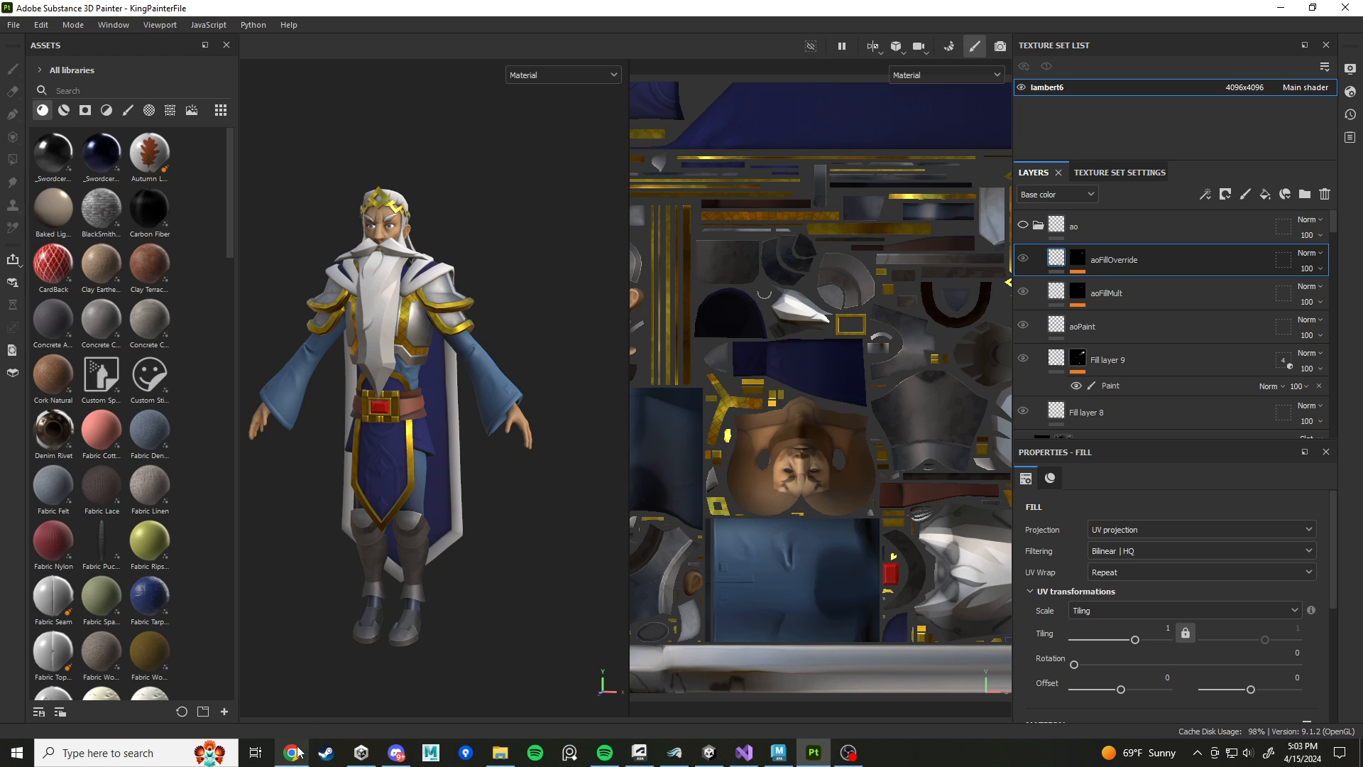
Step: Switch to Chrome and examine the AdvancedSkeleton pages on the Autodesk App Store and Animation Studios, plus the recent downloads
click(291, 752)
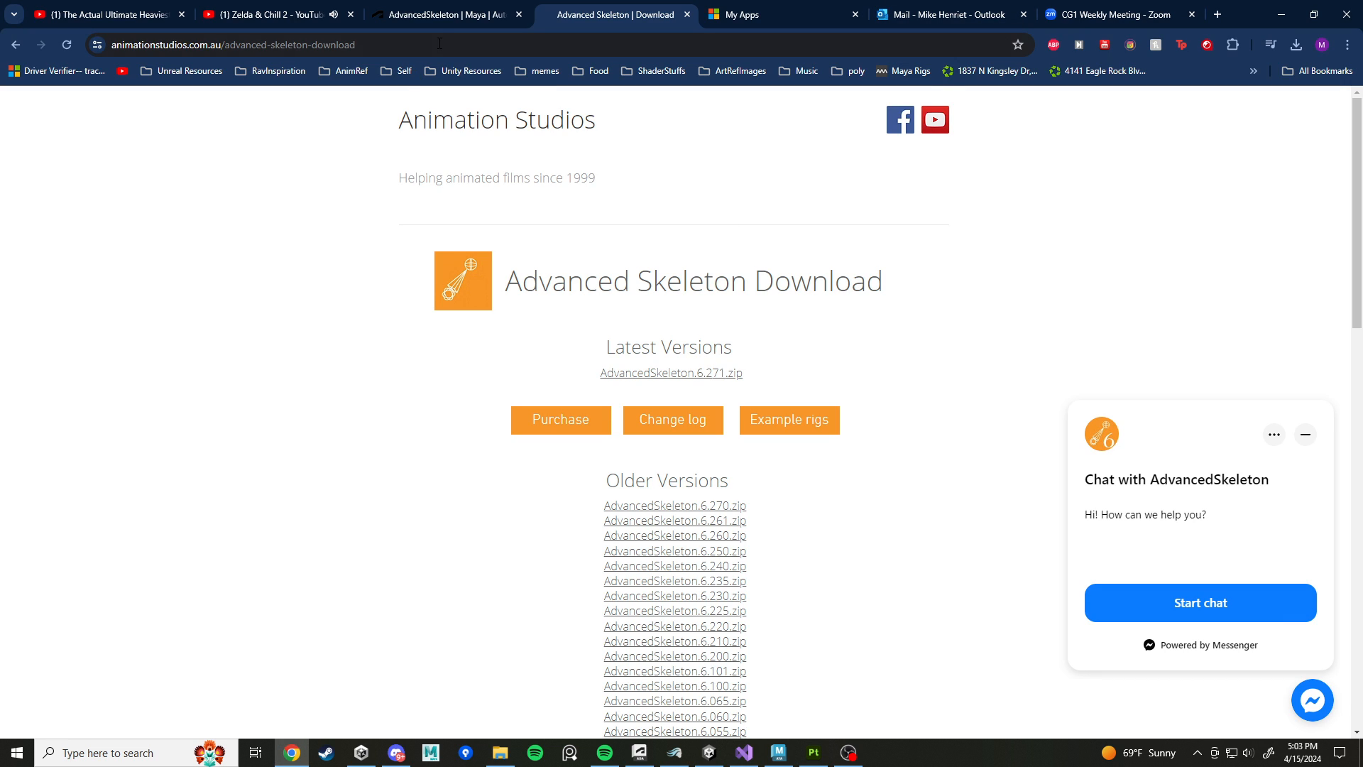
click(438, 19)
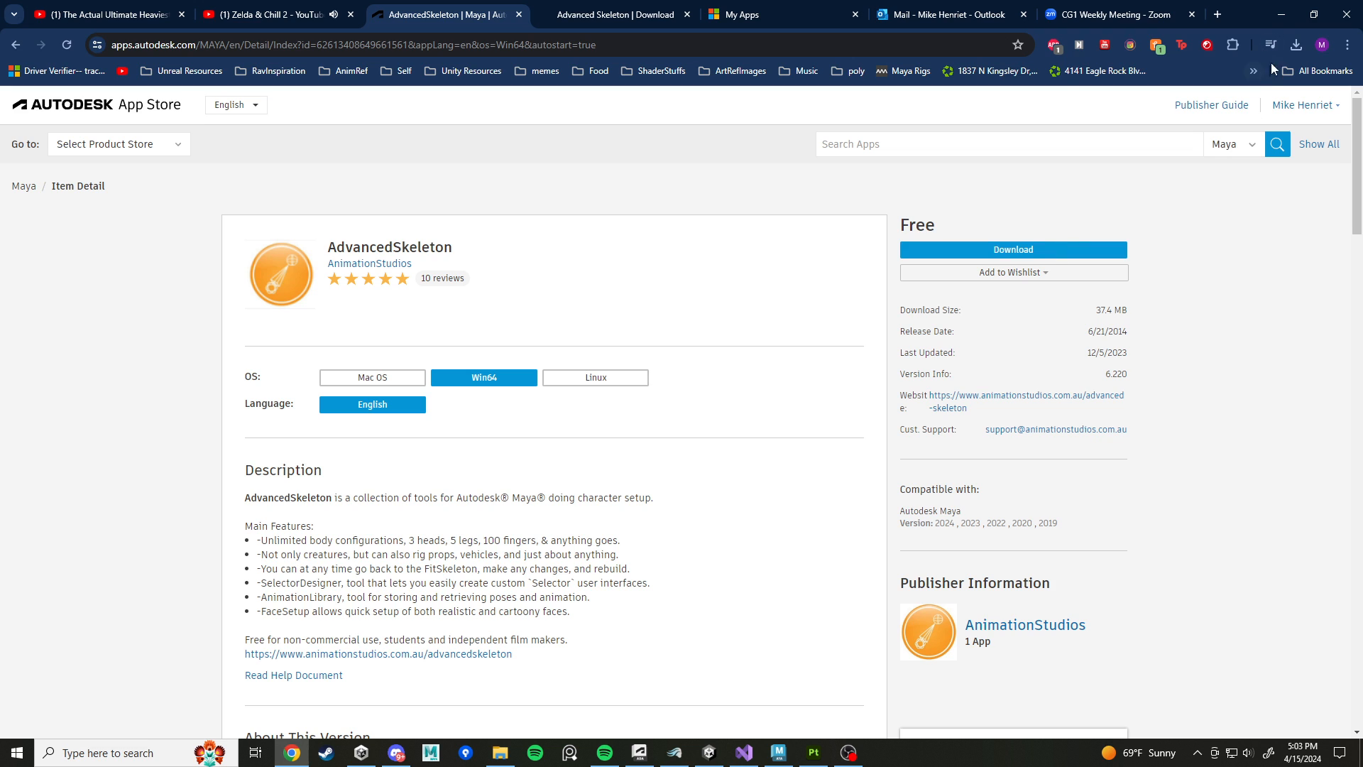
click(1296, 44)
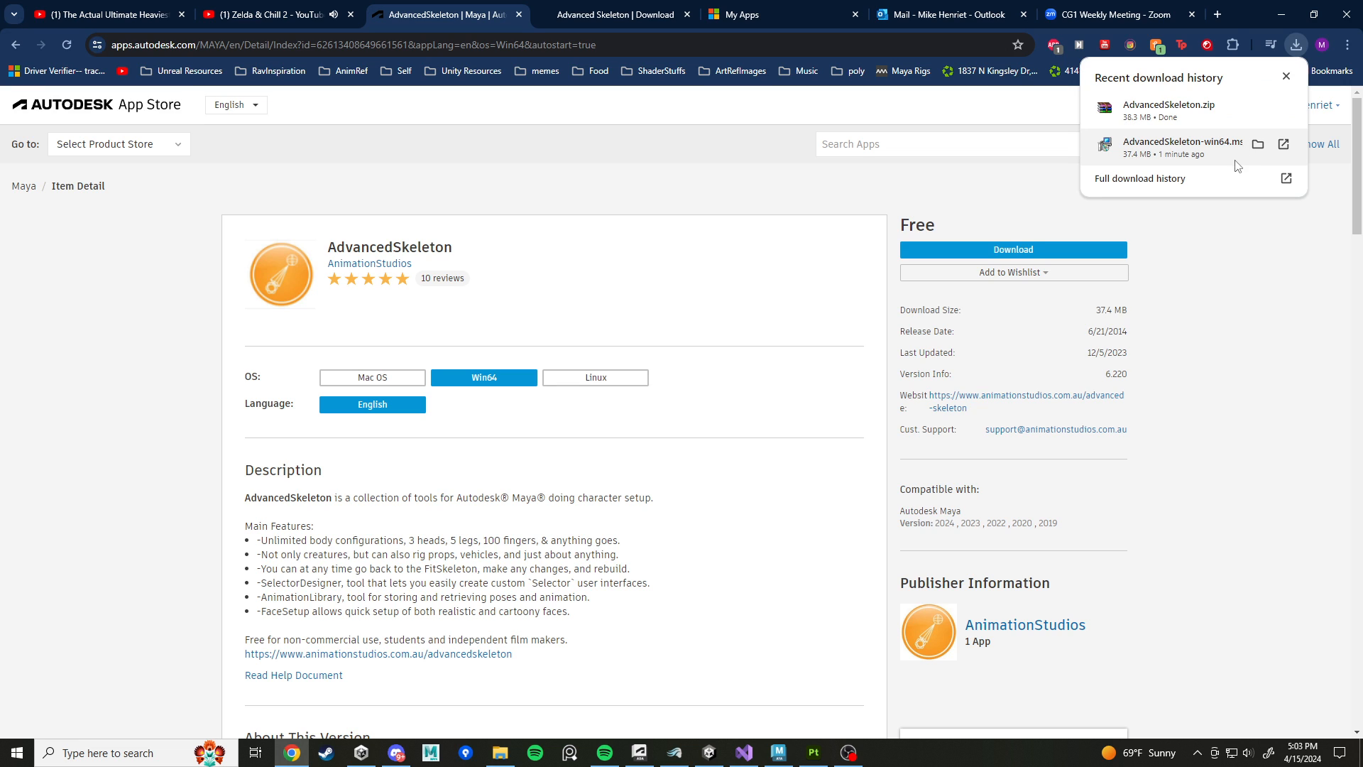
click(577, 17)
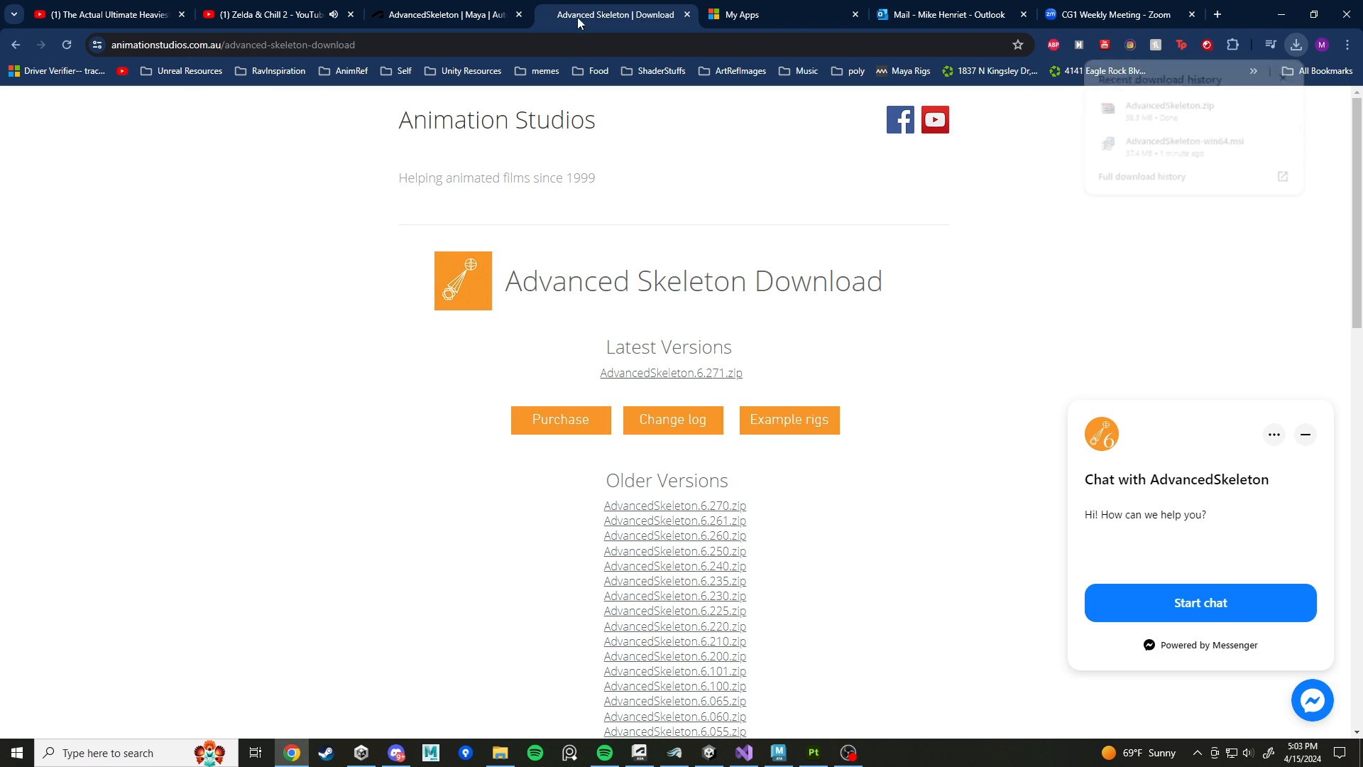
click(1297, 44)
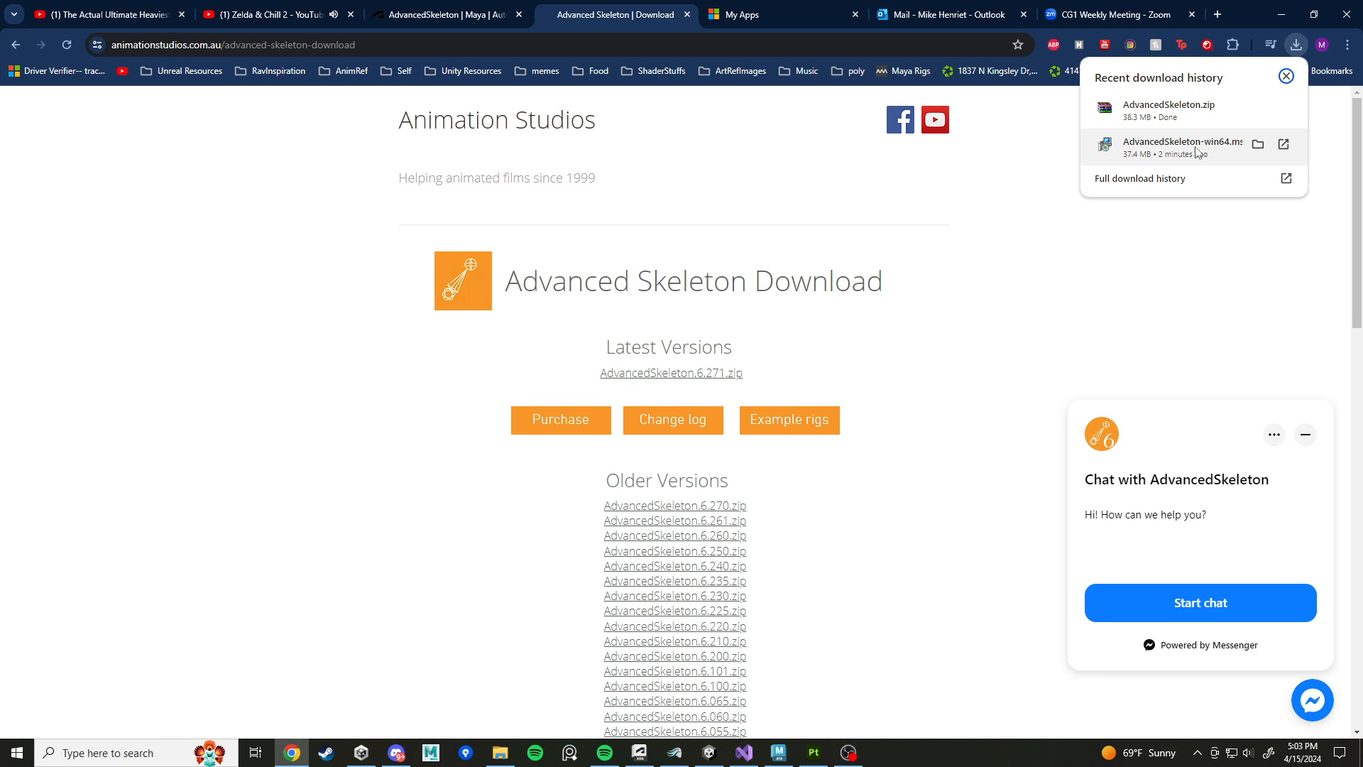
click(425, 14)
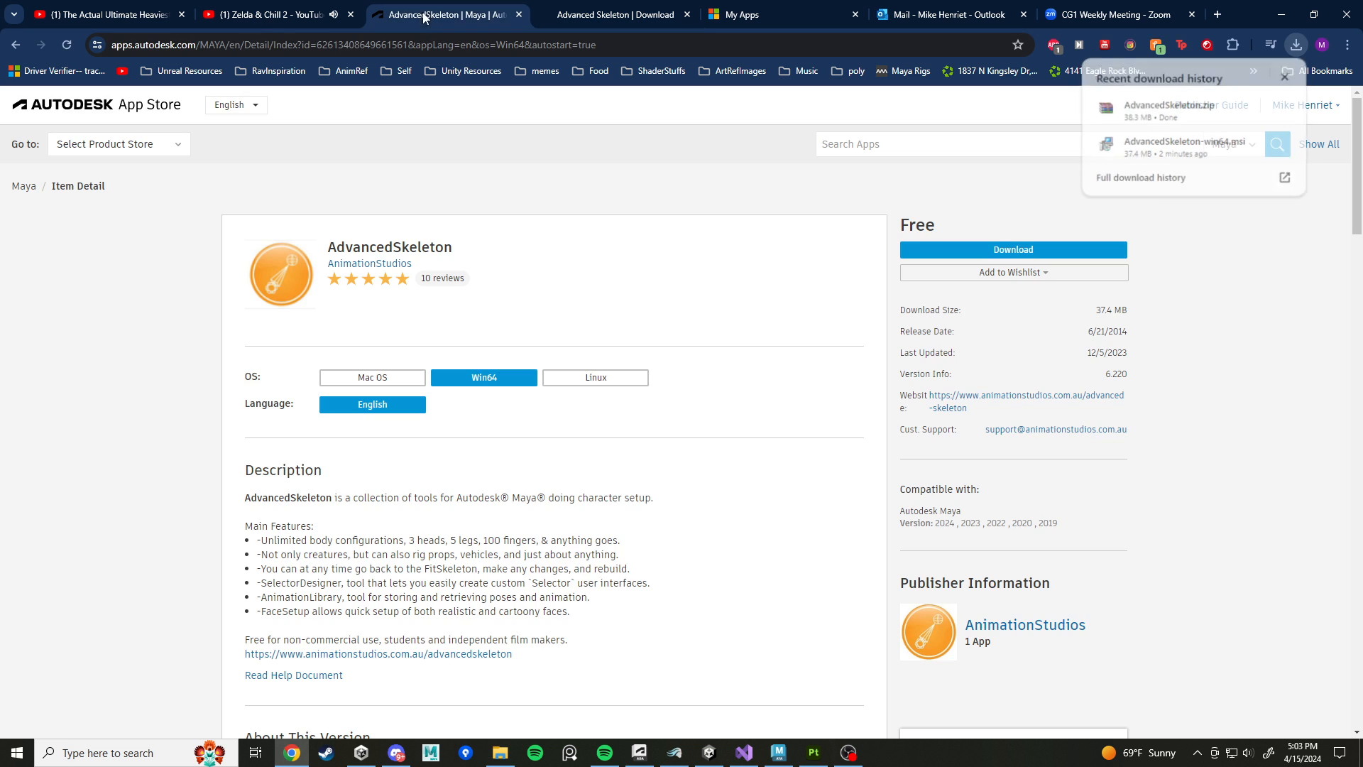
click(633, 14)
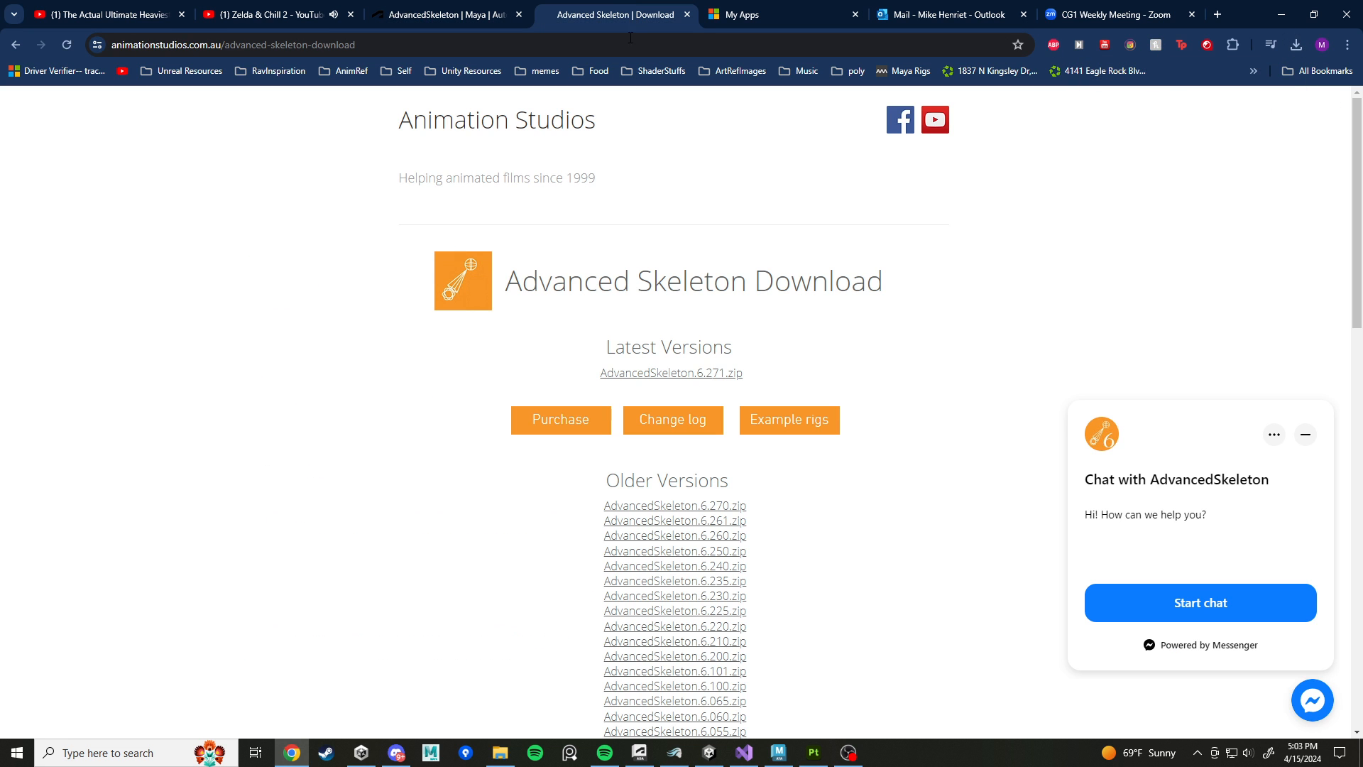
Step: Open the Advanced Skeleton purchase page and examine the commercial, freelancer and educational license terms and prices
click(563, 430)
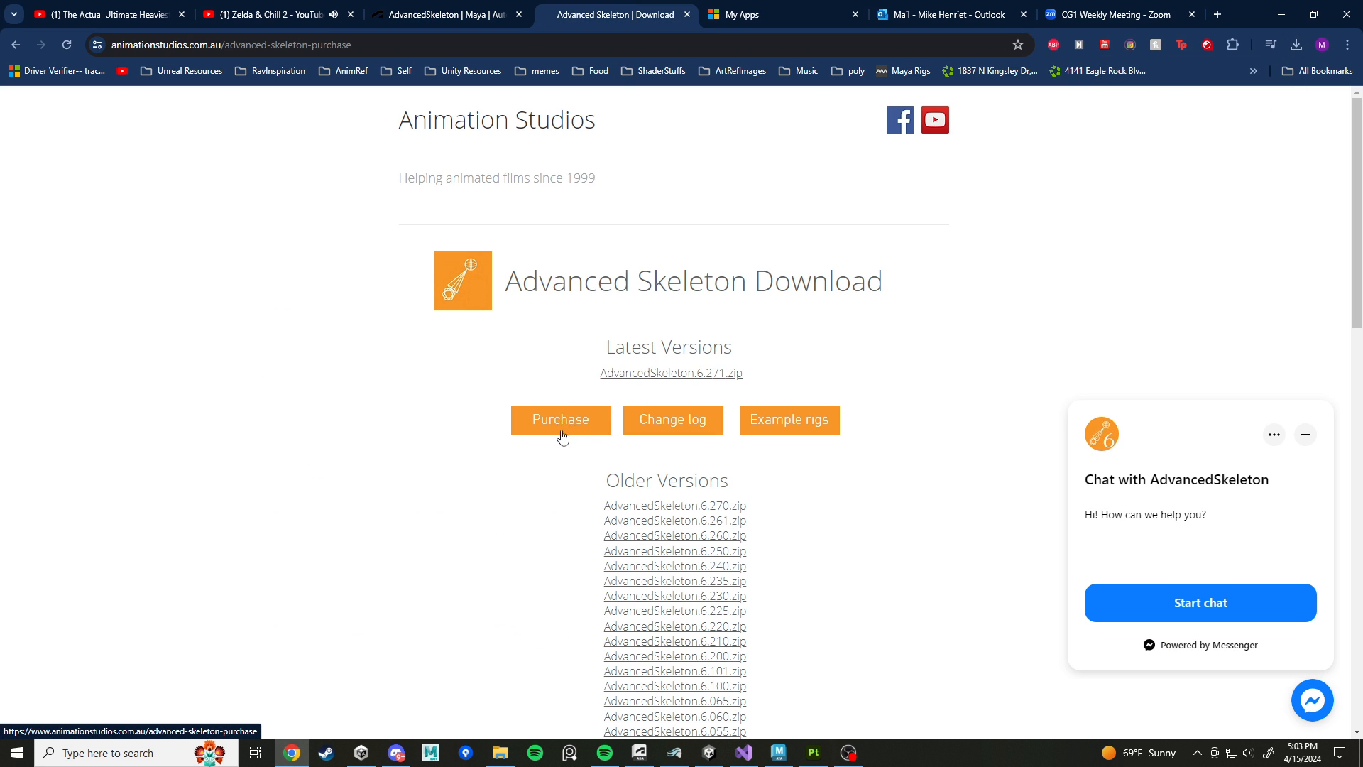
scroll(401, 403, down, 2)
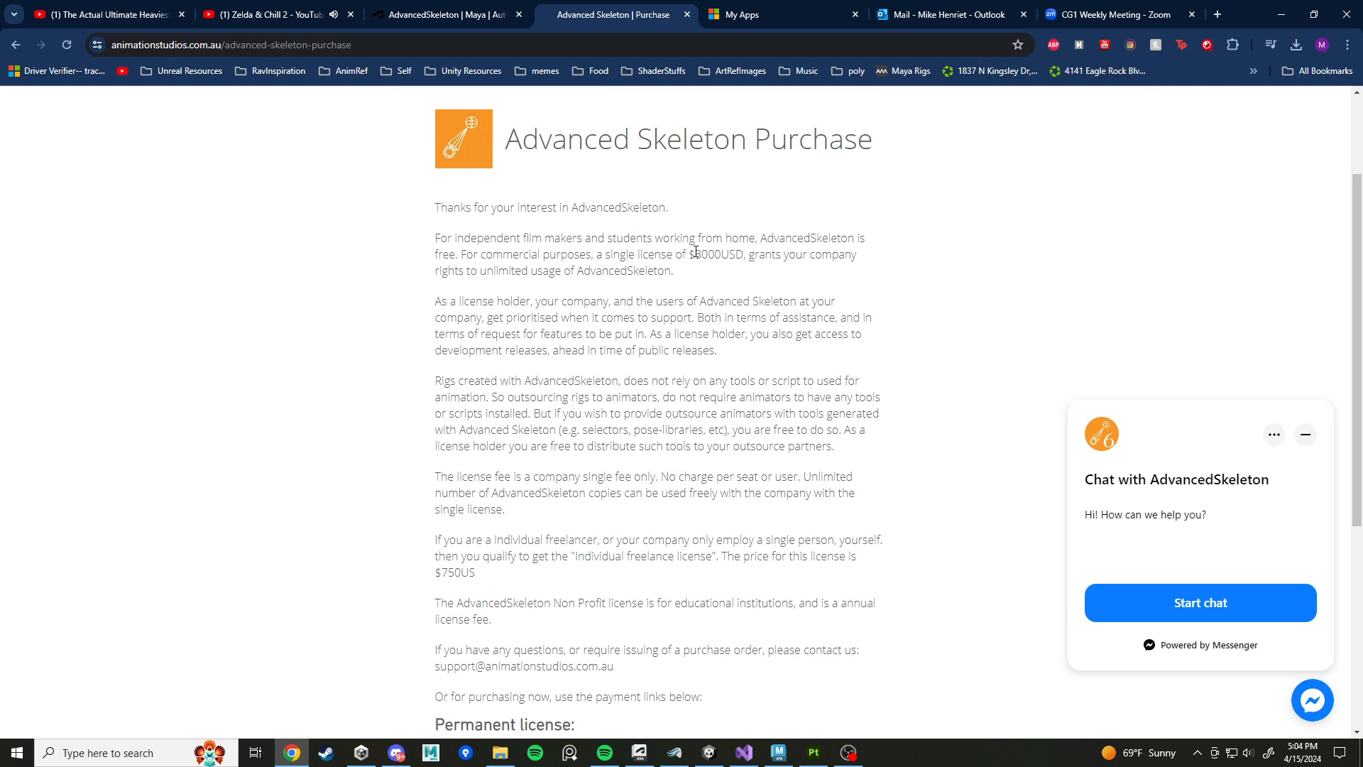
drag(690, 254, 744, 259)
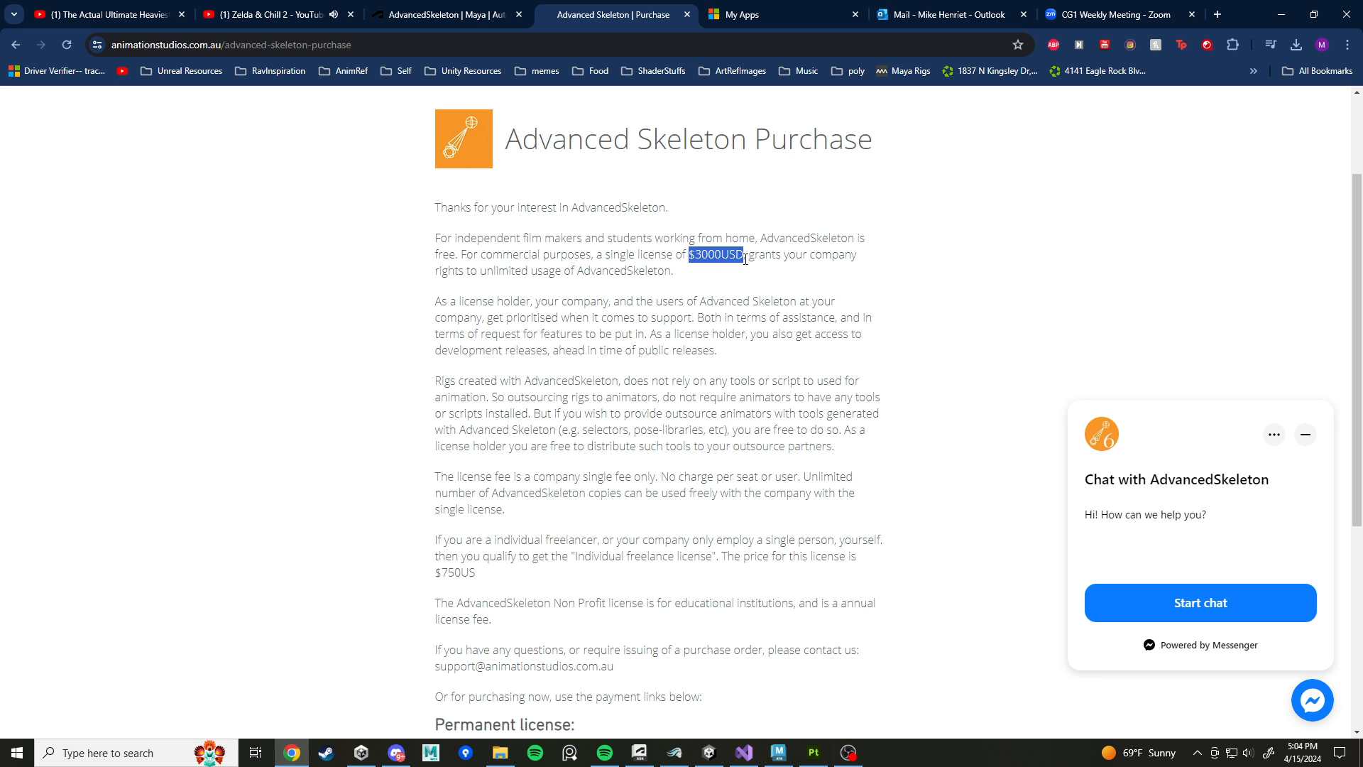
scroll(740, 270, down, 4)
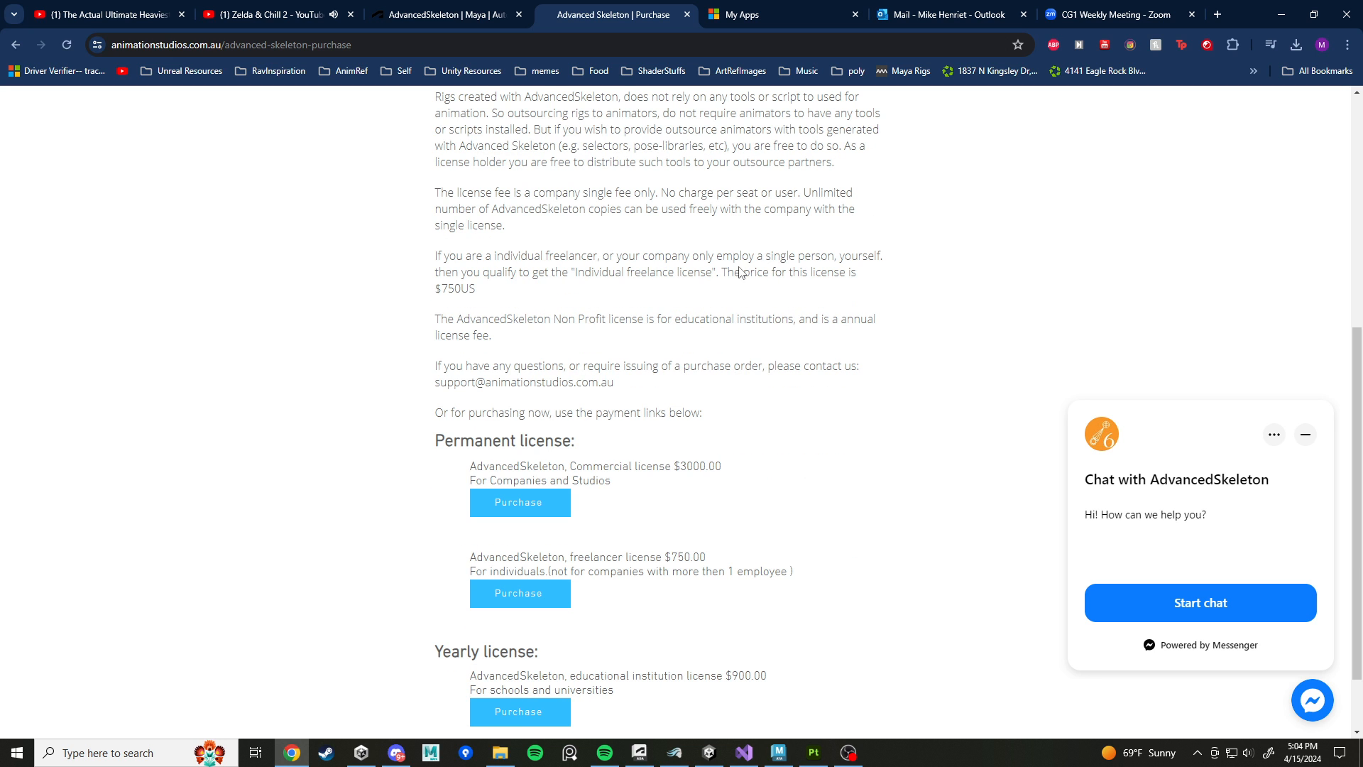
scroll(739, 267, down, 1)
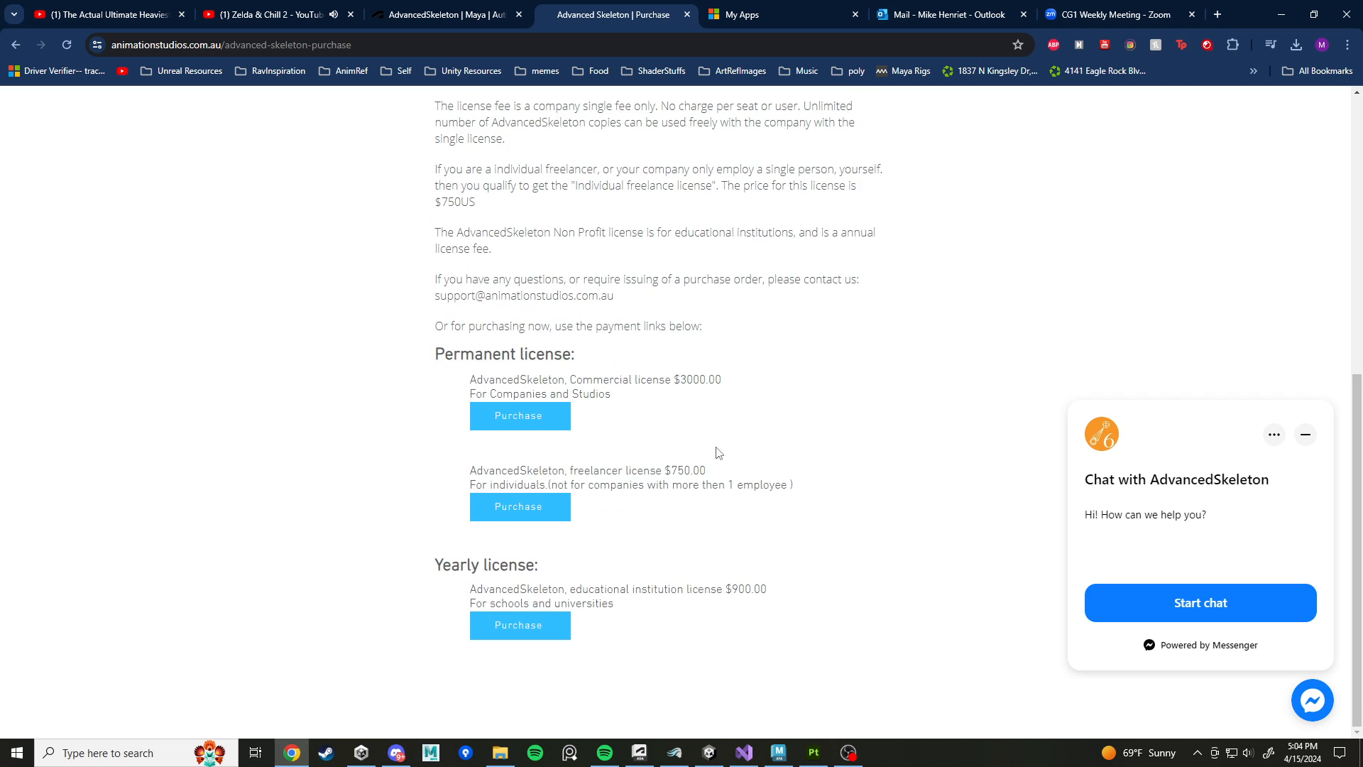
drag(705, 468, 668, 470)
drag(679, 380, 731, 386)
mouse_move(811, 758)
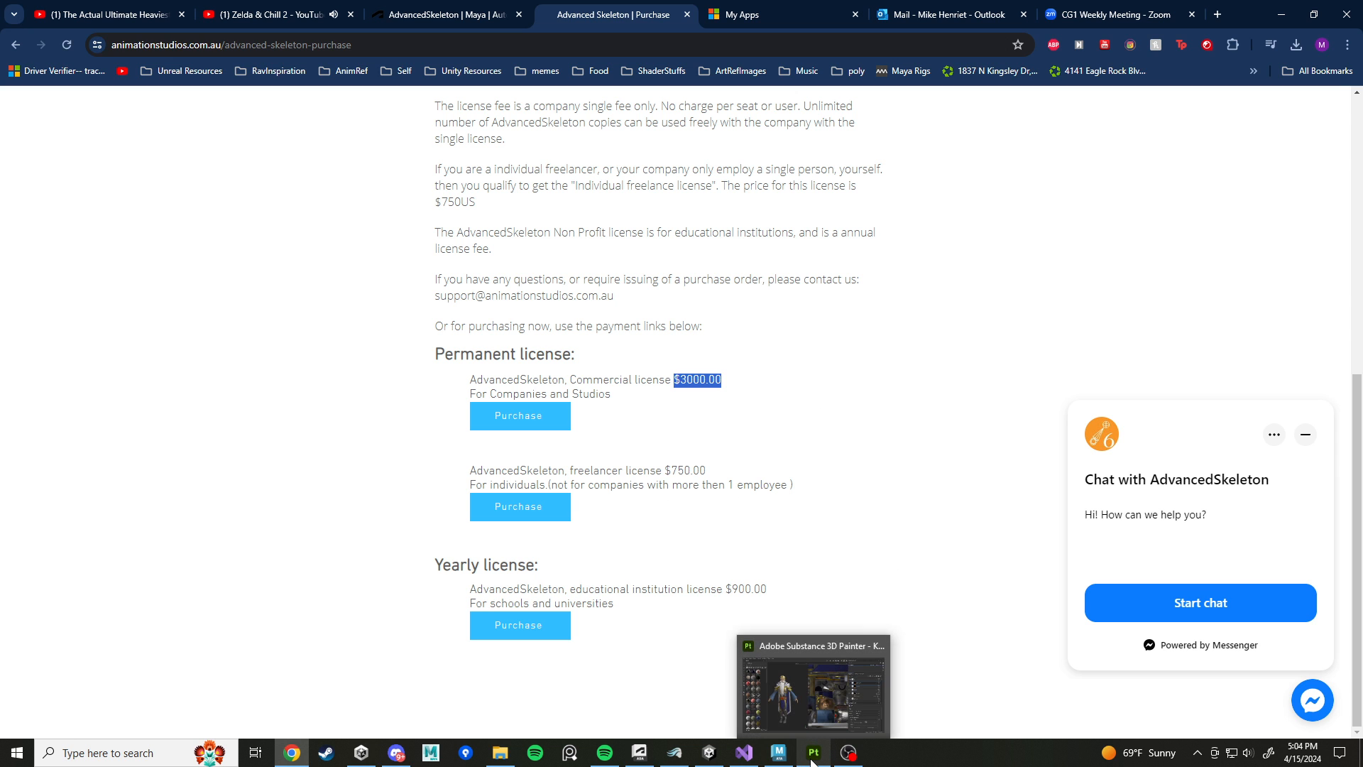
Step: Switch to Substance 3D Painter and review the triangulated mesh export options and the FBX save location without exporting
click(813, 755)
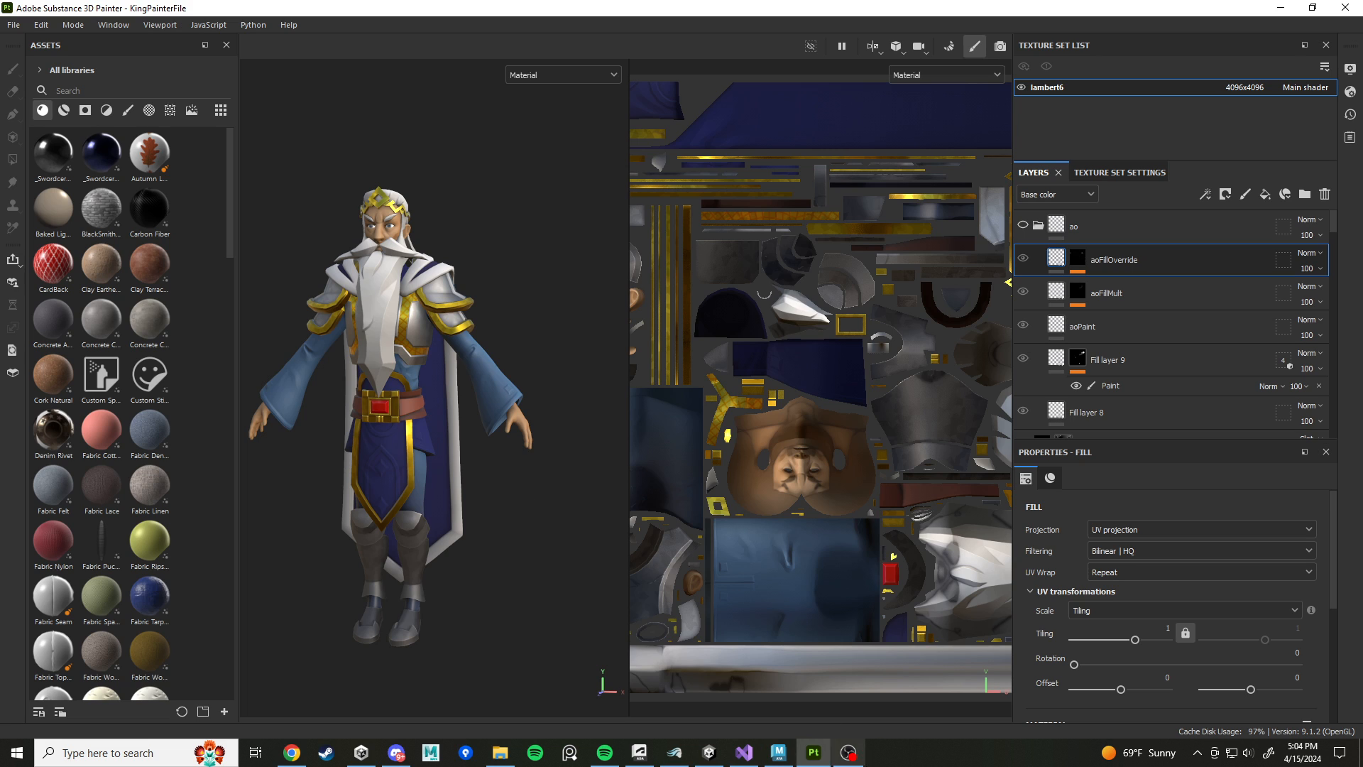
click(13, 24)
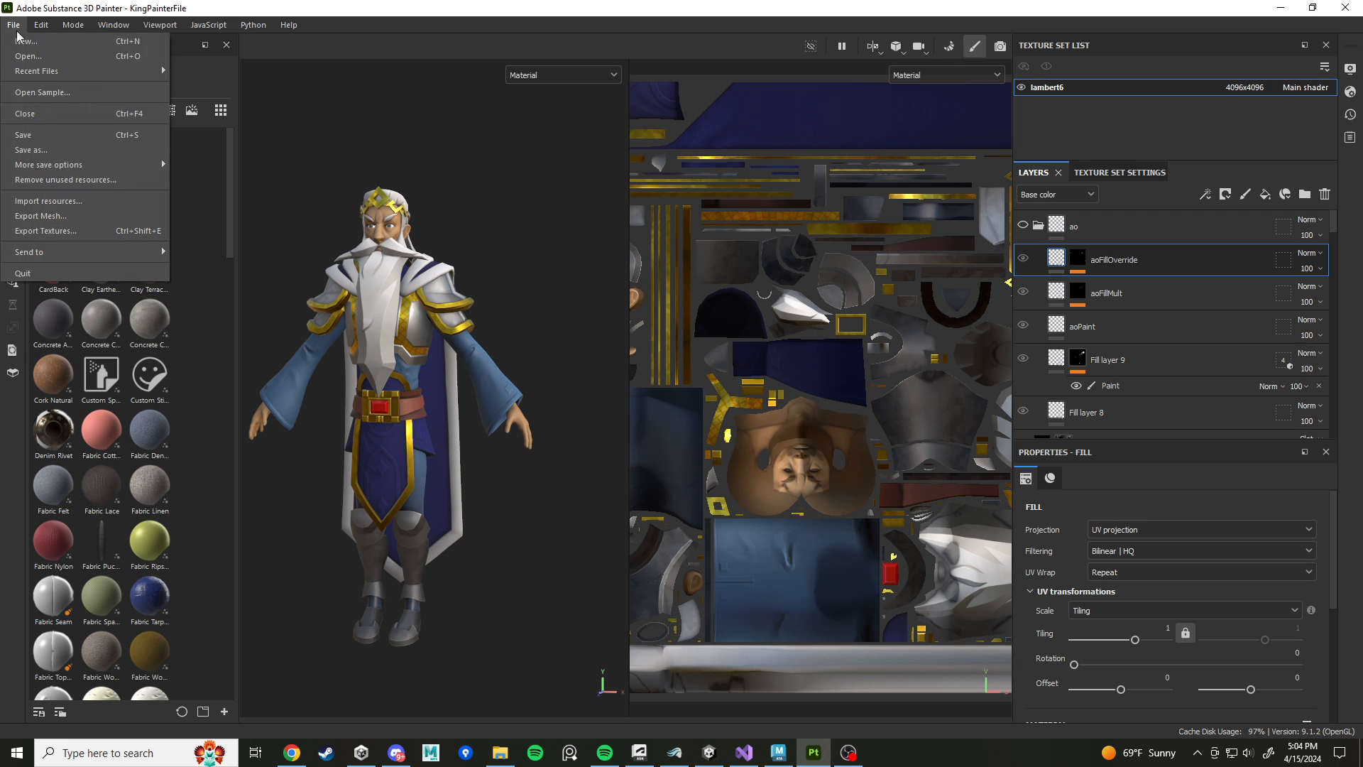
click(53, 217)
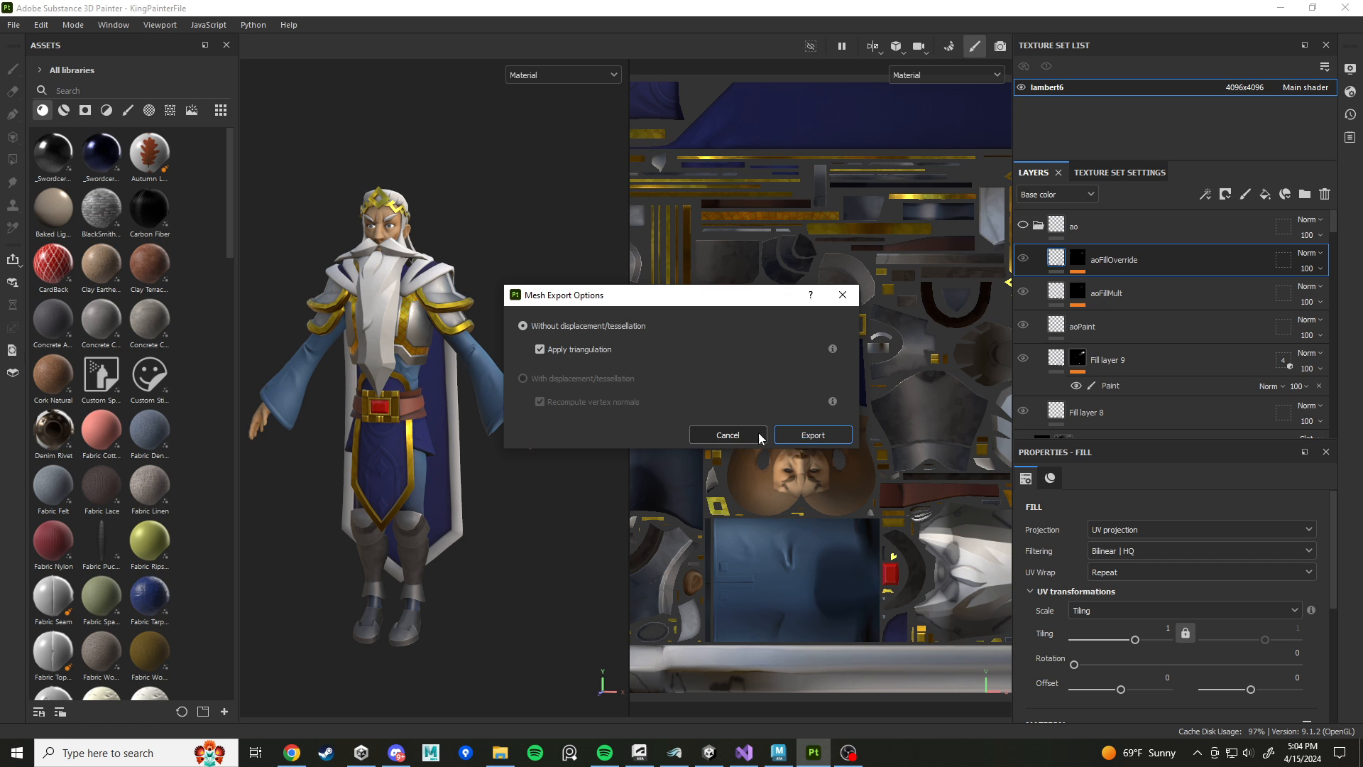
click(786, 434)
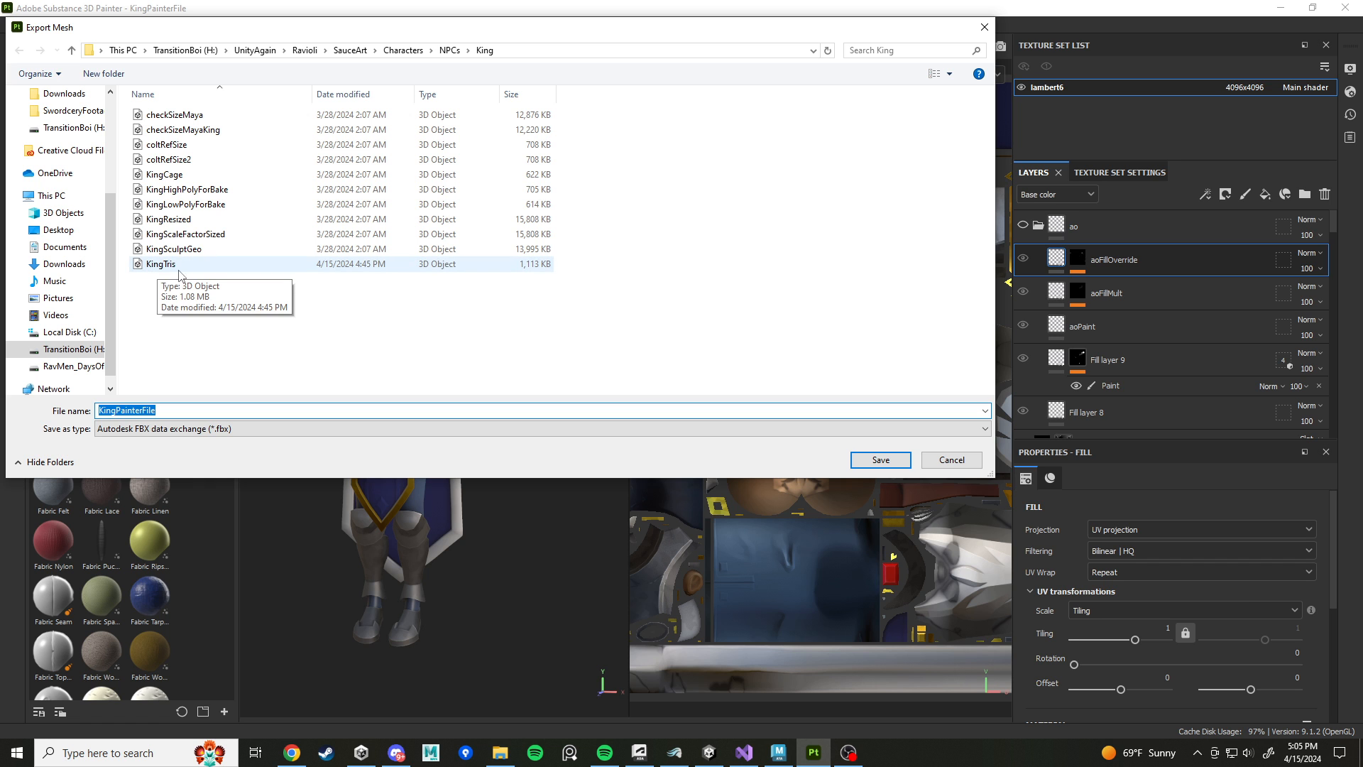
click(896, 455)
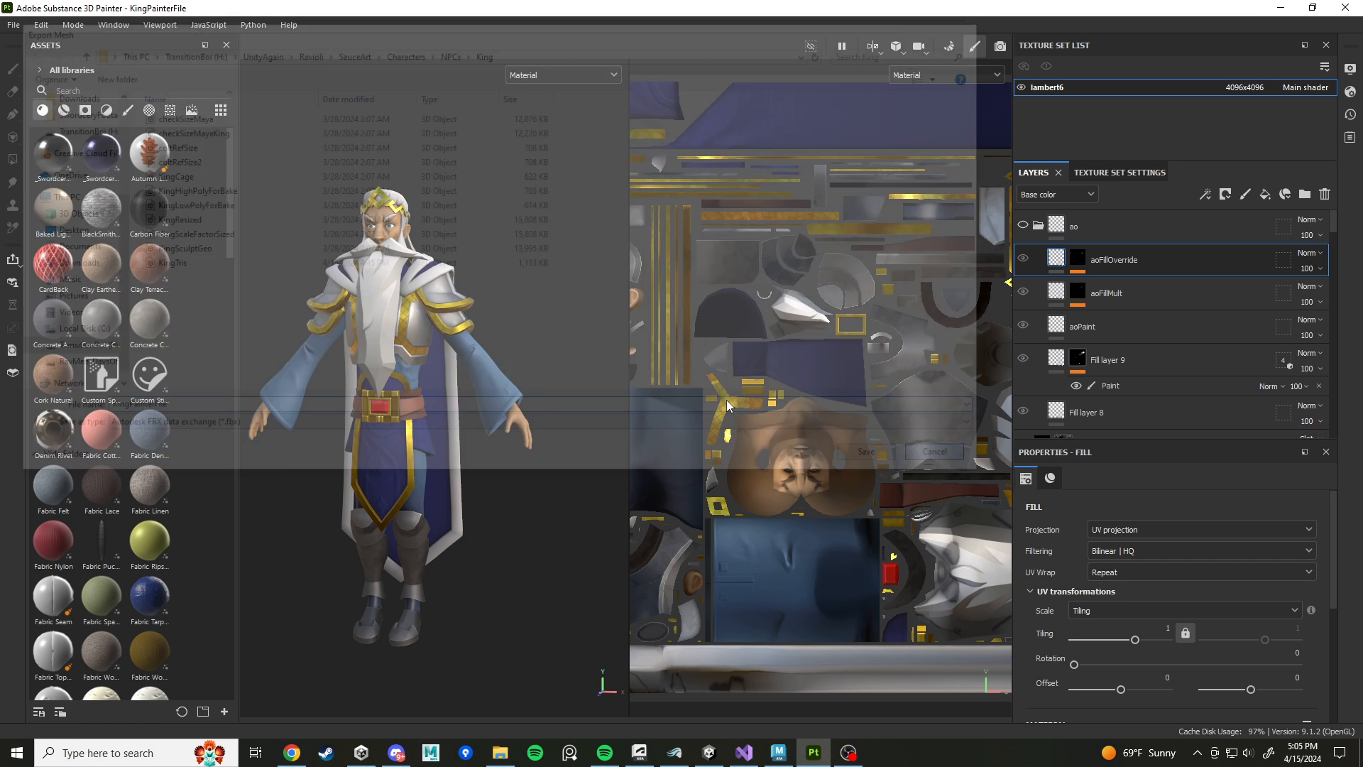
Step: Review the general texture export parameters, including the output template, and close them without exporting
click(14, 25)
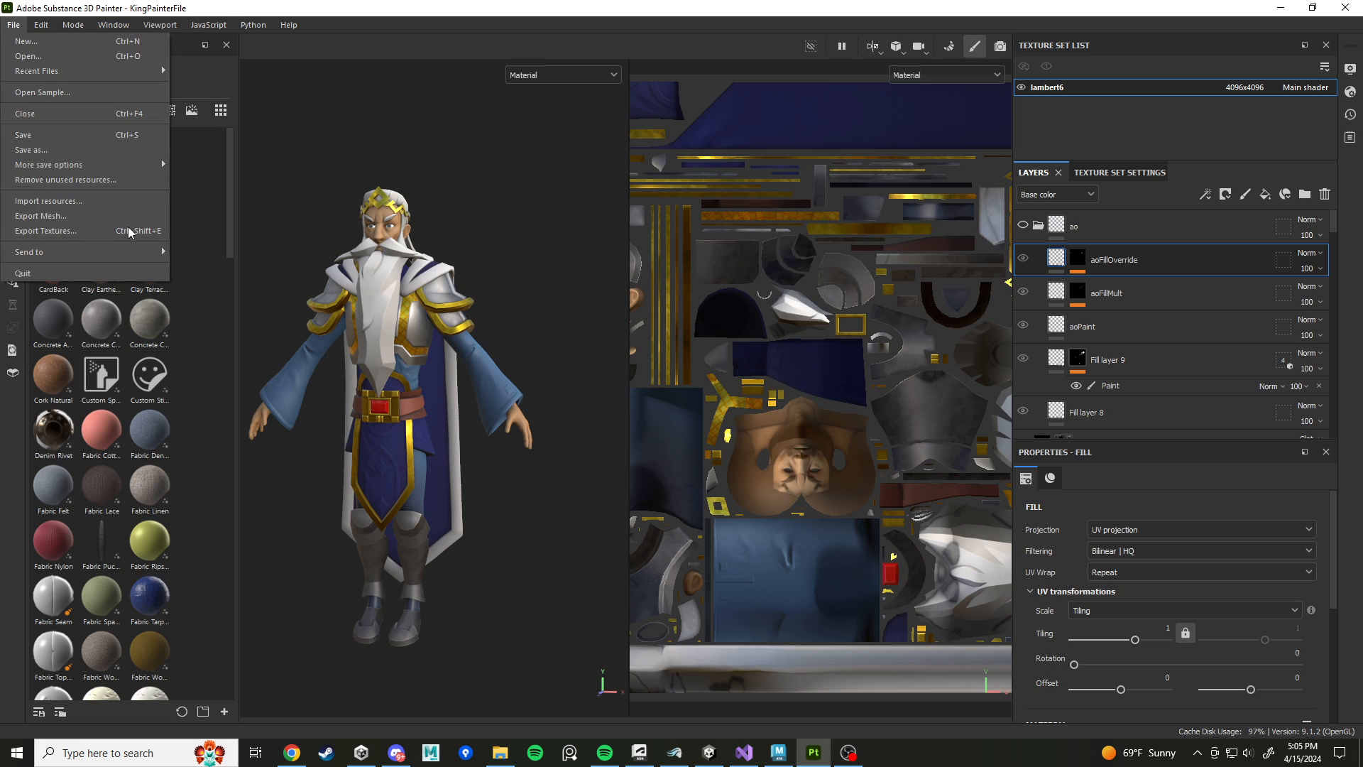
click(79, 230)
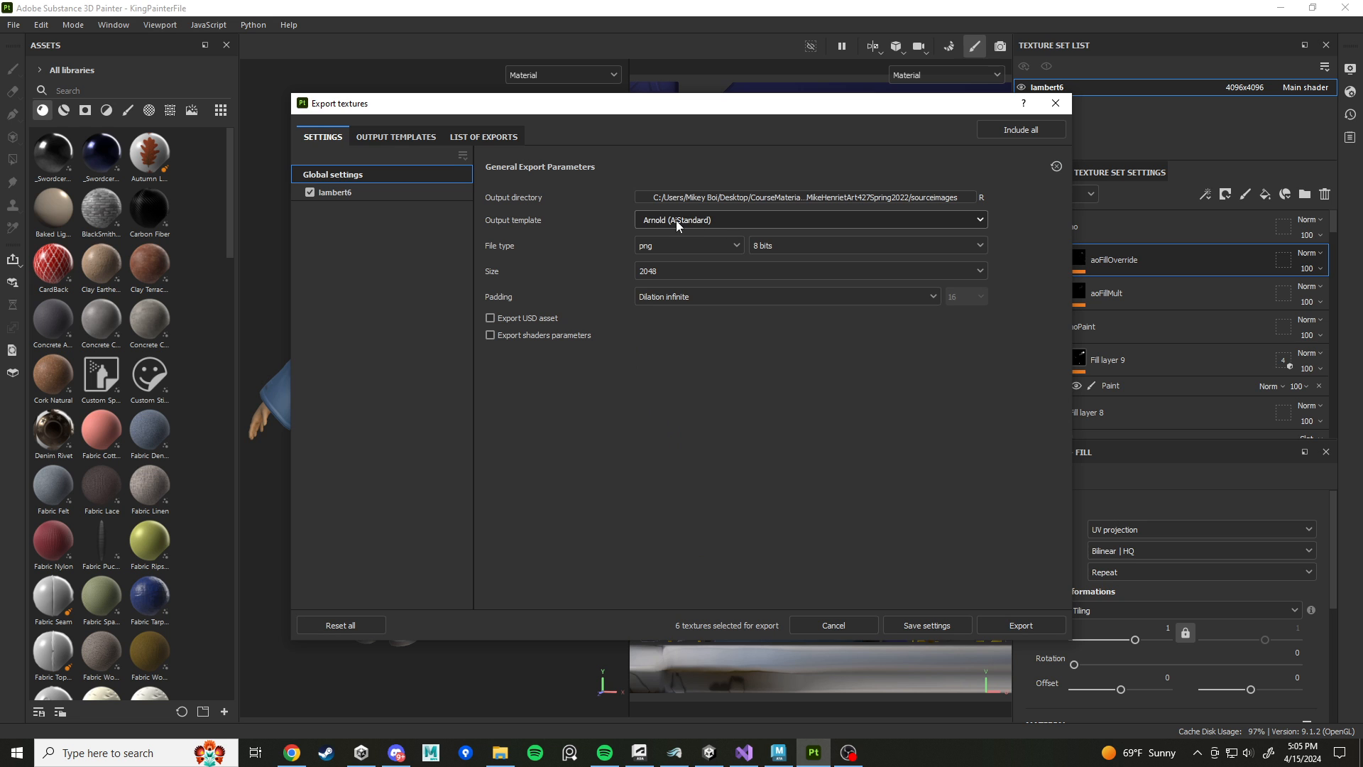
click(1056, 105)
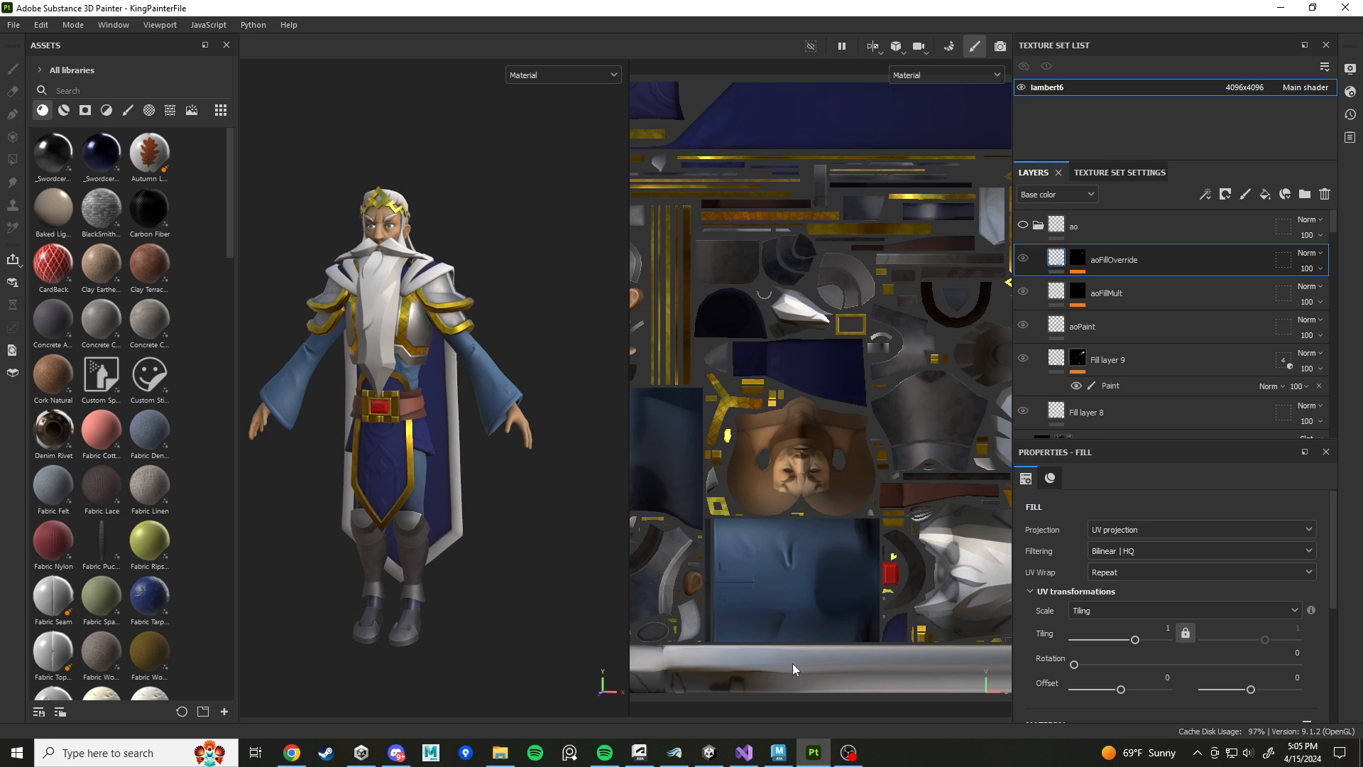
Step: Switch to Maya and import KingTris.fbx from the King folder into the empty scene
click(778, 753)
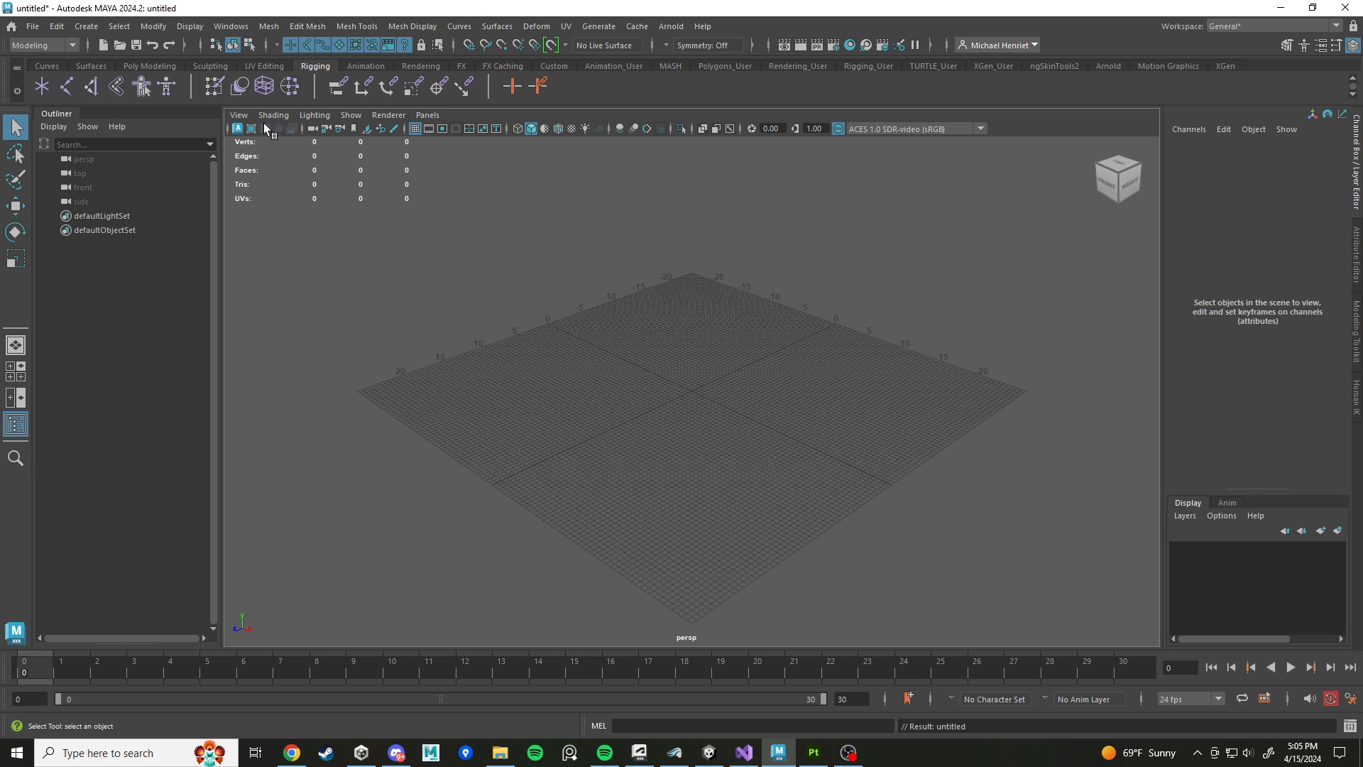
click(33, 26)
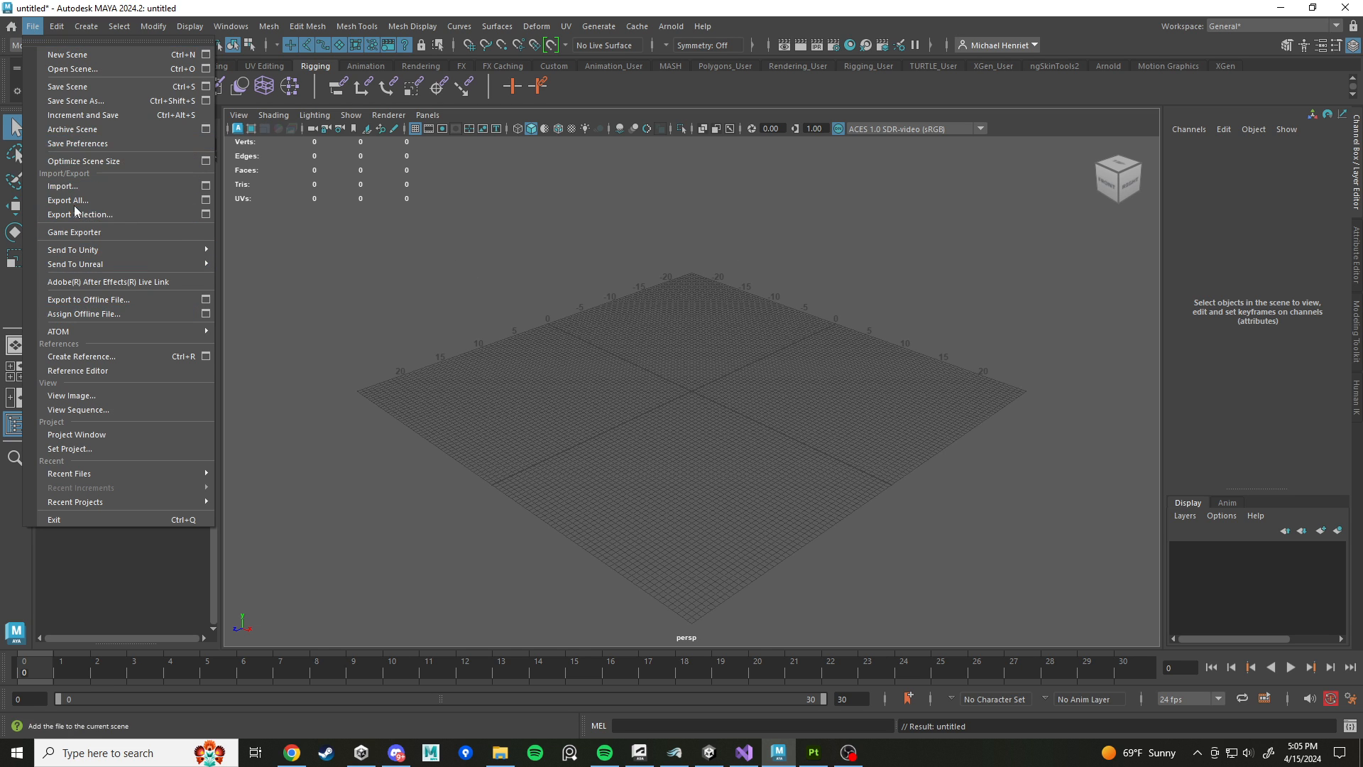
click(63, 186)
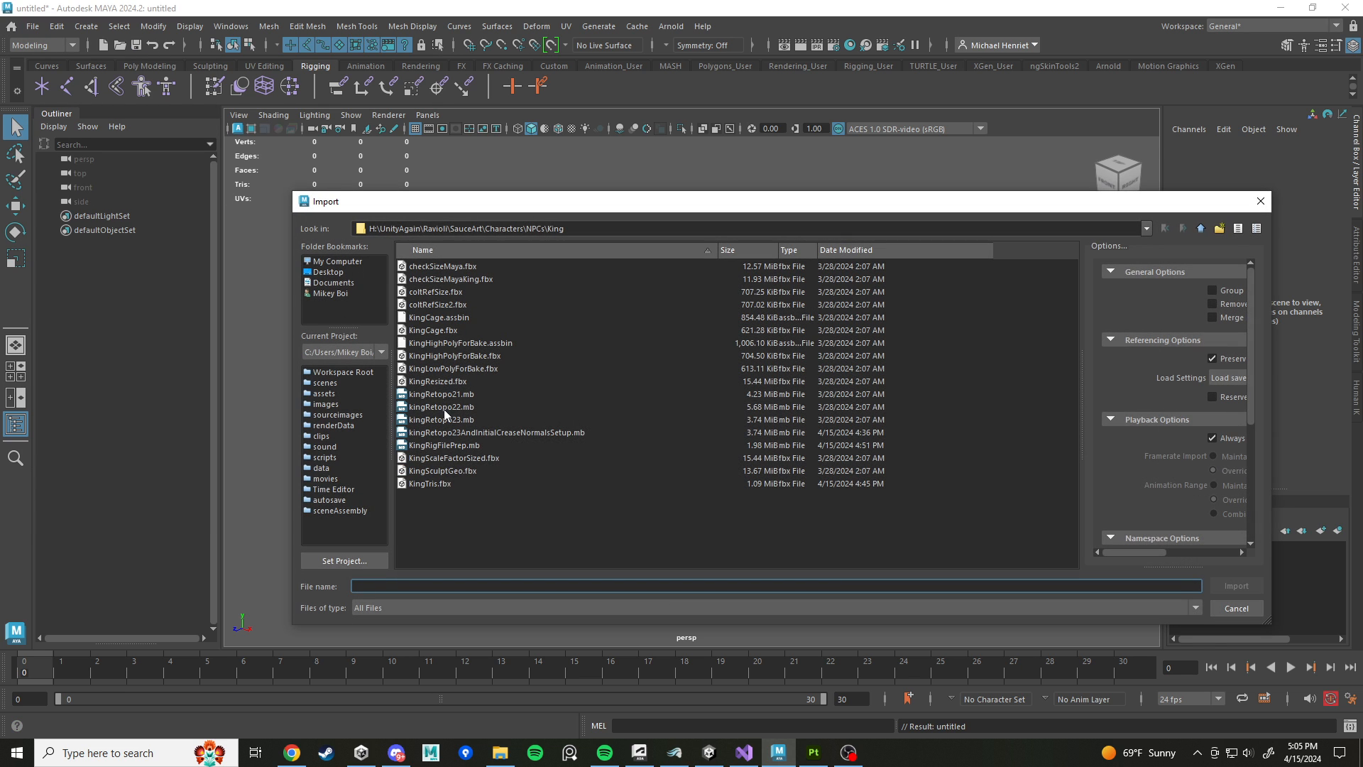
click(442, 483)
click(1236, 586)
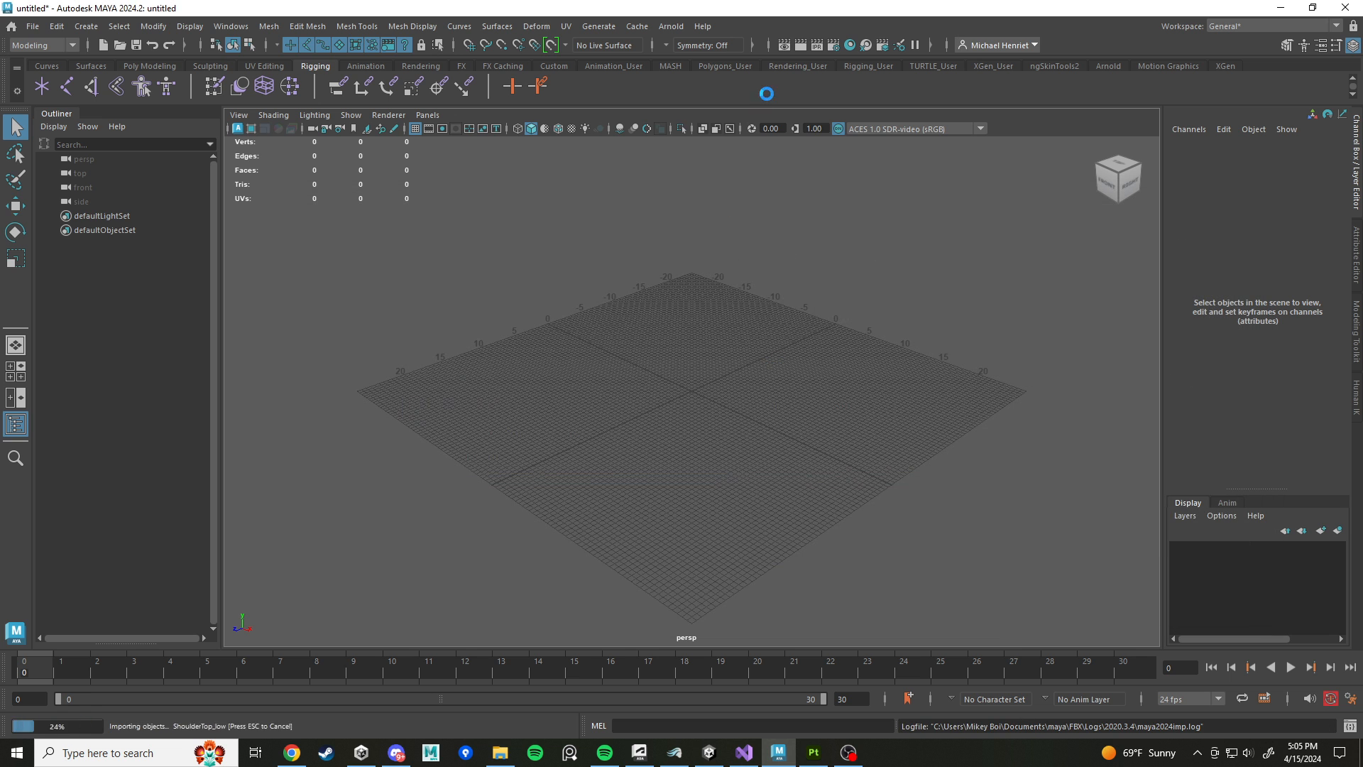
alt+right_drag(880, 406, 497, 312)
alt+middle_drag(703, 319, 702, 362)
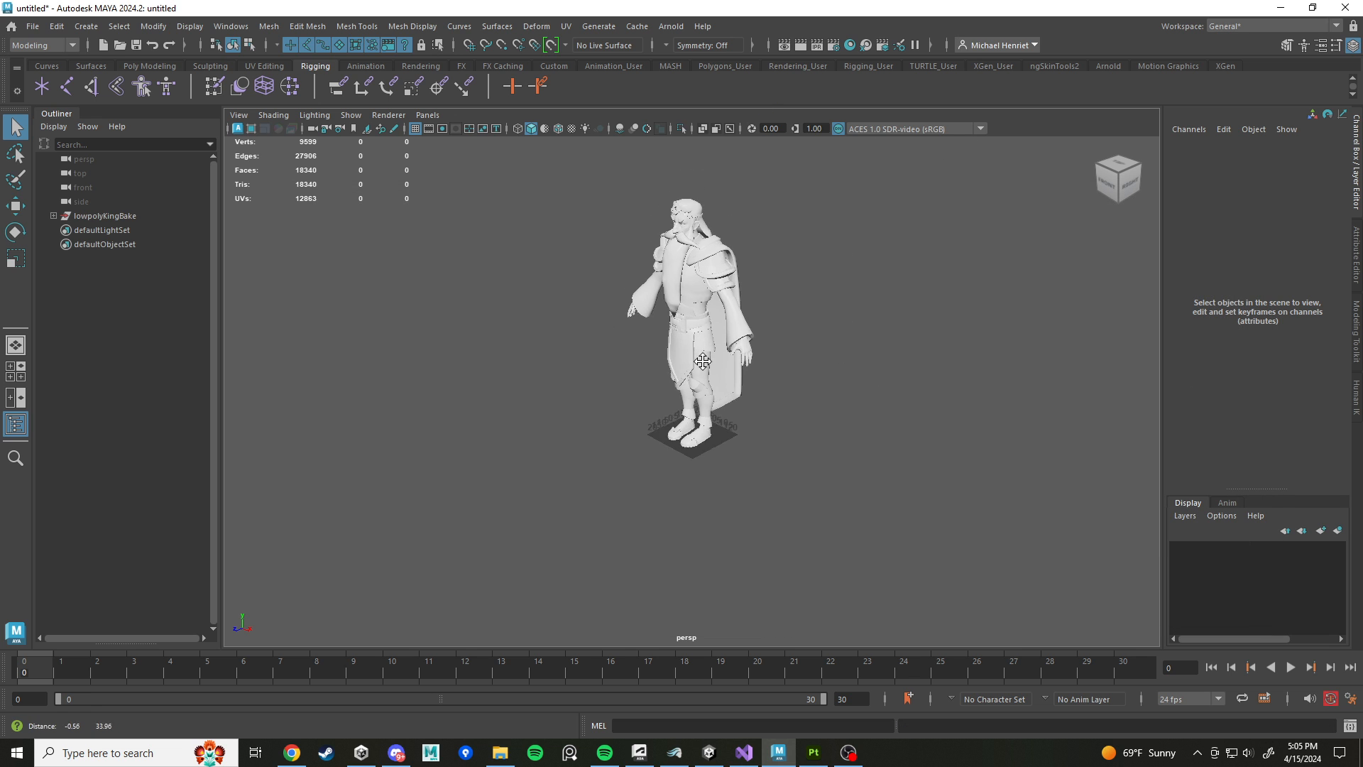
Step: Select all of the king's meshes and assign them a new Arnold aiStandardSurface material
alt+drag(703, 361, 895, 543)
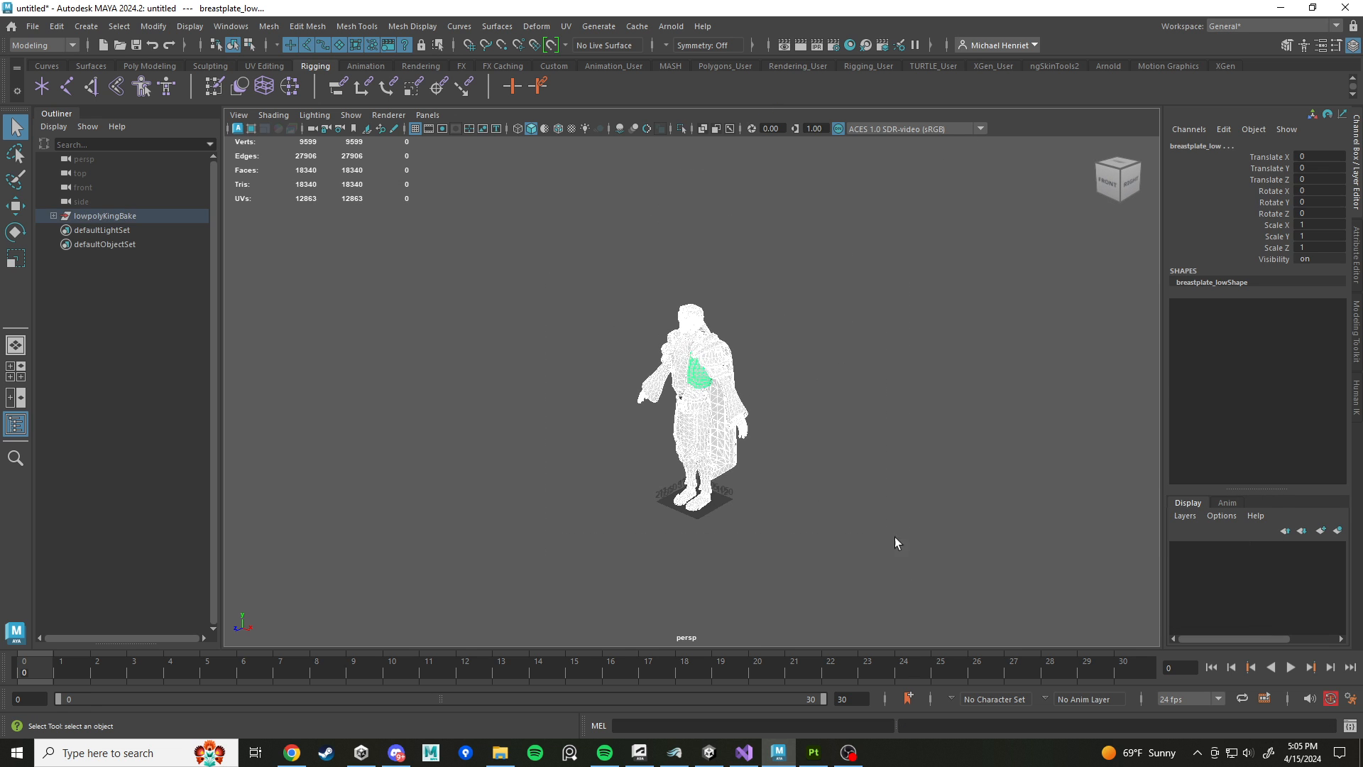
scroll(896, 531, up, 3)
scroll(858, 453, up, 2)
right_click(711, 333)
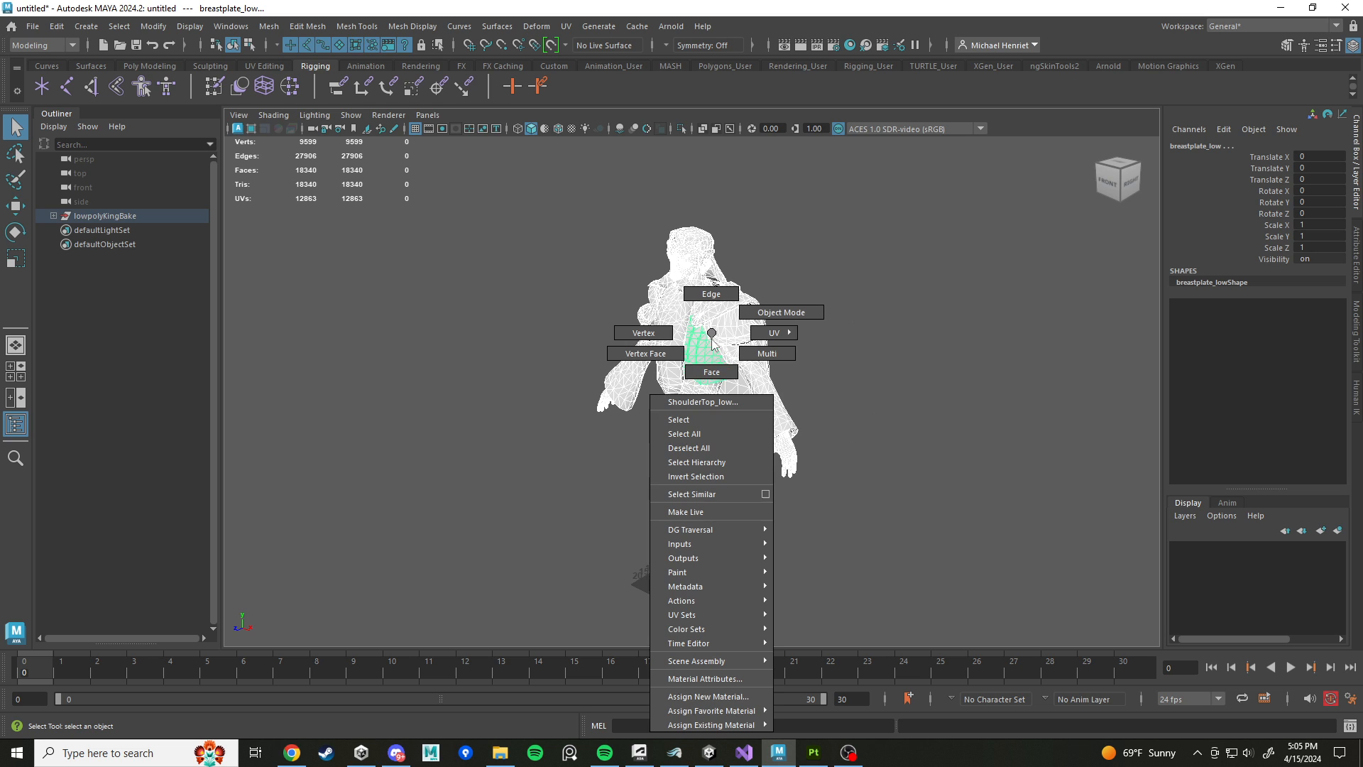
click(718, 697)
click(490, 363)
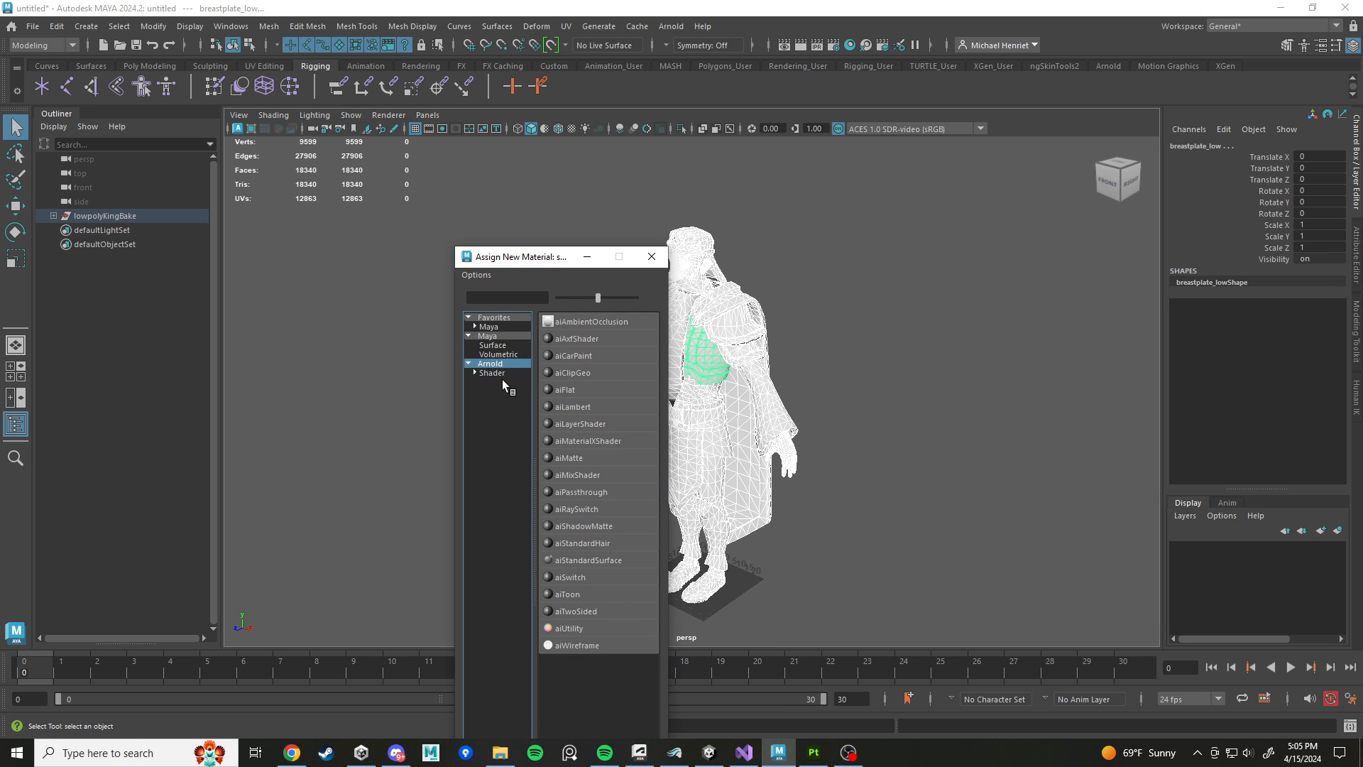
click(588, 560)
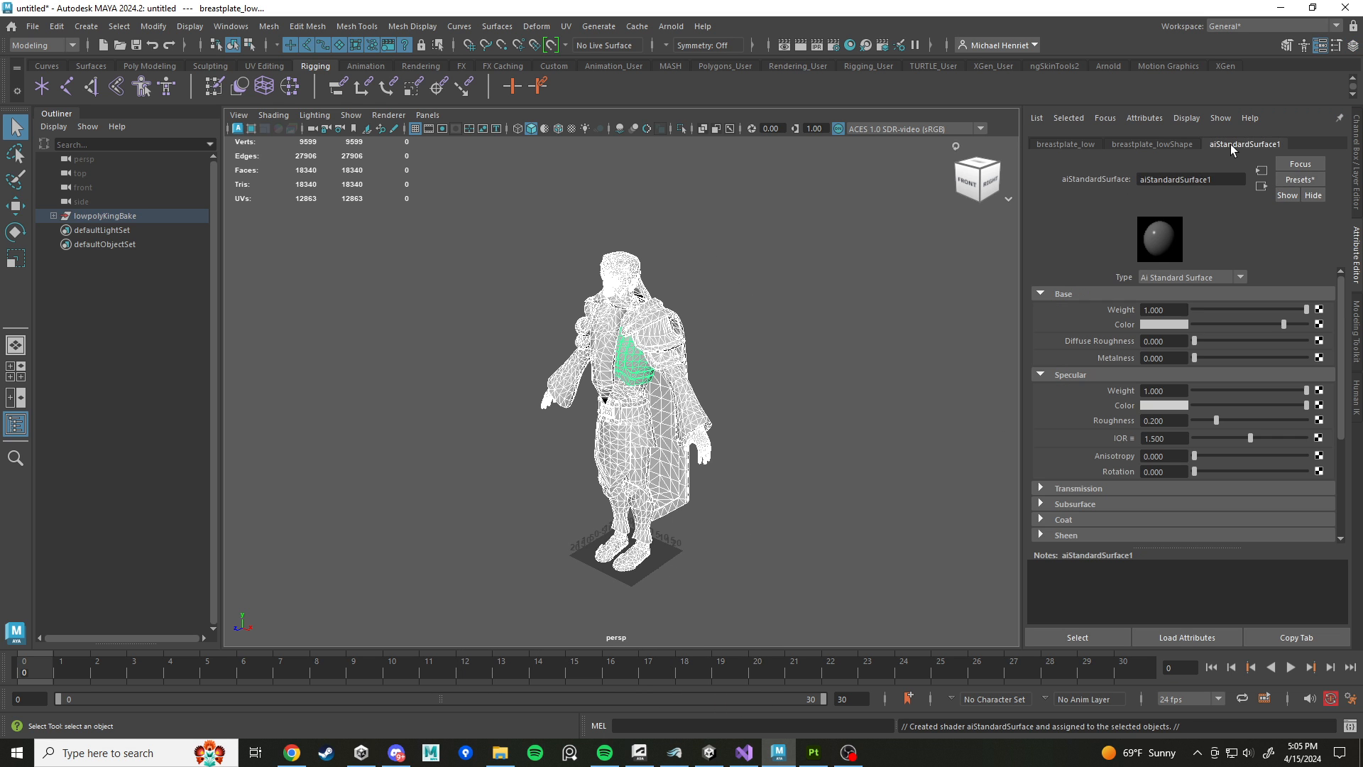
Step: Darken the aiStandardSurface material's base color to a medium grey and deselect the model
click(1227, 324)
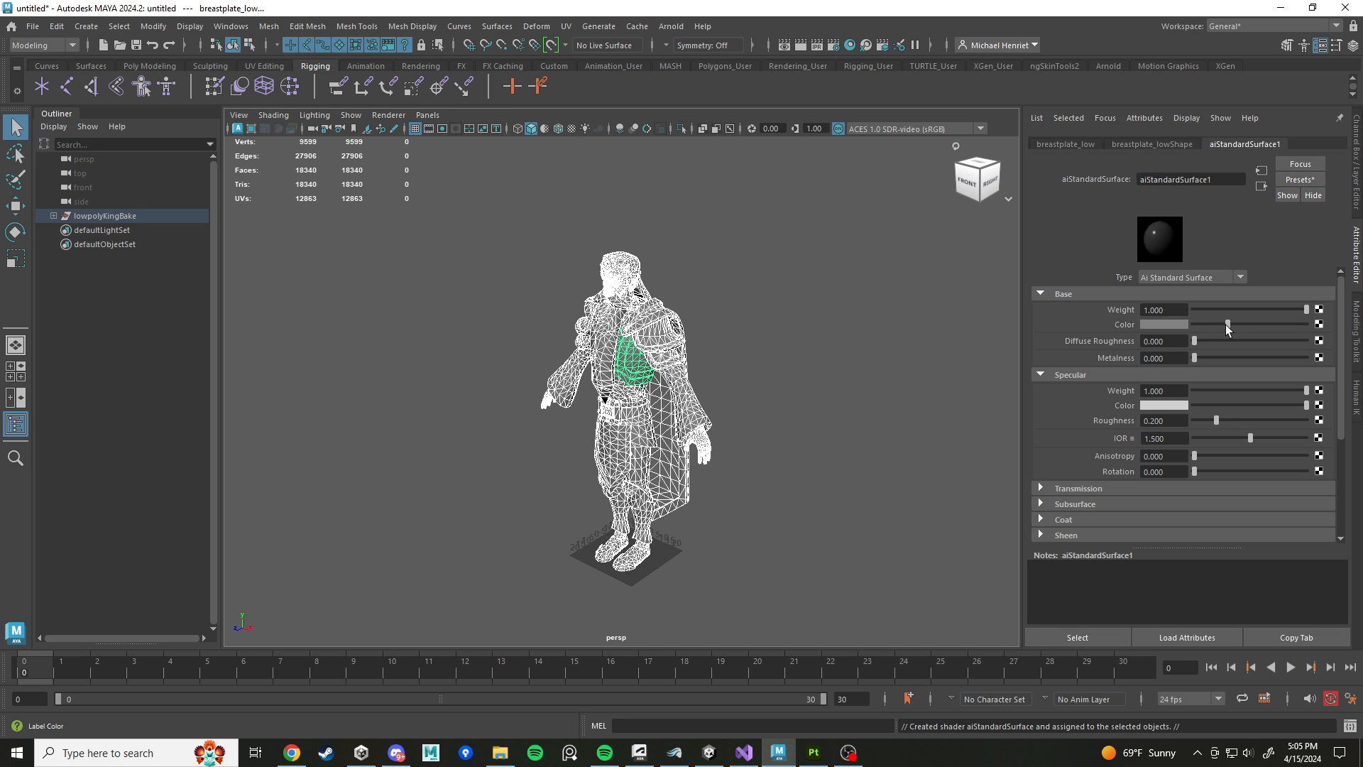
drag(1221, 324, 1236, 323)
click(864, 384)
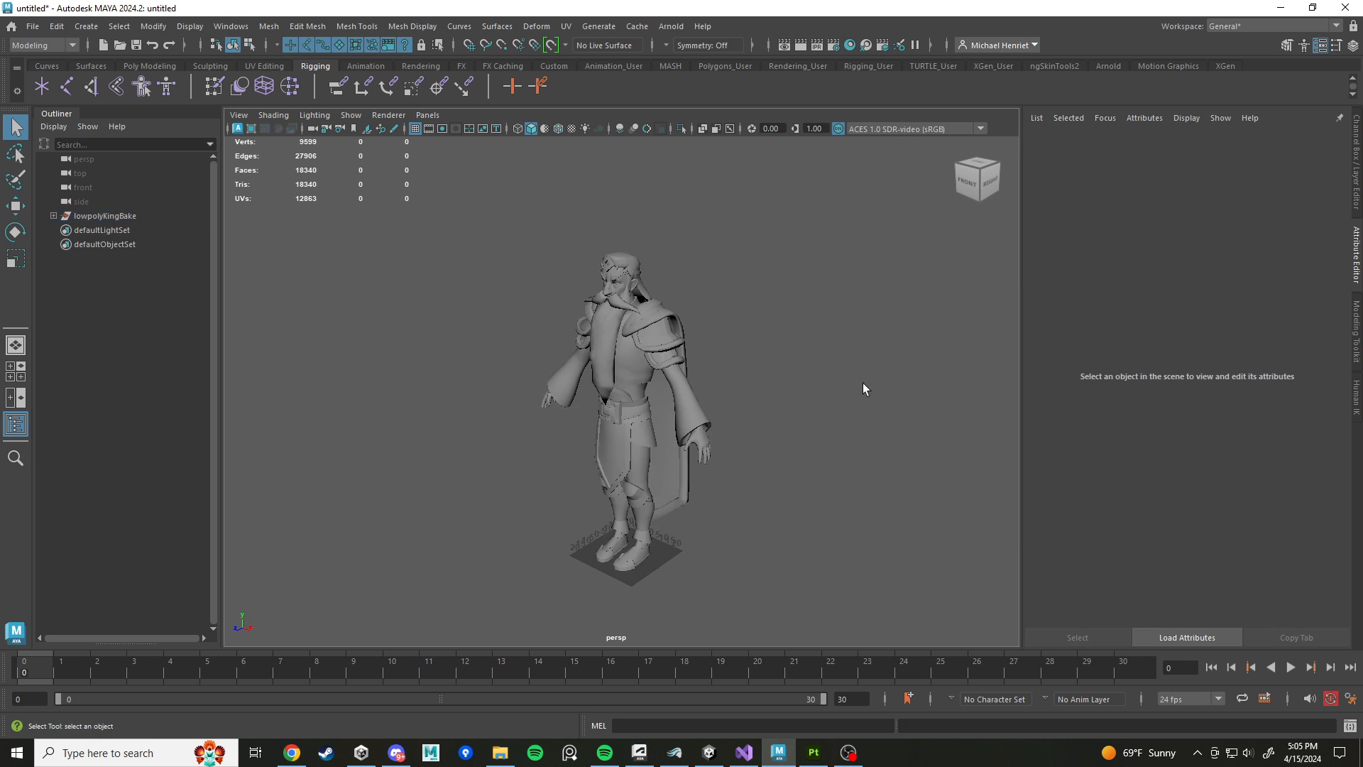
Step: Select the lowpolyKingBake group and move it down about 86 cm and back about 3.4 cm along Z
scroll(813, 400, up, 5)
scroll(814, 399, up, 2)
click(694, 335)
scroll(748, 341, down, 8)
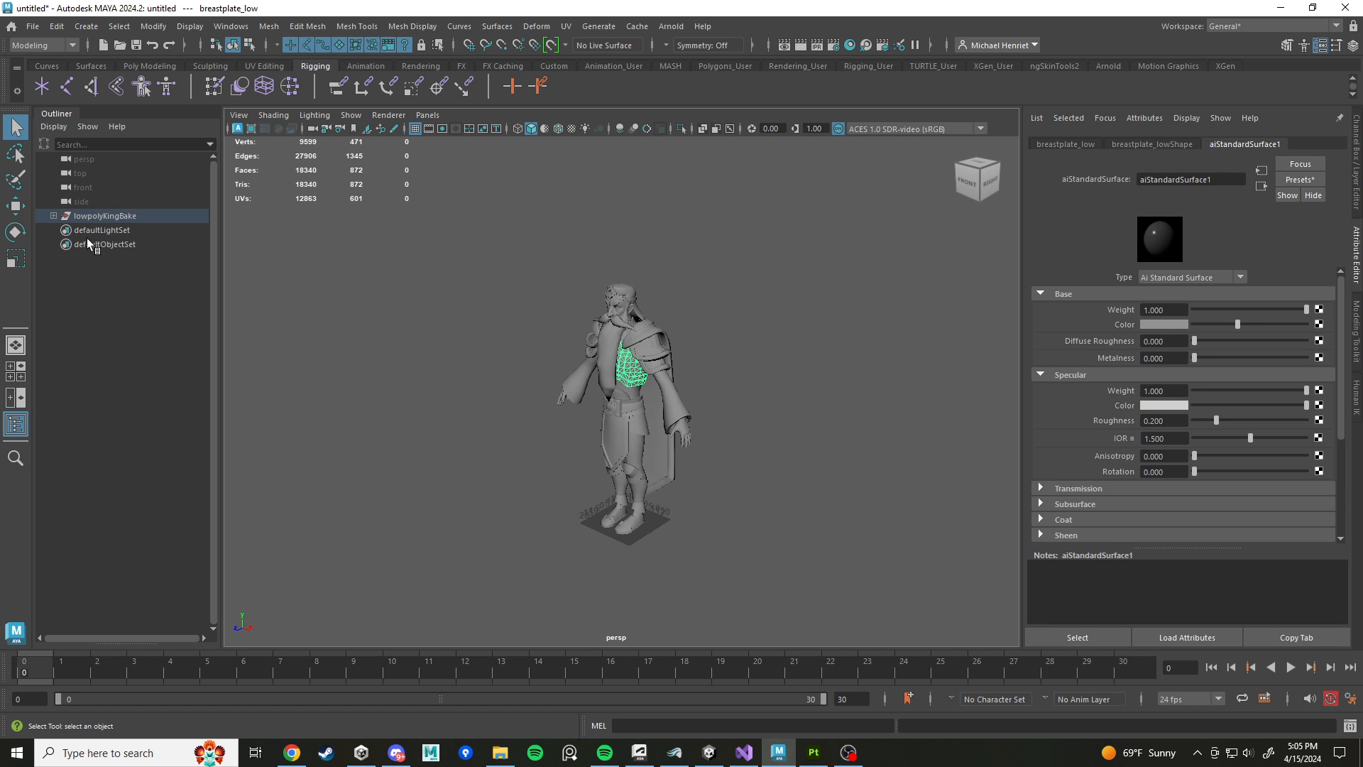
click(79, 216)
key(w)
scroll(547, 318, up, 5)
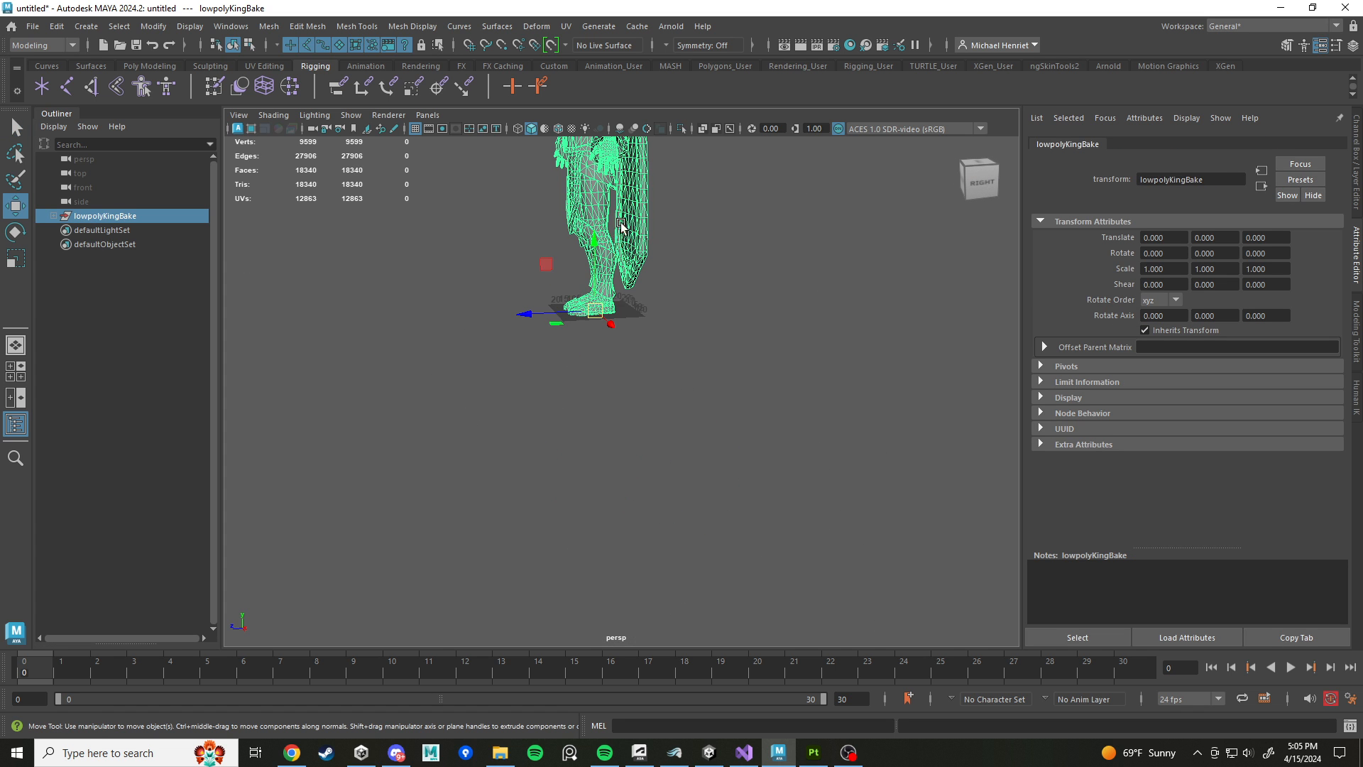
drag(544, 263, 550, 392)
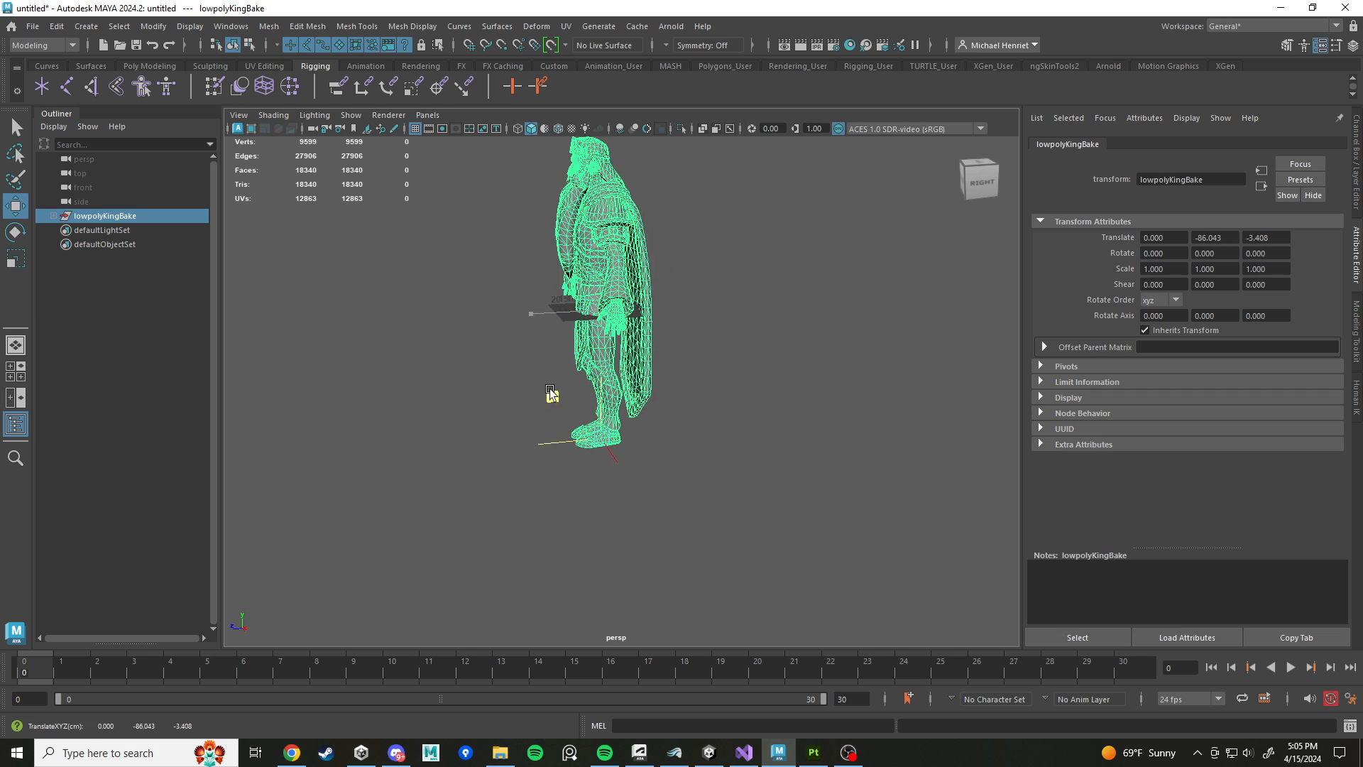
Step: Try to move the lowpolyKingBake group's pivot up from the boots to about thigh height
scroll(565, 382, up, 5)
scroll(566, 381, up, 2)
key(d)
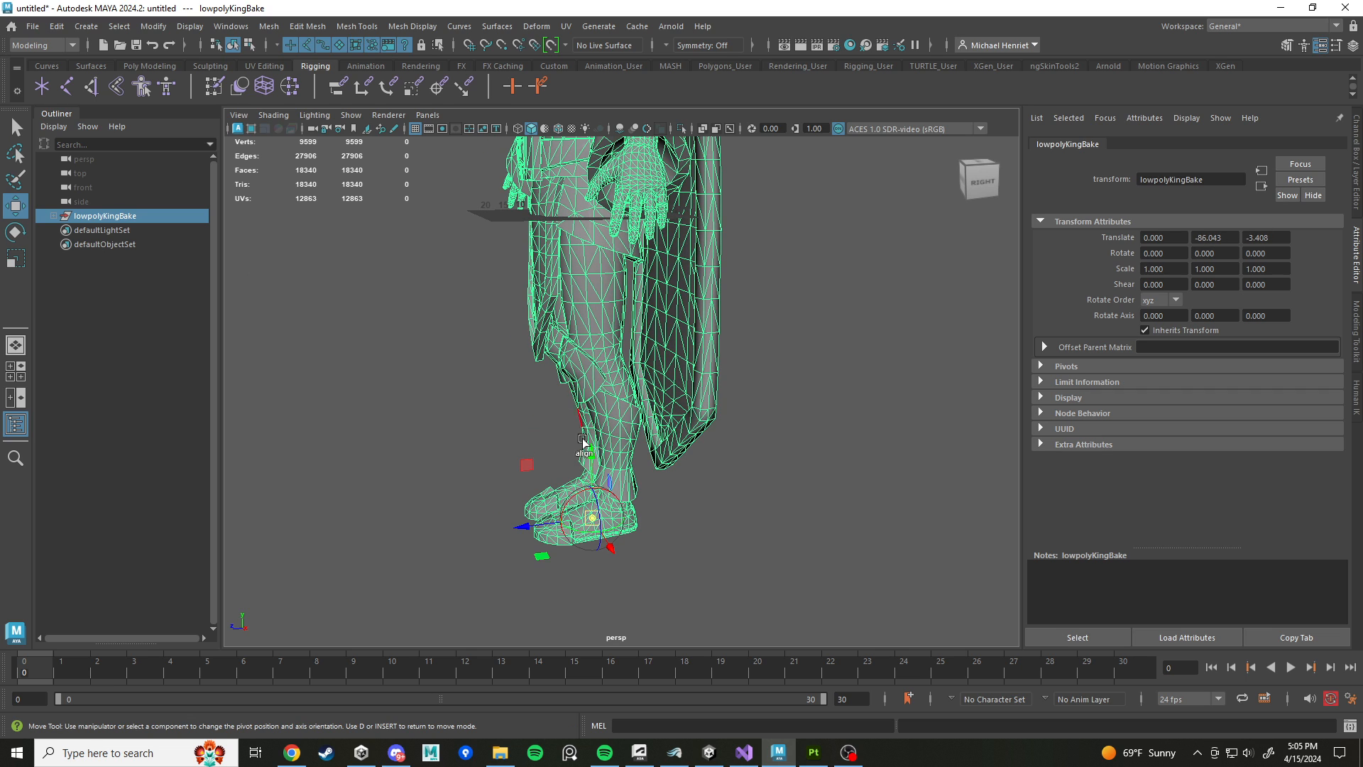
drag(524, 465, 471, 216)
scroll(479, 227, down, 5)
alt+drag(602, 345, 759, 401)
scroll(794, 377, up, 5)
alt+drag(717, 348, 752, 397)
key(d)
scroll(759, 432, up, 2)
scroll(618, 340, down, 3)
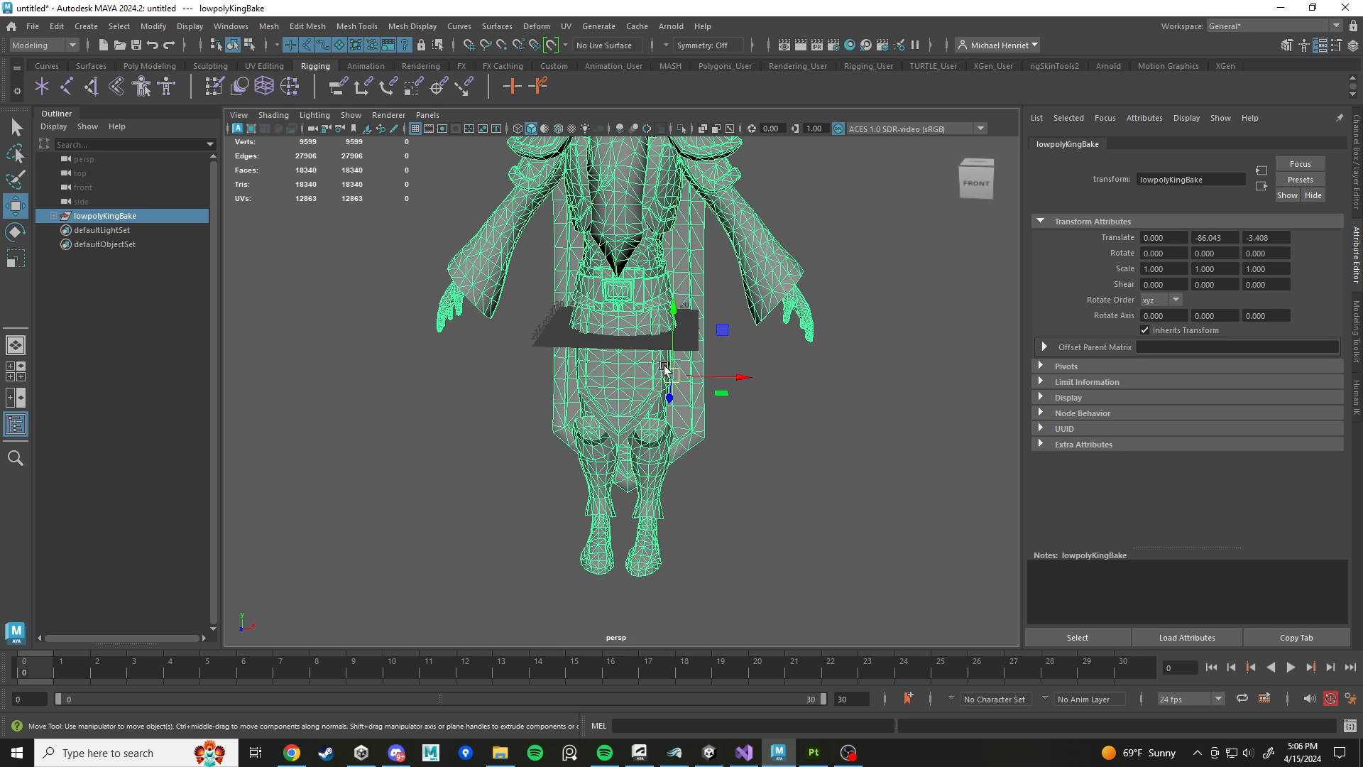
Step: Expand the lowpolyKingBake group and shift its pivot along X with vertex snapping to the king's centre line
scroll(660, 369, up, 2)
scroll(720, 348, down, 4)
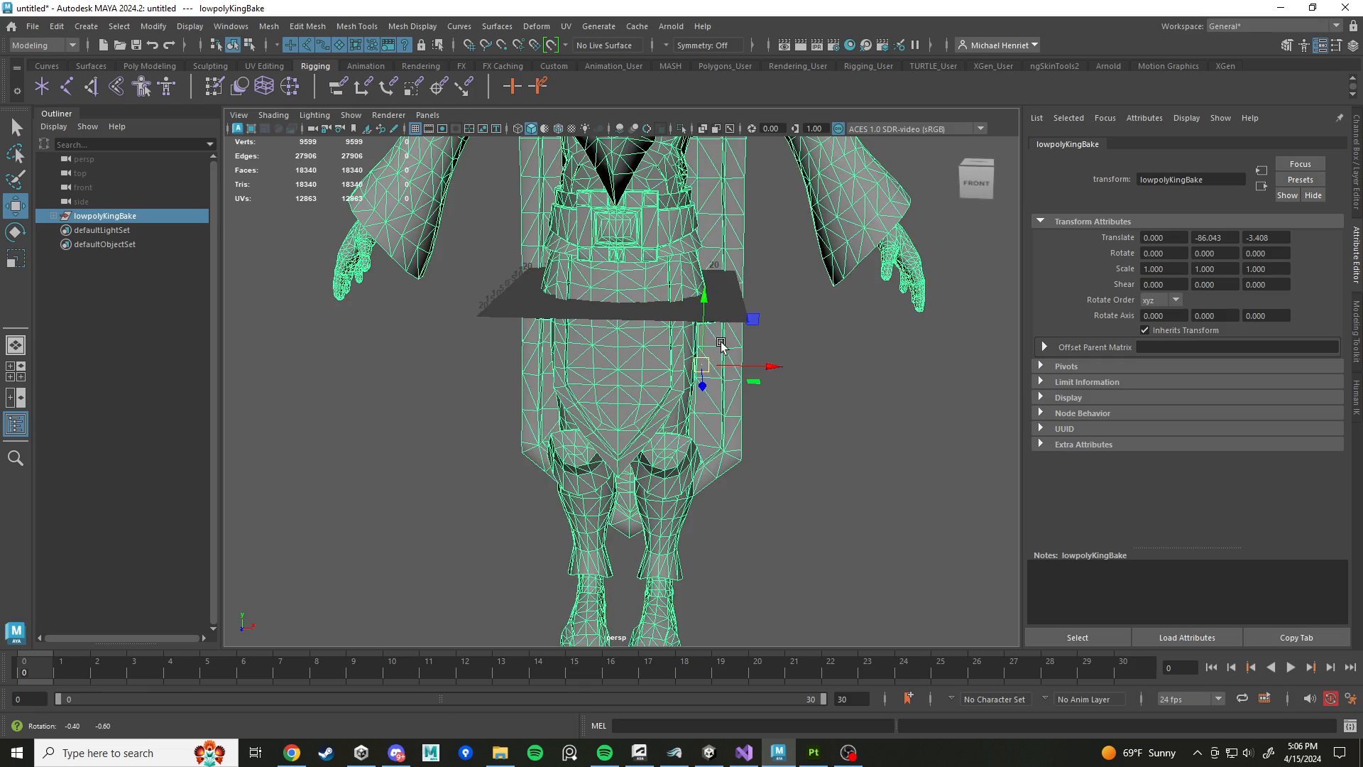
scroll(792, 304, down, 2)
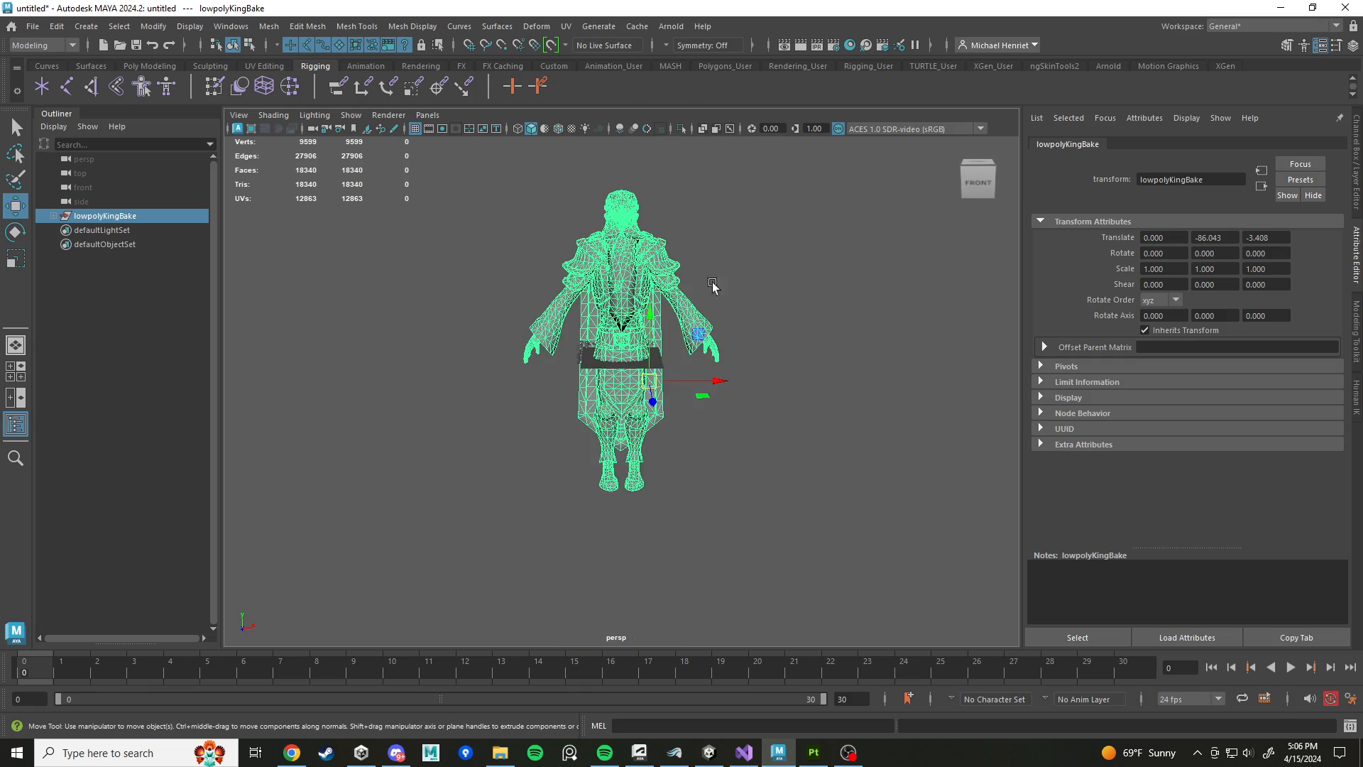
scroll(788, 305, up, 3)
scroll(781, 307, up, 1)
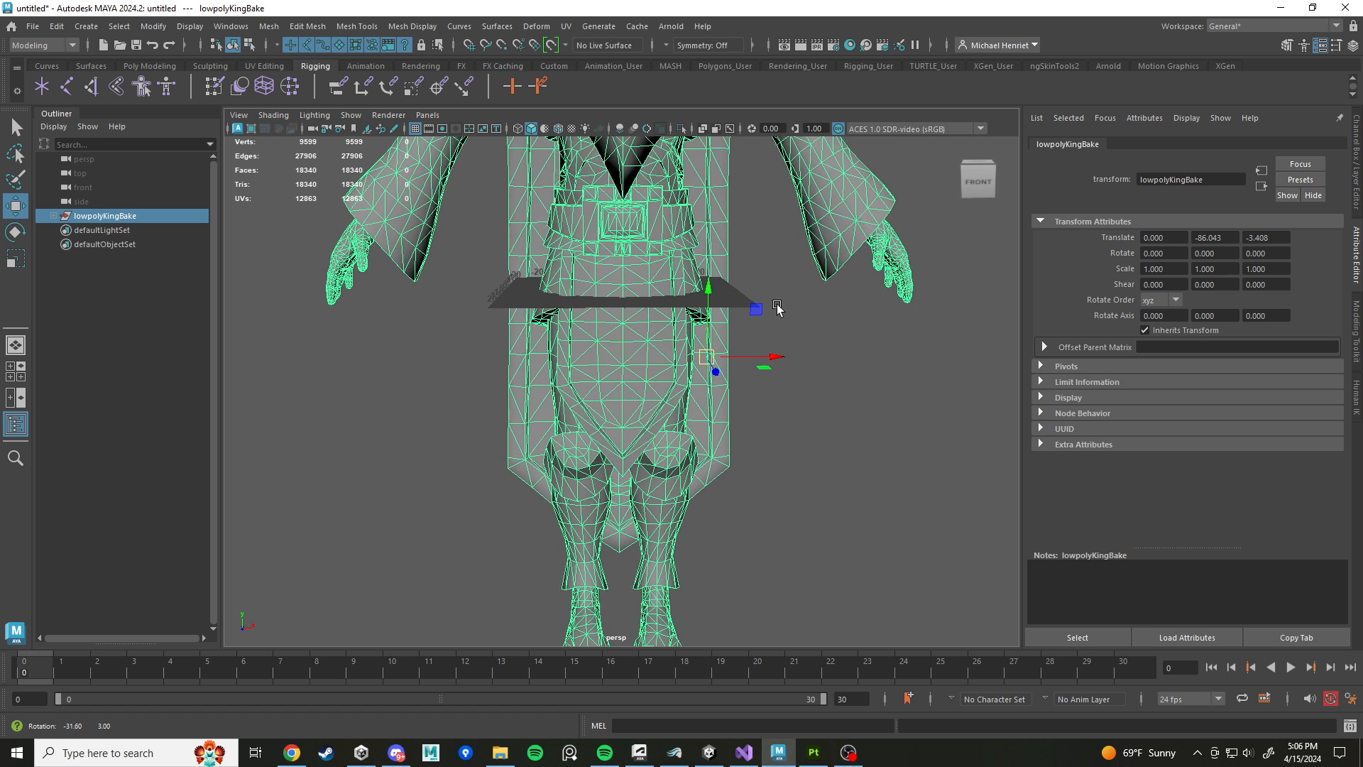
key(d)
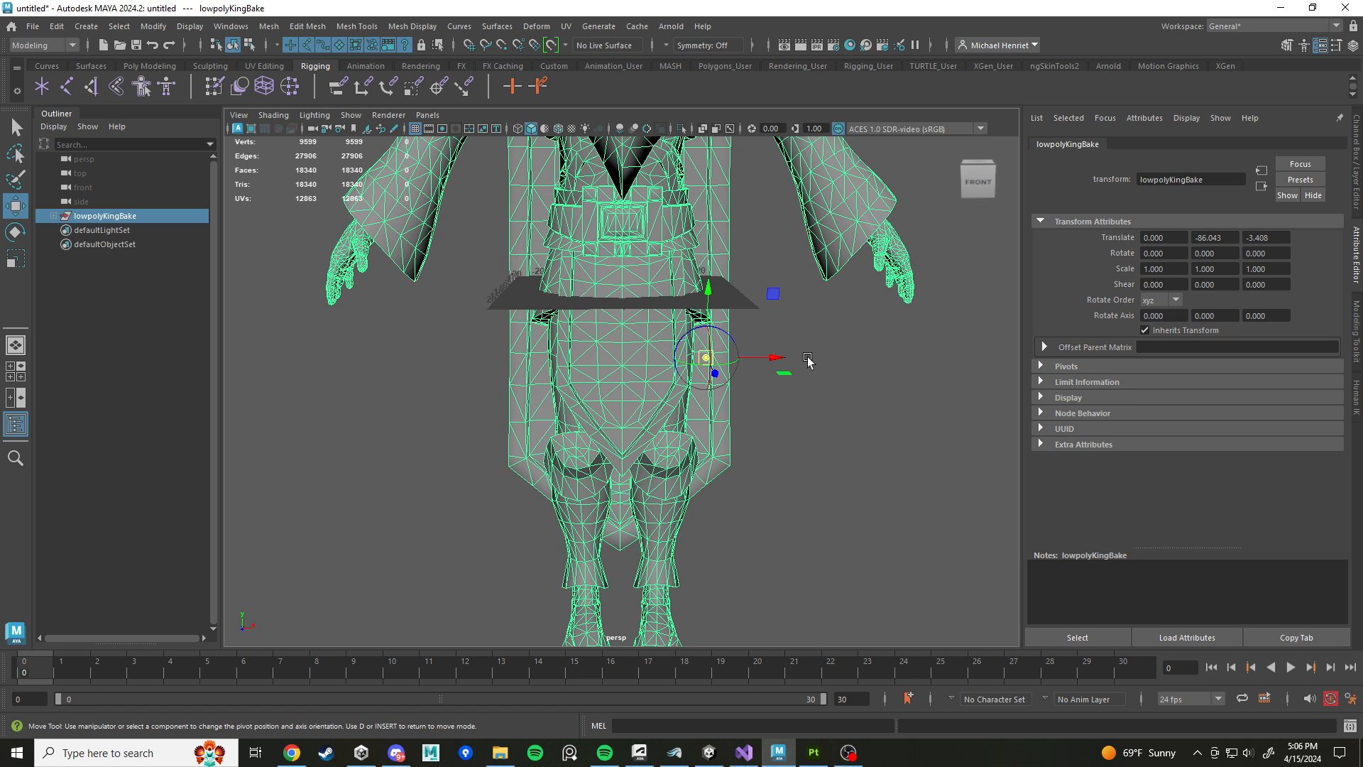
key(d)
click(53, 216)
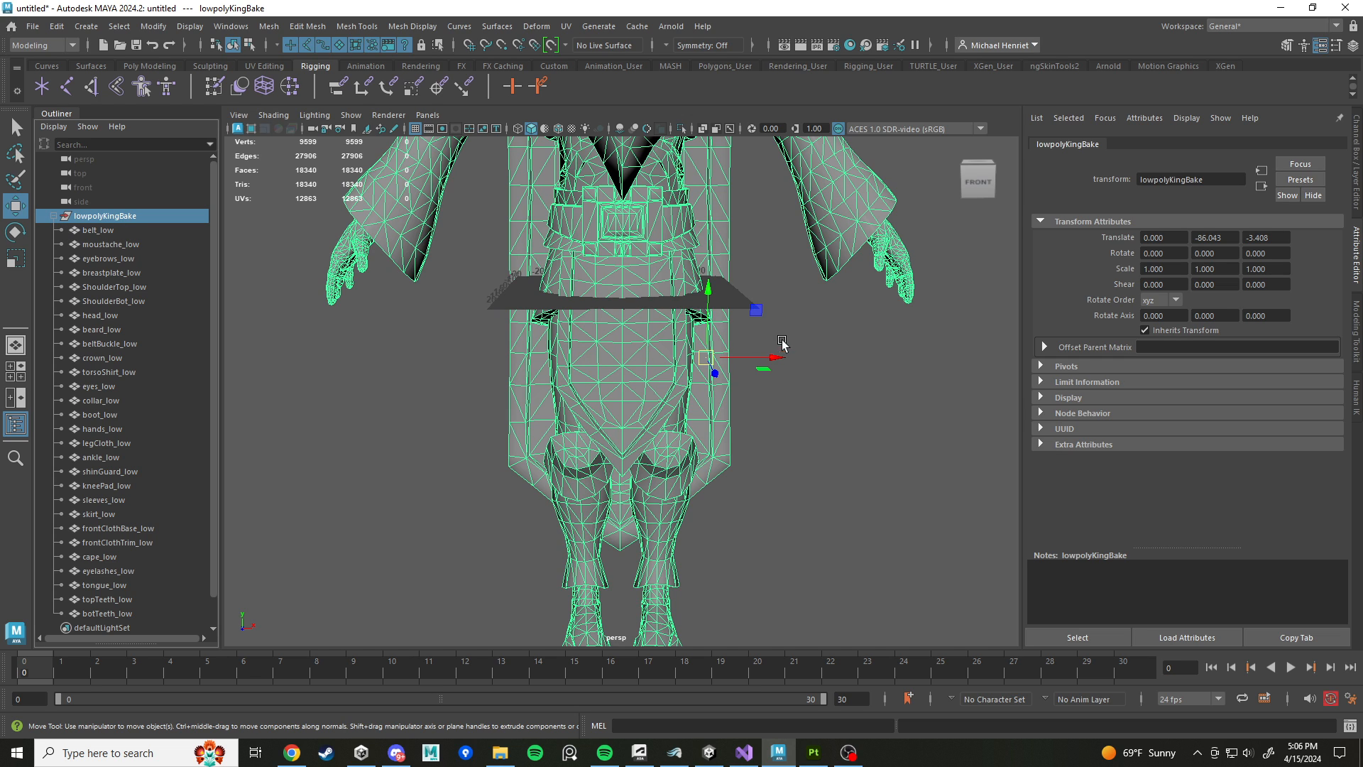
key(d)
key(v)
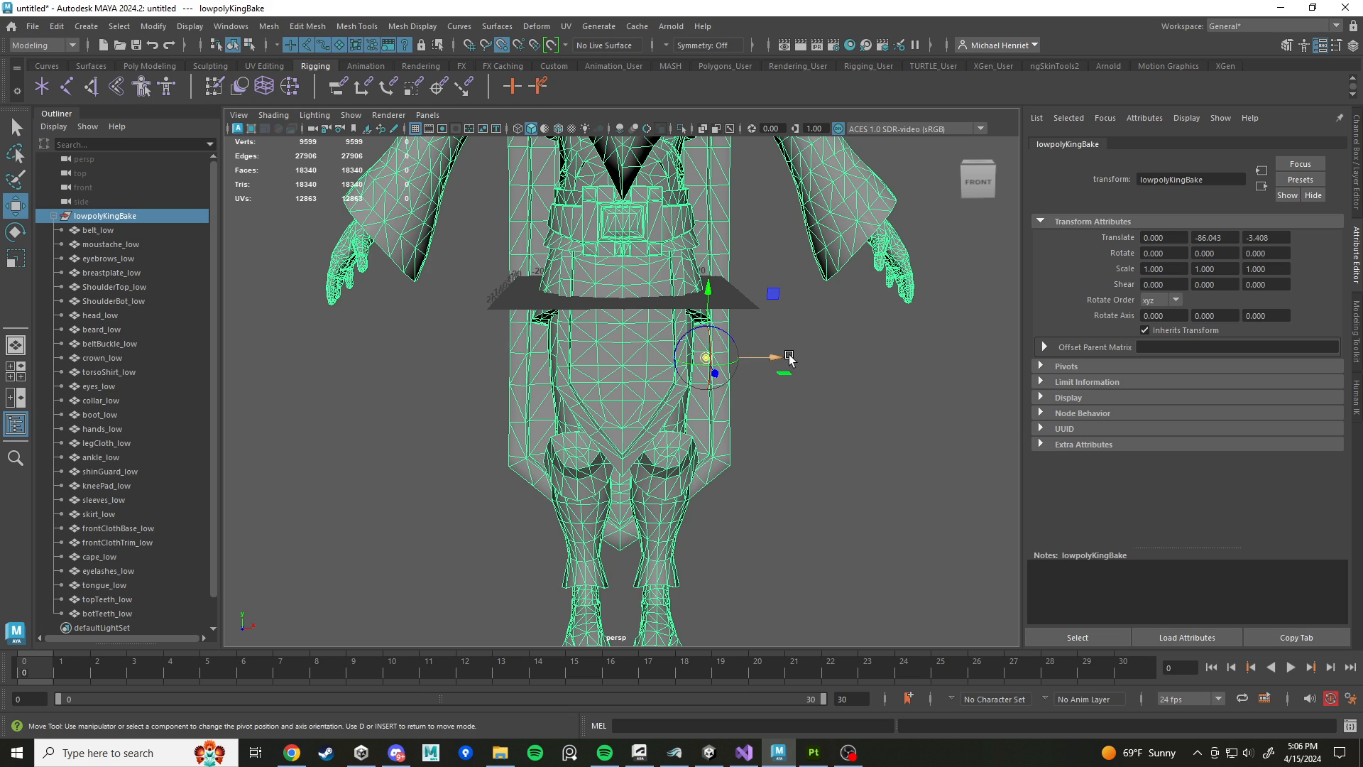
drag(781, 360, 619, 346)
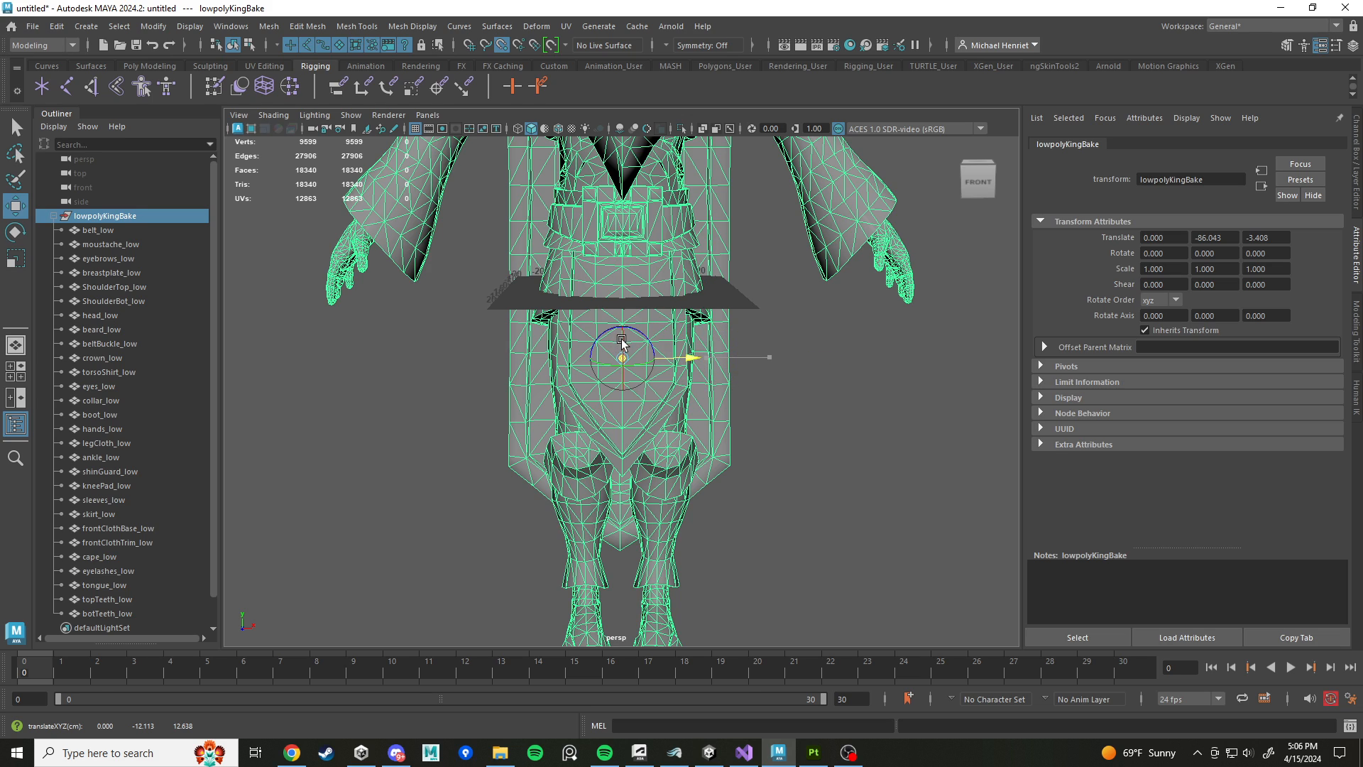
key(d)
Step: Move the group's pivot back along Z from the front cloth to the middle of the leg in side view
alt+drag(769, 360, 620, 350)
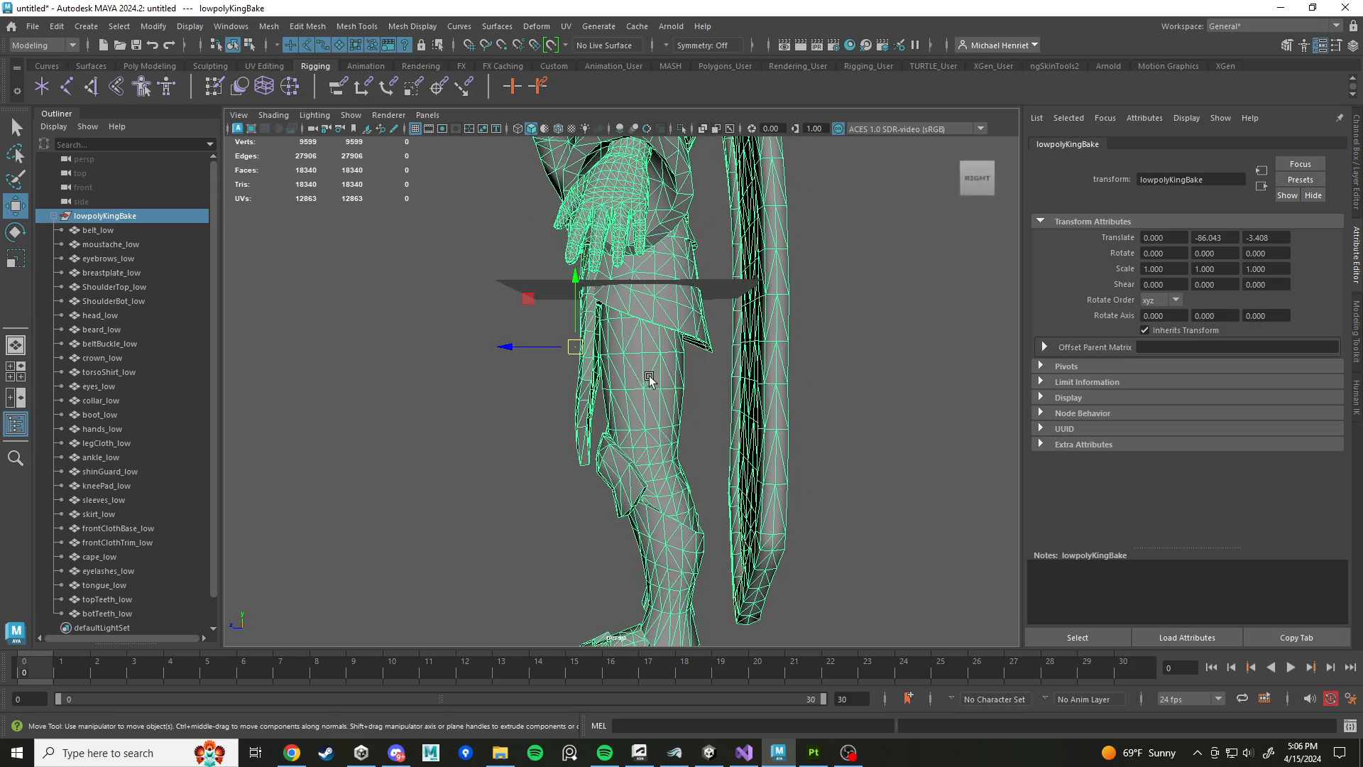
alt+middle_drag(641, 398, 641, 354)
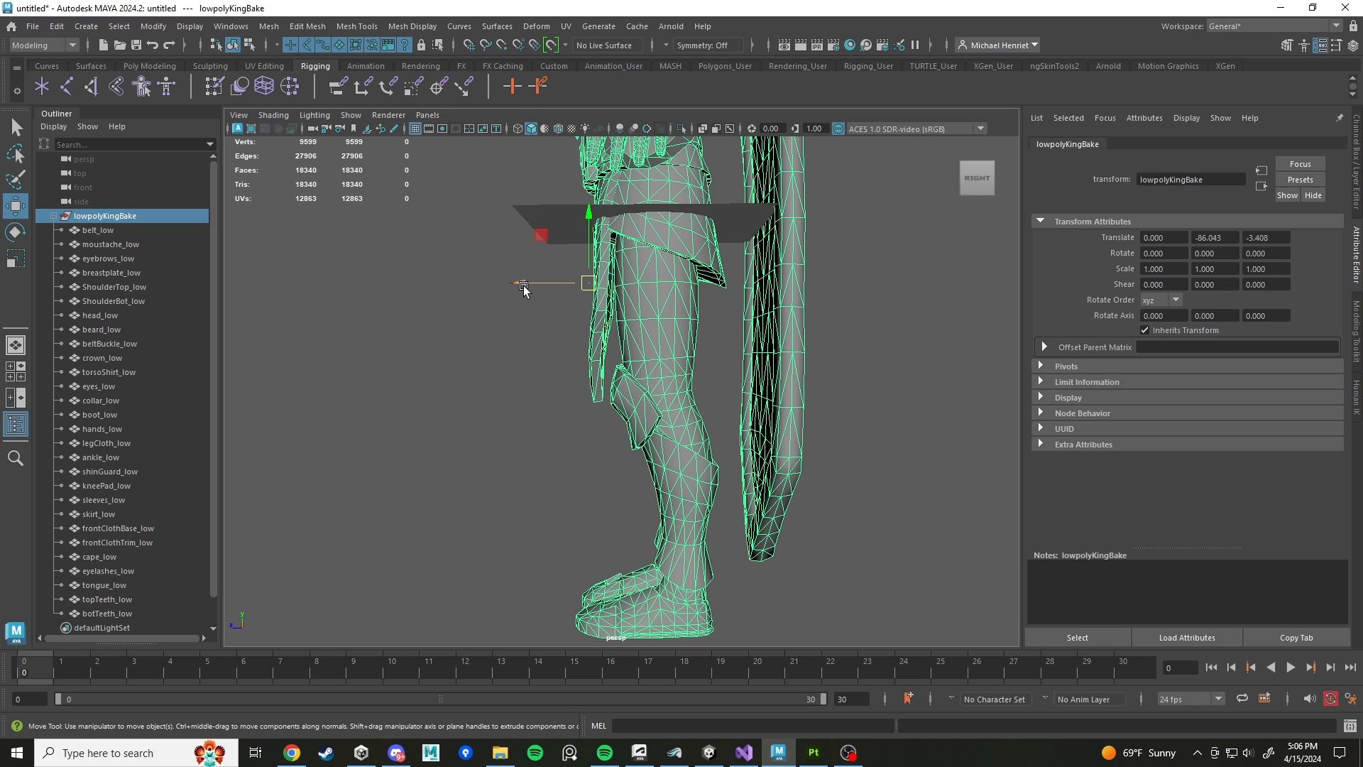
key(d)
drag(529, 283, 578, 281)
key(d)
Step: Lower the group's pivot along Y with vertex snapping to the sole of the boots
key(v)
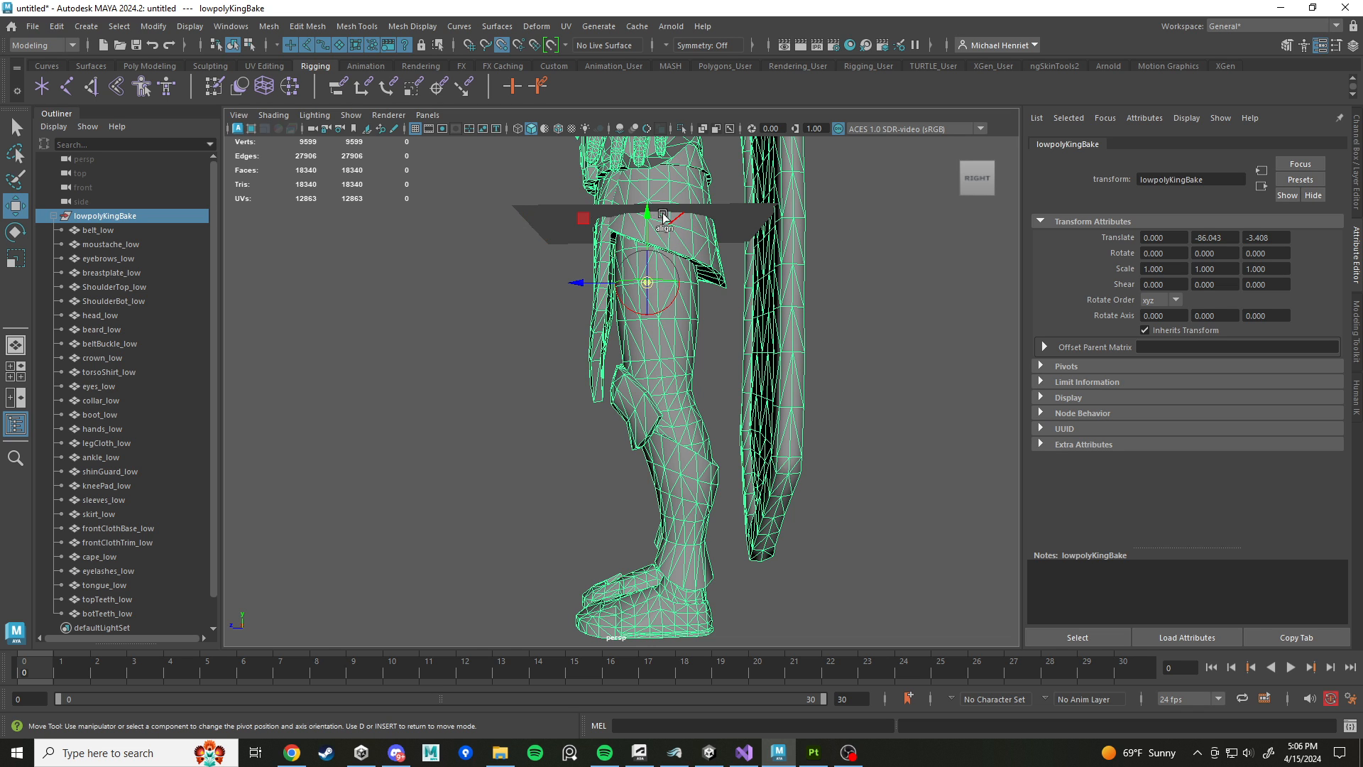
drag(647, 212, 651, 640)
alt+middle_drag(857, 507, 852, 264)
scroll(852, 264, up, 4)
alt+middle_drag(800, 355, 731, 438)
scroll(681, 323, down, 4)
Step: Raise the lowpolyKingBake group with grid snapping until the soles rest on the grid, at Translate Y 0
key(x)
drag(642, 430, 645, 183)
alt+middle_drag(682, 283, 673, 504)
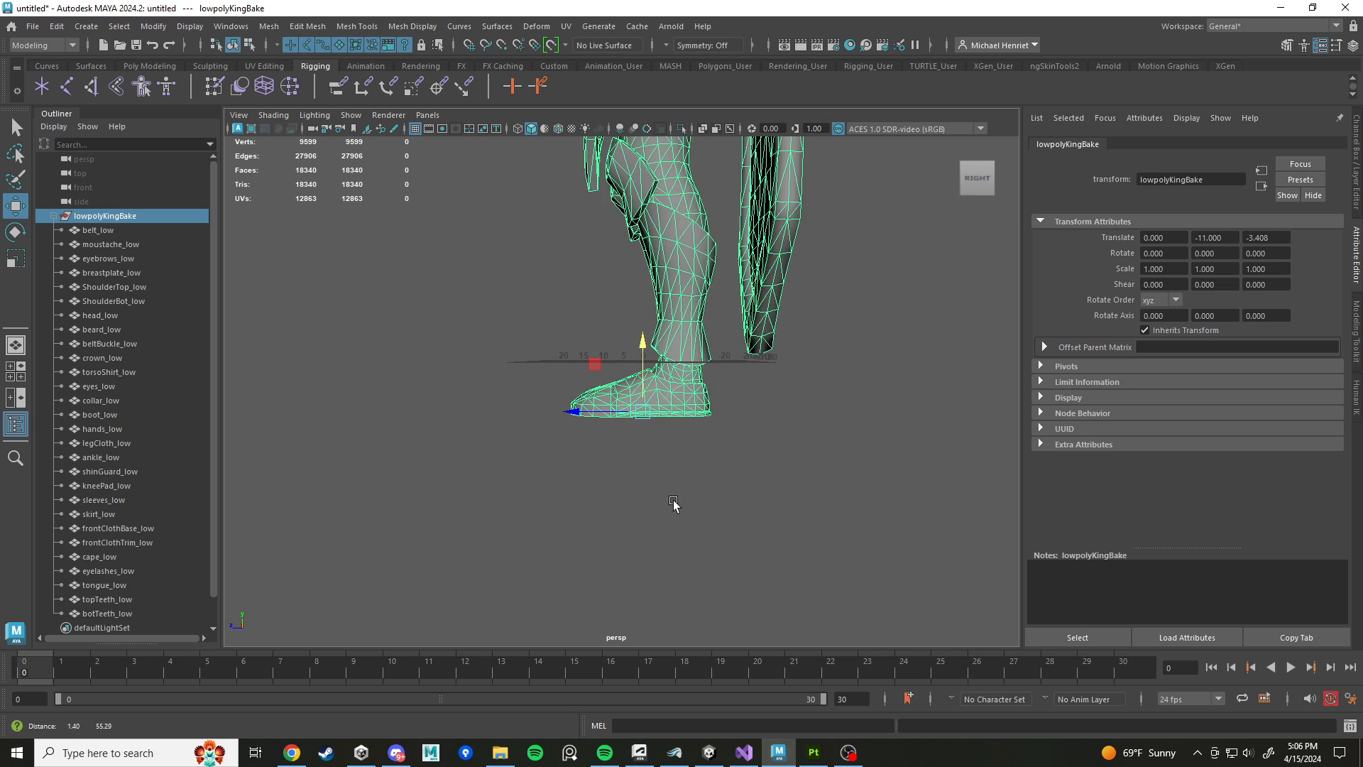
scroll(672, 493, up, 5)
key(x)
drag(685, 379, 678, 305)
scroll(682, 342, down, 4)
alt+middle_drag(682, 345, 672, 397)
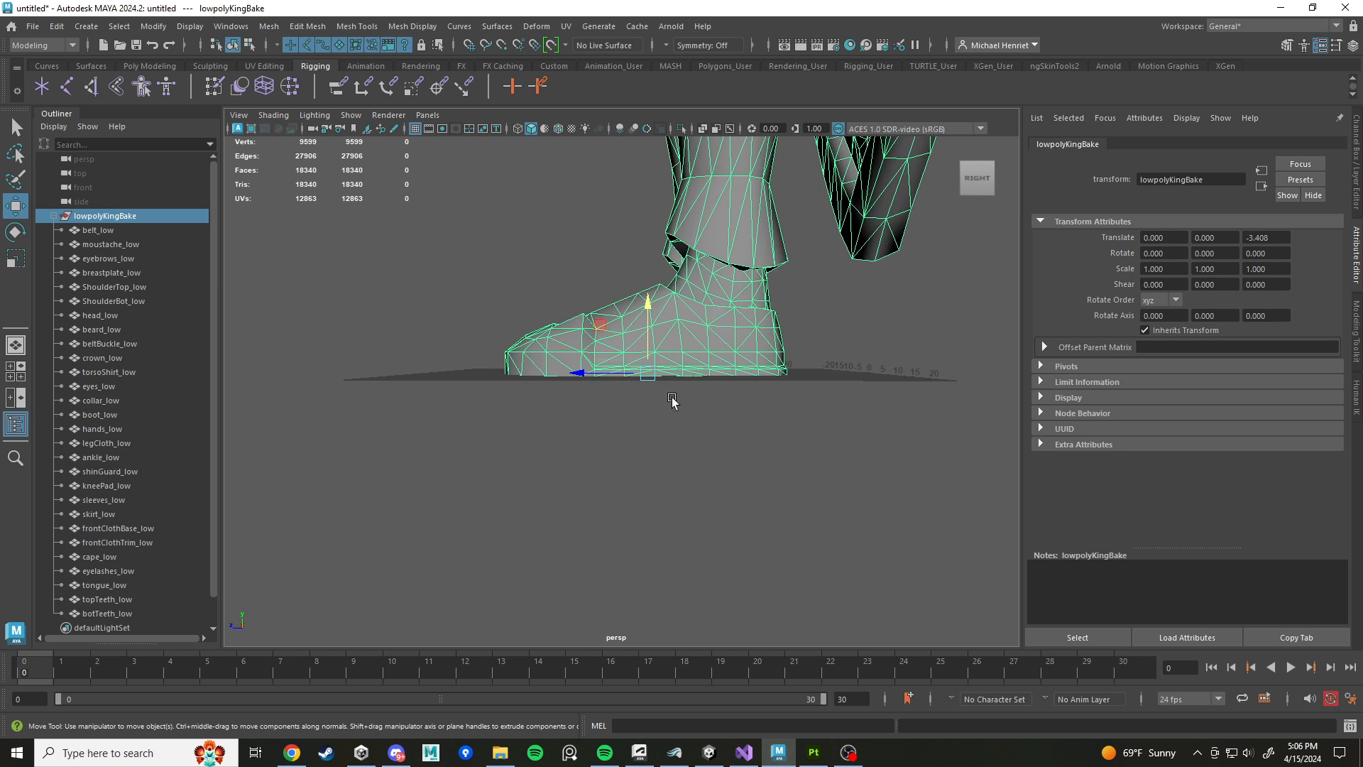
Step: Examine how the king's feet sit on the grid and view the whole model from the front and side
scroll(678, 389, up, 3)
scroll(687, 363, down, 5)
scroll(810, 409, up, 10)
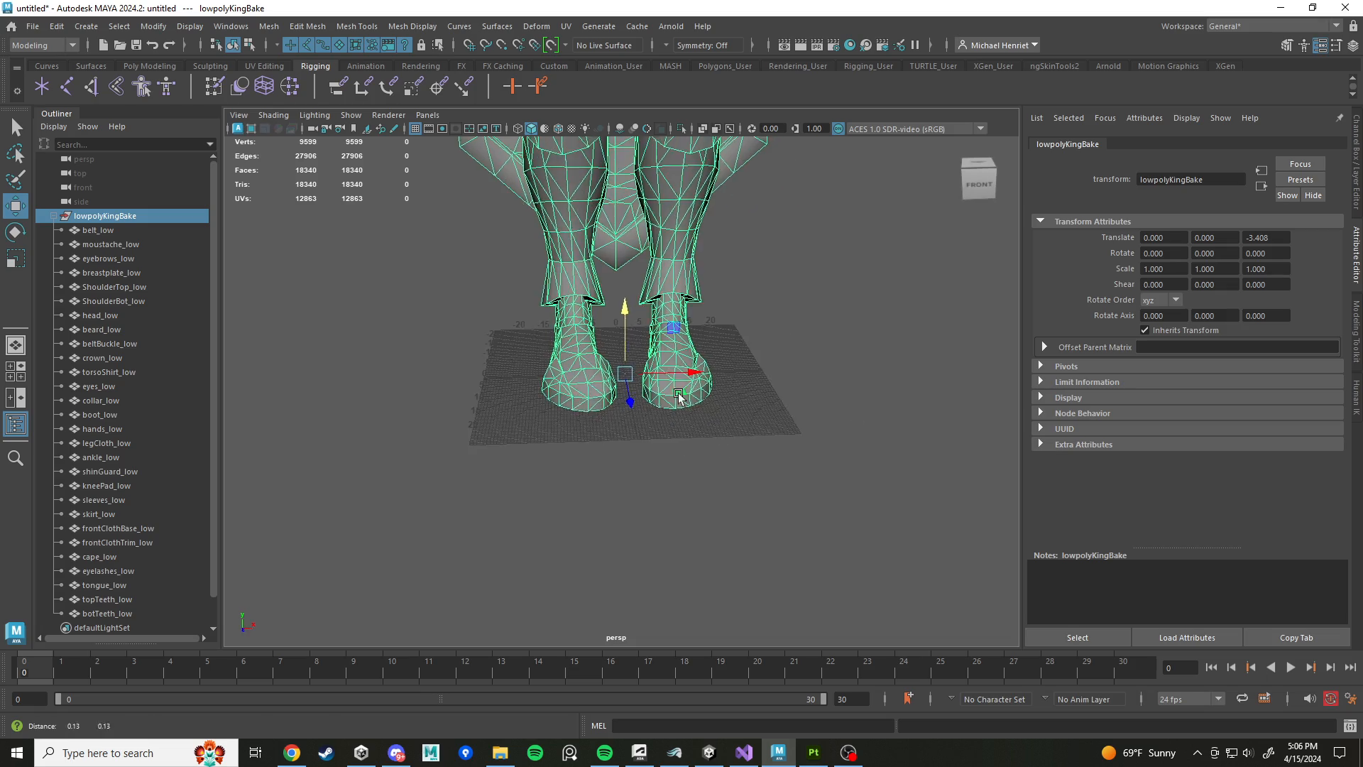
scroll(695, 418, down, 10)
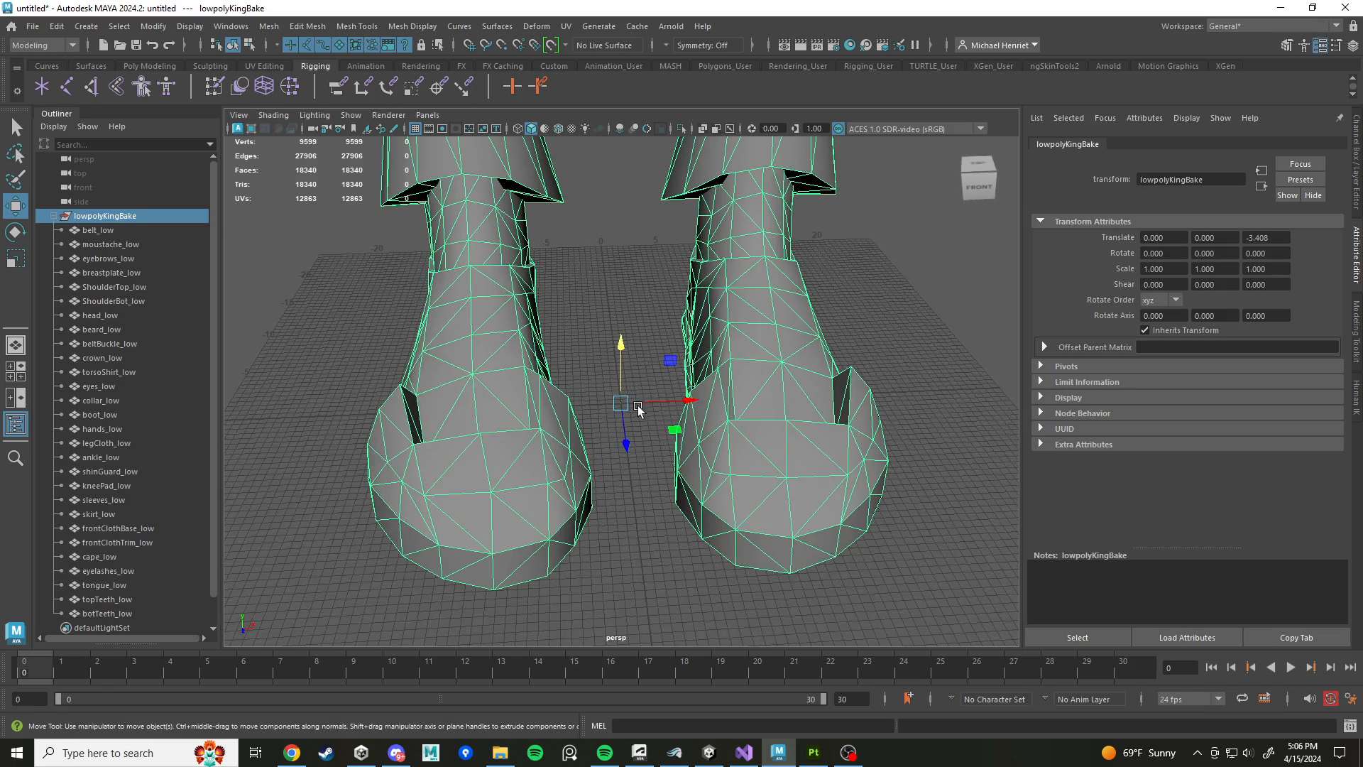
alt+drag(704, 459, 687, 434)
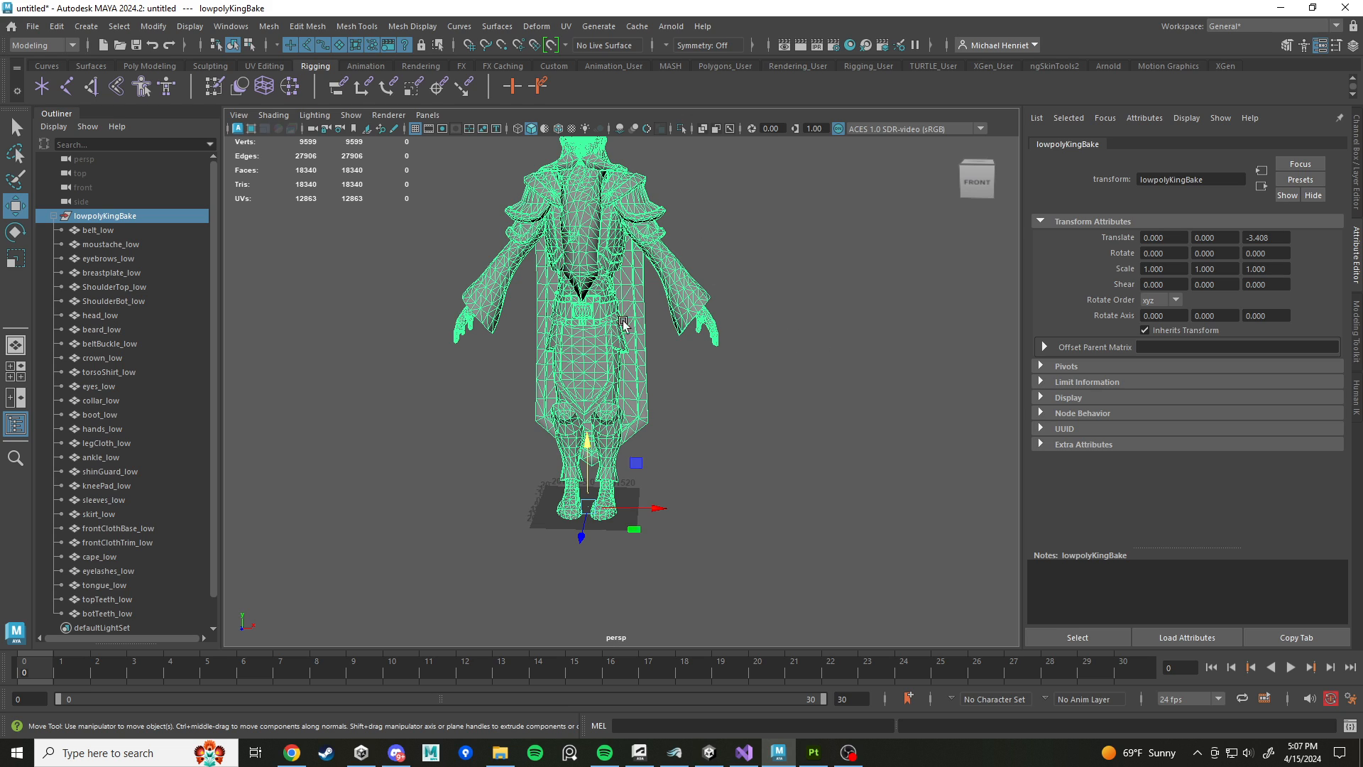
alt+middle_drag(623, 321, 662, 437)
alt+drag(661, 436, 548, 385)
alt+middle_drag(548, 386, 609, 305)
alt+drag(609, 305, 622, 315)
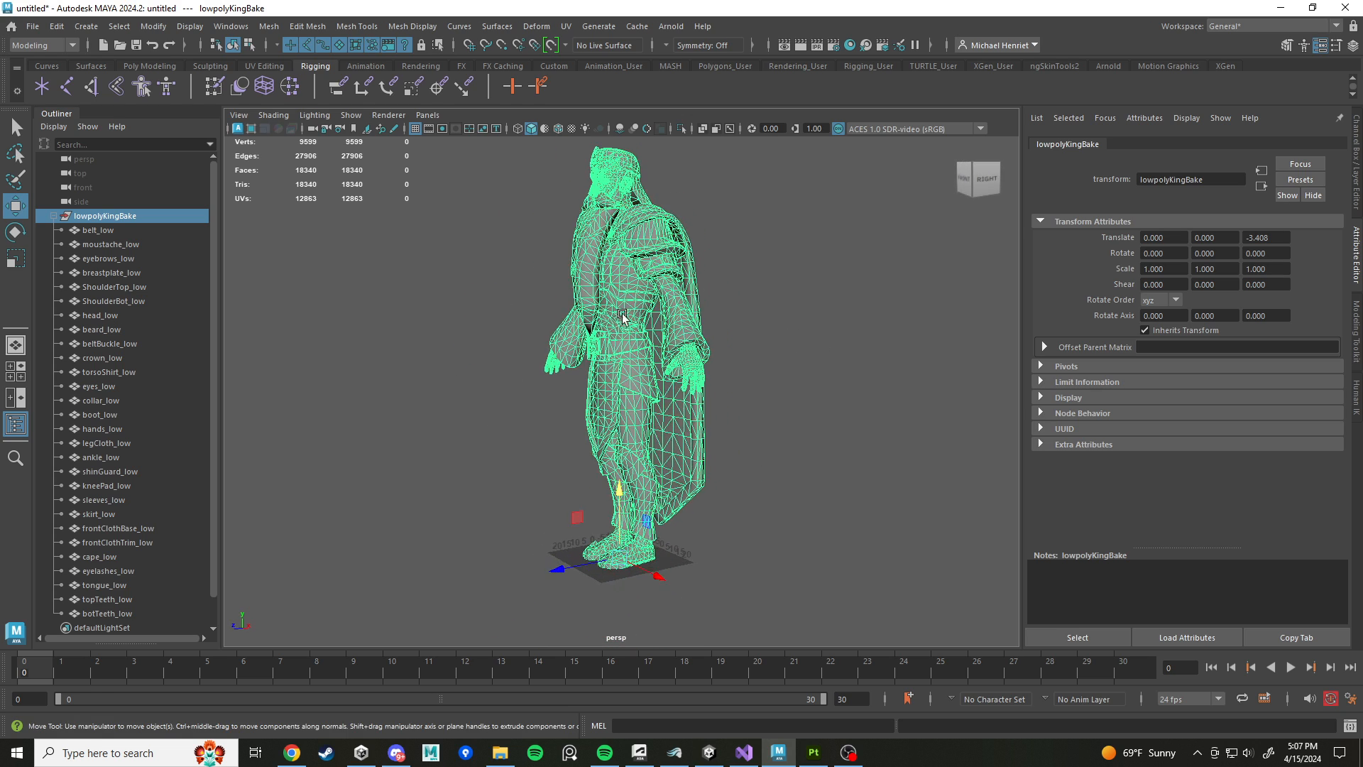
alt+right_drag(622, 317, 561, 329)
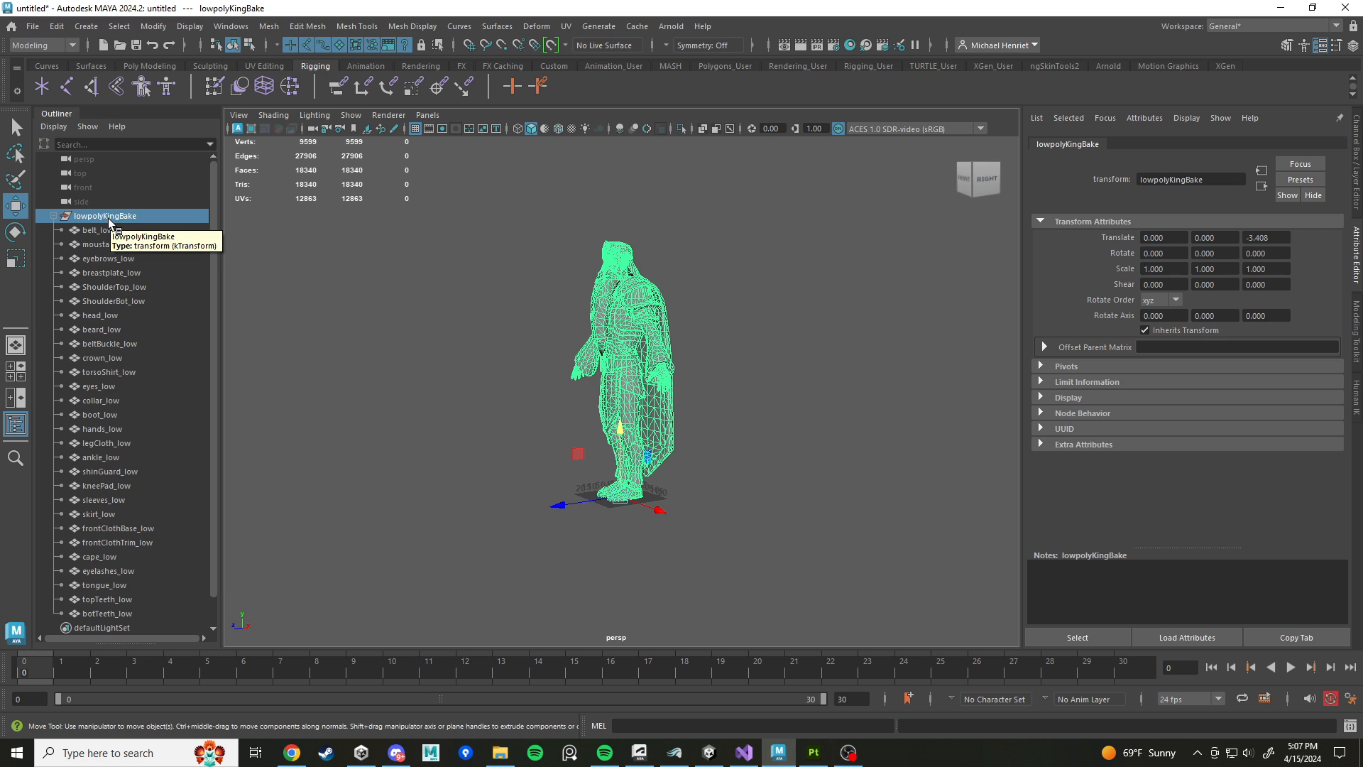
Step: Delete all construction history in the scene
click(55, 28)
mouse_move(185, 214)
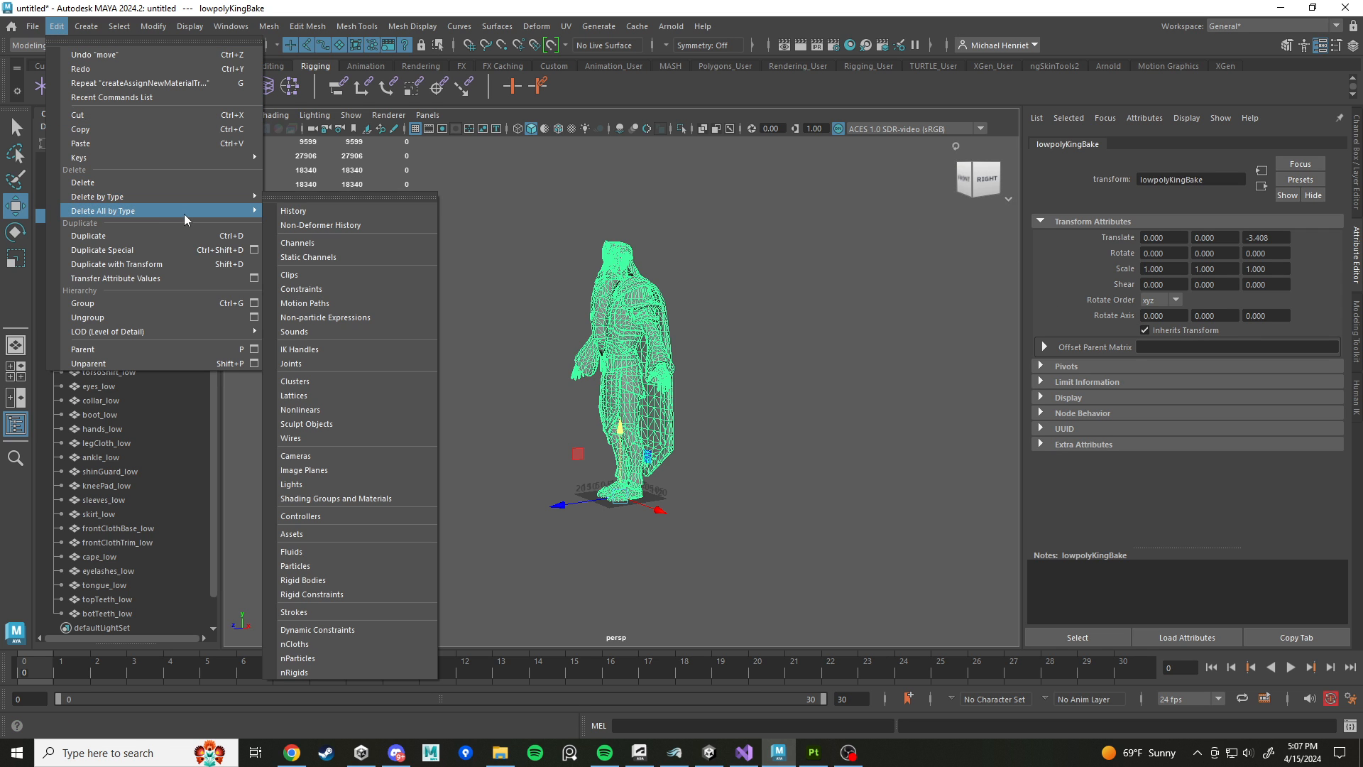
click(308, 211)
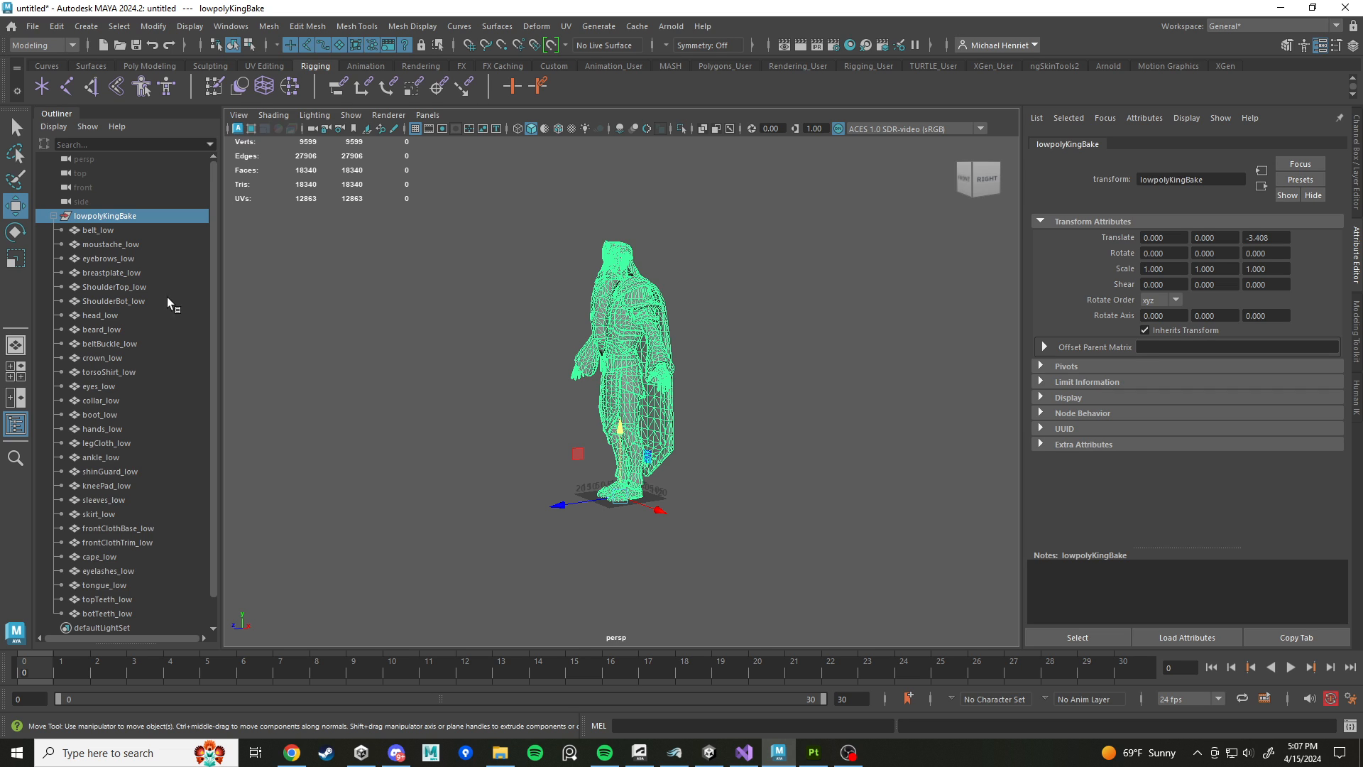
Step: Select the lowpolyKingBake group with all its meshes through botTeeth_low and freeze their transformations
scroll(167, 296, down, 1)
click(107, 584)
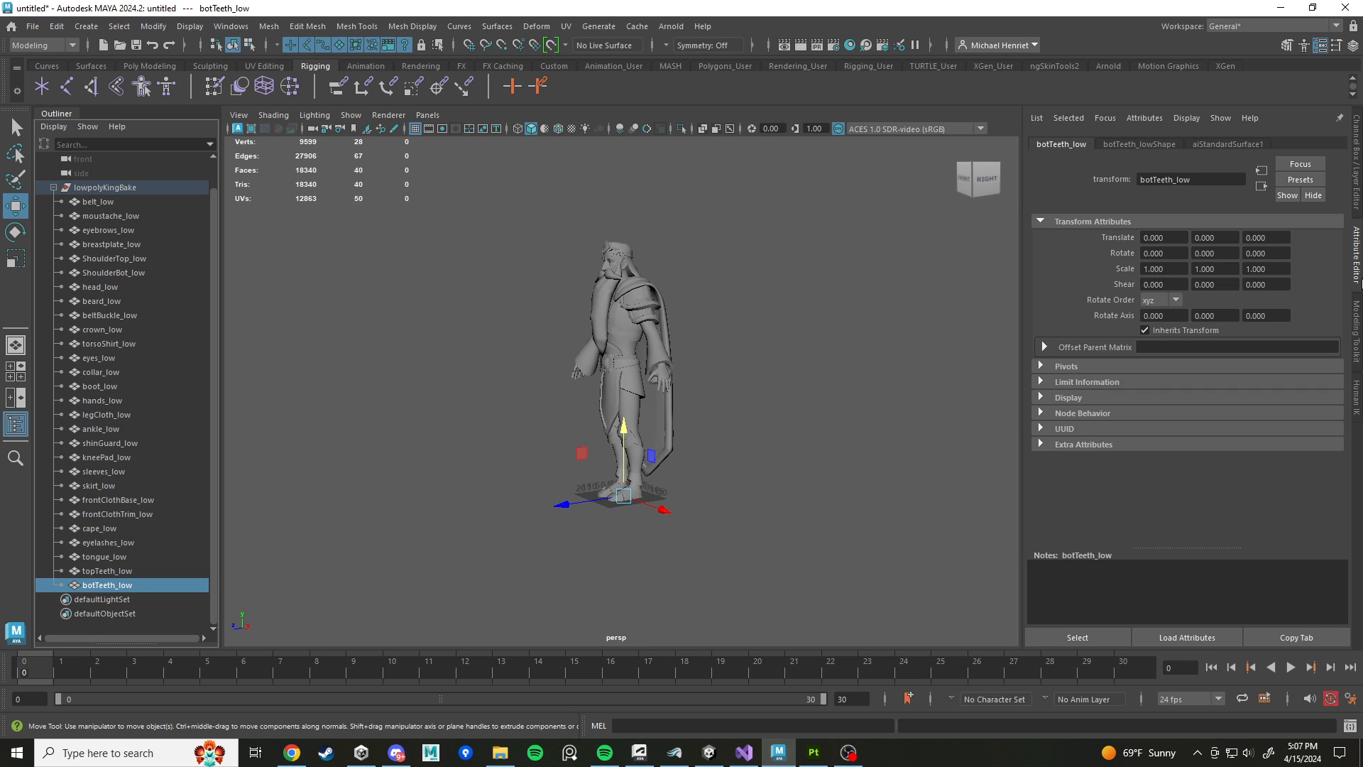
key(ctrl+a)
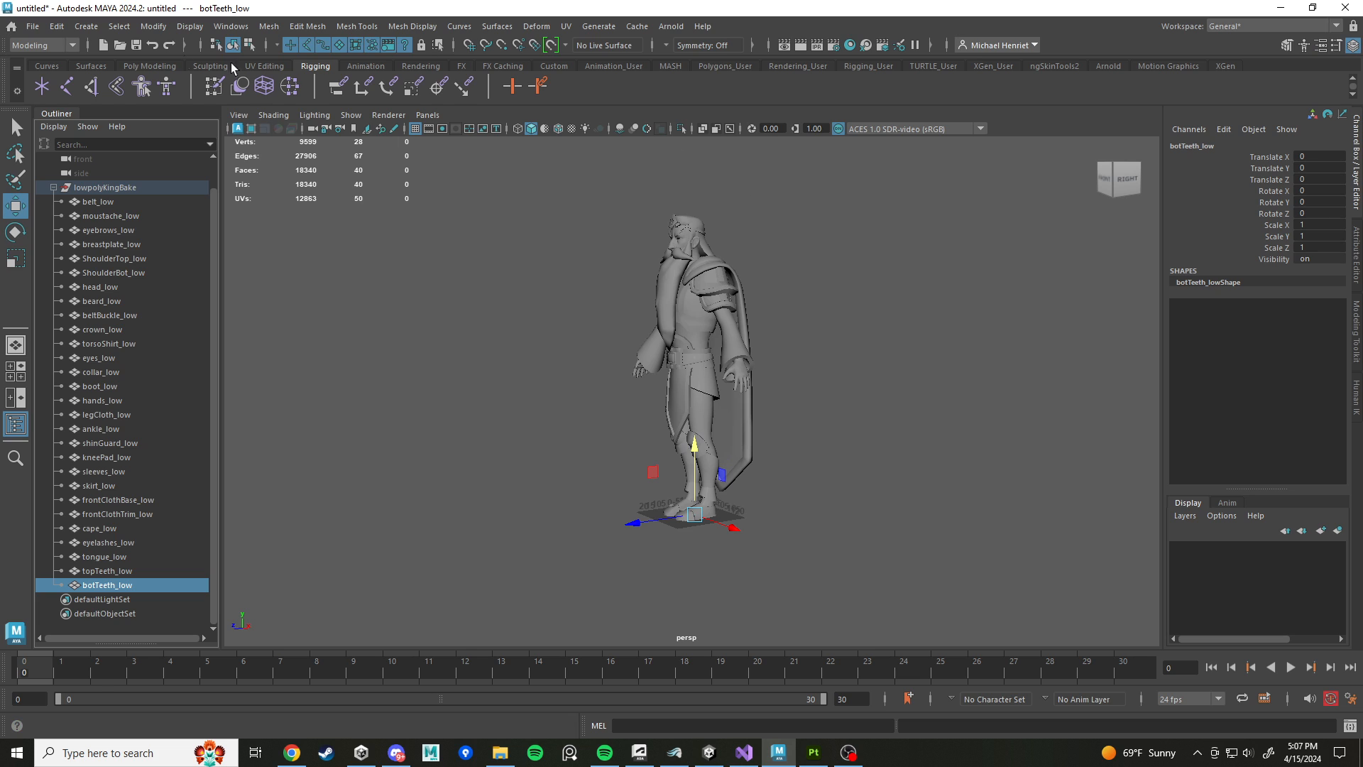
click(133, 188)
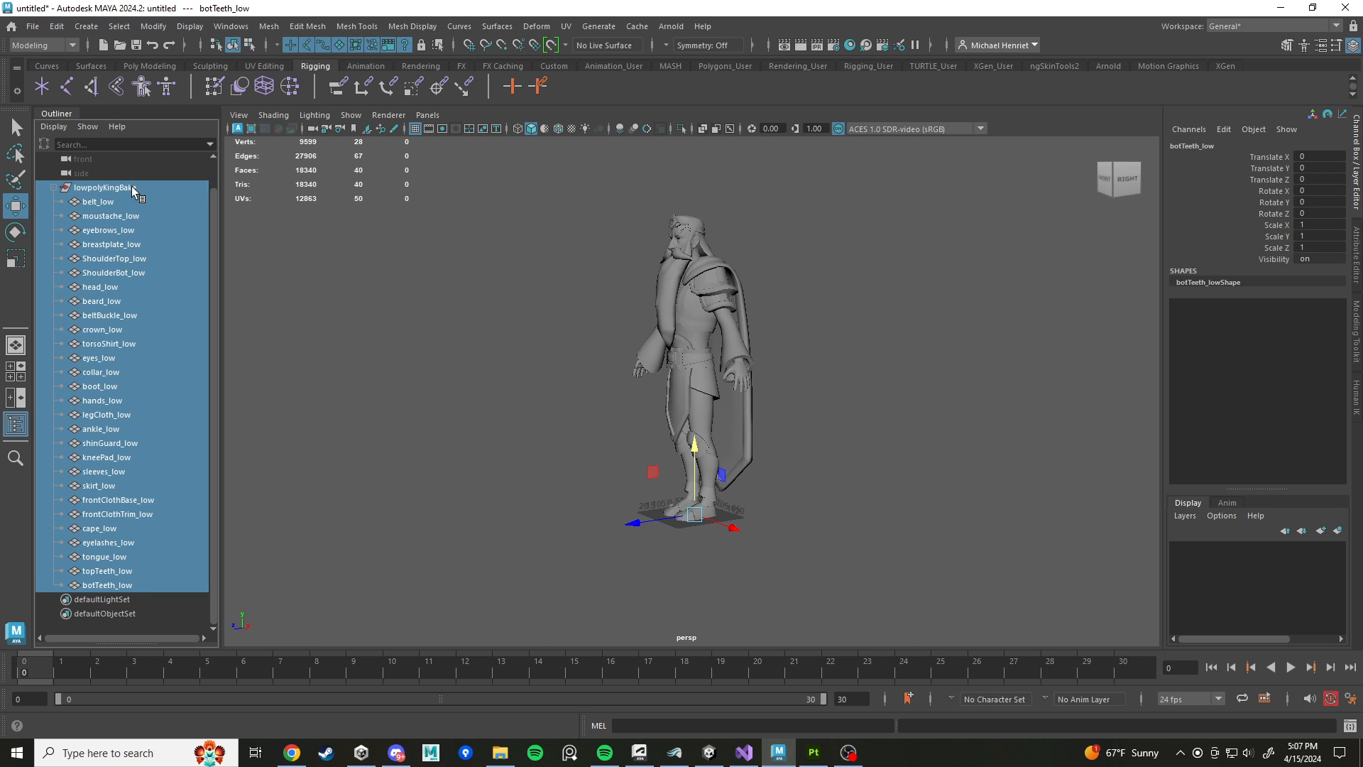
click(268, 29)
click(269, 30)
click(153, 26)
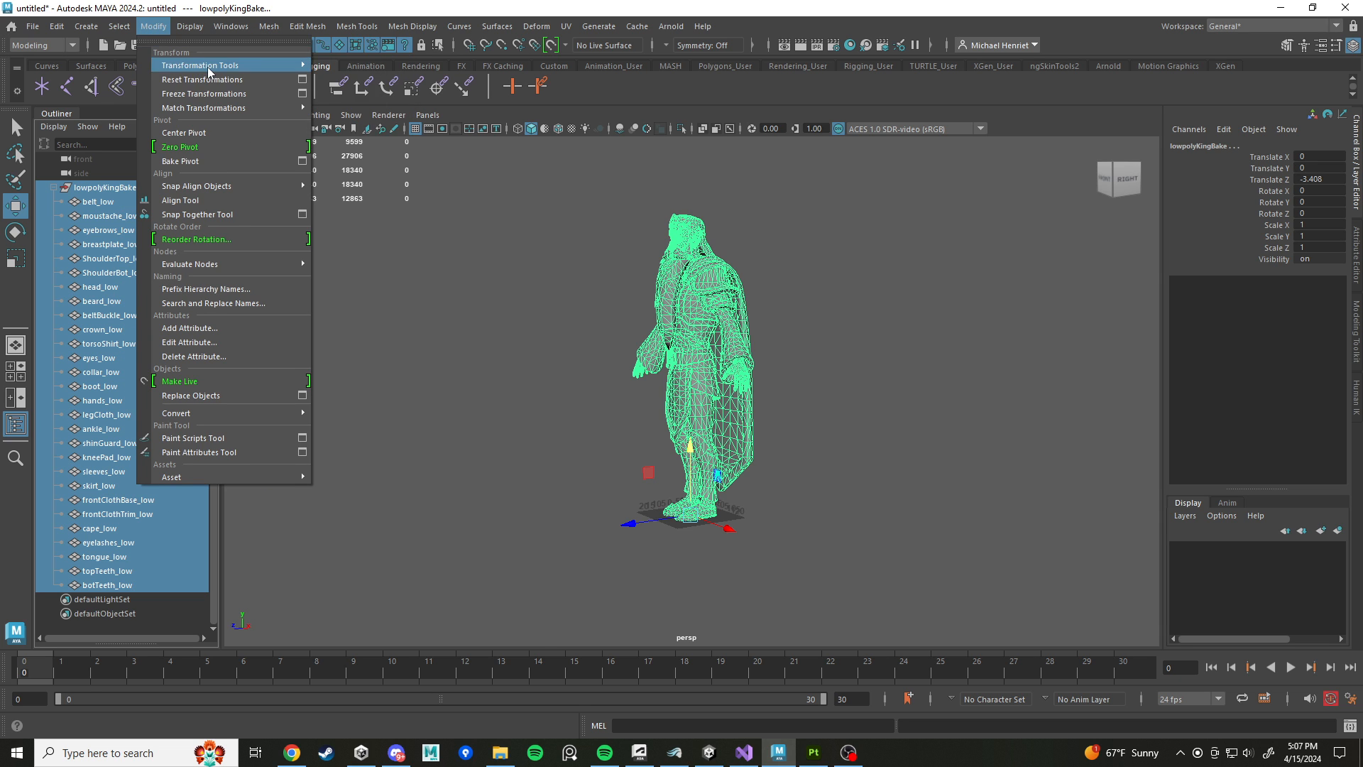
click(214, 96)
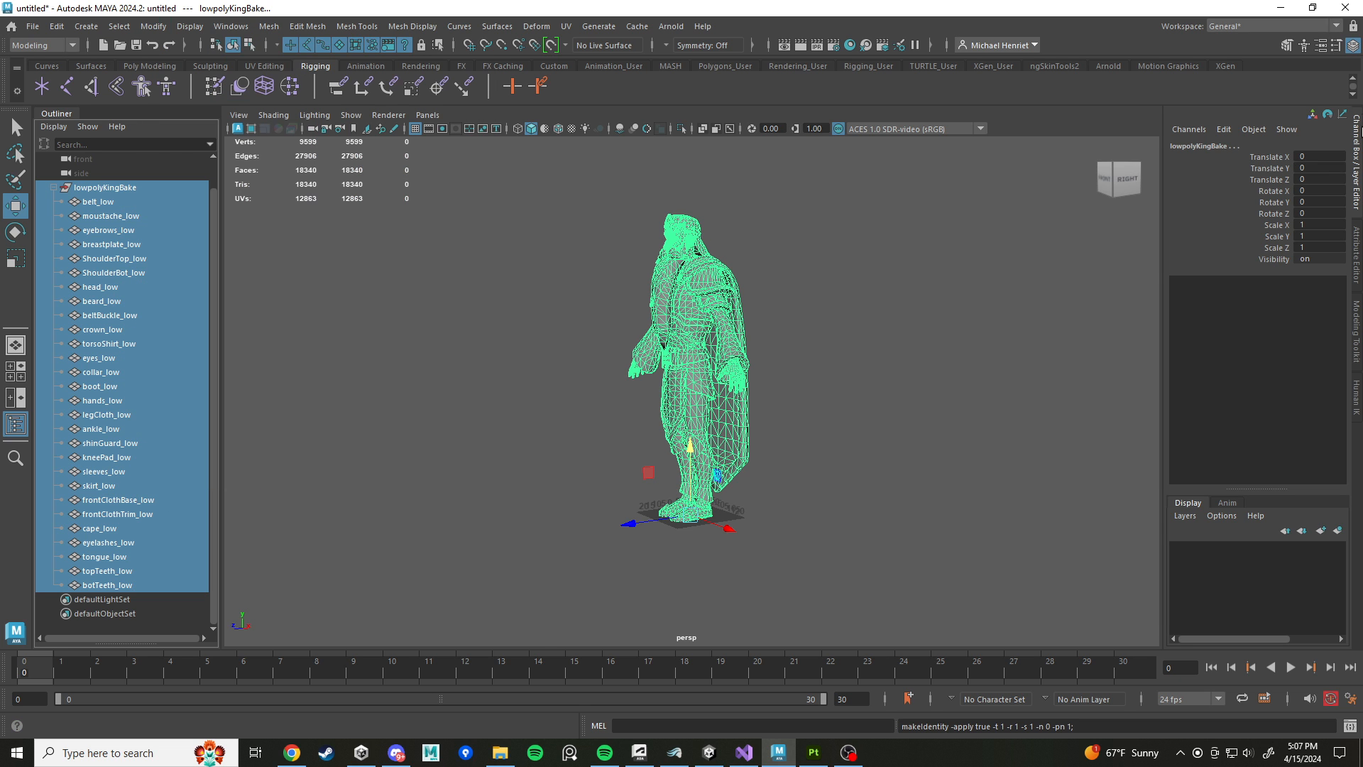
Step: Examine the king's feet and pivot against the grid from above and from the front
scroll(889, 435, up, 5)
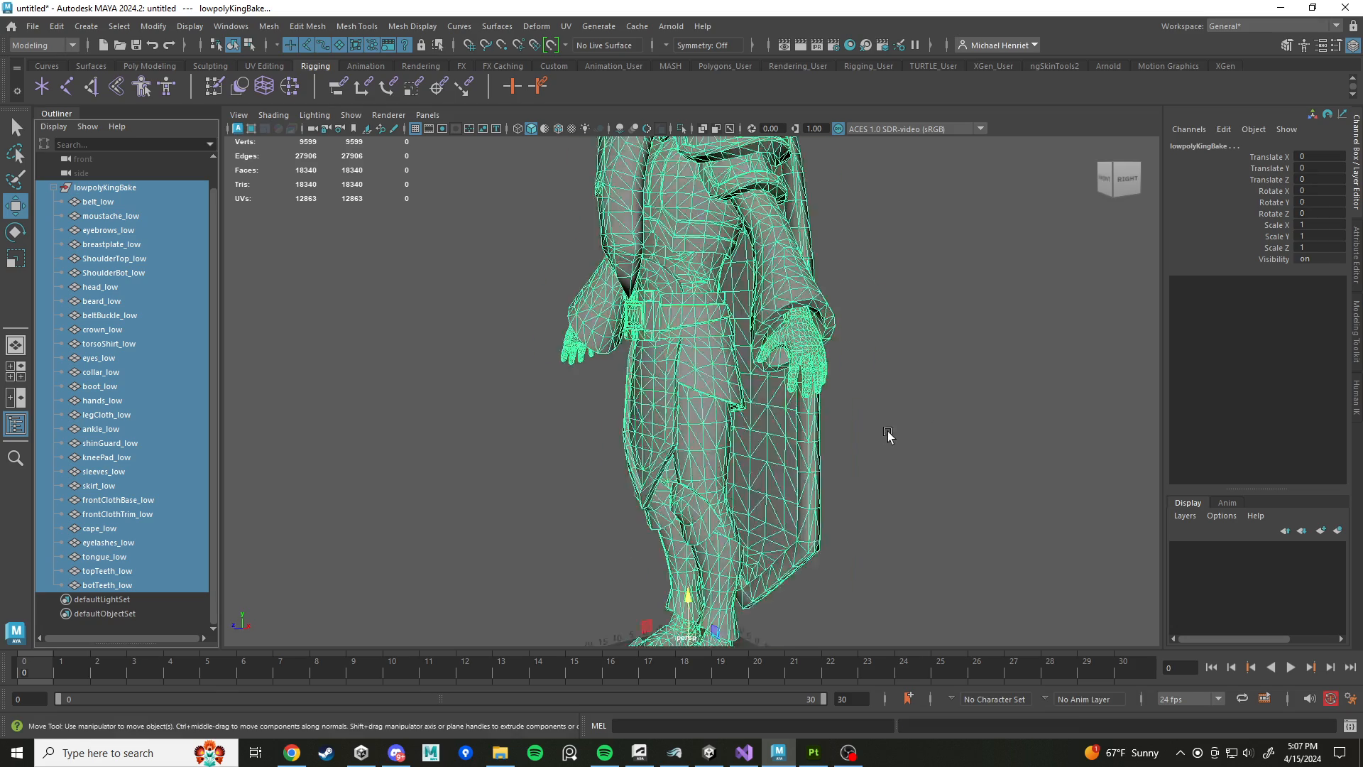
alt+drag(802, 444, 889, 491)
alt+middle_drag(889, 491, 833, 216)
alt+drag(754, 365, 783, 437)
alt+middle_drag(779, 426, 768, 373)
scroll(772, 378, up, 7)
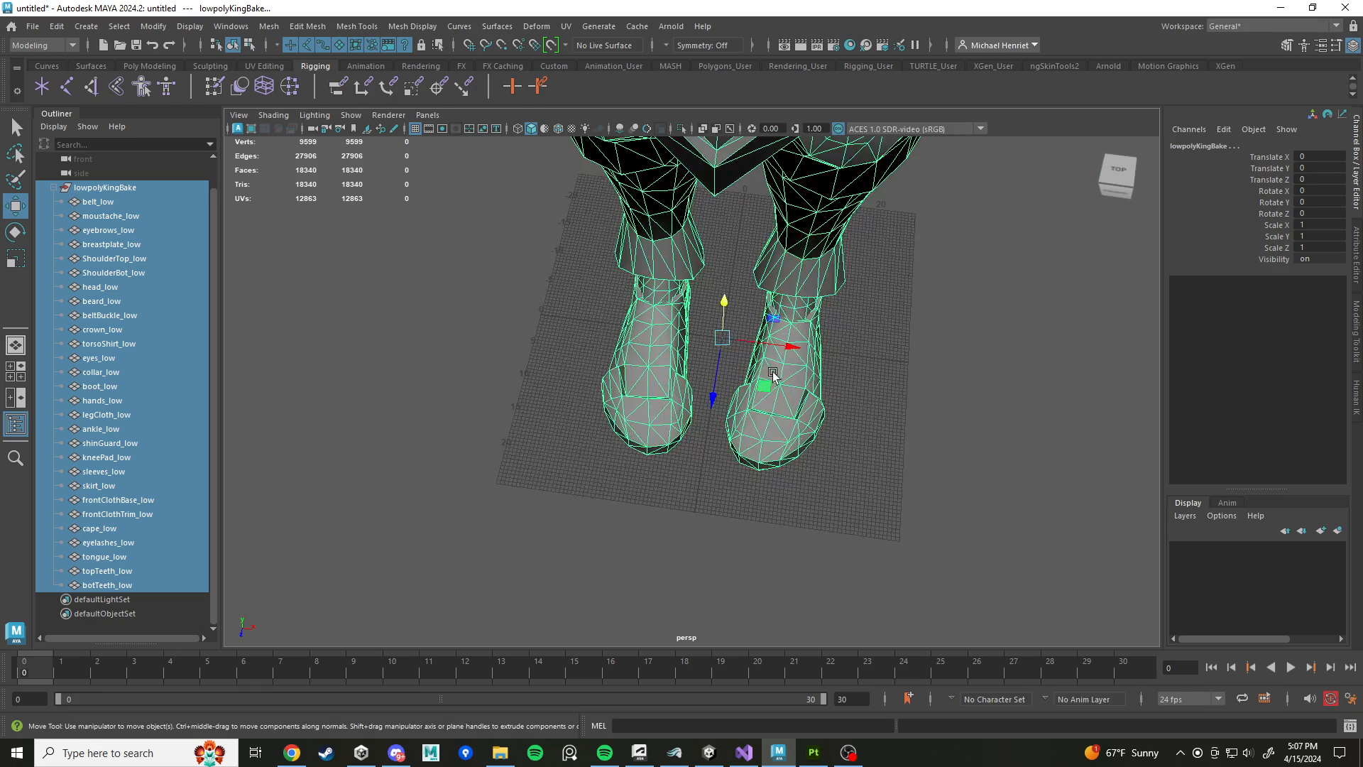
alt+drag(785, 371, 849, 314)
scroll(793, 343, down, 7)
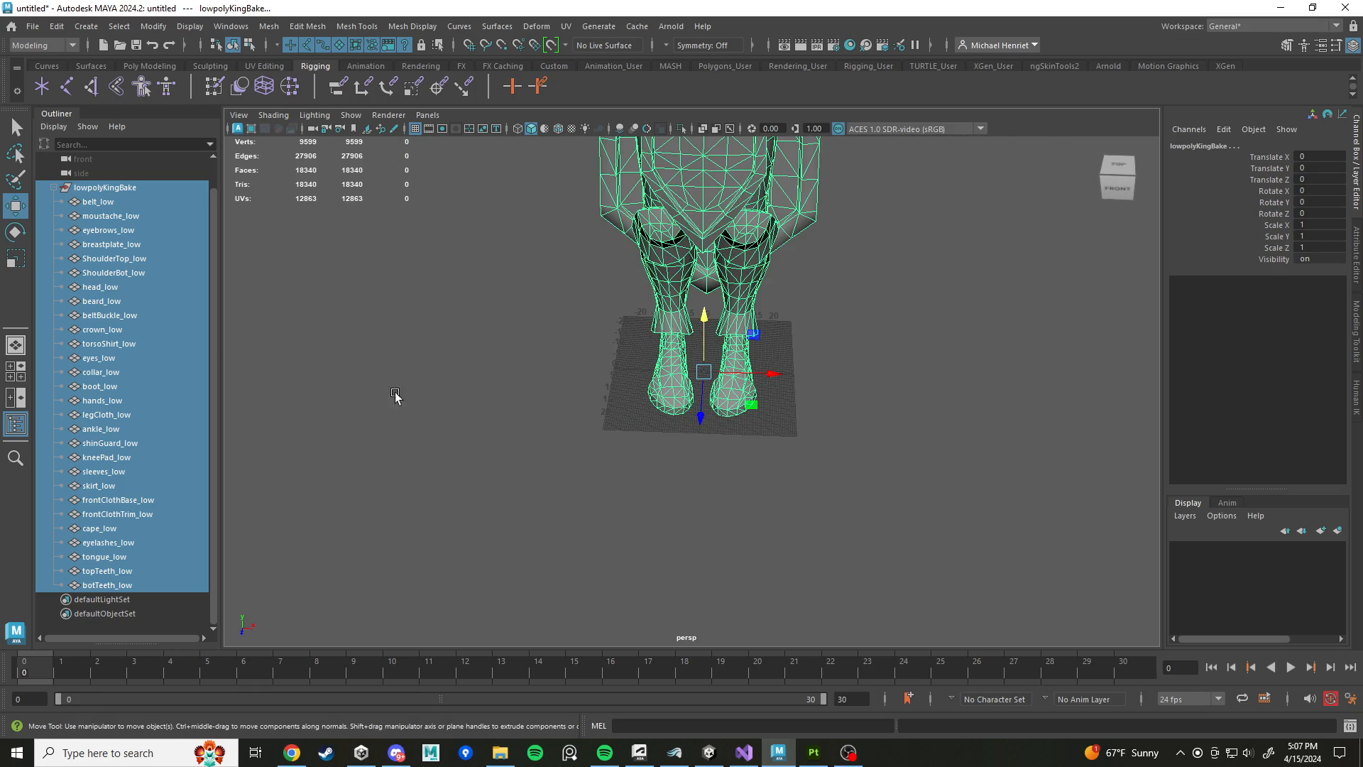
Step: Select only the lowpolyKingBake group and save the scene over the existing KingRigFilePrep.mb in the King folder
click(100, 187)
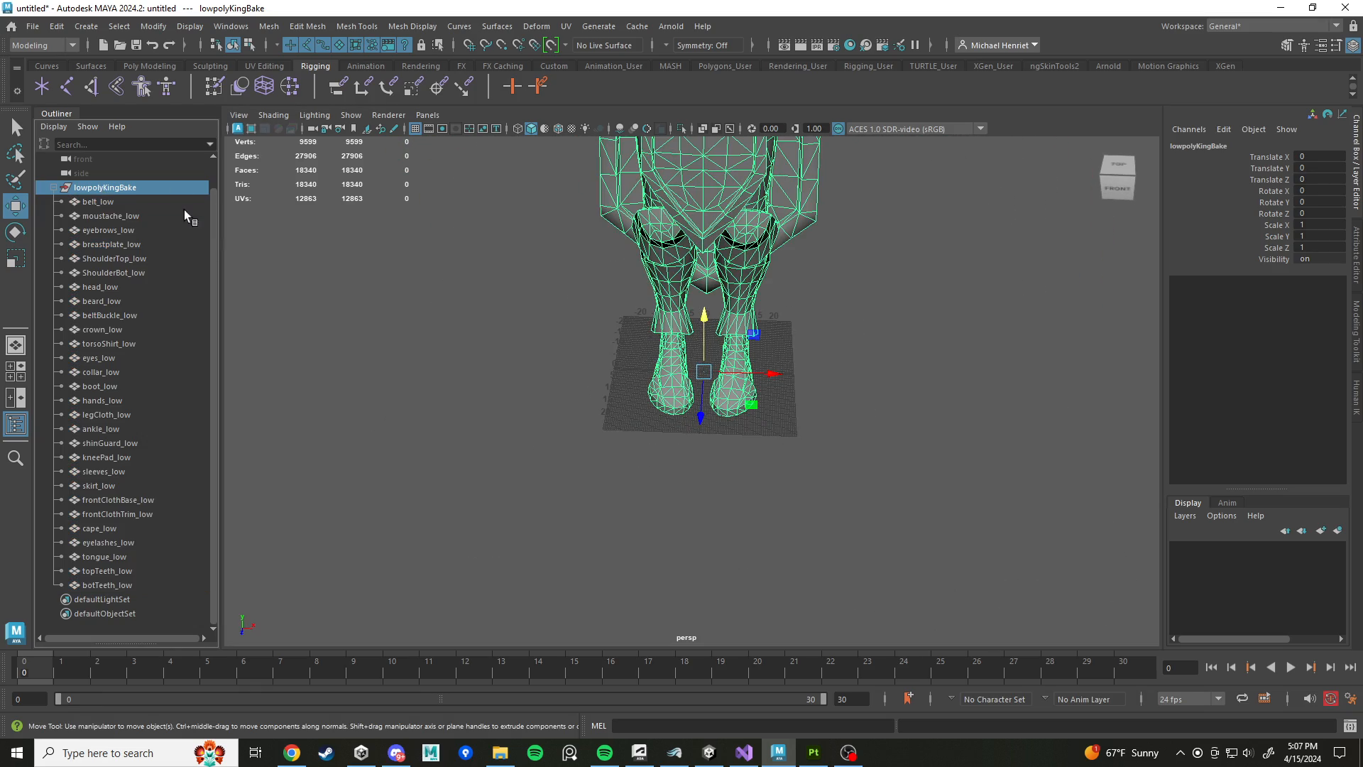
click(33, 26)
click(101, 104)
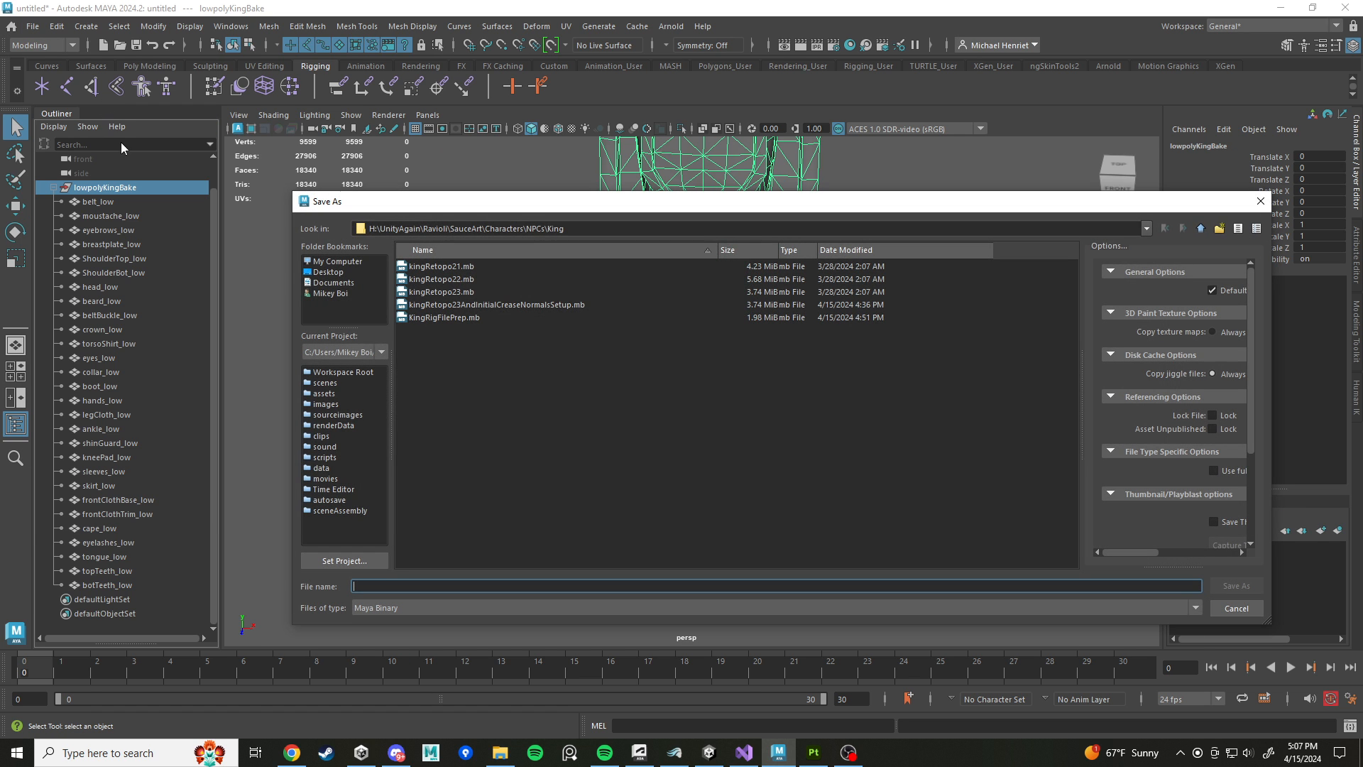
click(438, 318)
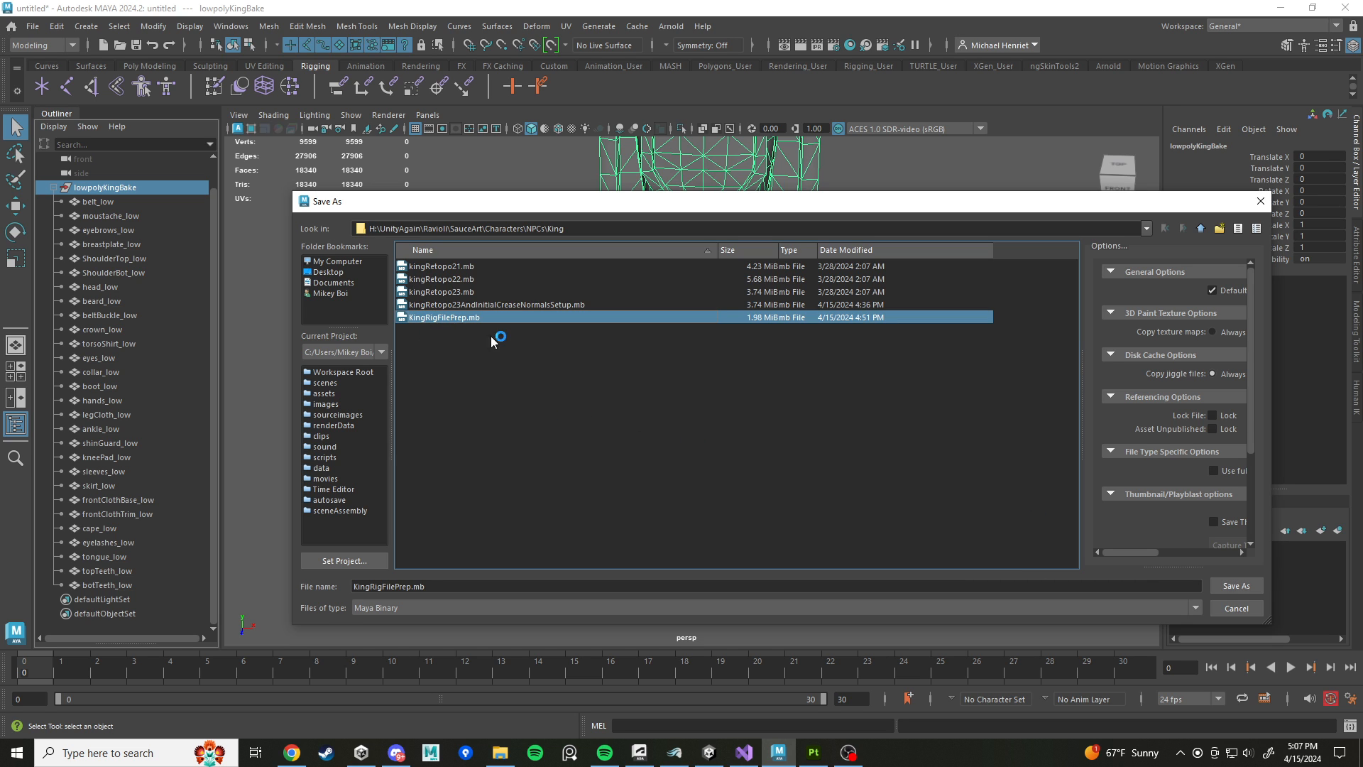
click(1236, 586)
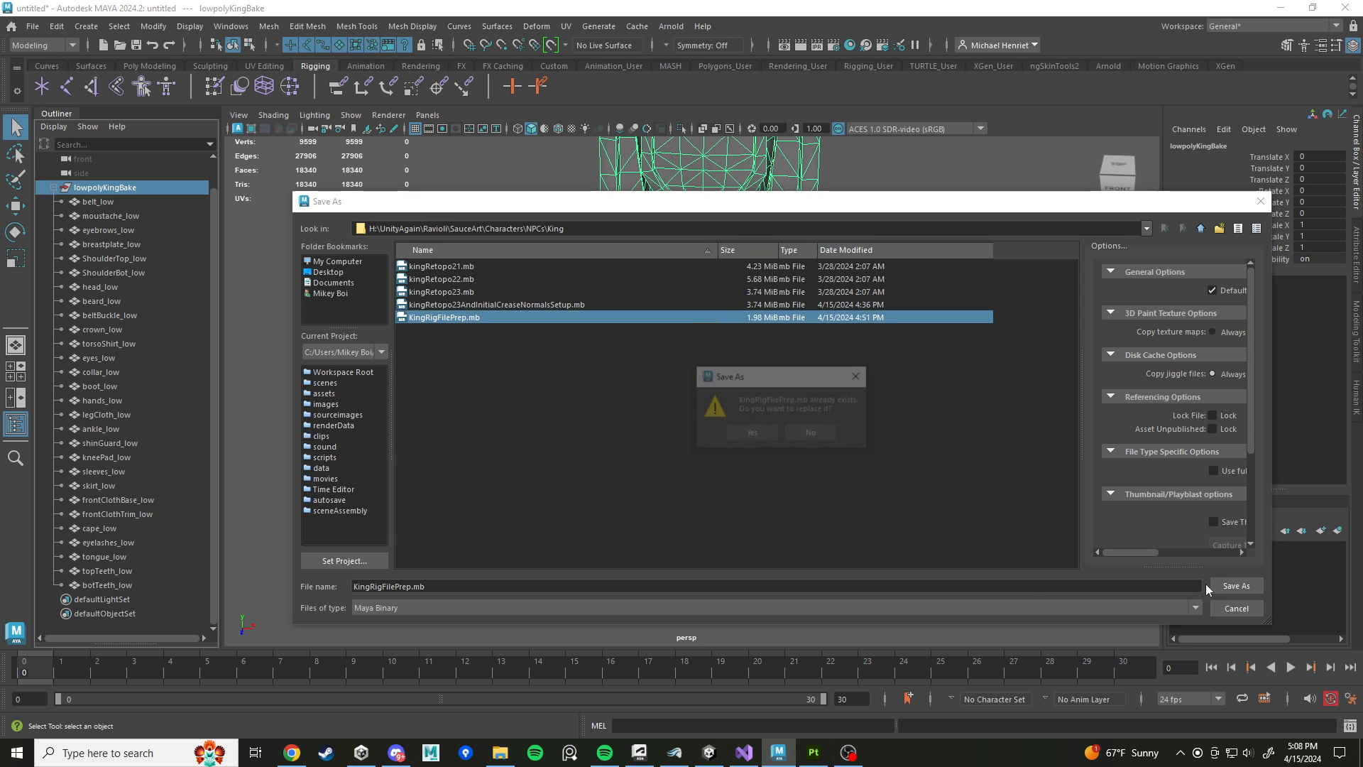
click(751, 433)
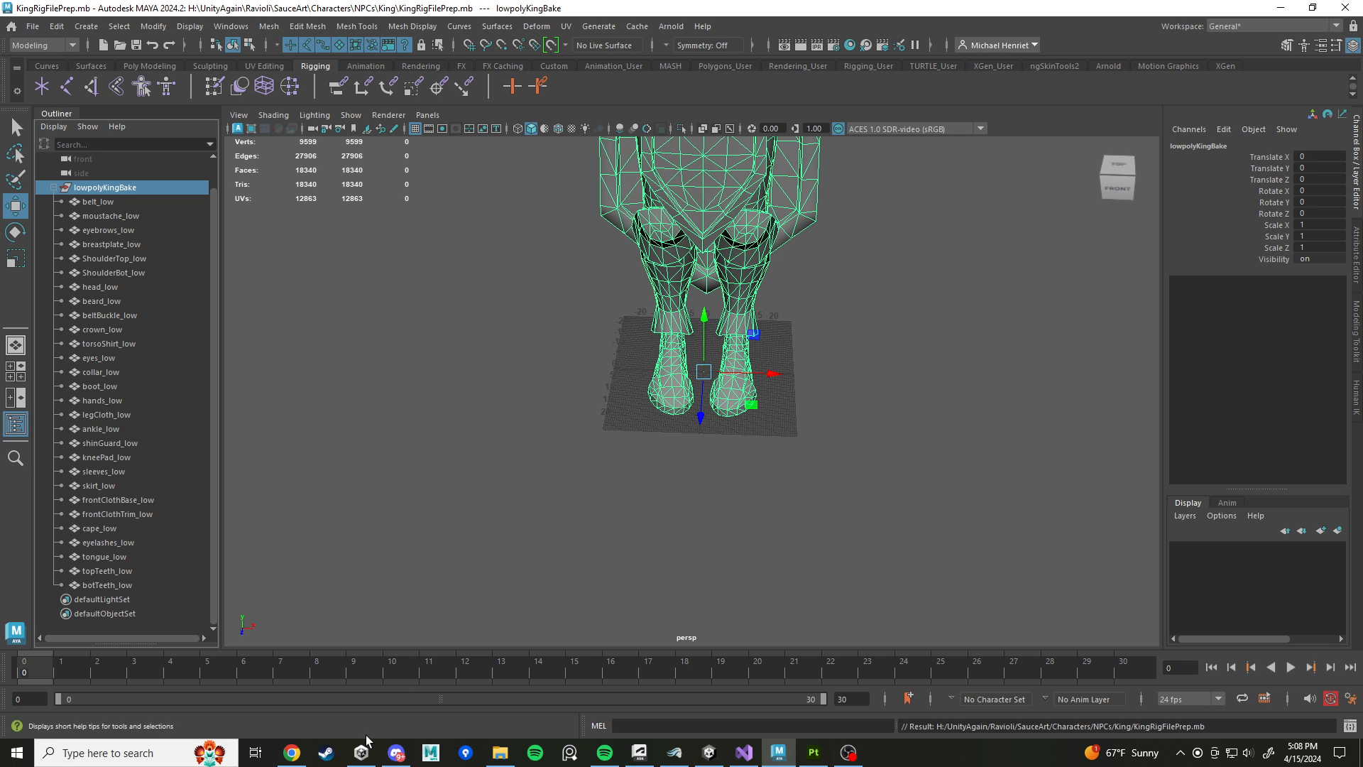
Step: Switch to File Explorer and open the Downloads folder on the TransitionBoi (H:) drive
click(501, 753)
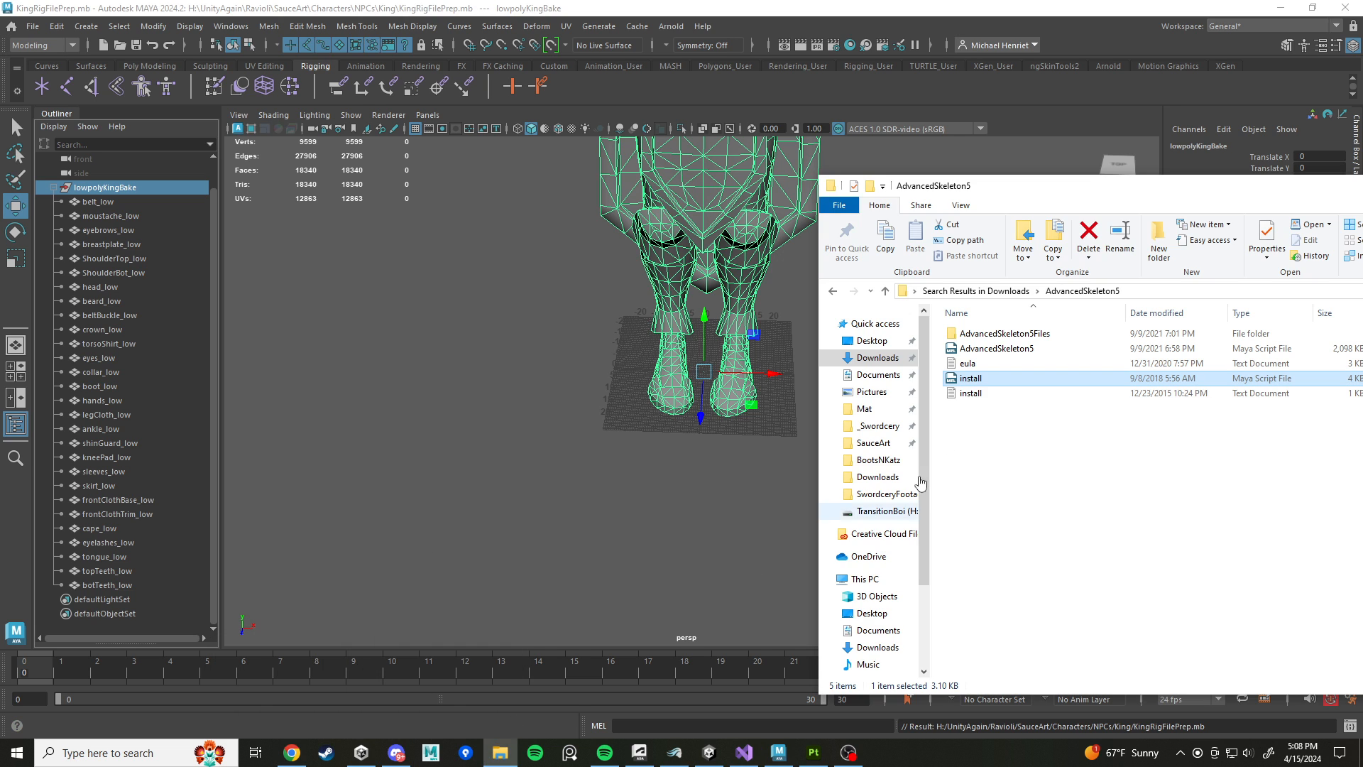
click(873, 358)
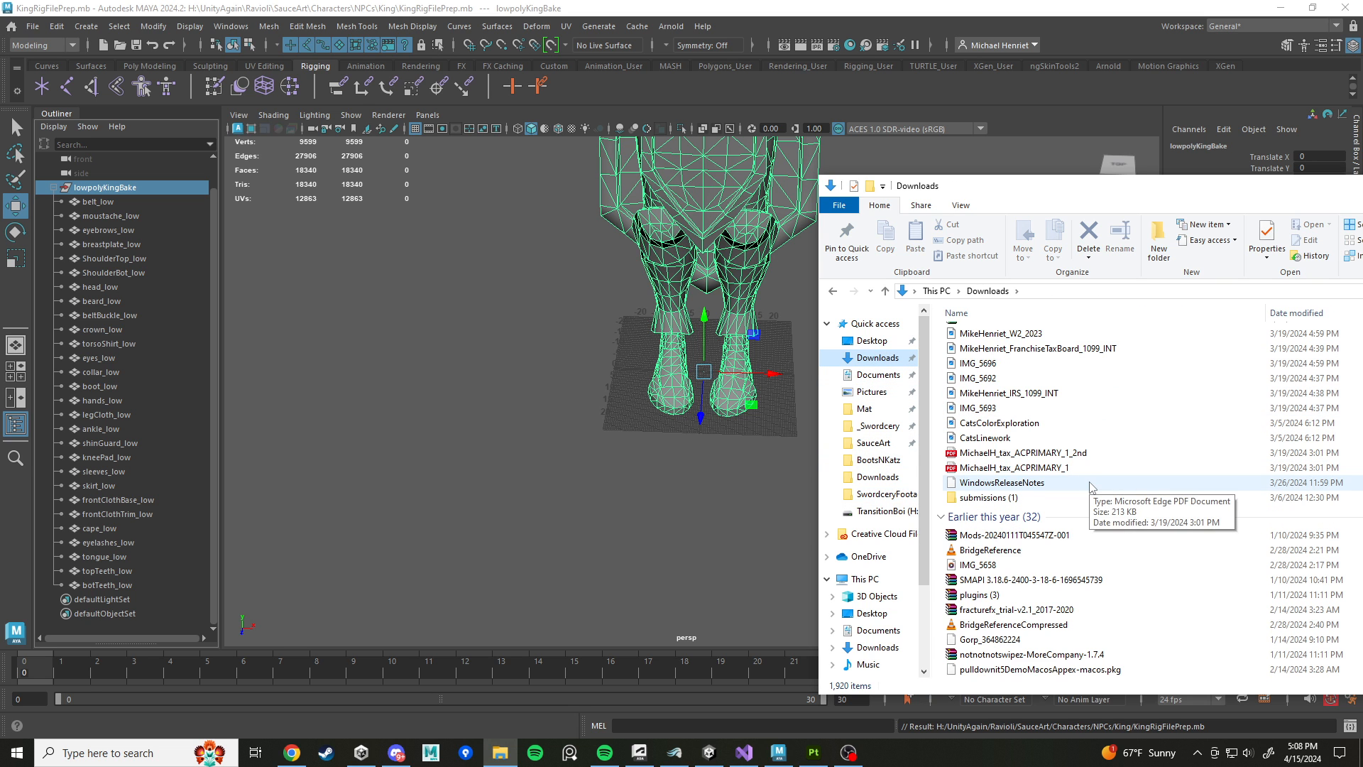
scroll(1099, 487, down, 1)
scroll(1099, 487, up, 1)
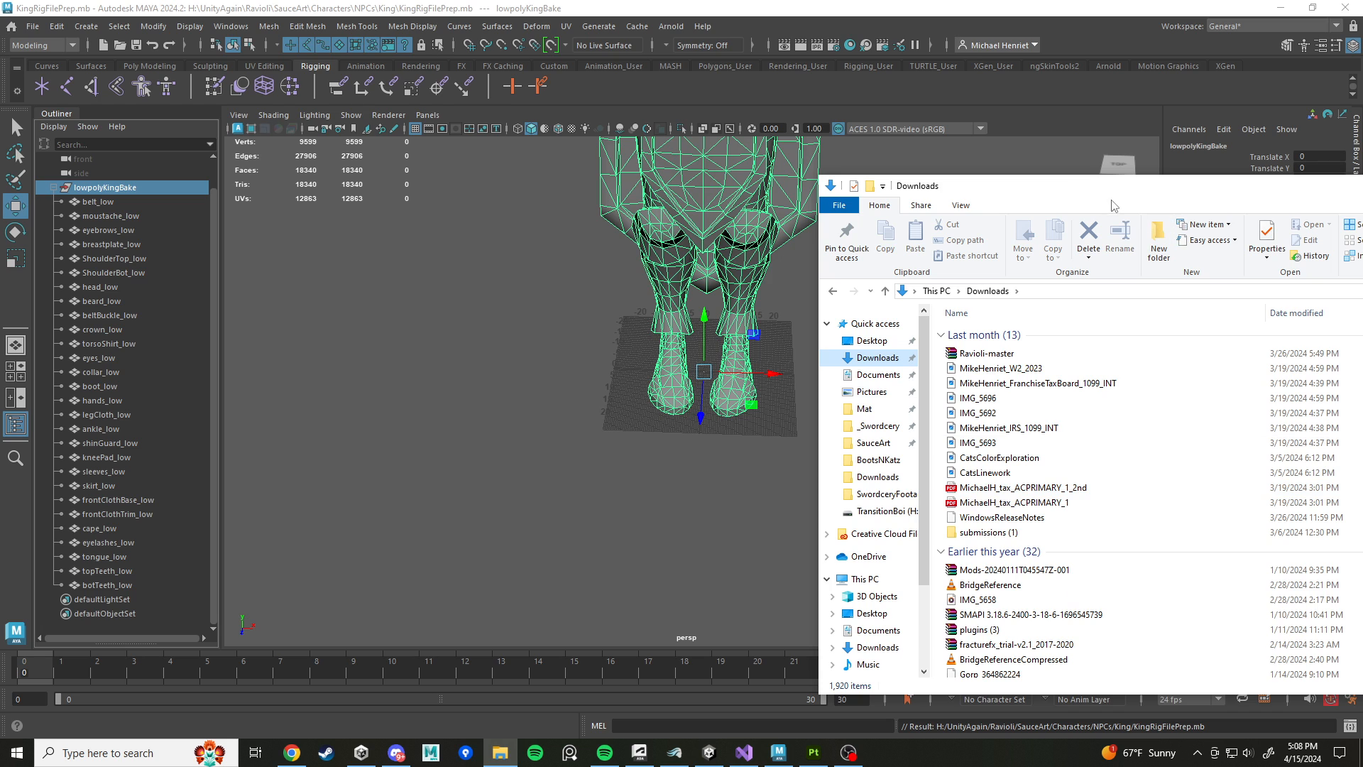
scroll(870, 490, down, 1)
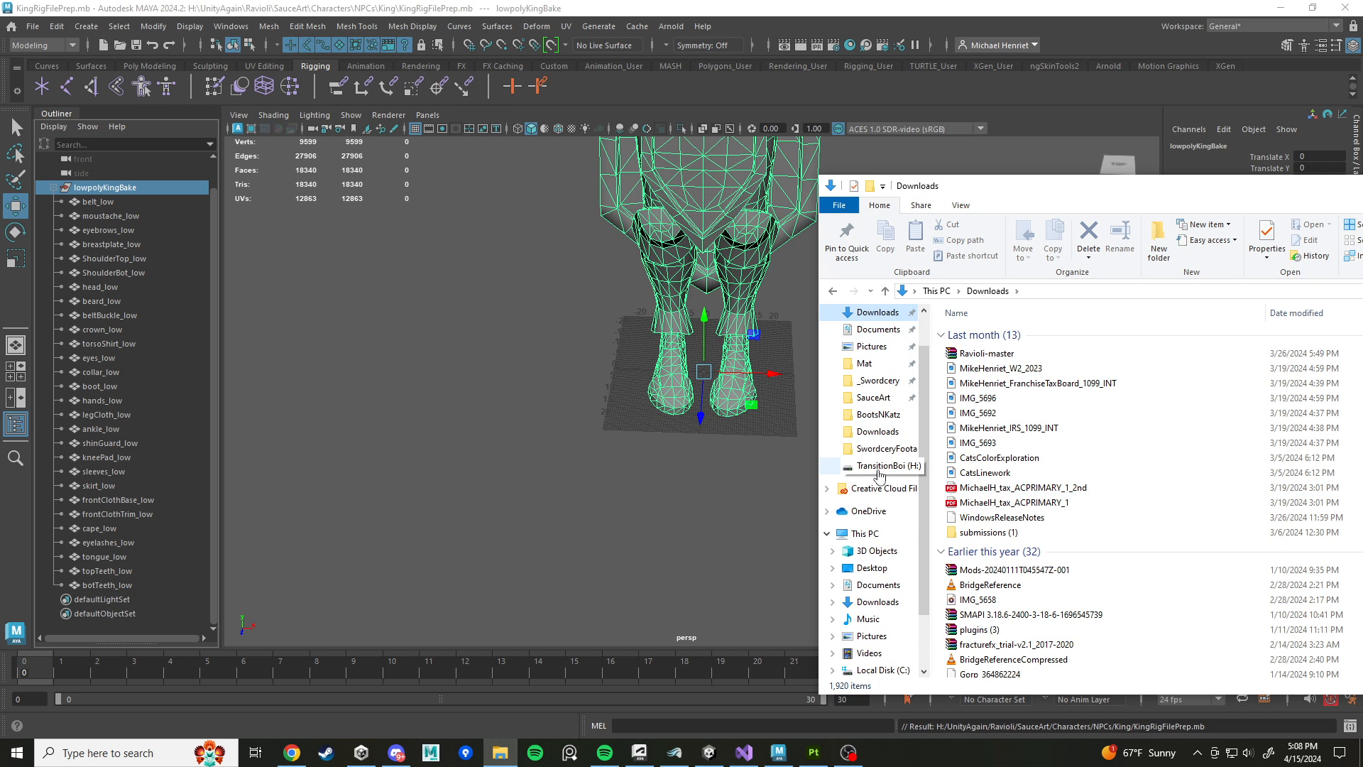
click(884, 466)
double_click(1104, 364)
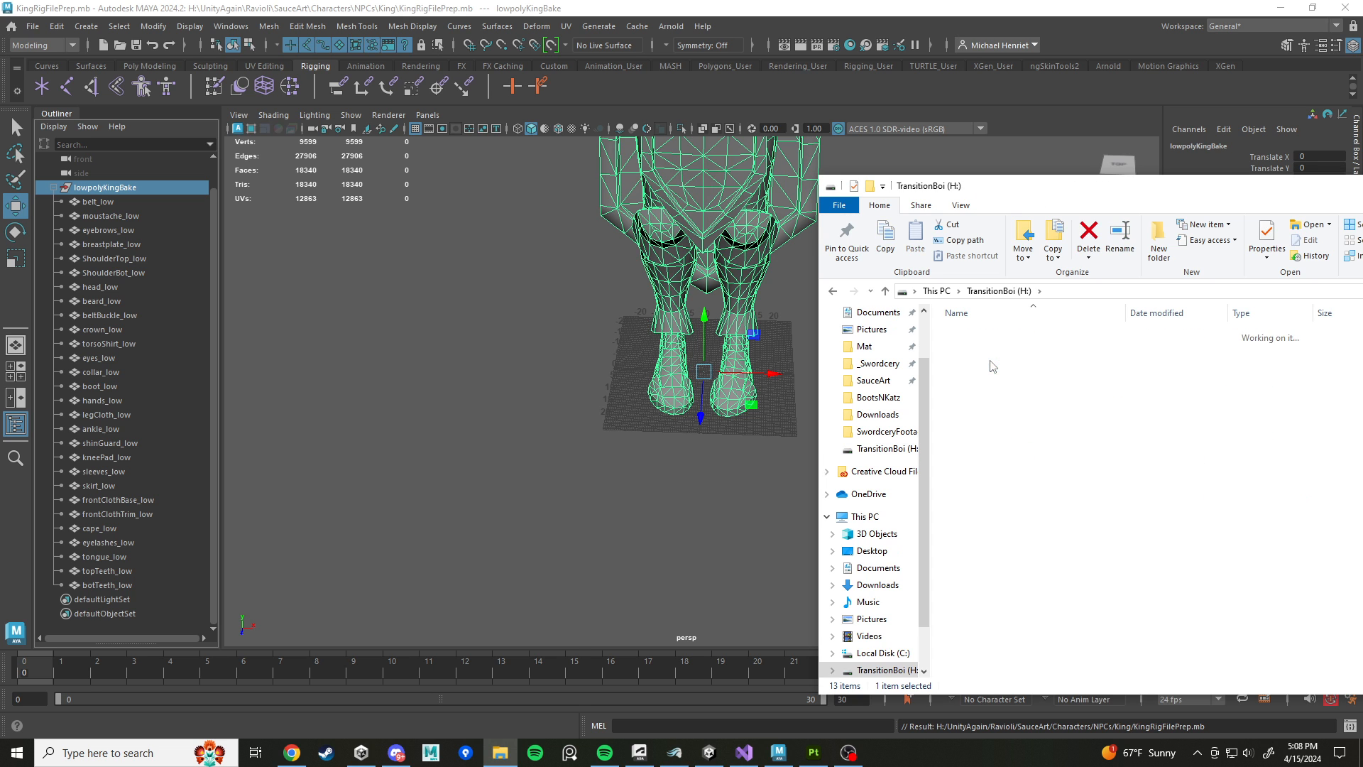
drag(951, 185, 783, 175)
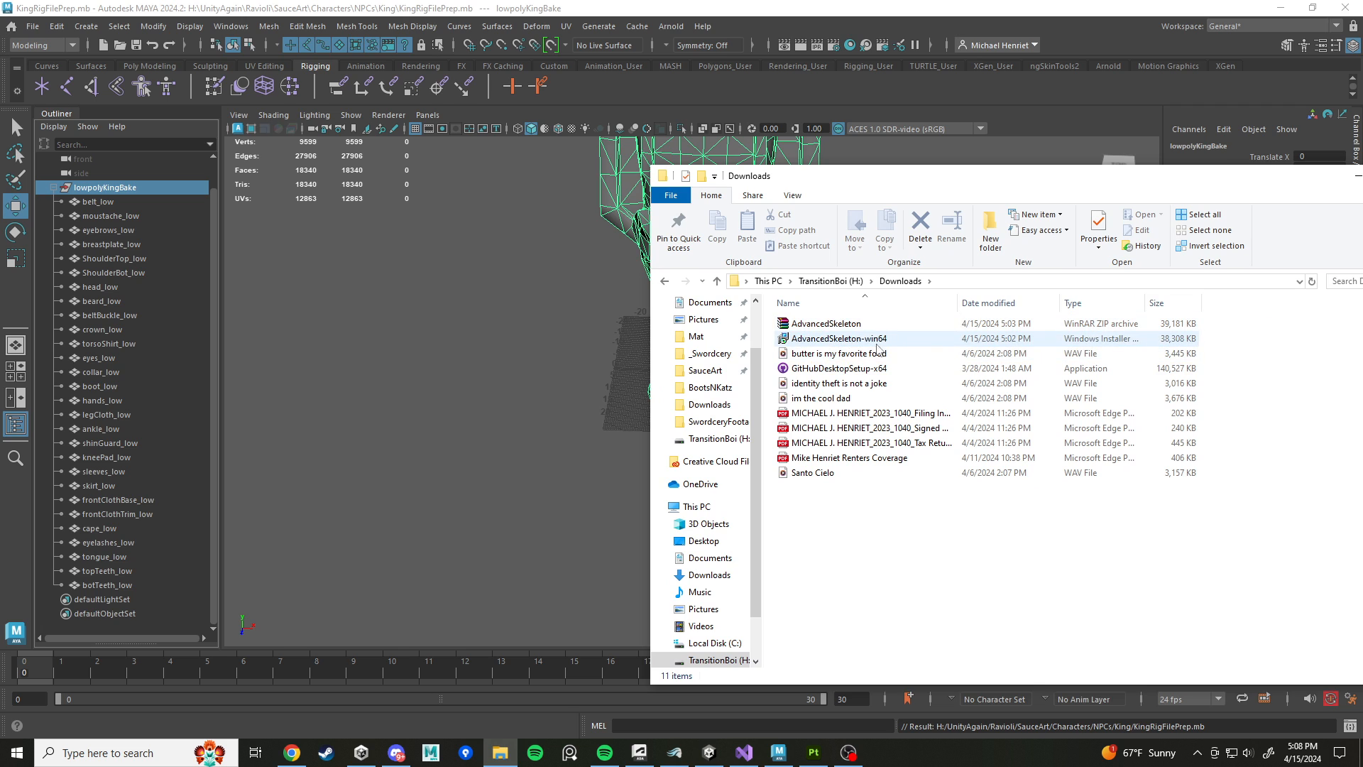
Step: Extract the AdvancedSkeleton ZIP archive into its own AdvancedSkeleton folder and open that folder
click(826, 324)
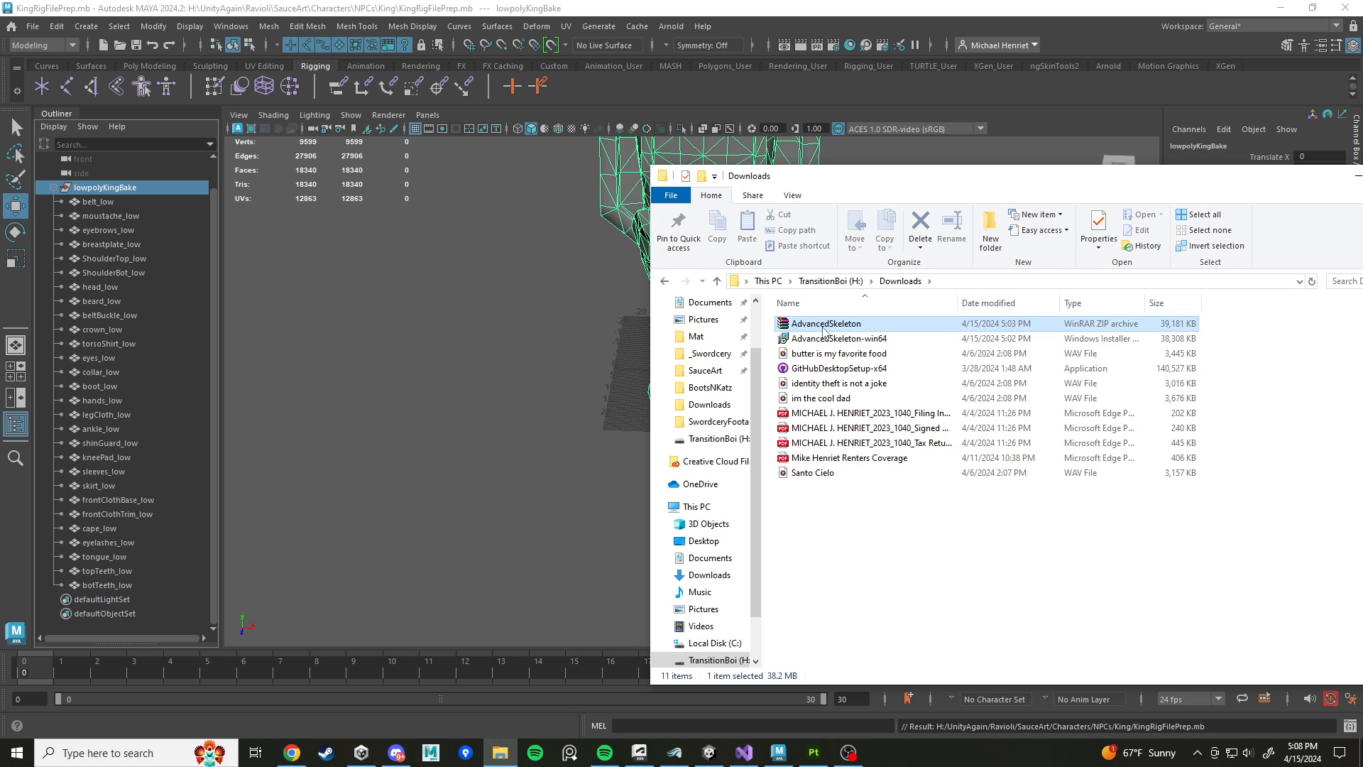
right_click(814, 325)
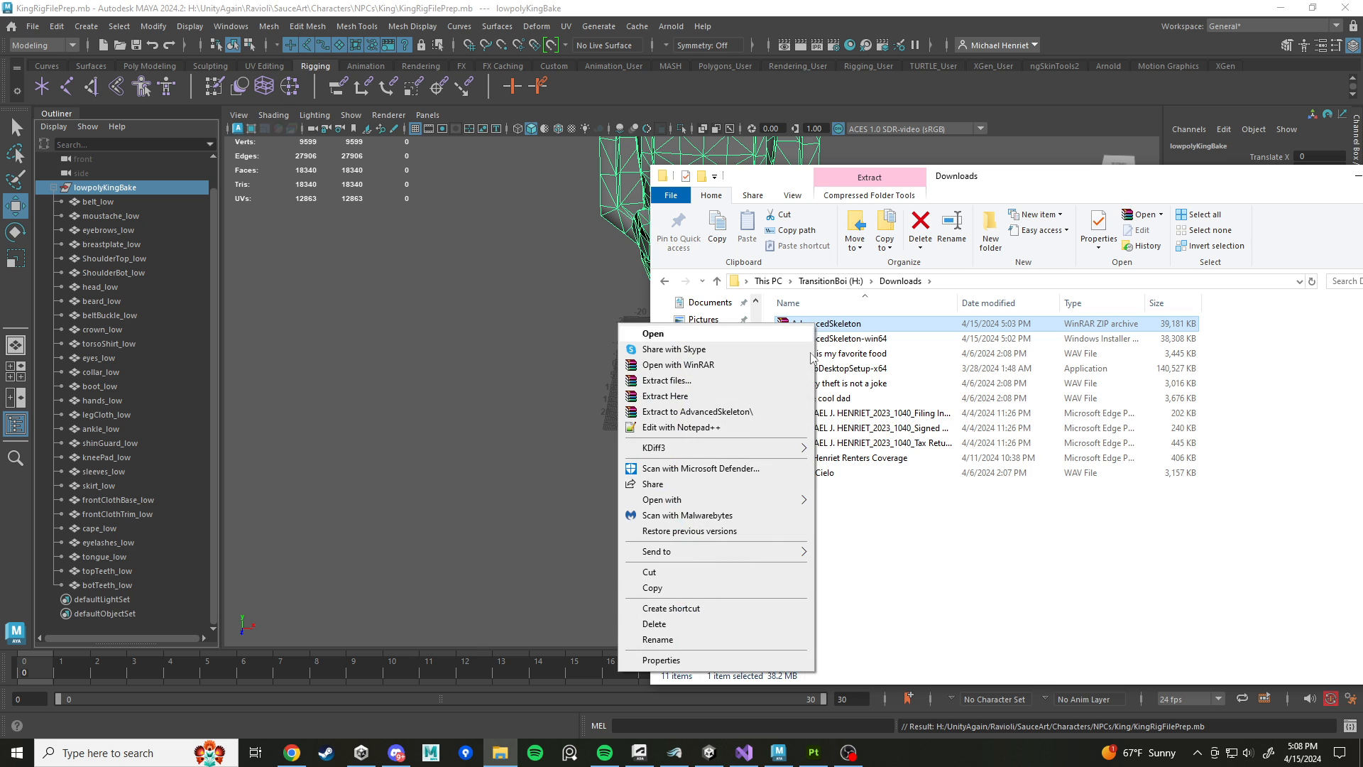
click(718, 413)
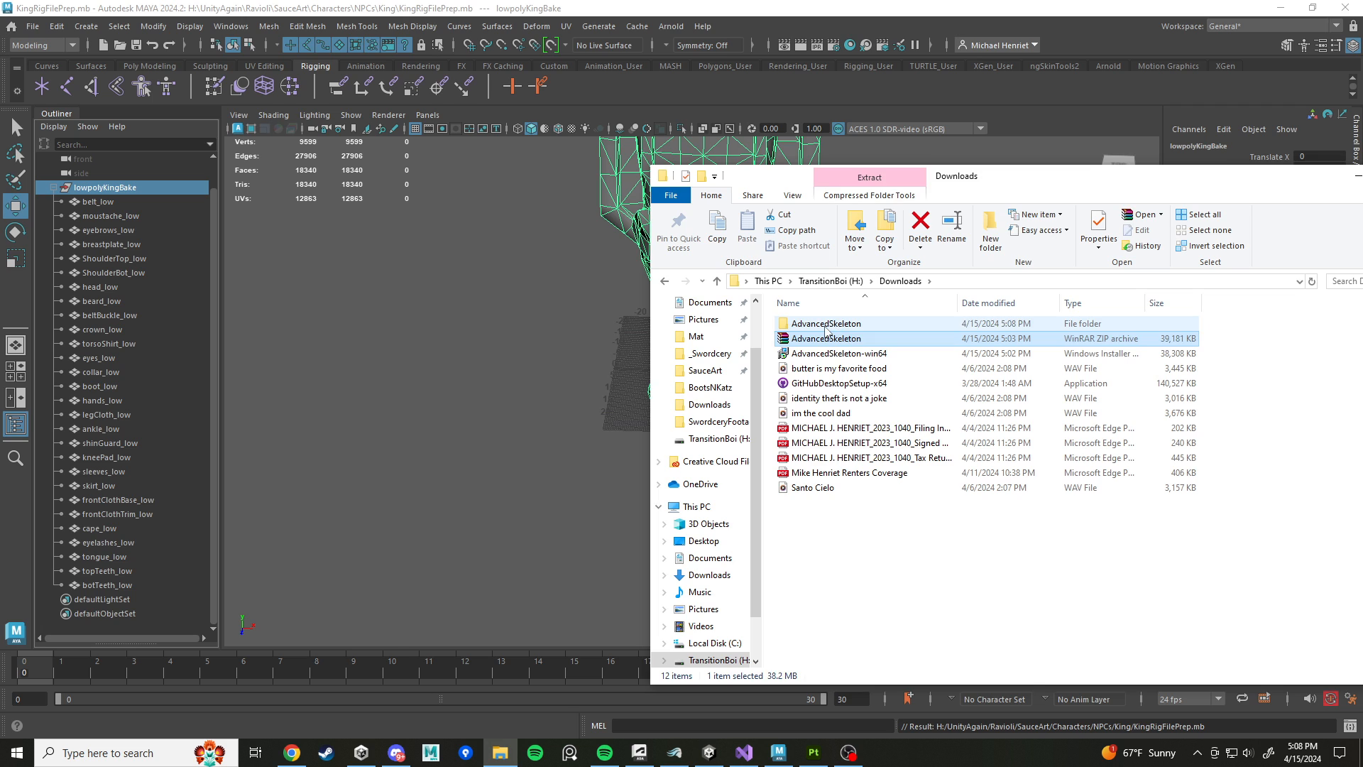
click(826, 325)
double_click(826, 329)
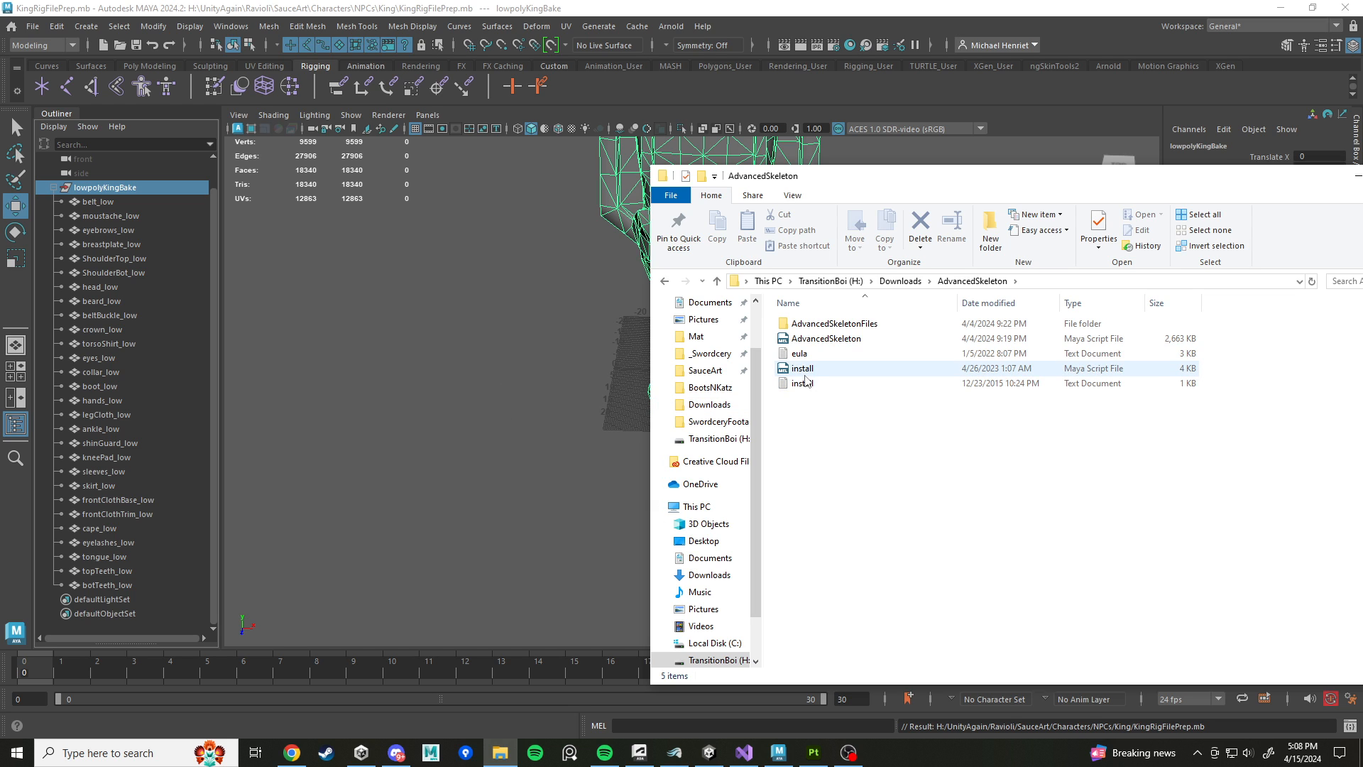
Step: Run the AdvancedSkeleton install Maya script in the Maya viewport to add its tools to the Rigging shelf
drag(822, 374, 415, 284)
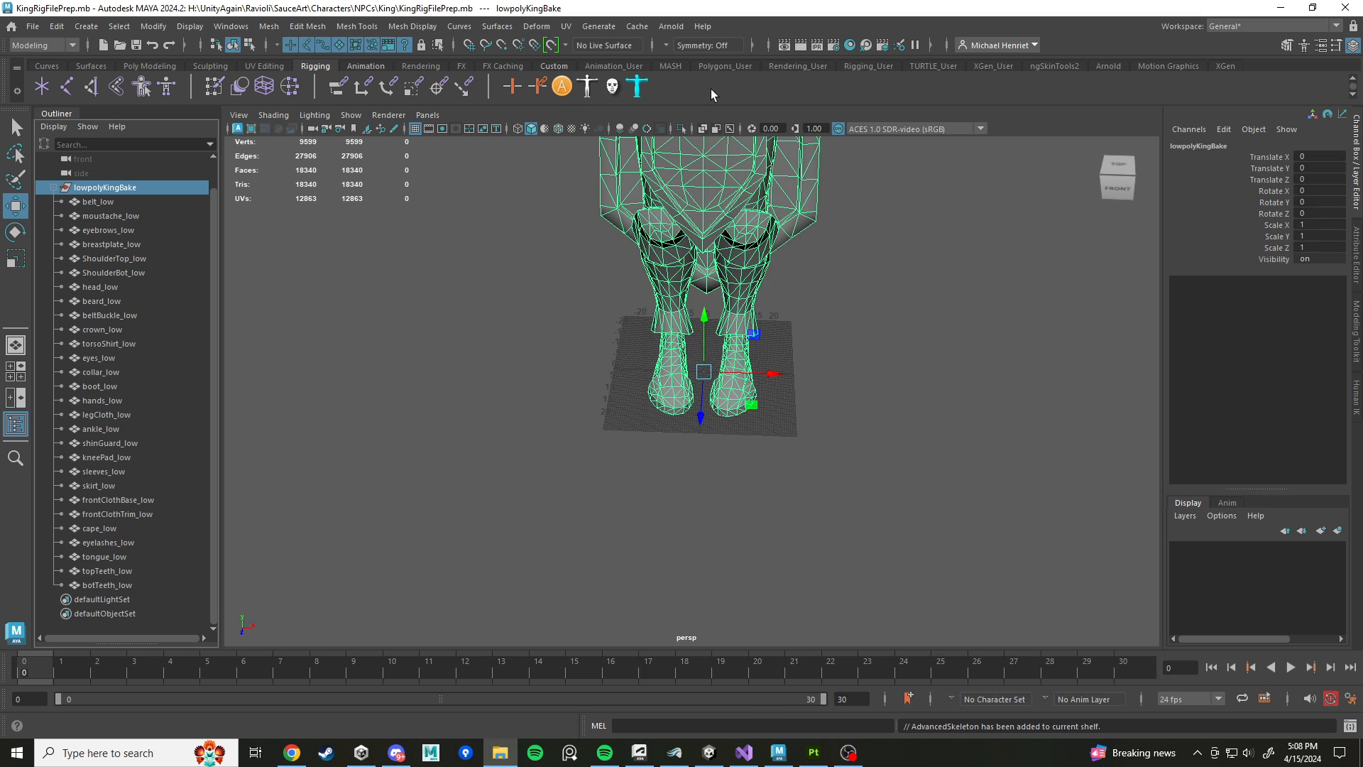
click(563, 86)
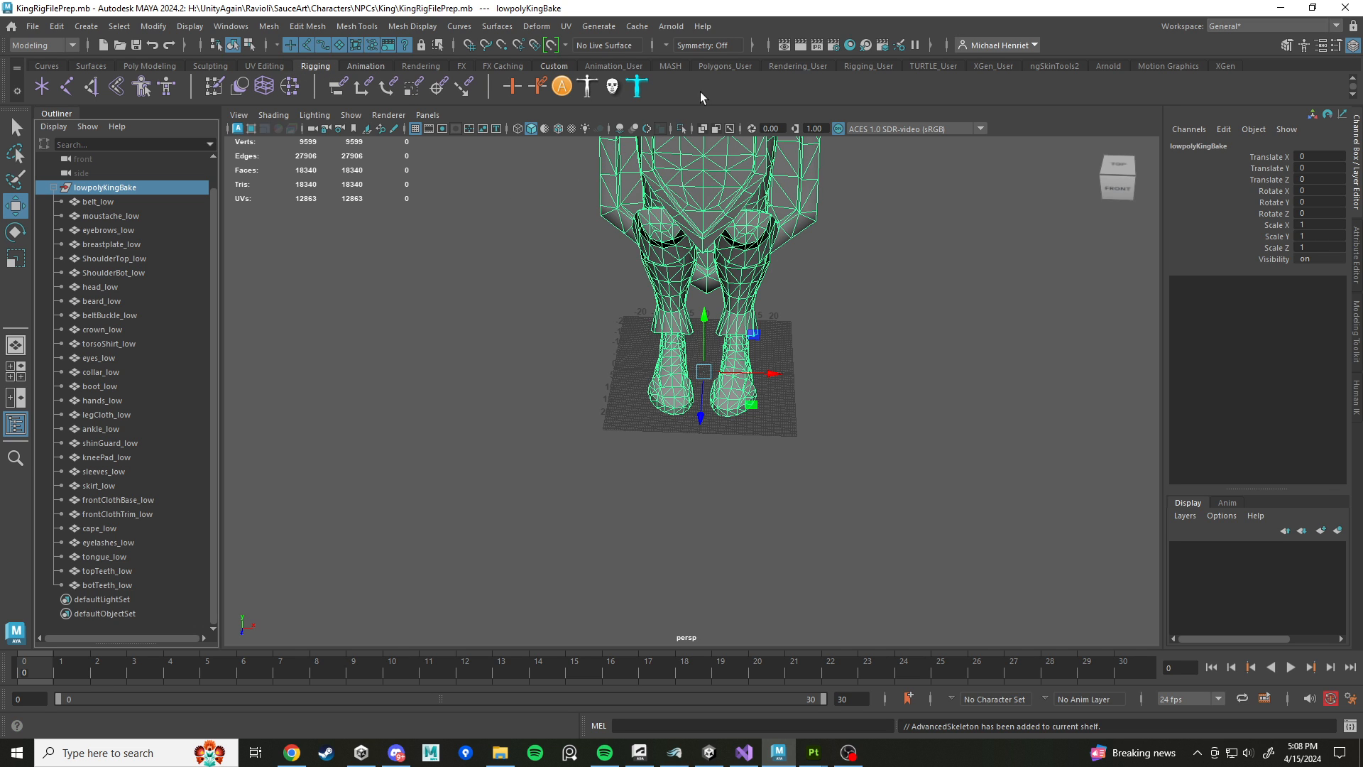
click(168, 66)
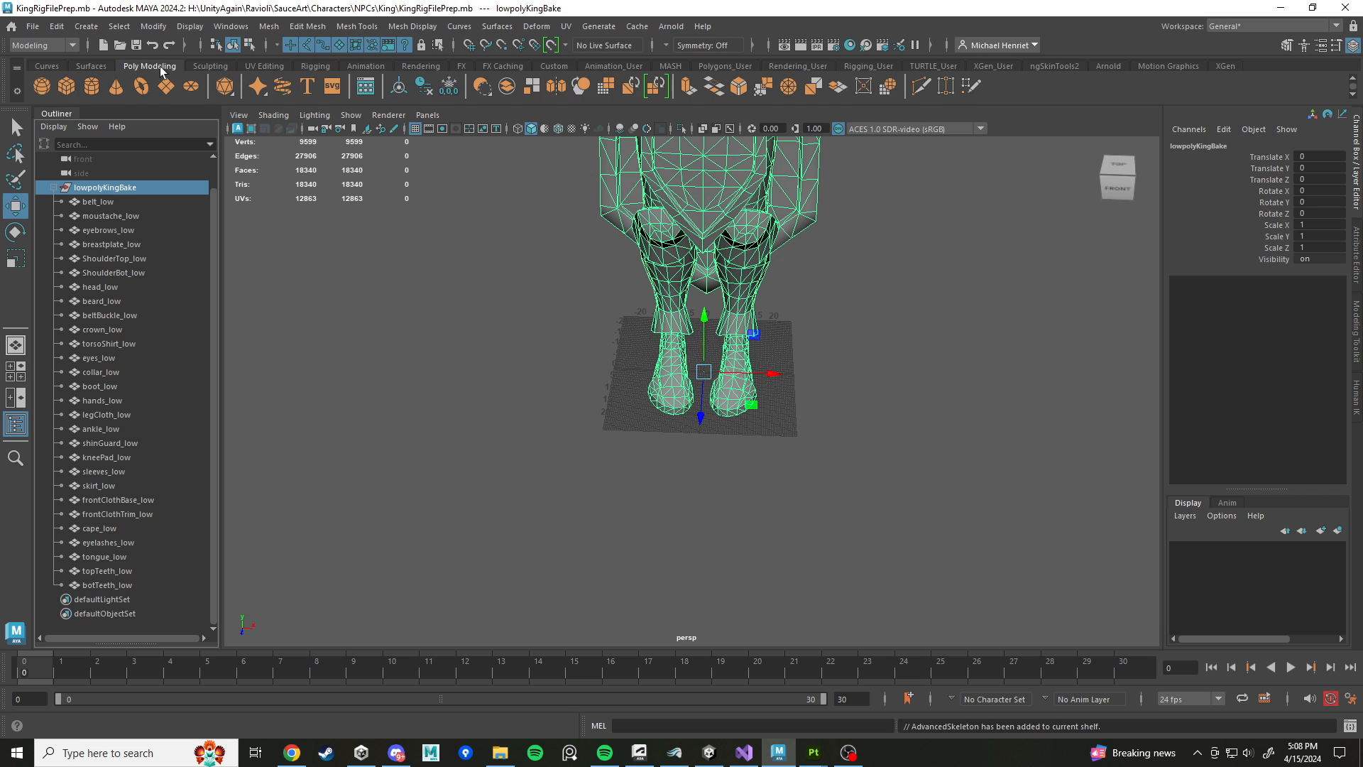
click(318, 66)
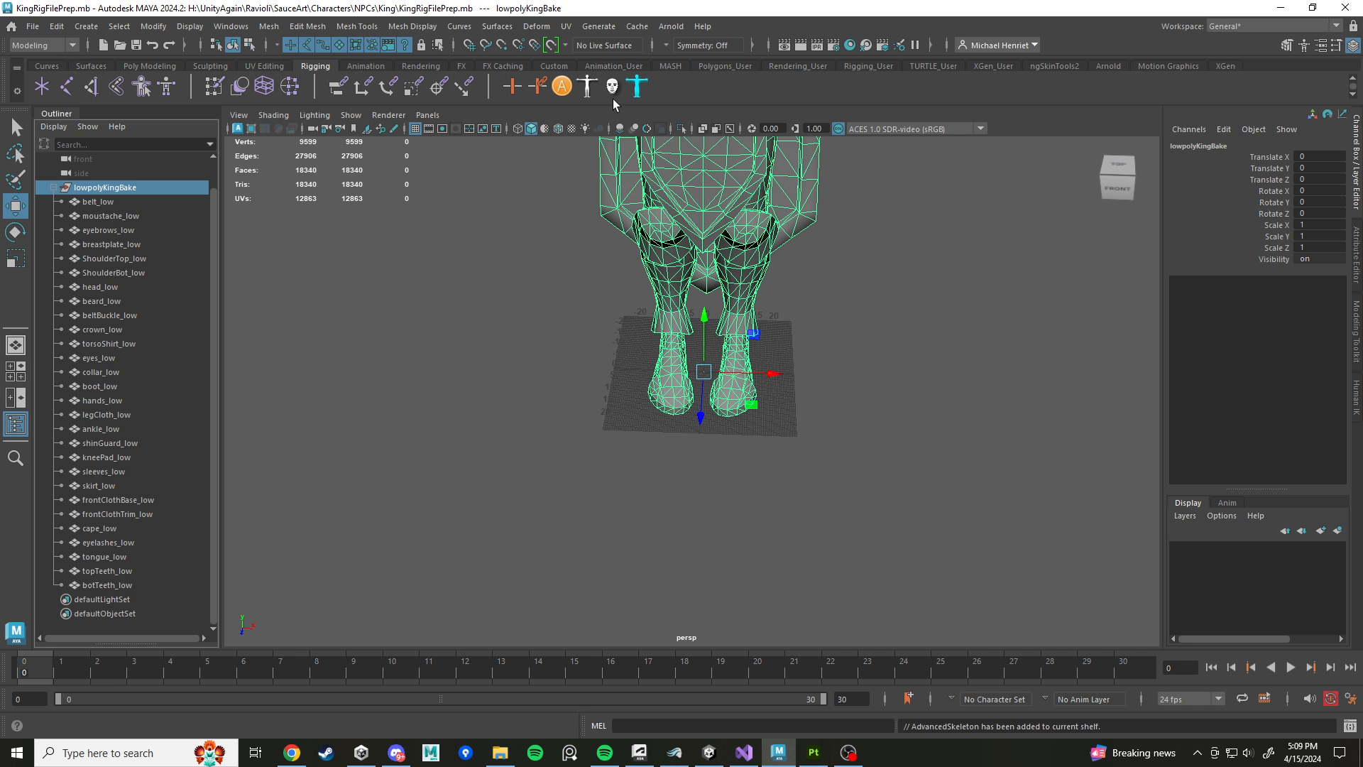
Step: Open the AdvancedSkeleton rigging tool from the Rigging shelf
click(33, 28)
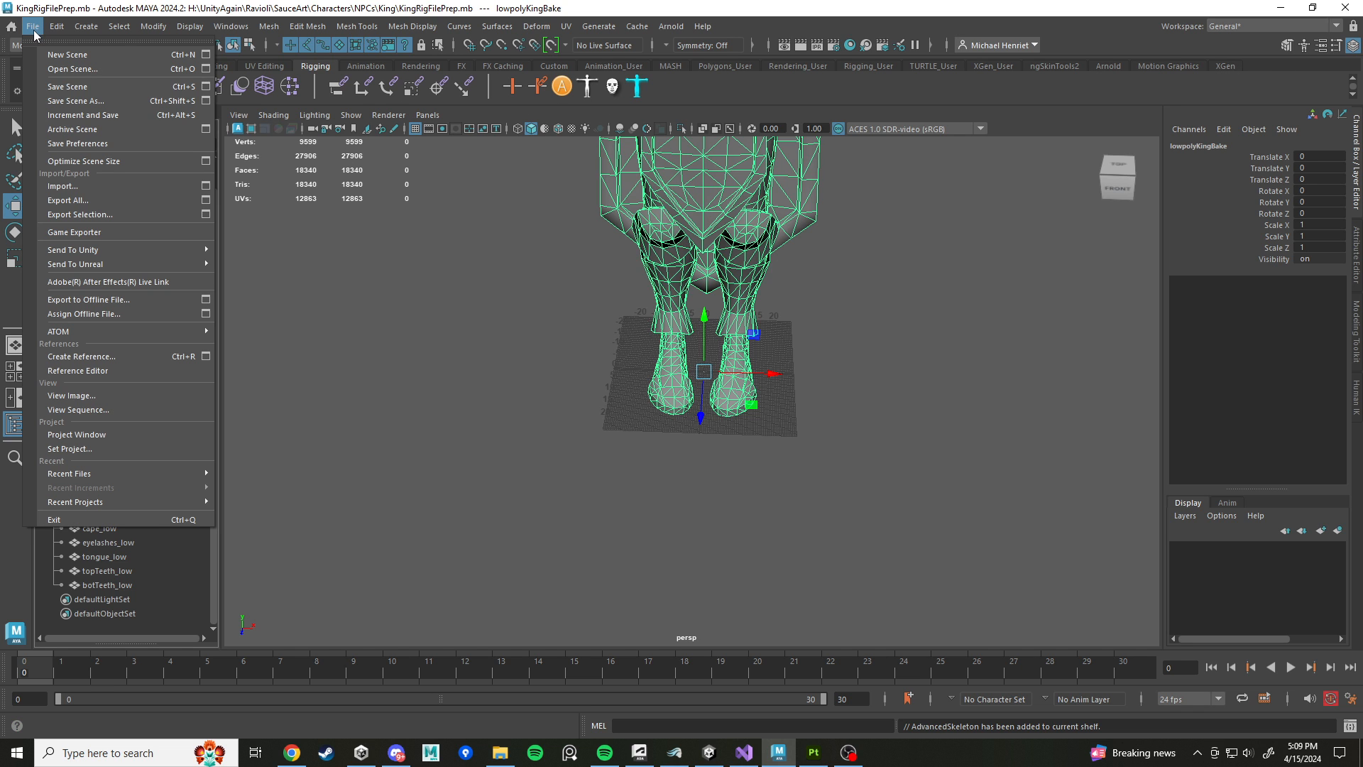
click(33, 29)
click(34, 28)
click(34, 29)
click(561, 87)
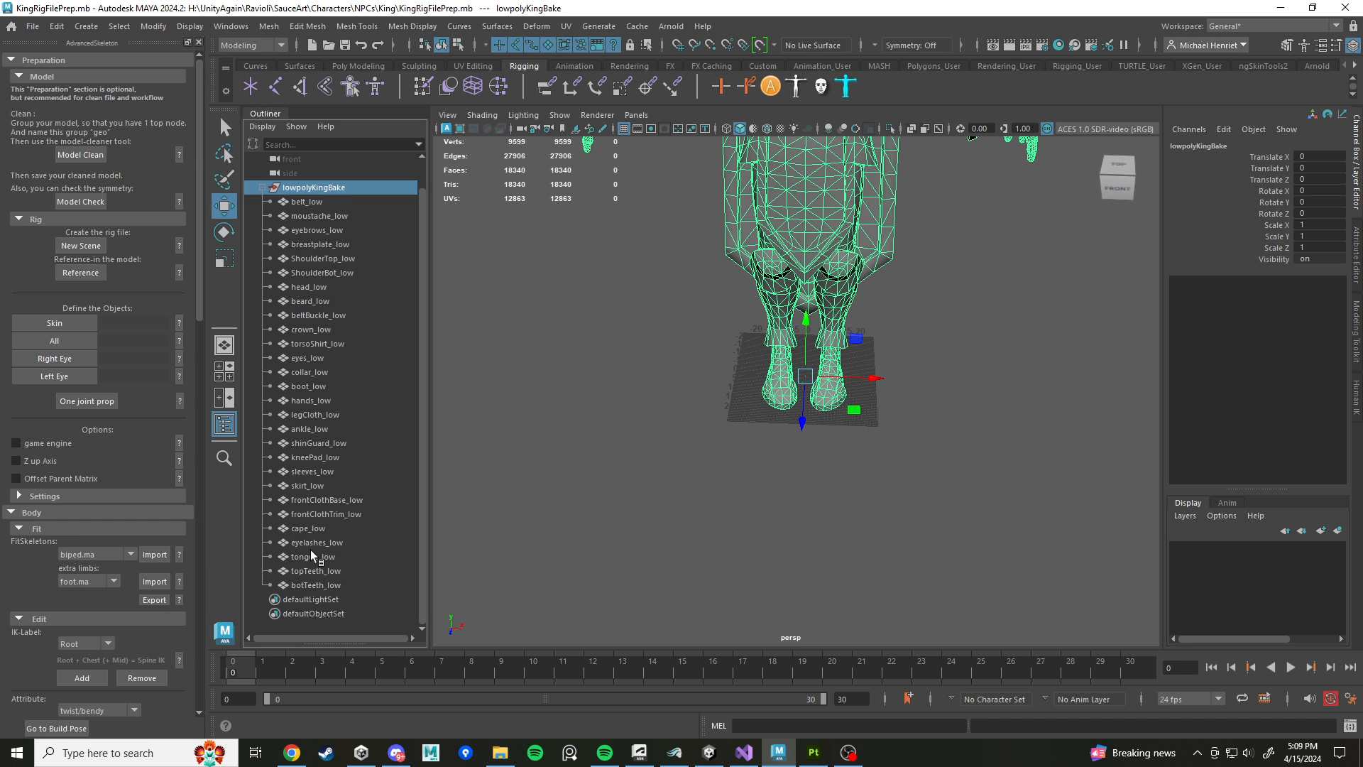
Step: Rename the lowpolyKingBake top group as geo and save the scene
click(319, 202)
shift+click(326, 584)
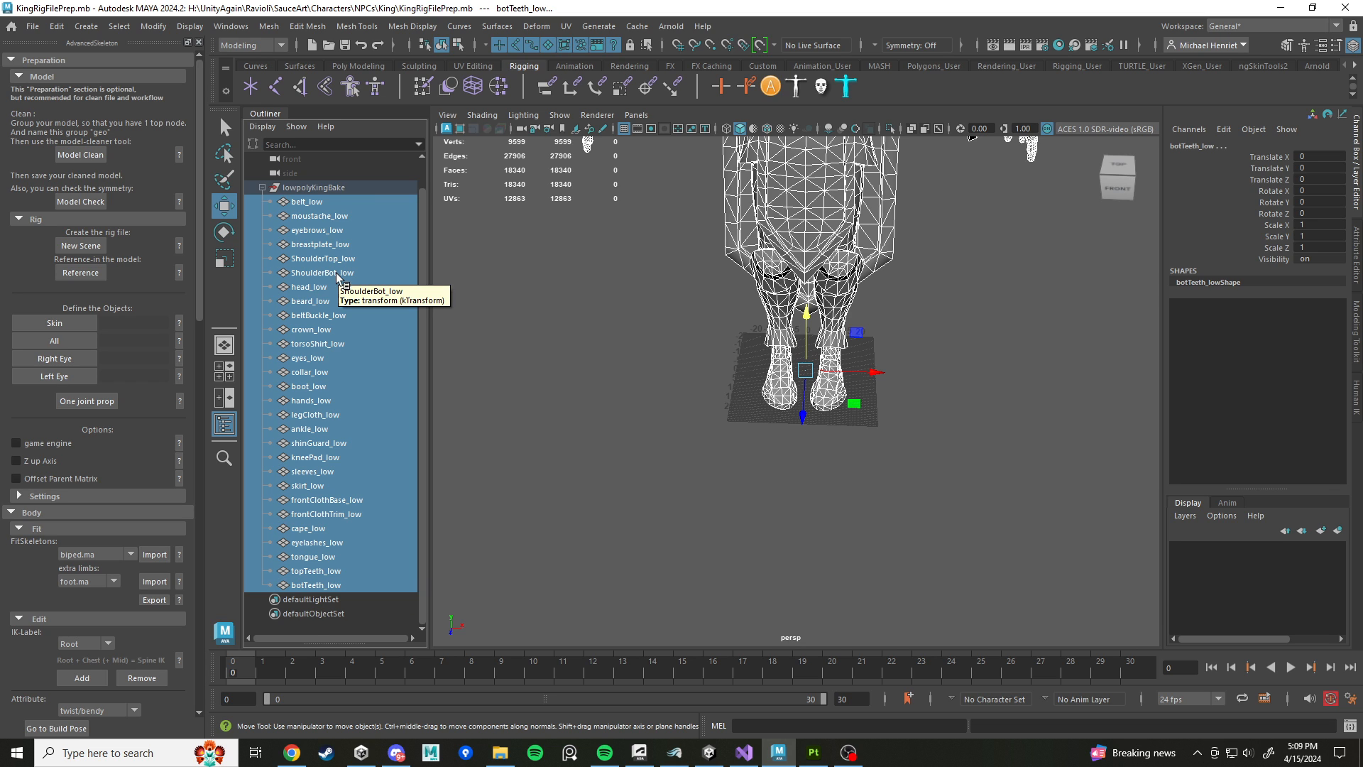
double_click(316, 188)
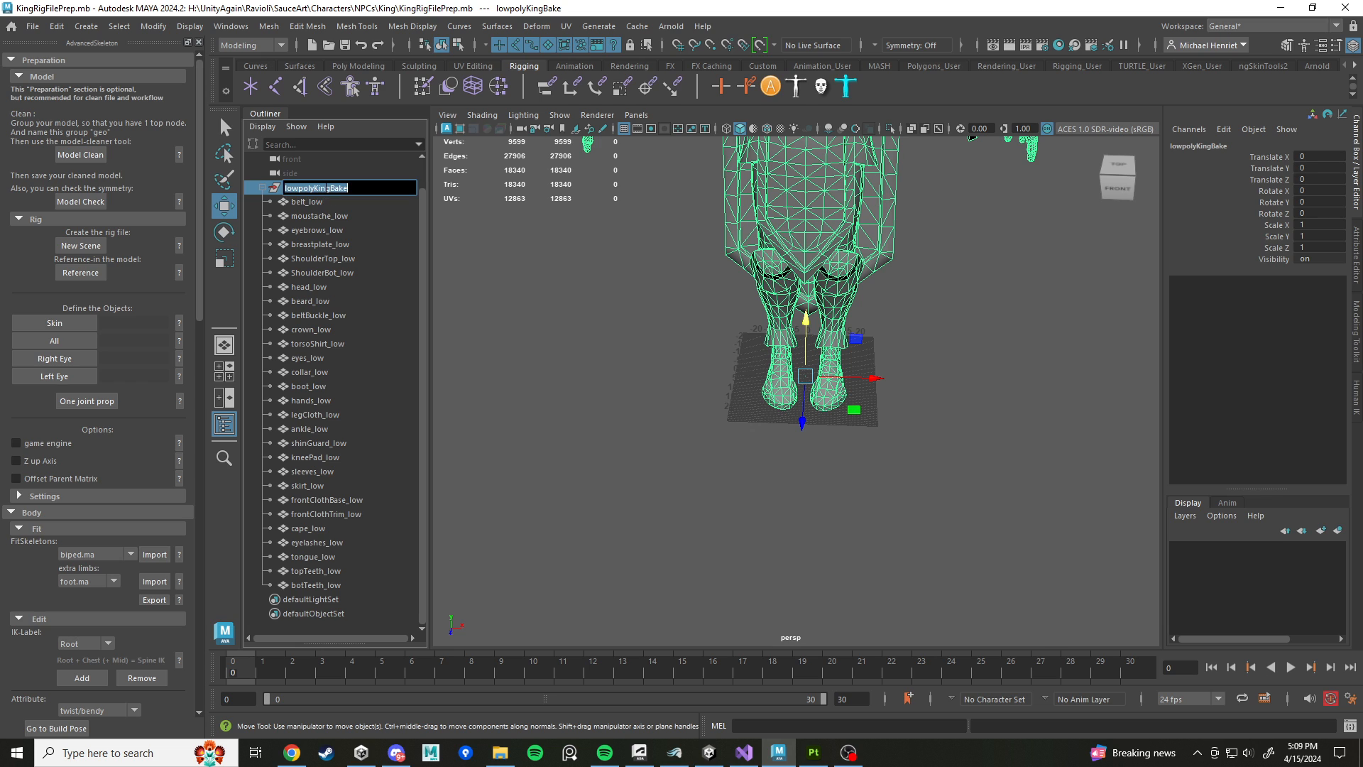
text(geo)
key(Return)
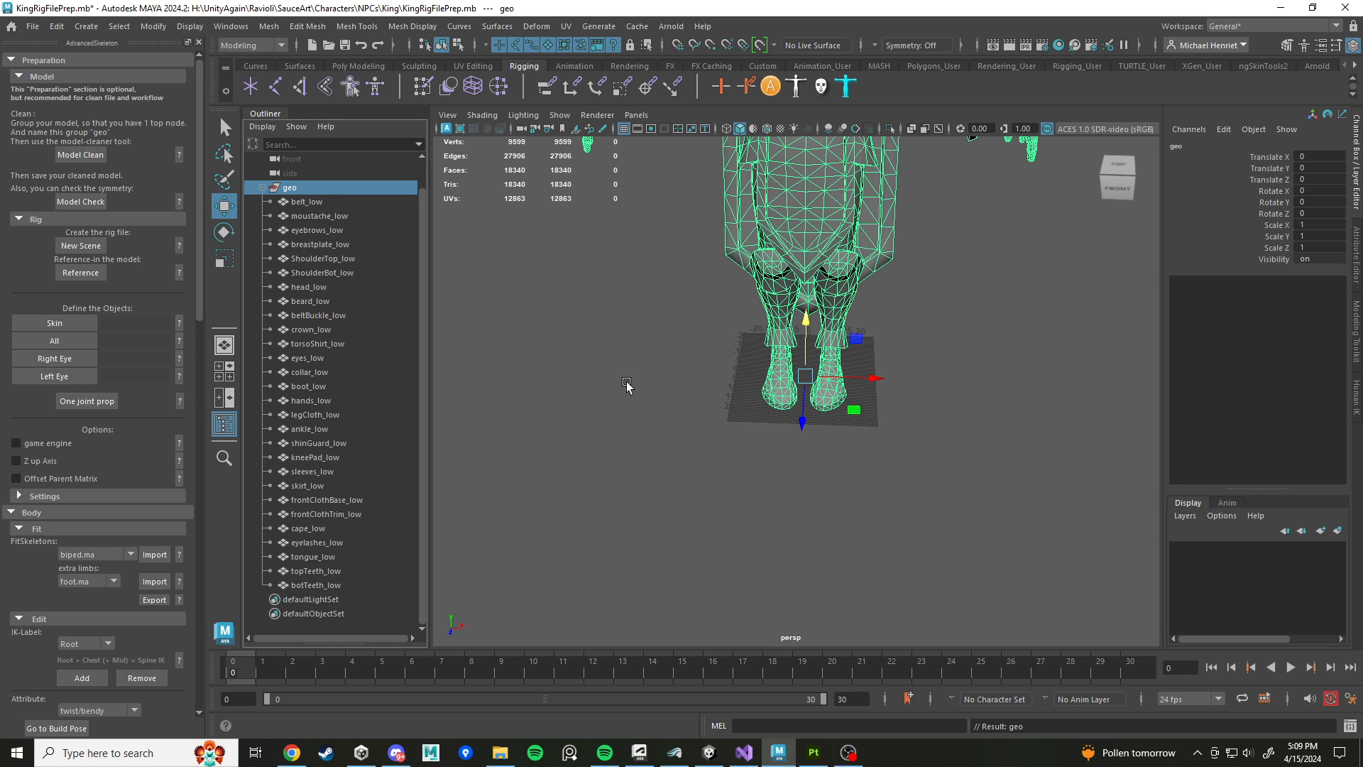
key(ctrl+s)
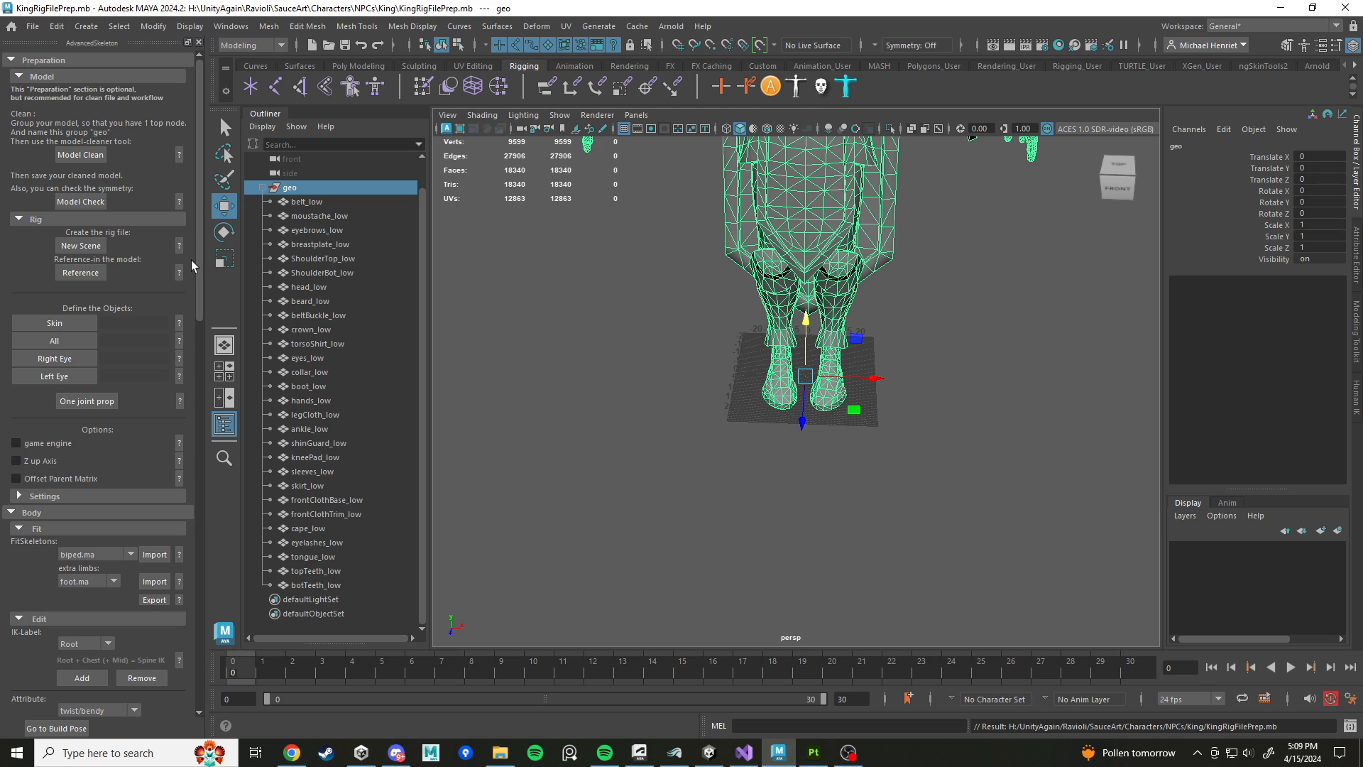
Step: Review AdvancedSkeleton's Model Clean and Model Check dialogs without running either of them
click(99, 157)
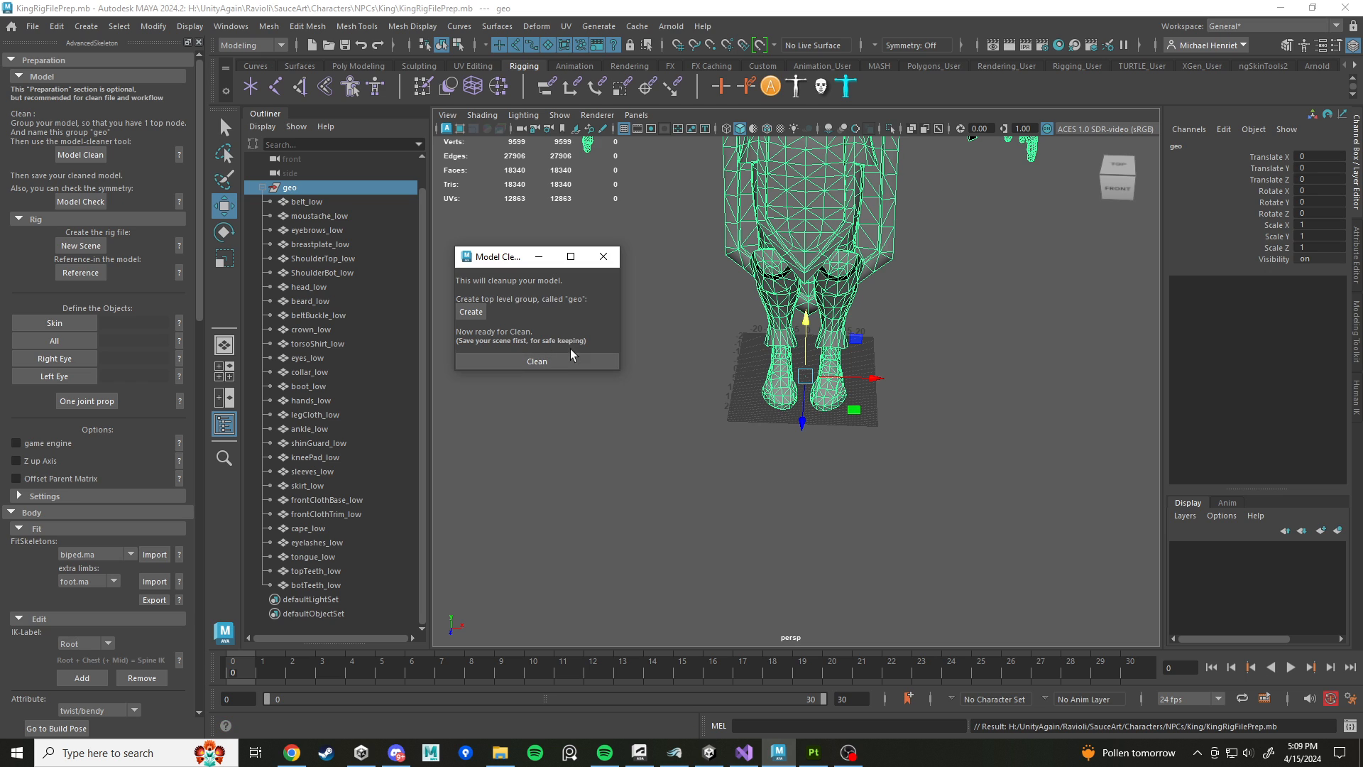
click(603, 257)
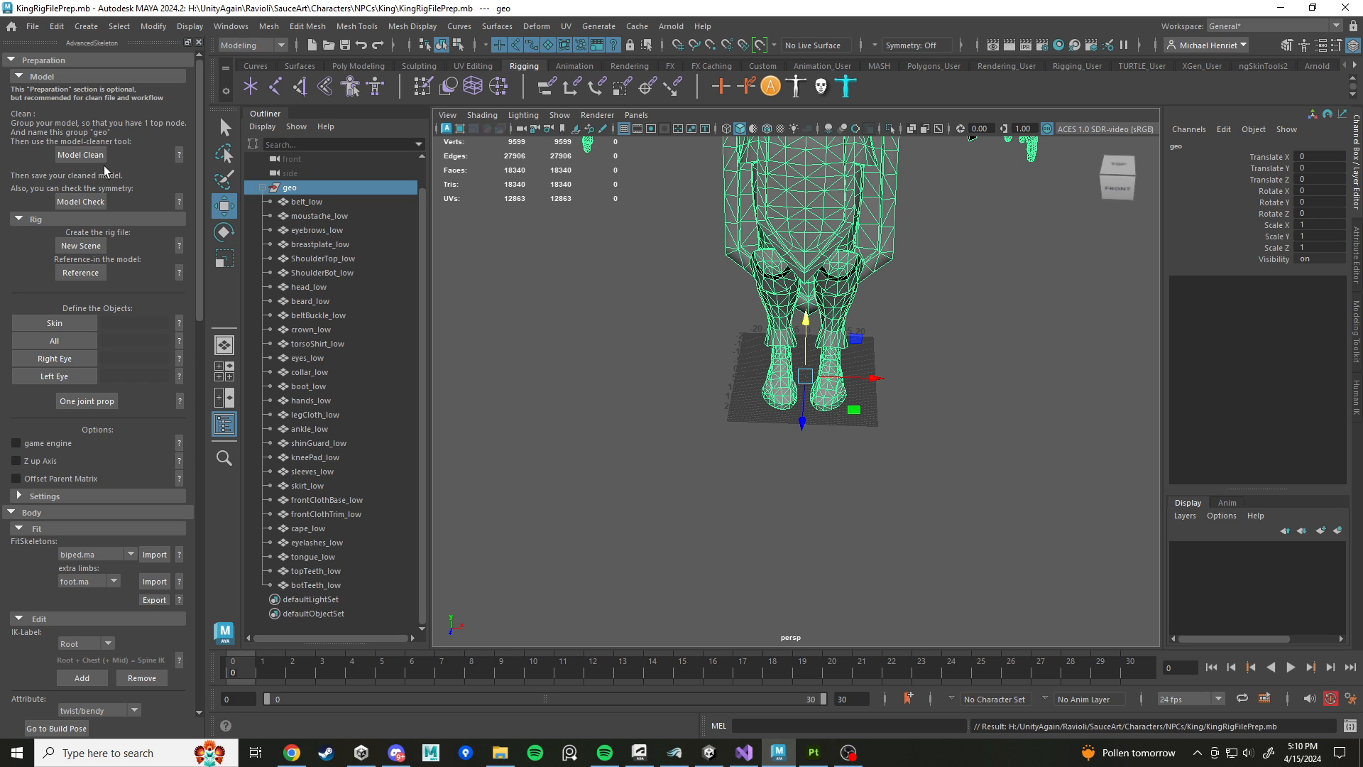
click(61, 202)
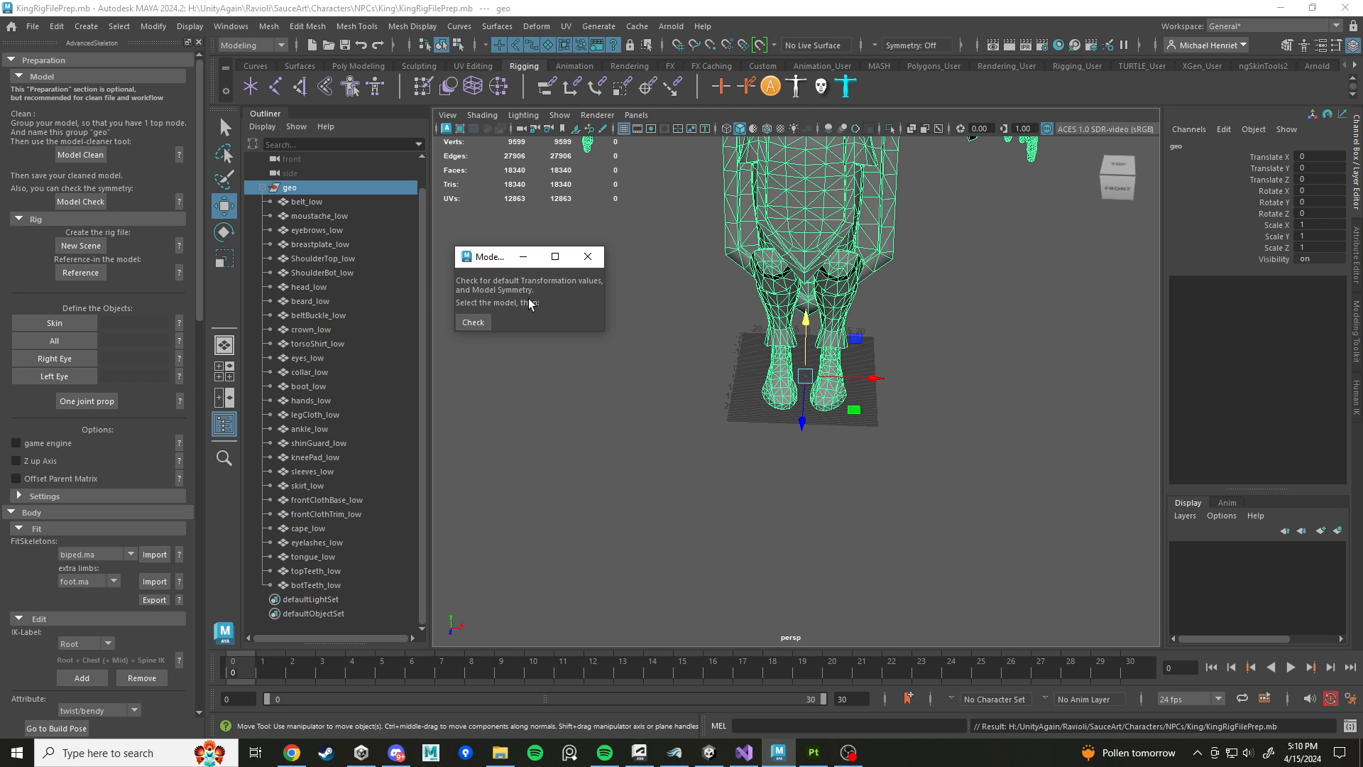
click(588, 257)
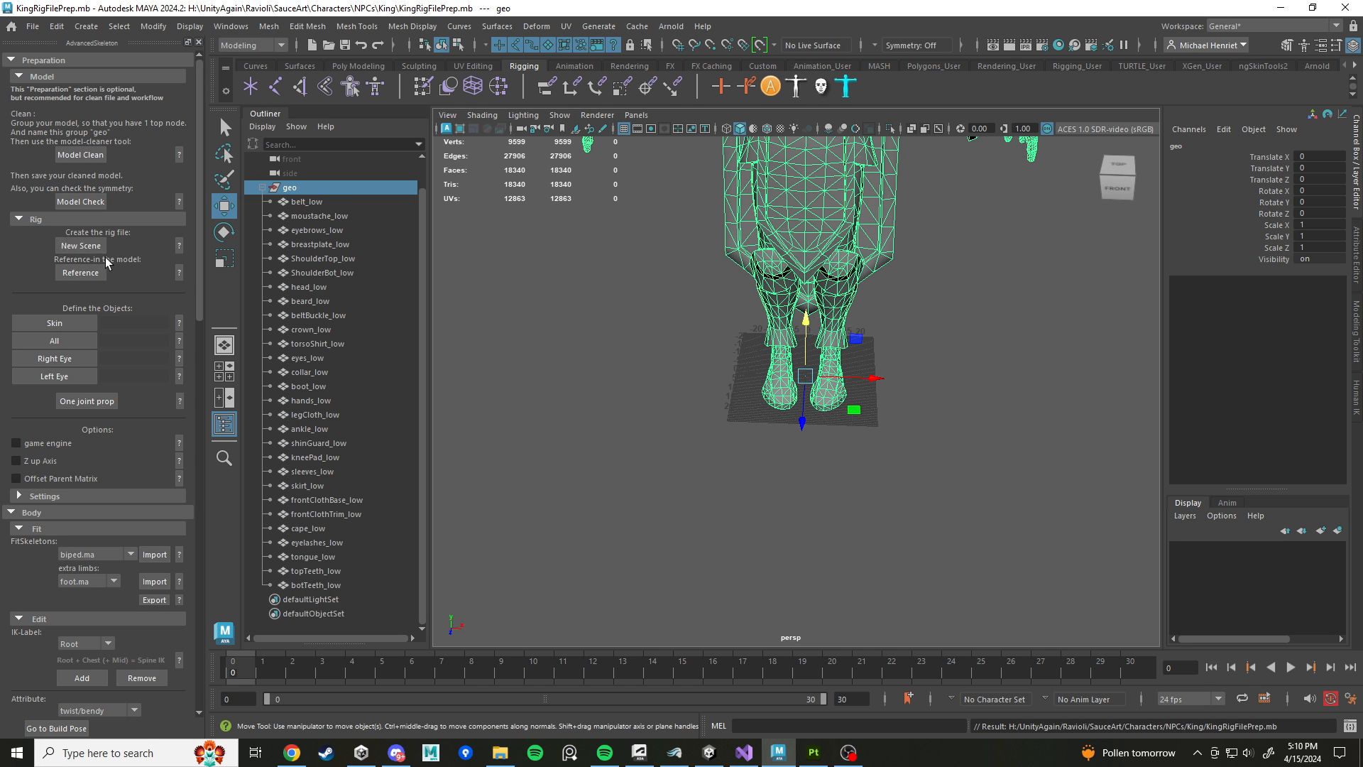
Step: Create a new rig scene with AdvancedSkeleton and reference in KingRigFilePrep.mb from the King folder
click(98, 245)
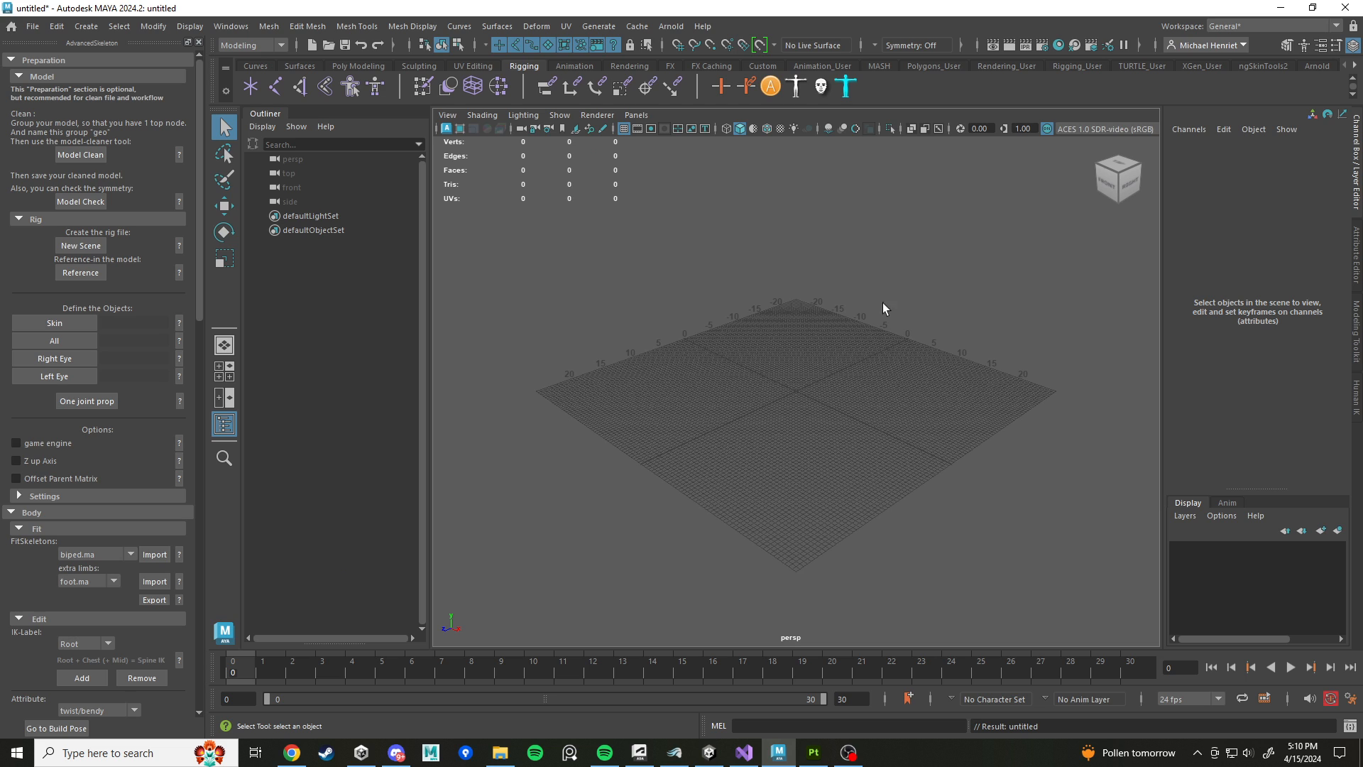
click(71, 274)
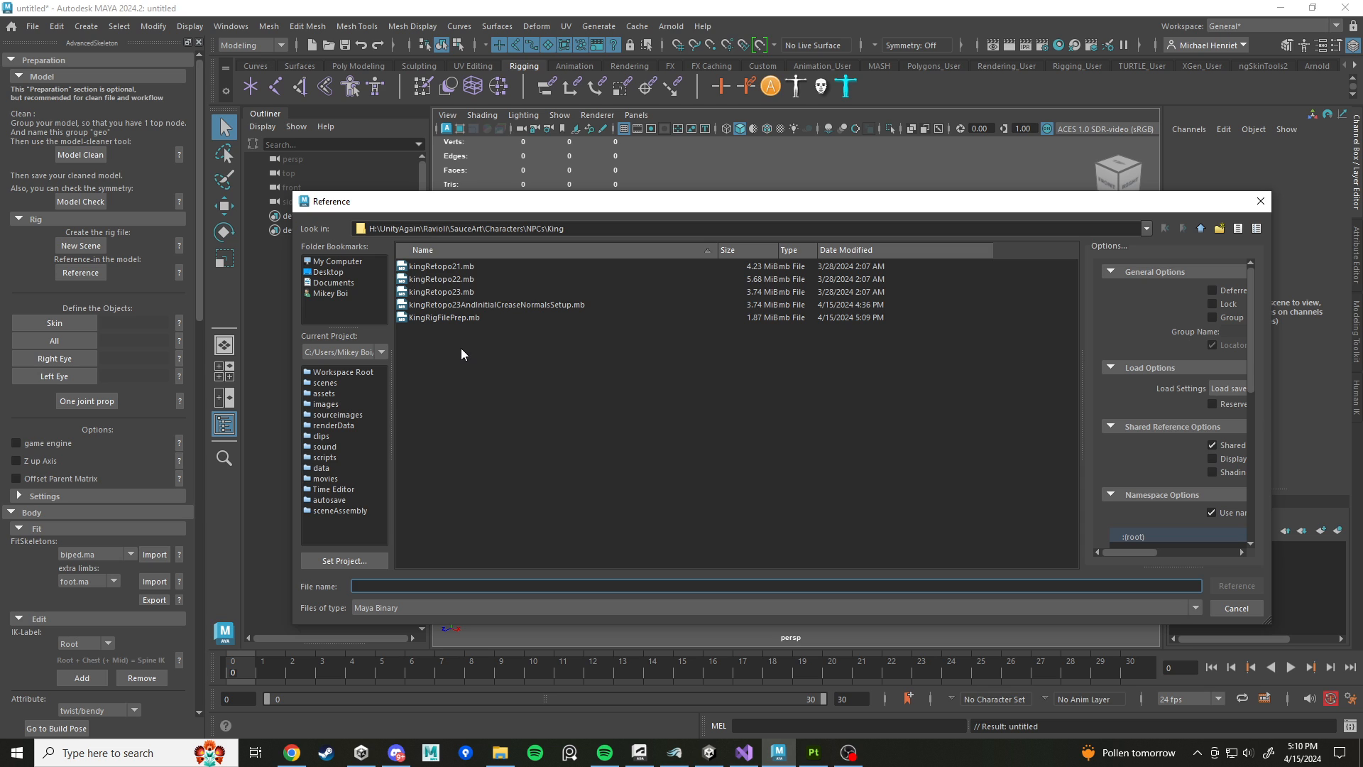
click(429, 320)
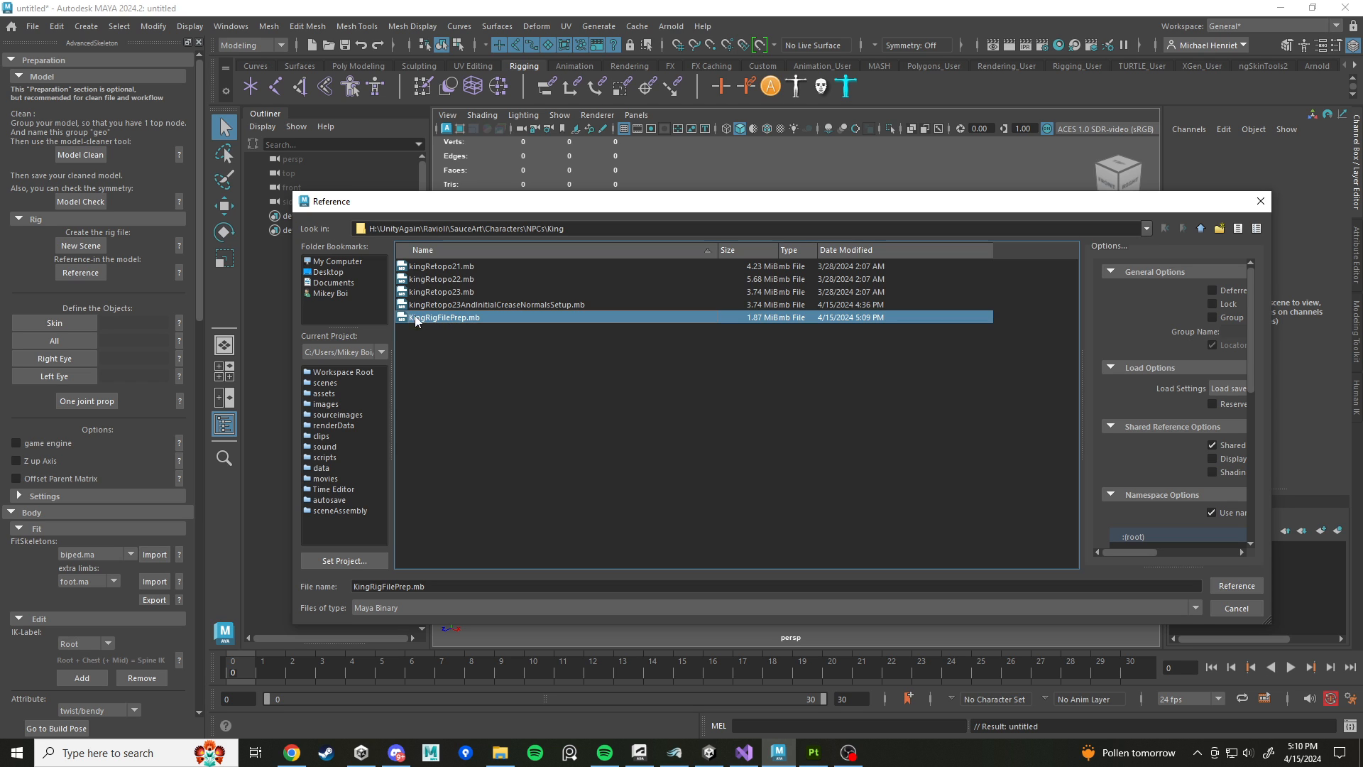
click(1254, 585)
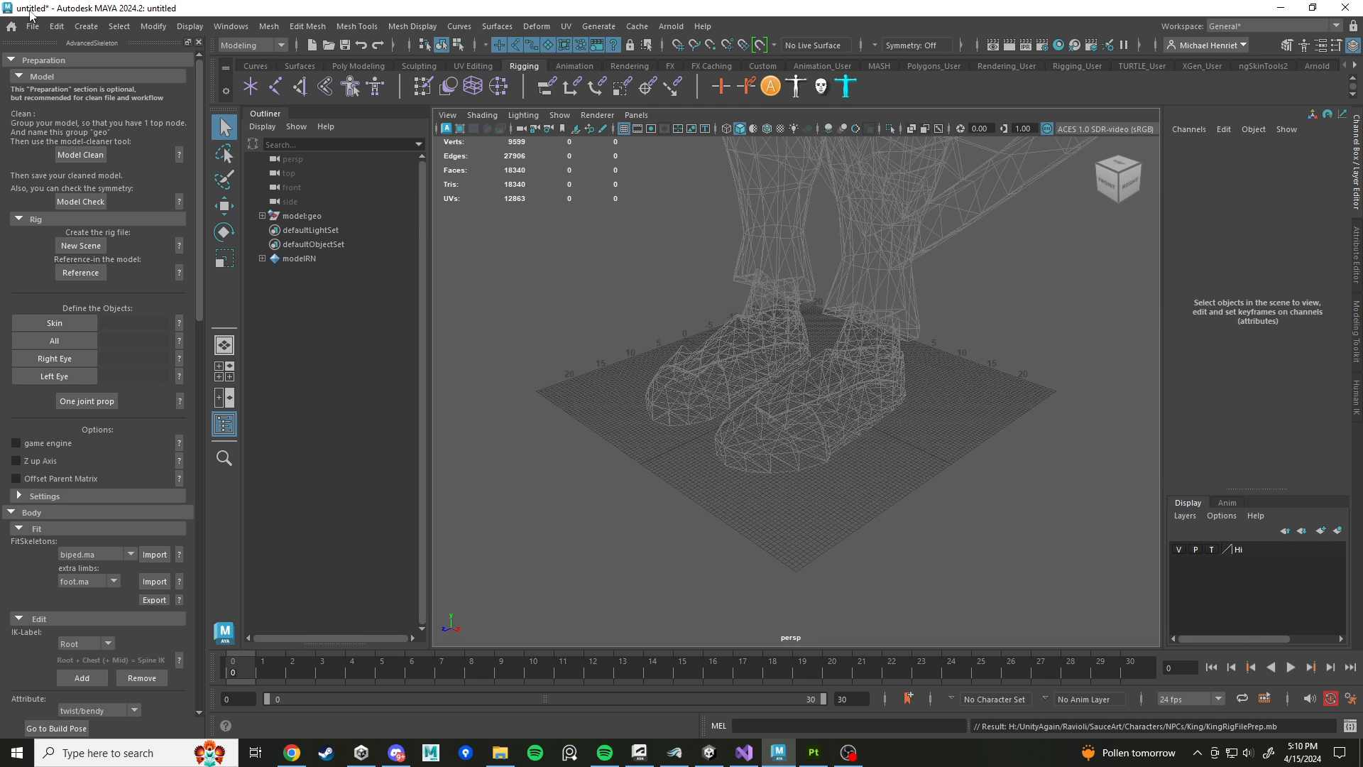
Step: Bring the whole referenced king into view and expand the model:geo group to list its meshes
scroll(685, 383, down, 5)
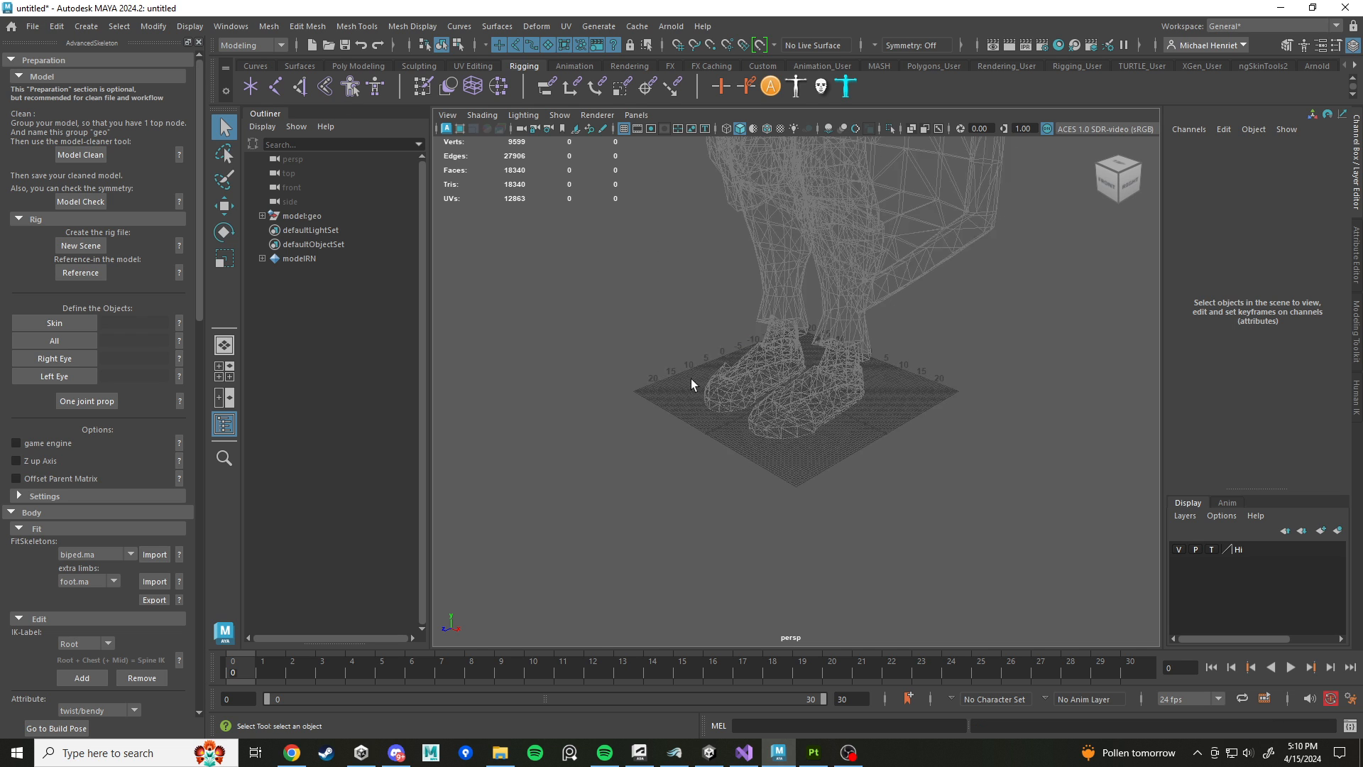
alt+drag(810, 348, 795, 305)
alt+middle_drag(795, 305, 782, 439)
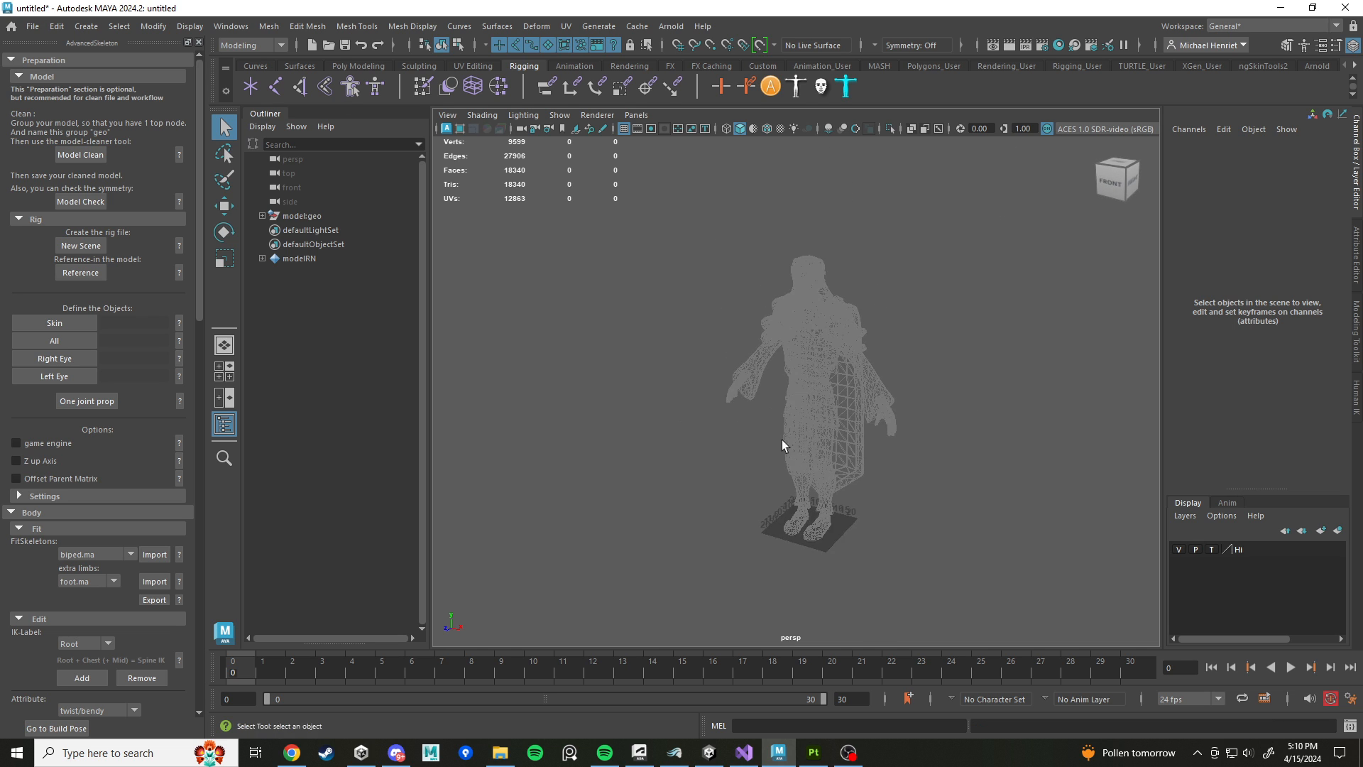
click(263, 216)
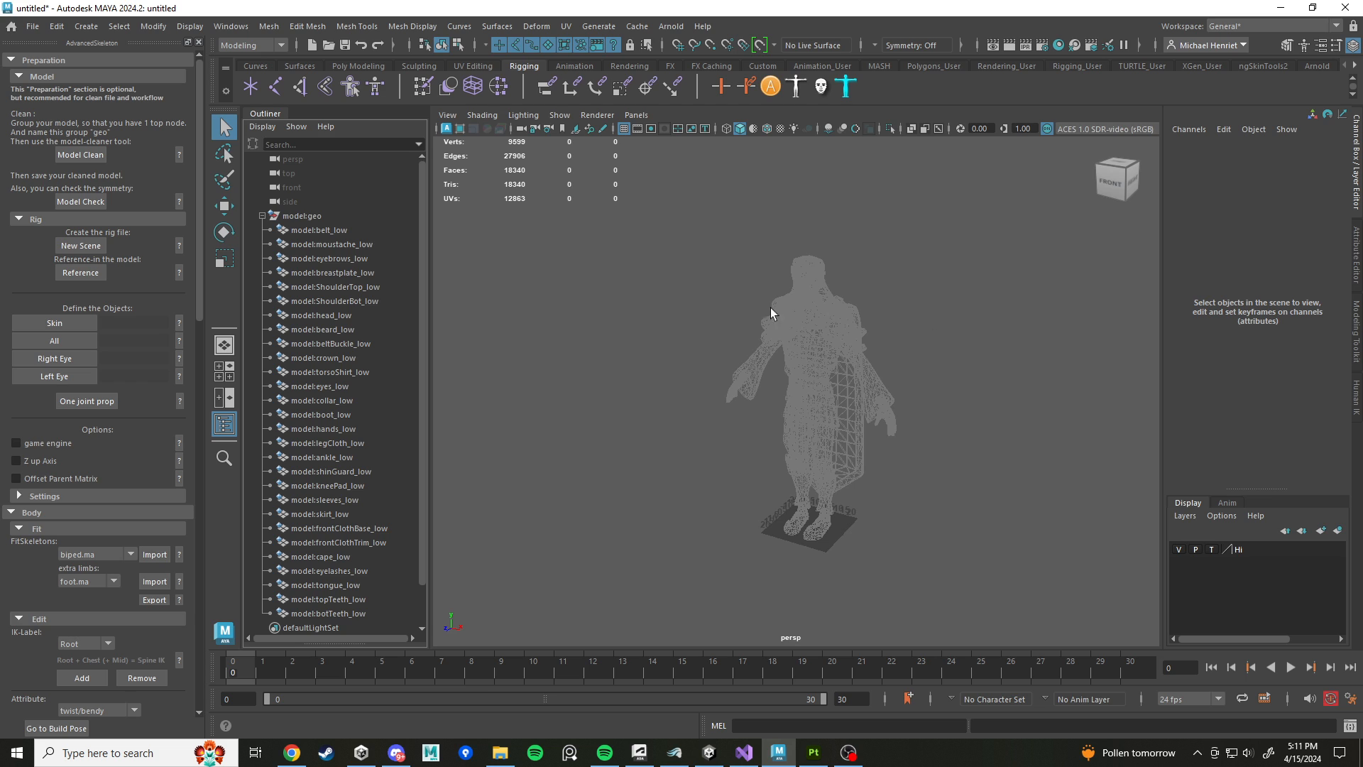
Step: Toggle the Hi display layer's template mode off and back on to compare the king's shaded and wireframe display
click(1210, 549)
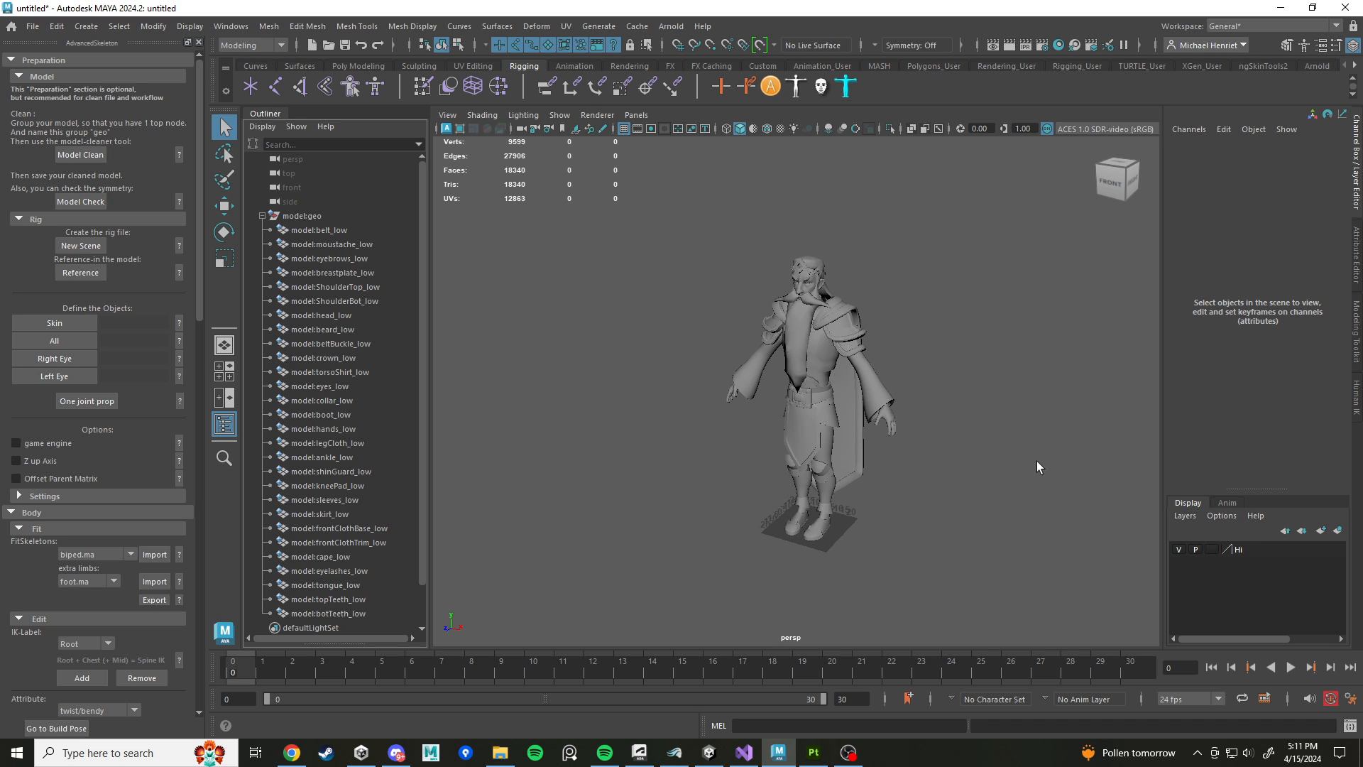
click(1212, 550)
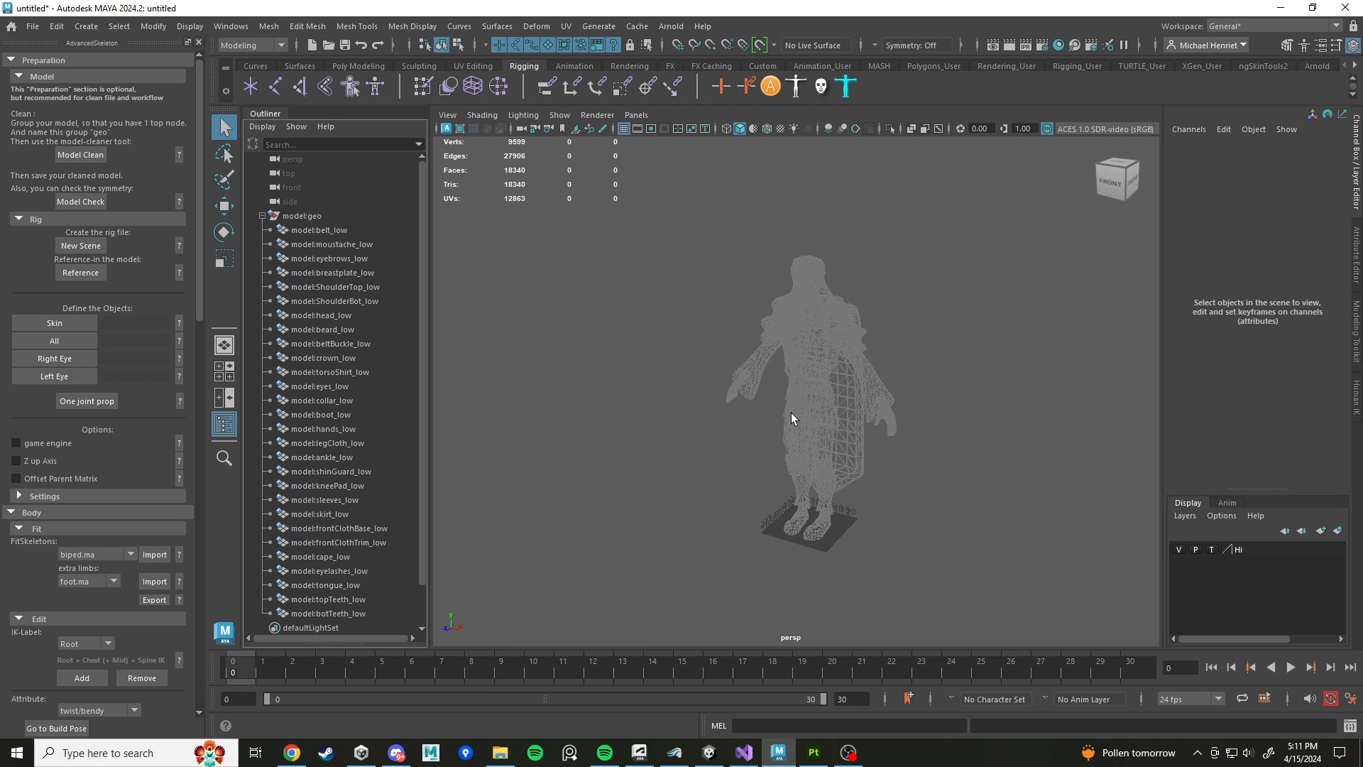
alt+right_drag(791, 412, 912, 510)
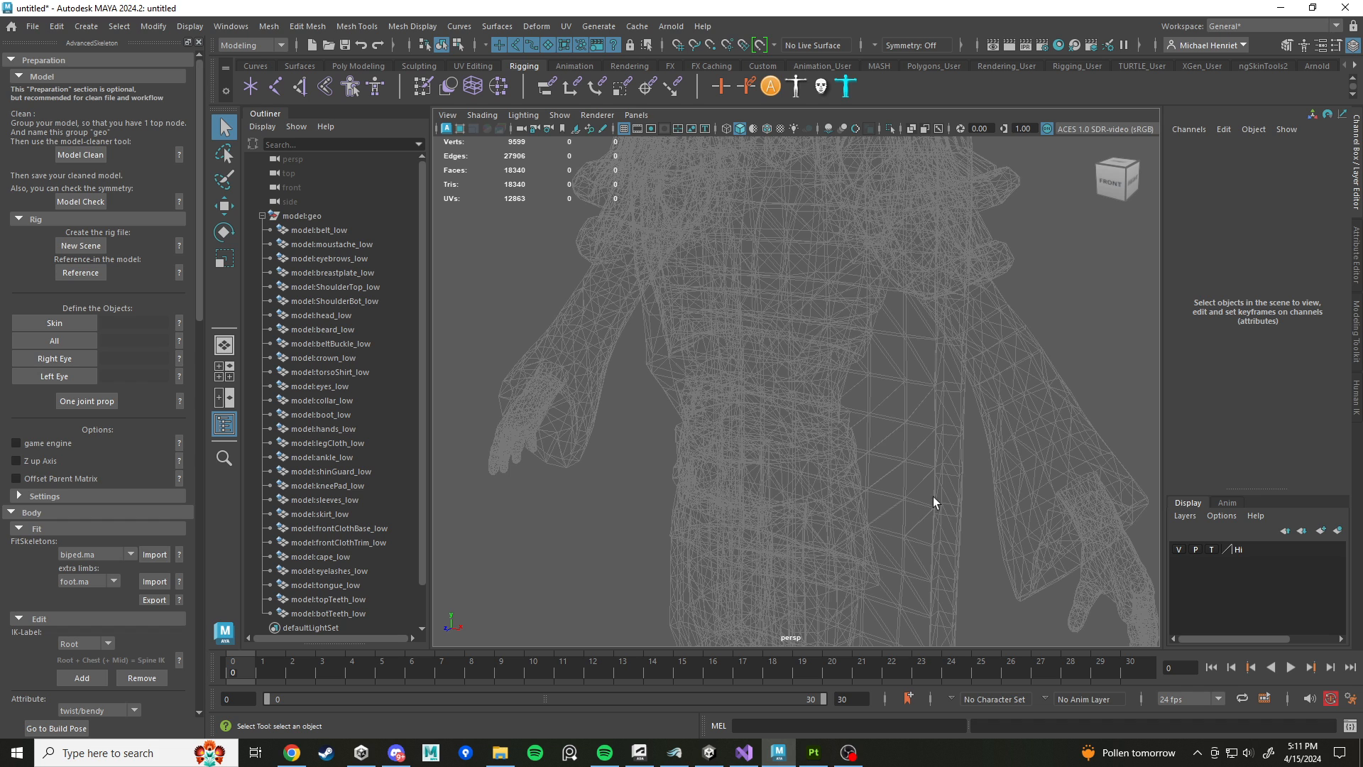
scroll(771, 459, down, 4)
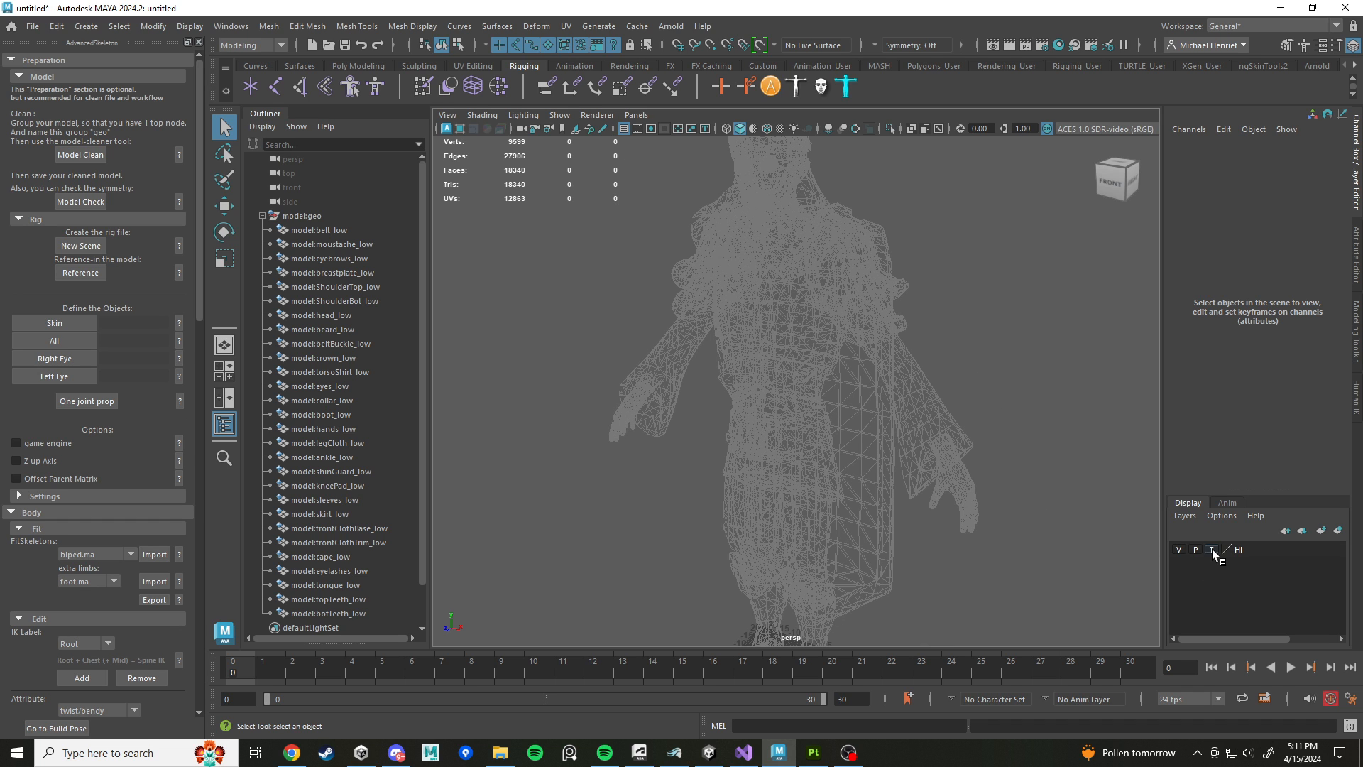
Step: Set the Hi display layer to reference mode and try box-selecting the king's meshes in the viewport
click(1212, 550)
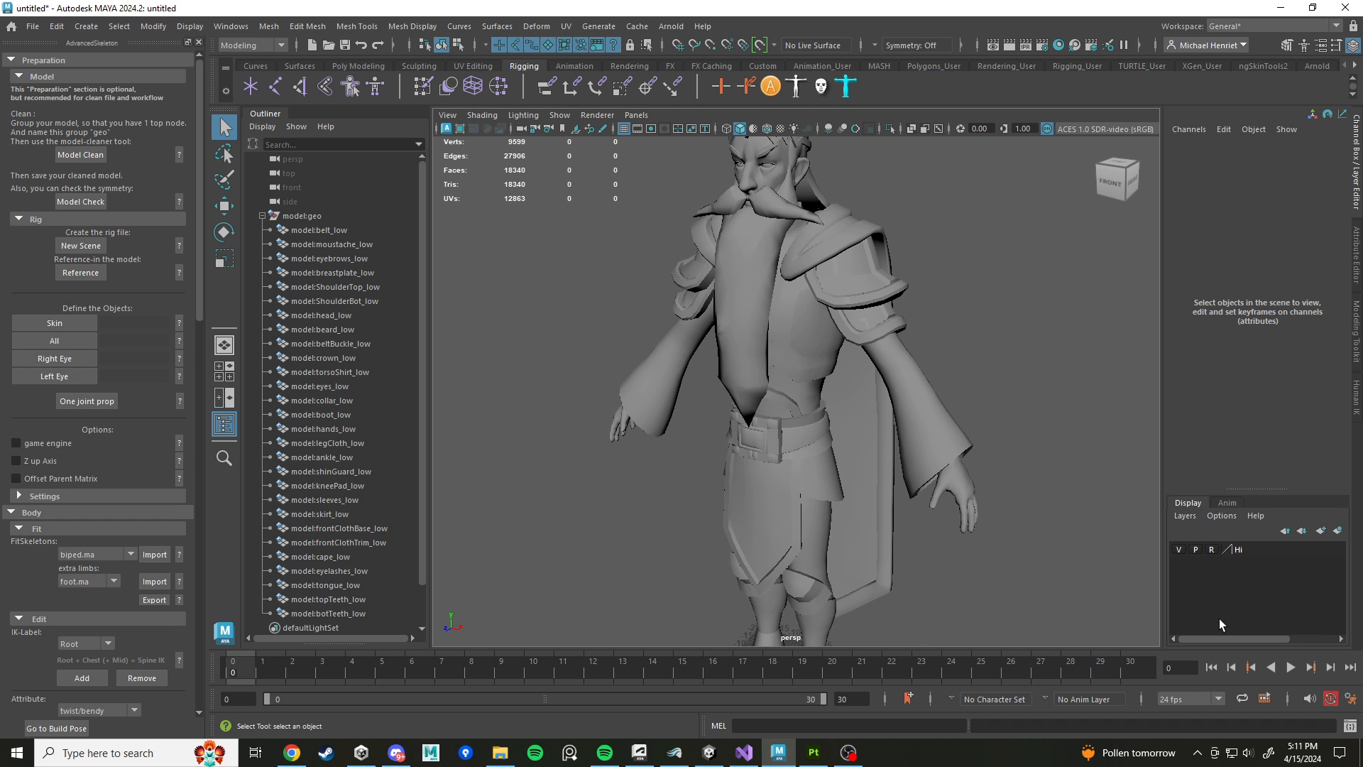
scroll(824, 321, down, 5)
drag(627, 220, 982, 630)
drag(632, 216, 957, 560)
drag(696, 287, 939, 543)
Step: Try box-selecting the king with the Hi layer templated, return the layer to normal mode, and clear the selection
click(1212, 550)
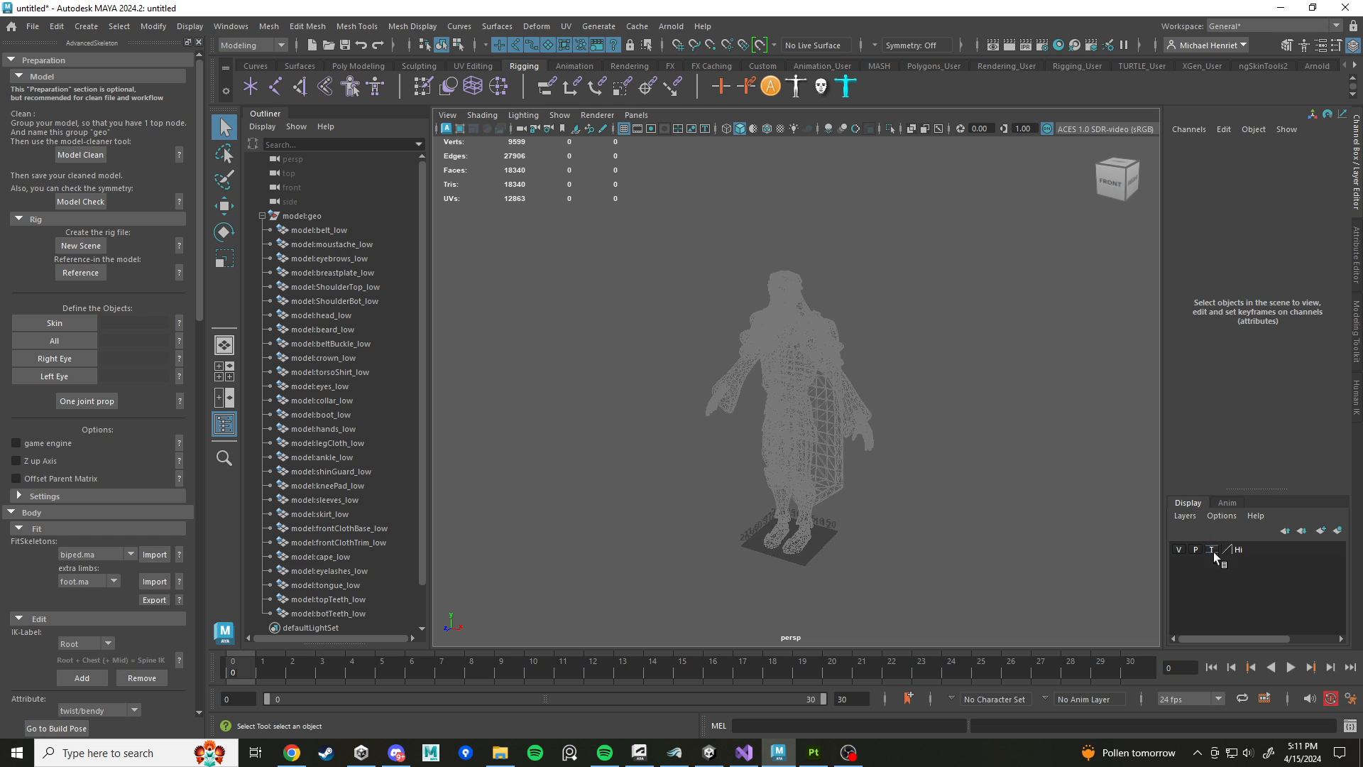
drag(609, 221, 977, 645)
drag(692, 229, 981, 627)
click(1211, 549)
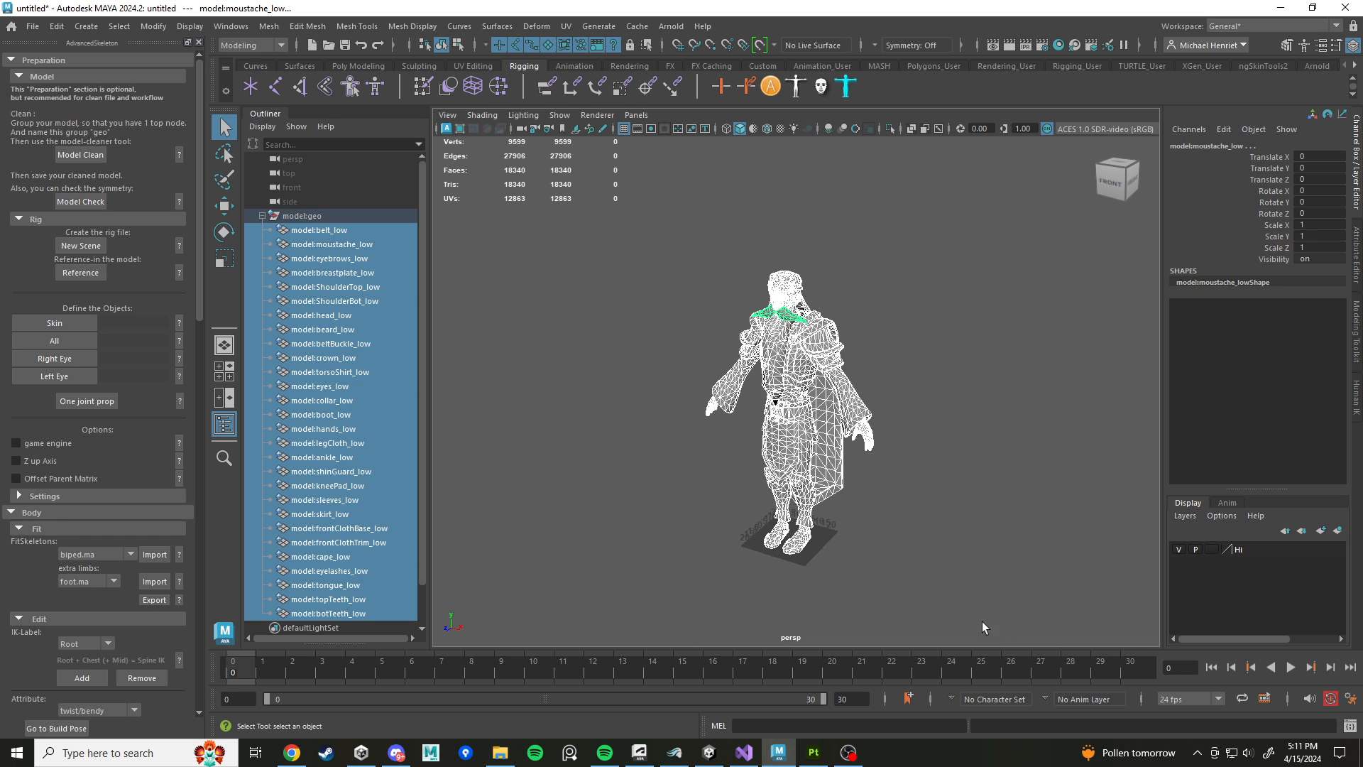
click(889, 560)
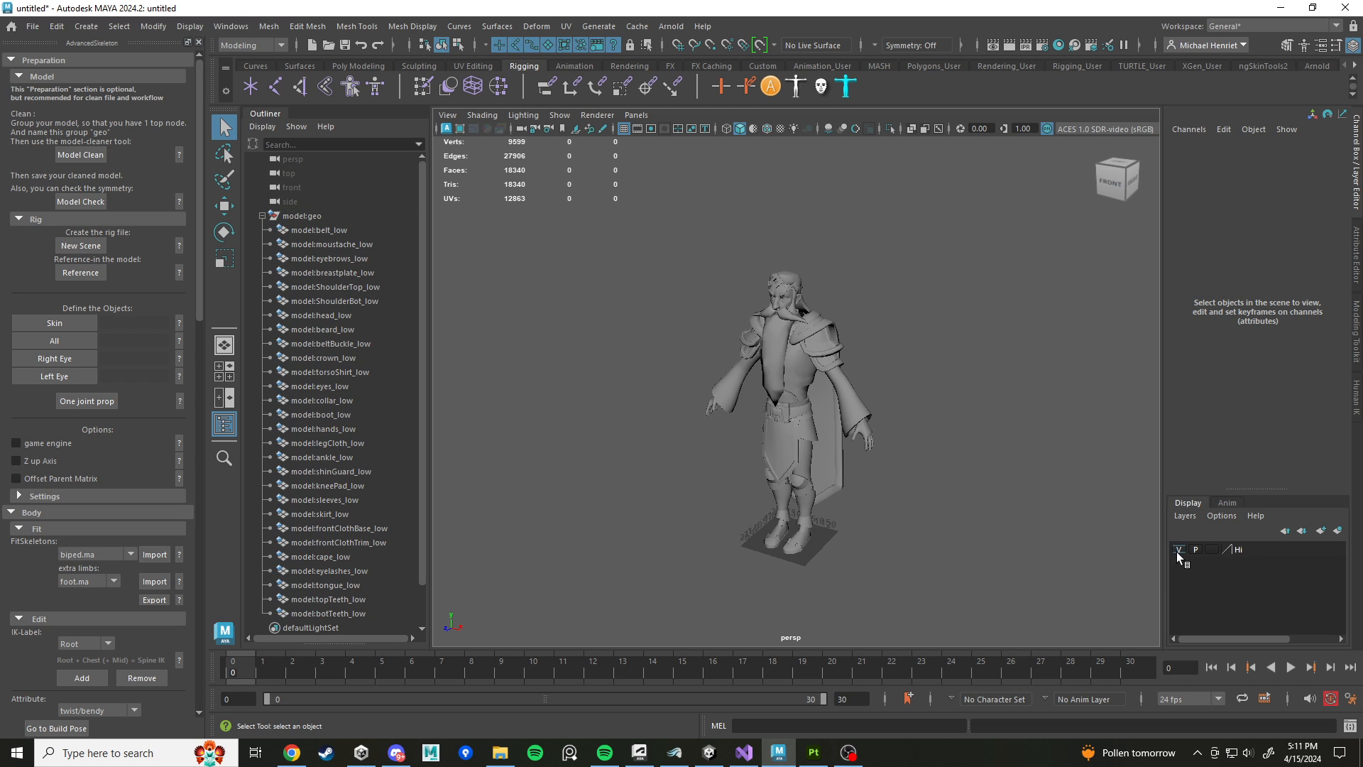
Step: Toggle the Hi layer's visibility off and on several times, leaving the king visible
click(1177, 551)
click(1177, 551)
click(1177, 551)
click(1177, 552)
click(1177, 552)
click(1177, 551)
click(1177, 552)
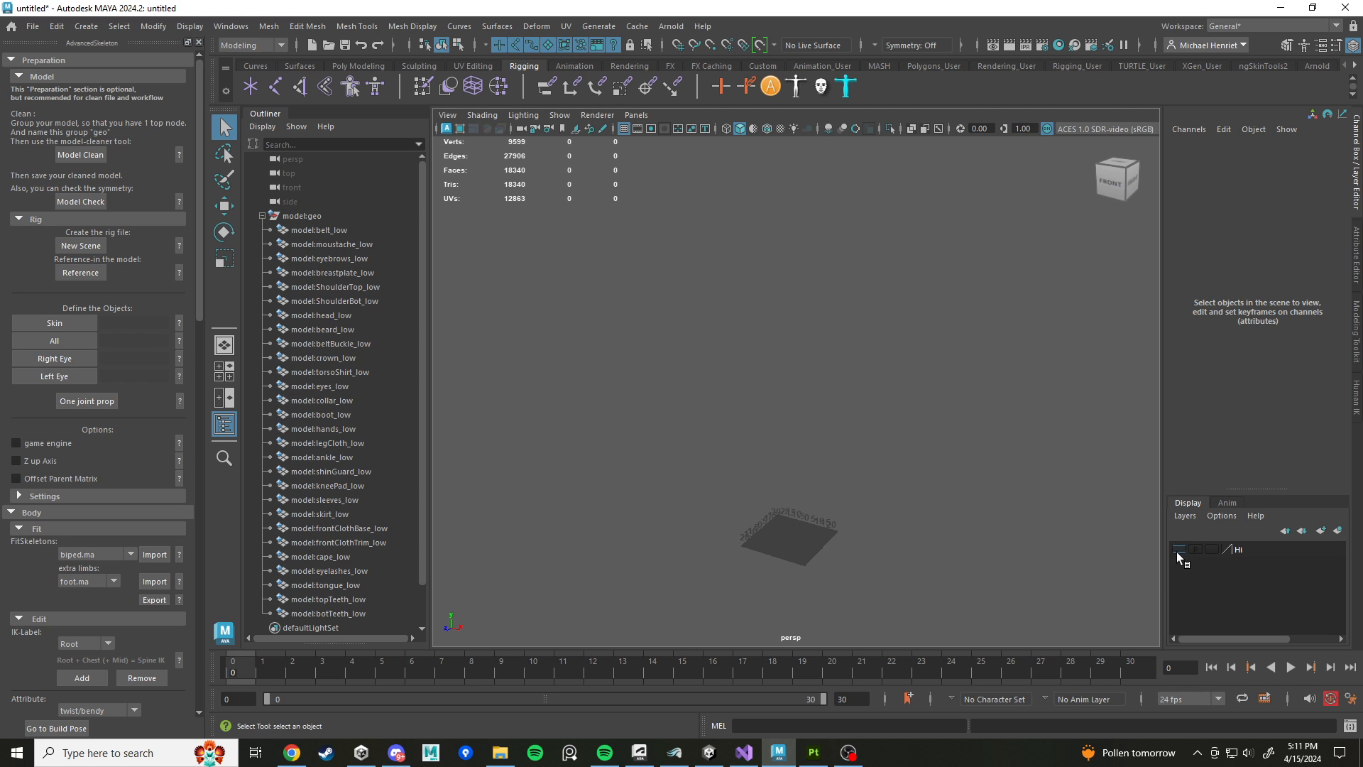
click(1177, 551)
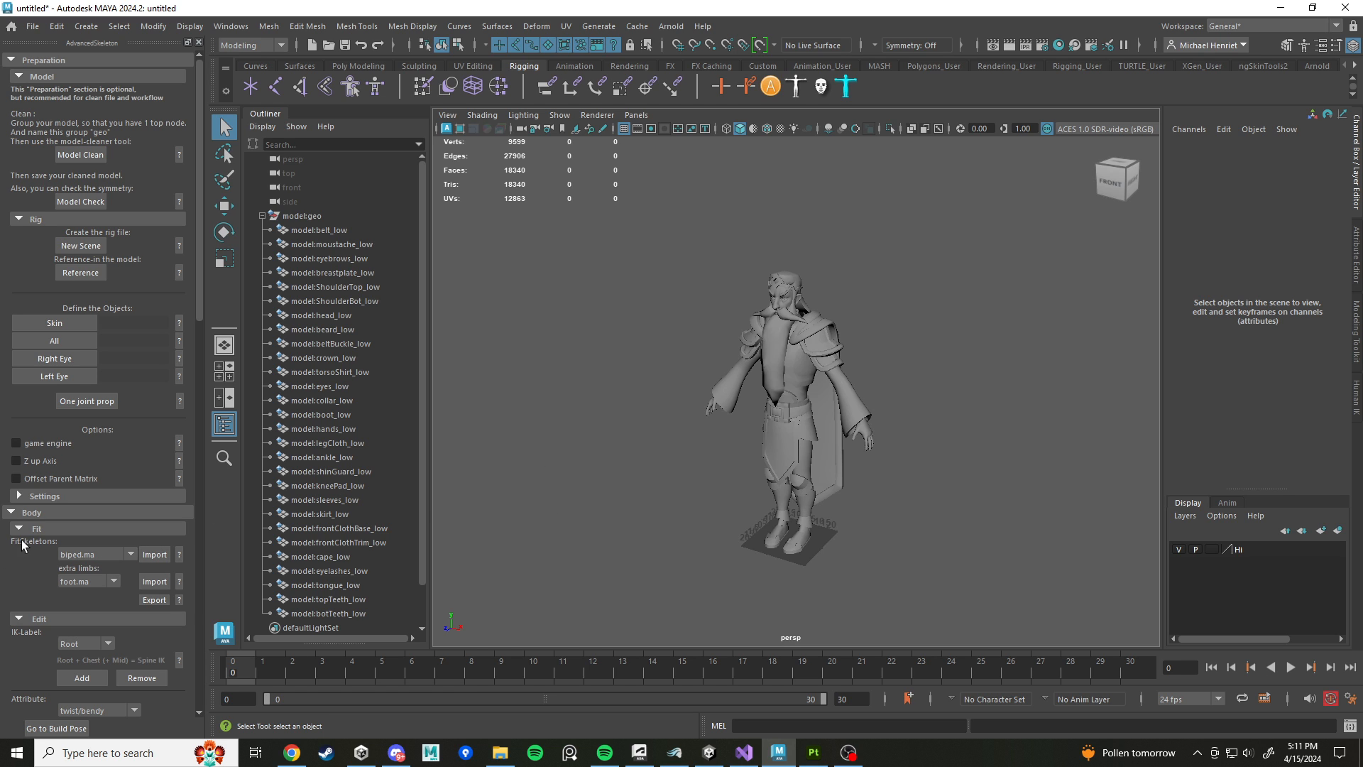
Step: Import the biped.ma fit skeleton and scale FitSkeleton uniformly to about 2.29
click(155, 554)
scroll(763, 577, up, 3)
alt+drag(764, 577, 828, 373)
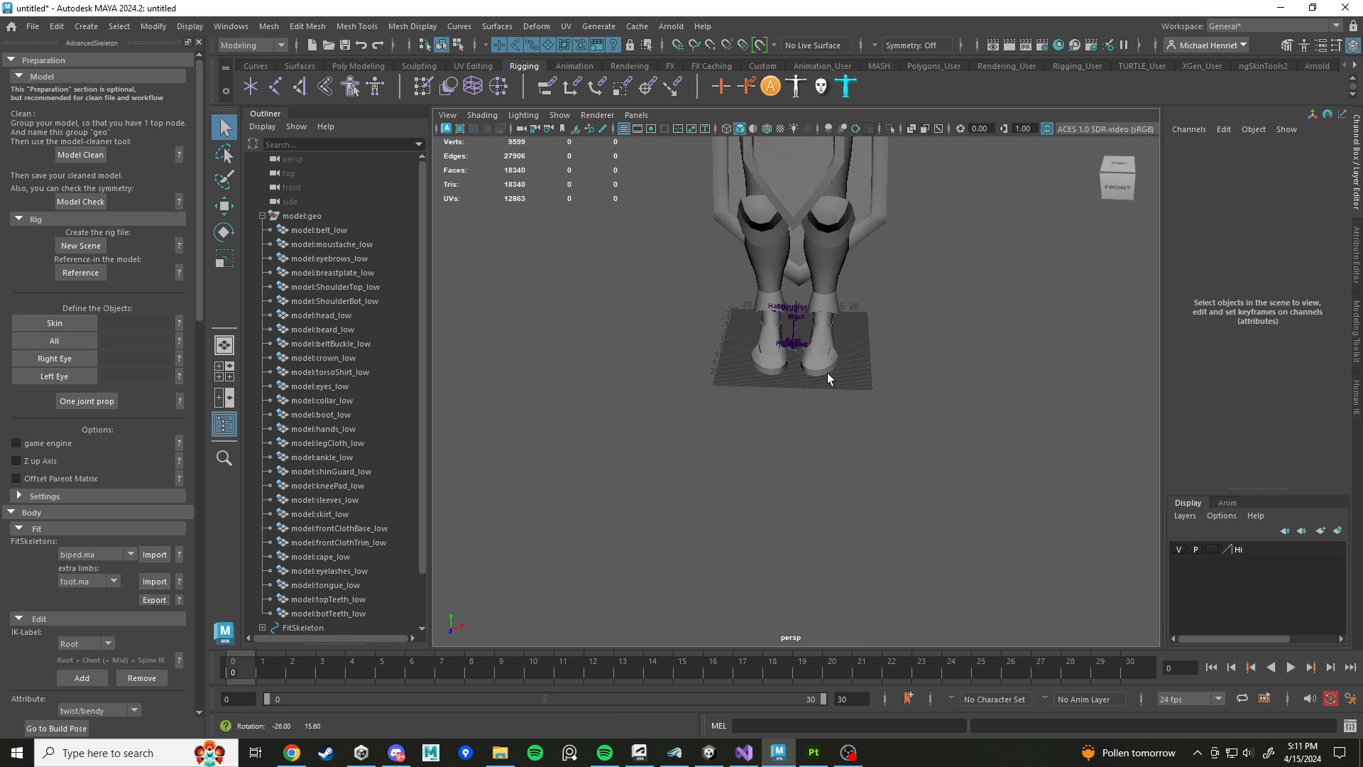
scroll(817, 412, up, 5)
click(812, 403)
key(r)
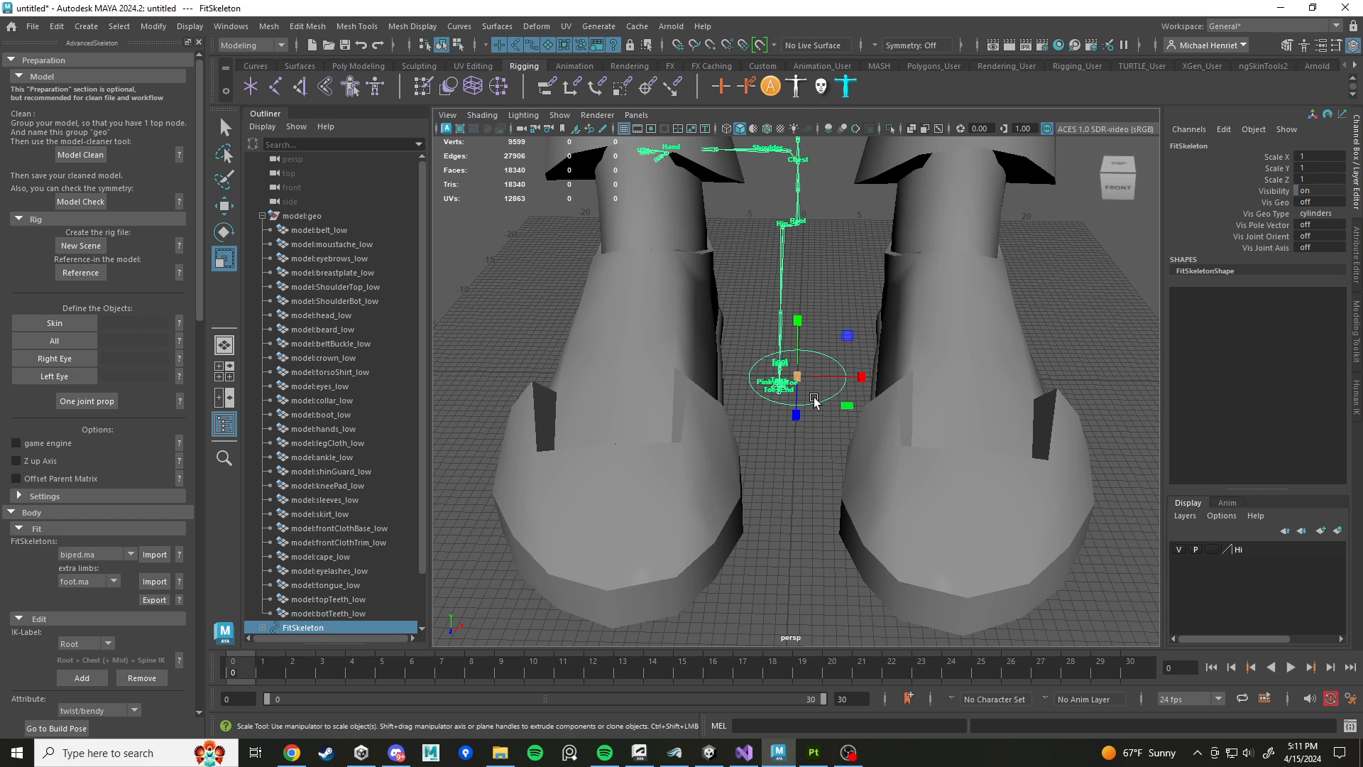
drag(799, 378, 1244, 416)
scroll(877, 424, down, 6)
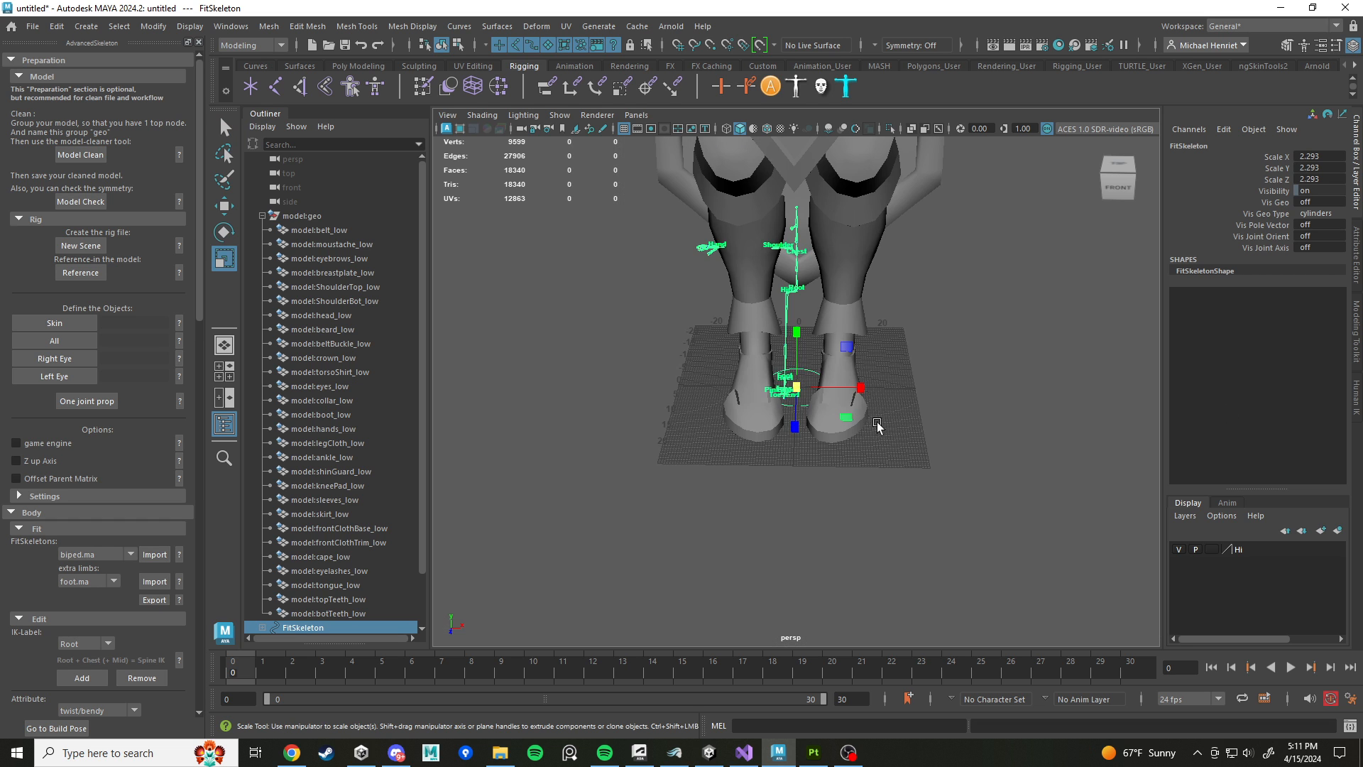
Step: Scale FitSkeleton up uniformly to about 10.85 to match the king's proportions
scroll(816, 440, up, 5)
drag(788, 468, 1107, 400)
scroll(849, 387, down, 5)
alt+middle_drag(845, 386, 830, 468)
scroll(830, 468, up, 2)
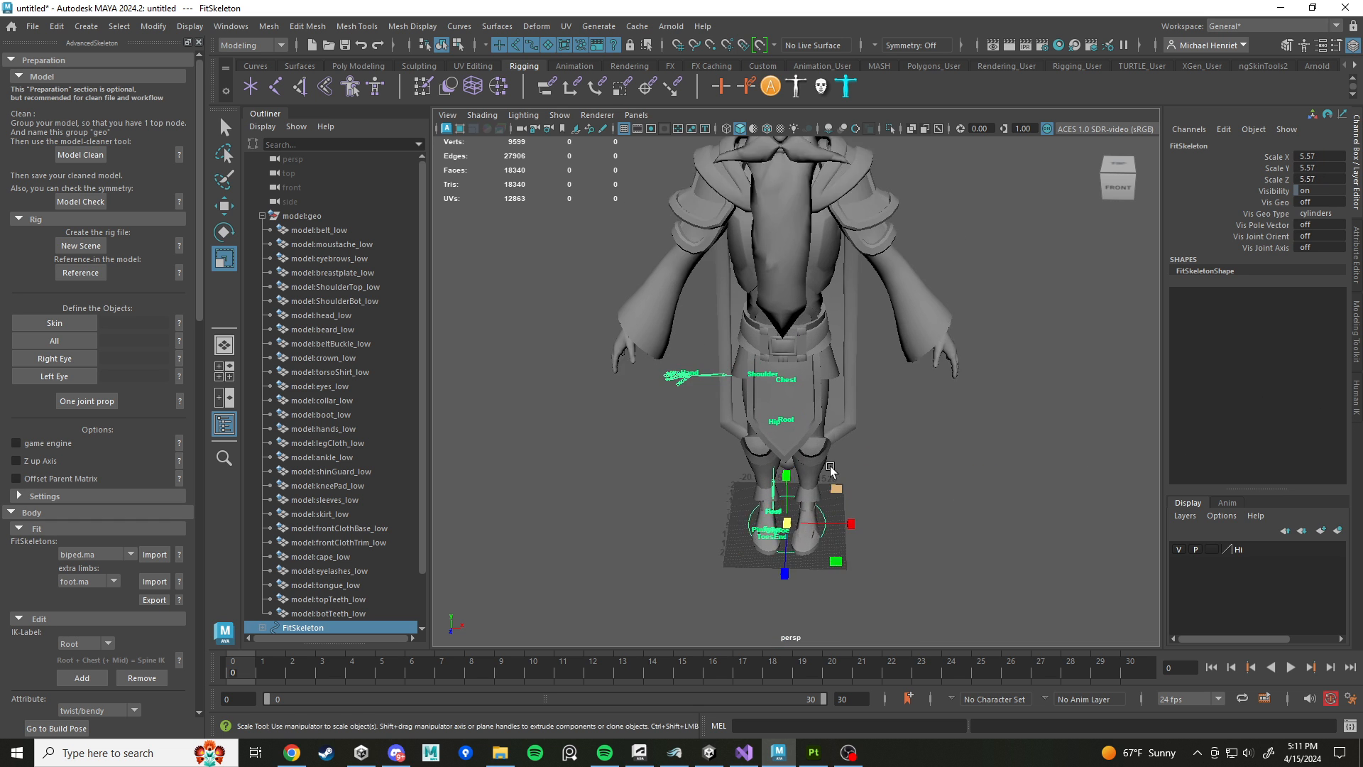
scroll(831, 468, up, 2)
drag(786, 557, 1103, 529)
scroll(877, 449, down, 5)
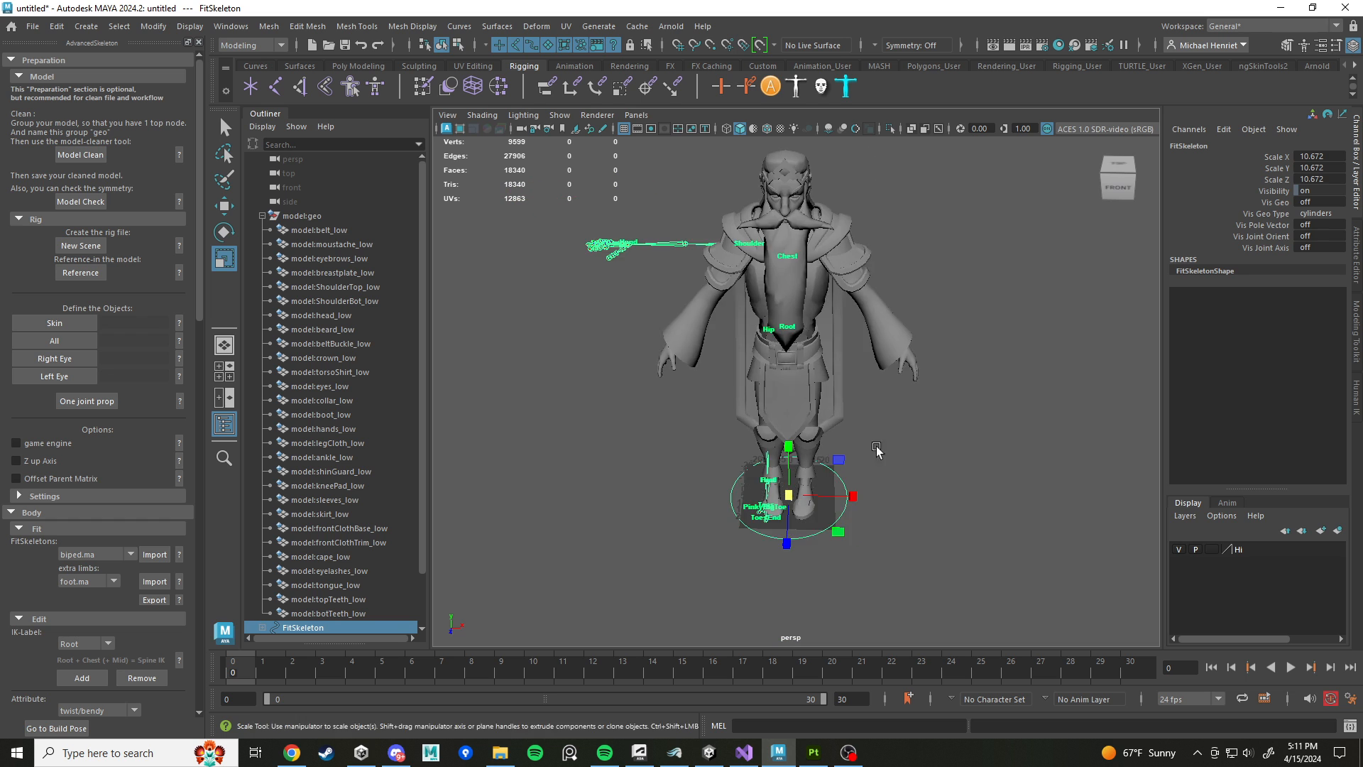
alt+drag(877, 449, 859, 417)
drag(802, 490, 809, 491)
Step: Examine the scaled fit skeleton's alignment with the king's body from the front and side
scroll(783, 348, up, 5)
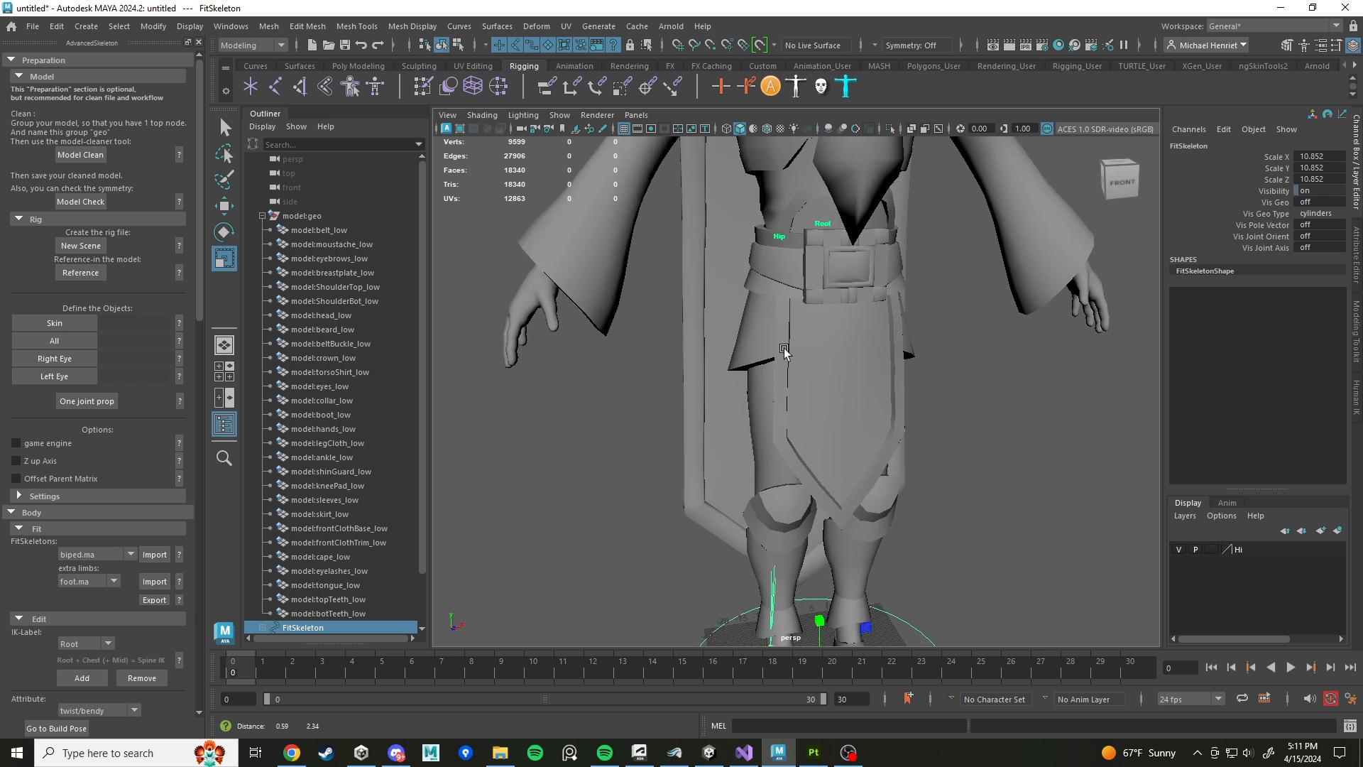
alt+middle_drag(783, 348, 779, 449)
alt+drag(778, 448, 898, 433)
scroll(898, 220, down, 4)
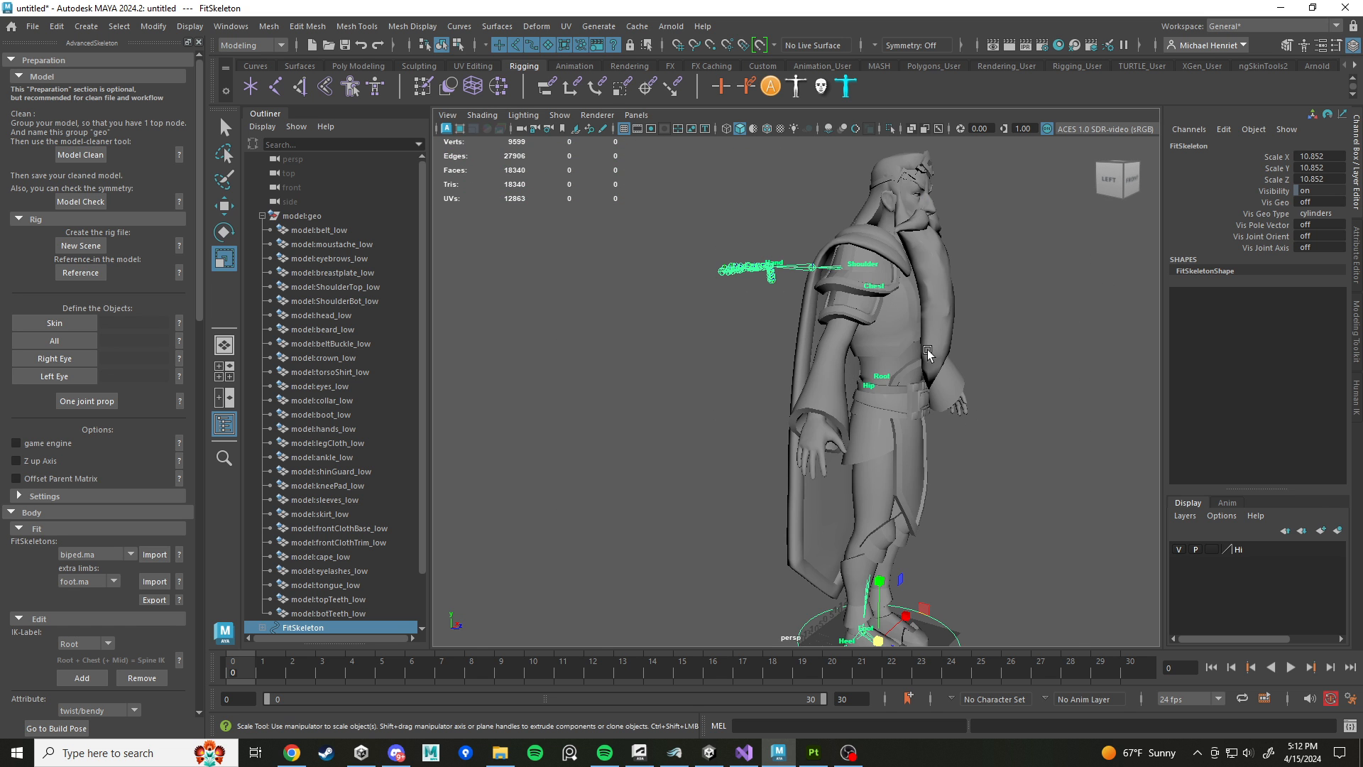
alt+drag(927, 349, 714, 291)
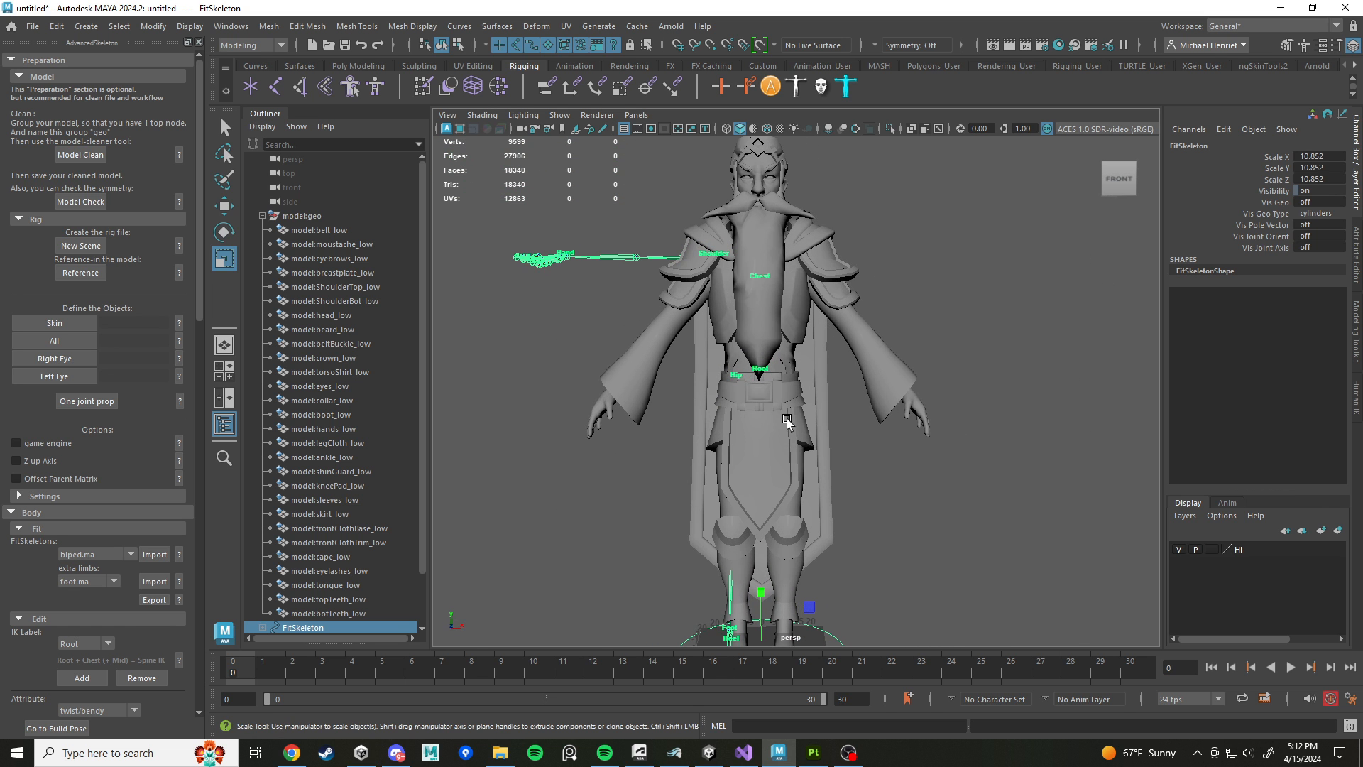
alt+right_drag(815, 461, 795, 515)
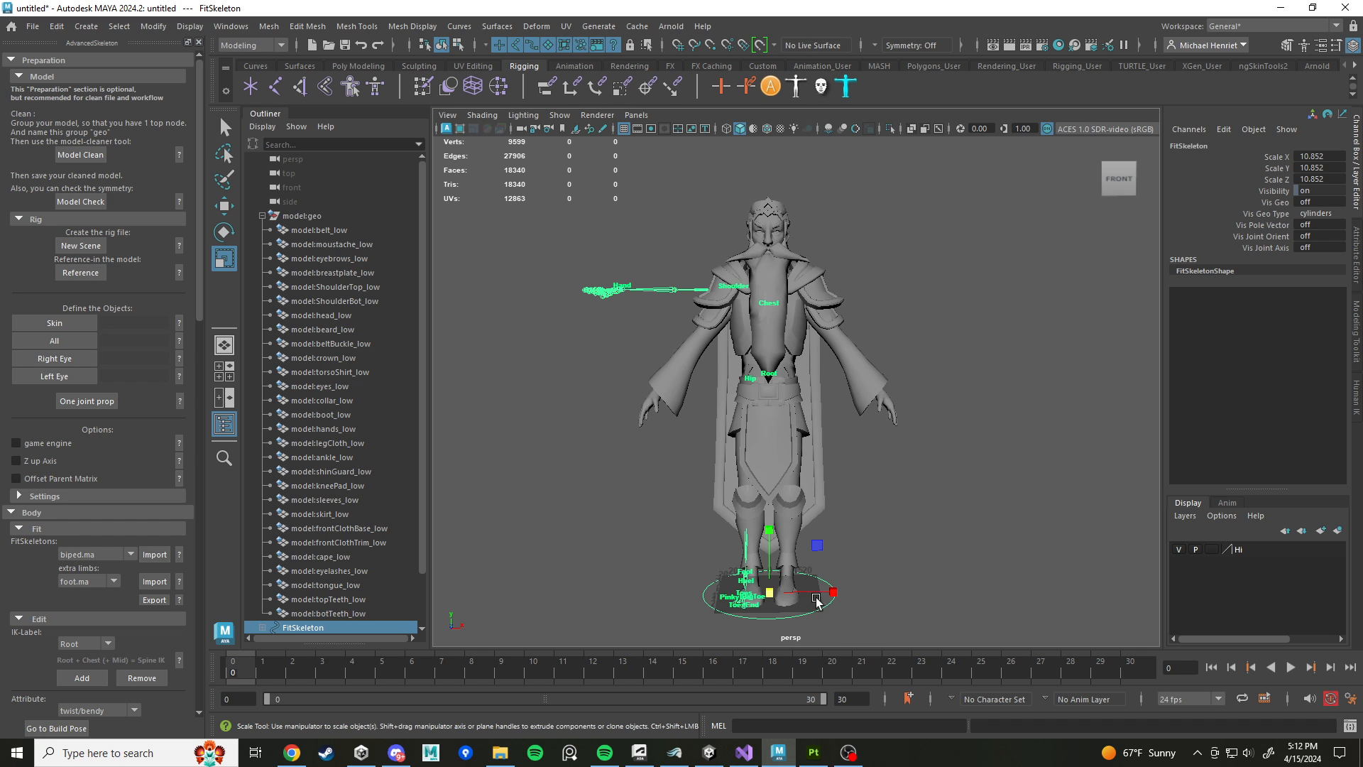
scroll(810, 340, up, 5)
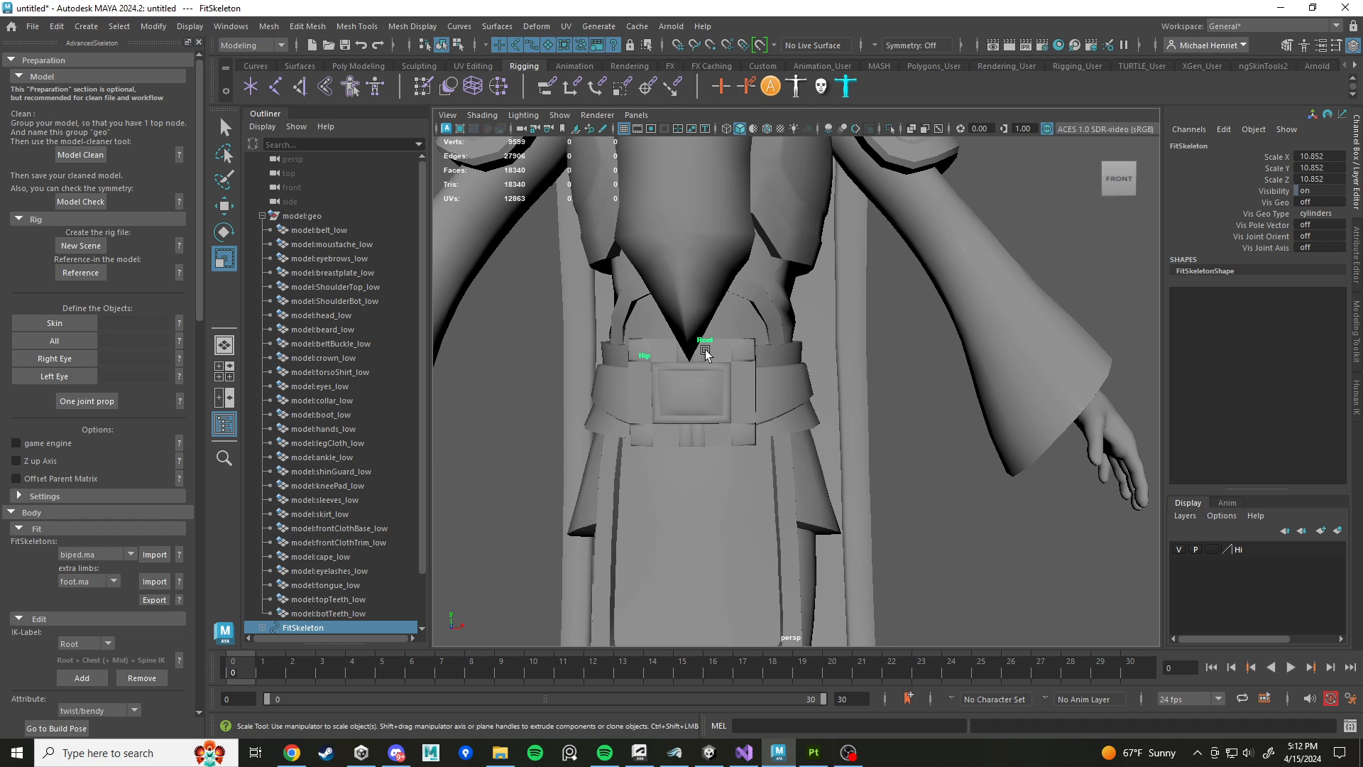
Step: Display the scene in wireframe and move the Root joint to about Translate Y 9.4 and Z 0.27 in side view
key(4)
alt+middle_drag(704, 350, 800, 499)
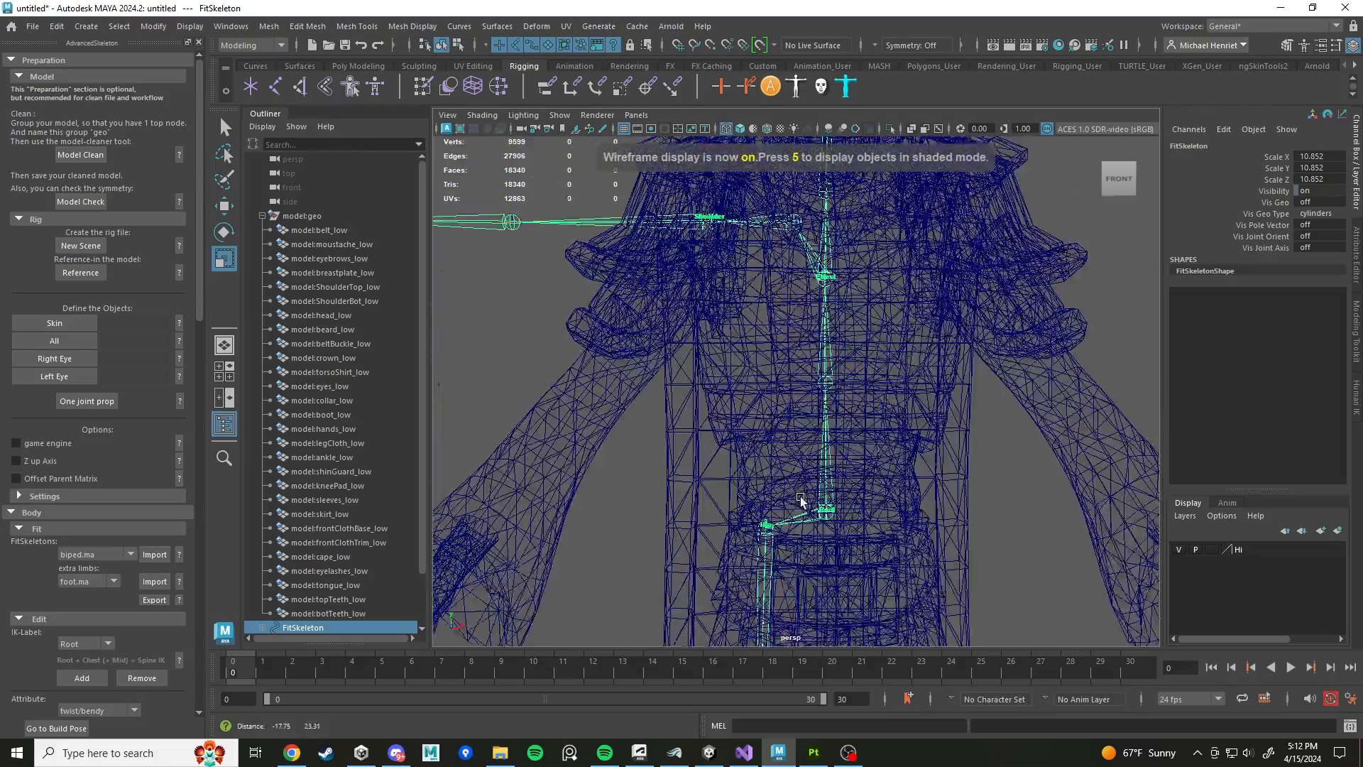
scroll(800, 499, down, 5)
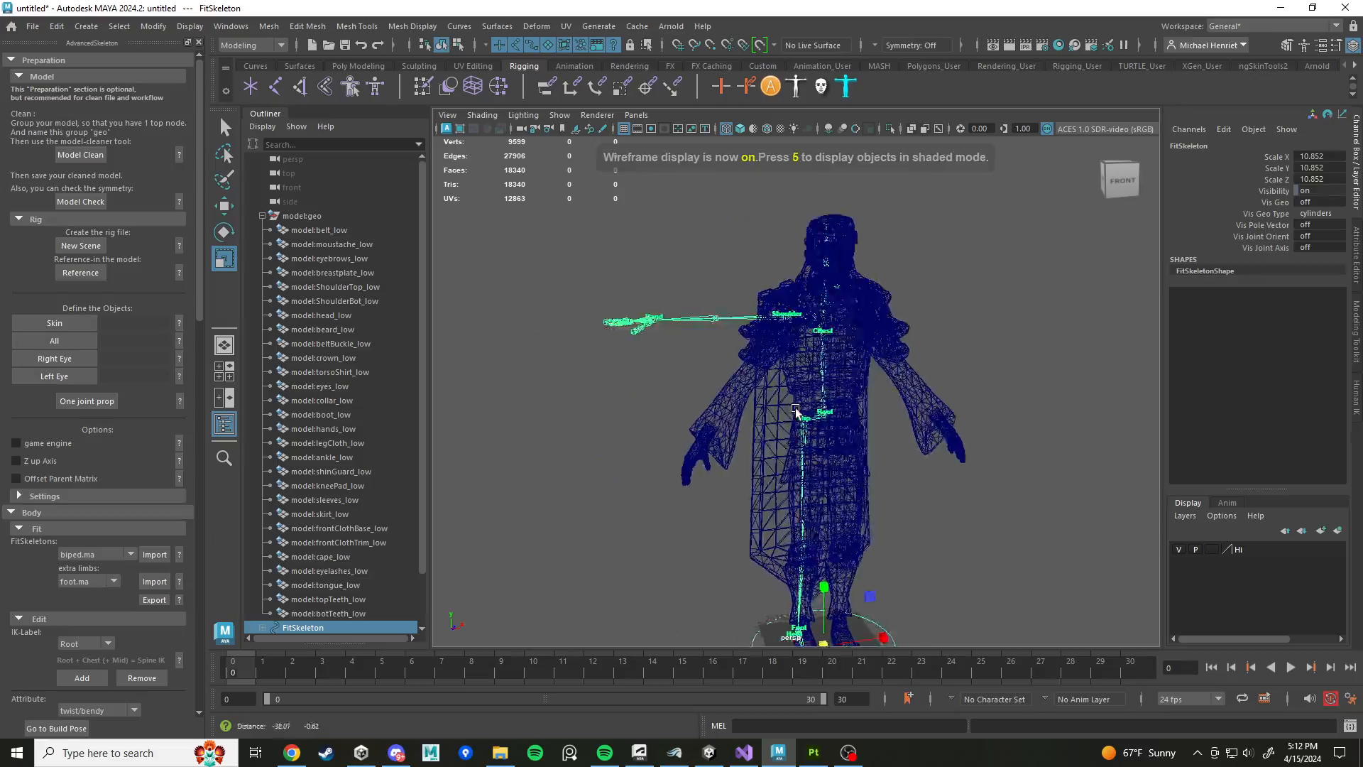
scroll(796, 412, up, 5)
click(841, 458)
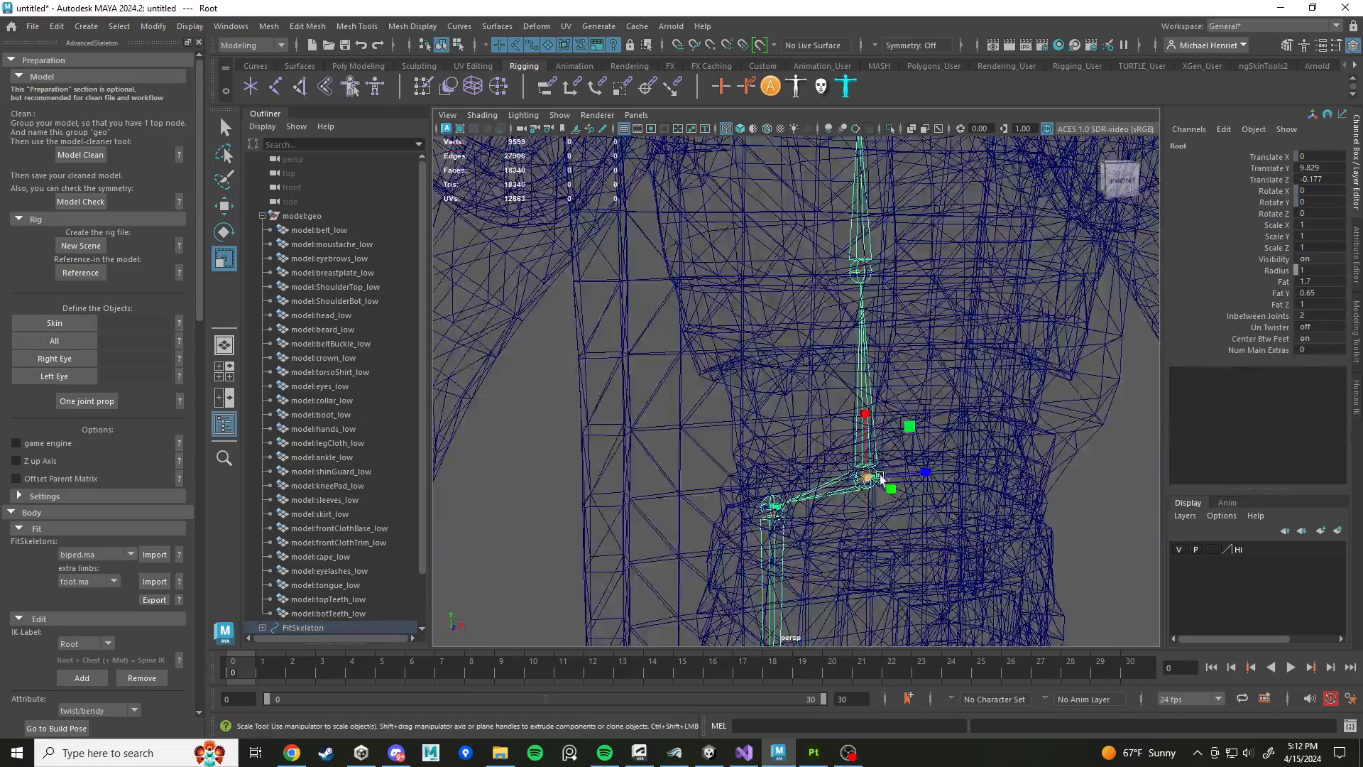
alt+drag(880, 479, 960, 456)
scroll(948, 449, down, 5)
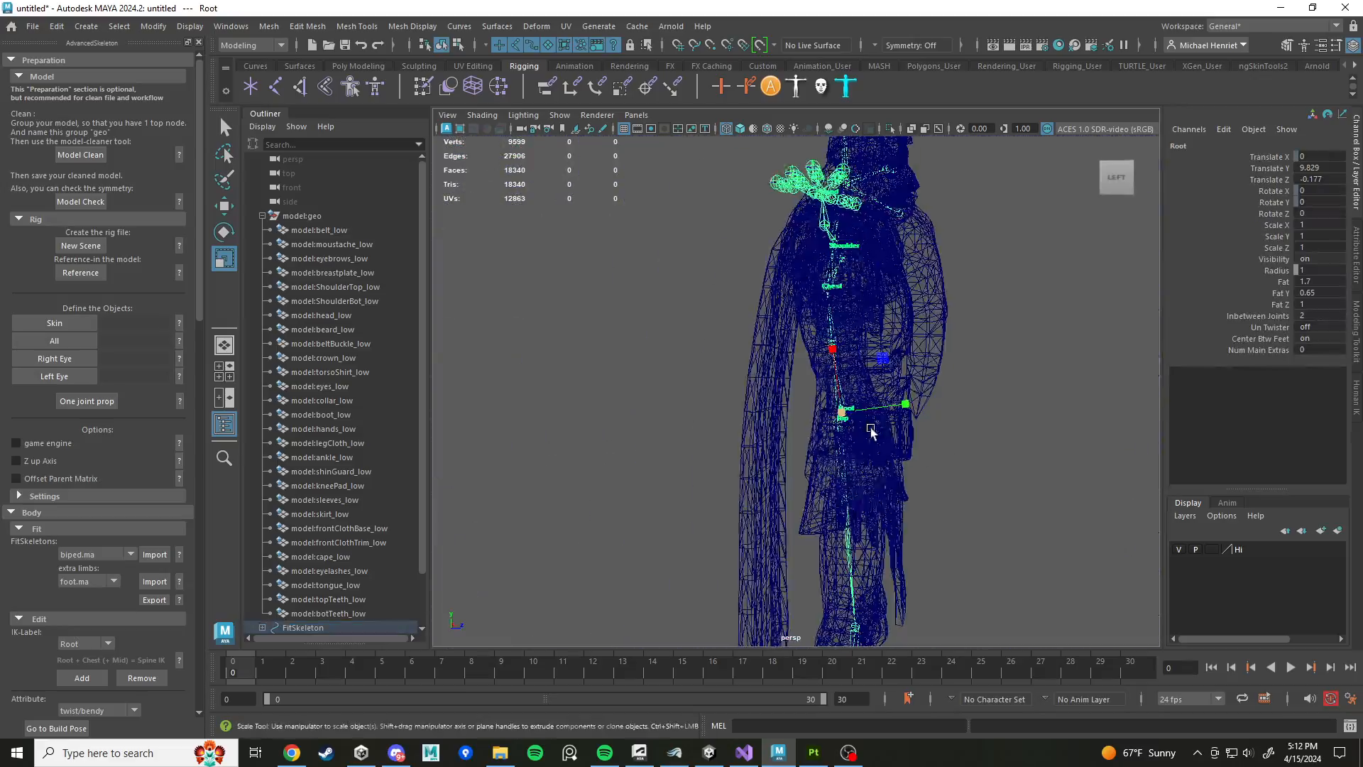
scroll(871, 431, up, 5)
key(w)
drag(696, 351, 740, 391)
Step: Return the viewport to shaded display and enable X-Ray Joints to show the skeleton through the king's meshes
scroll(732, 414, down, 5)
alt+middle_drag(827, 386, 887, 413)
scroll(886, 412, up, 4)
mouse_move(877, 412)
alt+mouse_down()
mouse_move(712, 414)
mouse_move(726, 377)
alt+mouse_up()
key(5)
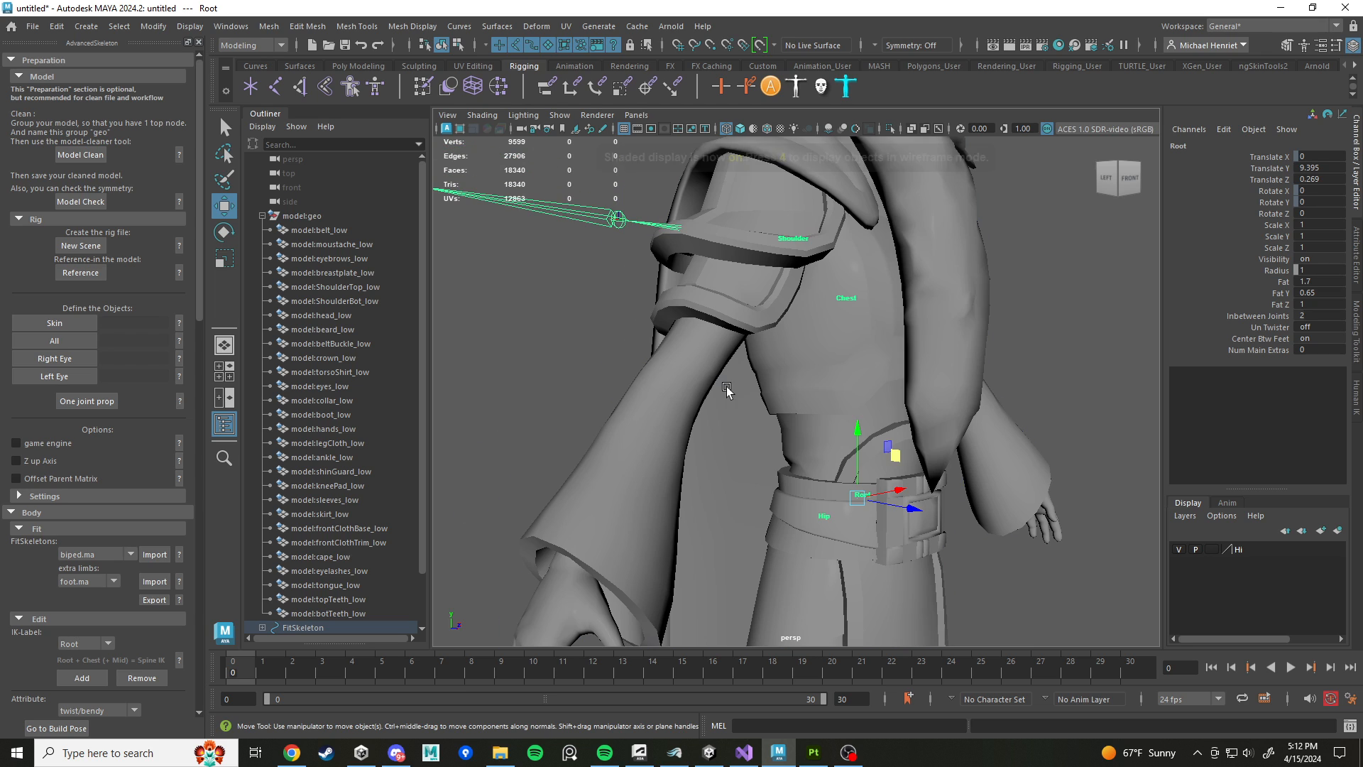
click(482, 115)
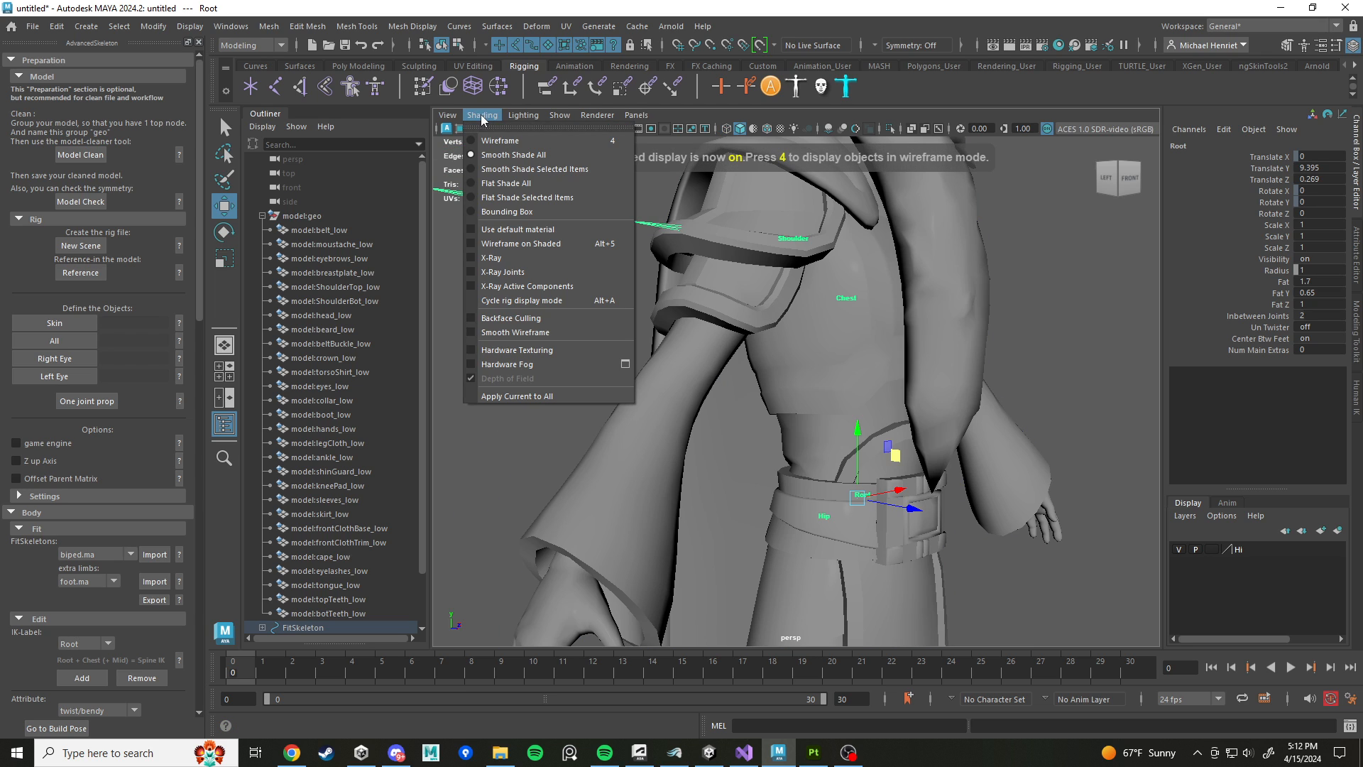
click(470, 271)
mouse_move(863, 440)
alt+mouse_down()
mouse_move(662, 430)
mouse_move(721, 229)
mouse_move(859, 386)
mouse_move(776, 425)
mouse_move(912, 406)
alt+mouse_up()
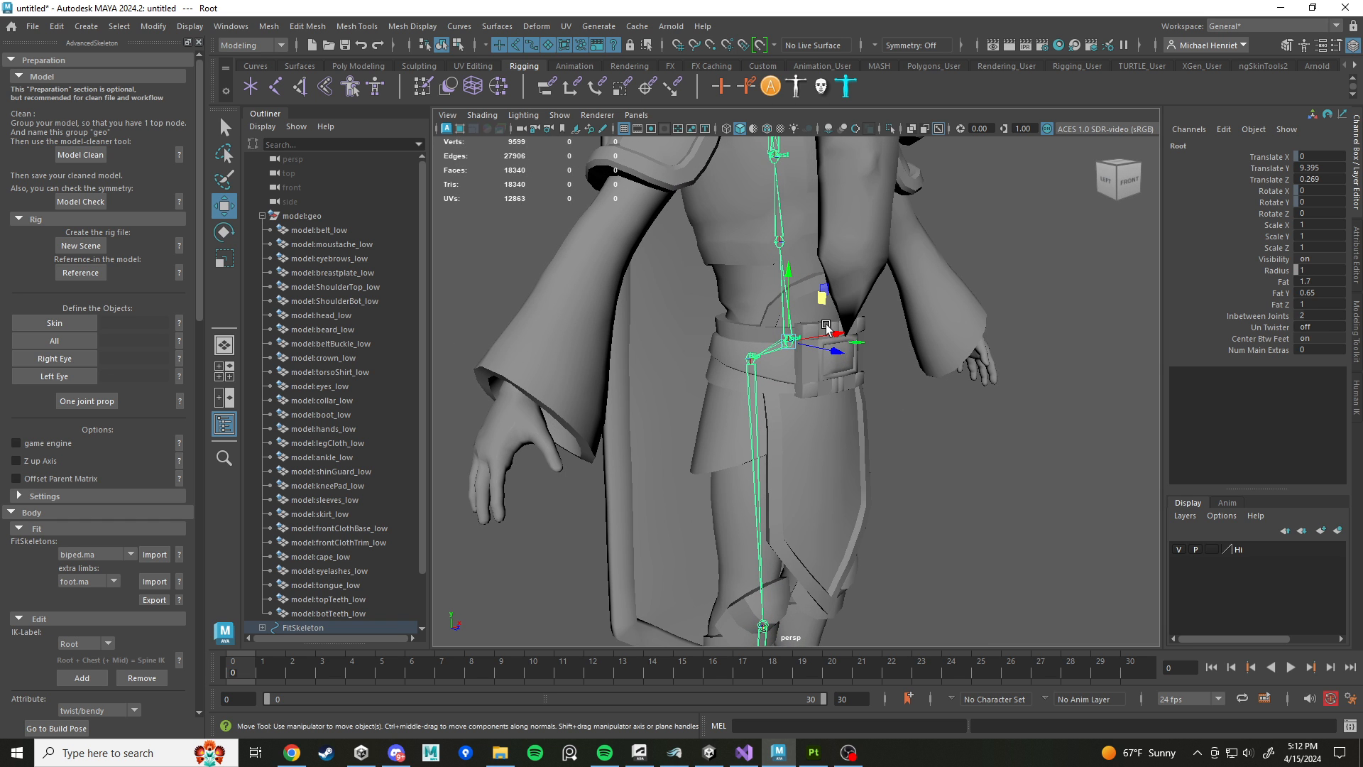
Step: Refine the Root joint's position at the belt to about Translate Y 9.36 and Z 0.38
alt+drag(816, 334, 756, 451)
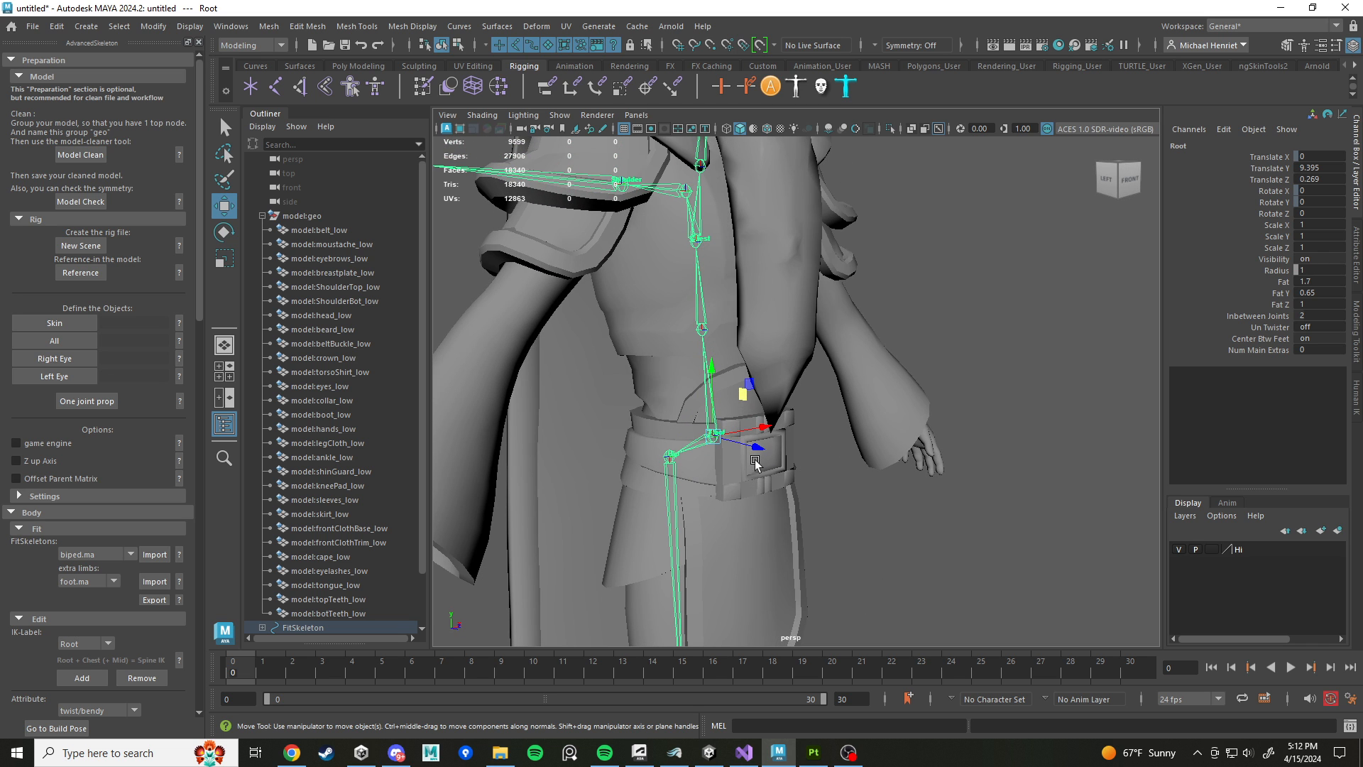
drag(751, 455, 835, 453)
alt+middle_drag(835, 453, 913, 411)
scroll(858, 433, up, 5)
drag(841, 363, 839, 373)
scroll(894, 426, down, 6)
alt+drag(896, 430, 791, 425)
Step: In wireframe display, lower the Root joint to about Translate Y 9.11 and set its depth to about Translate Z 0.36
key(4)
scroll(791, 433, up, 3)
alt+middle_drag(791, 448, 845, 313)
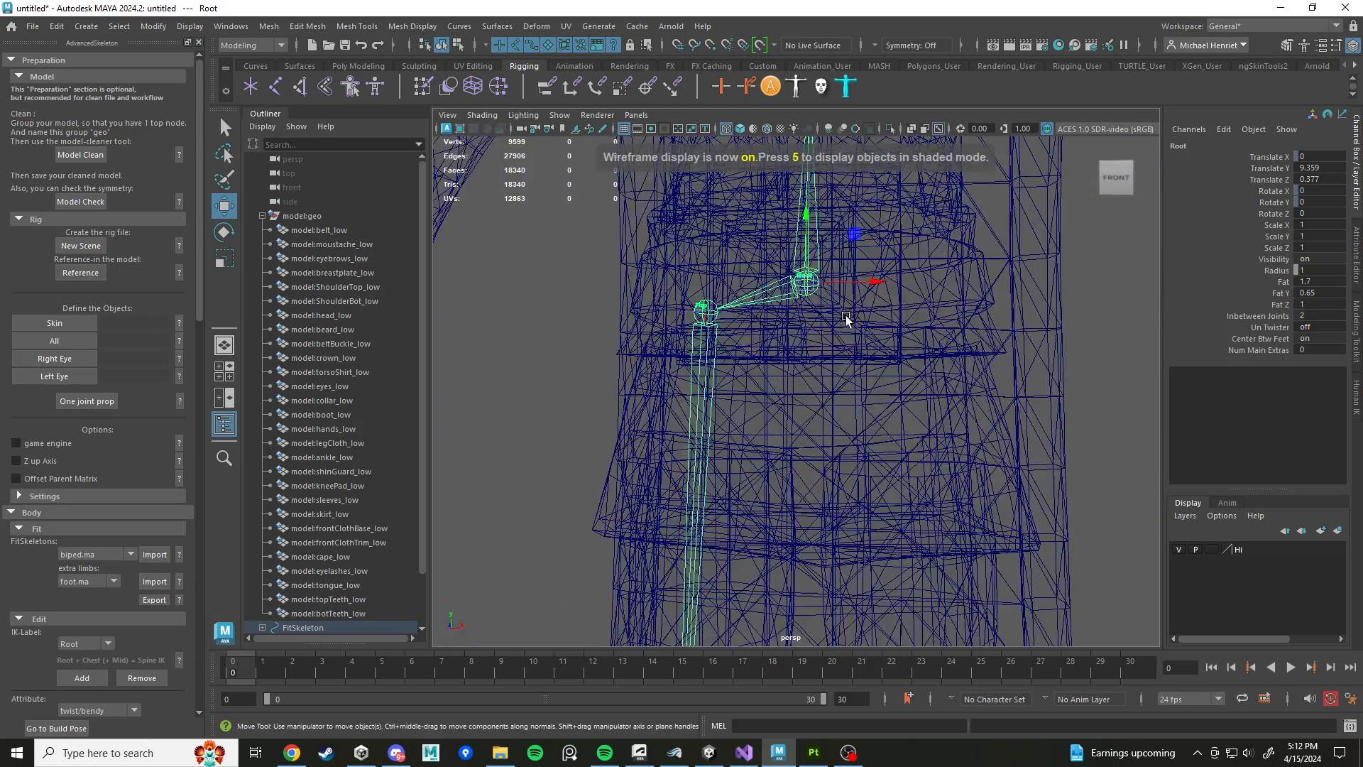
drag(809, 230, 810, 250)
alt+drag(809, 250, 875, 313)
alt+drag(875, 314, 905, 347)
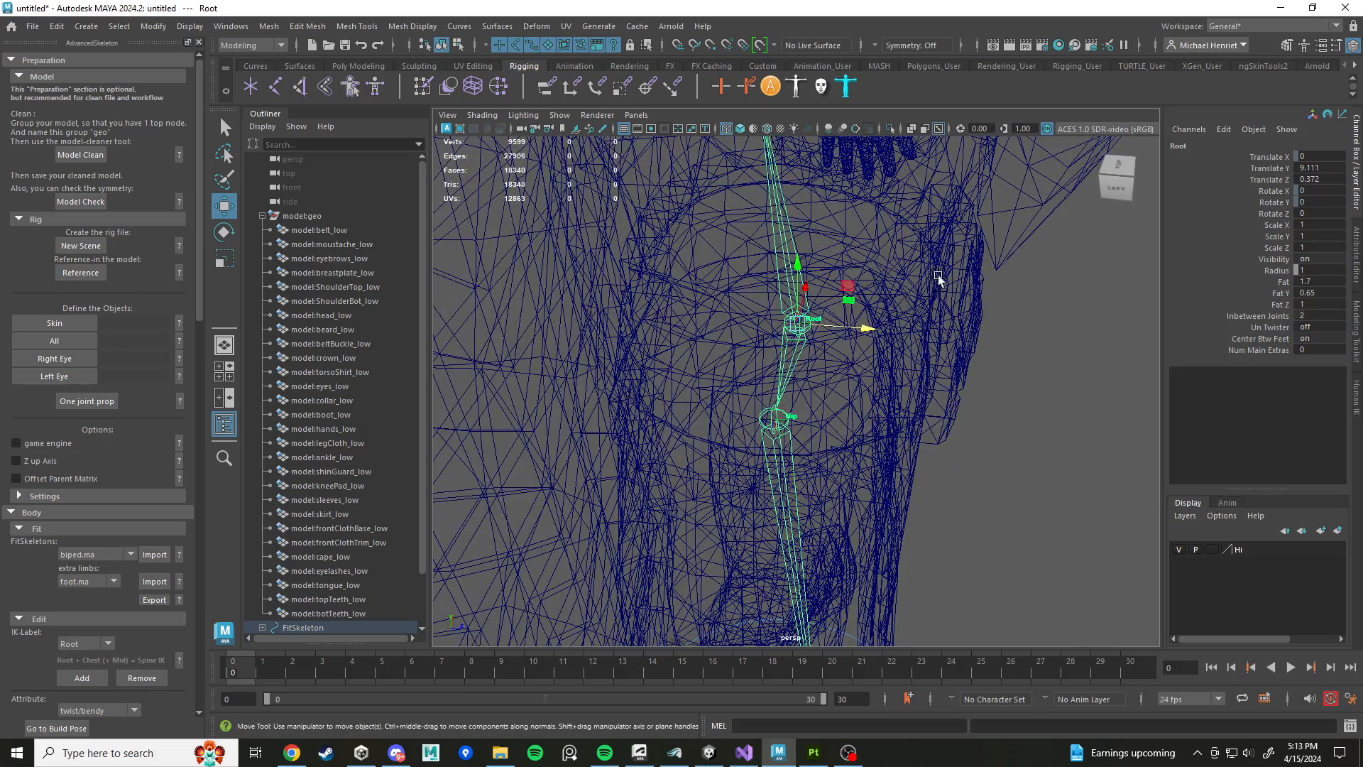
alt+drag(933, 319, 695, 287)
drag(866, 317, 864, 319)
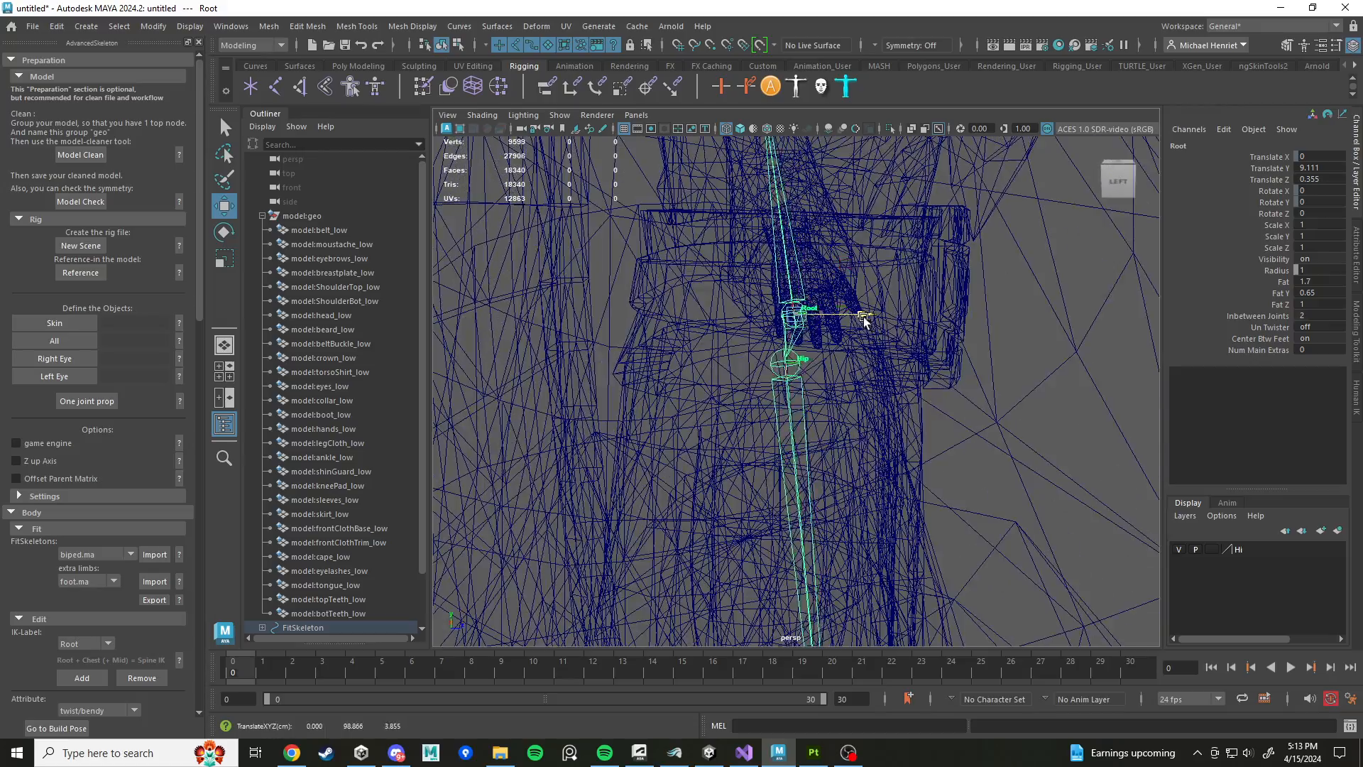
Step: Examine the hip and Spine1 joints in shaded display against the king's waist and torso from several angles
alt+drag(906, 387, 729, 415)
click(759, 378)
scroll(784, 427, up, 5)
mouse_move(756, 365)
alt+mouse_down()
mouse_move(788, 386)
mouse_move(788, 420)
mouse_move(853, 288)
mouse_move(800, 295)
mouse_move(807, 249)
mouse_move(803, 334)
mouse_move(780, 305)
mouse_move(801, 313)
mouse_move(867, 289)
mouse_move(966, 295)
mouse_move(906, 304)
alt+mouse_up()
key(5)
click(850, 286)
scroll(863, 362, down, 6)
scroll(859, 373, up, 3)
alt+drag(859, 373, 747, 437)
alt+middle_drag(746, 436, 780, 357)
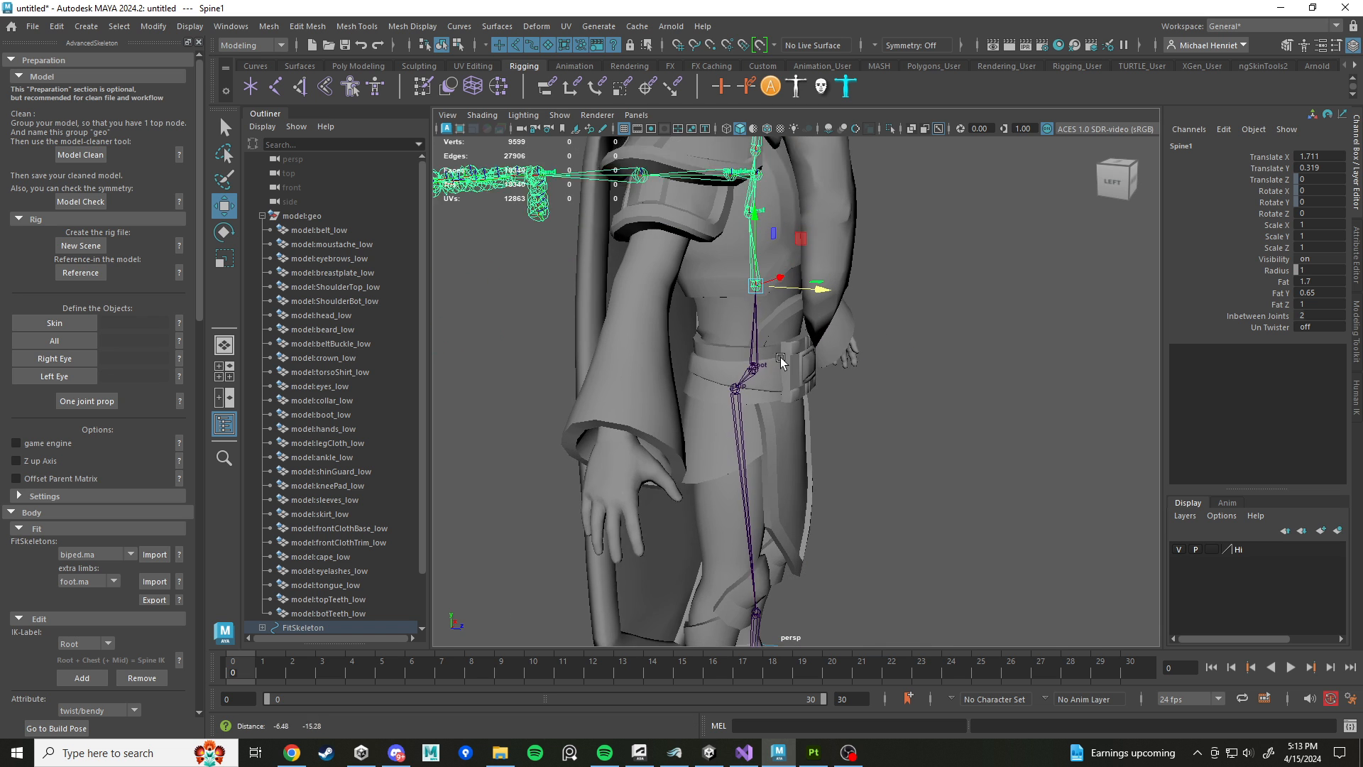
alt+drag(780, 358, 655, 340)
Step: Select the Hip joint and move it inward in wireframe front view to about Translate Z -0.77
click(764, 332)
scroll(796, 396, up, 3)
alt+drag(796, 395, 676, 309)
alt+middle_drag(785, 363, 790, 390)
scroll(789, 392, up, 3)
scroll(795, 385, up, 3)
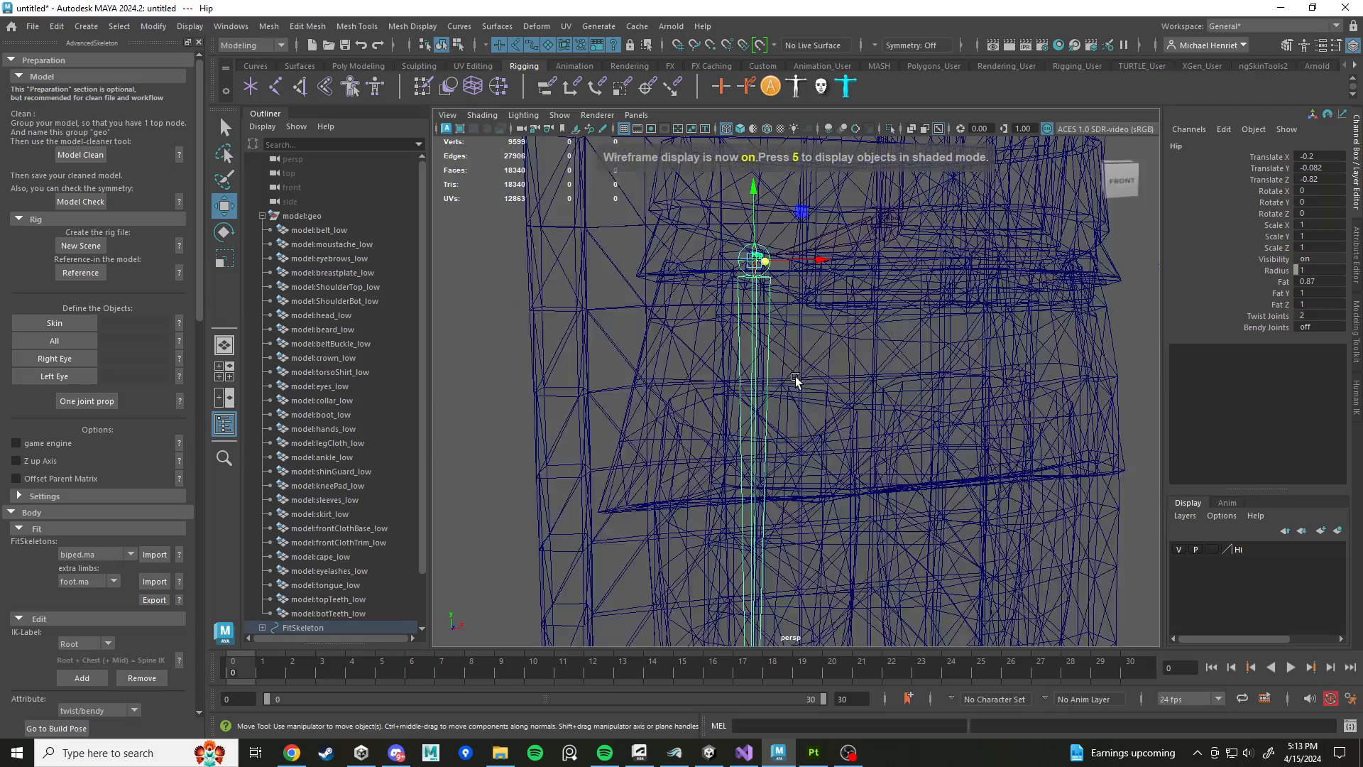
scroll(798, 381, down, 4)
mouse_move(797, 380)
alt+mouse_down()
mouse_move(661, 336)
mouse_move(820, 395)
mouse_move(797, 280)
mouse_move(782, 365)
mouse_move(807, 357)
alt+mouse_up()
scroll(797, 390, down, 3)
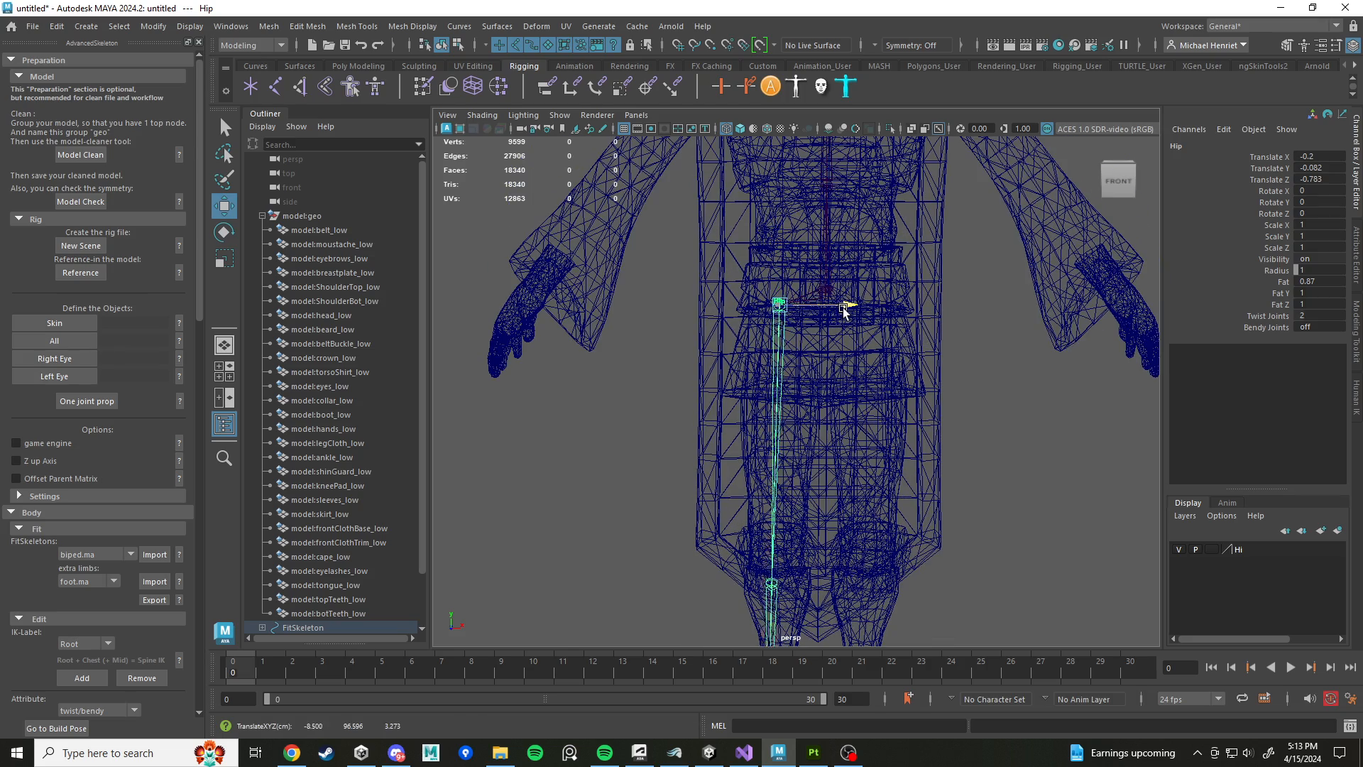
Step: Check the Root joint's placement at the pelvis and move the Hip joint further inward to about Translate Z -0.71
click(827, 291)
alt+middle_drag(866, 326, 834, 380)
scroll(834, 379, up, 3)
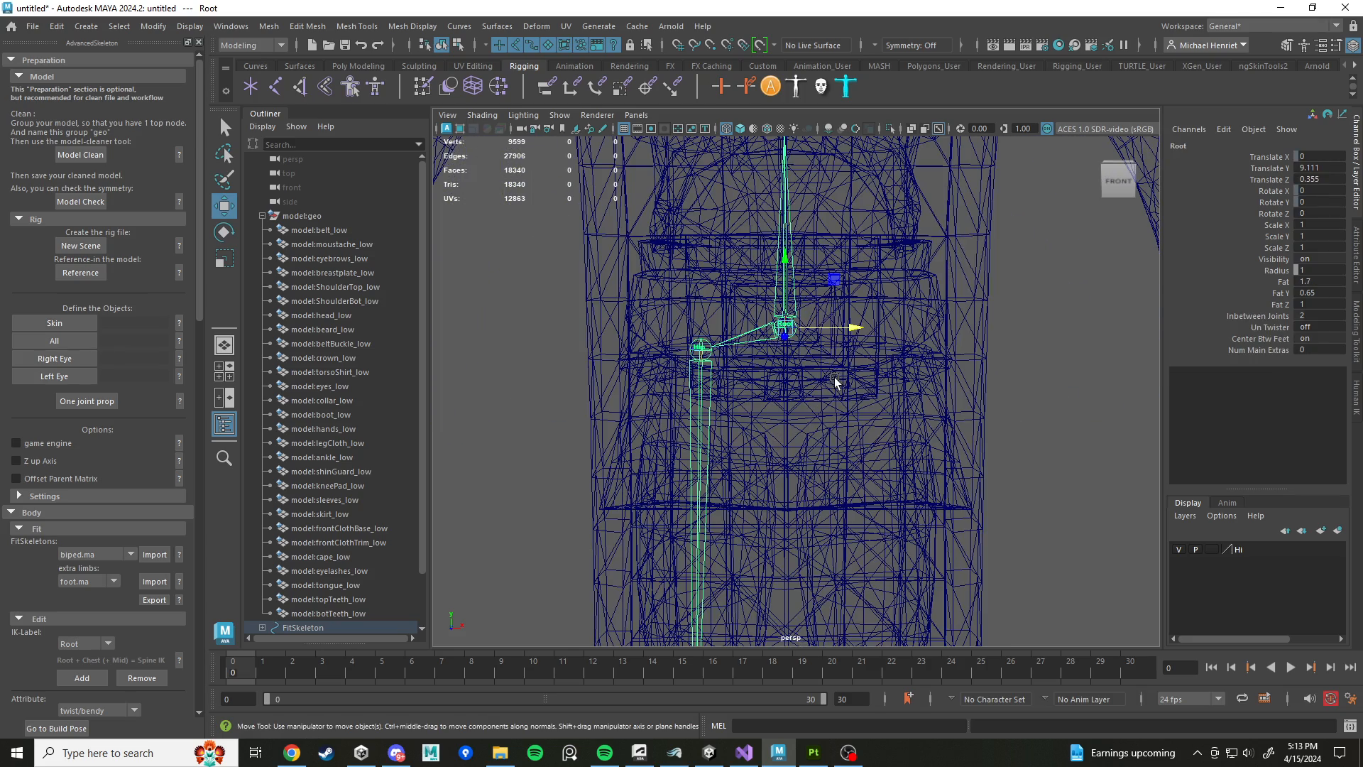
scroll(764, 414, down, 2)
alt+middle_drag(774, 416, 839, 313)
click(778, 260)
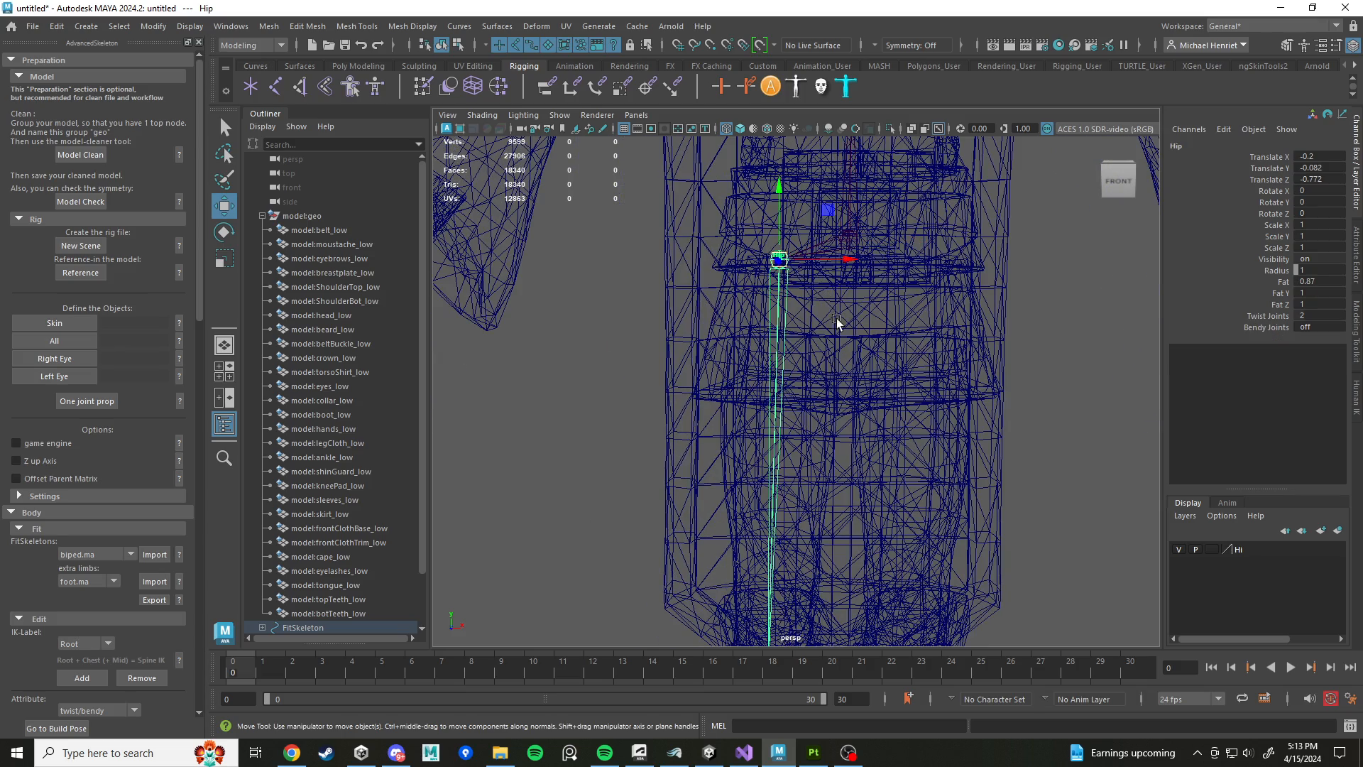
mouse_move(847, 259)
mouse_down()
mouse_move(866, 227)
mouse_move(845, 249)
mouse_move(852, 267)
mouse_move(814, 261)
mouse_move(888, 262)
mouse_move(855, 267)
mouse_up()
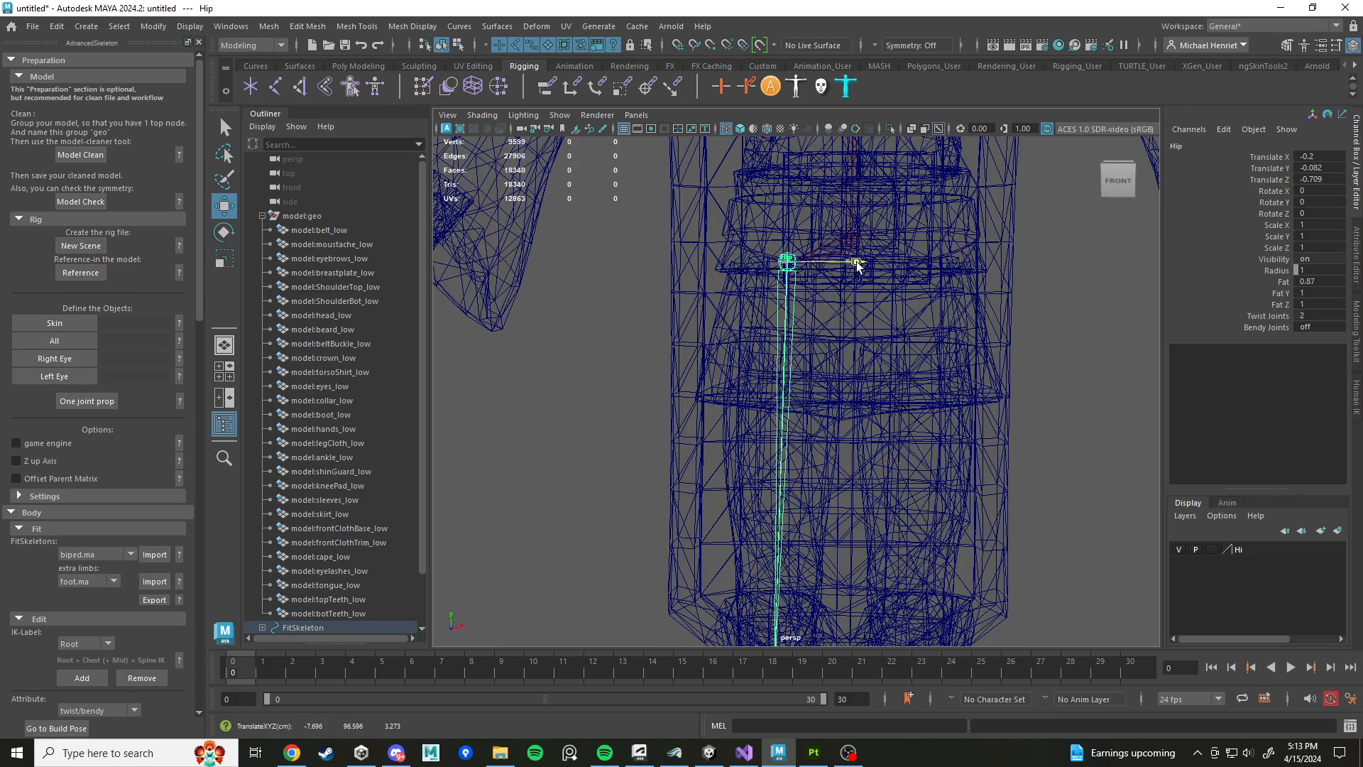
Step: Move the Knee joint up and back inside the king's knee in side view, to about Translate X 4.32 and Y -0.69
alt+middle_drag(818, 458, 816, 305)
click(764, 481)
alt+drag(789, 499, 814, 530)
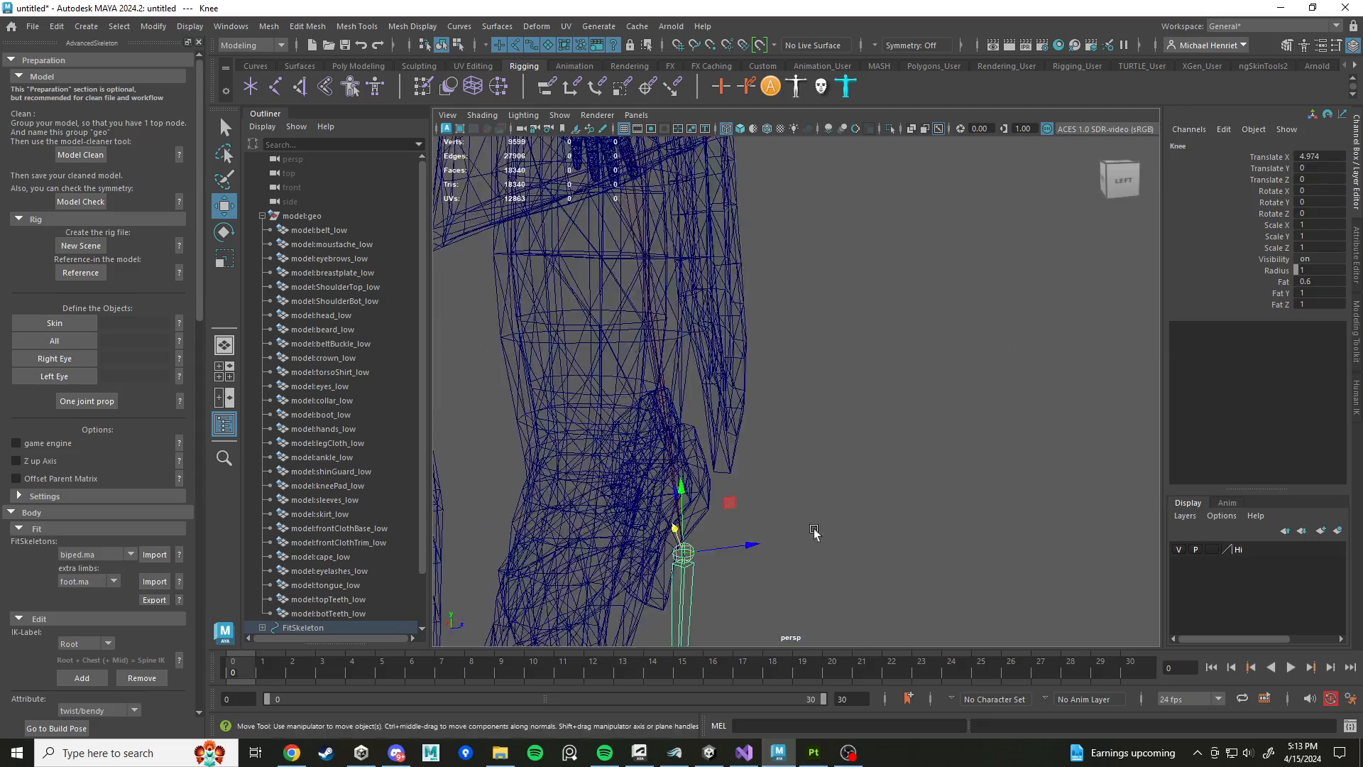
alt+middle_drag(774, 537, 842, 436)
drag(851, 370, 768, 313)
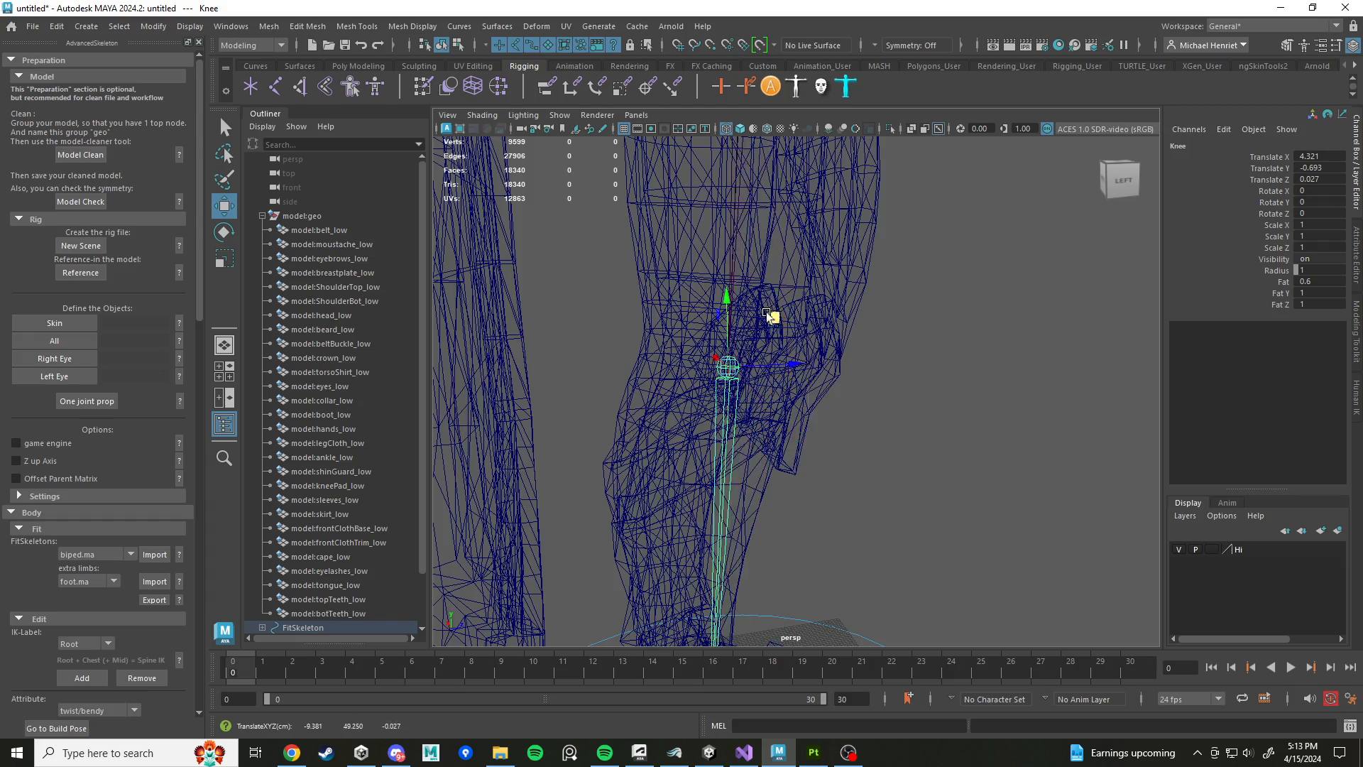
Step: Move the Knee joint slightly forward inside the king's knee to about Translate Y -0.61
scroll(774, 321, down, 5)
alt+drag(793, 370, 773, 391)
alt+middle_drag(771, 396, 802, 374)
scroll(802, 374, up, 5)
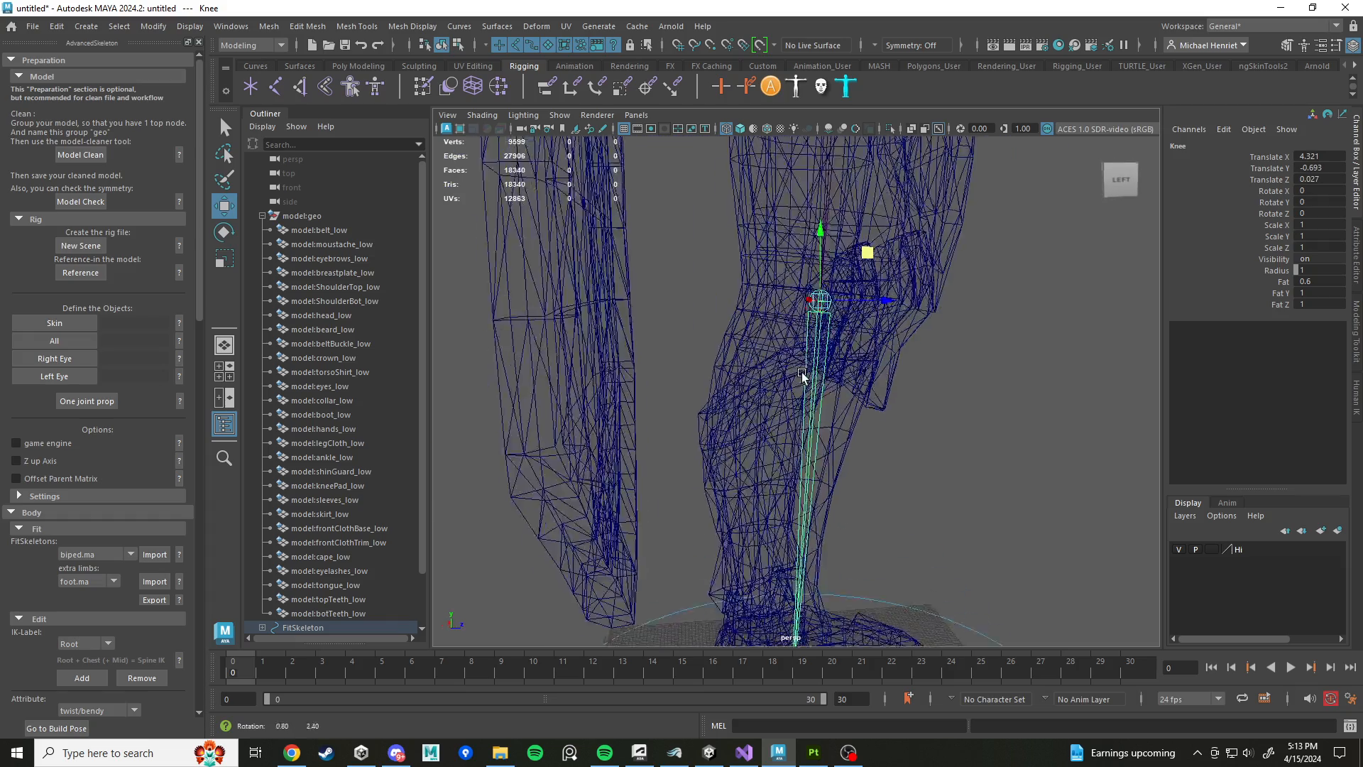
alt+drag(802, 376, 774, 396)
drag(870, 335, 880, 335)
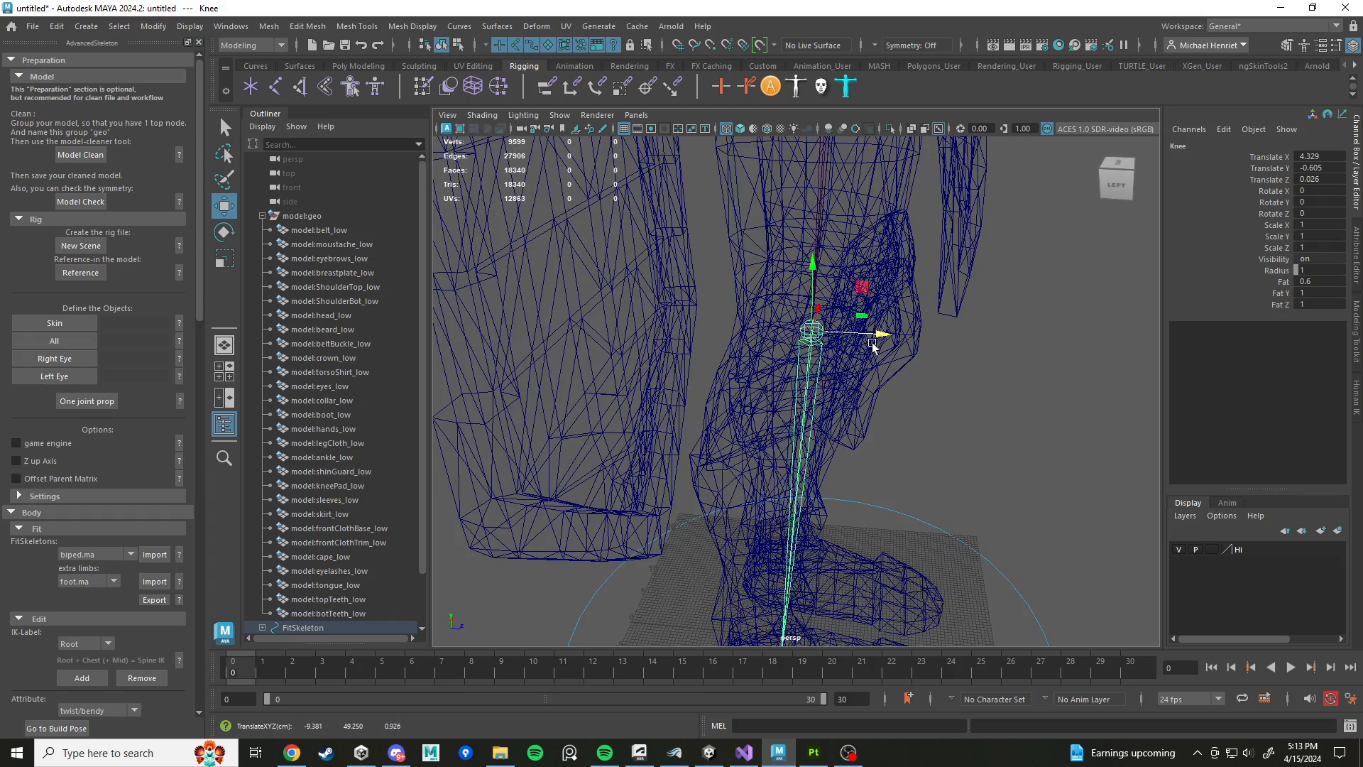
Step: Select the Ankle joint and check its placement inside the boot from the side and front
alt+middle_drag(832, 483, 826, 382)
alt+drag(825, 381, 873, 246)
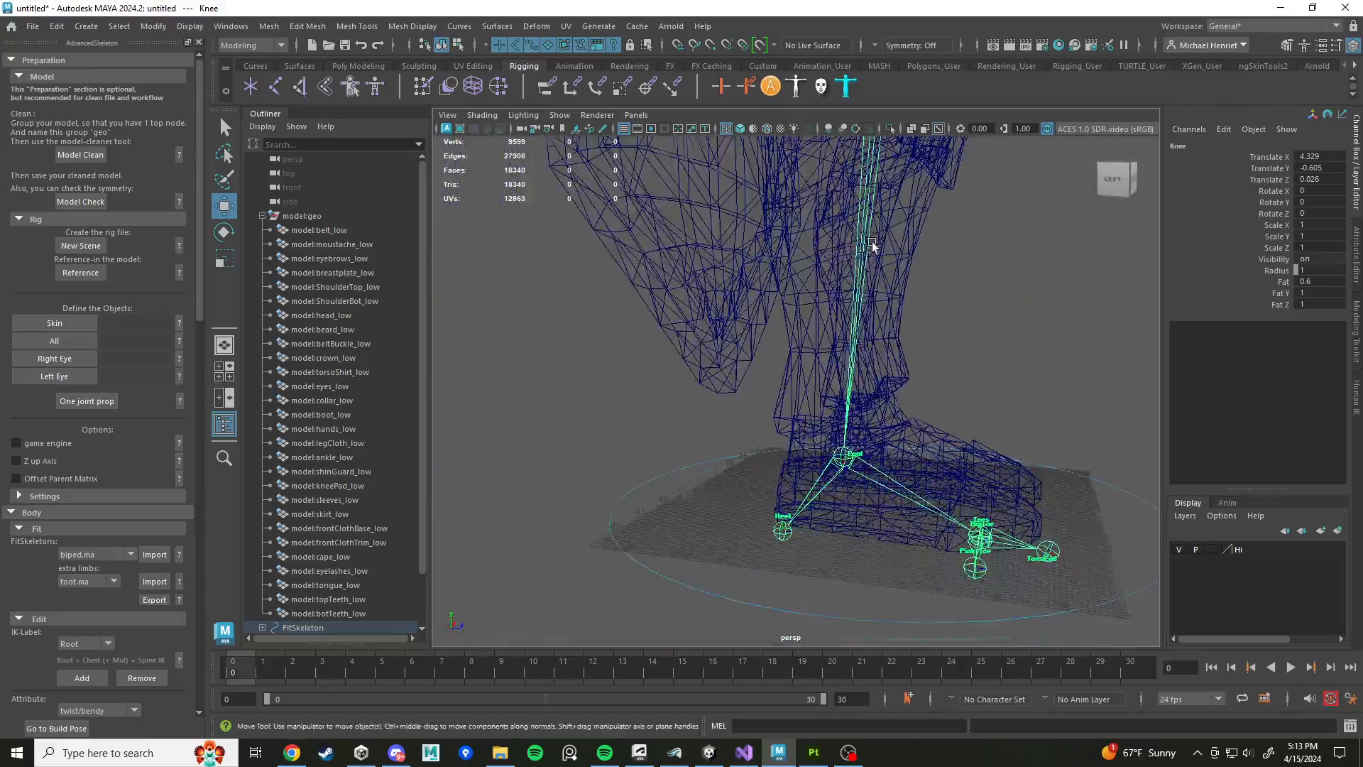
click(850, 458)
alt+drag(852, 456, 915, 423)
alt+right_drag(916, 423, 976, 465)
alt+middle_drag(976, 465, 833, 353)
drag(788, 346, 583, 385)
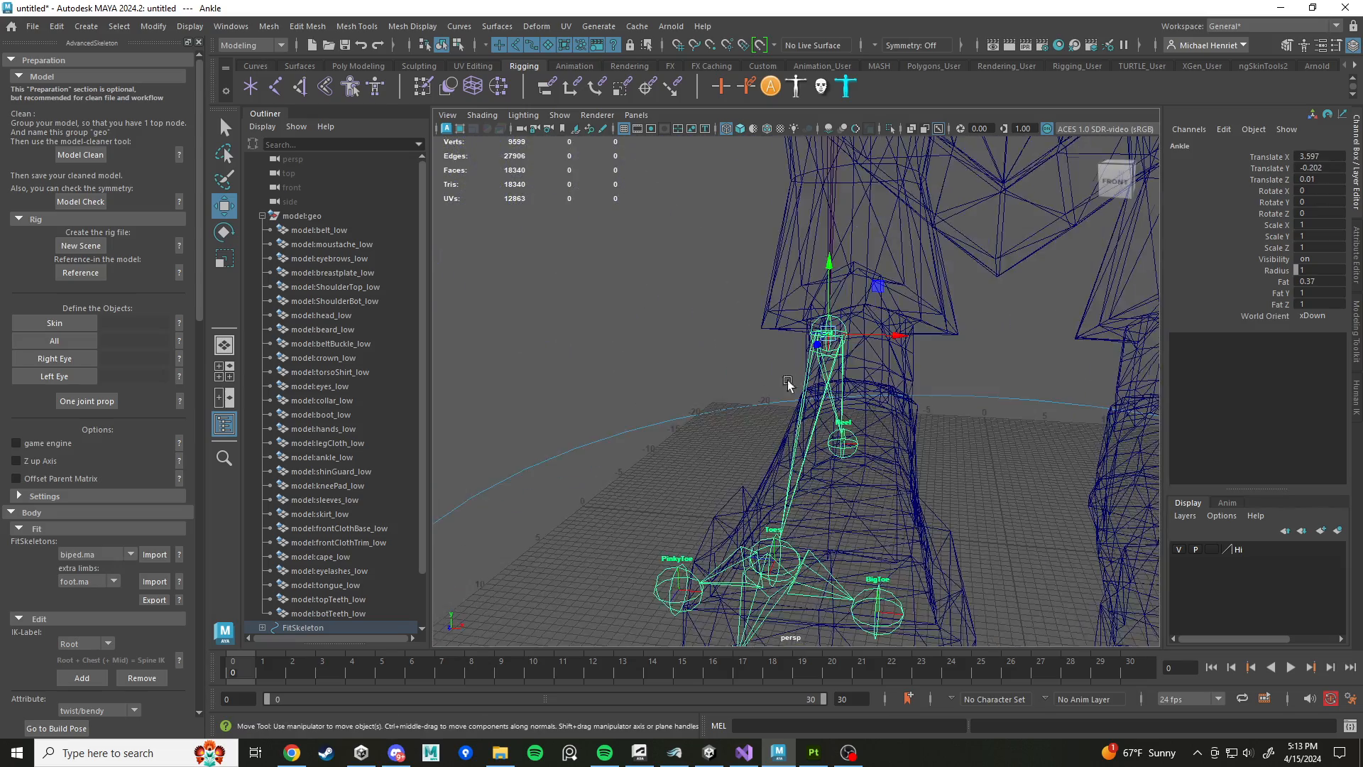
Step: Select the Hip joint and move it further inward in front view to about Translate Z -0.67
scroll(788, 384, down, 10)
alt+middle_drag(802, 312, 793, 458)
scroll(791, 457, up, 5)
alt+drag(785, 458, 808, 422)
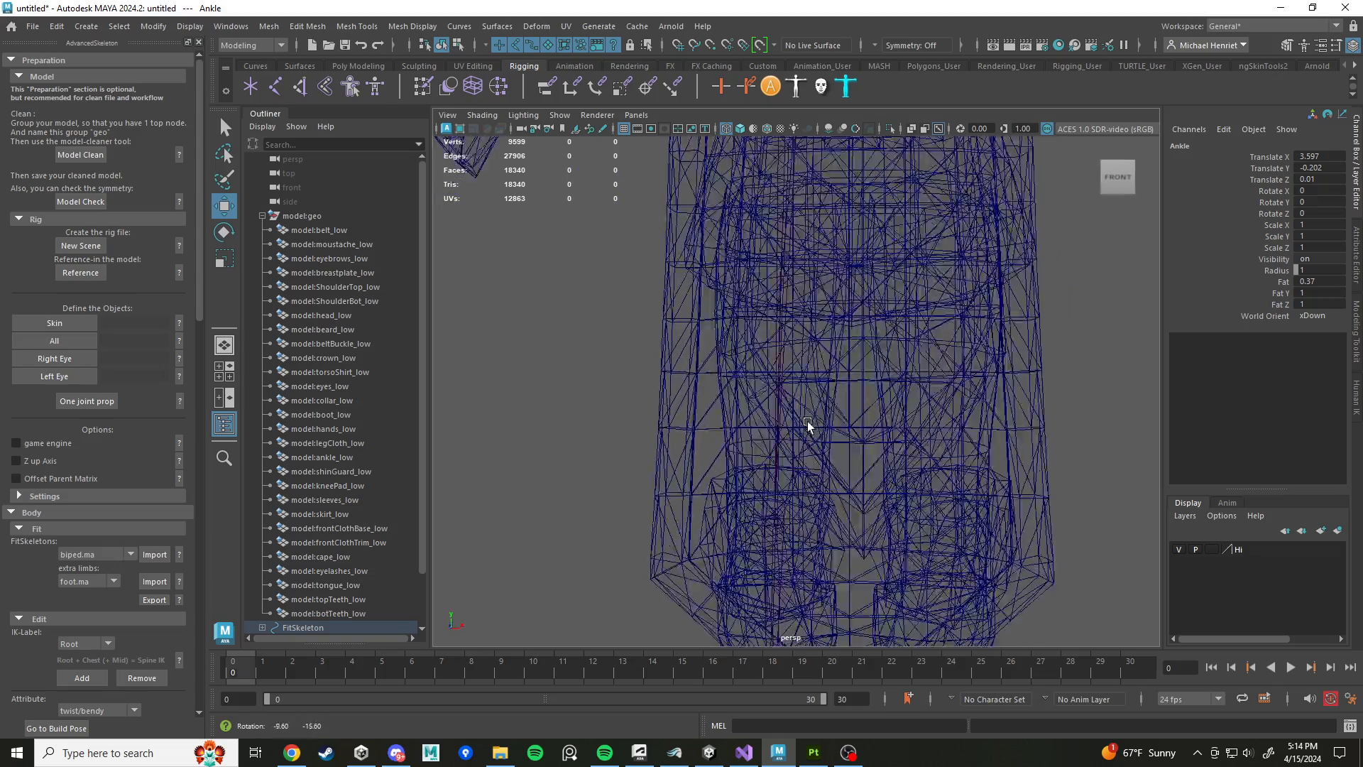
scroll(795, 355, down, 6)
click(792, 297)
scroll(804, 389, down, 1)
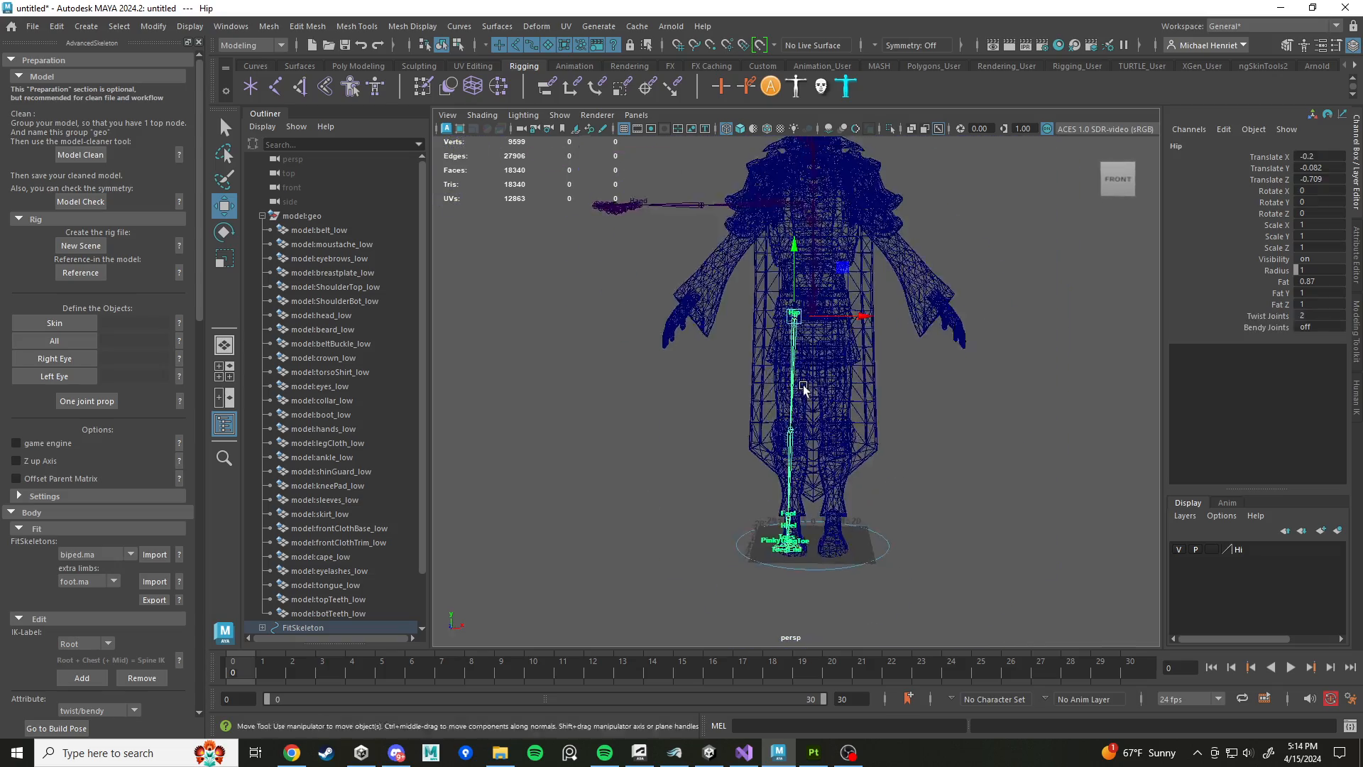
scroll(809, 340, up, 6)
drag(852, 225, 849, 229)
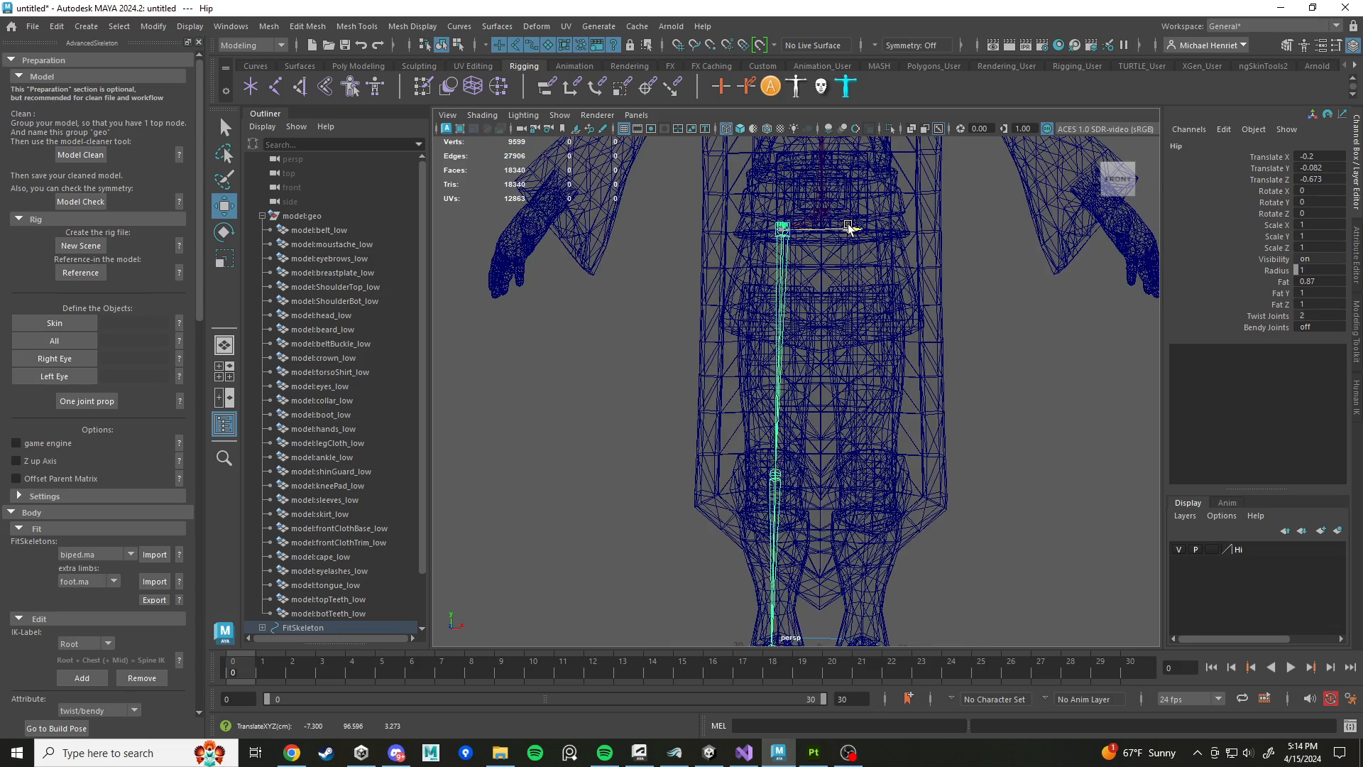
Step: Select the Ankle joint and move it inward to the centre of the boot, to about Translate Z -0.11
scroll(849, 284, down, 5)
alt+middle_drag(849, 369, 845, 191)
scroll(827, 283, up, 5)
scroll(791, 337, up, 5)
click(739, 332)
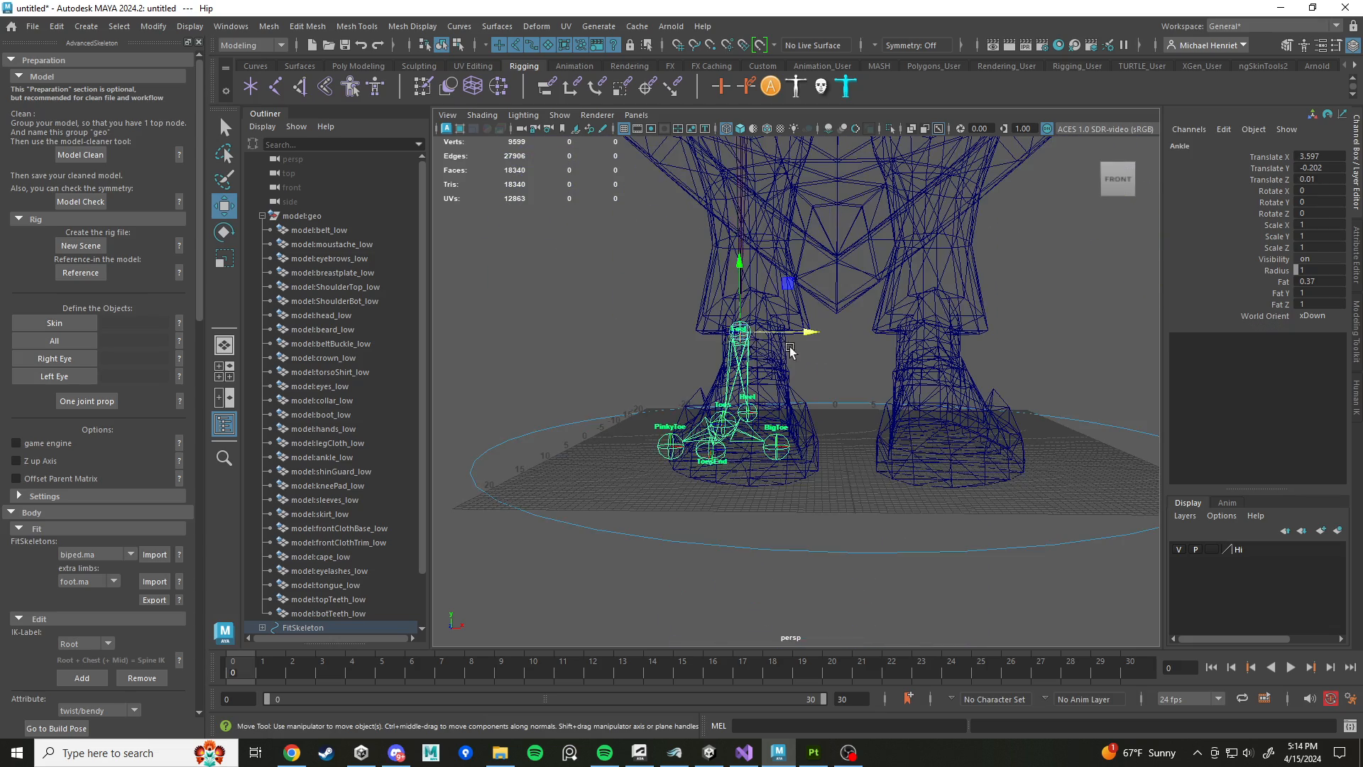
scroll(790, 350, up, 3)
drag(840, 335, 1032, 359)
alt+middle_drag(1032, 359, 937, 370)
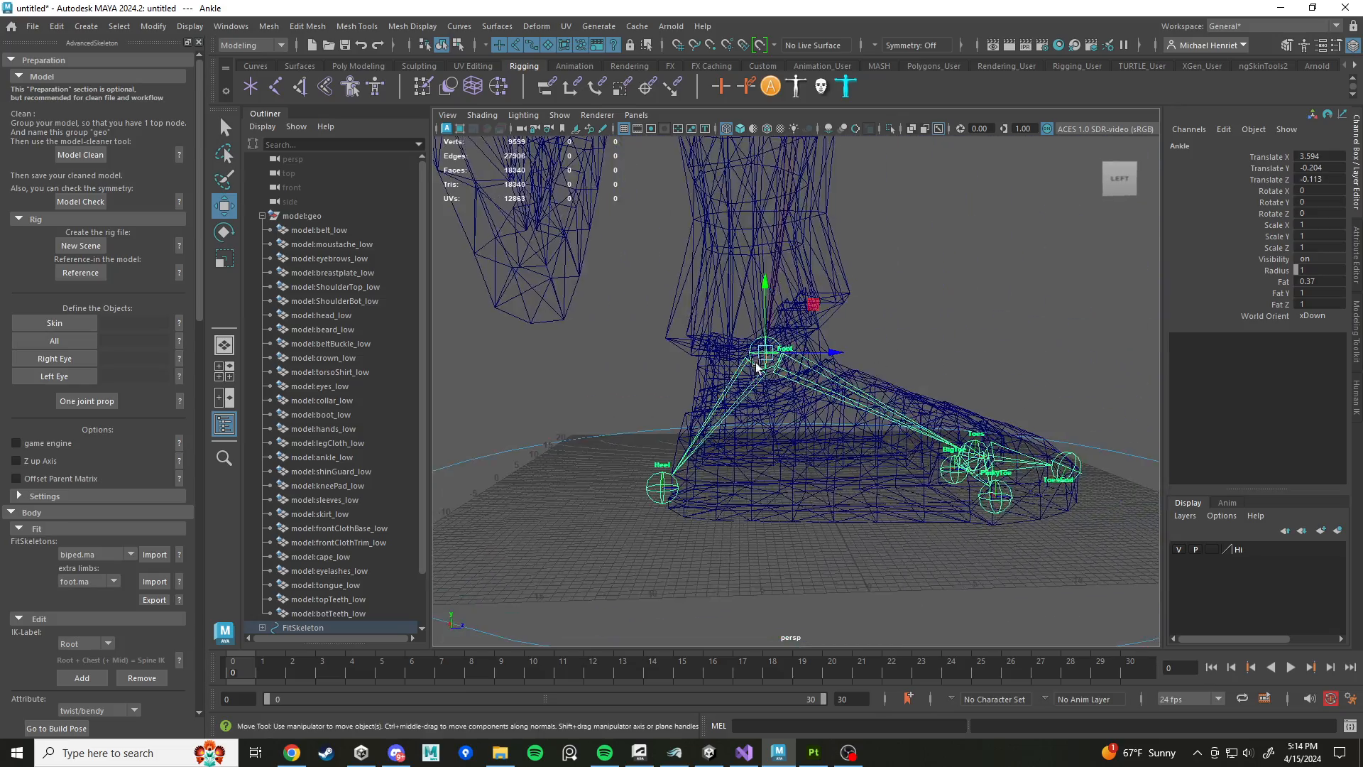
Step: Examine the Heel, PinkyToe, BigToe and ToesEnd joints against the boot's sole by selecting them from several angles
alt+middle_drag(761, 448, 799, 390)
scroll(800, 390, up, 5)
drag(605, 486, 633, 521)
alt+middle_drag(632, 502, 606, 477)
scroll(767, 472, down, 5)
alt+middle_drag(773, 474, 697, 454)
alt+drag(696, 454, 647, 505)
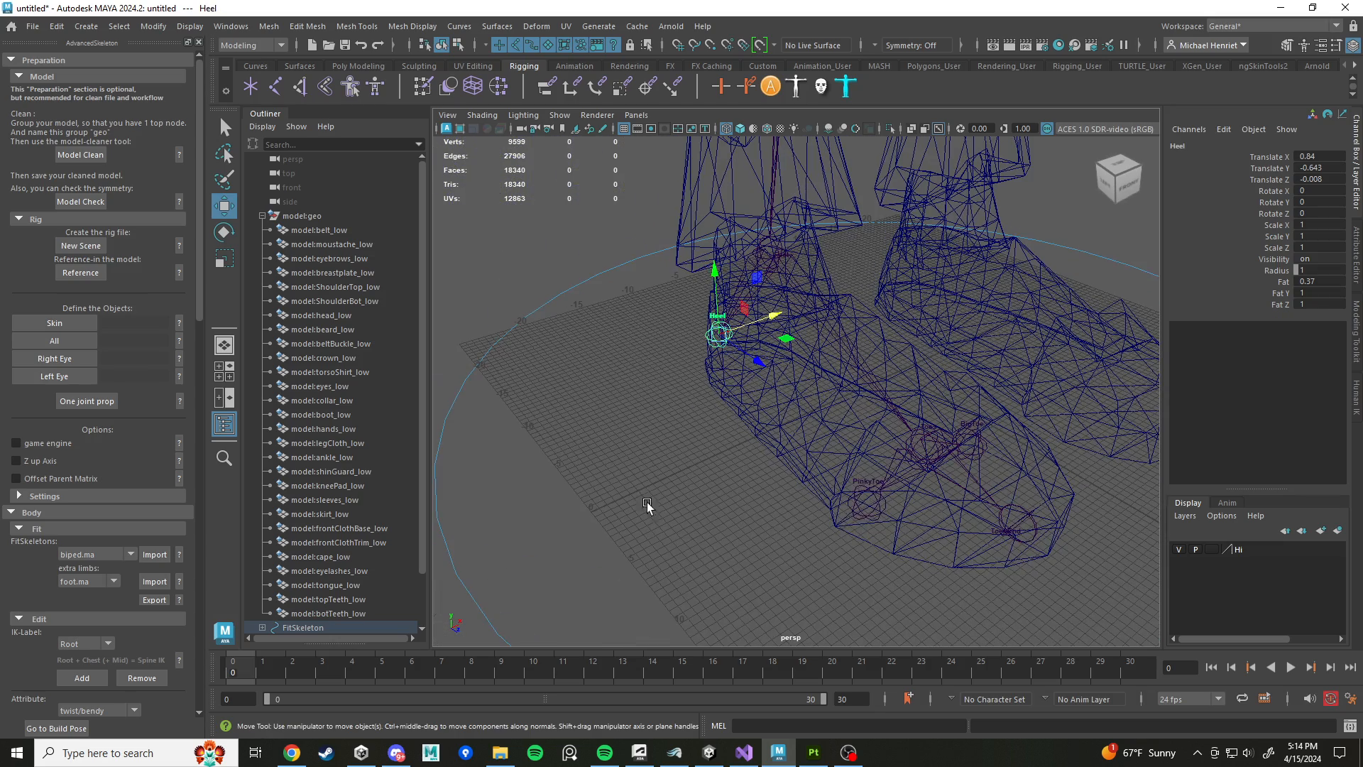
click(862, 515)
click(1036, 526)
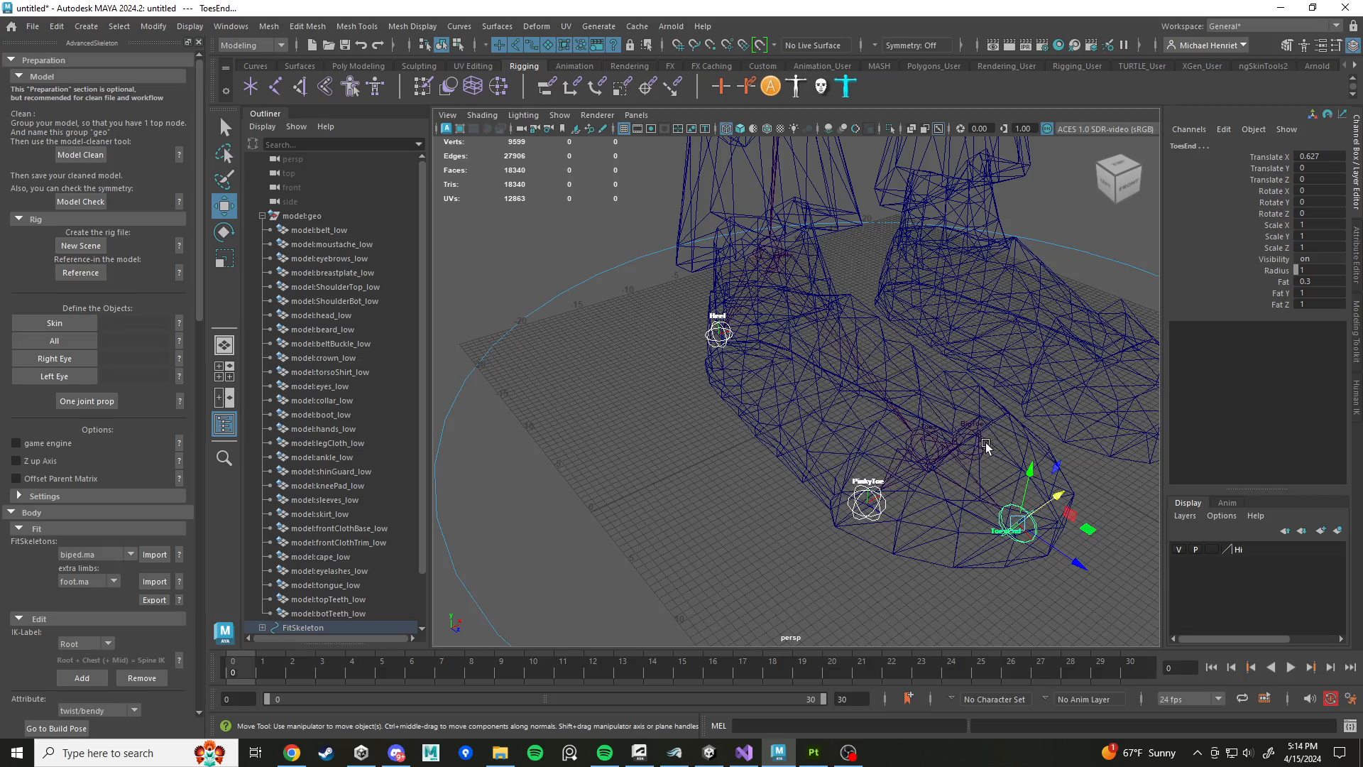
alt+drag(985, 442, 779, 389)
scroll(782, 405, up, 5)
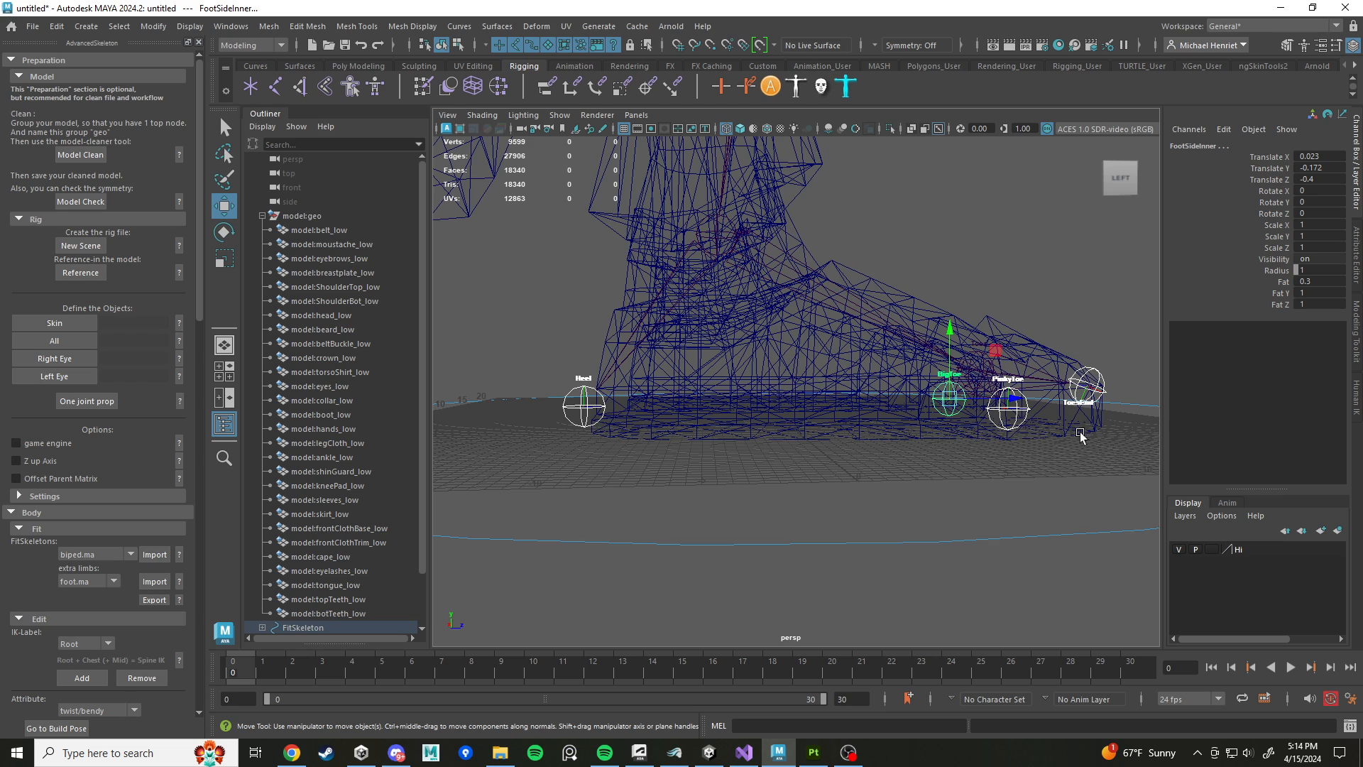
Step: Move the Heel joint down onto the rear bottom edge of the boot's sole
click(573, 404)
scroll(753, 424, up, 5)
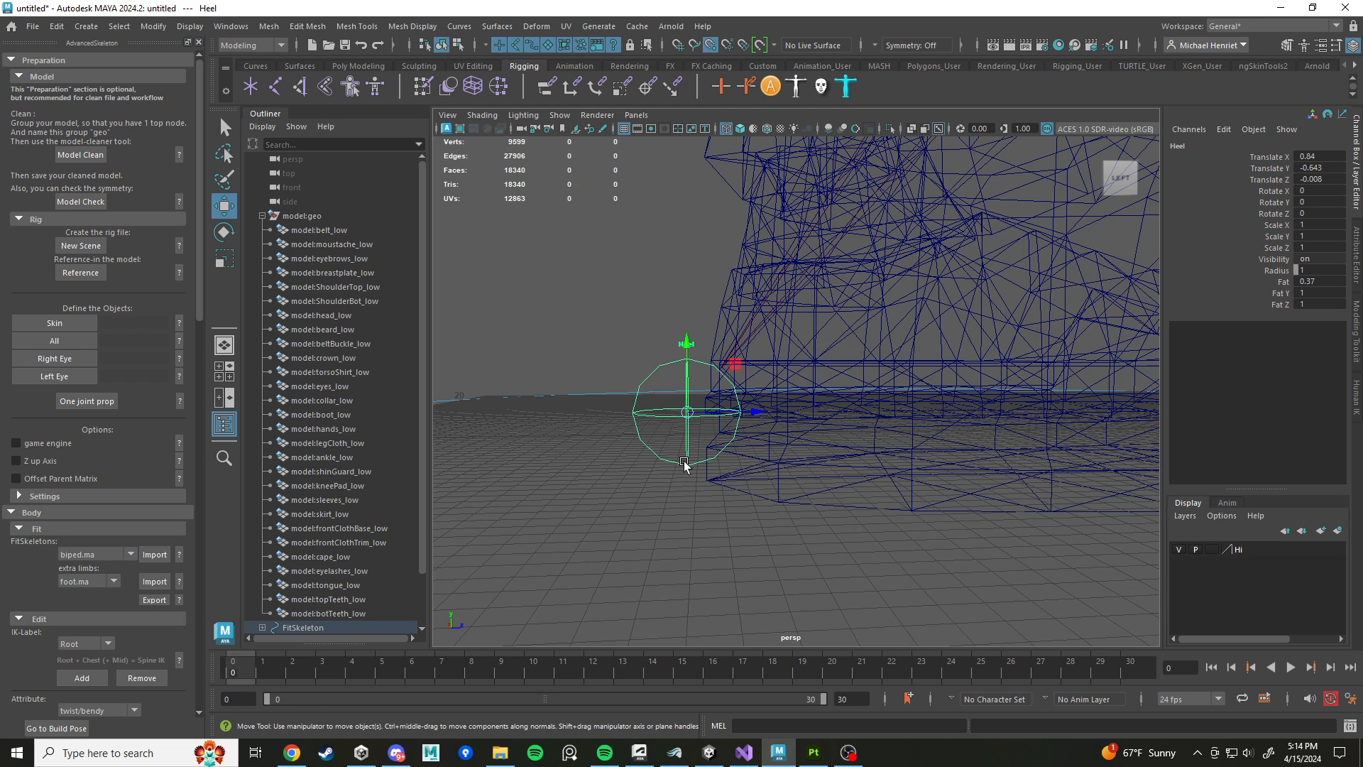
drag(686, 416, 703, 482)
scroll(866, 450, down, 5)
Step: Move the ToesEnd joint down onto the bottom edge at the front tip of the boot
alt+drag(932, 440, 898, 419)
click(942, 431)
alt+middle_drag(943, 431, 877, 415)
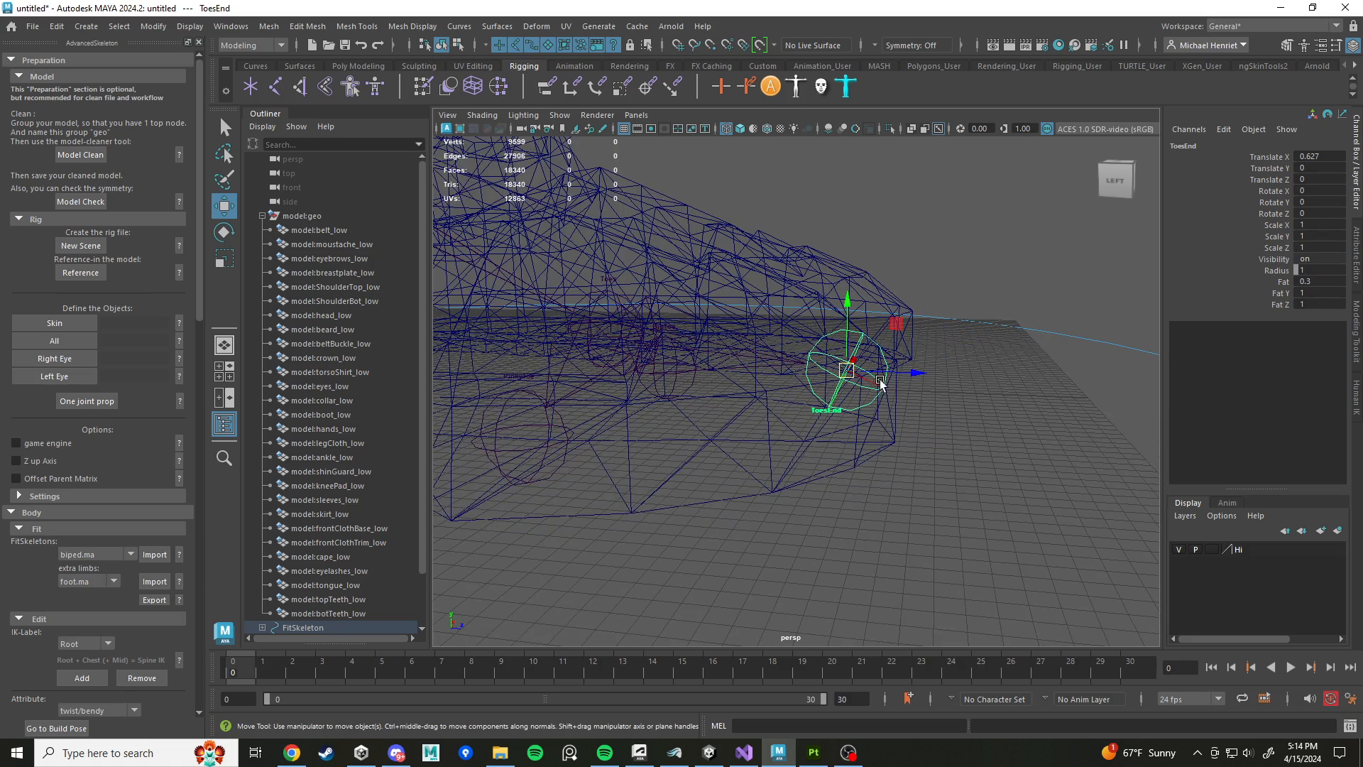
drag(848, 375, 811, 458)
Step: Move the BigToe joint to the inner edge of the boot's sole, about Translate X 0.28, Y -0.27 and Z -0.59
click(799, 394)
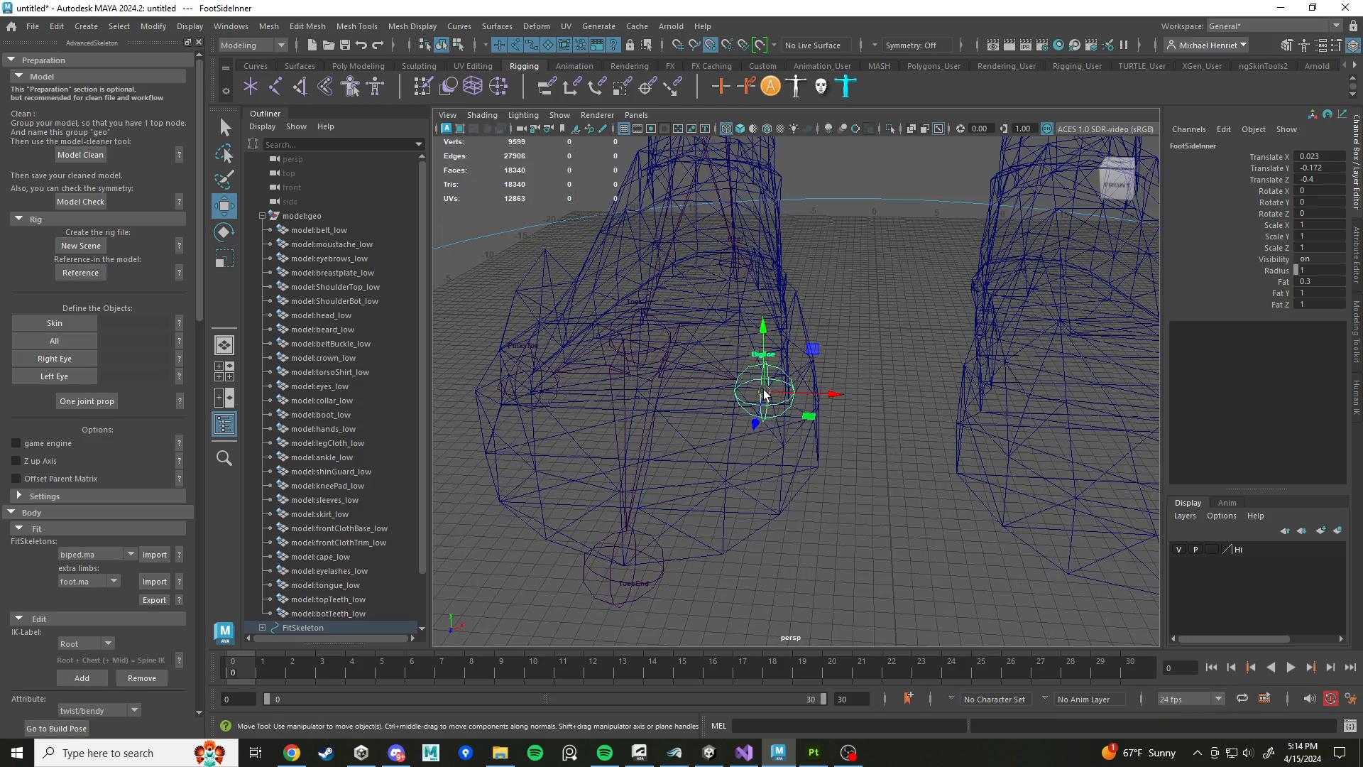
drag(765, 394, 609, 513)
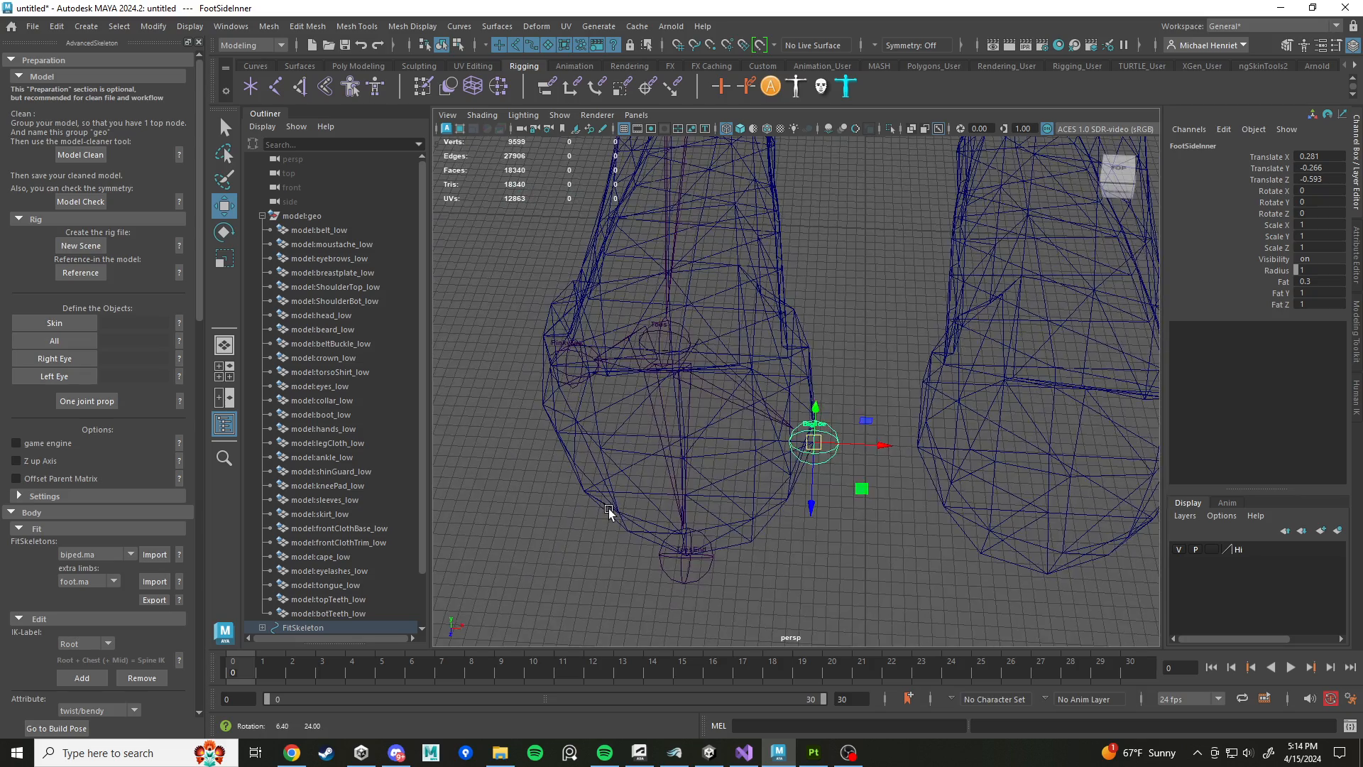
alt+middle_drag(609, 509, 851, 502)
Step: Move the PinkyToe joint to the outer edge of the boot's sole, about Translate Y -0.31 and Z 0.55
click(768, 376)
alt+drag(768, 376, 734, 394)
alt+drag(725, 451, 781, 400)
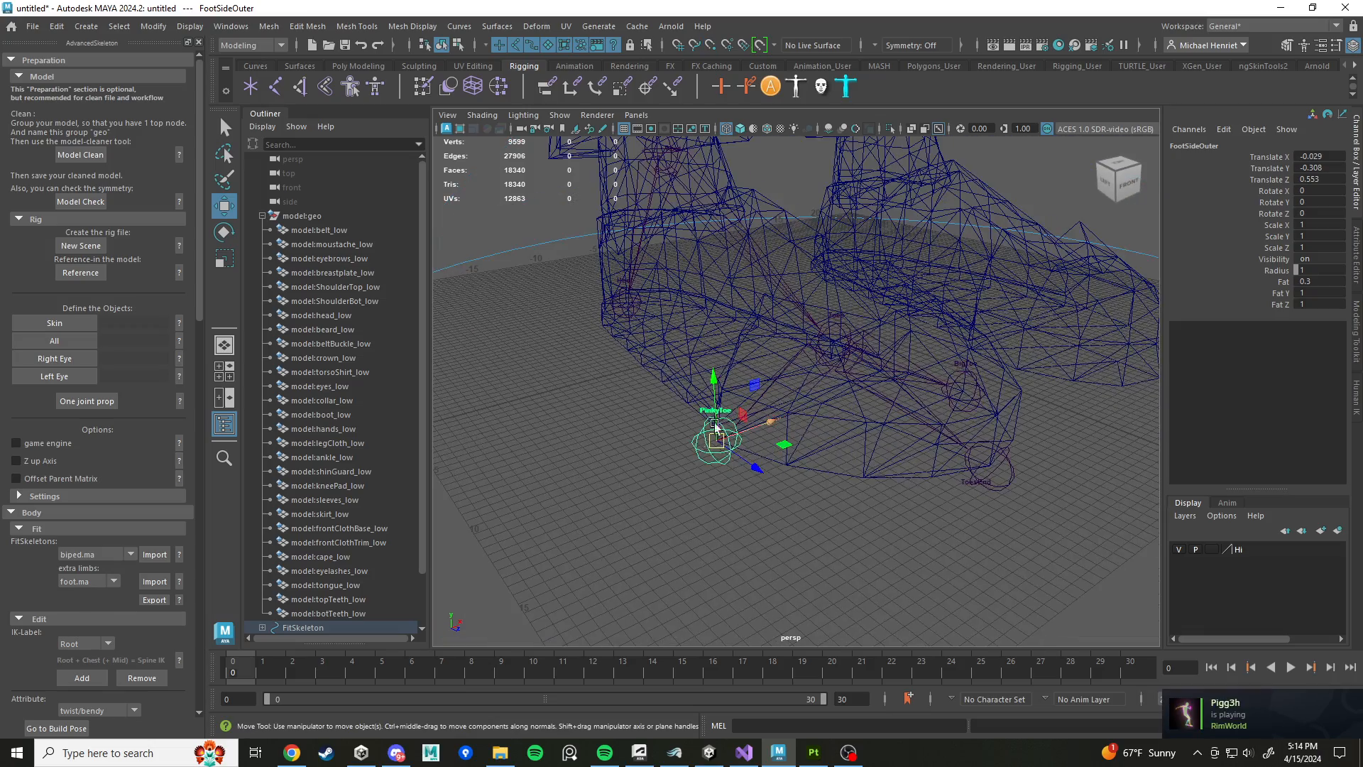
alt+drag(699, 447, 764, 444)
click(764, 444)
Step: Try lowering the Toes joint together with its child joints to sole level, and undo the move
click(758, 421)
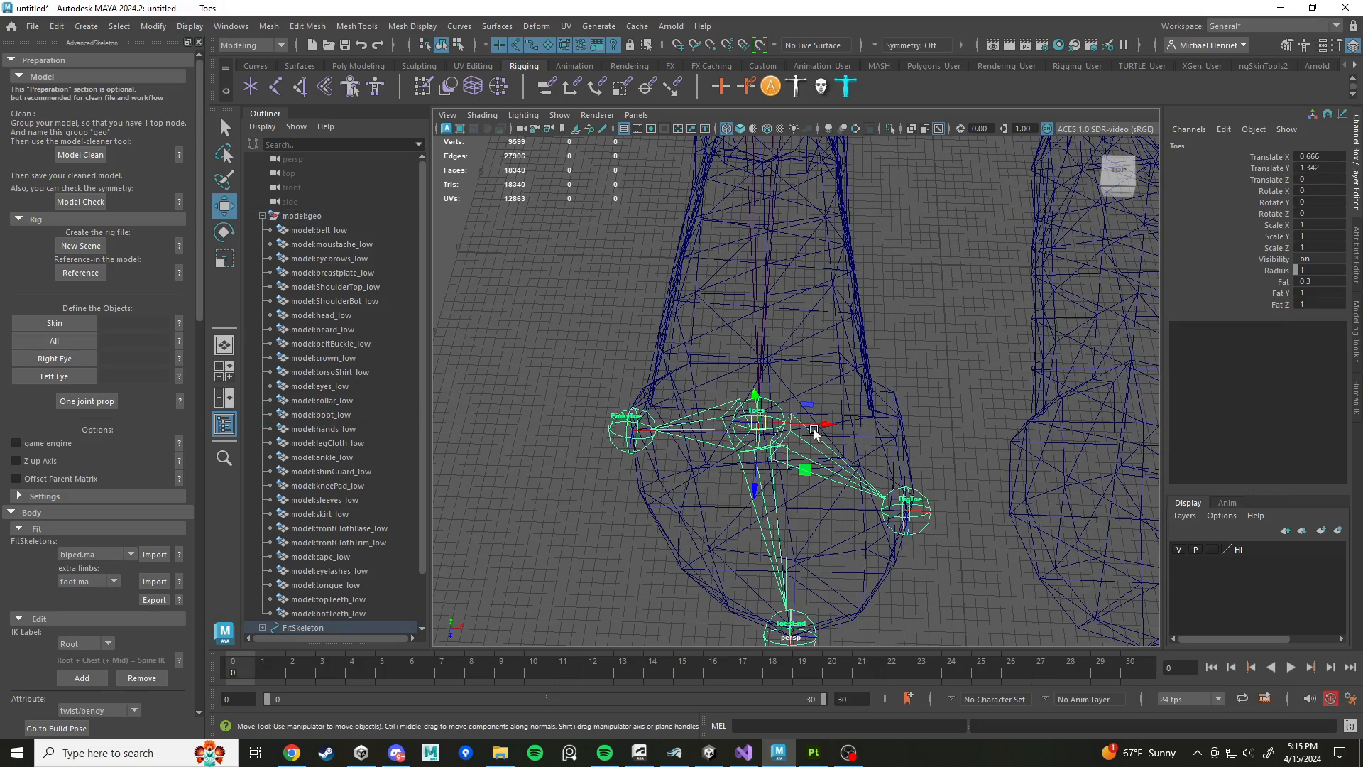
mouse_move(866, 339)
alt+mouse_down()
mouse_move(888, 320)
mouse_move(861, 328)
alt+mouse_up()
alt+drag(813, 372, 819, 470)
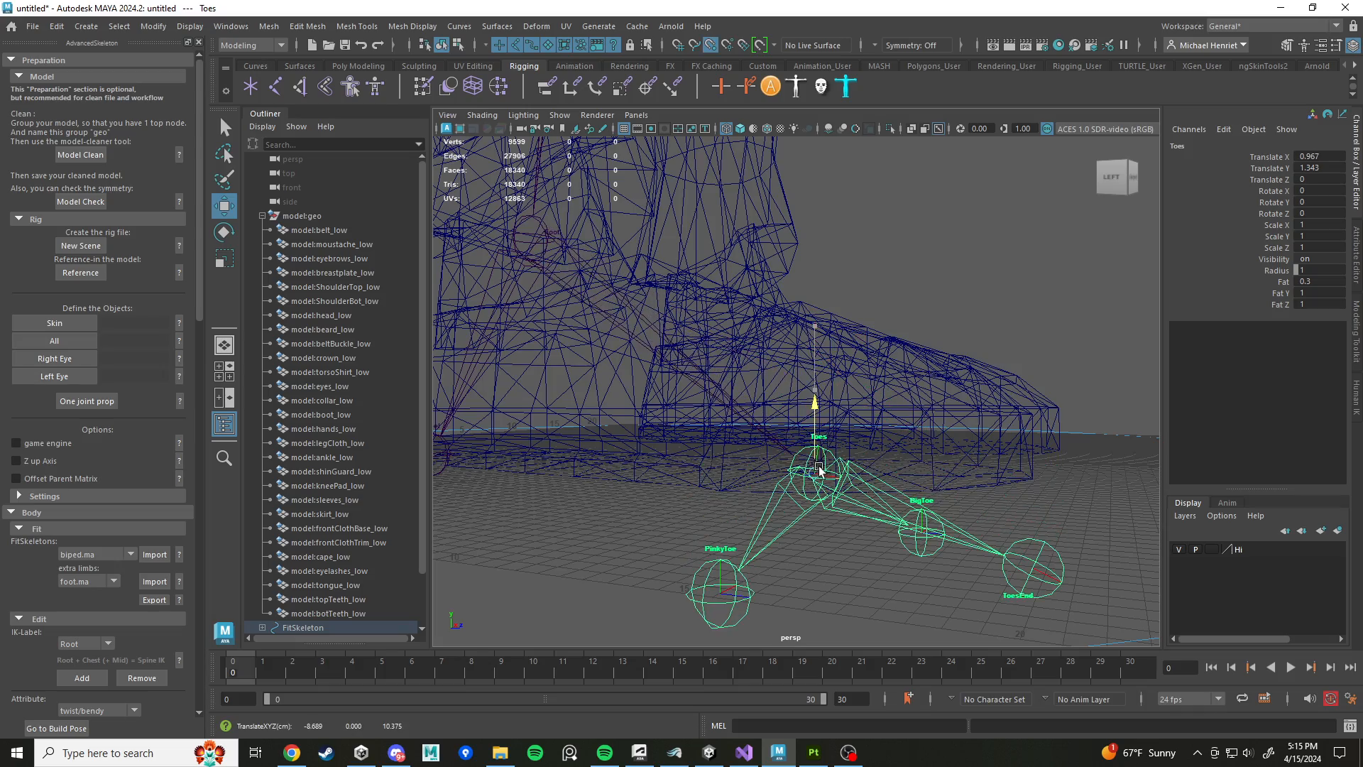
alt+drag(911, 470, 892, 524)
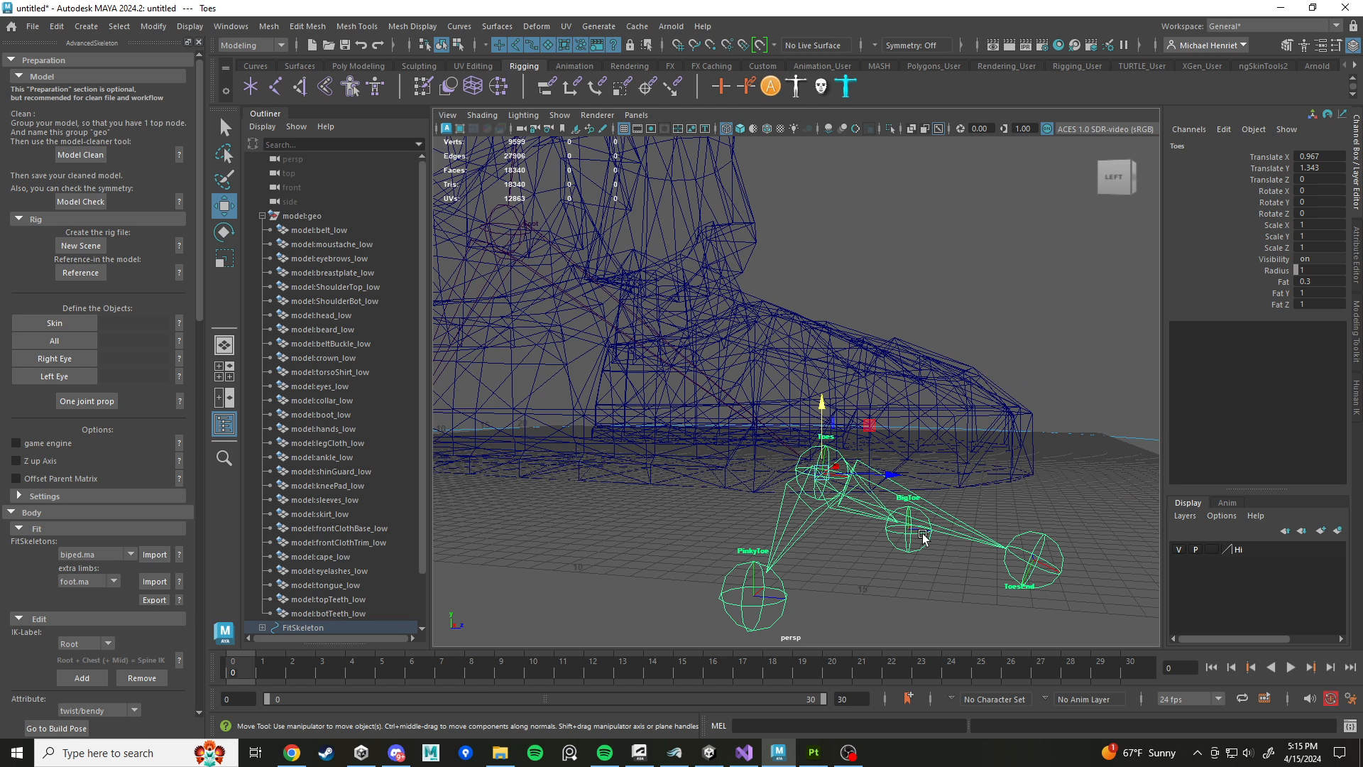
key(ctrl+z)
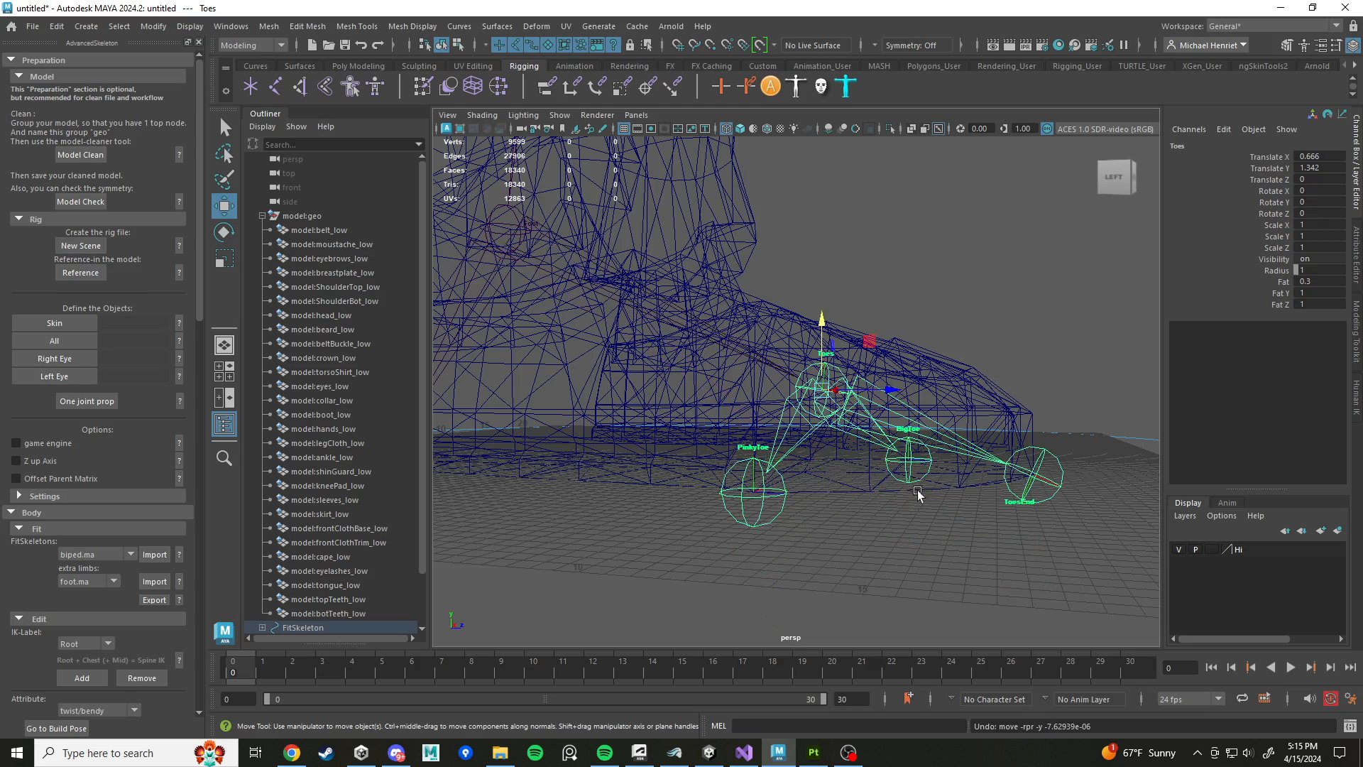
Step: Lower the Toes joint alone to sole level with pivot editing, to about Translate X 0.97, Y 1.21 and Z -0.08
alt+drag(911, 499, 816, 524)
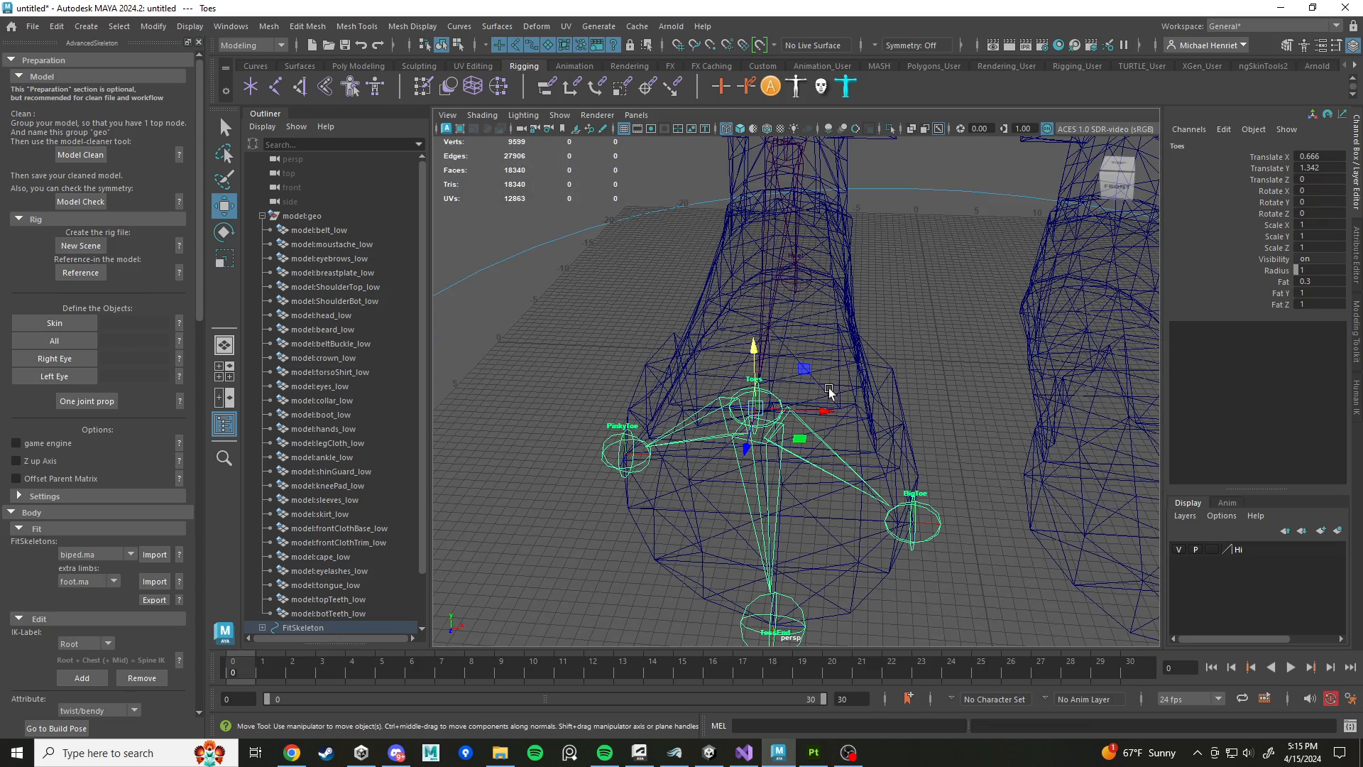
alt+drag(740, 417, 763, 421)
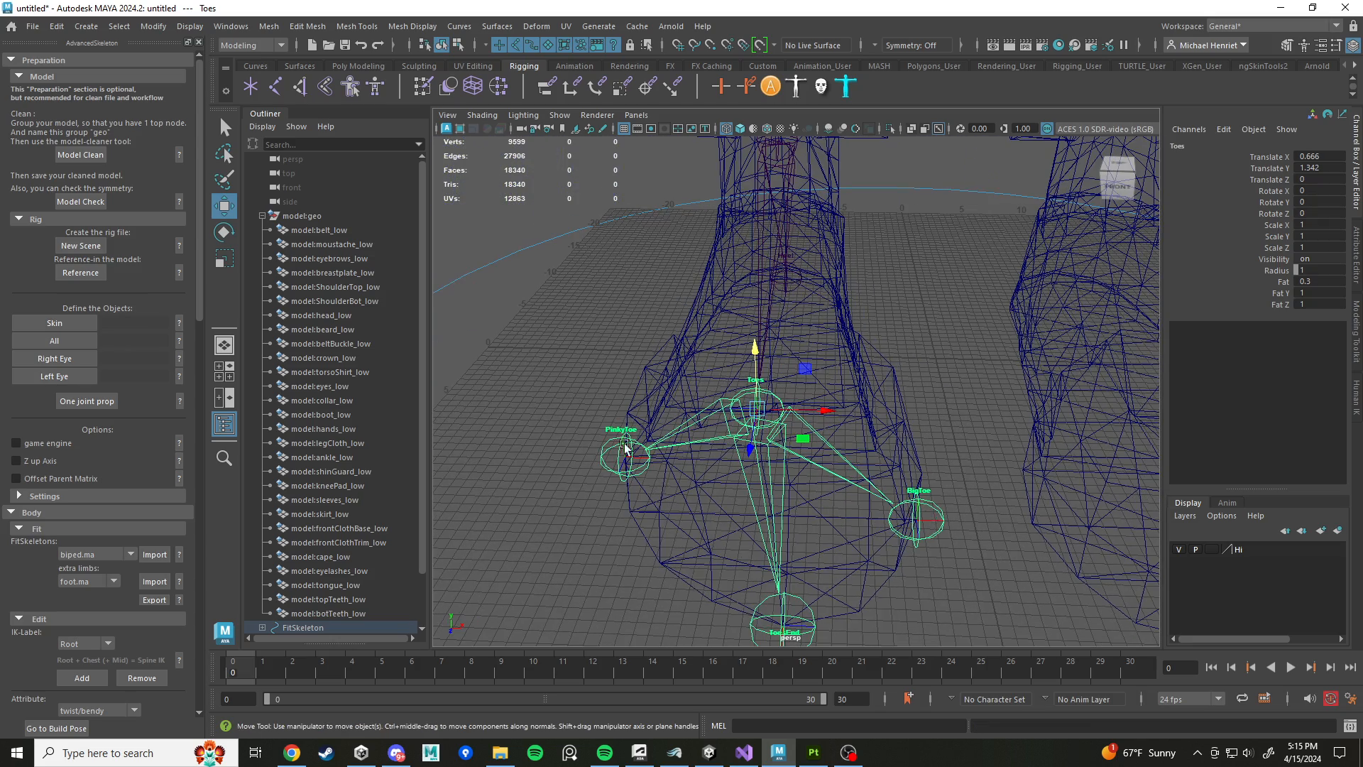
alt+drag(643, 480, 810, 484)
key(d)
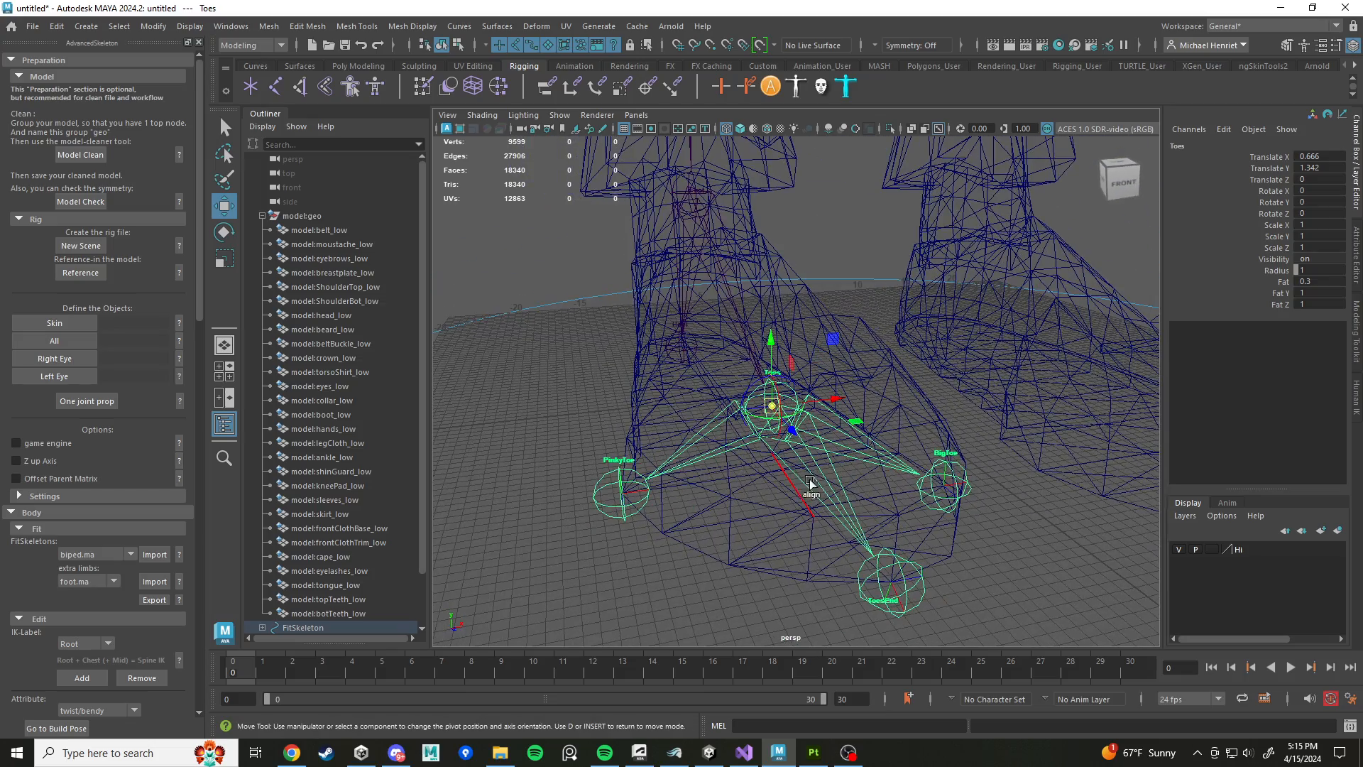
drag(833, 353, 967, 493)
key(d)
drag(896, 418, 798, 460)
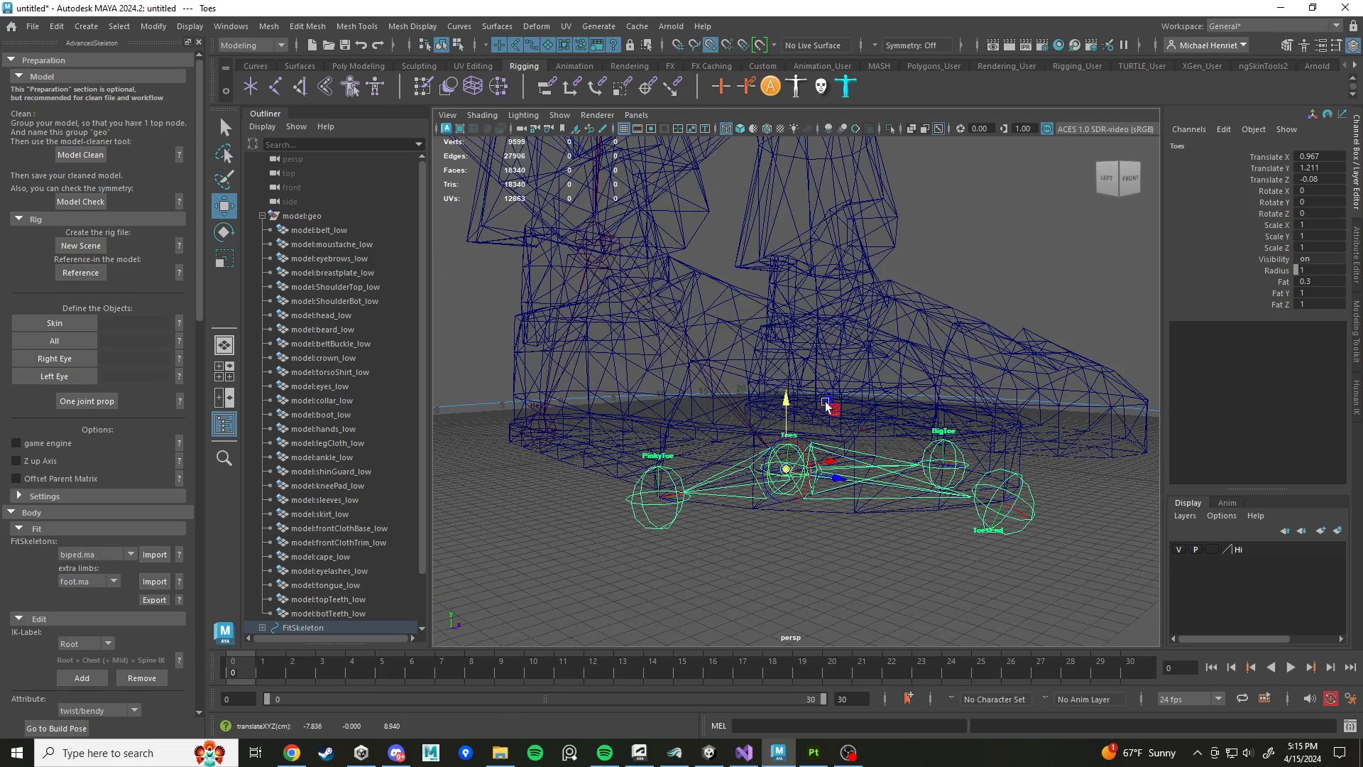
alt+drag(801, 403, 837, 430)
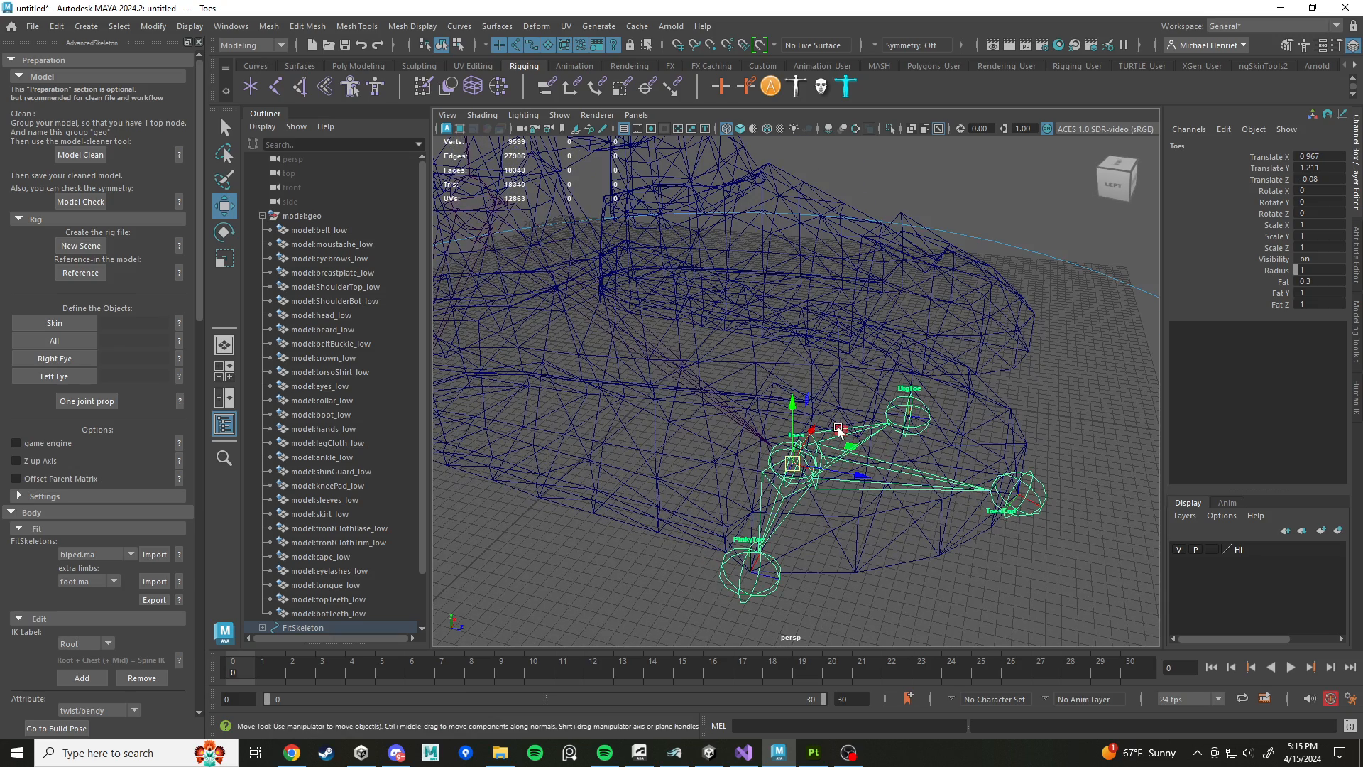
Step: Check the Ankle joint from the front and move the Knee joint outward to about Translate Z 0.21
alt+drag(832, 398, 724, 411)
scroll(815, 355, down, 4)
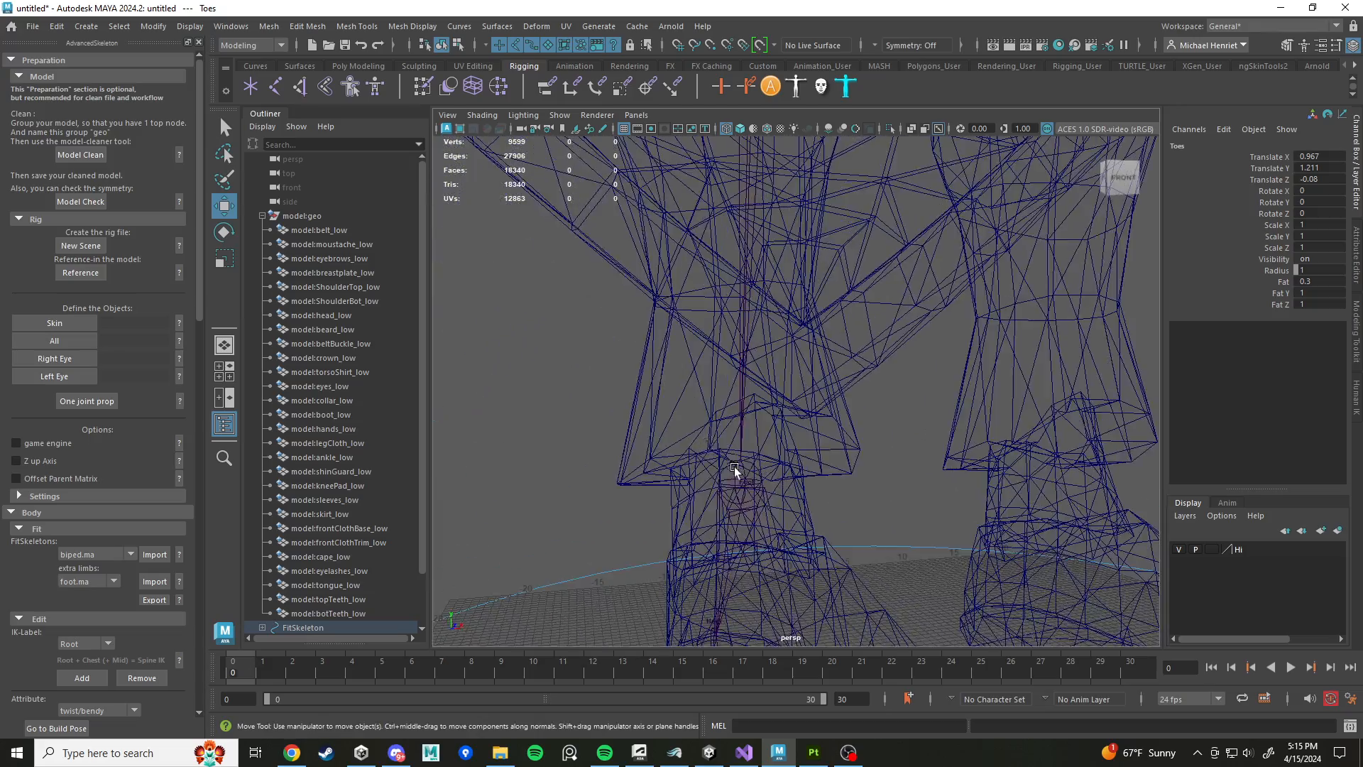
click(739, 470)
scroll(743, 472, down, 6)
alt+drag(743, 461, 739, 429)
alt+middle_drag(739, 428, 754, 492)
scroll(754, 490, down, 5)
alt+drag(755, 468, 761, 475)
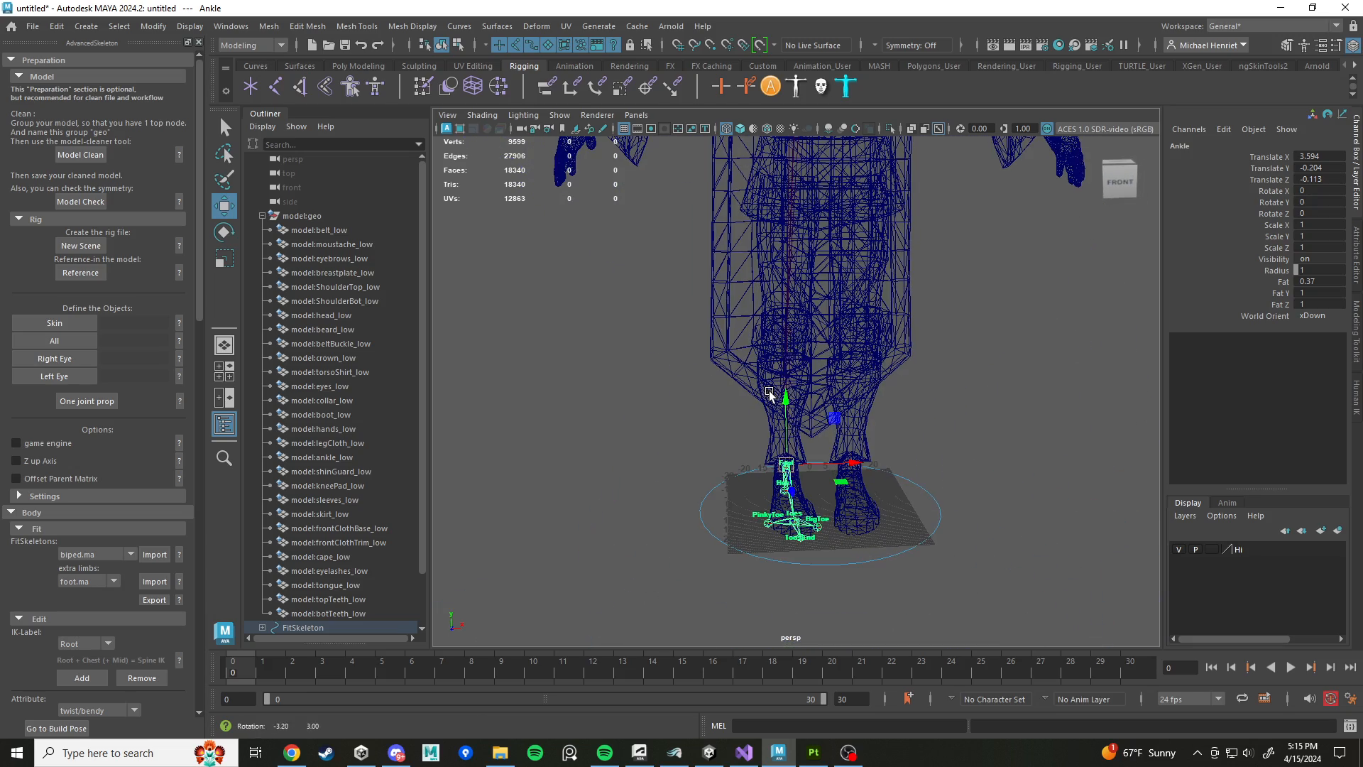
click(785, 332)
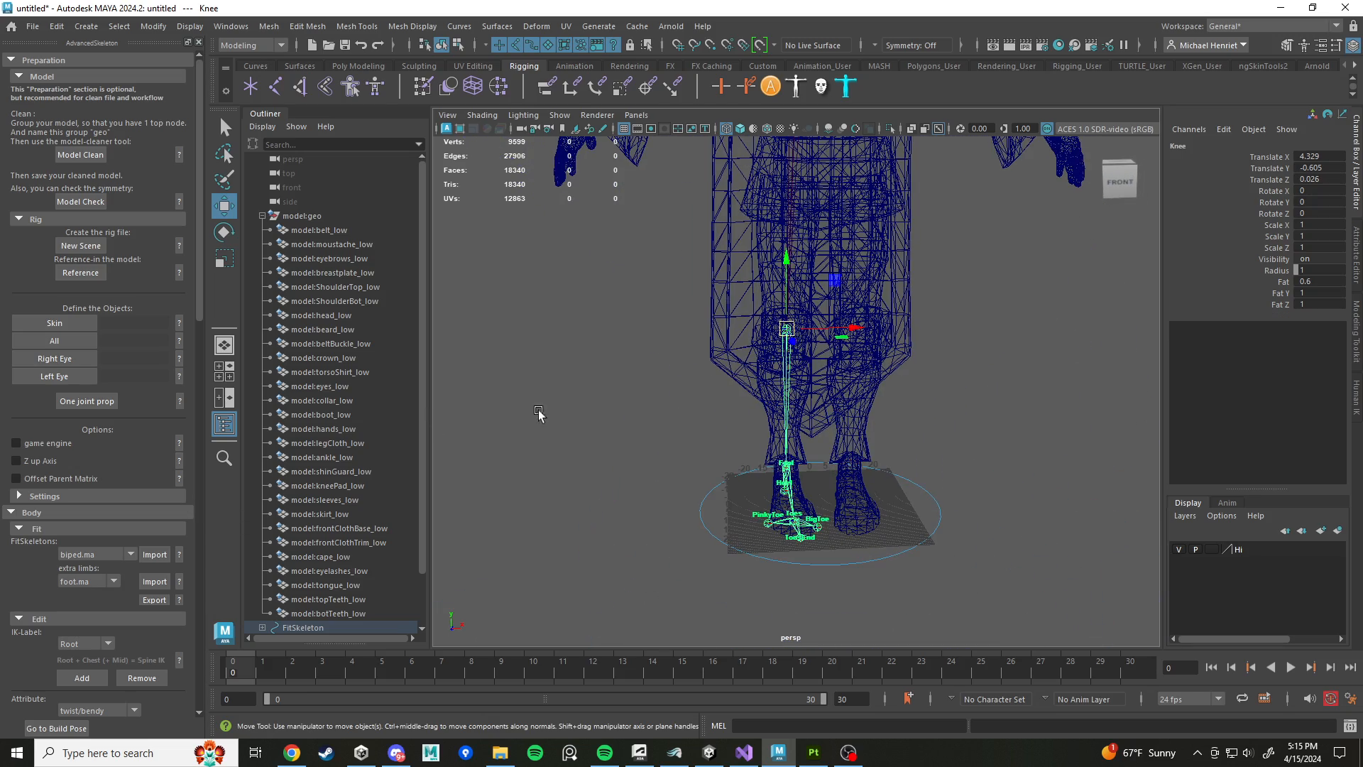
drag(855, 330, 847, 330)
scroll(629, 461, down, 5)
alt+drag(634, 444, 657, 462)
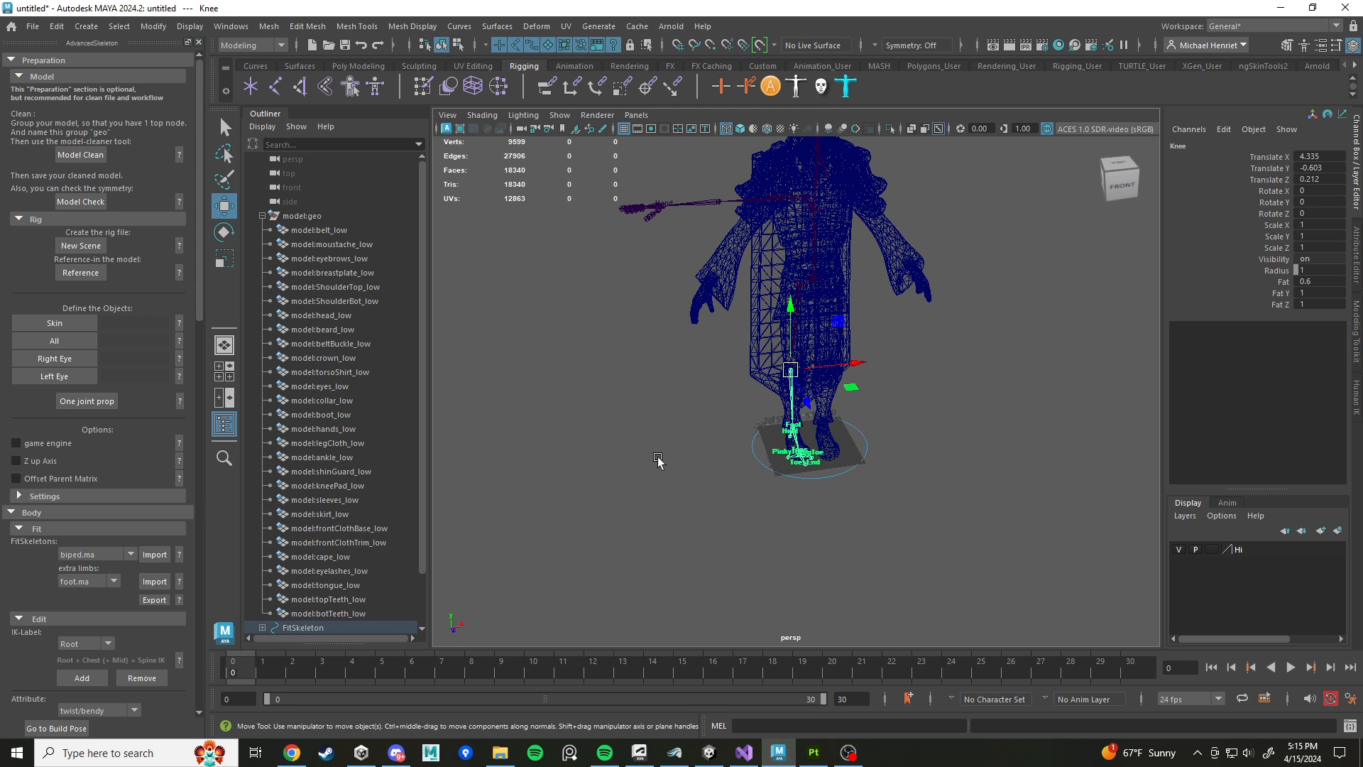
Step: Turn on the fit skeleton's pole-vector display and examine the leg's pole-vector direction in shaded display from several angles
scroll(113, 506, down, 4)
scroll(100, 326, down, 1)
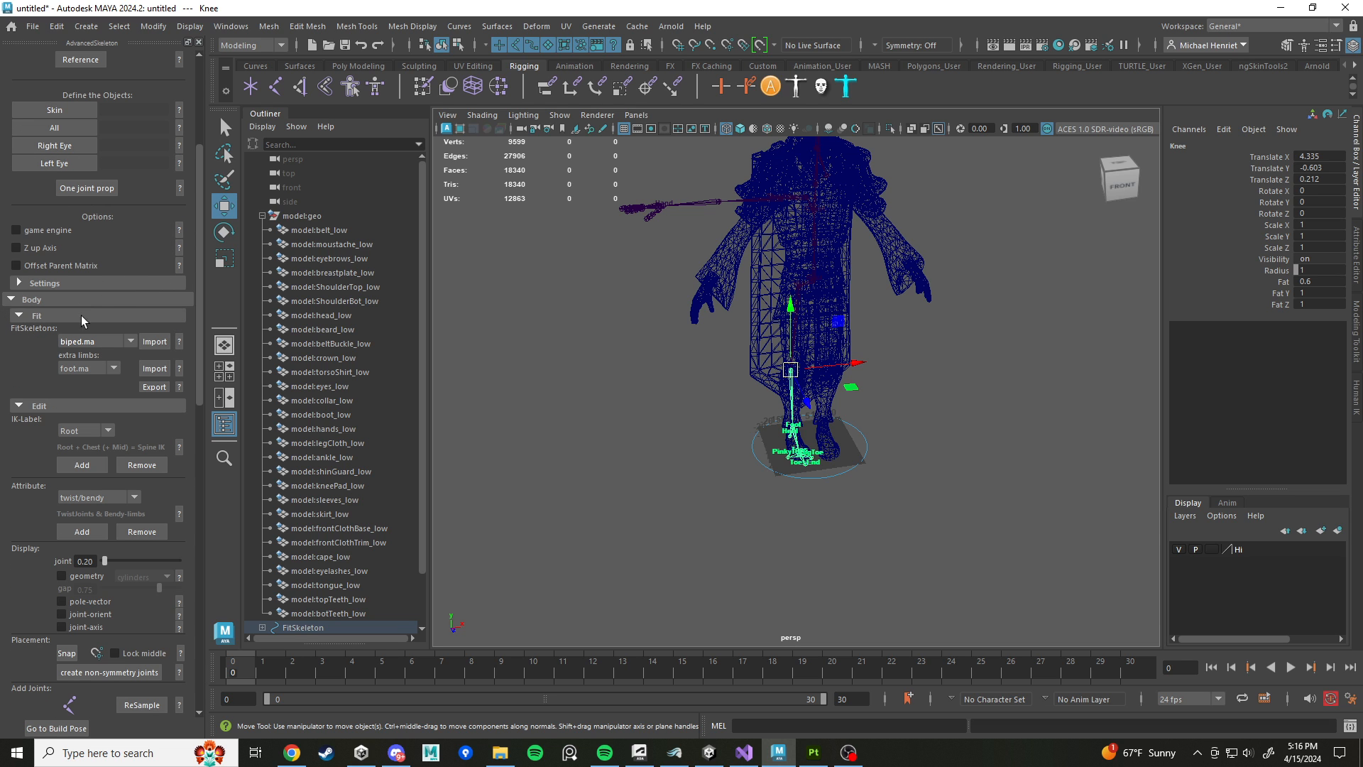
scroll(43, 506, down, 2)
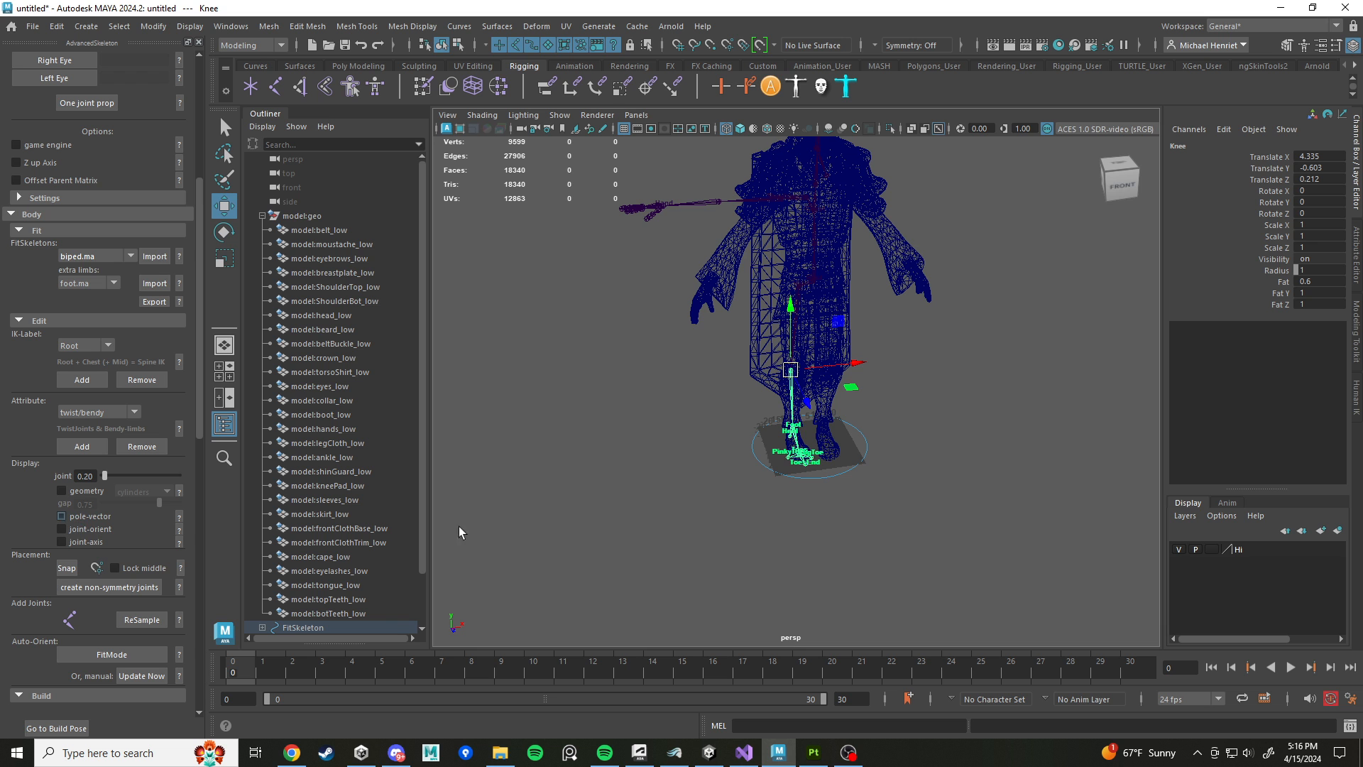
scroll(660, 486, up, 3)
key(5)
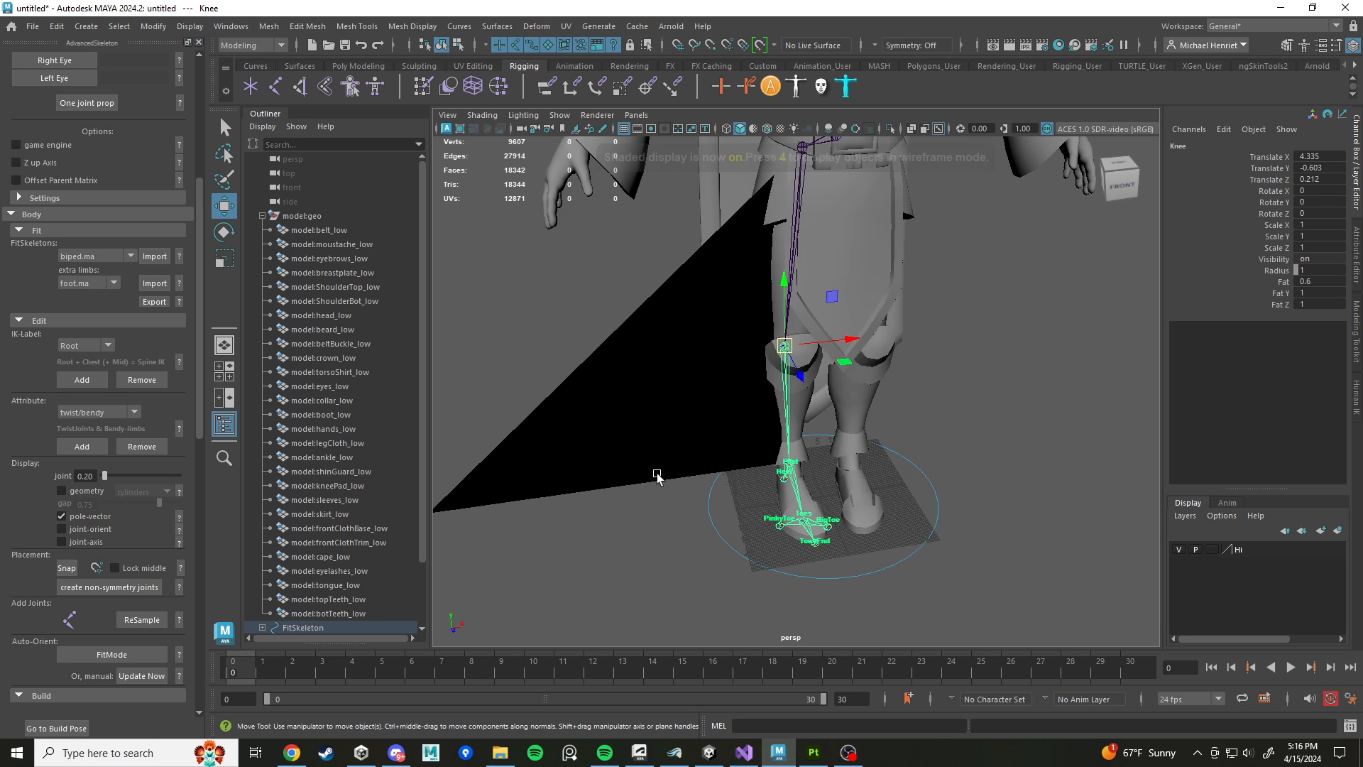
mouse_move(657, 481)
alt+mouse_down()
mouse_move(839, 447)
mouse_move(795, 472)
mouse_move(801, 492)
alt+mouse_up()
alt+middle_drag(923, 454, 834, 484)
alt+drag(834, 483, 791, 467)
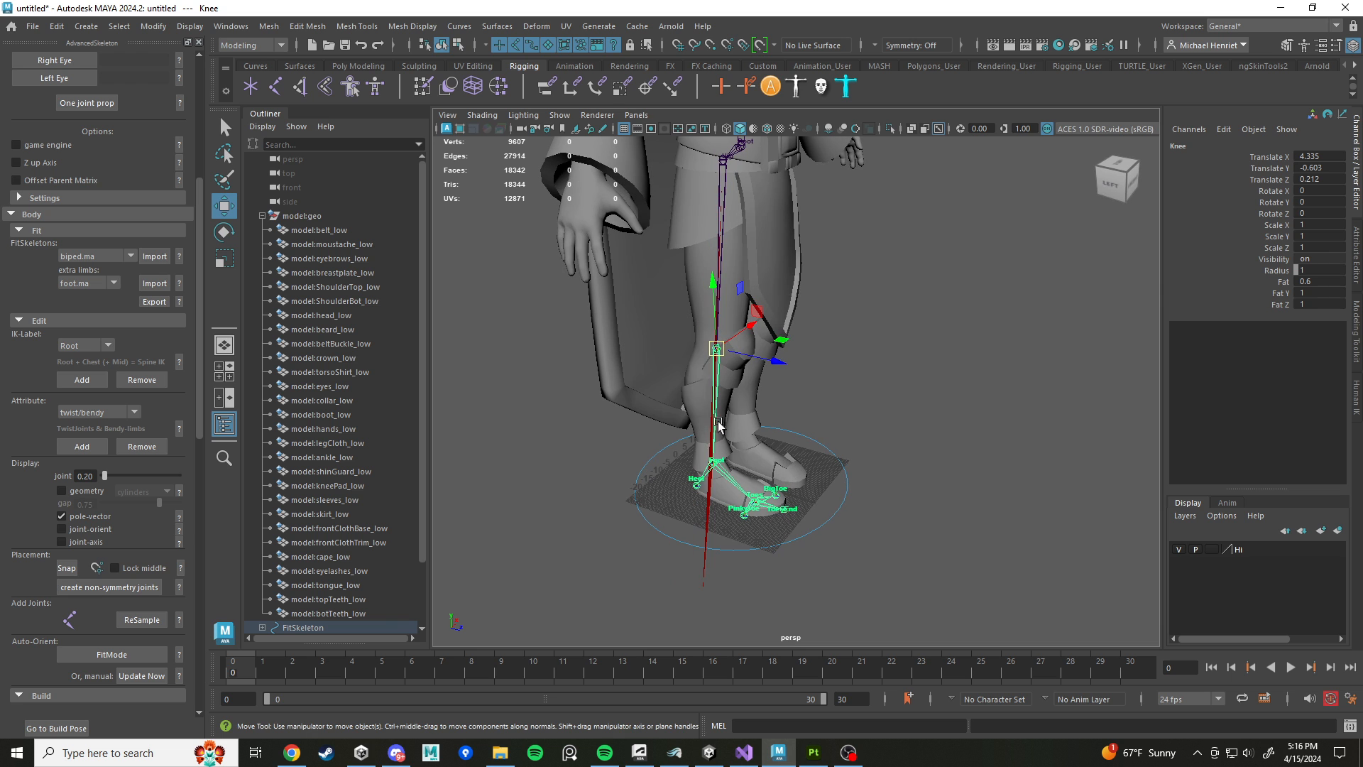
alt+drag(852, 426, 814, 426)
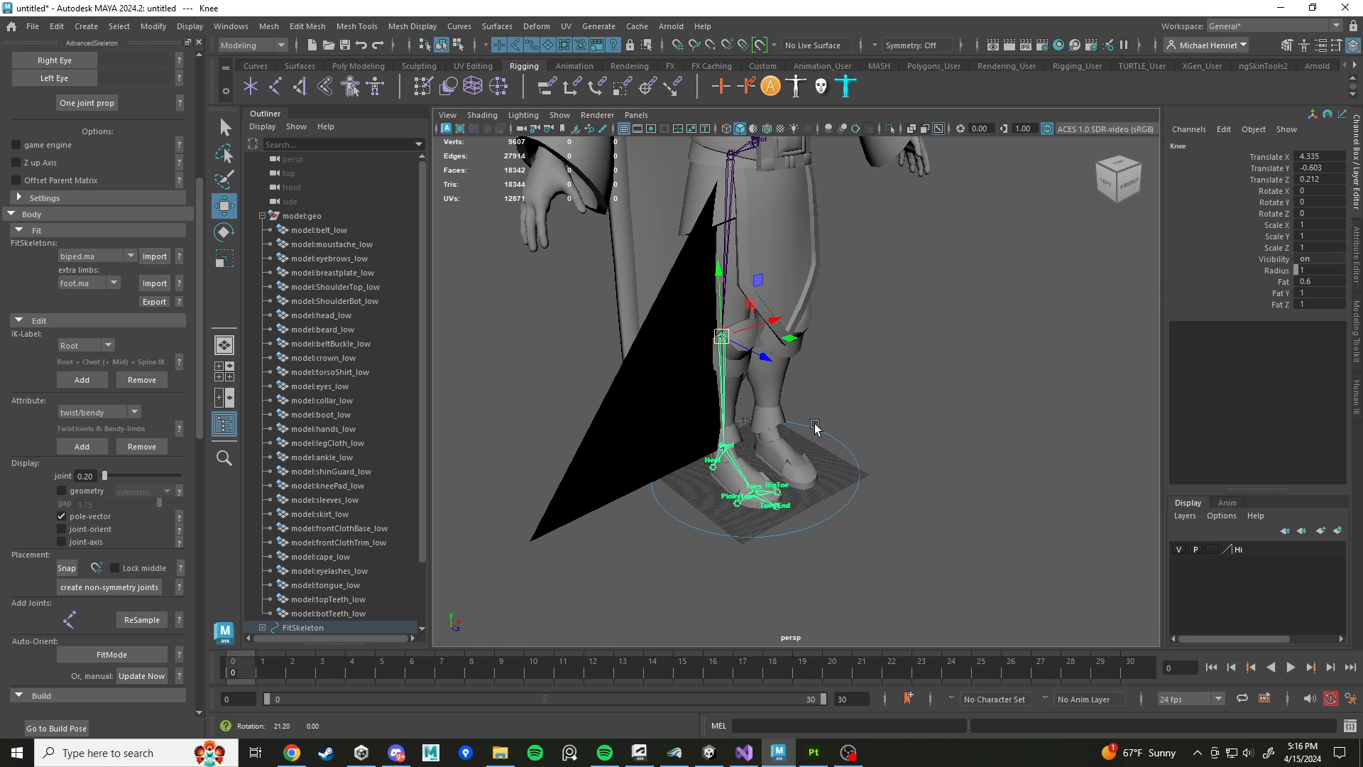
Step: Compare the leg's pole-vector direction from the side and front, checking the Hip, Knee and Ankle joint alignment
alt+drag(683, 452, 881, 378)
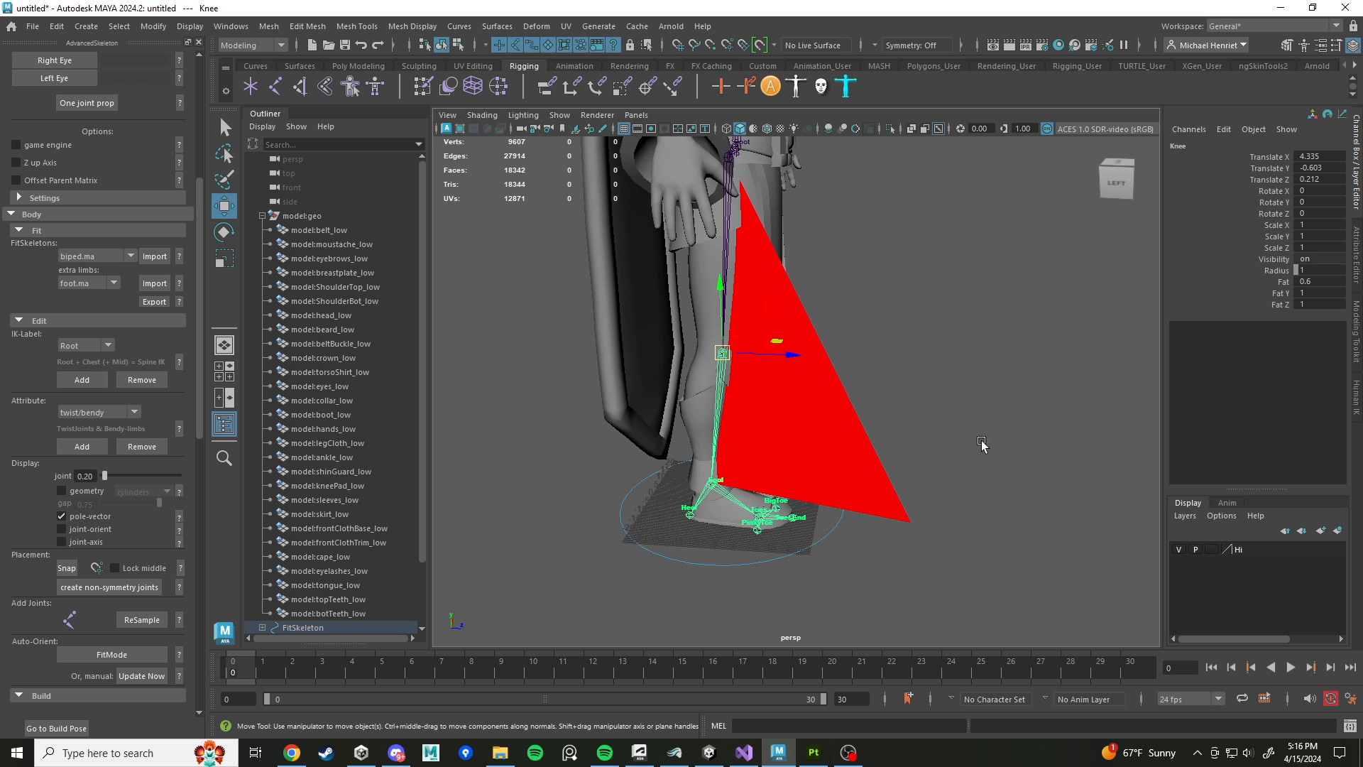
alt+drag(953, 441, 790, 435)
scroll(792, 440, up, 3)
alt+middle_drag(798, 475, 828, 572)
alt+drag(826, 498, 845, 477)
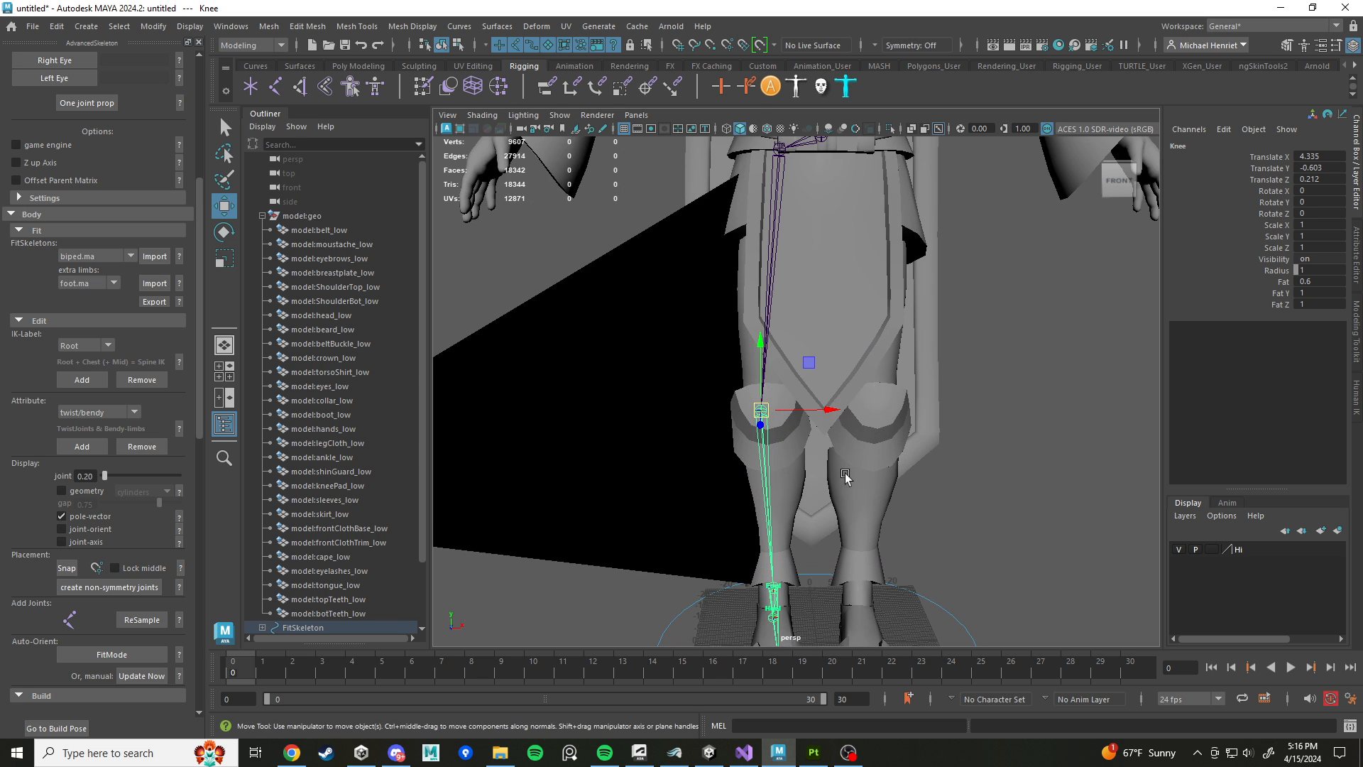
alt+middle_drag(845, 477, 831, 371)
scroll(753, 362, down, 5)
alt+drag(752, 368, 767, 448)
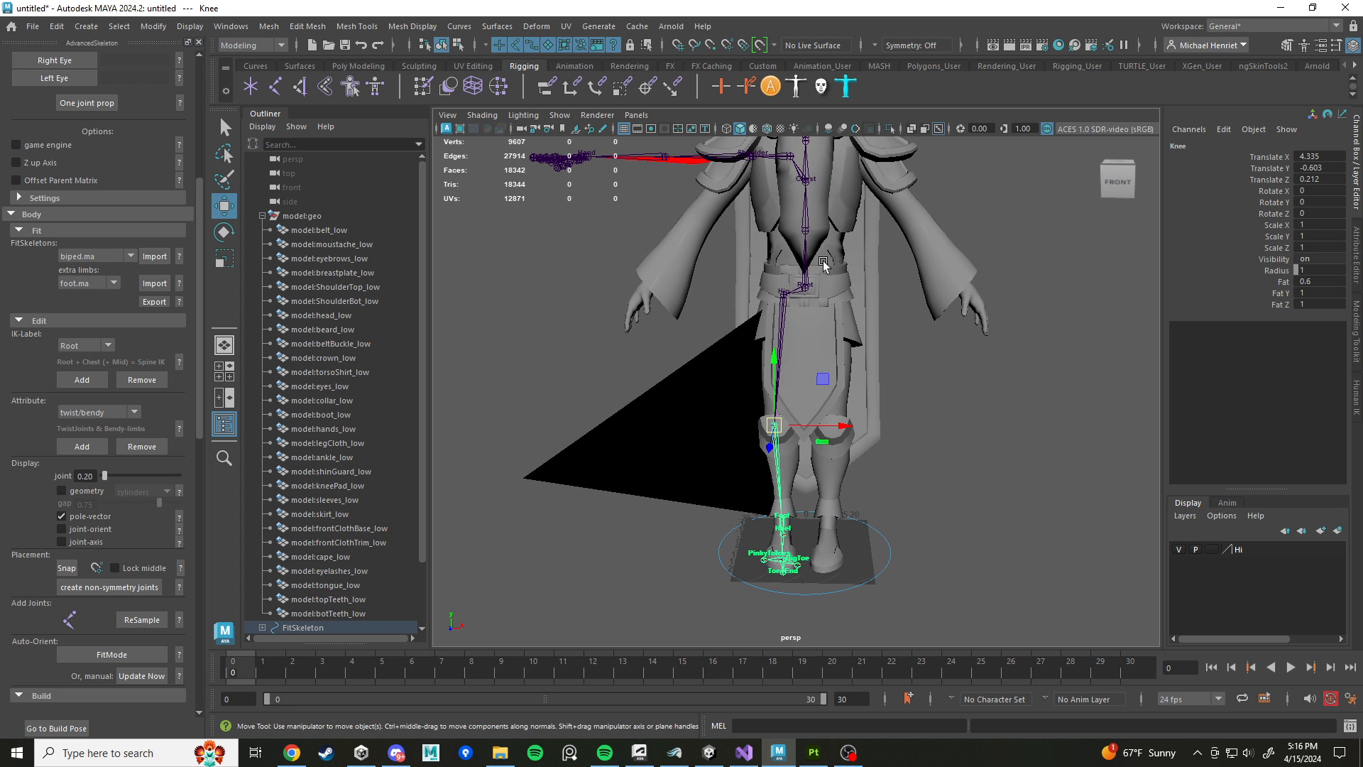
Step: Try moving the Hip joint outward to about Translate Z -1.27, and undo the move
click(780, 293)
mouse_move(854, 299)
mouse_down()
mouse_move(863, 293)
mouse_move(842, 298)
mouse_up()
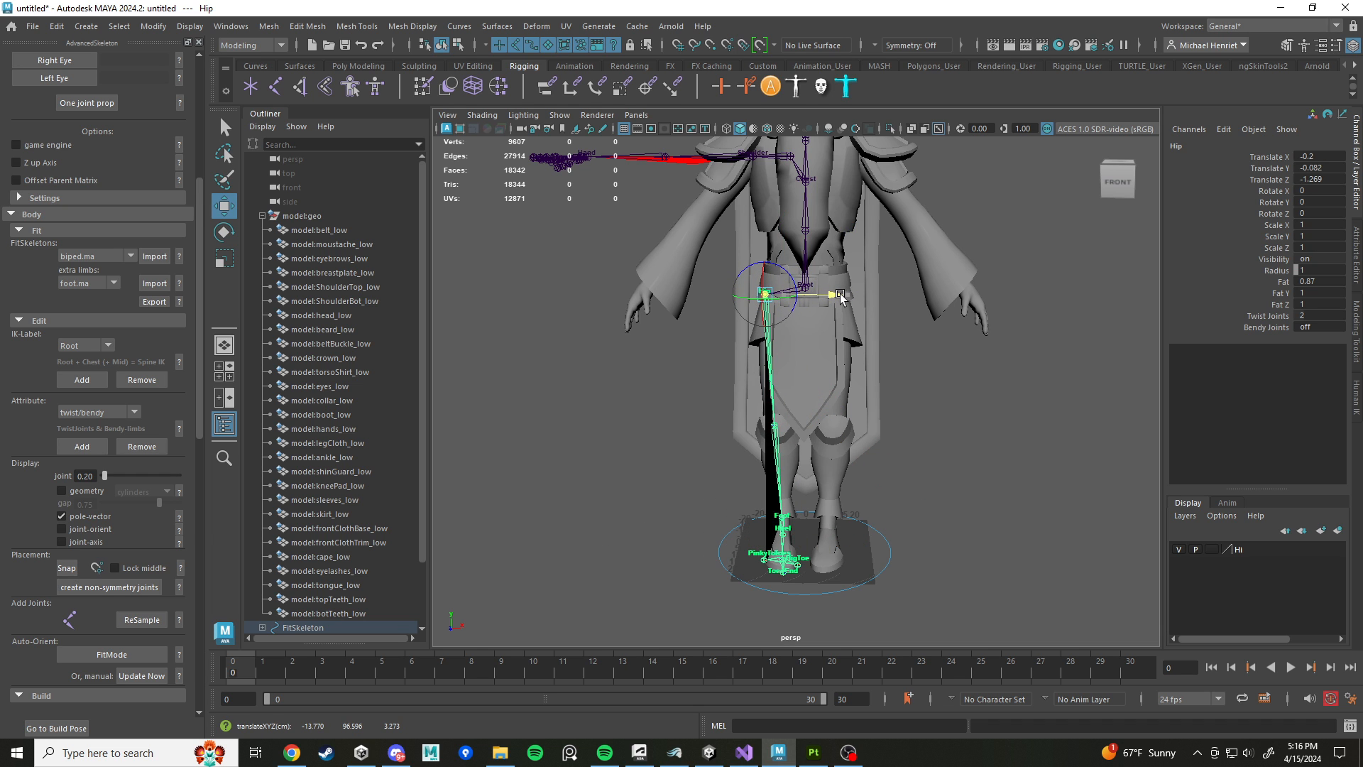
key(ctrl+z)
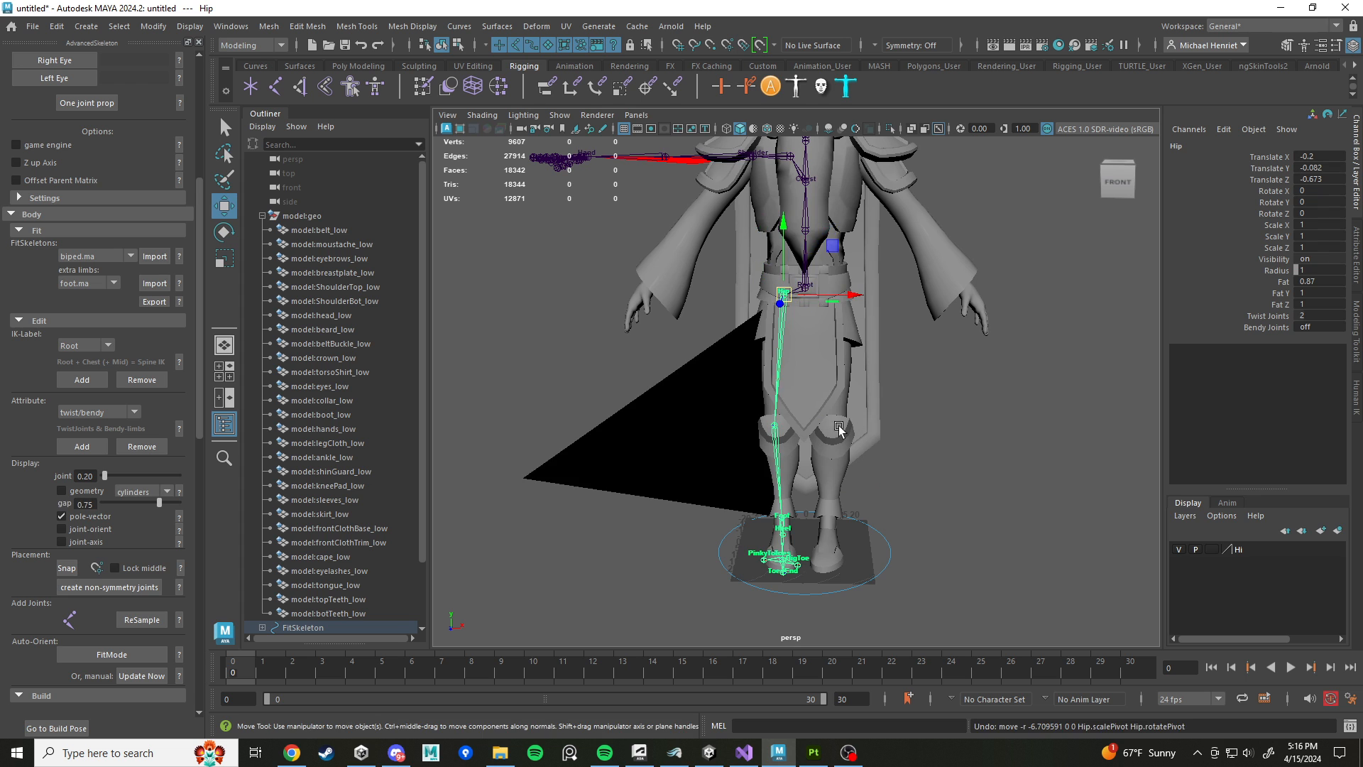
Step: Try moving the Ankle joint outward to about Translate Z 0.23, and undo back to the Knee joint selection
scroll(839, 427, up, 3)
click(720, 383)
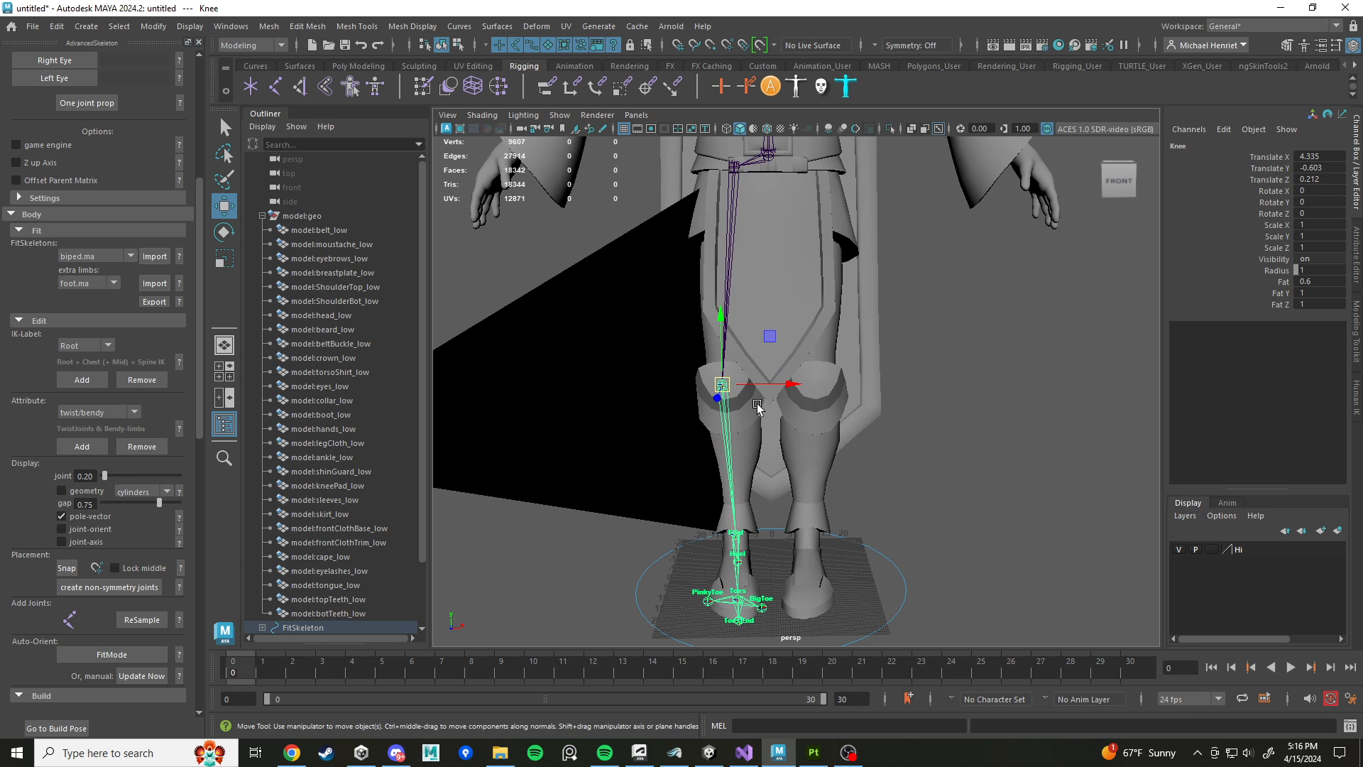
drag(791, 385, 837, 439)
alt+drag(840, 439, 777, 556)
click(736, 554)
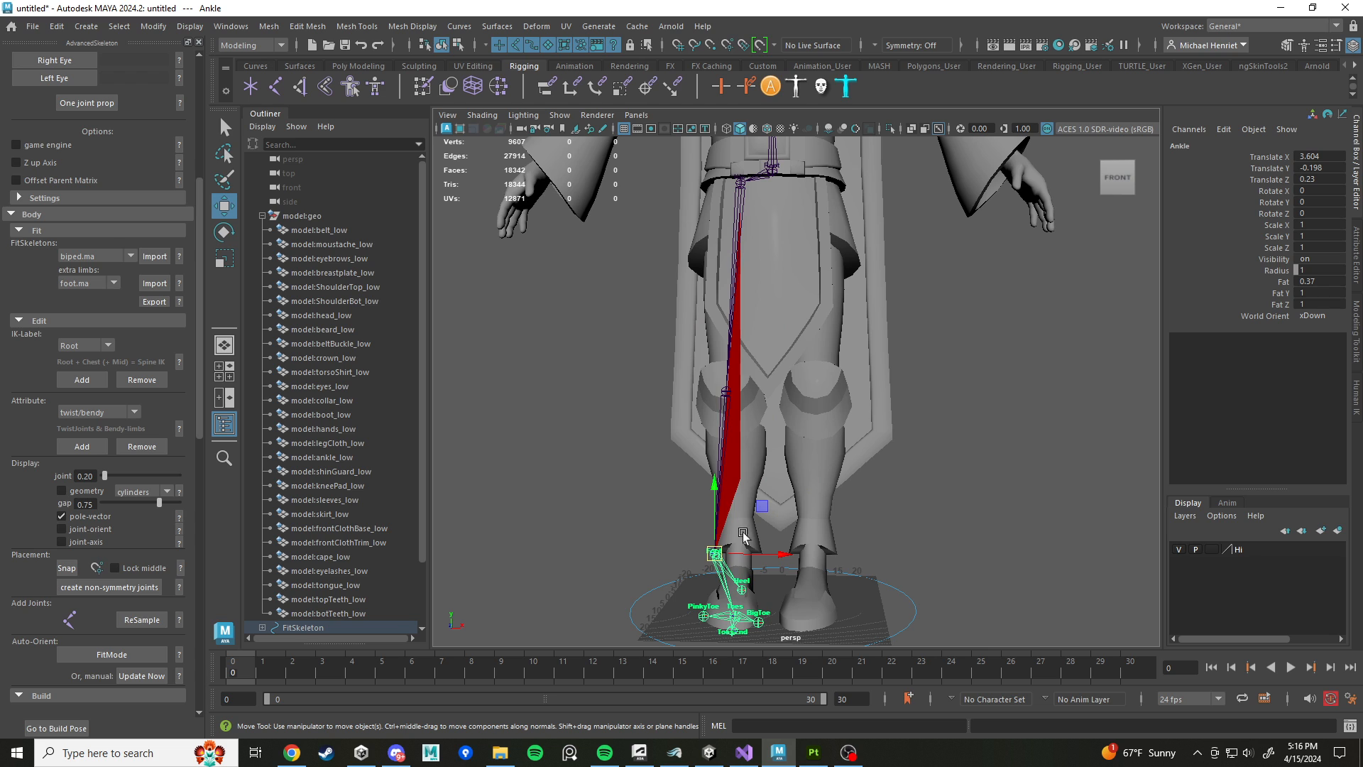
key(ctrl+z)
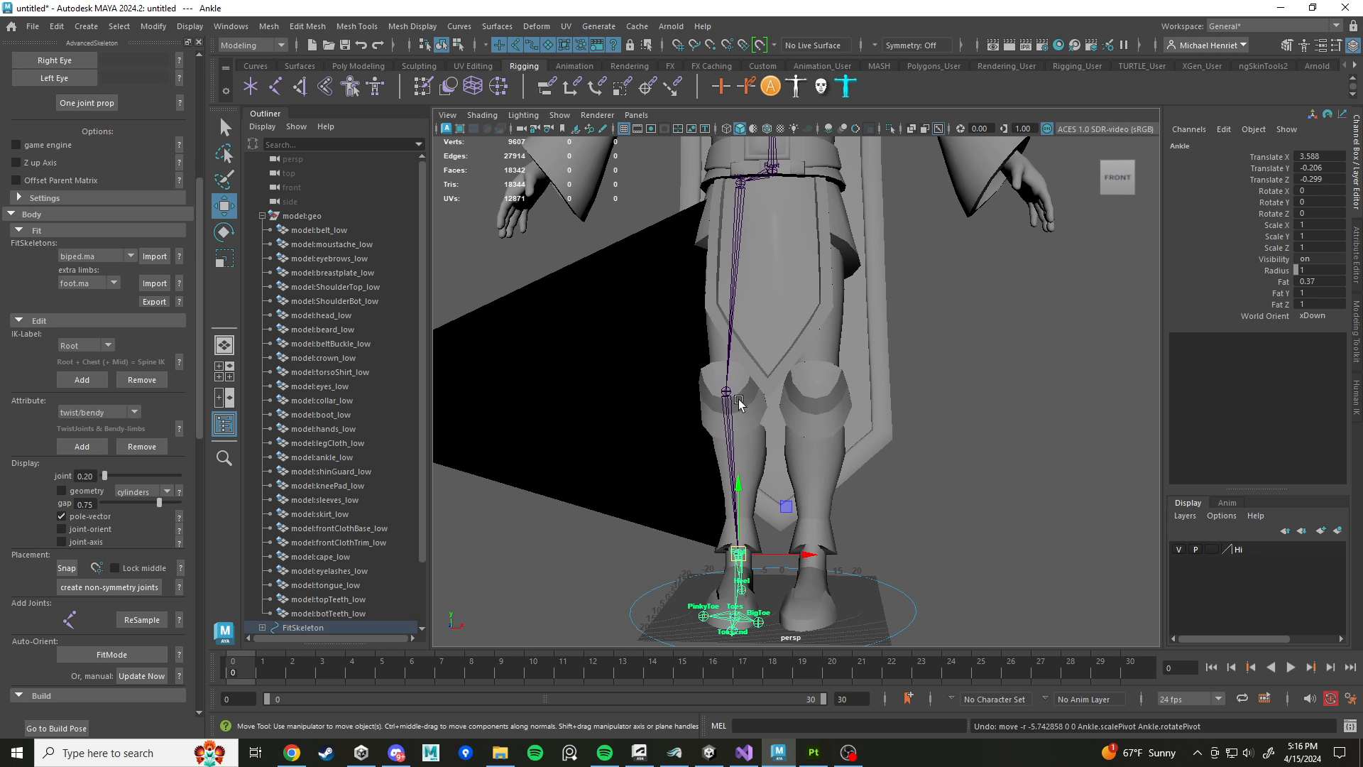
key(ctrl+z)
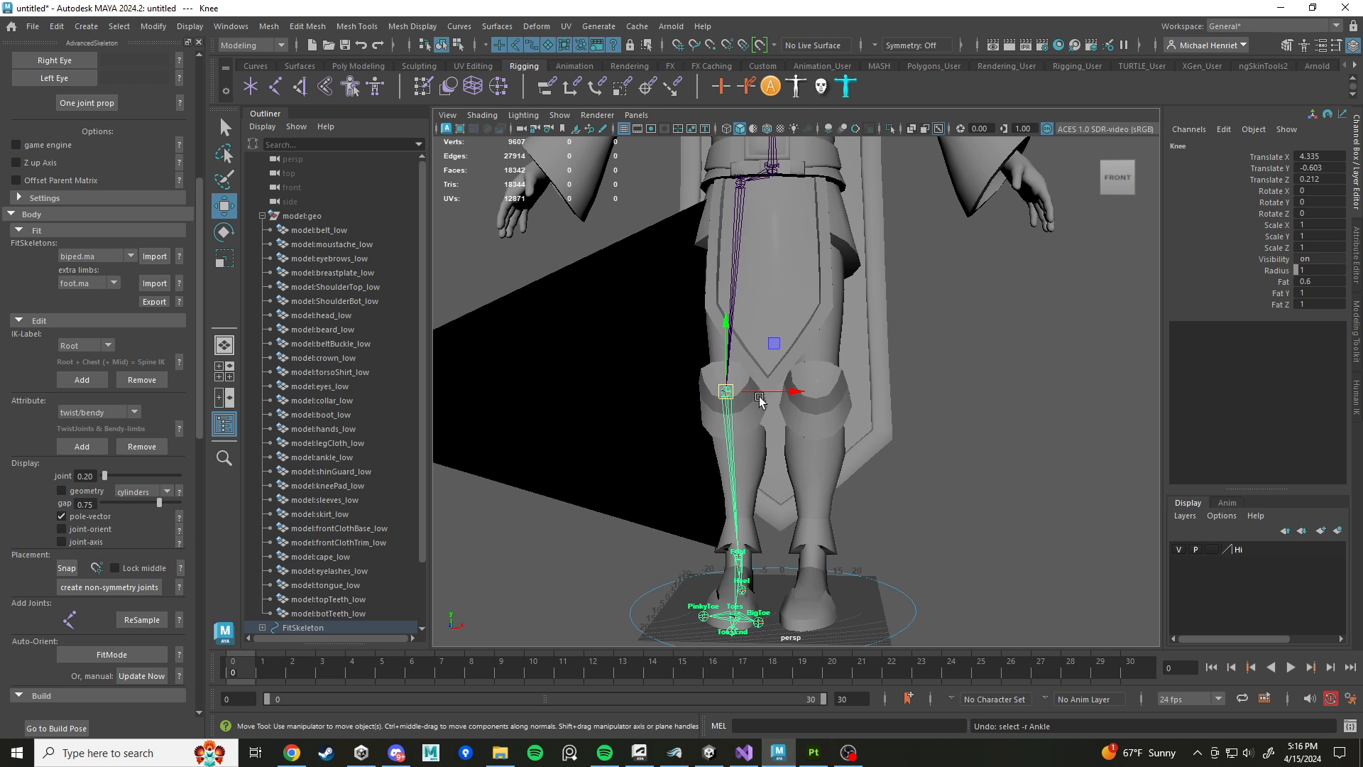
Step: Align the leg's pole vector forward by moving the Knee joint to about Translate Z -0.04 and the Hip joint to about -0.70
drag(794, 391, 796, 388)
alt+drag(779, 307, 775, 278)
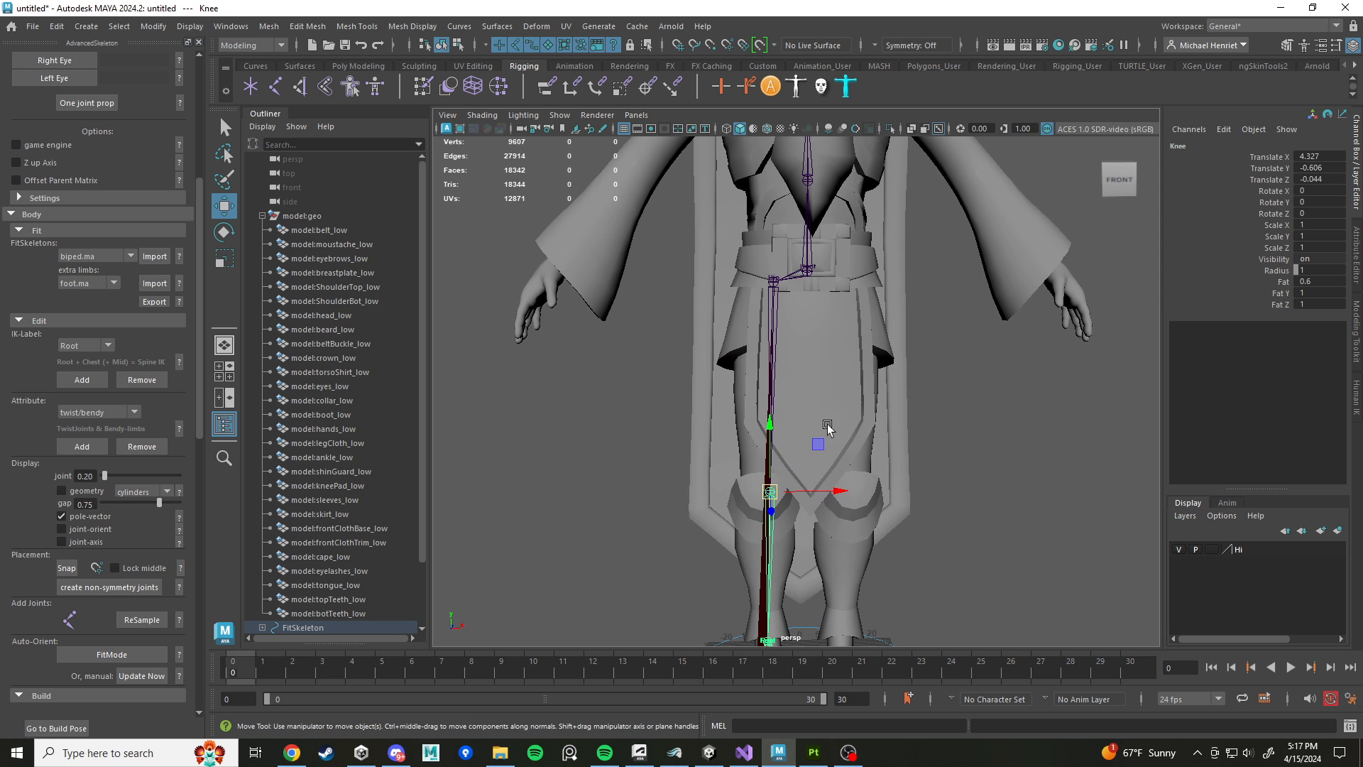
click(773, 277)
alt+middle_drag(803, 348, 809, 271)
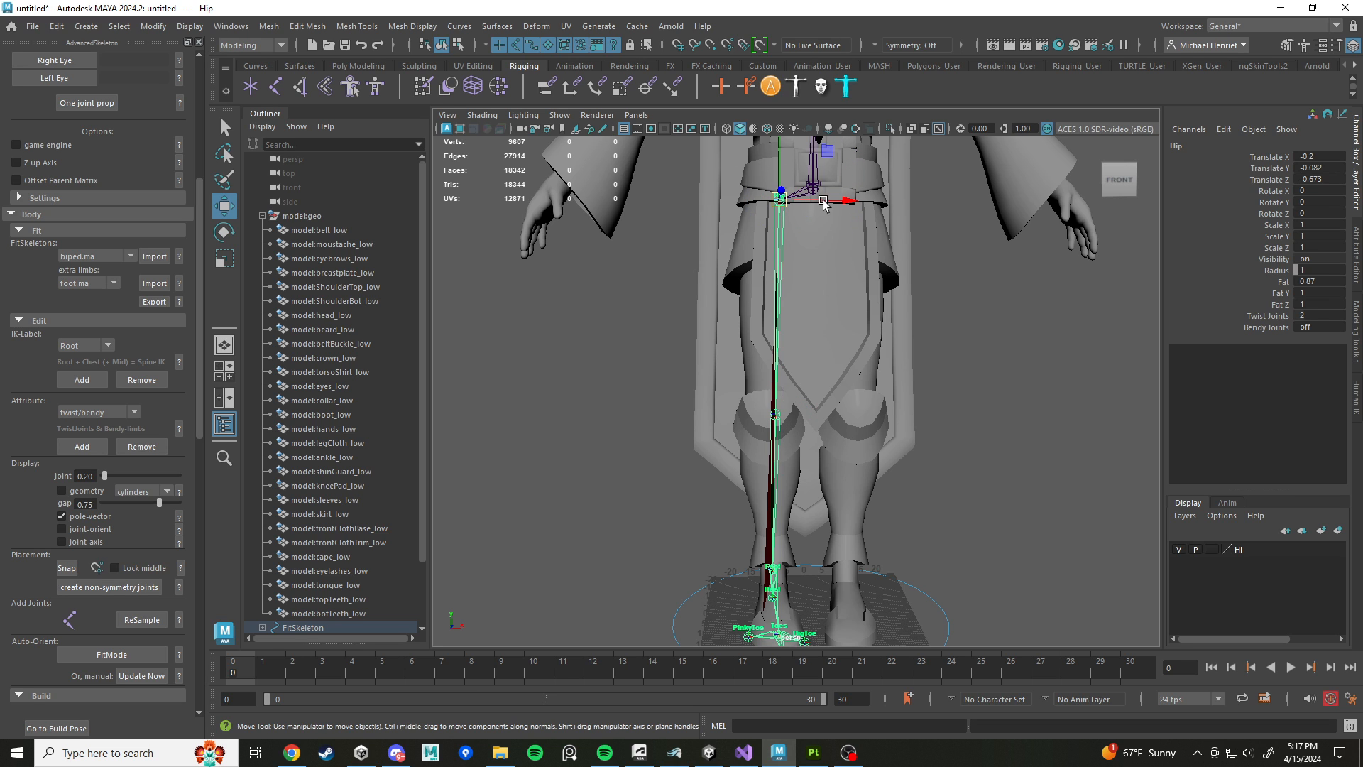
drag(845, 198, 845, 198)
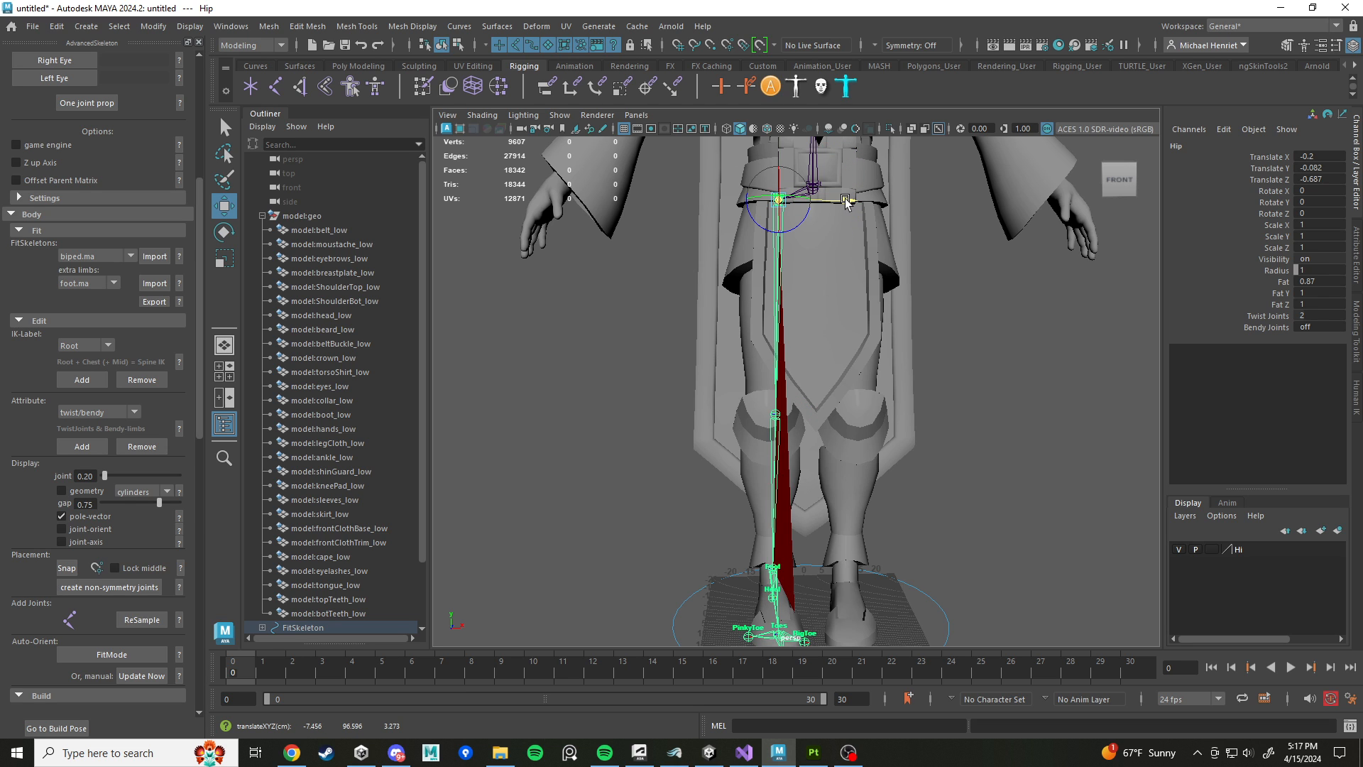
scroll(810, 288, down, 5)
mouse_move(794, 308)
alt+mouse_down()
mouse_move(788, 260)
mouse_move(789, 302)
alt+mouse_up()
scroll(820, 275, up, 5)
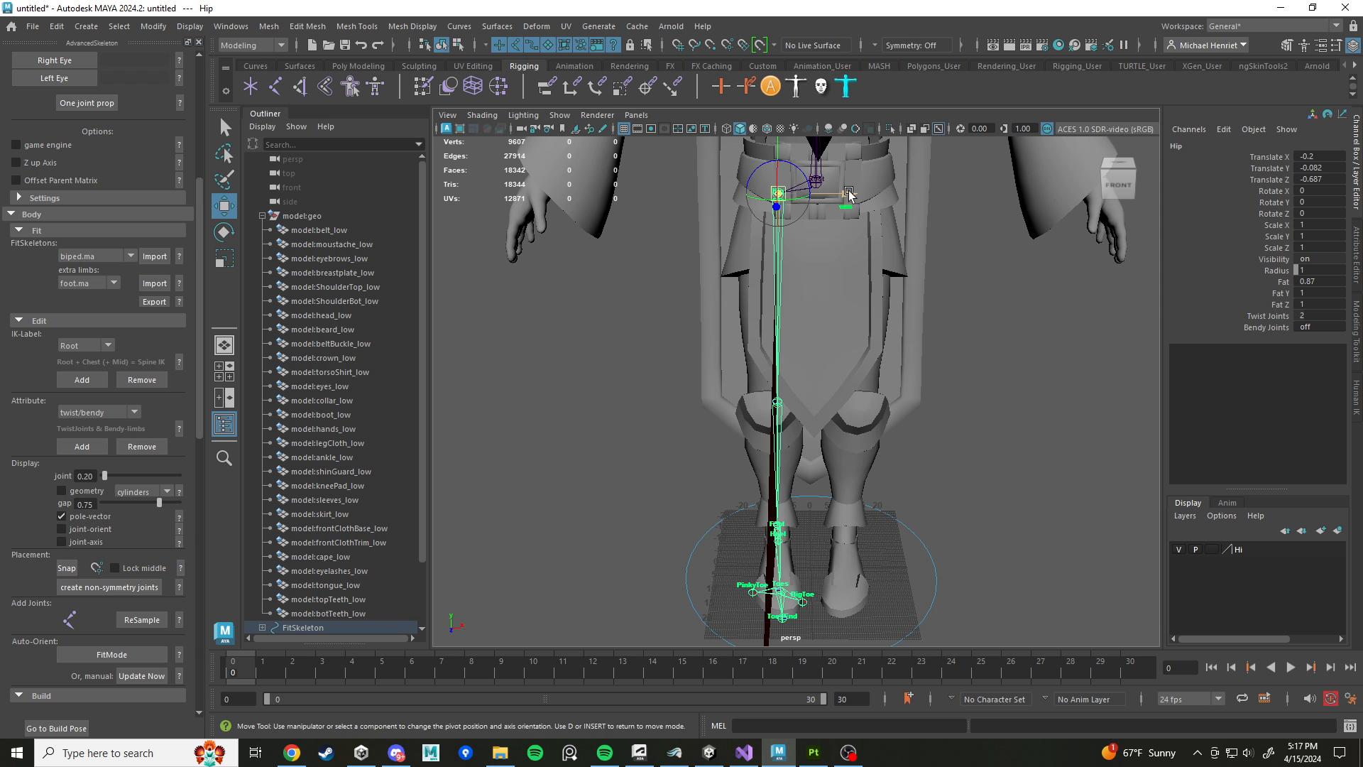
drag(849, 193, 848, 193)
scroll(813, 323, down, 5)
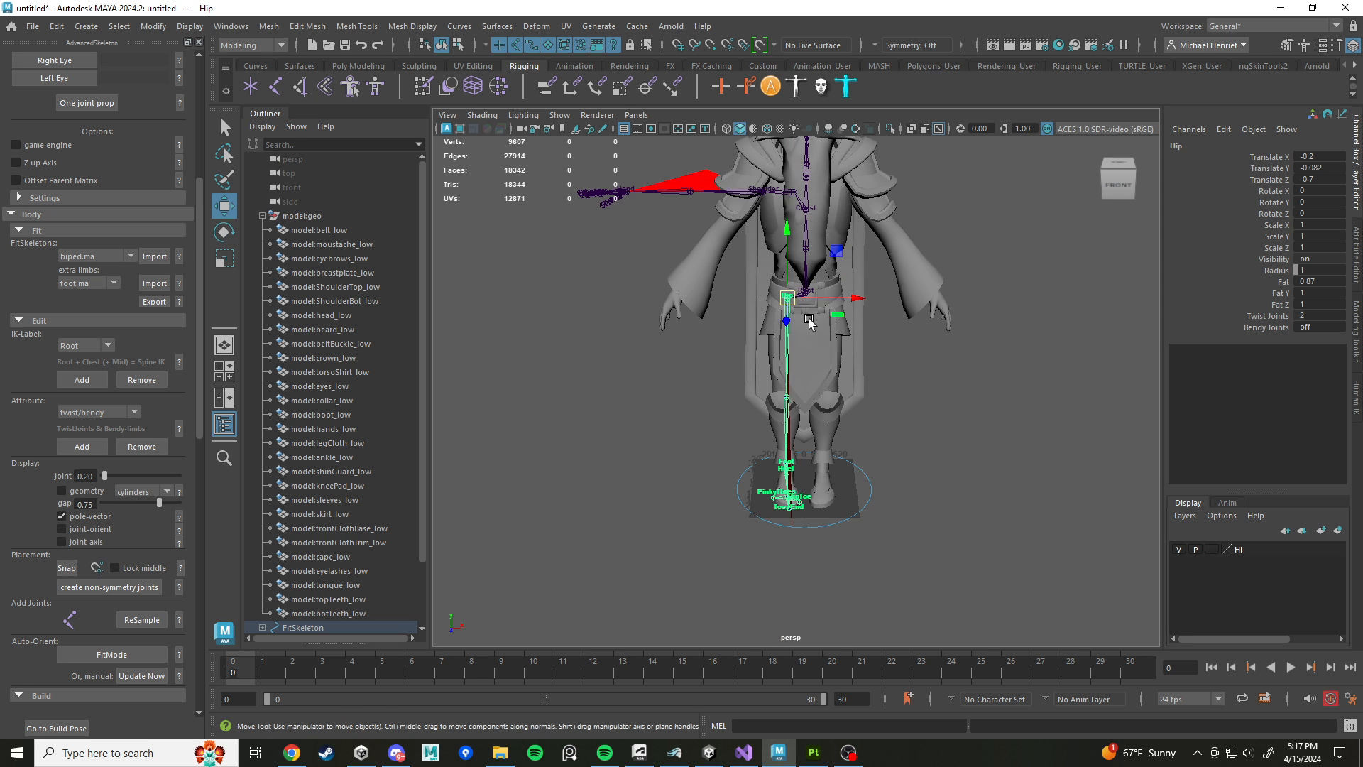
alt+drag(812, 346, 768, 304)
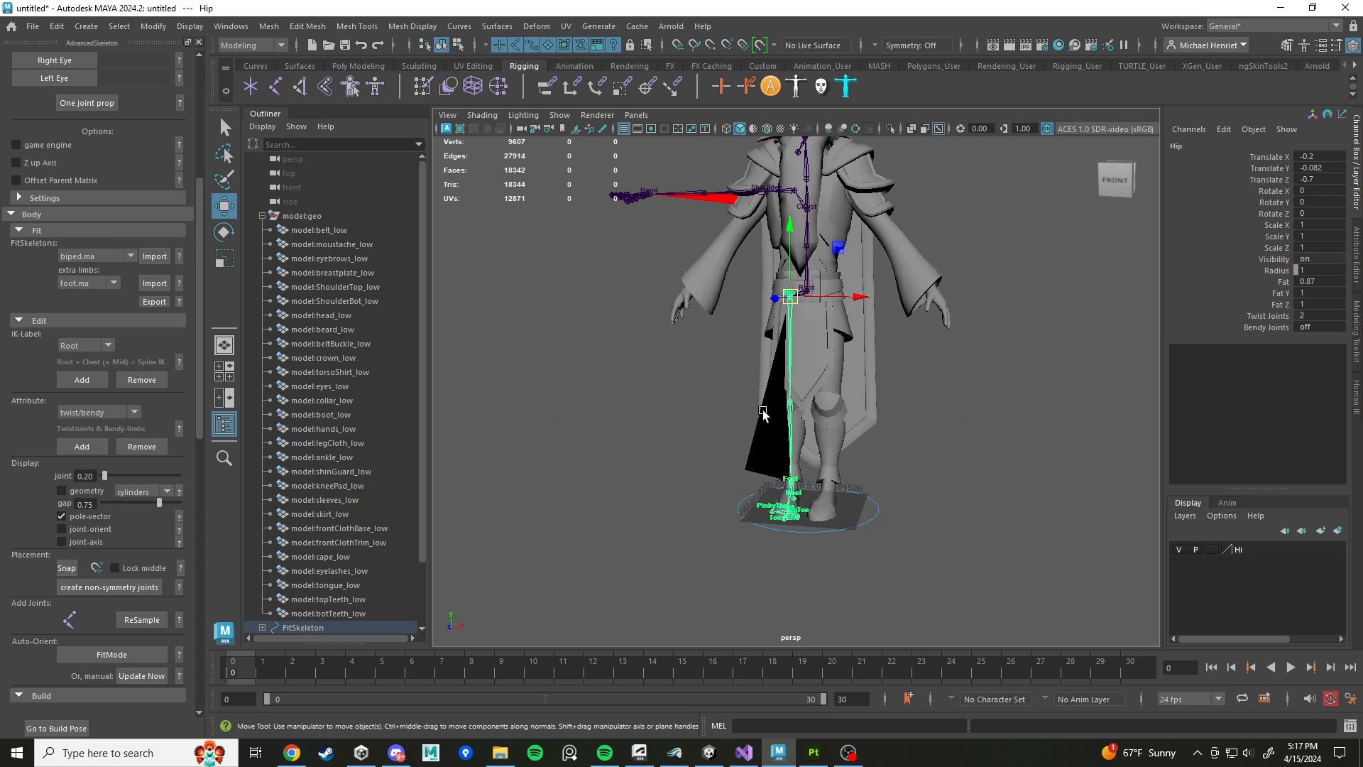
Step: Lower the Root joint alone with pivot editing to about Translate Y 8.94, using wireframe display around the belt
scroll(761, 378, down, 5)
alt+middle_drag(771, 443, 799, 517)
scroll(809, 508, up, 5)
scroll(794, 419, up, 3)
alt+middle_drag(909, 430, 836, 298)
scroll(836, 298, up, 2)
click(774, 369)
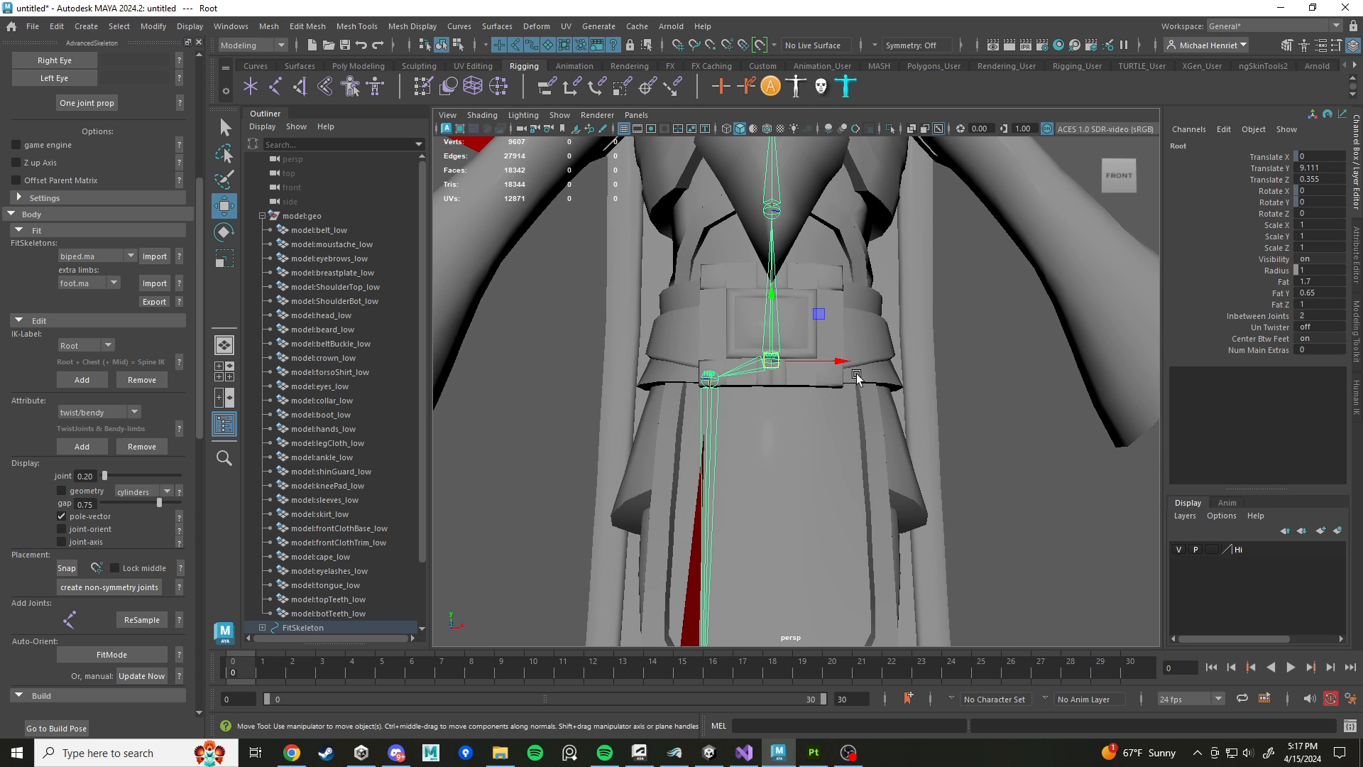
key(4)
mouse_move(823, 416)
alt+mouse_down()
mouse_move(841, 420)
mouse_move(819, 440)
mouse_move(881, 426)
mouse_move(849, 430)
mouse_move(823, 389)
alt+mouse_up()
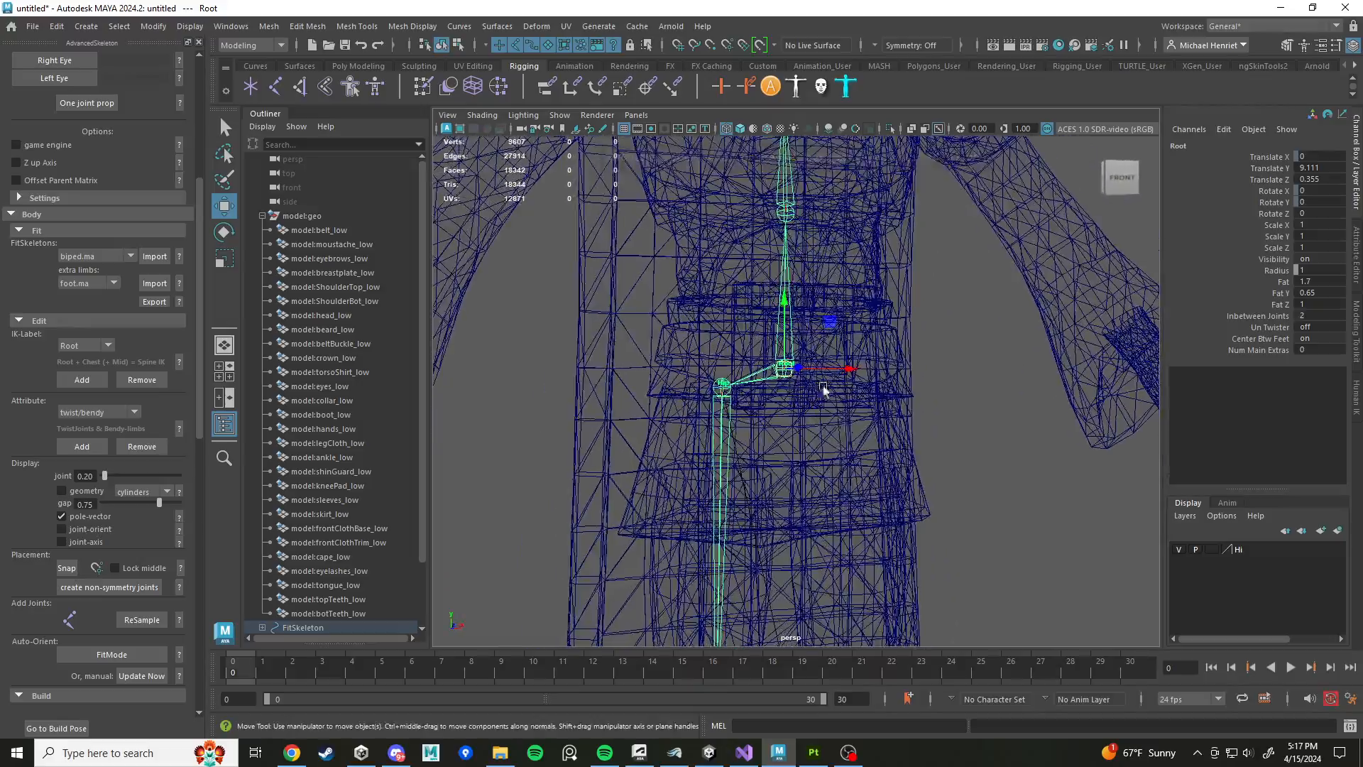
drag(785, 298, 785, 316)
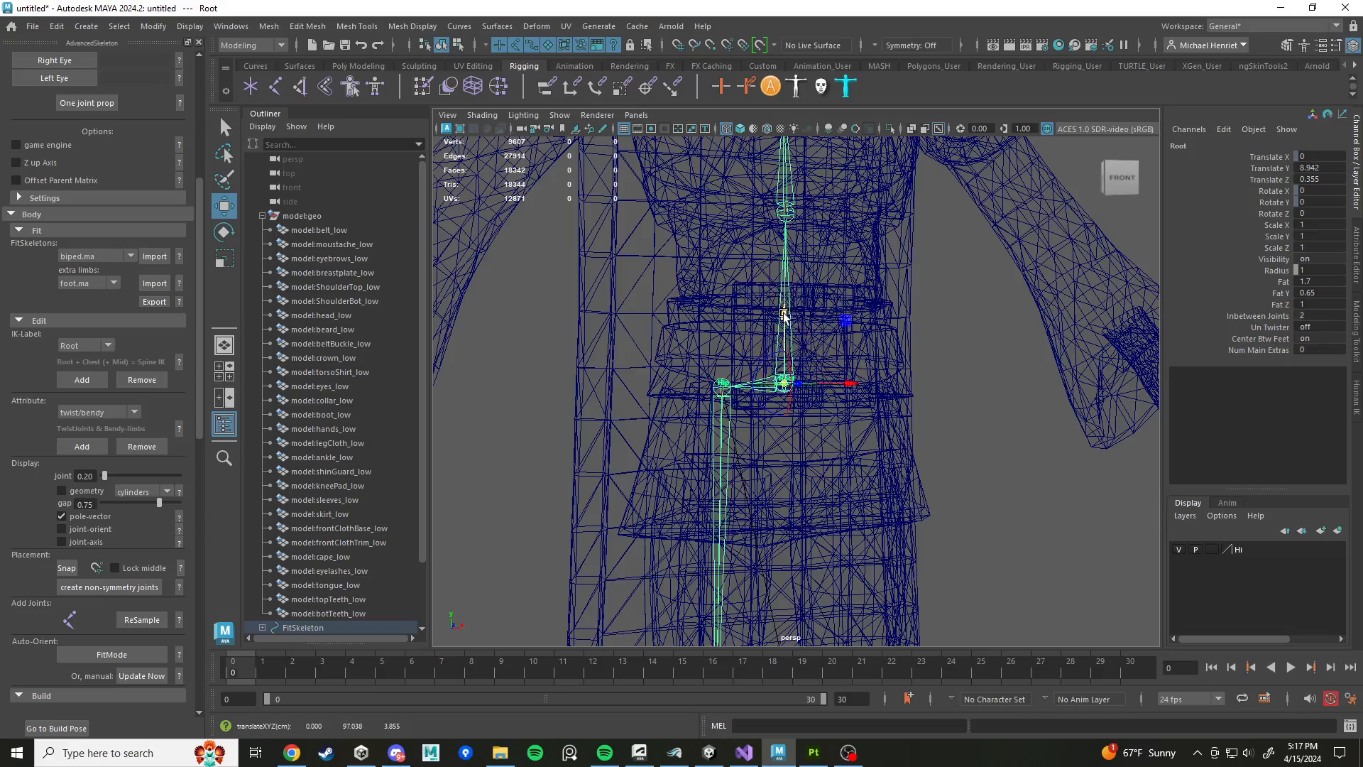
Step: Examine the Chest joint's placement and the spine line inside the torso from the front and side in shaded display
scroll(785, 317, down, 5)
alt+middle_drag(838, 365, 820, 436)
scroll(818, 437, up, 5)
alt+drag(818, 438, 753, 447)
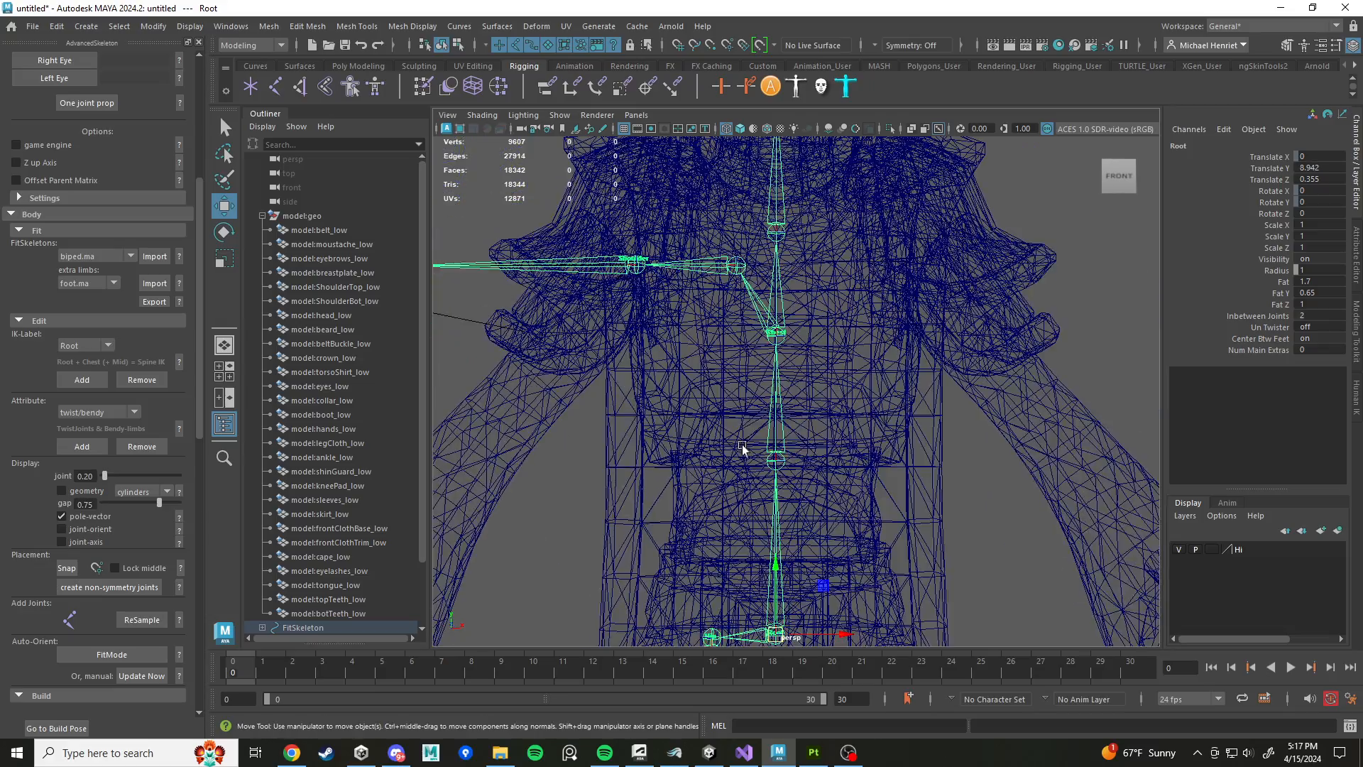
click(773, 343)
alt+drag(773, 343, 779, 432)
key(5)
scroll(777, 430, down, 6)
alt+middle_drag(779, 432, 734, 426)
scroll(733, 426, up, 5)
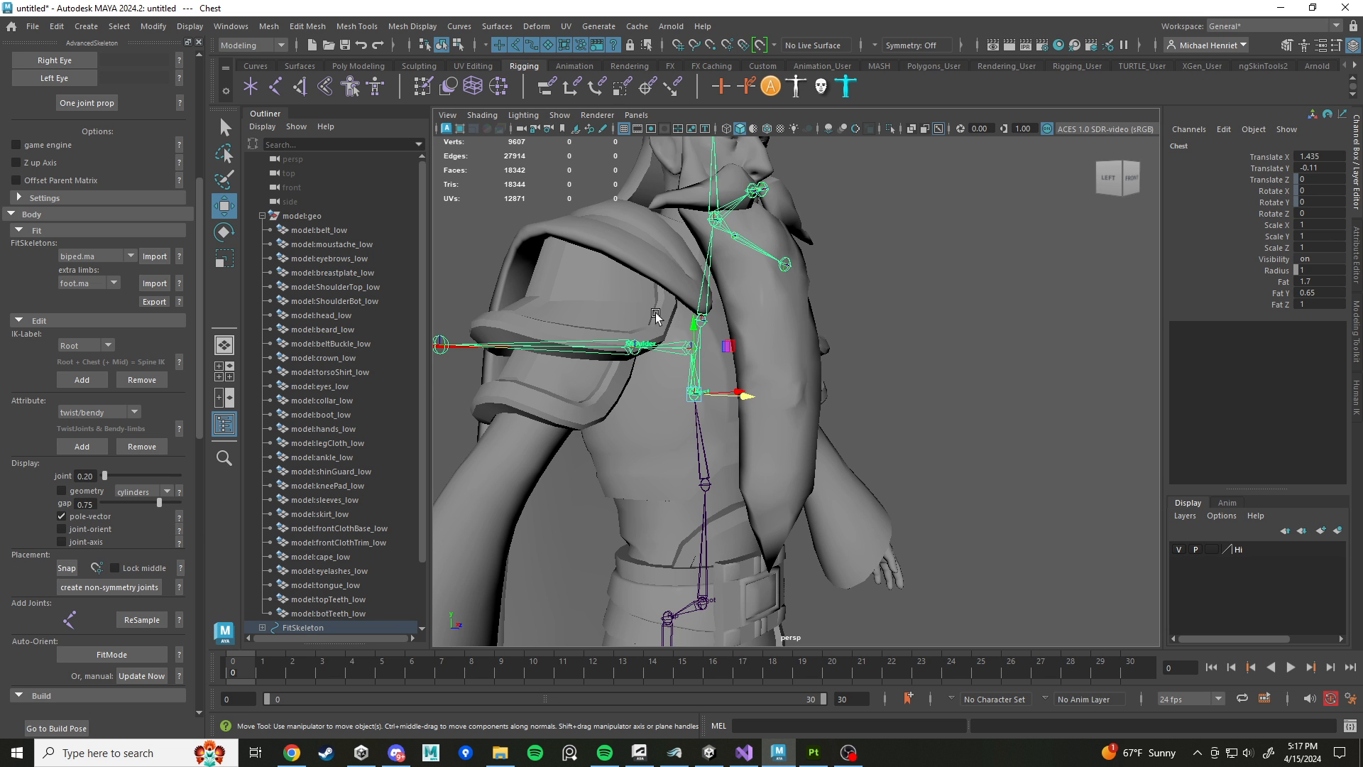
Step: Lower the Spine1 joint alone with pivot editing toward the waist, to about Translate X 1.72 and Y 0.30
alt+drag(703, 376, 814, 488)
click(756, 470)
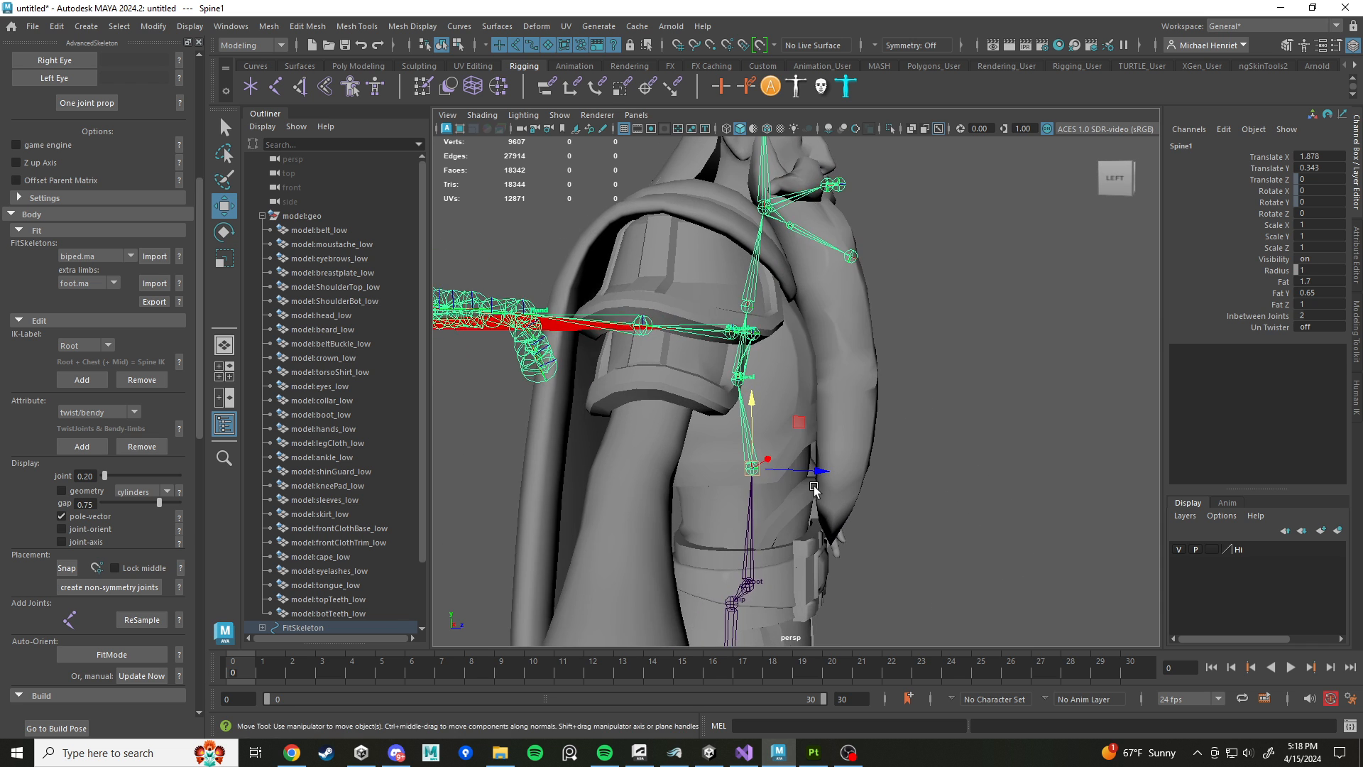
scroll(810, 381, up, 4)
alt+middle_drag(814, 488, 803, 435)
key(d)
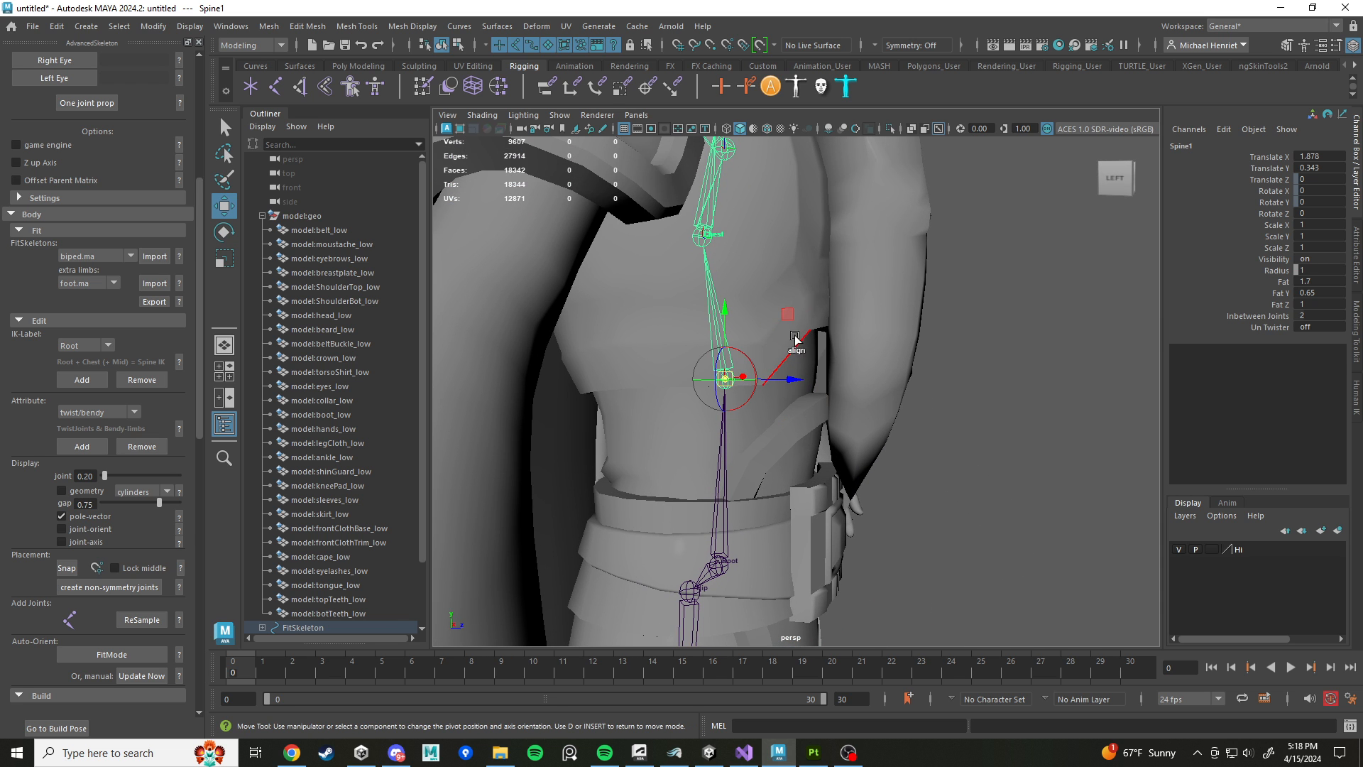
drag(788, 315, 786, 343)
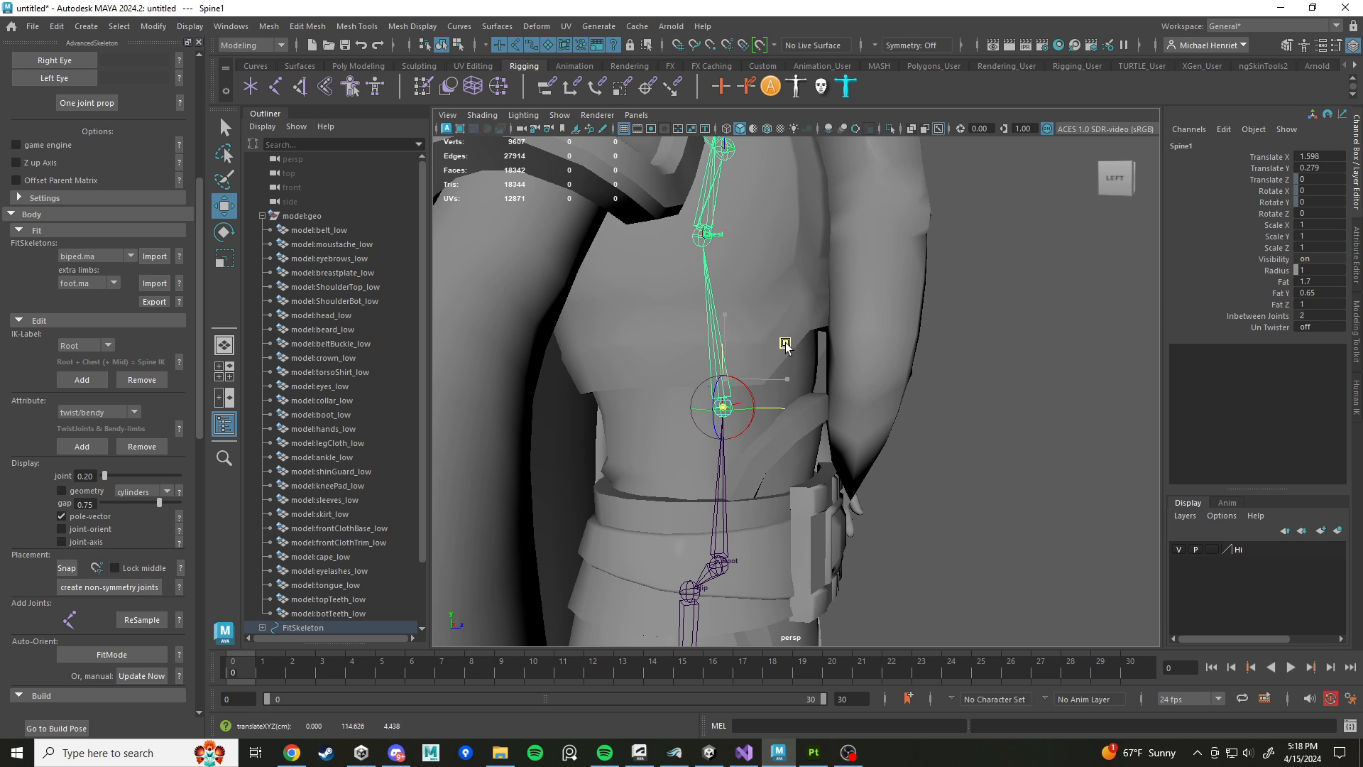
mouse_move(844, 406)
alt+mouse_down()
mouse_move(894, 390)
mouse_move(848, 407)
alt+mouse_up()
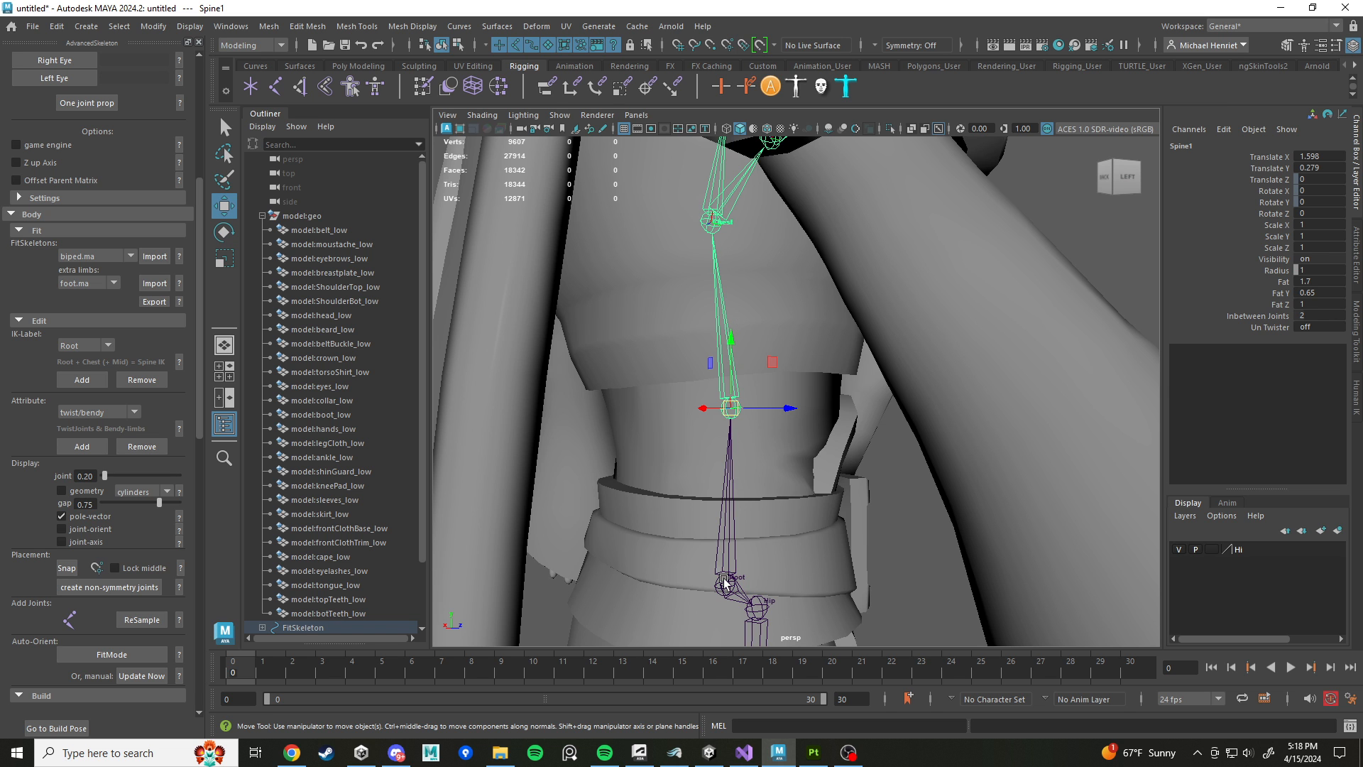
alt+drag(715, 231, 700, 395)
drag(779, 345, 709, 370)
Step: Raise the Scapula joint with its arm chain toward the shoulder, to about Translate X 1.80 and Y -0.52
scroll(724, 368, down, 5)
alt+middle_drag(779, 365, 876, 450)
scroll(876, 450, up, 5)
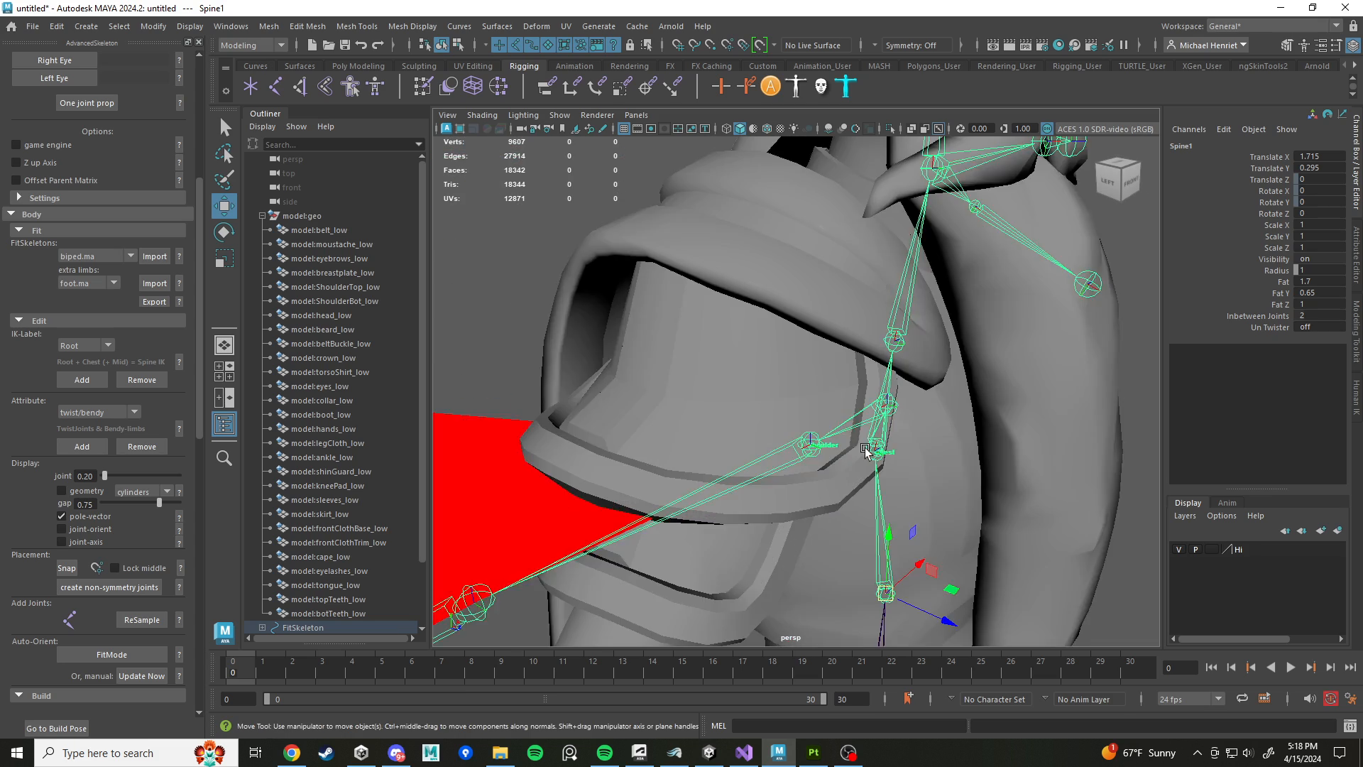
alt+drag(876, 450, 895, 426)
click(811, 381)
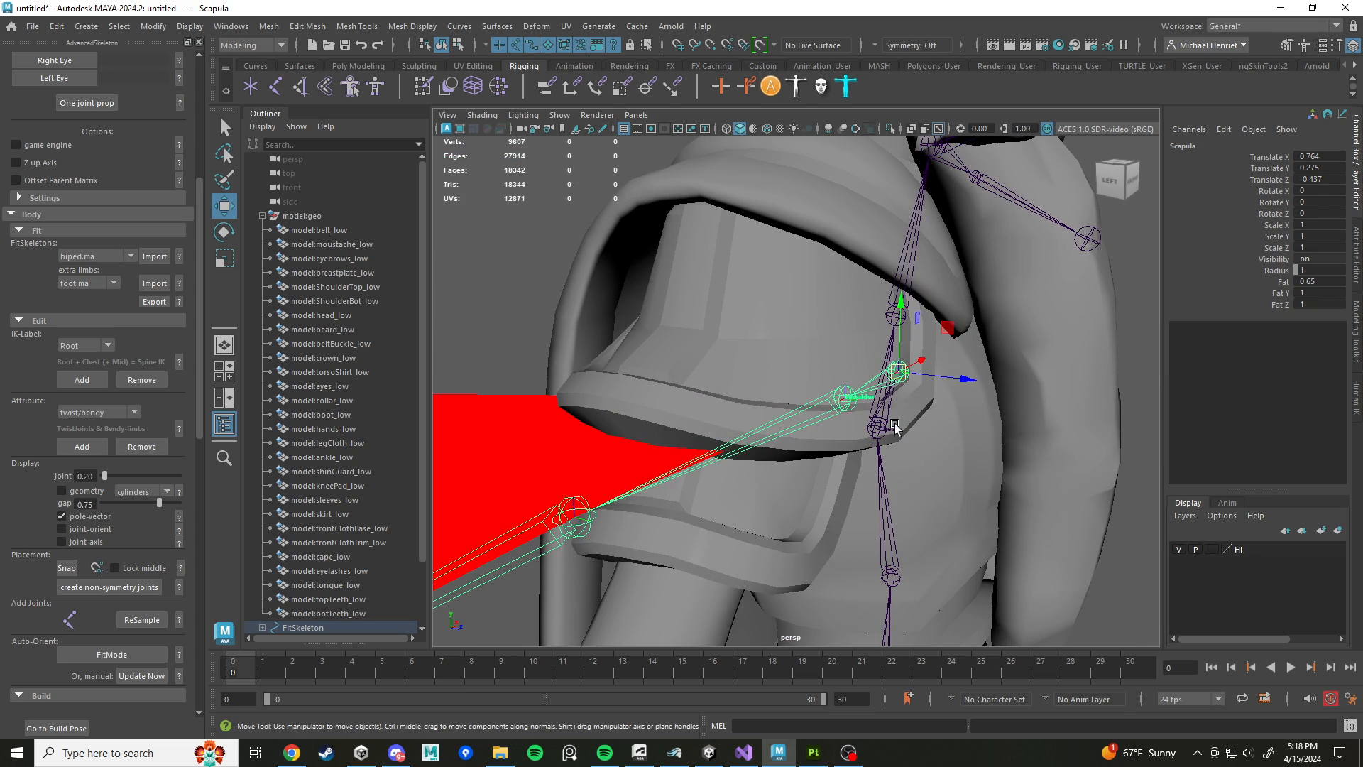
drag(952, 327, 885, 193)
scroll(877, 250, down, 5)
mouse_move(879, 257)
alt+mouse_down()
mouse_move(710, 282)
mouse_move(774, 263)
mouse_move(795, 232)
mouse_move(760, 285)
mouse_move(786, 284)
alt+mouse_up()
scroll(724, 280, up, 4)
Step: Lower the Scapula joint slightly in wireframe front view, to about Translate X 1.42 and Y -0.47
key(4)
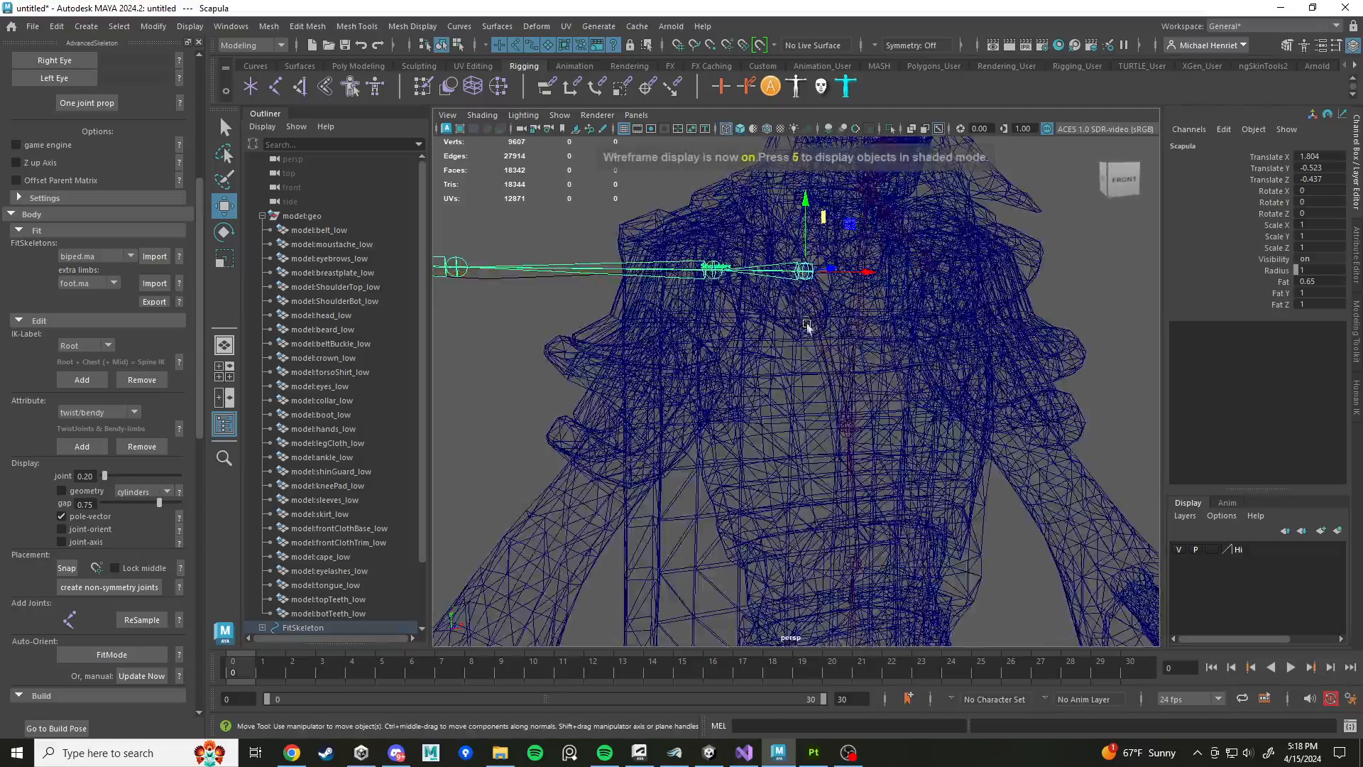
alt+drag(674, 311, 773, 307)
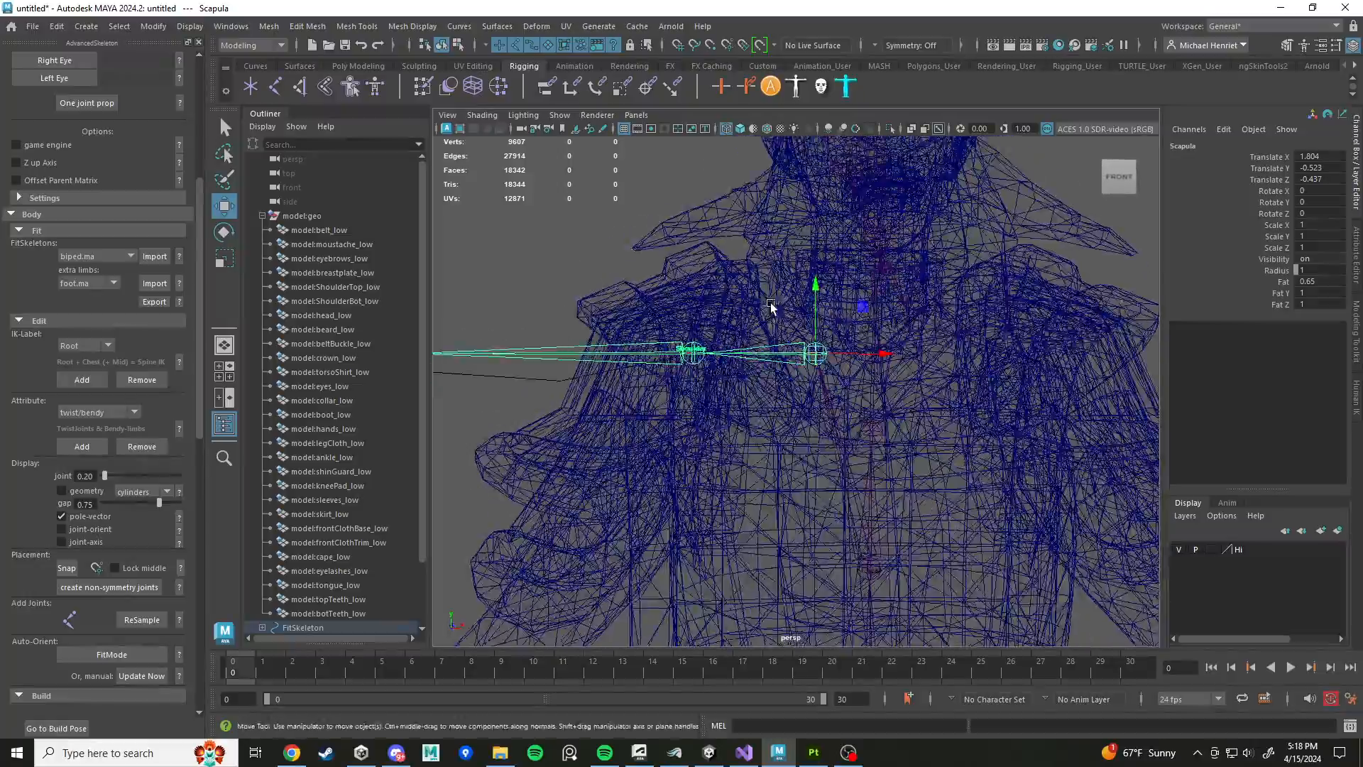
scroll(817, 340, down, 3)
scroll(809, 298, up, 3)
drag(812, 248, 811, 291)
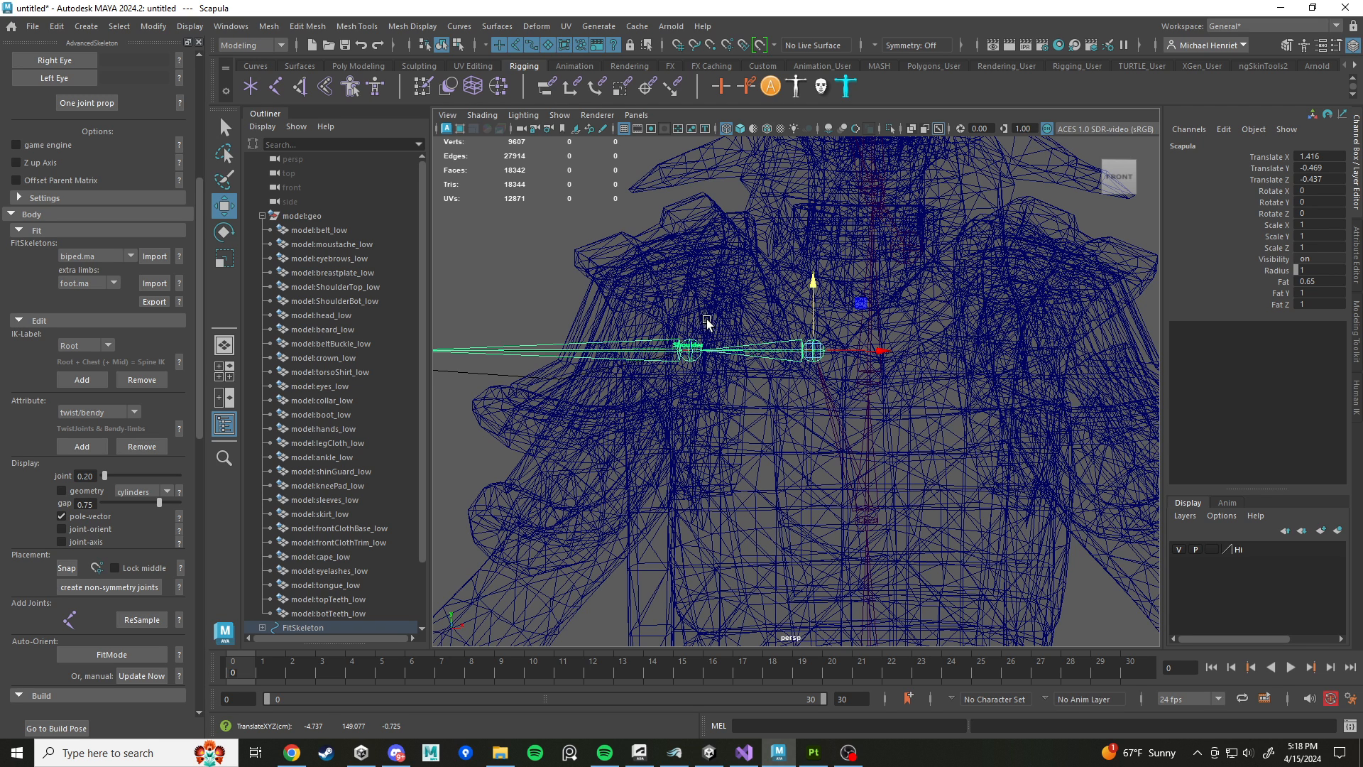
Step: Try rotating the Scapula joint so the arm slopes downward, to about Rotate Y 20.6, and undo the rotation
key(e)
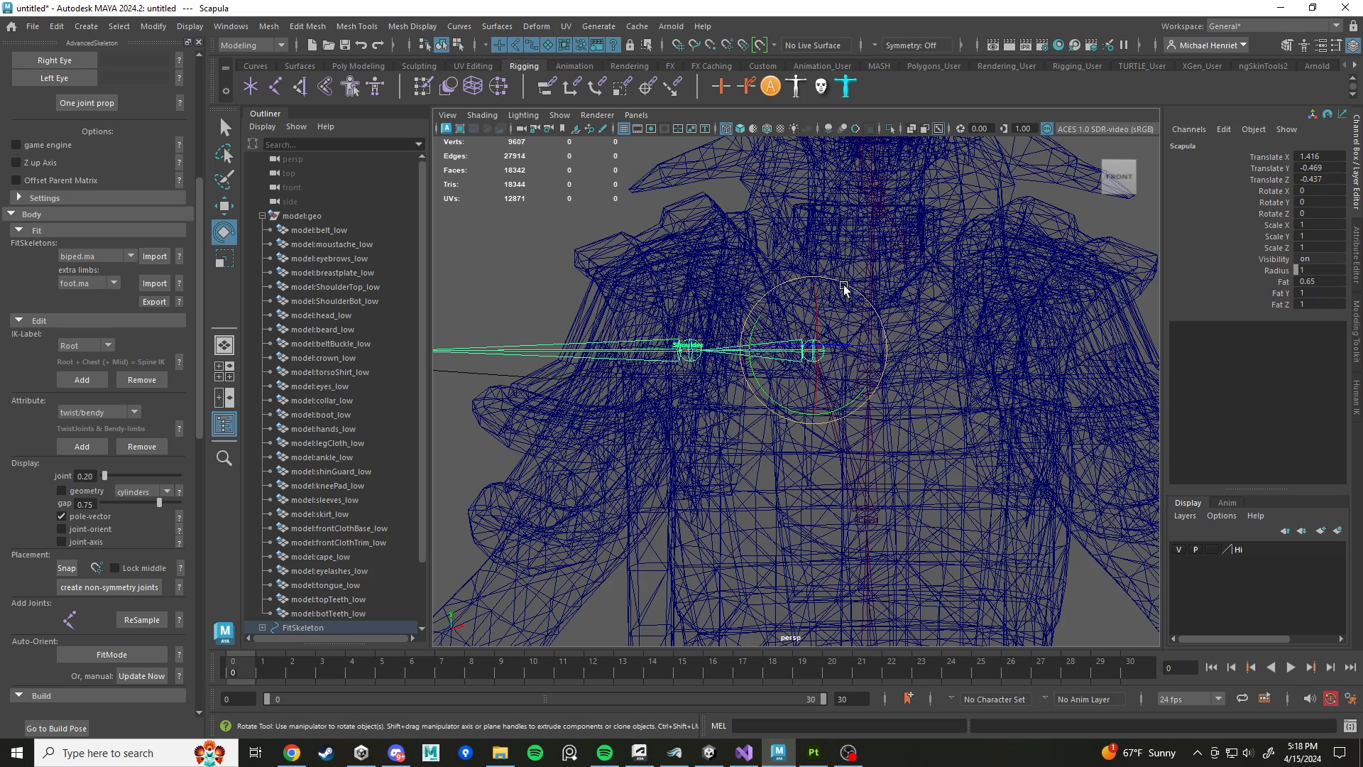
drag(844, 288, 817, 281)
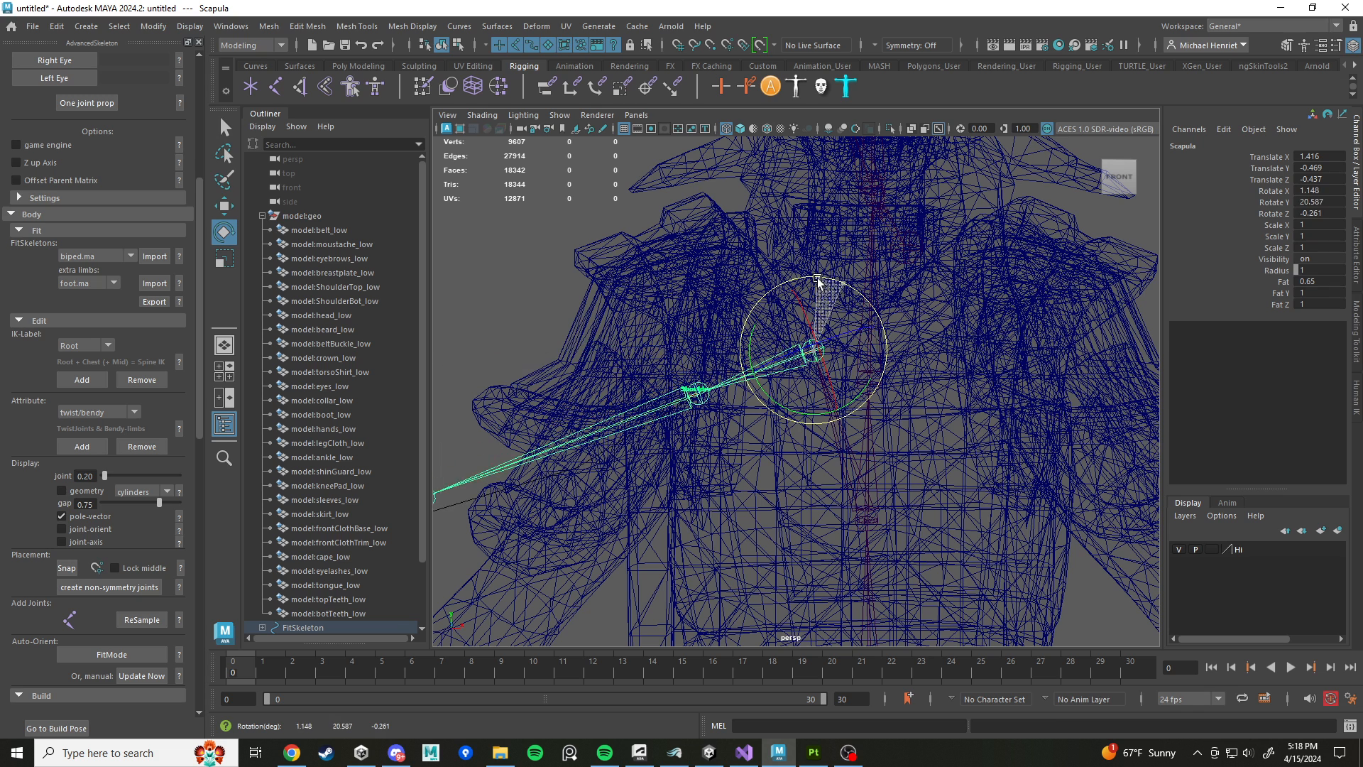
key(ctrl+z)
Step: Try the Scapula joint outward at about Translate Z -1.12 and the Shoulder joint inward at about Translate X 0.69, undoing the shoulder move
key(w)
drag(867, 356, 800, 346)
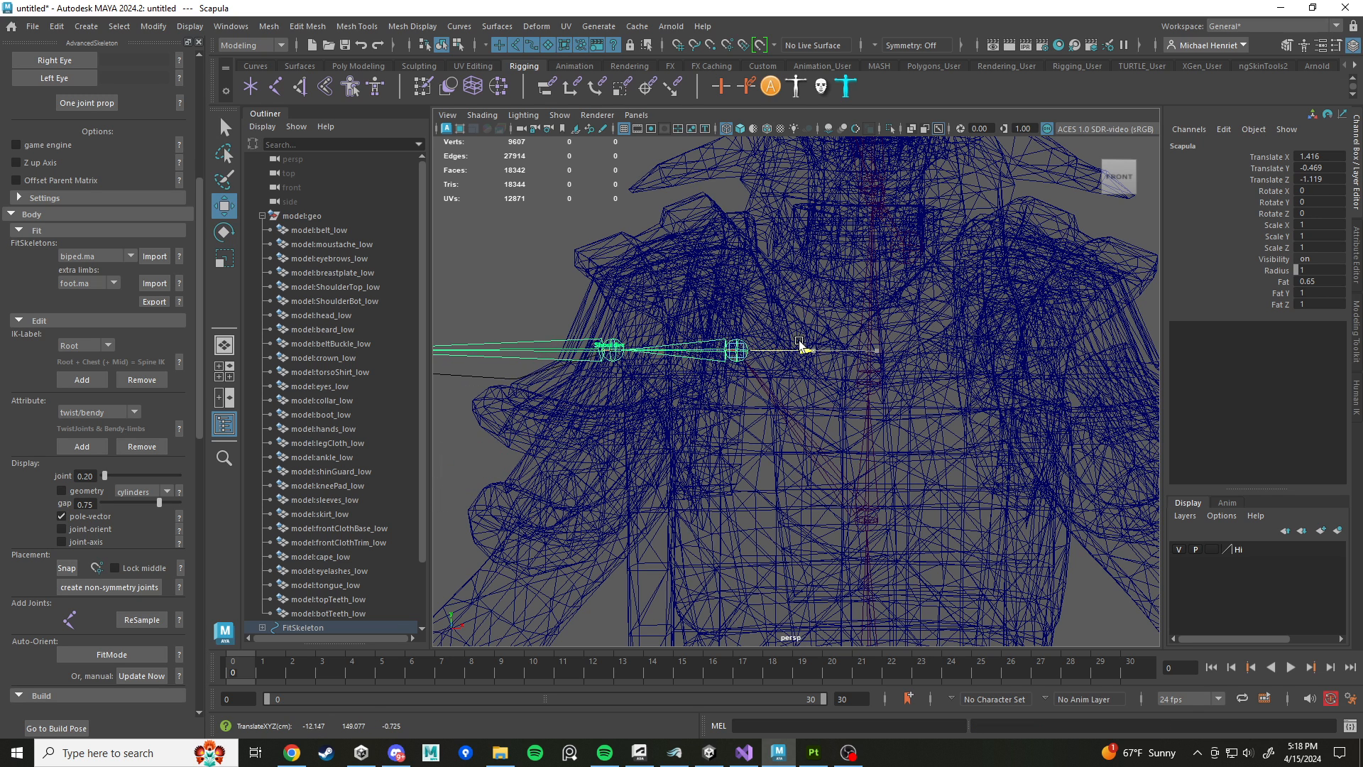
click(612, 355)
drag(684, 356, 734, 355)
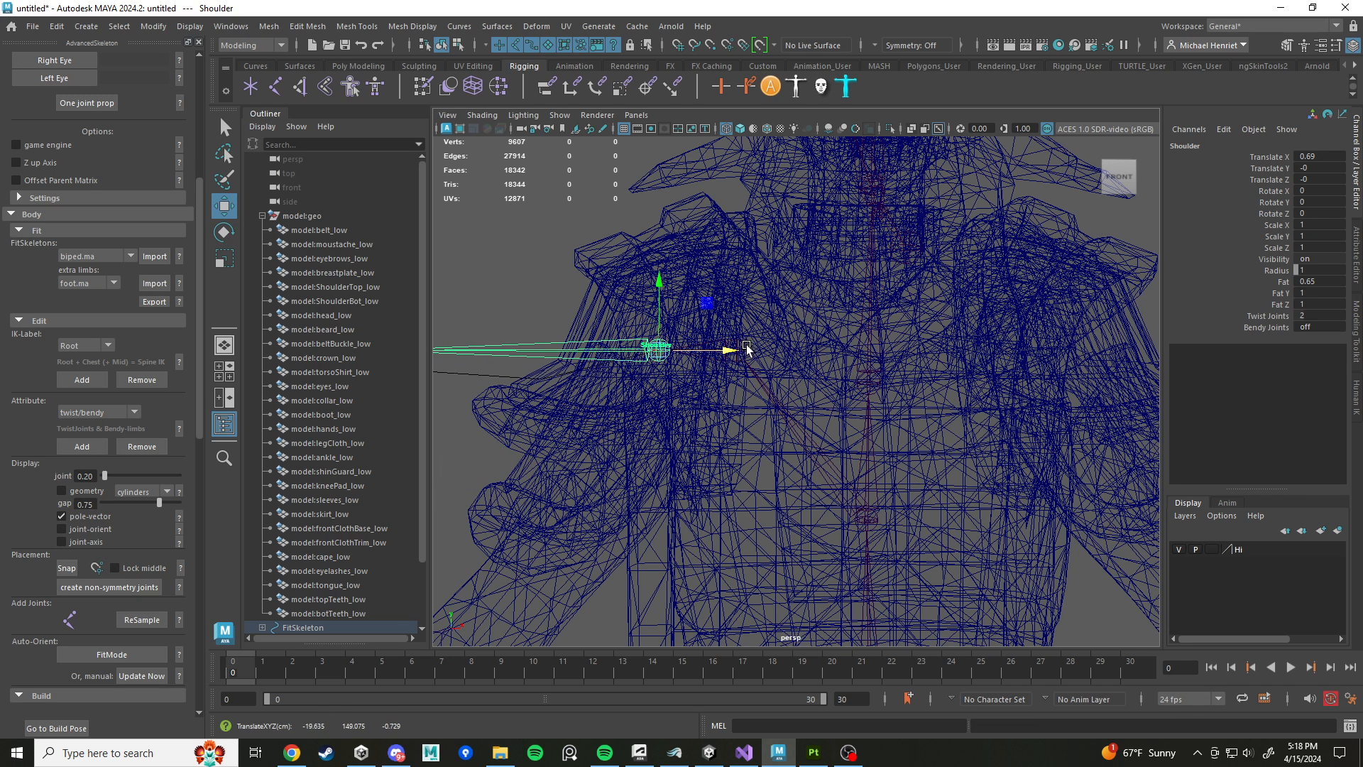
click(744, 348)
key(e)
mouse_move(775, 286)
mouse_down()
mouse_move(784, 298)
mouse_move(776, 289)
mouse_up()
key(ctrl+z)
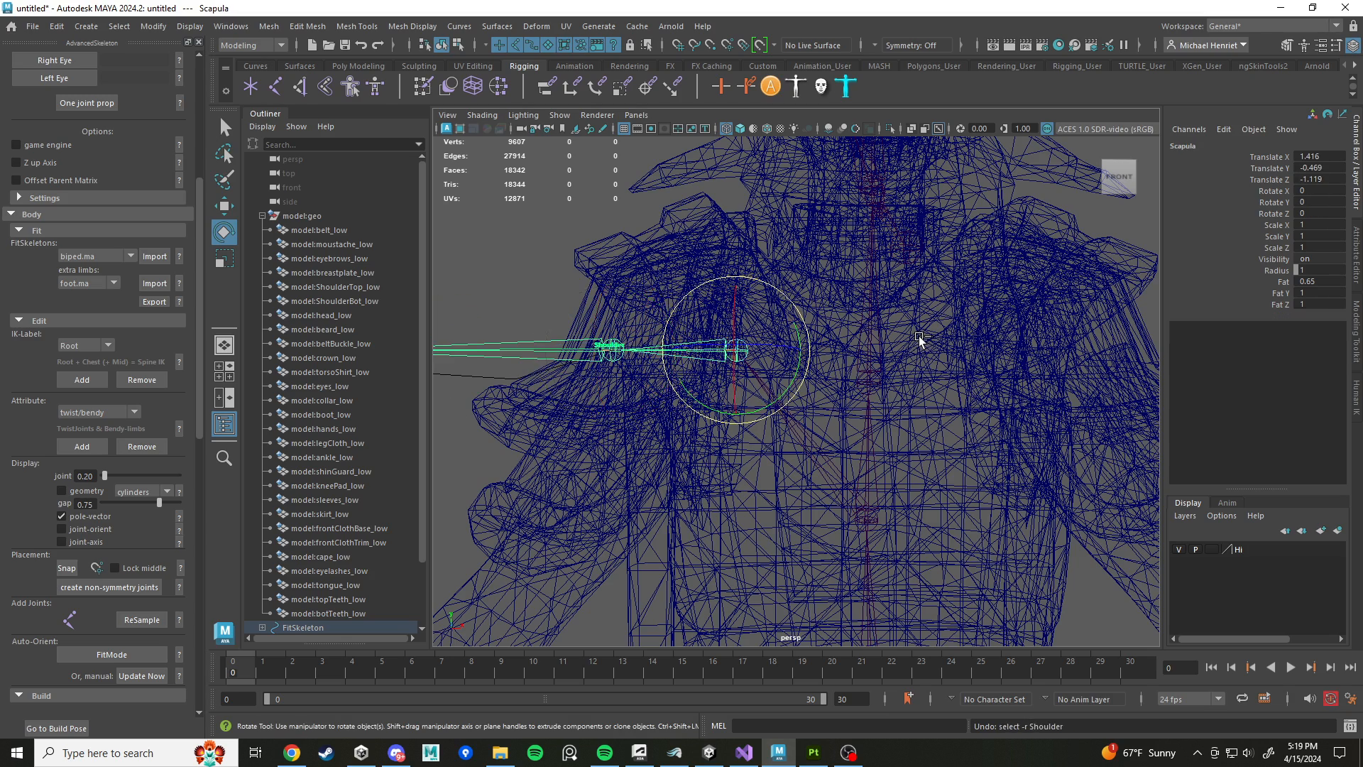
Step: Move the Scapula joint with its arm chain inward to about Translate Z -0.51
key(w)
drag(810, 352, 843, 381)
scroll(868, 358, down, 4)
scroll(849, 385, up, 6)
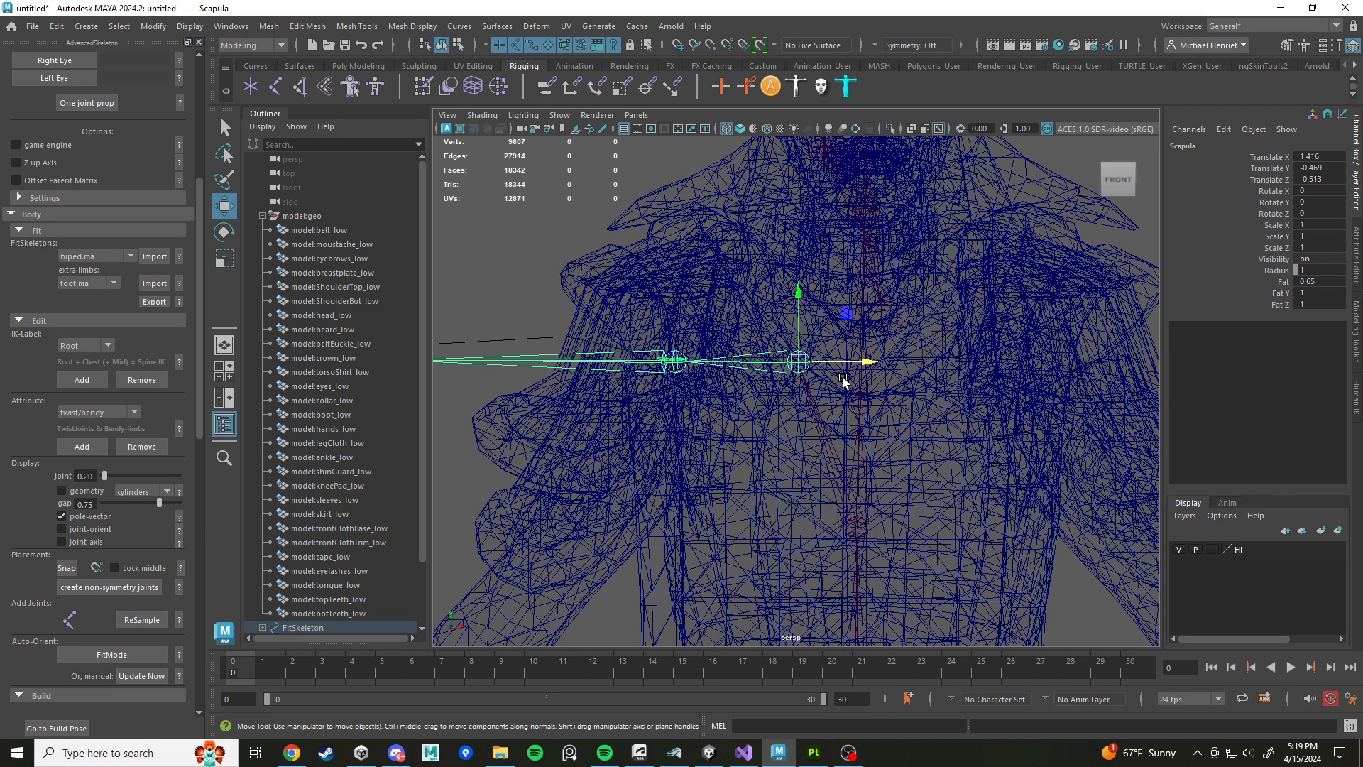
Step: Lower the Scapula joint slightly and slide its arm chain inward, to about Translate X 1.40 and Z -0.40
drag(799, 291, 797, 302)
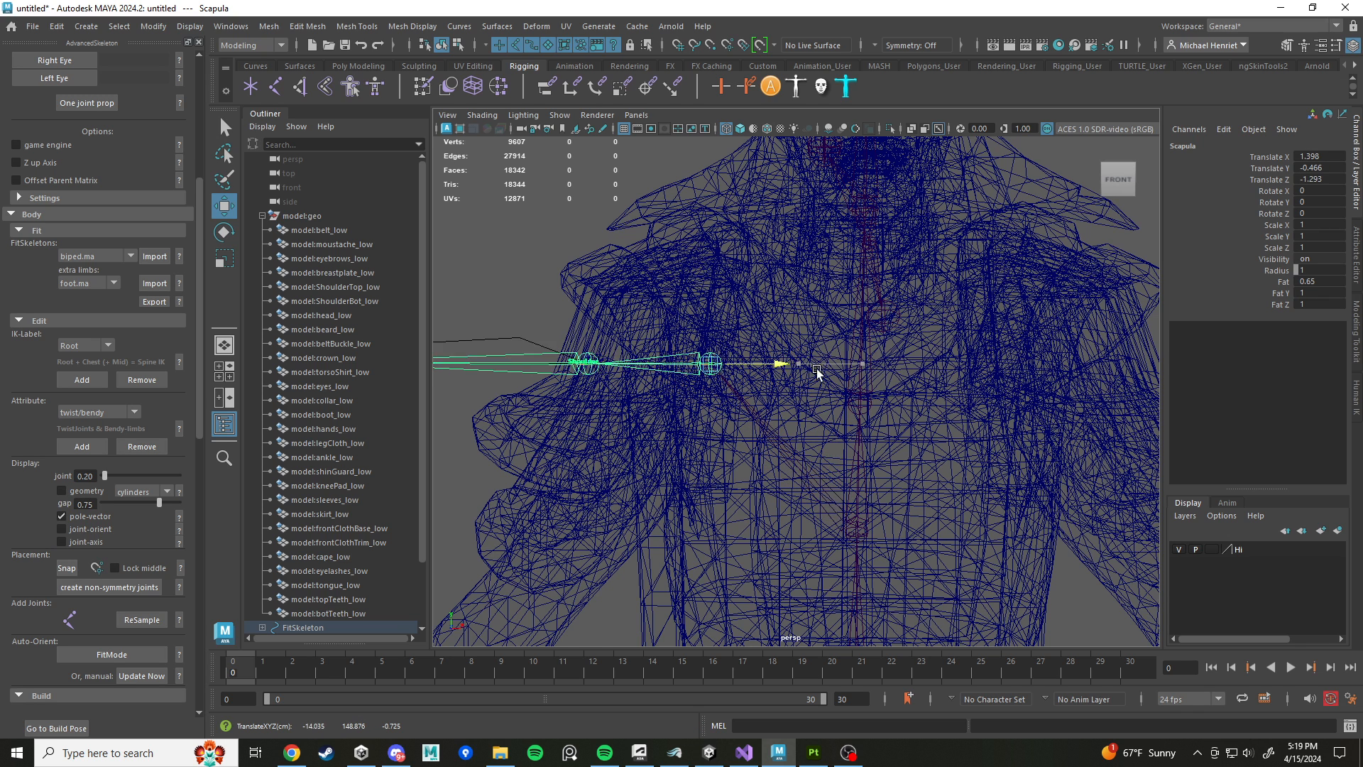
drag(872, 369, 878, 369)
scroll(876, 344, down, 4)
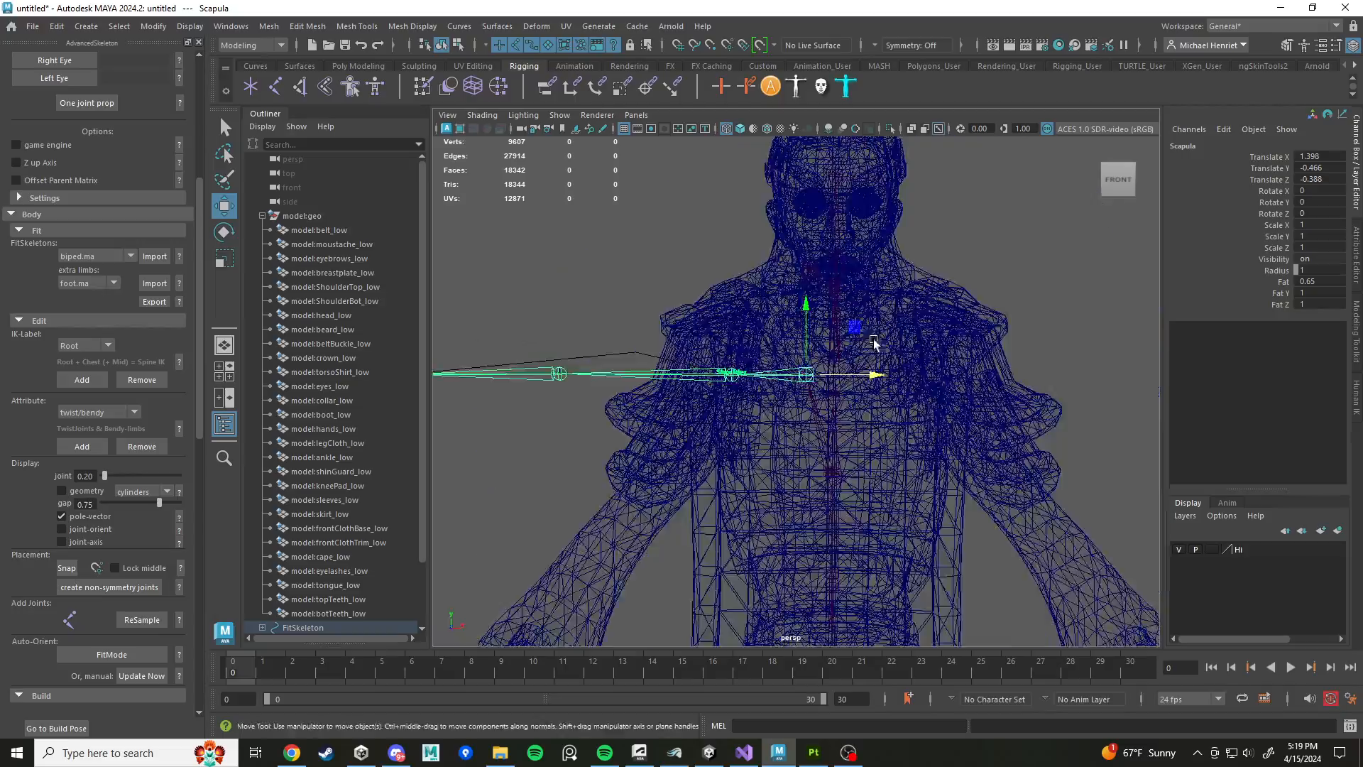
alt+middle_drag(876, 344, 837, 380)
scroll(837, 380, up, 5)
alt+drag(836, 379, 832, 366)
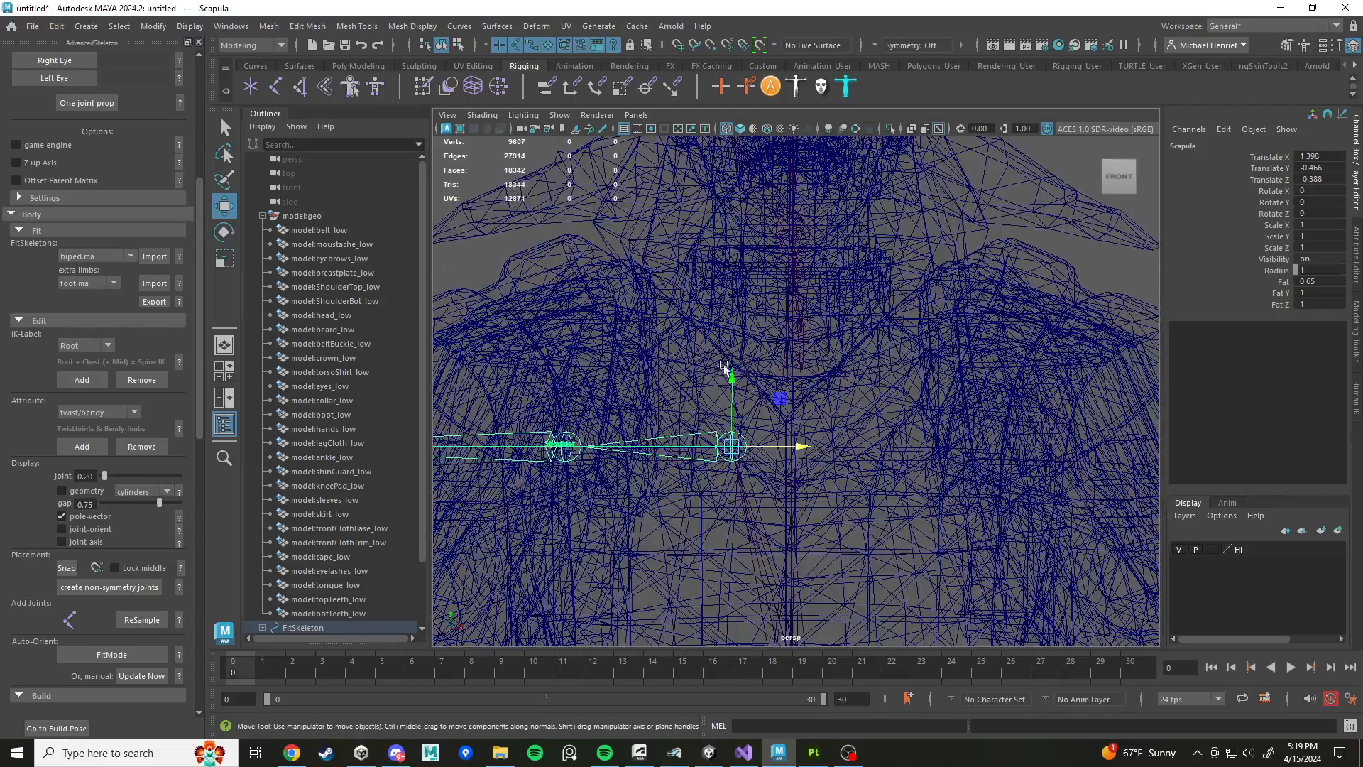
scroll(724, 365, down, 4)
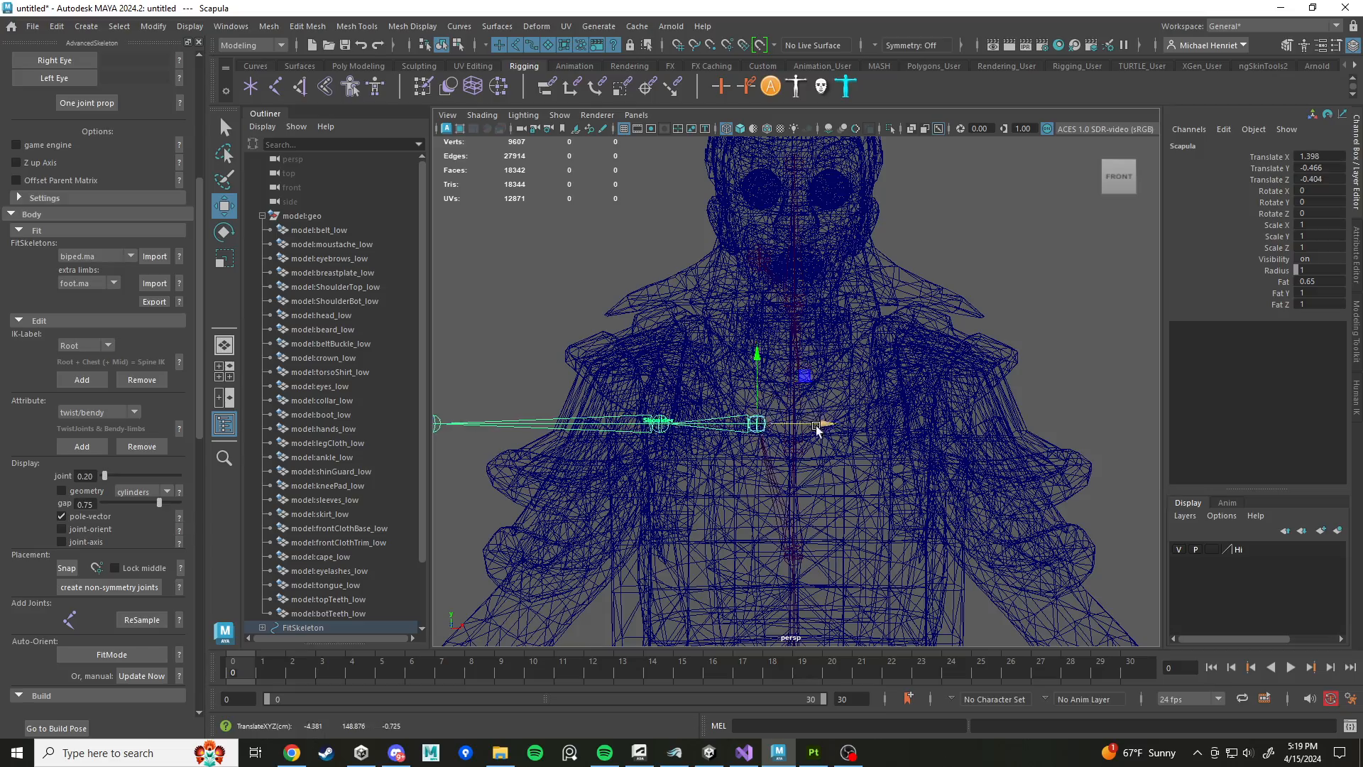
Step: Shift the Scapula joint in depth and lower it with the arm chain, to about Translate X 1.07 and Y -0.48
alt+drag(817, 429, 867, 345)
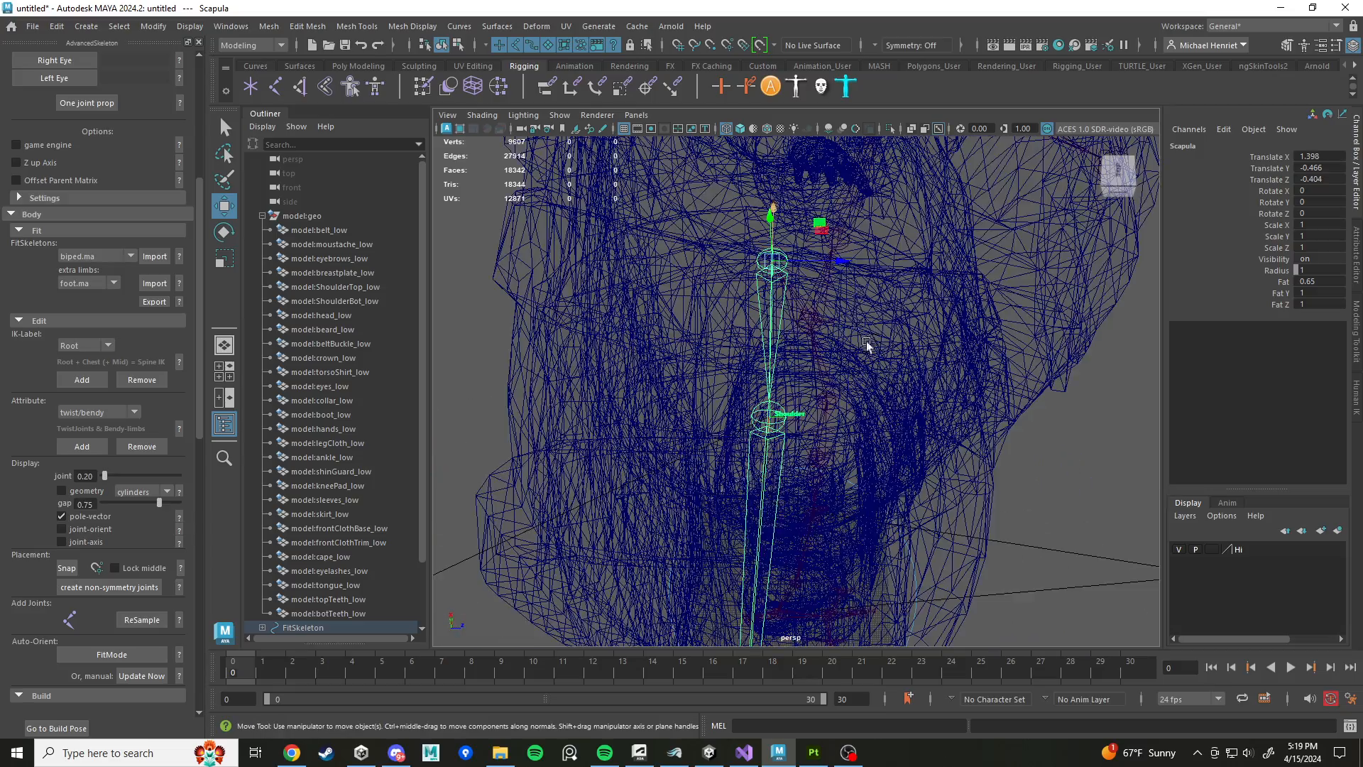
drag(843, 260, 725, 350)
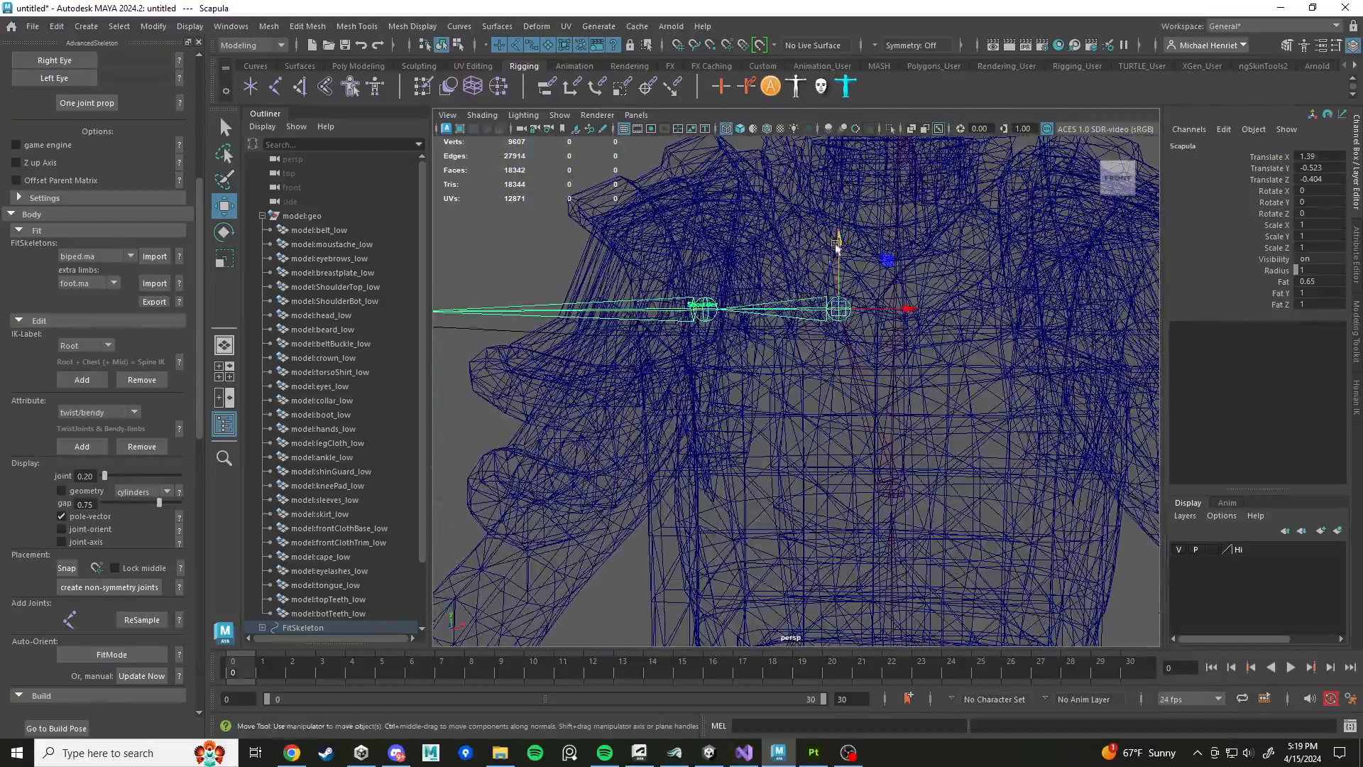
drag(836, 246, 837, 269)
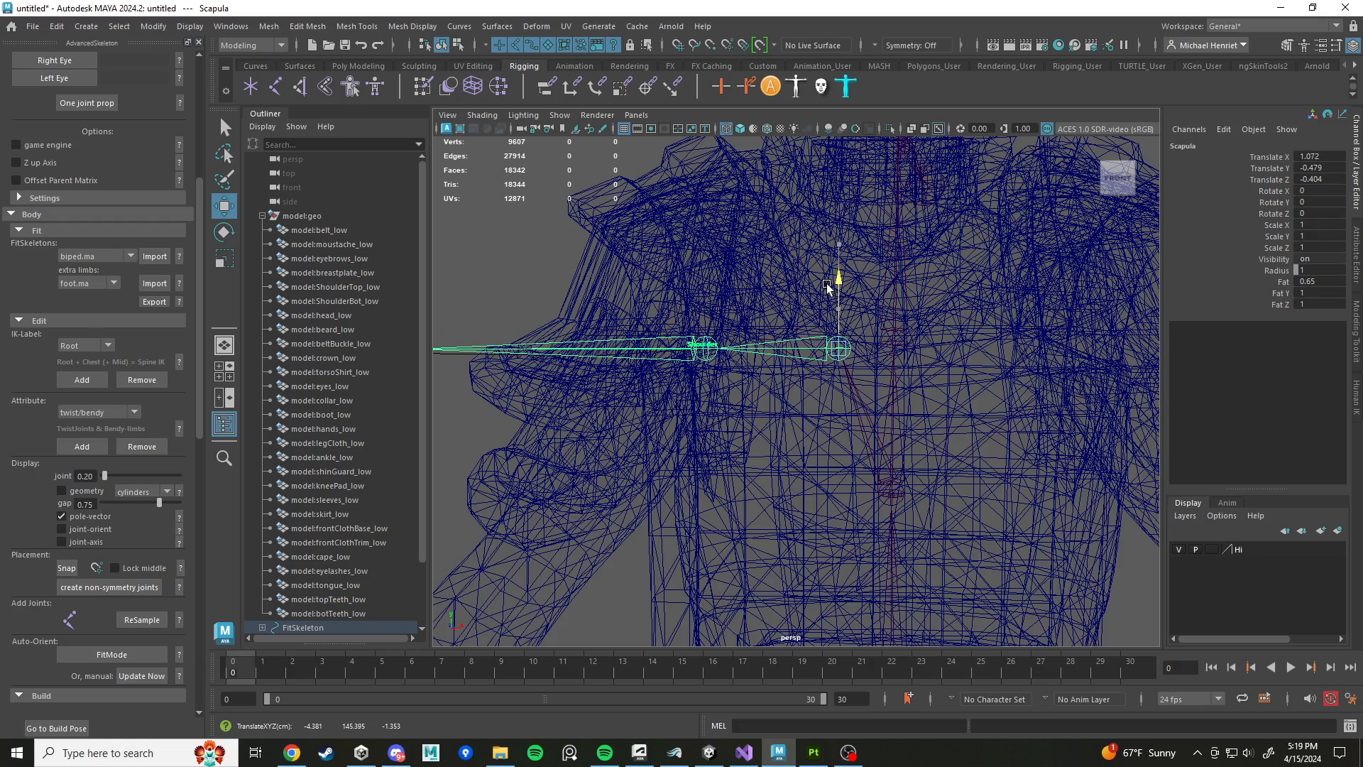
Step: Select the Shoulder joint and move it to about Translate X 1.32 and Z -0.11 inside the upper arm
alt+drag(830, 291, 749, 312)
alt+middle_drag(749, 313, 720, 374)
click(674, 410)
alt+drag(632, 467, 710, 414)
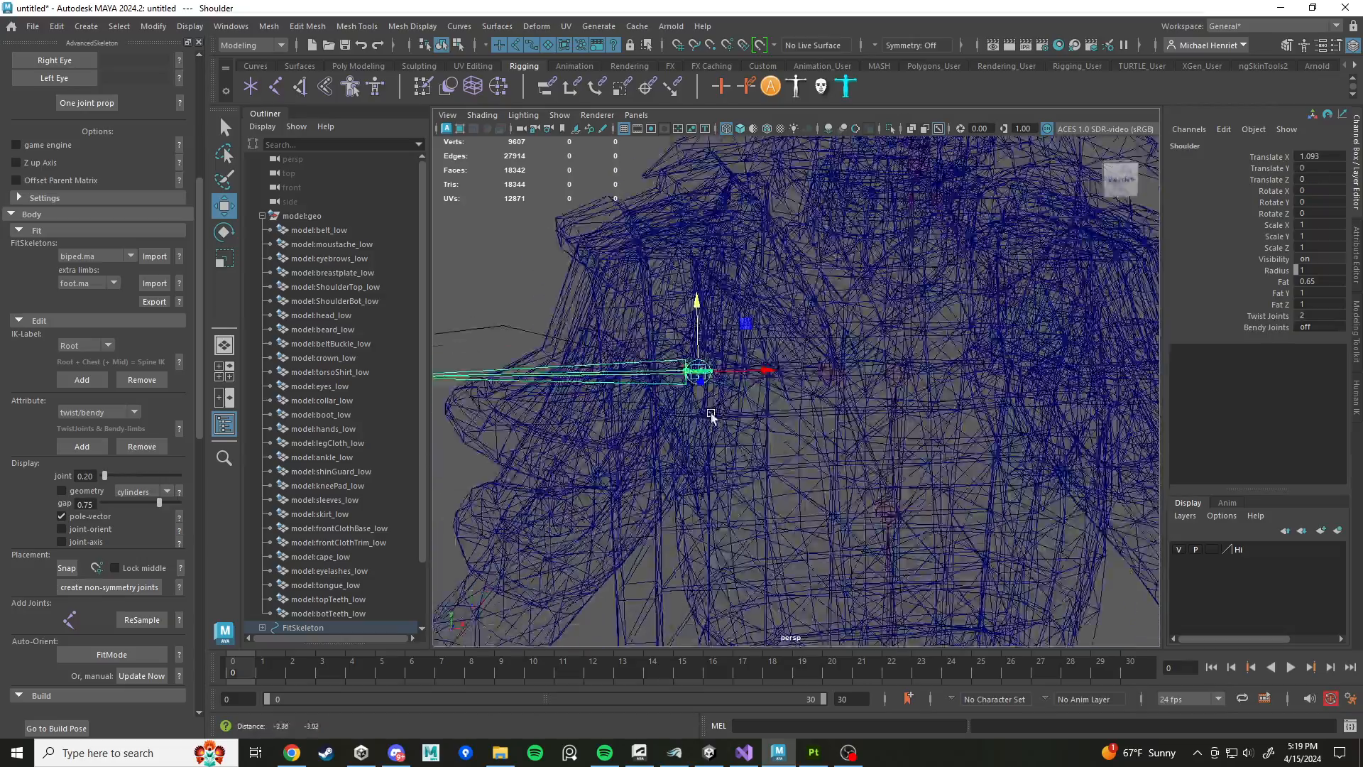
alt+middle_drag(709, 414, 785, 384)
key(e)
scroll(773, 376, down, 5)
scroll(752, 406, down, 3)
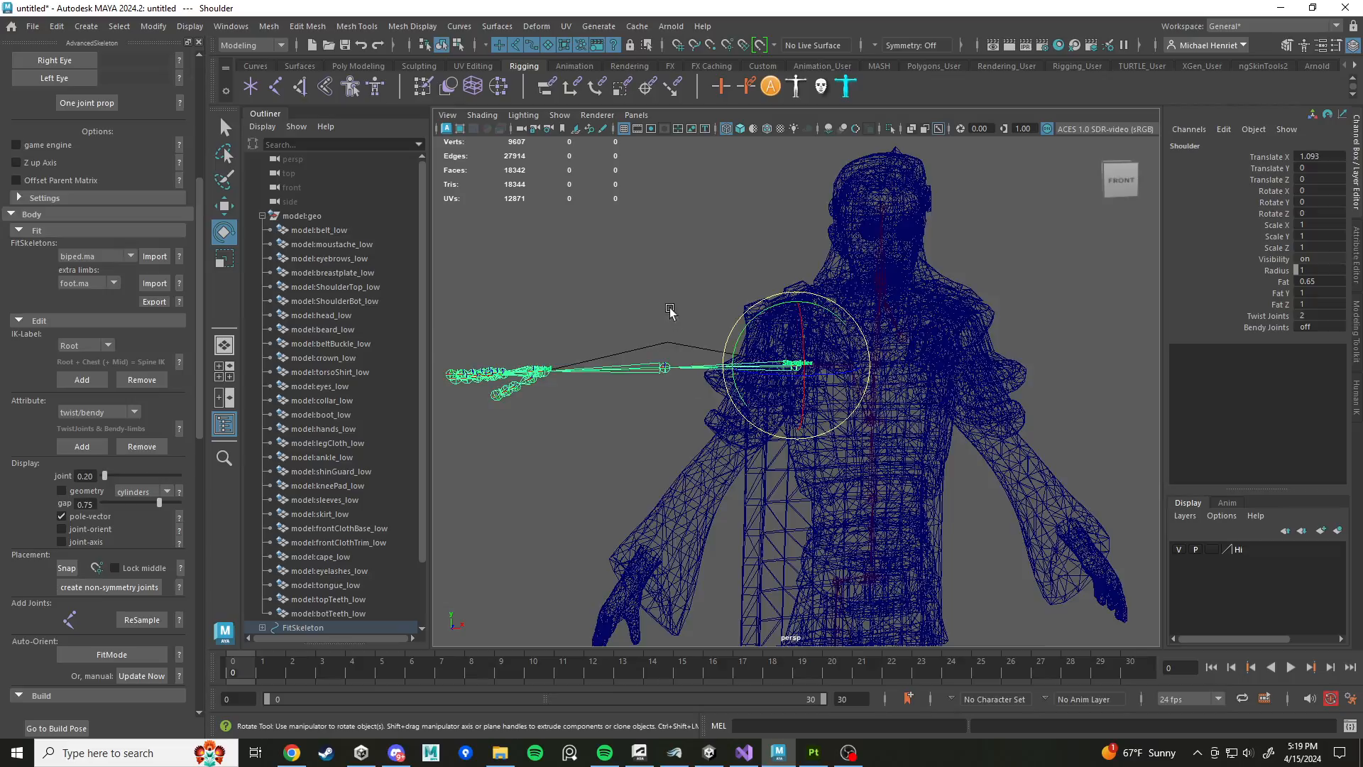
scroll(792, 365, up, 6)
key(w)
alt+drag(796, 359, 809, 307)
Step: Rotate the Shoulder joint to about Rotate Y 53.2 so the arm chain slopes down along the sleeve
key(e)
scroll(790, 327, down, 3)
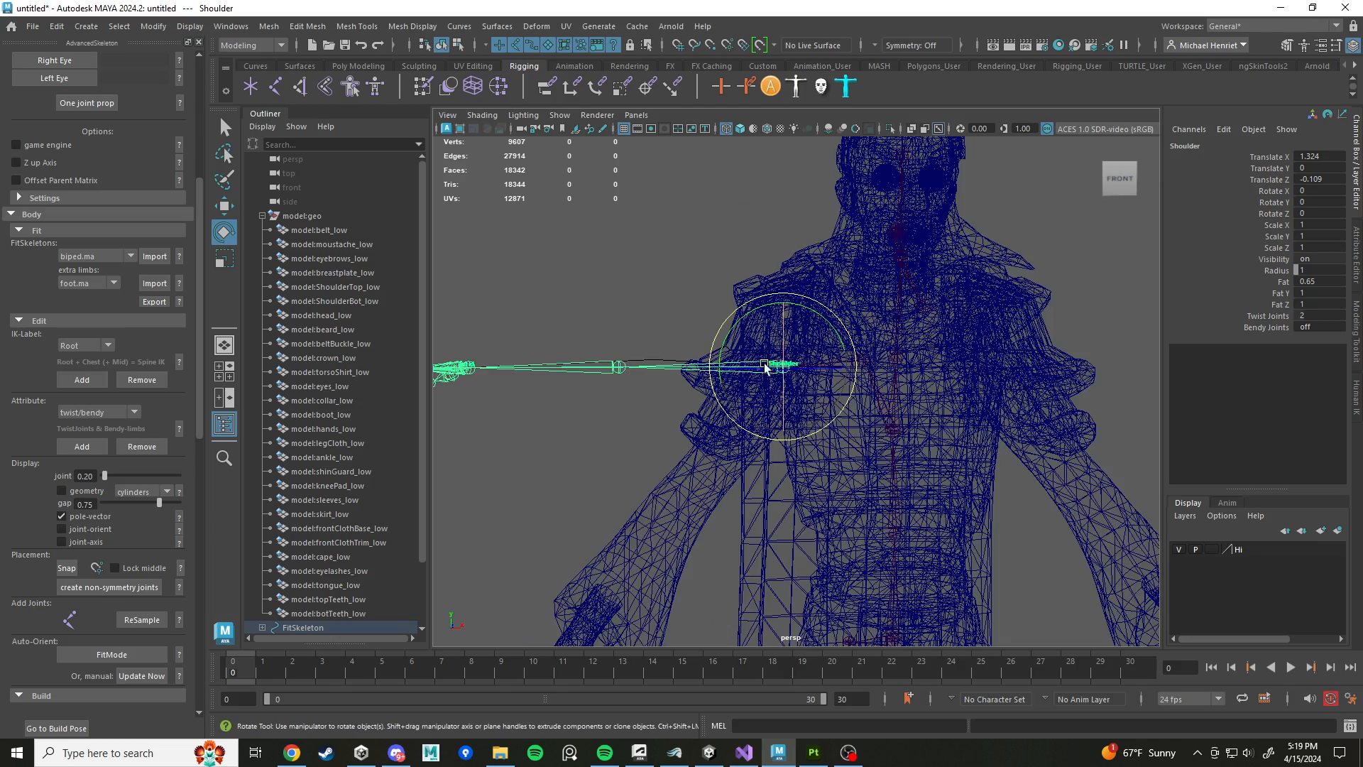
scroll(710, 497, down, 5)
scroll(737, 518, up, 5)
alt+middle_drag(809, 391, 838, 372)
scroll(806, 359, up, 4)
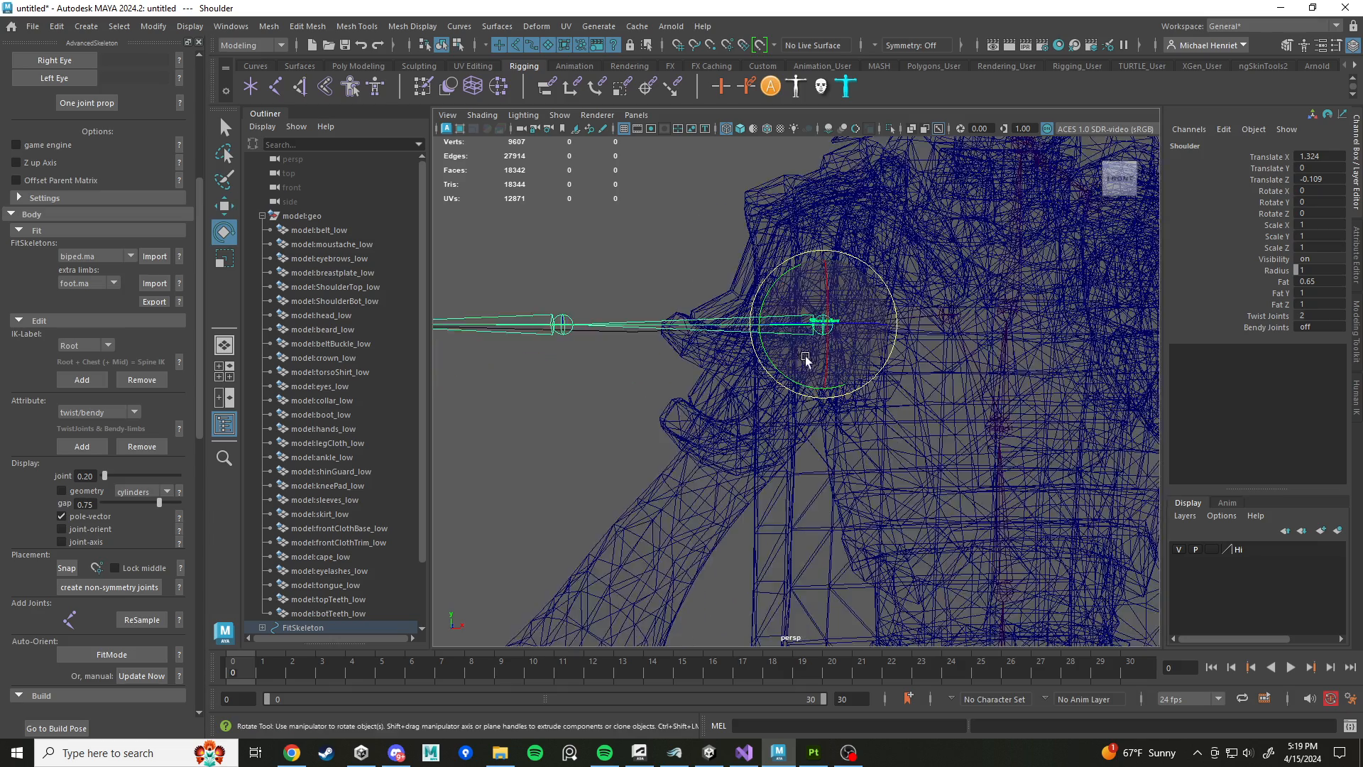
drag(793, 271, 755, 322)
scroll(755, 319, down, 4)
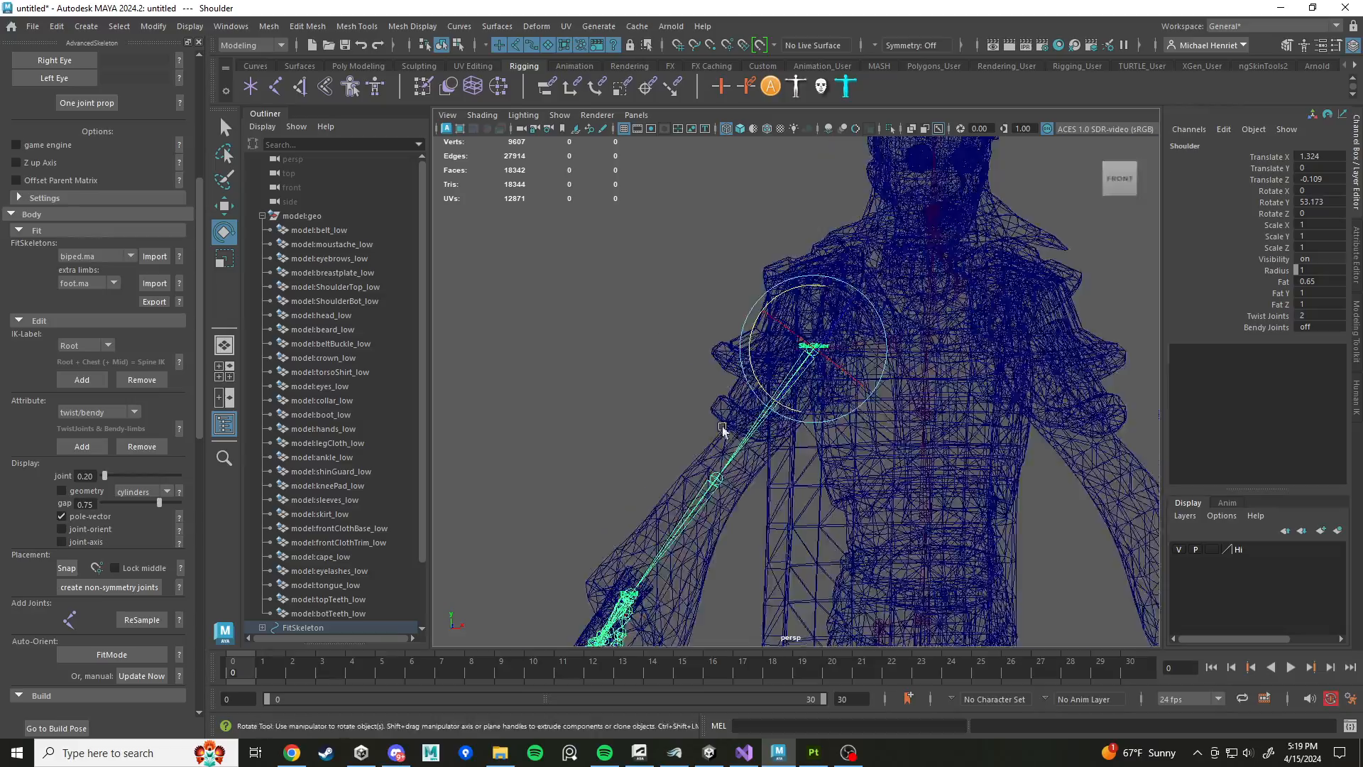
Step: Refine the Shoulder joint's rotation to about Rotate Y 52.6, checking the arm alignment from the front and side
alt+middle_drag(719, 429, 790, 256)
scroll(788, 255, up, 6)
alt+drag(786, 256, 799, 256)
scroll(799, 255, down, 4)
alt+middle_drag(799, 257, 786, 321)
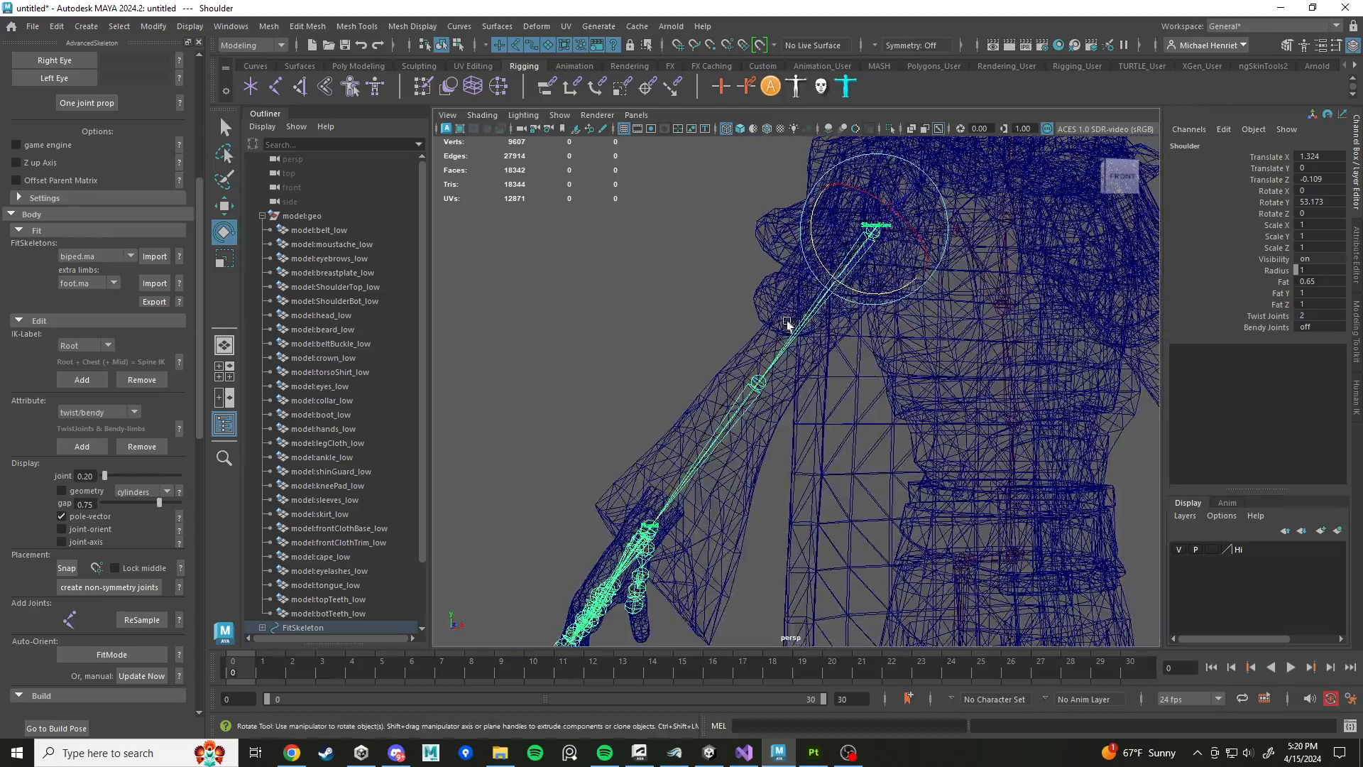
drag(817, 251, 888, 393)
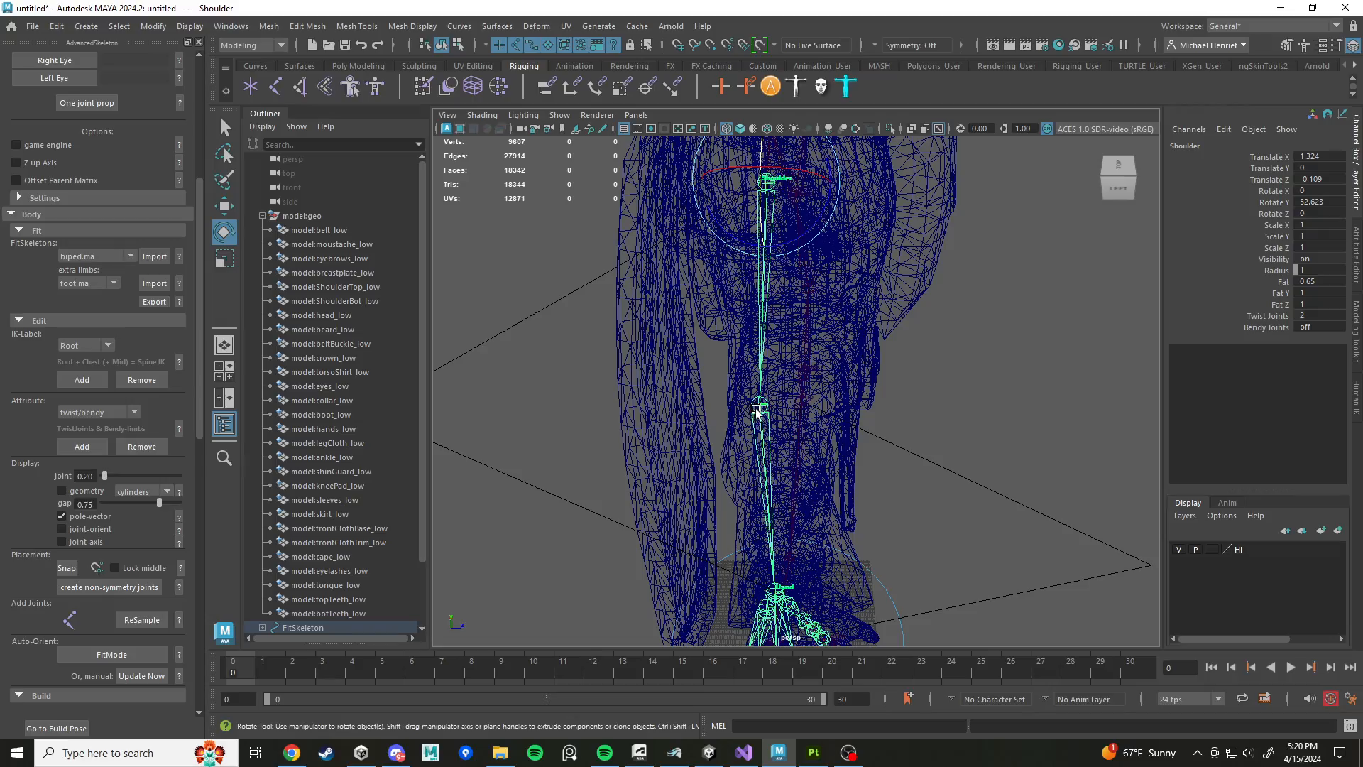
Step: Nudge the Shoulder joint in depth to about Translate Y 0.018 and turn on shaded display
alt+drag(759, 407, 794, 402)
mouse_move(819, 313)
mouse_down()
mouse_move(618, 404)
mouse_move(684, 381)
mouse_up()
key(5)
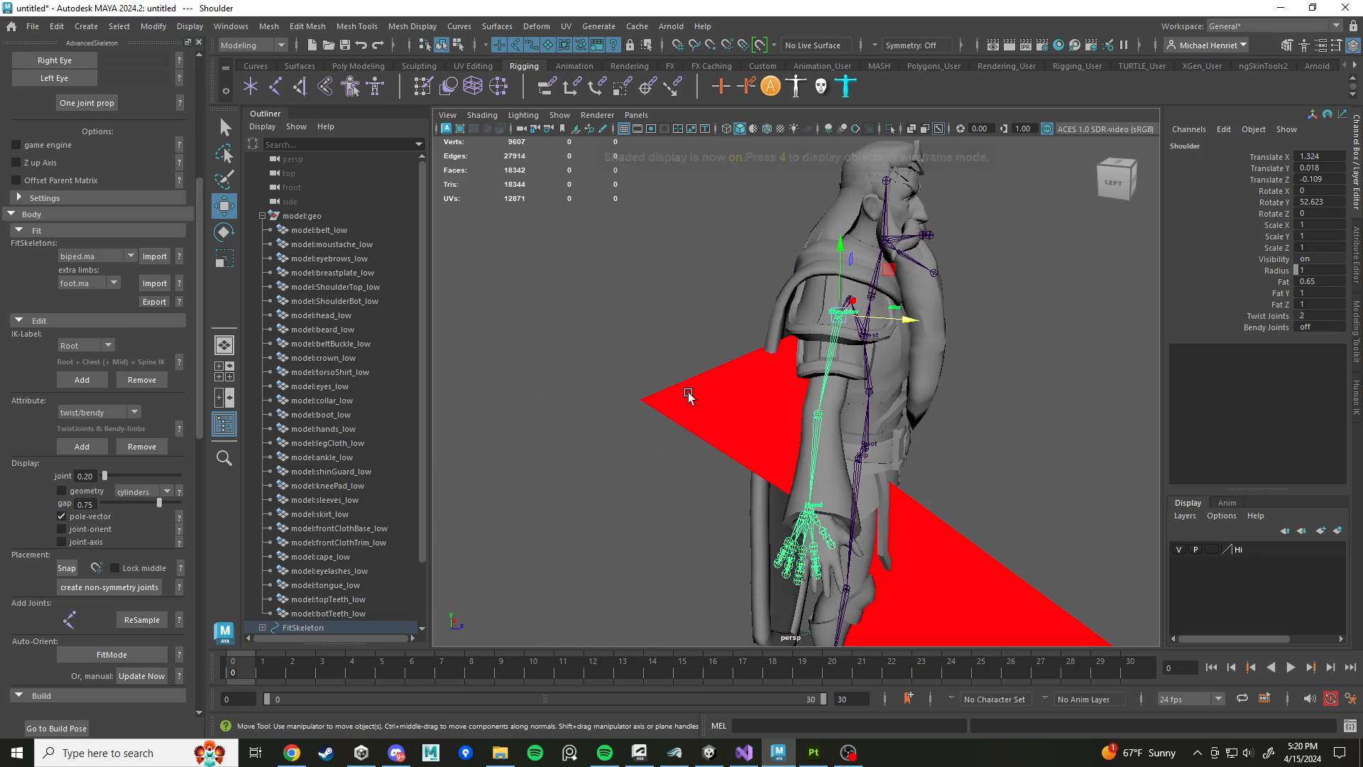
Step: Hide the fit skeleton's pole-vector display to clear the view of the arm and hand
alt+drag(704, 430, 727, 483)
scroll(763, 377, up, 3)
alt+middle_drag(764, 377, 738, 333)
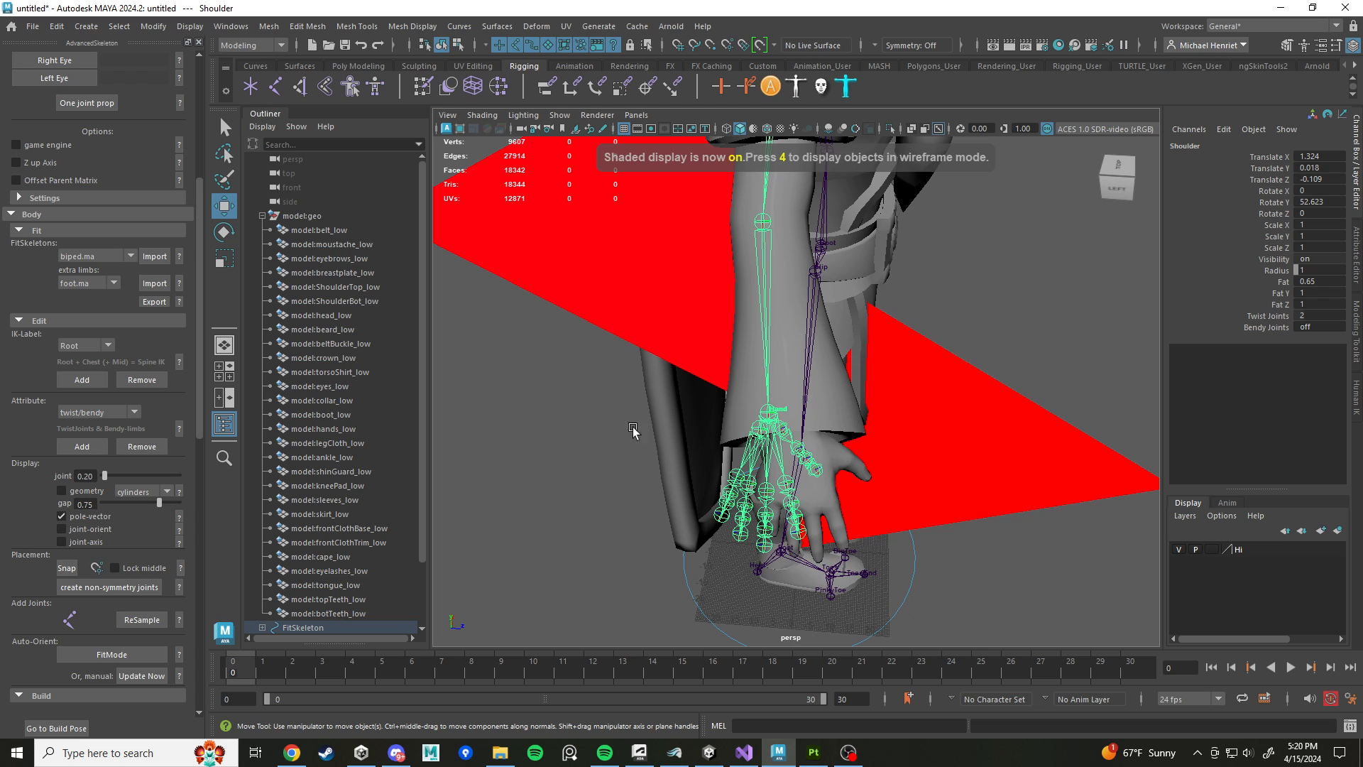
click(62, 516)
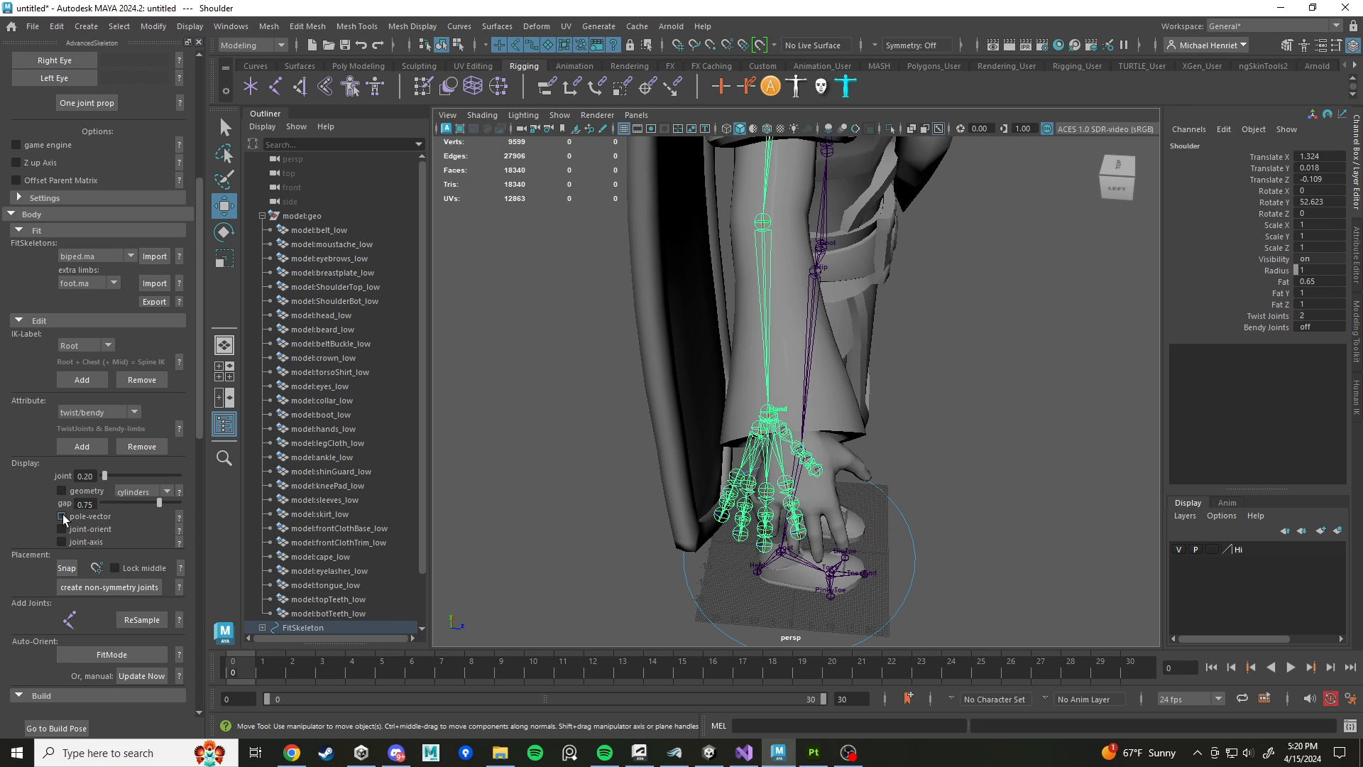
click(62, 516)
click(61, 516)
click(63, 516)
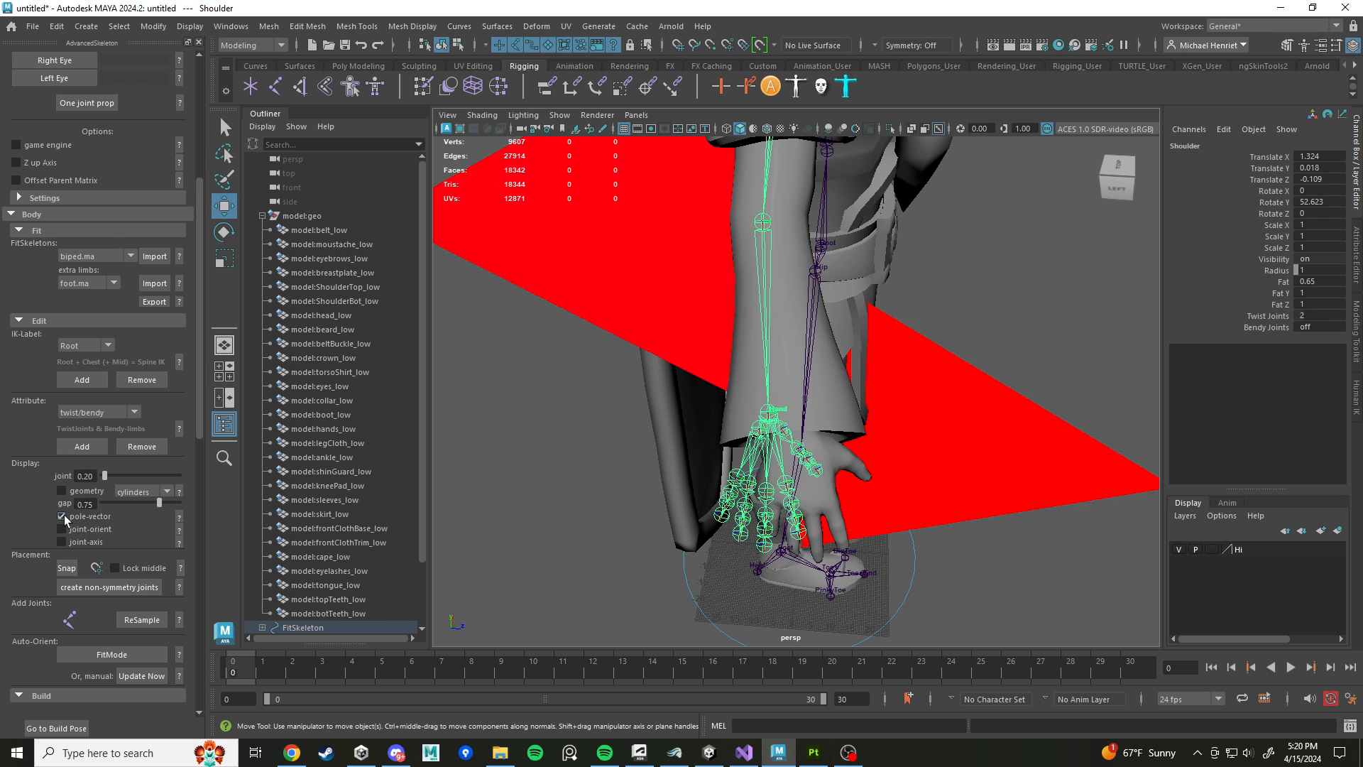
click(62, 515)
Step: Select the Wrist joint and move it into the model's wrist, to about Translate X 2.31, Y 0.34 and Z -0.01
click(764, 411)
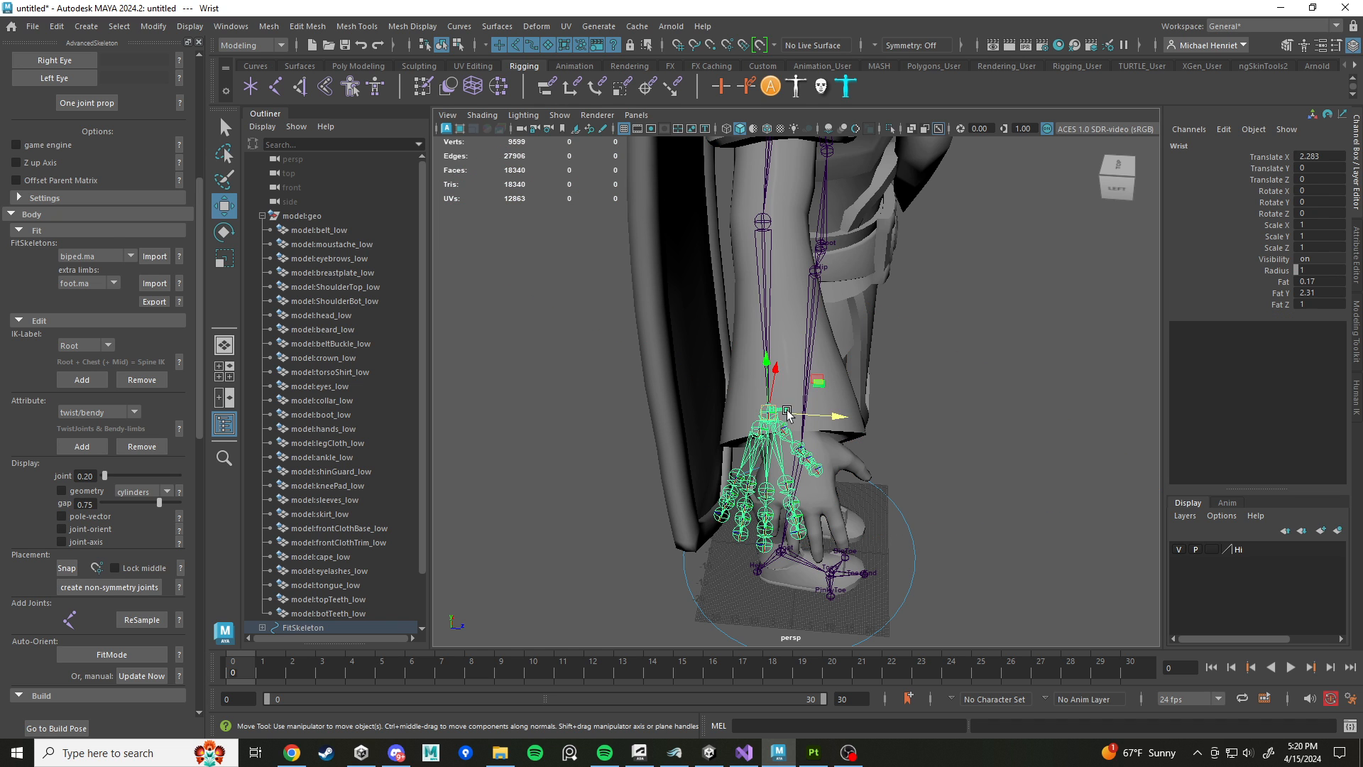
drag(835, 418, 798, 409)
scroll(714, 416, up, 5)
scroll(747, 389, down, 5)
scroll(783, 412, up, 5)
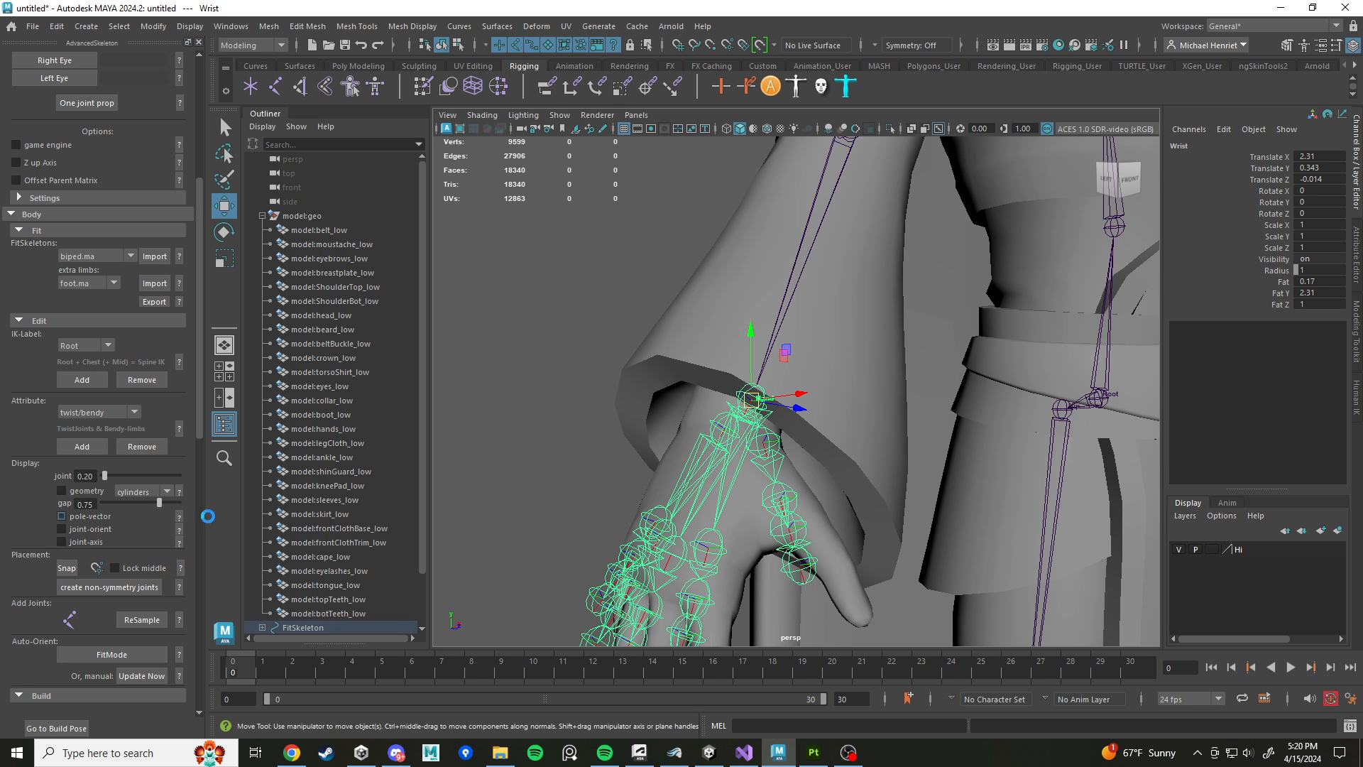
scroll(713, 356, down, 5)
alt+drag(713, 357, 660, 364)
scroll(679, 375, up, 5)
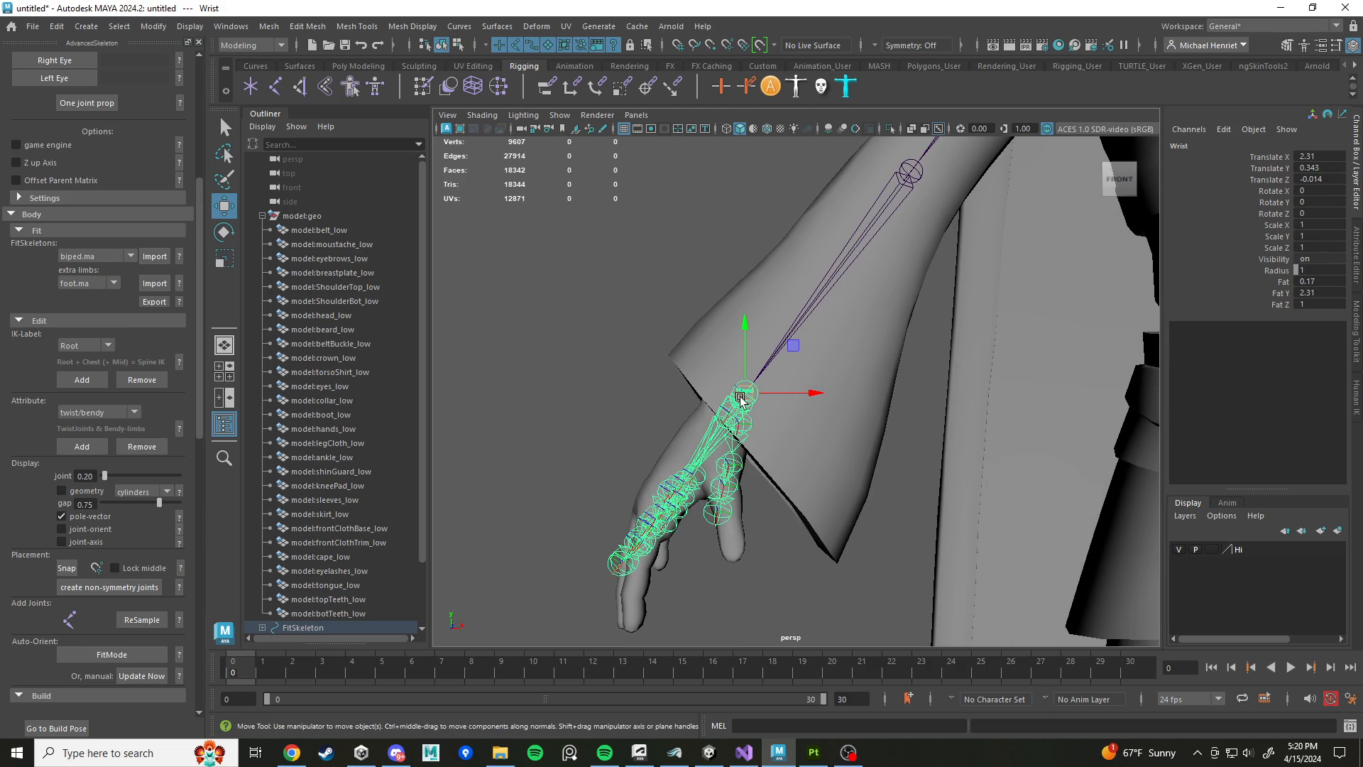
Step: Try shifting the Wrist joint to about Translate X 2.34 and Z 0.04, and undo the move
drag(741, 399, 935, 399)
drag(786, 347, 782, 348)
alt+drag(928, 395, 667, 426)
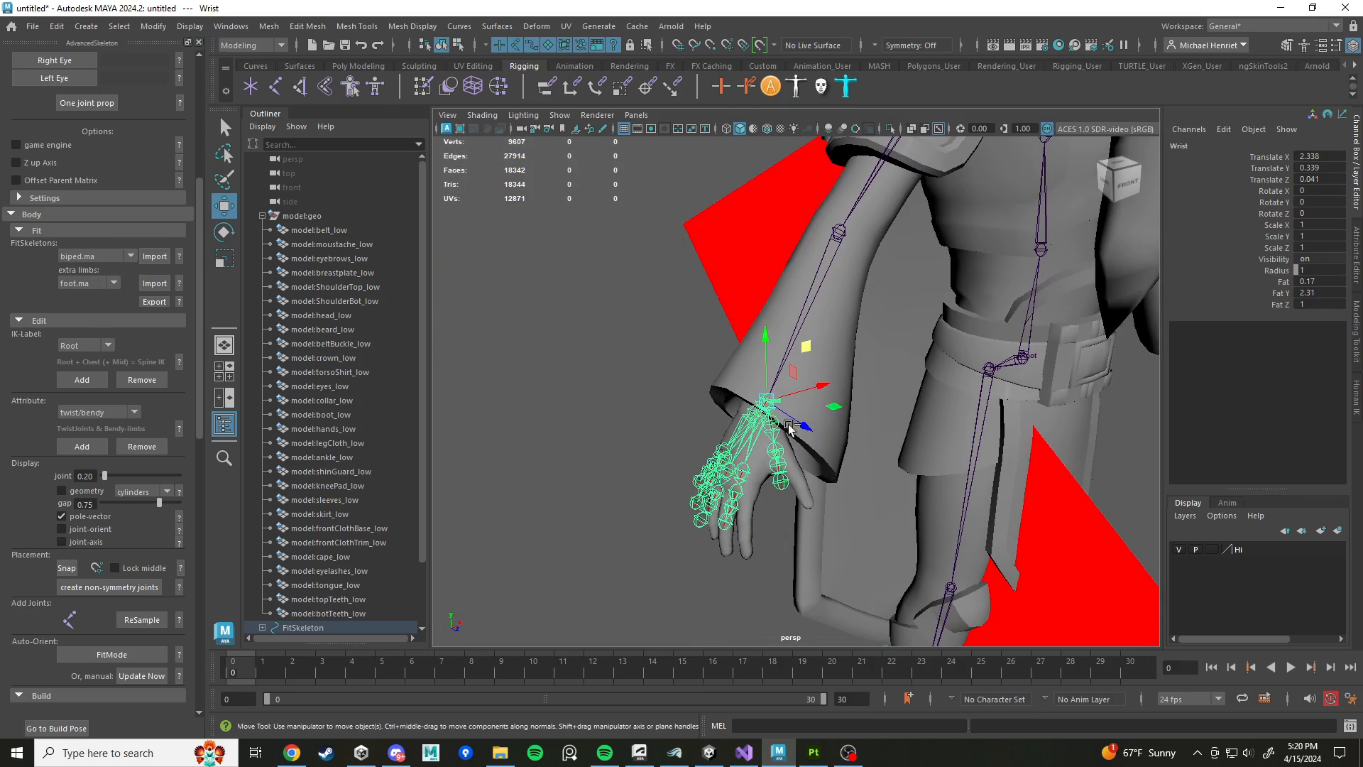
drag(789, 426, 821, 417)
alt+drag(454, 480, 642, 484)
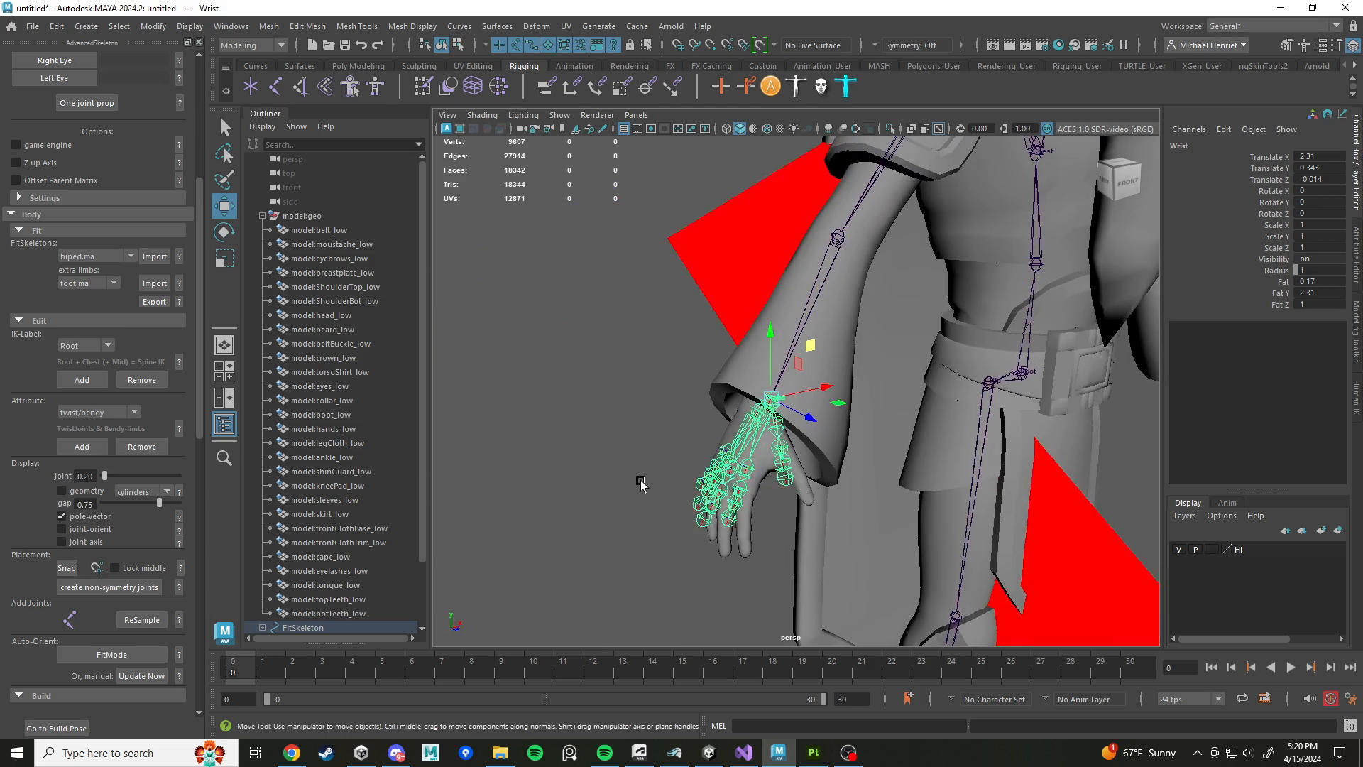
Step: Set the Move tool's axis orientation to Object and shift the Wrist joint to about Translate X 2.33 and Y 0.27
scroll(643, 482, up, 4)
alt+drag(746, 458, 610, 454)
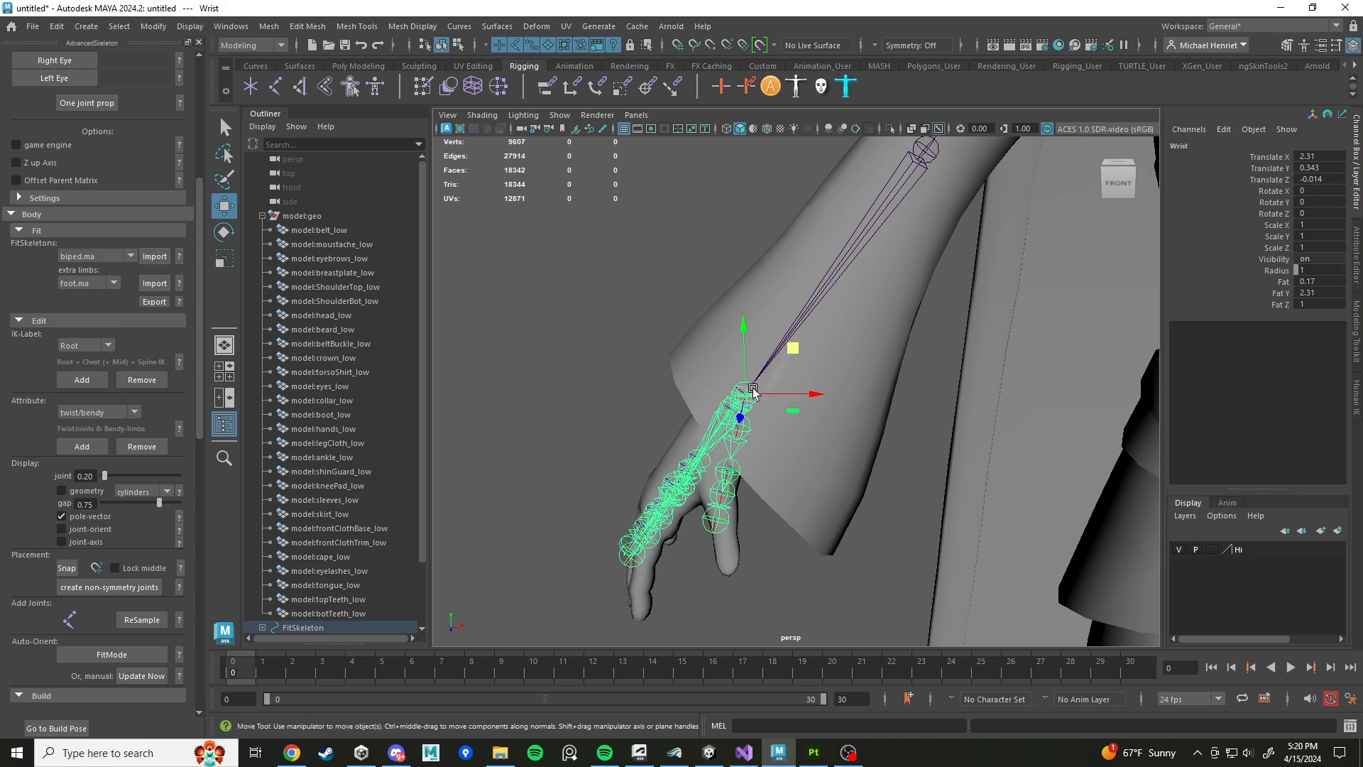
alt+drag(753, 391, 756, 438)
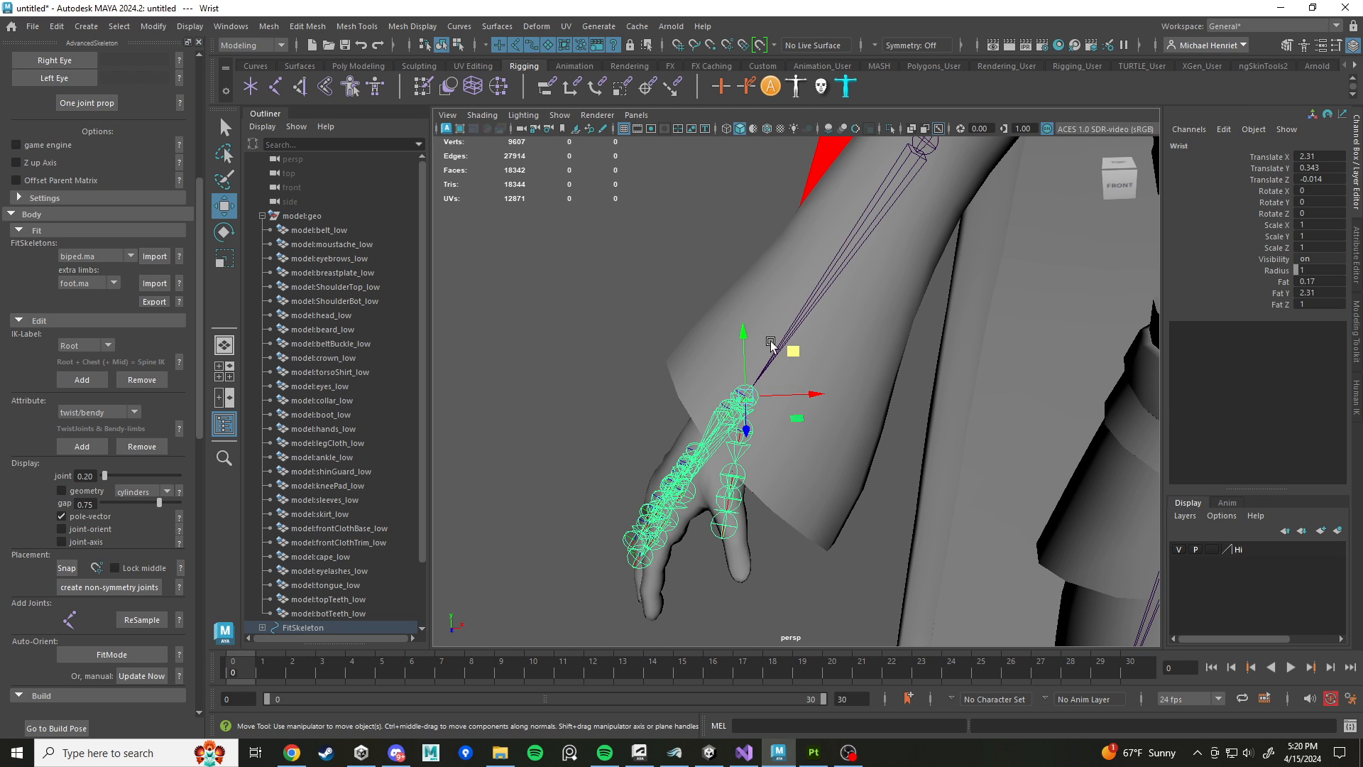
click(642, 370)
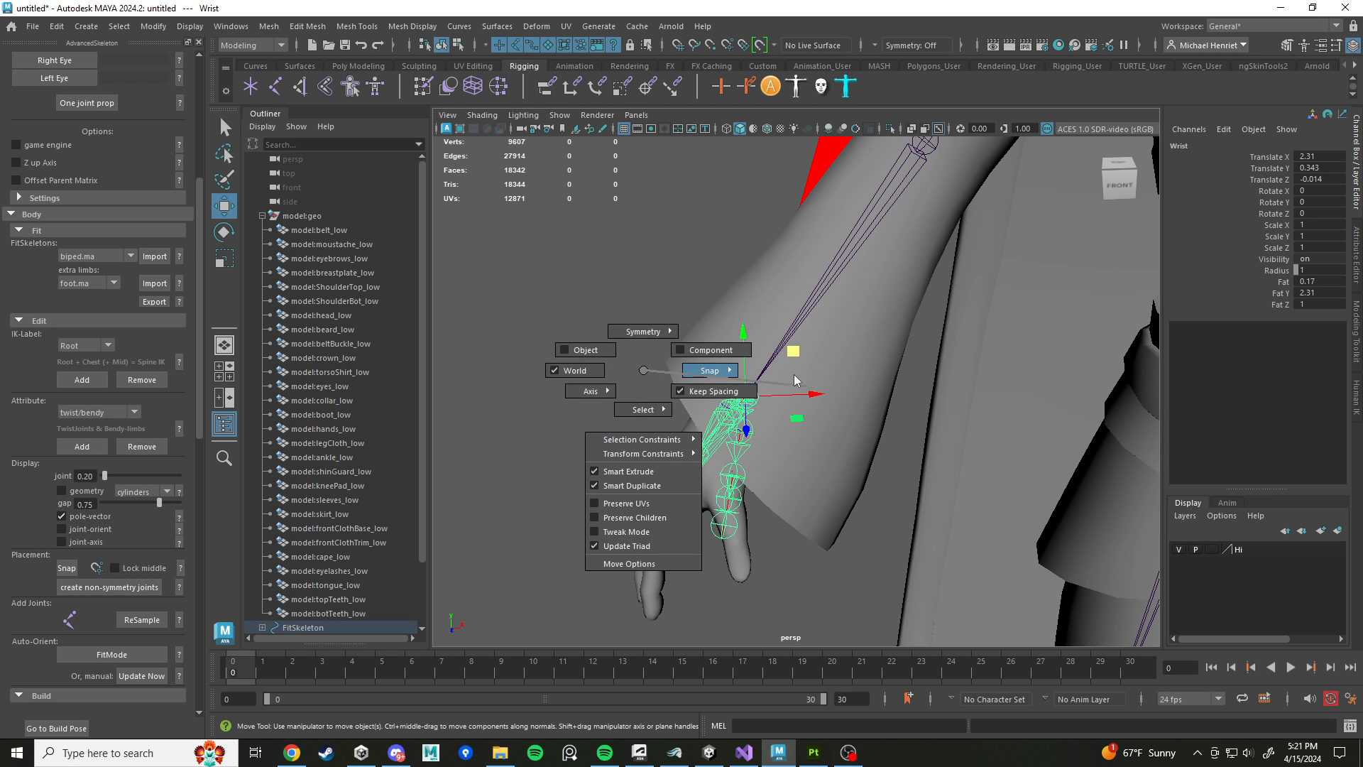
click(580, 353)
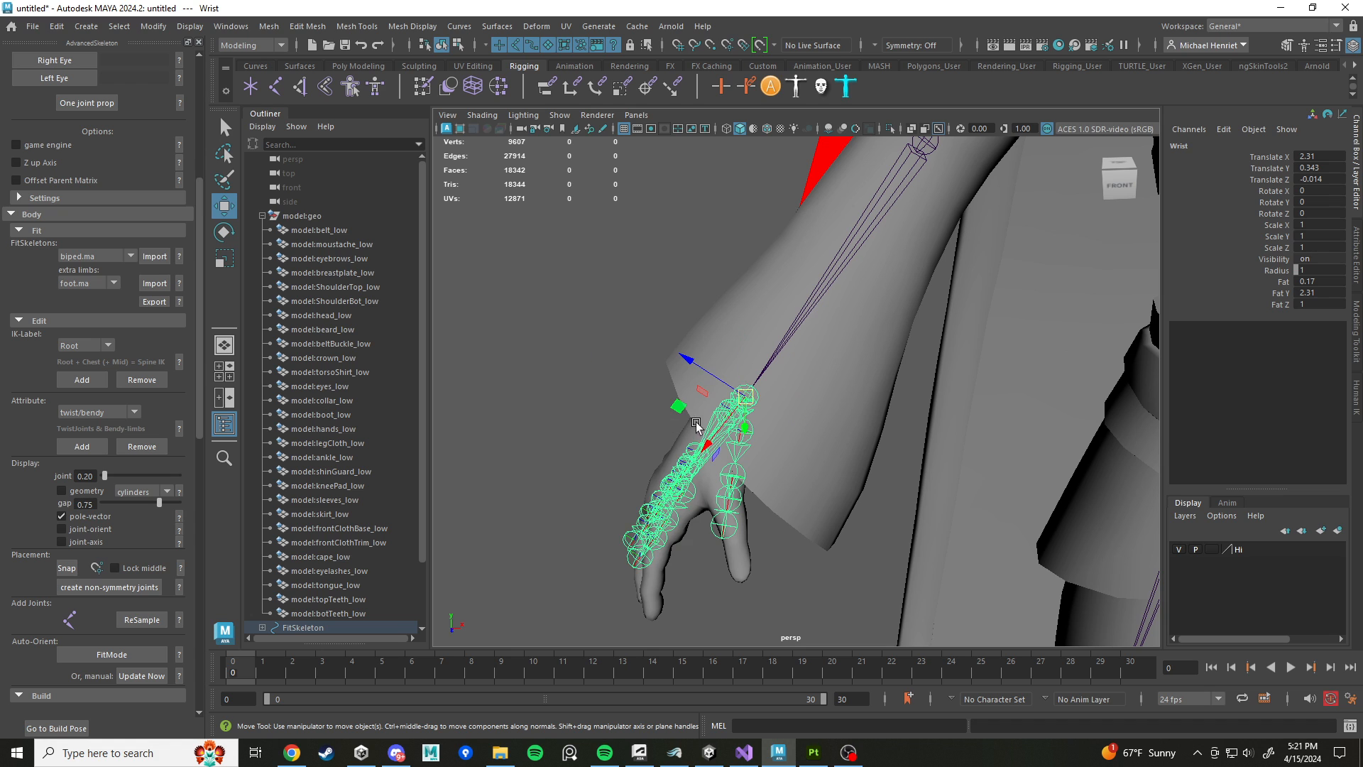
alt+drag(739, 430, 844, 447)
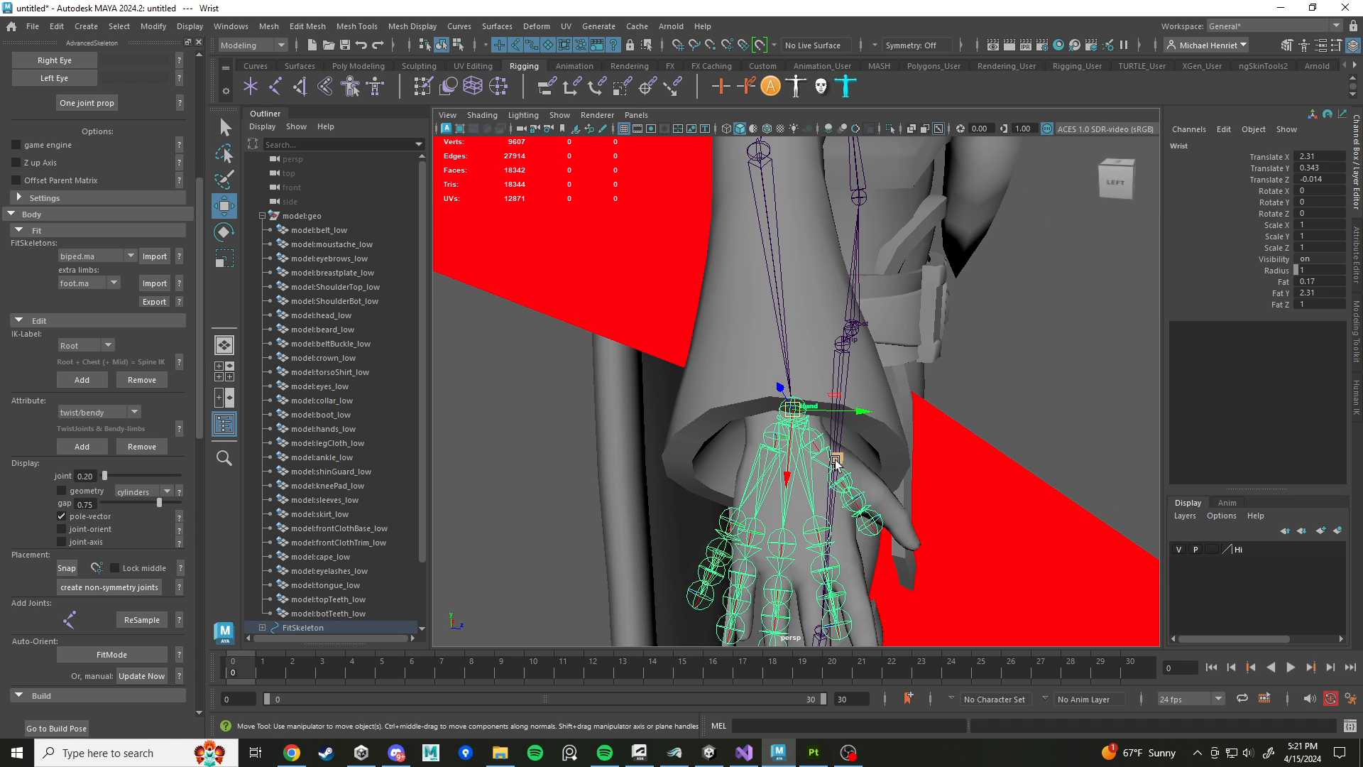
middle_drag(836, 462, 825, 461)
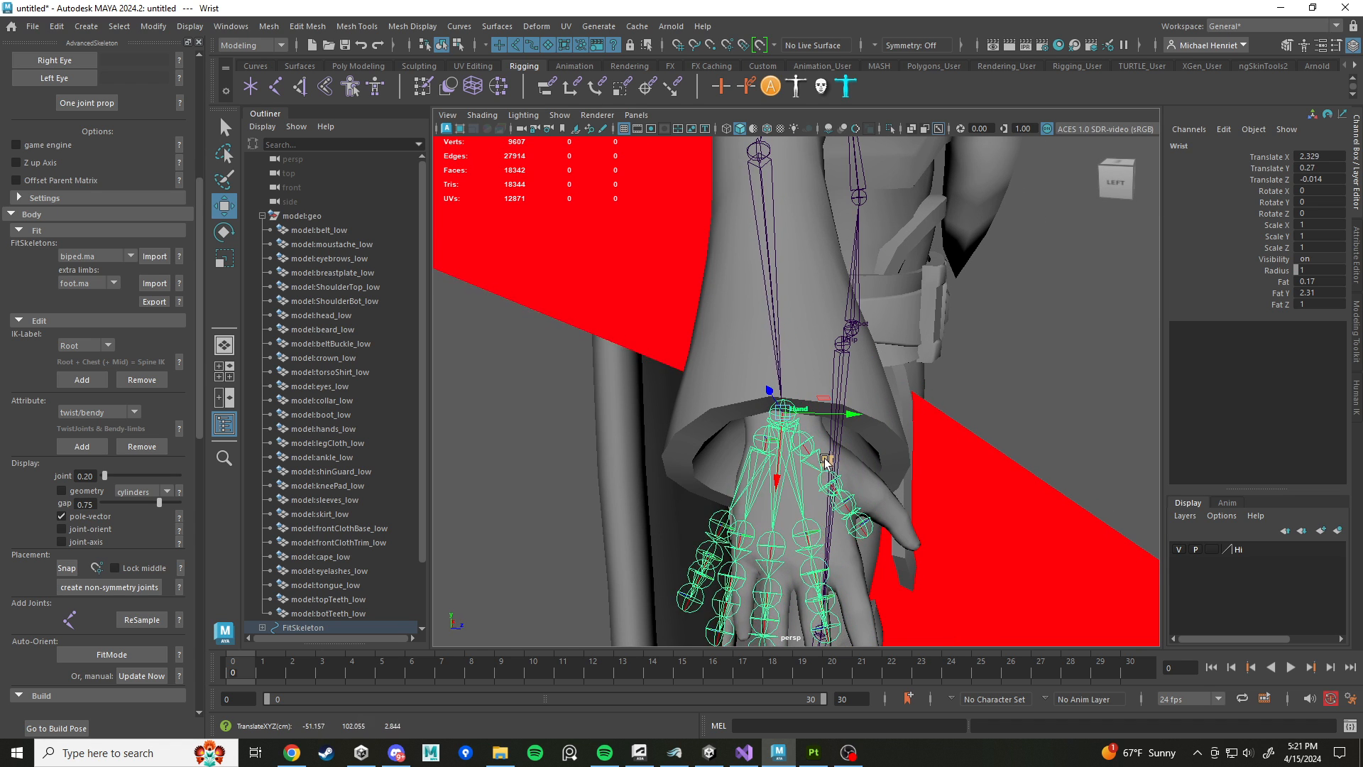
Step: Adjust the Wrist joint along and across the forearm, to about Translate X 2.44 and Y 0.29
scroll(825, 460, down, 4)
alt+drag(825, 458, 792, 423)
middle_drag(791, 459, 786, 463)
alt+drag(786, 464, 857, 454)
middle_drag(857, 454, 871, 388)
drag(871, 388, 856, 410)
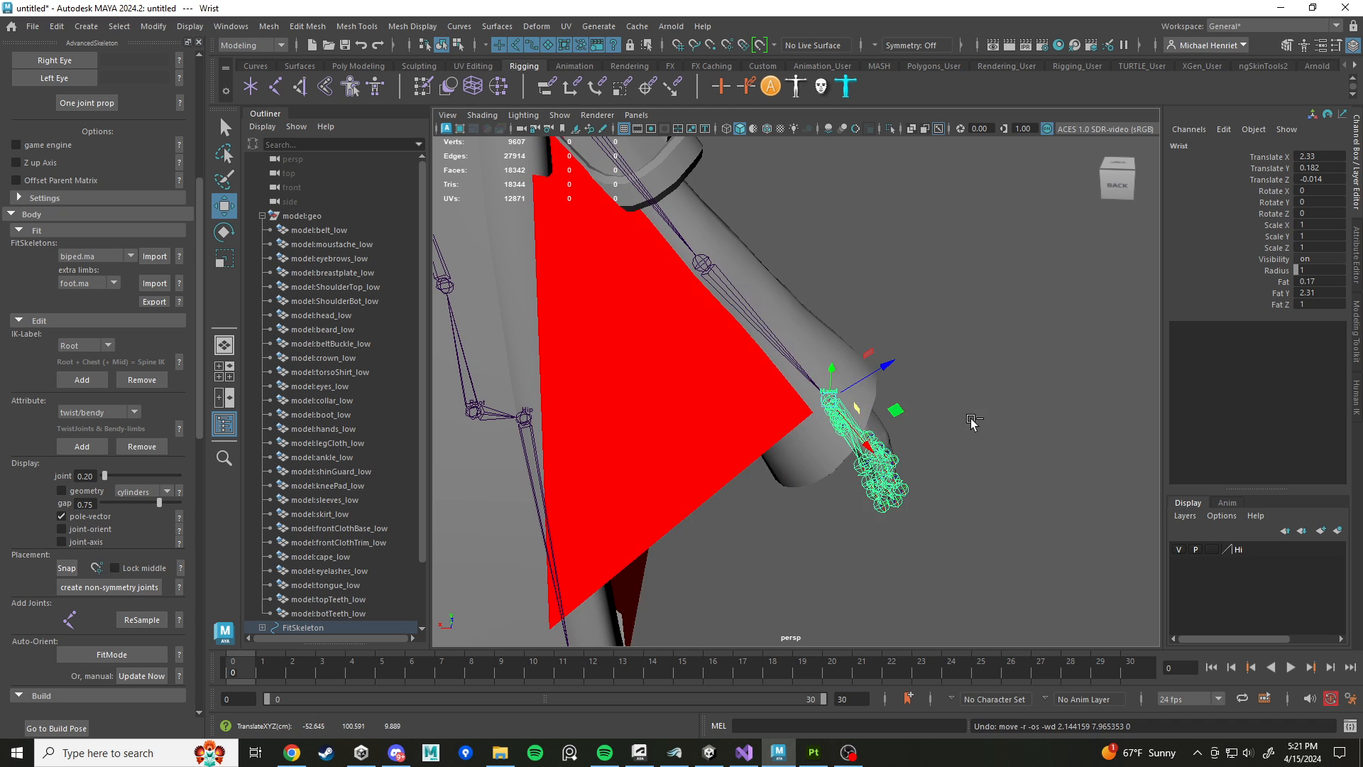
alt+drag(971, 420, 829, 468)
alt+drag(828, 469, 692, 456)
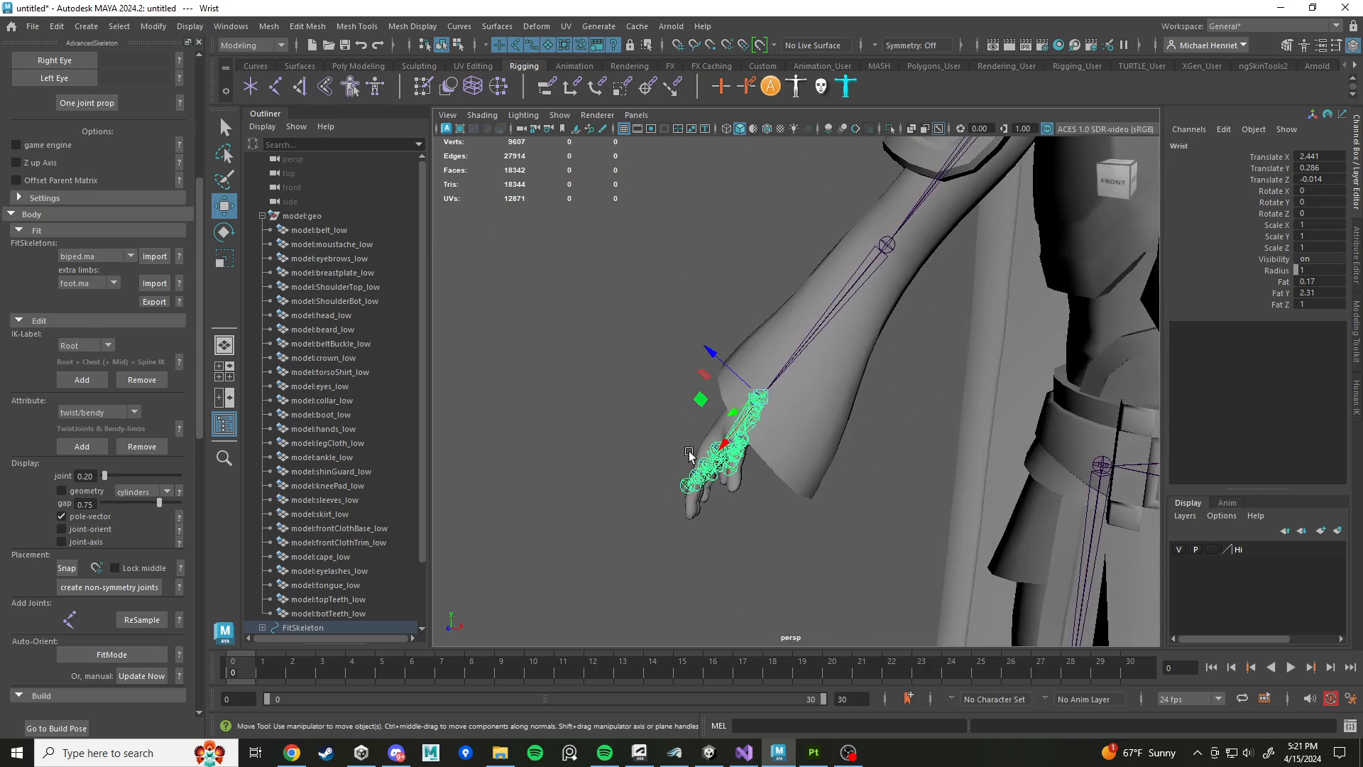
Step: In wireframe display, rotate the Shoulder joint to about Rotate Y 52.3 and check the chain down to the hand
alt+middle_drag(778, 455, 842, 450)
scroll(851, 444, up, 3)
alt+drag(891, 428, 814, 442)
key(4)
scroll(814, 442, down, 5)
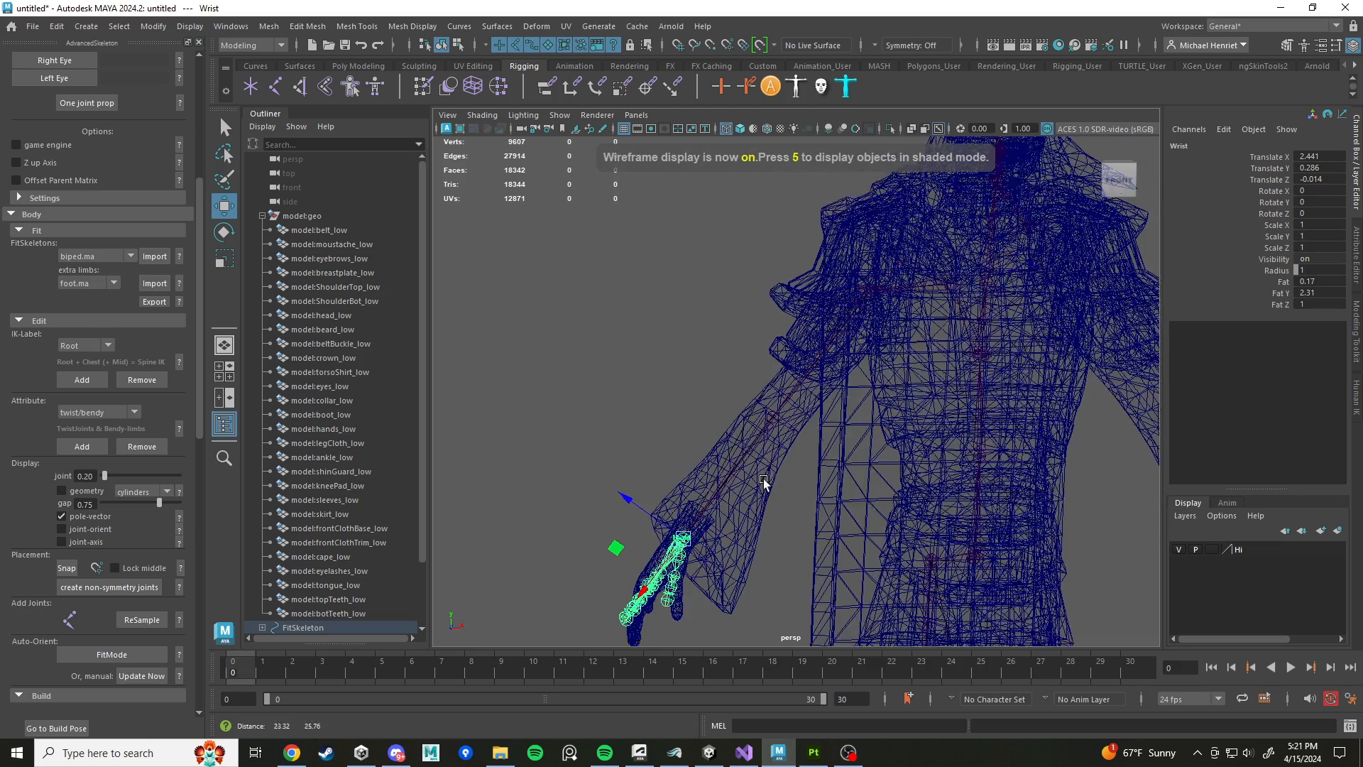
click(845, 329)
scroll(781, 403, up, 4)
key(e)
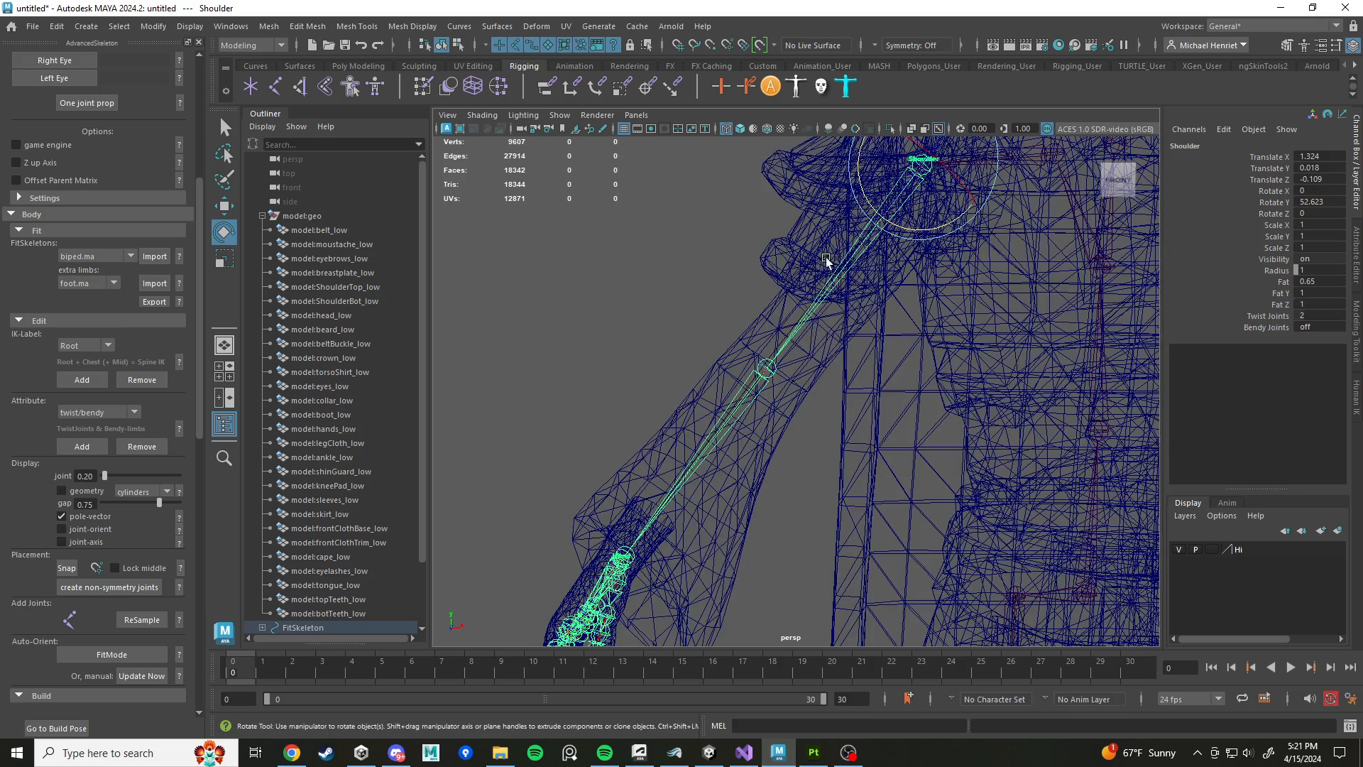
drag(864, 197, 834, 208)
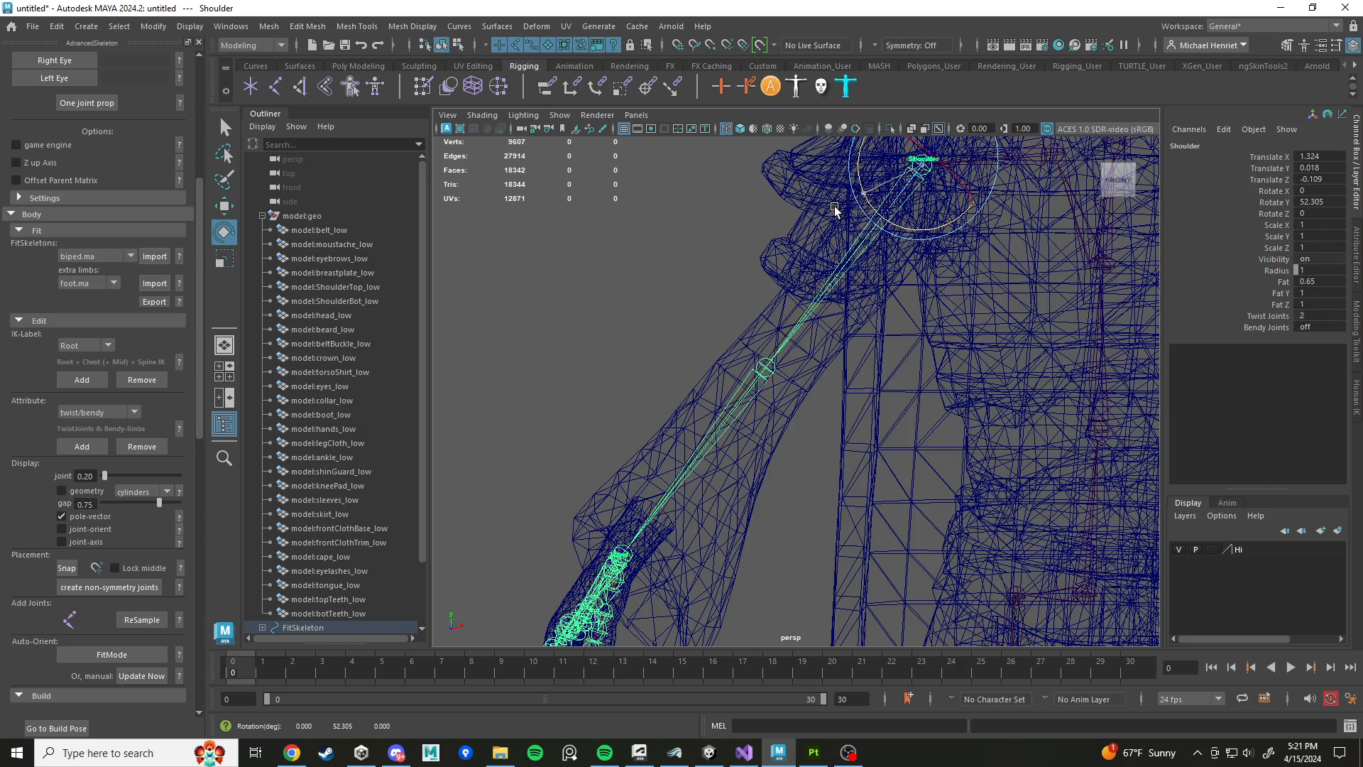
alt+drag(777, 383, 763, 392)
alt+middle_drag(614, 561, 748, 395)
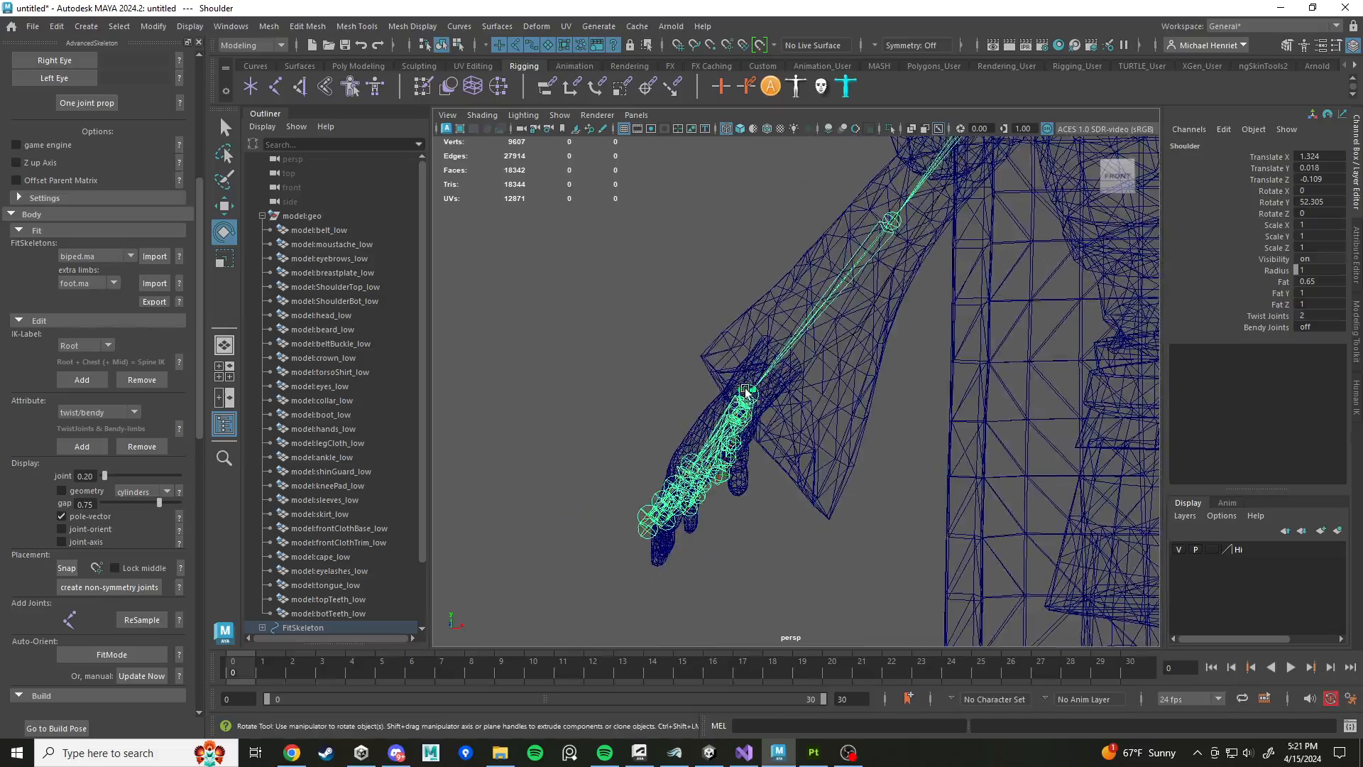
Step: Check the Wrist and Elbow joints inside the sleeve from the side, and return the viewport to shaded display
click(749, 396)
mouse_move(749, 395)
alt+mouse_down()
mouse_move(748, 383)
mouse_move(790, 463)
mouse_move(861, 466)
mouse_move(842, 355)
mouse_move(773, 461)
mouse_move(752, 420)
alt+mouse_up()
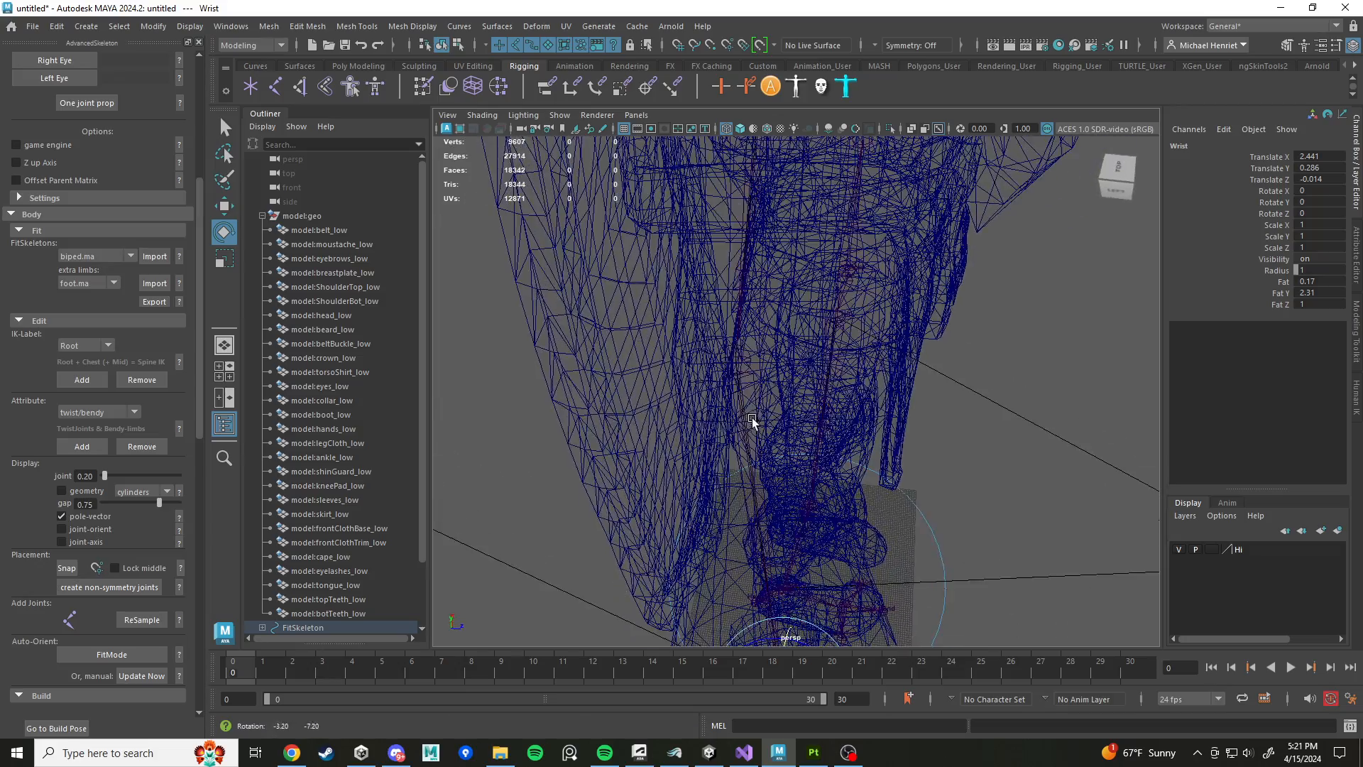
alt+drag(734, 360, 800, 374)
key(w)
scroll(802, 377, down, 6)
alt+drag(830, 420, 745, 369)
key(5)
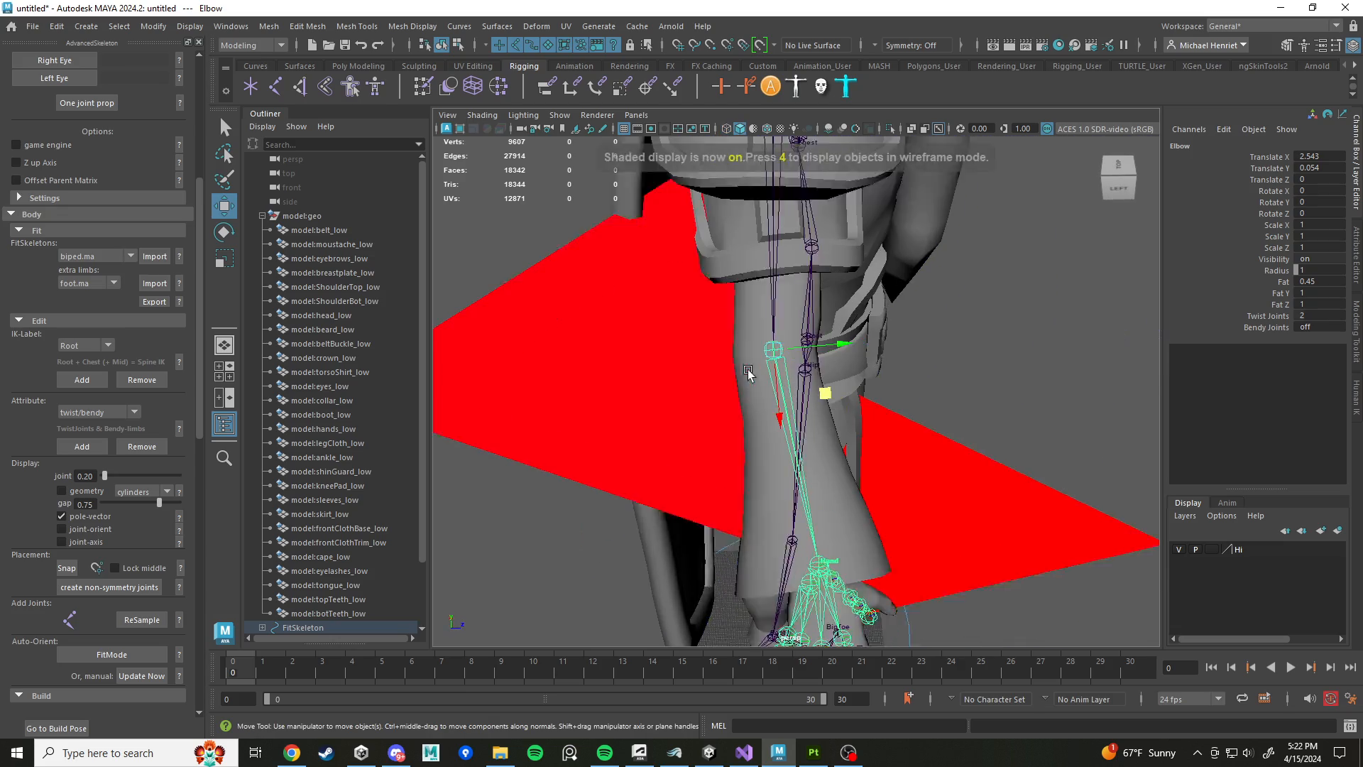
Step: Rotate the ThumbFinger1 joint to about Rotate X 13.5, with the Move tool's axis orientation kept at Object
scroll(715, 343, up, 3)
alt+drag(716, 361, 808, 403)
scroll(778, 413, up, 4)
click(779, 420)
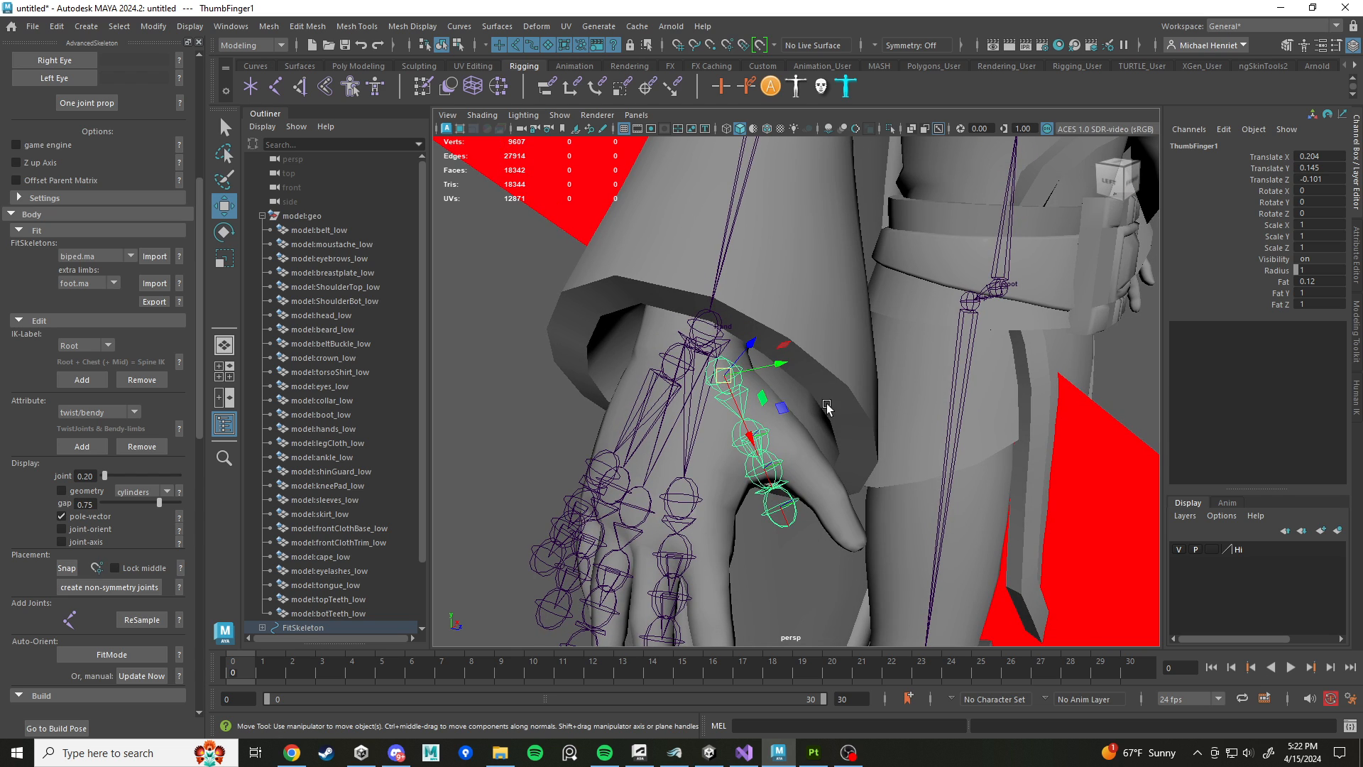
key(e)
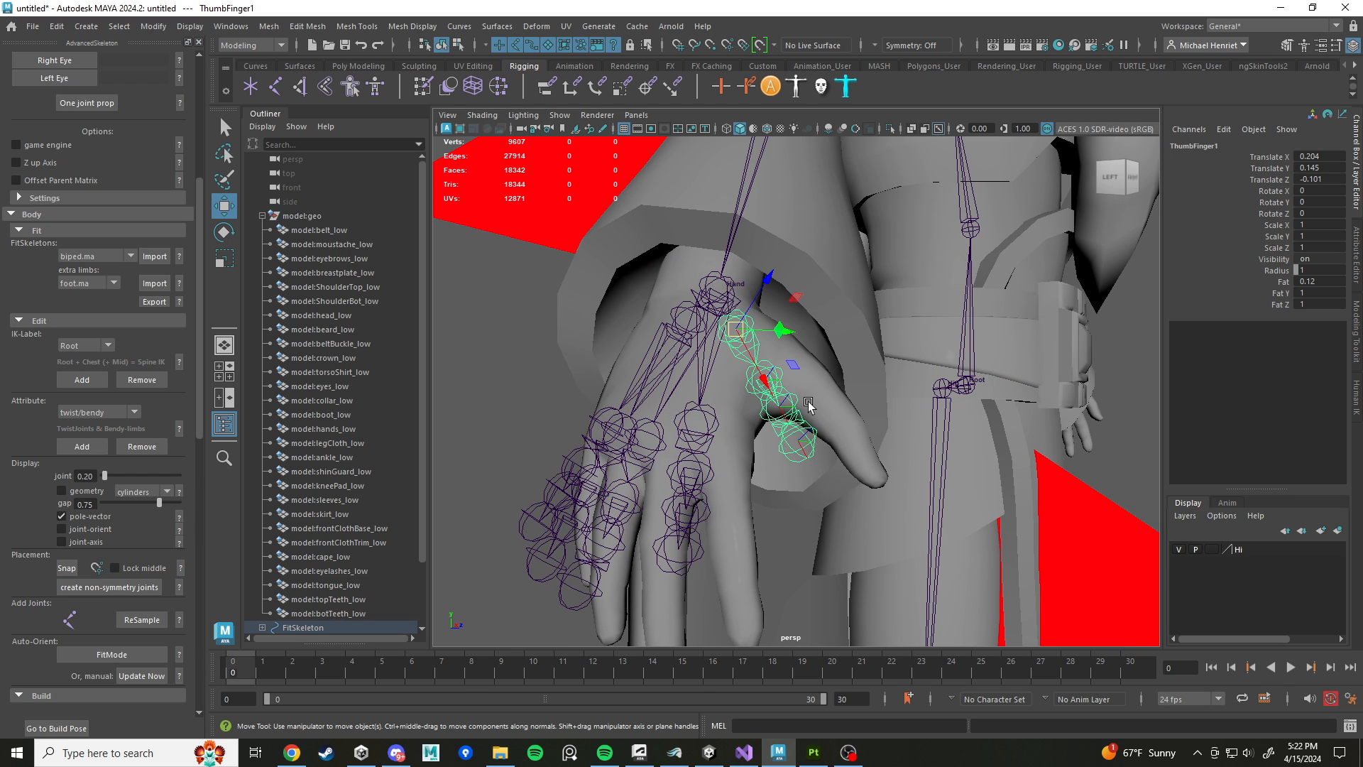
click(735, 355)
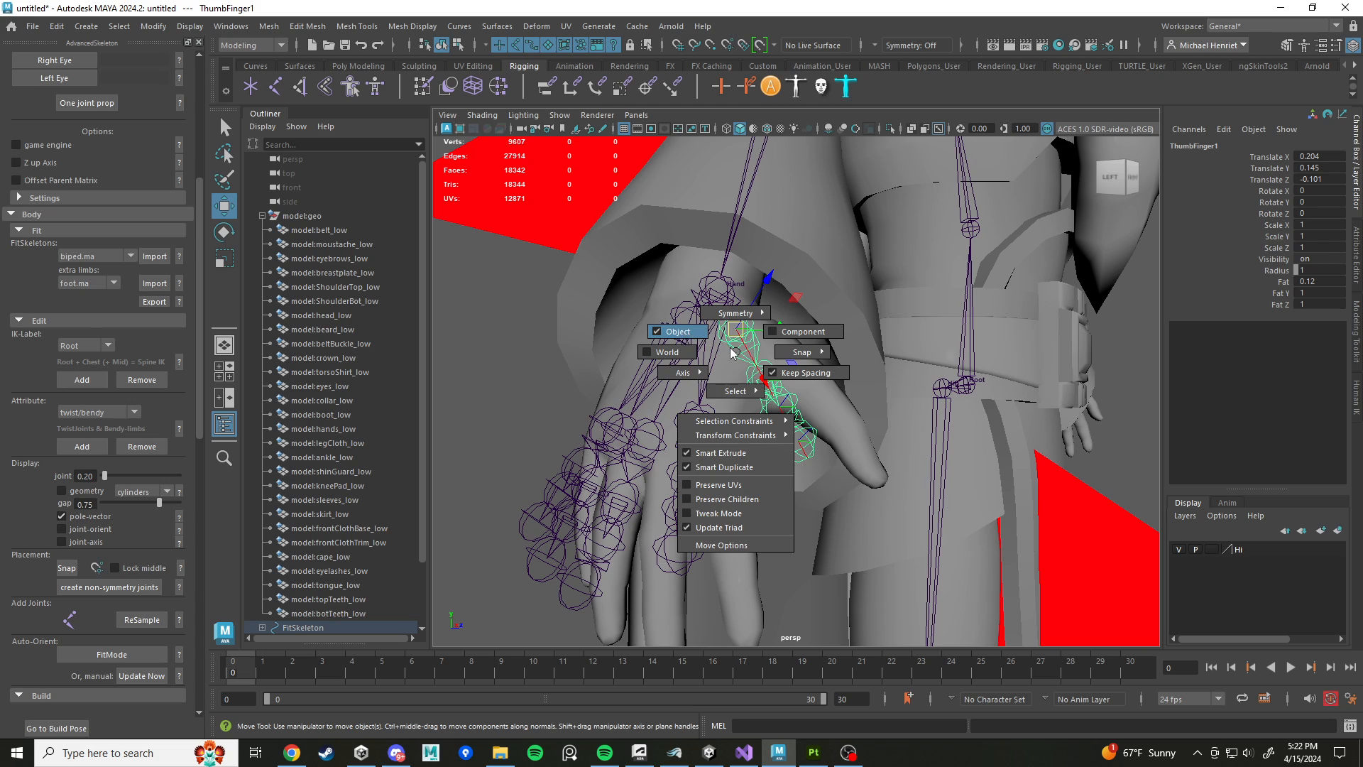
alt+drag(733, 352, 656, 315)
key(e)
alt+drag(740, 414, 786, 406)
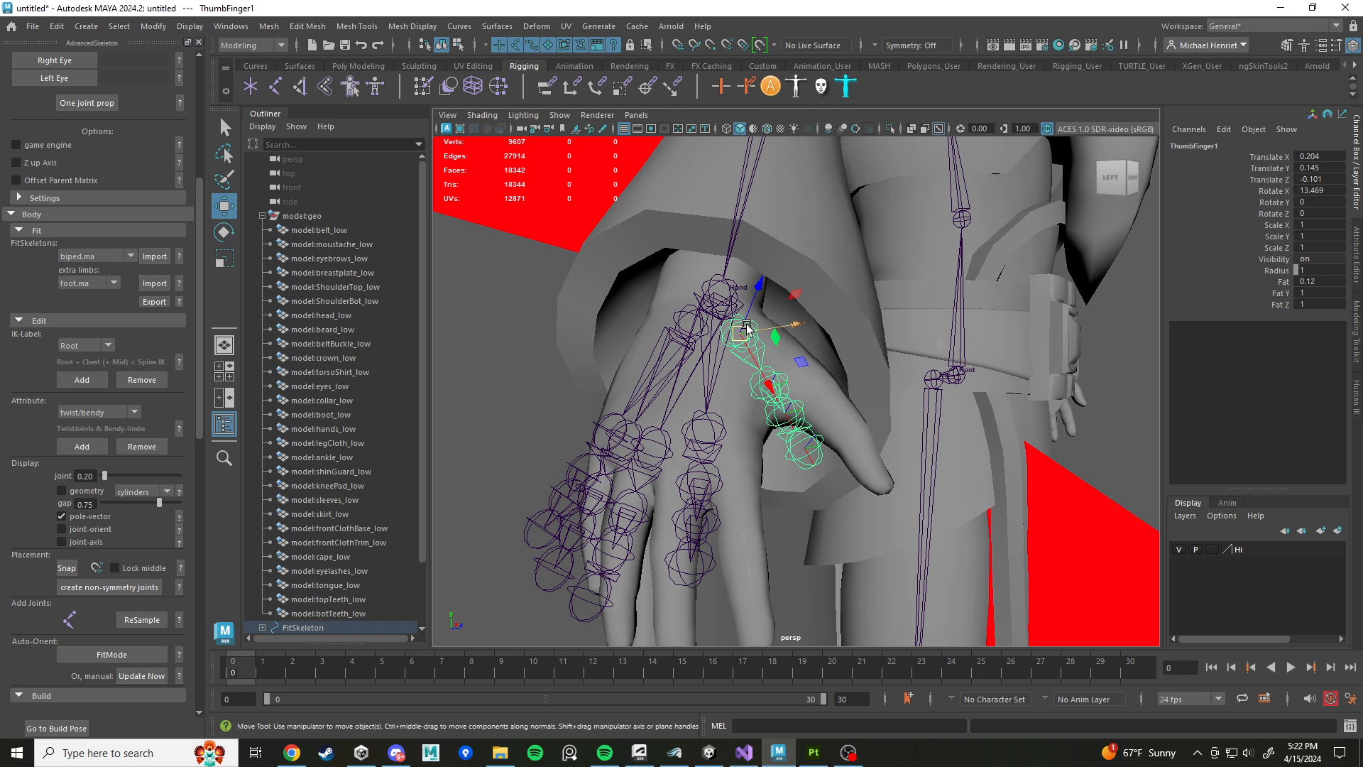
Step: Rotate ThumbFinger1 to about 13.1, -3.3, 13.7 and move it into the thumb base at about Translate 0.30, 0.16, -0.09
alt+drag(854, 412, 730, 404)
key(e)
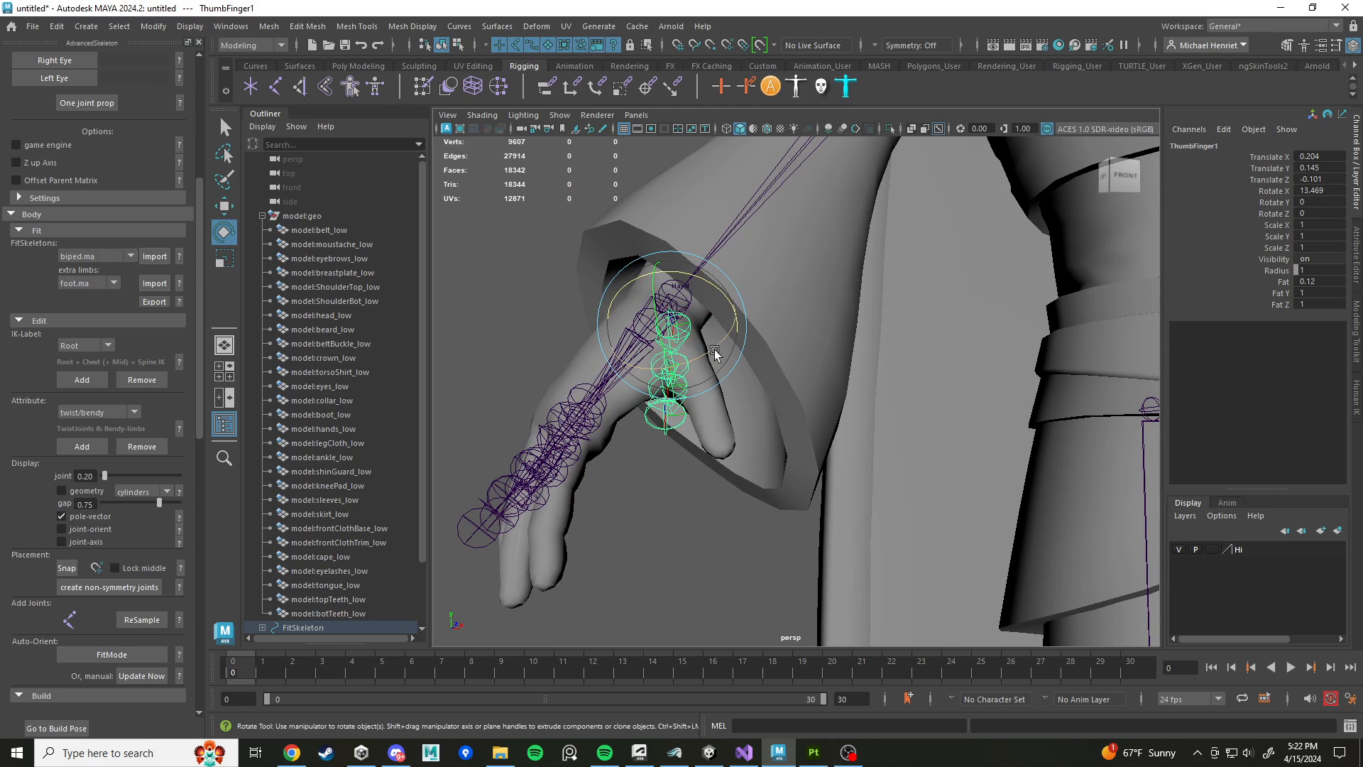
drag(714, 350, 794, 391)
key(w)
middle_drag(793, 391, 788, 406)
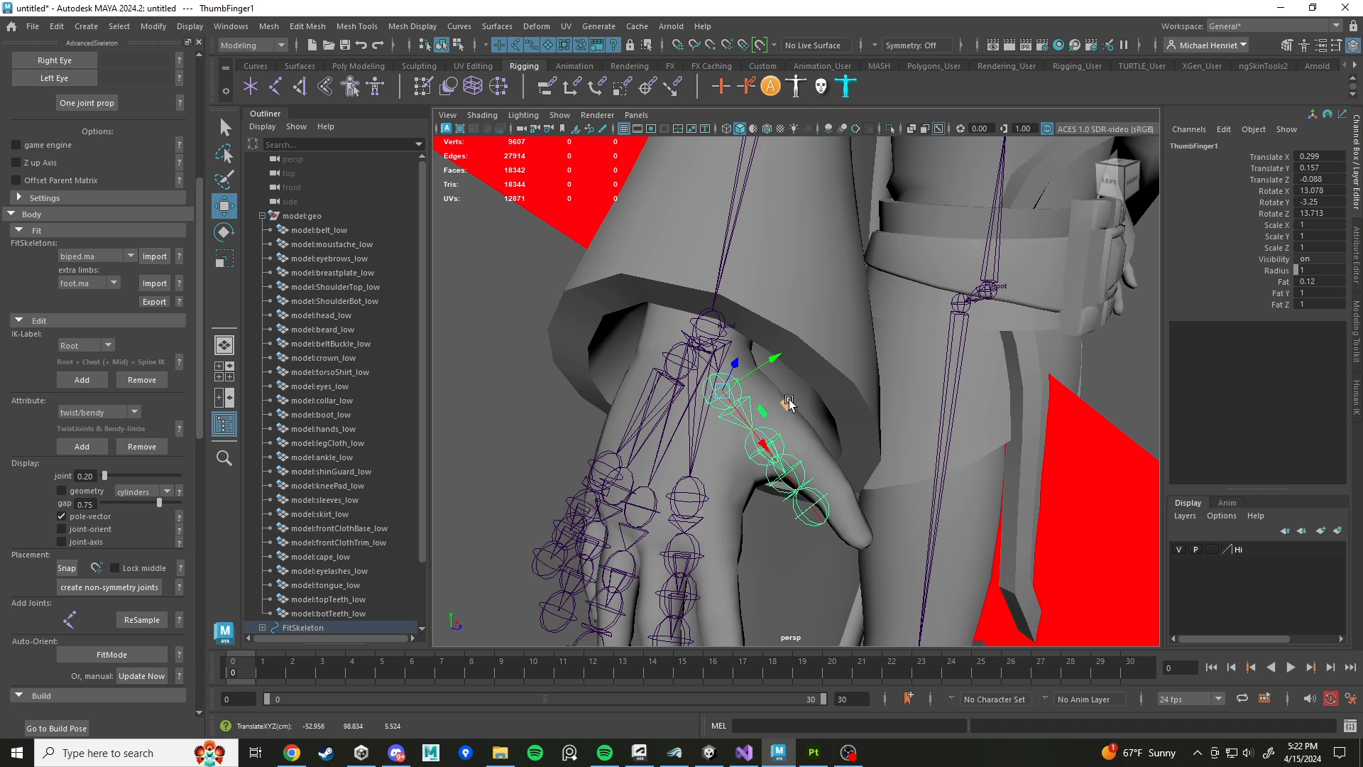
Step: Refine ThumbFinger1 to about Translate 0.27, 0.18, -0.11 and Rotate 5.5, -11.8, 13.1
alt+drag(797, 416, 665, 313)
key(e)
key(ctrl+z)
key(w)
key(e)
key(w)
key(e)
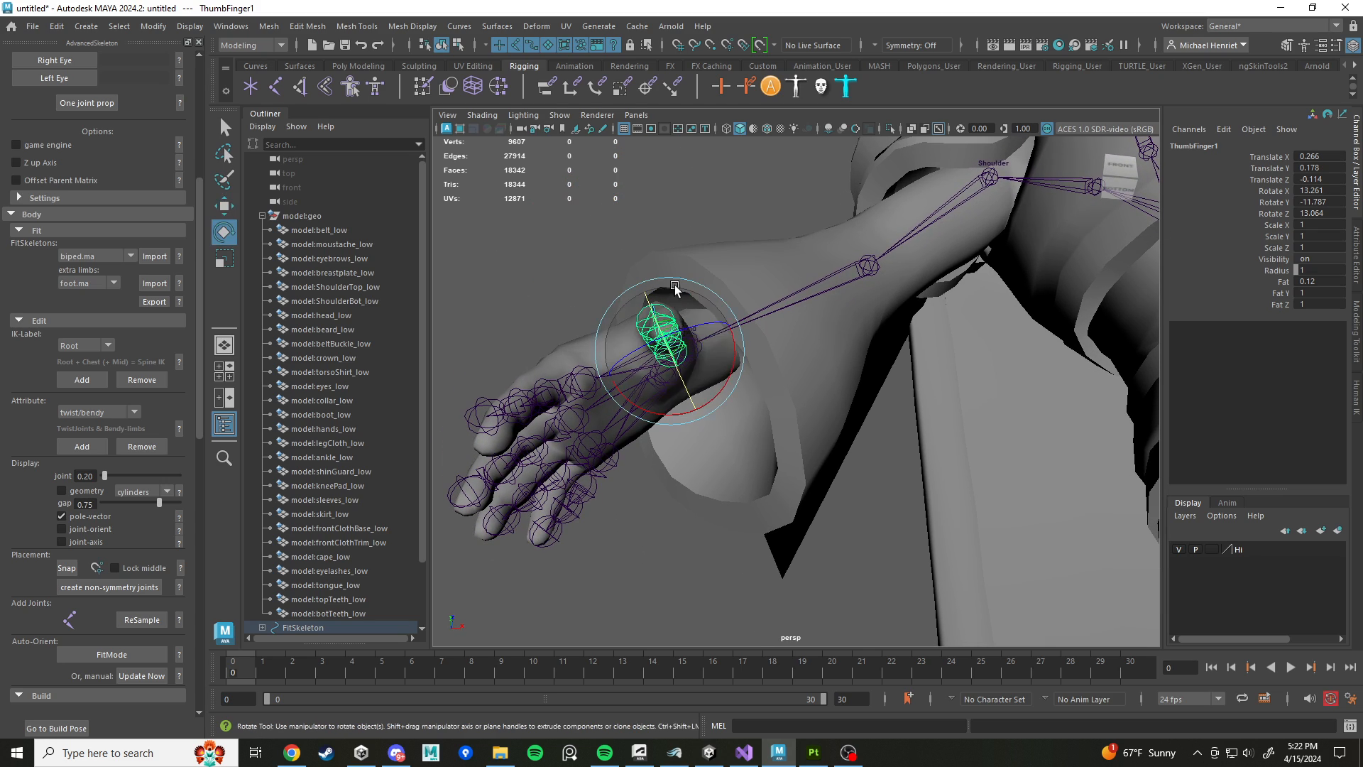
drag(729, 375, 725, 384)
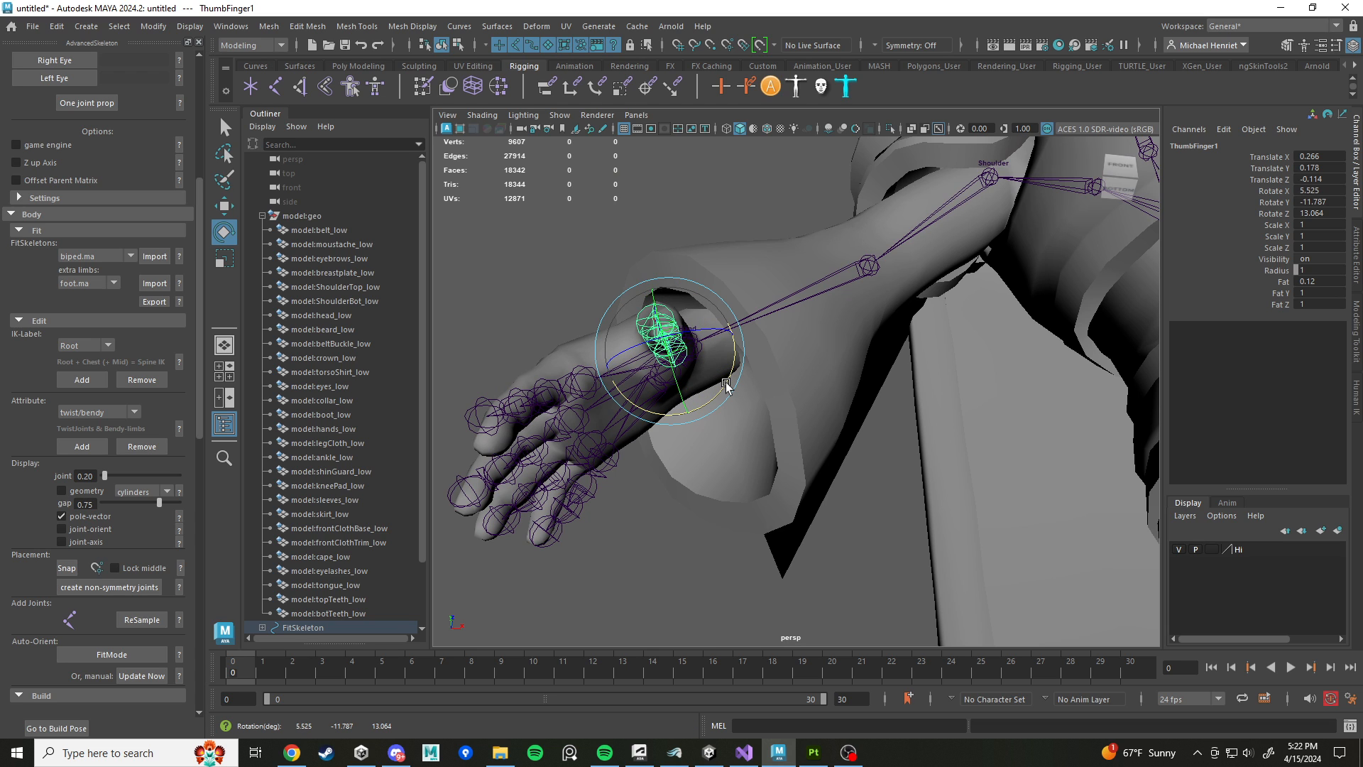
key(w)
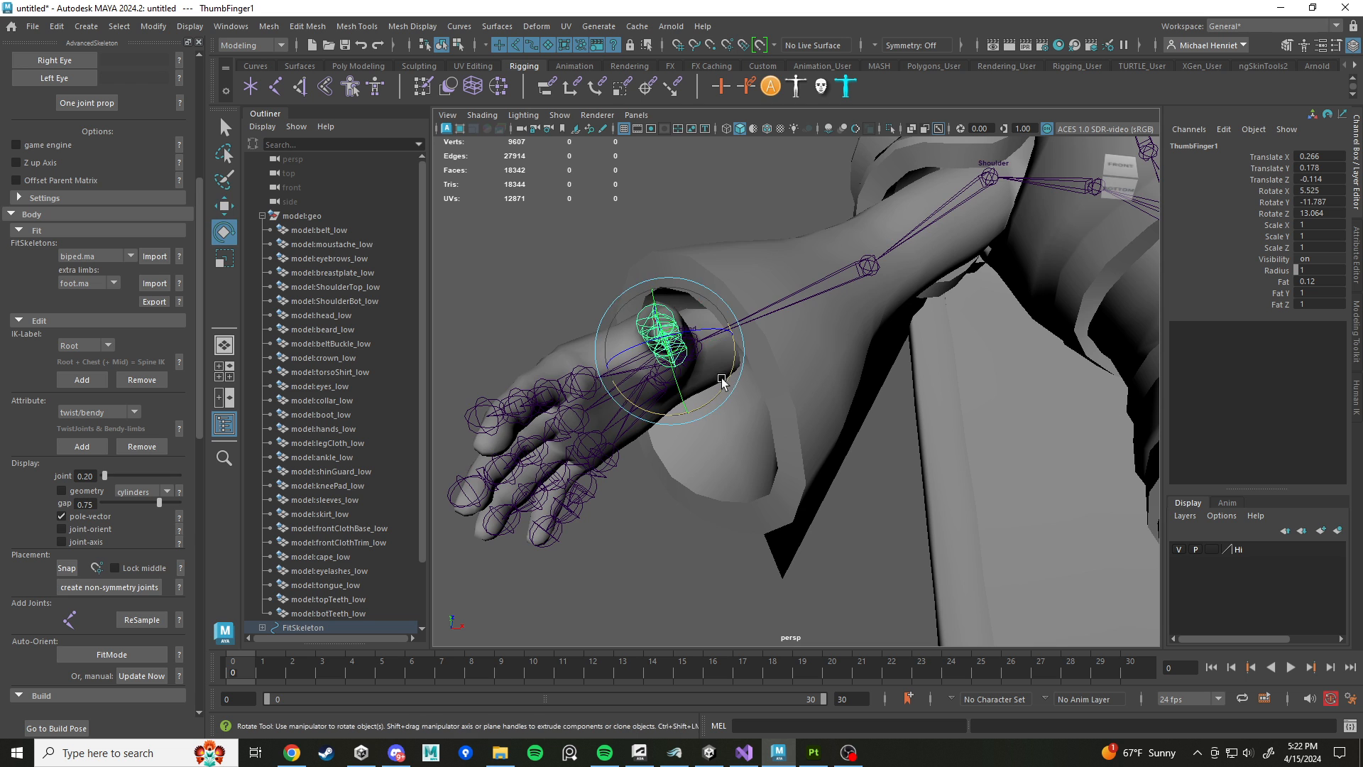
Step: Fine-tune the ThumbFinger1 rotation to about -4.6, -12.1, 17.7 so the chain follows the thumb
alt+drag(721, 381, 731, 417)
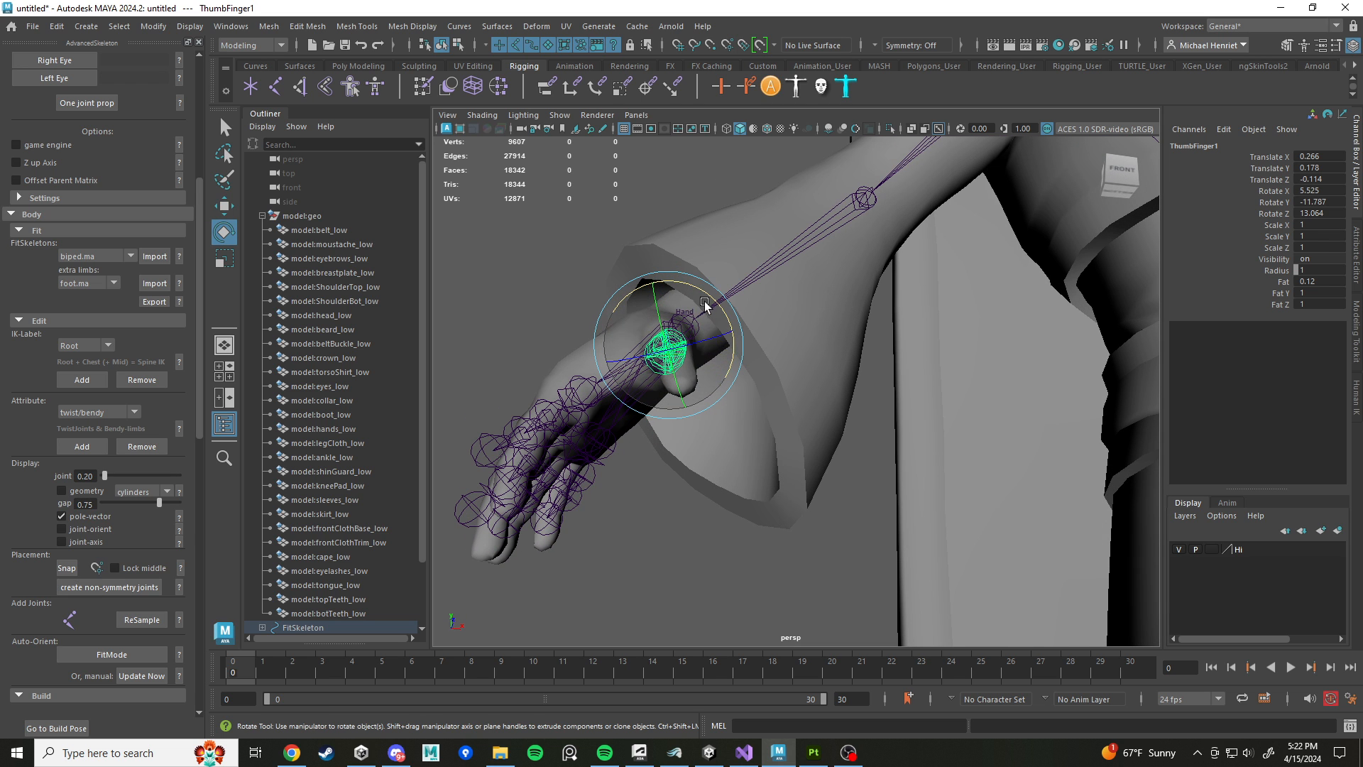
drag(704, 304, 711, 301)
key(w)
alt+drag(716, 356, 702, 419)
key(e)
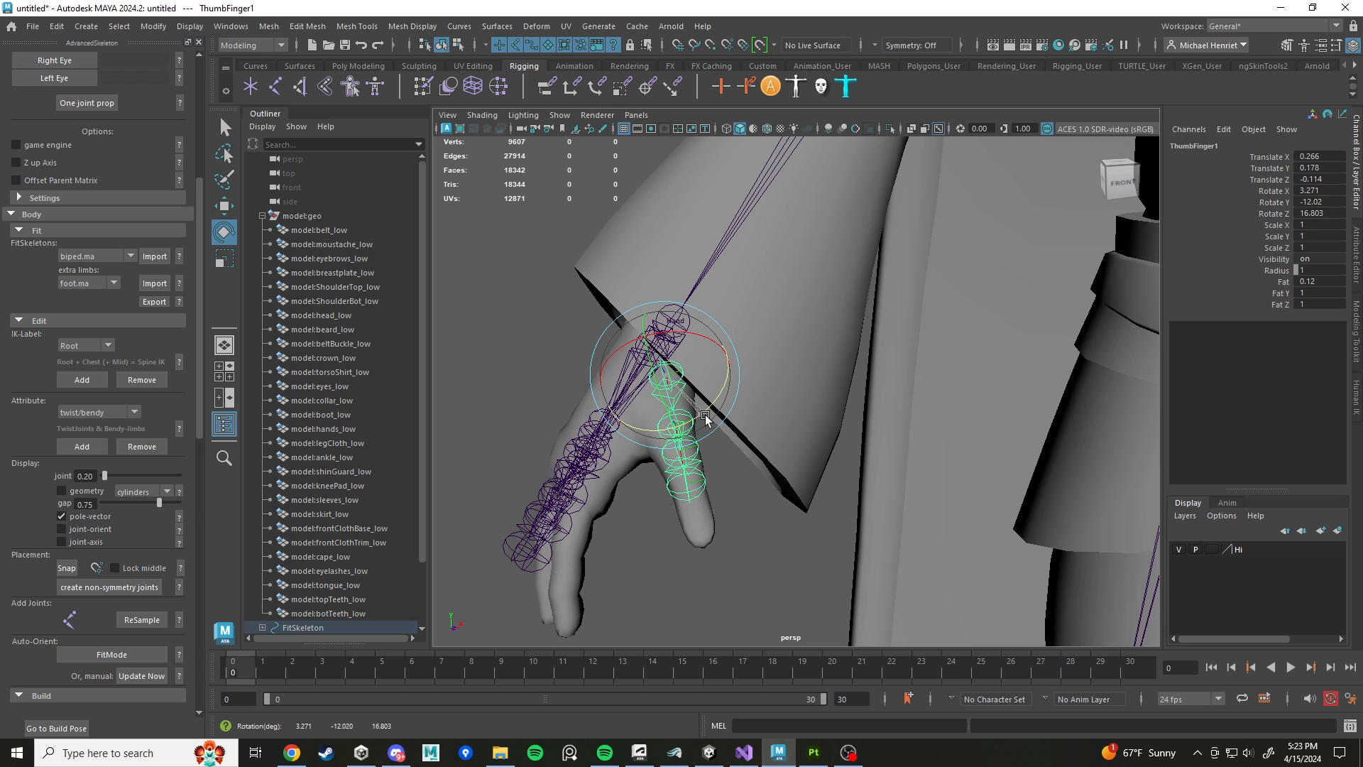
drag(689, 328, 693, 338)
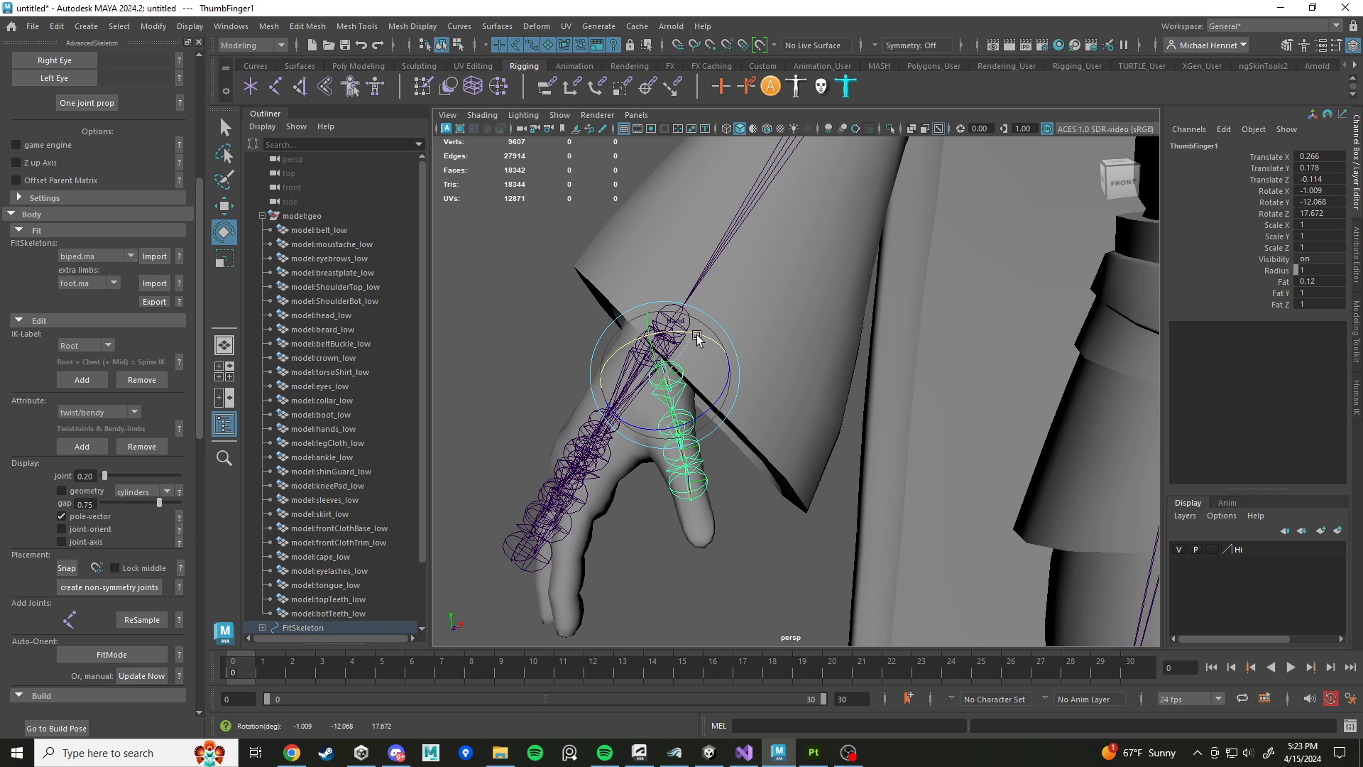
key(w)
alt+drag(726, 440, 827, 440)
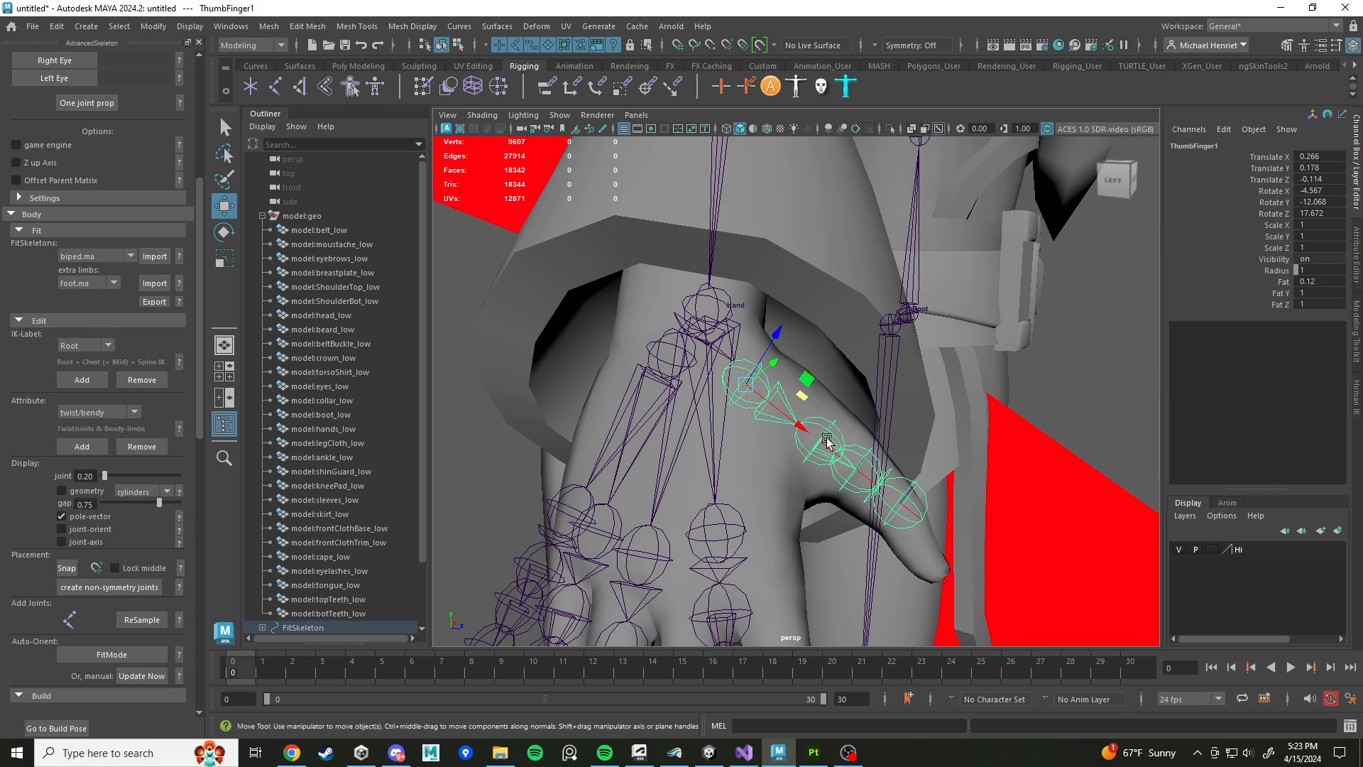
Step: Shift the ThumbFinger2 joint to the thumb's next knuckle, at about Translate X 0.43 and Z 0.02
drag(893, 495, 765, 413)
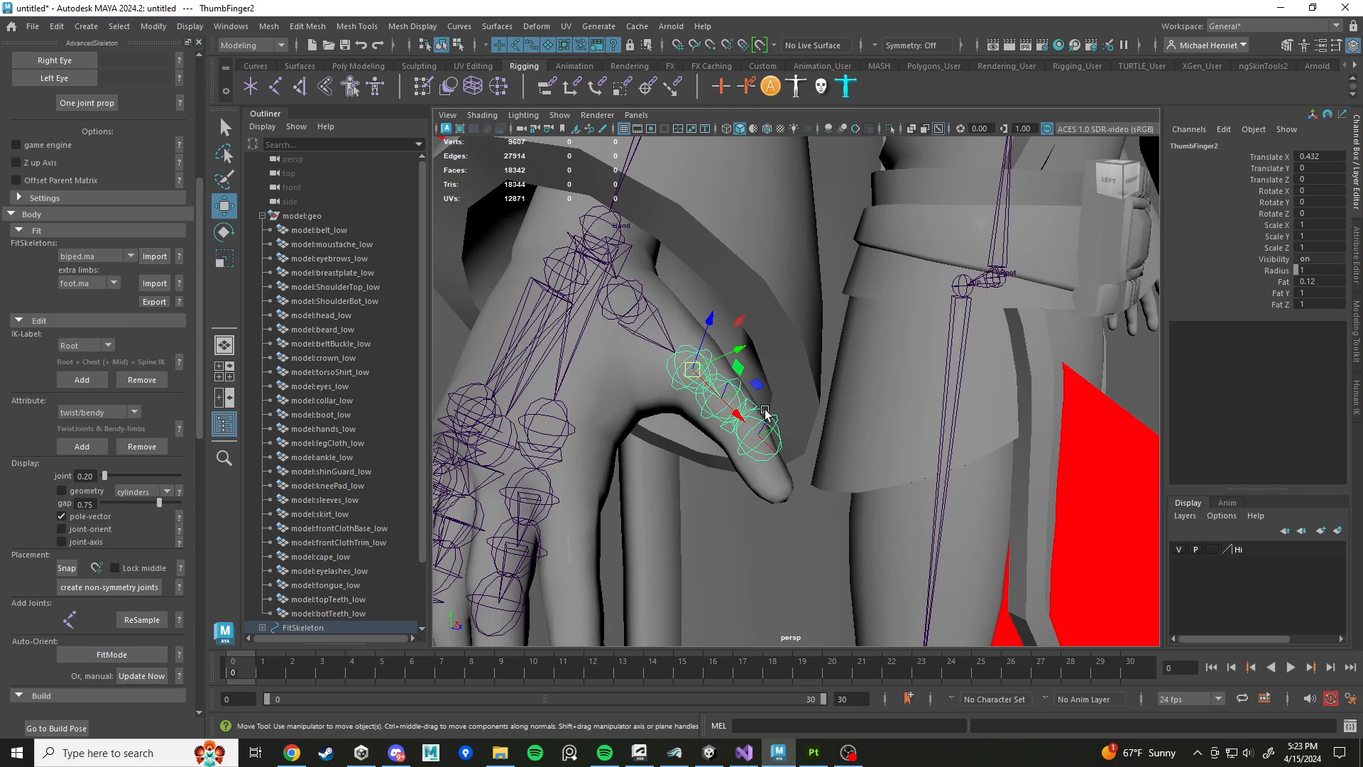
alt+drag(697, 362, 762, 360)
drag(747, 280, 755, 305)
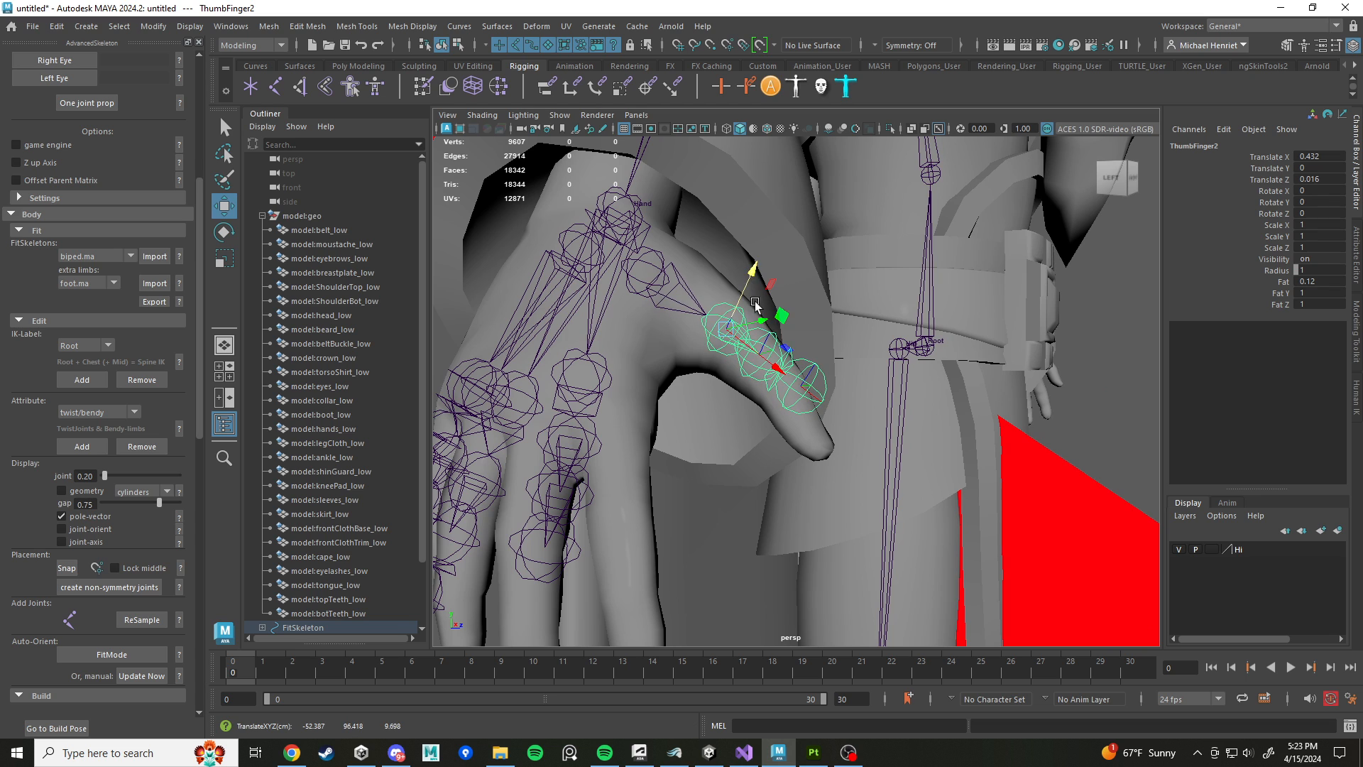
Step: Position ThumbFinger3 along the thumb and place ThumbFinger4 at the tip, at about Translate X 0.29
drag(810, 390, 880, 406)
drag(910, 362, 846, 434)
key(e)
click(819, 483)
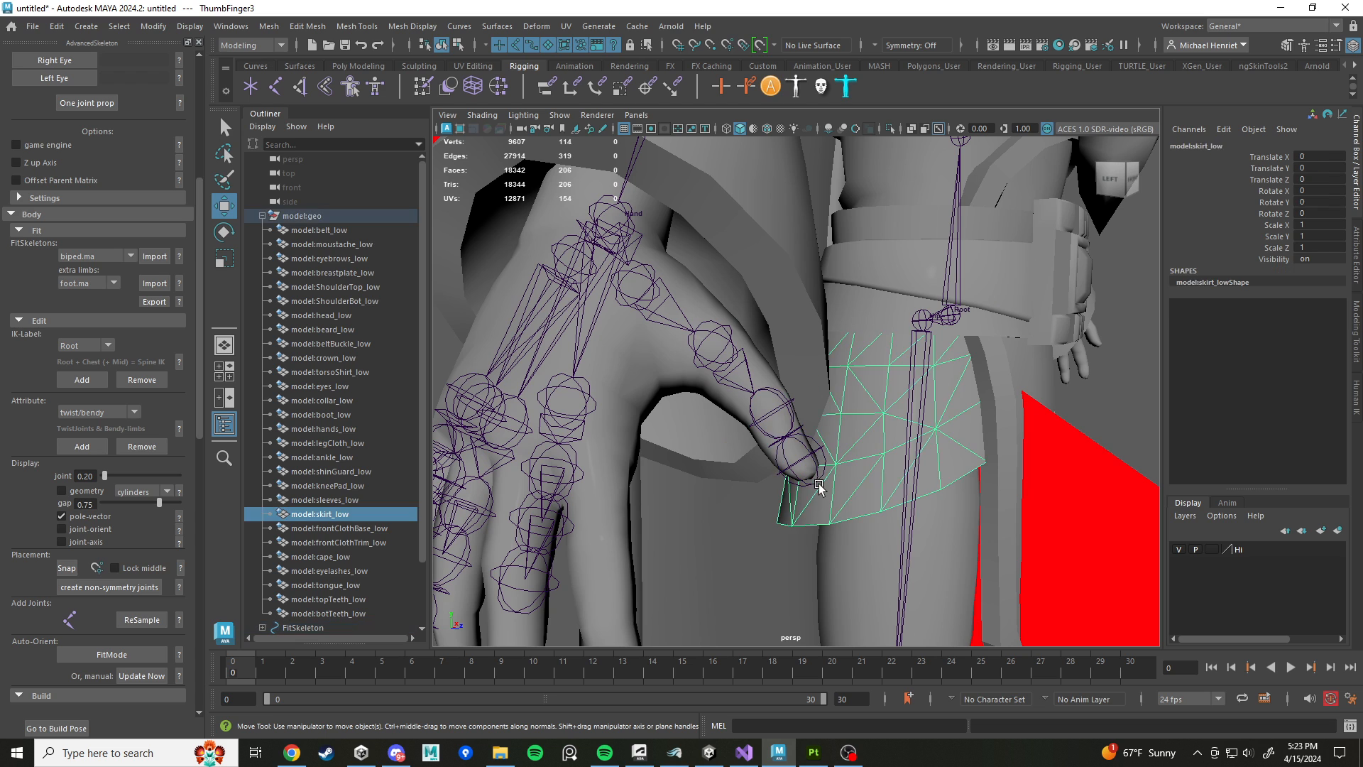
click(816, 490)
mouse_move(821, 519)
mouse_down()
mouse_move(840, 534)
mouse_move(710, 526)
mouse_move(854, 501)
mouse_move(836, 504)
mouse_up()
scroll(895, 384, down, 5)
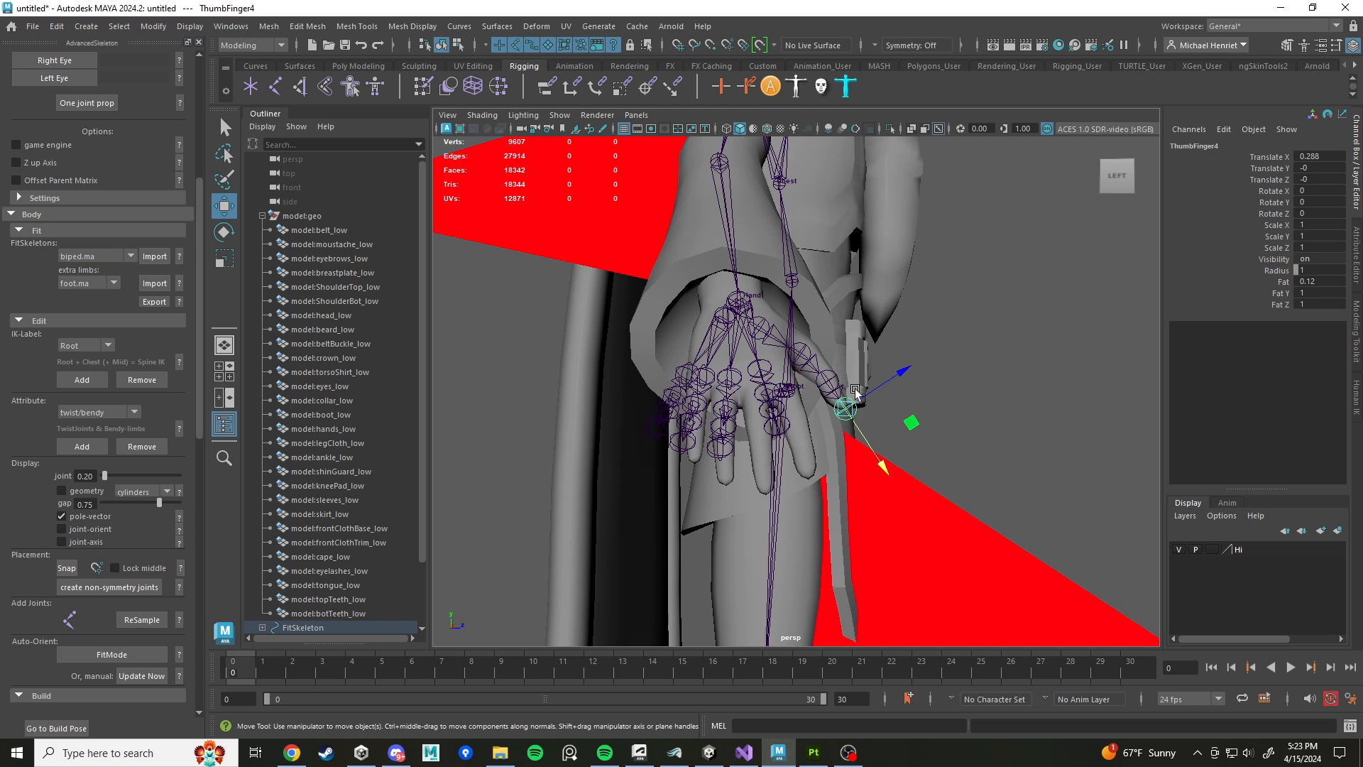
Step: Move IndexFinger1 to the index knuckle at about Translate 1.02, 0.44, -0.05 and rotate it to about -1.0, 17.6, 2.9
alt+drag(806, 412, 896, 410)
scroll(848, 384, up, 4)
click(829, 400)
alt+drag(897, 409, 783, 383)
scroll(781, 408, up, 5)
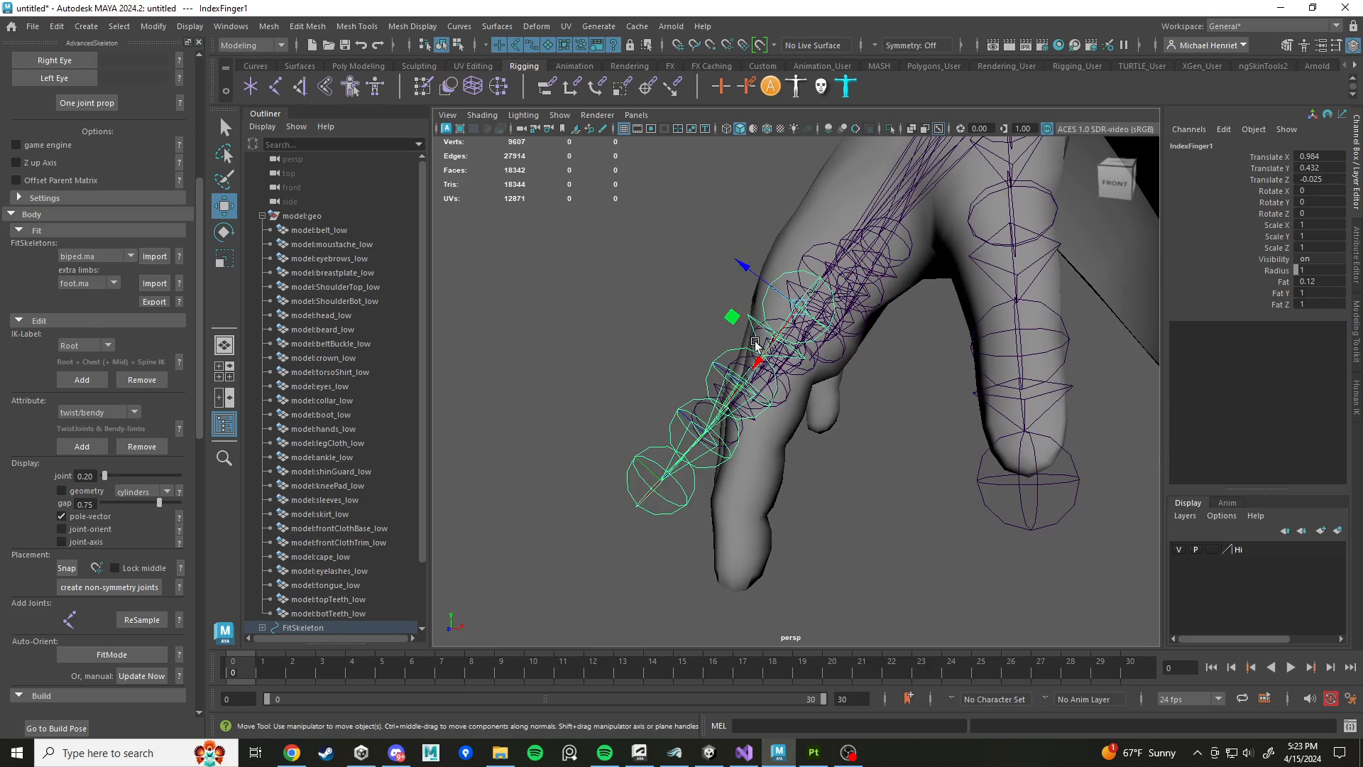
drag(733, 313, 728, 345)
key(e)
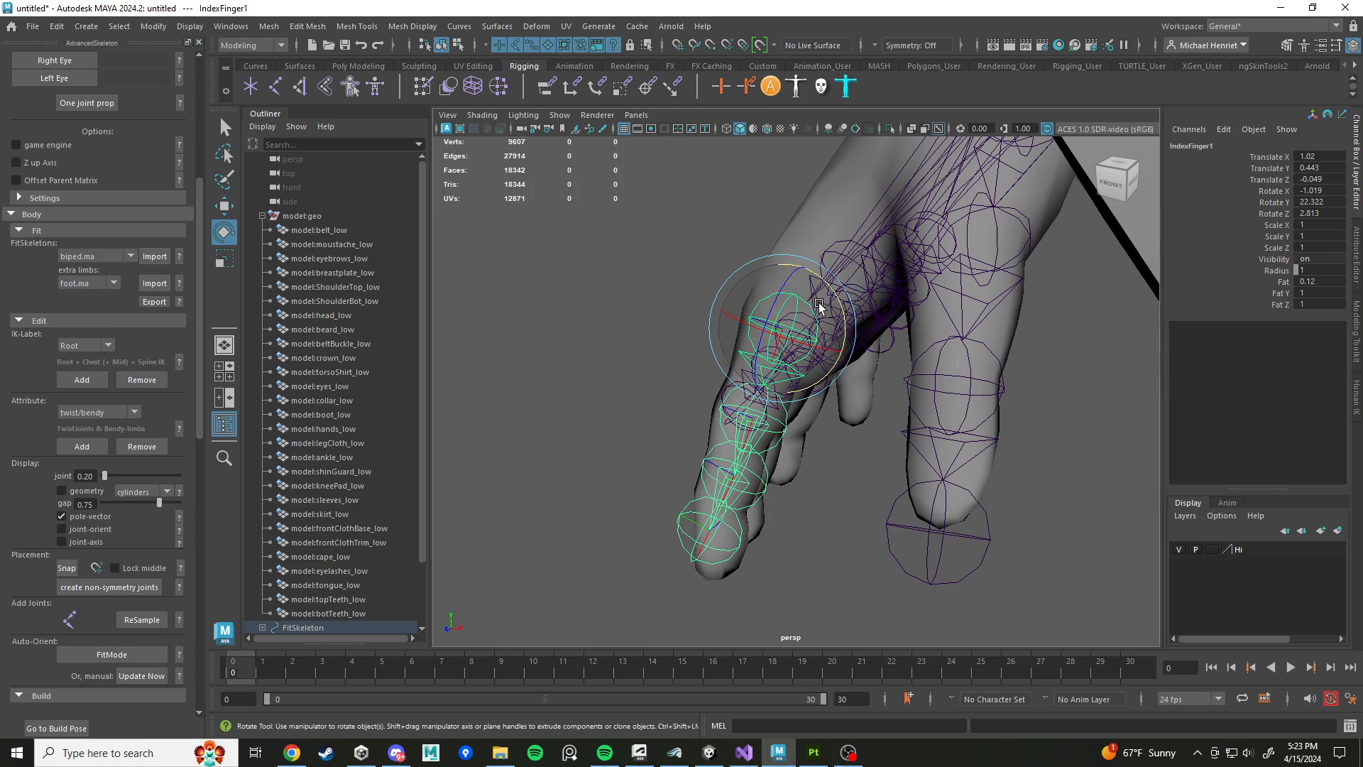
drag(819, 306, 809, 313)
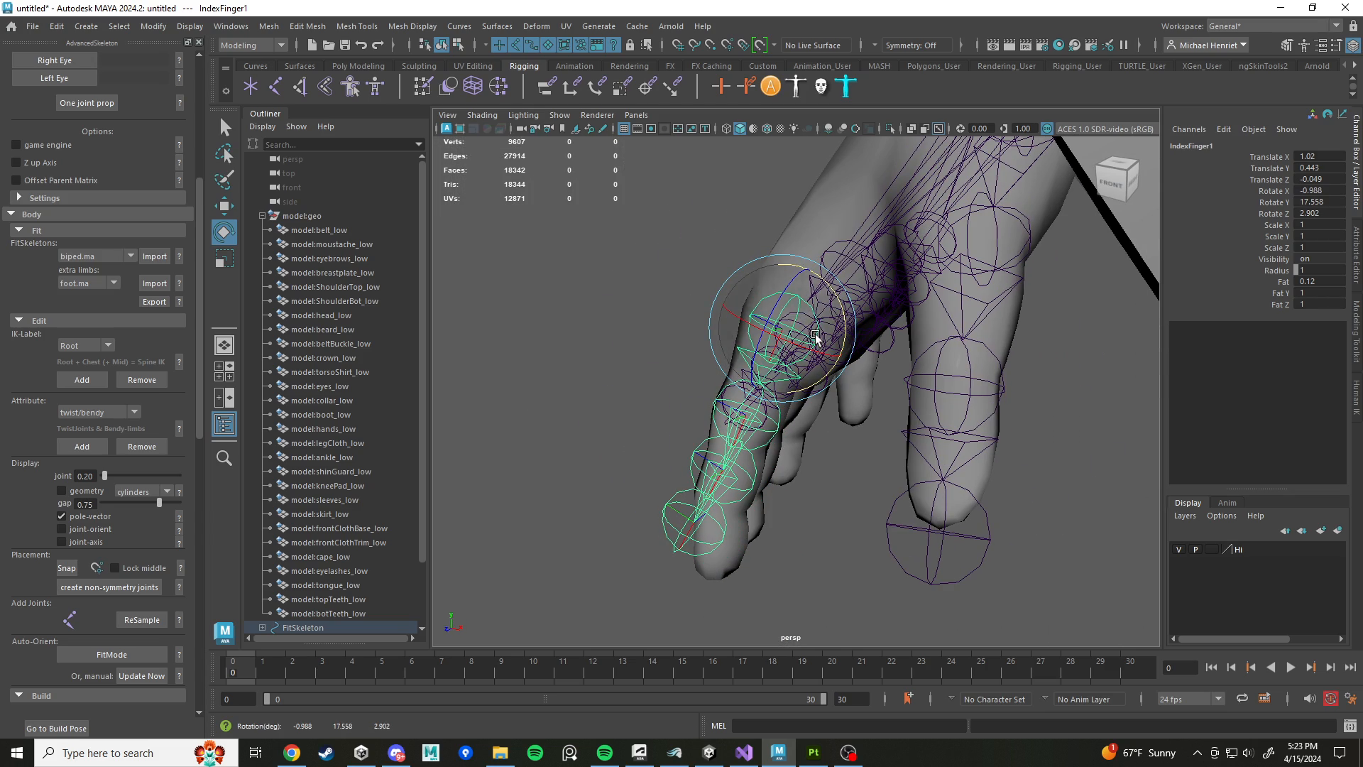
Step: Slide IndexFinger2 to about Translate X 0.31 and bend it to about Rotate Y 6.5
click(771, 430)
alt+drag(772, 430, 819, 406)
key(w)
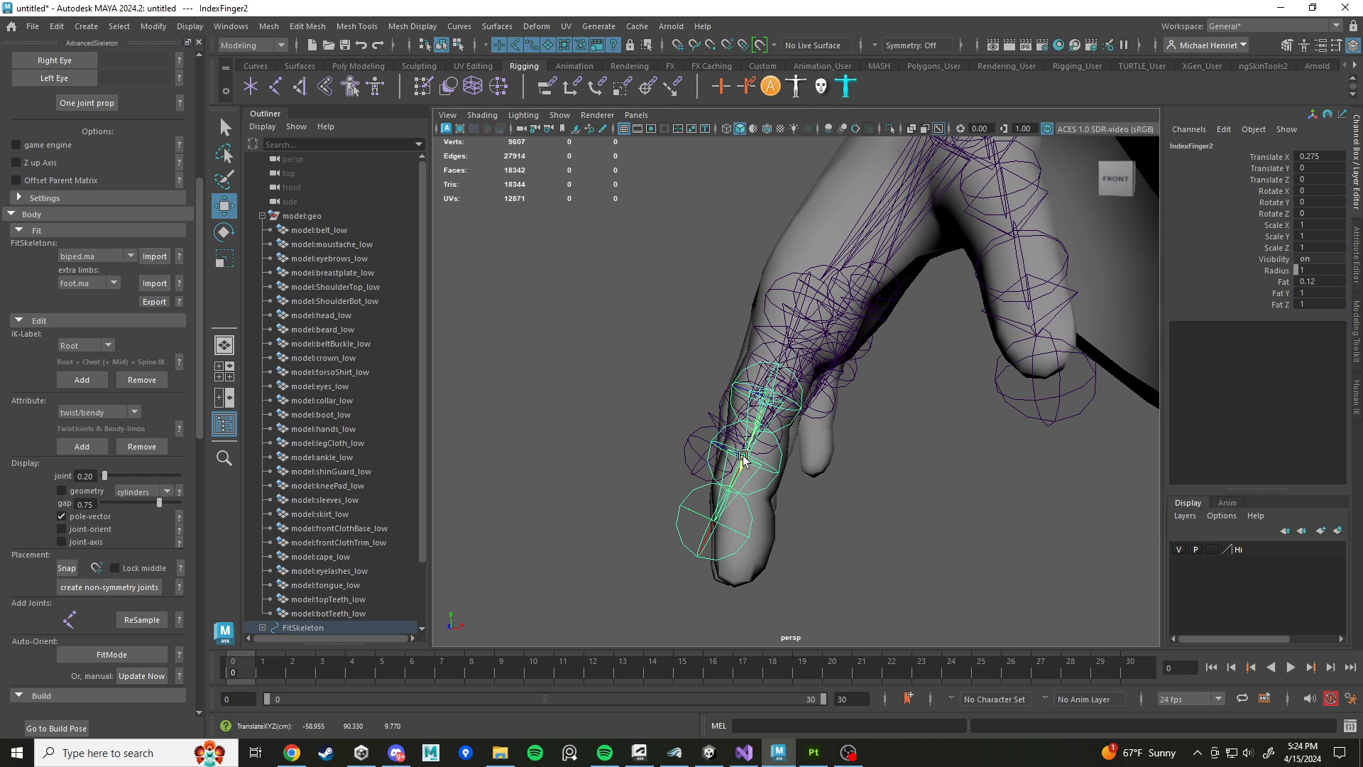
alt+drag(735, 479, 727, 391)
key(e)
key(w)
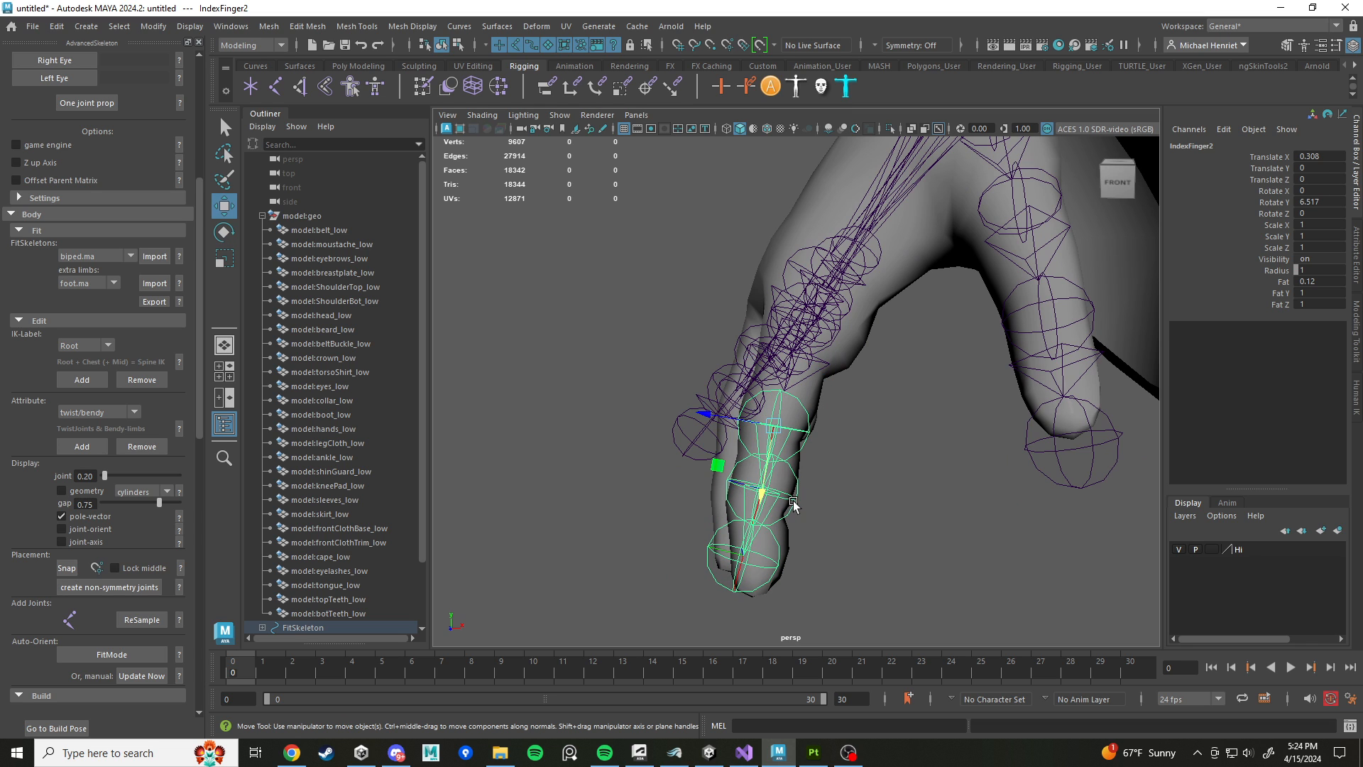
Step: Place IndexFinger3 inside the fingertip segment at about Translate X 0.24 and Z 0.007, keeping the Object axis orientation
drag(760, 537, 740, 580)
alt+middle_drag(780, 568, 779, 463)
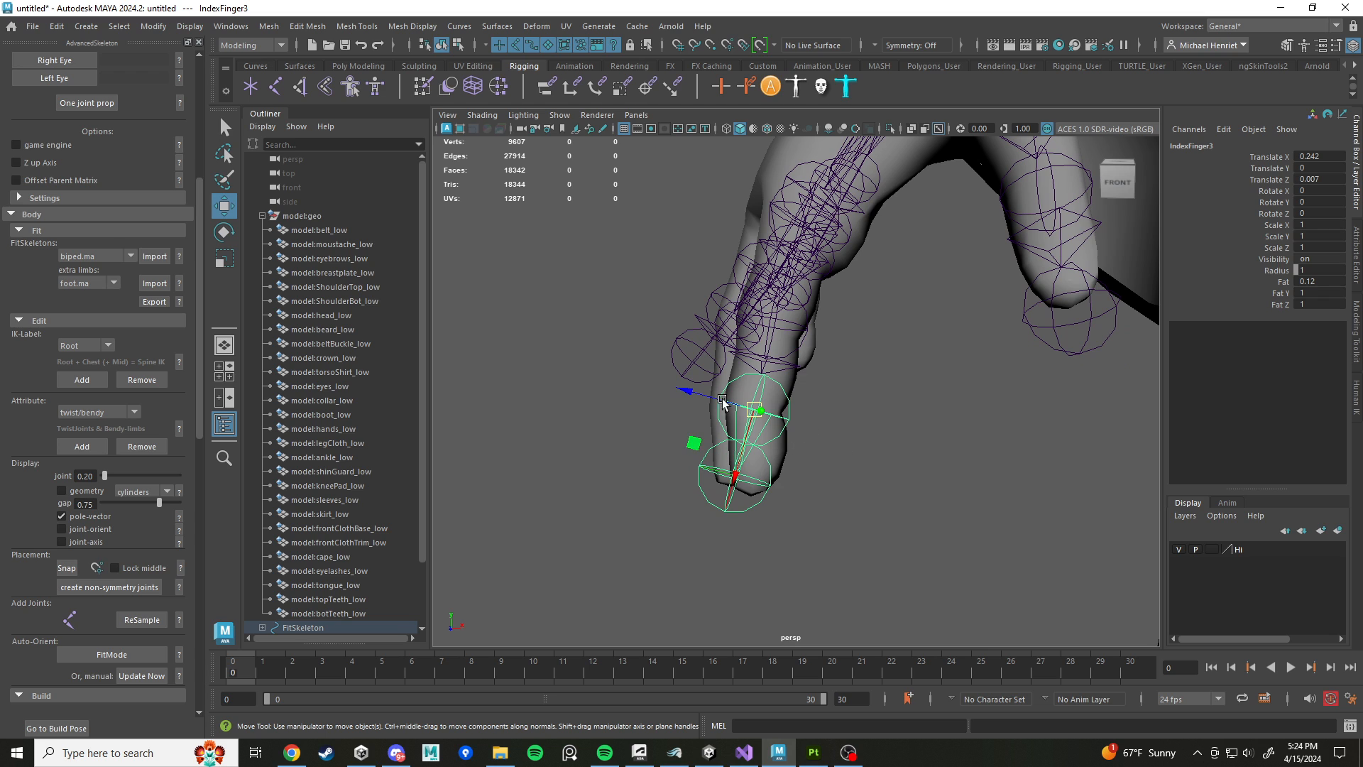
click(835, 420)
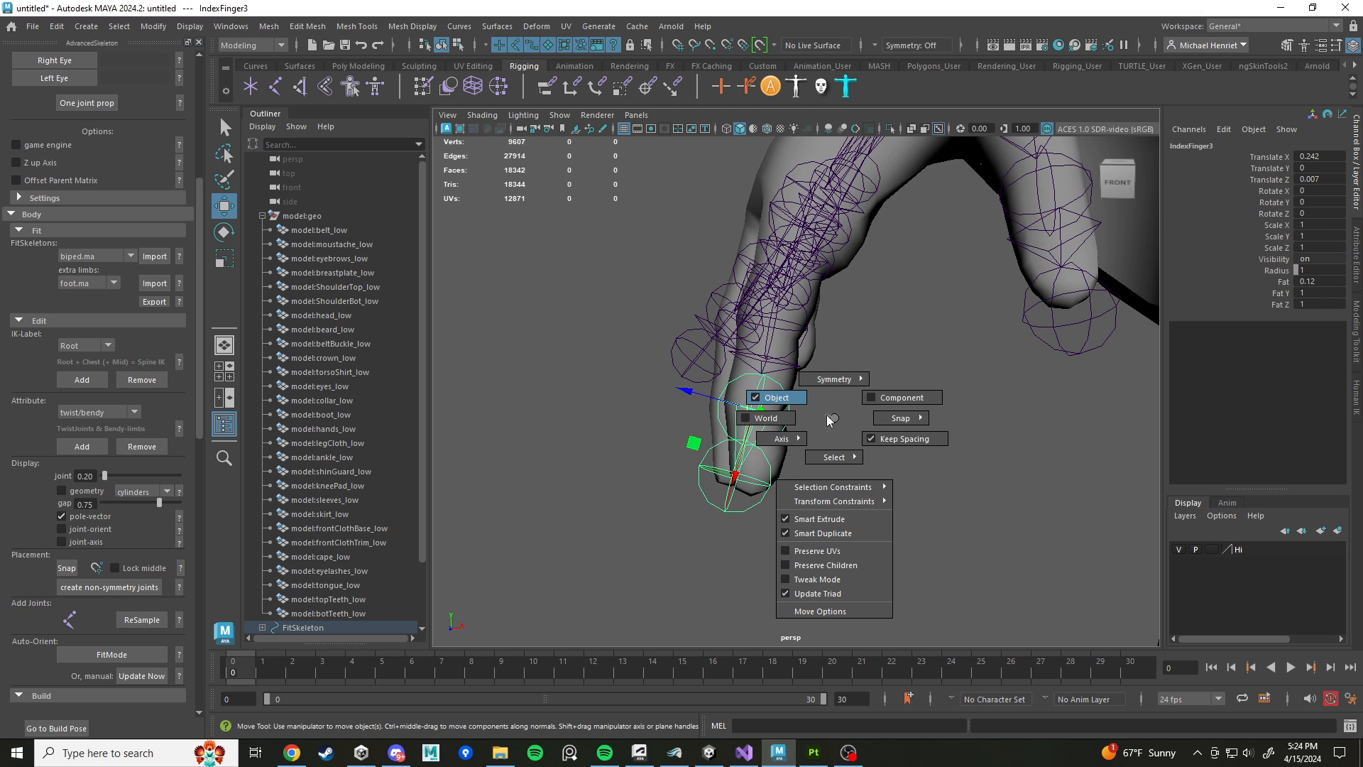
drag(826, 416, 833, 419)
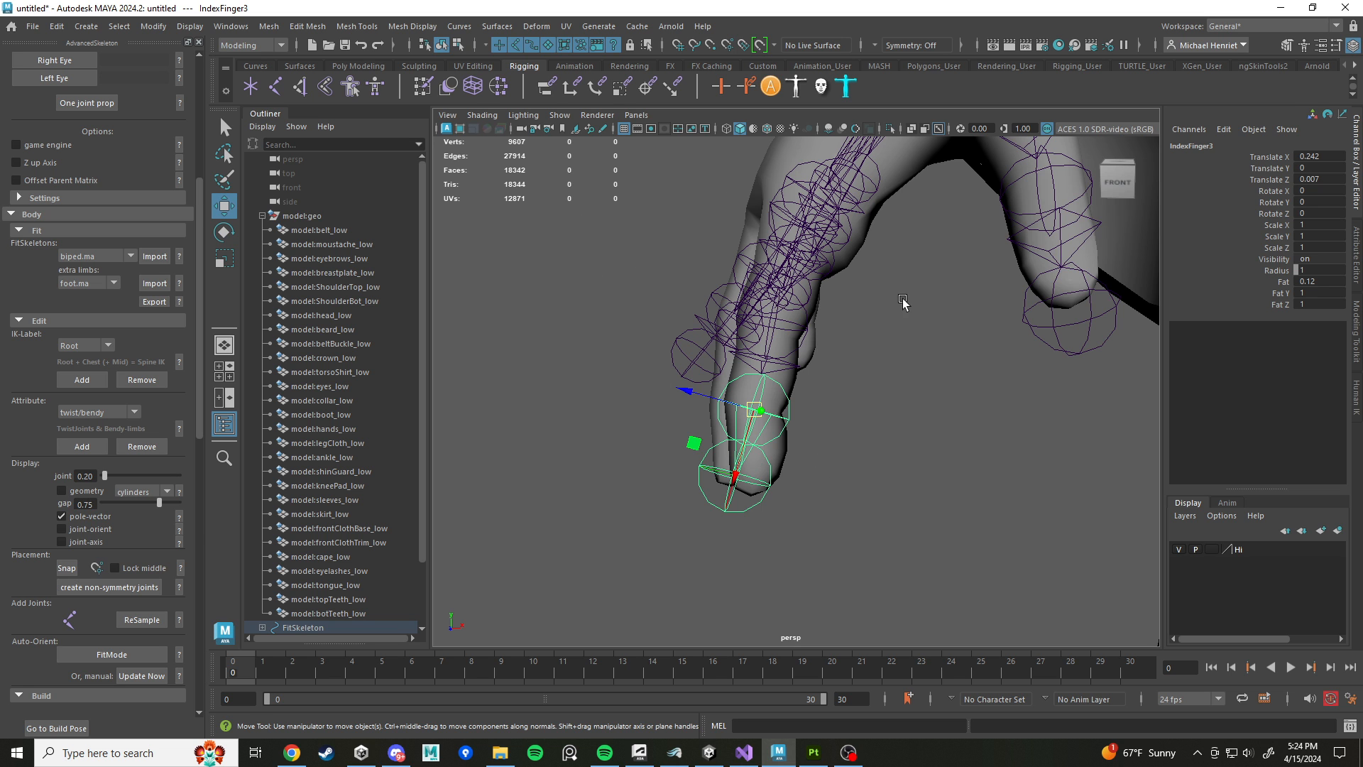
alt+drag(902, 302, 736, 261)
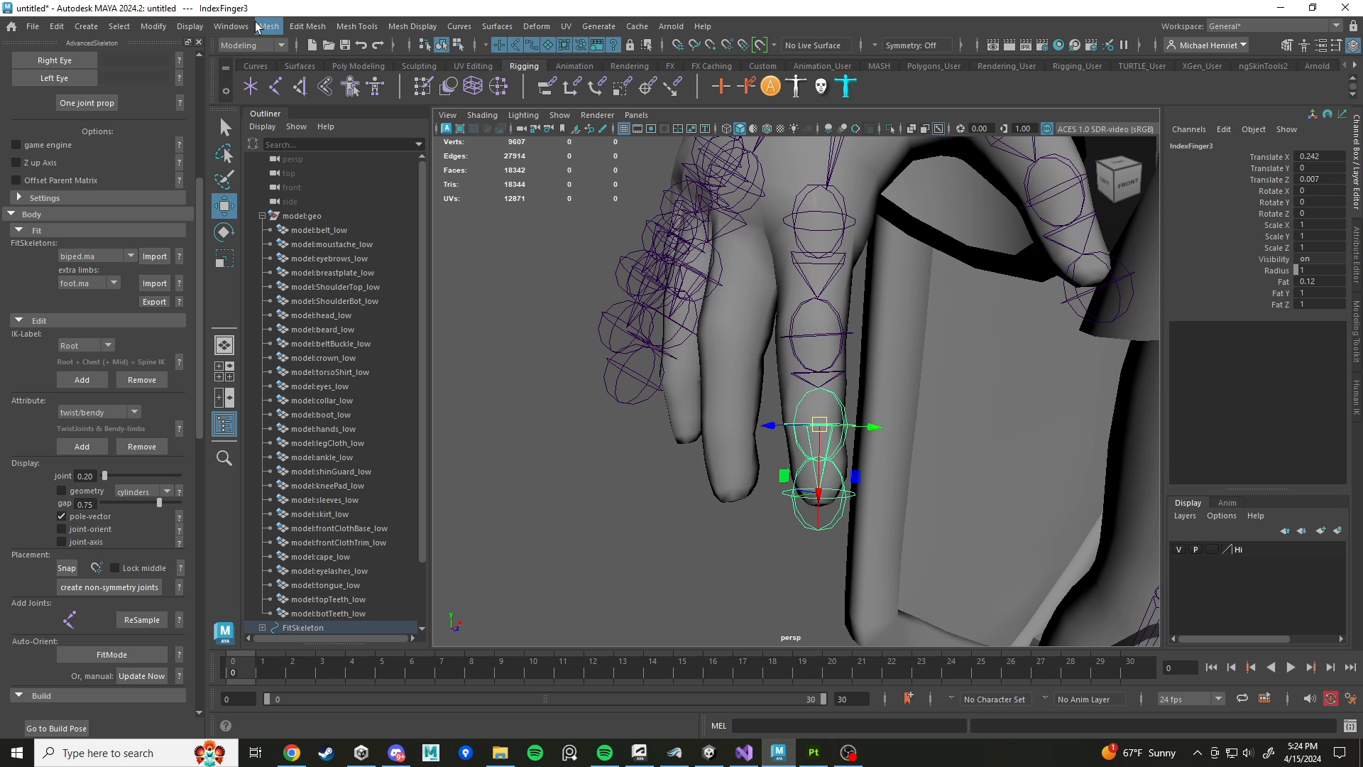
Step: Reduce the joint display size to 0.08
click(185, 30)
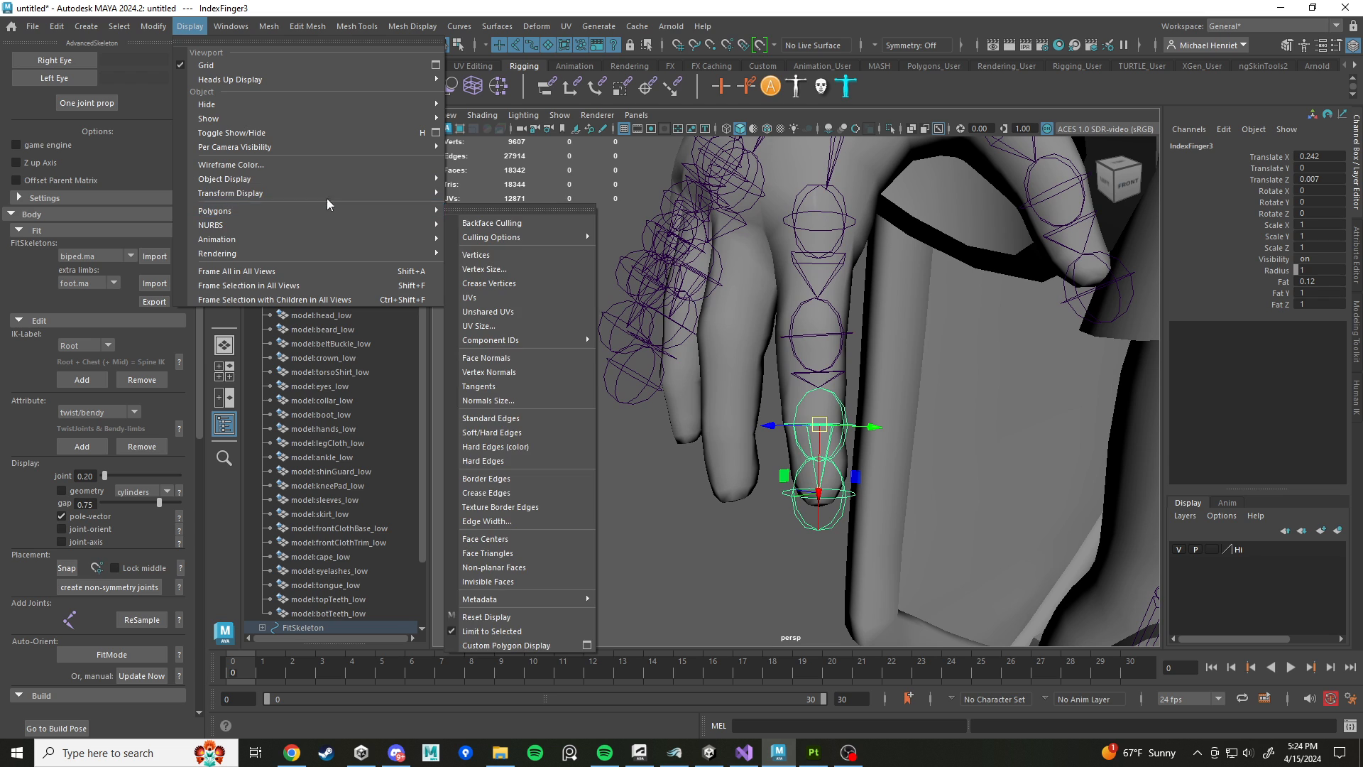
mouse_move(361, 238)
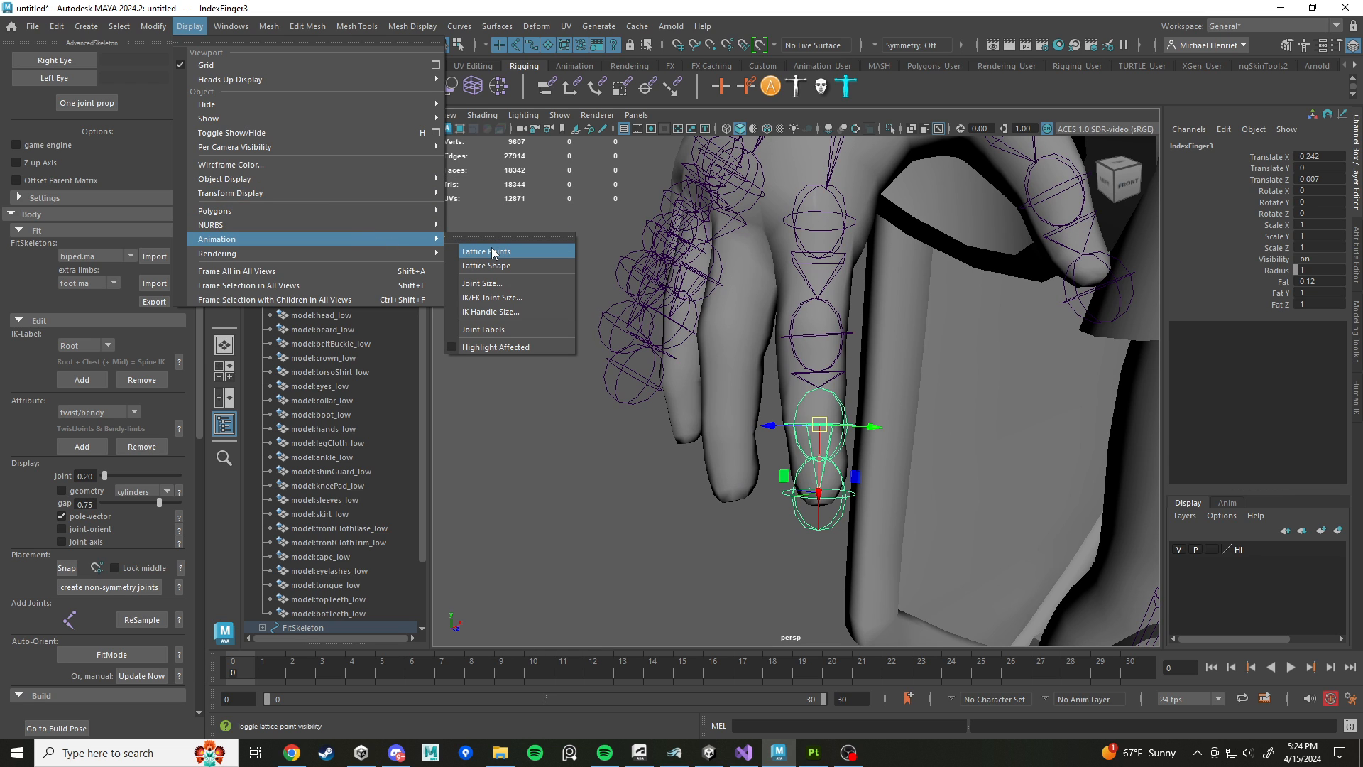
click(506, 283)
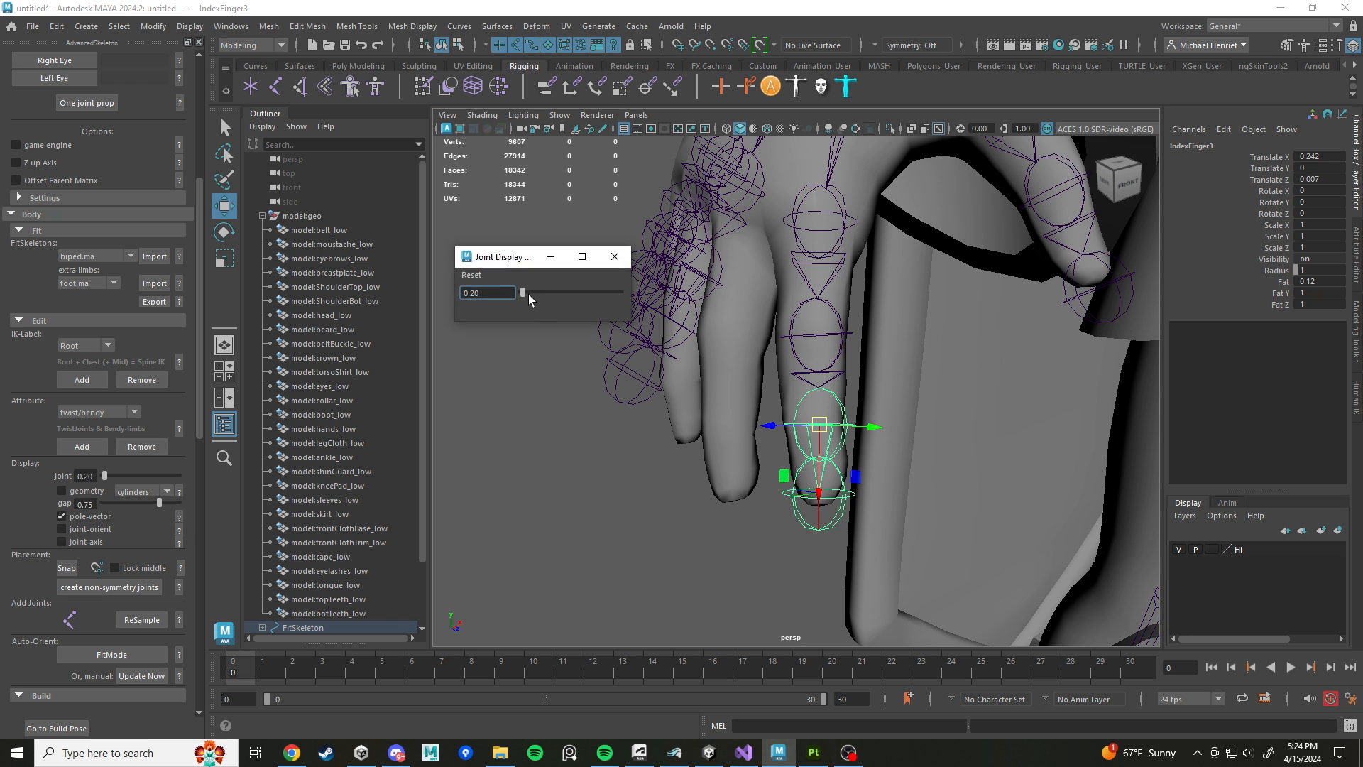
drag(528, 294, 521, 295)
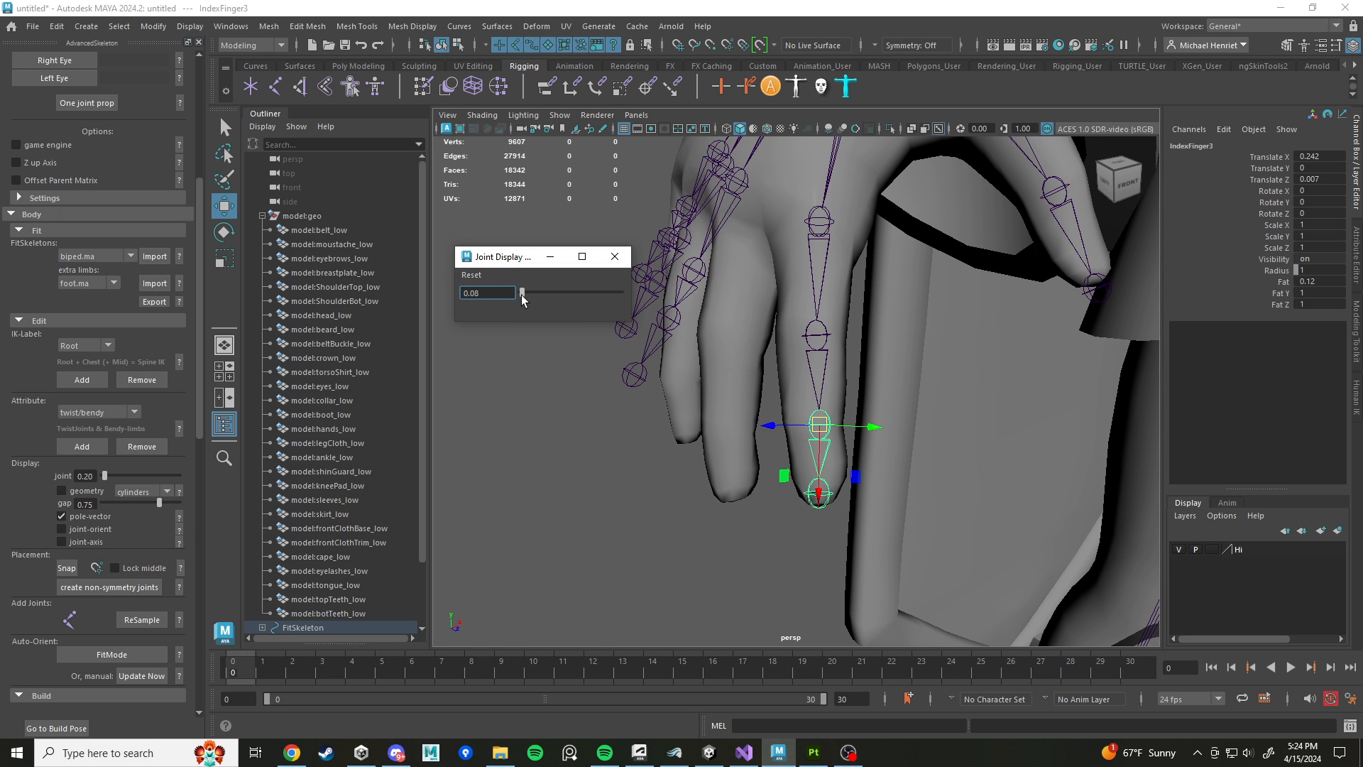
Step: Examine the arm and hand joint chains against the mesh, closing in on the index finger and thumb
mouse_move(679, 345)
alt+mouse_down()
mouse_move(791, 352)
mouse_move(691, 339)
alt+mouse_up()
scroll(690, 339, down, 10)
scroll(730, 325, up, 5)
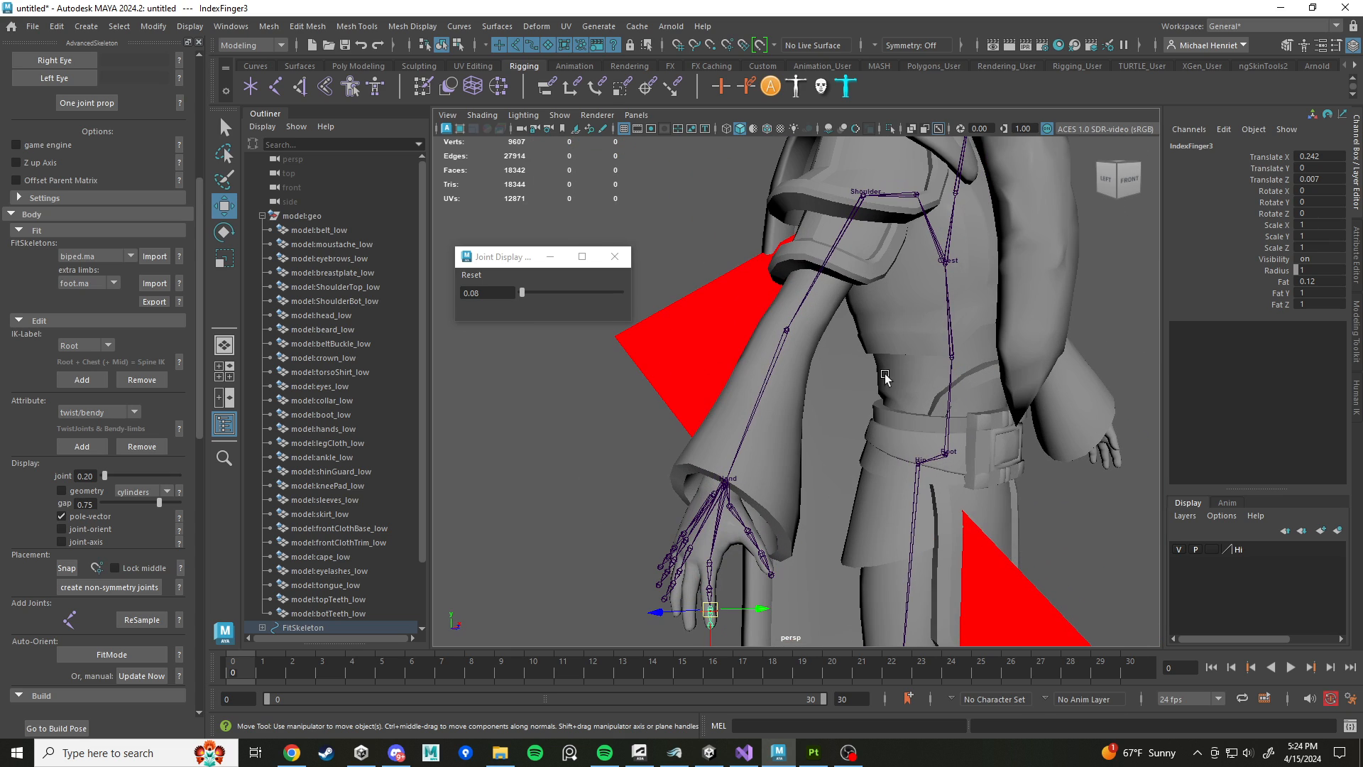
alt+drag(878, 419, 774, 422)
alt+middle_drag(774, 423, 809, 319)
scroll(809, 320, up, 4)
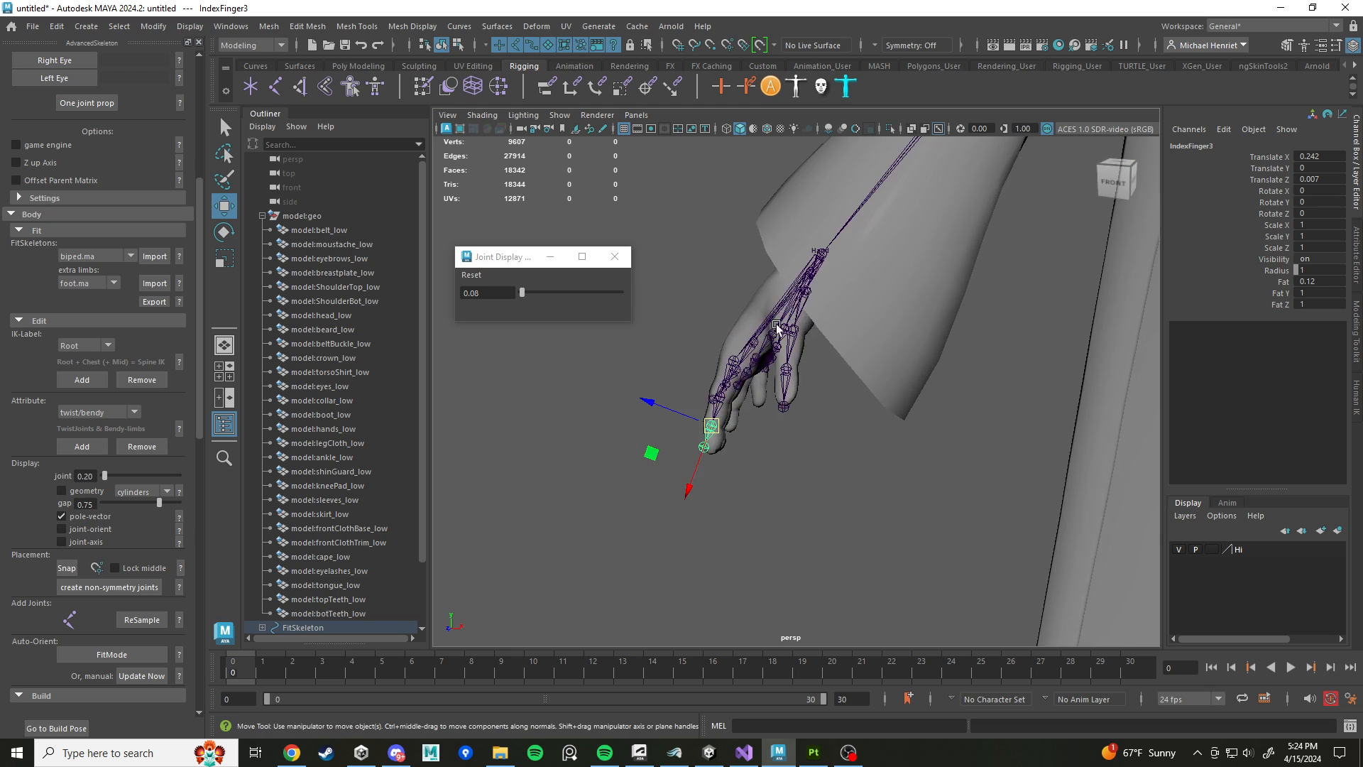
alt+drag(852, 337, 805, 342)
scroll(806, 346, up, 4)
alt+middle_drag(809, 359, 1030, 353)
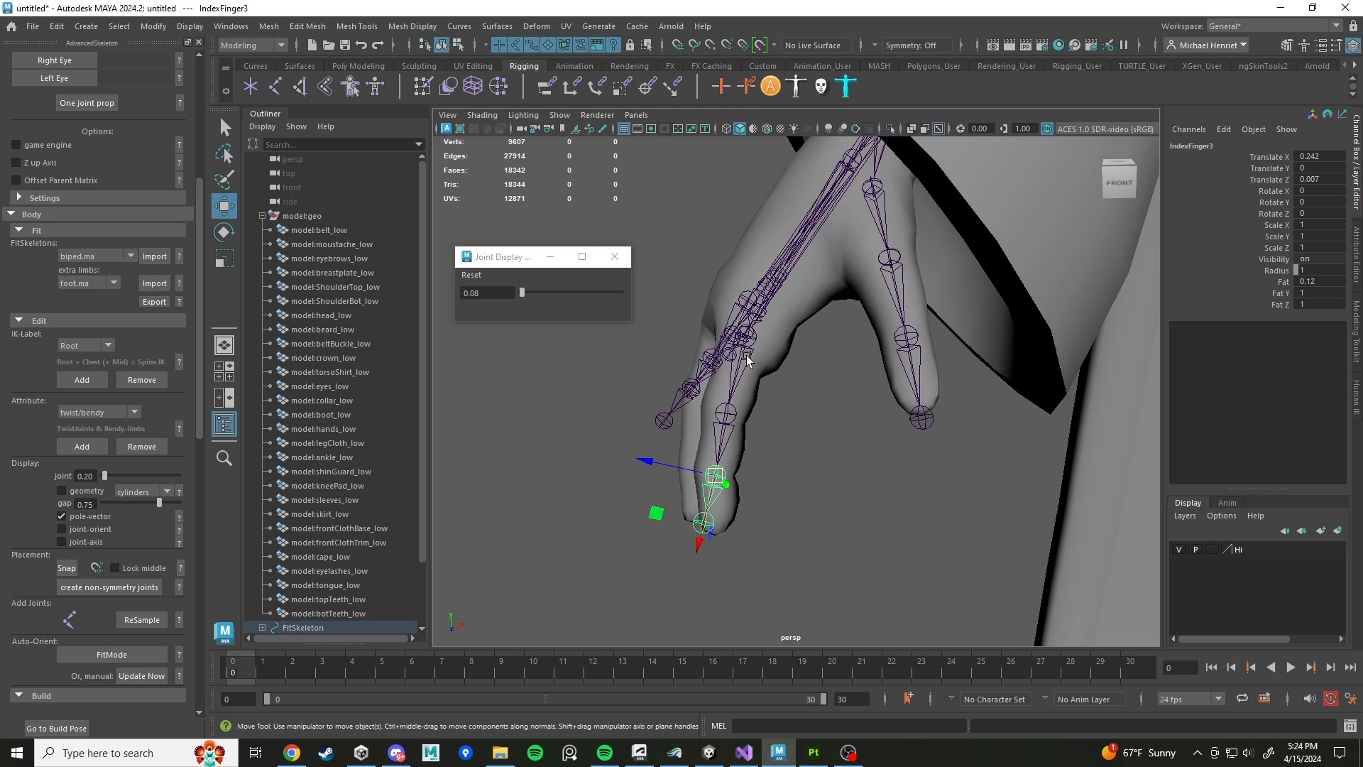
Step: Close the joint display size window and rotate IndexFinger1 to about X -2, Y 17.5, Z -0.6 so the chain follows the index finger
click(615, 257)
alt+drag(642, 339, 728, 348)
alt+middle_drag(727, 347, 879, 365)
click(772, 370)
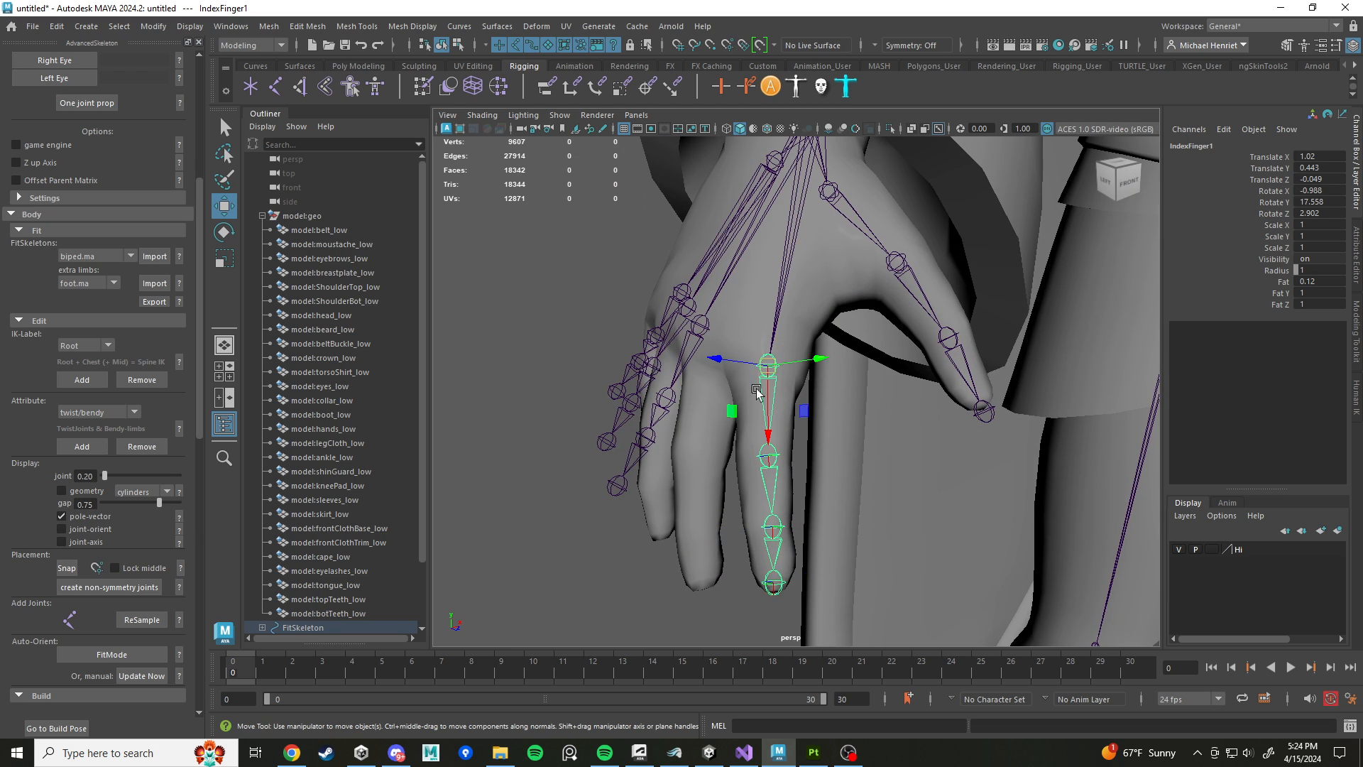
alt+drag(756, 392, 839, 346)
key(e)
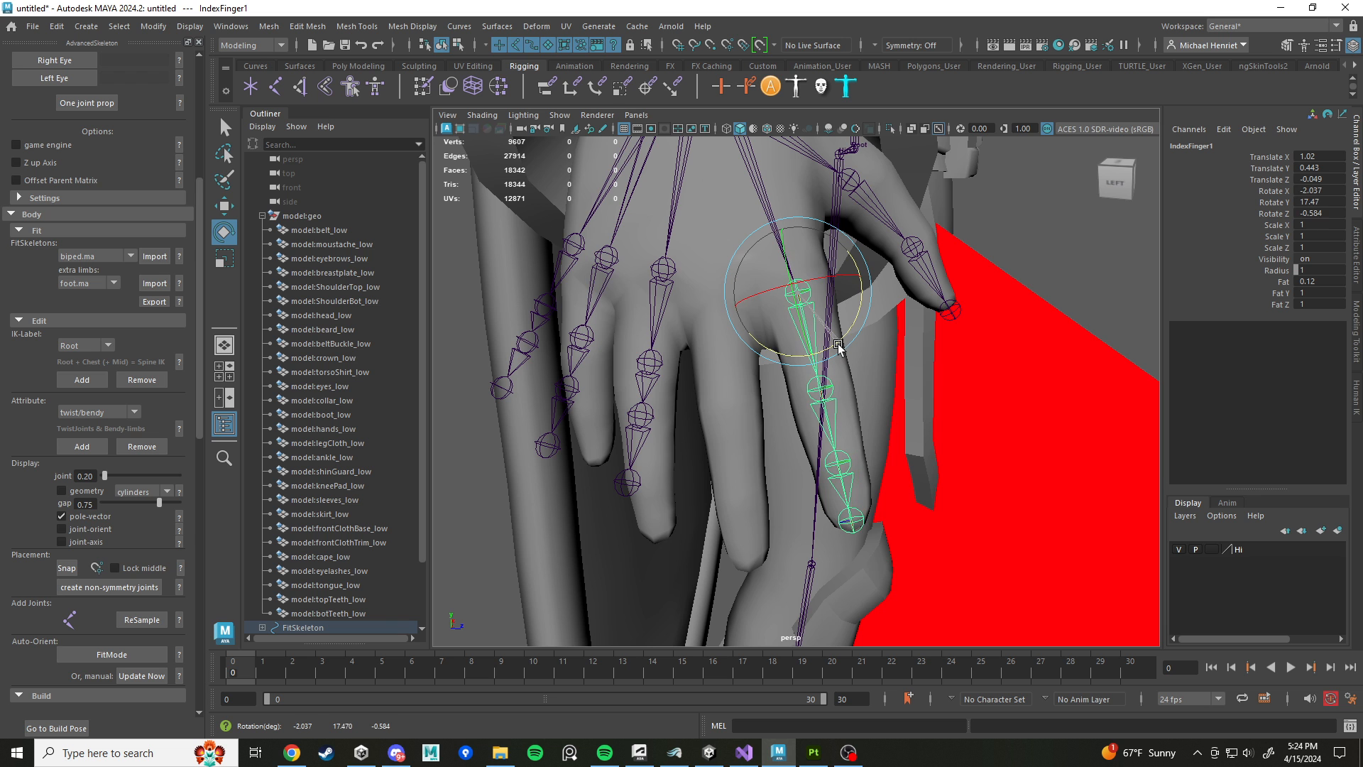
alt+drag(856, 417, 731, 415)
Step: Move IndexFinger4 to the index fingertip at about Translate X 0.24, Y 0.001 and Z -0.057
alt+middle_drag(731, 414, 689, 221)
click(793, 397)
alt+drag(887, 408, 834, 437)
key(w)
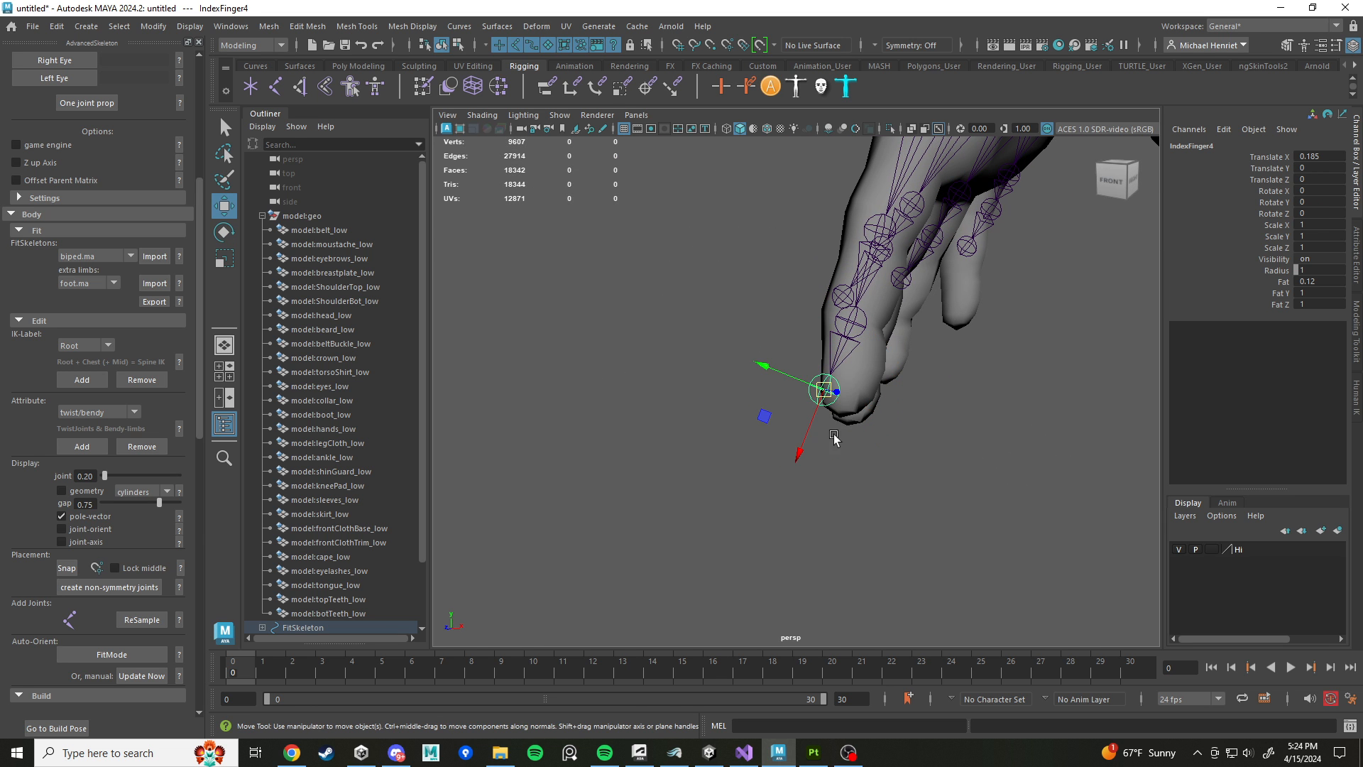
middle_drag(769, 416, 806, 466)
scroll(789, 422, down, 3)
alt+drag(752, 433, 837, 423)
Step: Place MiddleFinger1 inside the middle finger's knuckle at about Translate X 1.11, Y 0.20, Z -0.04, using wireframe display before returning to shaded
alt+middle_drag(837, 423, 772, 384)
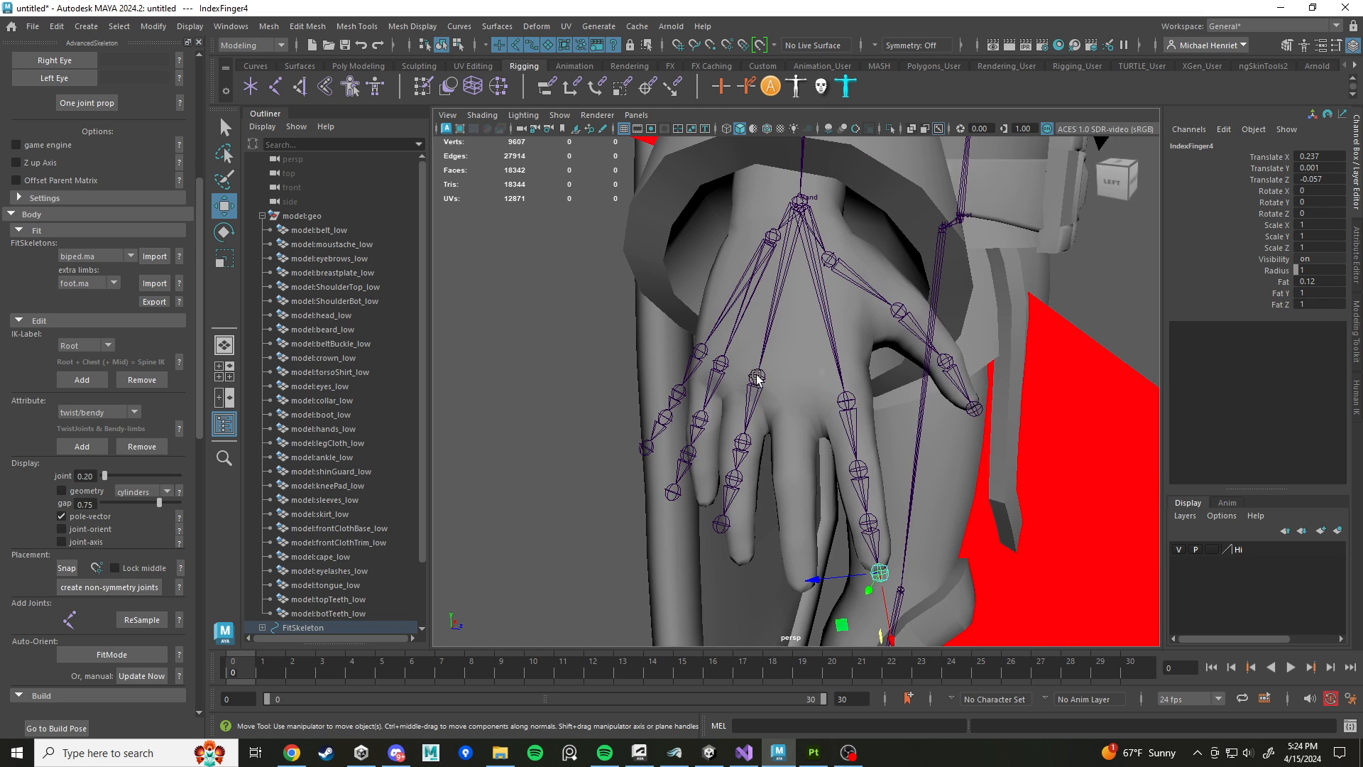
click(756, 376)
alt+drag(756, 378, 675, 408)
alt+middle_drag(674, 408, 585, 319)
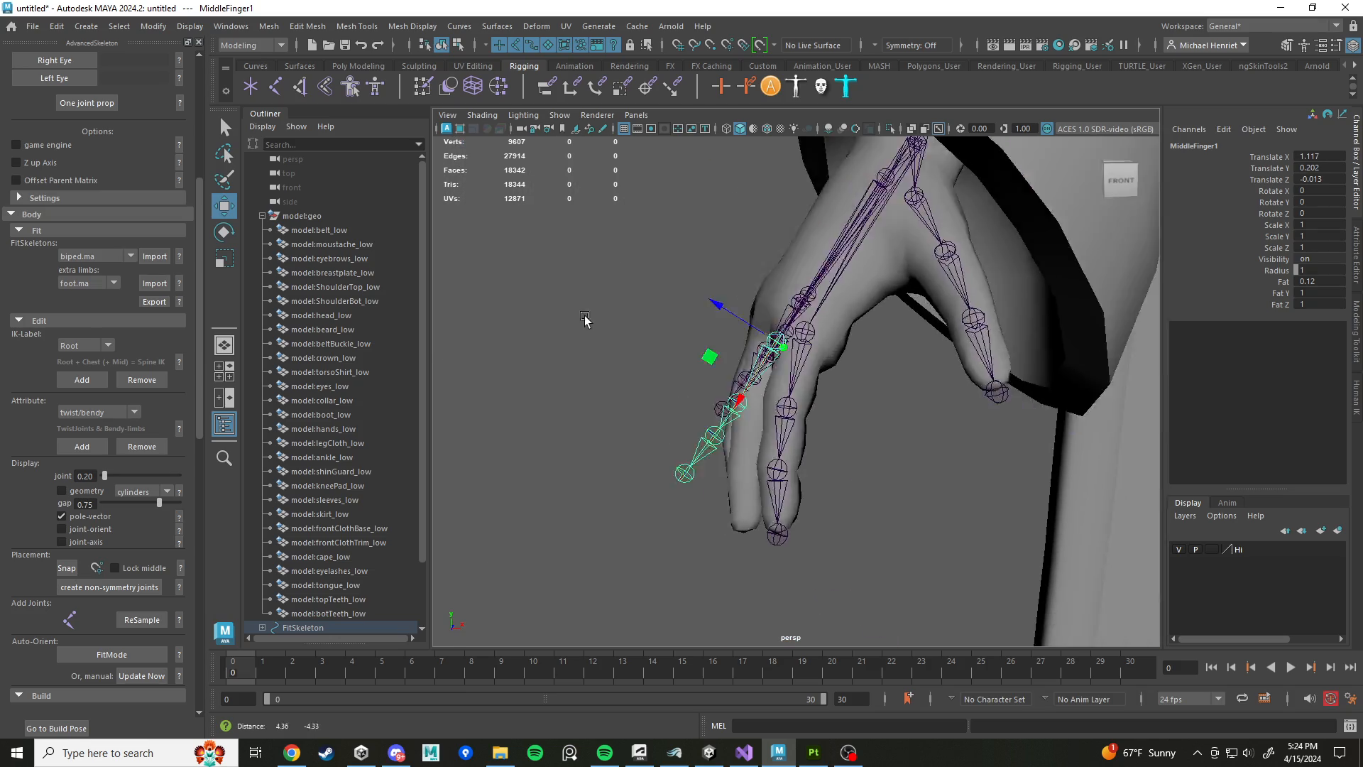
scroll(710, 369, up, 4)
alt+drag(746, 379, 772, 402)
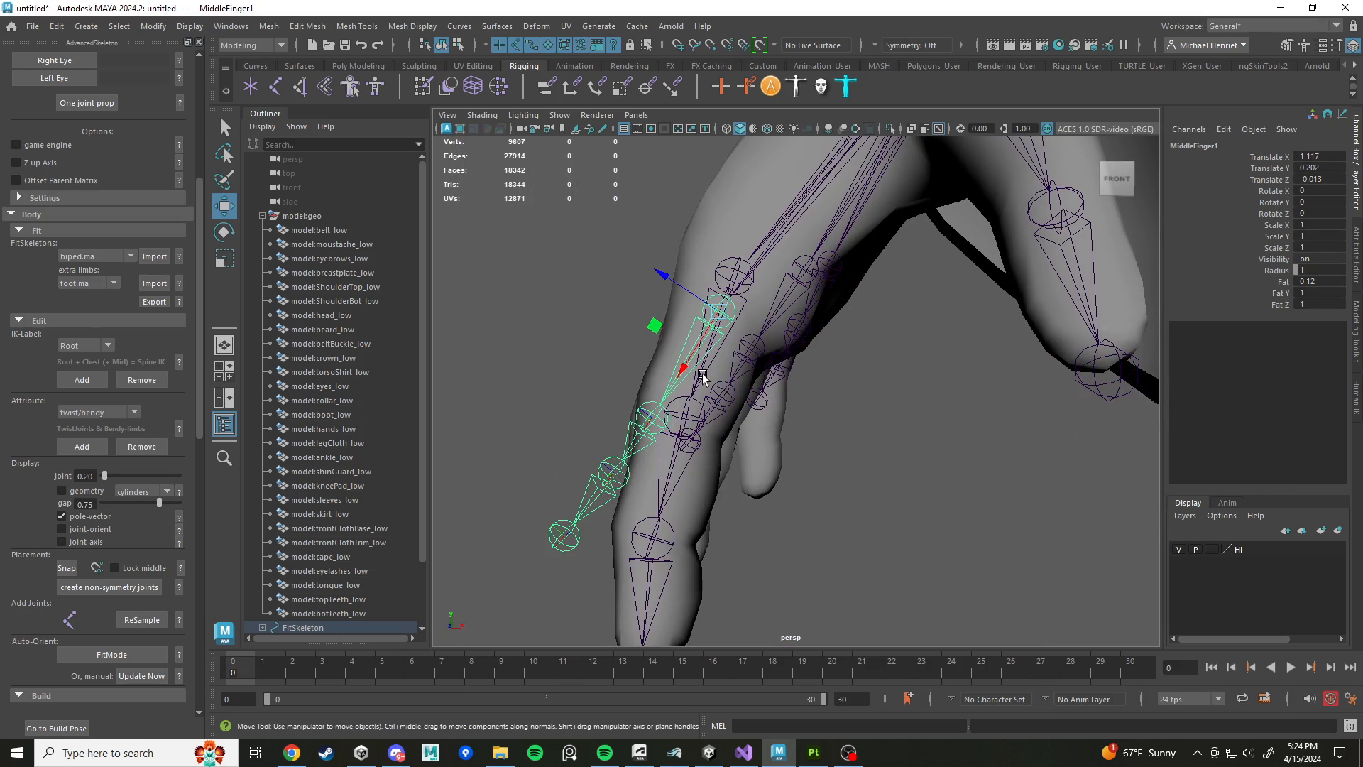
key(4)
mouse_move(716, 356)
alt+mouse_down()
mouse_move(745, 361)
mouse_move(716, 355)
alt+mouse_up()
drag(653, 319, 665, 330)
alt+drag(614, 340, 669, 359)
alt+middle_drag(669, 359, 791, 374)
scroll(784, 380, down, 4)
key(5)
Step: Rotate MiddleFinger1 to about X -16.5, Y 9.9, Z 10.2 so the chain lies along the middle finger
mouse_move(779, 387)
alt+mouse_down()
mouse_move(801, 370)
mouse_move(835, 383)
mouse_move(740, 368)
mouse_move(797, 371)
mouse_move(787, 353)
alt+mouse_up()
key(e)
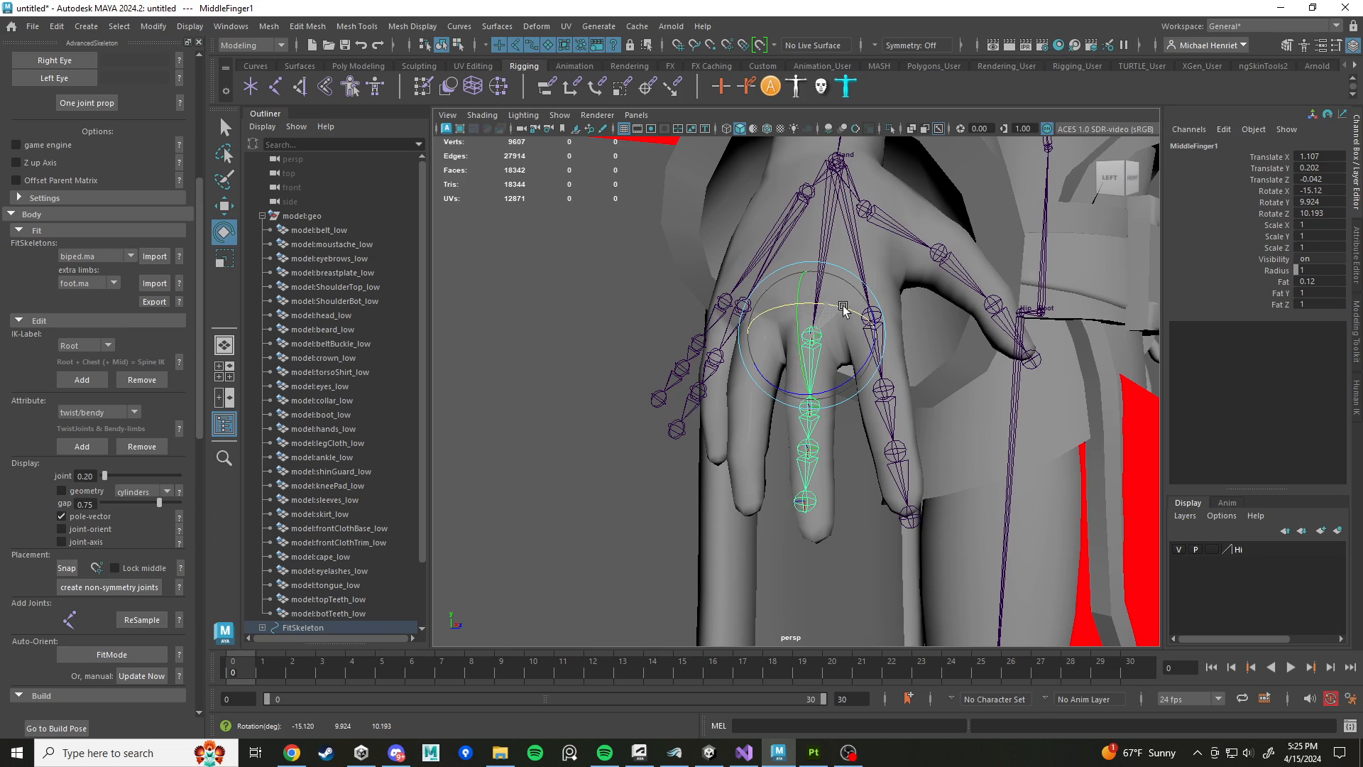
drag(843, 307, 842, 310)
alt+drag(840, 324, 852, 270)
key(w)
Step: Slide MiddleFinger2 to about Translate X 0.31 and bend it to about Rotate Y 13.4
alt+drag(820, 422, 869, 441)
click(816, 419)
scroll(817, 421, up, 4)
key(e)
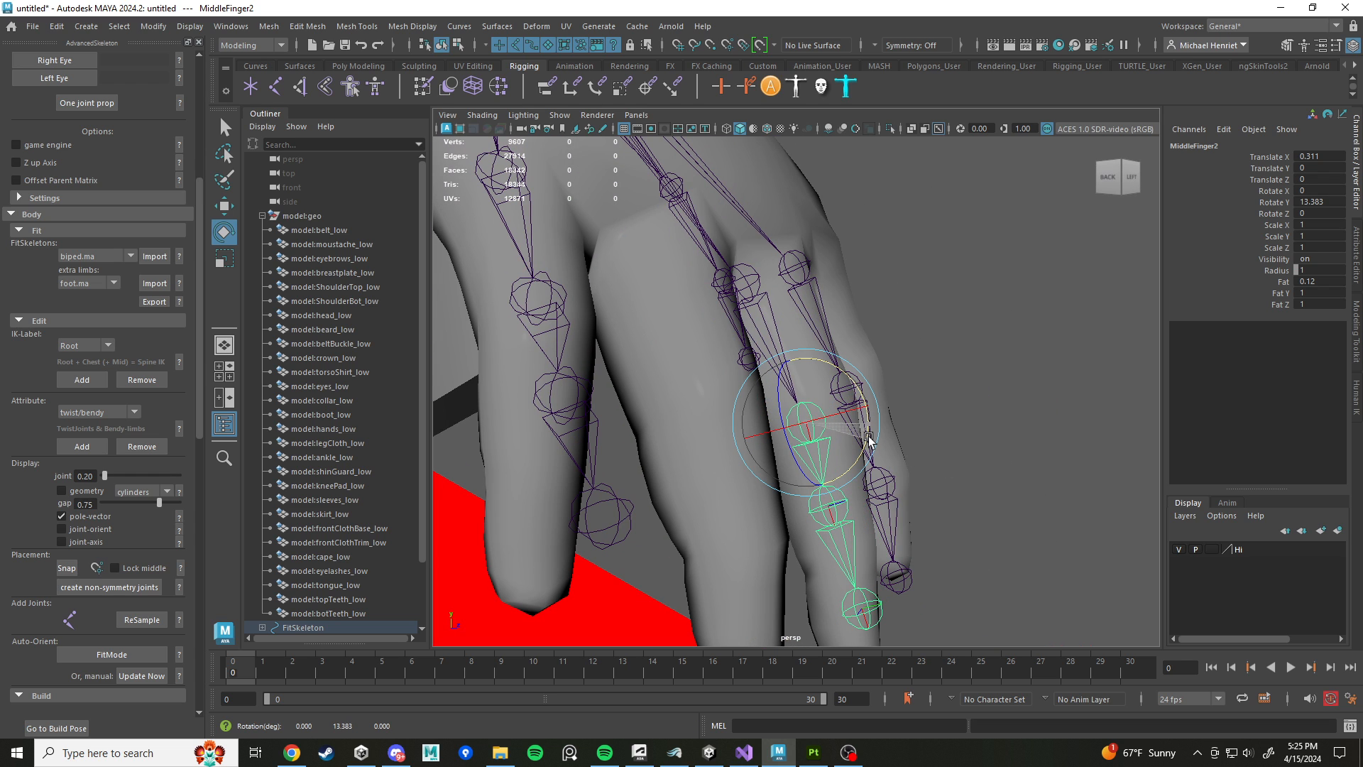
Step: Place MiddleFinger3 at about Translate X 0.28 and Z 0.007, and bend it to about Rotate Y 8.7
key(w)
middle_drag(836, 595, 797, 452)
key(e)
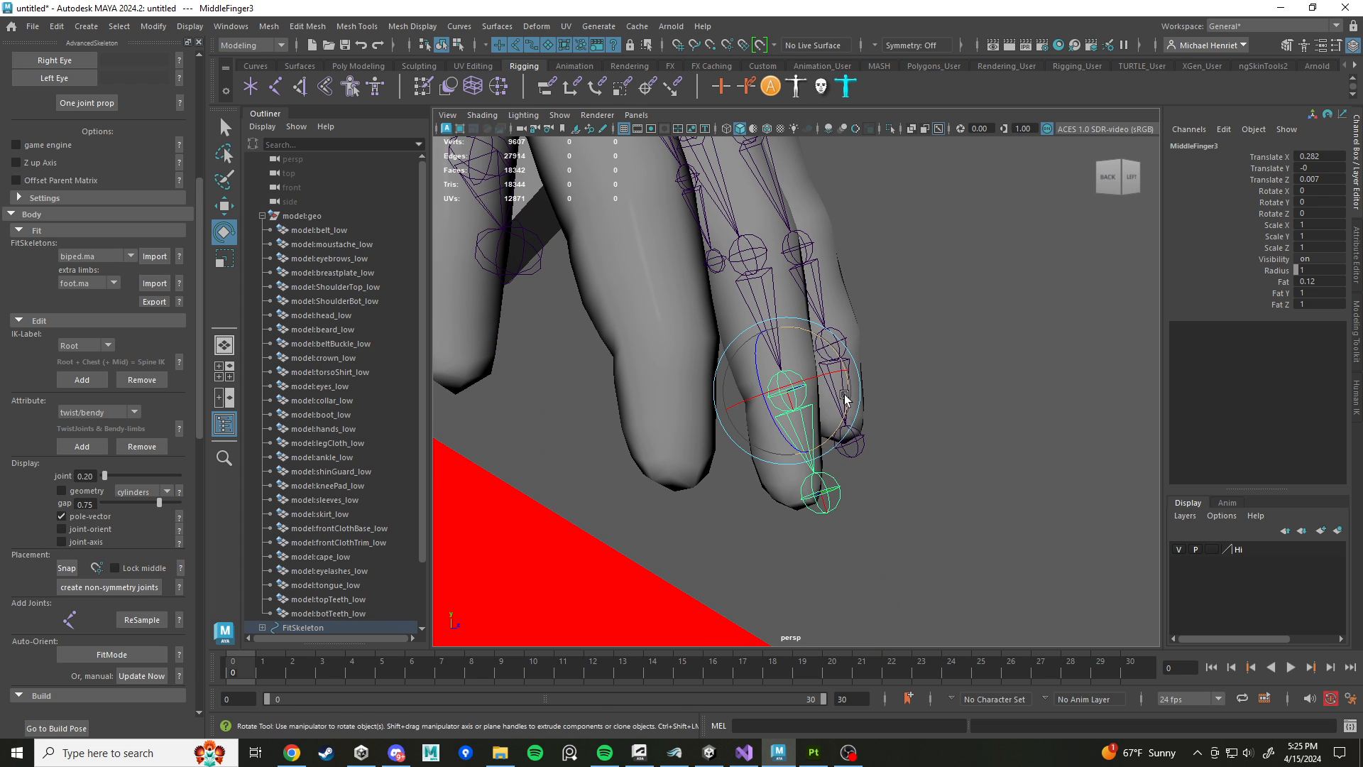
drag(849, 396, 753, 433)
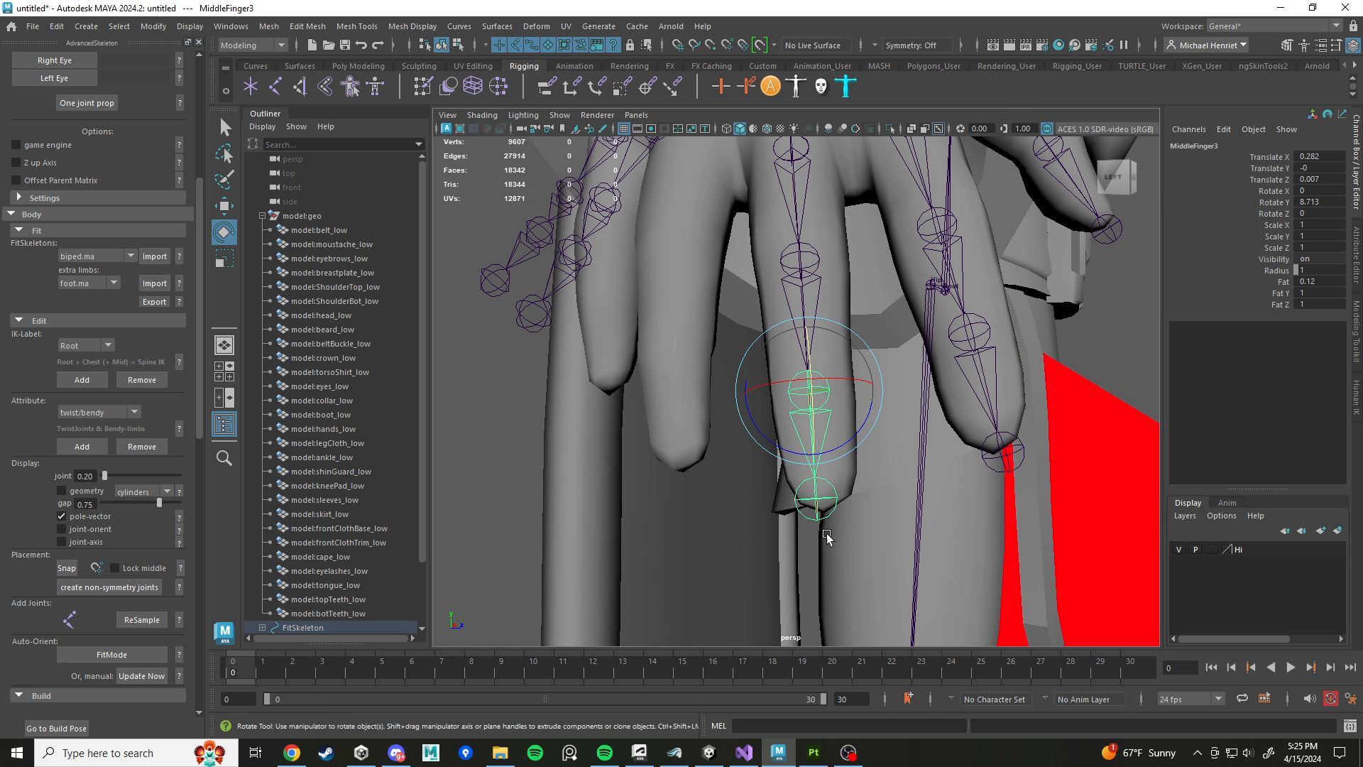
Step: Slide MiddleFinger4 to the end of the middle fingertip at about Translate X 0.24
click(818, 516)
key(w)
drag(818, 545, 821, 563)
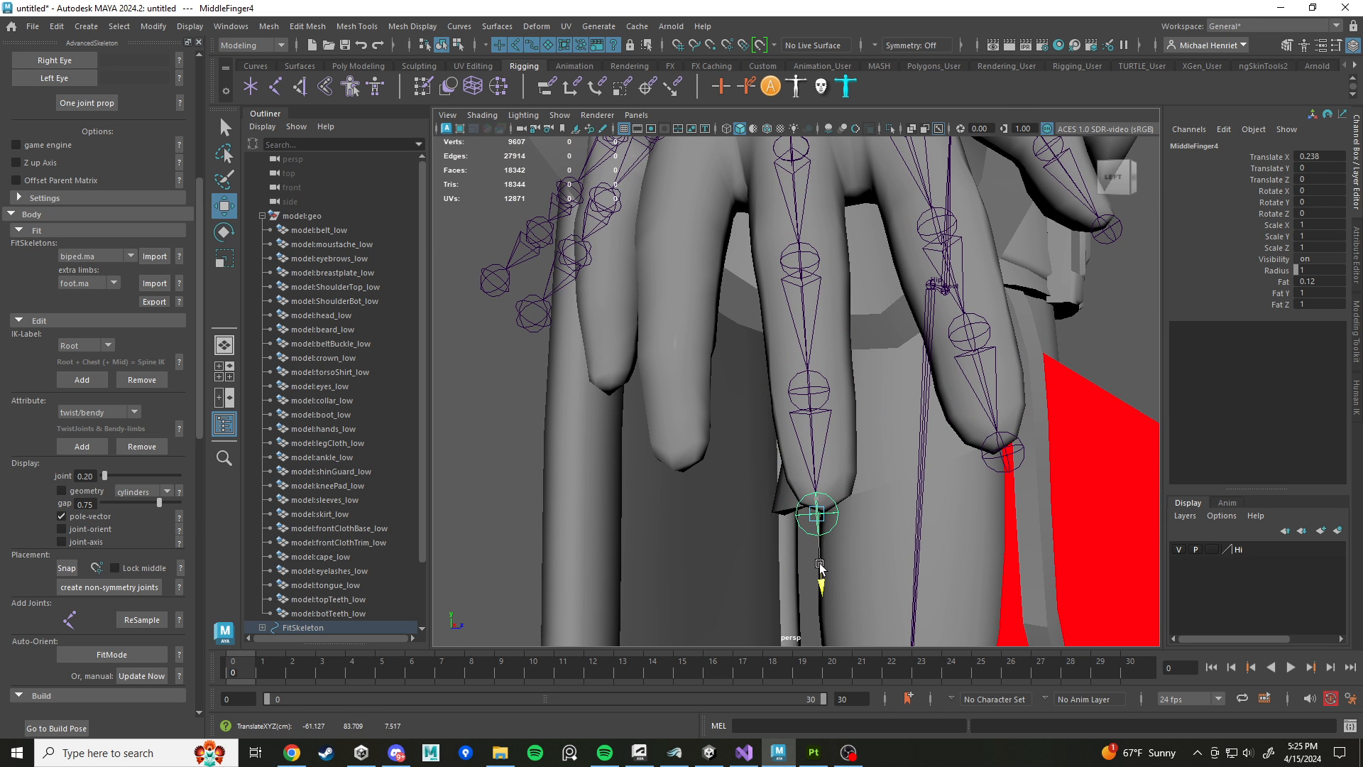
Step: Fine-tune the rotation of MiddleFinger1 so the whole chain stays centred in the middle finger
scroll(797, 341, down, 3)
alt+middle_drag(790, 301, 778, 406)
click(782, 329)
key(e)
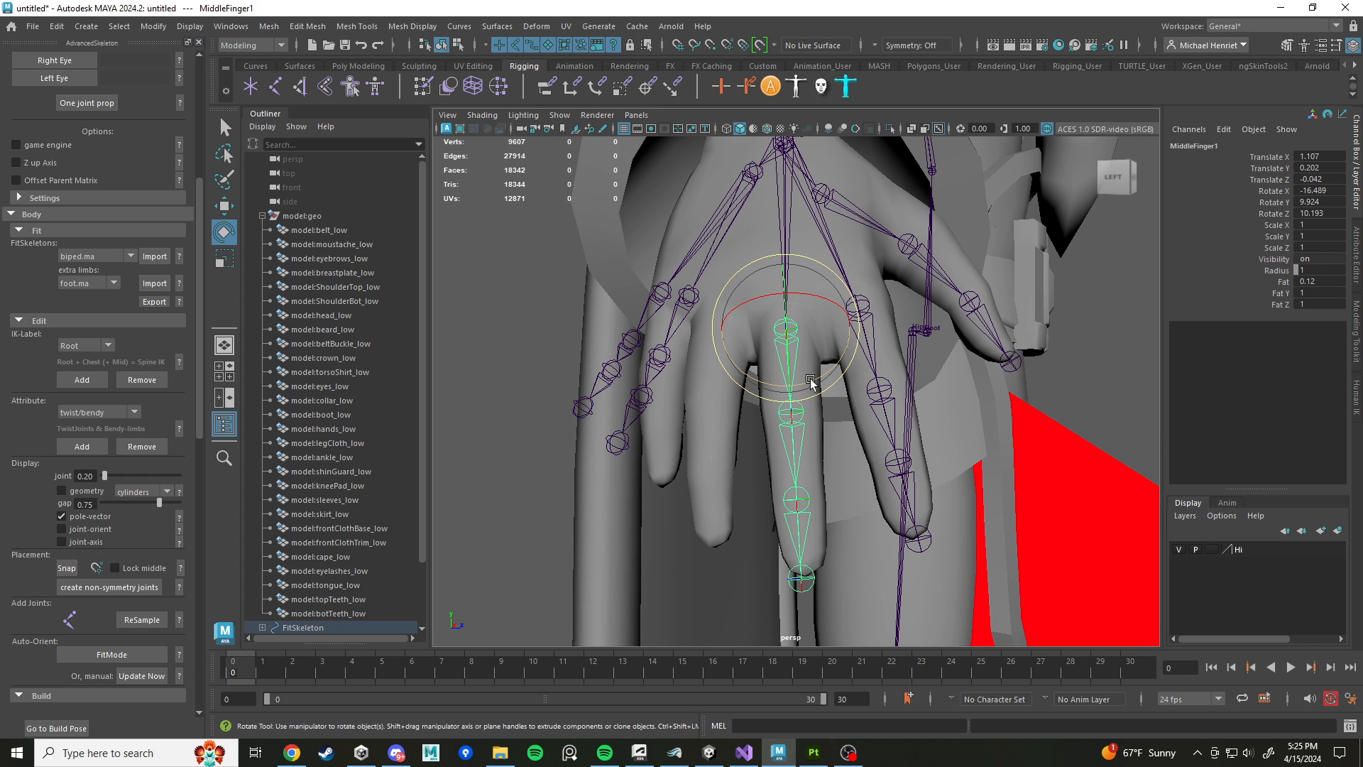
drag(810, 382, 740, 313)
Step: Fit RingFinger1 to the ring knuckle at about Translate X 0.85, Y 0.14, Z -0.017, rotated to about X 1.7, Y 9.5, Z 10
click(664, 283)
alt+drag(666, 284, 872, 354)
key(w)
drag(812, 299, 706, 385)
key(e)
drag(802, 392, 795, 296)
key(w)
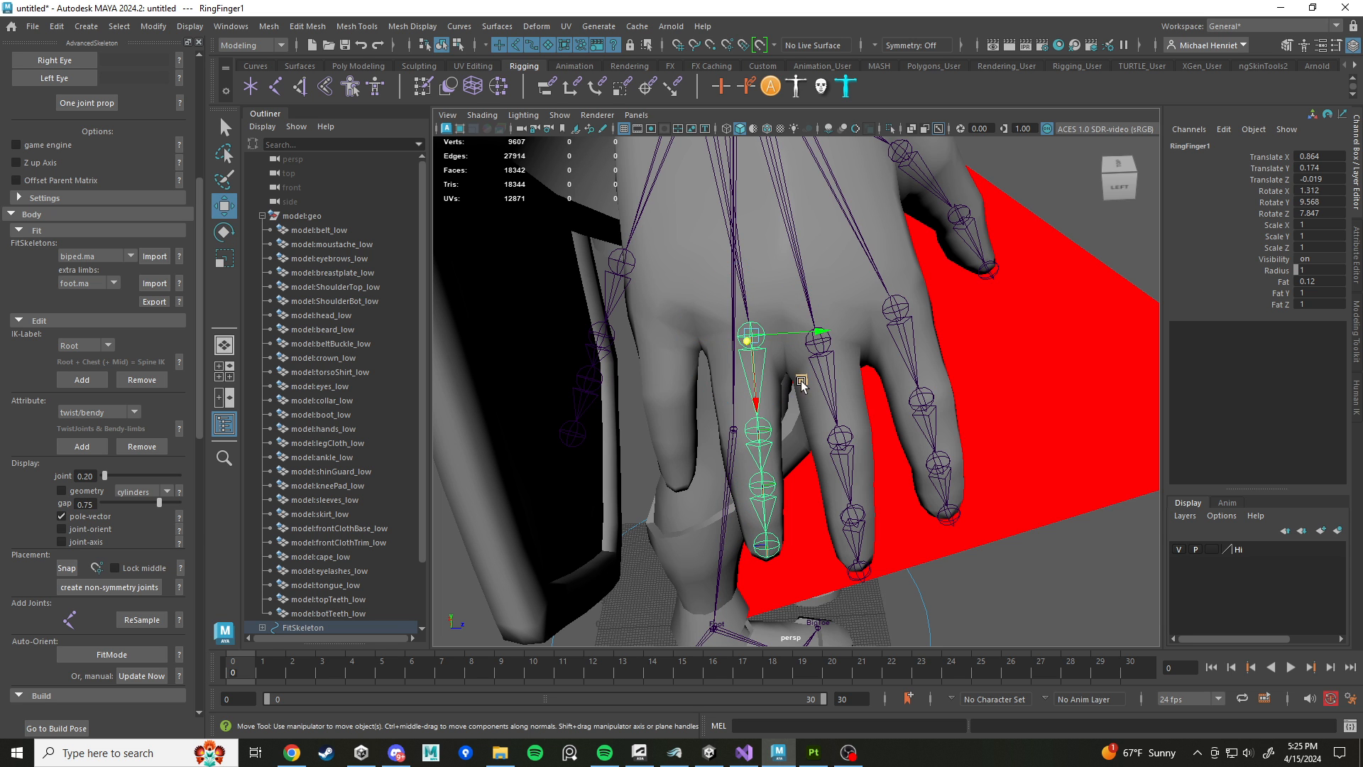
mouse_move(801, 382)
mouse_down()
mouse_move(798, 368)
mouse_move(779, 383)
mouse_up()
key(e)
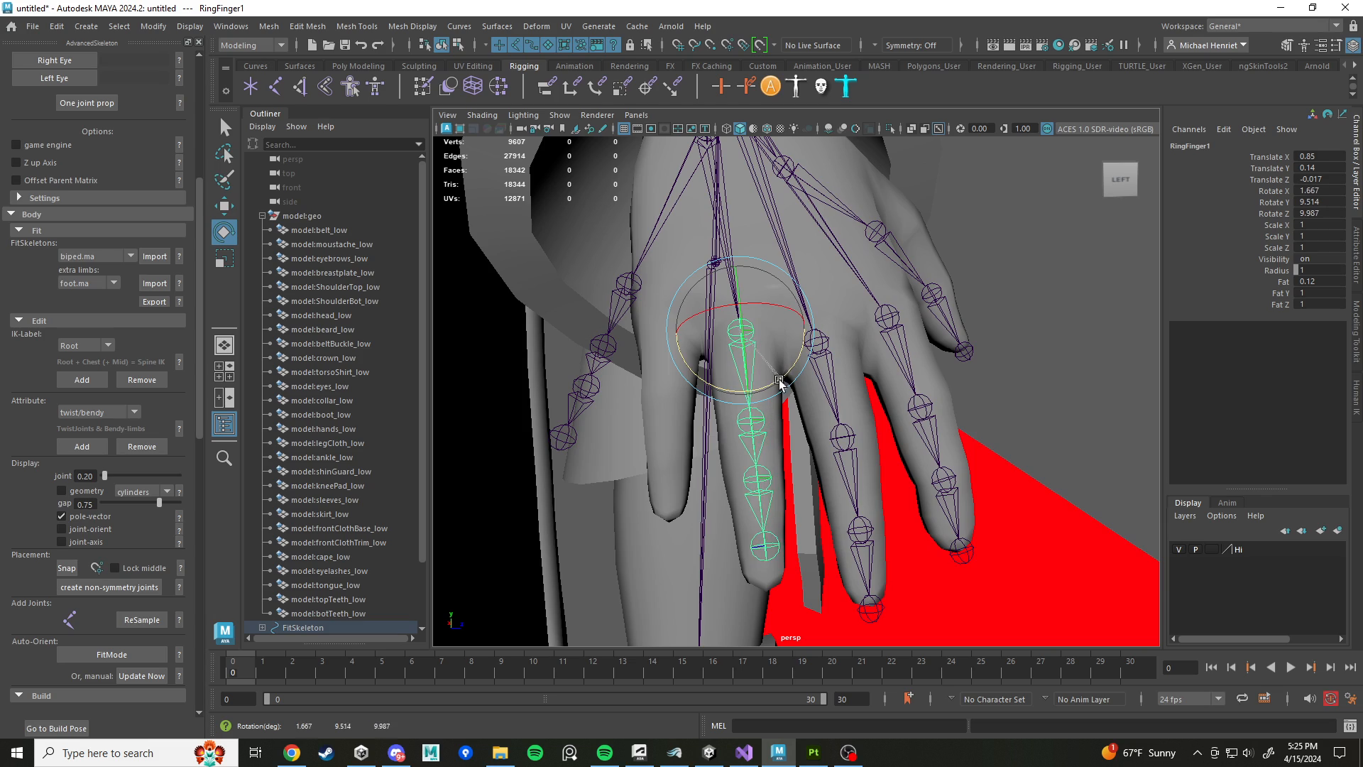
Step: Place RingFinger2 at about Translate X 0.305 and Z -0.006, and bend it to about Rotate Y 9.7
click(756, 430)
alt+drag(758, 430, 867, 430)
key(w)
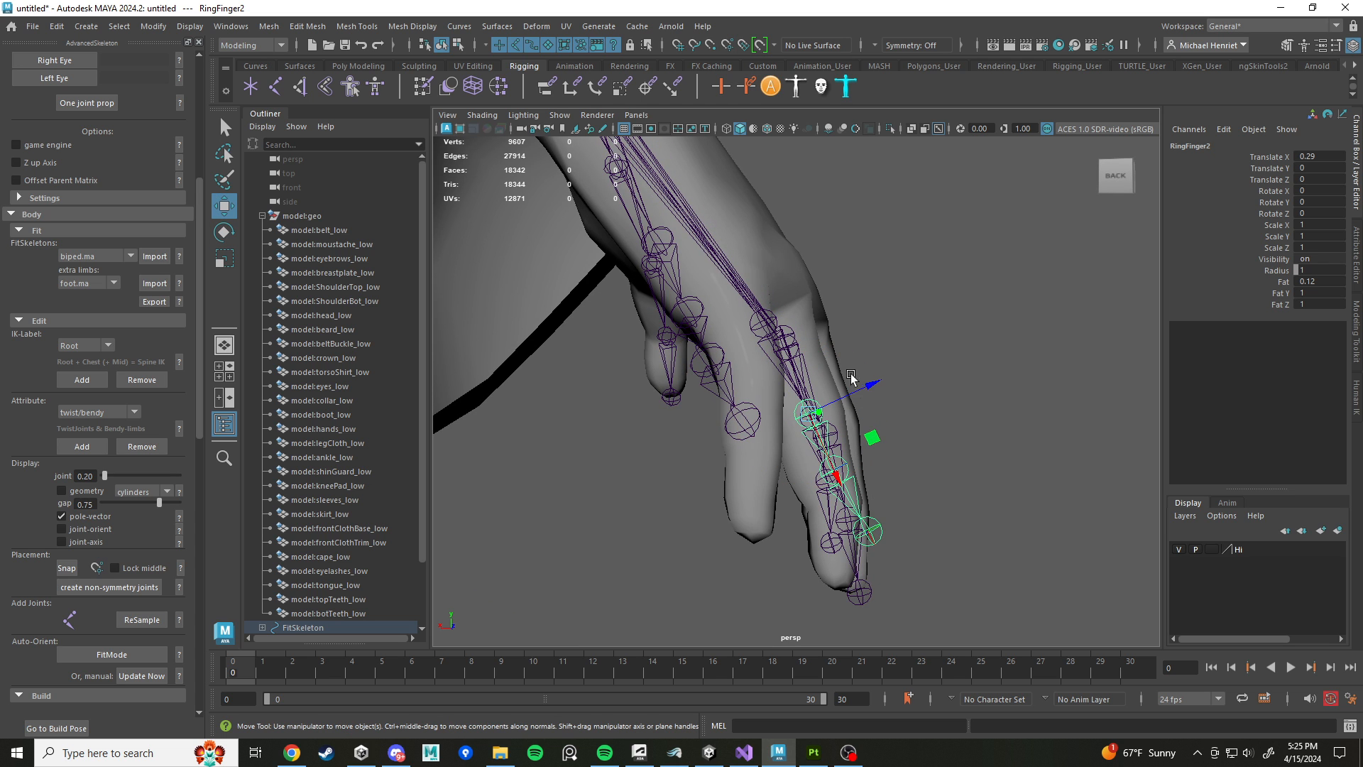
drag(831, 476, 836, 482)
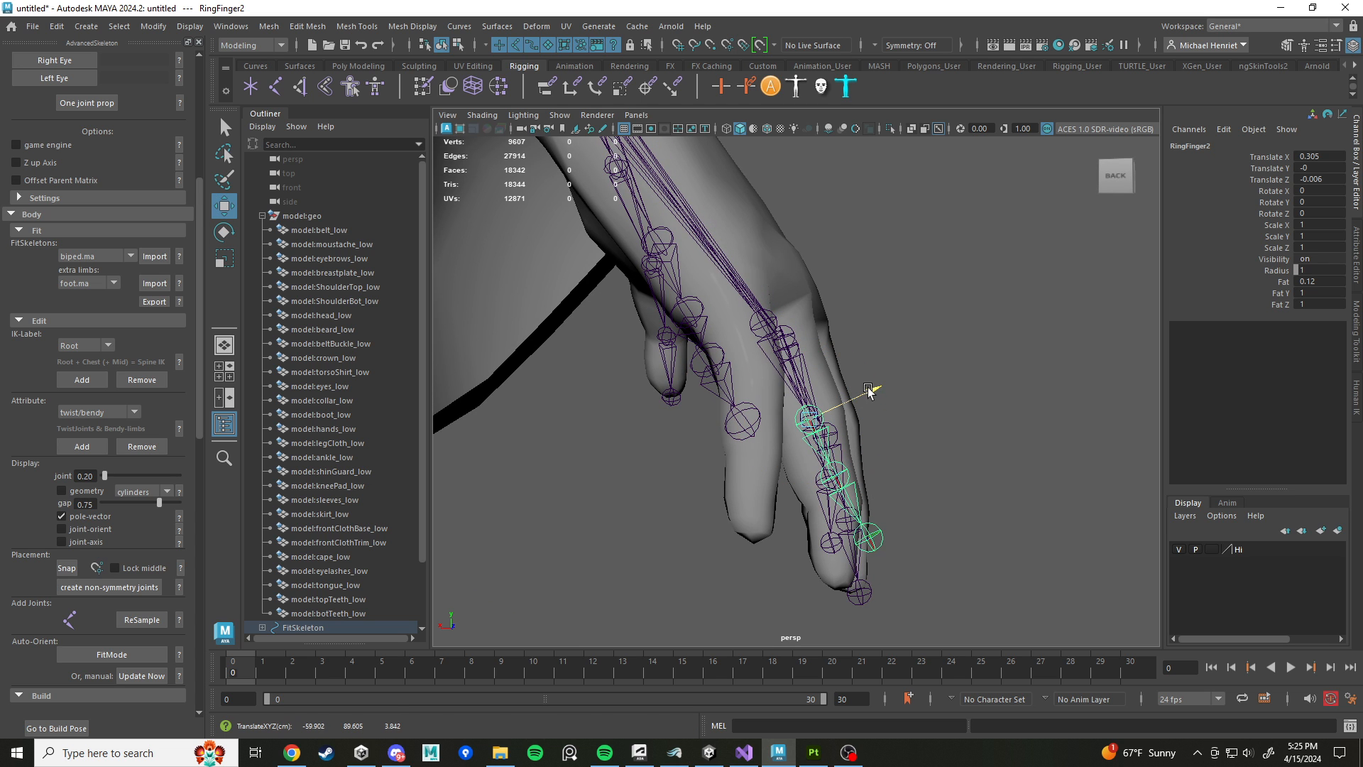
key(e)
drag(870, 410, 873, 419)
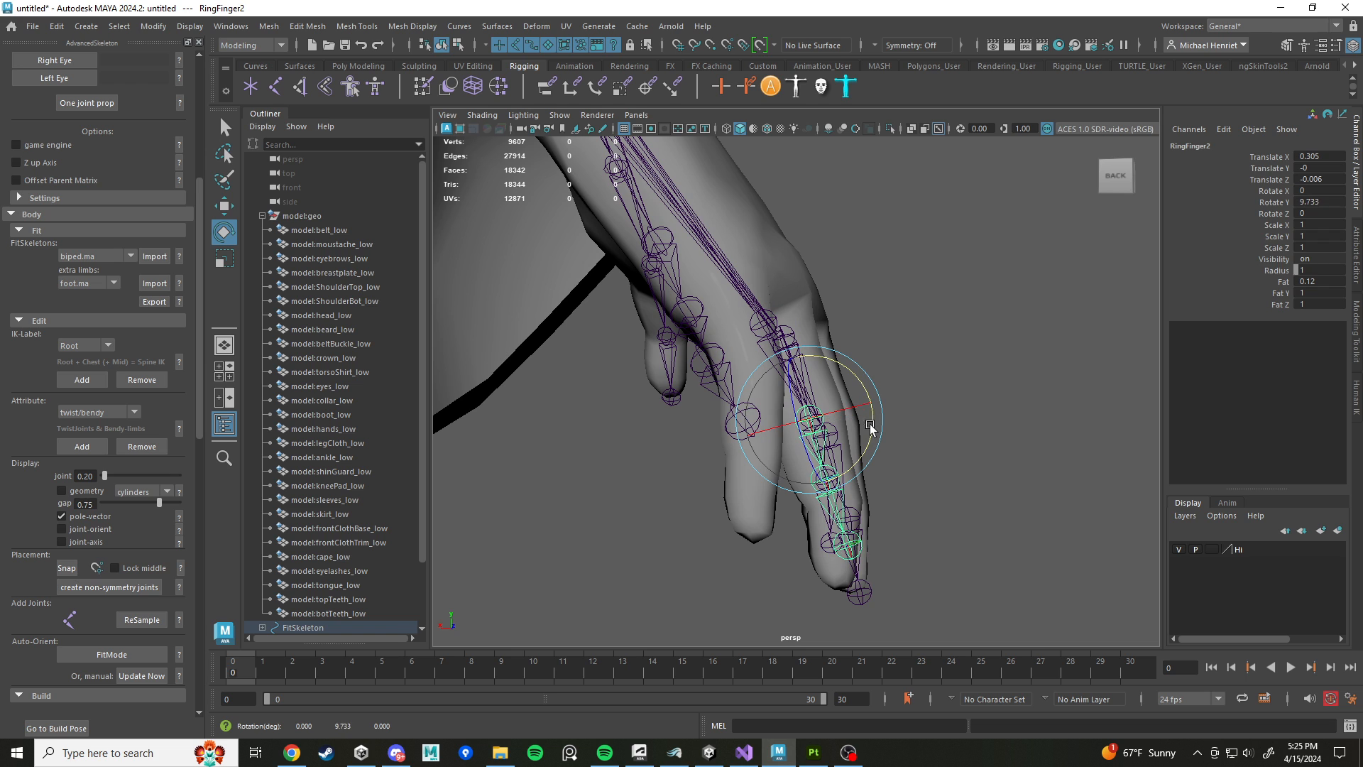
Step: Place RingFinger3 at about Translate X 0.25, Z 0.006 with Rotate Y 18, and slide RingFinger4 to the fingertip at about Translate X 0.24
click(839, 495)
click(840, 511)
alt+drag(841, 511, 885, 526)
key(e)
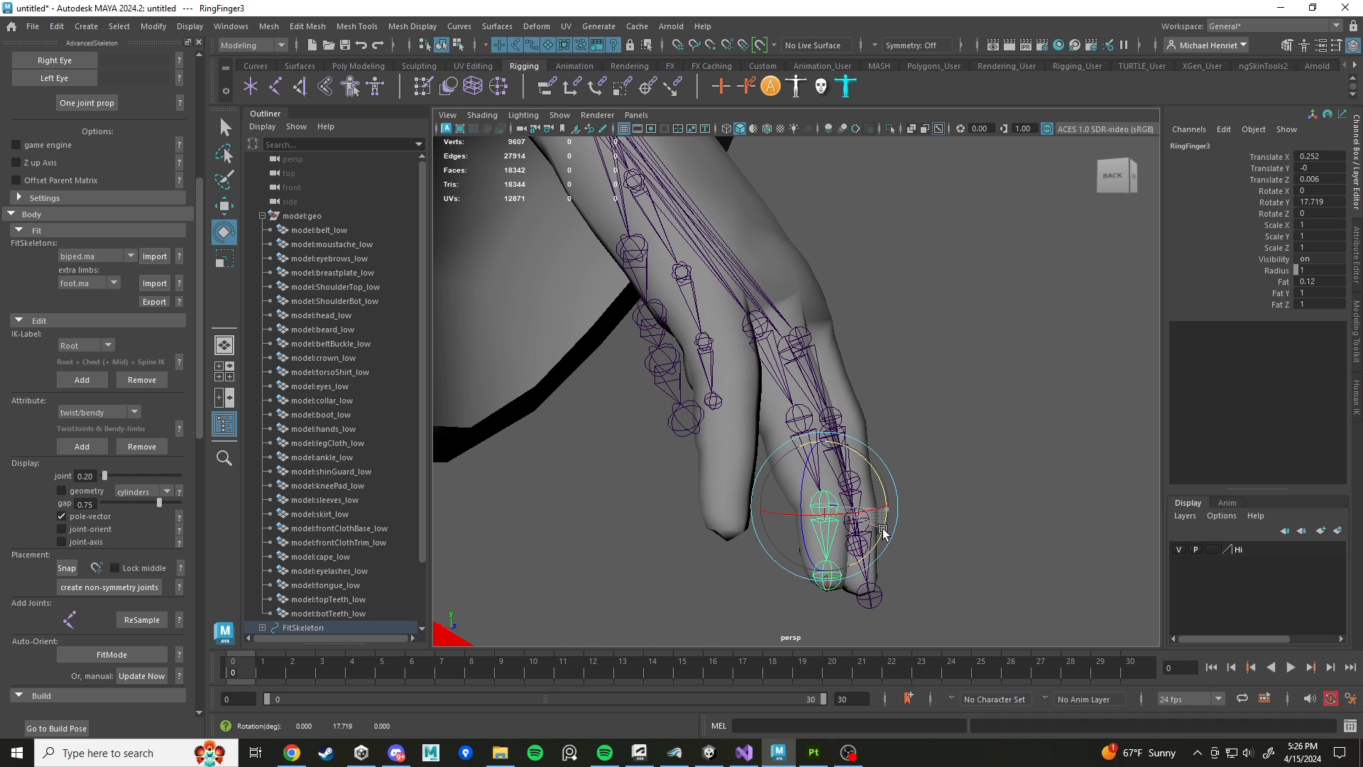
key(w)
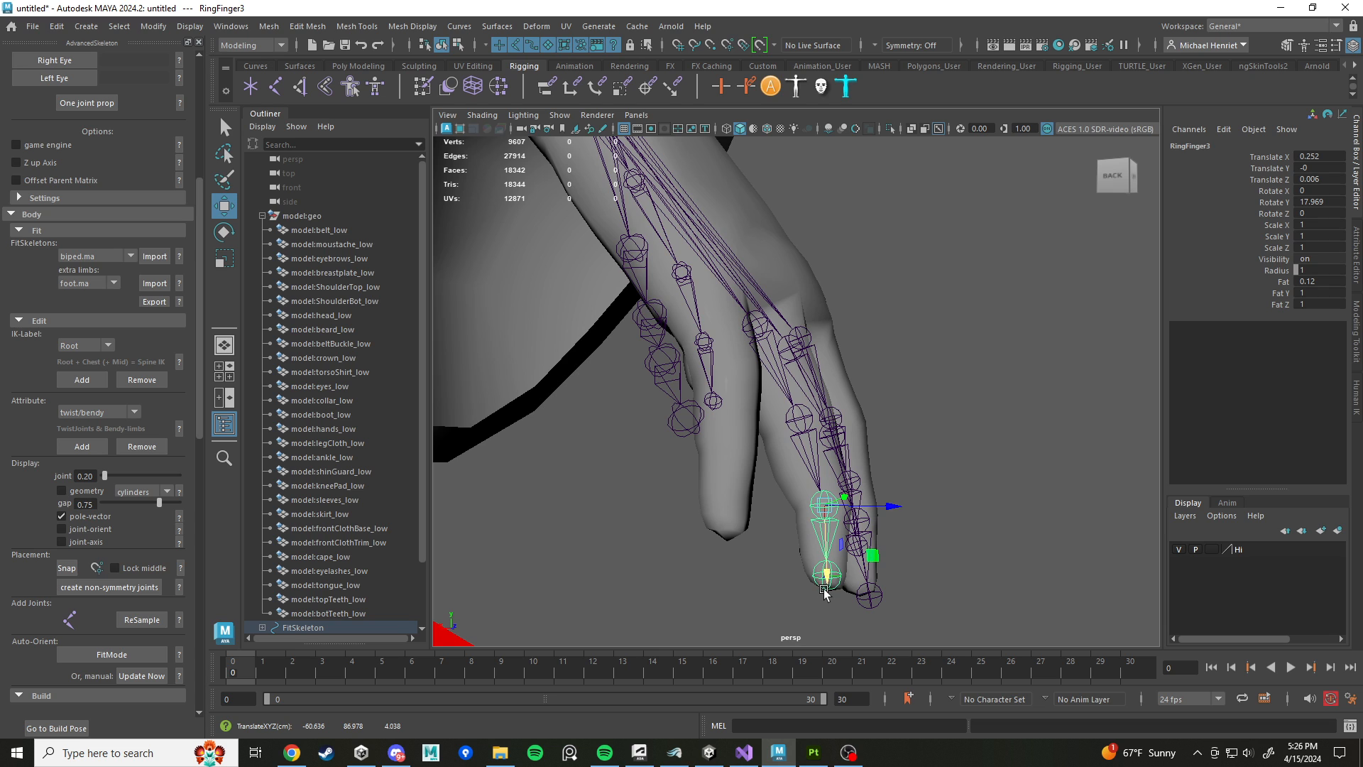
middle_drag(825, 626, 828, 646)
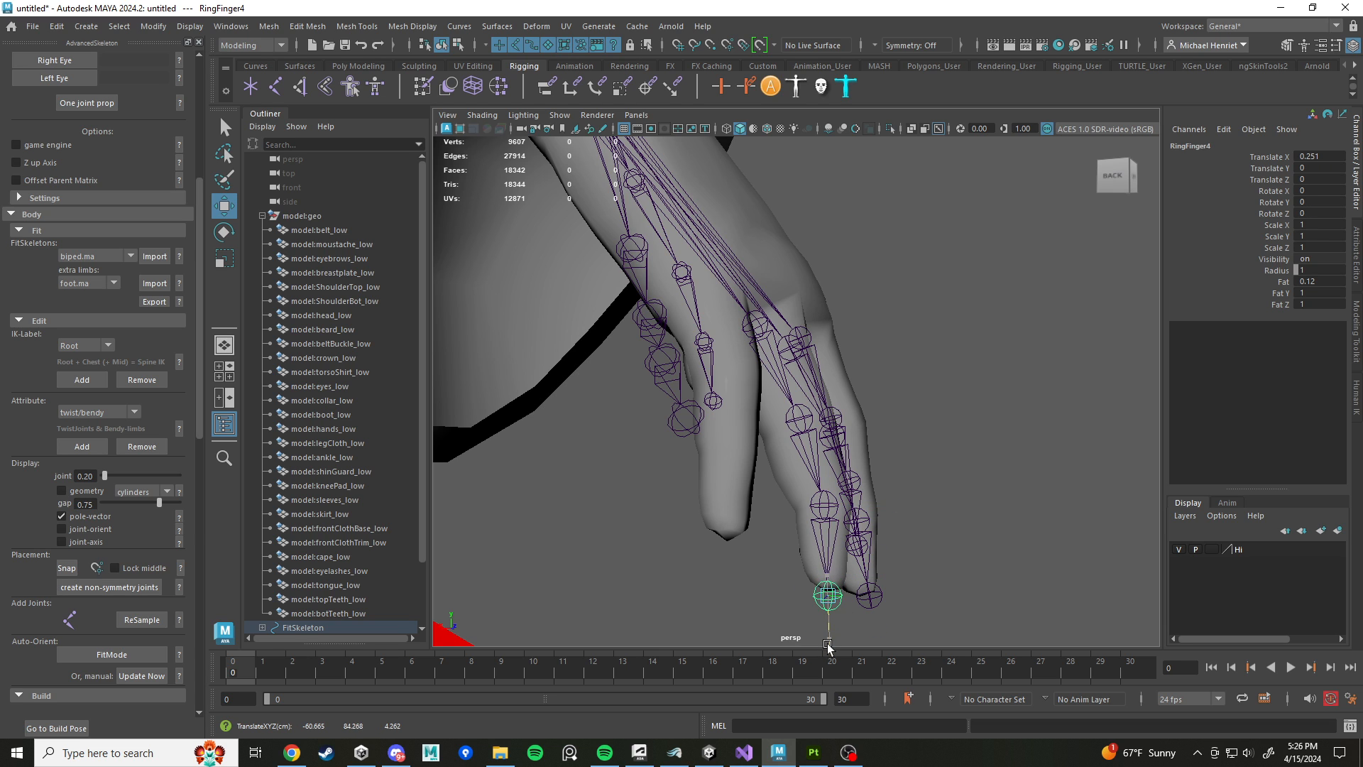
drag(826, 641, 826, 640)
Step: Rotate PinkyFinger1 to about Z 14.8 and place it in the pinky knuckle at about Translate X 0.76, Y -0.086, Z -0.084
scroll(745, 486, down, 3)
alt+drag(739, 475, 693, 414)
scroll(674, 390, up, 3)
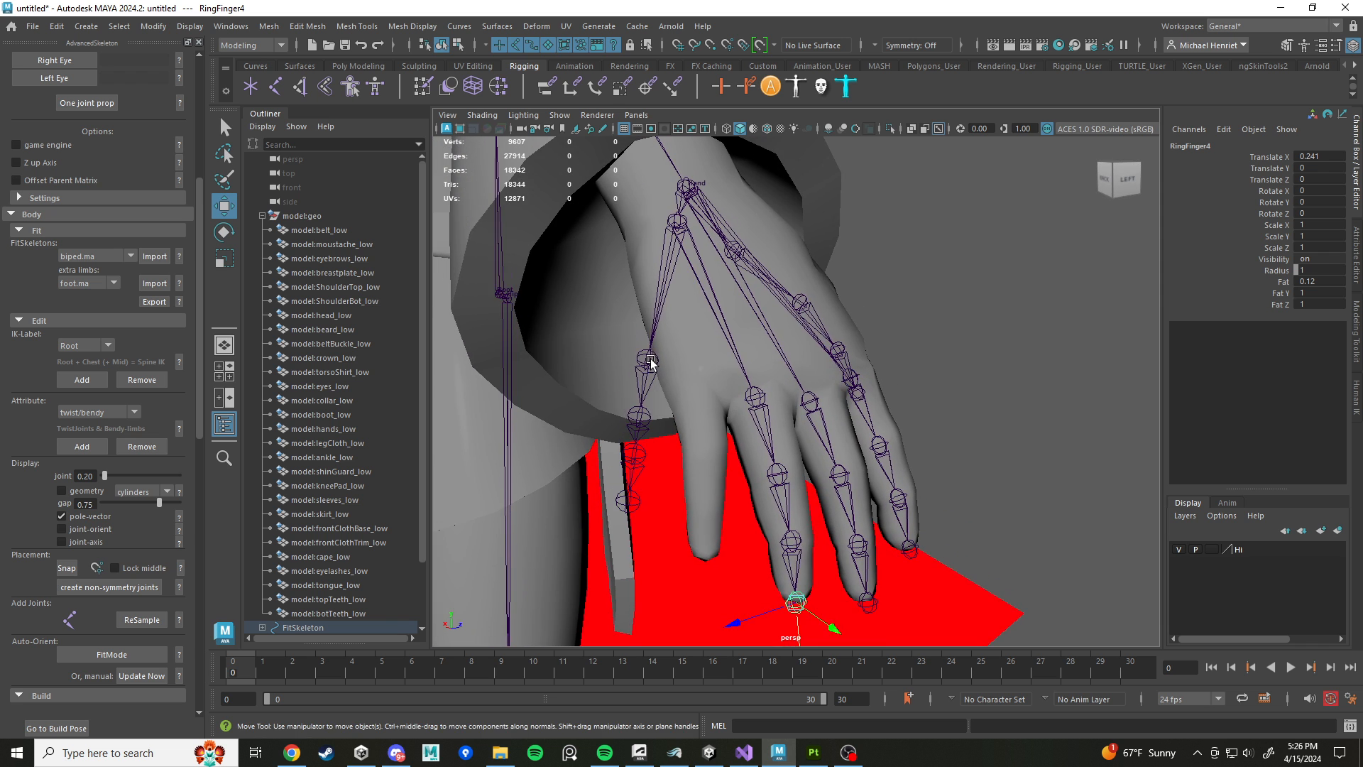
click(648, 359)
alt+drag(665, 366, 623, 424)
middle_drag(687, 416, 747, 429)
key(e)
key(w)
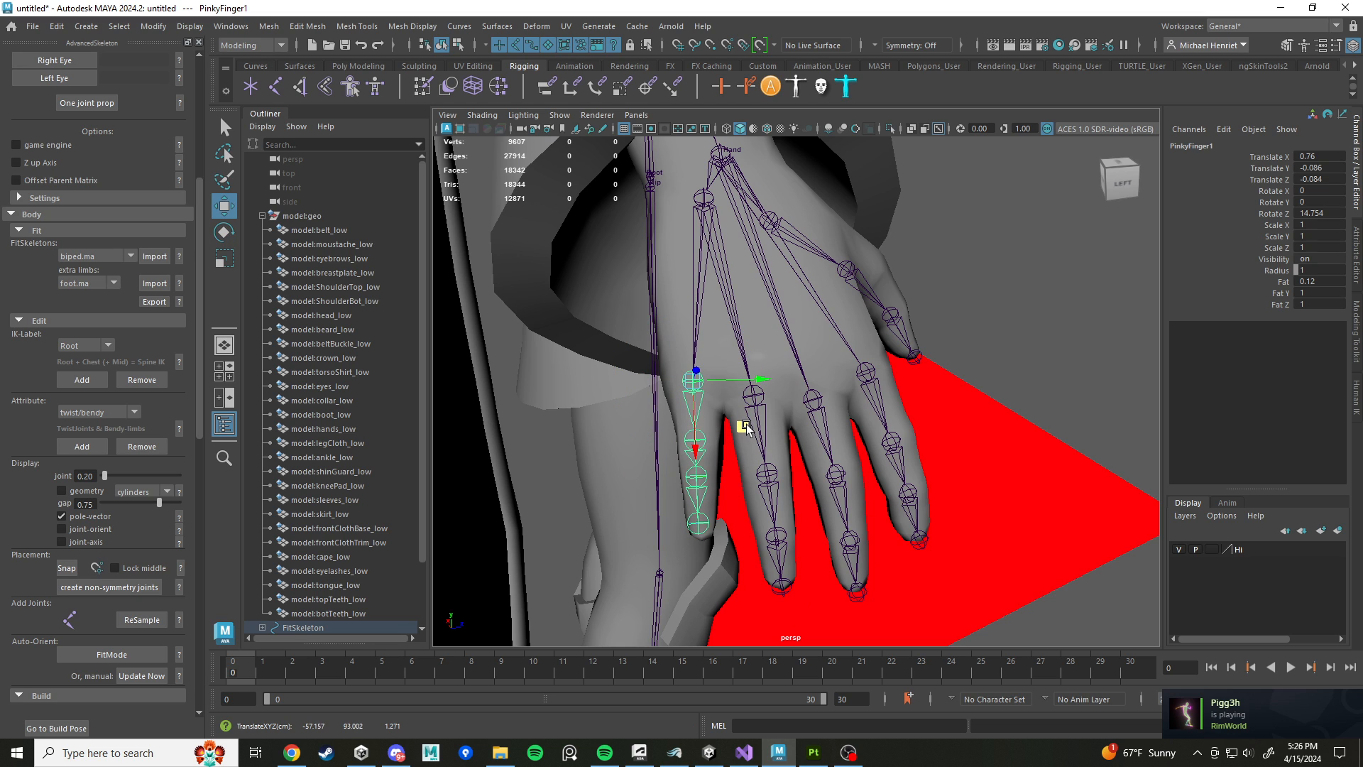
Step: Tilt PinkyFinger1 along the pinky and place PinkyFinger2 at about Translate X 0.28, Z 0.001 with Rotate Y about 14.9
key(e)
alt+drag(722, 438, 827, 334)
key(w)
key(e)
drag(829, 401, 883, 416)
key(w)
key(e)
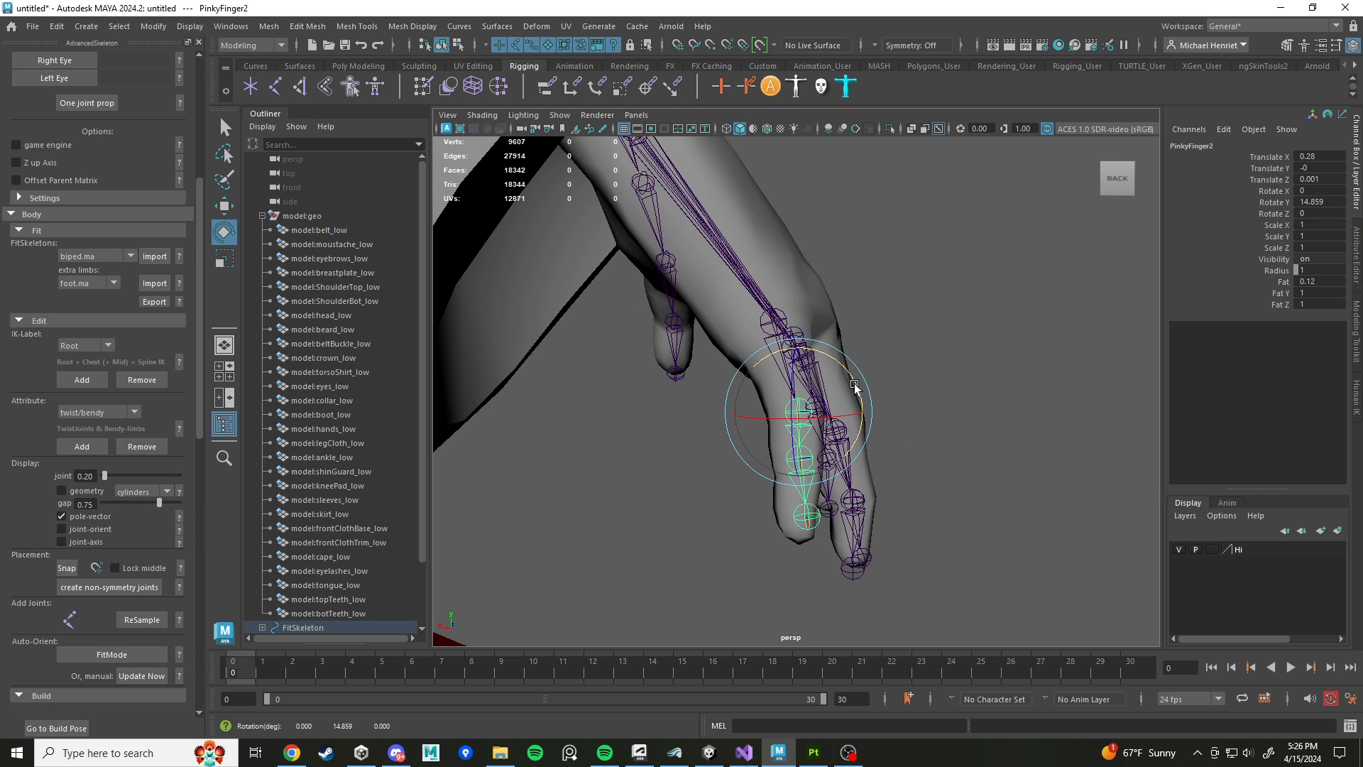
Step: Bend PinkyFinger3 into the fingertip at about Translate X 0.20, Z 0.006, and slide PinkyFinger4 to about Translate X 0.21
key(w)
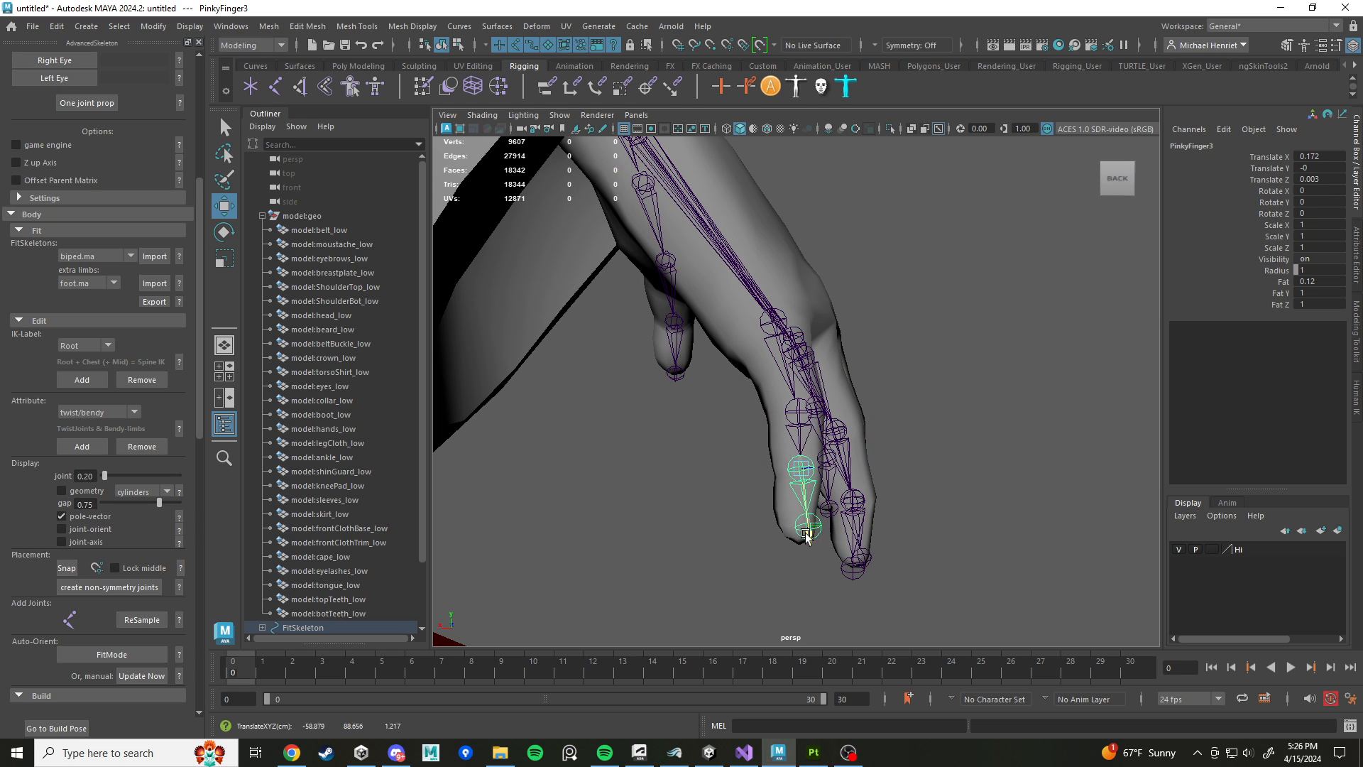
key(e)
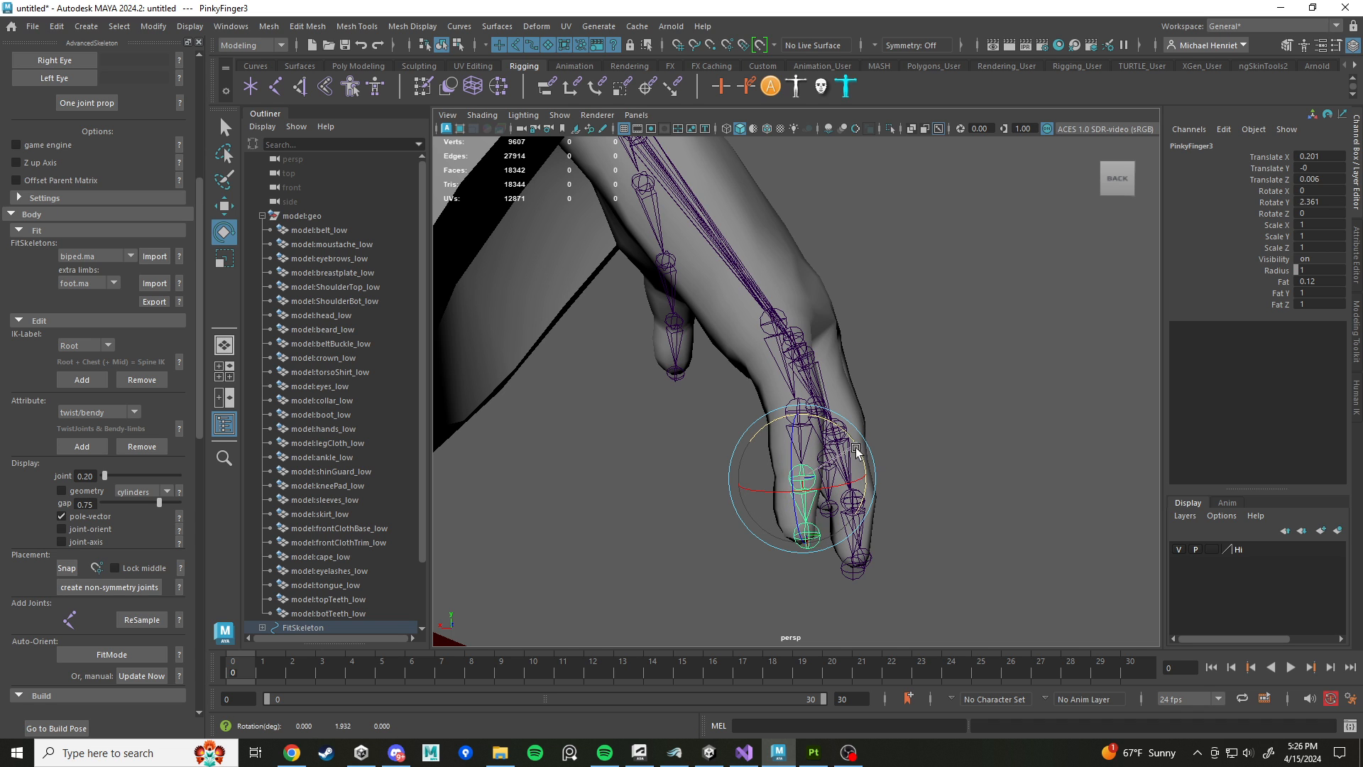
drag(860, 456, 852, 468)
key(w)
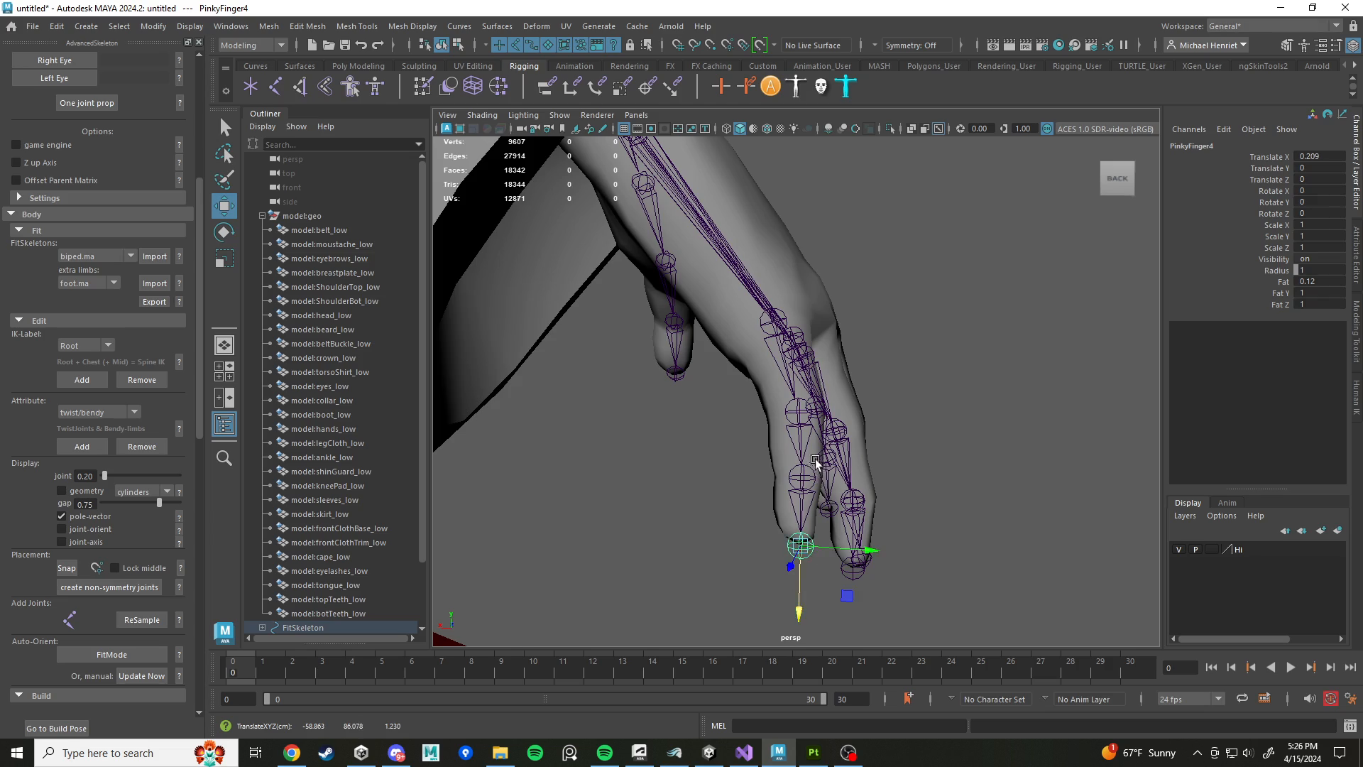
Step: Examine the fitted hand and arm chain against the whole character up to the shoulder and neck
scroll(815, 463, down, 3)
mouse_move(815, 463)
alt+mouse_down()
mouse_move(657, 420)
mouse_move(779, 487)
mouse_move(712, 505)
mouse_move(819, 463)
mouse_move(802, 449)
alt+mouse_up()
scroll(816, 465, down, 4)
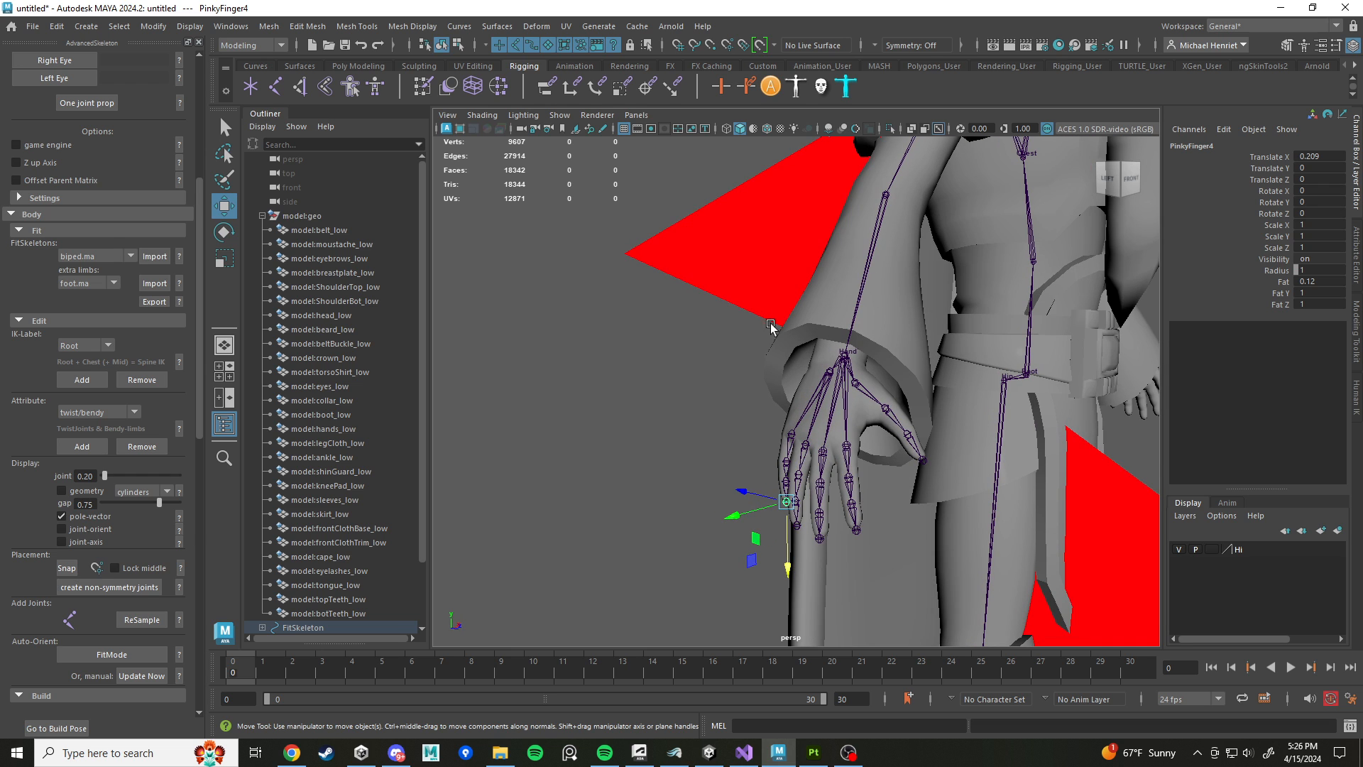
alt+middle_drag(966, 364, 903, 535)
scroll(905, 525, down, 4)
alt+middle_drag(909, 353, 785, 411)
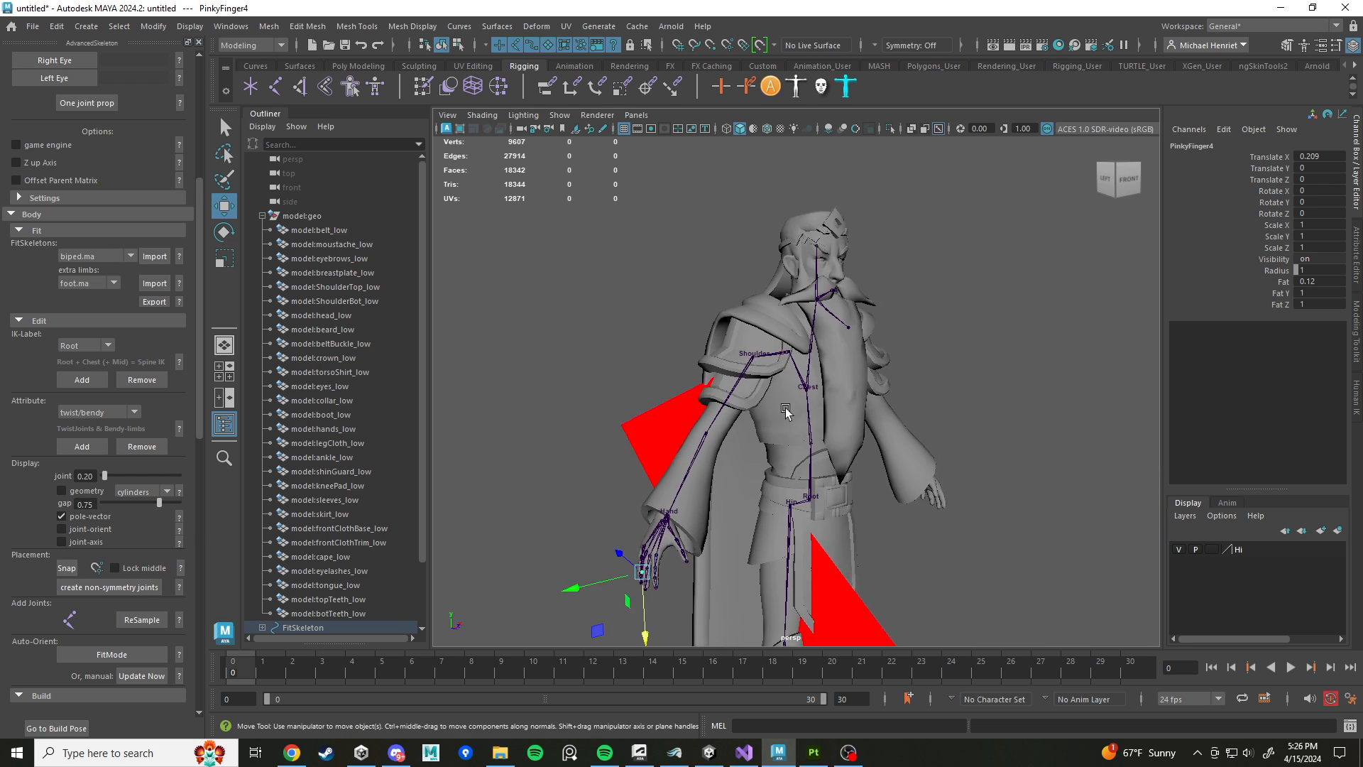
alt+drag(923, 389, 848, 384)
scroll(848, 383, up, 5)
alt+drag(836, 426, 662, 507)
Step: Raise the Neck joint to the base of the neck in wireframe display, at about Translate X 2.07 and Y -0.53
click(932, 427)
alt+middle_drag(662, 507, 767, 423)
scroll(804, 426, up, 3)
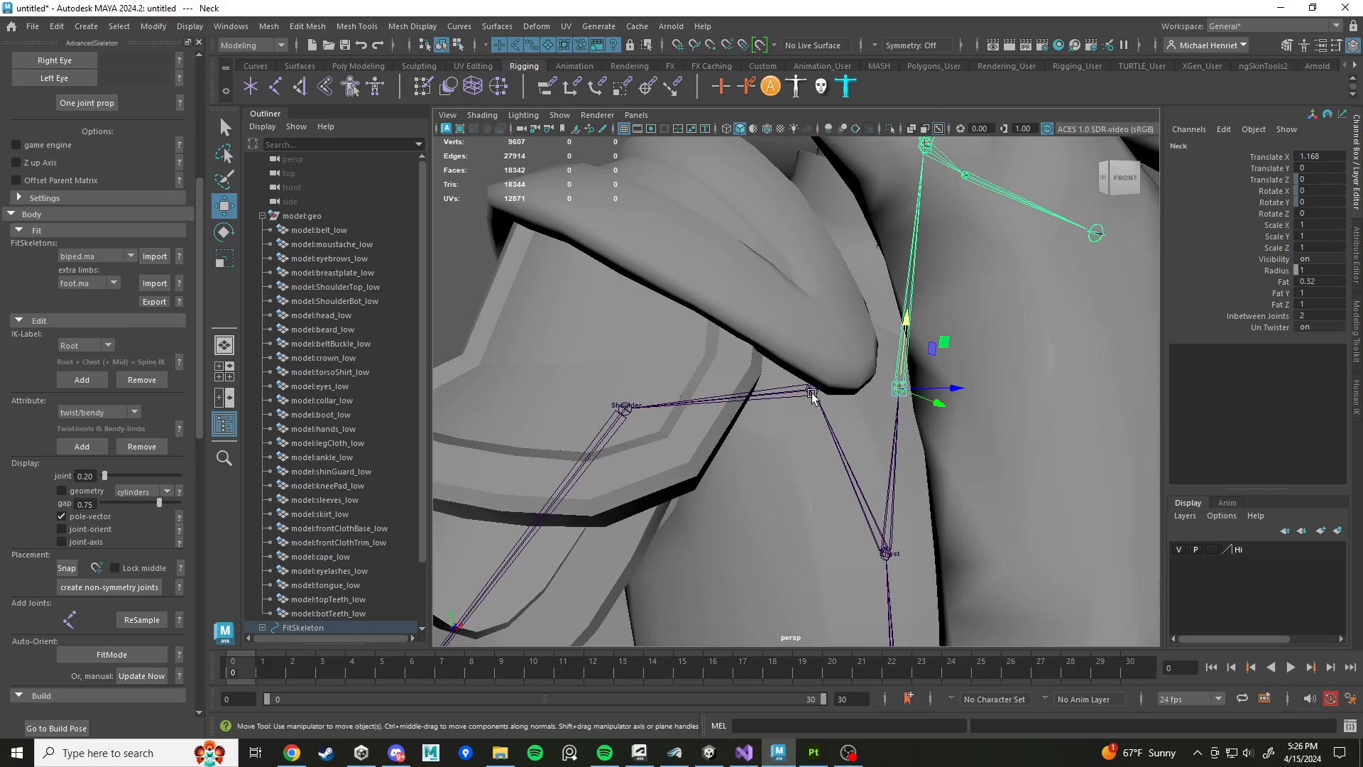
click(814, 390)
click(901, 387)
alt+drag(903, 390, 959, 418)
key(4)
alt+middle_drag(878, 369, 860, 455)
alt+drag(860, 455, 753, 378)
alt+drag(845, 366, 954, 432)
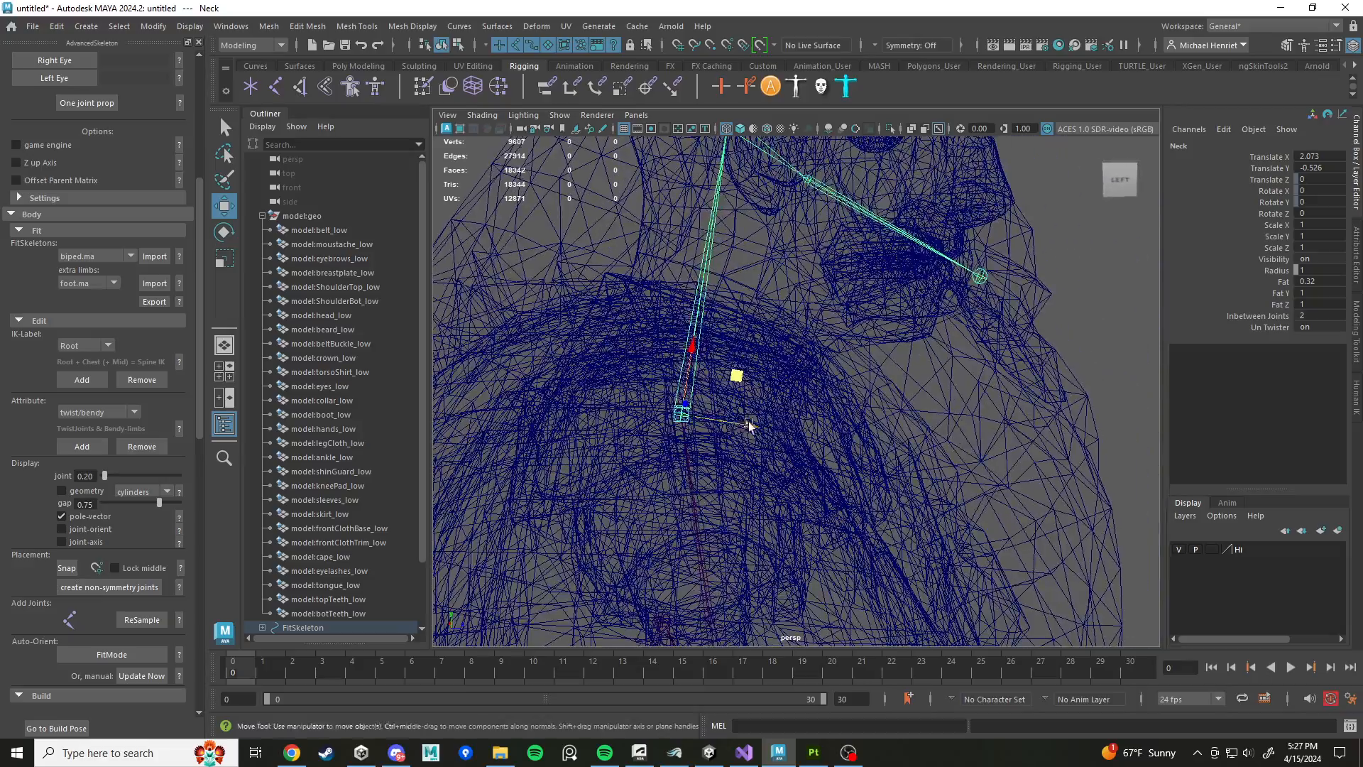
Step: Shift the Neck joint forward to about Translate Y -0.45, checking it against the neck and head wireframe
drag(748, 425, 763, 426)
scroll(703, 391, down, 3)
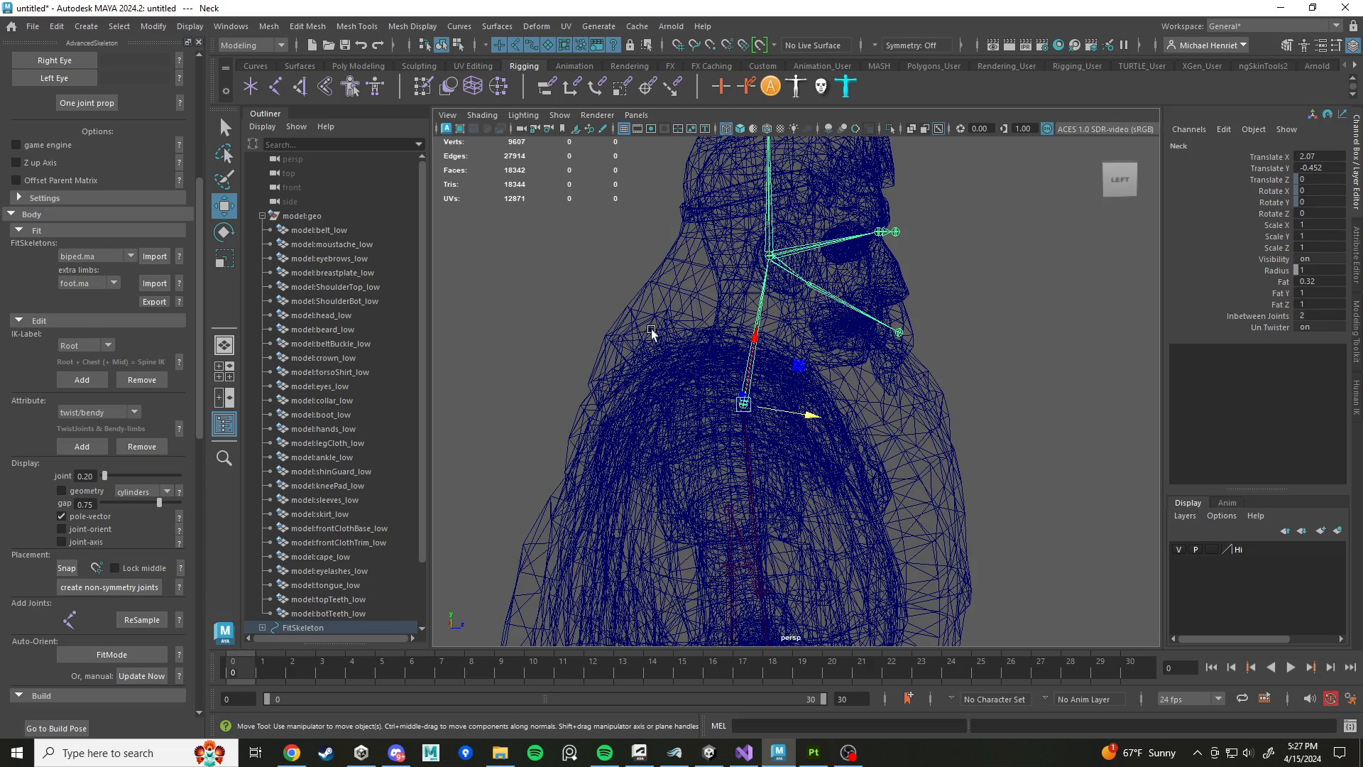
scroll(768, 424, up, 5)
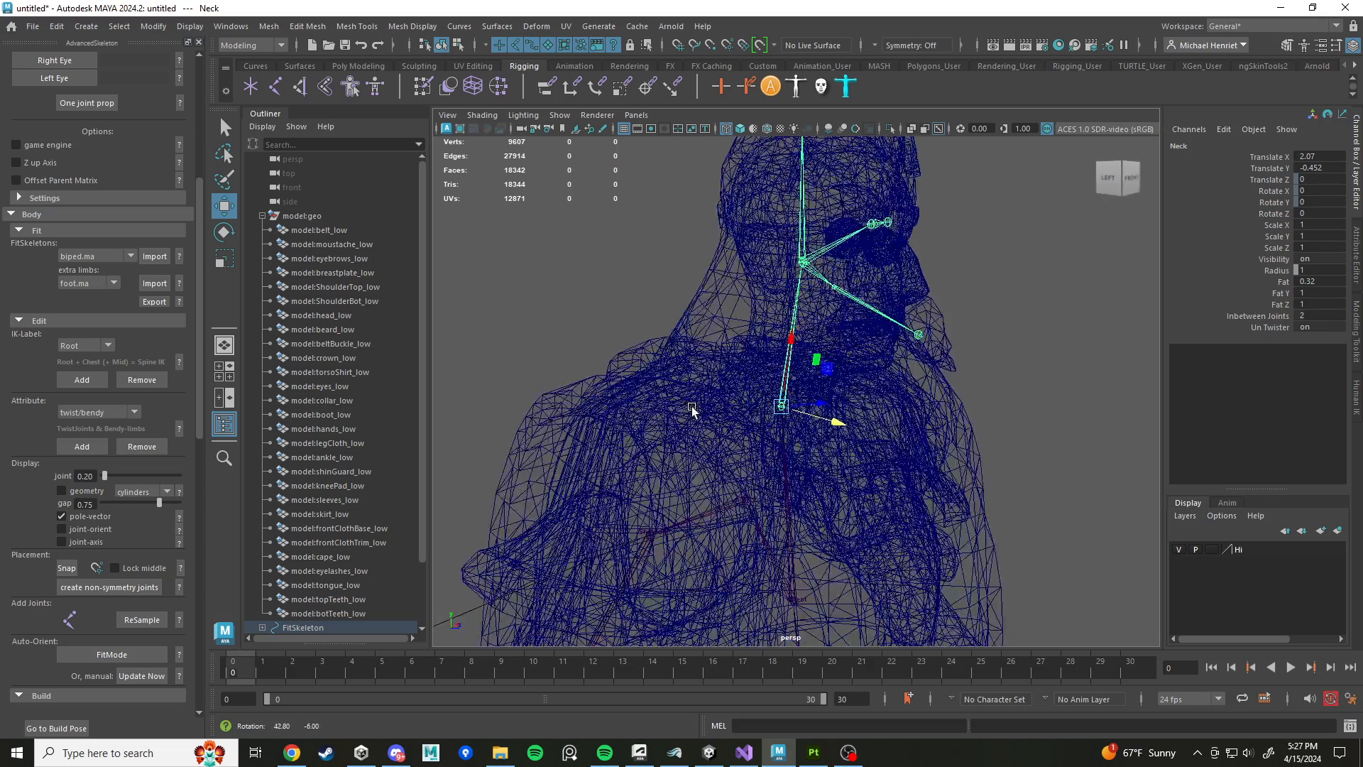
drag(831, 436, 835, 439)
alt+drag(835, 440, 900, 441)
alt+drag(592, 318, 682, 361)
Step: Return the viewport to shaded display with X-Ray enabled and check the Neck joint inside the collar from the front
key(5)
mouse_move(800, 418)
alt+mouse_down()
mouse_move(827, 434)
mouse_move(811, 427)
alt+mouse_up()
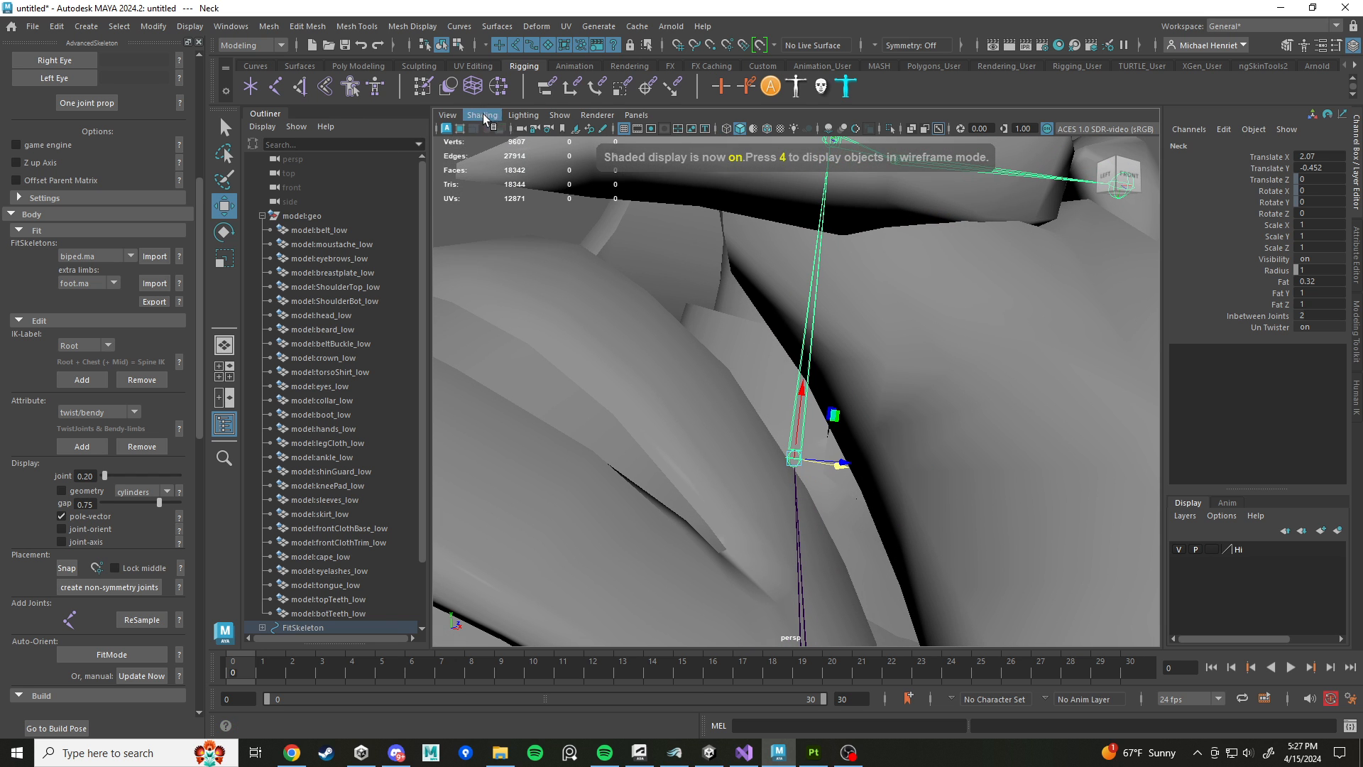
click(483, 115)
click(493, 259)
mouse_move(673, 347)
alt+mouse_down()
mouse_move(755, 356)
mouse_move(591, 341)
mouse_move(629, 343)
mouse_move(603, 335)
mouse_move(619, 341)
alt+mouse_up()
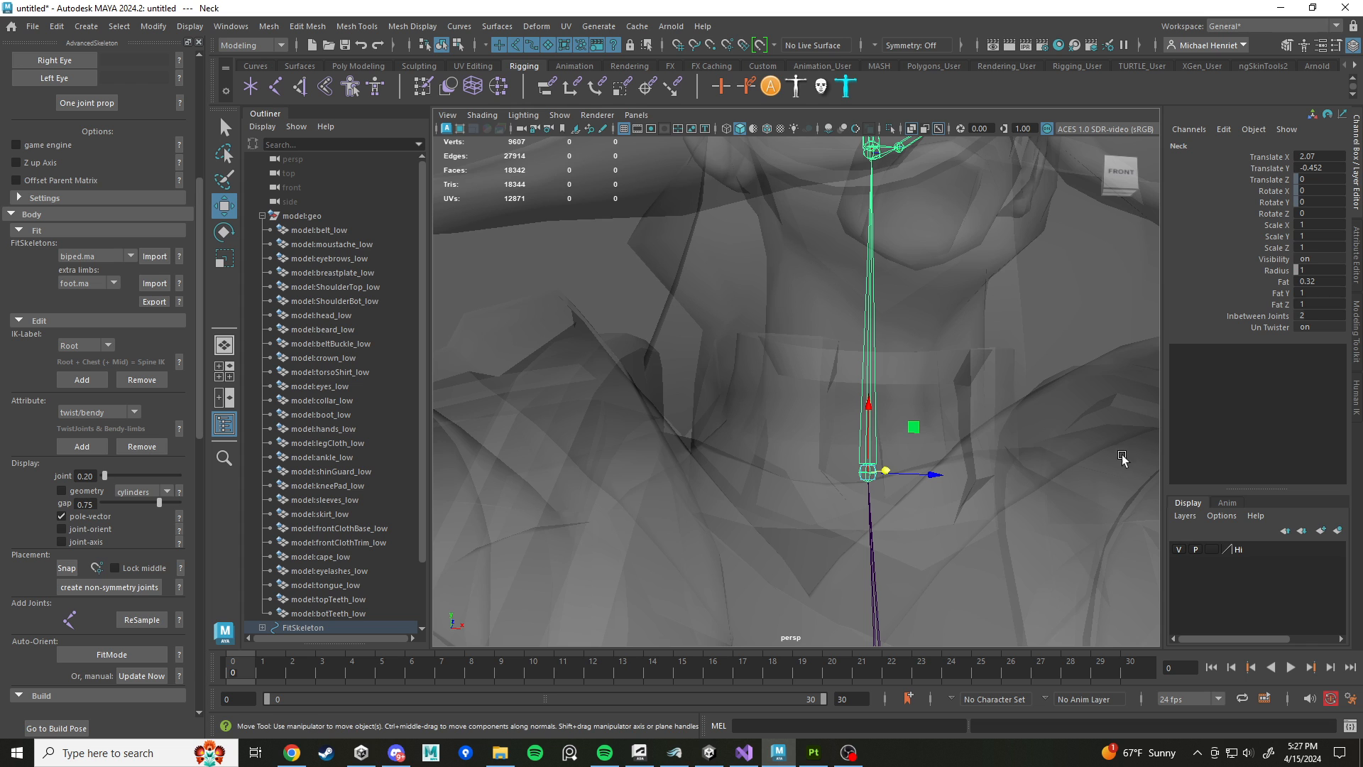
alt+drag(771, 463, 719, 482)
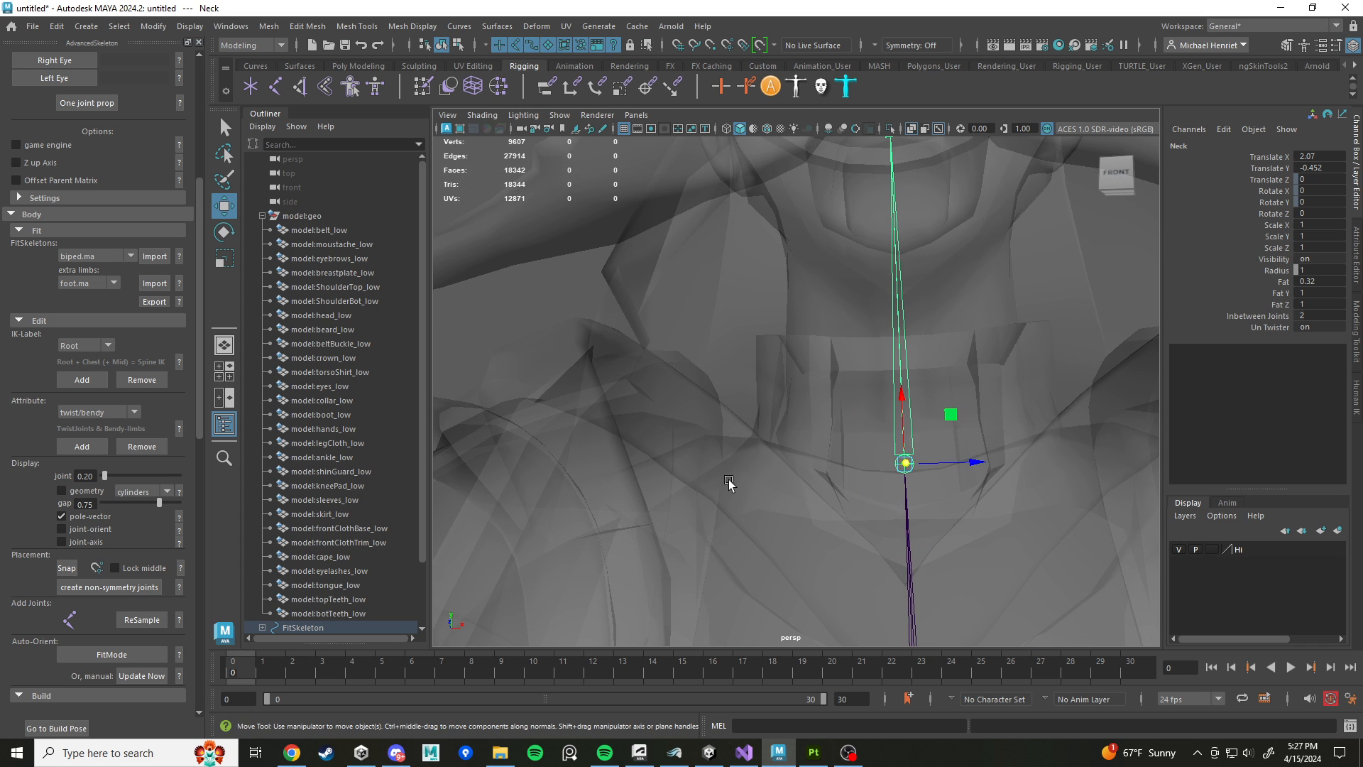
Step: Nudge the Neck joint in side view to about Translate X 2.06 and Y -0.44
alt+drag(858, 477, 1014, 505)
drag(725, 388, 727, 391)
scroll(758, 326, down, 2)
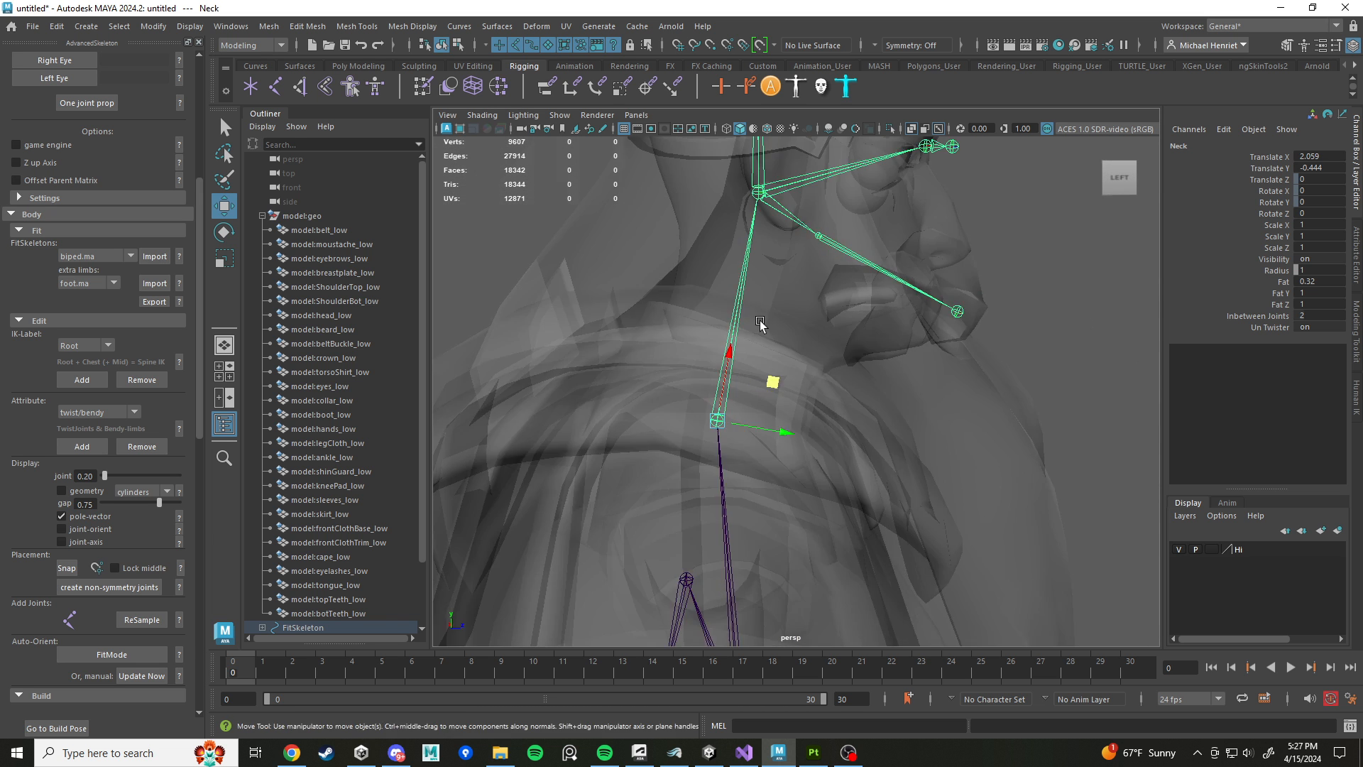
Step: Move the Head joint to the base of the skull behind the jaw in side view, at about Translate X 1.16
alt+middle_drag(764, 244, 770, 353)
scroll(769, 353, up, 1)
click(764, 291)
alt+drag(814, 346, 807, 390)
alt+middle_drag(807, 389, 805, 284)
drag(804, 284, 914, 509)
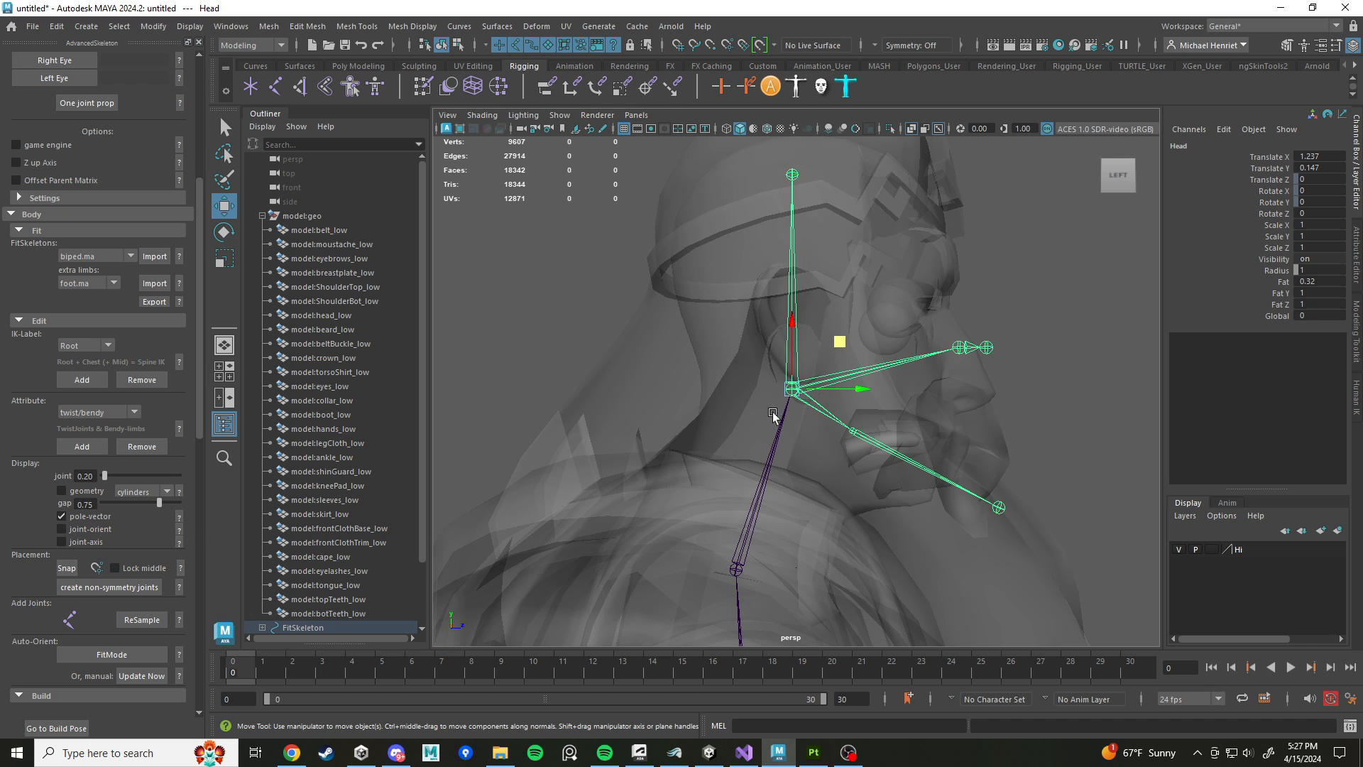
mouse_move(843, 340)
mouse_down()
mouse_move(829, 371)
mouse_move(833, 347)
mouse_up()
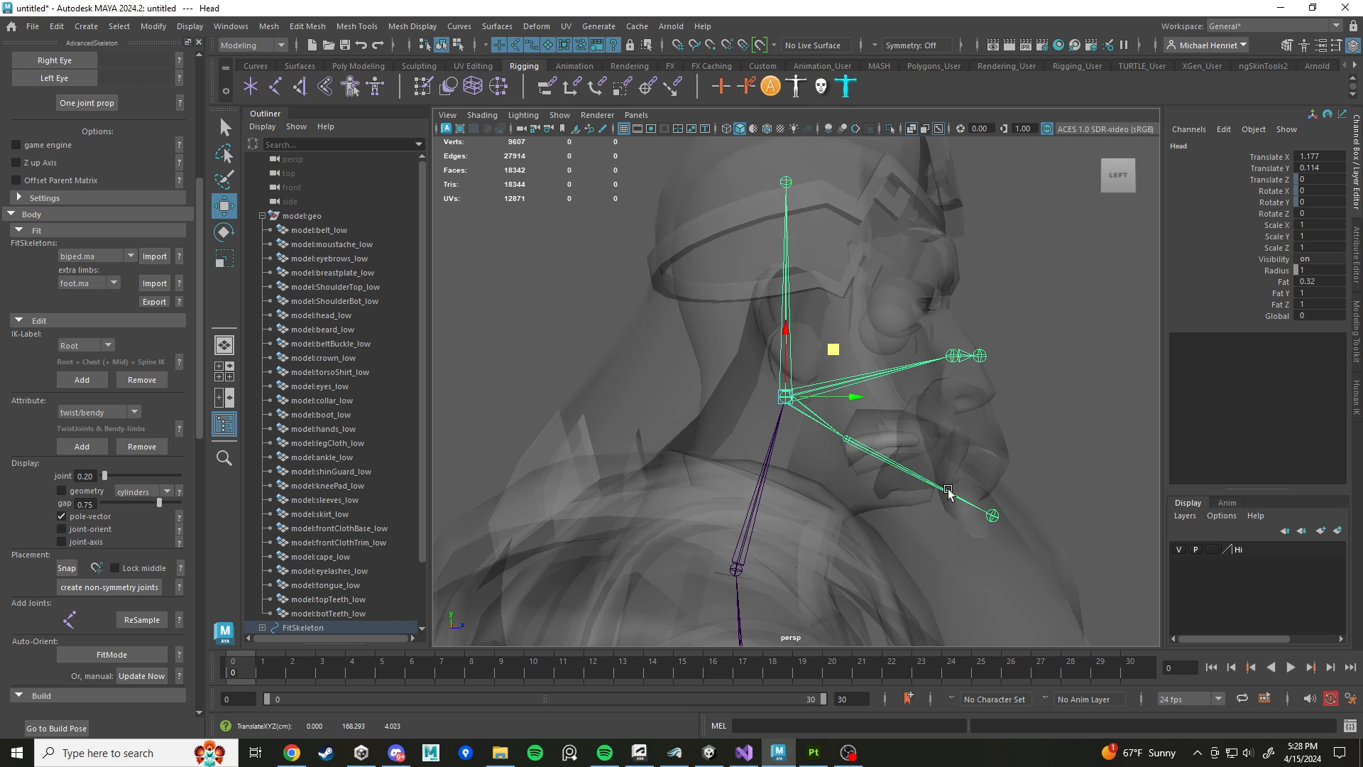
mouse_move(707, 374)
alt+mouse_down()
mouse_move(630, 371)
mouse_move(723, 369)
alt+mouse_up()
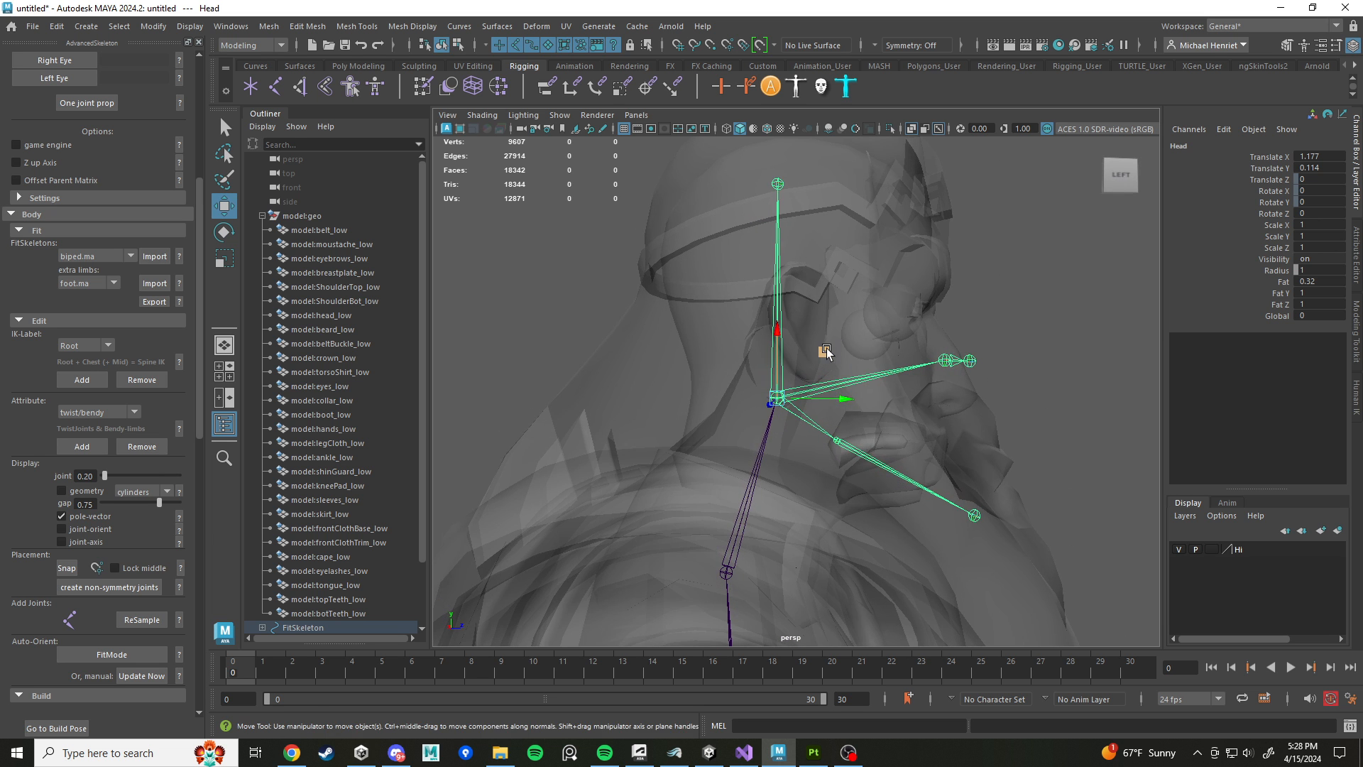
drag(826, 350, 806, 362)
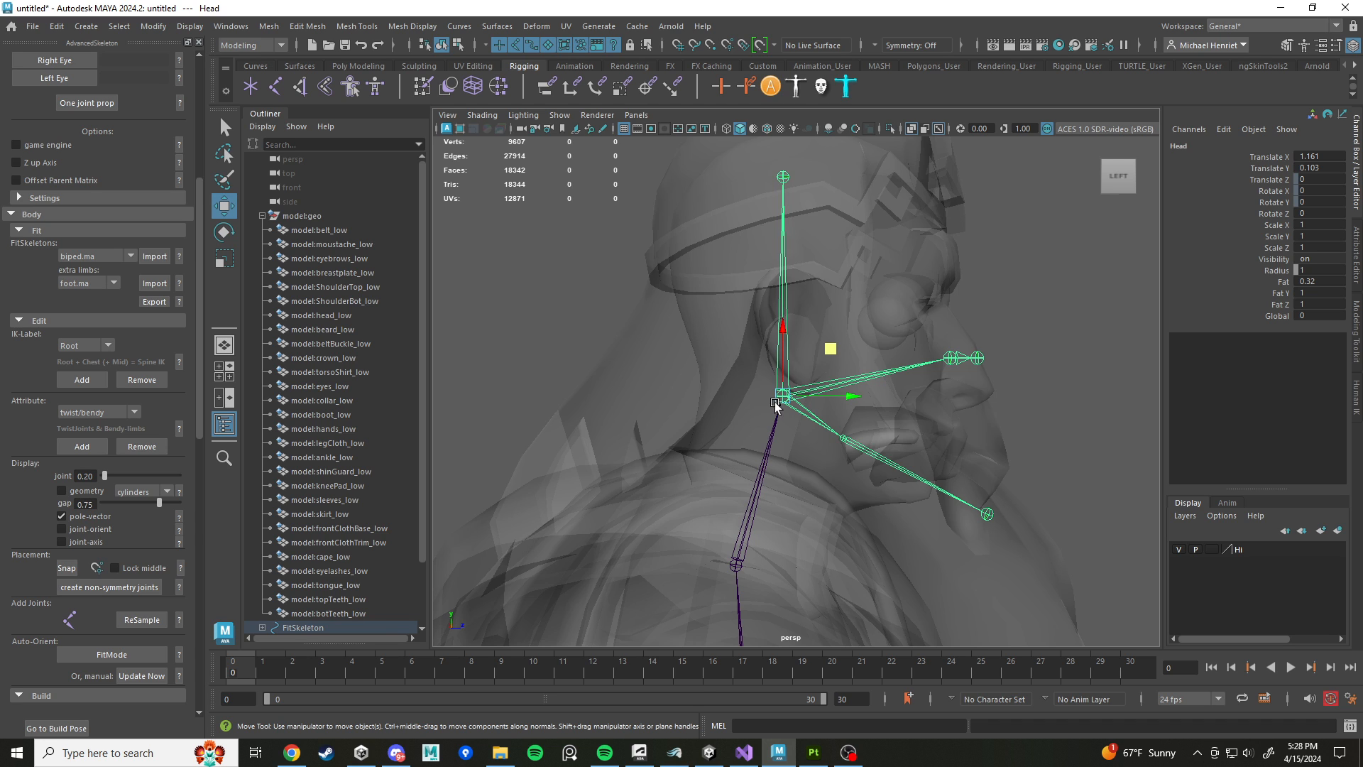
drag(852, 396, 897, 438)
Step: Move the Jaw joint back toward the Head joint, to about Translate X -0.28 and Y 0.16, with Rotate Z about -1.5
click(862, 435)
alt+middle_drag(898, 439, 837, 412)
scroll(832, 411, up, 4)
drag(782, 464, 795, 422)
key(e)
key(w)
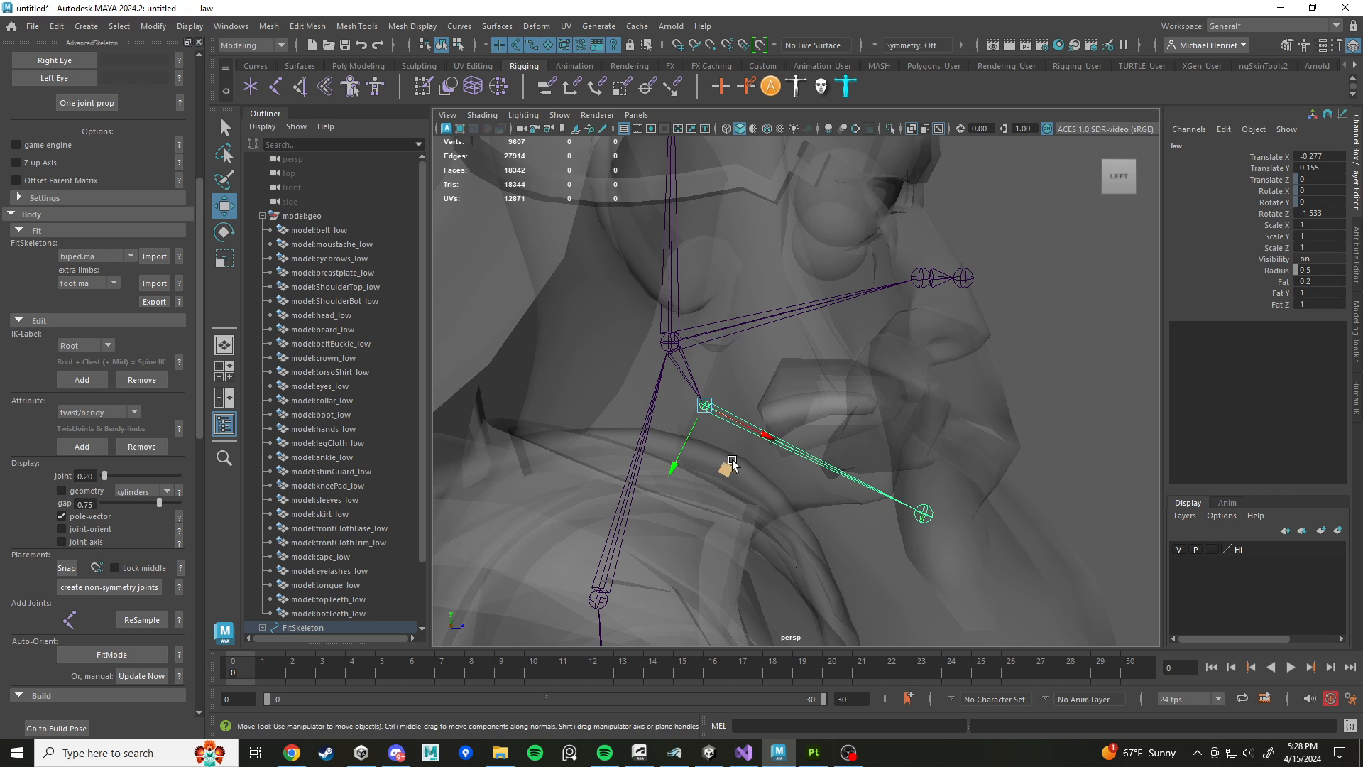
Step: Rotate the Jaw joint to about Rotate Z -10.9 and place it at the jaw hinge, about Translate X -0.27 and Y 0.13
drag(732, 463, 654, 473)
key(e)
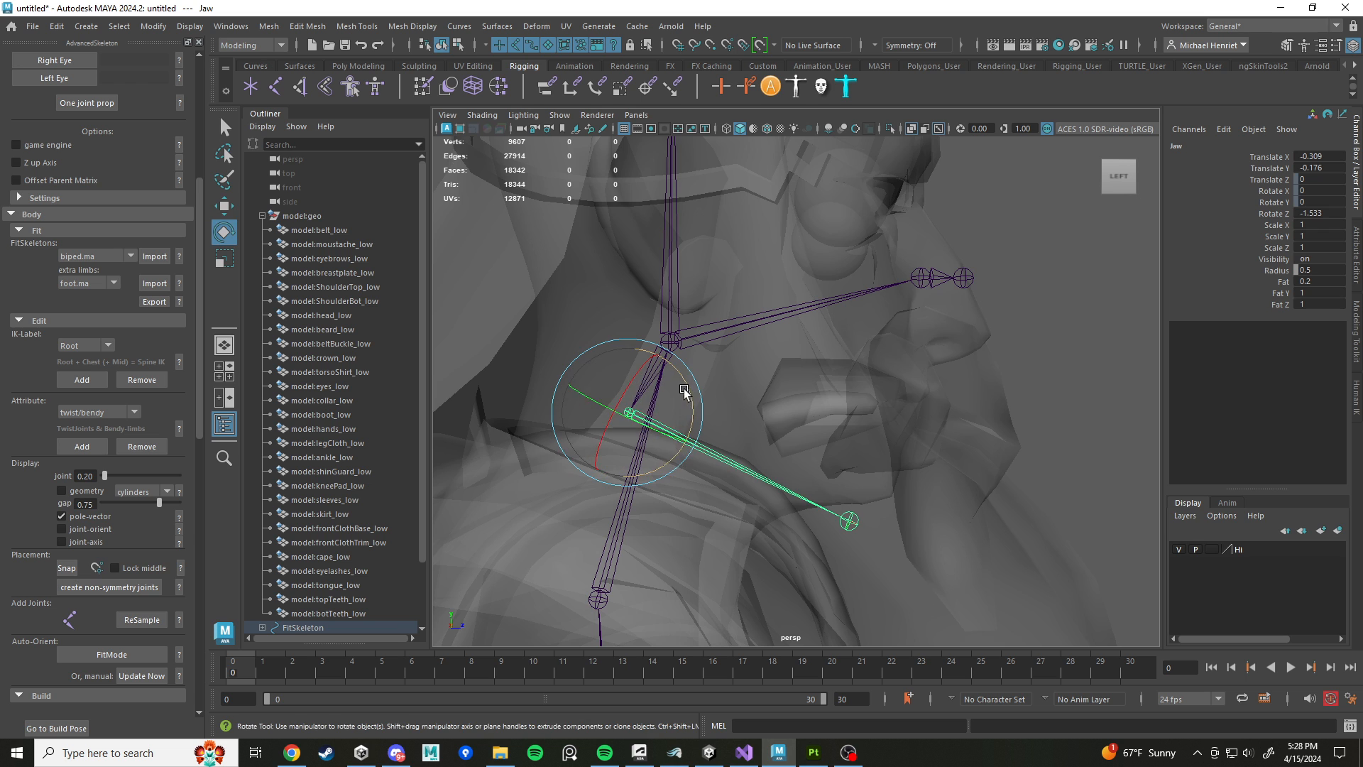
mouse_move(683, 392)
mouse_down()
mouse_move(688, 416)
mouse_move(670, 385)
mouse_up()
key(w)
drag(661, 468, 725, 458)
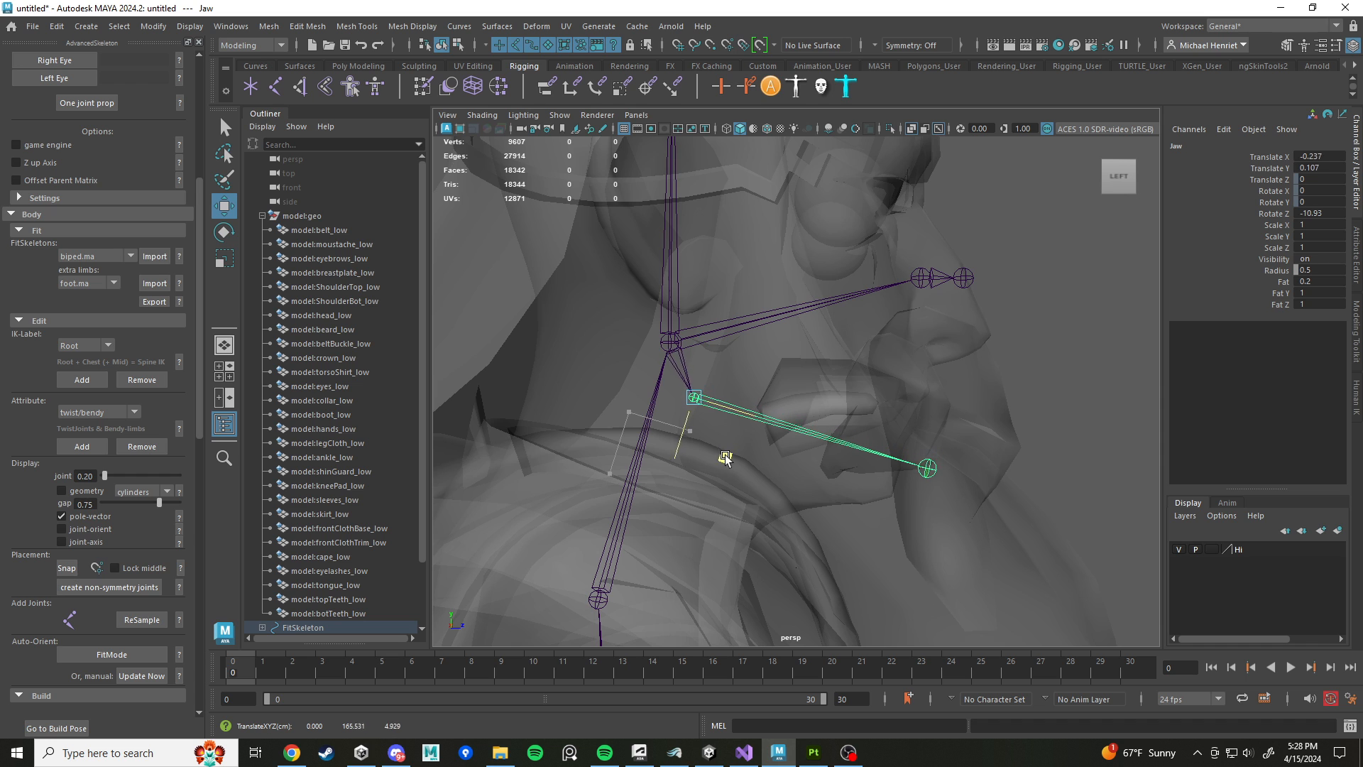
alt+drag(709, 311, 715, 301)
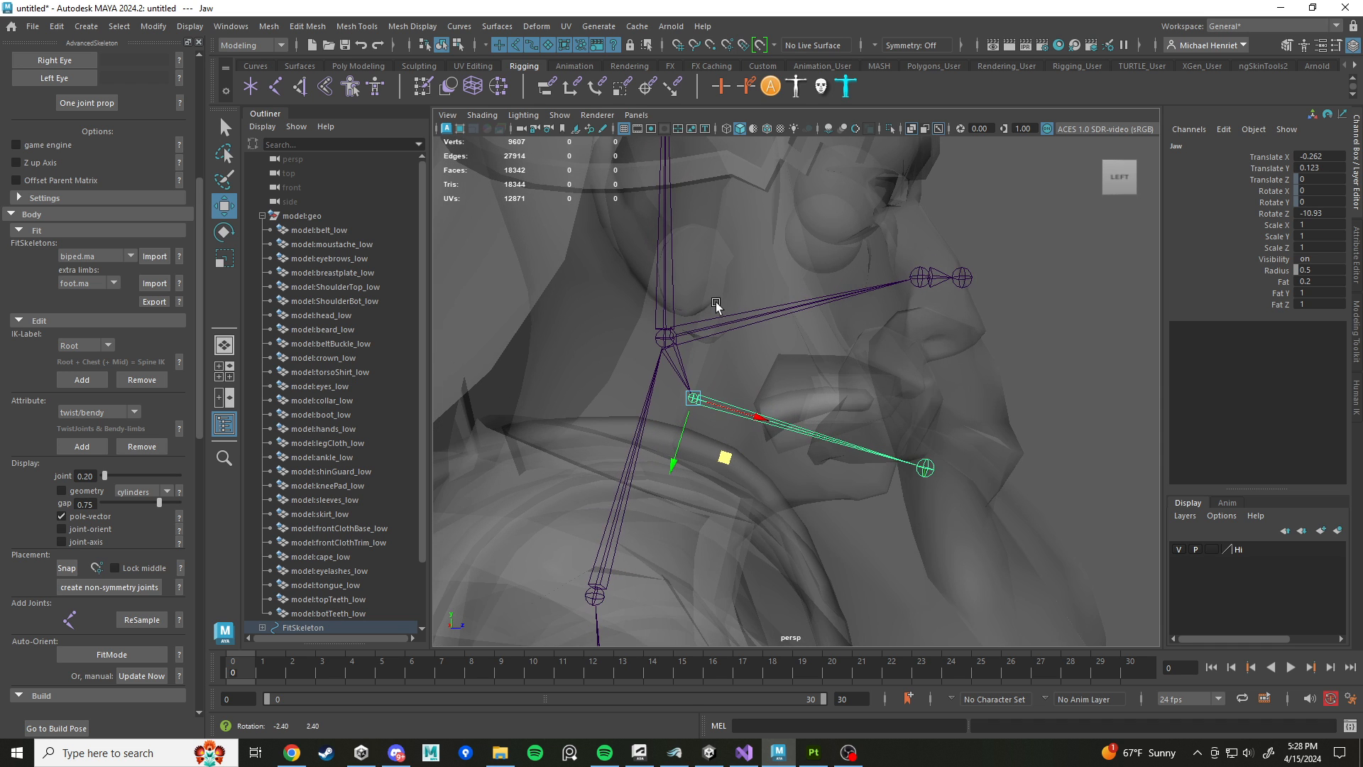
drag(727, 458, 729, 457)
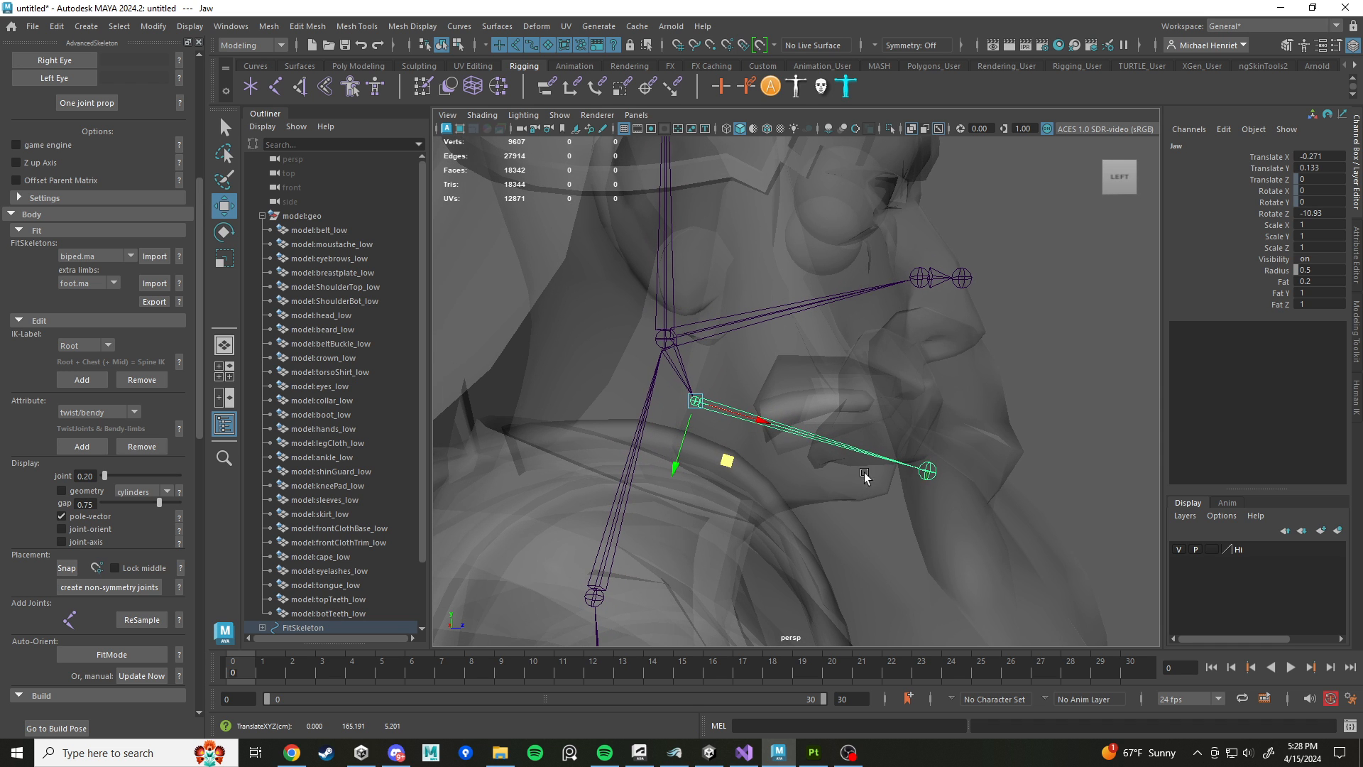
Step: Move the JawEnd joint forward and down past the chin into the beard, at about Translate X 1.71 and Y 0.18
click(928, 474)
drag(965, 538, 935, 522)
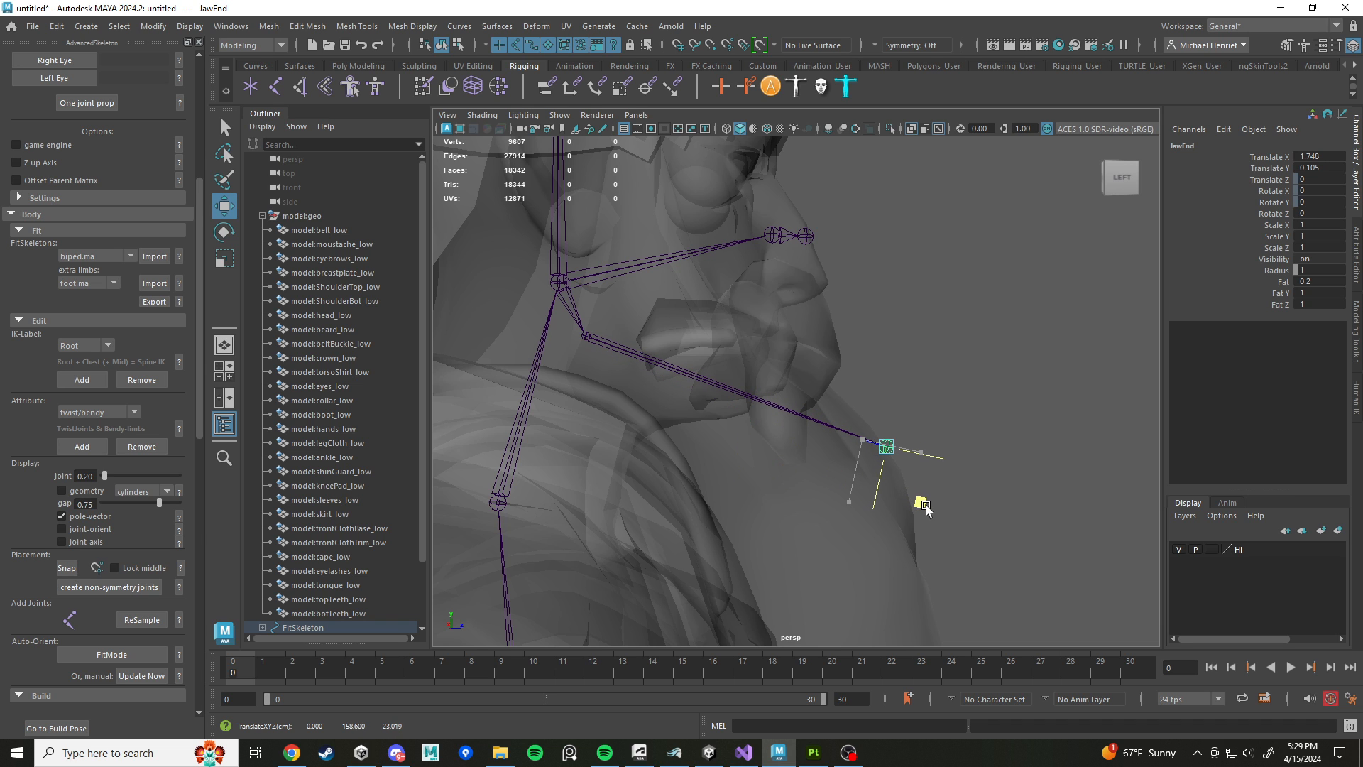
alt+drag(781, 410, 832, 431)
scroll(815, 422, down, 5)
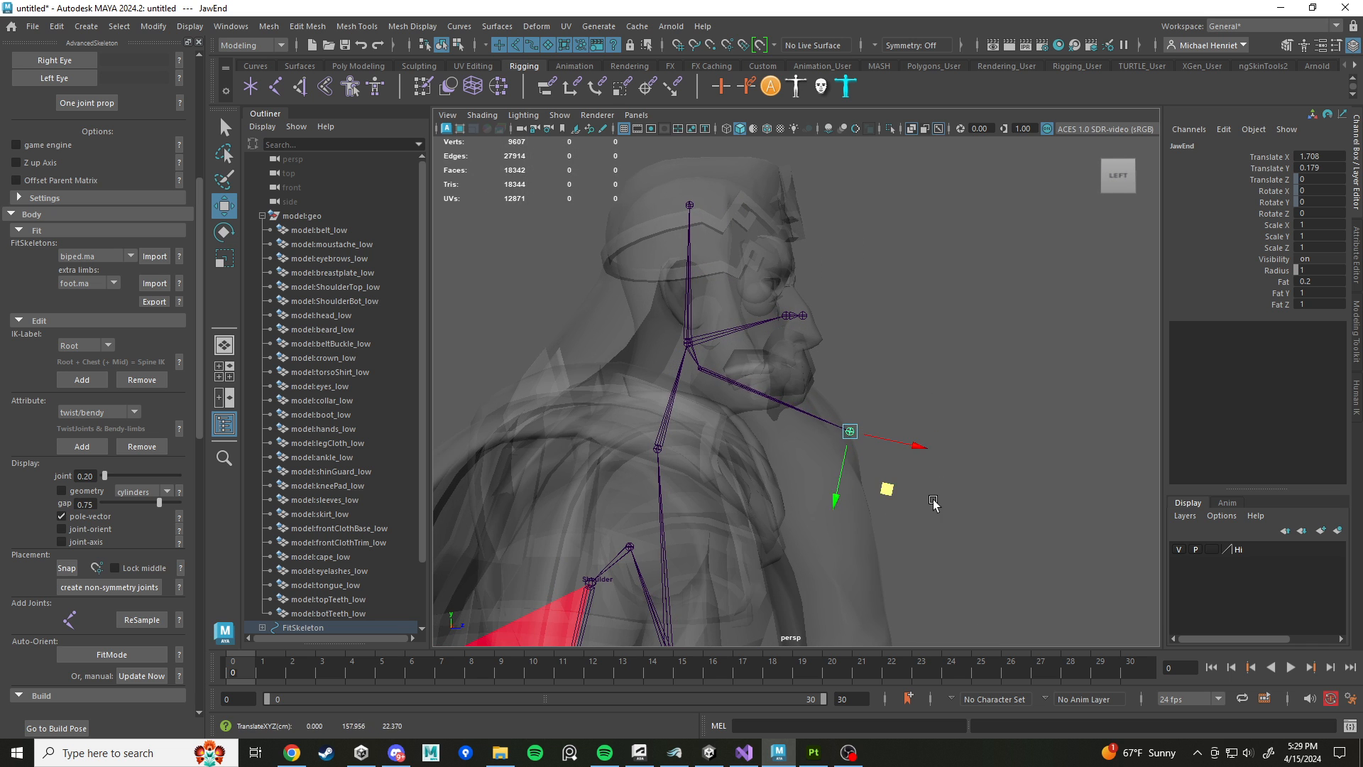
Step: Move the Eye joint up into the character's eyeball, at about Translate X 0.55, Y 0.73 and Z -0.34
alt+drag(933, 502, 943, 532)
scroll(769, 402, down, 3)
alt+middle_drag(769, 403, 868, 487)
scroll(869, 487, up, 5)
alt+drag(869, 487, 906, 471)
click(840, 461)
scroll(929, 510, up, 3)
drag(940, 554, 845, 425)
scroll(801, 405, up, 4)
mouse_move(845, 426)
alt+middle_down()
mouse_move(800, 405)
mouse_move(845, 444)
alt+middle_up()
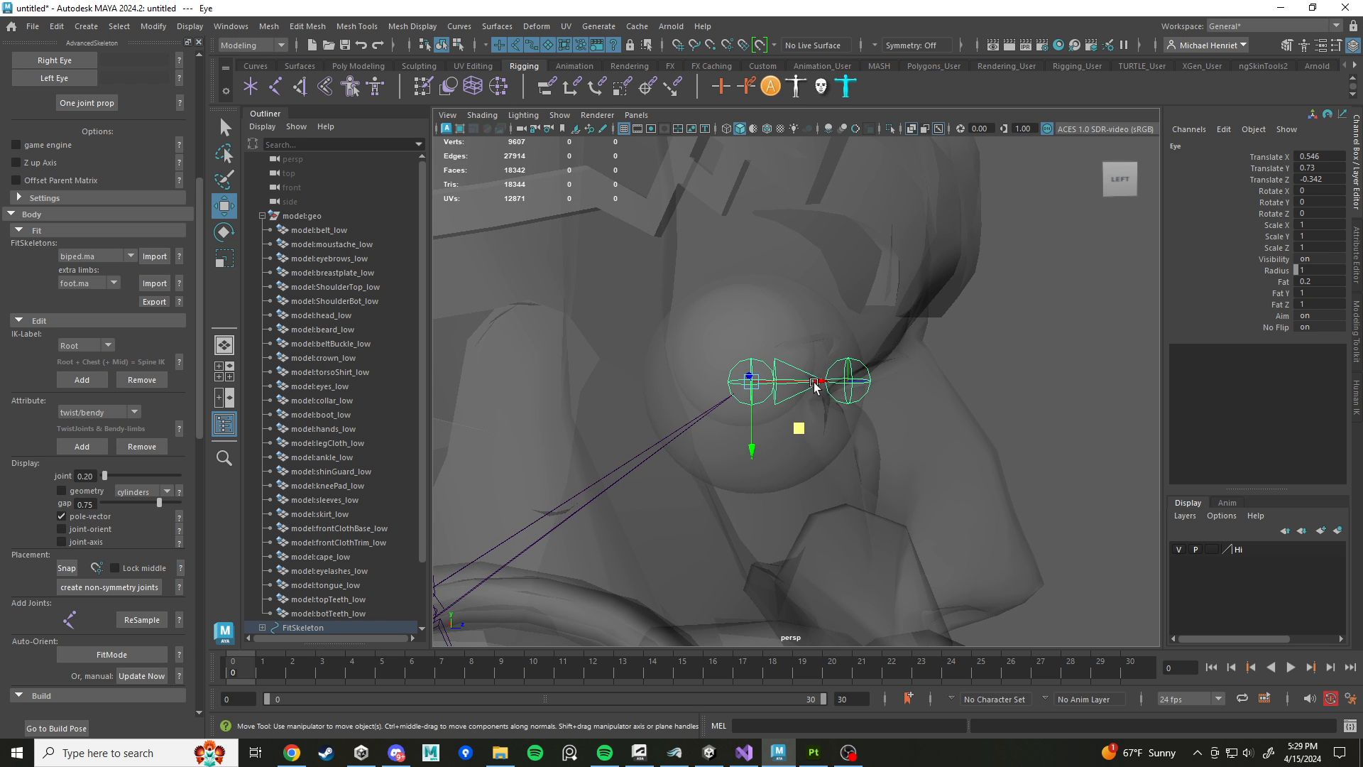
Step: Shift the Eye joint slightly forward to about Translate Y 0.74 and check its position inside the eyeball from several angles
drag(813, 383, 855, 452)
scroll(855, 453, up, 4)
alt+middle_drag(855, 453, 773, 448)
alt+drag(773, 448, 652, 420)
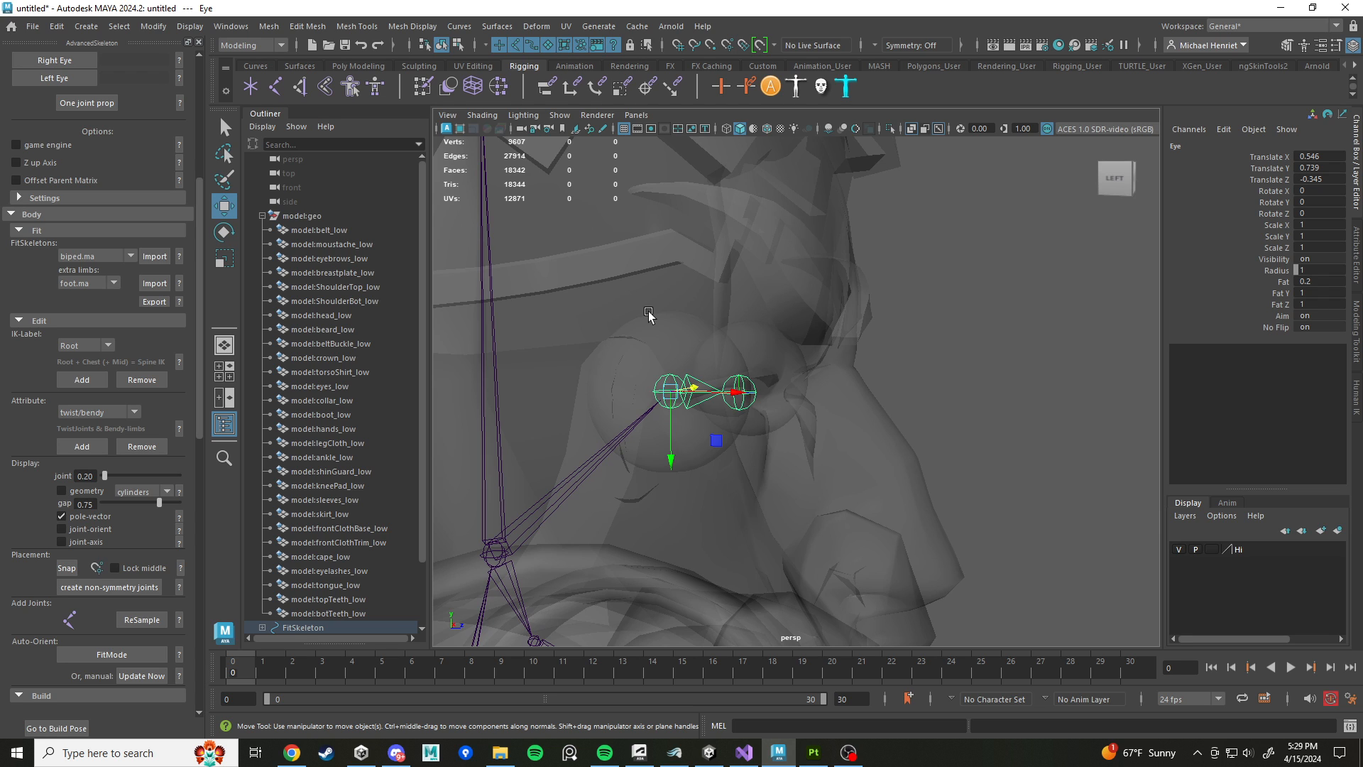
scroll(724, 392, down, 5)
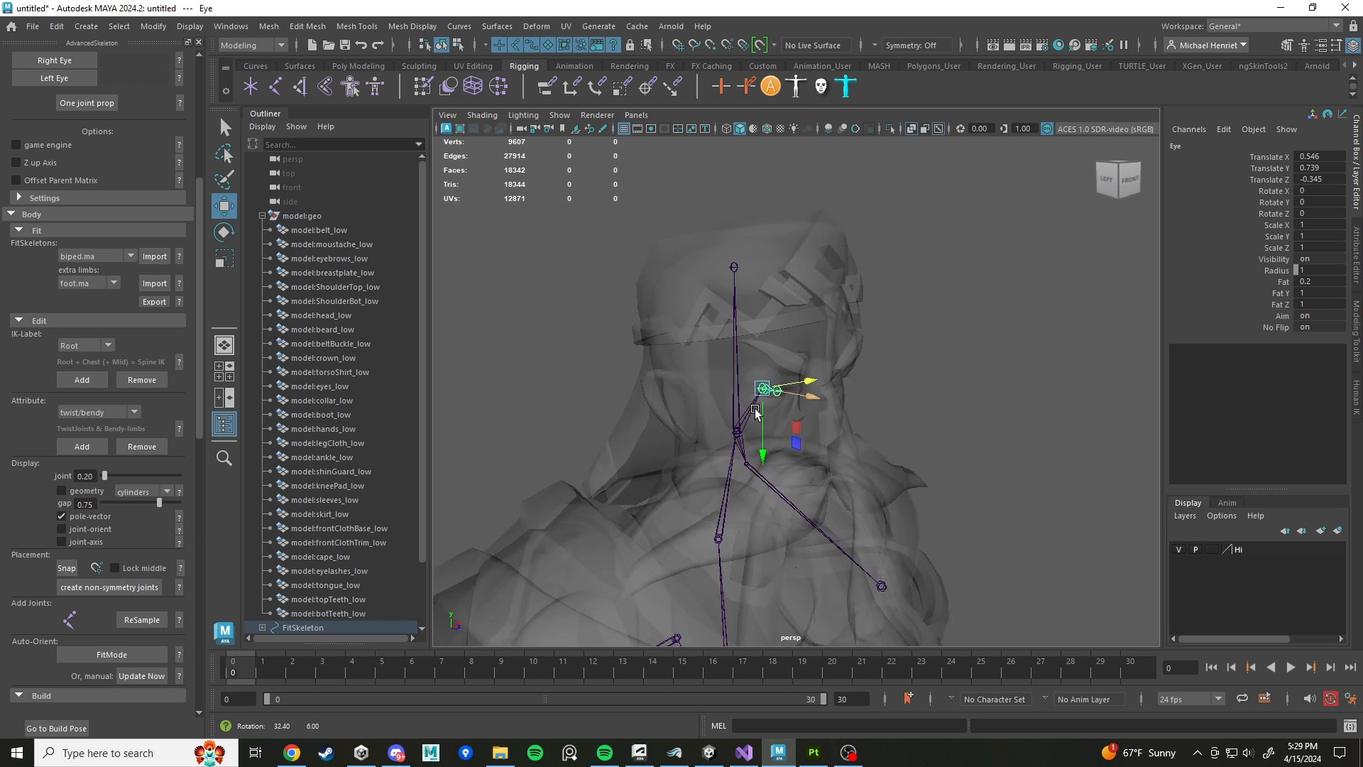
scroll(767, 444, up, 6)
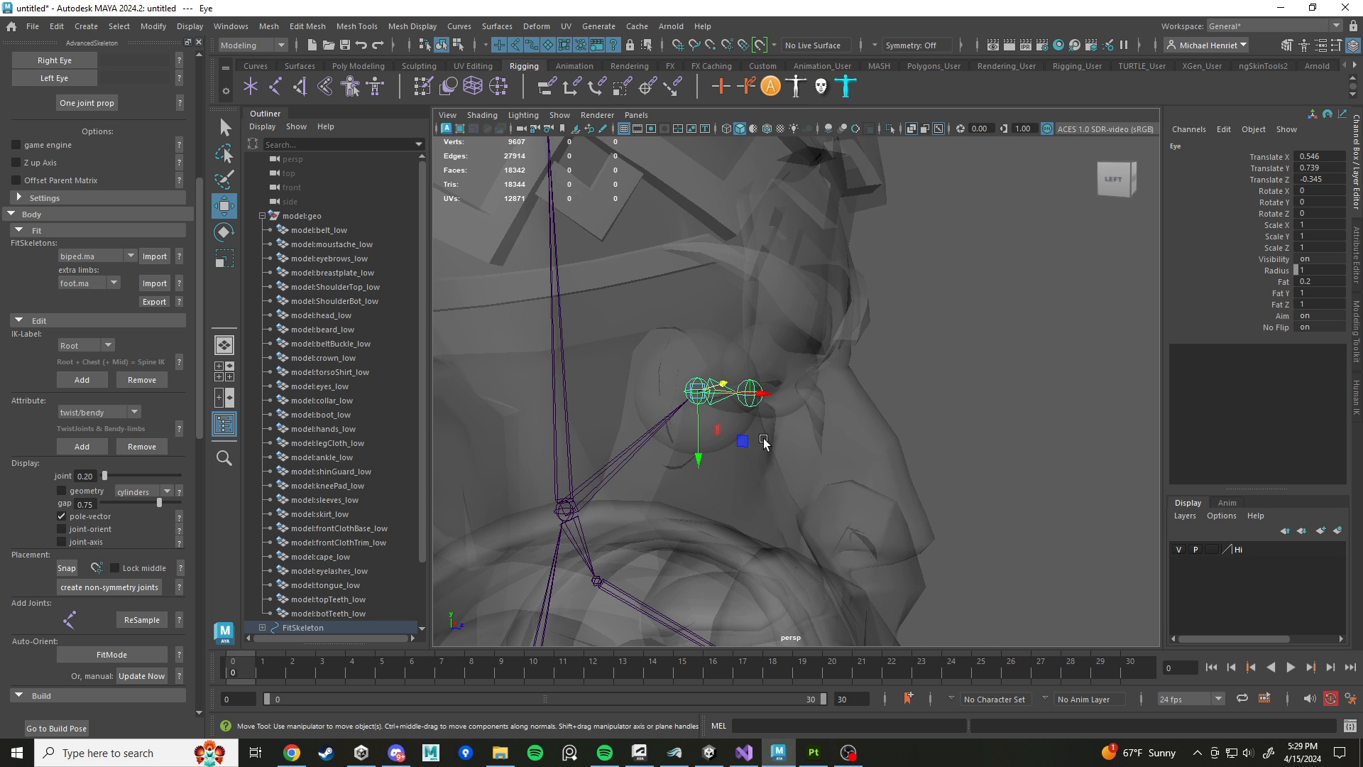
alt+middle_drag(784, 420, 848, 426)
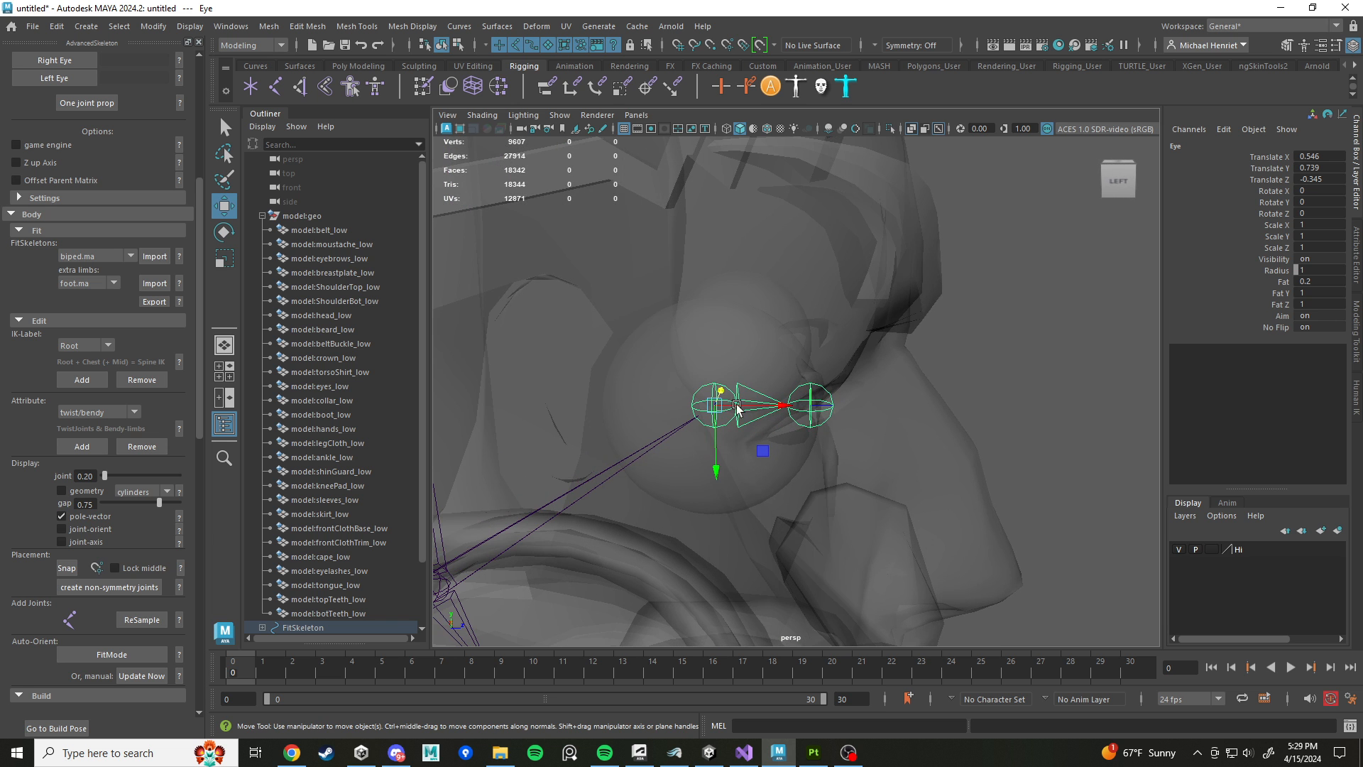
Step: Adjust the EyeEnd joint along its axis in front of the eyeball, to about Translate X 0.19
alt+drag(775, 406, 920, 392)
click(838, 392)
scroll(843, 406, up, 4)
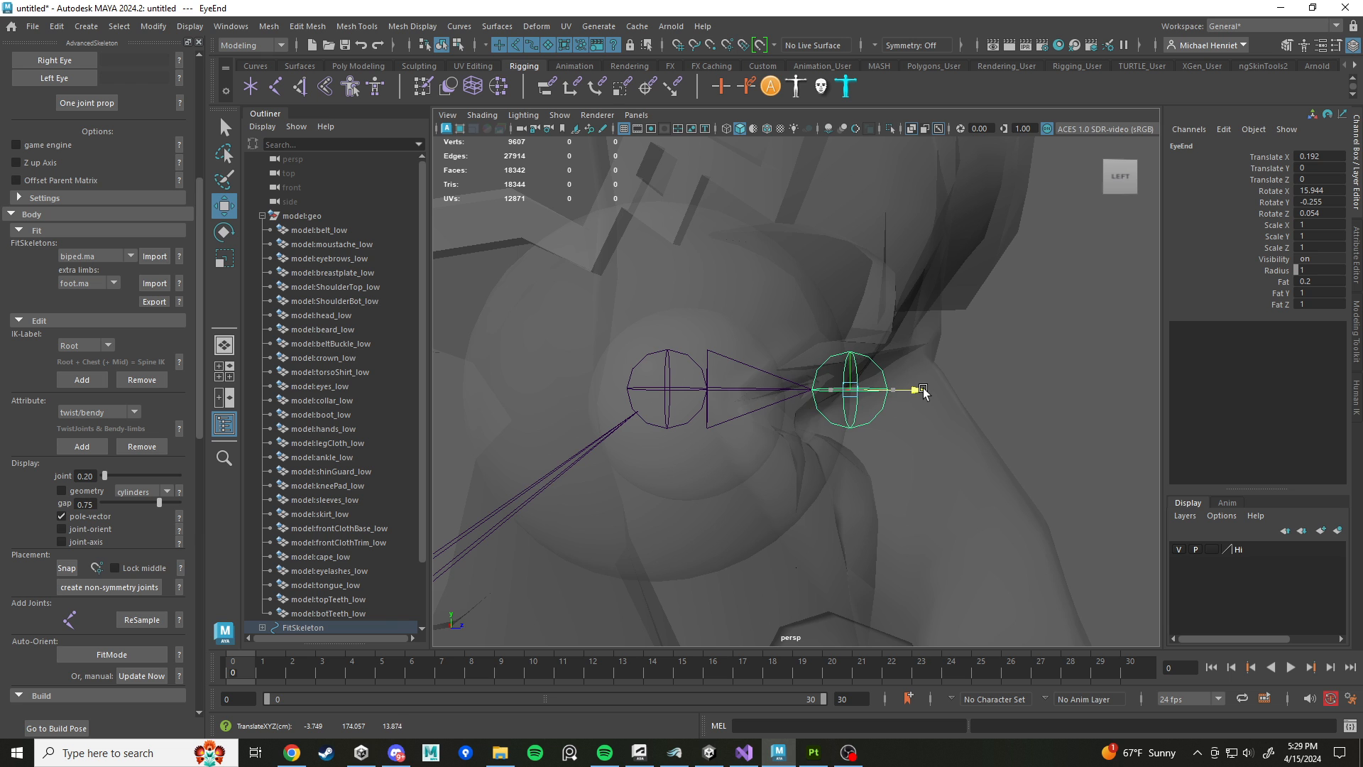
Step: Try shifting the Eye joint forward to about Translate Y 0.85 and undo that move
click(666, 389)
alt+drag(668, 390, 639, 448)
drag(785, 419, 955, 372)
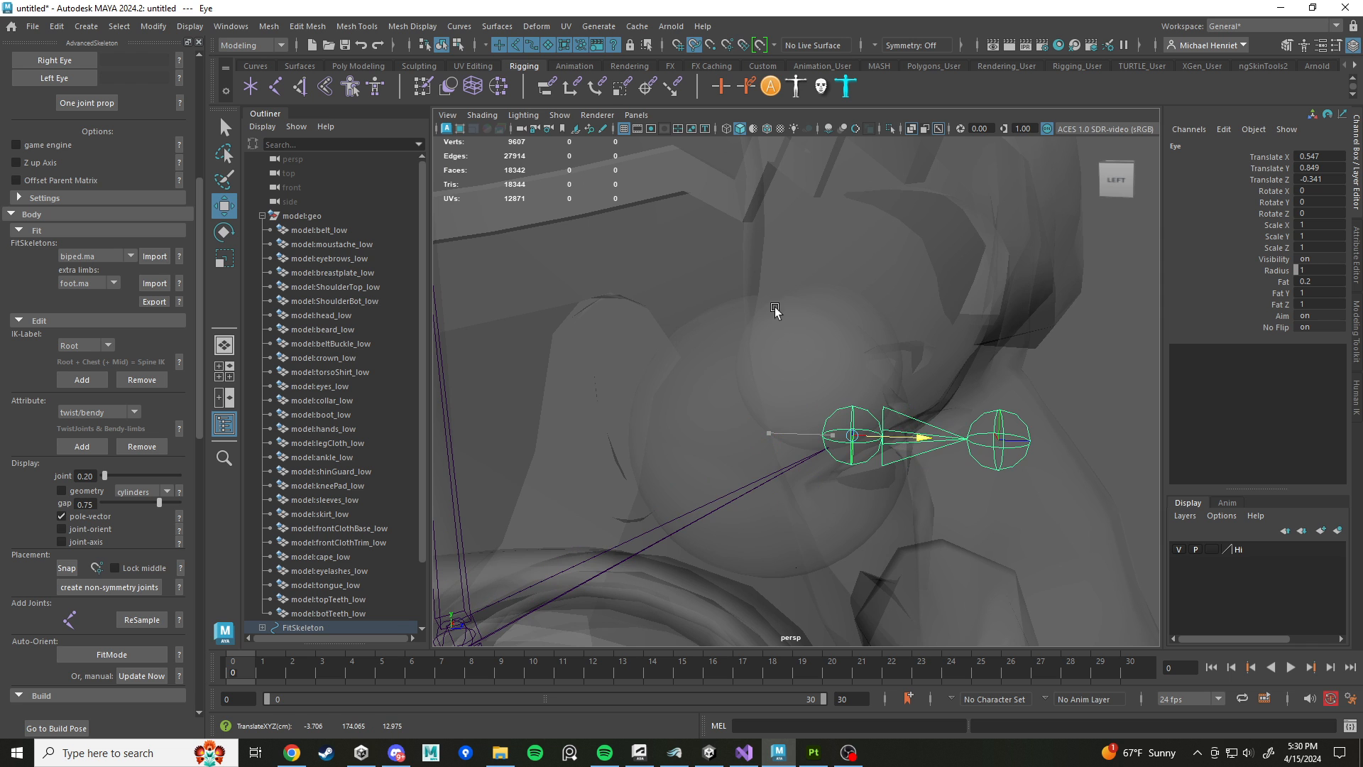
middle_drag(765, 294, 771, 301)
mouse_move(800, 335)
alt+mouse_down()
mouse_move(827, 381)
mouse_move(807, 352)
alt+mouse_up()
key(ctrl+z)
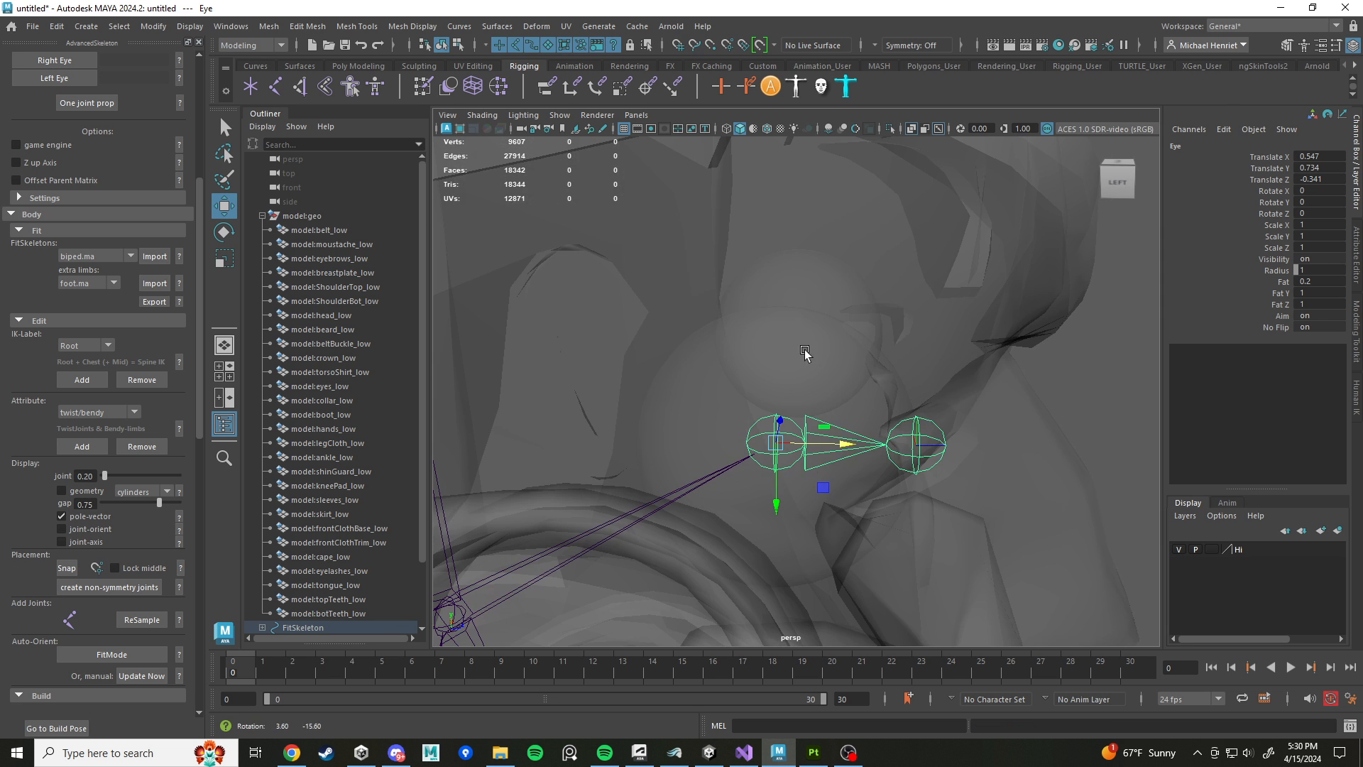
Step: Overlay wireframe on the shaded model and center the Eye joint vertically on the pupil from the front, at about Translate X 0.54
click(766, 129)
mouse_move(833, 288)
alt+mouse_down()
mouse_move(844, 271)
mouse_move(836, 426)
mouse_move(804, 312)
mouse_move(777, 345)
mouse_move(723, 350)
mouse_move(782, 399)
mouse_move(793, 433)
alt+mouse_up()
key(v)
key(v)
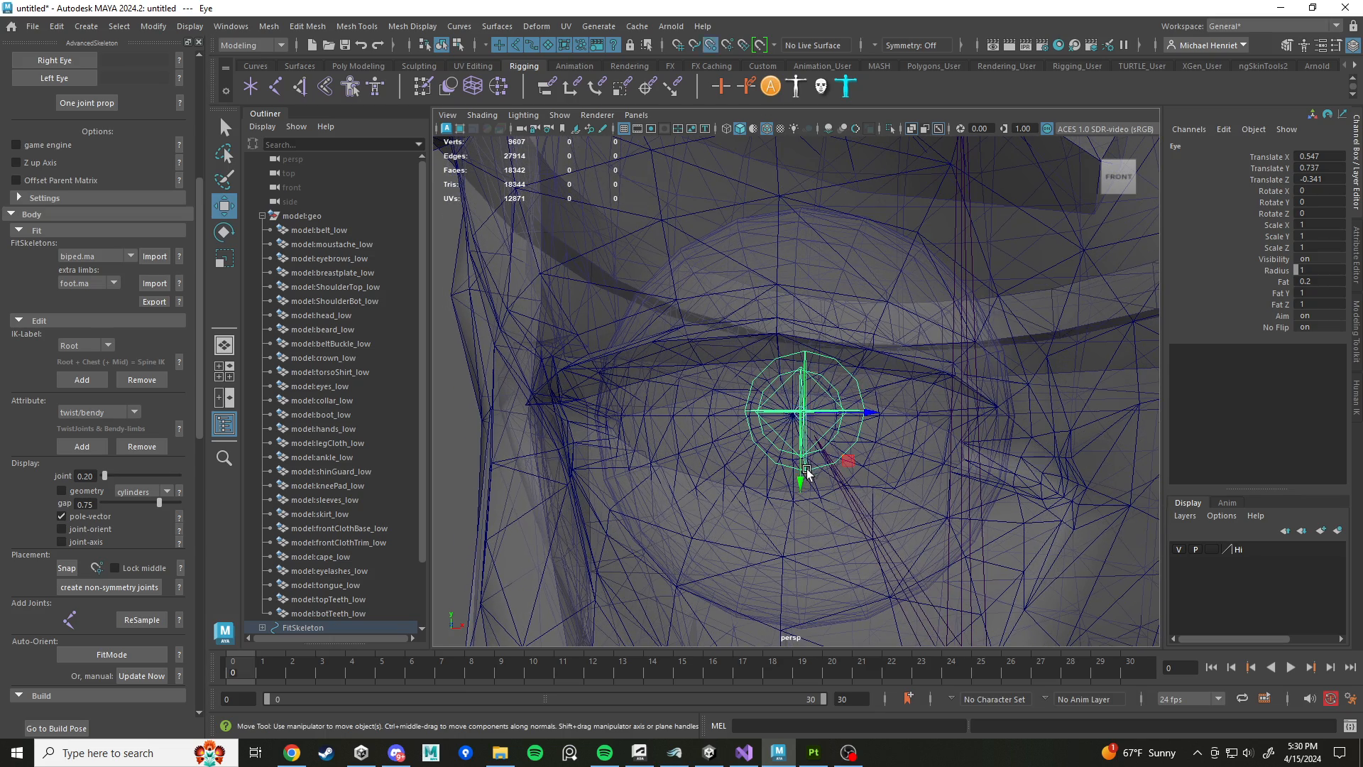
drag(800, 489, 684, 346)
scroll(685, 345, down, 10)
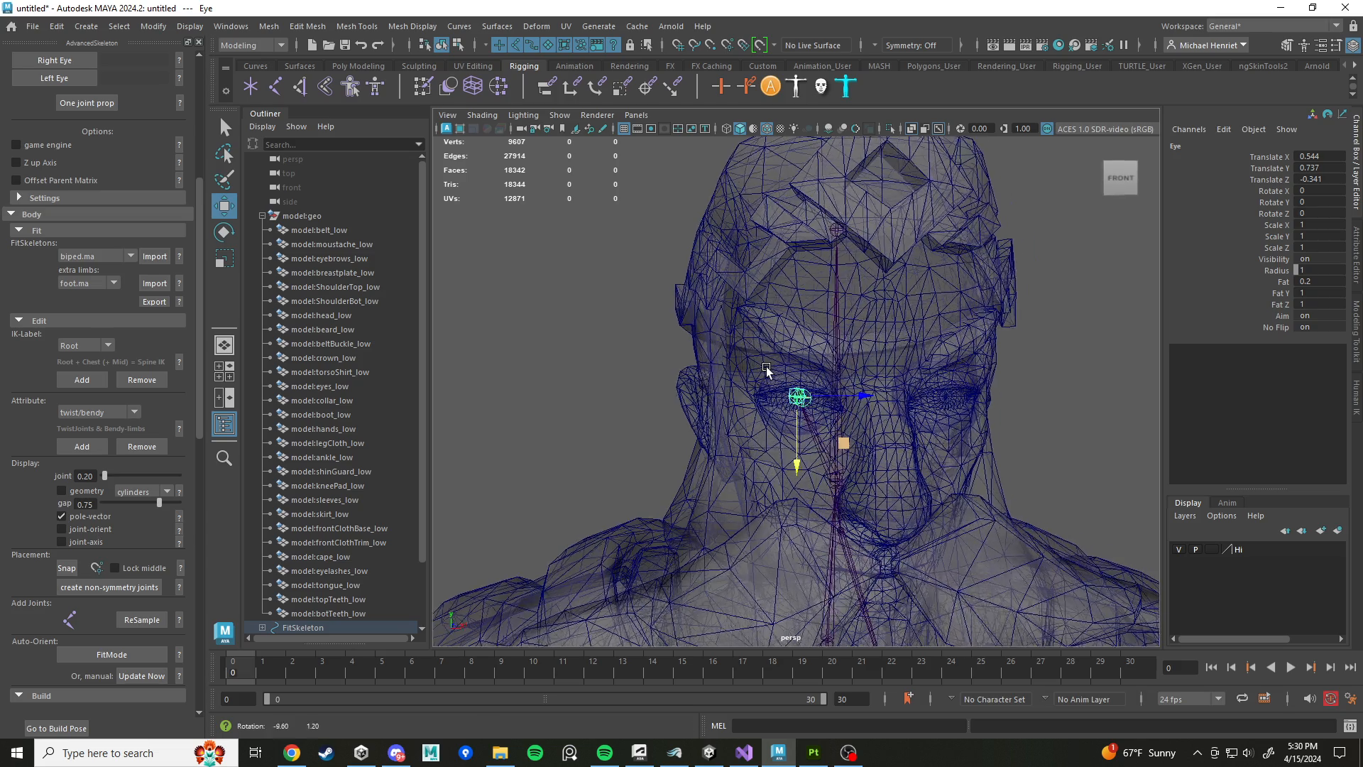
Step: Return the viewport to plain shaded display by turning off the wireframe overlay and X-Ray
key(4)
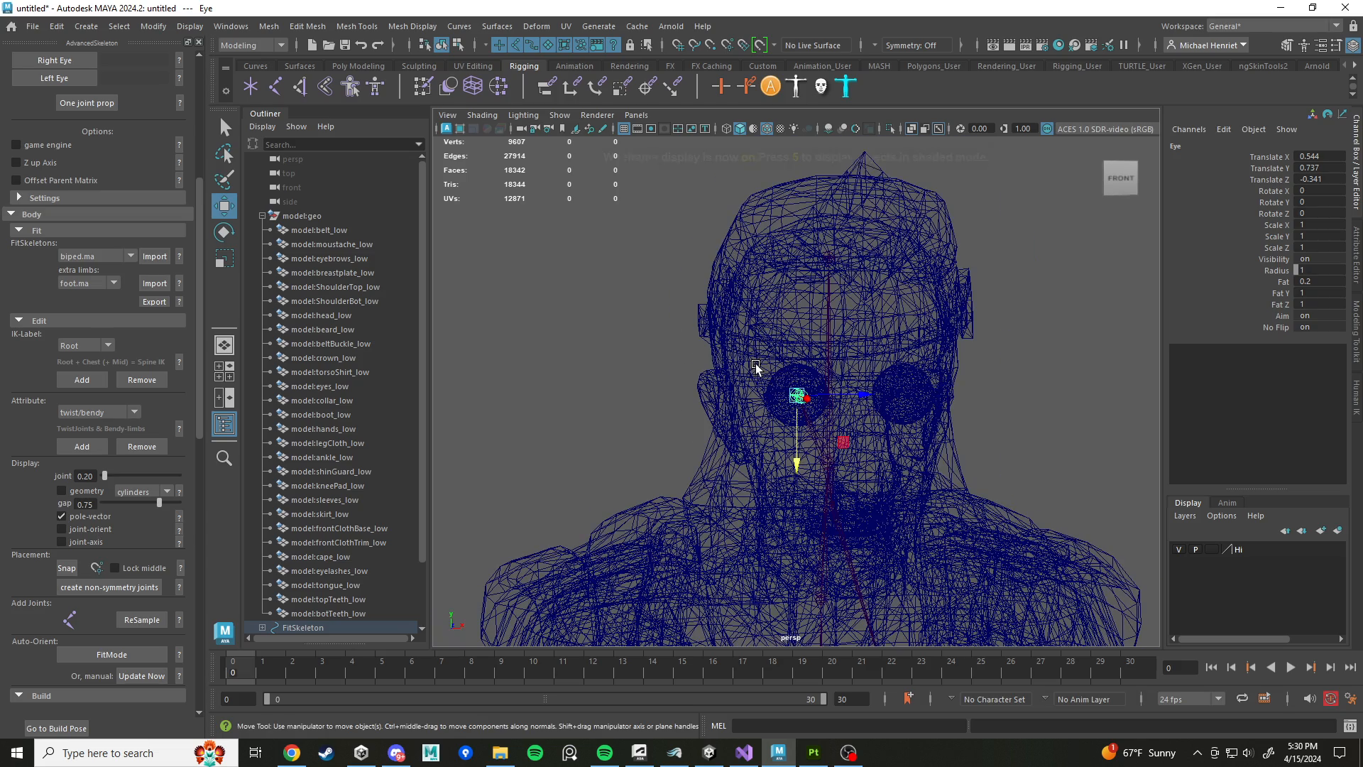
key(5)
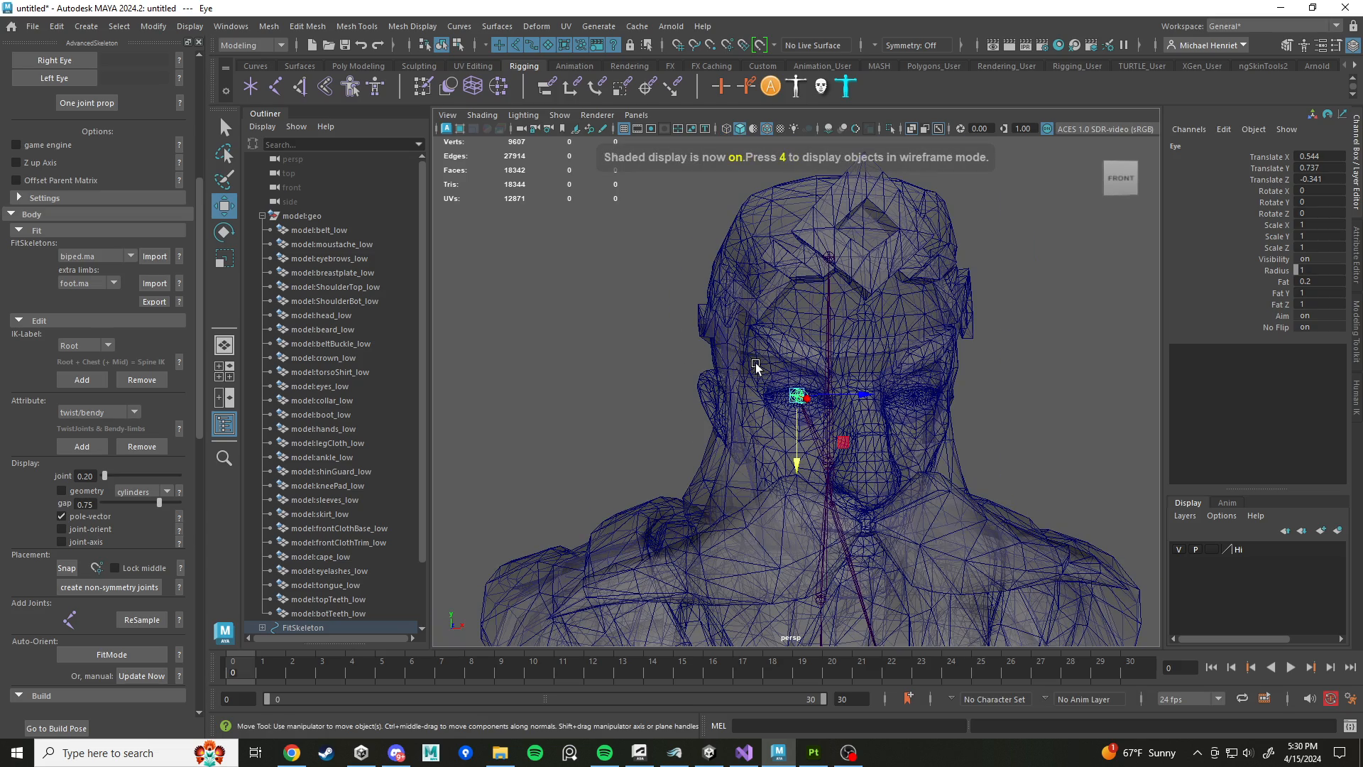
click(766, 129)
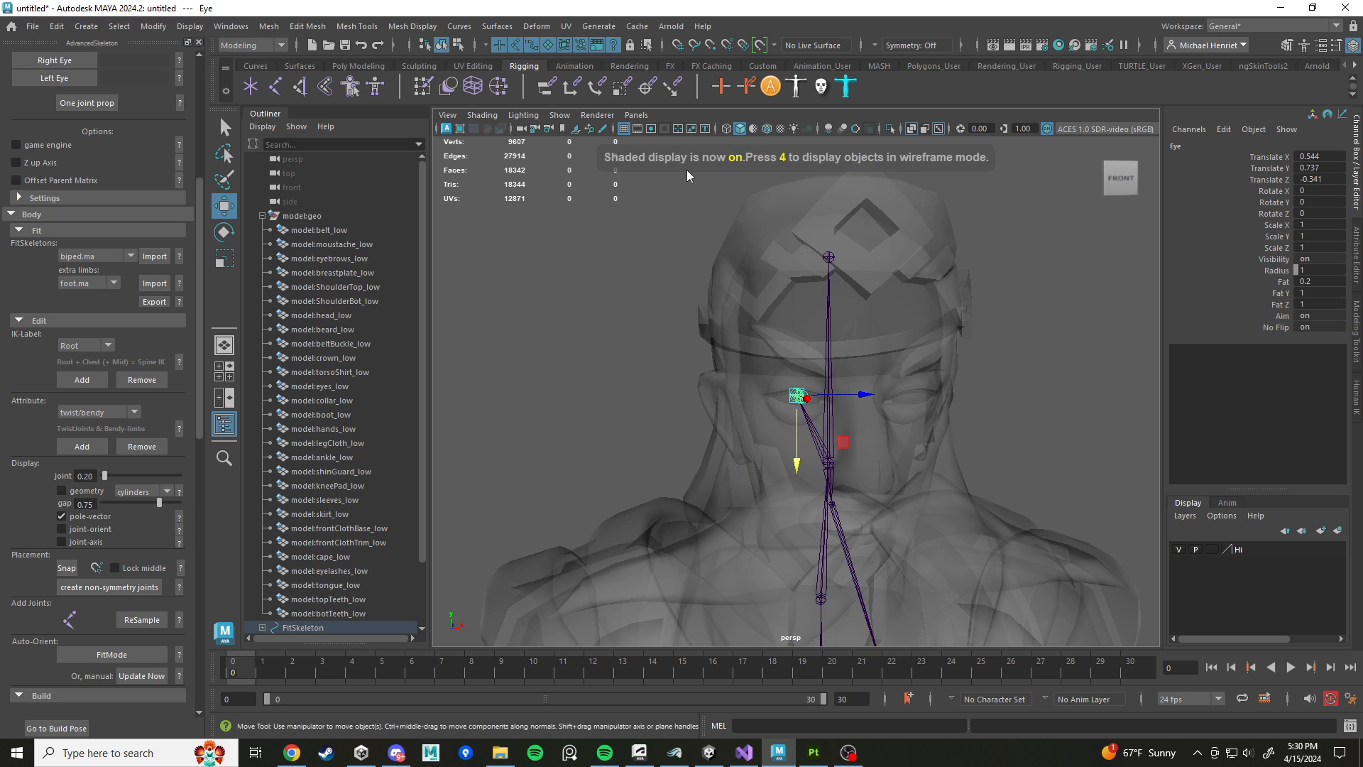
click(476, 114)
click(476, 257)
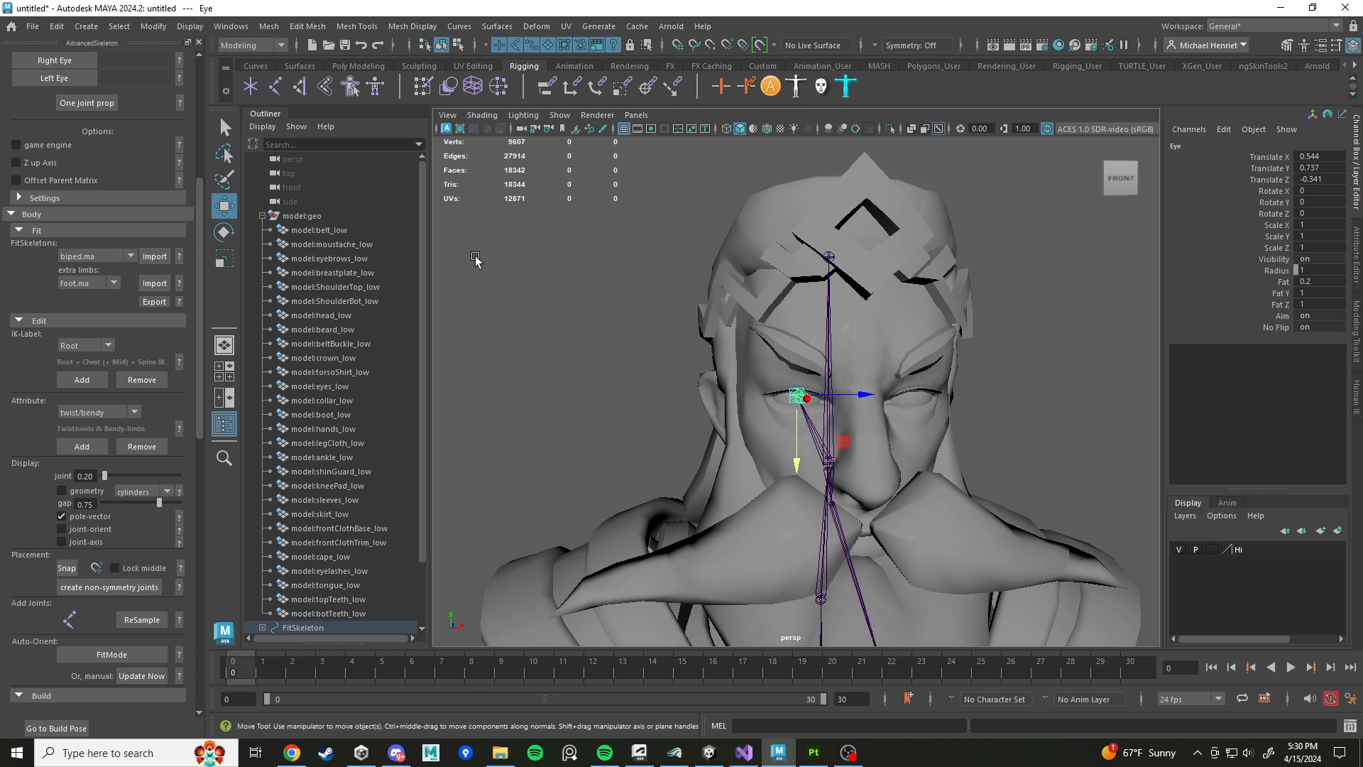
Step: Raise the HeadEnd joint to the top of the head, at about Translate X 1.96
alt+drag(476, 257, 777, 335)
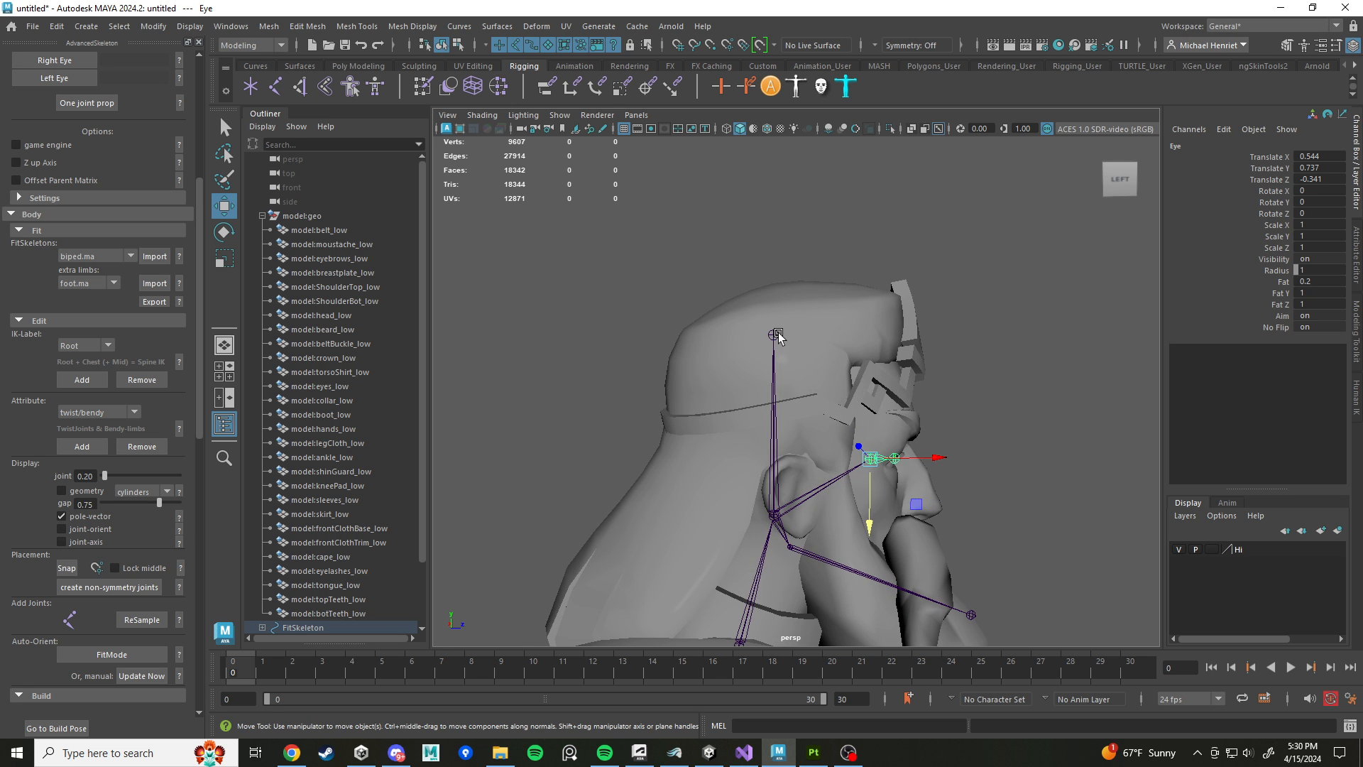
click(775, 334)
alt+drag(855, 376, 828, 360)
drag(783, 276, 783, 220)
Step: Examine the fitted skeleton against the whole character, from the head down to the feet
scroll(774, 390, down, 5)
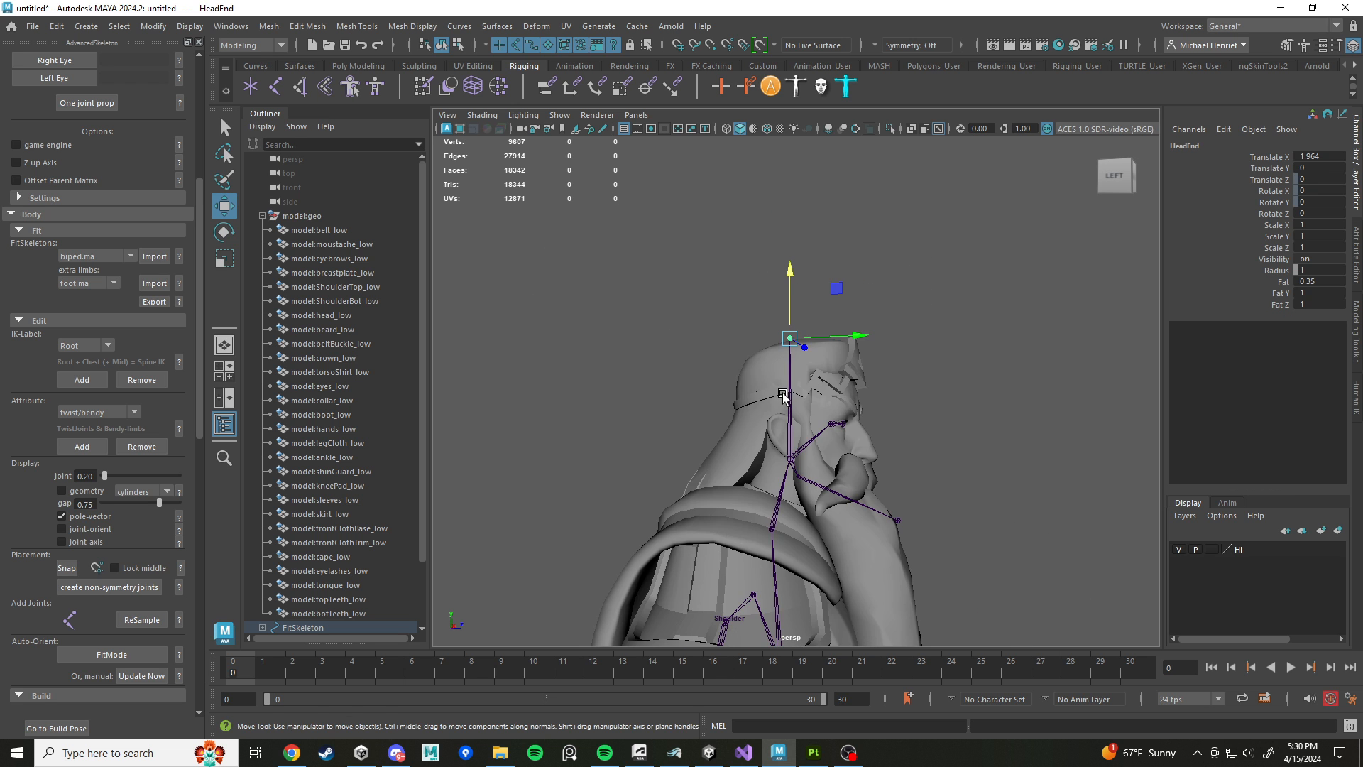
scroll(783, 396, up, 5)
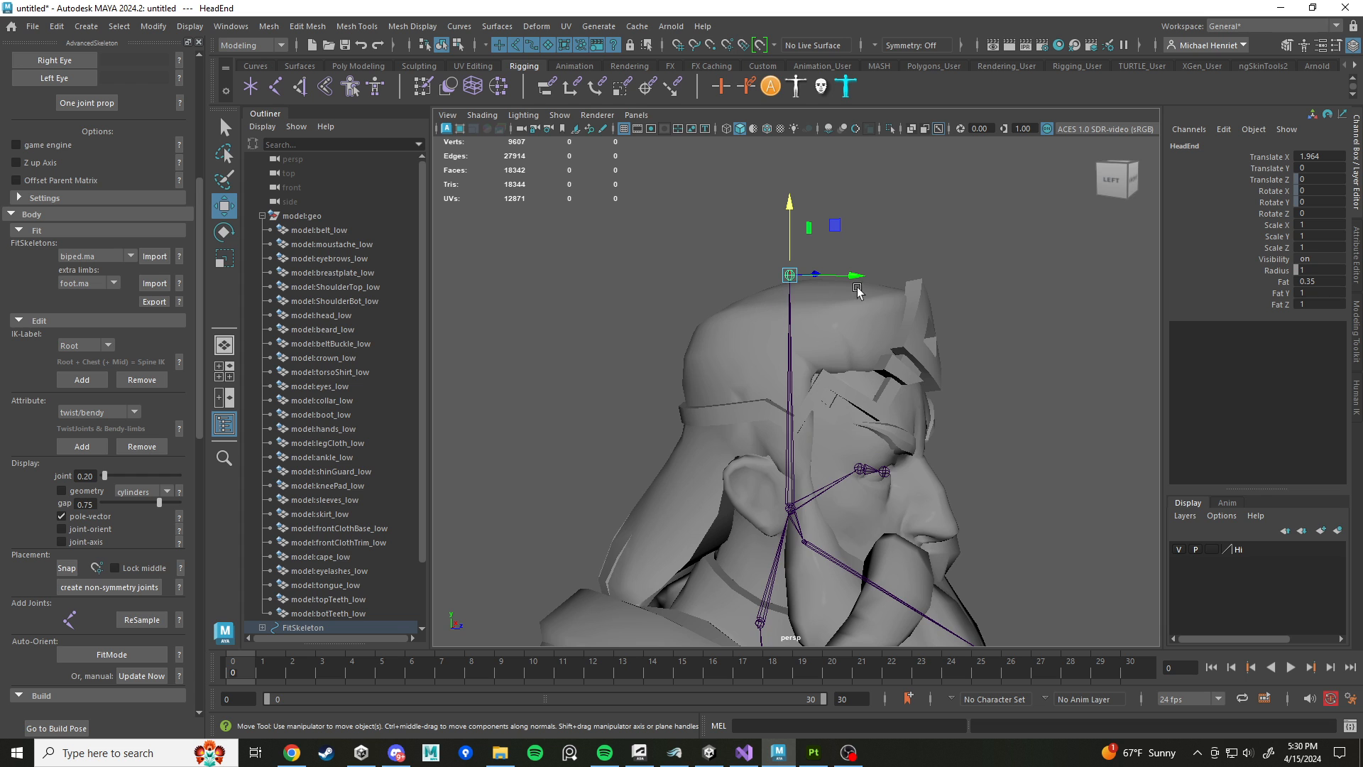
scroll(788, 401, down, 5)
alt+drag(973, 435, 824, 405)
alt+middle_drag(823, 402, 795, 269)
alt+drag(794, 431, 855, 434)
alt+middle_drag(855, 434, 864, 365)
alt+drag(865, 365, 741, 357)
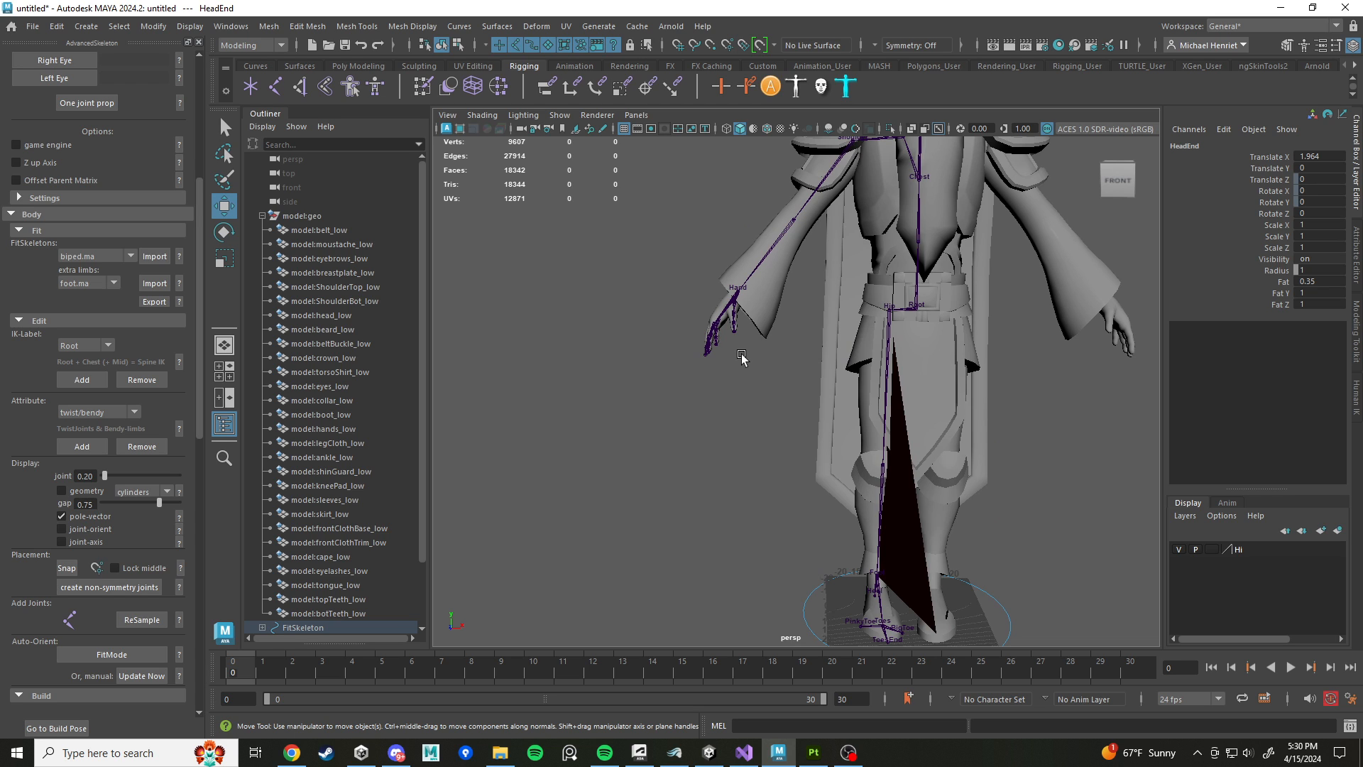
Step: Save the scene under the new name KingRigJointPlacement as Maya Binary in the King folder
click(32, 27)
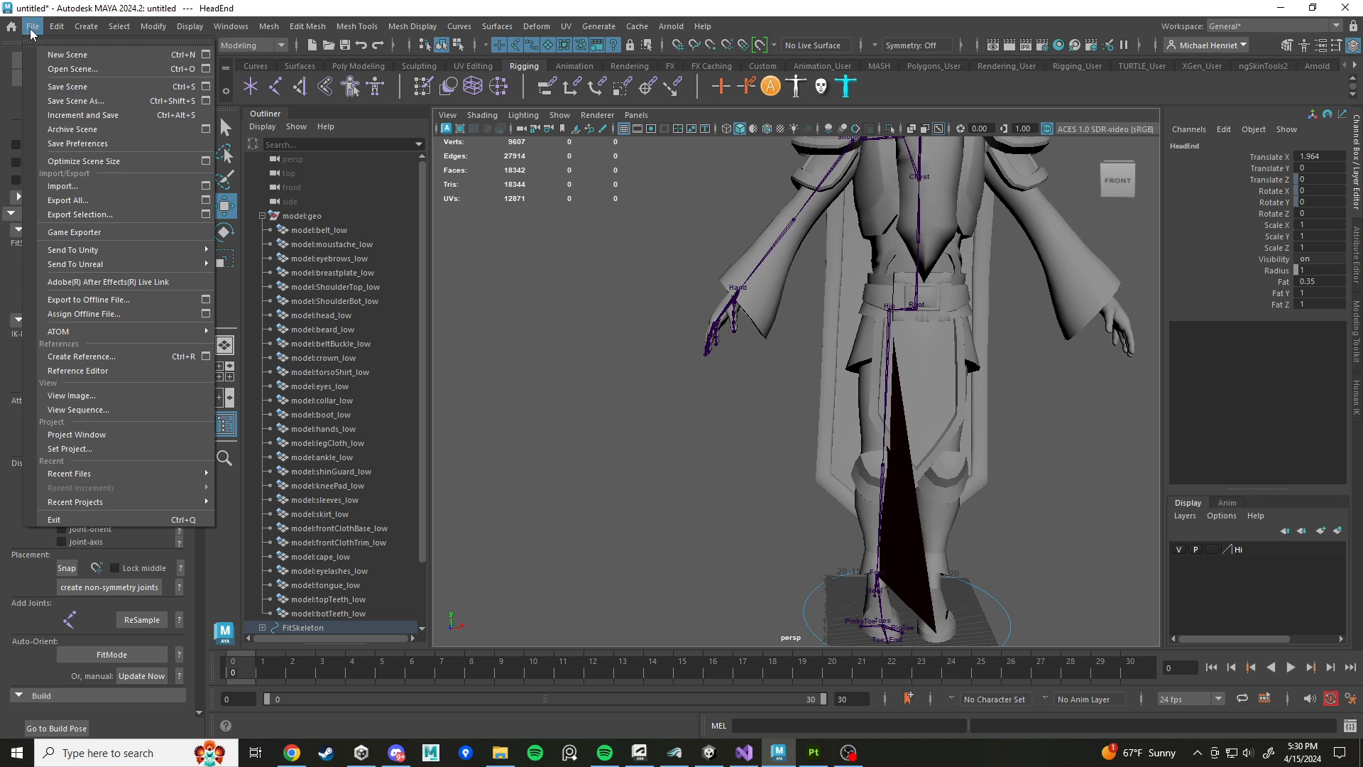
click(75, 101)
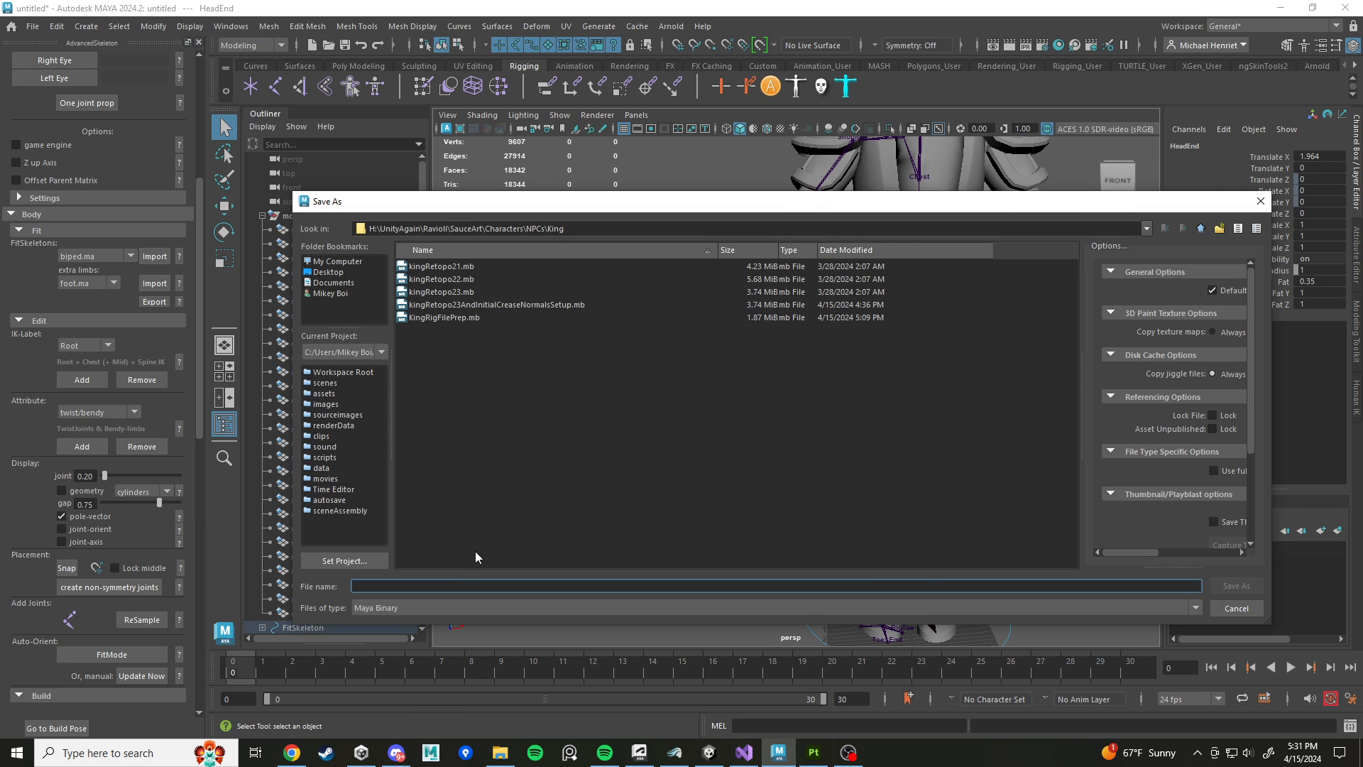
text(KingR)
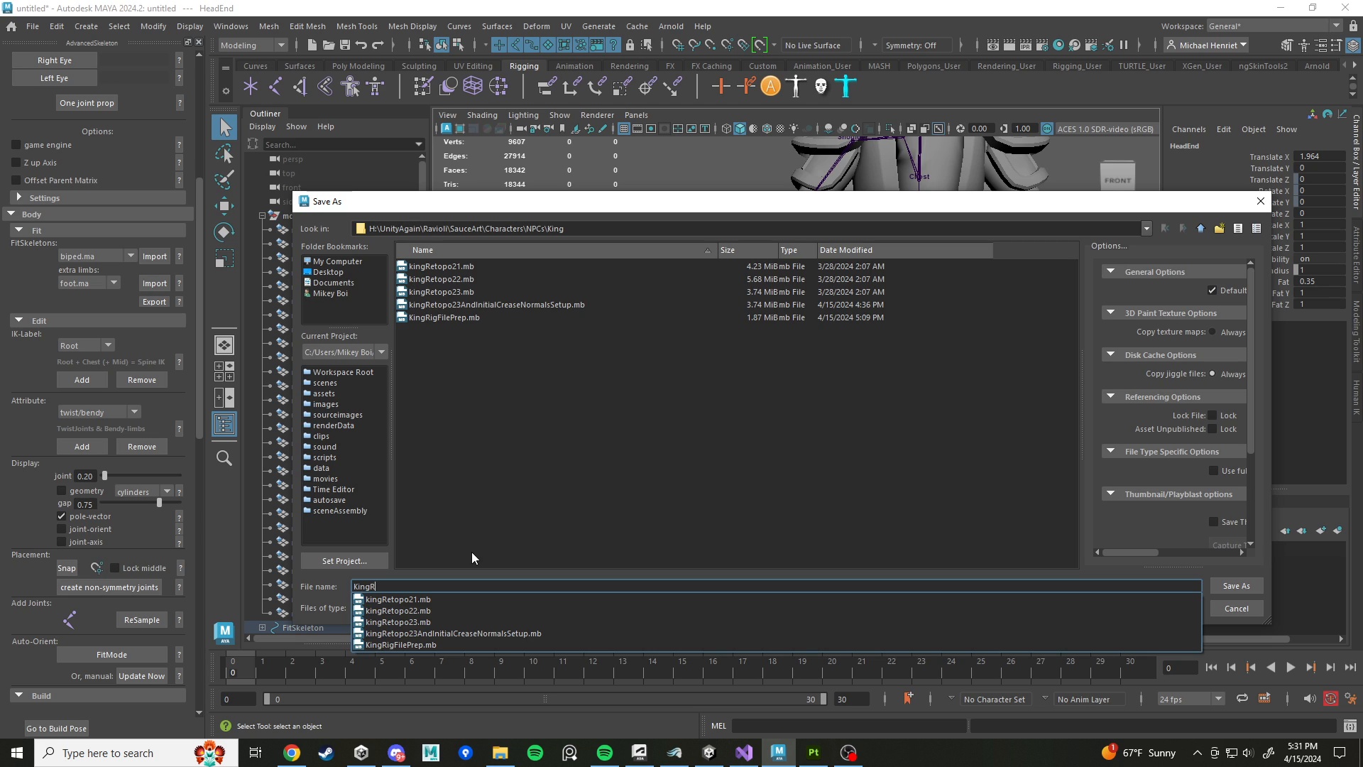
text(igJ)
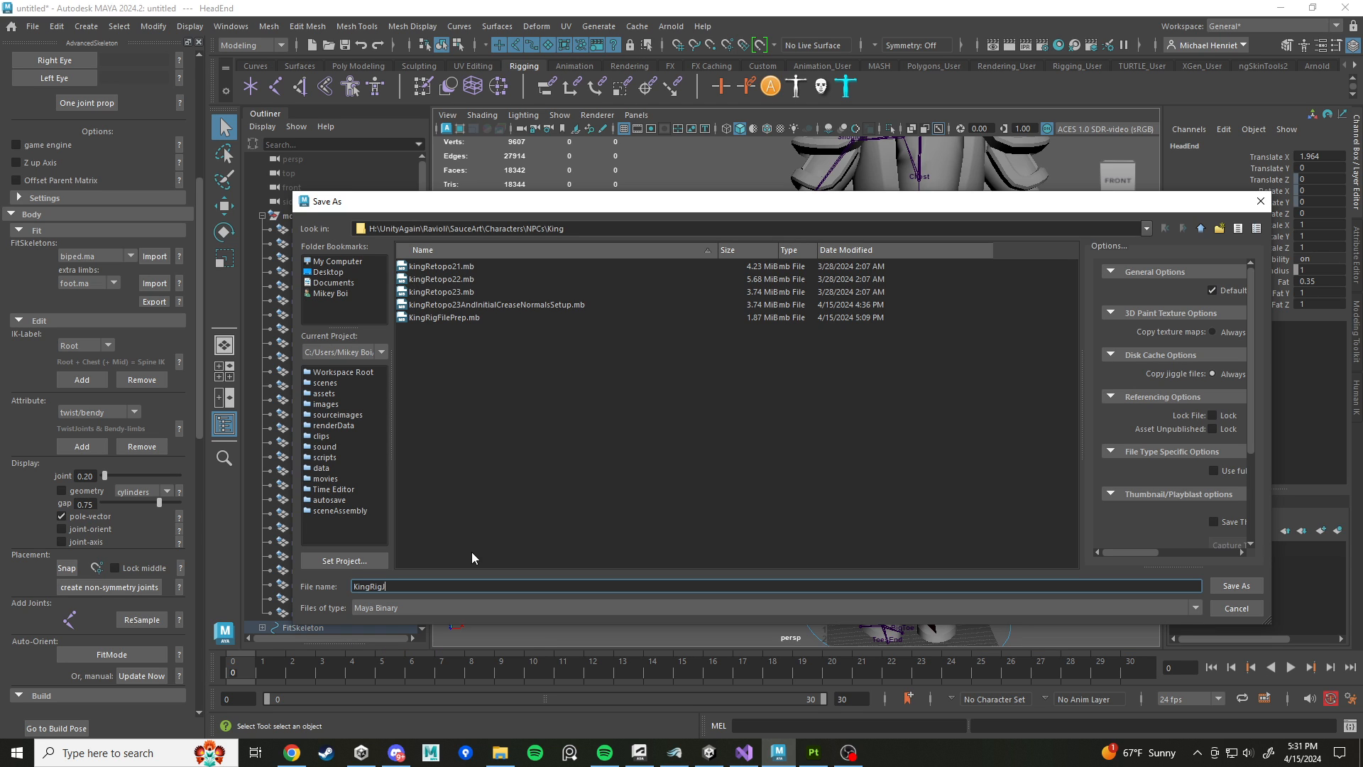
text(ointPlacement)
key(Return)
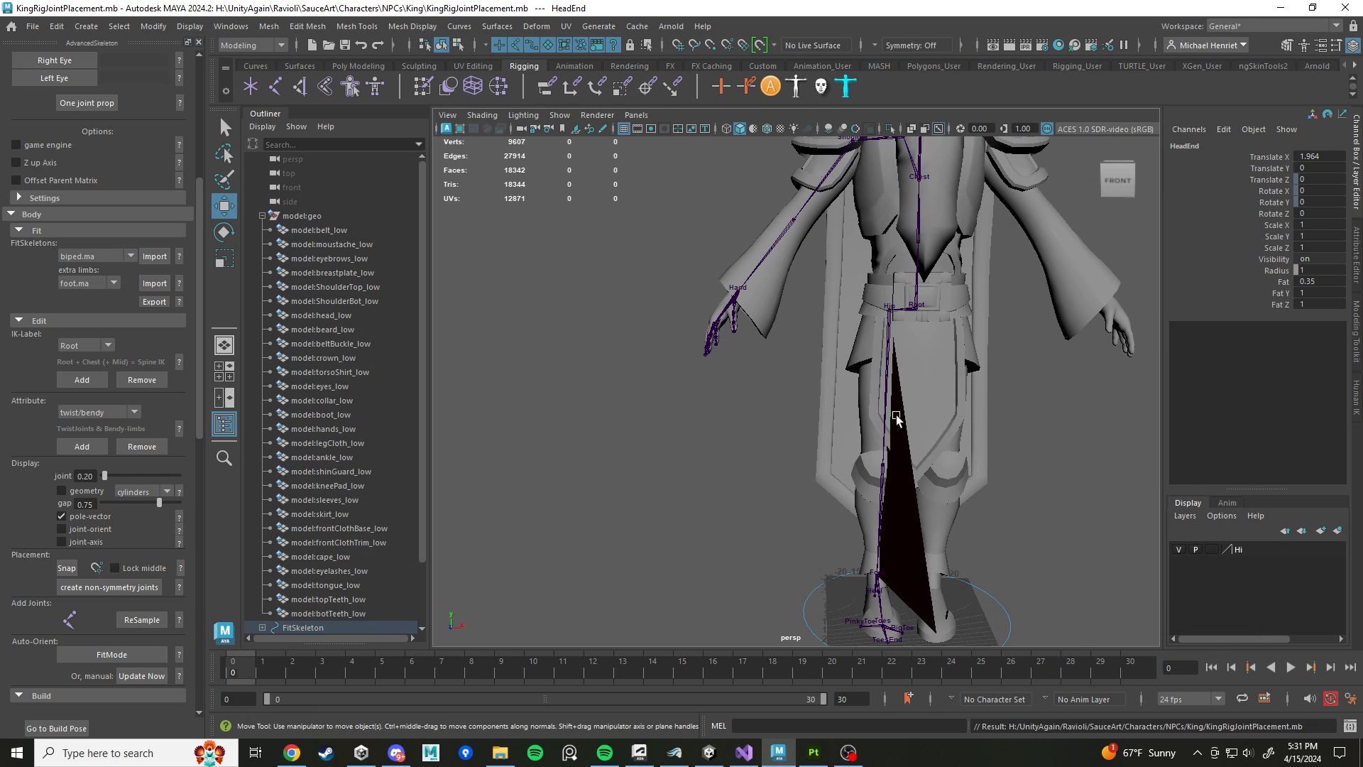
Step: Select the fit skeleton's Root joint at the king's pelvis
scroll(712, 477, down, 4)
scroll(717, 460, up, 2)
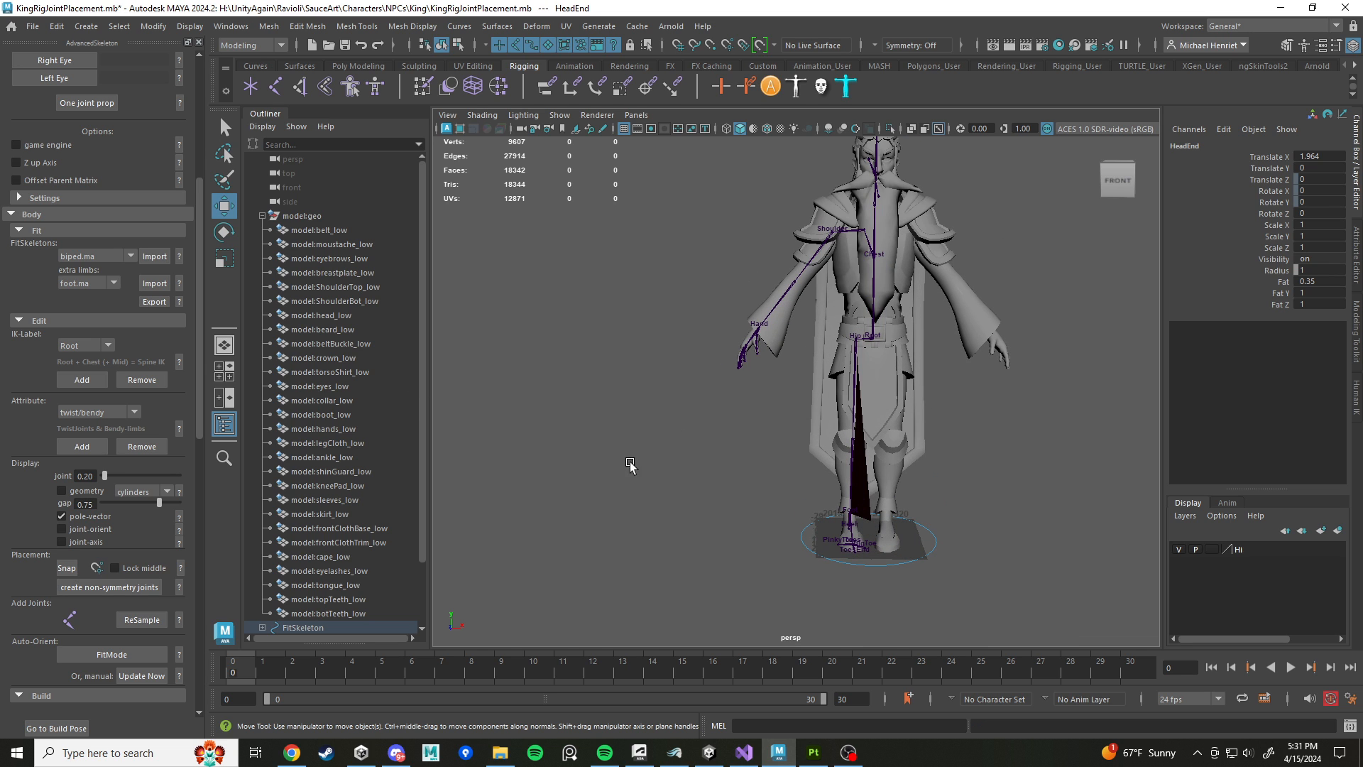
alt+drag(669, 533, 454, 514)
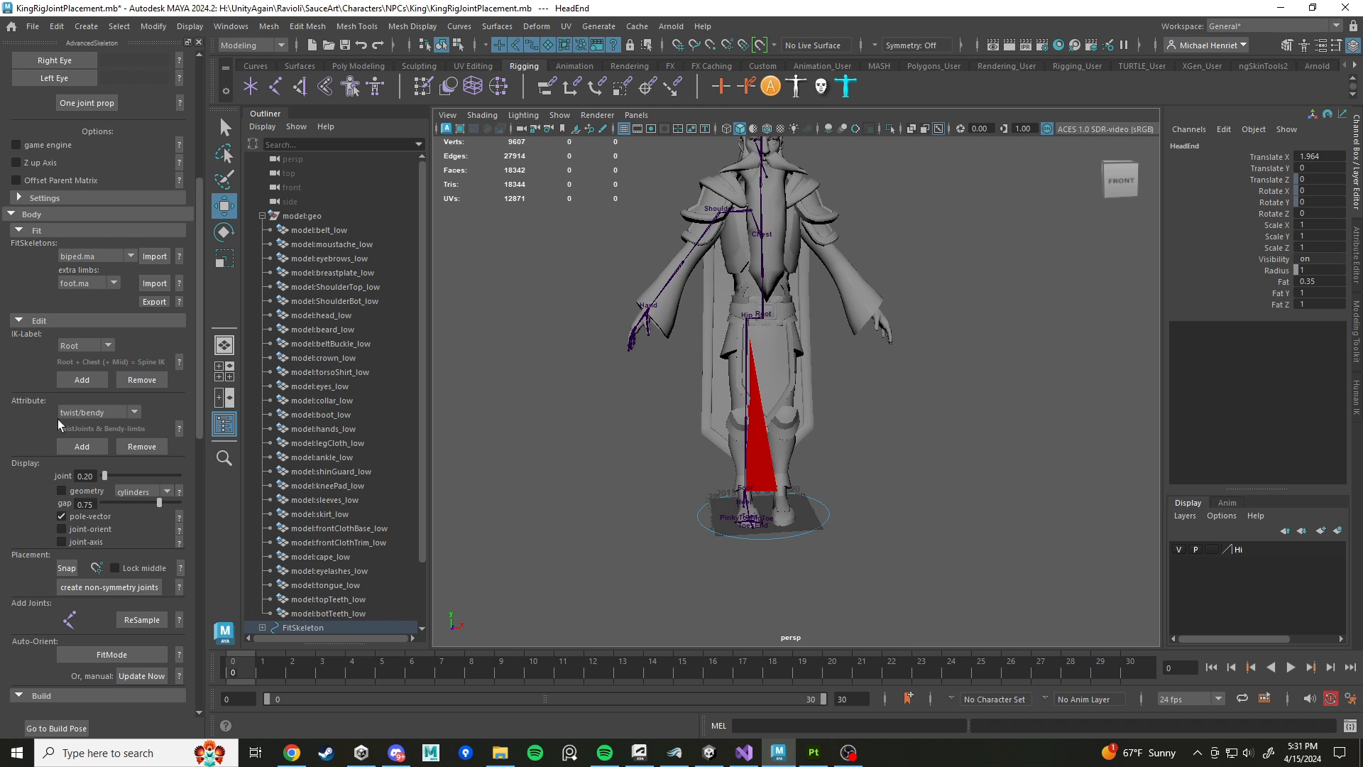
scroll(96, 525, down, 2)
scroll(799, 390, up, 3)
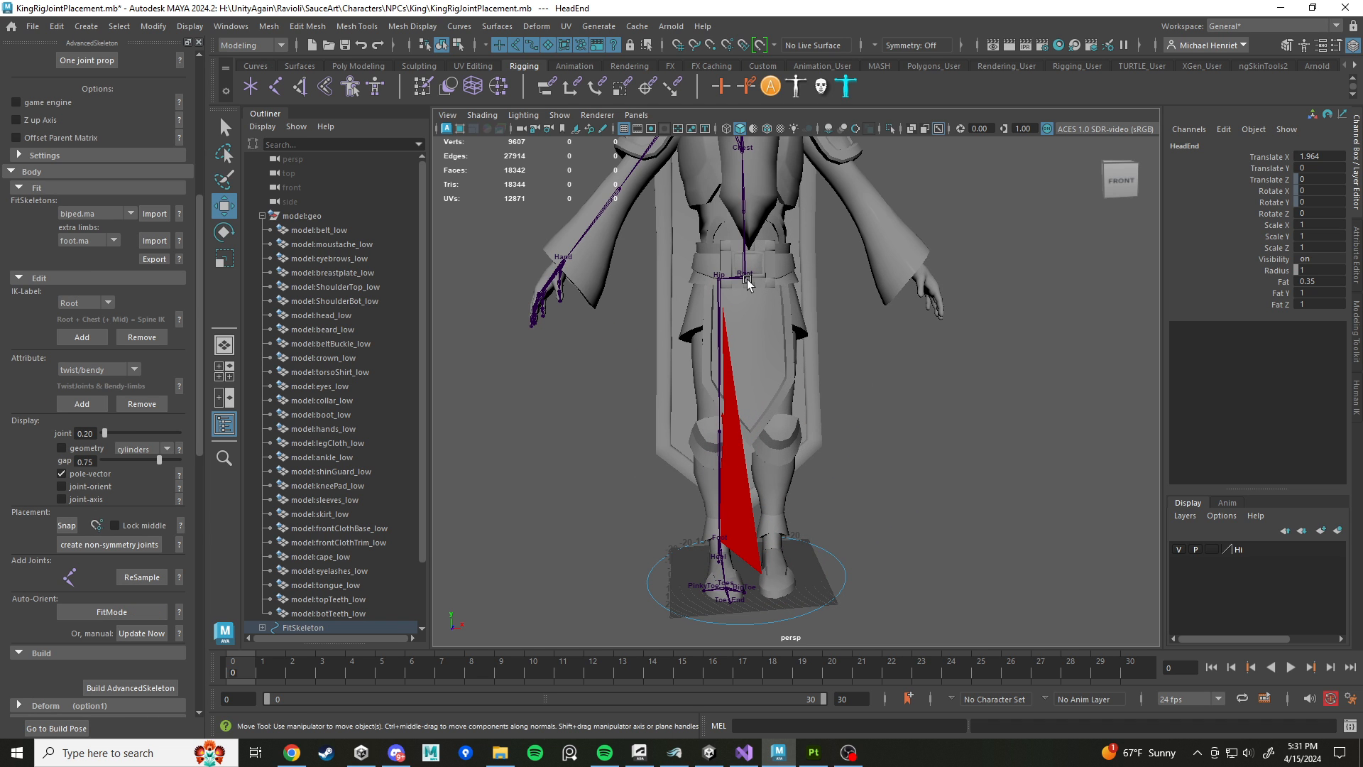
click(747, 279)
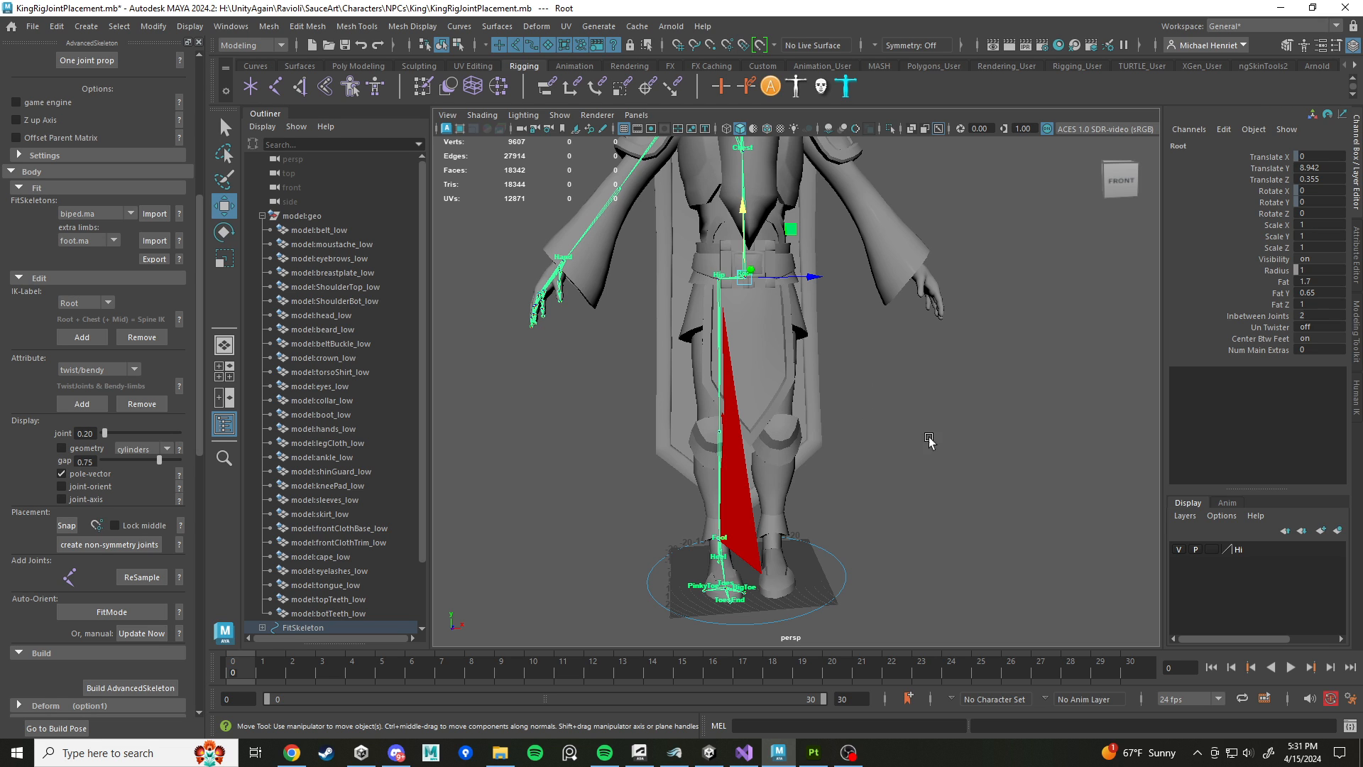
Step: Key the Root joint at frame 0, and delete that key from the timeline
key(s)
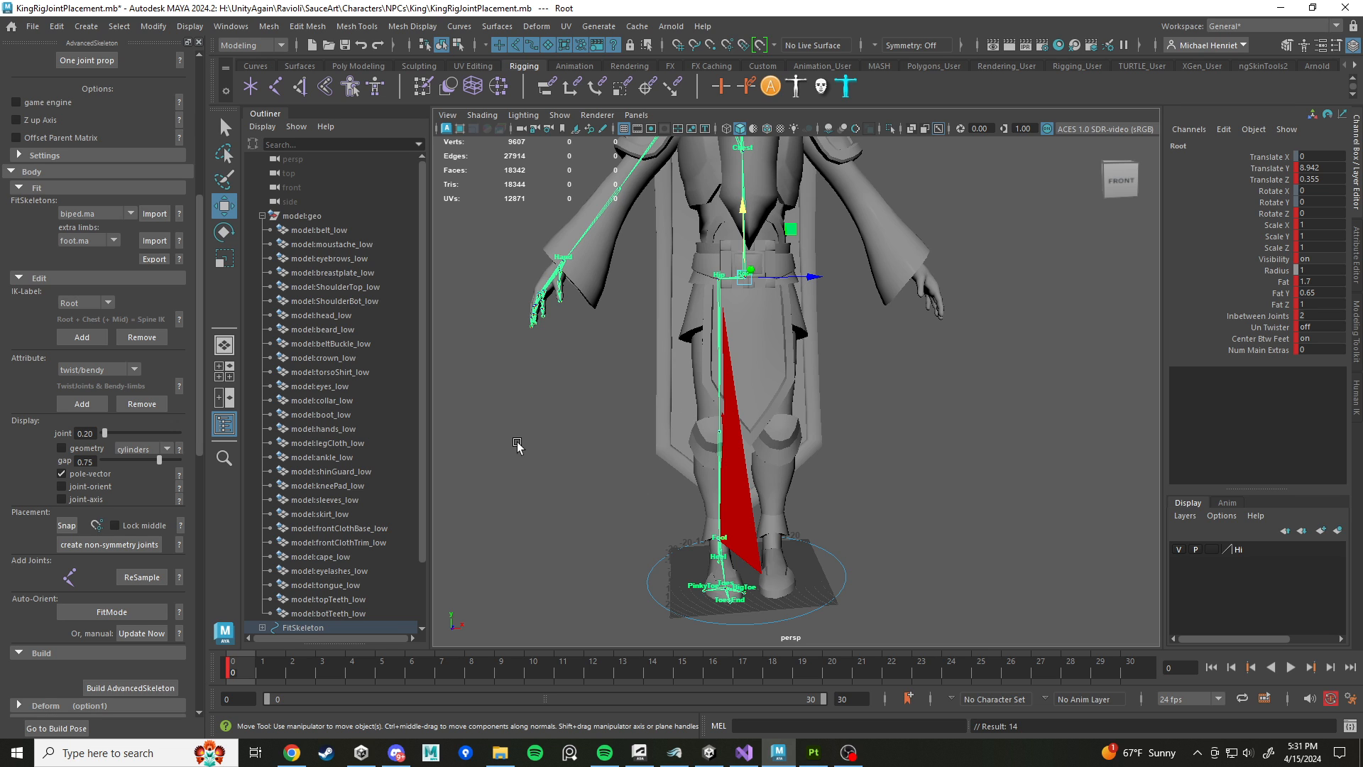
scroll(105, 427, down, 2)
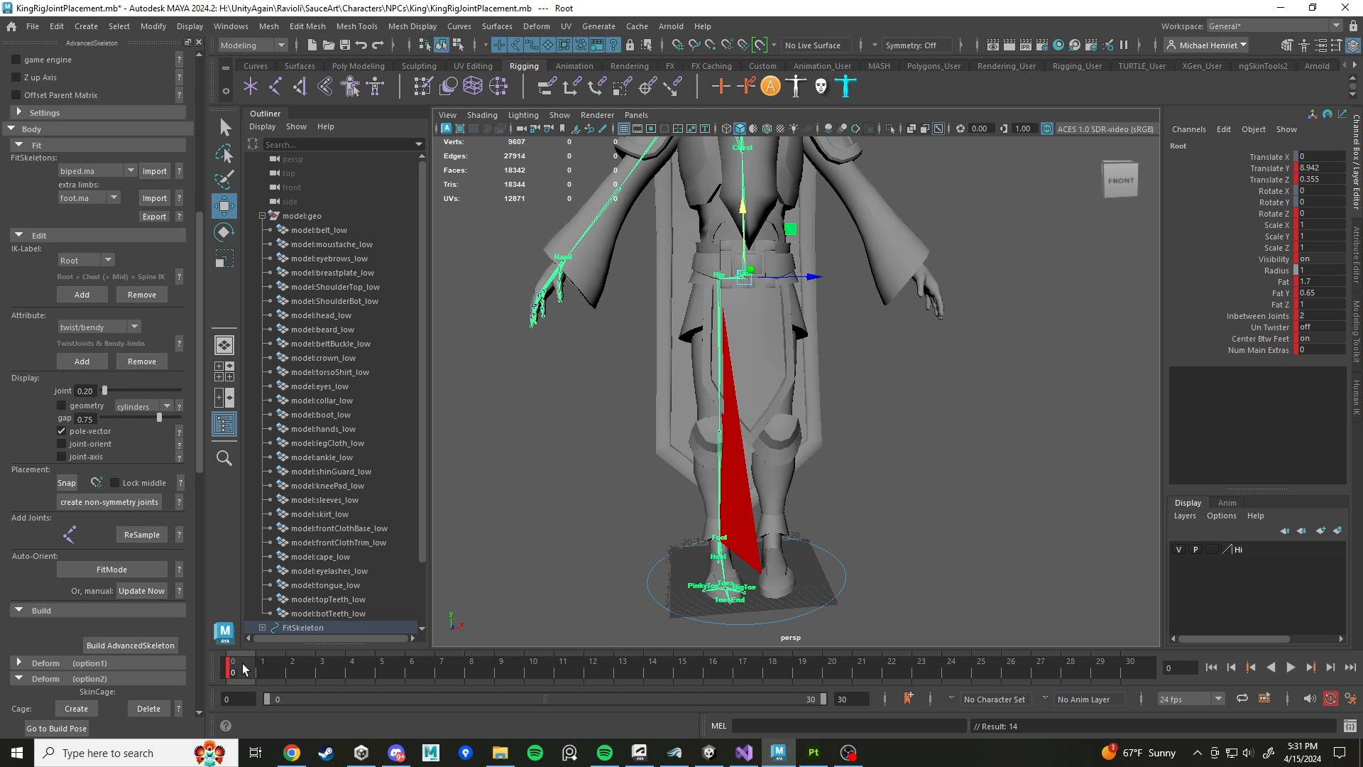
right_click(240, 670)
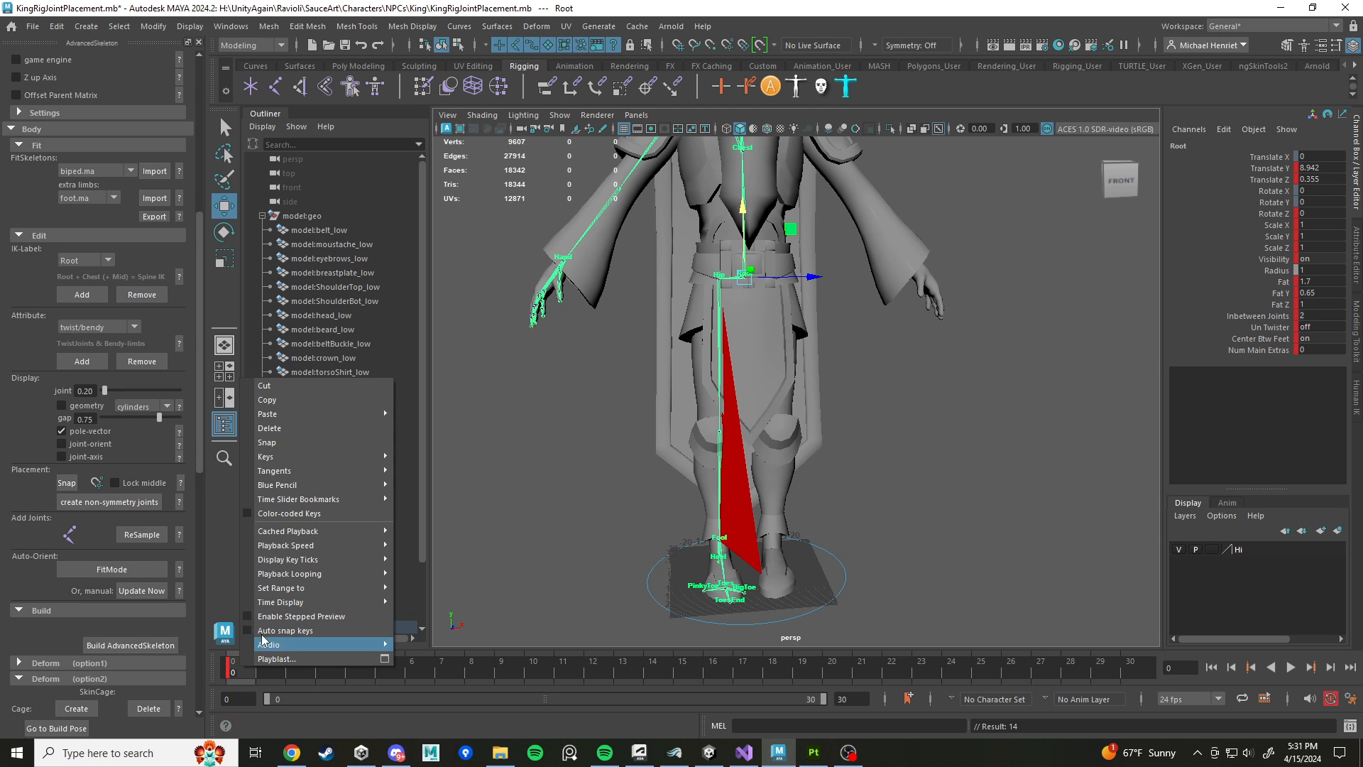
click(297, 427)
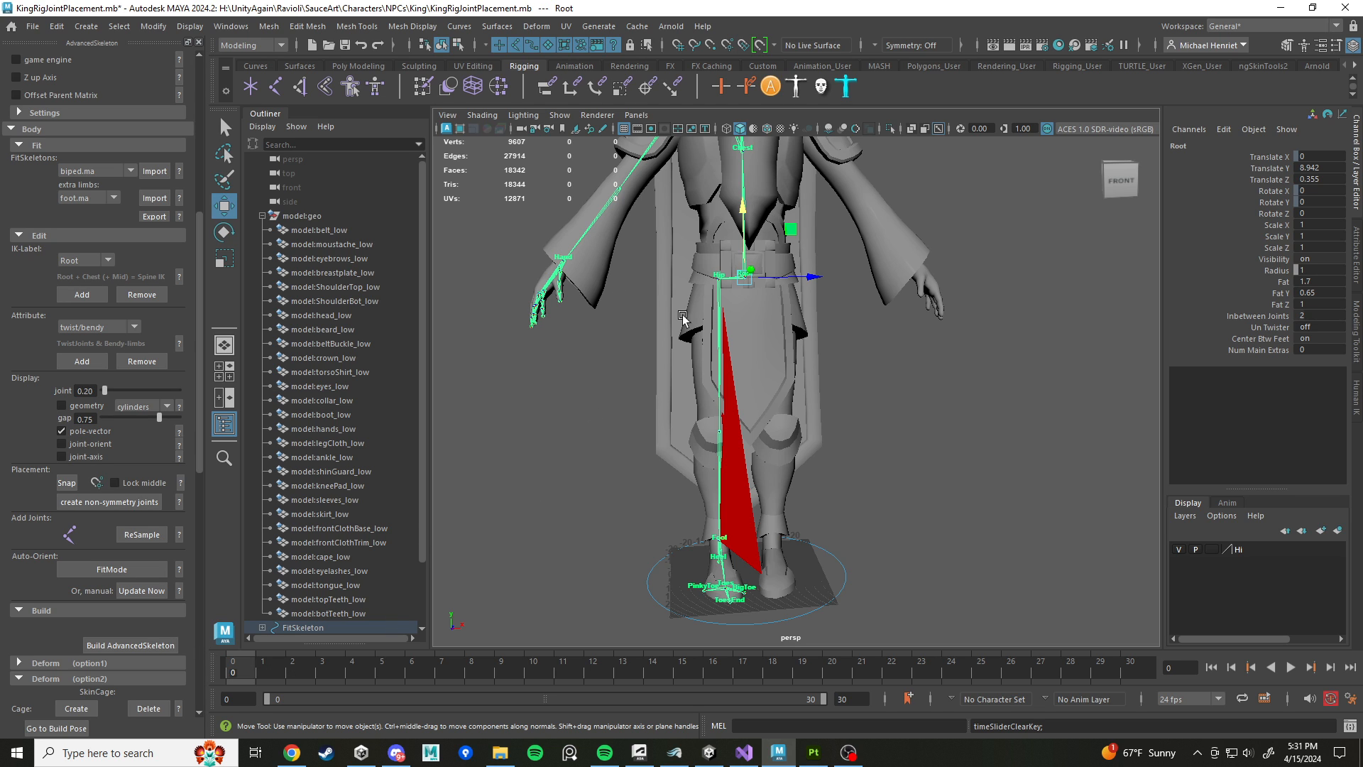
Step: Select the Root joint's entire hierarchy and look over the time slider's key commands, leaving nothing selected
click(766, 301)
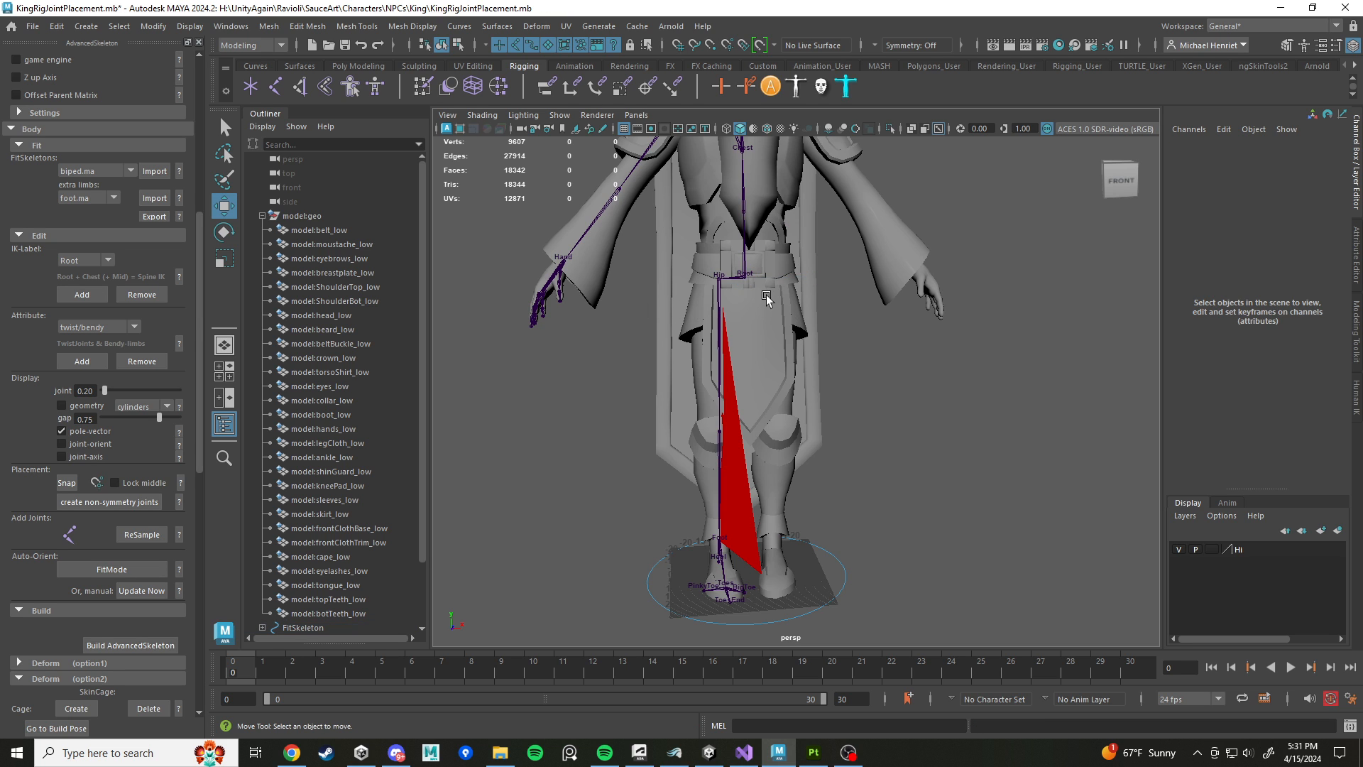
click(745, 279)
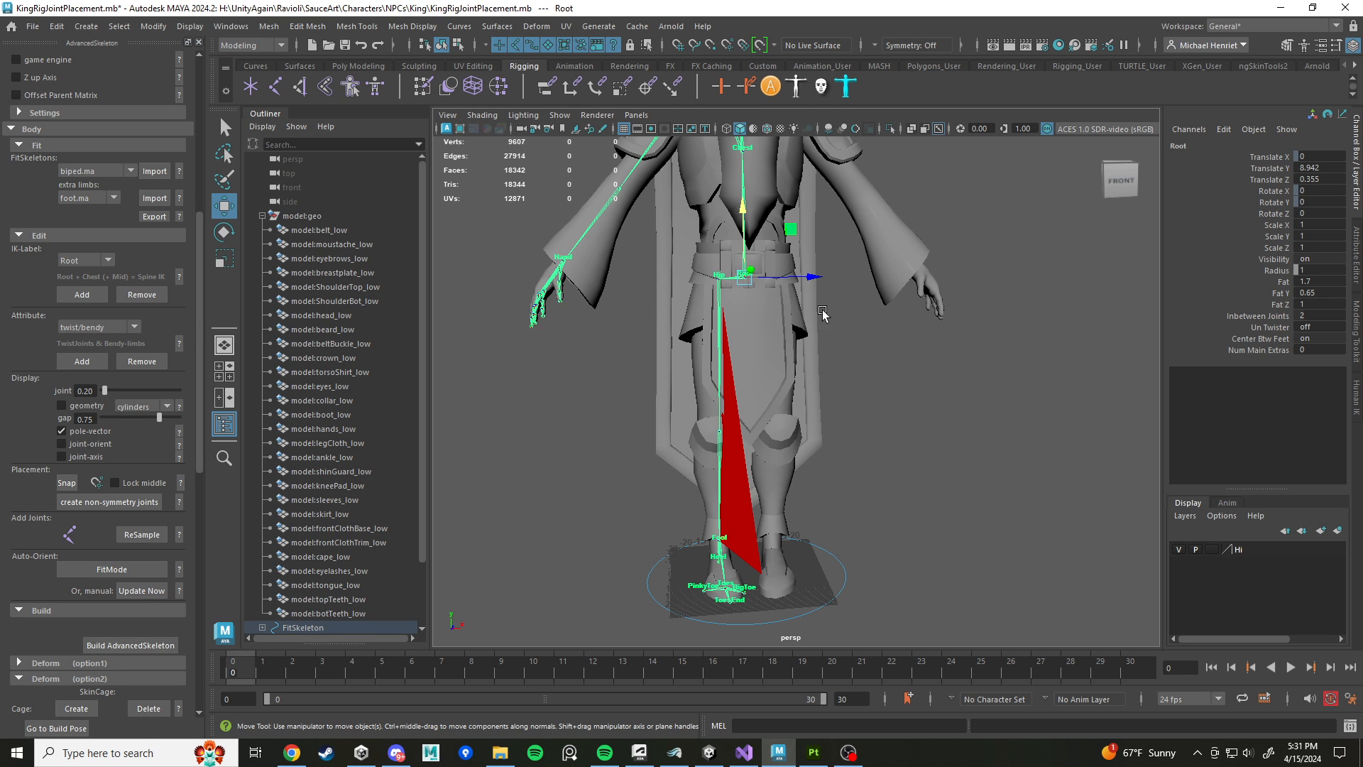
click(120, 26)
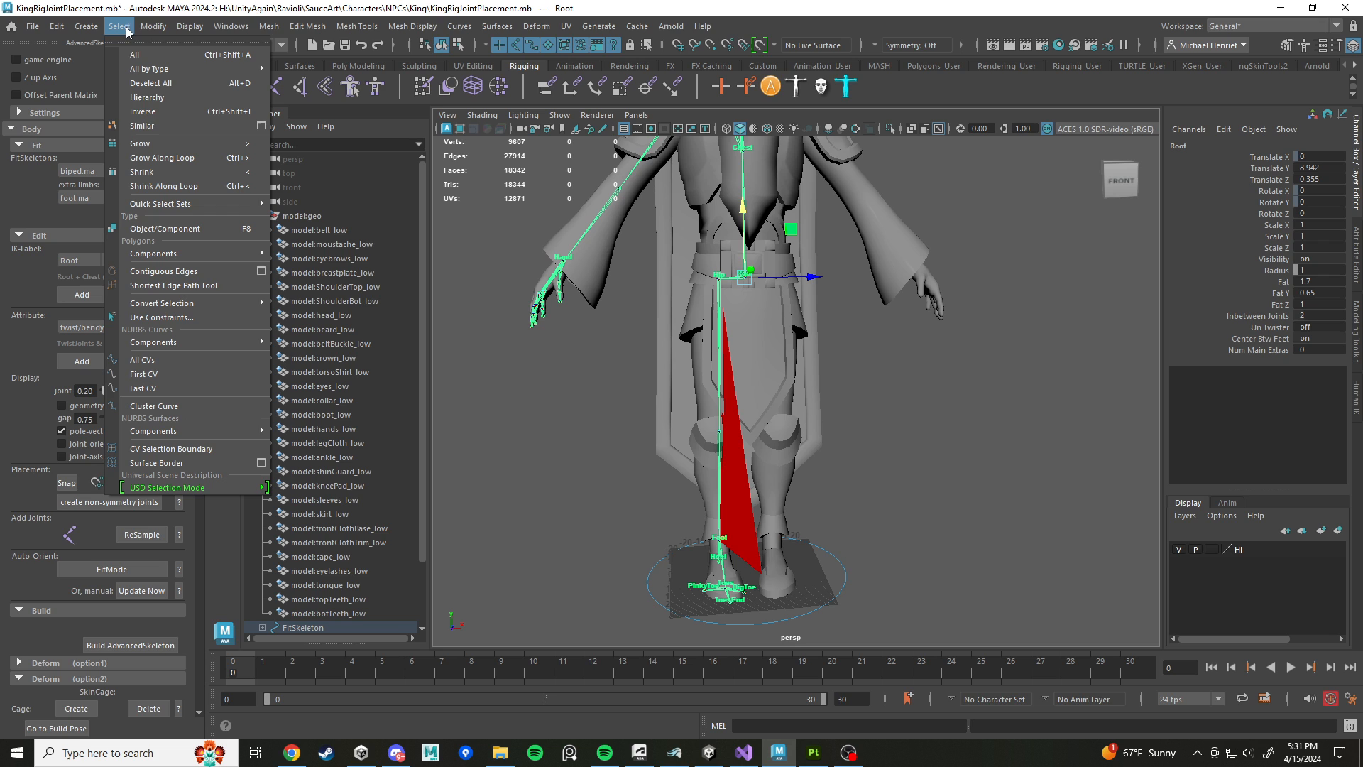
click(160, 98)
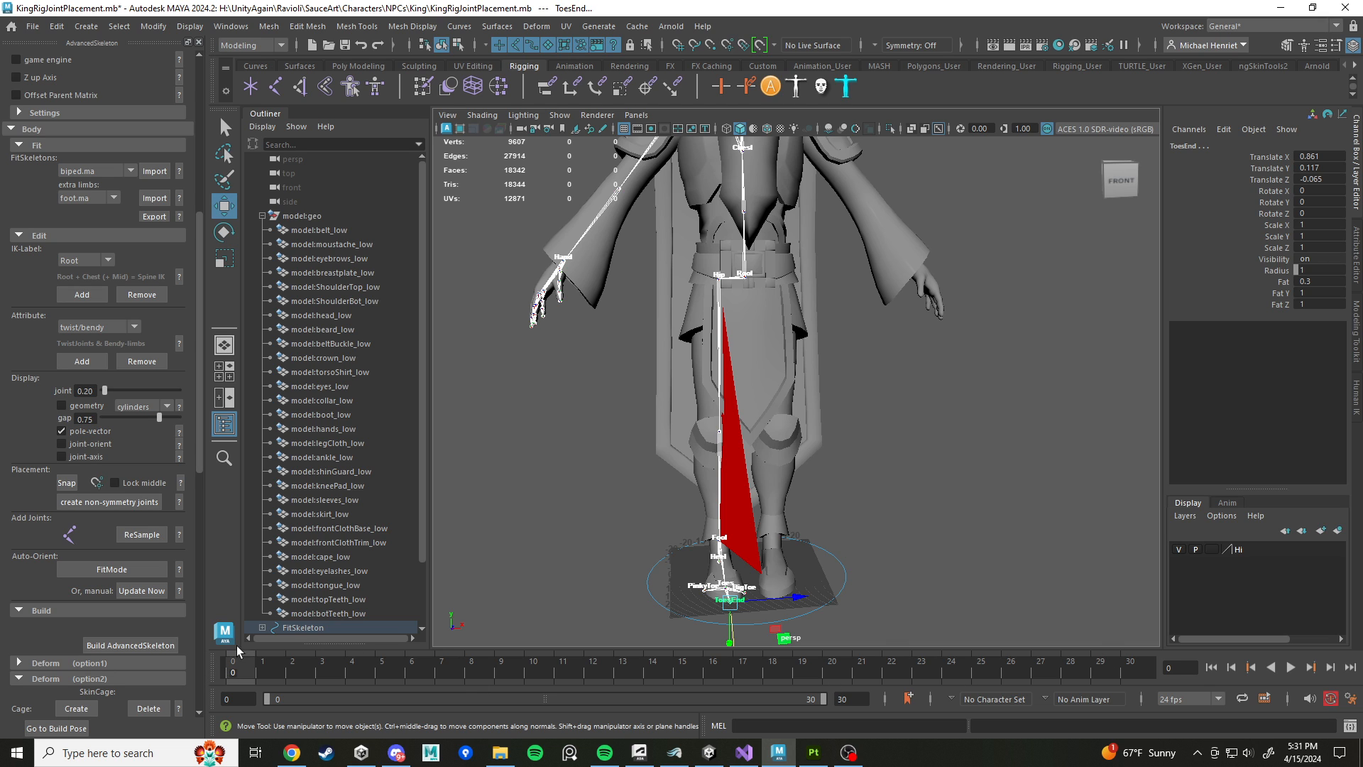
right_click(257, 683)
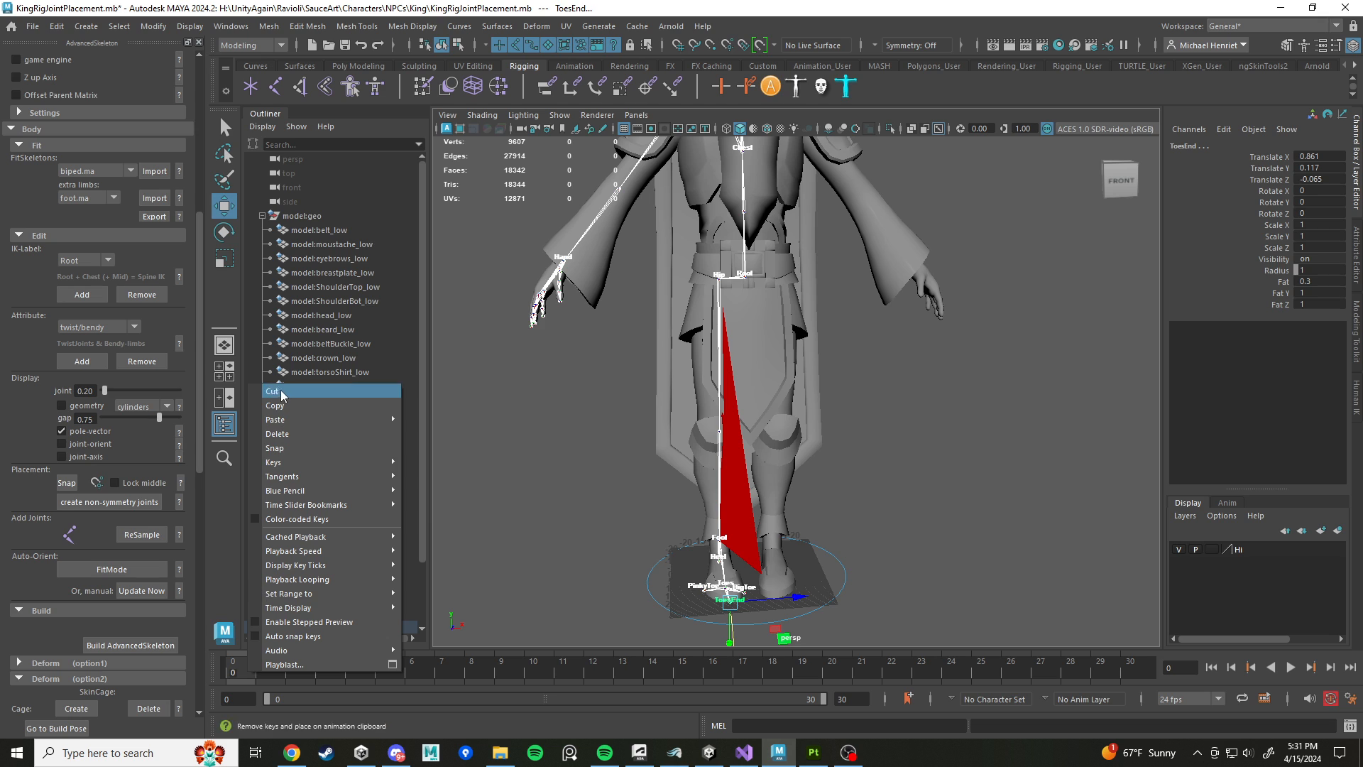
drag(235, 673, 487, 668)
right_click(234, 679)
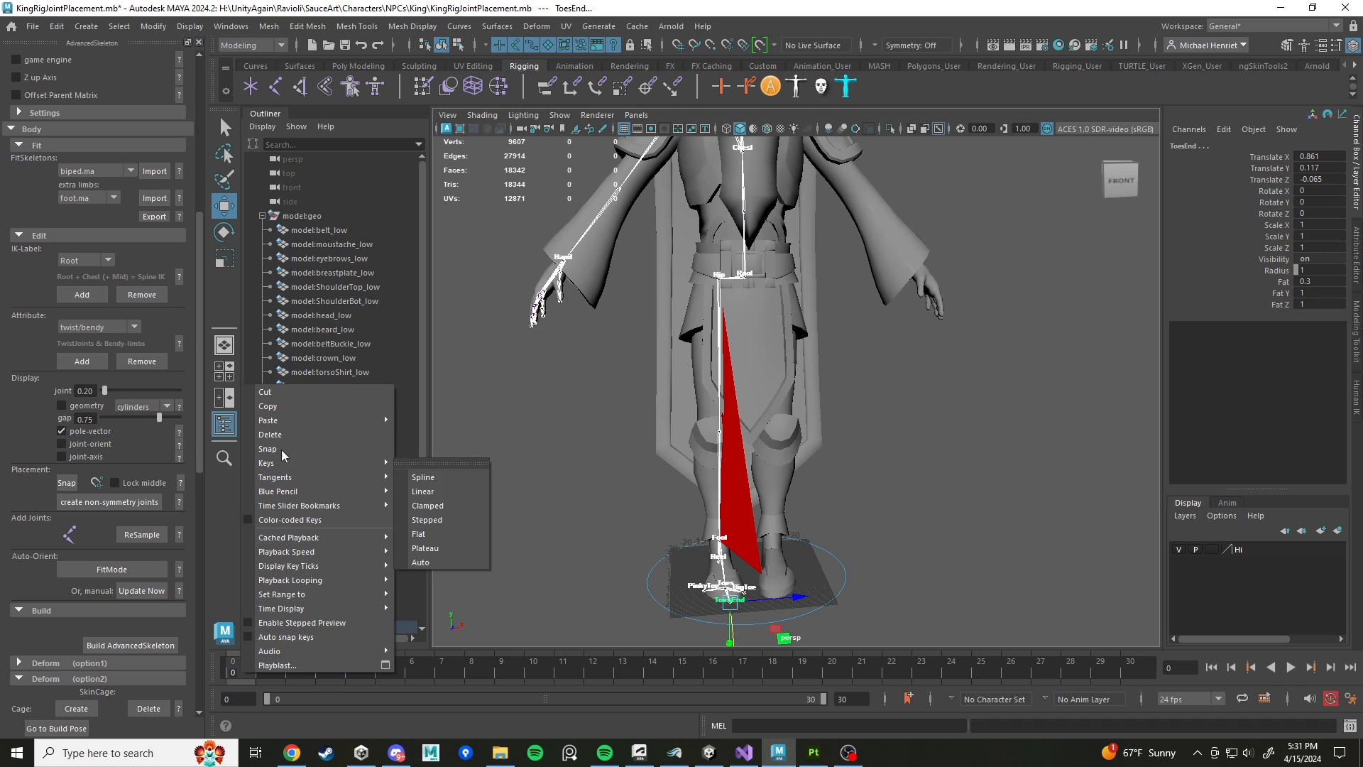
click(590, 445)
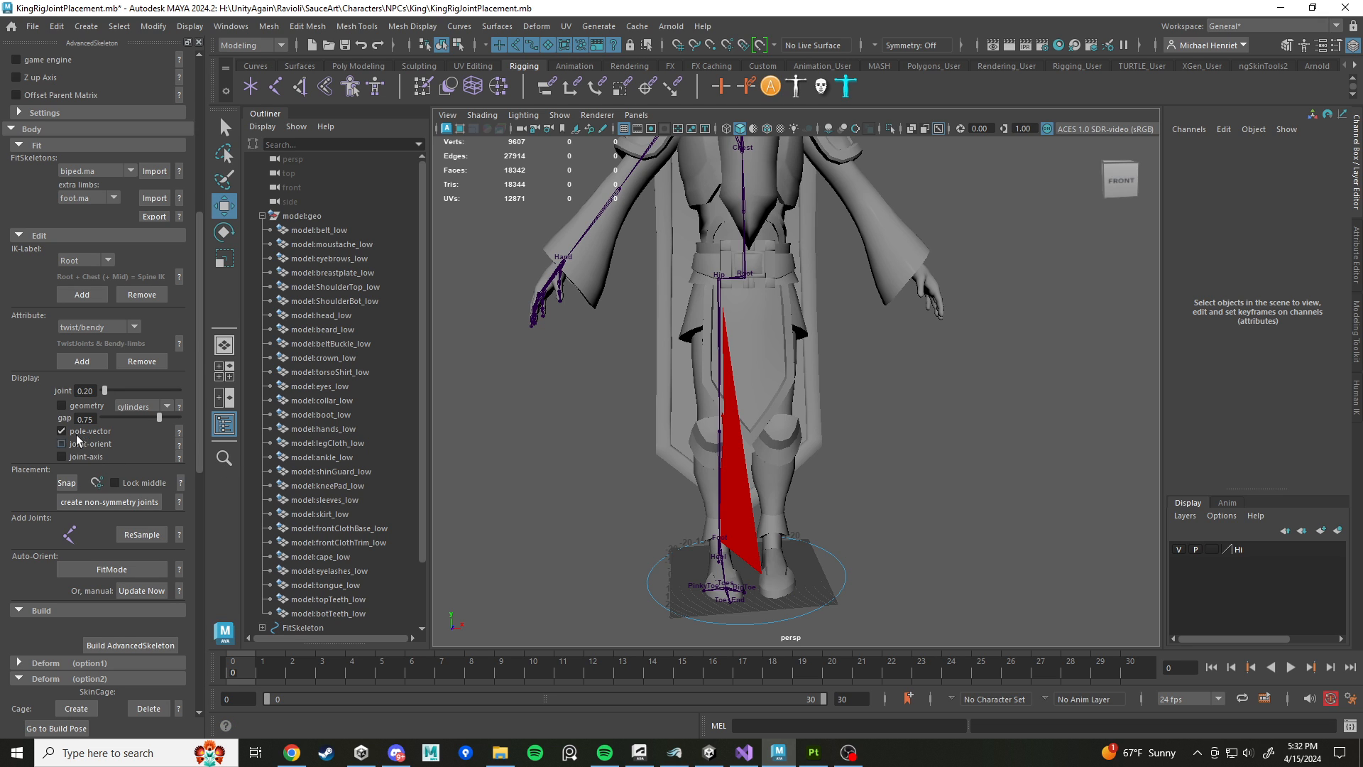
Step: Turn off the pole-vector display on the fit skeleton and check the joints against the character
click(62, 431)
alt+drag(488, 394, 683, 420)
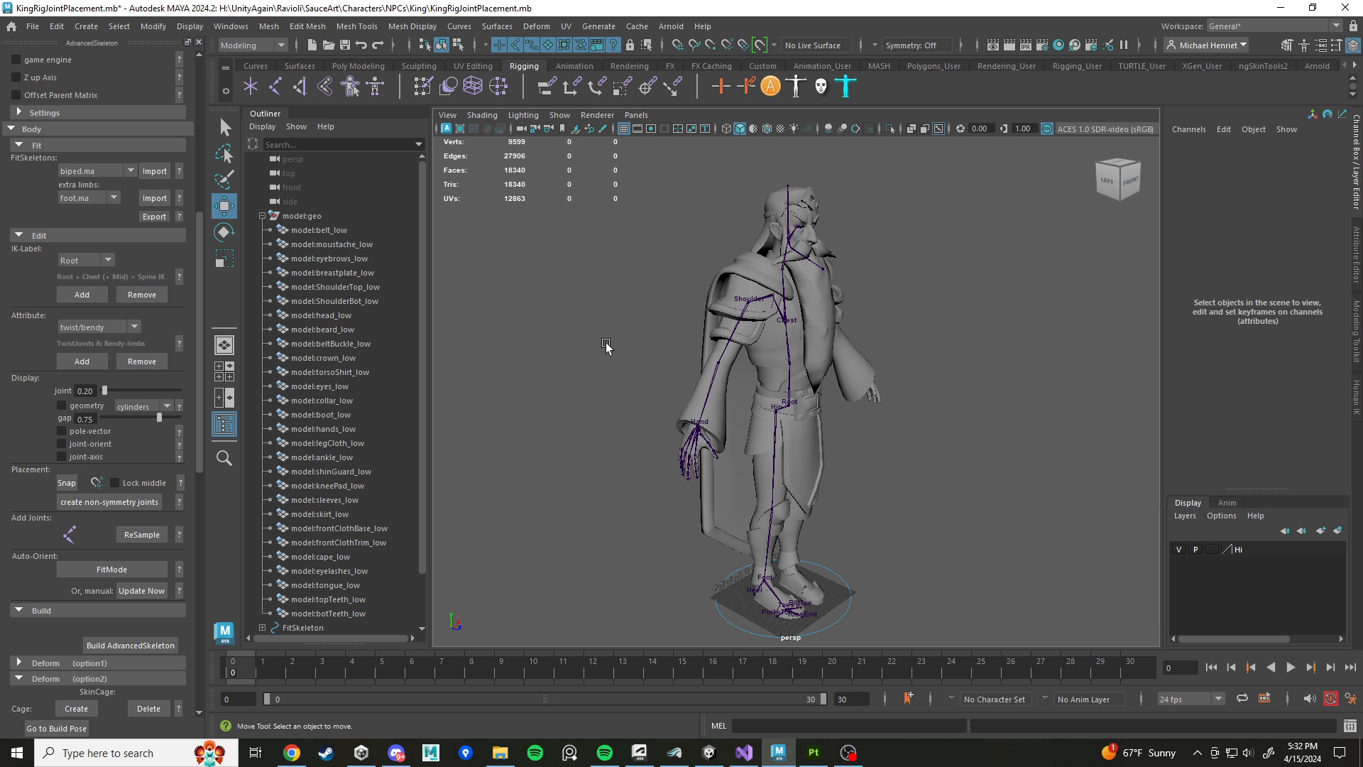
click(817, 330)
alt+drag(922, 324, 857, 324)
click(851, 463)
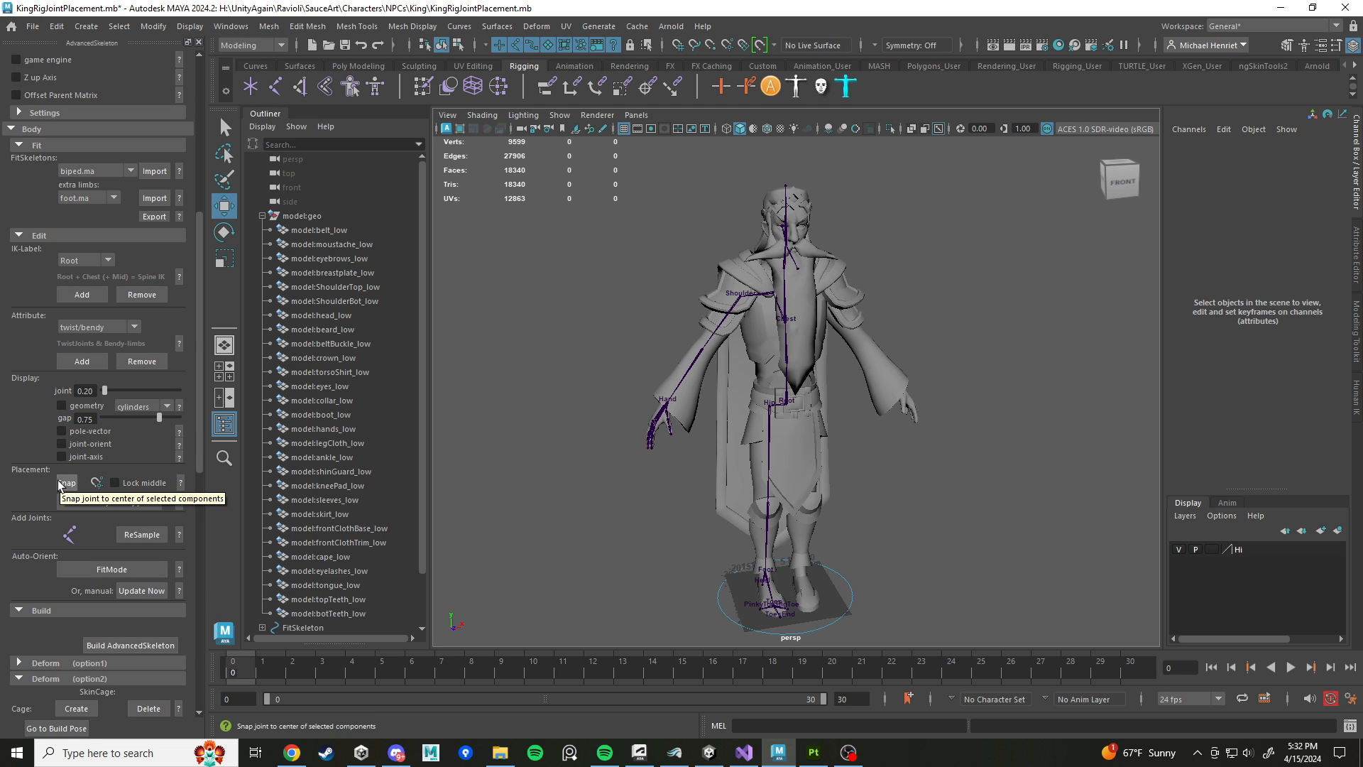
Step: Save the scene and build the AdvancedSkeleton rig from the fit skeleton
click(79, 487)
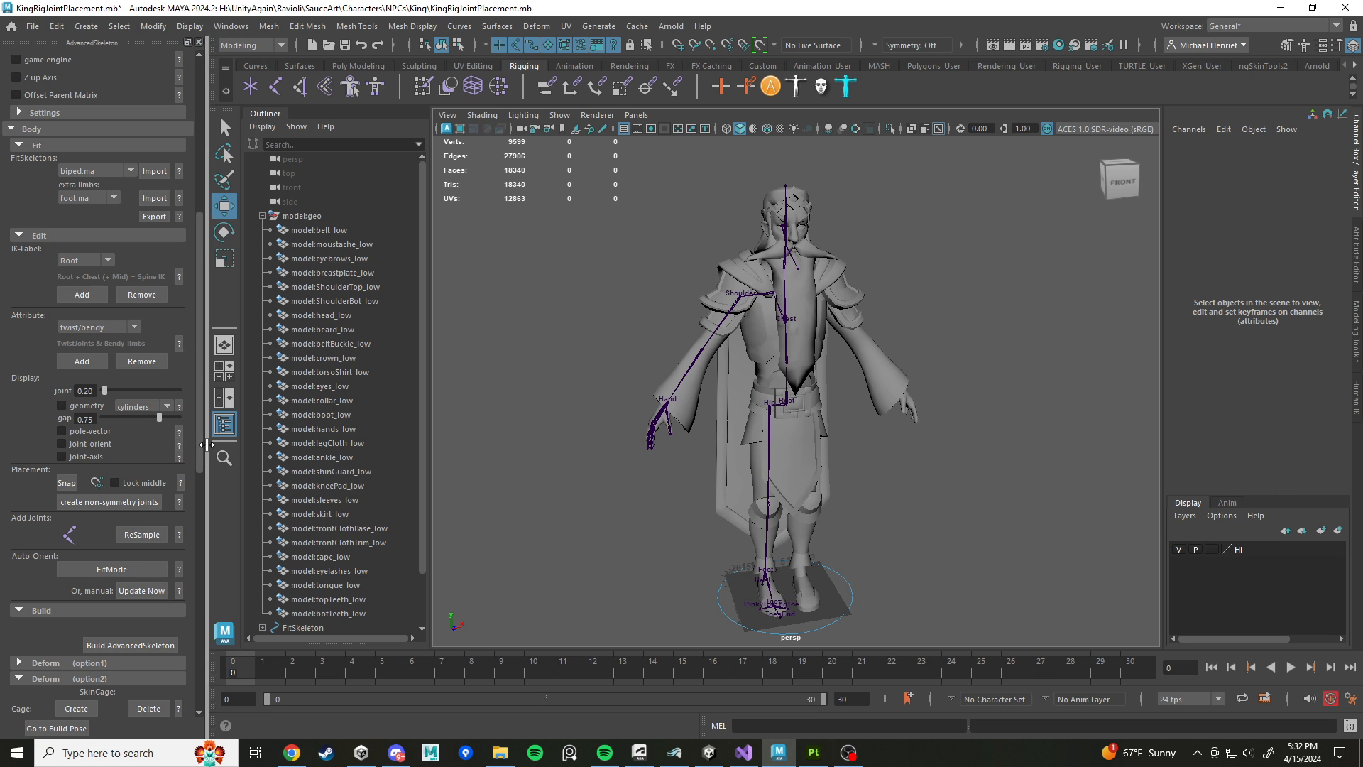
scroll(51, 615, down, 3)
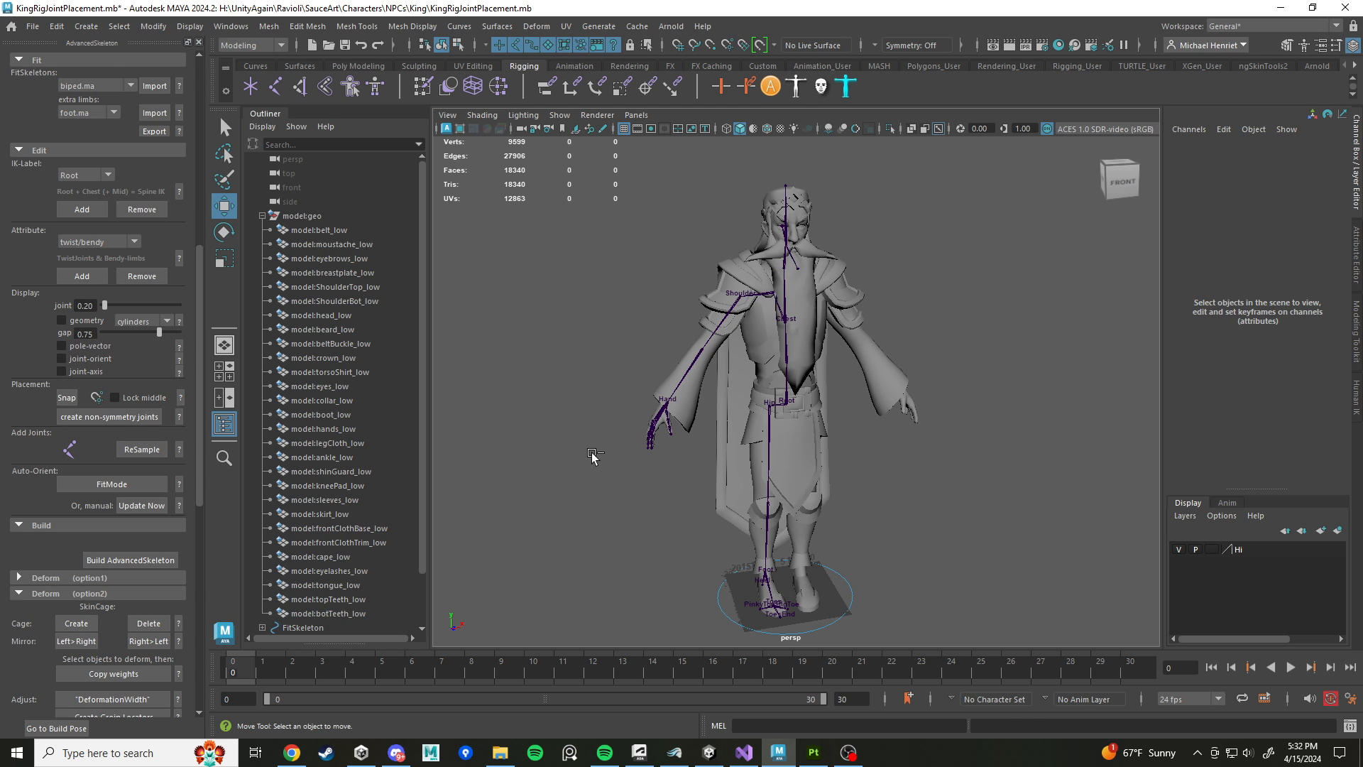
key(ctrl+s)
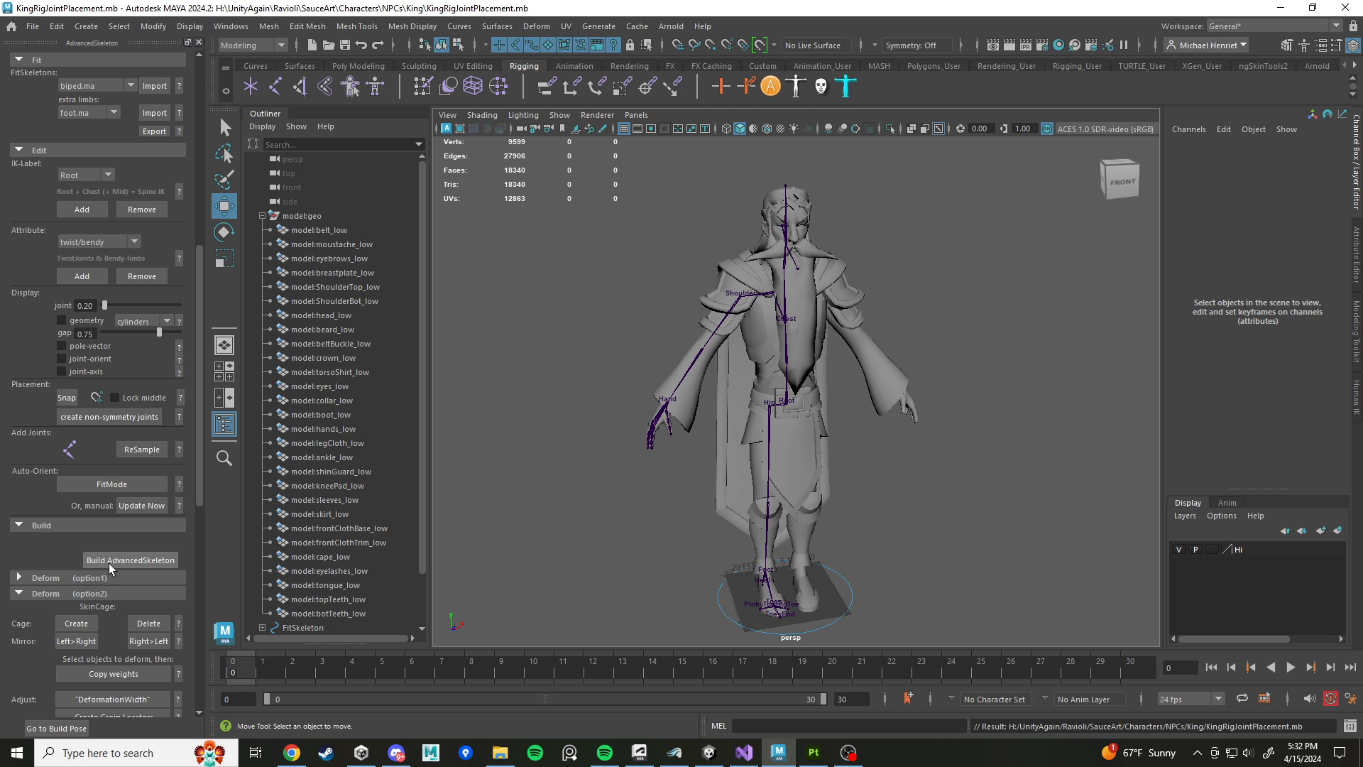
click(156, 560)
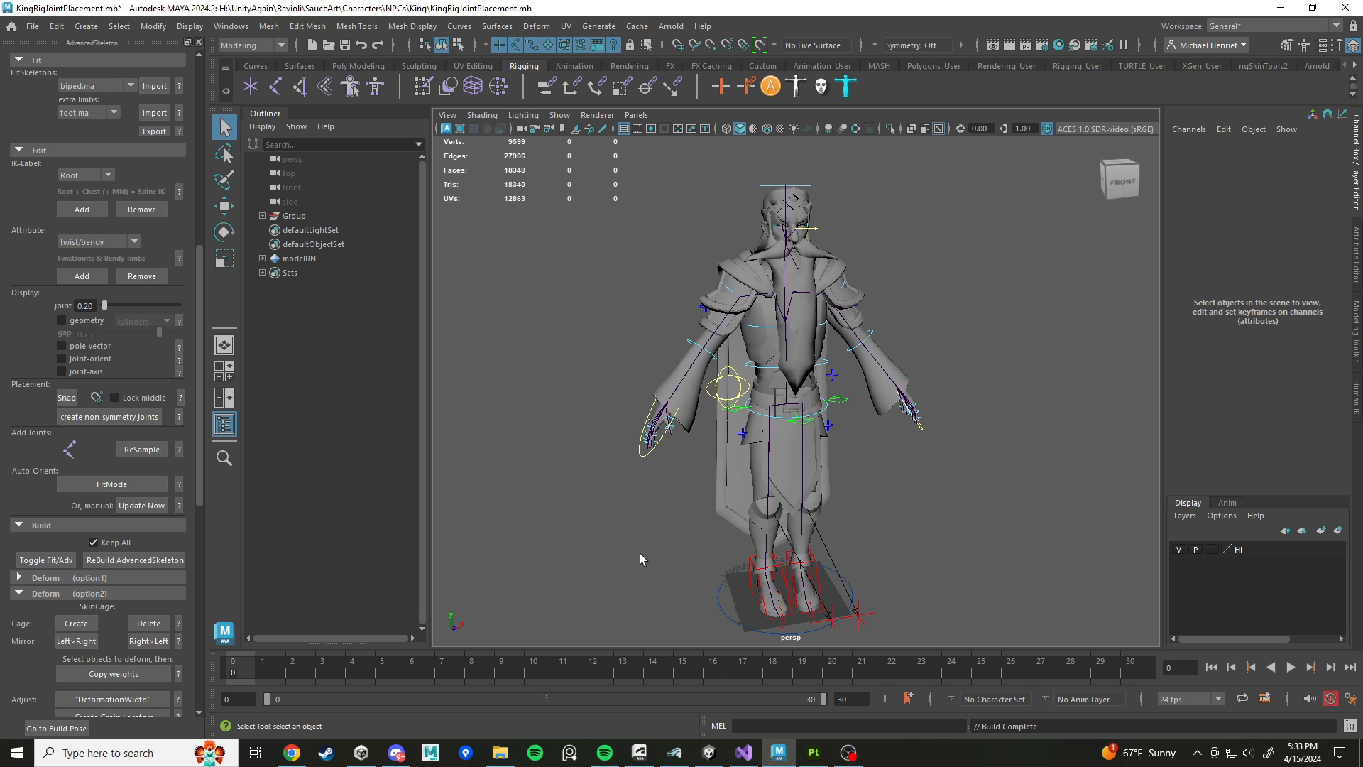
Step: Examine the leg and foot controls of the newly built rig up close
alt+drag(668, 561, 617, 558)
alt+middle_drag(639, 564, 657, 364)
scroll(656, 363, up, 4)
scroll(657, 367, up, 4)
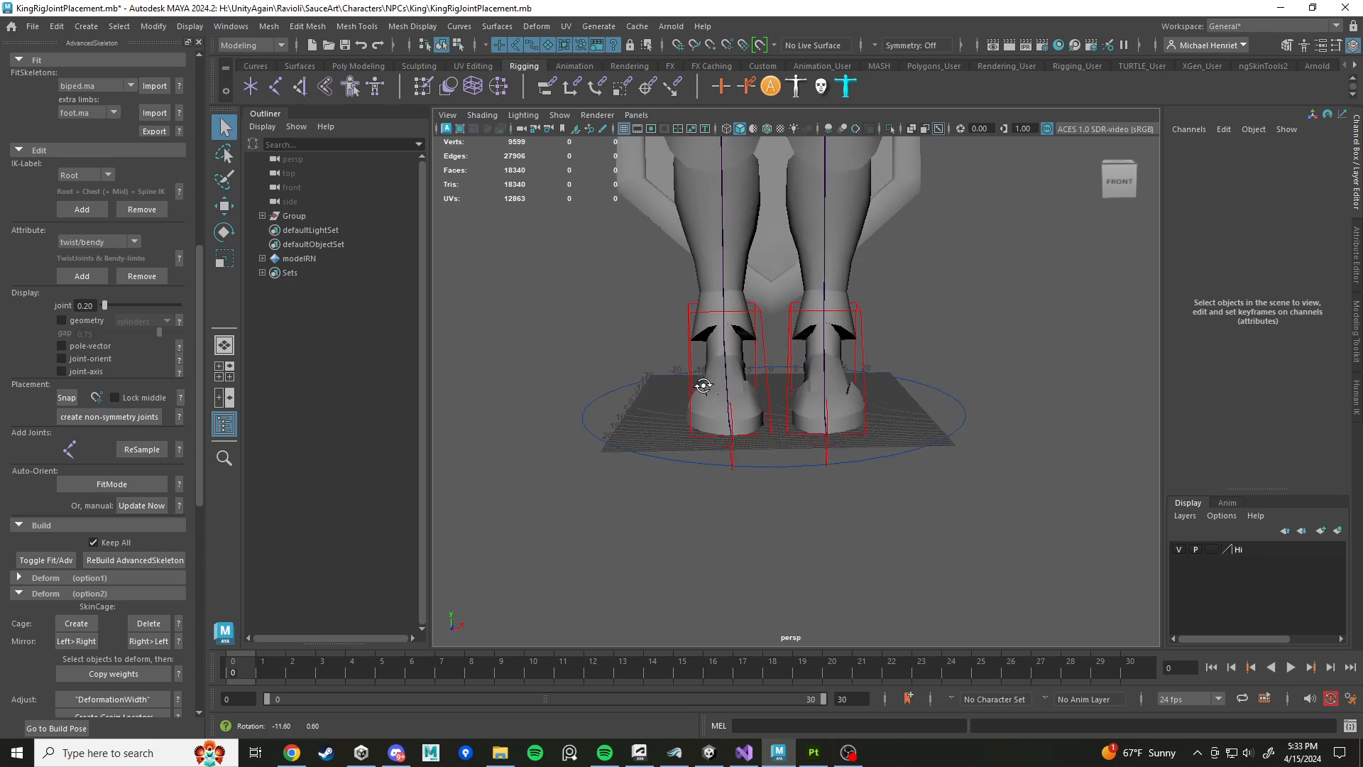
alt+drag(700, 384, 696, 402)
alt+middle_drag(696, 402, 733, 490)
scroll(733, 490, up, 3)
mouse_move(728, 418)
alt+mouse_down()
mouse_move(726, 392)
mouse_move(724, 409)
alt+mouse_up()
Step: Test the right leg's IK foot control by moving it forward along world Z, and undo the move
click(789, 306)
key(w)
alt+drag(805, 364, 775, 474)
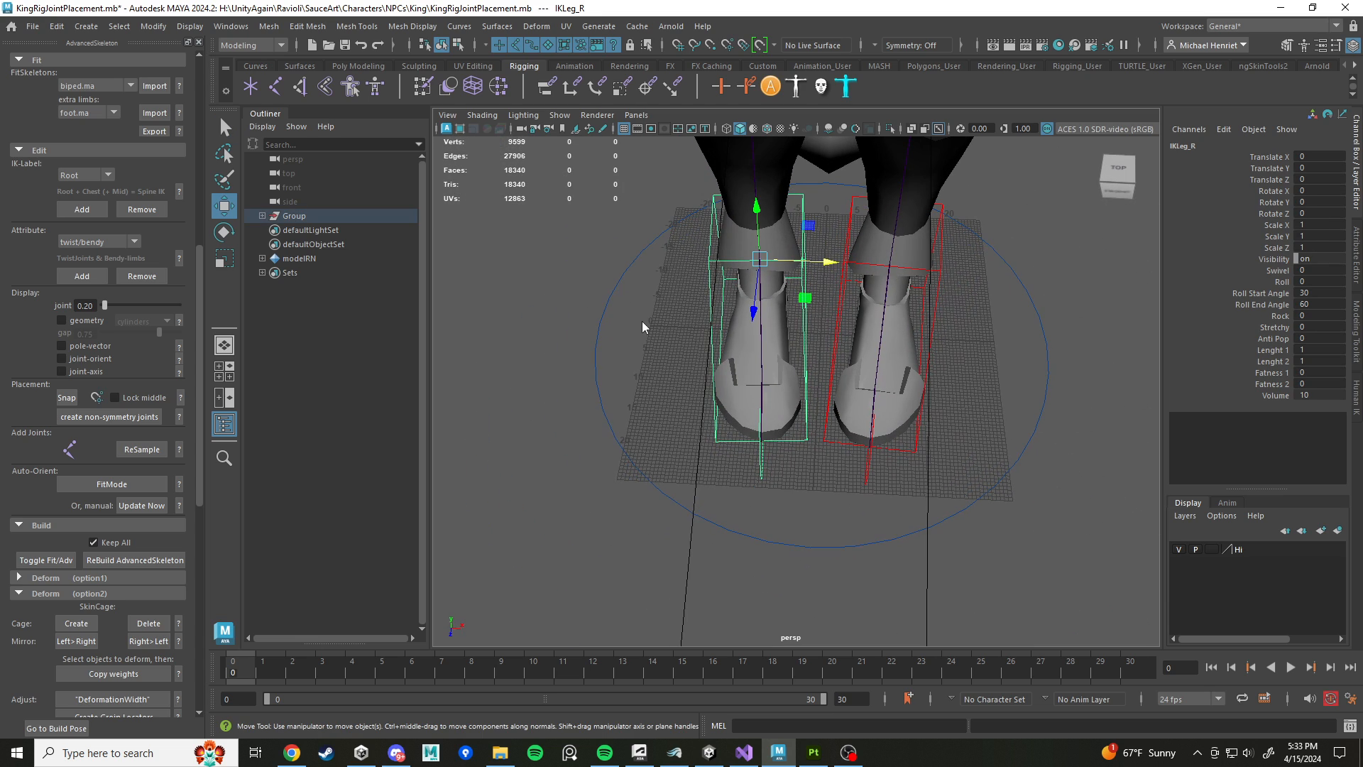
key(w)
drag(643, 322, 587, 319)
alt+drag(660, 369, 572, 326)
key(w)
alt+drag(685, 388, 756, 400)
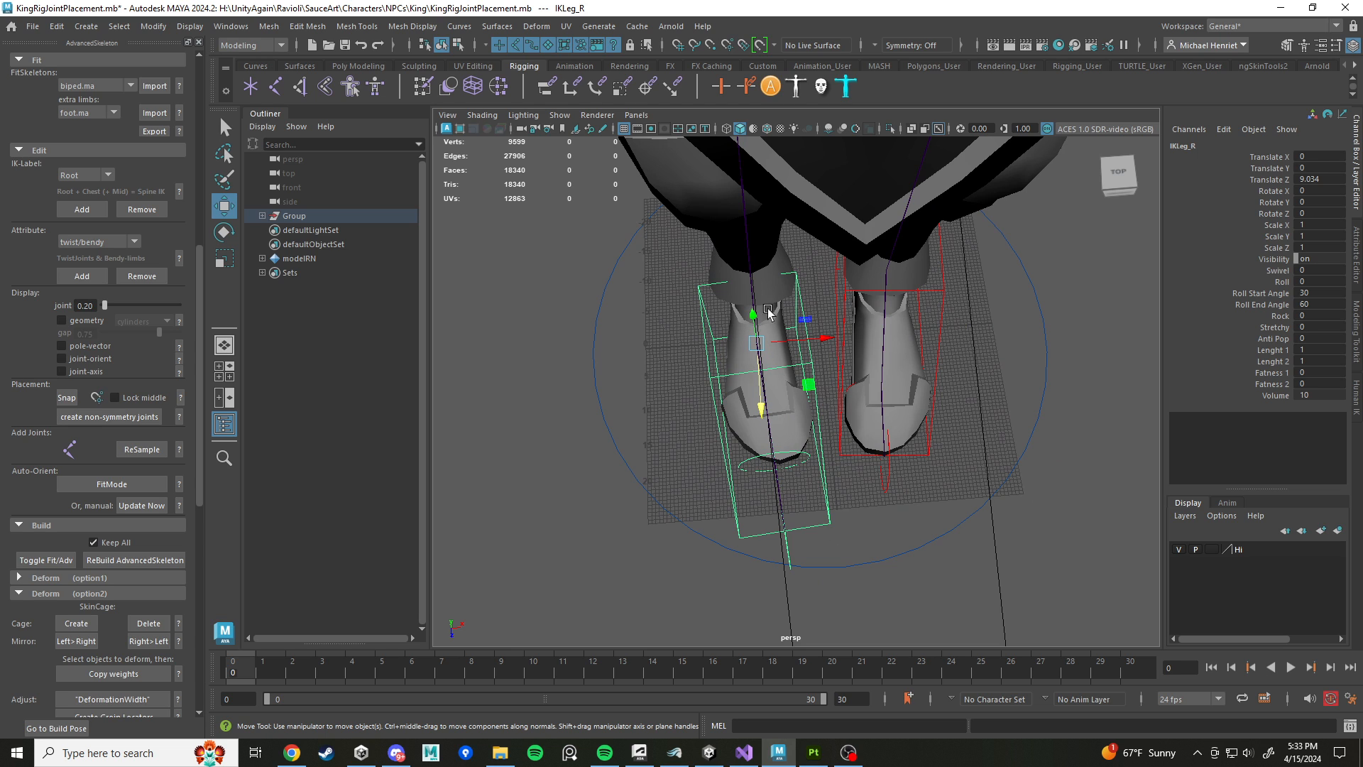
key(ctrl+z)
alt+drag(774, 380, 728, 331)
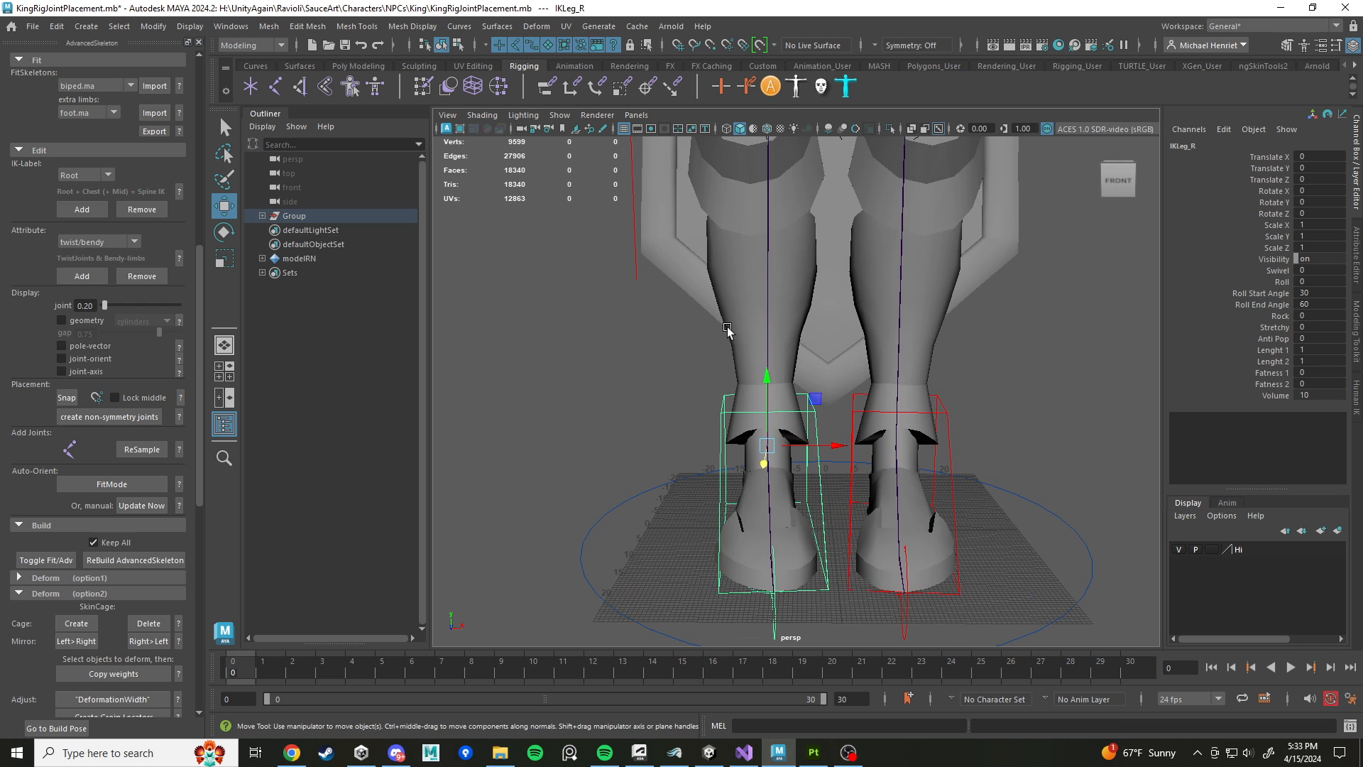
Step: Test the right leg's pole-vector control by moving it in front of the knee, and undo the move
scroll(714, 366, down, 3)
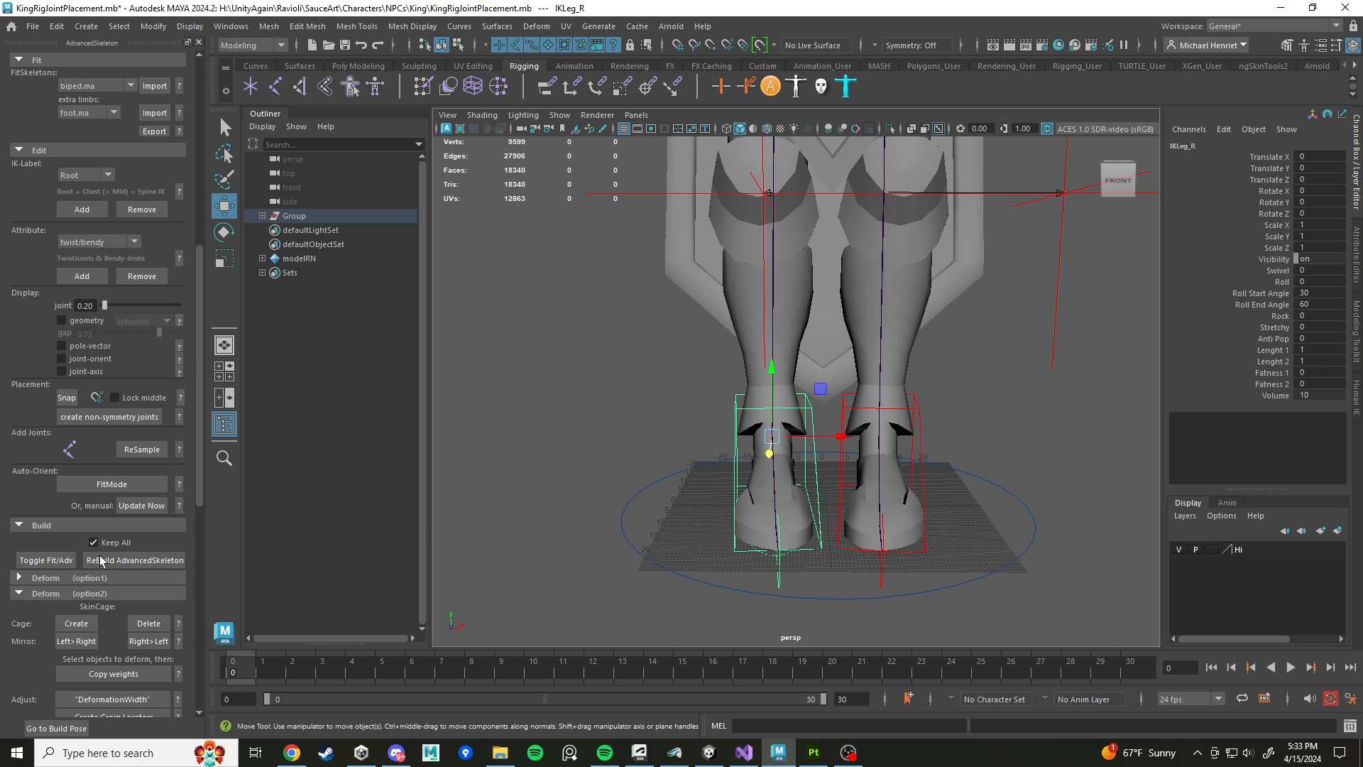
scroll(650, 323, down, 3)
alt+drag(650, 322, 647, 380)
click(761, 570)
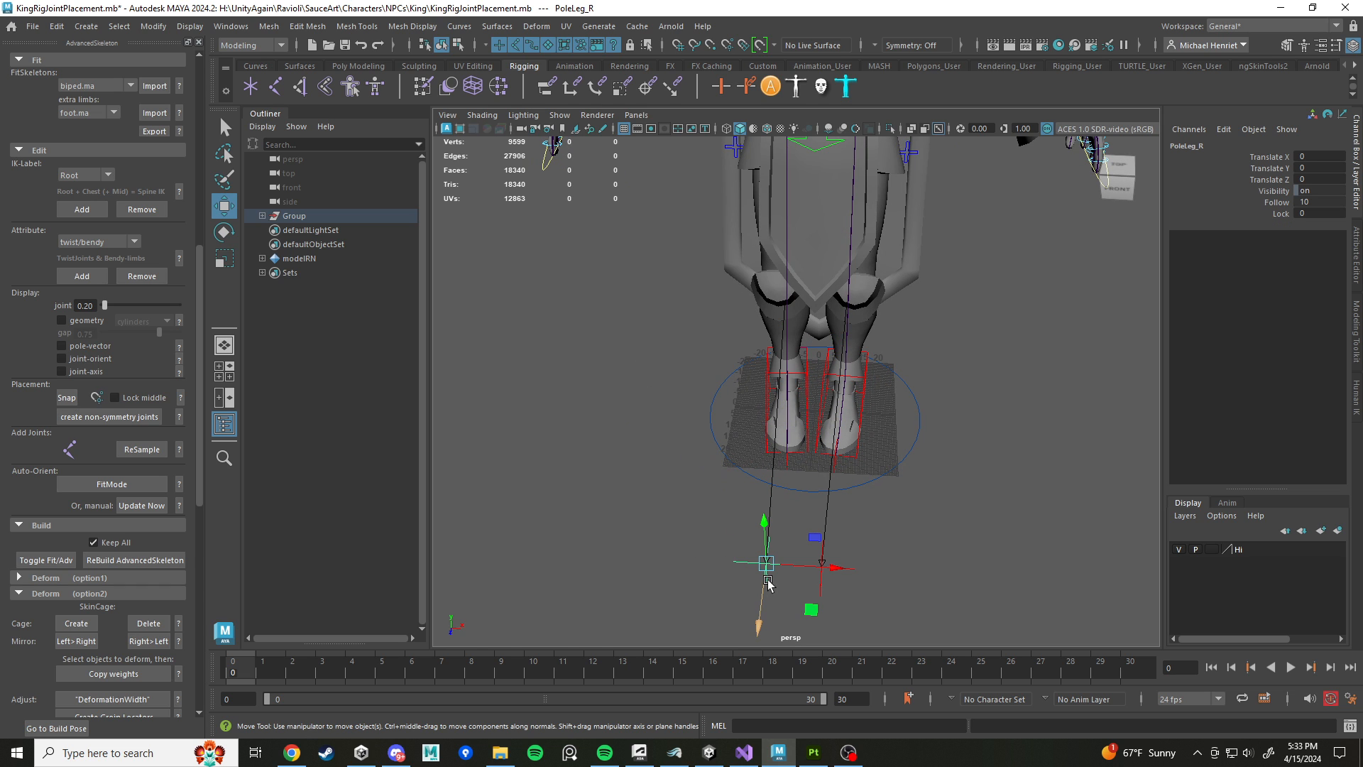
drag(766, 565, 798, 563)
key(ctrl+z)
alt+drag(888, 474, 943, 449)
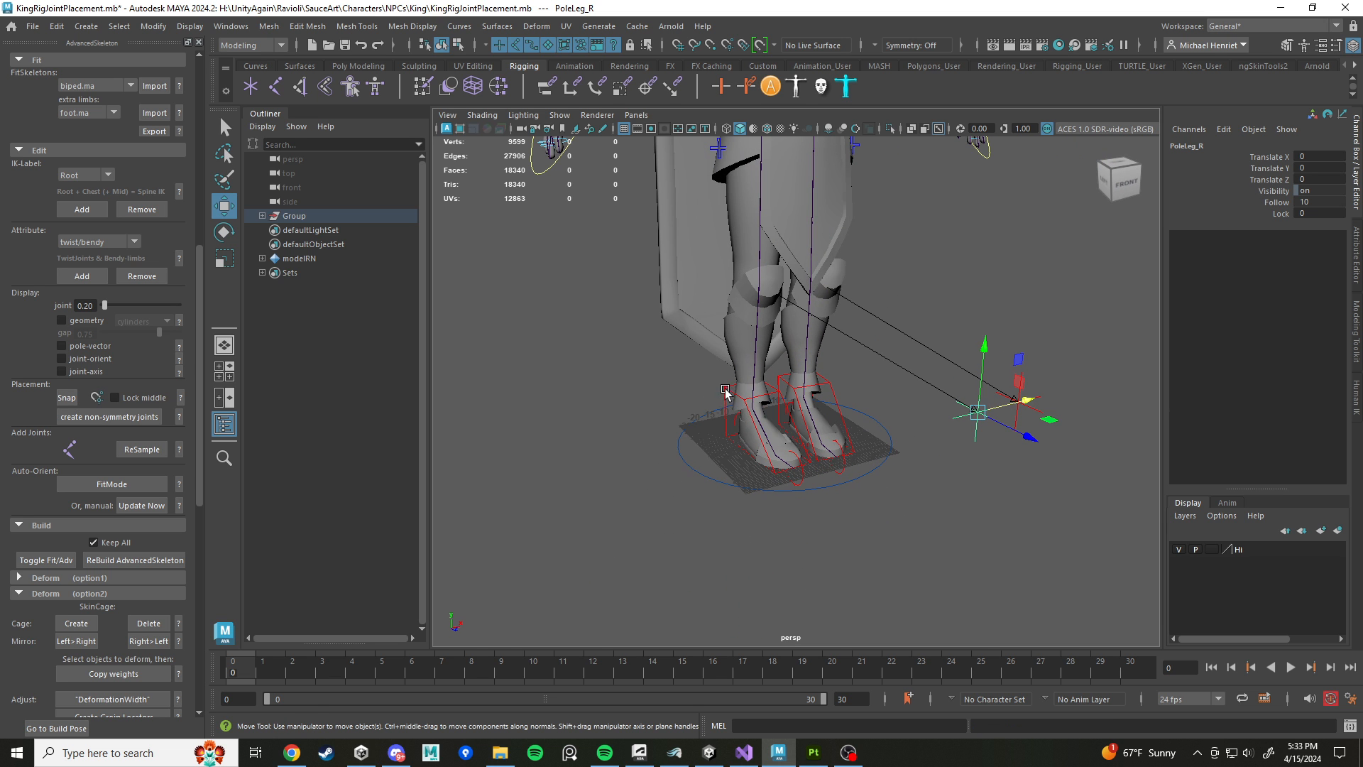
Step: Test the right knee bend by moving the IK foot control vertically, and undo the move
click(725, 389)
drag(758, 345, 703, 406)
key(ctrl+z)
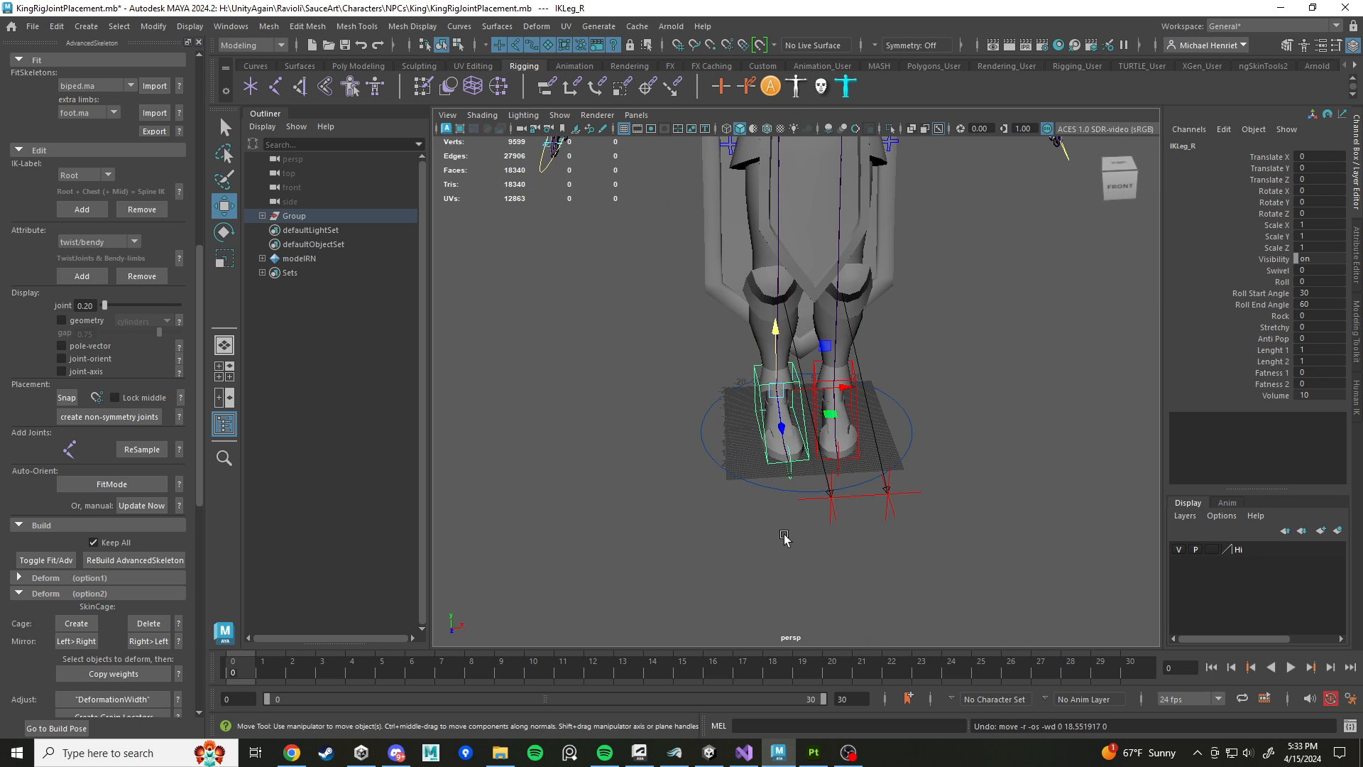
Step: Toggle the character from the built rig back to its fit skeleton
alt+drag(784, 538, 776, 537)
scroll(660, 465, down, 8)
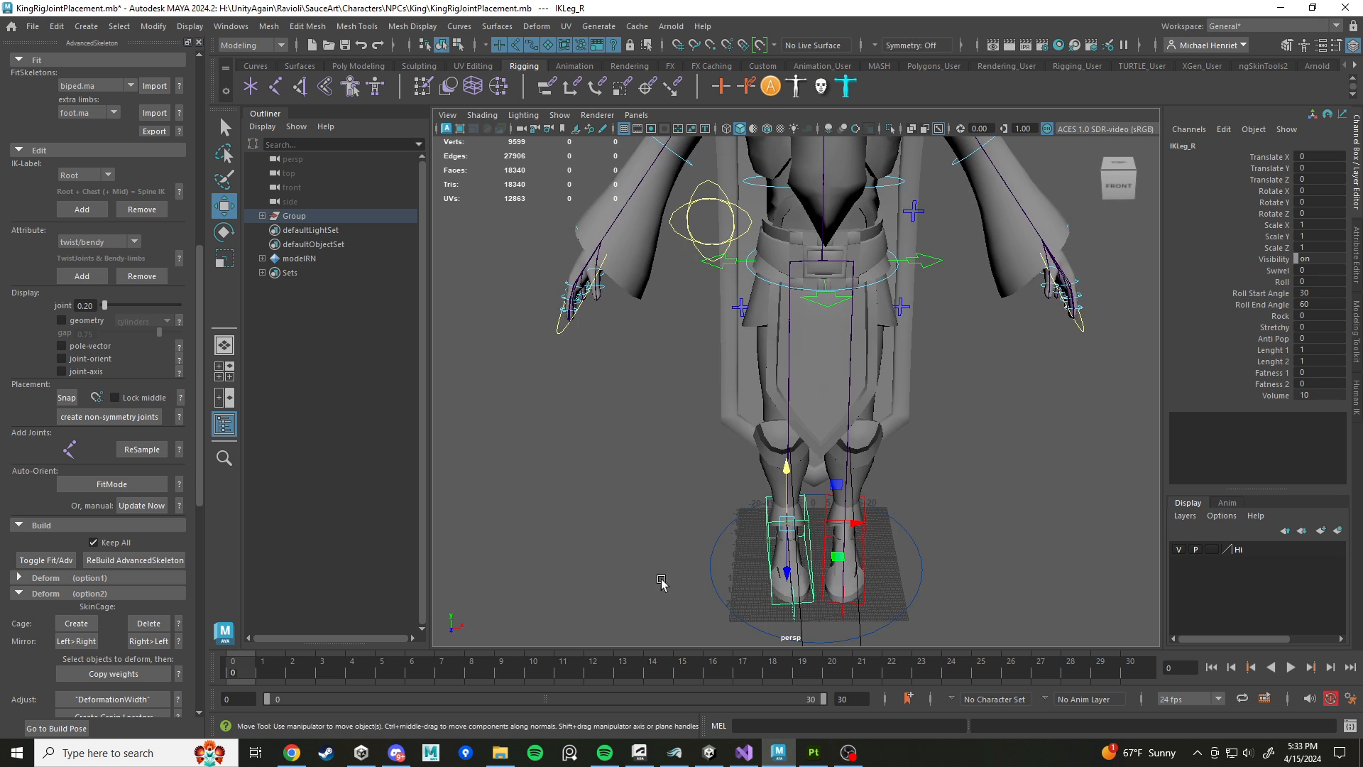
scroll(656, 488, up, 3)
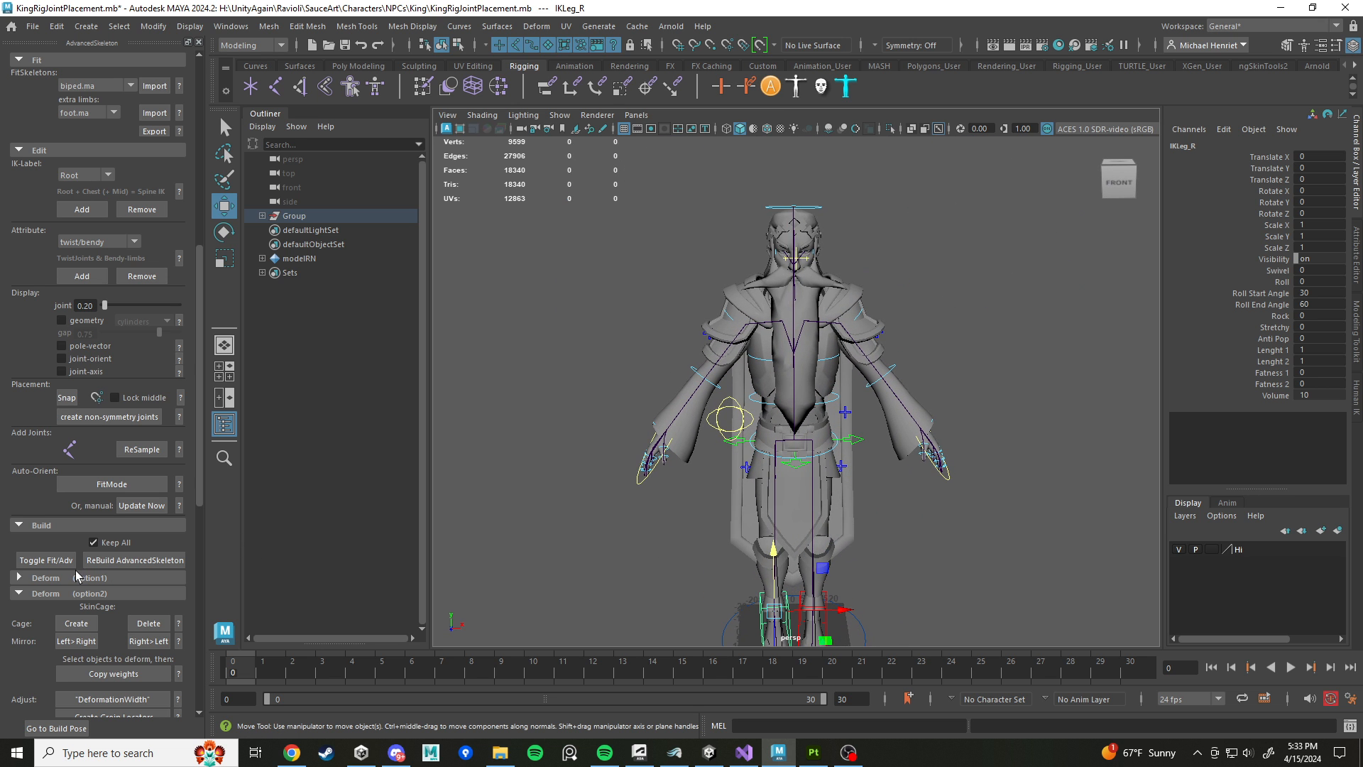
click(45, 560)
Step: Select the Toes joint in the right foot of the fit skeleton
scroll(668, 492, down, 2)
alt+middle_drag(670, 495, 695, 289)
scroll(759, 313, up, 8)
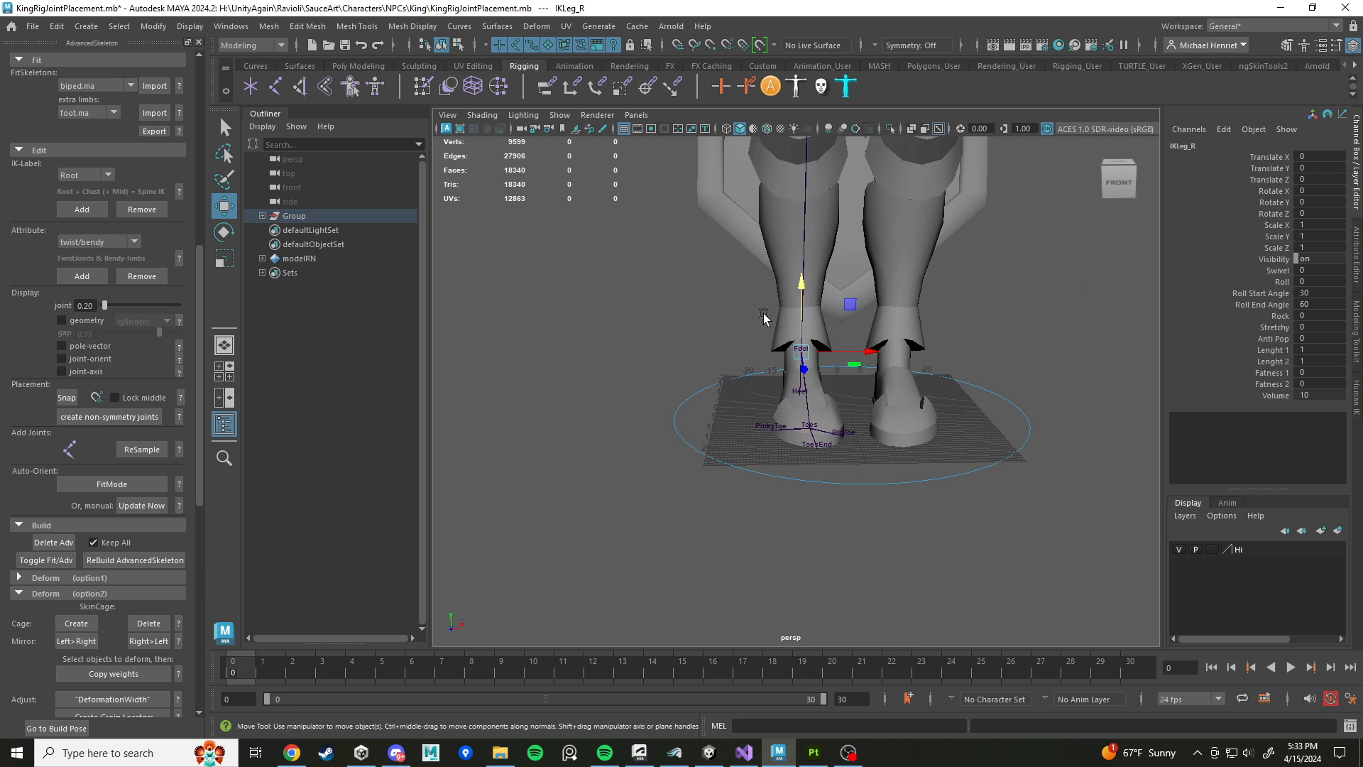
alt+drag(764, 317, 809, 433)
scroll(778, 389, up, 4)
click(816, 427)
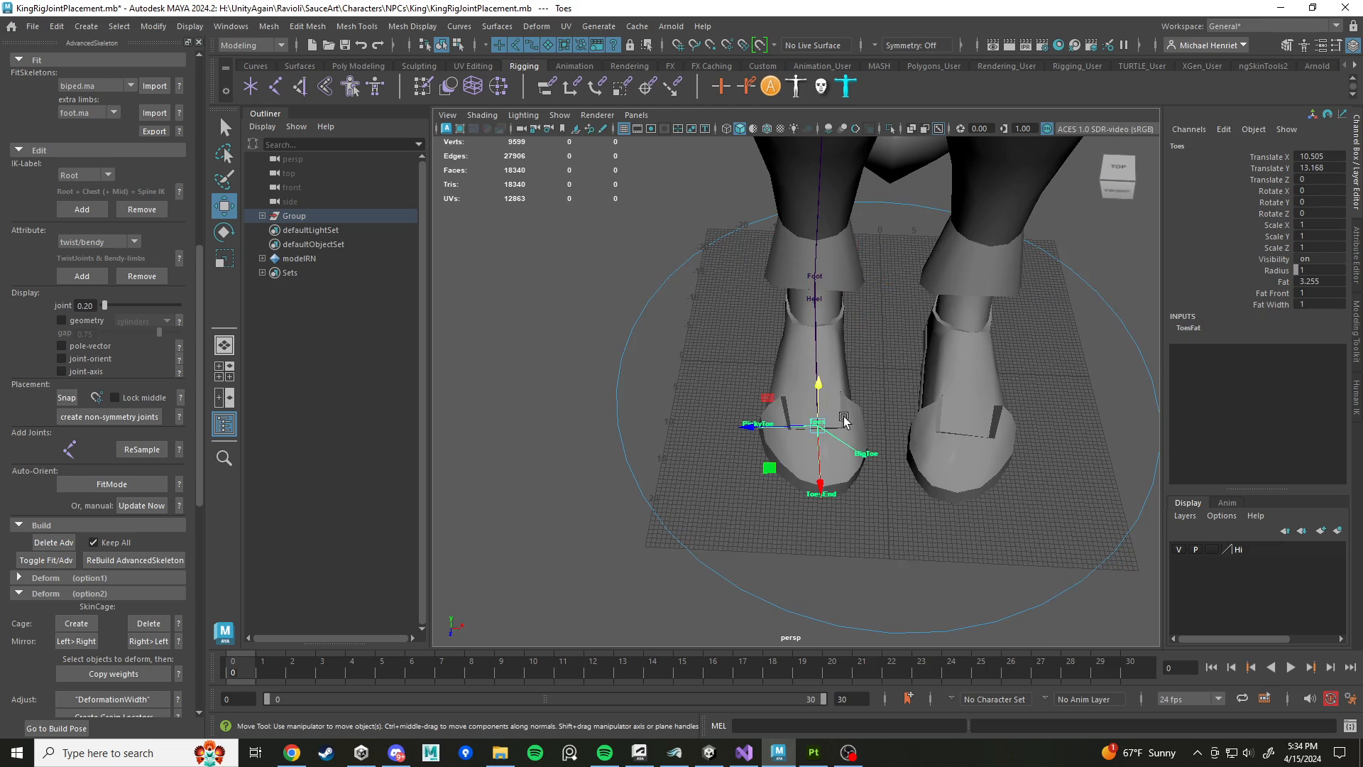
alt+middle_drag(844, 418, 811, 424)
scroll(809, 423, up, 3)
alt+drag(809, 423, 831, 416)
alt+middle_drag(827, 408, 824, 428)
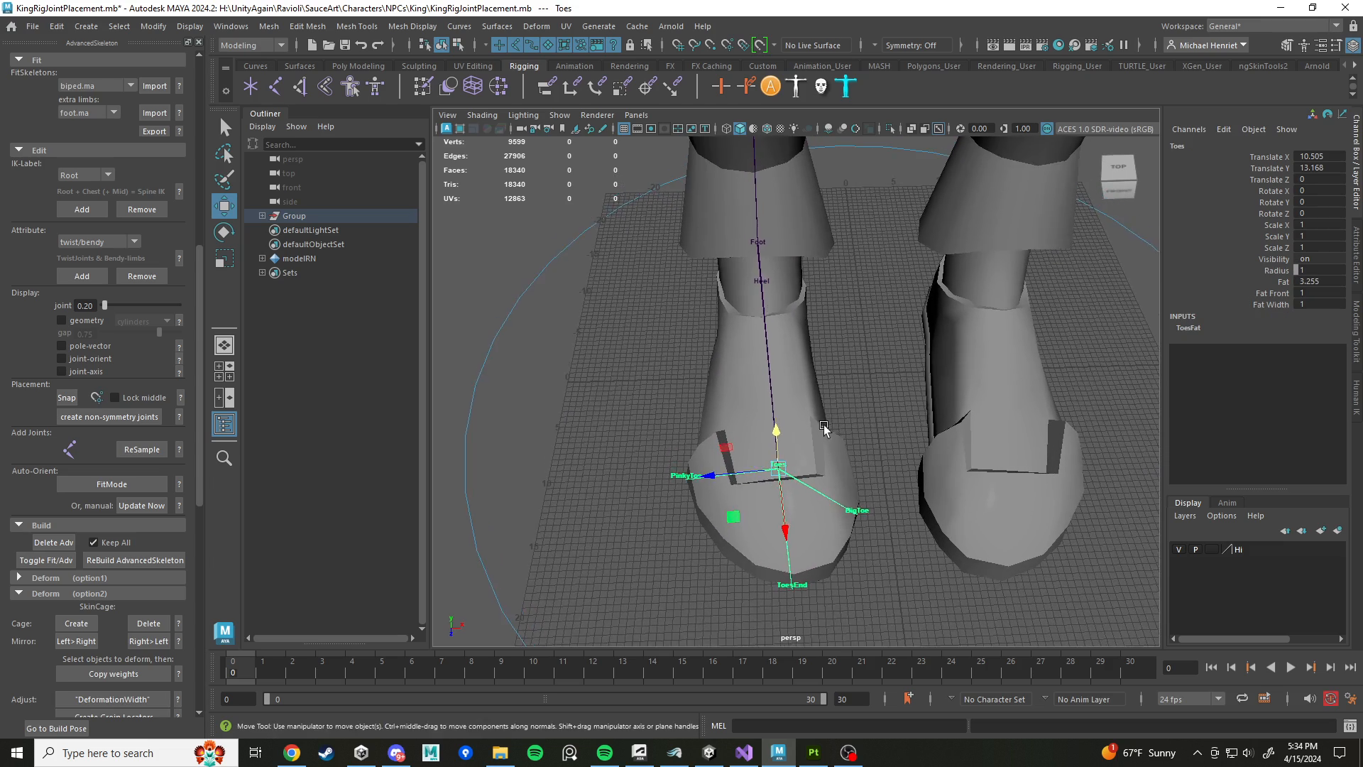
Step: Try snapping the Toes joint sideways along its own axis to line up with the Foot joint
key(d)
key(v)
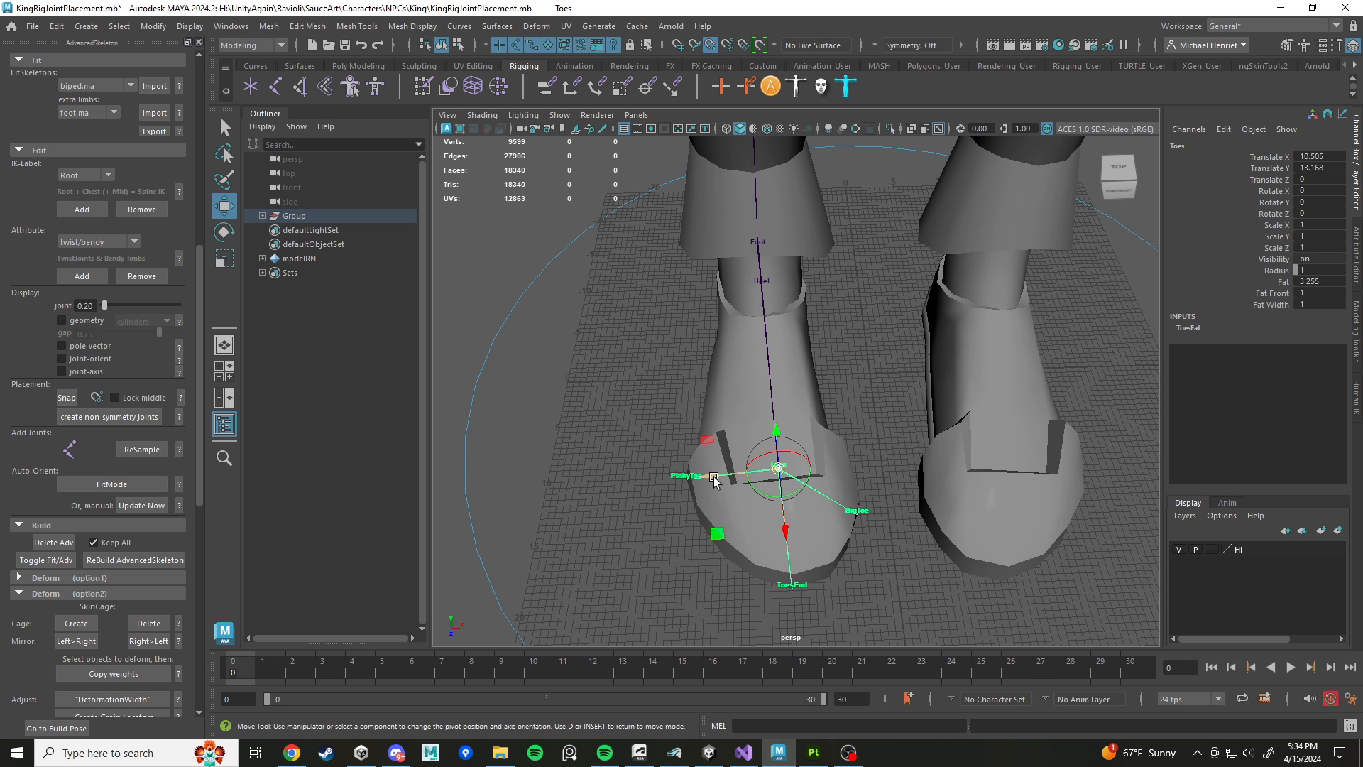
drag(712, 476, 759, 246)
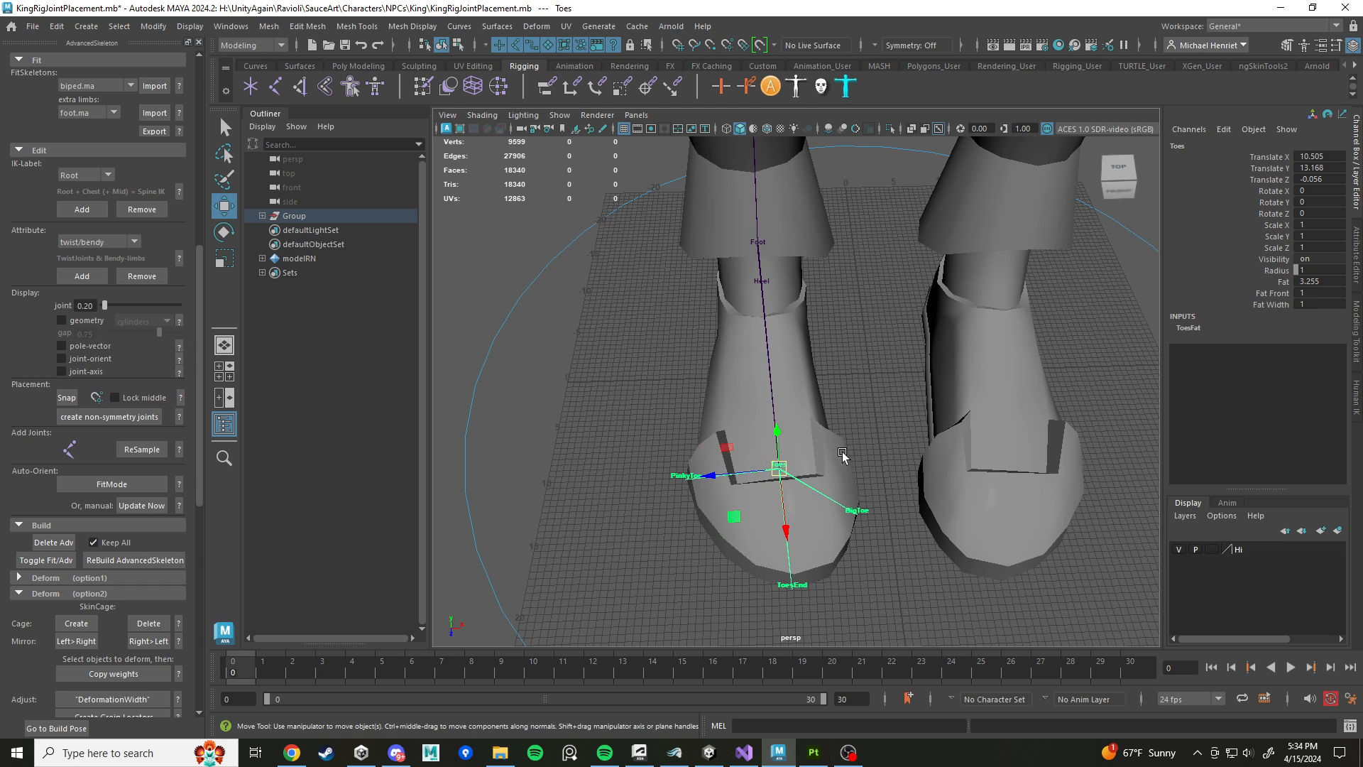
Step: Switch the move axis to world and snap the Toes joint along X to line up with the Foot joint
key(w)
drag(861, 426, 804, 428)
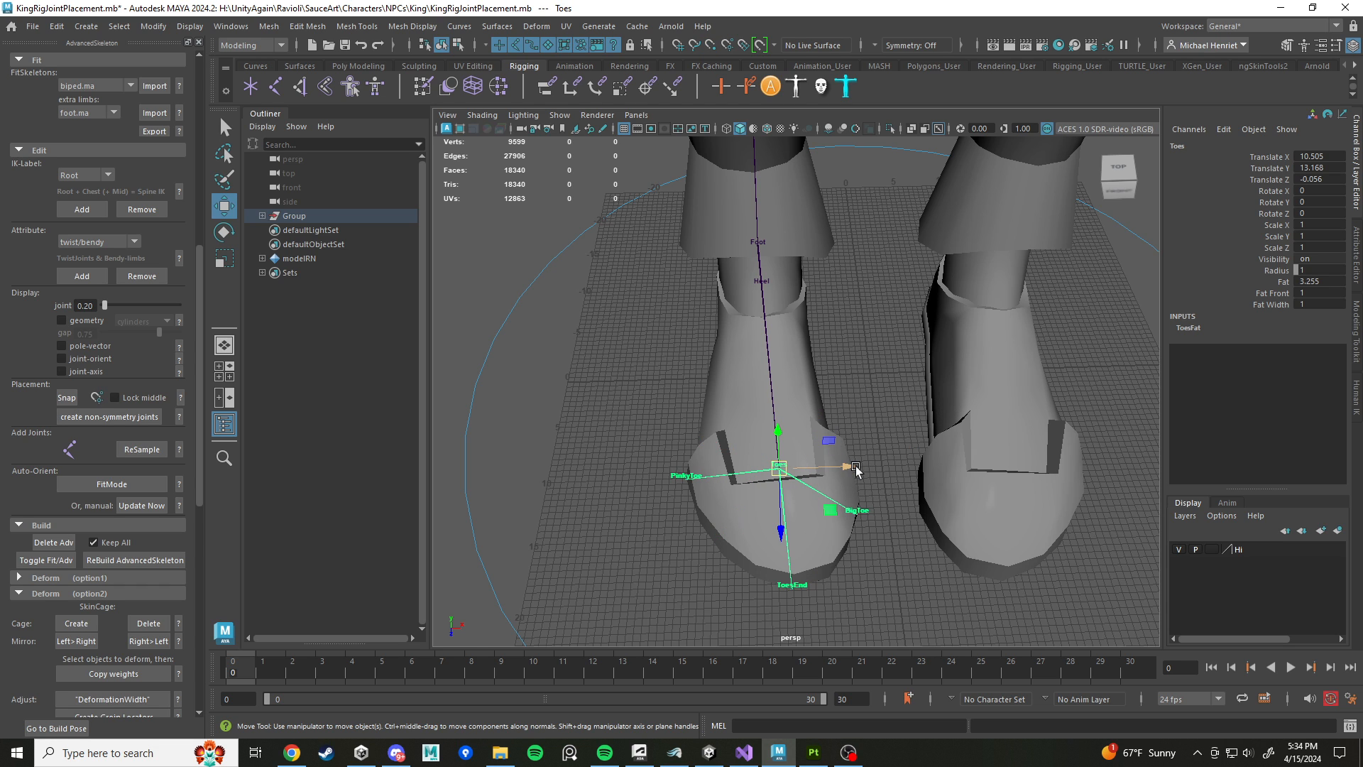
key(v)
drag(856, 470, 759, 247)
scroll(767, 277, down, 3)
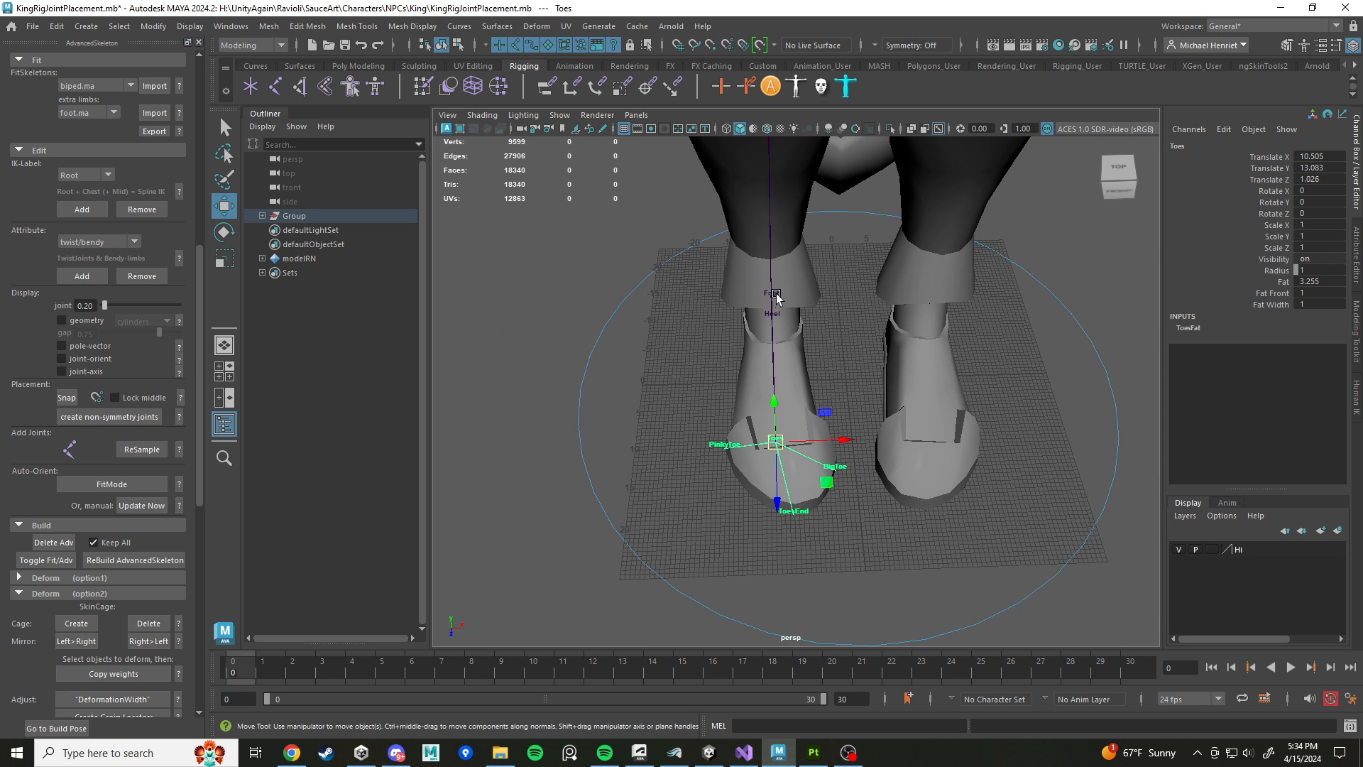
Step: Examine the joint alignment along the right leg from the toes up to the knee
alt+middle_drag(810, 373, 820, 490)
alt+drag(810, 494, 795, 430)
scroll(797, 429, down, 2)
alt+middle_drag(800, 429, 827, 484)
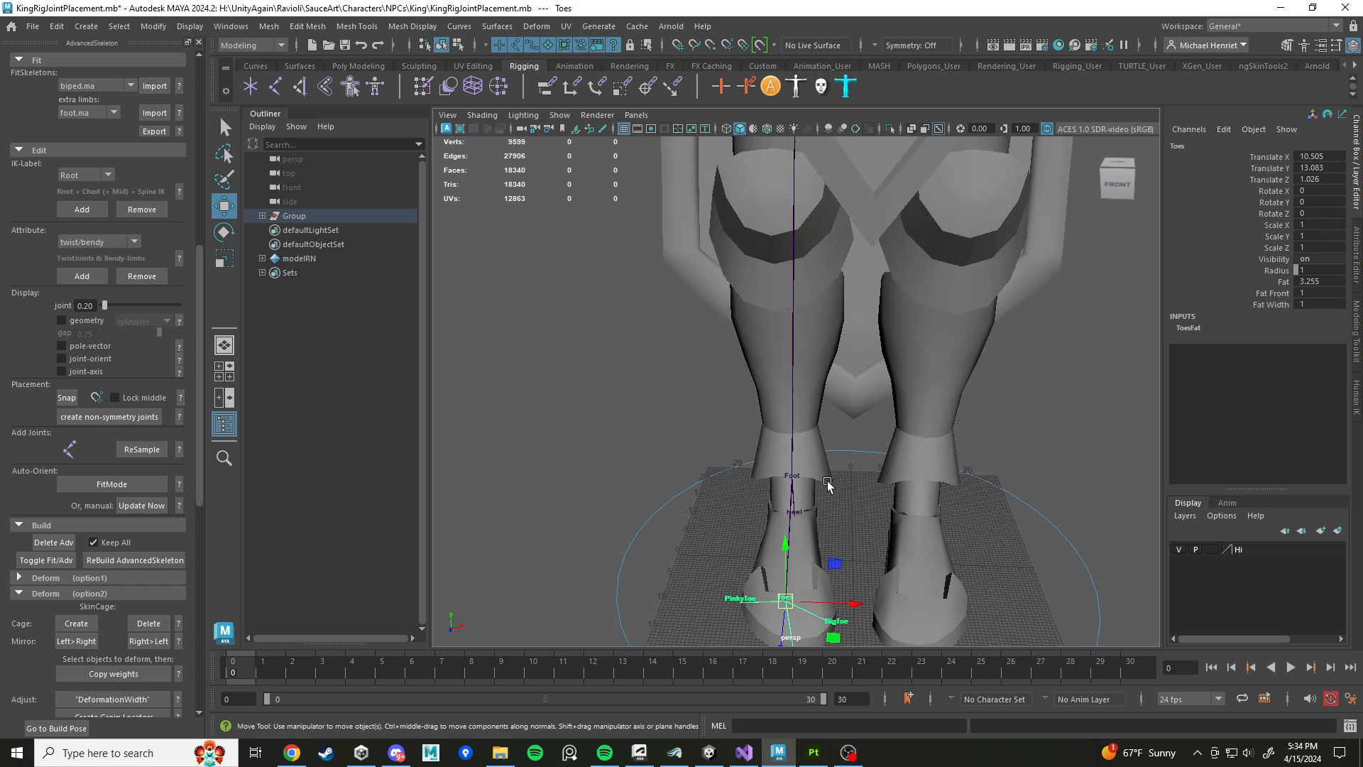
alt+drag(828, 483, 830, 464)
alt+drag(777, 523, 797, 531)
alt+drag(814, 469, 808, 463)
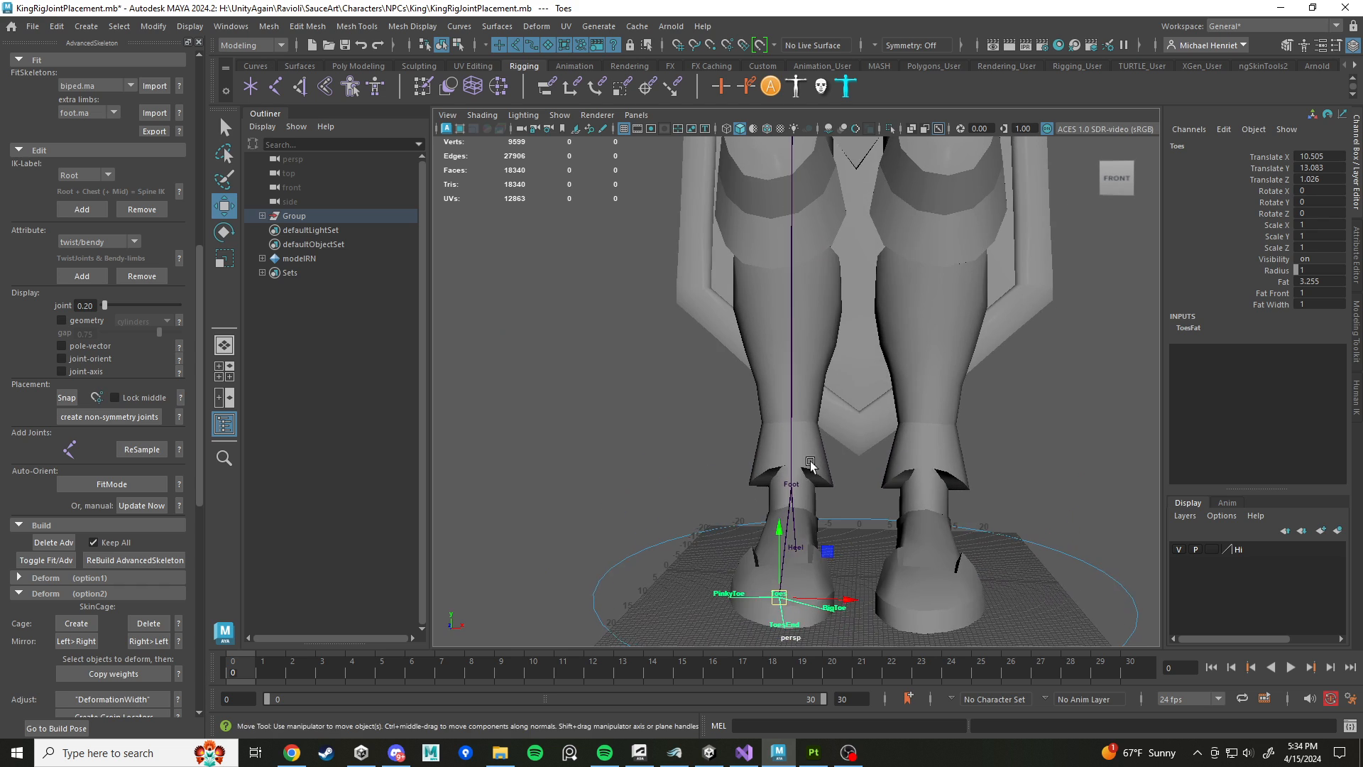
alt+middle_drag(809, 284, 820, 379)
alt+drag(822, 368, 928, 361)
Step: Select the Knee joint of the right leg and turn on the fit skeleton's pole-vector display
click(793, 275)
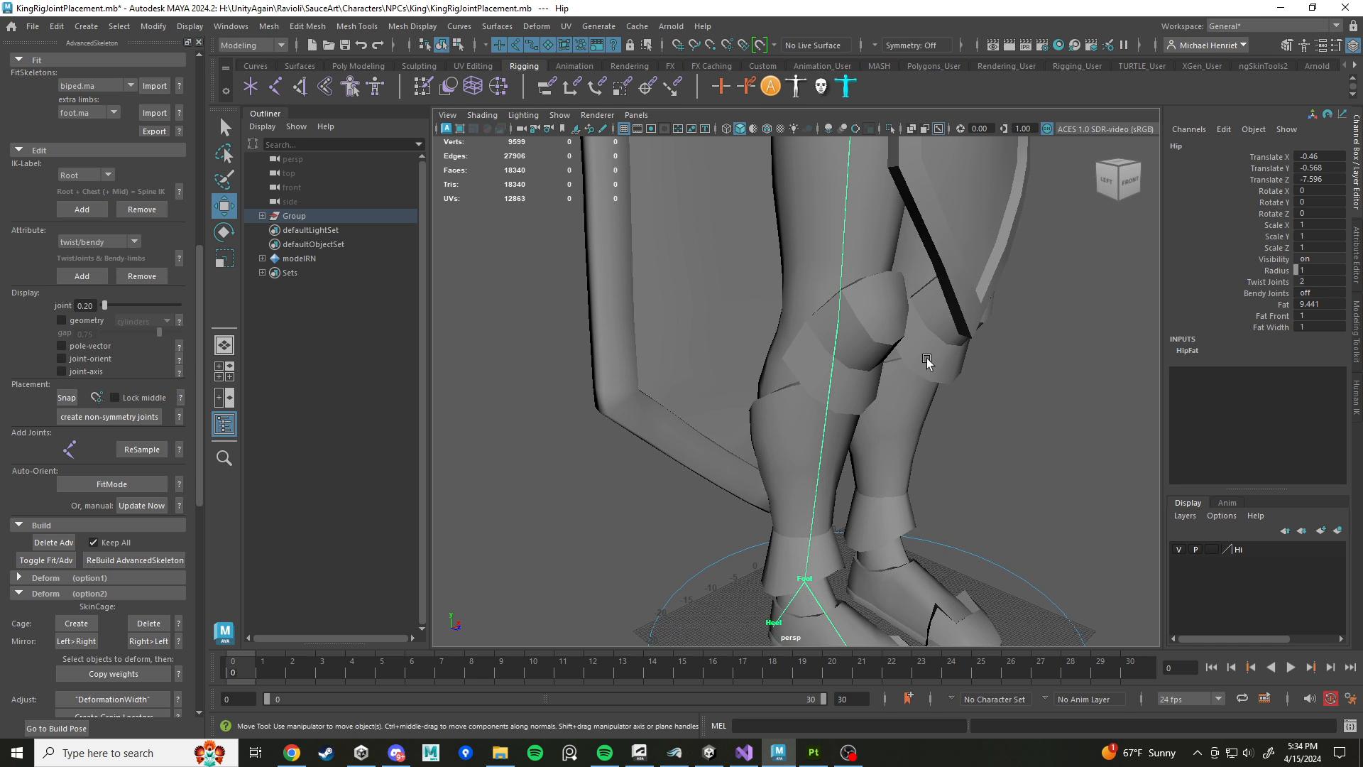
alt+middle_drag(867, 277, 858, 396)
alt+drag(857, 397, 876, 419)
alt+middle_drag(865, 454, 850, 360)
click(820, 376)
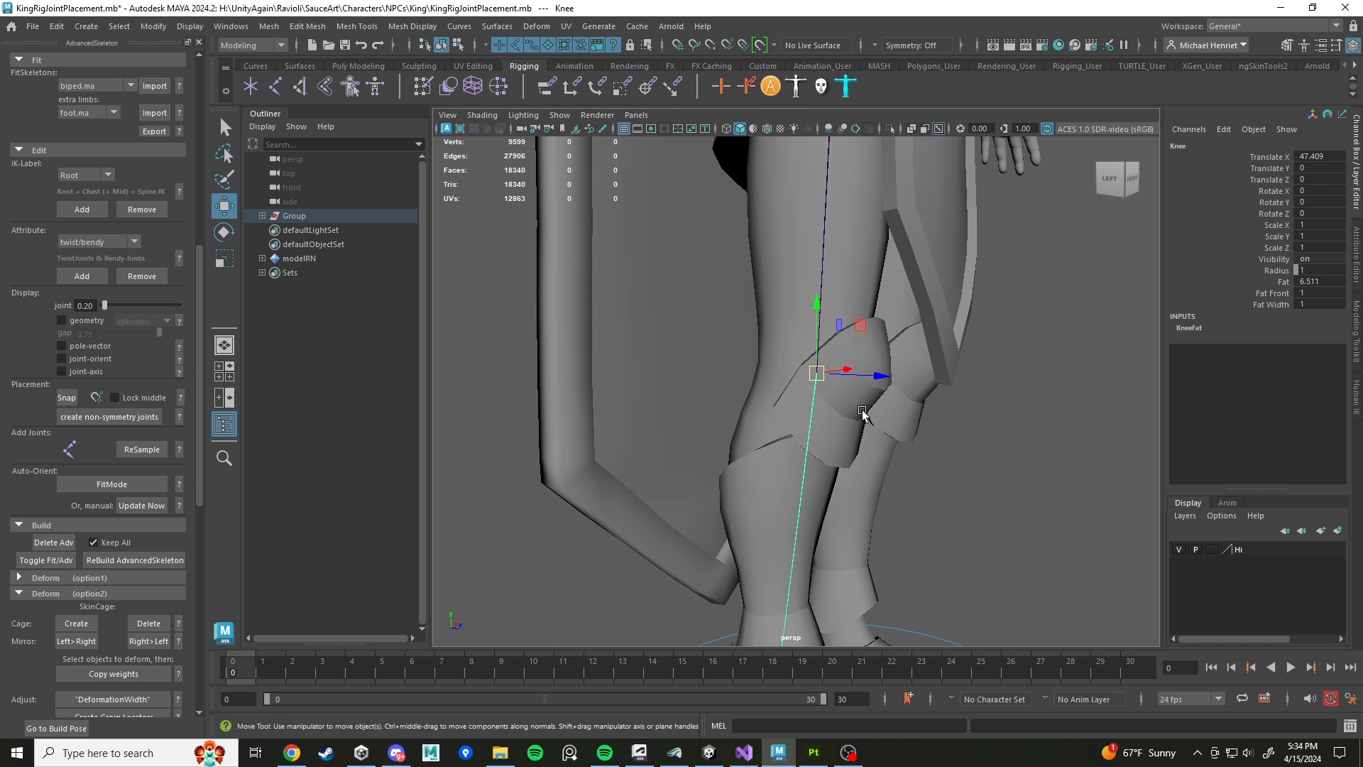
scroll(861, 423, up, 3)
alt+drag(876, 417, 751, 424)
scroll(750, 421, down, 3)
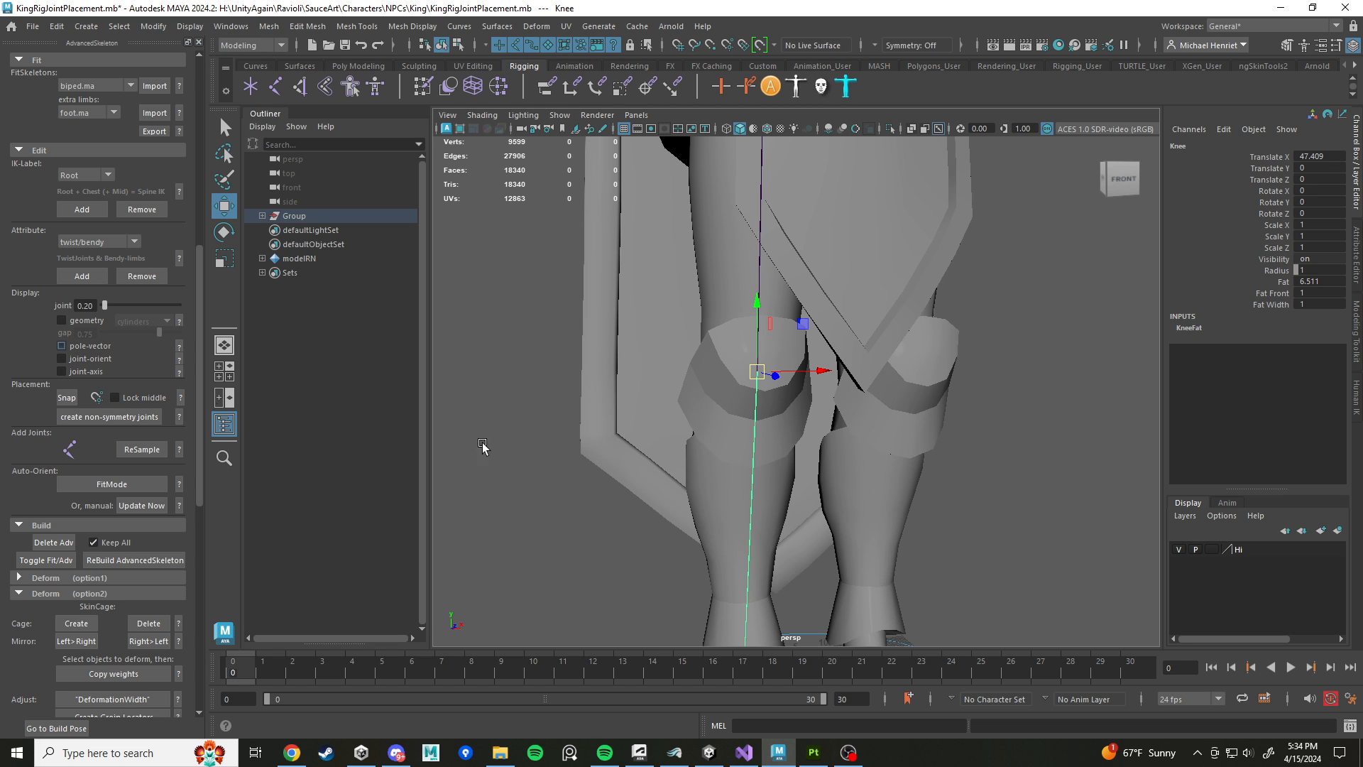
scroll(699, 398, down, 6)
alt+drag(679, 401, 649, 437)
scroll(667, 383, up, 2)
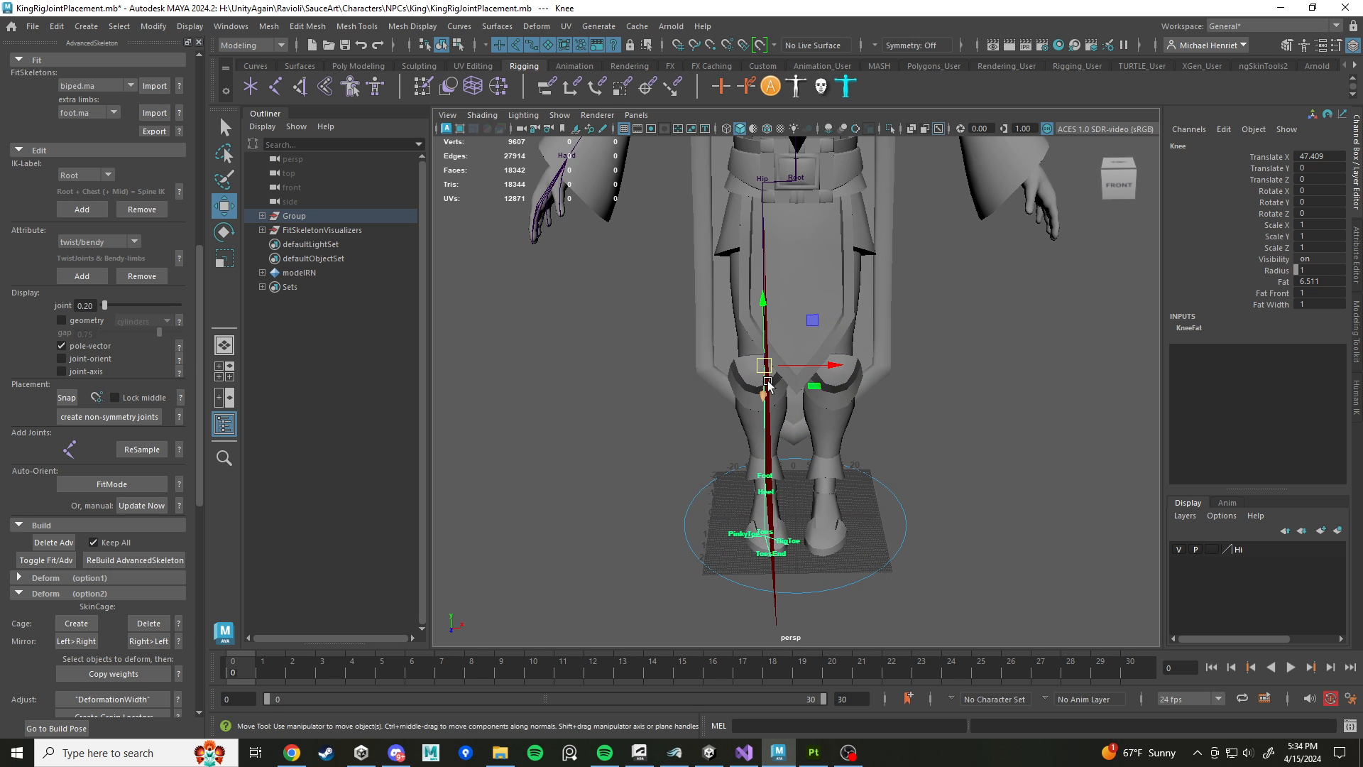
Step: Shift the Knee joint slightly along X in pivot-edit mode to adjust the leg's pole-vector direction, leaving its child joints in place
key(d)
mouse_move(764, 400)
mouse_down()
mouse_move(821, 390)
mouse_move(834, 366)
mouse_move(771, 422)
mouse_move(789, 436)
mouse_move(771, 407)
mouse_move(824, 363)
mouse_up()
key(d)
key(d)
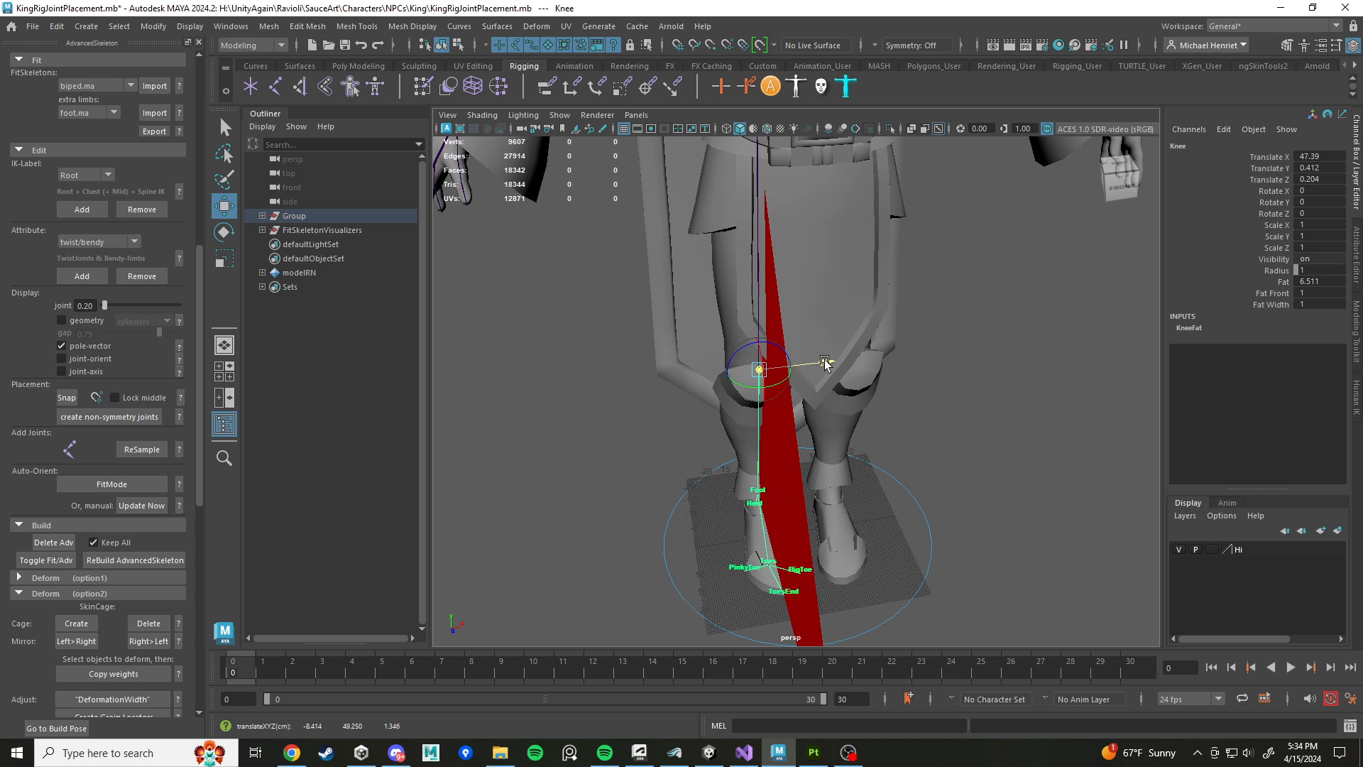
drag(824, 364, 826, 366)
key(d)
scroll(800, 447, down, 3)
alt+drag(801, 447, 1025, 386)
Step: Deselect the Knee joint, turn off the pole-vector display and rebuild the AdvancedSkeleton rig
click(1025, 386)
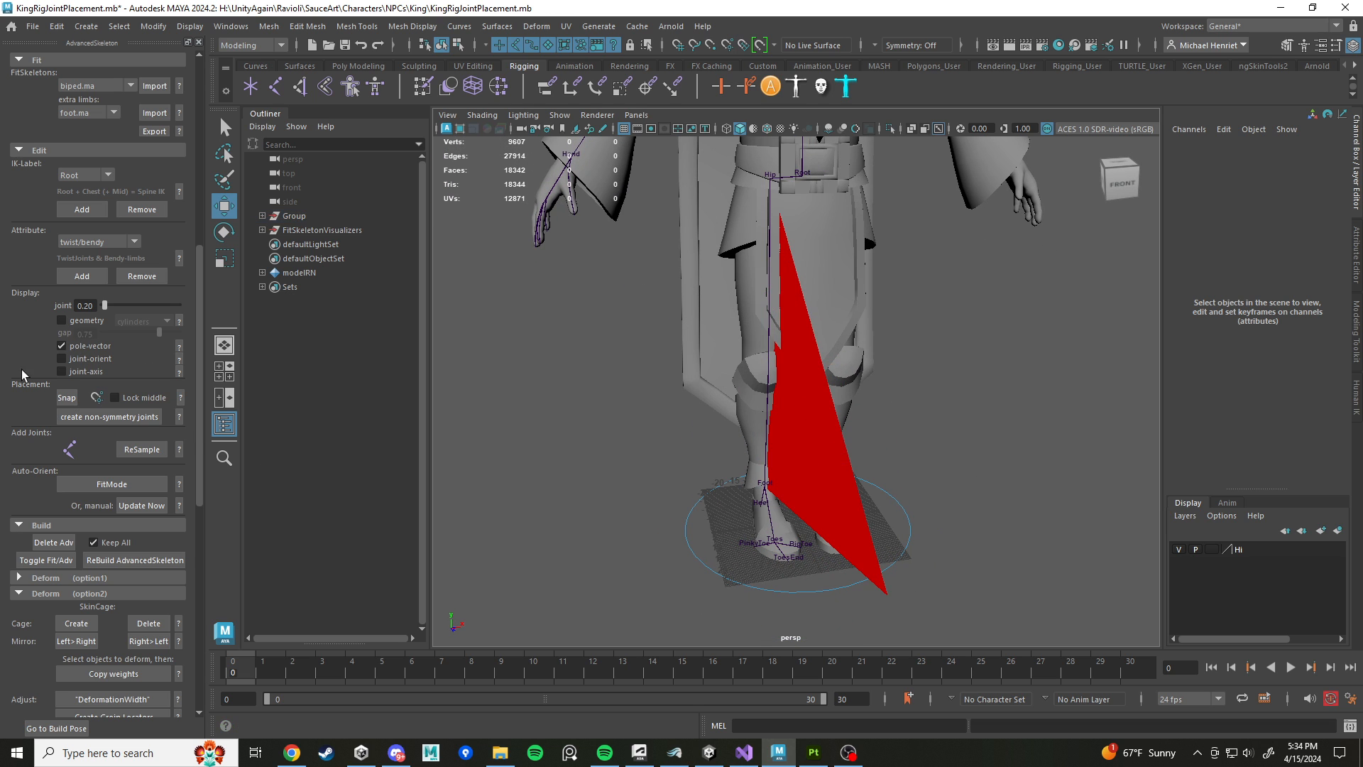
click(61, 346)
scroll(618, 313, down, 5)
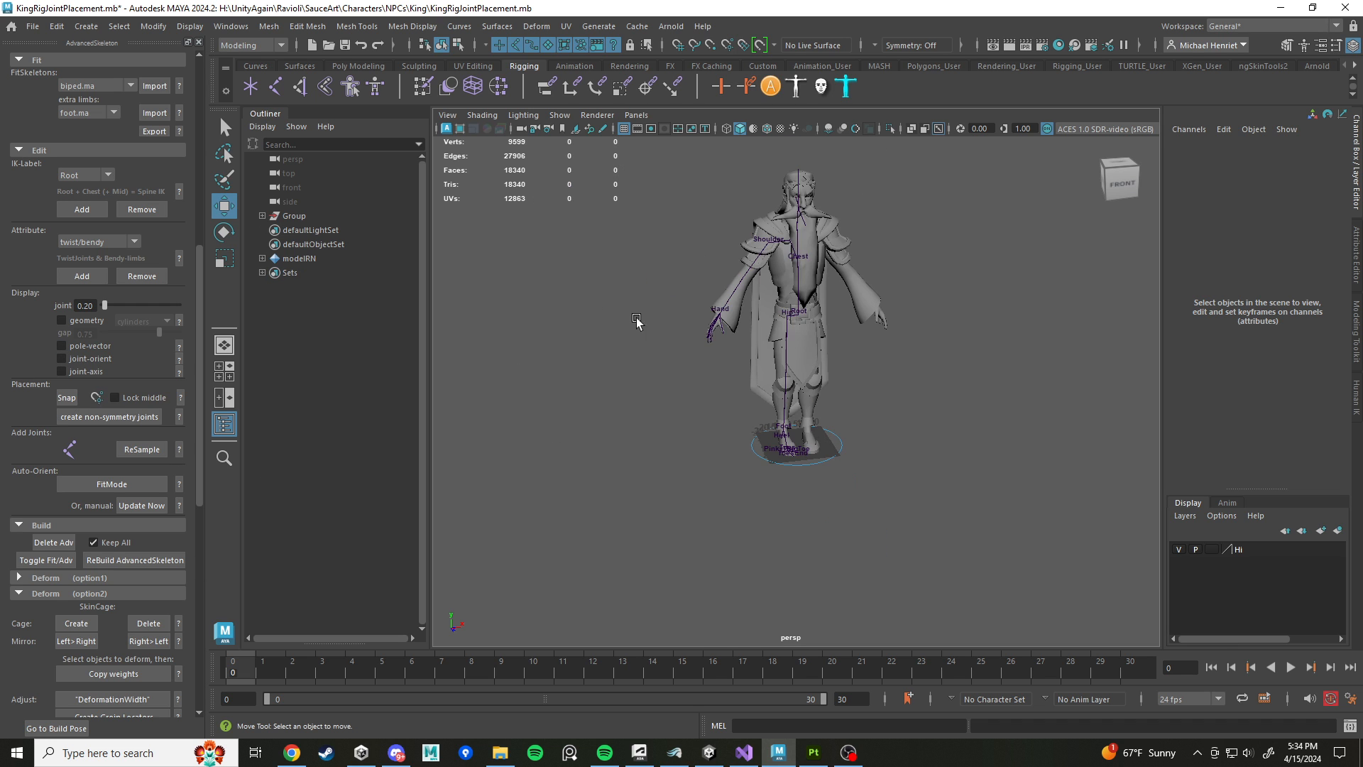
scroll(724, 440, up, 5)
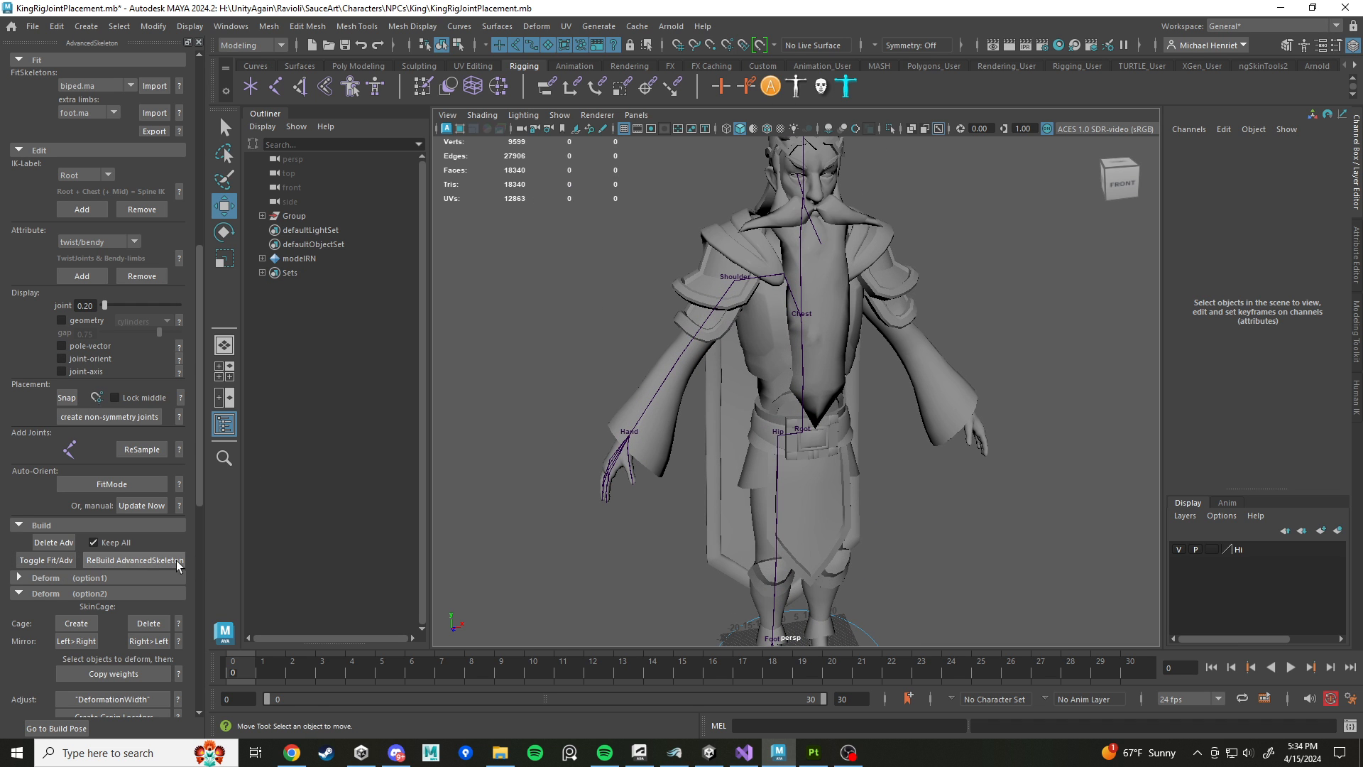
click(101, 560)
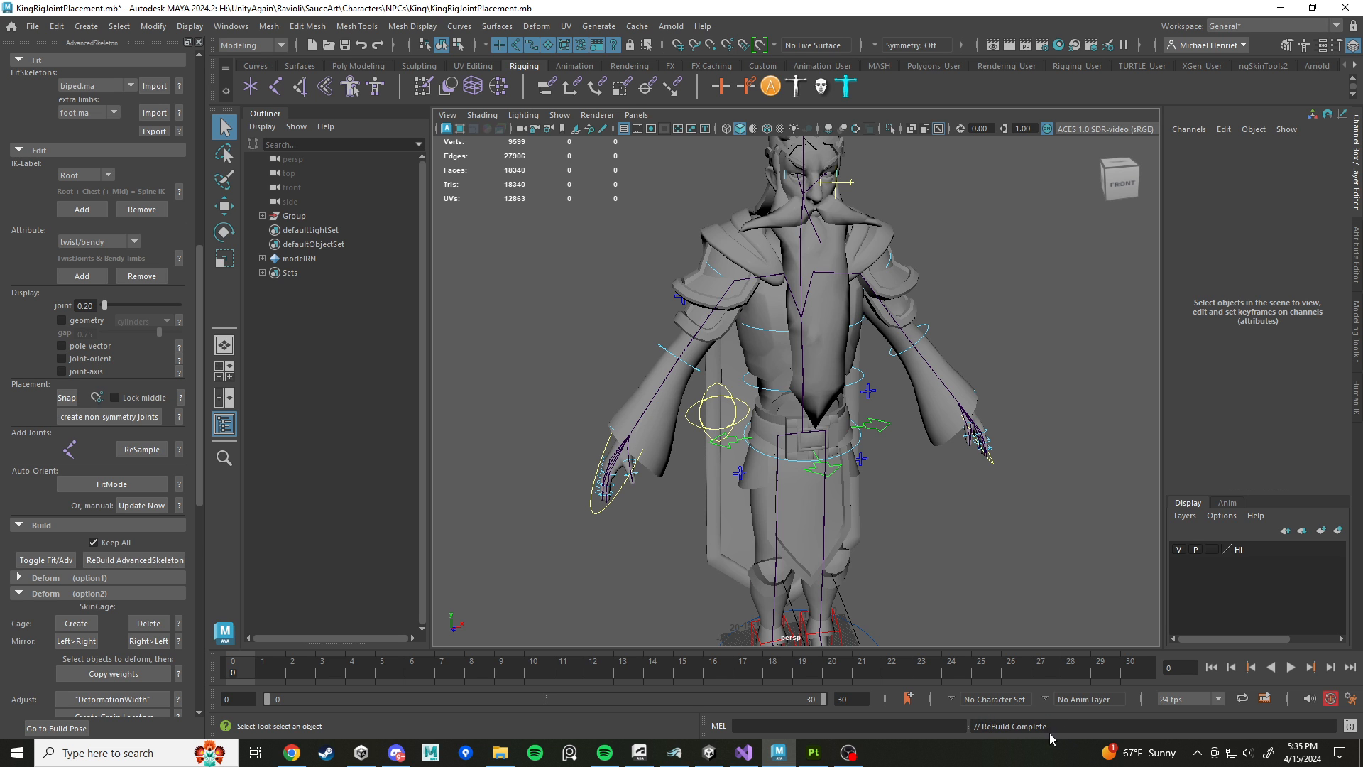
Step: Select the right leg IK control IKLeg_R and examine the rebuilt leg joints and foot alignment
alt+drag(709, 537, 666, 565)
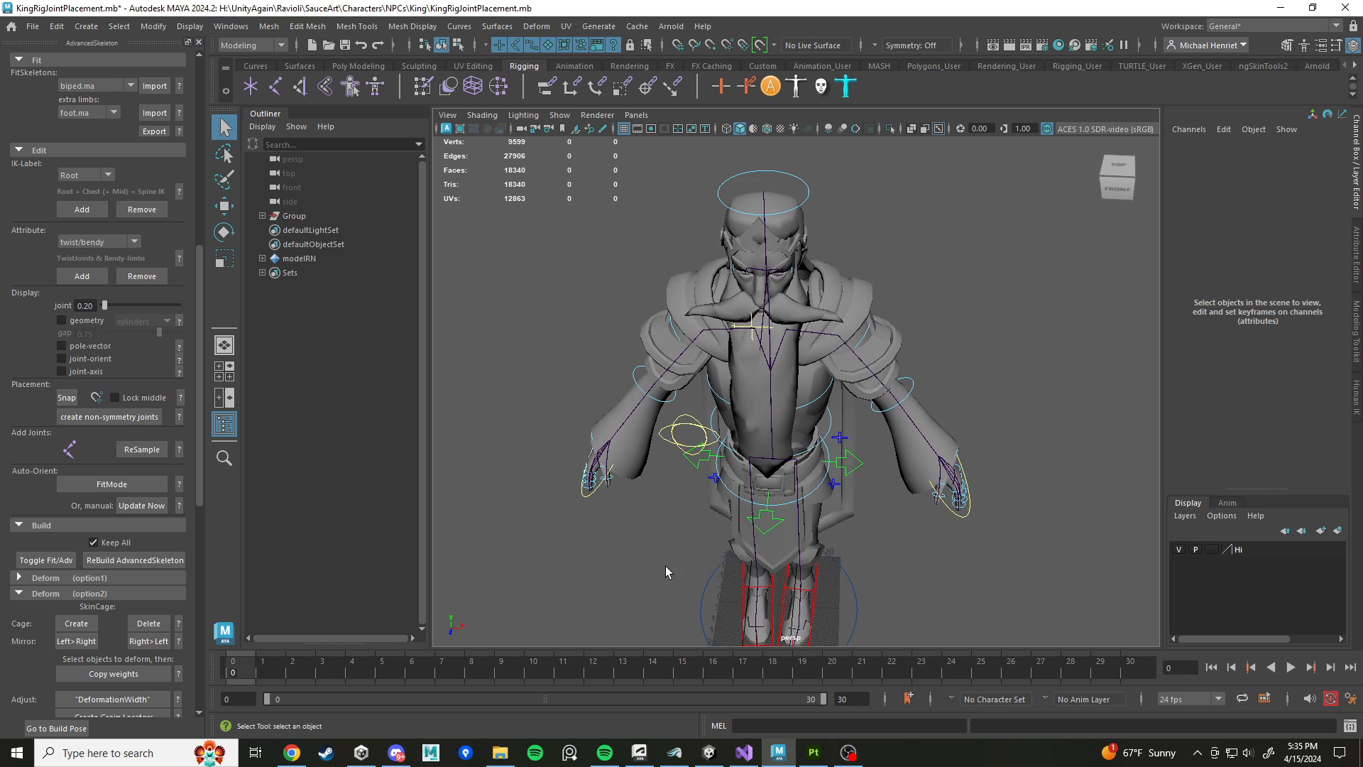
alt+middle_drag(666, 565, 680, 361)
alt+right_drag(680, 360, 765, 473)
click(771, 441)
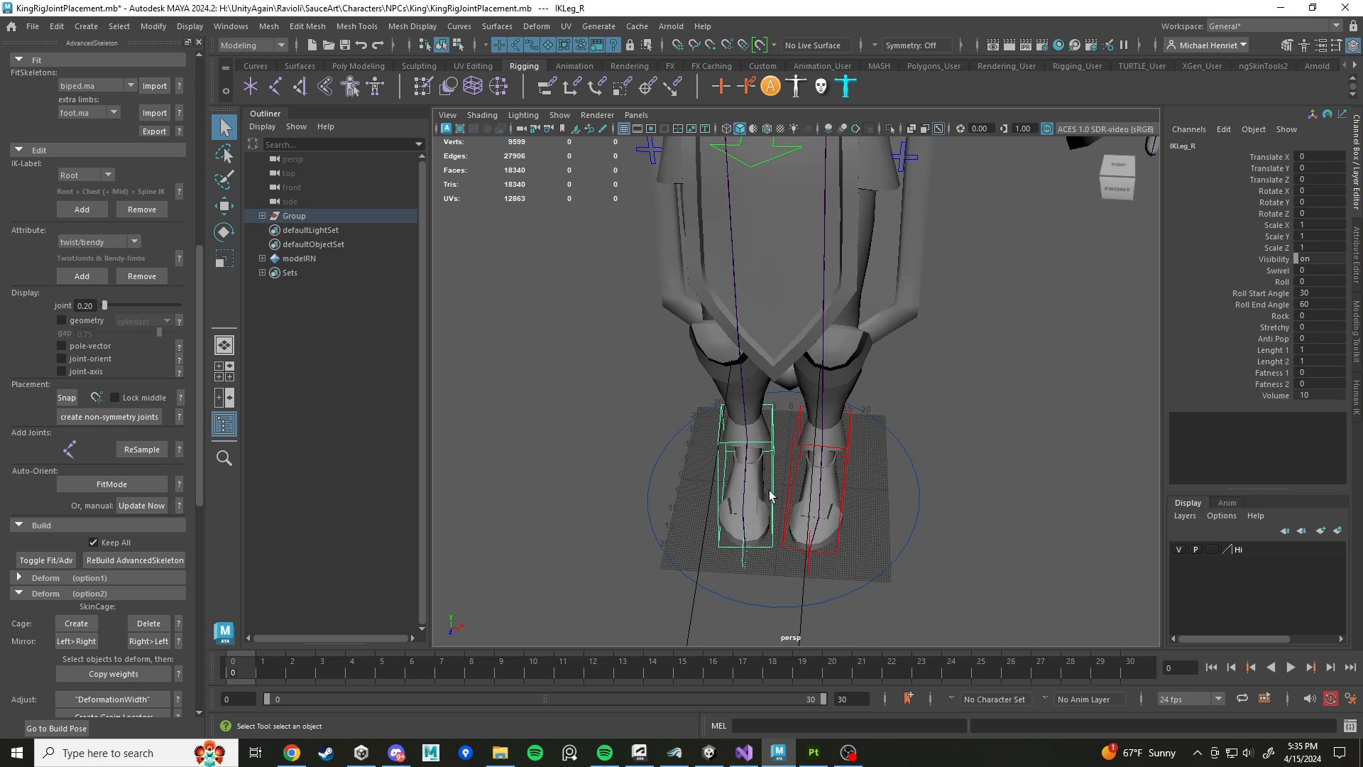
mouse_move(770, 495)
alt+mouse_down()
mouse_move(795, 474)
mouse_move(776, 495)
alt+mouse_up()
alt+middle_drag(745, 566, 786, 464)
scroll(787, 464, up, 5)
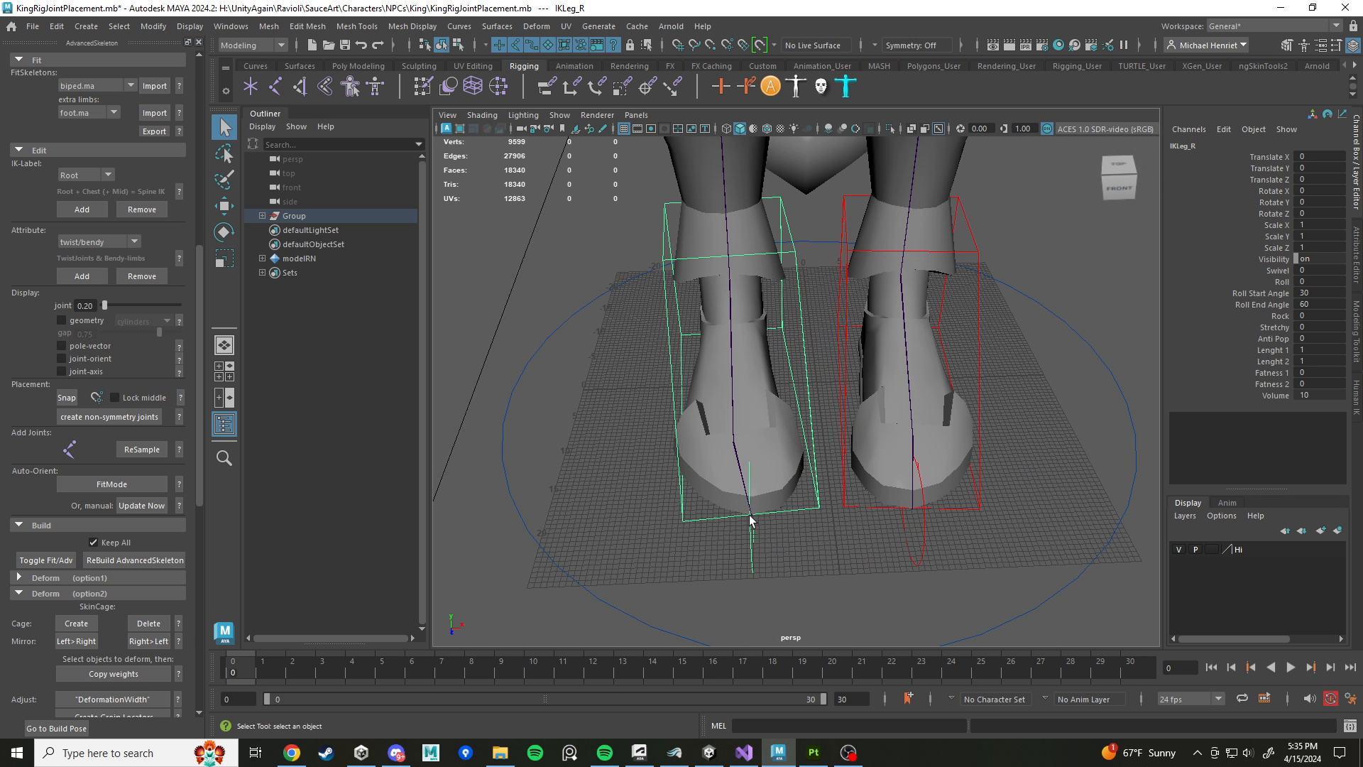
scroll(811, 500, down, 5)
alt+middle_drag(849, 458, 856, 557)
scroll(811, 542, down, 6)
alt+middle_drag(811, 443, 804, 517)
alt+drag(804, 522, 867, 501)
alt+middle_drag(866, 501, 899, 413)
Step: Try moving the right leg IK control with the Move tool and undo the move
key(w)
alt+drag(813, 500, 759, 422)
key(ctrl+z)
scroll(862, 382, down, 4)
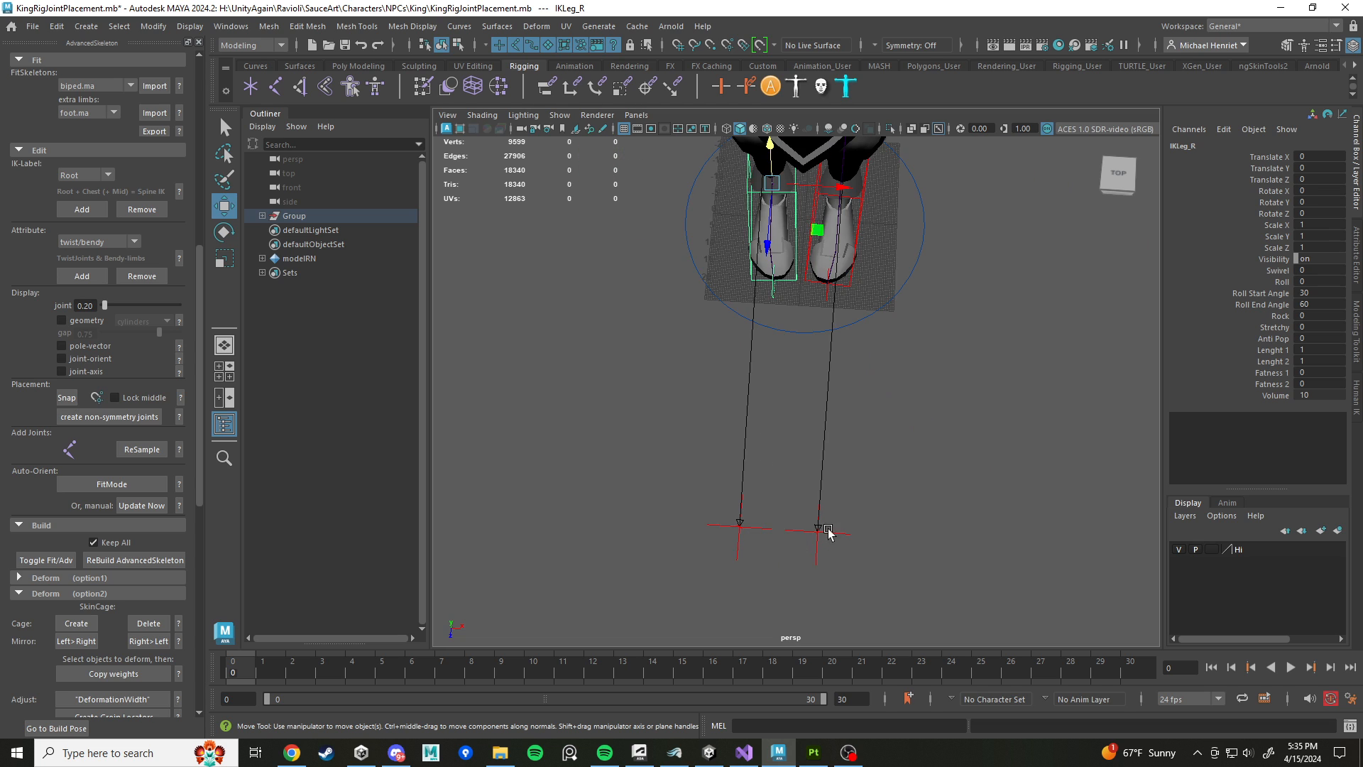
alt+drag(828, 531, 816, 556)
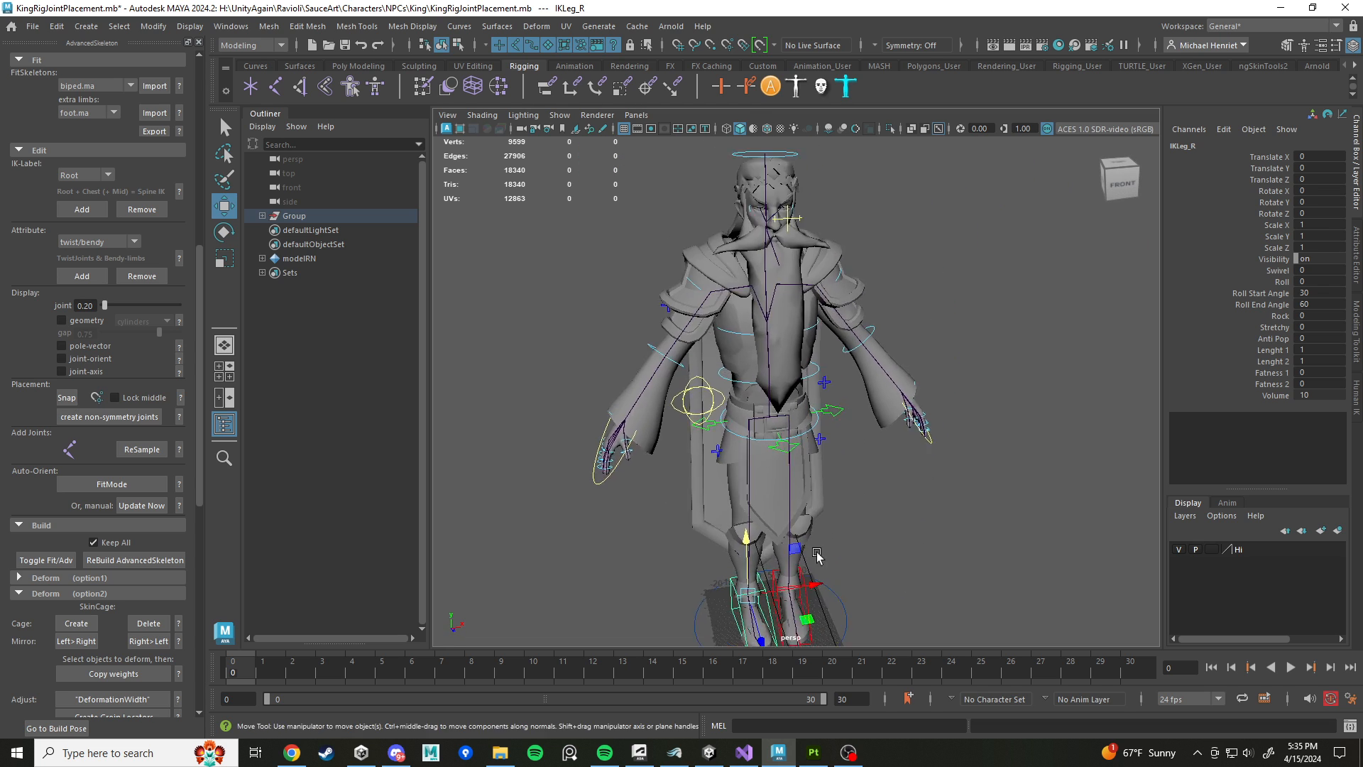
Step: Test the RootX_M control by moving it sideways and down, then undo the move and keep the control selected
scroll(817, 550, up, 4)
alt+drag(837, 462, 878, 430)
click(883, 414)
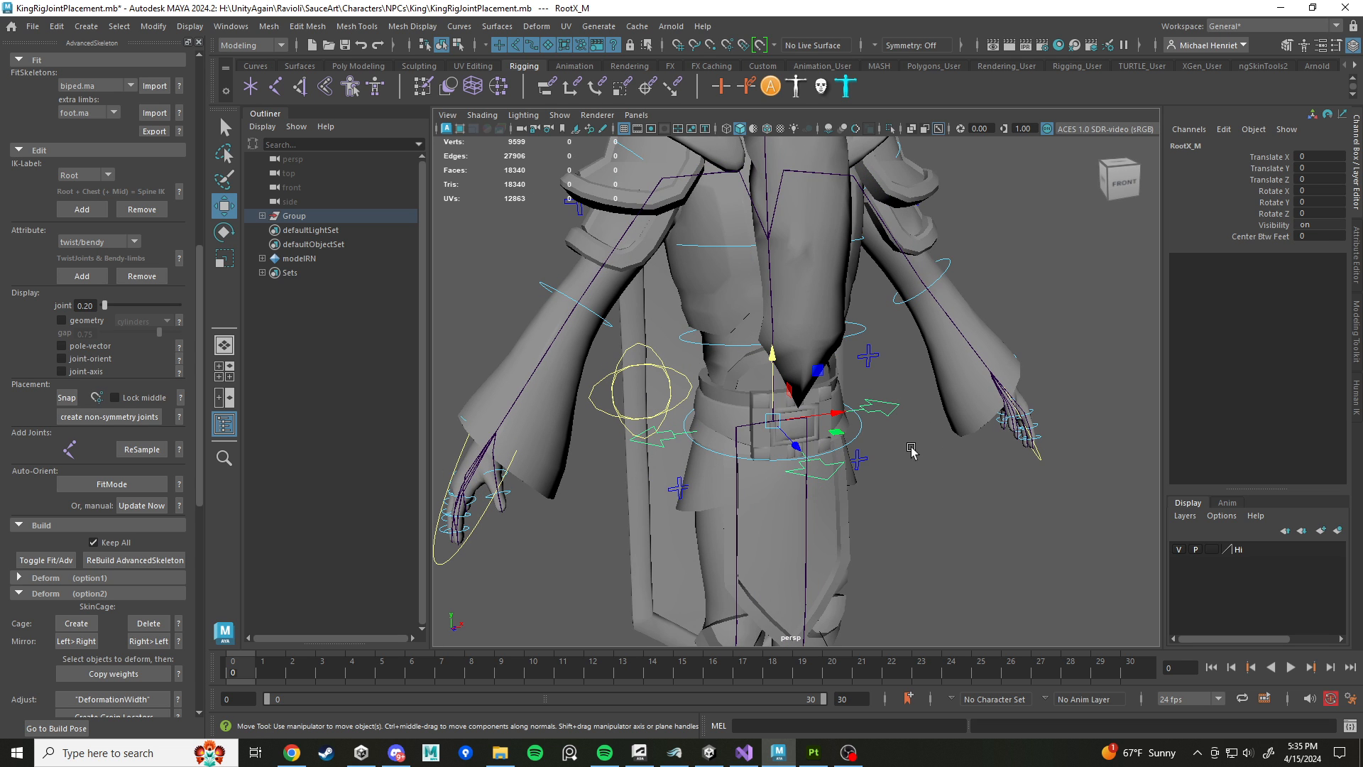
drag(826, 374, 754, 423)
scroll(921, 499, down, 5)
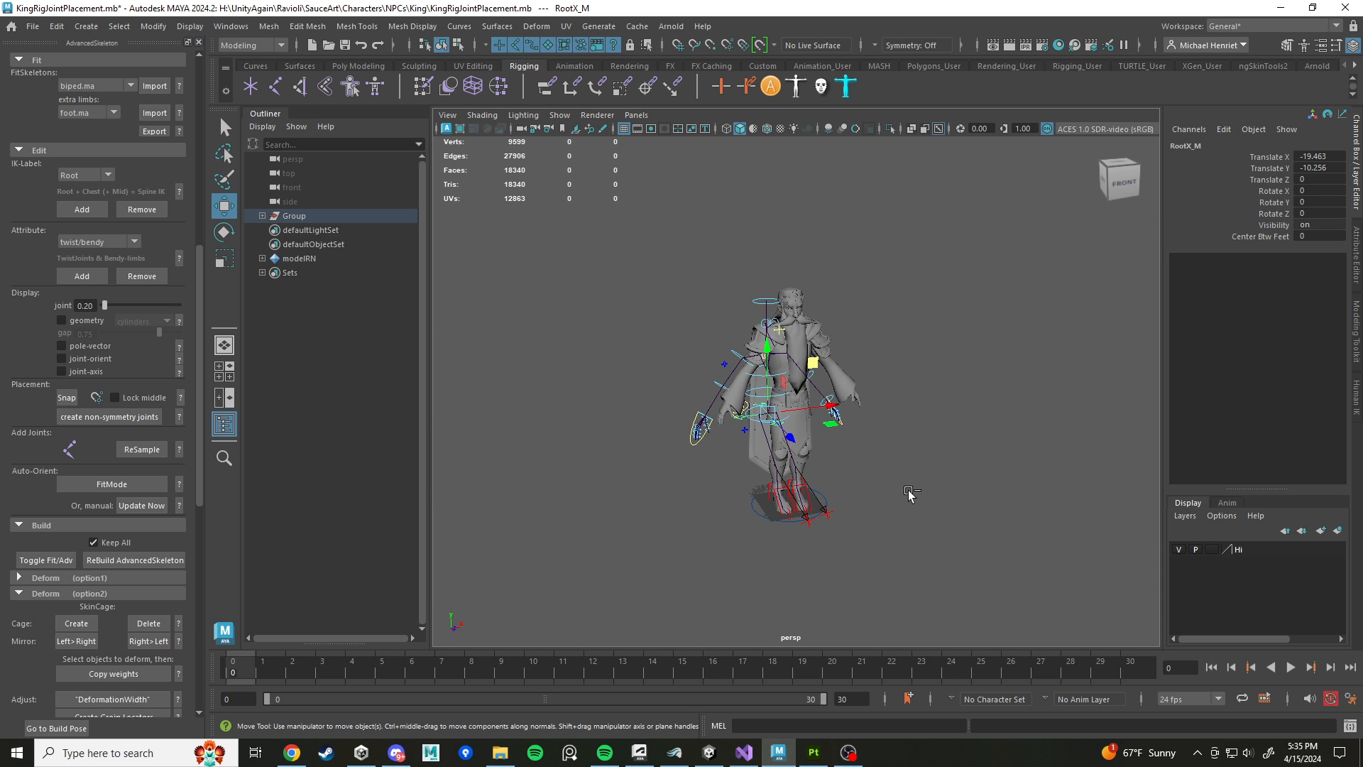
key(ctrl+z)
scroll(900, 480, up, 5)
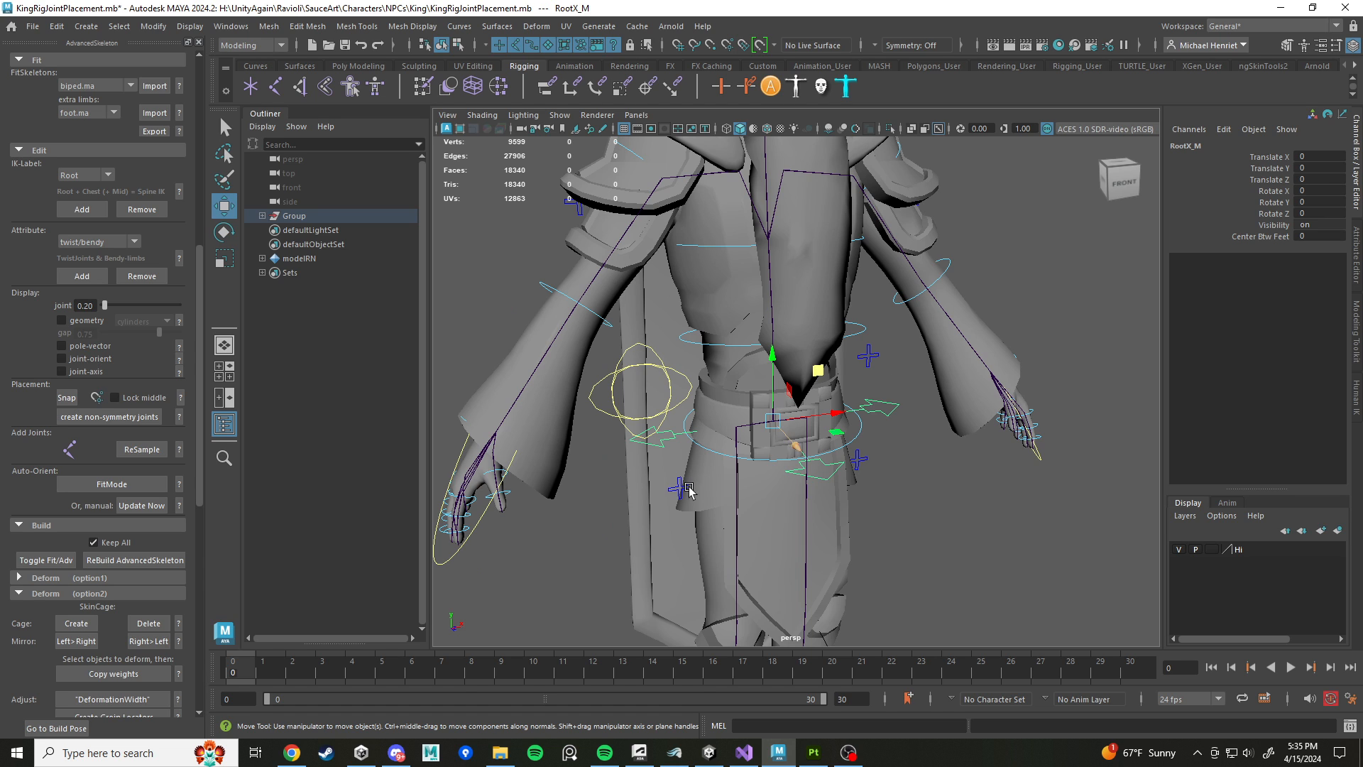
click(788, 525)
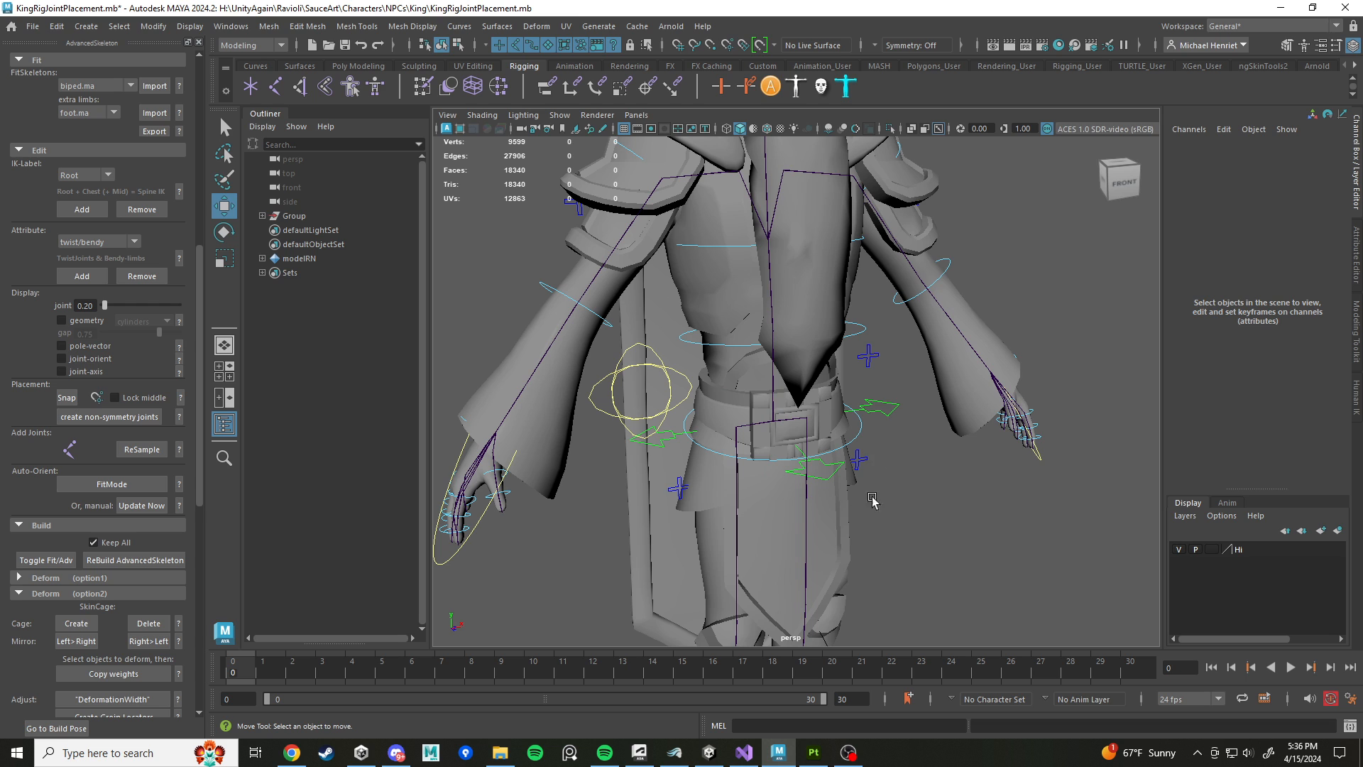
key(ctrl+z)
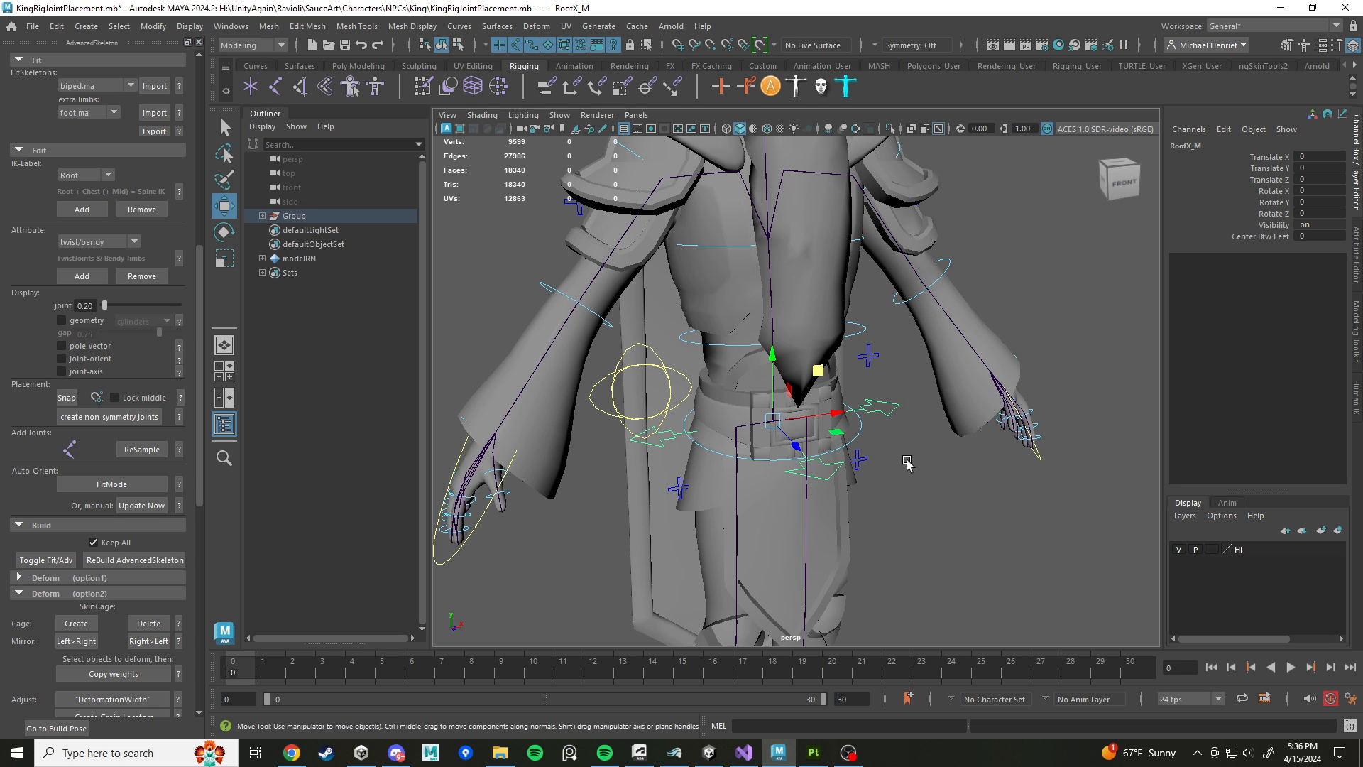
Step: Examine the torso and shoulder controls in shaded view and switch the viewport to wireframe display
scroll(899, 502, down, 5)
scroll(889, 501, up, 6)
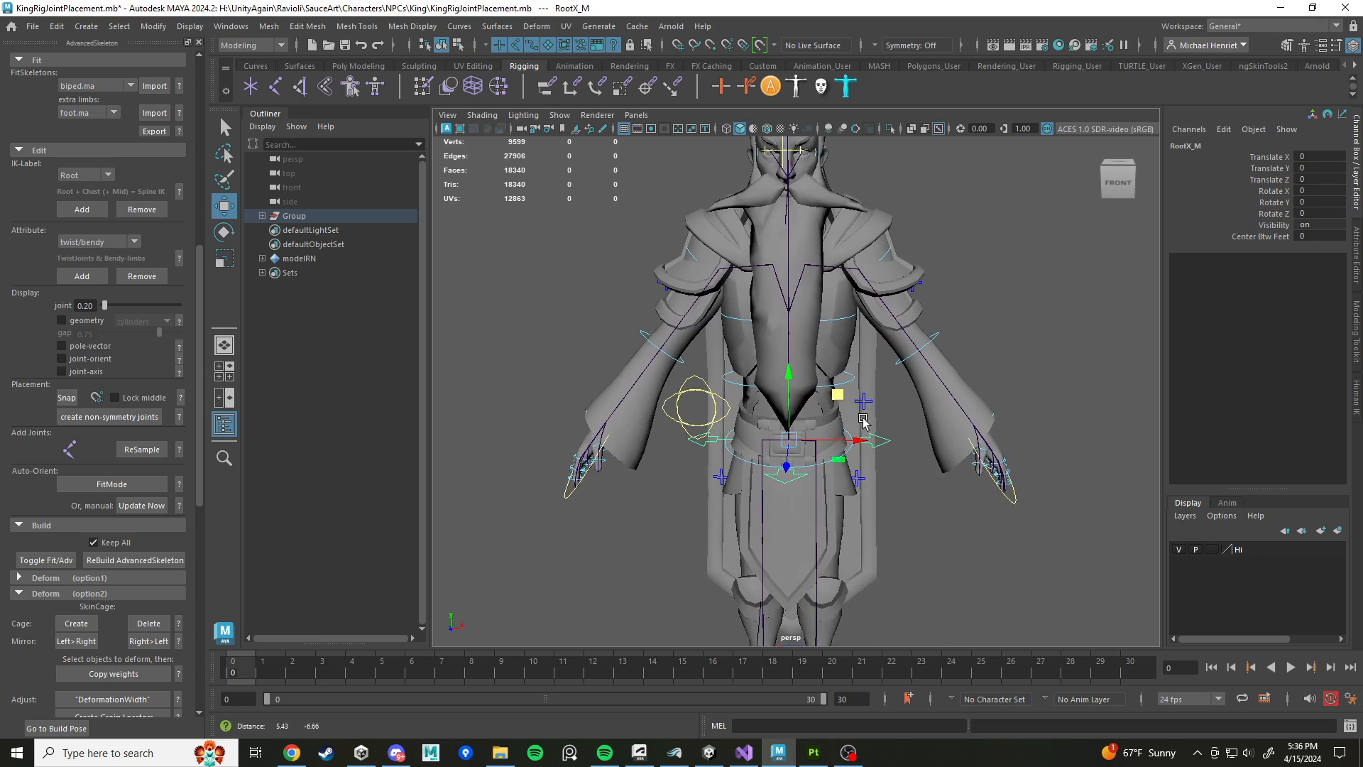
scroll(863, 419, up, 3)
mouse_move(879, 435)
alt+mouse_down()
mouse_move(922, 449)
mouse_move(961, 441)
mouse_move(885, 445)
alt+mouse_up()
key(4)
scroll(920, 470, down, 4)
alt+middle_drag(884, 446, 865, 604)
scroll(854, 514, up, 4)
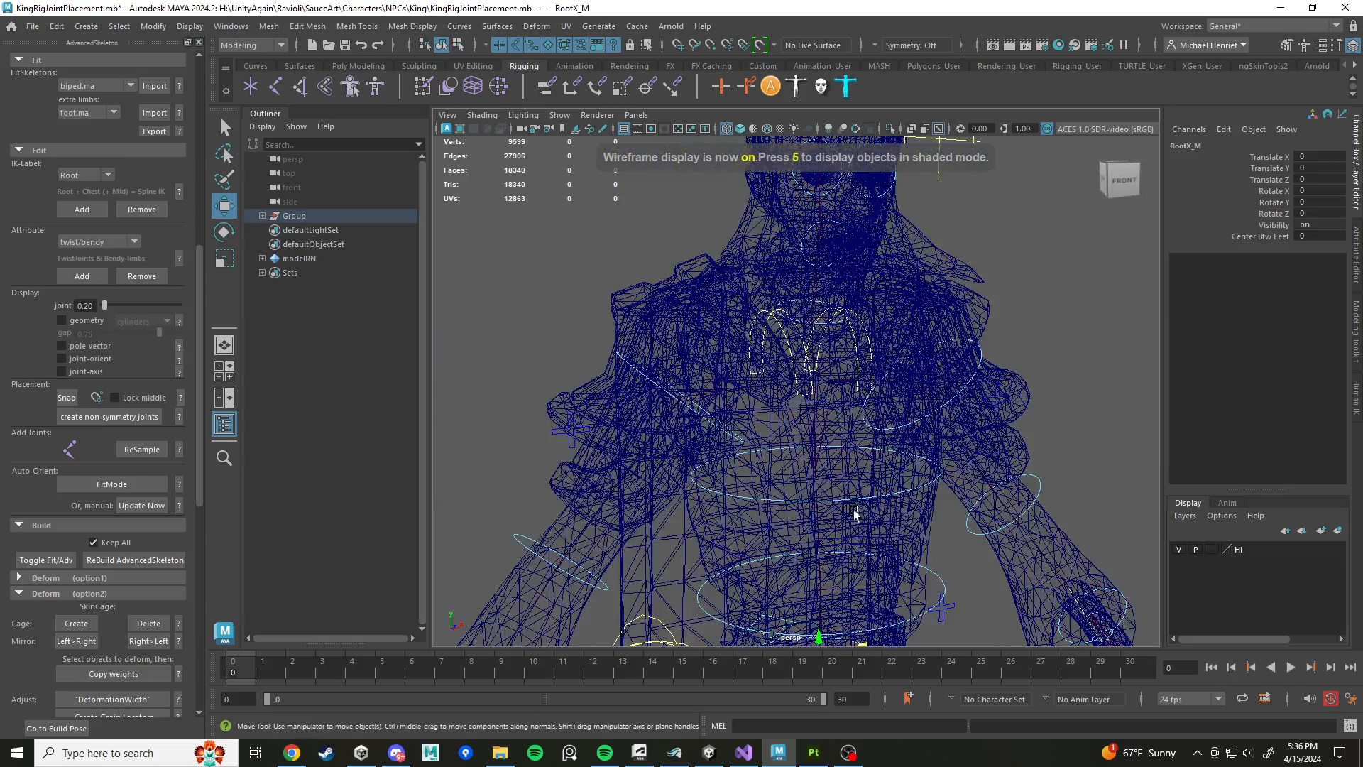
scroll(854, 513, down, 3)
key(5)
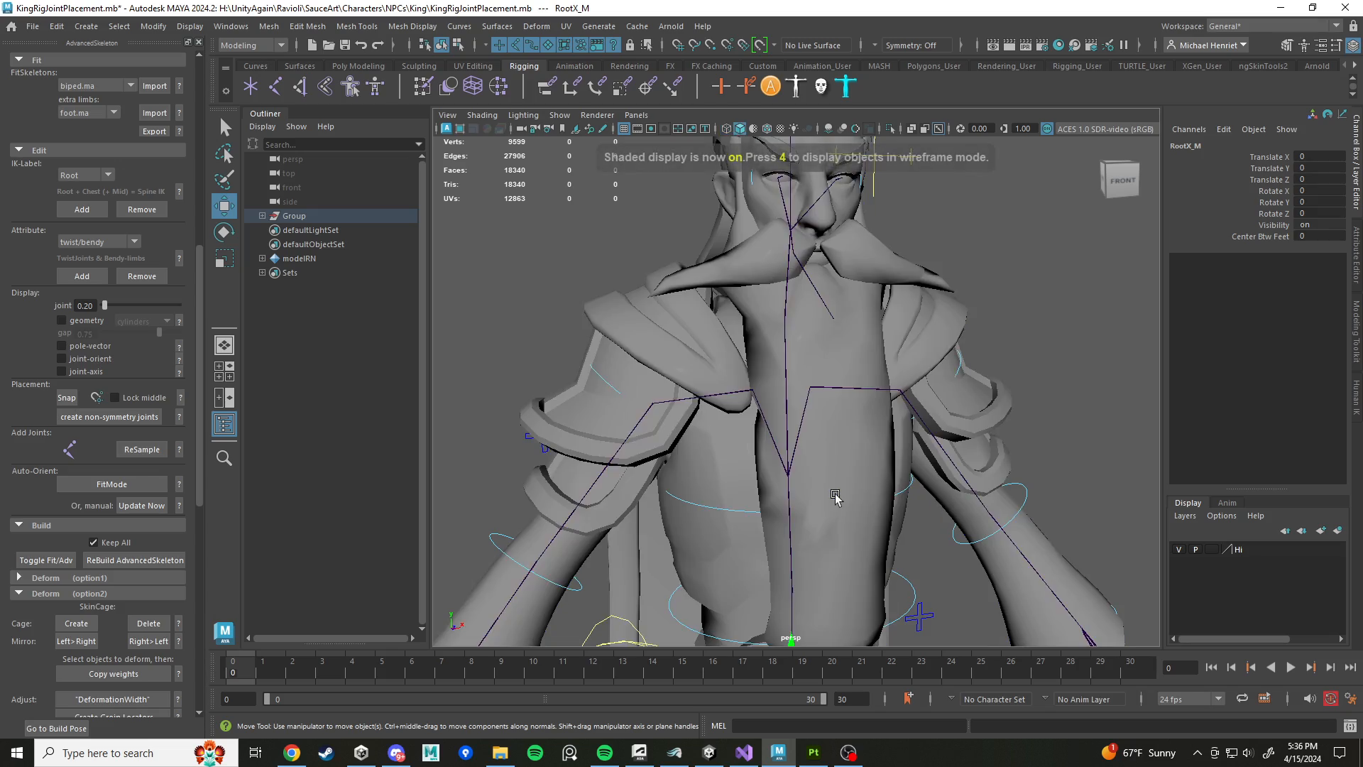
key(4)
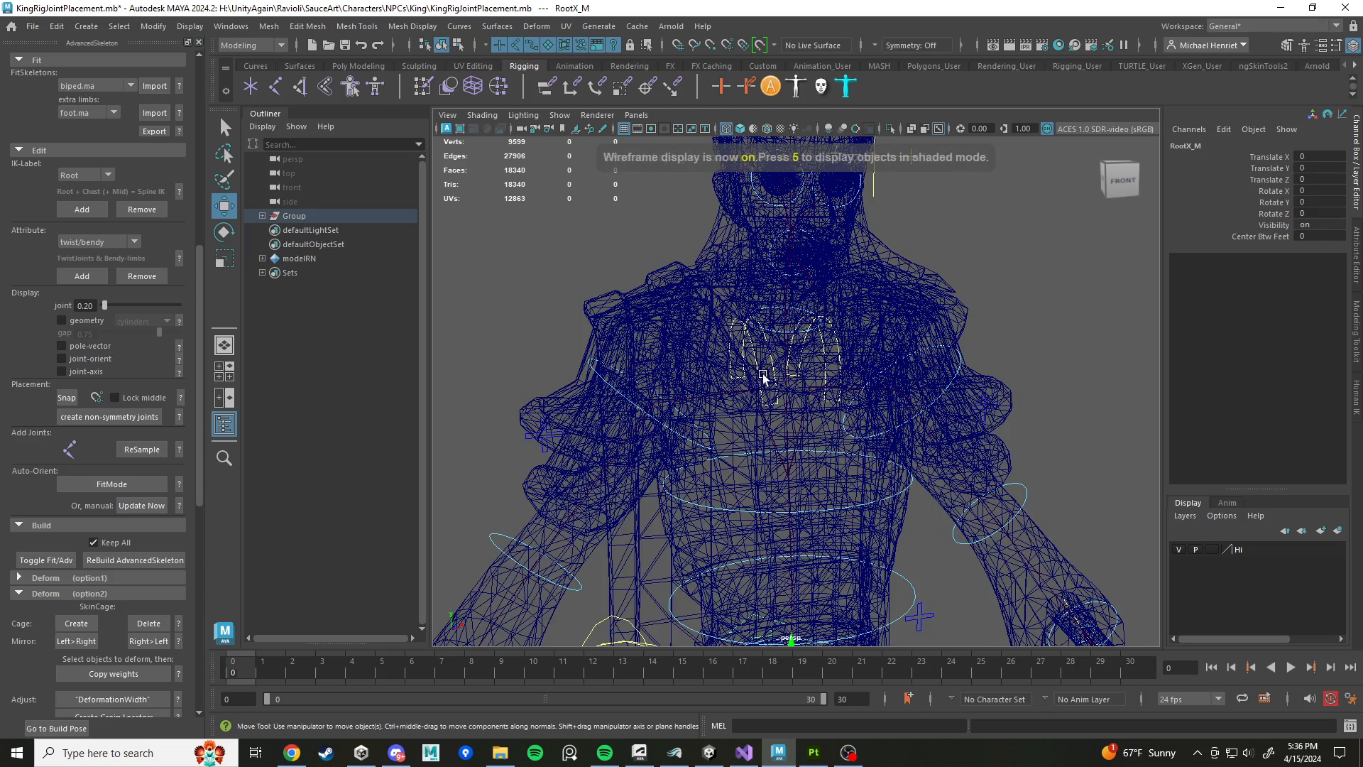
Step: Select the FKNeck_M control at the base of the neck through the wireframe meshes
click(767, 332)
alt+drag(782, 357, 787, 443)
scroll(786, 443, up, 5)
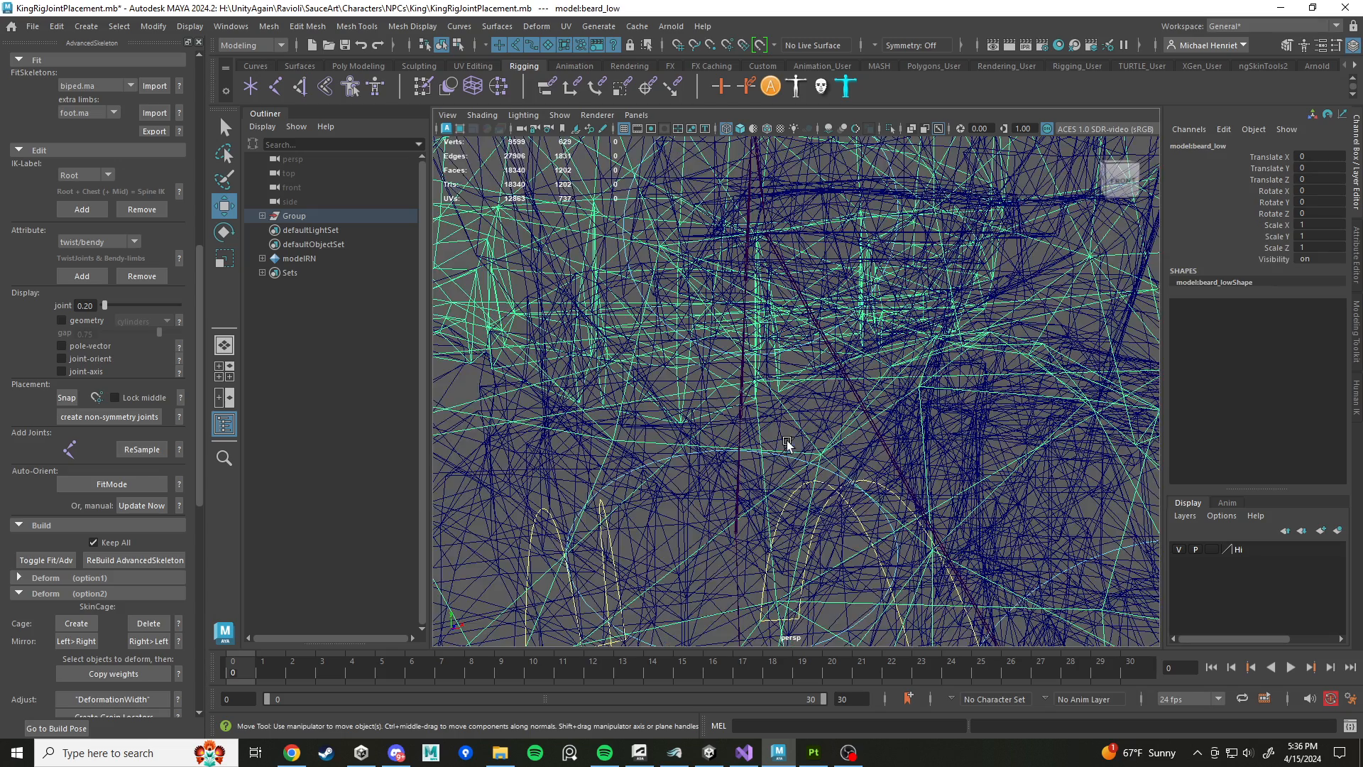
click(890, 536)
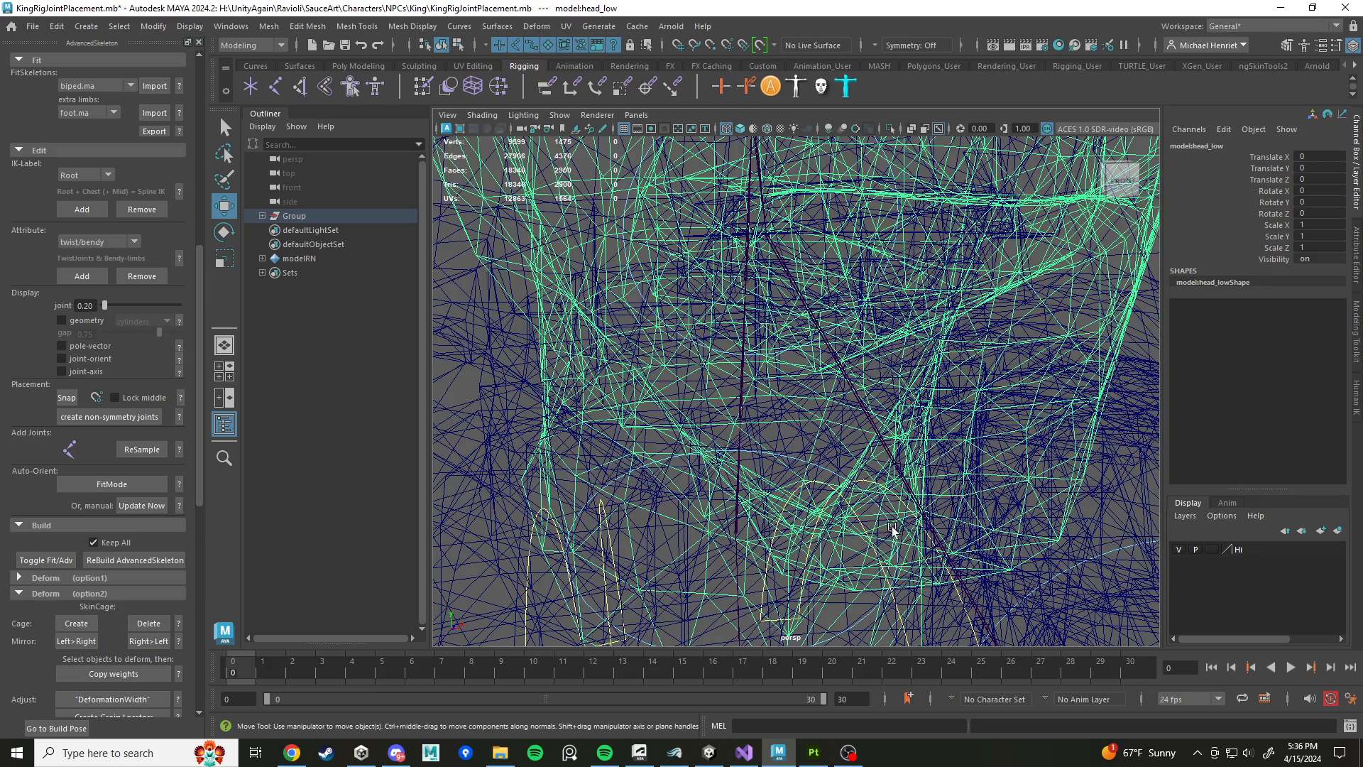
click(889, 524)
scroll(889, 525, down, 5)
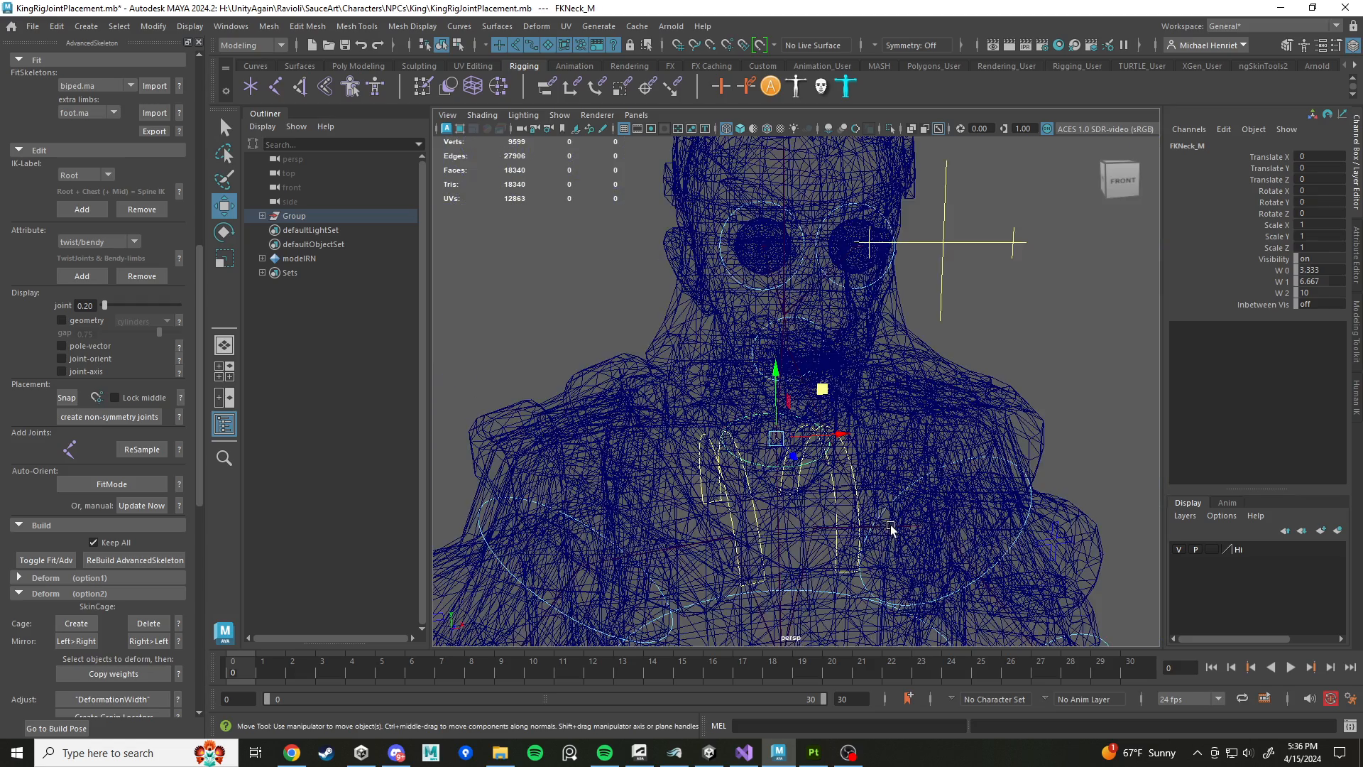
Step: Set the display type of the Hi layer to Reference (R)
scroll(874, 452, down, 3)
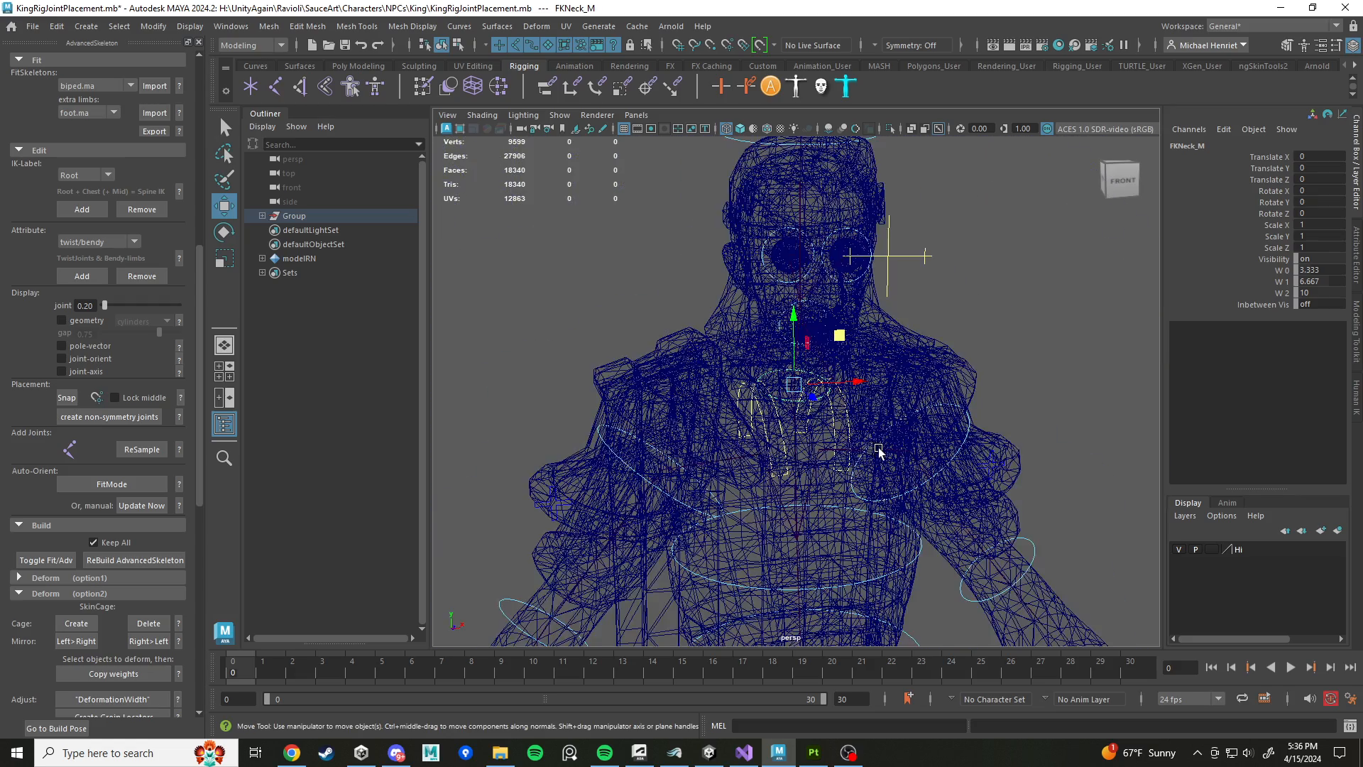
scroll(879, 452, up, 2)
click(1207, 551)
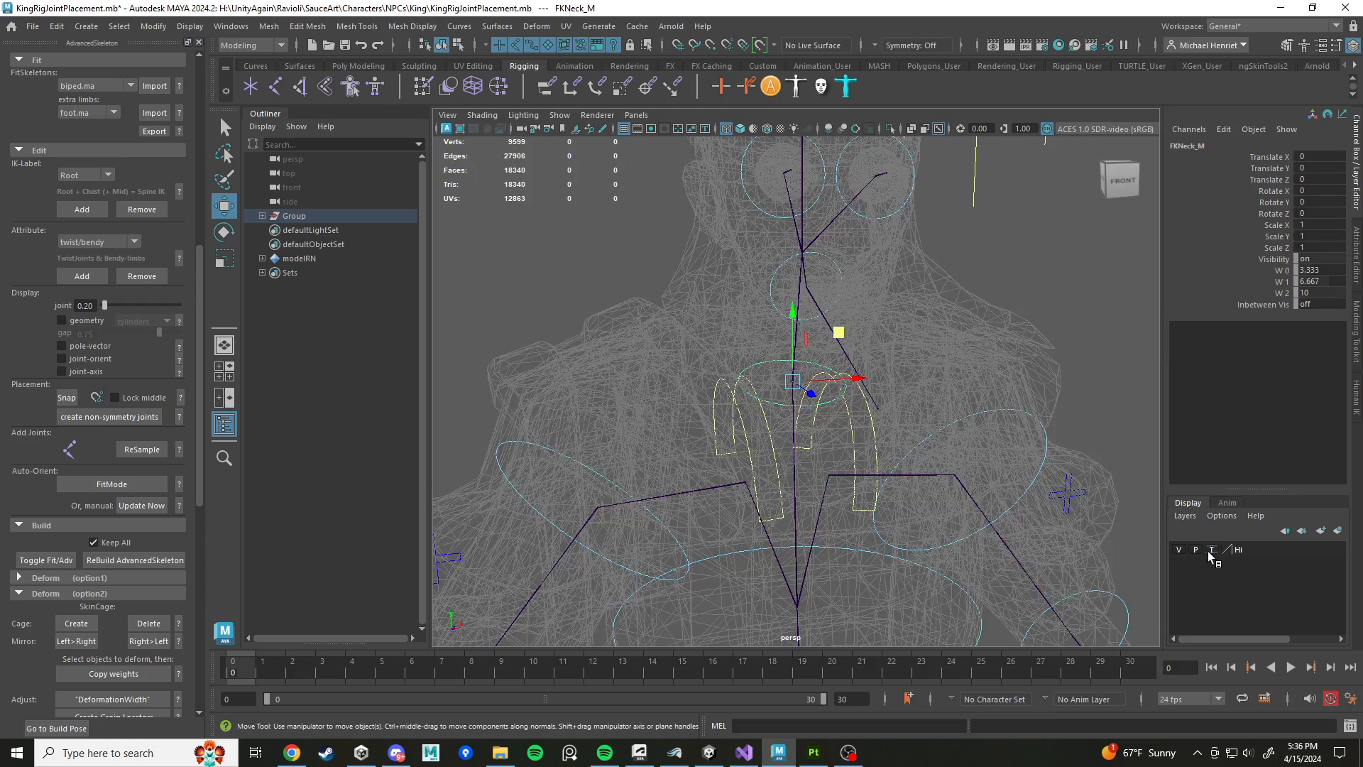
click(1211, 551)
click(1212, 551)
click(1212, 551)
click(1211, 550)
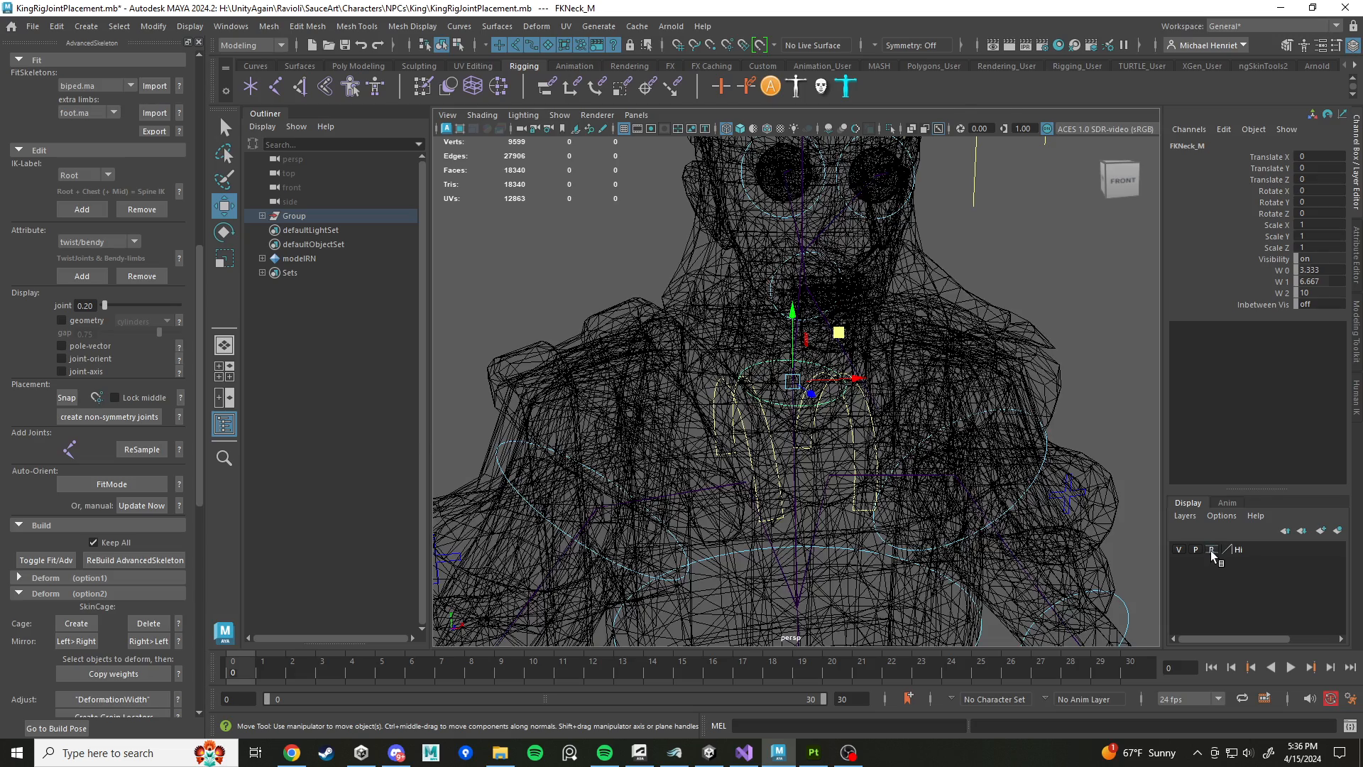
Step: Test selecting rig parts through the referenced mesh with the Jaw_M joint and the FKNeck_M control
scroll(951, 384, up, 2)
click(906, 339)
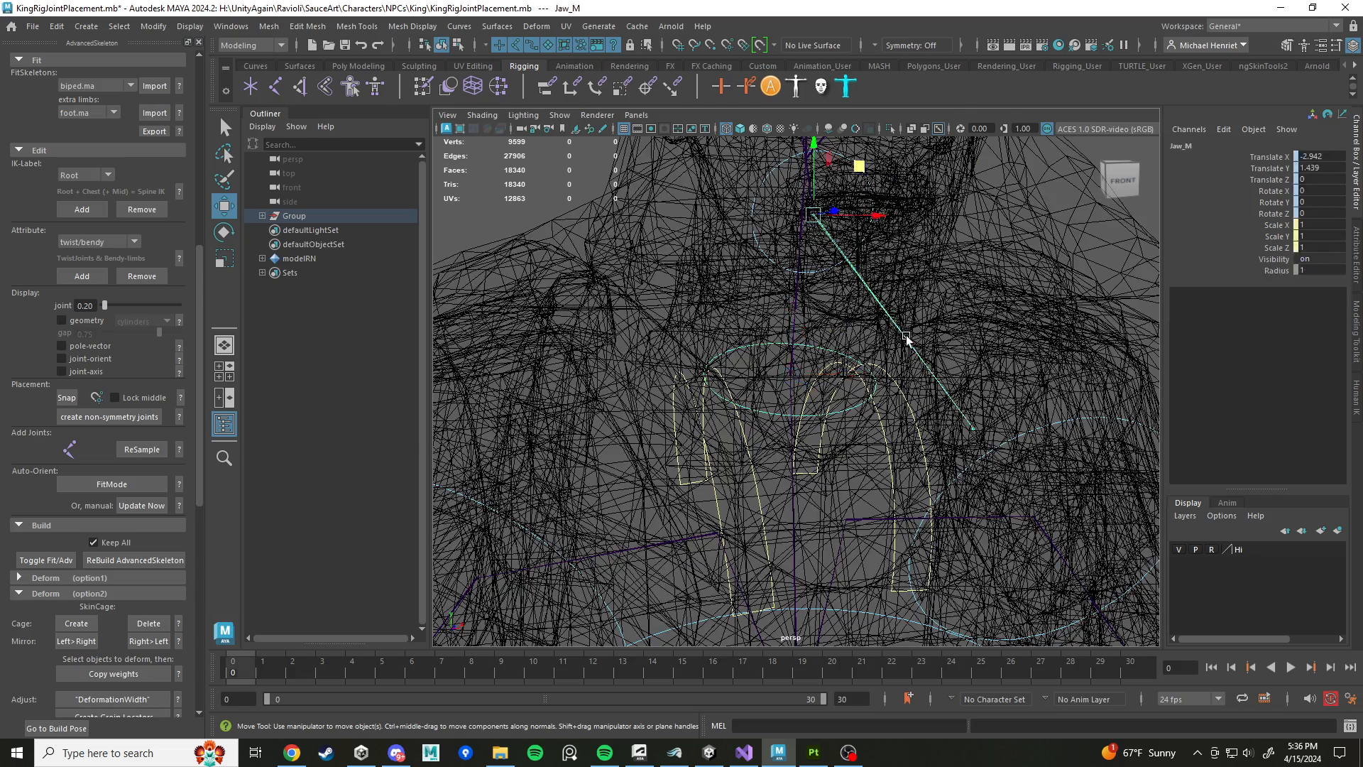
click(818, 343)
click(809, 348)
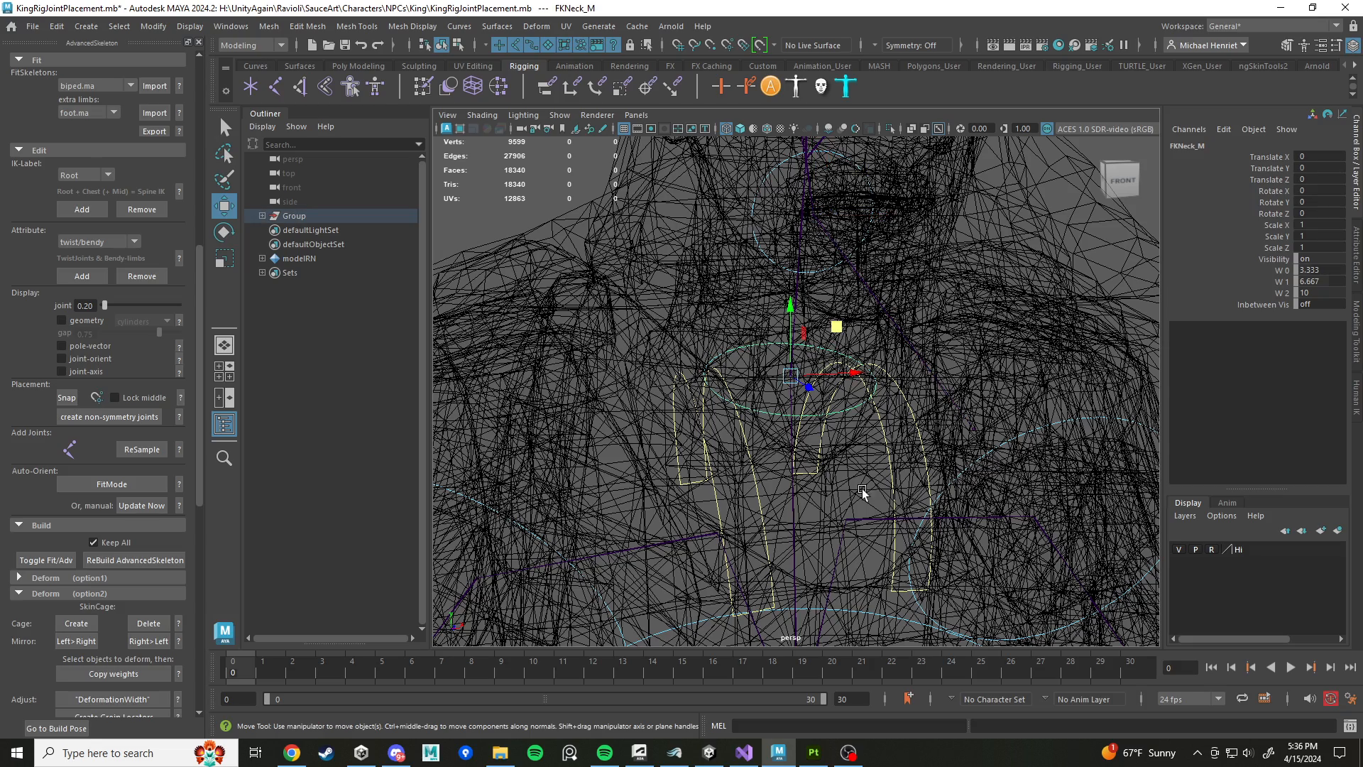
Step: Examine the neck and chest controls in wireframe and return the viewport to shaded display
scroll(859, 493, down, 3)
scroll(859, 494, down, 4)
scroll(859, 492, up, 4)
scroll(820, 454, down, 2)
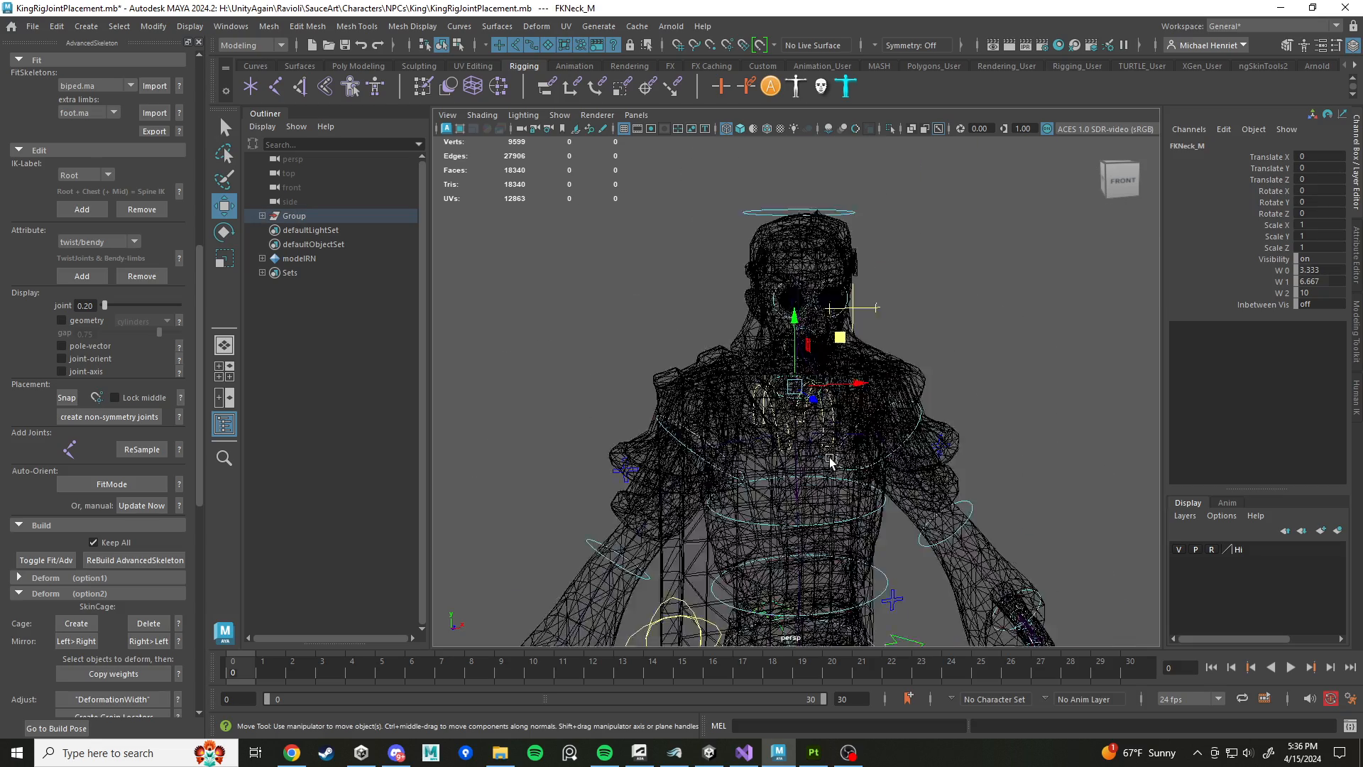
scroll(828, 458, up, 4)
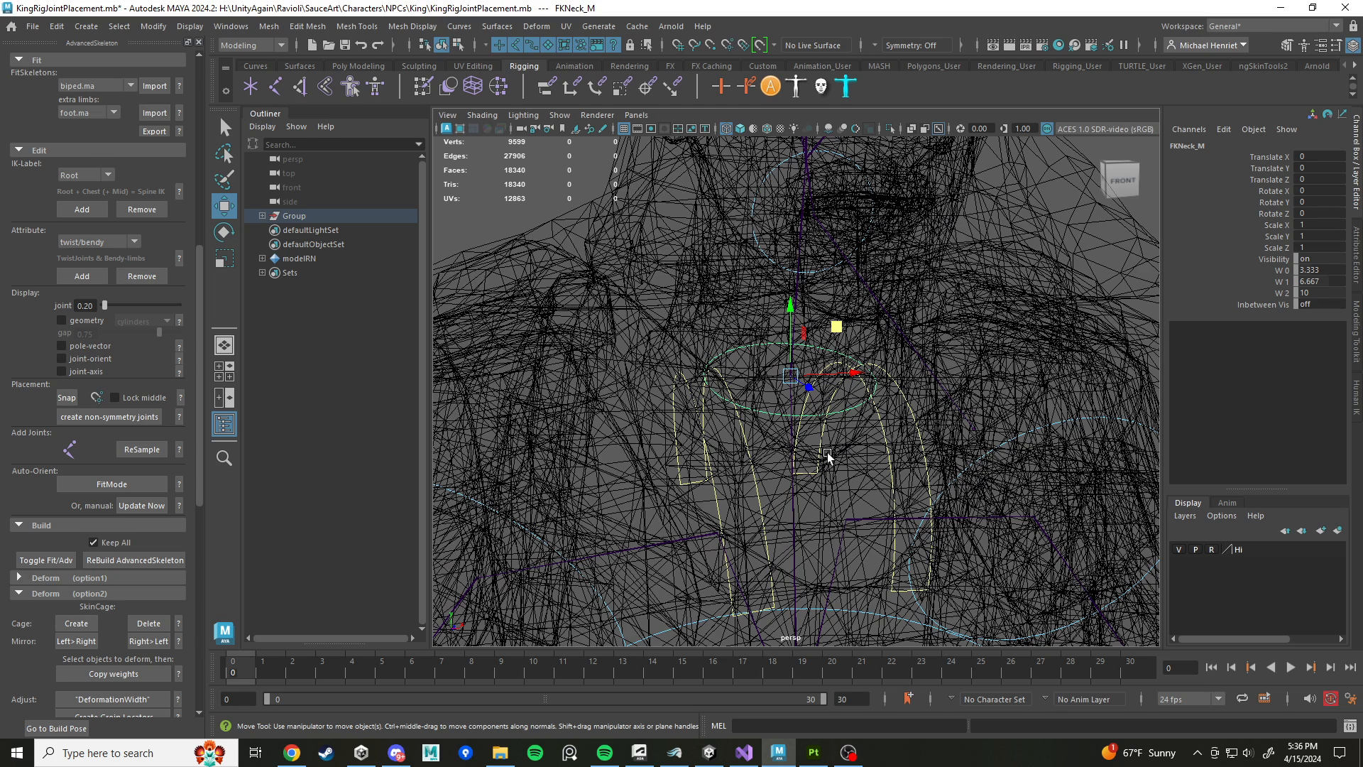
scroll(827, 452, down, 3)
key(5)
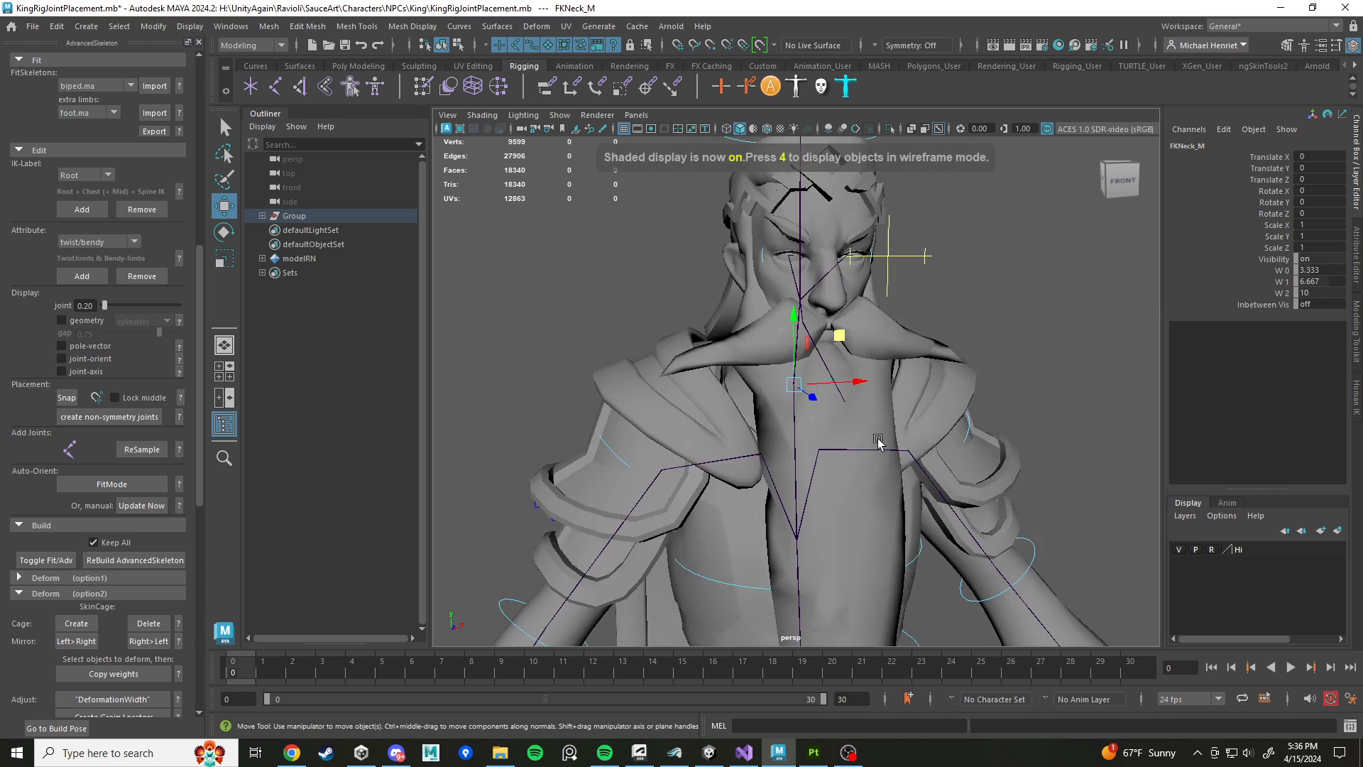
Step: Select the Spine1Part1_M joint in the middle of the torso
scroll(878, 442, down, 2)
scroll(774, 387, up, 5)
click(833, 361)
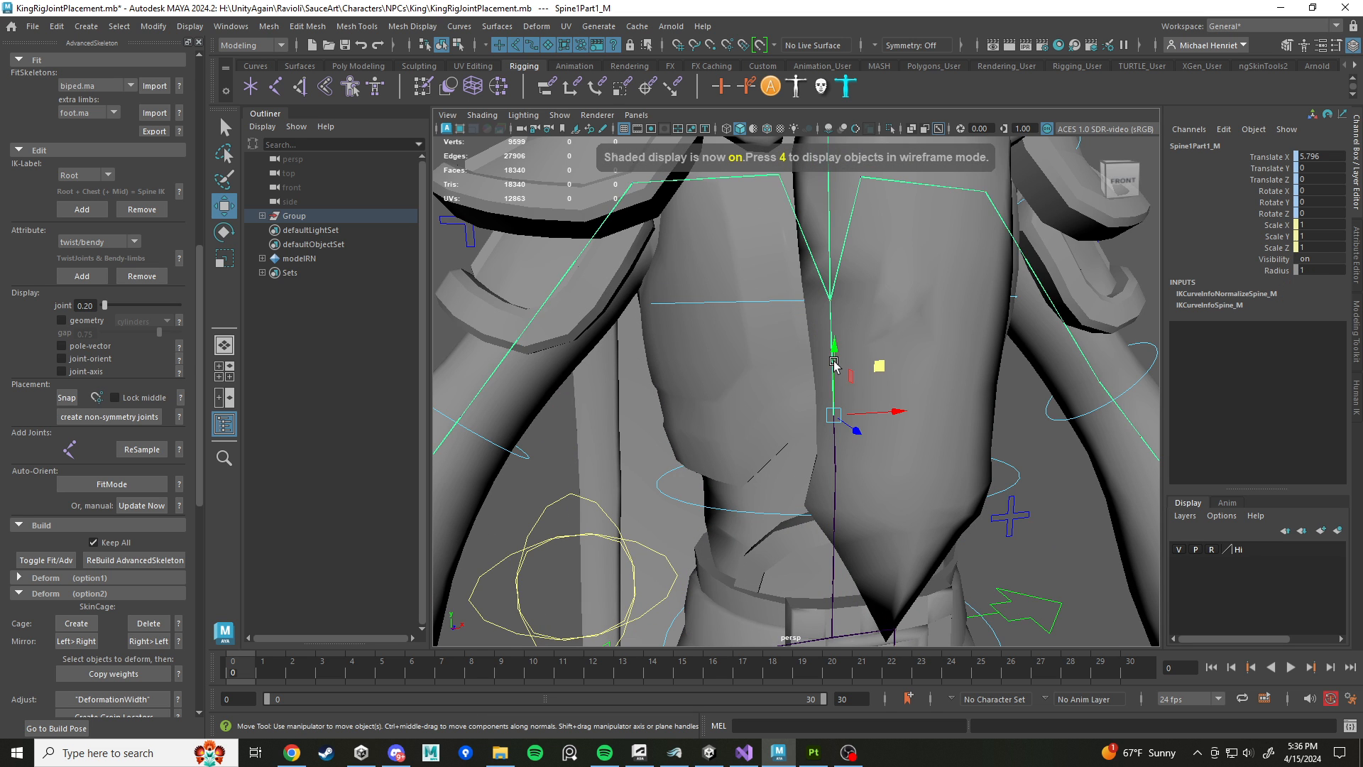
Step: Select the RootPart1_M joint at the waist and the Root_M joint at the pelvis to inspect their placement
click(834, 545)
alt+middle_drag(804, 602, 747, 419)
scroll(748, 419, up, 3)
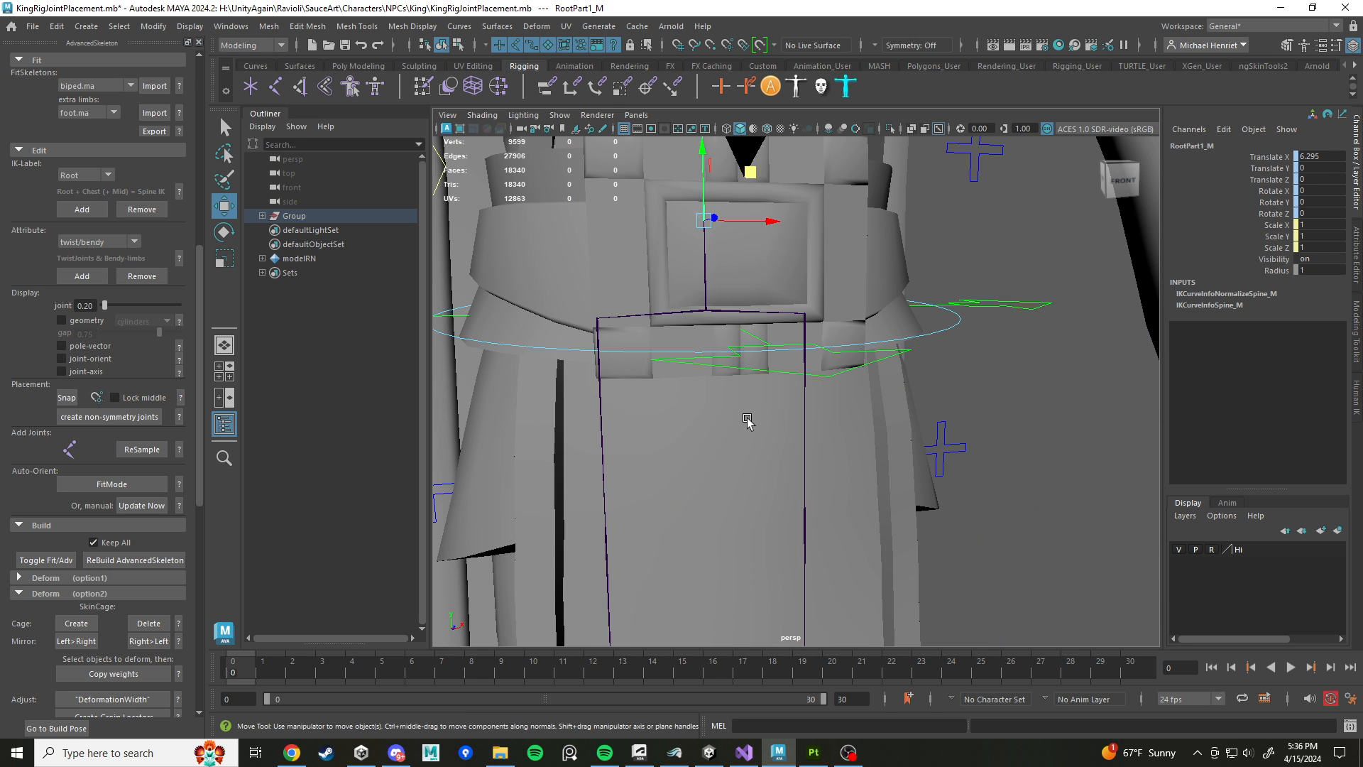
click(722, 316)
alt+drag(814, 409, 807, 317)
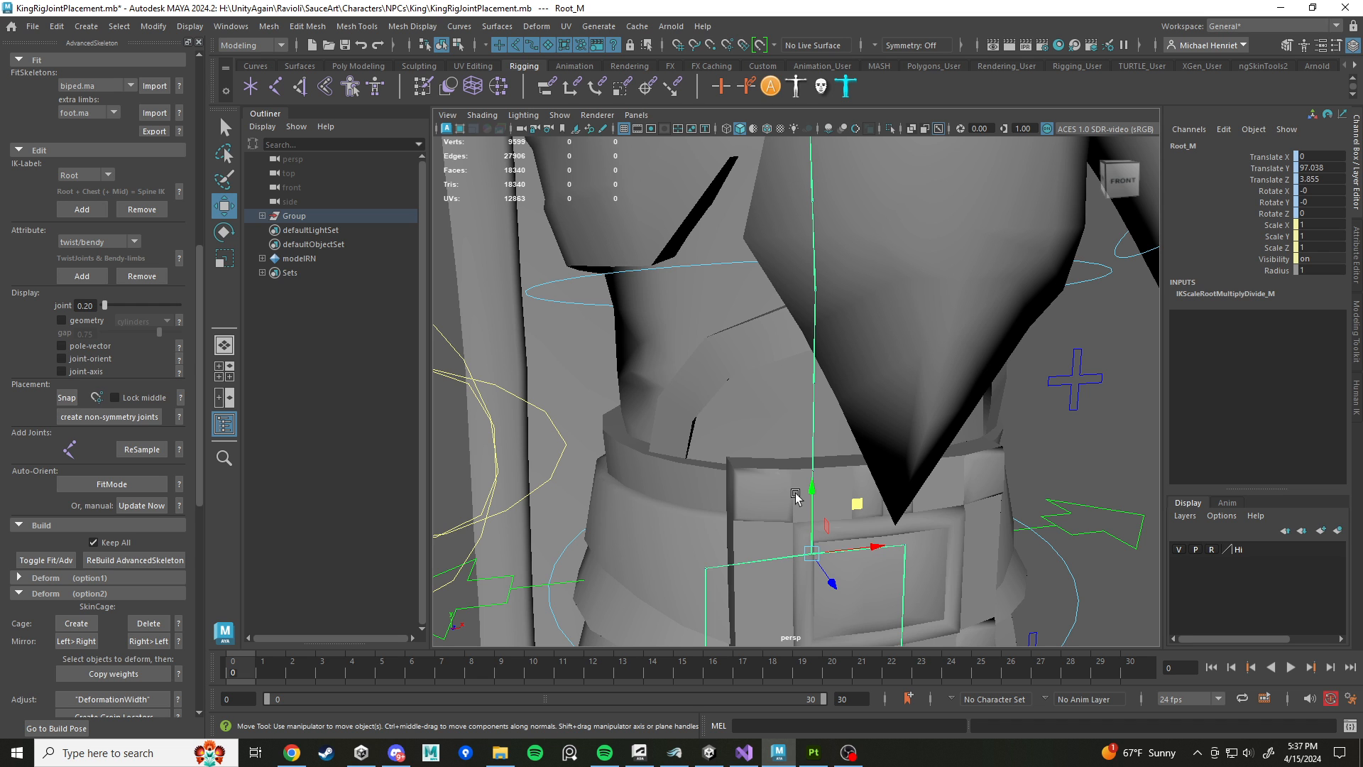
Step: Select the RootX_M control at the hips and examine its pivot at the pelvis from the side
scroll(994, 464, down, 7)
click(892, 424)
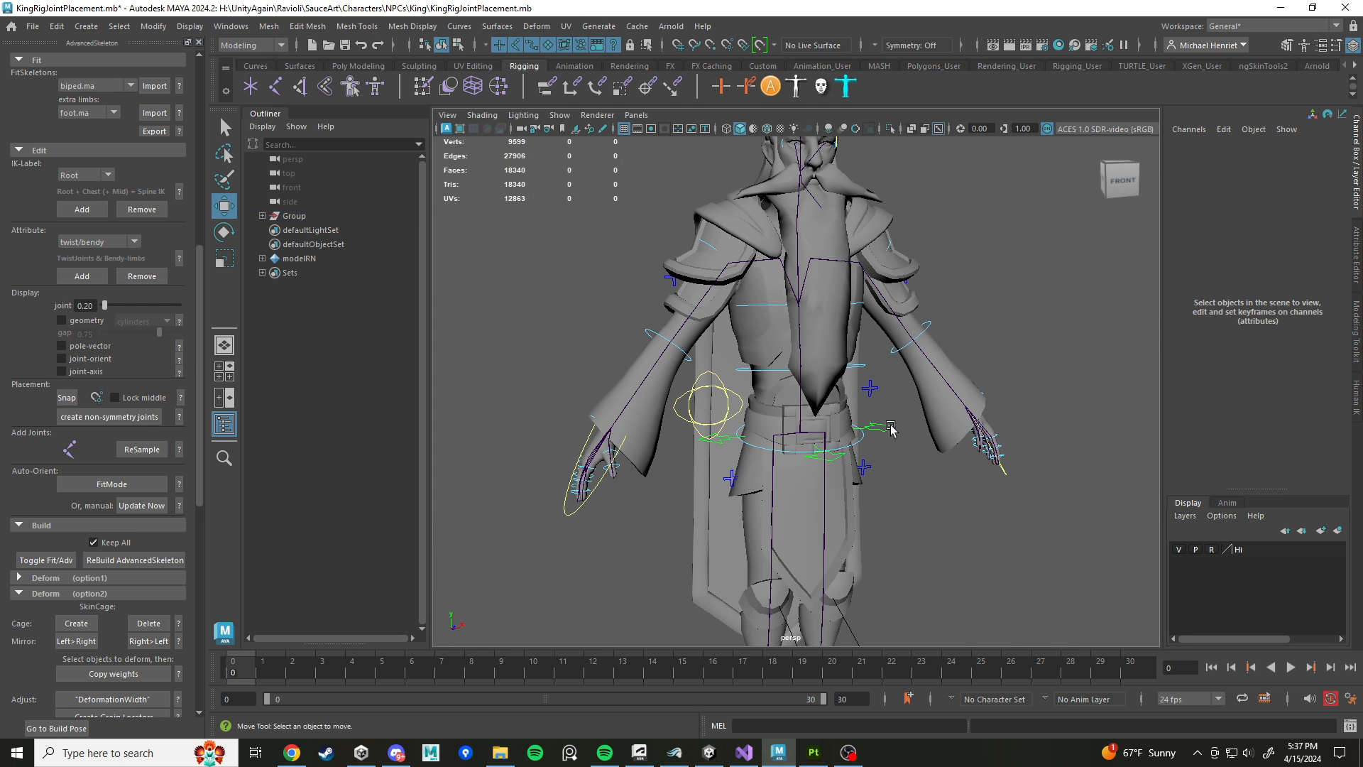
click(891, 448)
scroll(909, 490, up, 5)
scroll(964, 443, down, 5)
scroll(967, 469, up, 4)
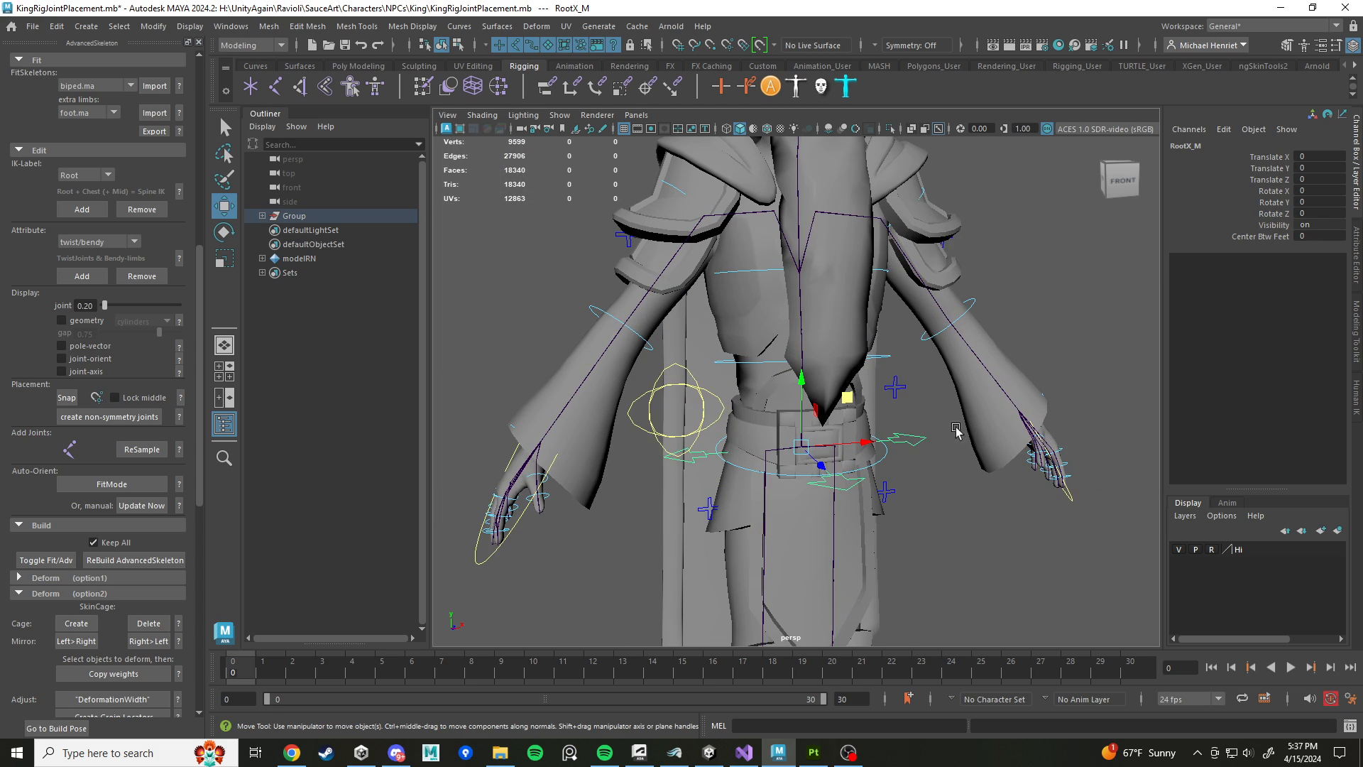
alt+drag(903, 504, 977, 490)
alt+middle_drag(976, 490, 873, 427)
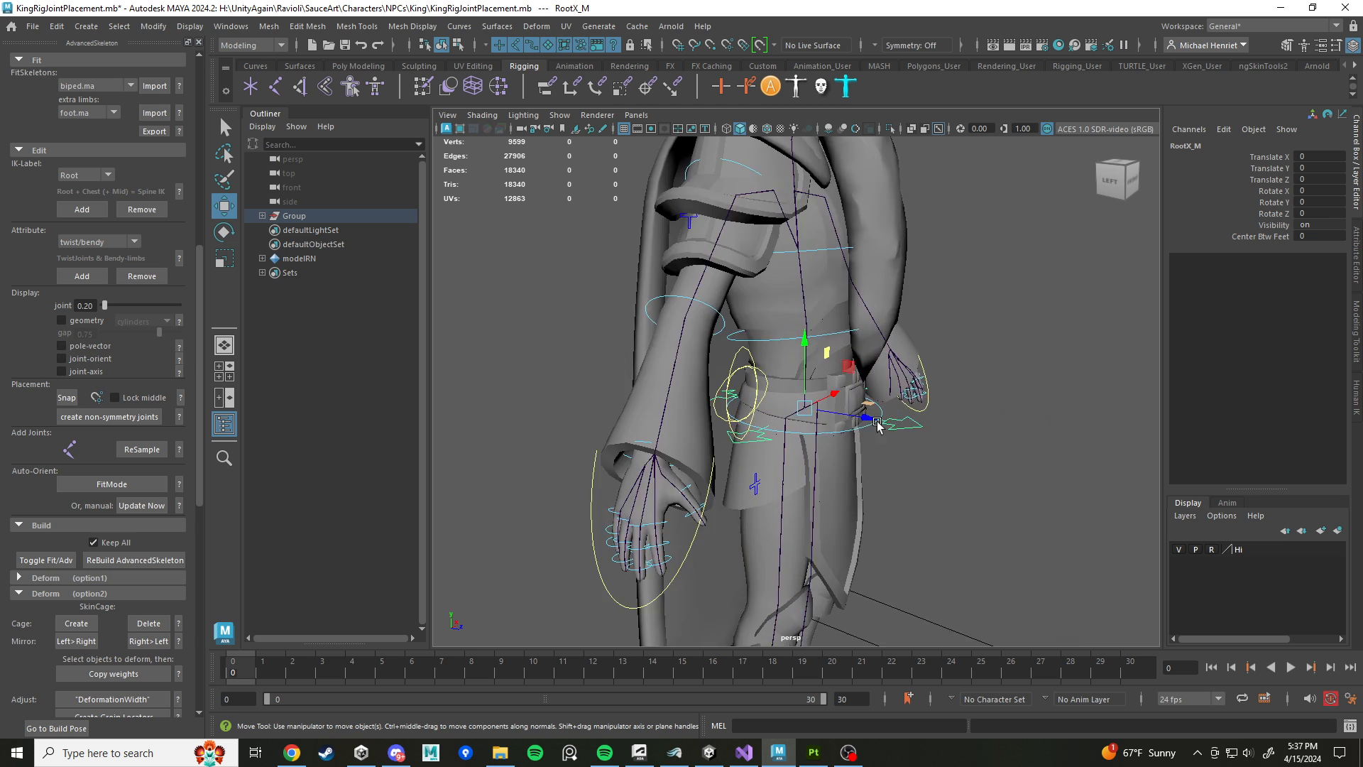
scroll(872, 429, up, 5)
Step: Compare the Hip_R joint with the Root_M joint by selecting each one at the belt
click(766, 463)
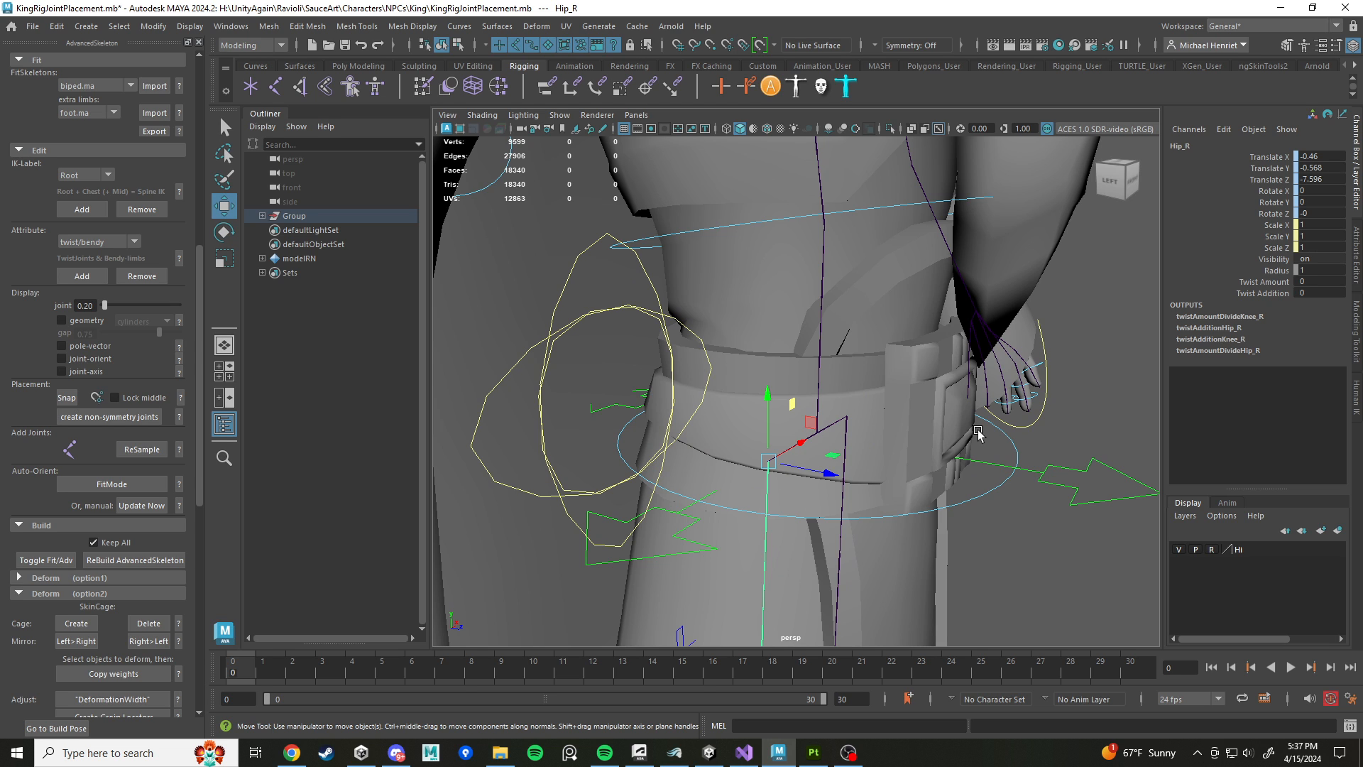
click(820, 433)
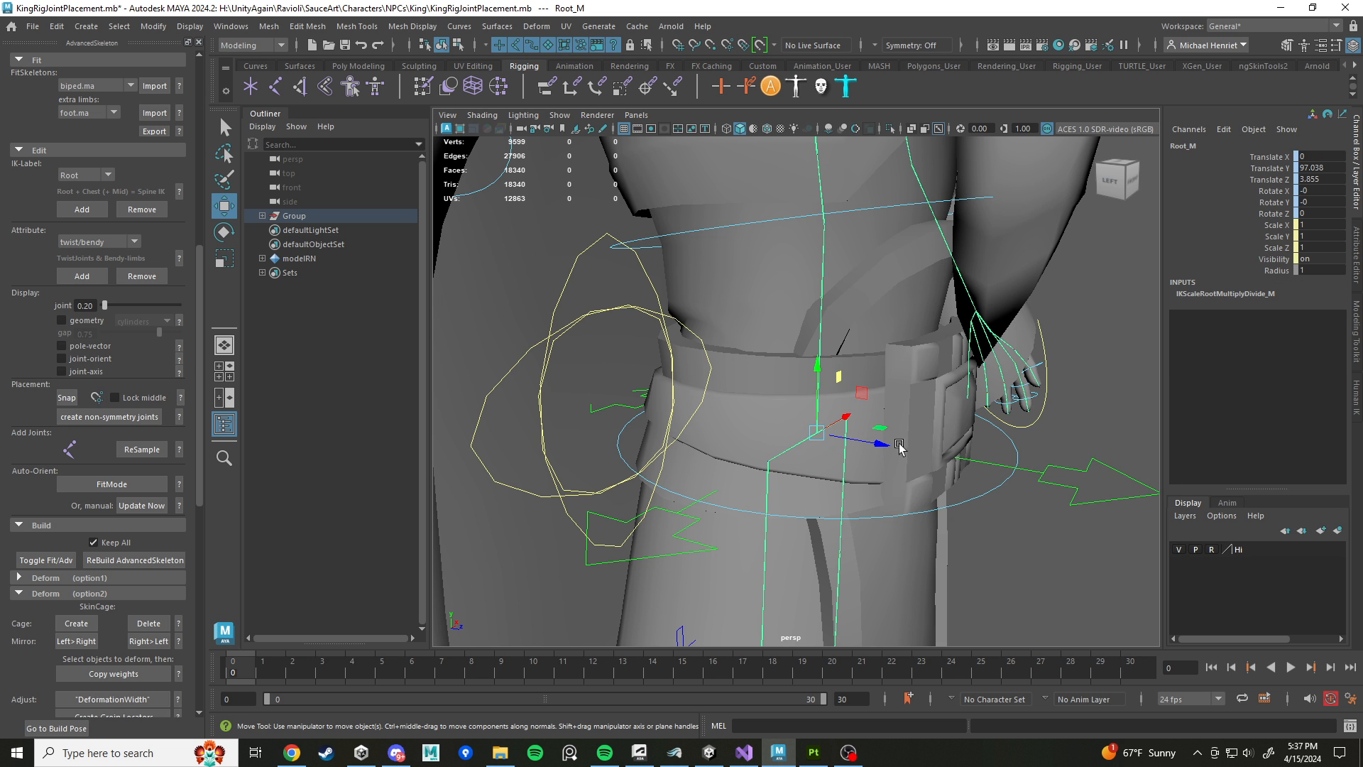
alt+drag(1029, 457, 922, 474)
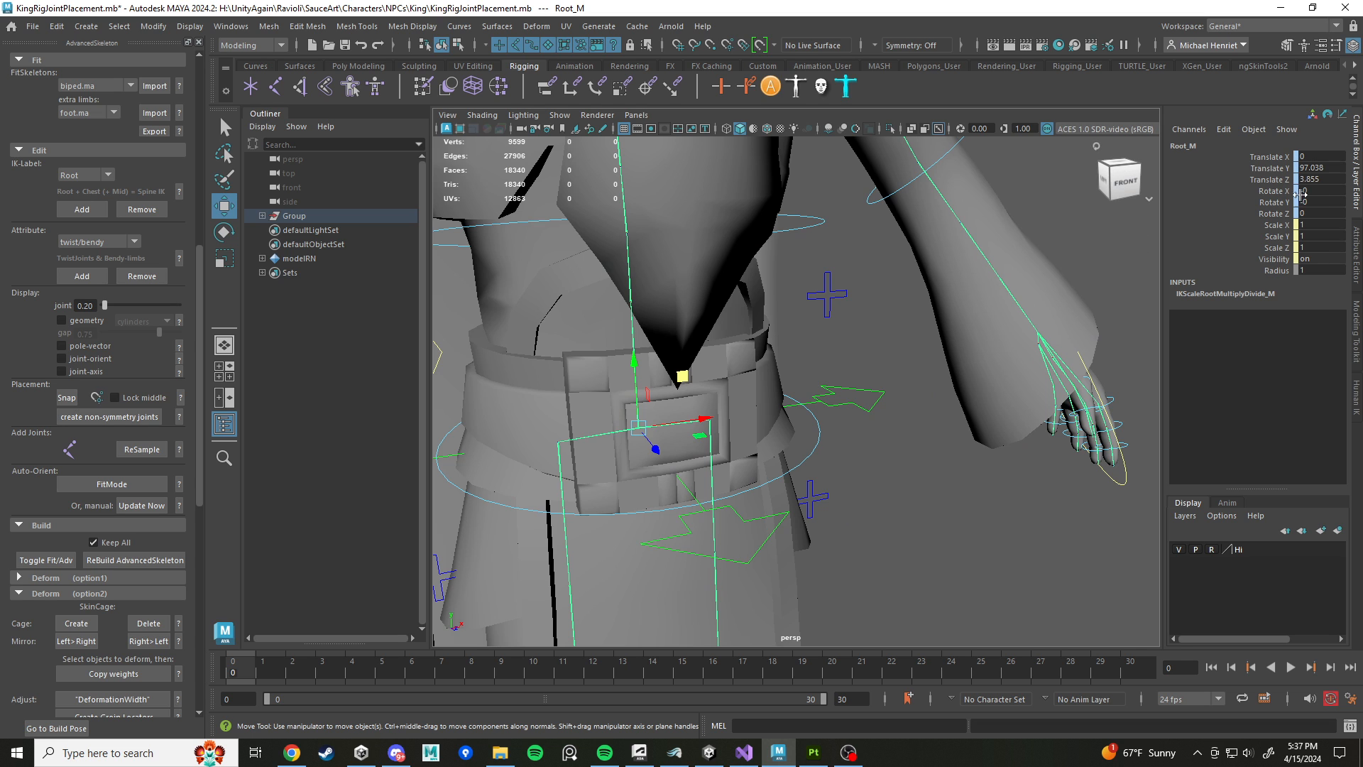
Step: Examine the skeleton and control curves around the torso and waist from the front and side
scroll(923, 468, down, 5)
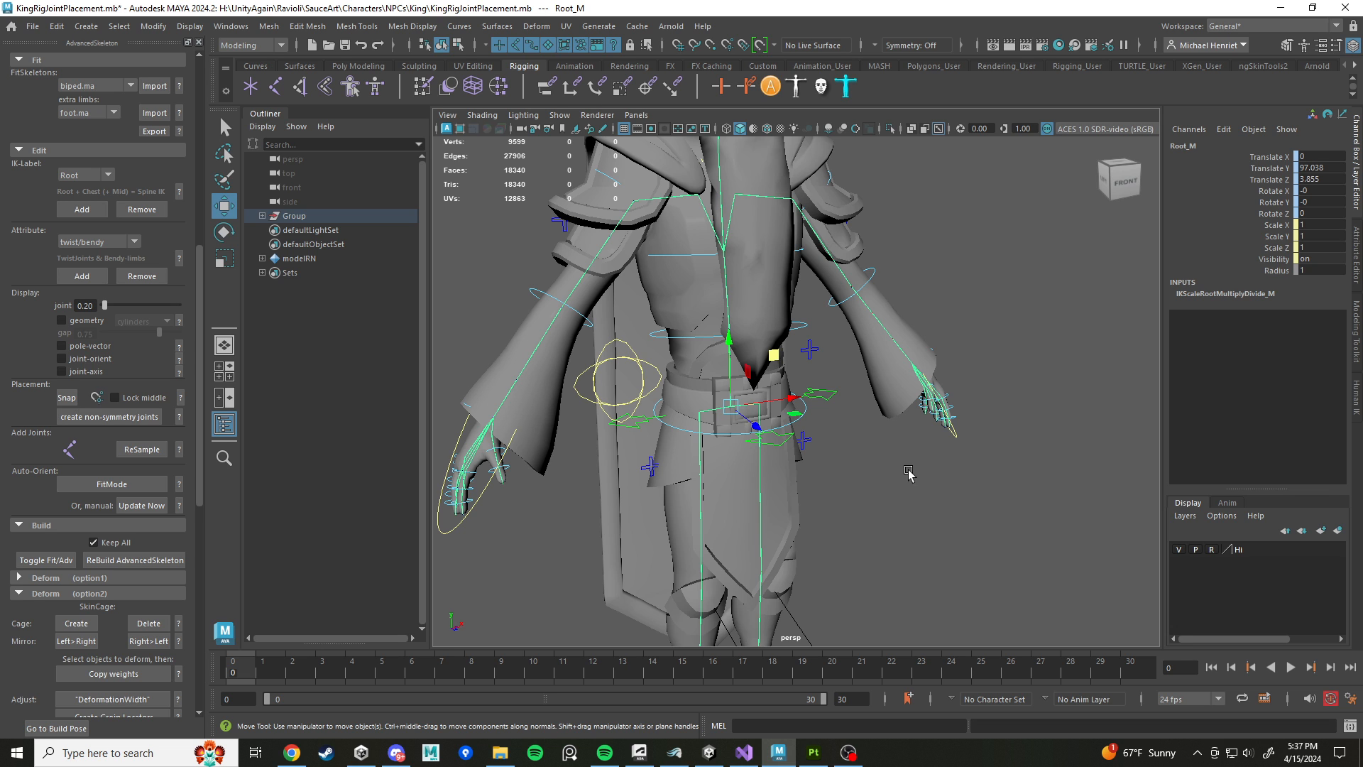
scroll(799, 341, down, 2)
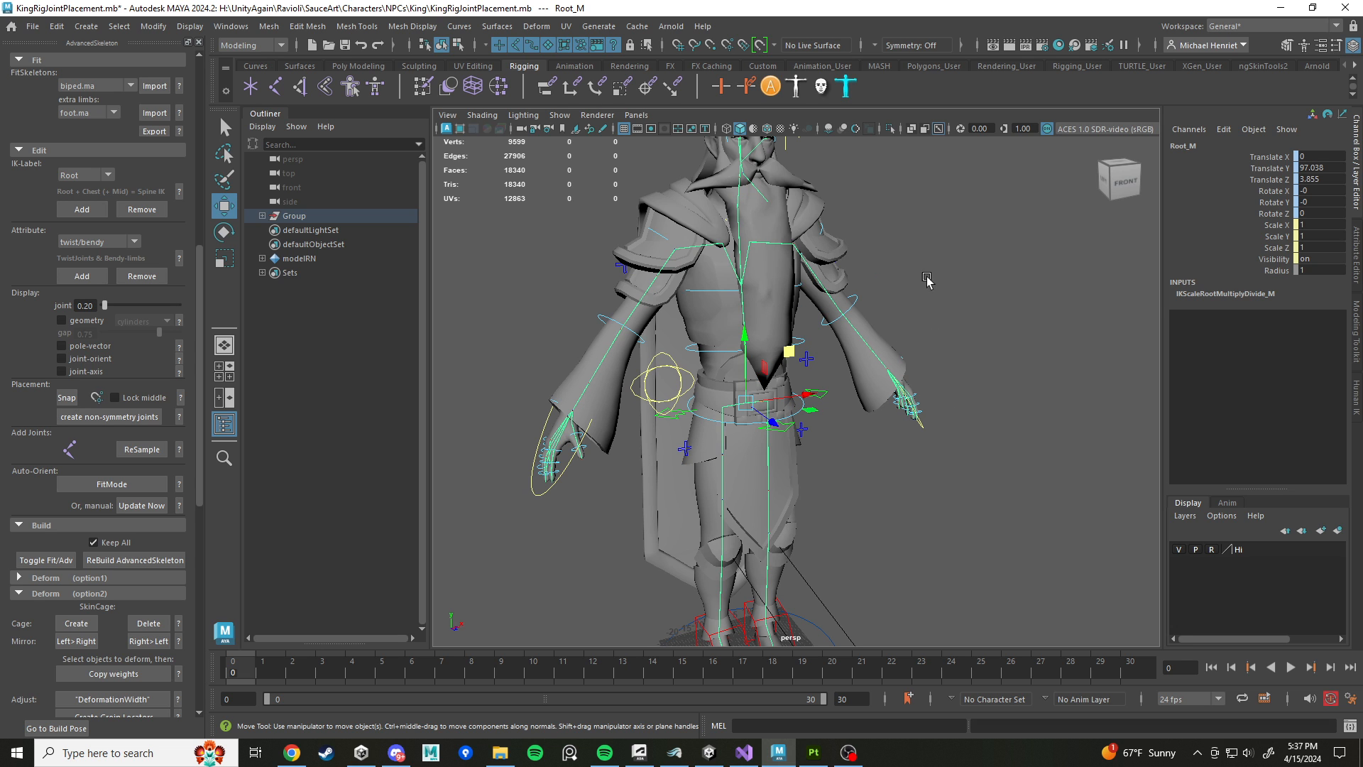
alt+middle_drag(895, 270, 912, 362)
alt+drag(911, 363, 1018, 366)
scroll(985, 360, up, 3)
scroll(984, 360, up, 2)
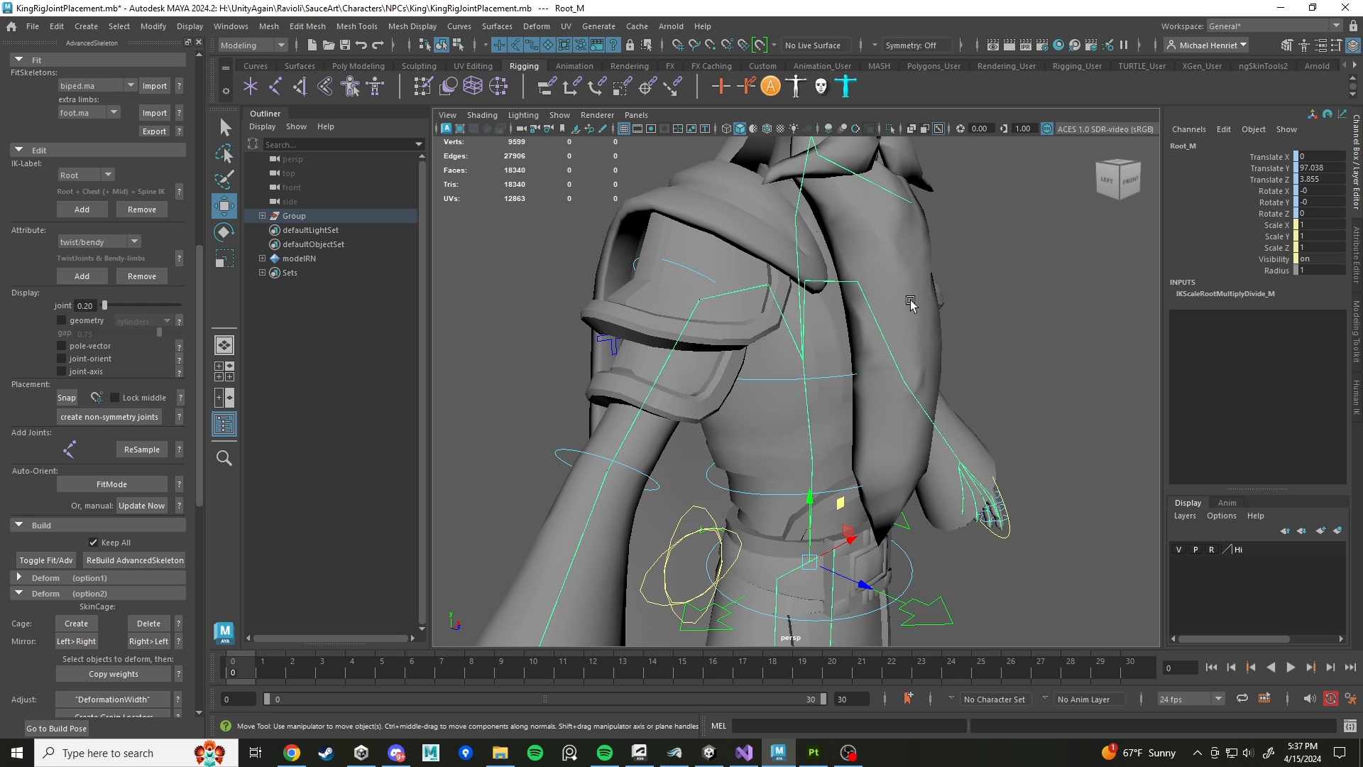
alt+drag(911, 523, 869, 524)
alt+middle_drag(870, 524, 844, 417)
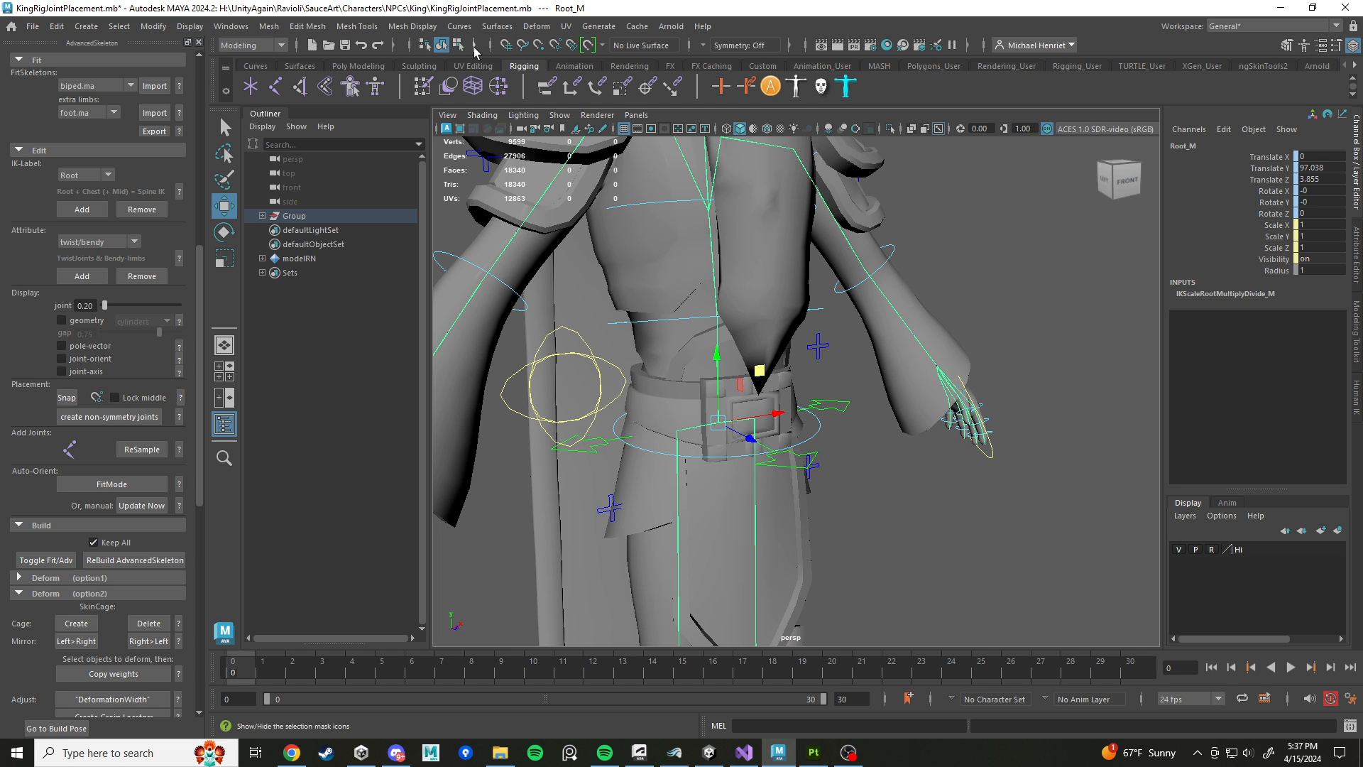
click(517, 47)
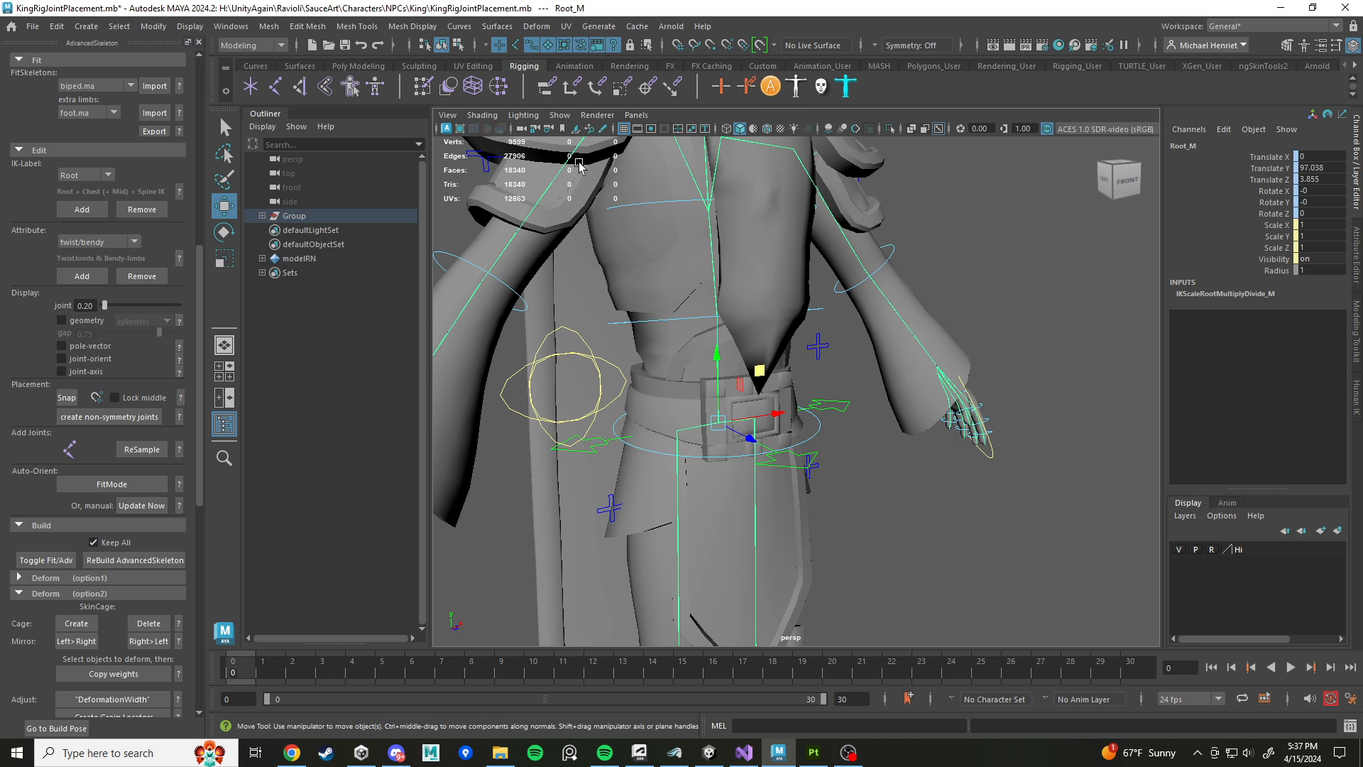
Step: Switch to Chrome, replay the Zelda & Chill 2 video from near its beginning, and return to Maya
click(291, 752)
click(266, 16)
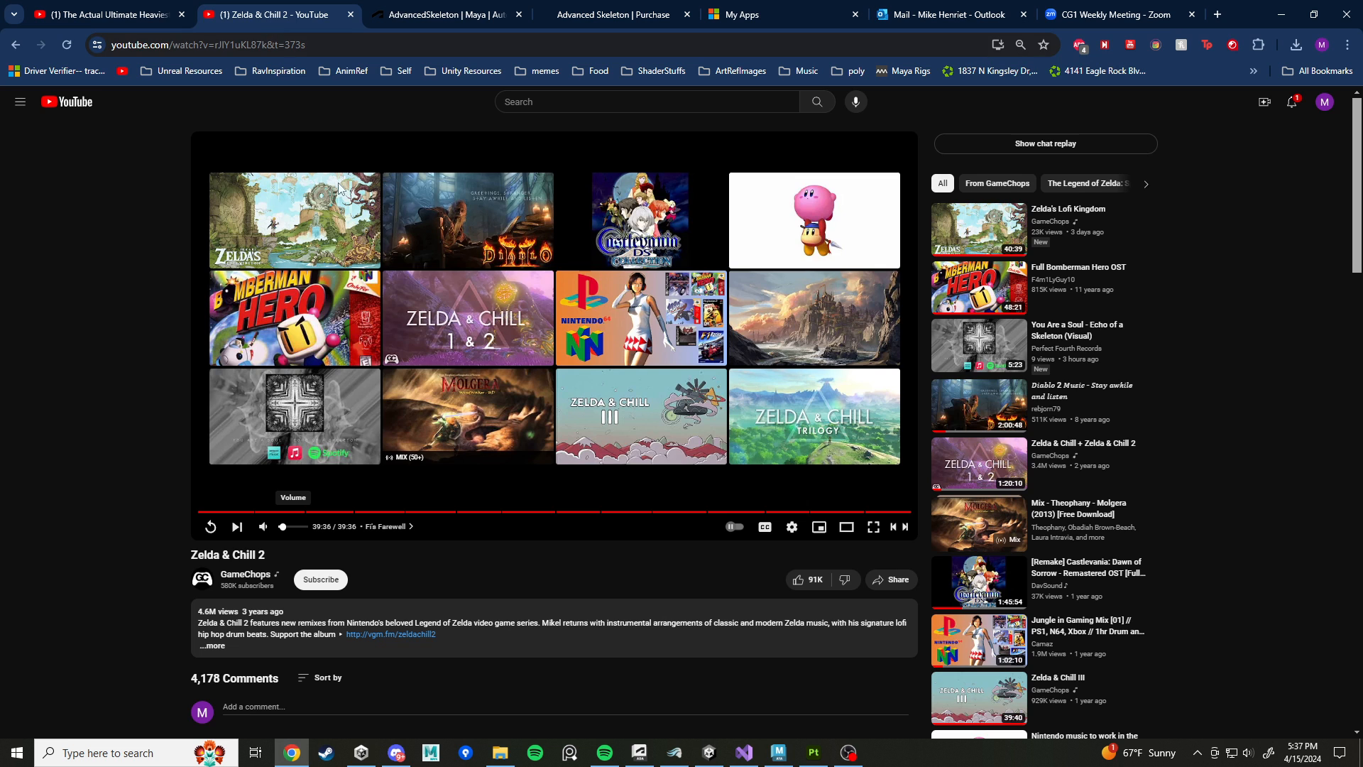
click(231, 511)
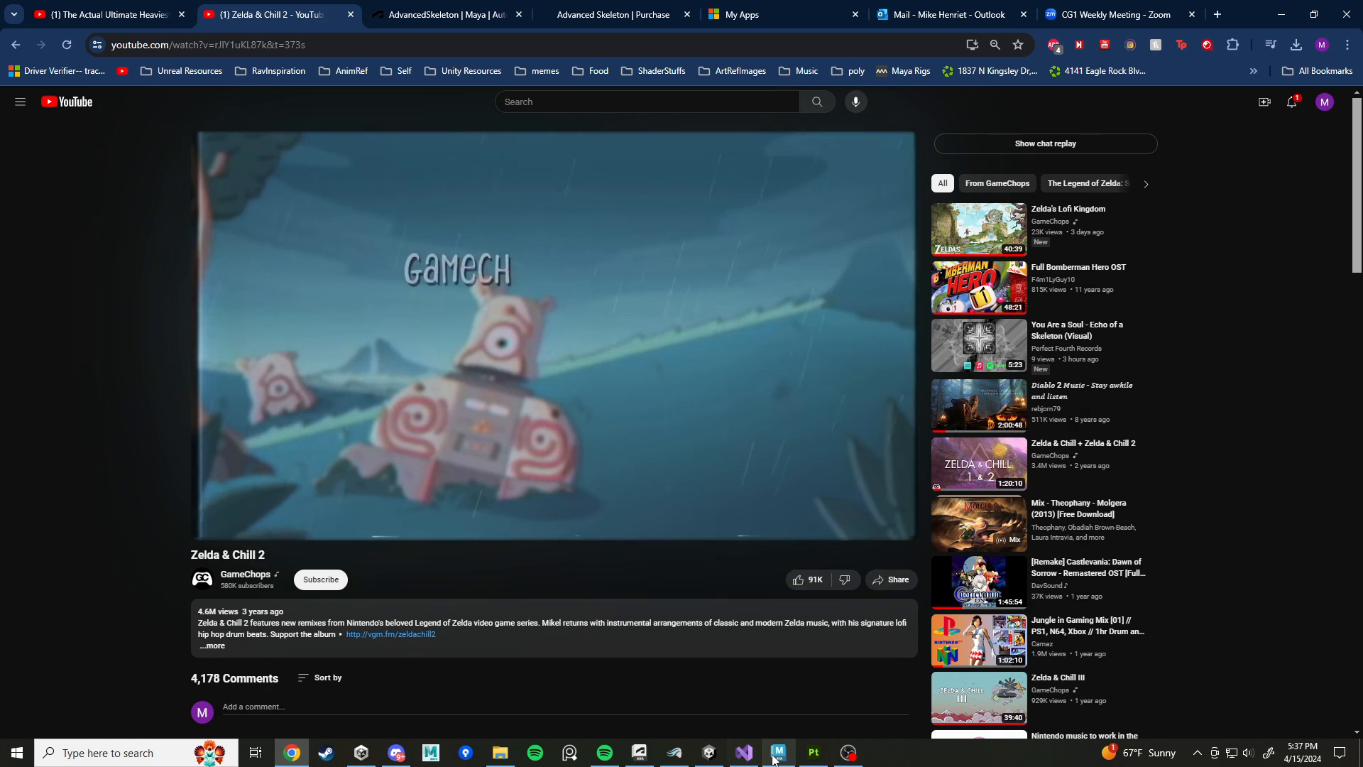
click(778, 752)
Step: Try moving the ElbowPart1_R joint in the forearm, and undo the move
alt+drag(693, 176, 683, 193)
alt+drag(717, 337, 861, 412)
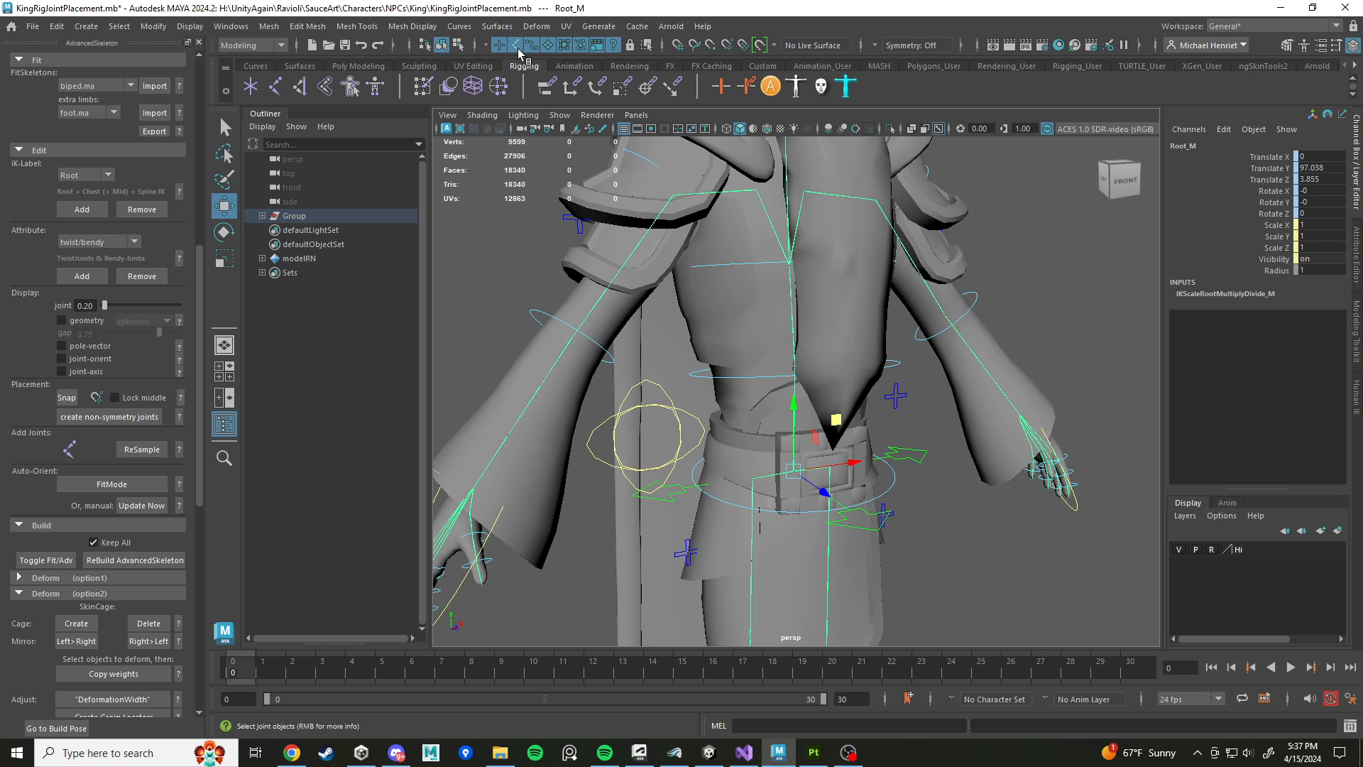
click(520, 402)
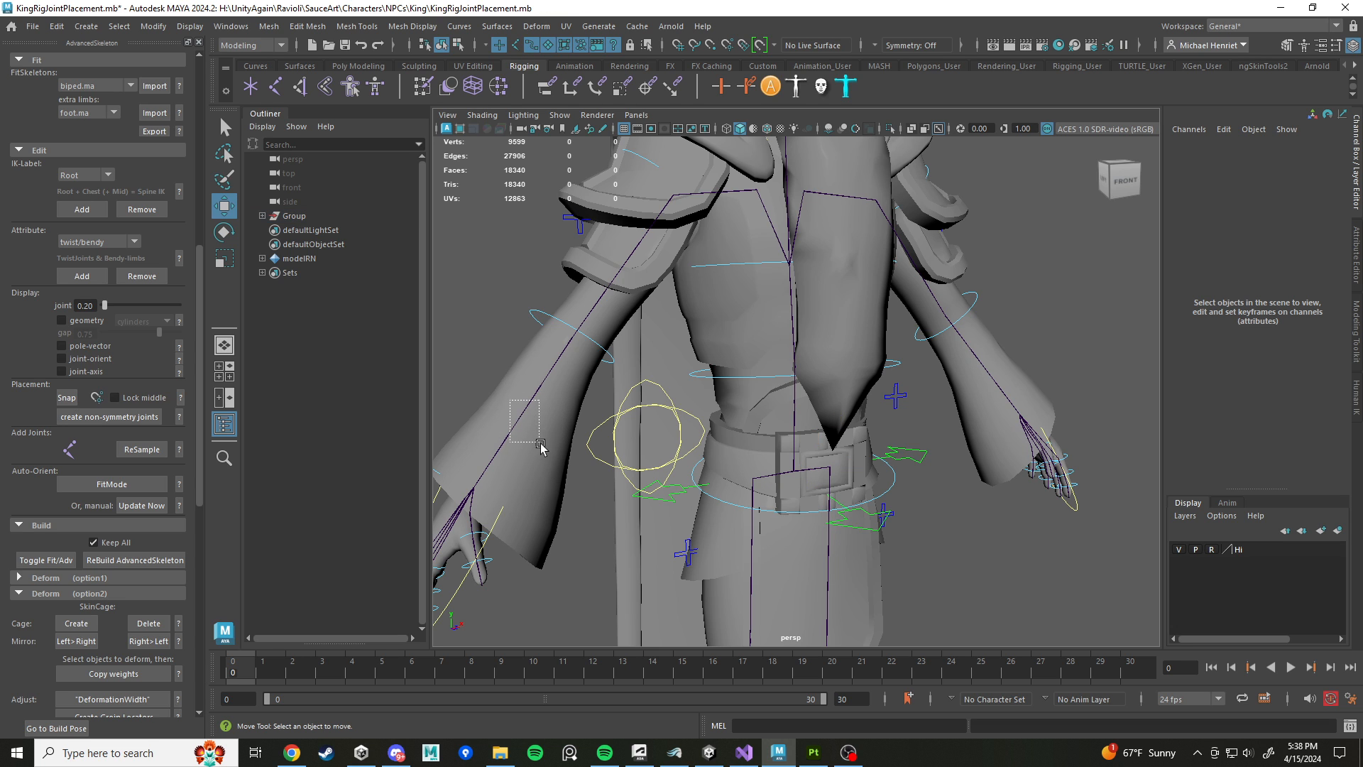
click(534, 418)
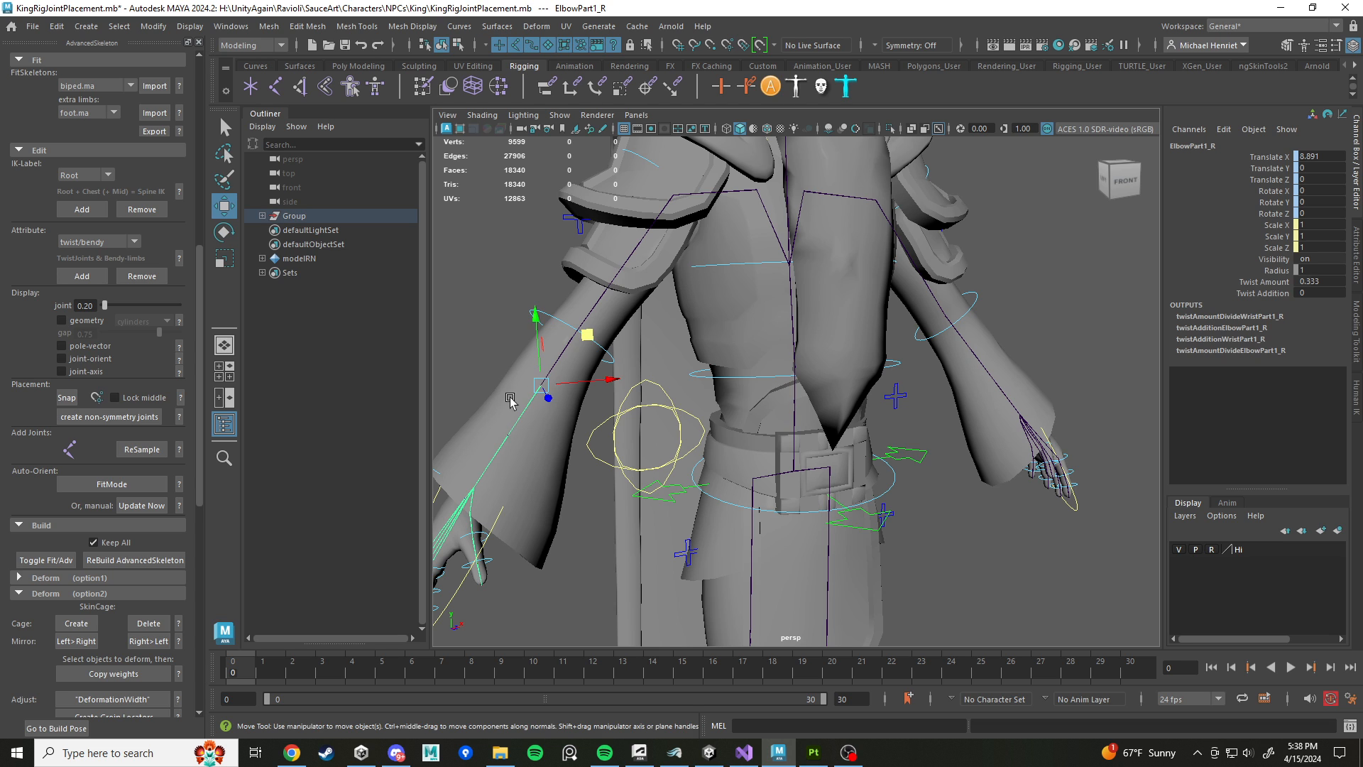
drag(533, 420, 535, 418)
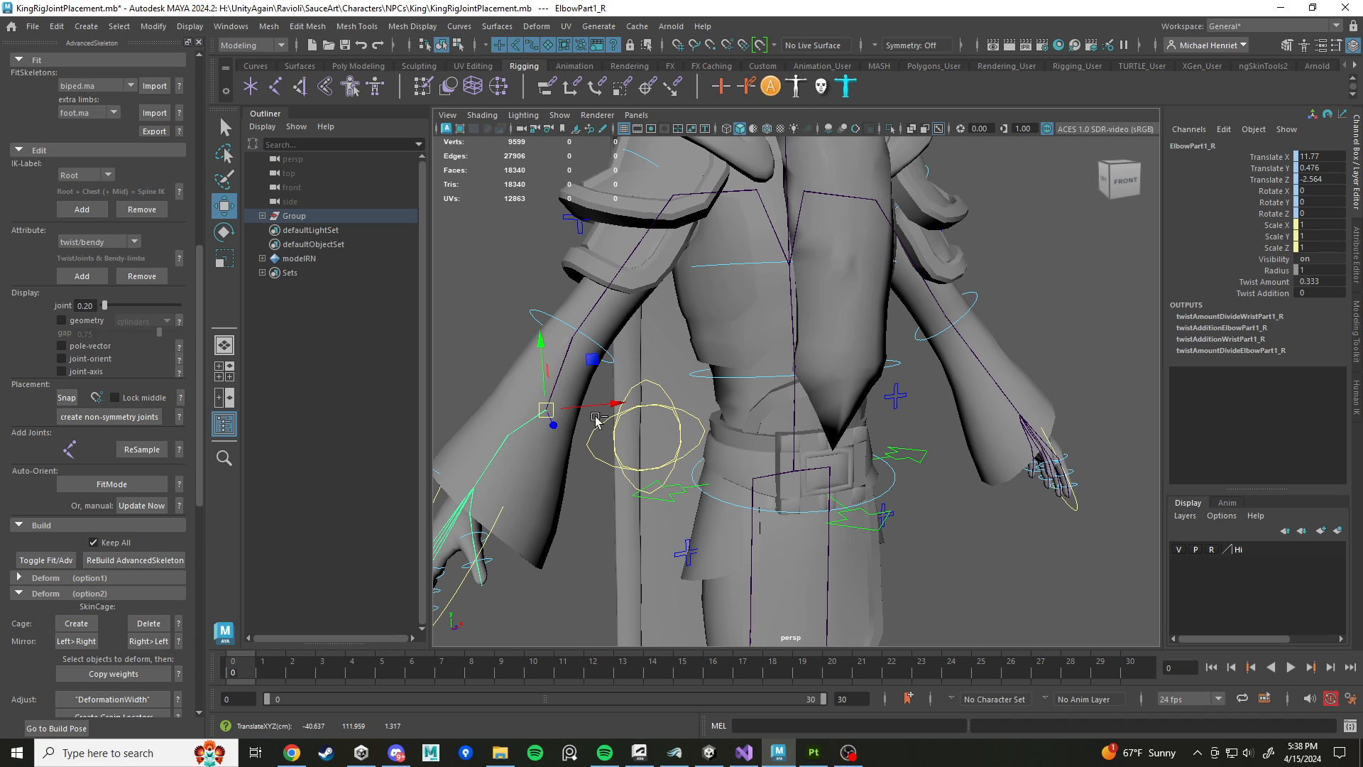
key(ctrl+z)
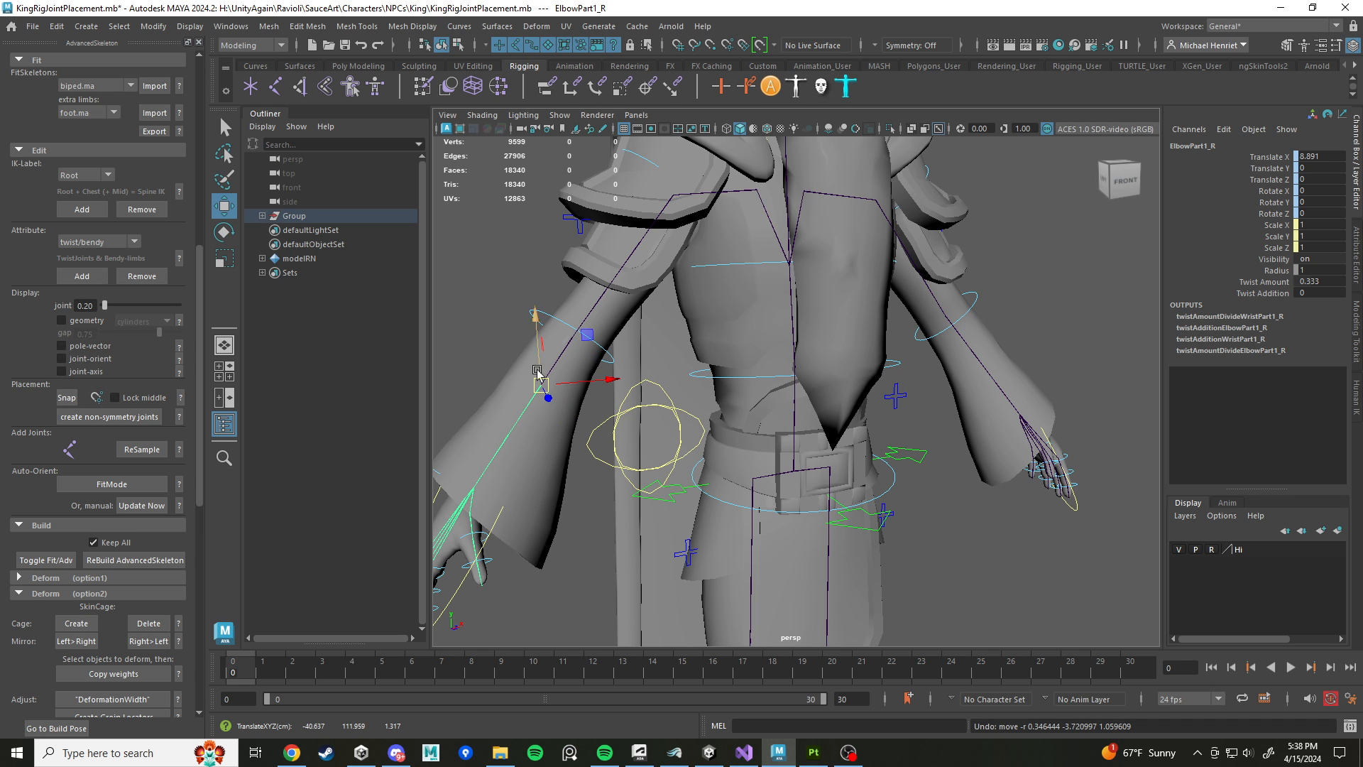
Step: Hide the joints in the viewport display and show them again
alt+middle_drag(845, 380, 785, 316)
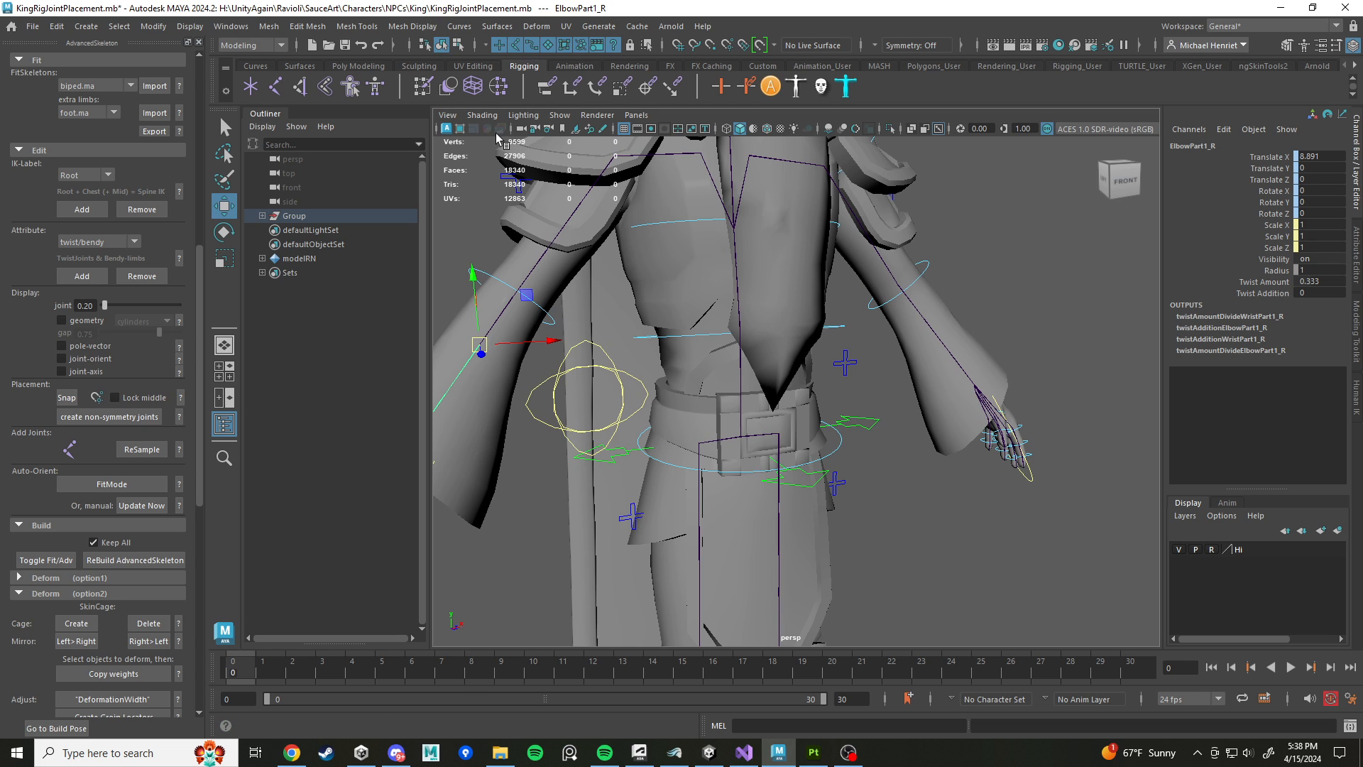
click(557, 121)
mouse_move(639, 176)
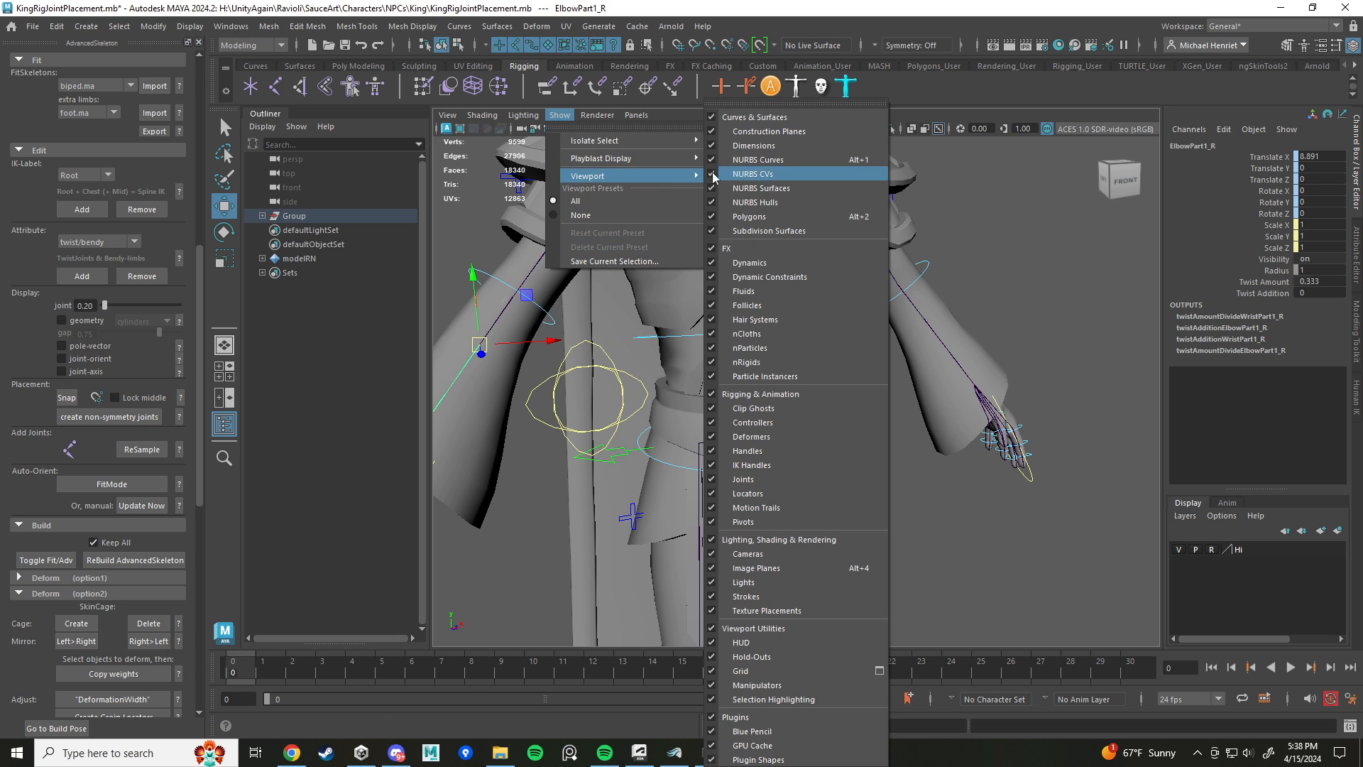
click(765, 481)
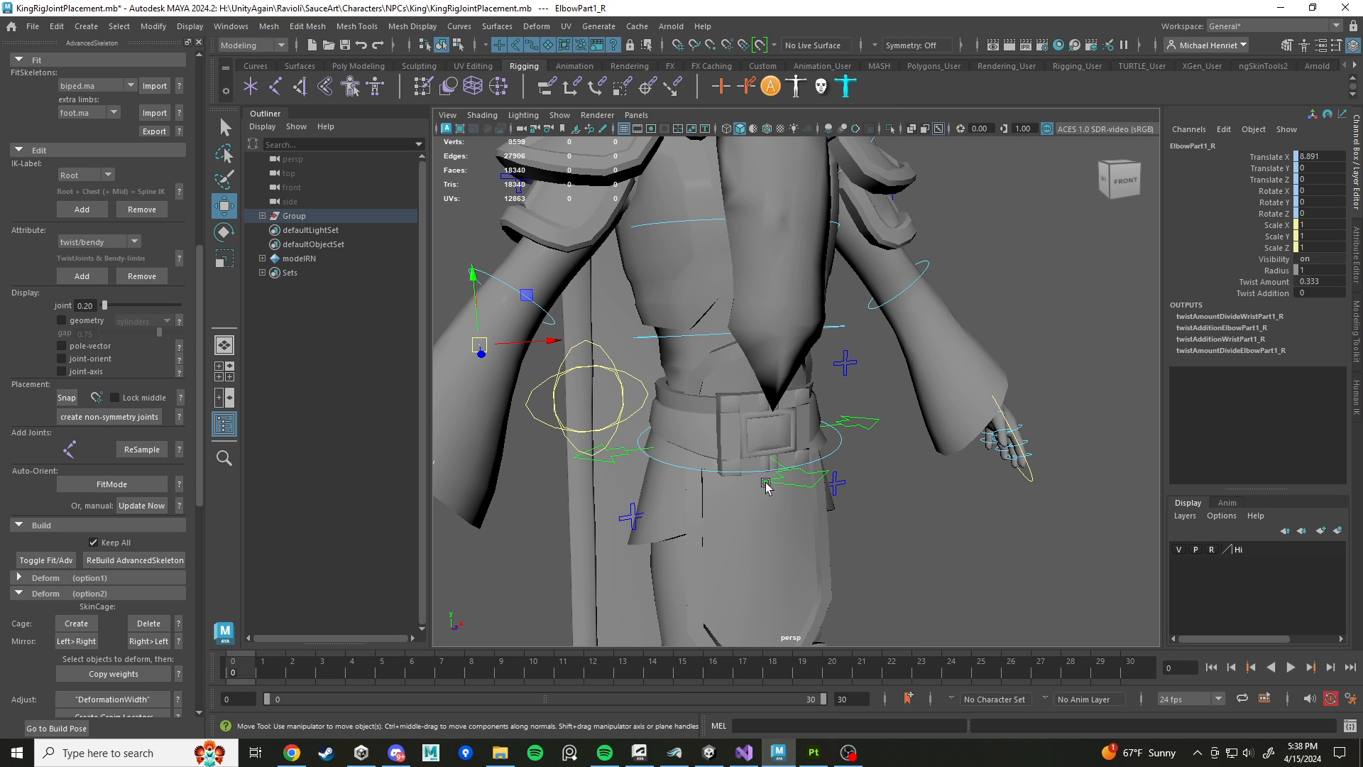
click(560, 116)
mouse_move(629, 176)
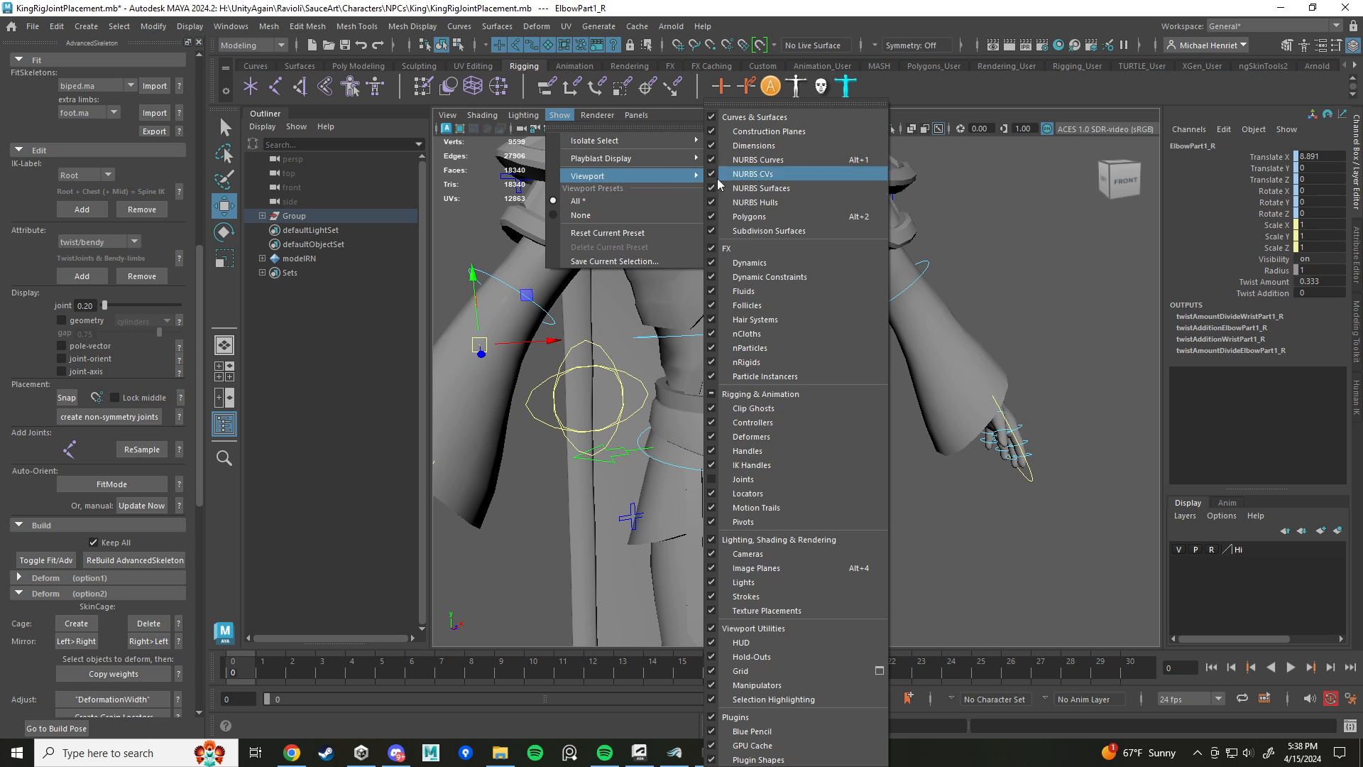
click(743, 479)
Step: Select the RootX_M control at the hips again and inspect the joints behind the belt up close
click(861, 454)
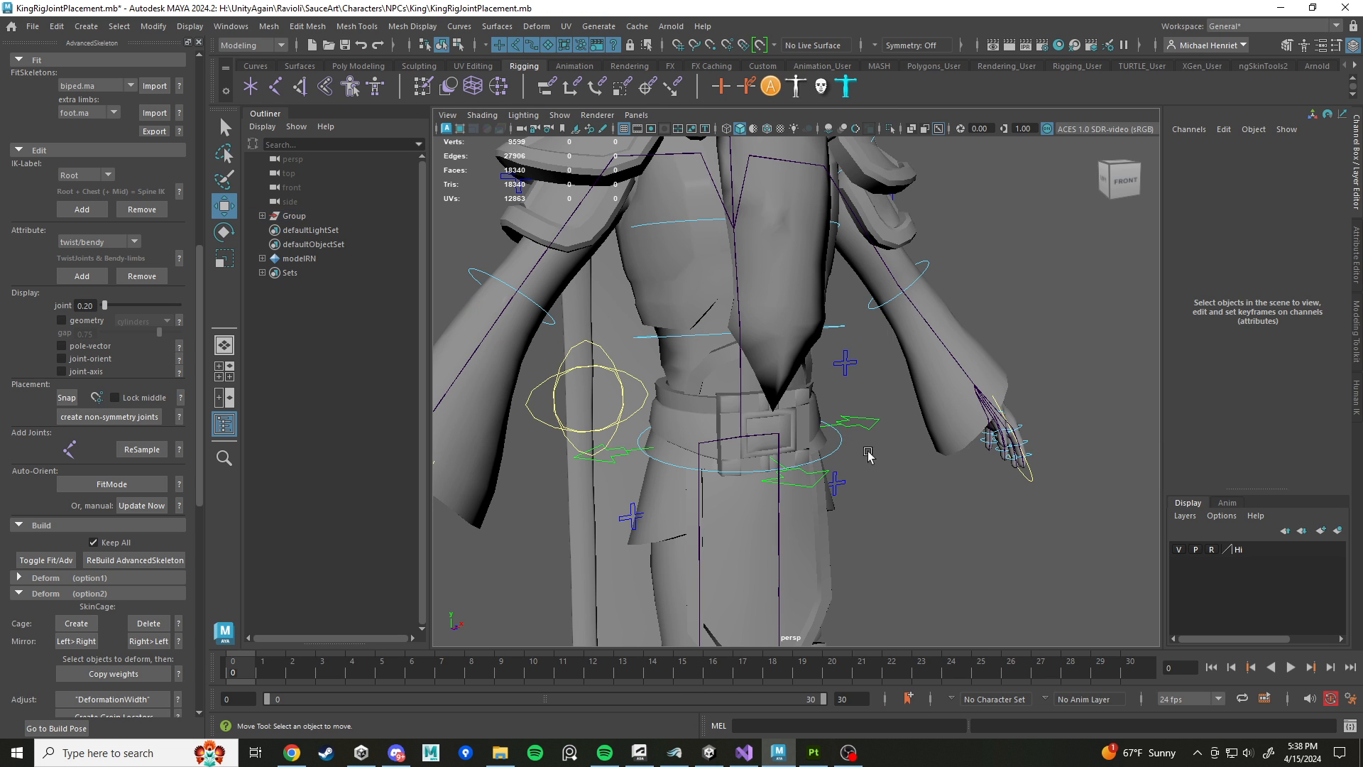
click(868, 431)
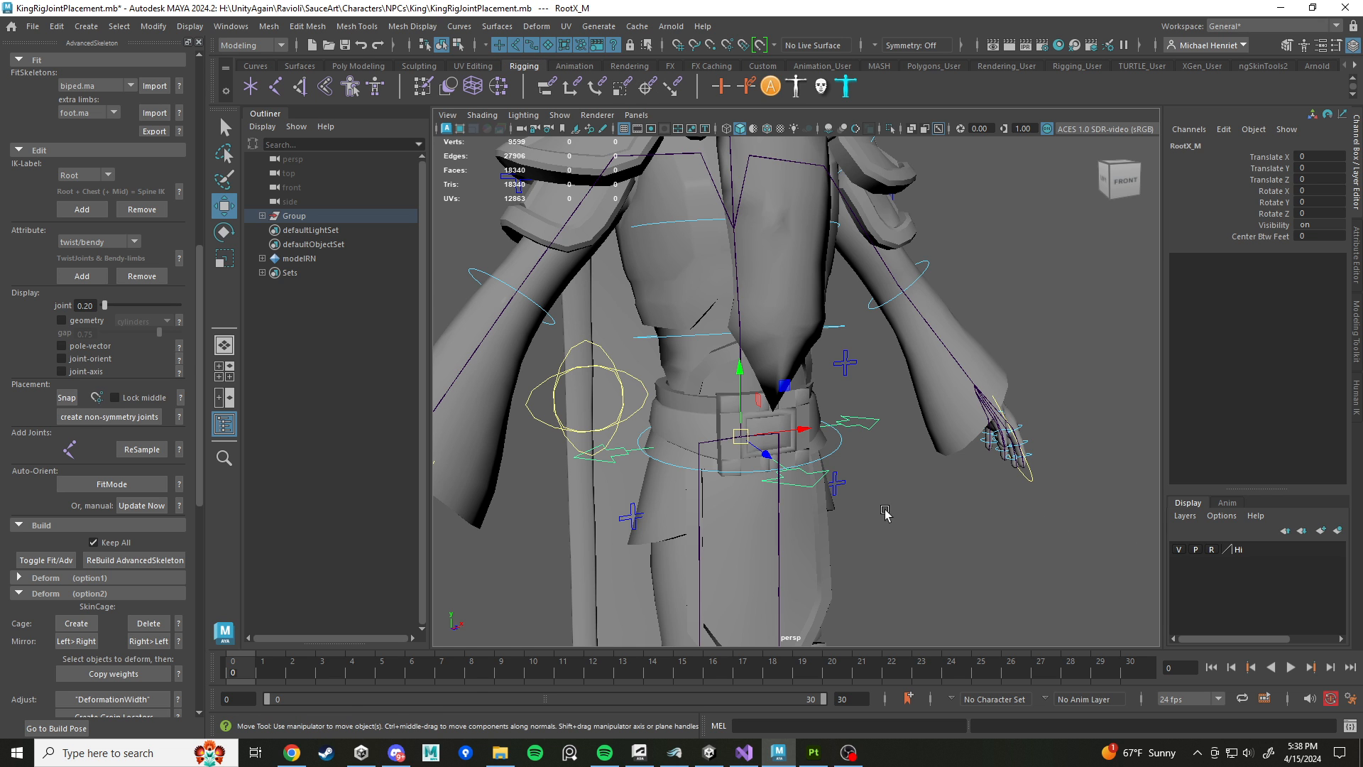
scroll(885, 515, up, 5)
alt+drag(885, 515, 937, 477)
scroll(937, 477, down, 7)
scroll(915, 430, up, 8)
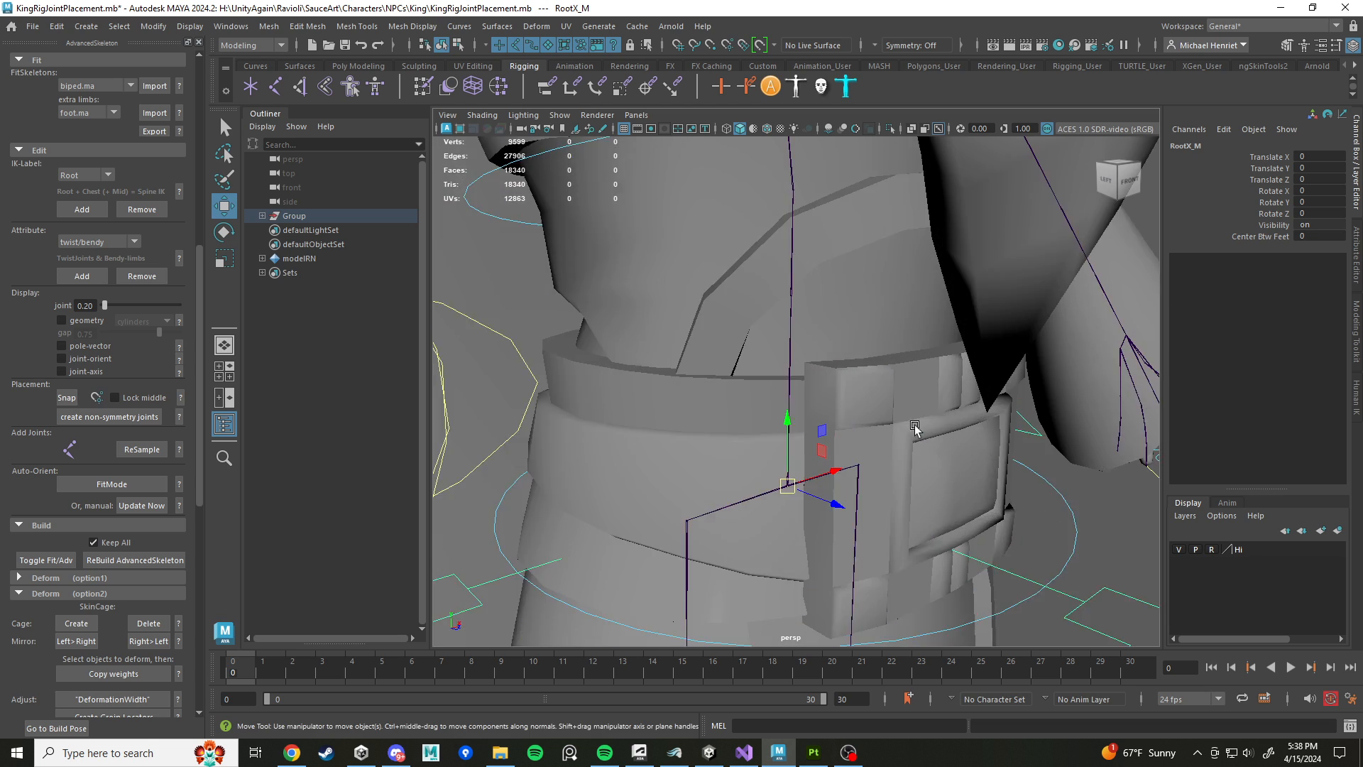
scroll(914, 428, down, 8)
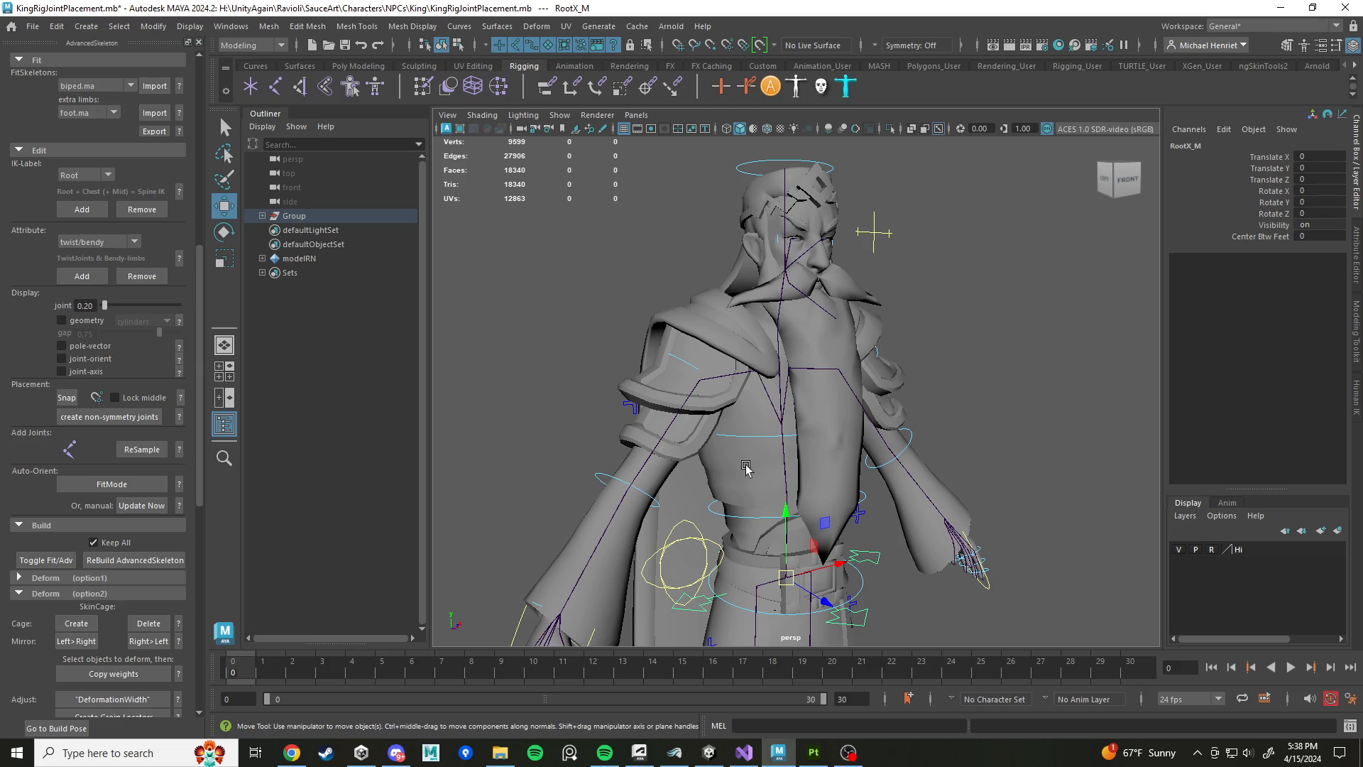
Step: Display the viewport in wireframe and select the FKNeck_M control hidden inside the collar
alt+drag(784, 455, 813, 445)
key(4)
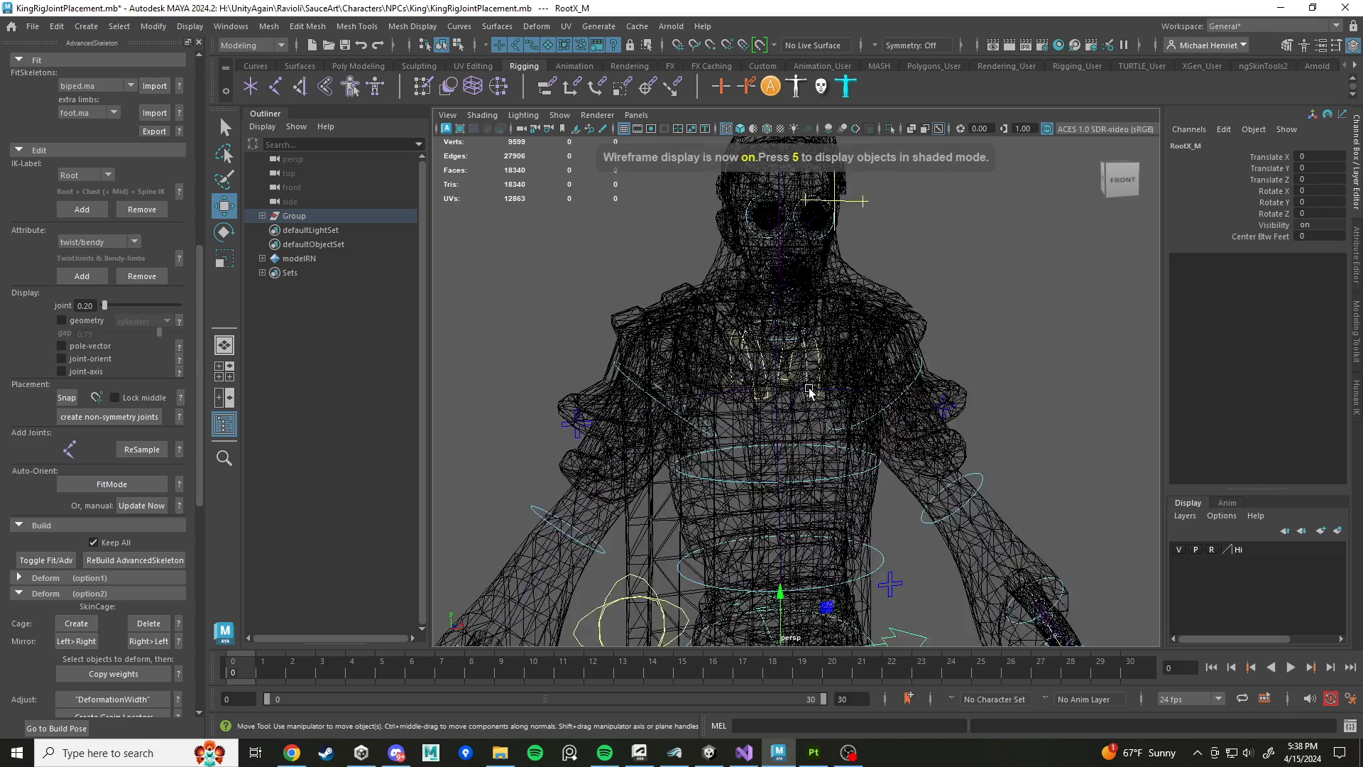
scroll(719, 279, up, 5)
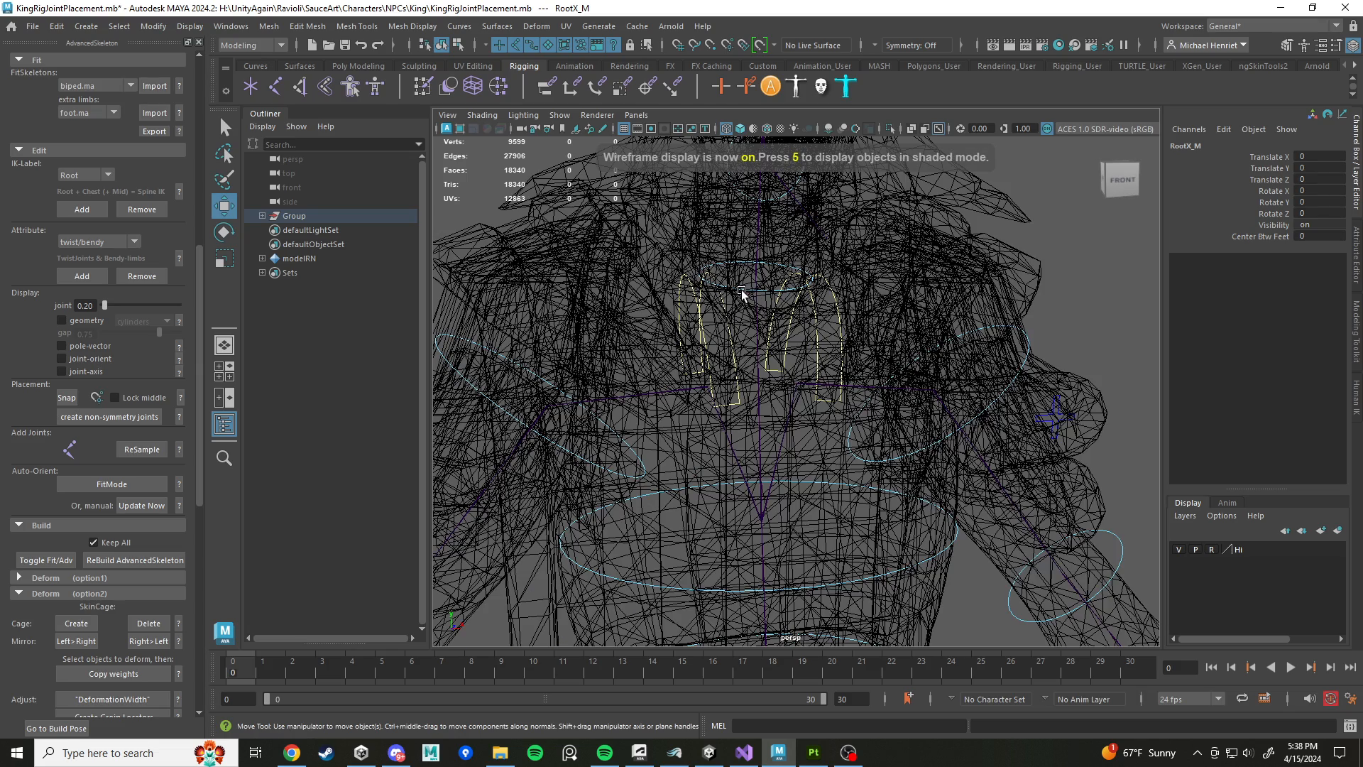
click(741, 291)
scroll(802, 378, up, 3)
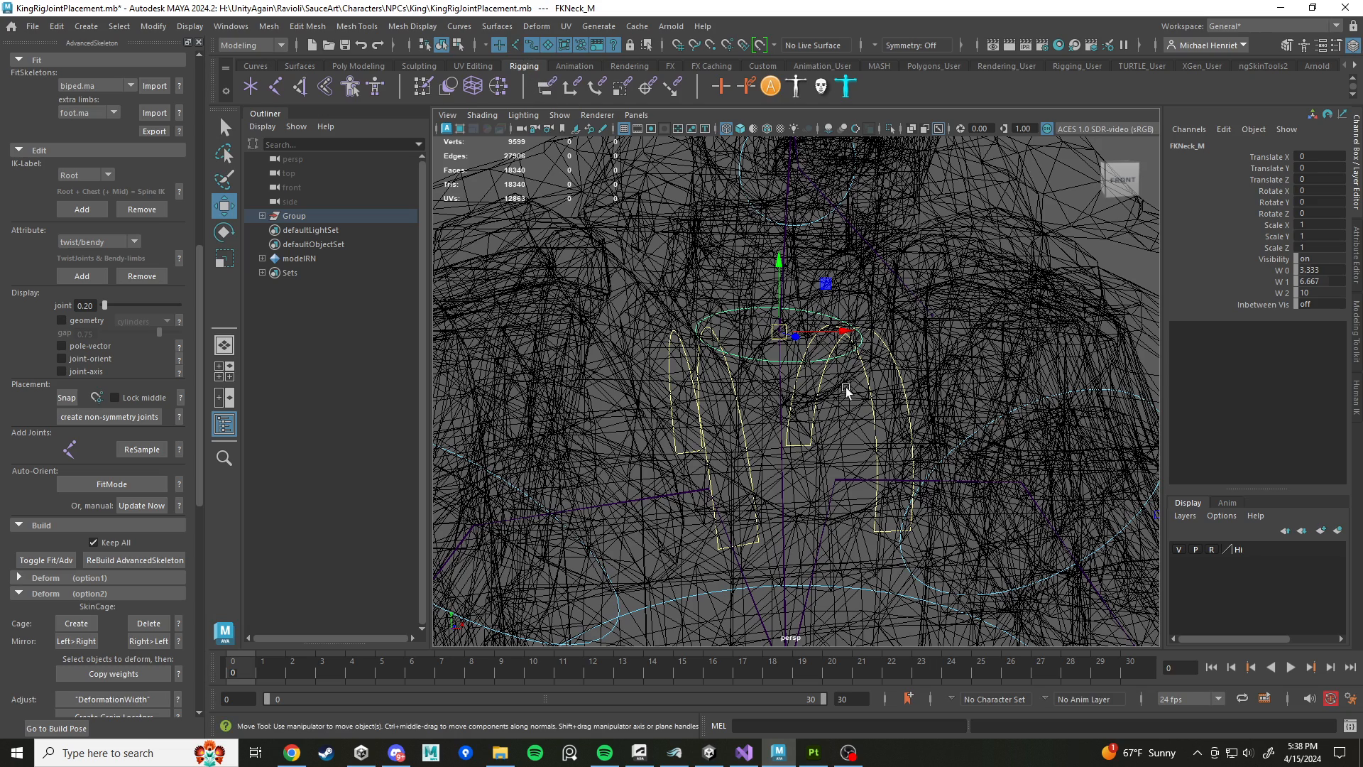
scroll(737, 335, down, 3)
scroll(739, 339, up, 3)
click(686, 279)
drag(711, 305, 728, 318)
Step: Scale the FKNeck_M control curve by a factor of 2 with AdvancedSkeleton's Control Curves options
scroll(124, 543, down, 7)
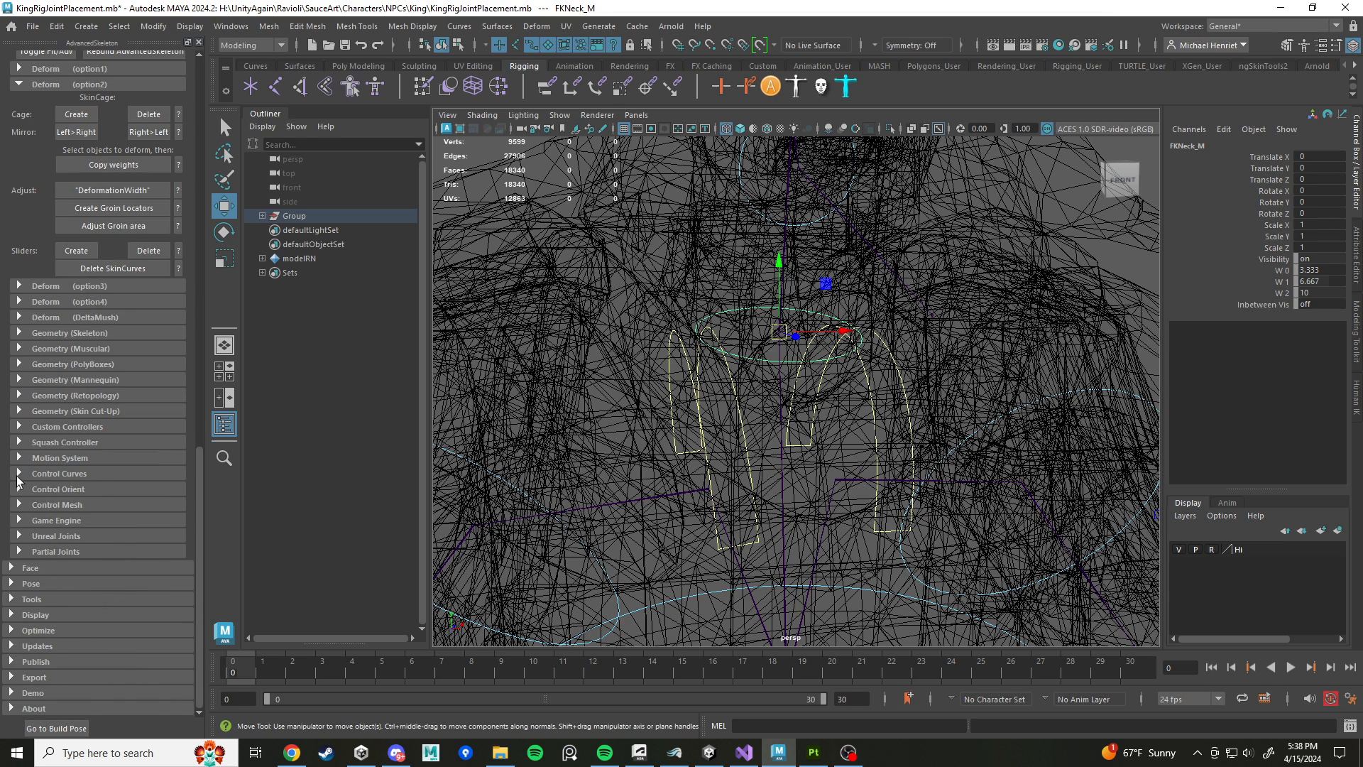
click(19, 475)
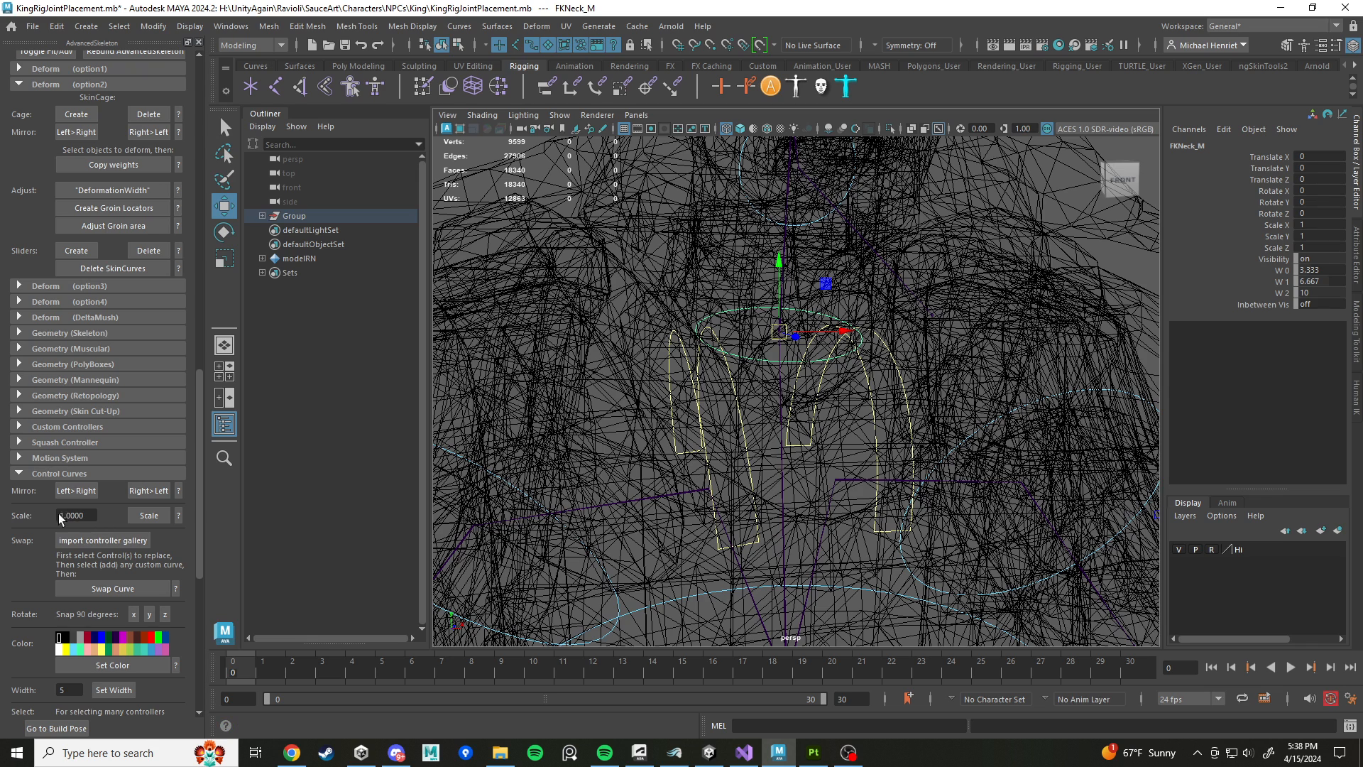
click(93, 515)
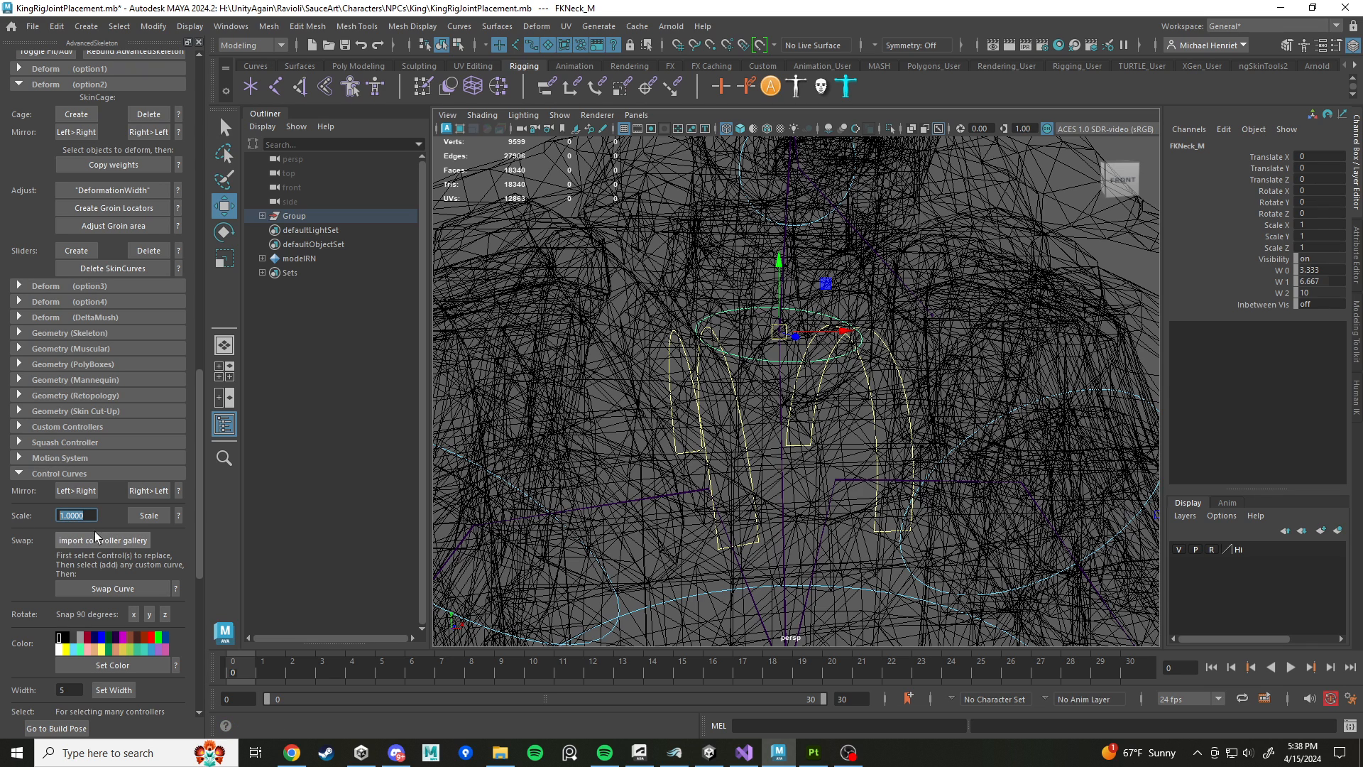
click(156, 514)
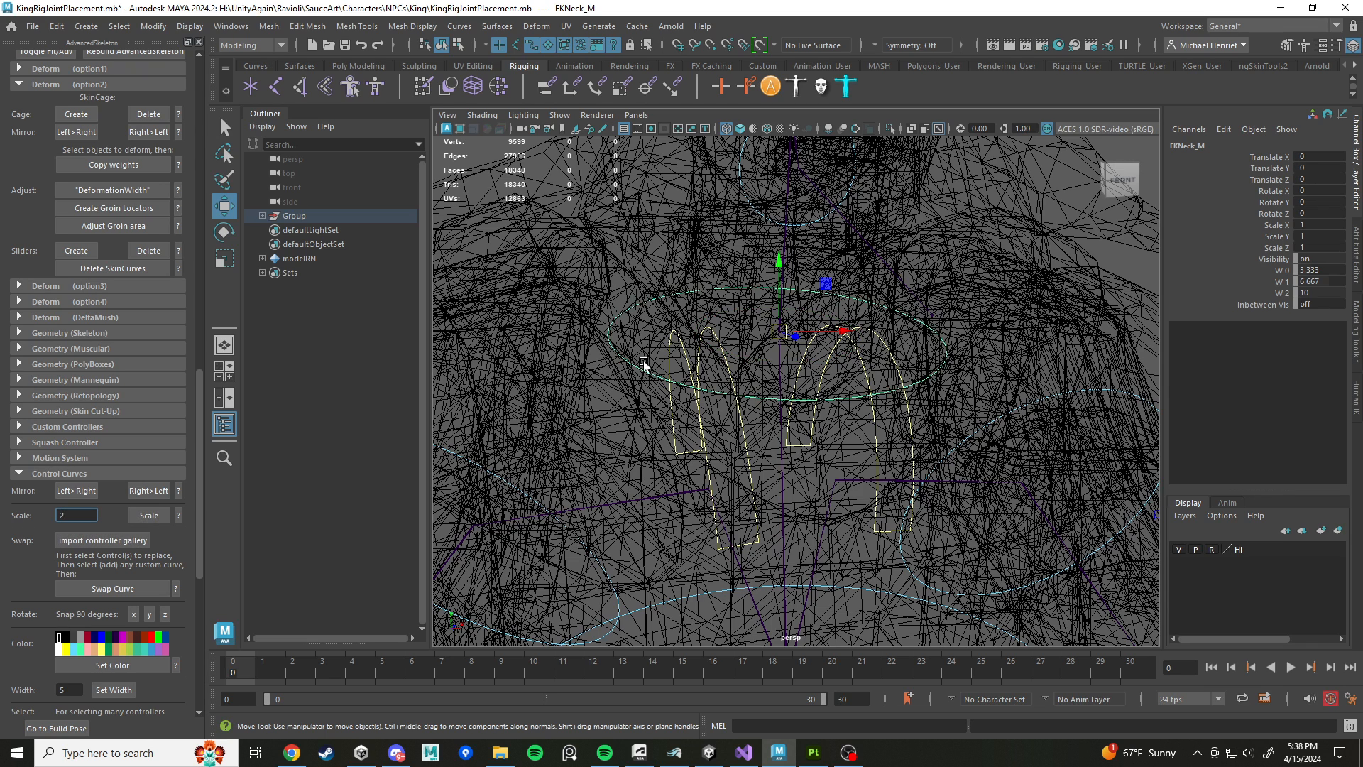
Step: Switch the FKNeck_M curve to control vertex editing and select all of its CVs in wireframe display
scroll(643, 363, down, 8)
scroll(669, 383, up, 3)
alt+drag(669, 385, 640, 390)
scroll(643, 404, up, 4)
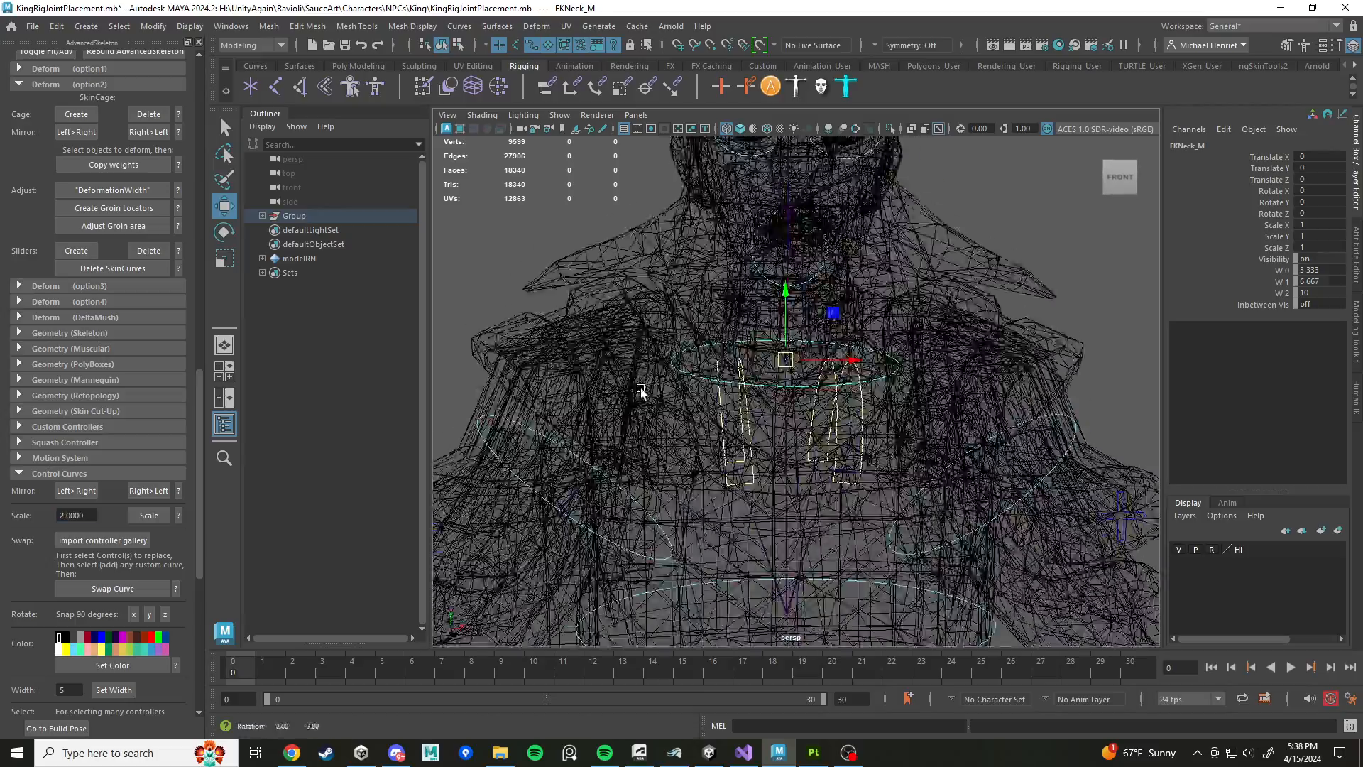
scroll(645, 405, down, 2)
scroll(649, 411, up, 2)
scroll(649, 408, down, 3)
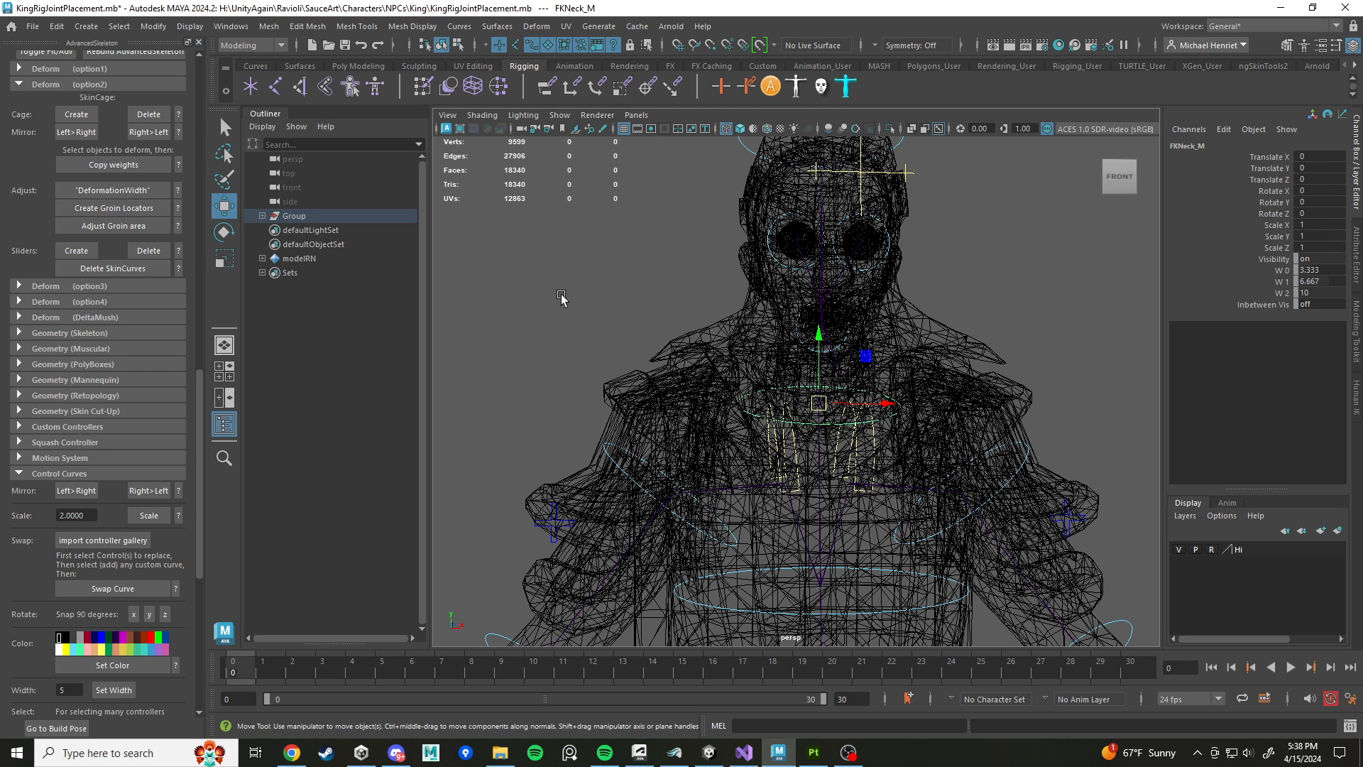
right_drag(560, 298, 499, 299)
scroll(624, 386, up, 2)
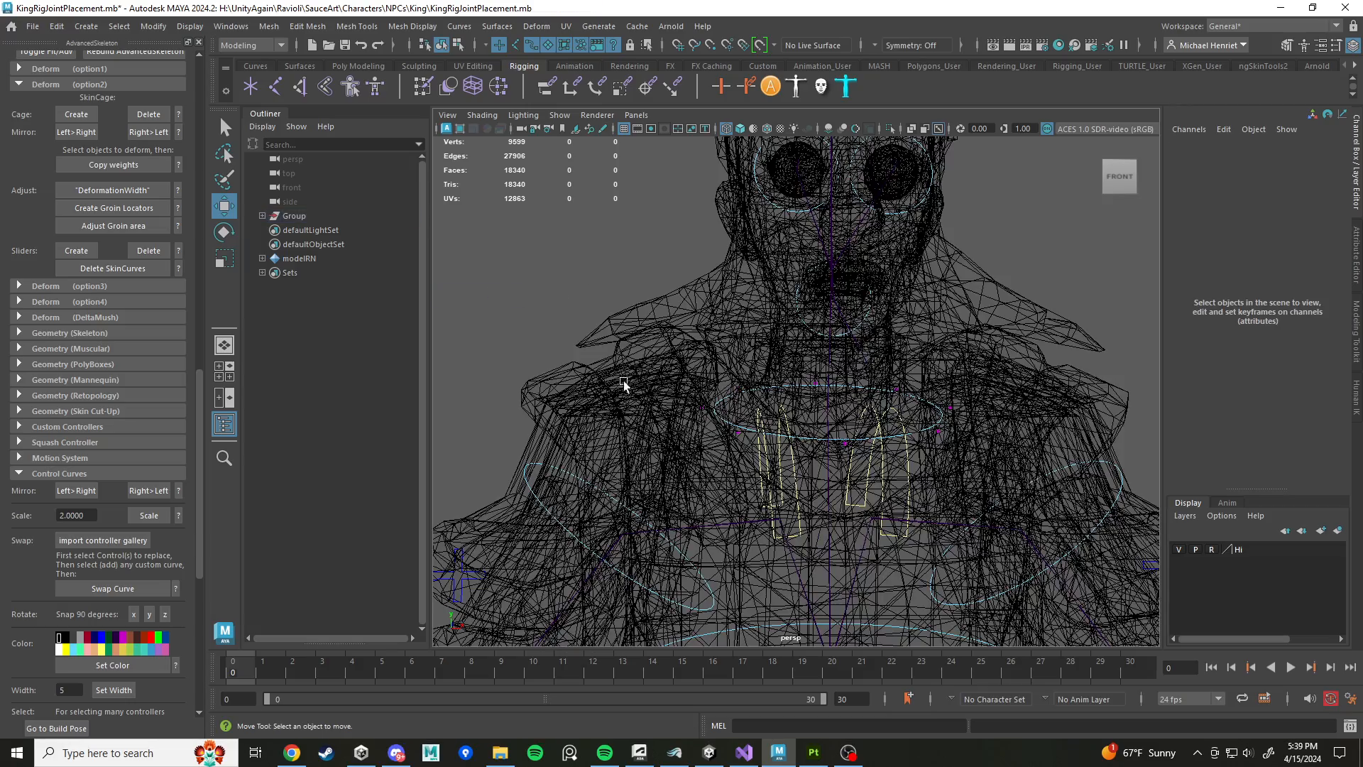
alt+drag(950, 472, 898, 384)
middle_drag(898, 384, 922, 305)
Step: Display the mesh shaded and scale the FKNeck_M CVs up so the ring reaches outside the collar
key(5)
alt+drag(916, 302, 794, 369)
key(r)
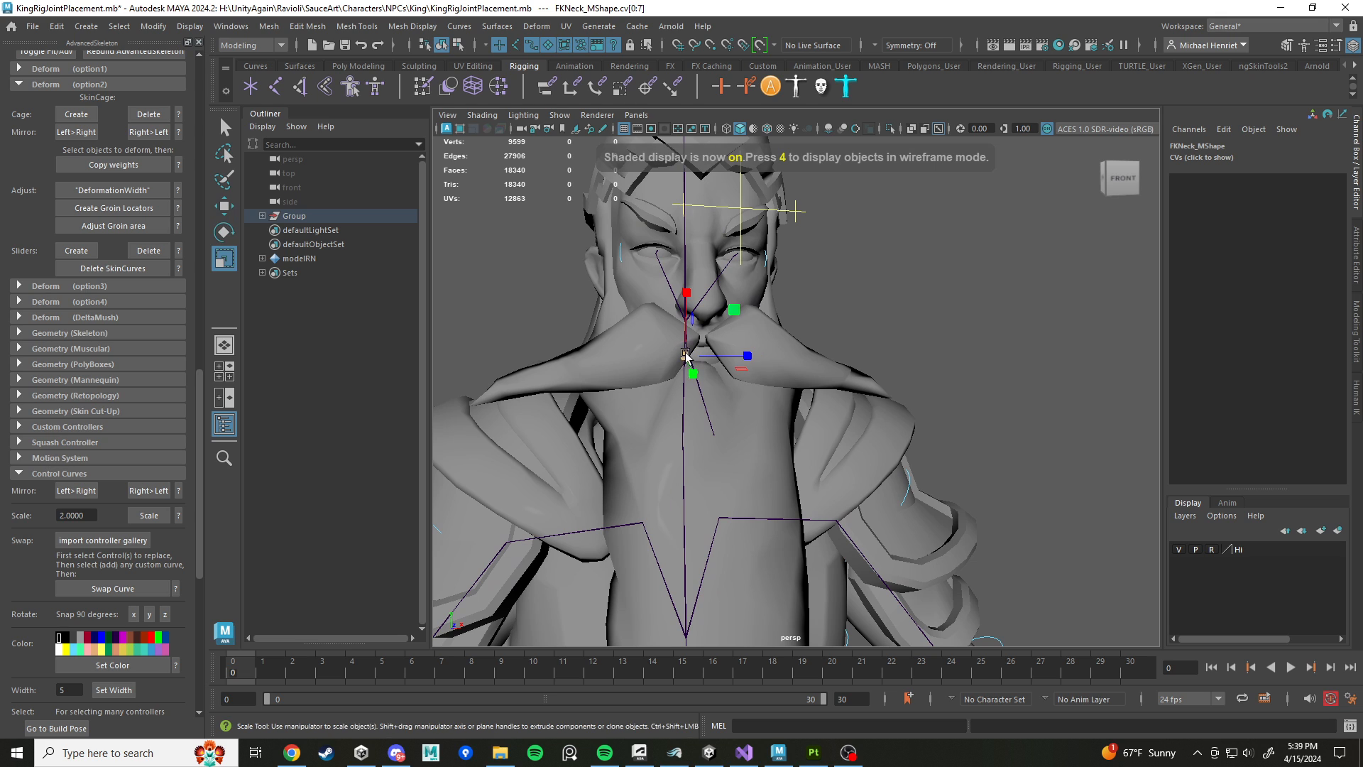
drag(685, 355, 936, 381)
key(w)
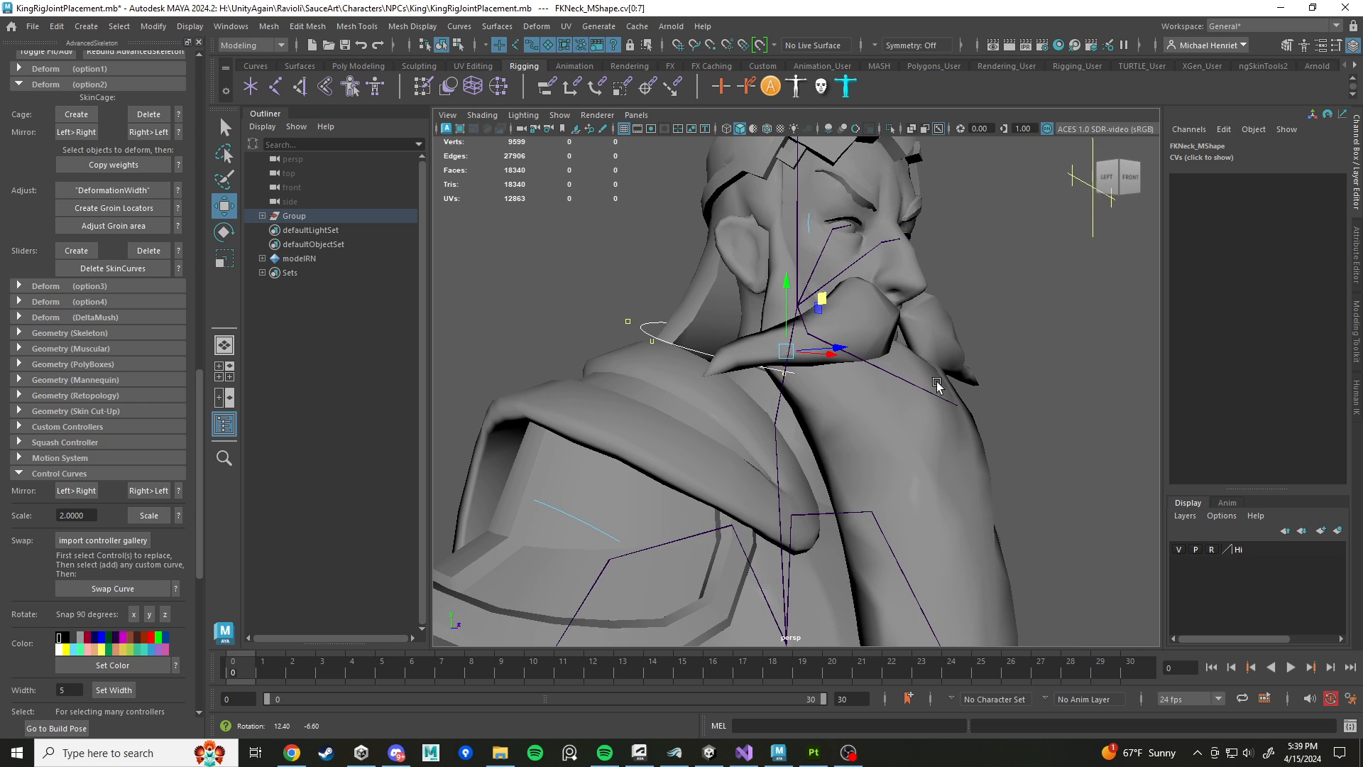
Step: Select the front CV of the FKNeck_M curve in wireframe and move it forward beyond the beard in shaded display
click(888, 405)
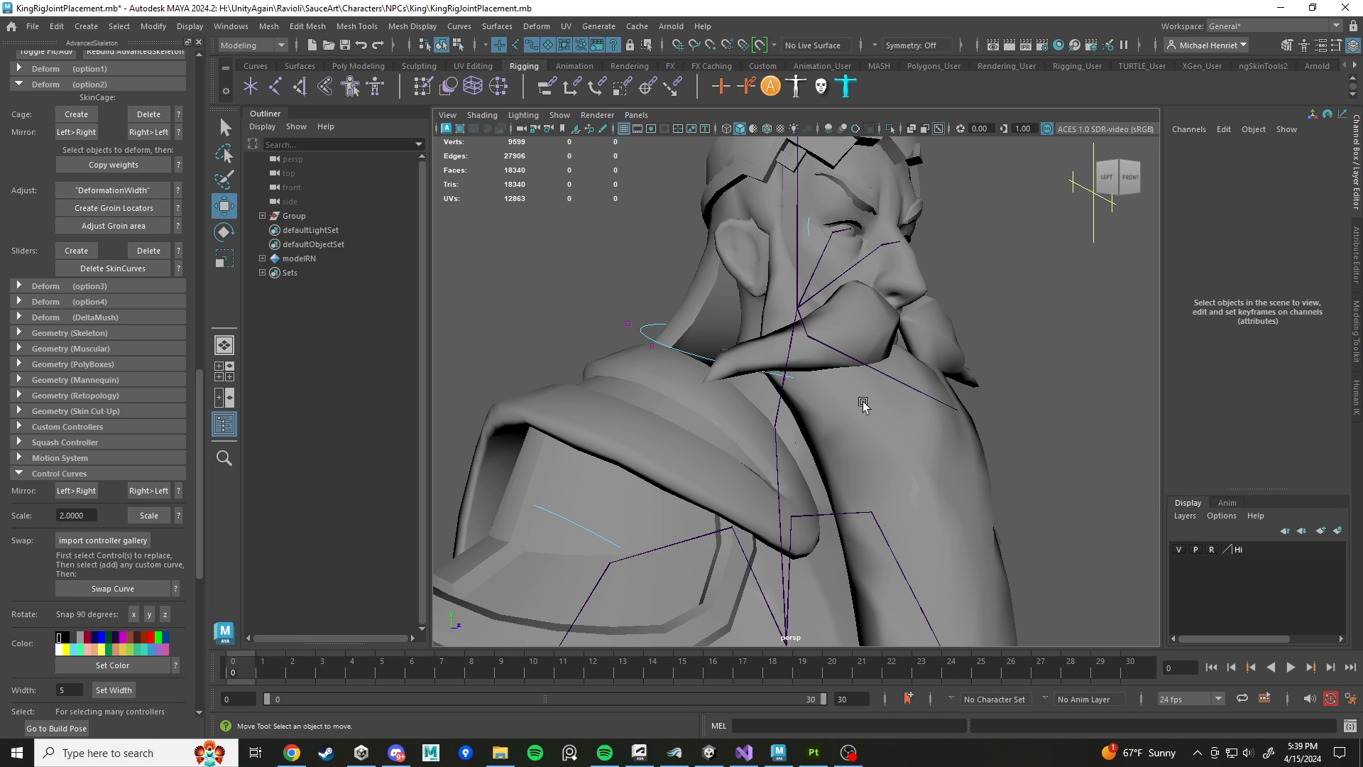
key(4)
click(896, 401)
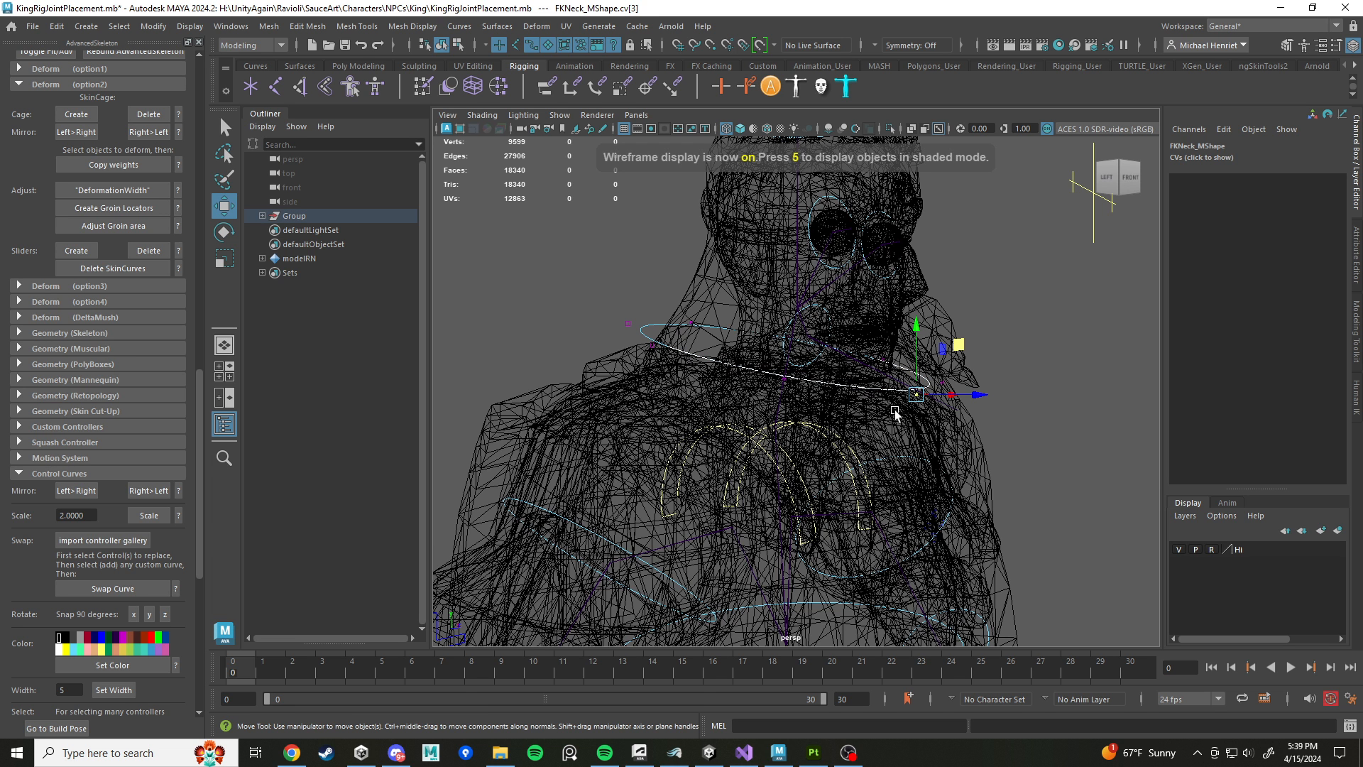
key(5)
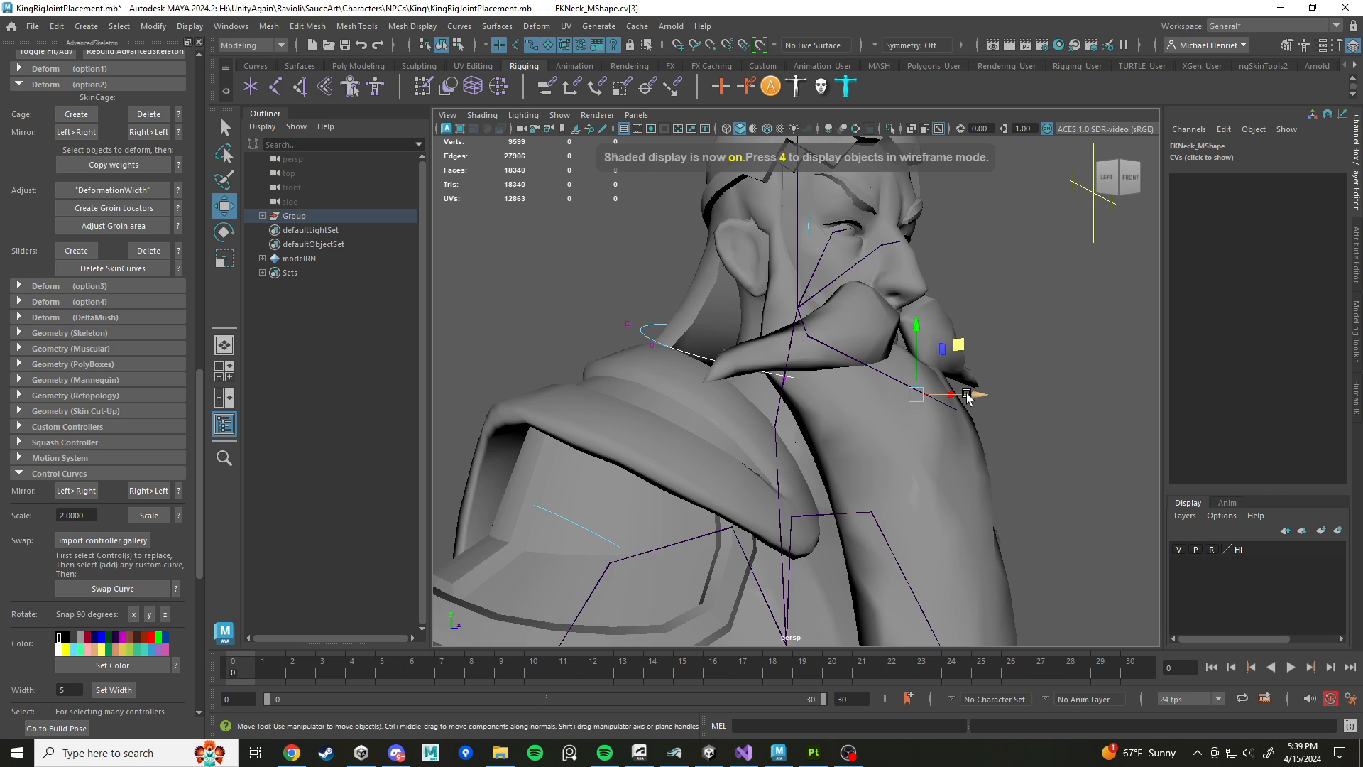
alt+drag(965, 389, 1087, 361)
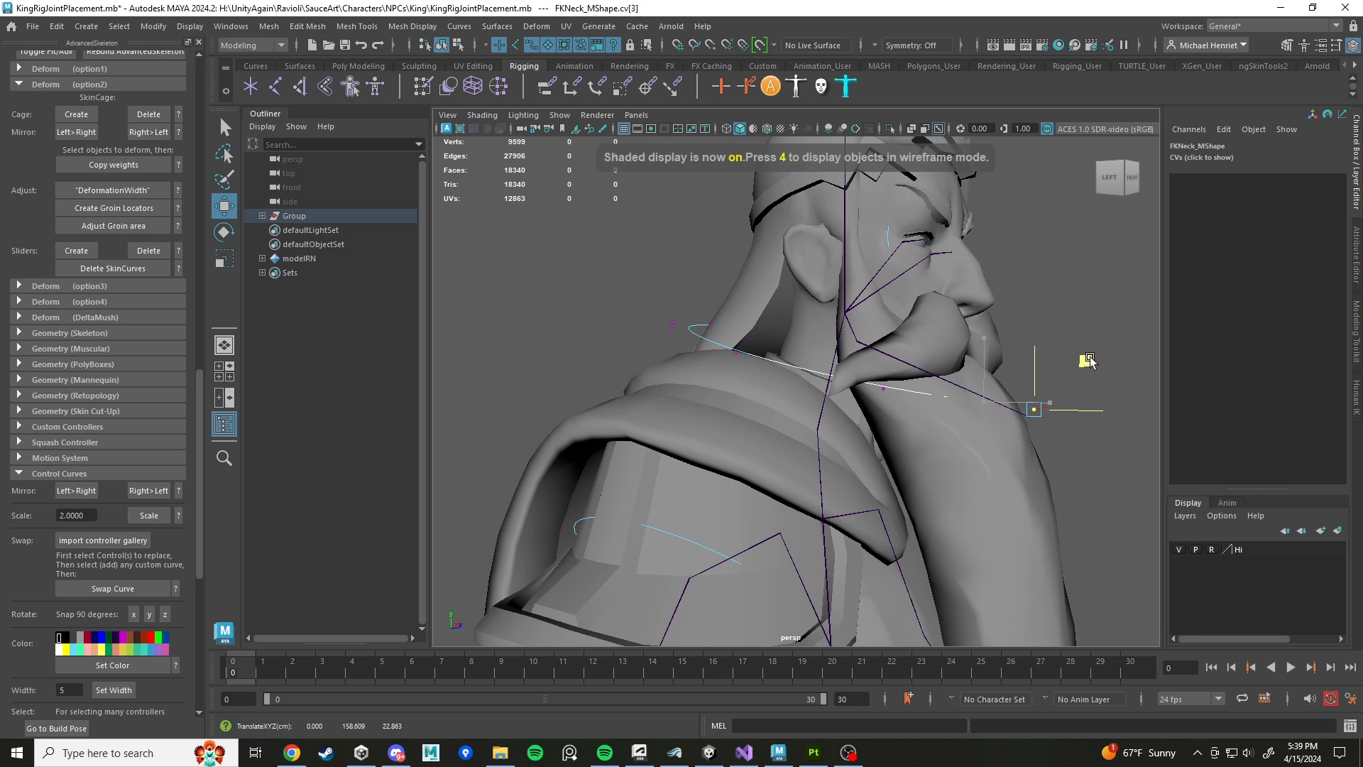
Step: Move the neighbouring front CVs of the FKNeck_M curve outward to shape the ring around the beard
click(885, 390)
alt+drag(930, 414, 971, 446)
shift+click(840, 418)
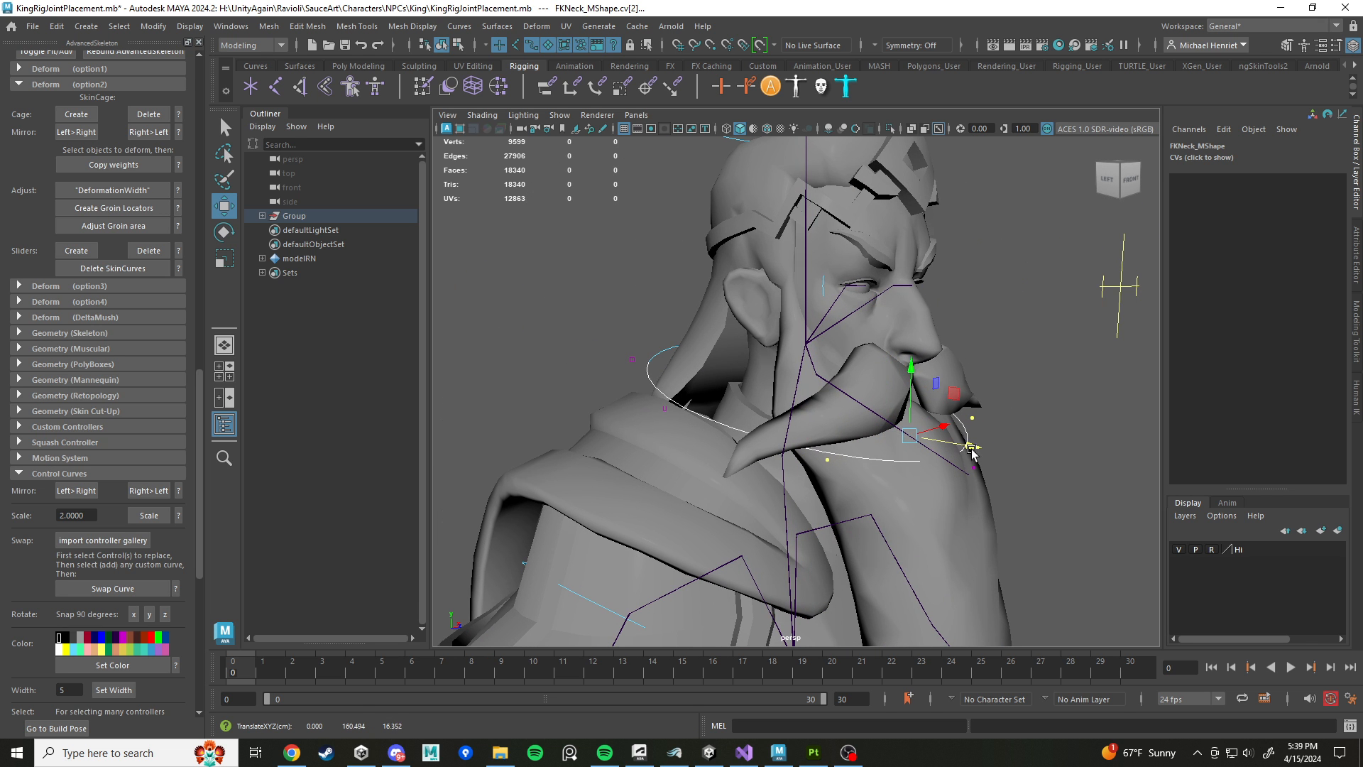
click(975, 468)
drag(1030, 480, 1054, 479)
drag(1040, 433, 1023, 402)
alt+drag(993, 440, 851, 427)
alt+middle_drag(852, 427, 965, 454)
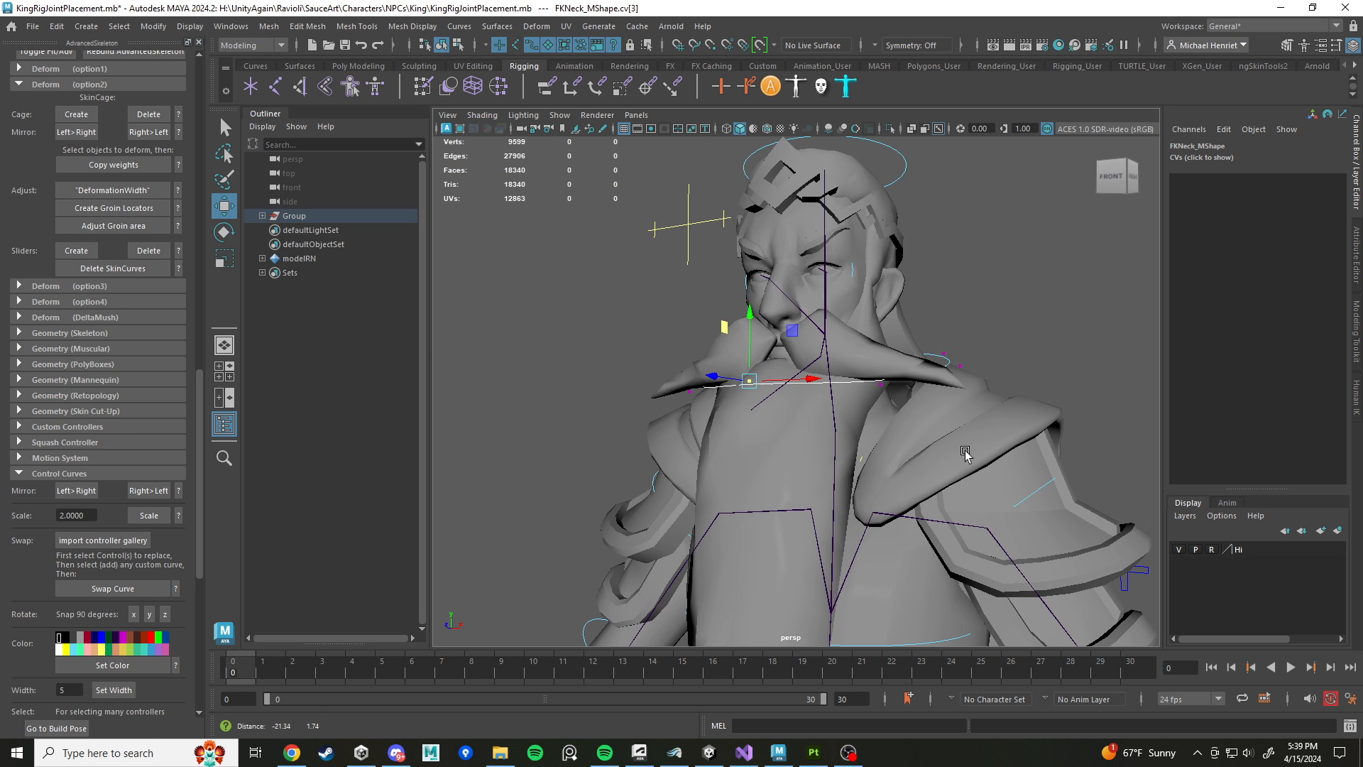
alt+drag(790, 431, 1075, 359)
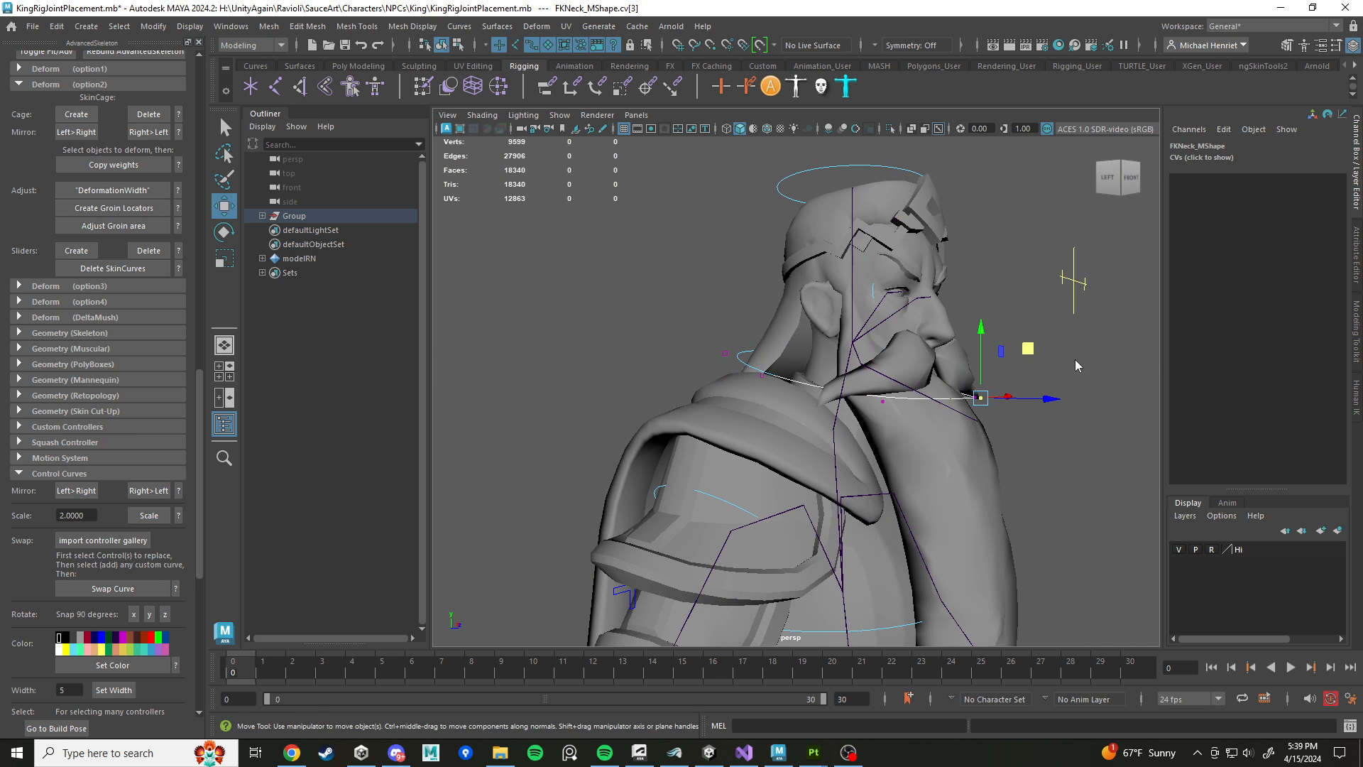
Step: Leave CV editing, then select the whole FKNeck_M control with the Rotate tool
click(1111, 387)
mouse_move(944, 381)
alt+mouse_down()
mouse_move(734, 390)
mouse_move(832, 393)
mouse_move(739, 490)
mouse_move(681, 410)
alt+mouse_up()
click(760, 362)
key(e)
scroll(832, 392, down, 8)
scroll(681, 411, up, 5)
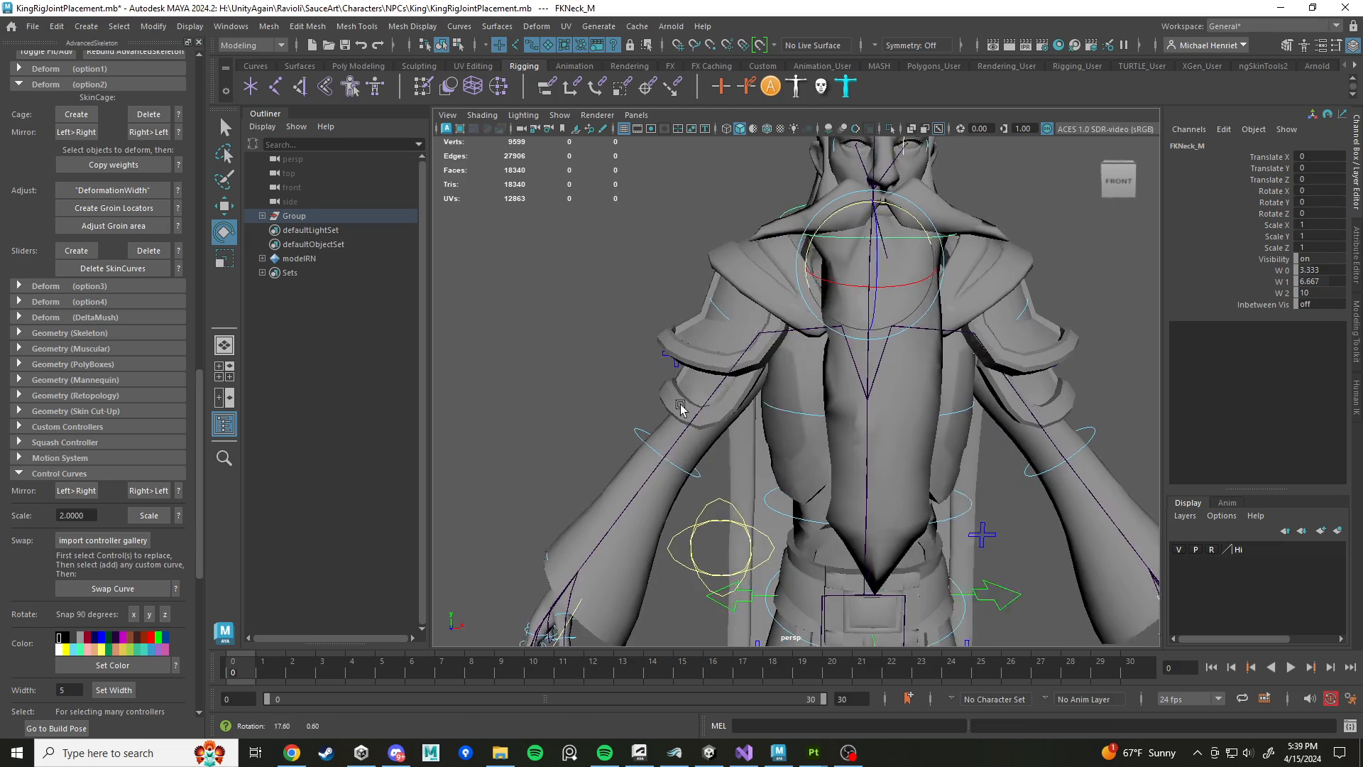
Step: Find the FKScapula_R control in wireframe display and select all of its curve CVs, excluding those of the shoulder curve
key(4)
scroll(736, 353, up, 6)
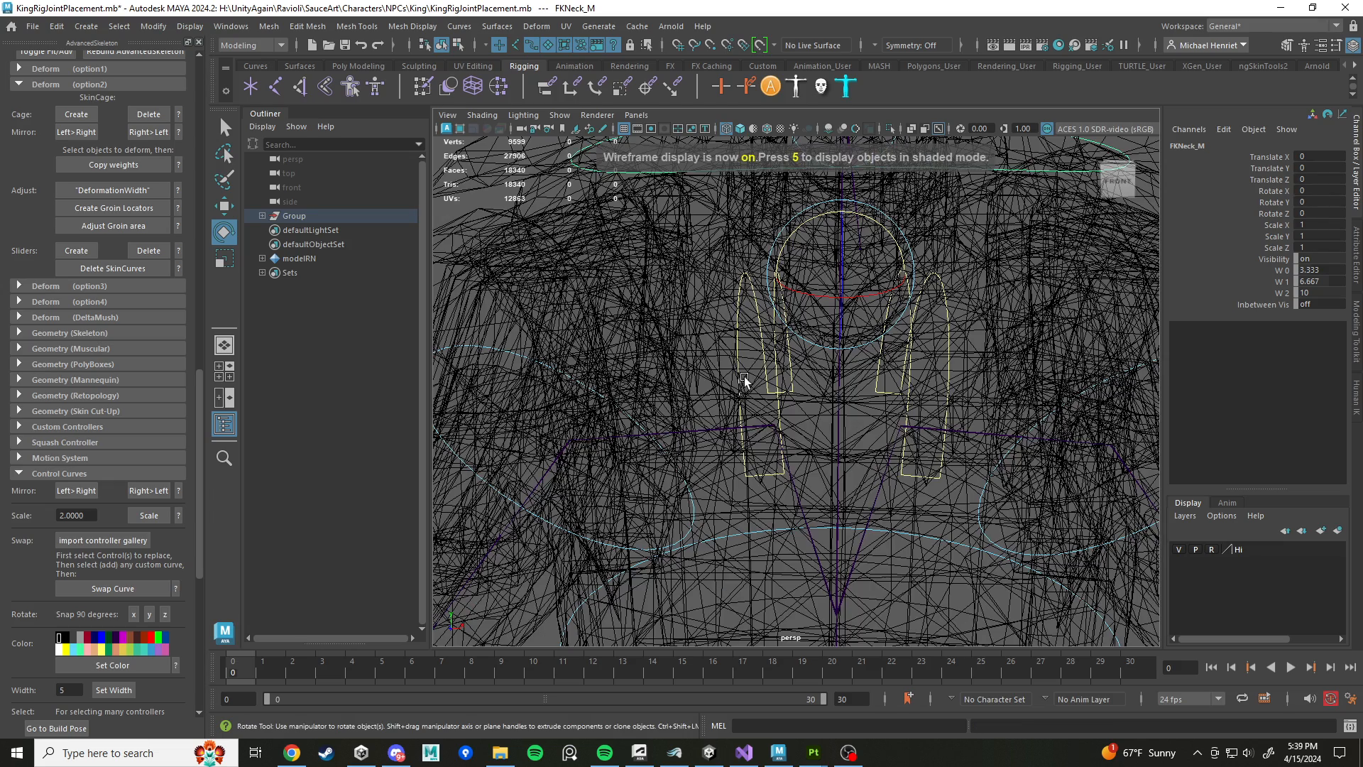
click(777, 387)
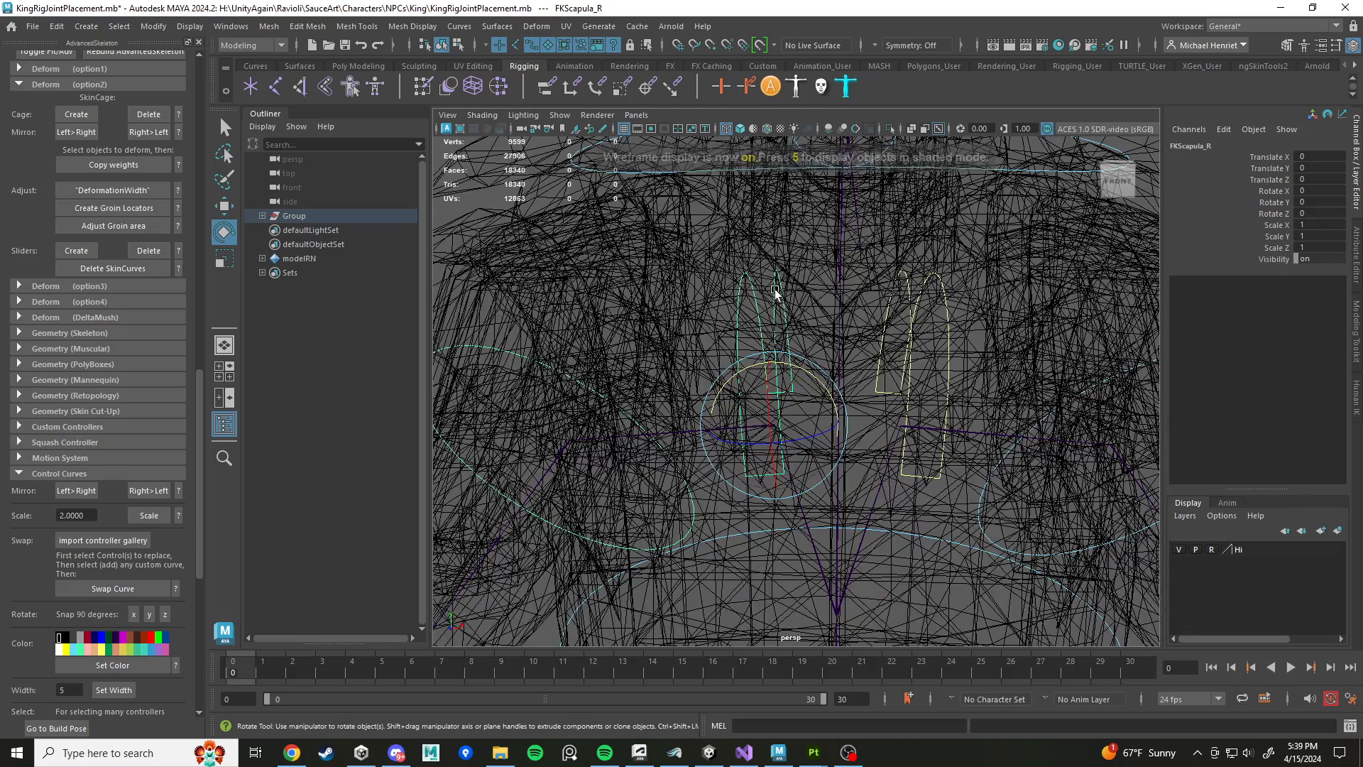
click(697, 297)
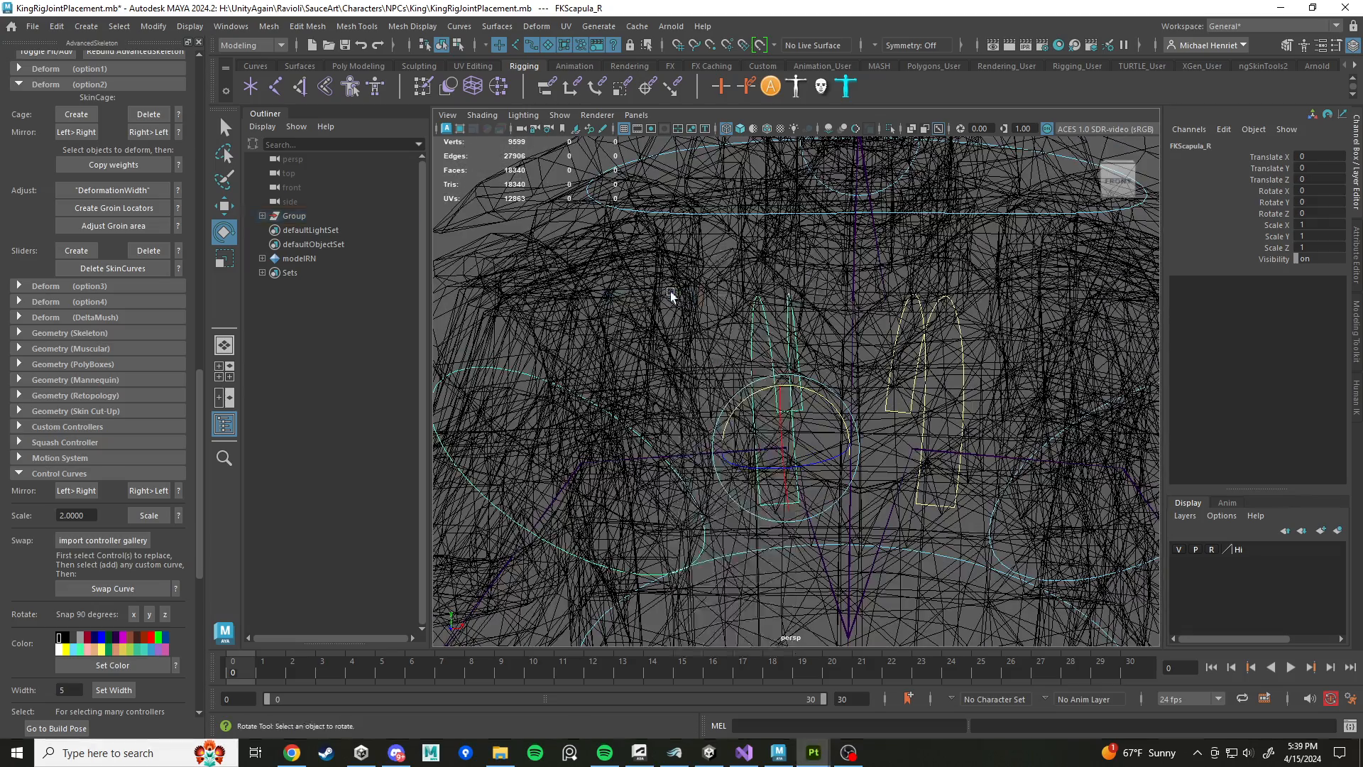
drag(685, 246, 870, 582)
scroll(829, 464, down, 4)
key(w)
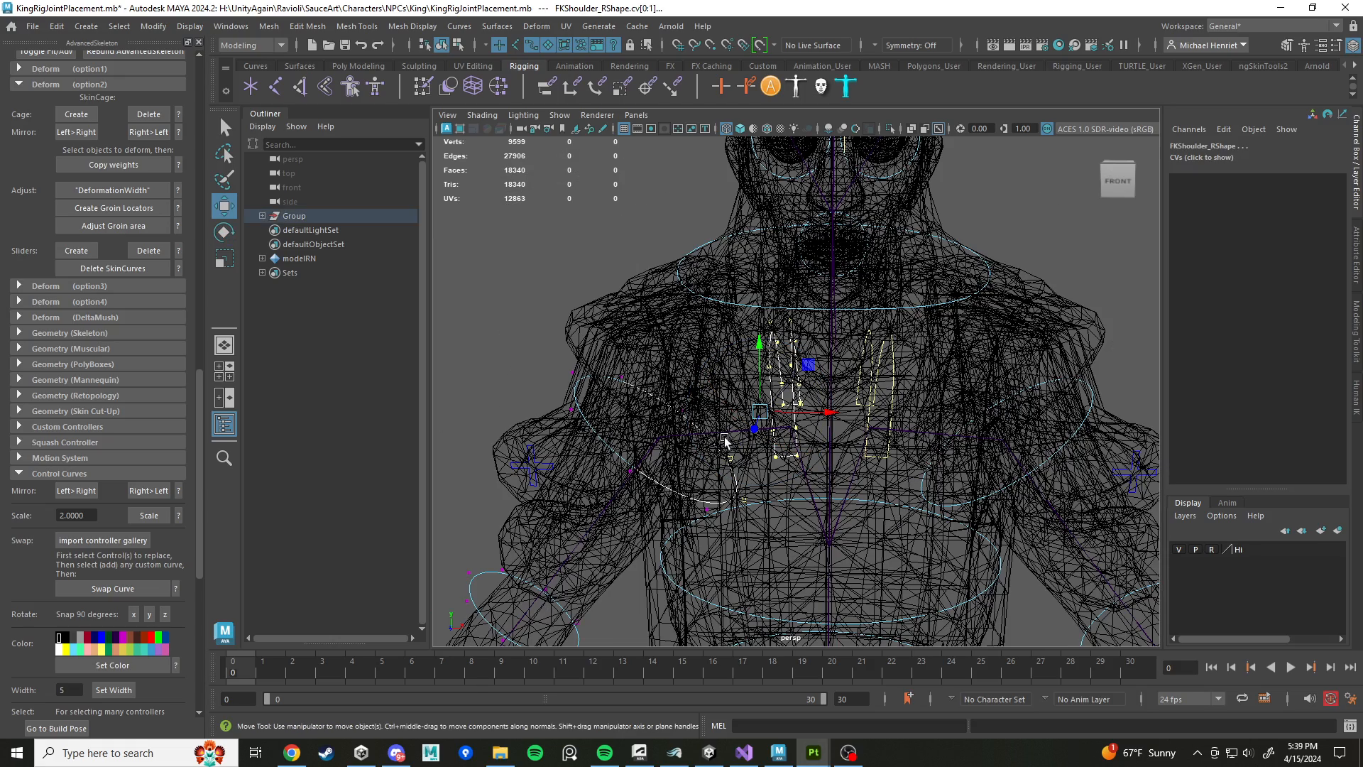
click(543, 350)
alt+drag(678, 454, 725, 438)
drag(743, 311, 844, 462)
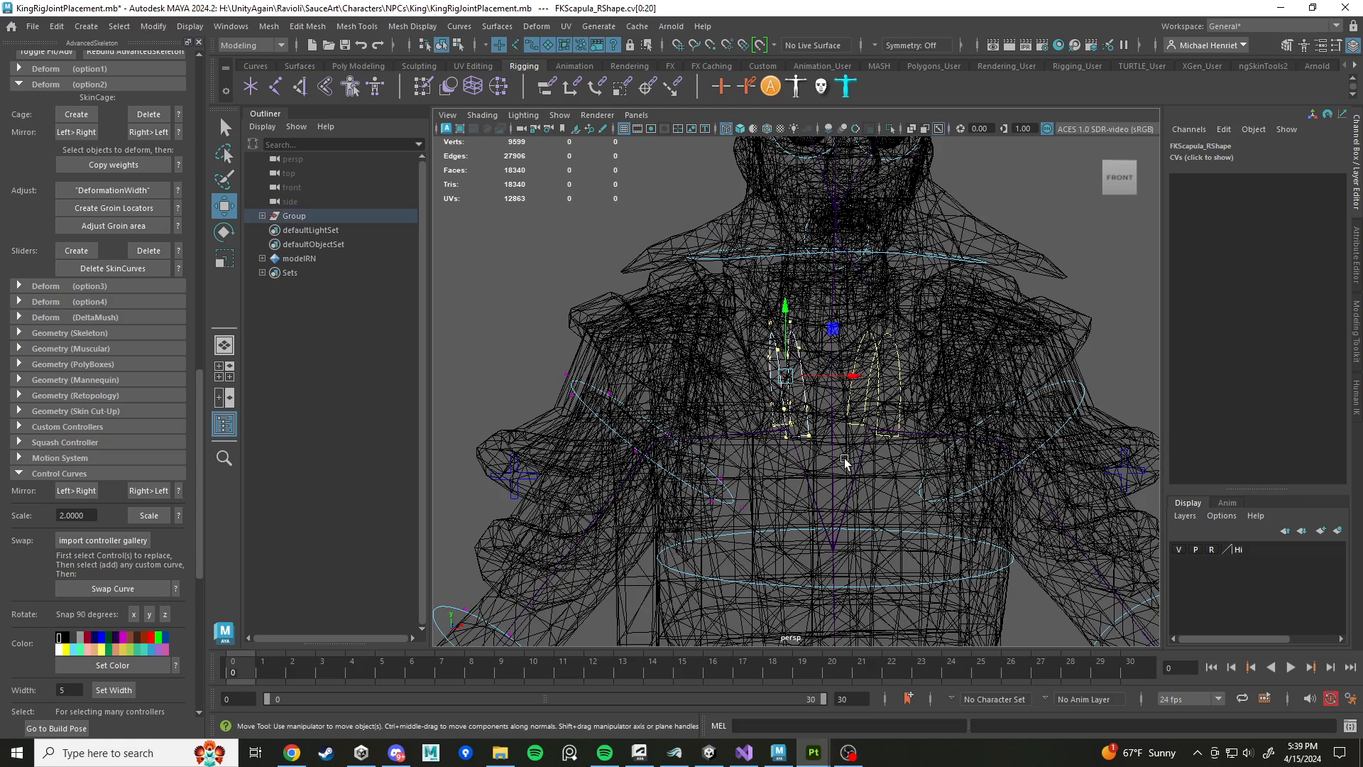
Step: Reposition and scale up the FKScapula_R CVs so the curve shows outside the right shoulder in shaded display
alt+middle_drag(845, 465, 859, 497)
drag(847, 364, 900, 384)
key(r)
scroll(889, 485, down, 5)
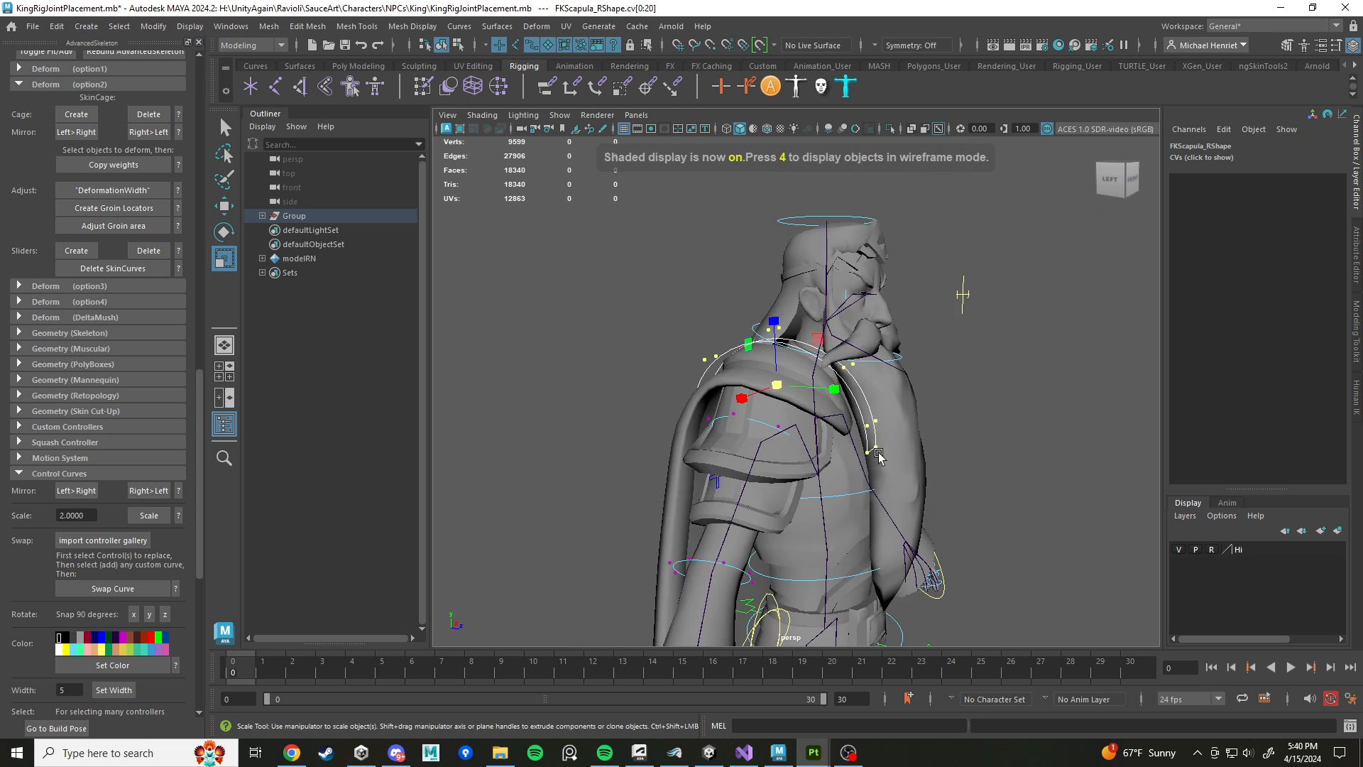
alt+drag(876, 453, 752, 456)
alt+middle_drag(774, 454, 841, 431)
scroll(842, 431, up, 4)
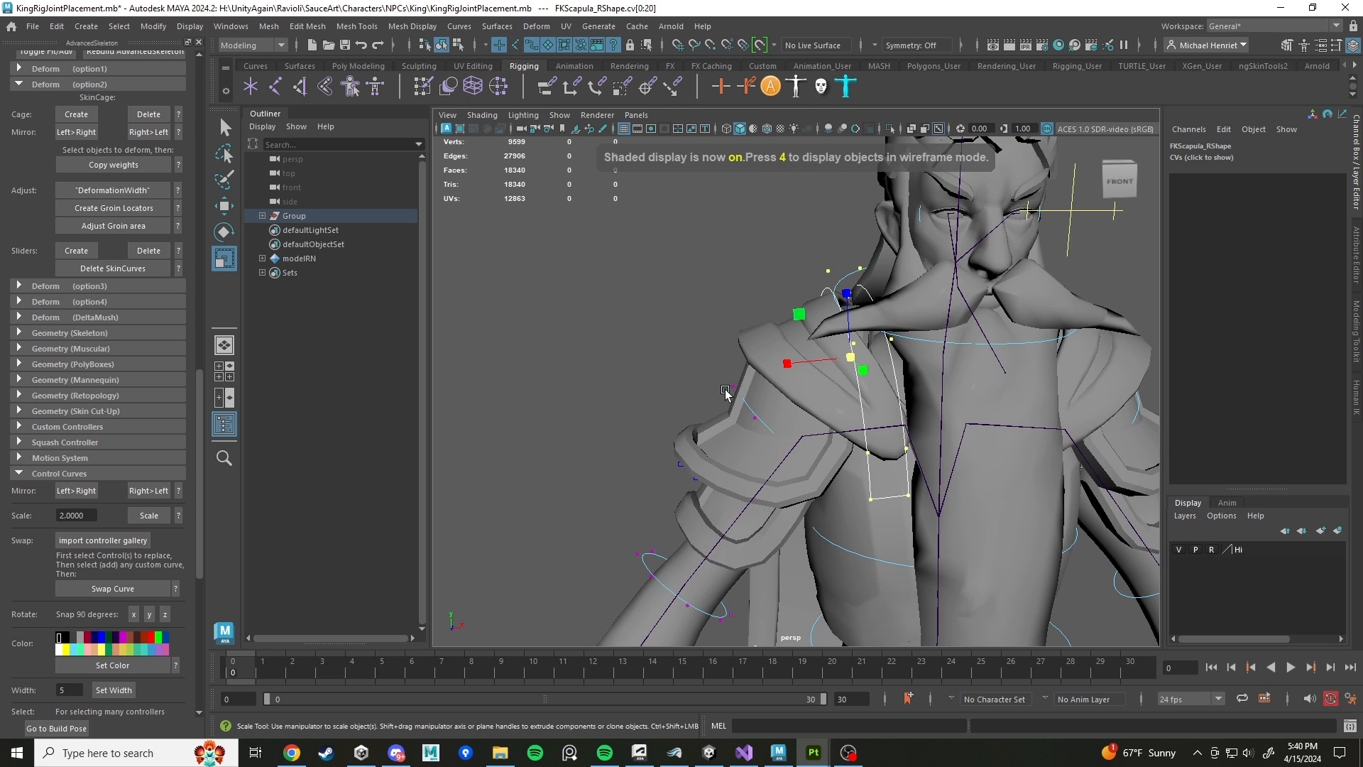
Step: Select a CV on the FKShoulder_R curve, extend the selection to all its CVs and scale them up past the armour
click(755, 424)
click(753, 419)
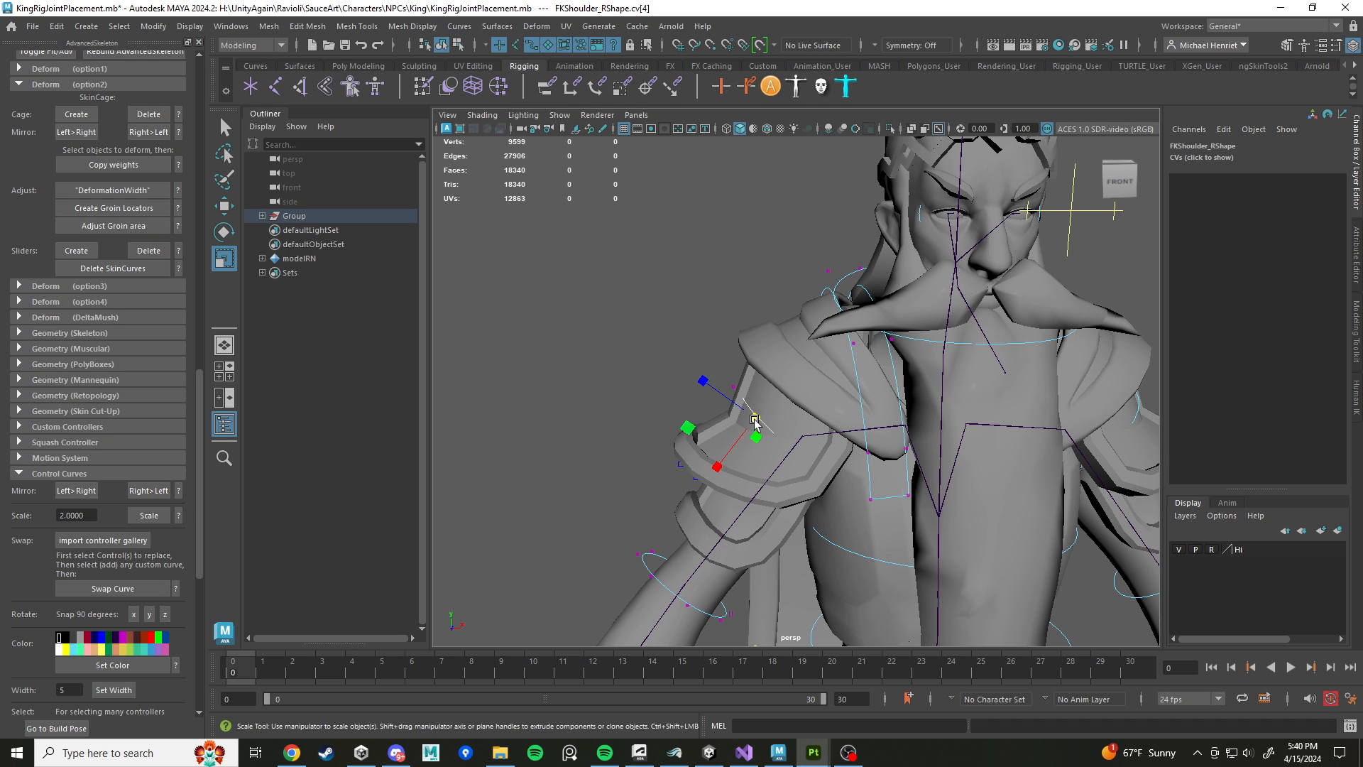
scroll(738, 477, up, 3)
drag(664, 350, 706, 390)
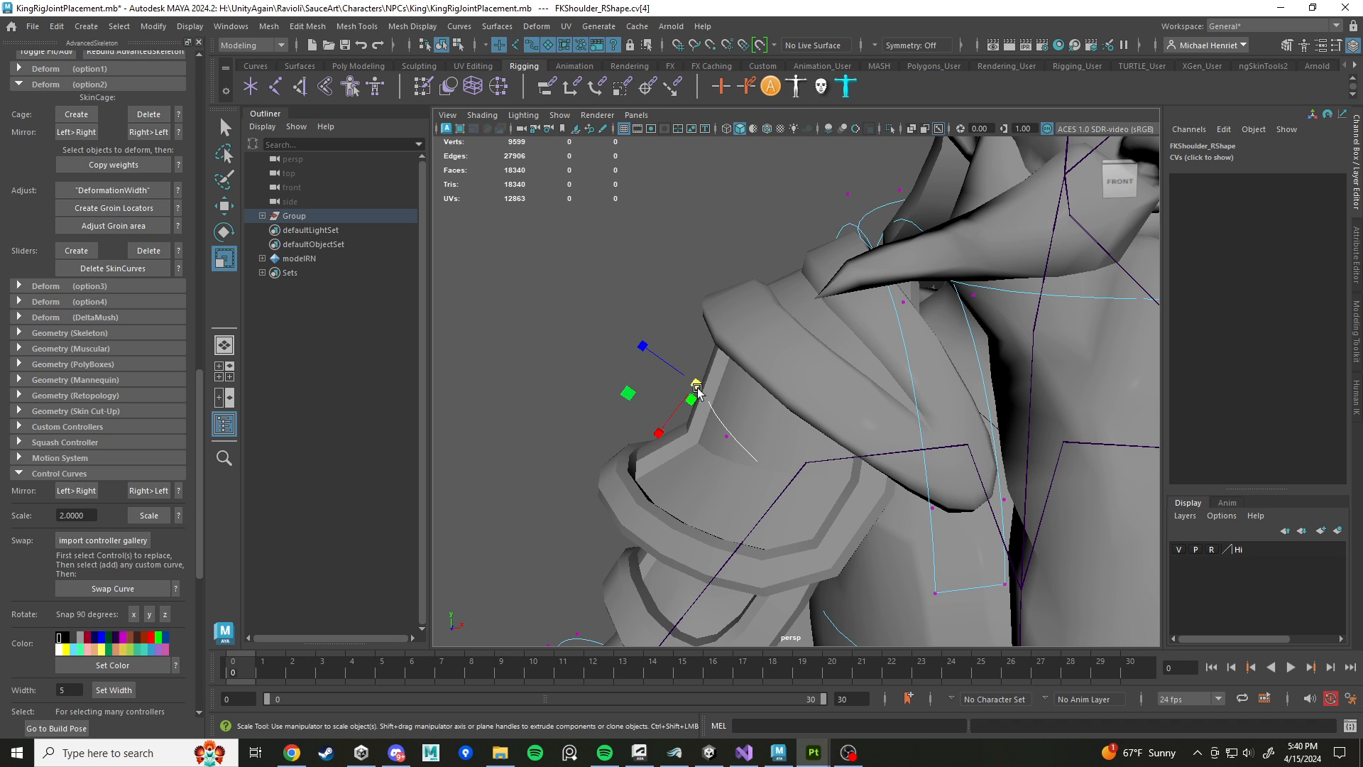
ctrl+right_click(570, 332)
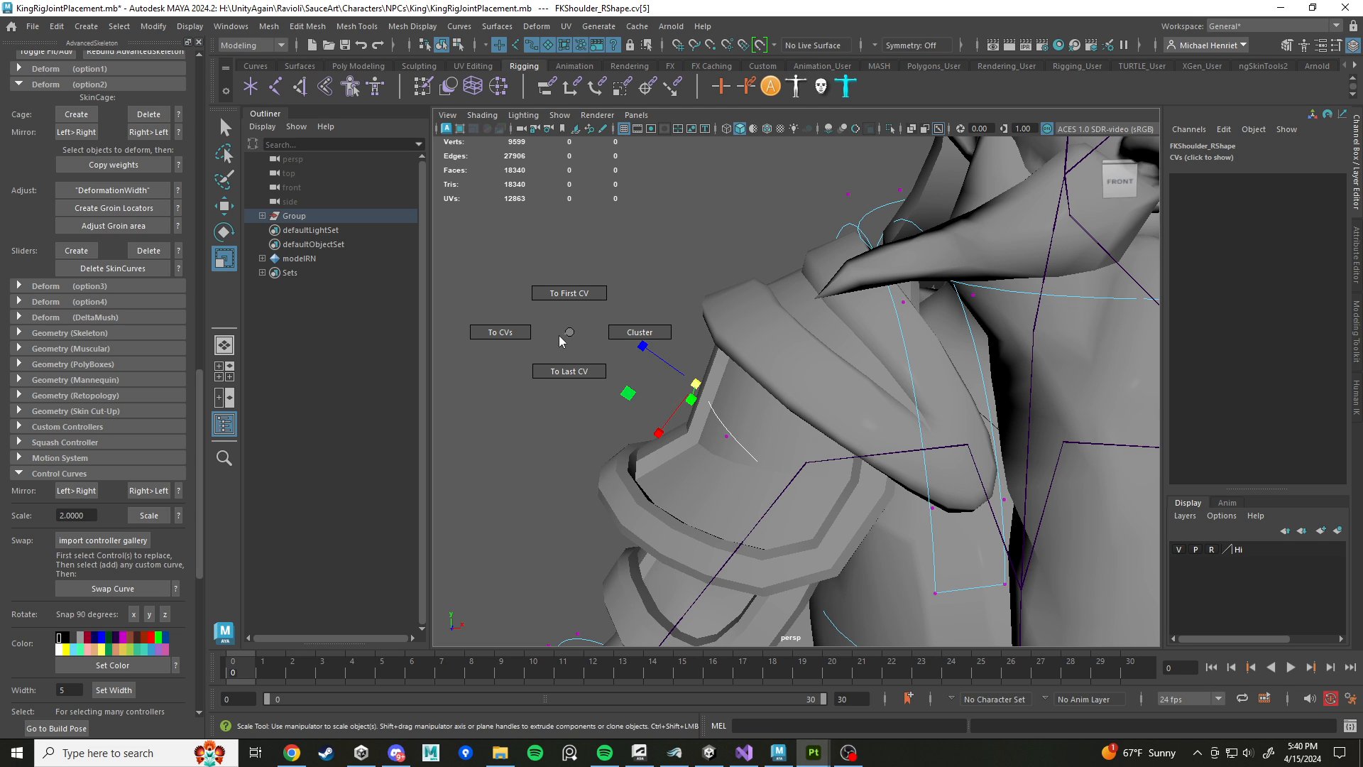
ctrl+right_drag(509, 337, 518, 338)
scroll(653, 414, down, 2)
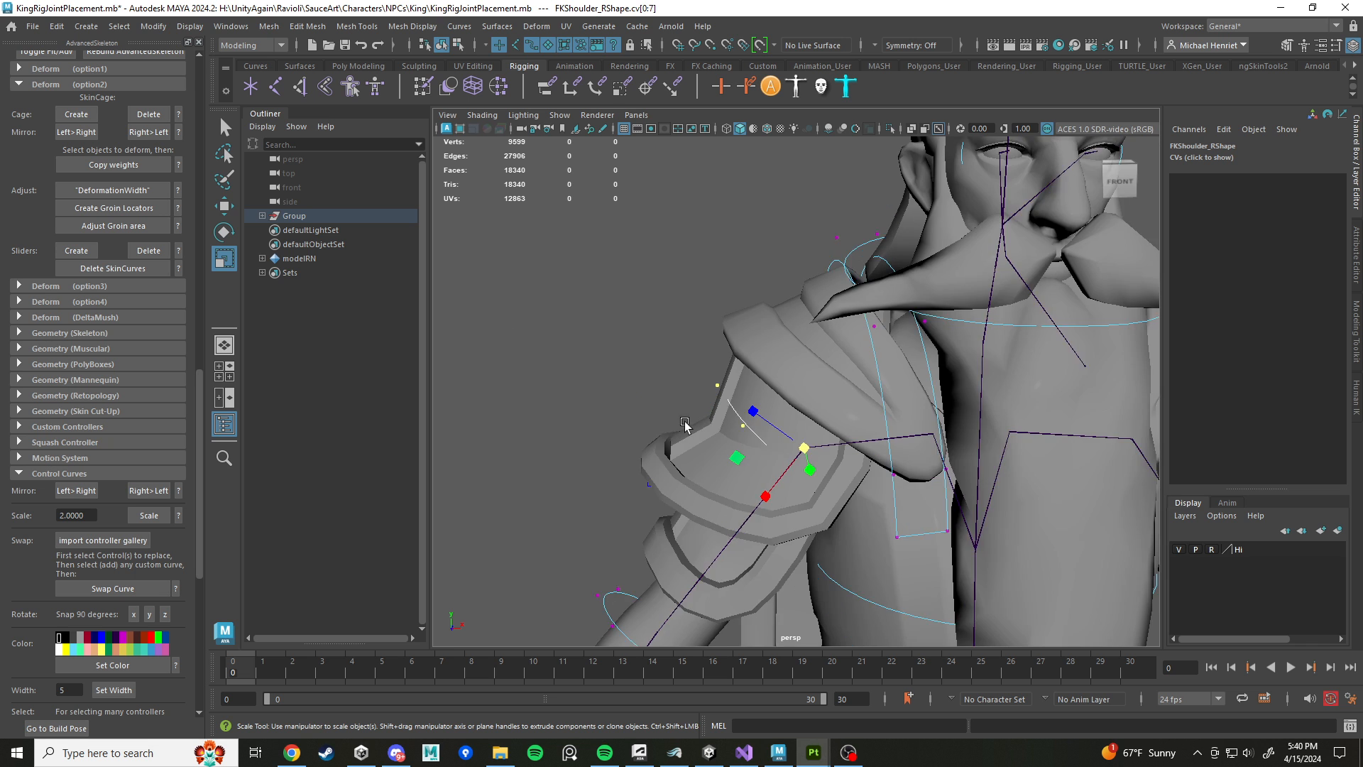
alt+drag(686, 423, 688, 414)
drag(805, 447, 699, 440)
Step: Return the edited right-side curves to object mode and clear the selection
right_click(660, 360)
right_drag(661, 360, 710, 345)
click(657, 465)
scroll(664, 482, down, 5)
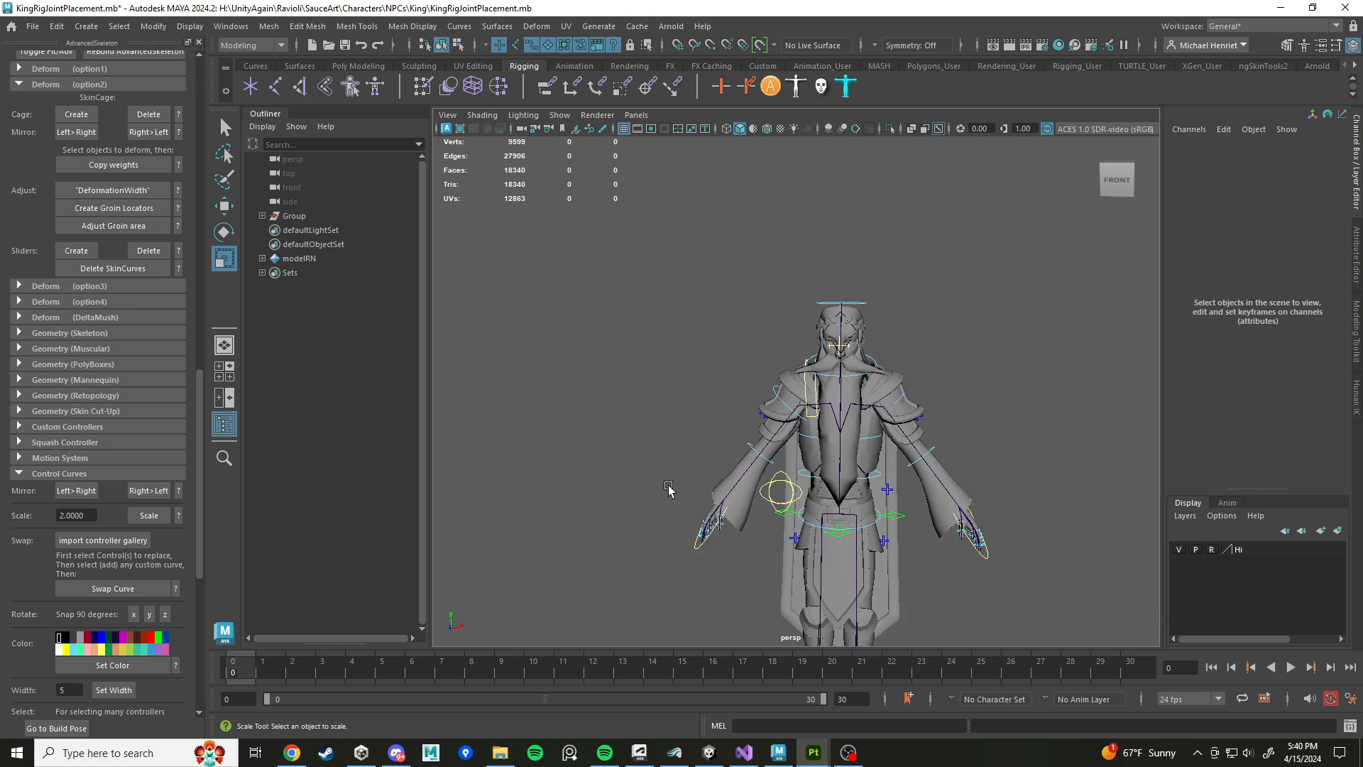
alt+drag(710, 480, 682, 474)
scroll(682, 474, up, 5)
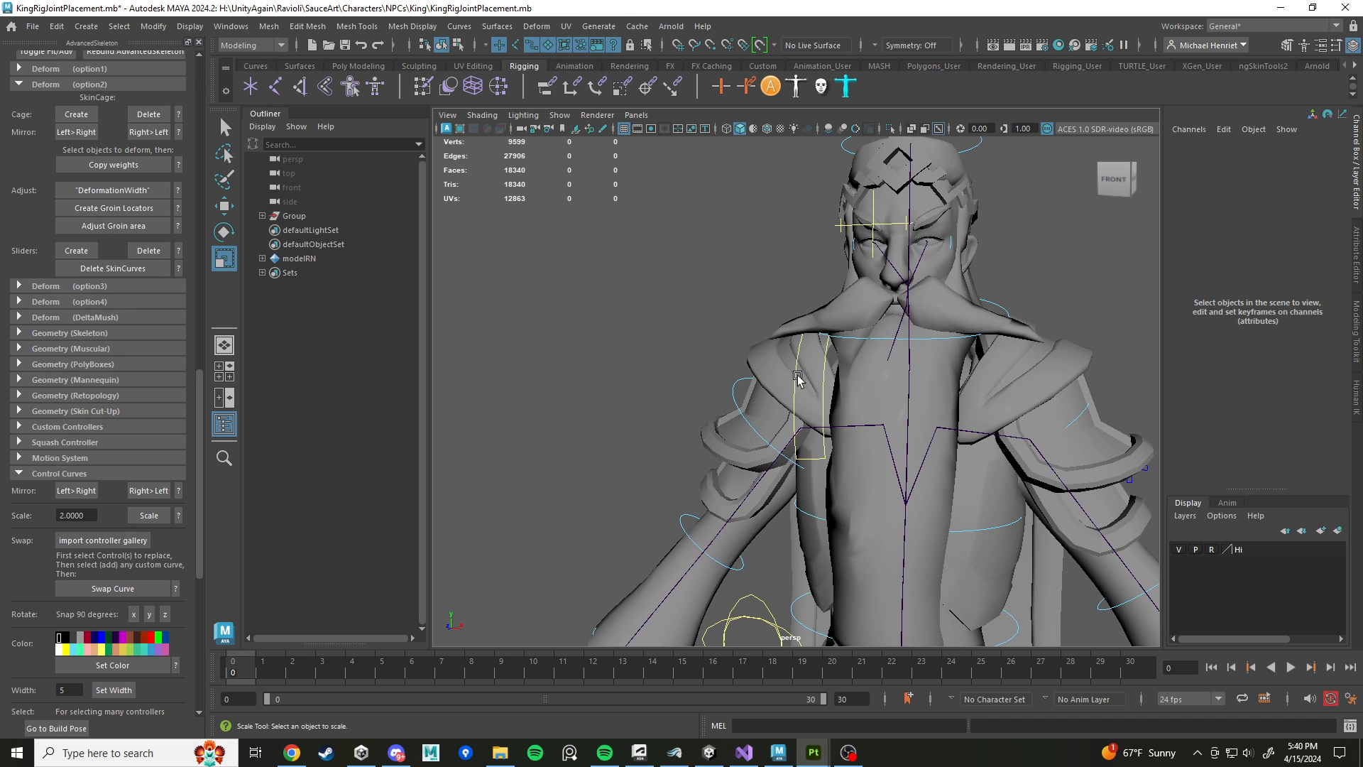
Step: Select the FKScapula_R and FKShoulder_R controls and mirror their control curves from right to left
click(797, 378)
scroll(1010, 452, down, 5)
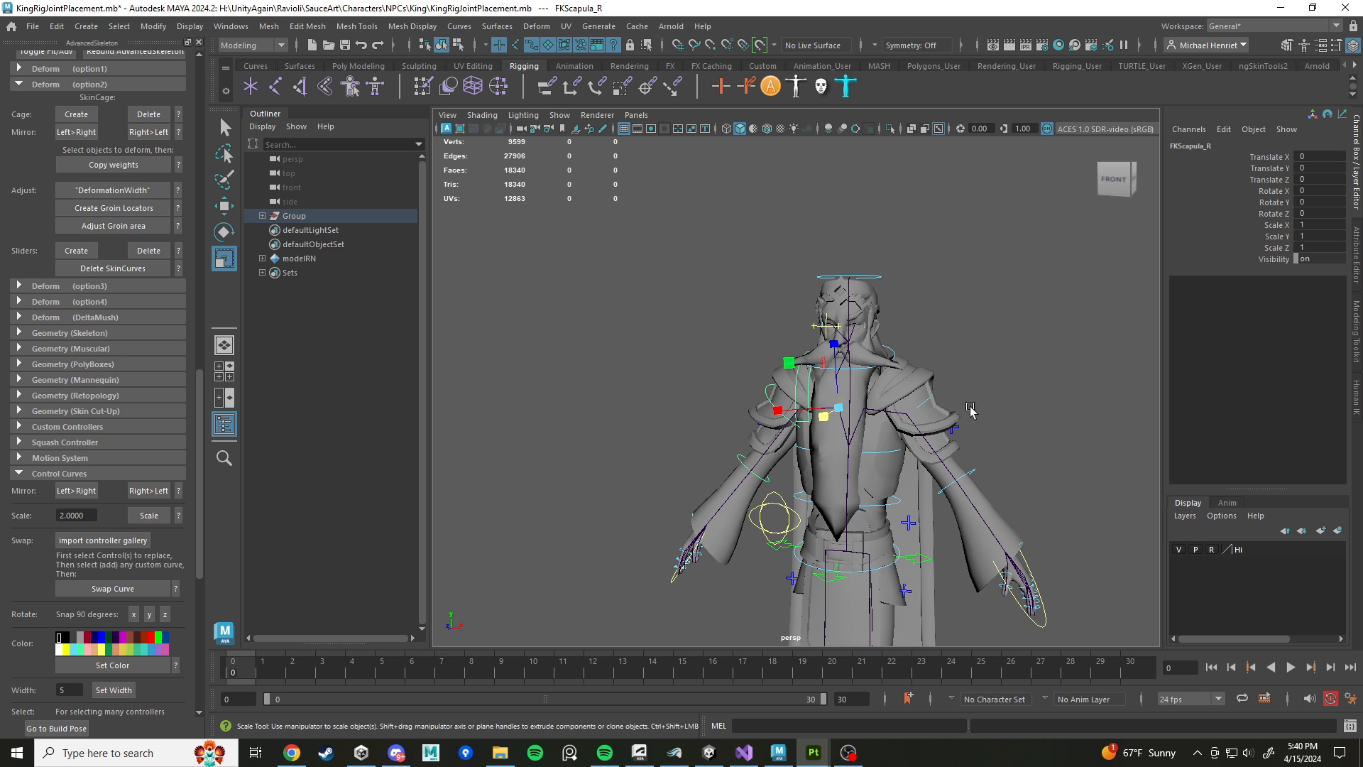
scroll(738, 419, up, 3)
click(734, 391)
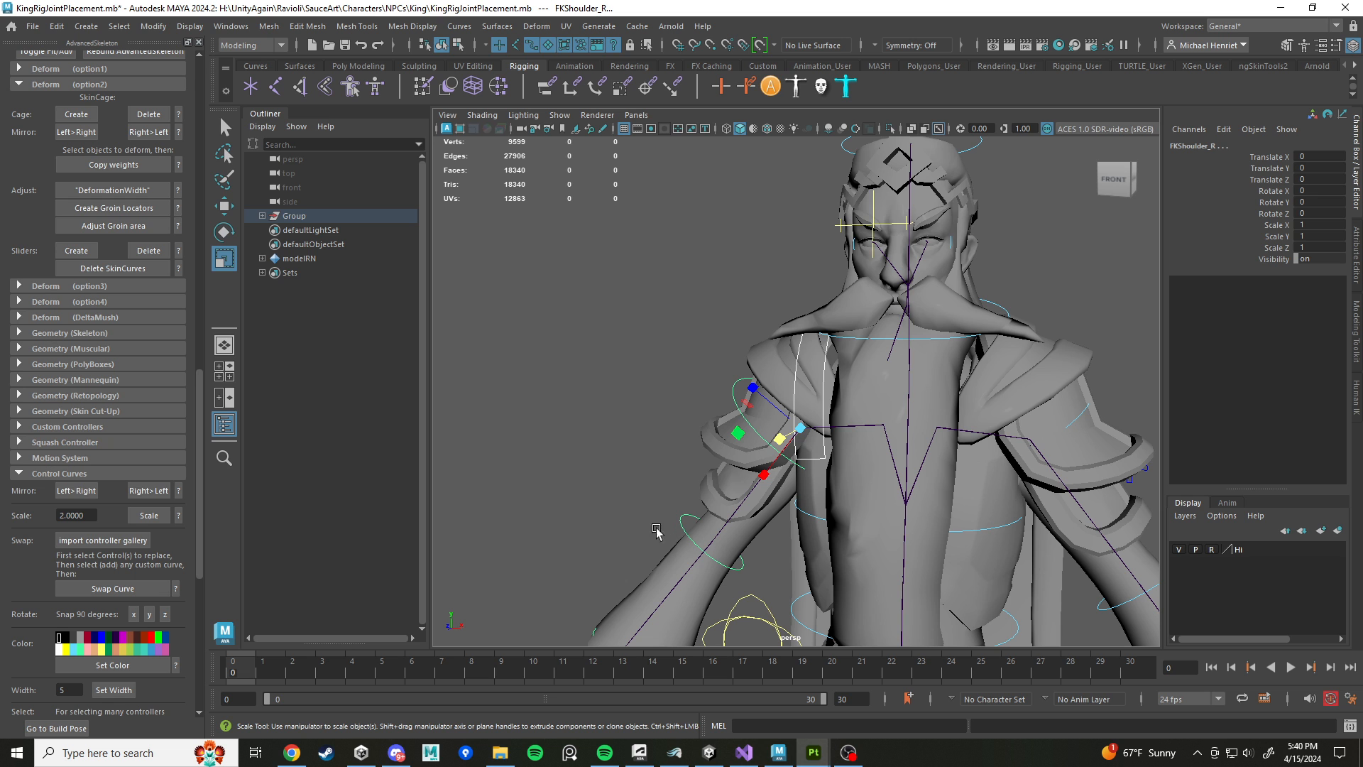
alt+drag(520, 463, 213, 470)
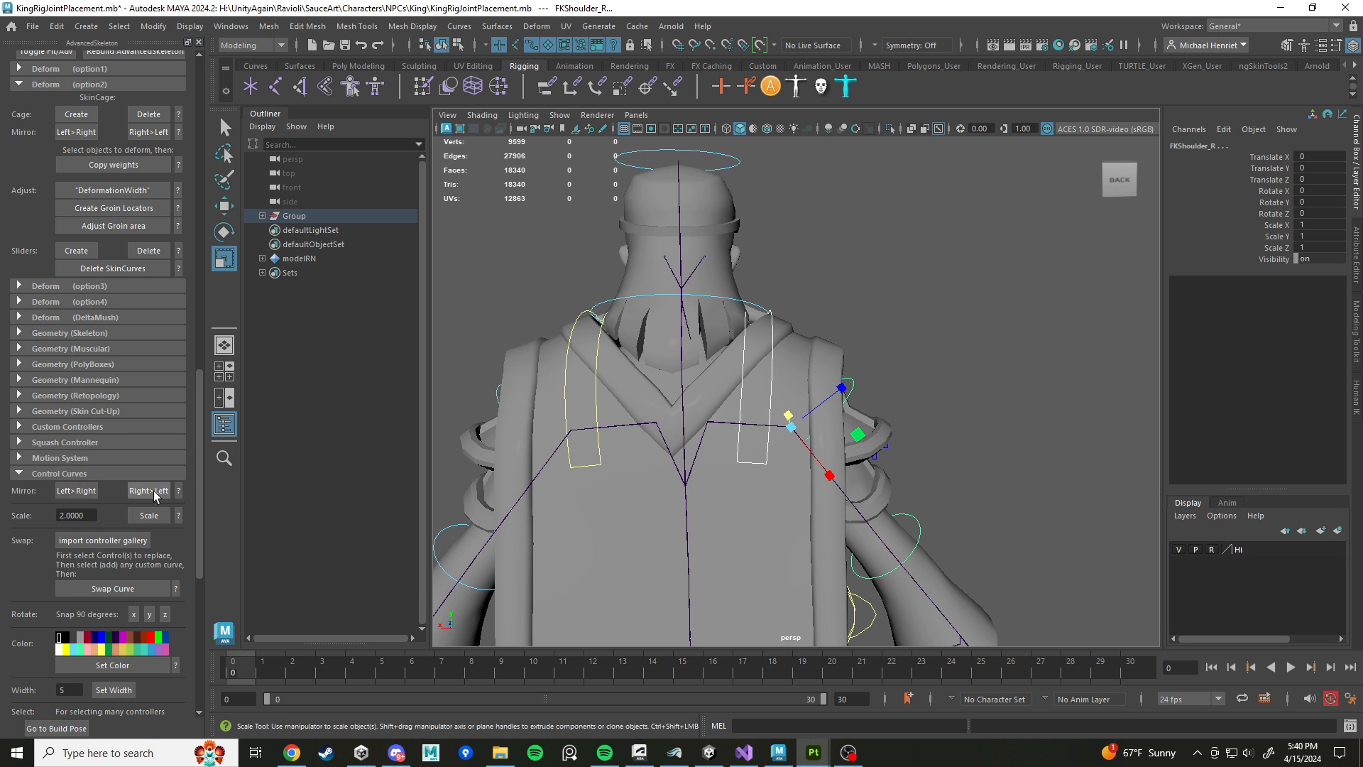
alt+drag(539, 419, 894, 419)
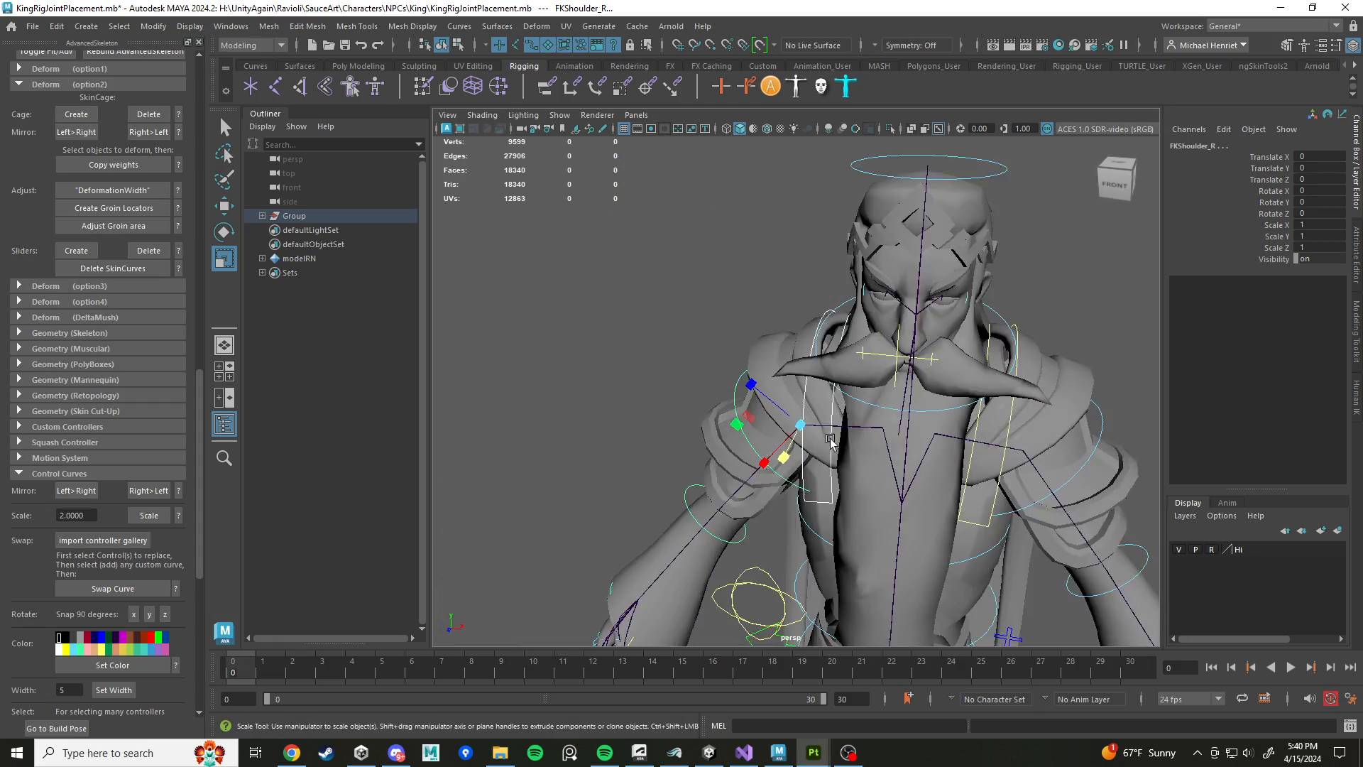
Step: Examine the leg and foot controls in shaded display for curves hidden inside the mesh
scroll(830, 426, down, 6)
scroll(787, 383, up, 3)
alt+drag(770, 390, 802, 407)
alt+middle_drag(803, 426, 829, 269)
scroll(829, 270, up, 3)
alt+drag(724, 419, 766, 432)
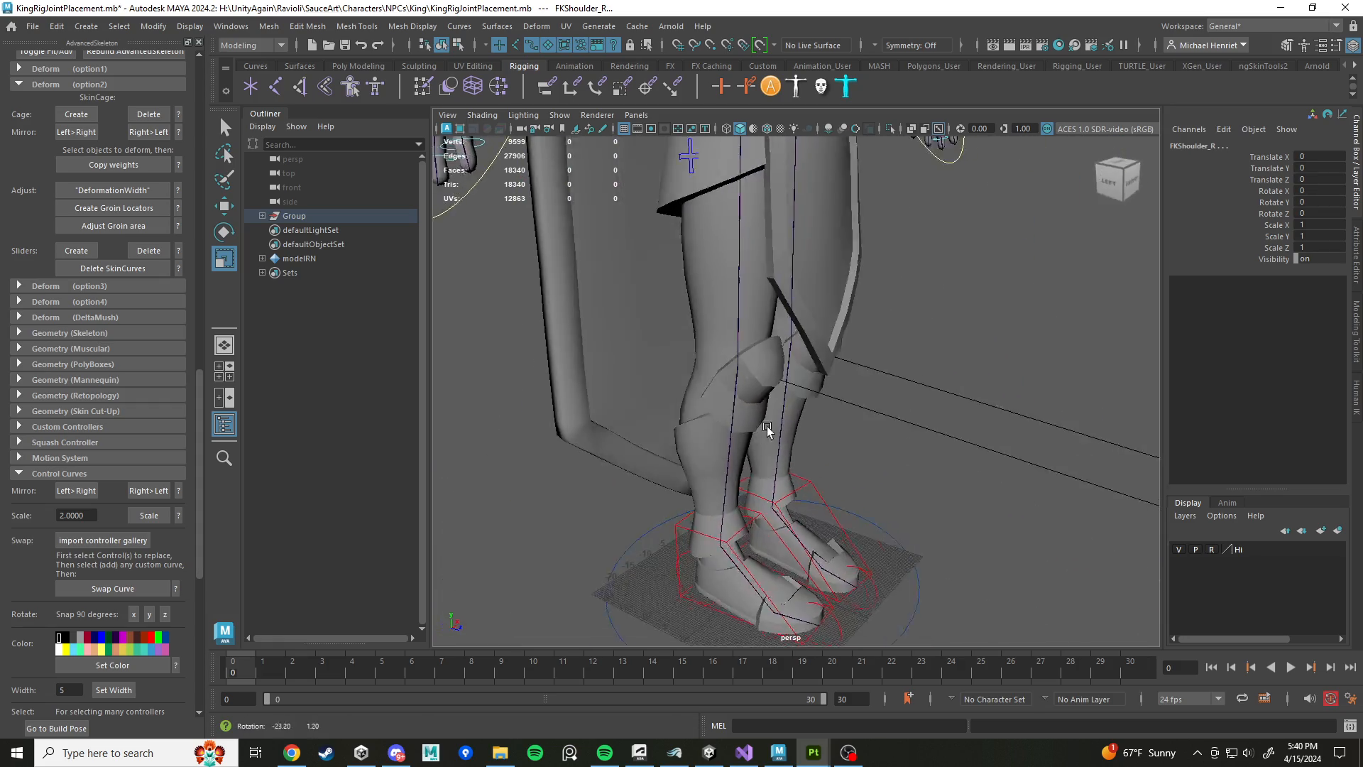
scroll(718, 347, down, 6)
alt+middle_drag(794, 335, 816, 440)
scroll(816, 441, up, 5)
alt+drag(815, 444, 688, 412)
Step: Examine the waist and hip controls in wireframe, then restore shaded display and deselect all controls
key(4)
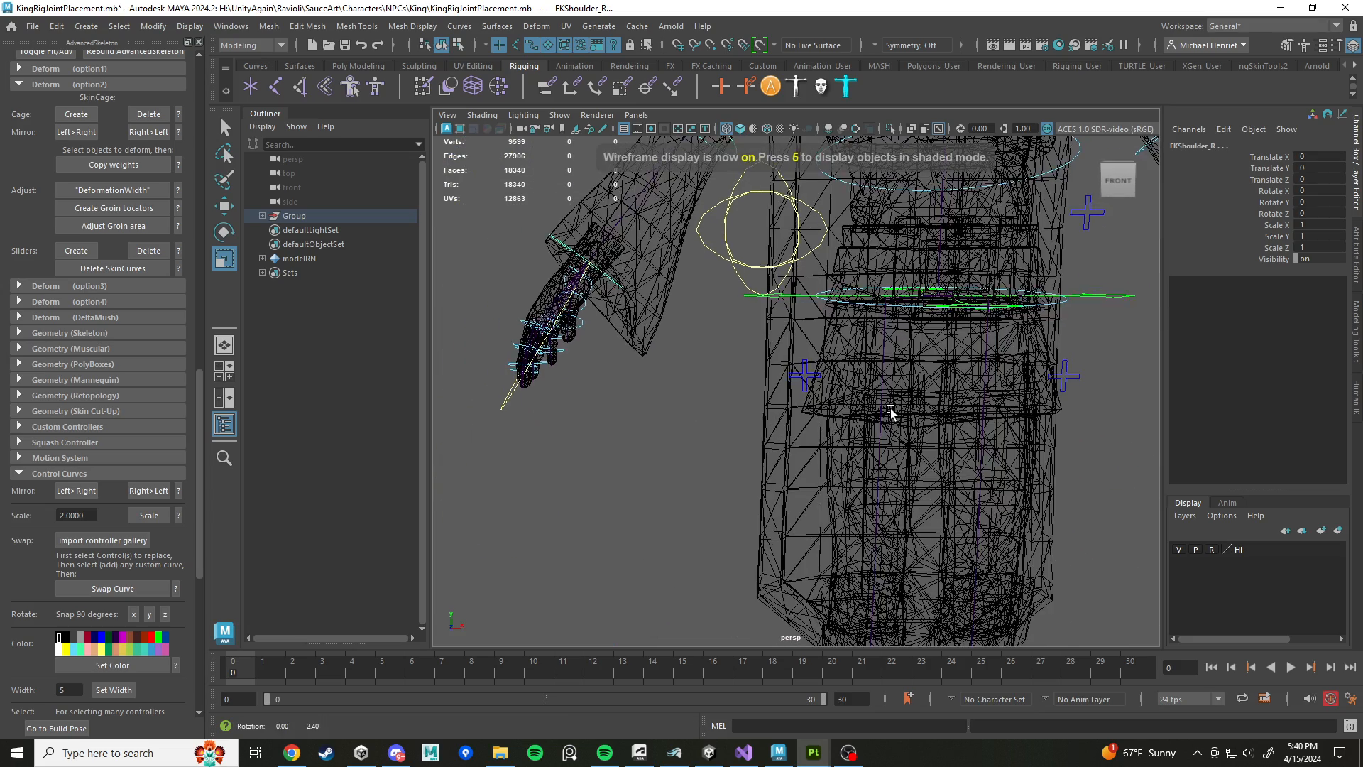
scroll(766, 482, up, 3)
alt+drag(766, 481, 897, 440)
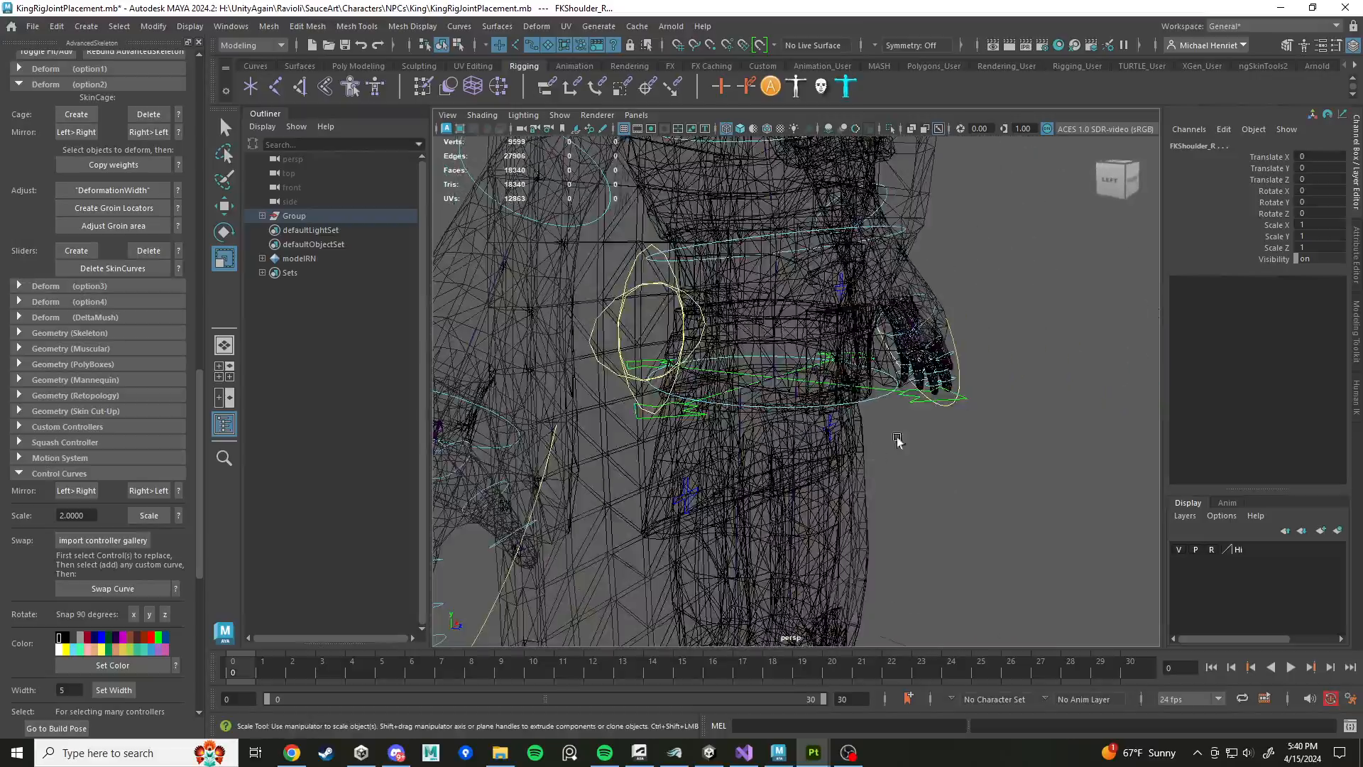
scroll(897, 441, down, 5)
alt+middle_drag(898, 441, 961, 505)
scroll(869, 478, up, 4)
mouse_move(868, 478)
alt+mouse_down()
mouse_move(846, 484)
mouse_move(947, 452)
mouse_move(885, 421)
mouse_move(721, 419)
mouse_move(906, 404)
mouse_move(869, 423)
alt+mouse_up()
key(5)
scroll(980, 399, down, 2)
click(967, 401)
scroll(951, 407, up, 5)
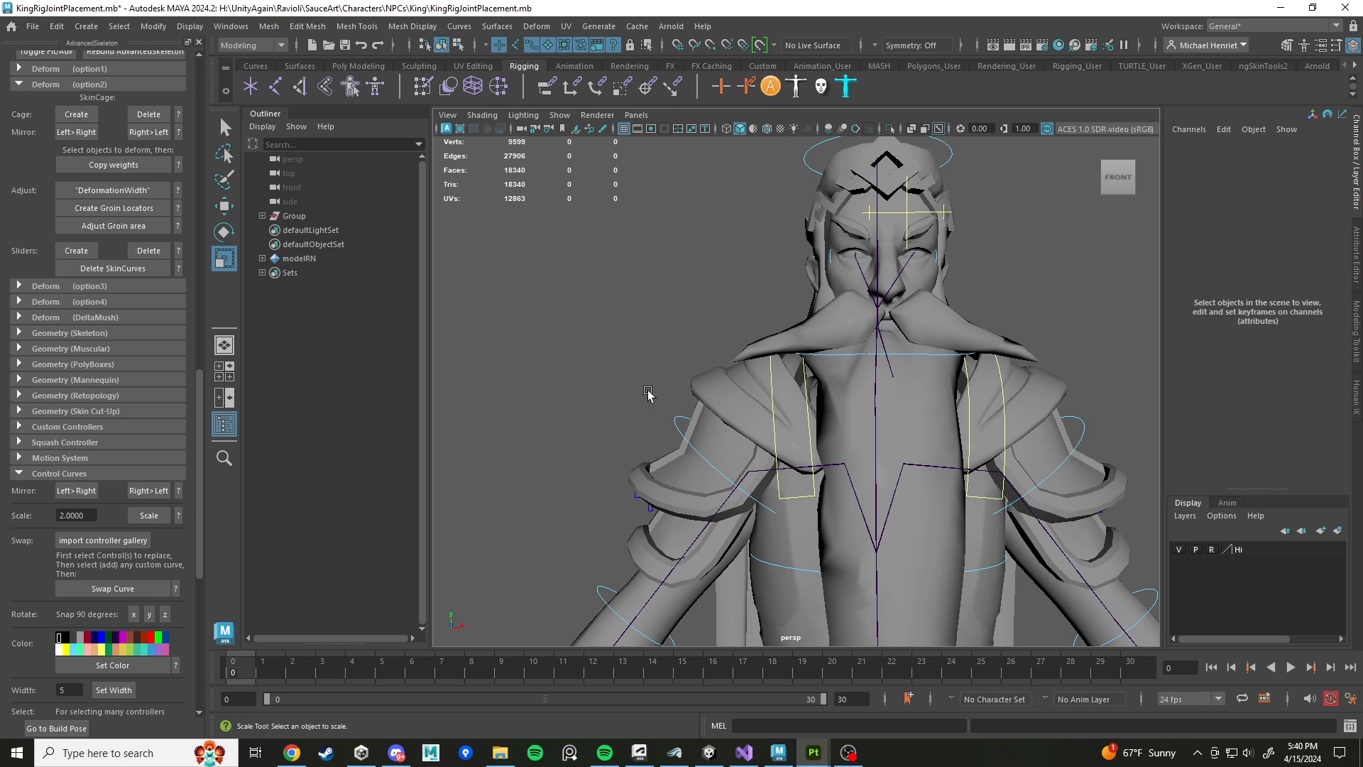
scroll(83, 408, up, 3)
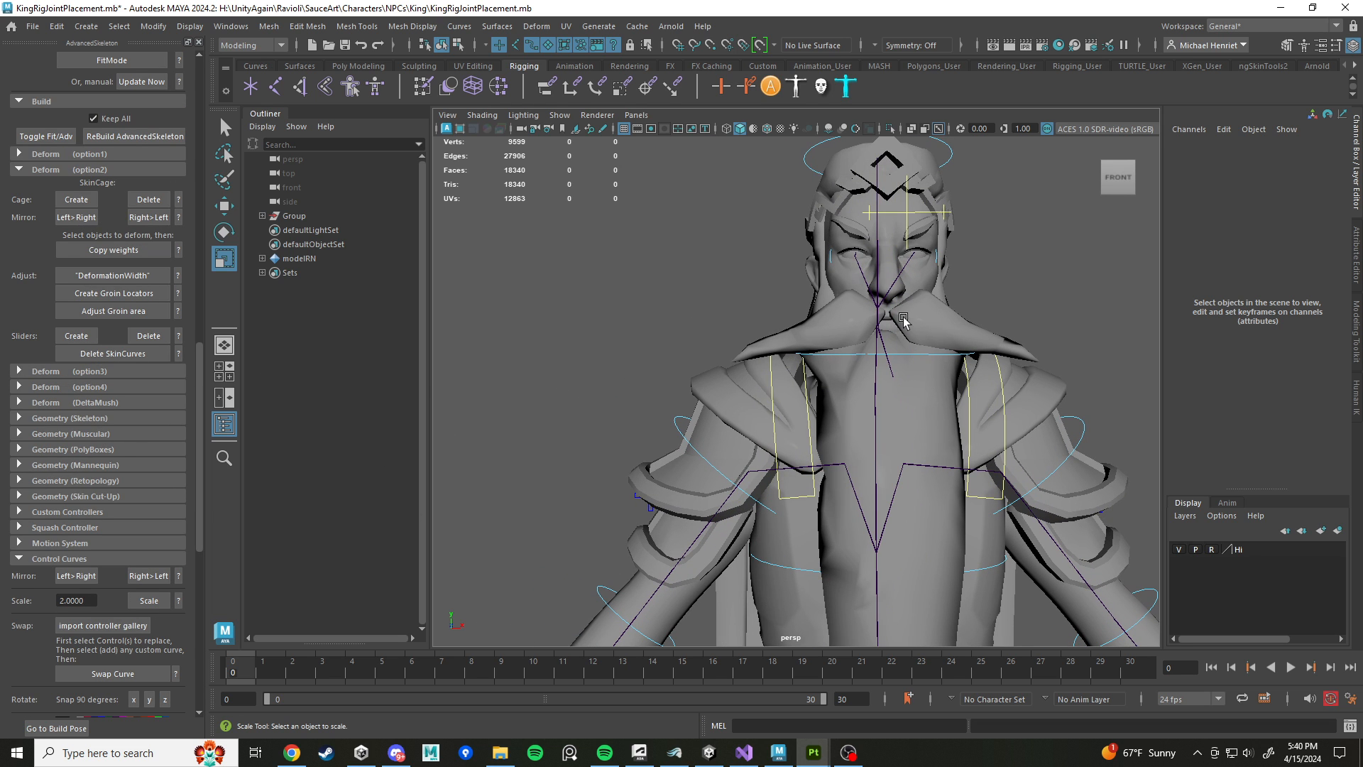
Step: Save the scene under the new name KingRigGenerated.mb in the King folder
scroll(903, 316, down, 6)
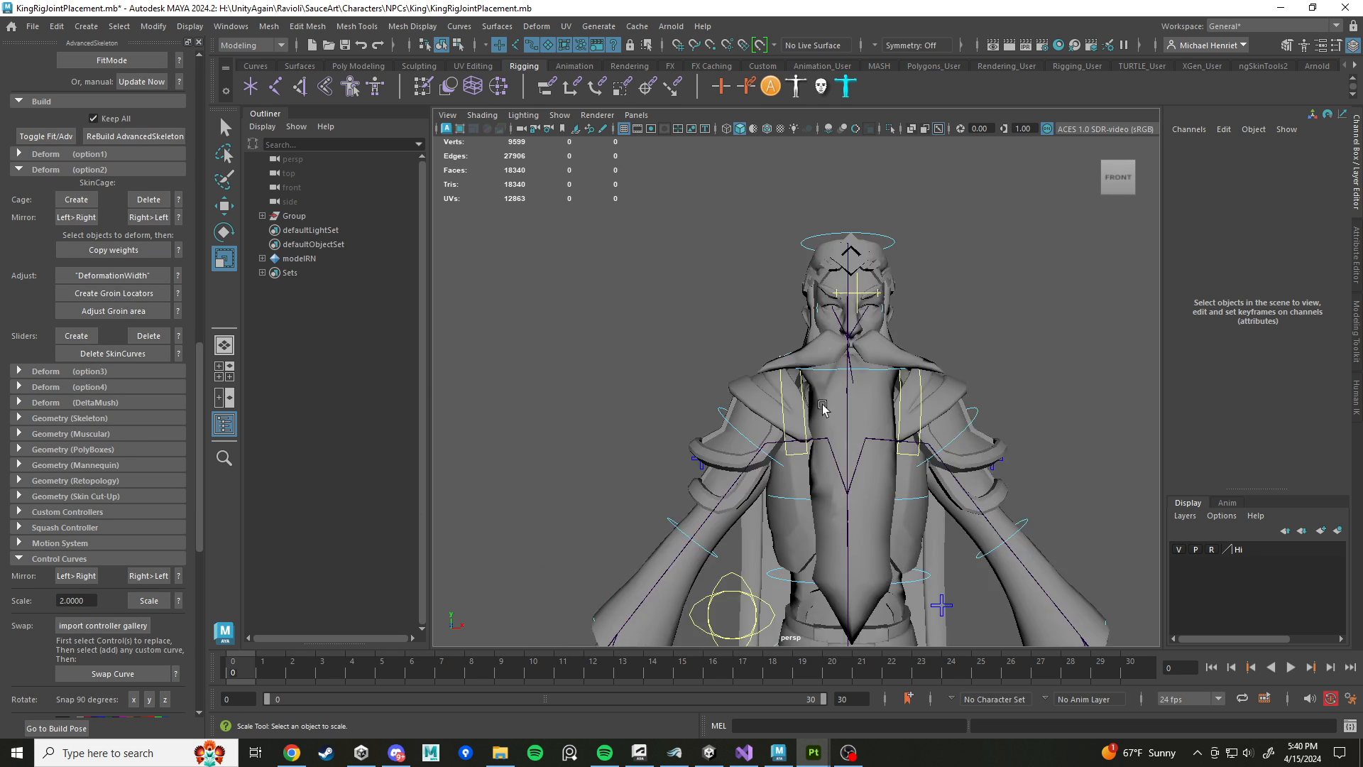
click(34, 26)
click(71, 98)
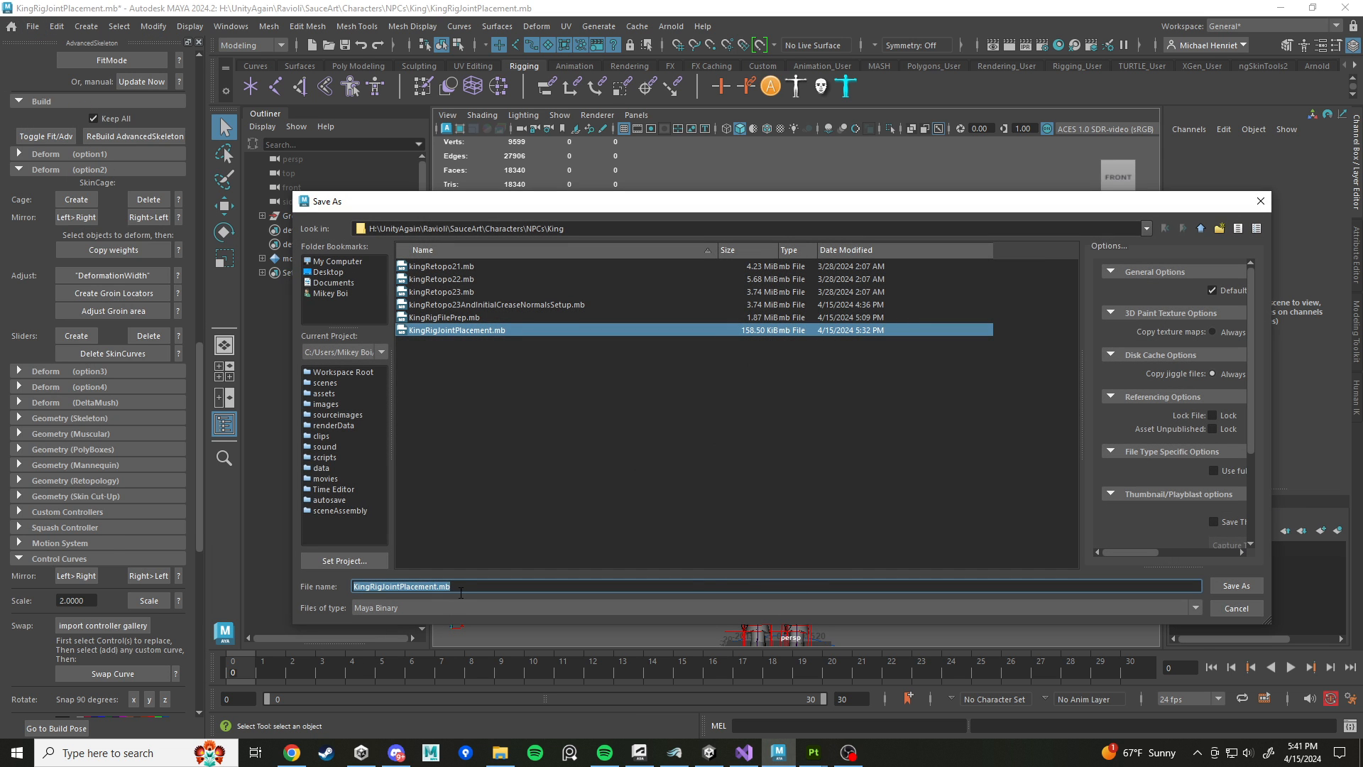
click(438, 586)
drag(412, 589, 389, 592)
text(Generated)
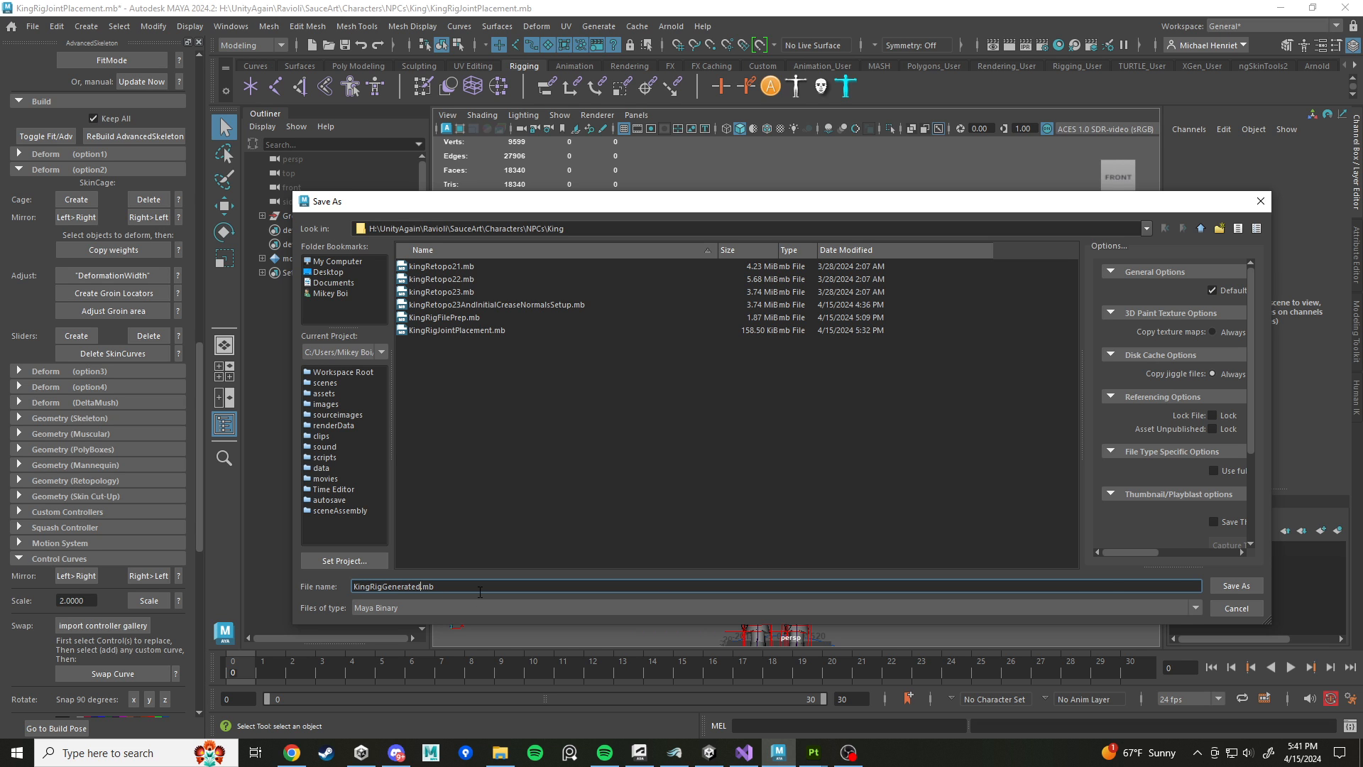
click(1235, 585)
key(r)
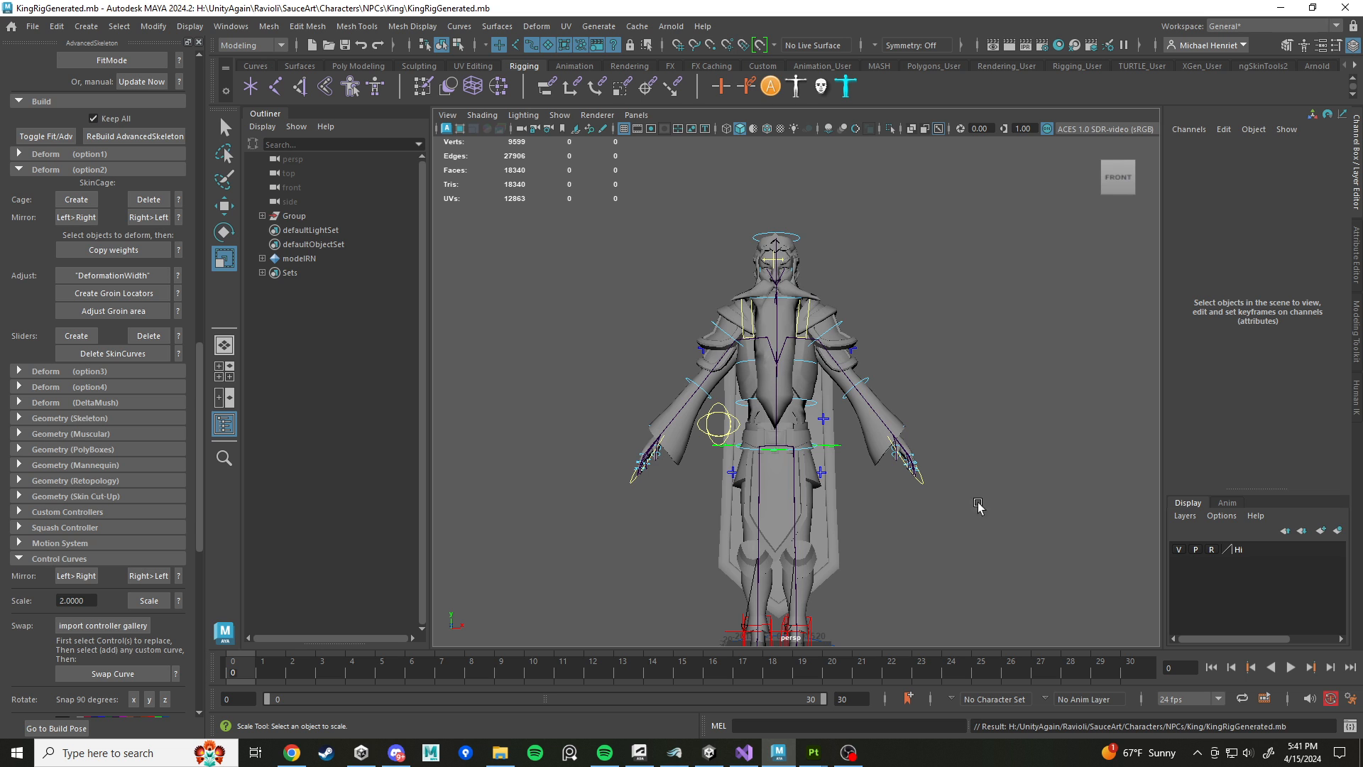
Step: Examine the waist area by selecting its RootX_M control, root joint and overlapping belt, shirt and cloth meshes
scroll(718, 374, up, 8)
scroll(653, 399, down, 8)
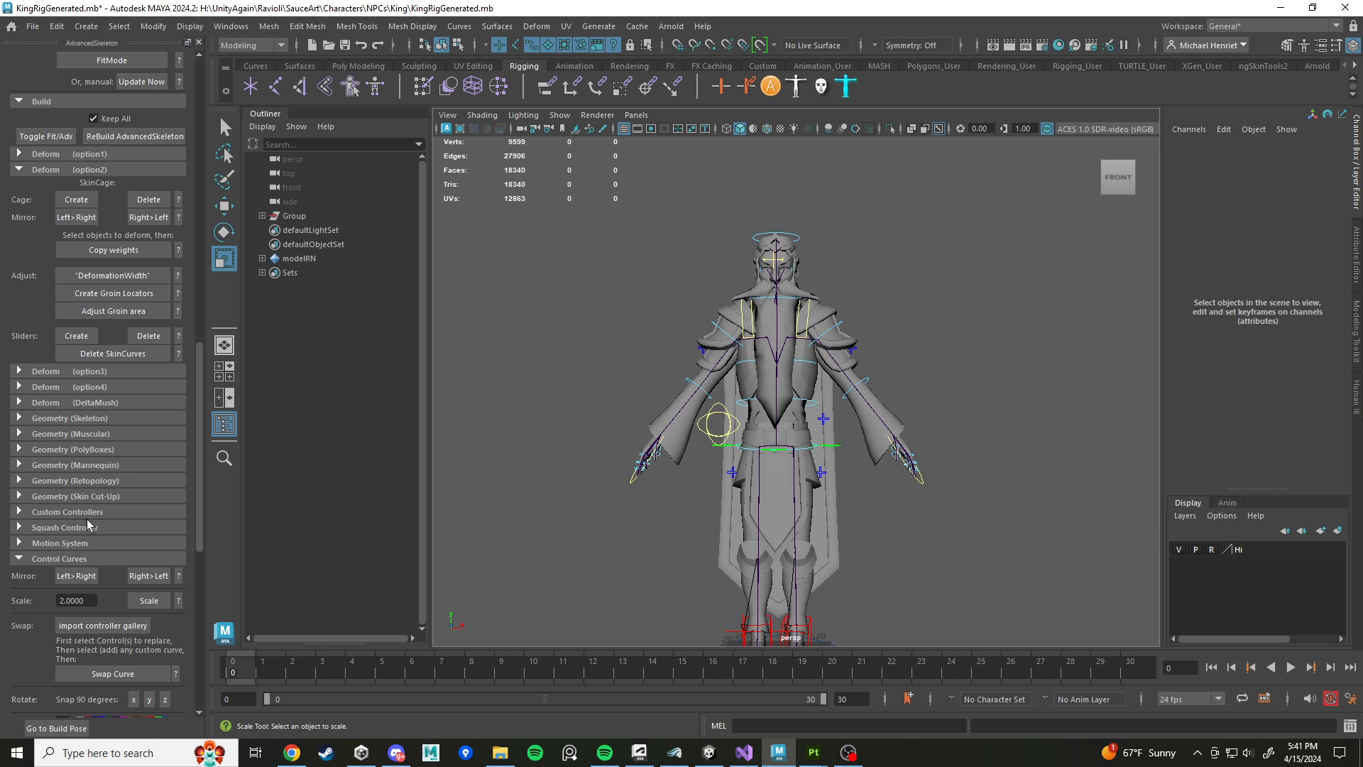
scroll(103, 416, up, 2)
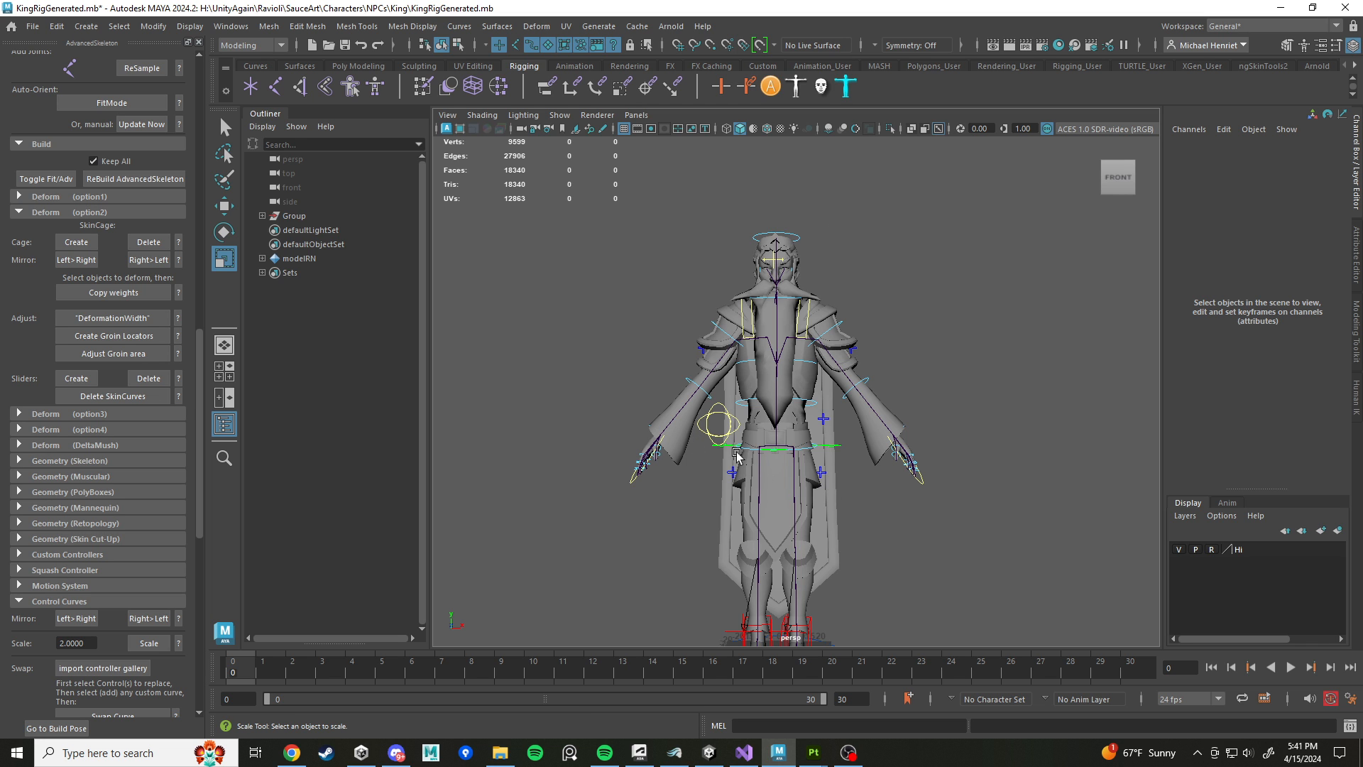
scroll(758, 487, up, 4)
click(754, 500)
scroll(807, 512, up, 3)
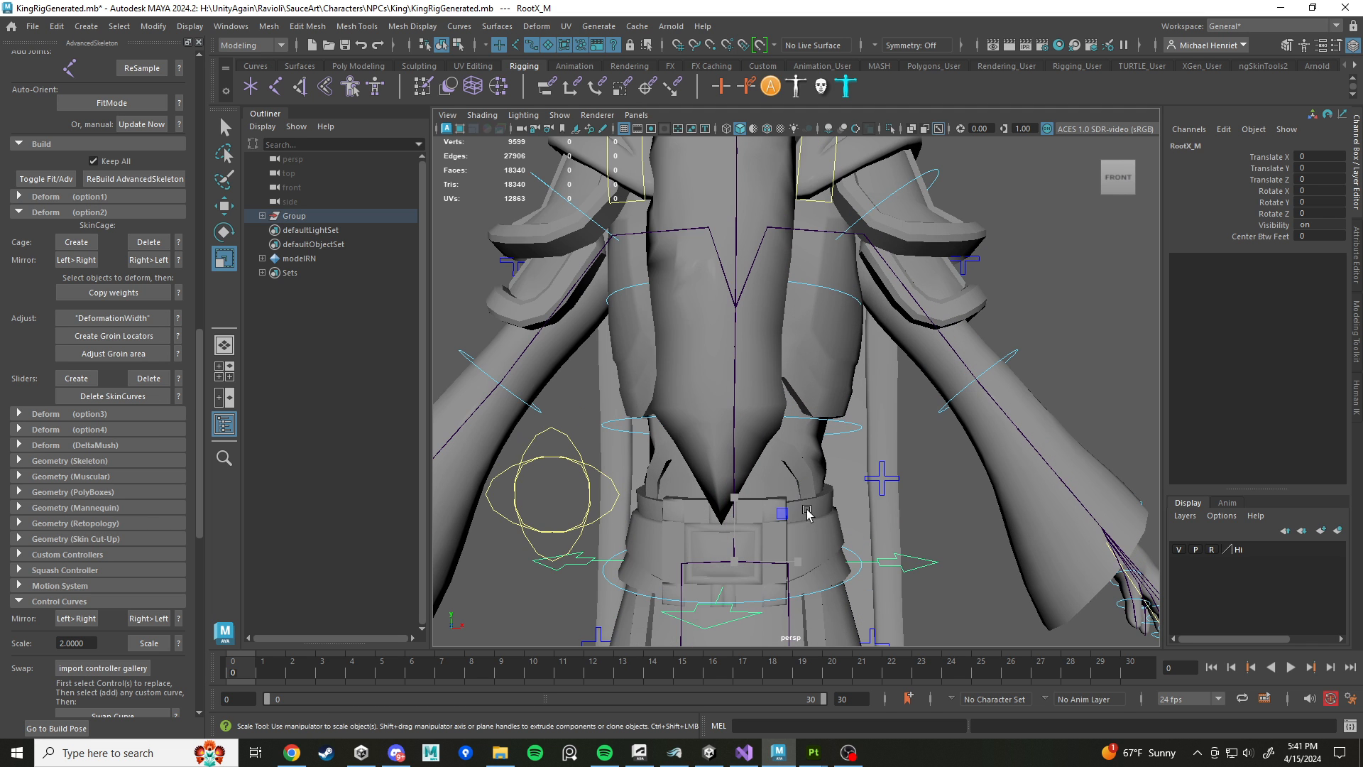
click(880, 506)
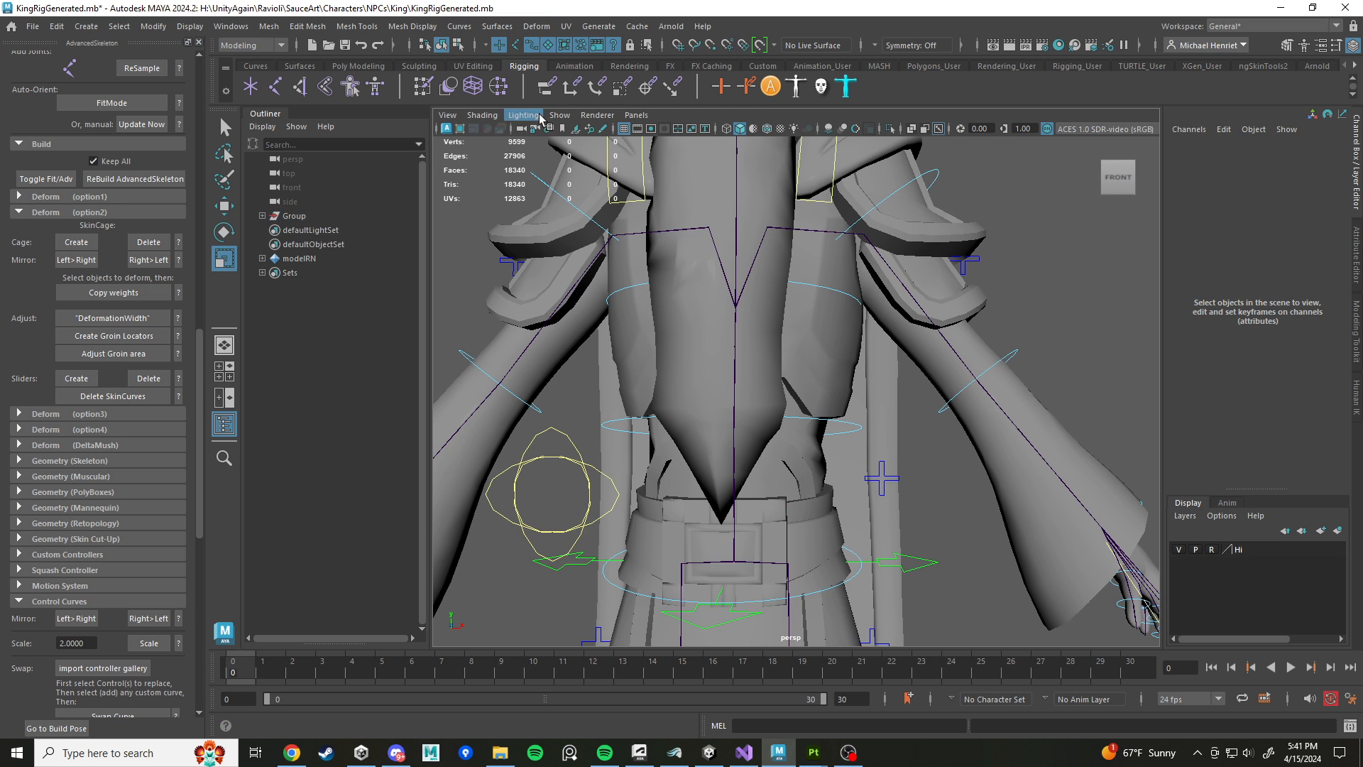
click(735, 564)
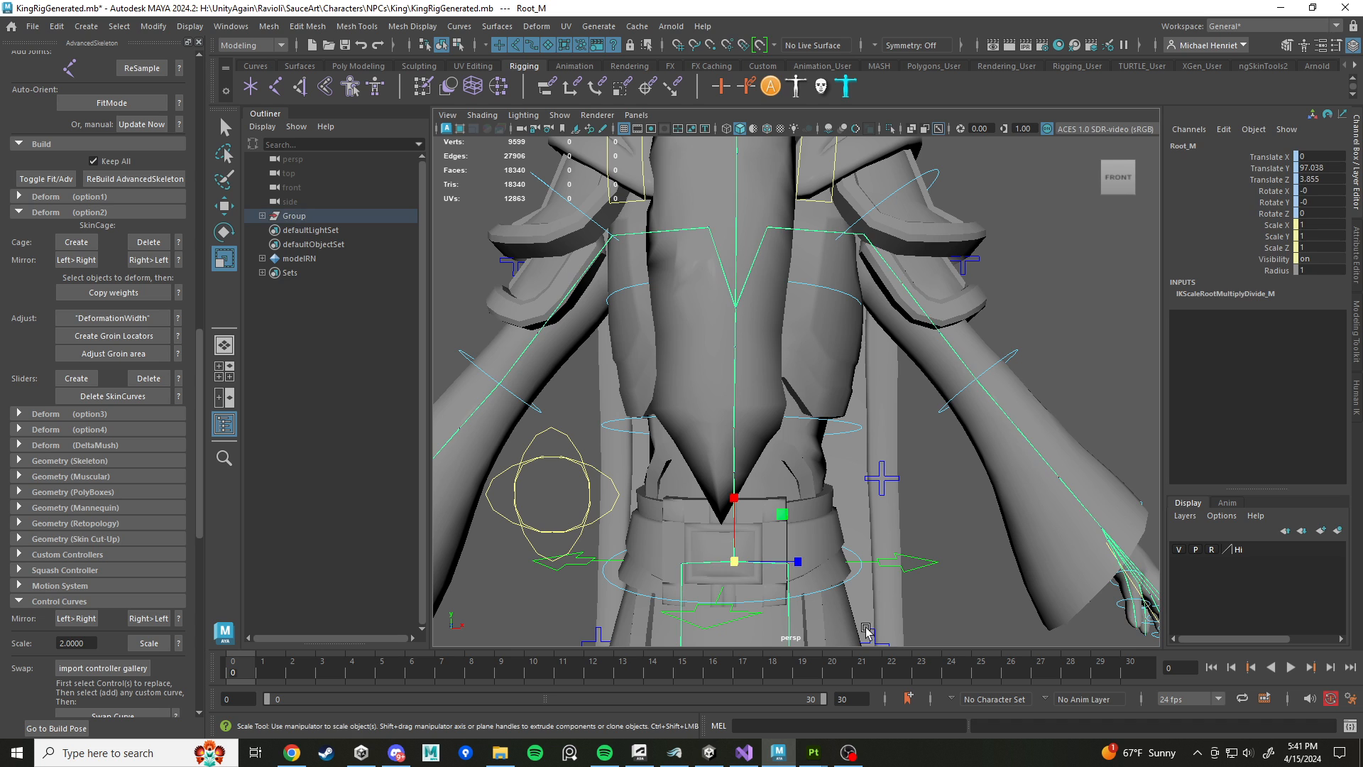
click(672, 499)
click(822, 455)
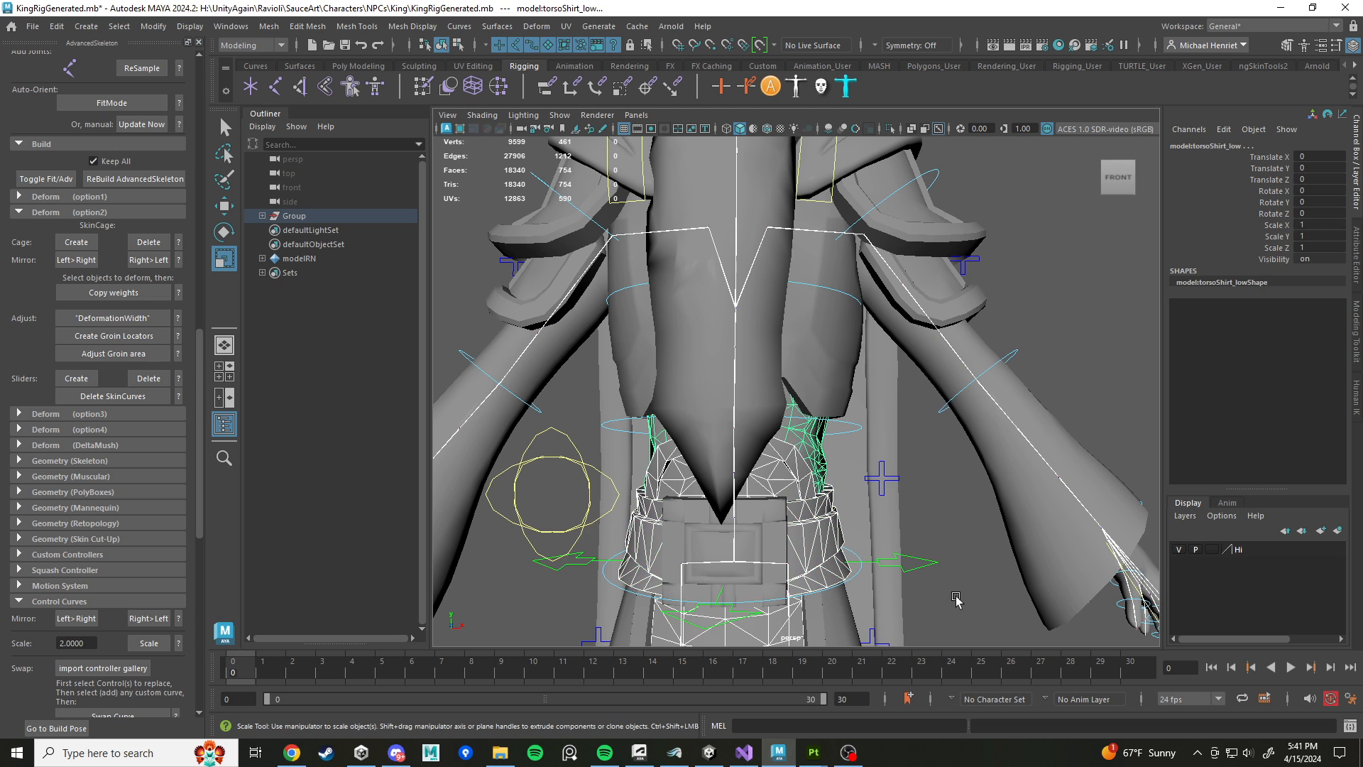
key(ctrl+z)
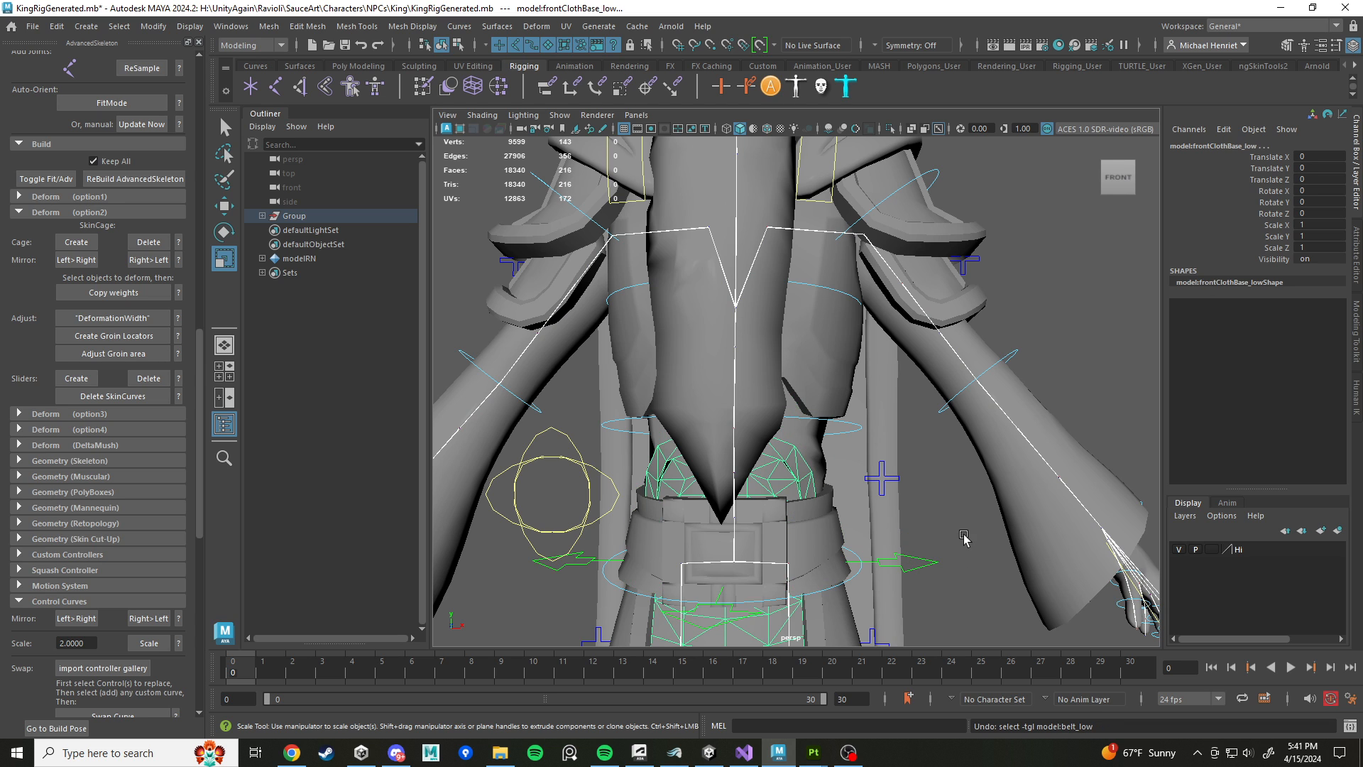
Step: Clear the selection and create the AdvancedSkeleton SkinCage for the rig
click(963, 538)
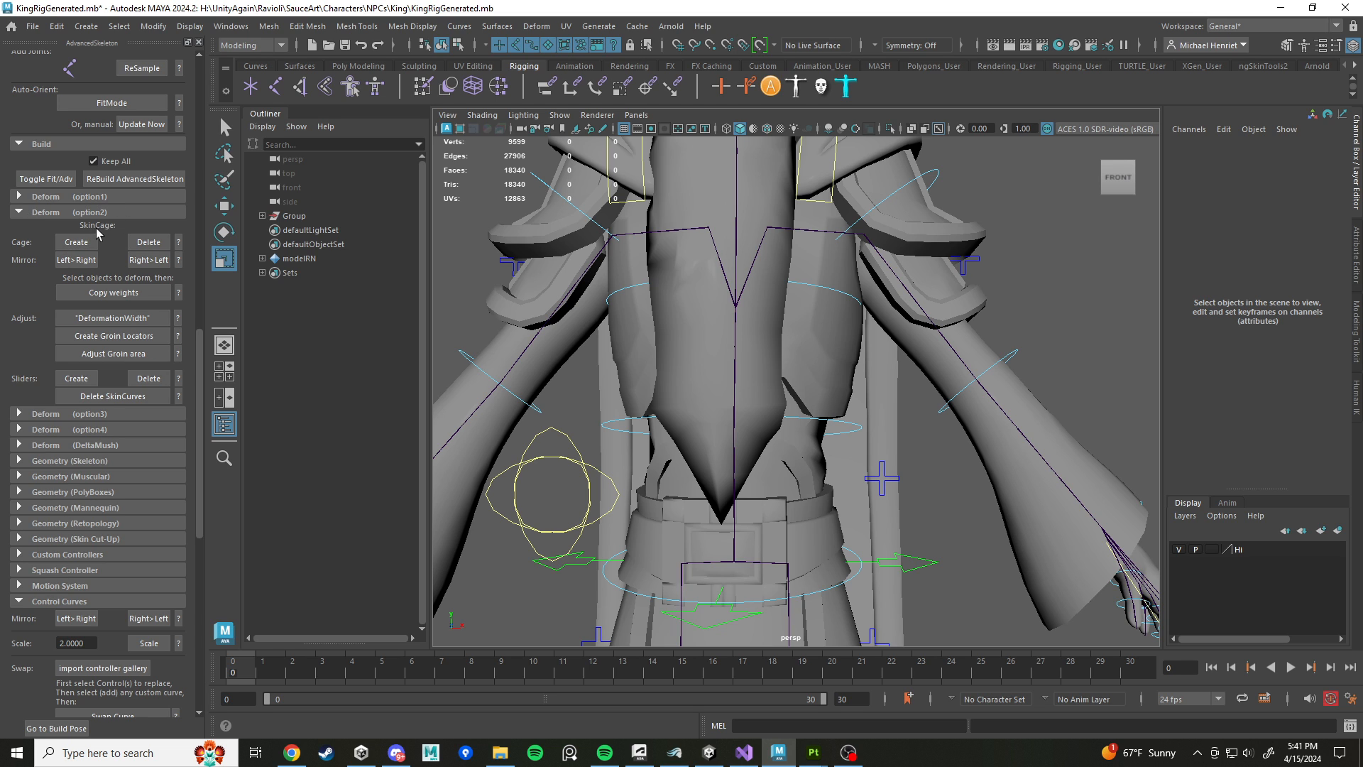
click(79, 242)
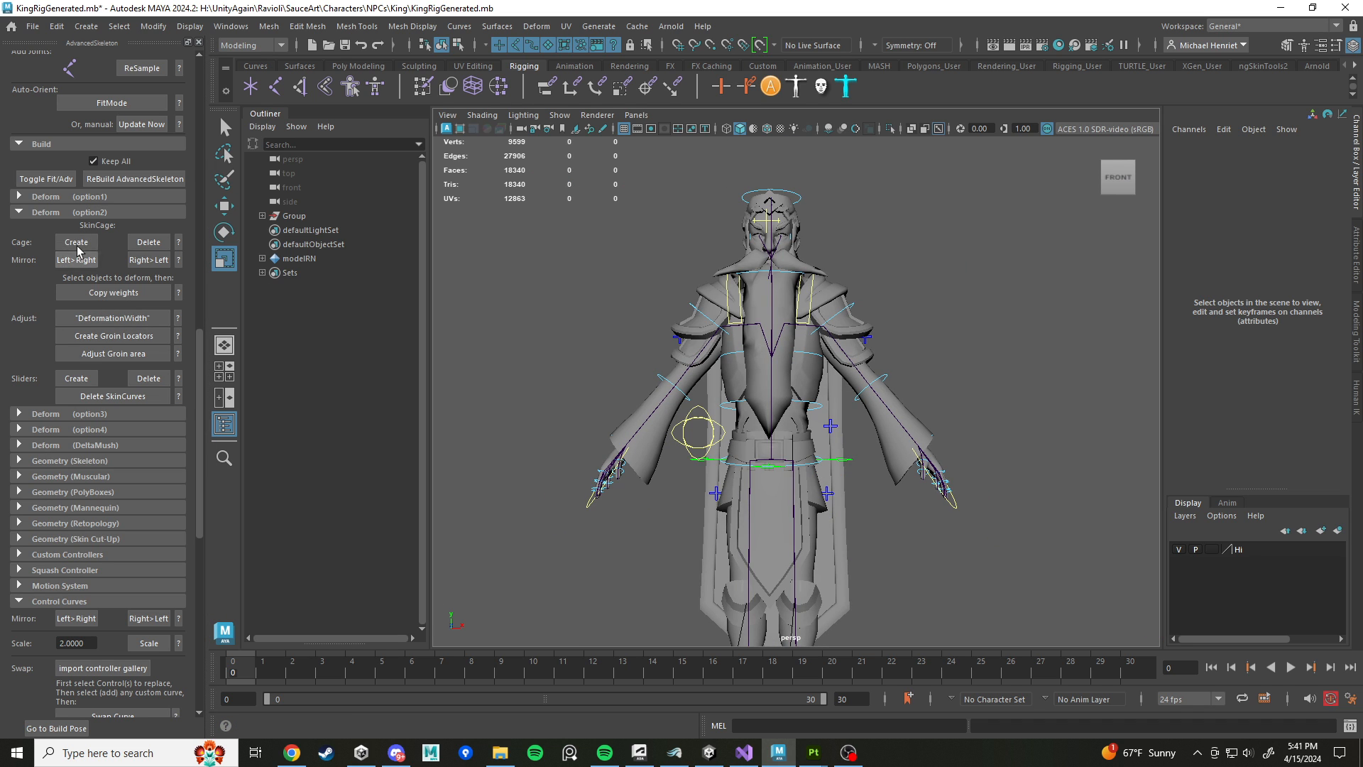
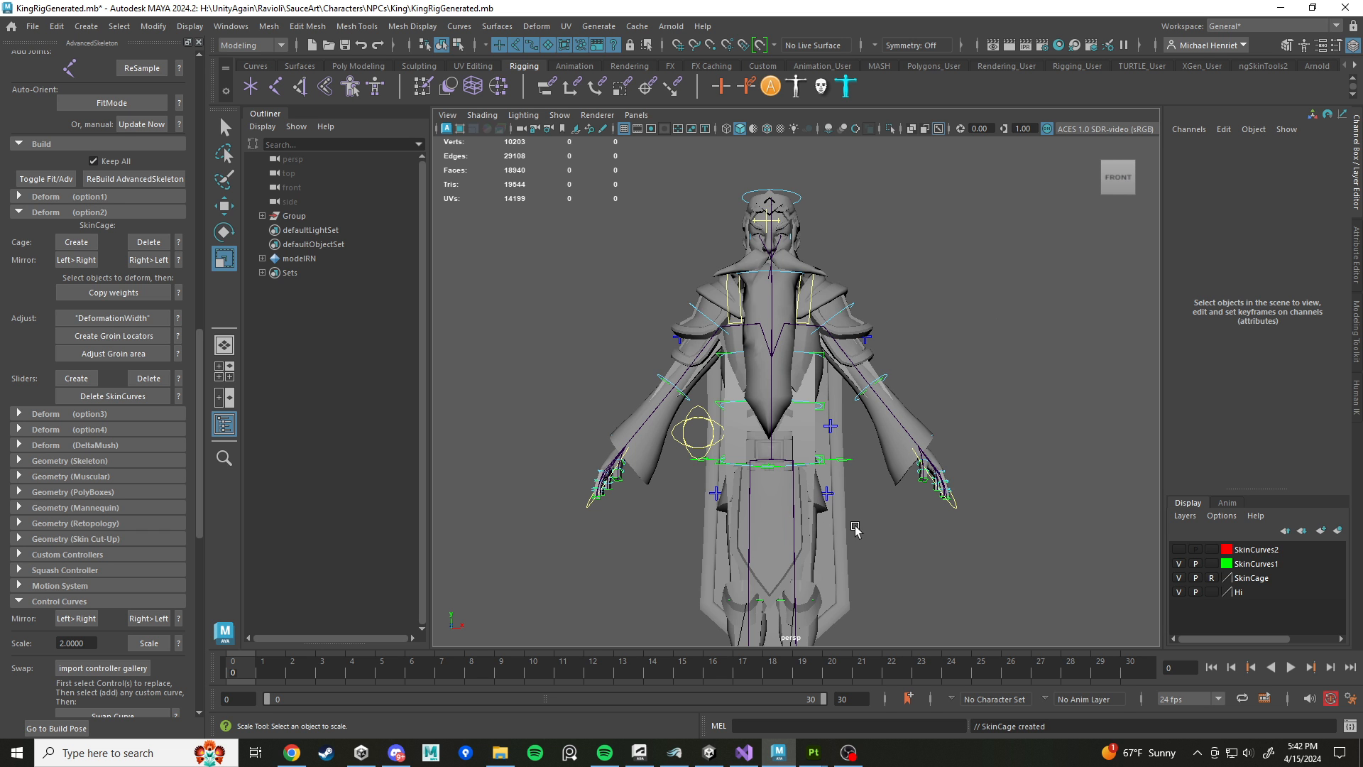
Step: Scale the Root_M_middleProfile cage curve at the hips up uniformly to about 15.44, 14.66, 22.56
scroll(859, 531, up, 6)
scroll(852, 593, down, 3)
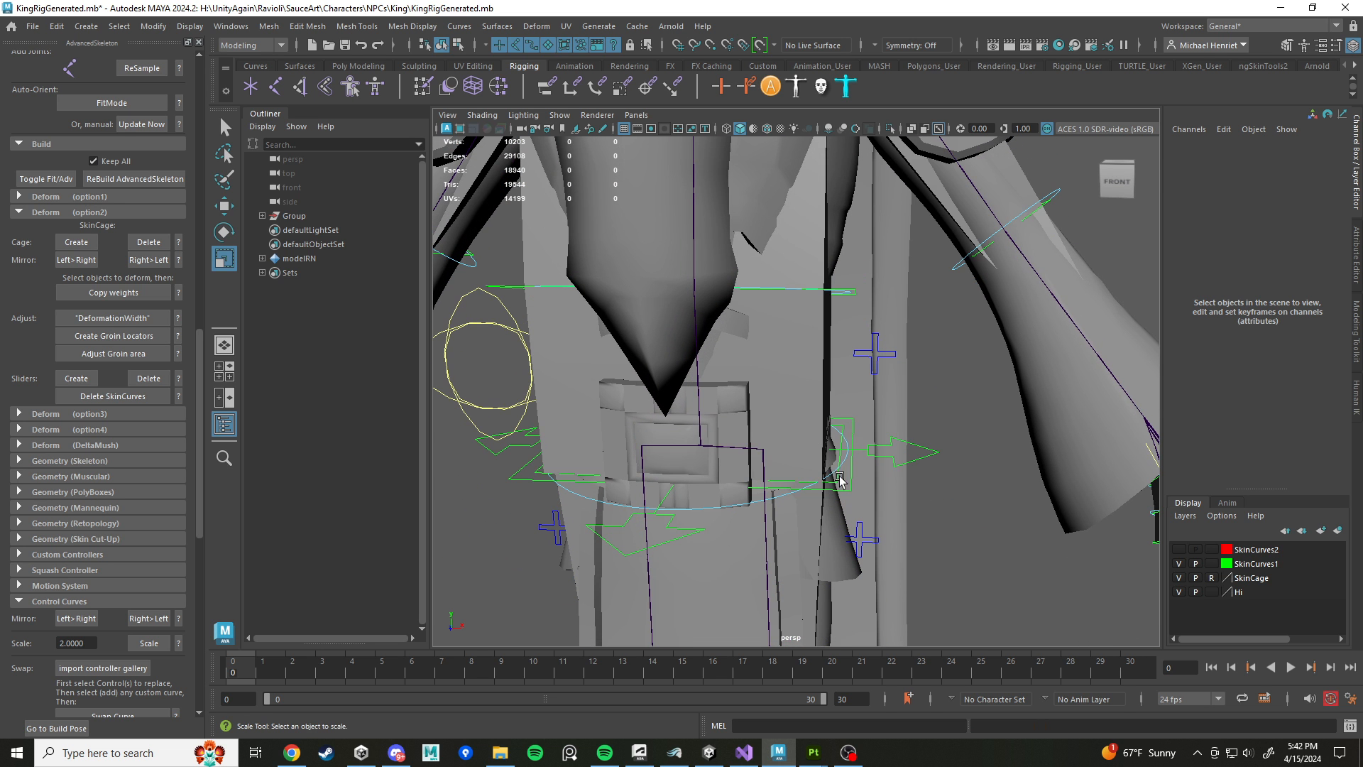
click(846, 487)
scroll(923, 511, down, 3)
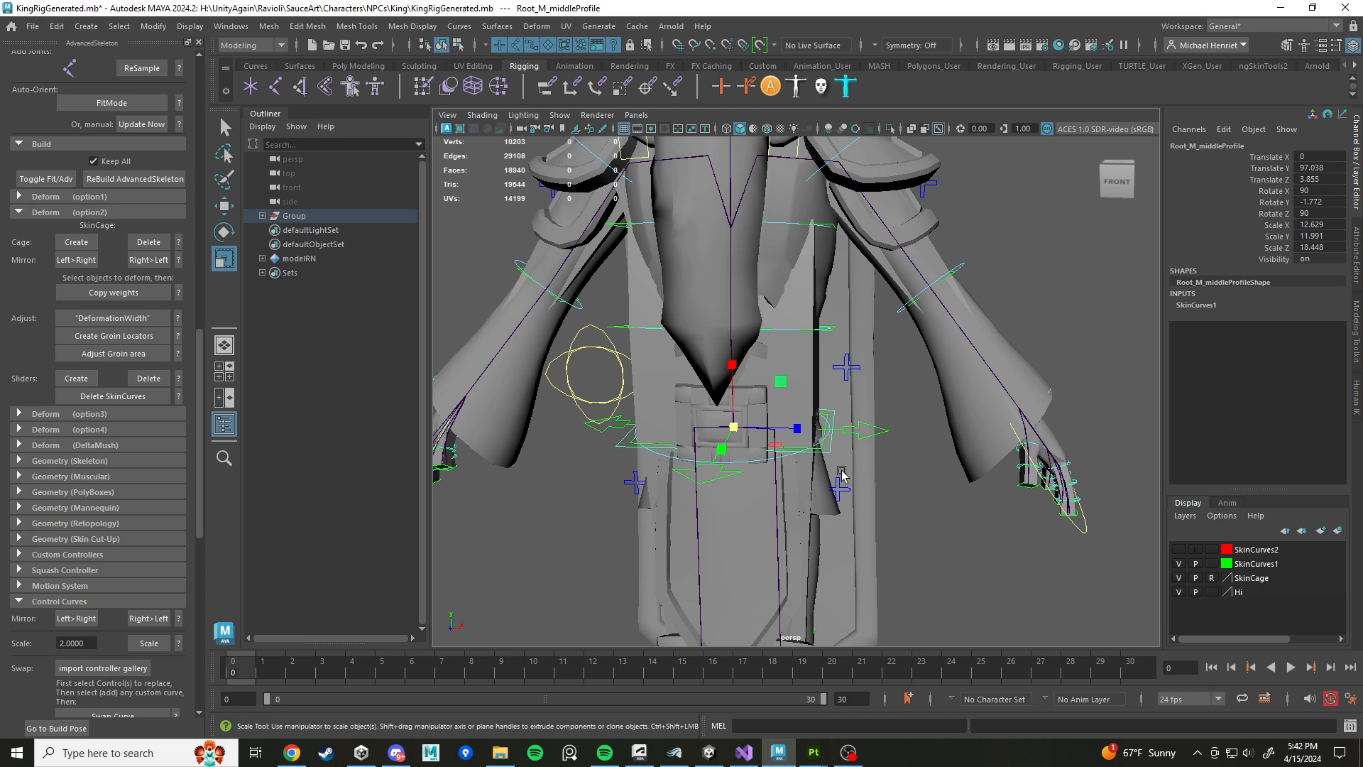
mouse_move(859, 368)
alt+mouse_down()
mouse_move(861, 387)
mouse_move(883, 374)
mouse_move(857, 366)
alt+mouse_up()
drag(733, 426, 1123, 611)
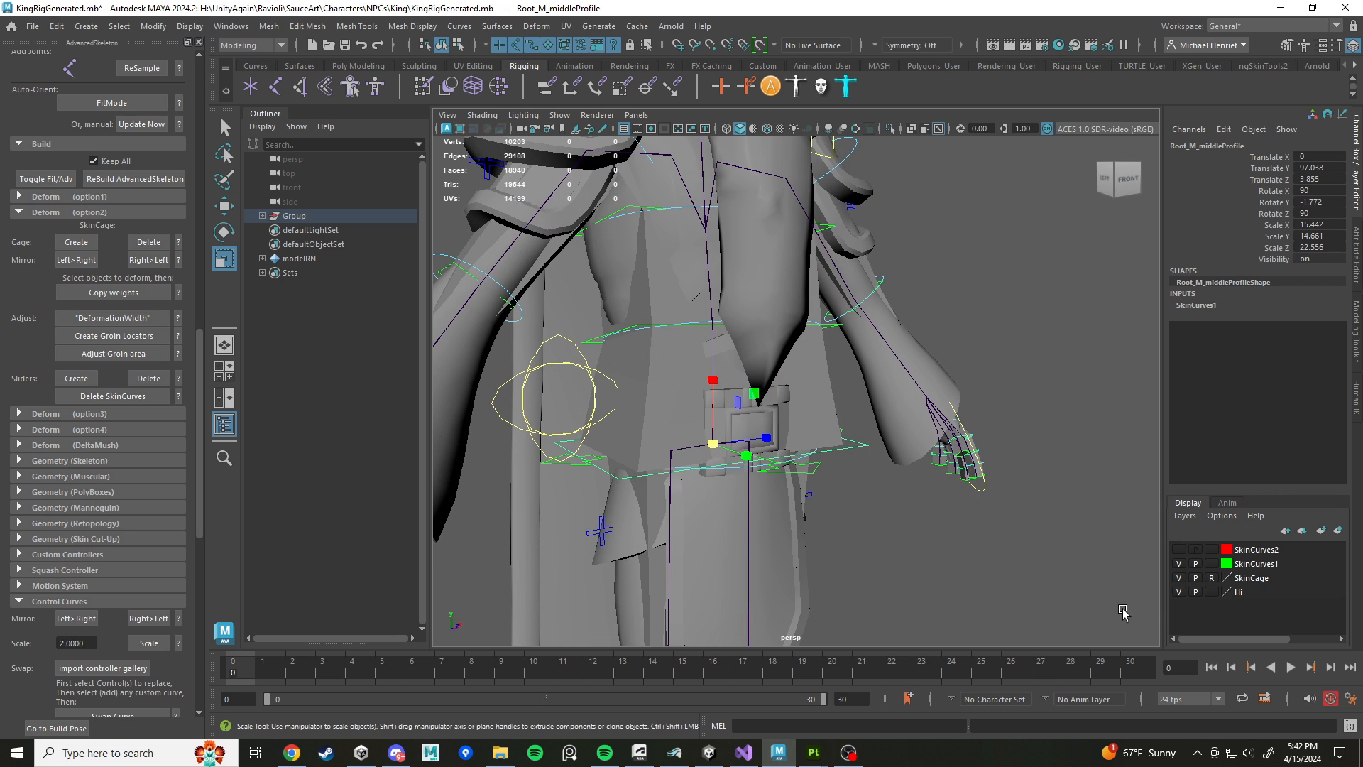
Step: Hide the Hi layer and examine the skin cage's shape around the body on its own
click(1177, 593)
scroll(940, 474, down, 6)
alt+drag(935, 490, 841, 440)
scroll(821, 472, up, 6)
scroll(899, 458, down, 6)
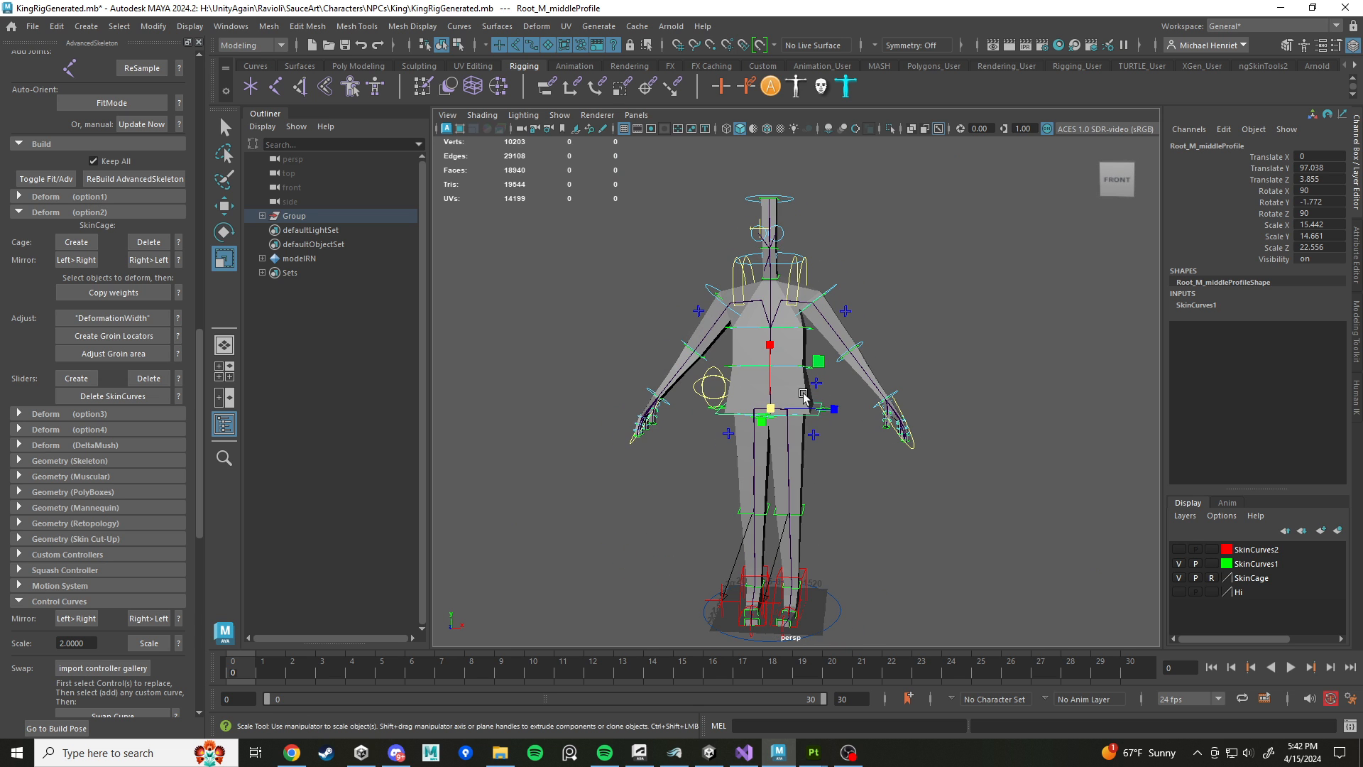
scroll(828, 426, up, 5)
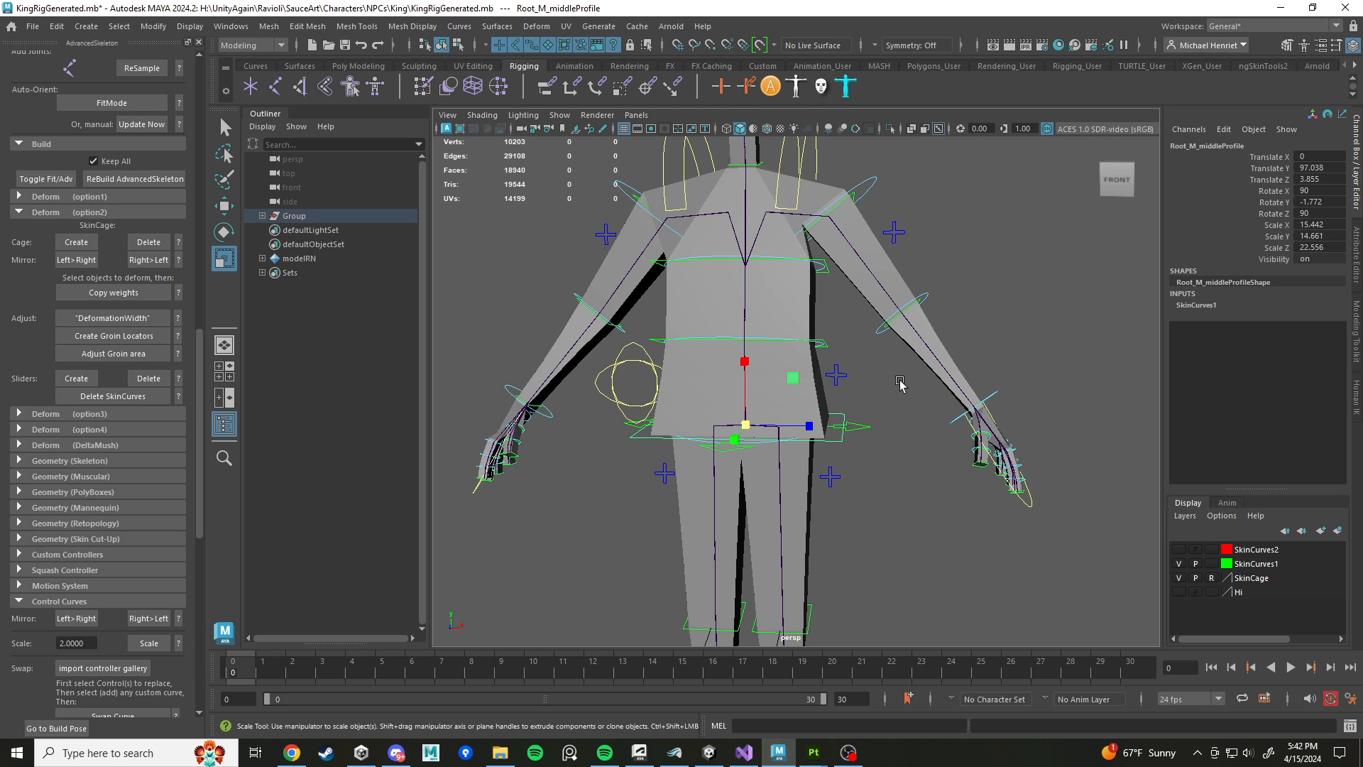
Step: Test the cage's deformation by moving the RootX_M control down, undo the move and clear the selection
click(858, 428)
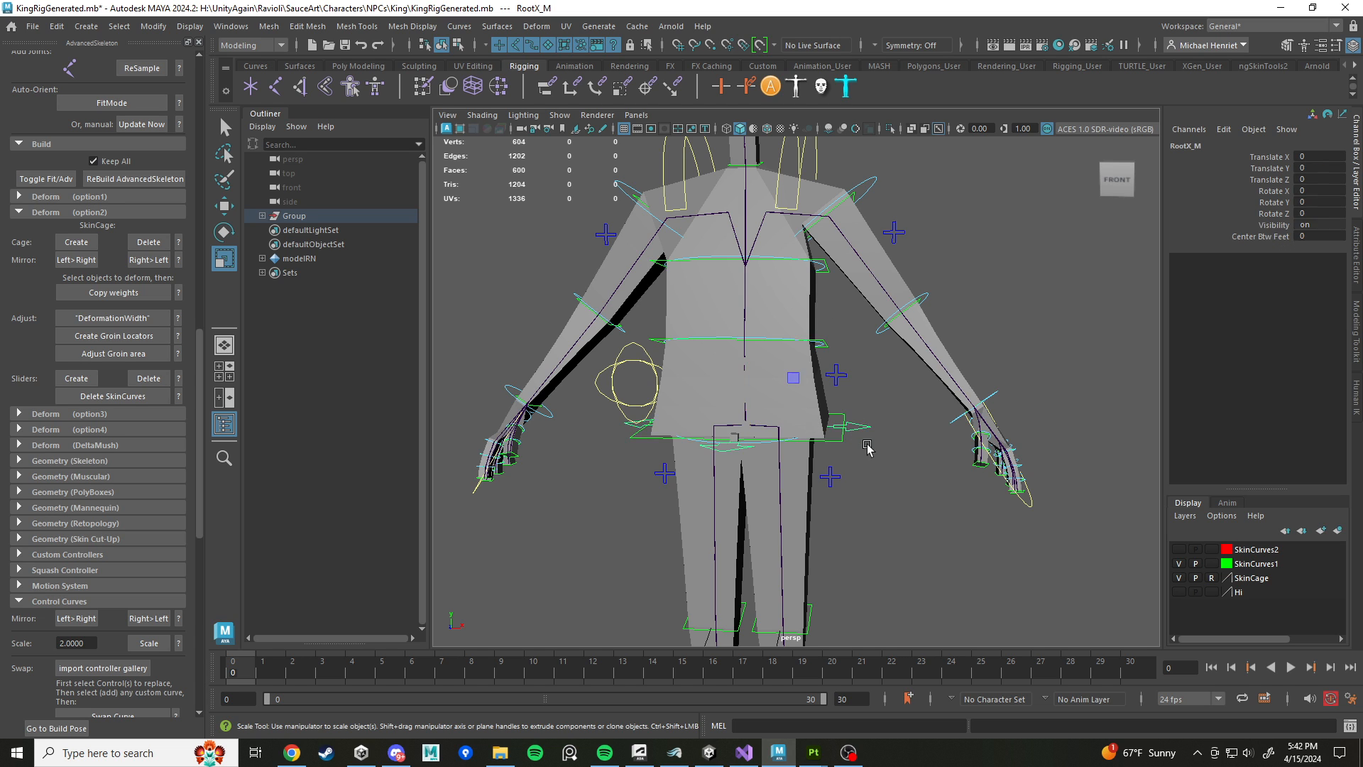
key(w)
drag(742, 349, 741, 348)
key(ctrl+z)
key(ctrl+z)
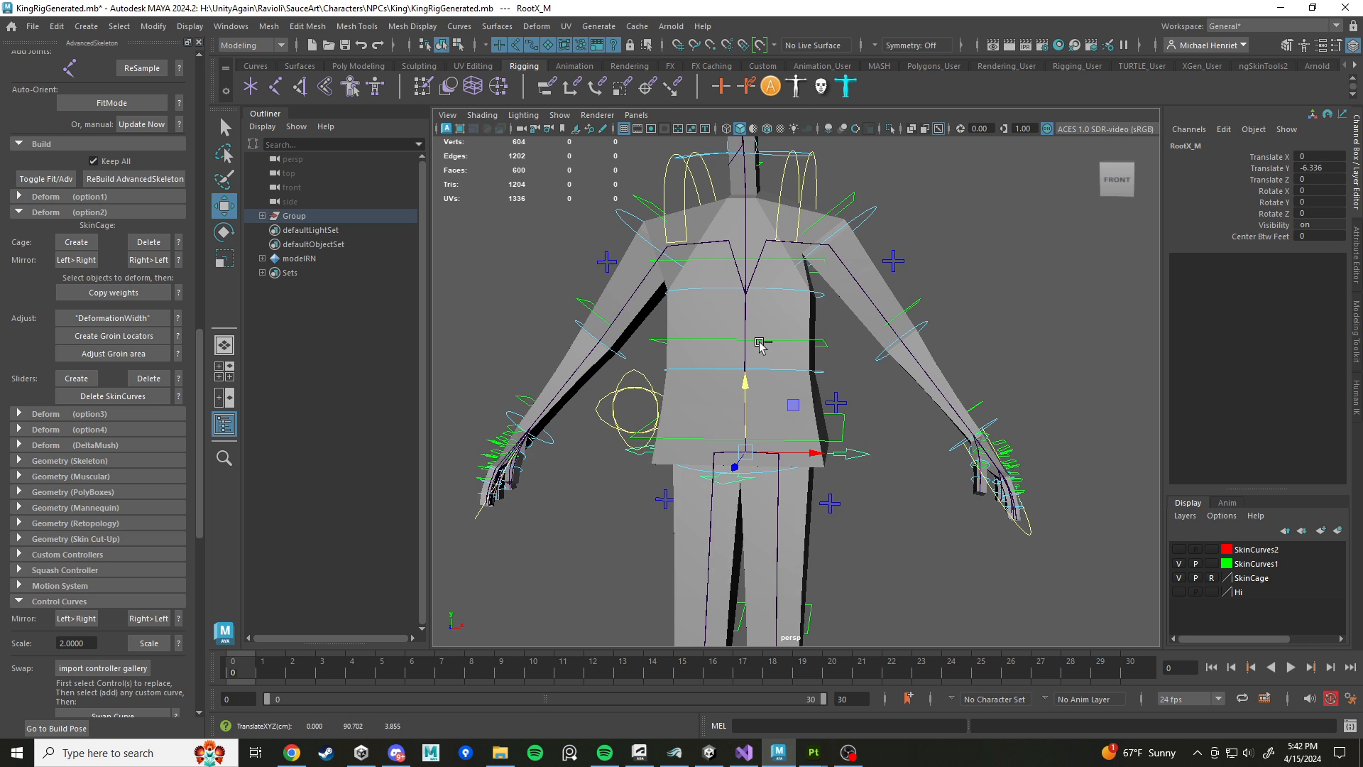
click(892, 474)
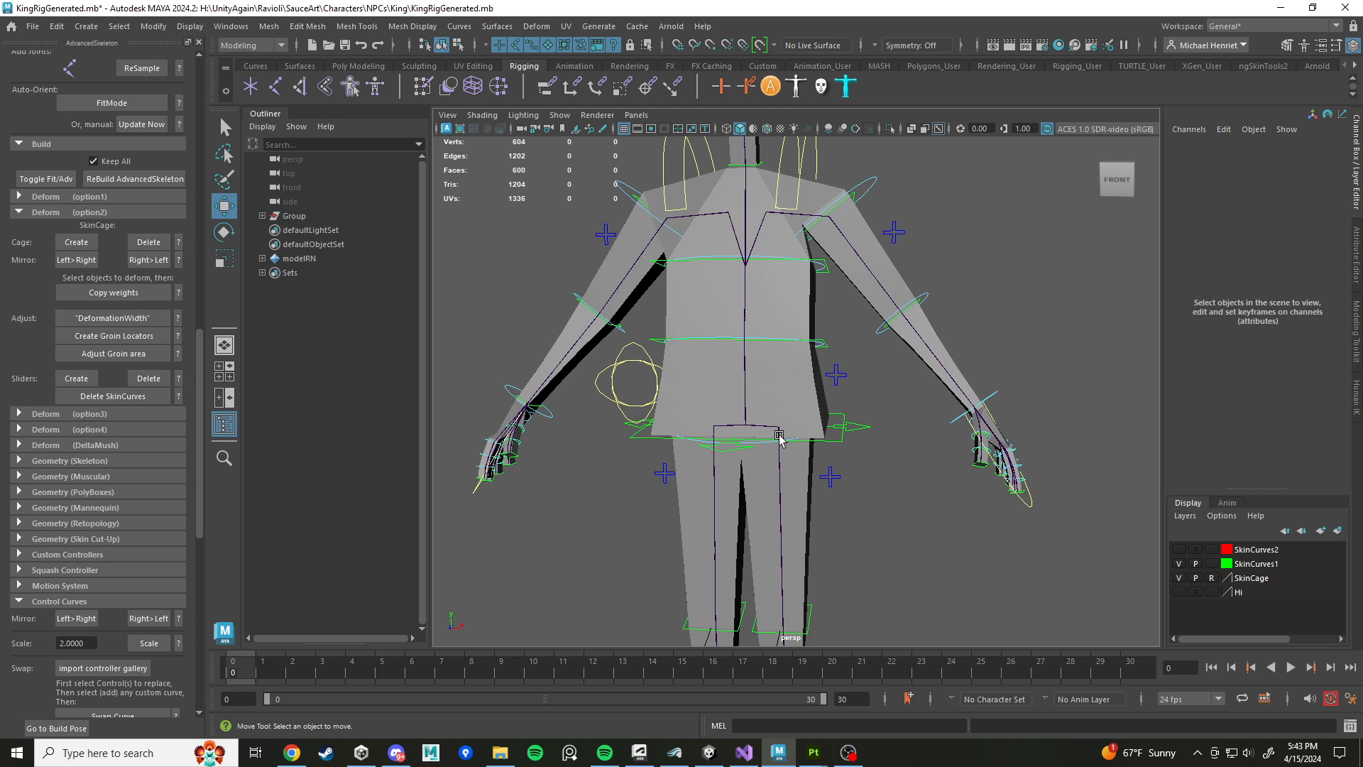
Step: Select the hip and Spine1_M_middleProfile cage curves in turn, then show the Hi layer again
click(845, 446)
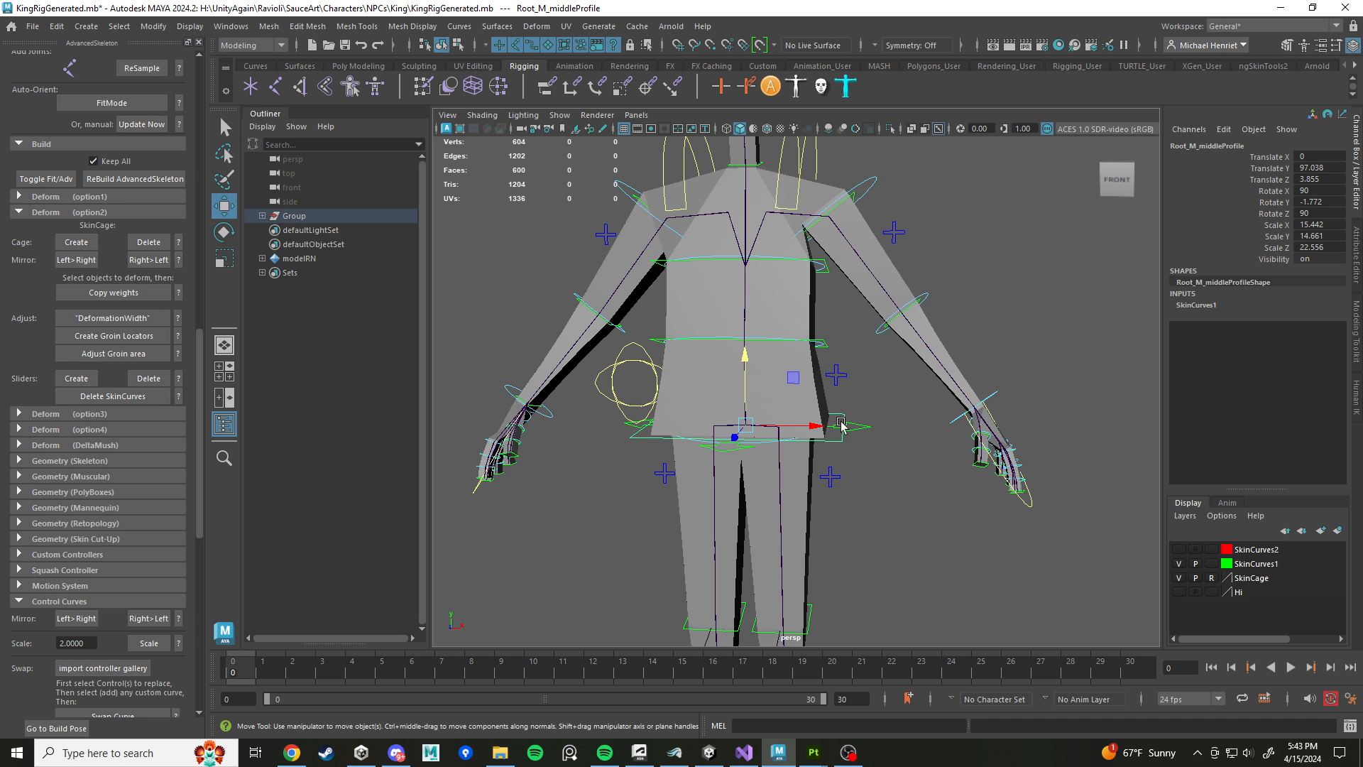
click(823, 344)
key(r)
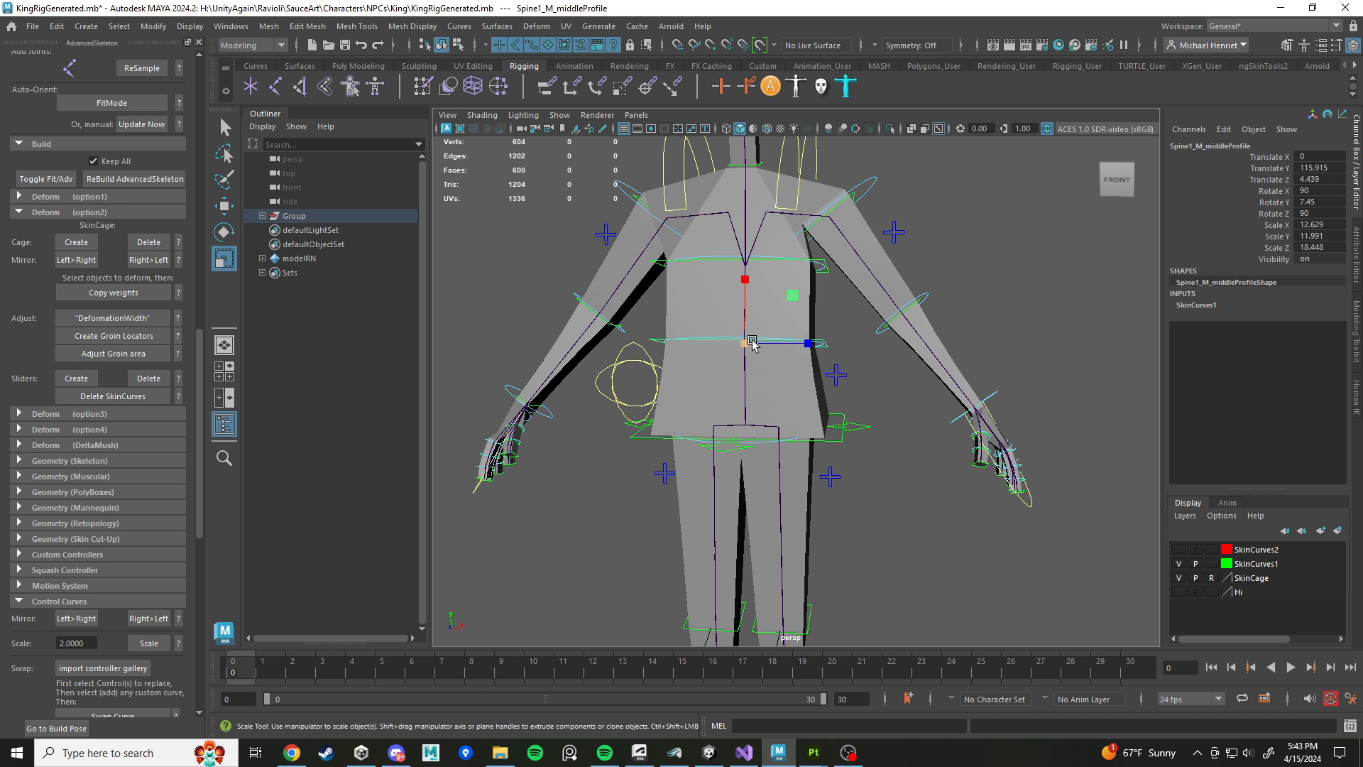
click(1179, 591)
Step: Scale the Knee_R_middleProfile cage curve up to about 7.48, 10.28, 10.28 and move it outward to Translate X -9.848
scroll(766, 452, up, 6)
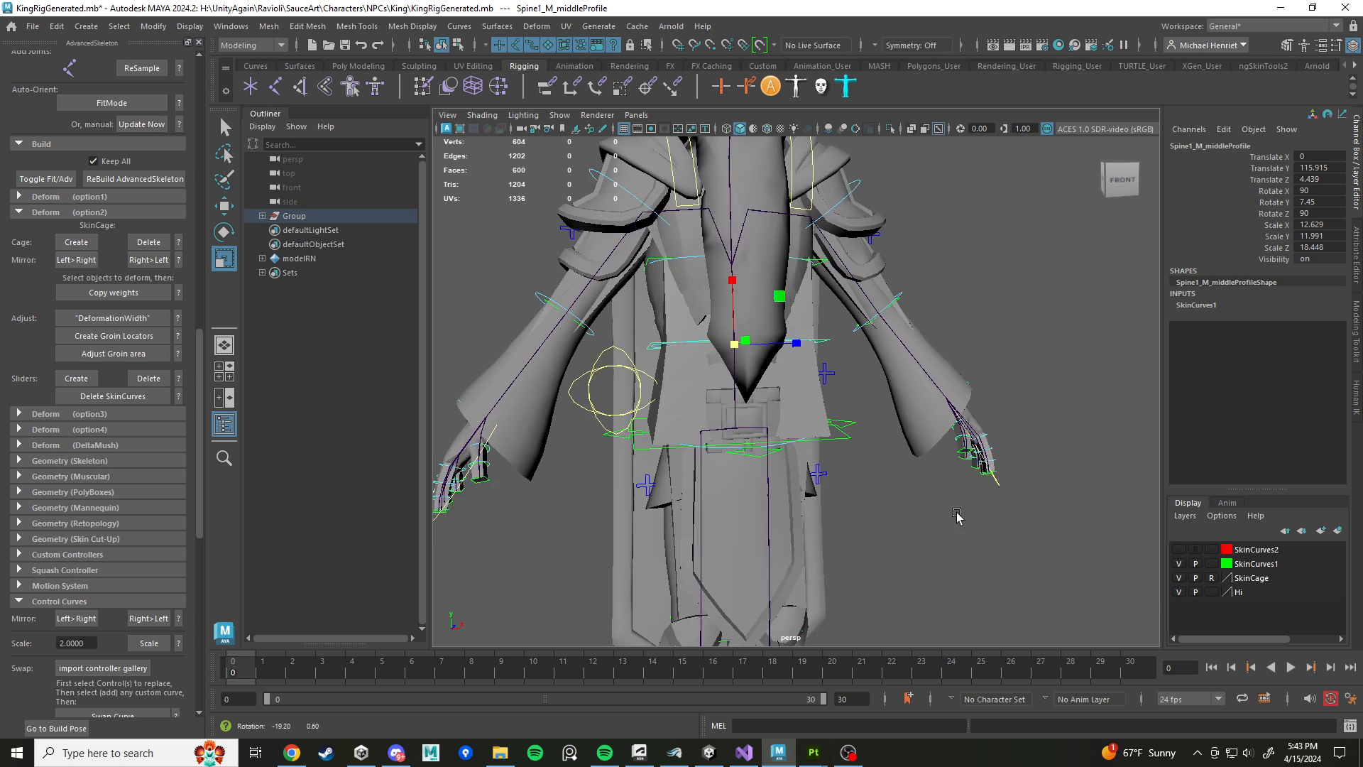
click(693, 455)
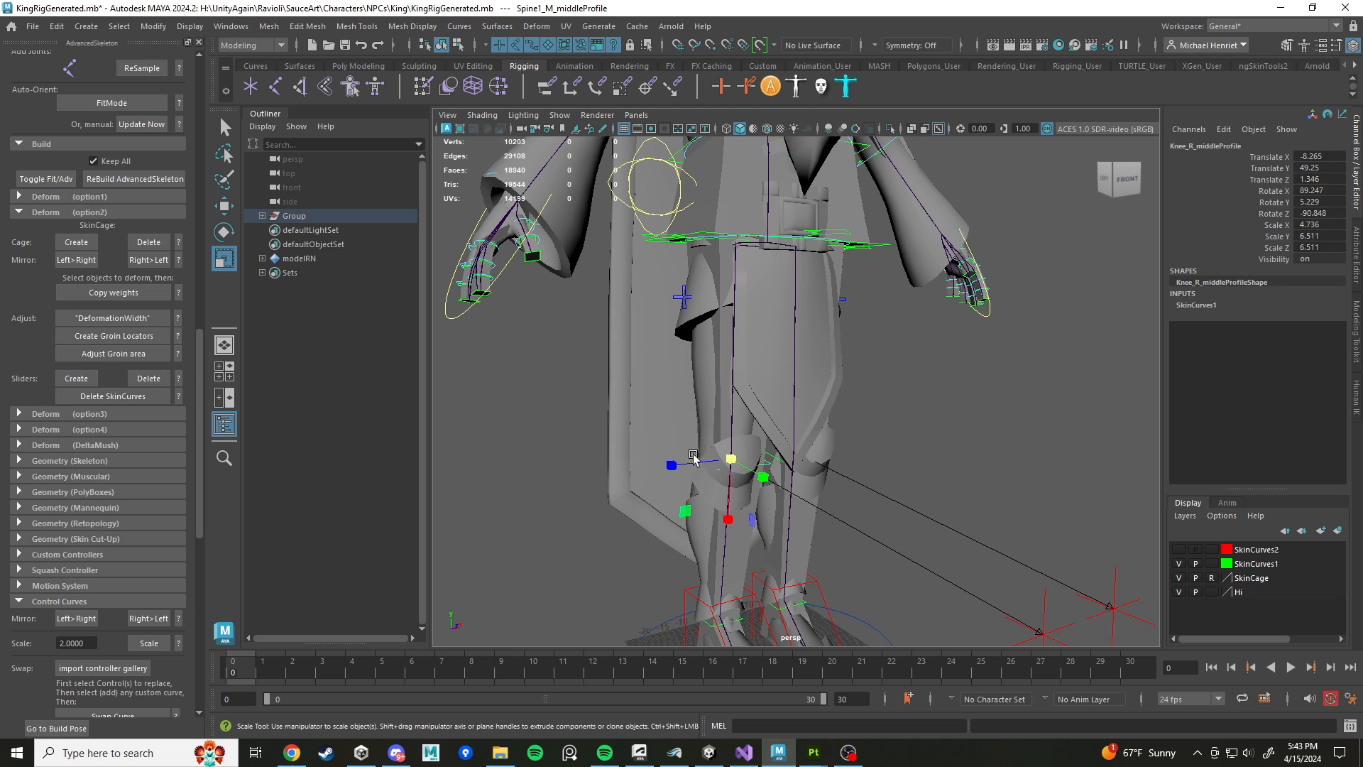
drag(731, 460, 756, 438)
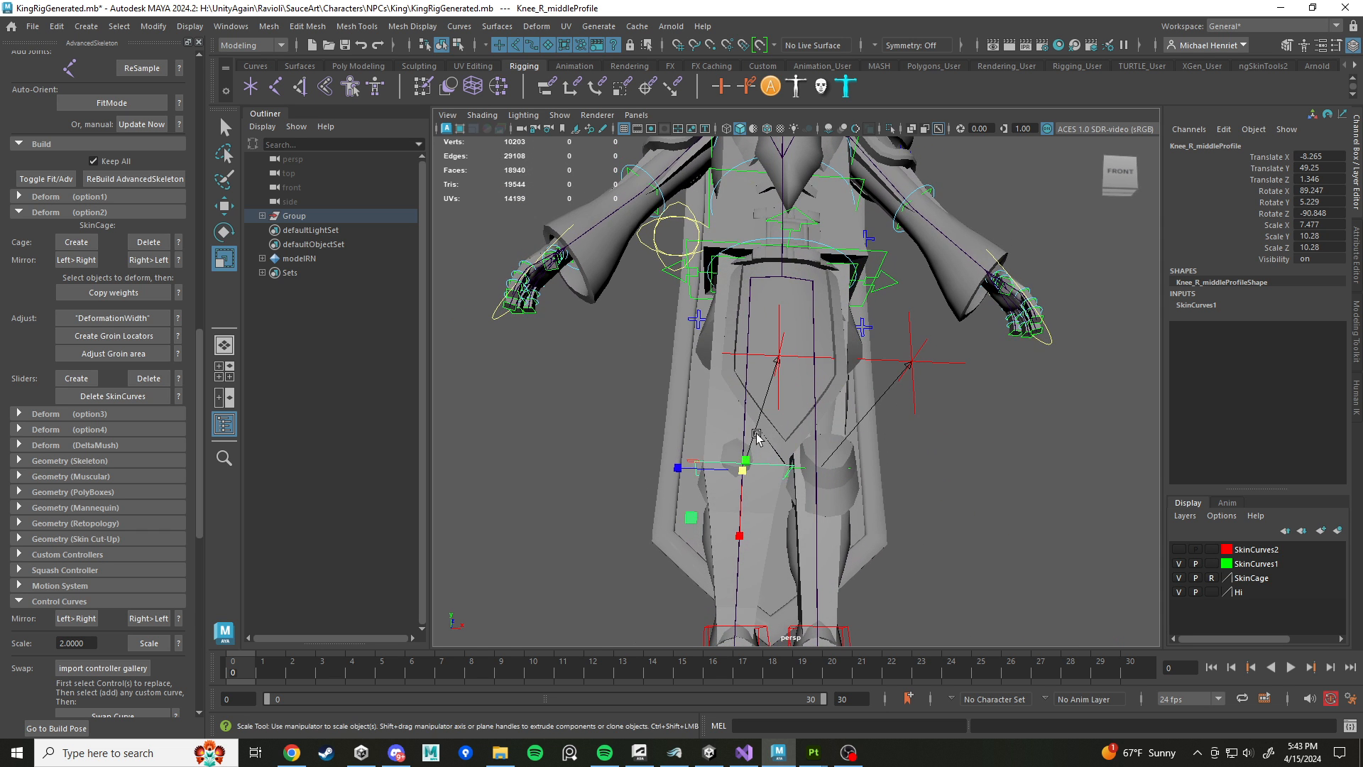
key(w)
alt+drag(796, 504, 806, 475)
alt+middle_drag(824, 538, 824, 392)
scroll(821, 392, up, 2)
scroll(819, 395, up, 2)
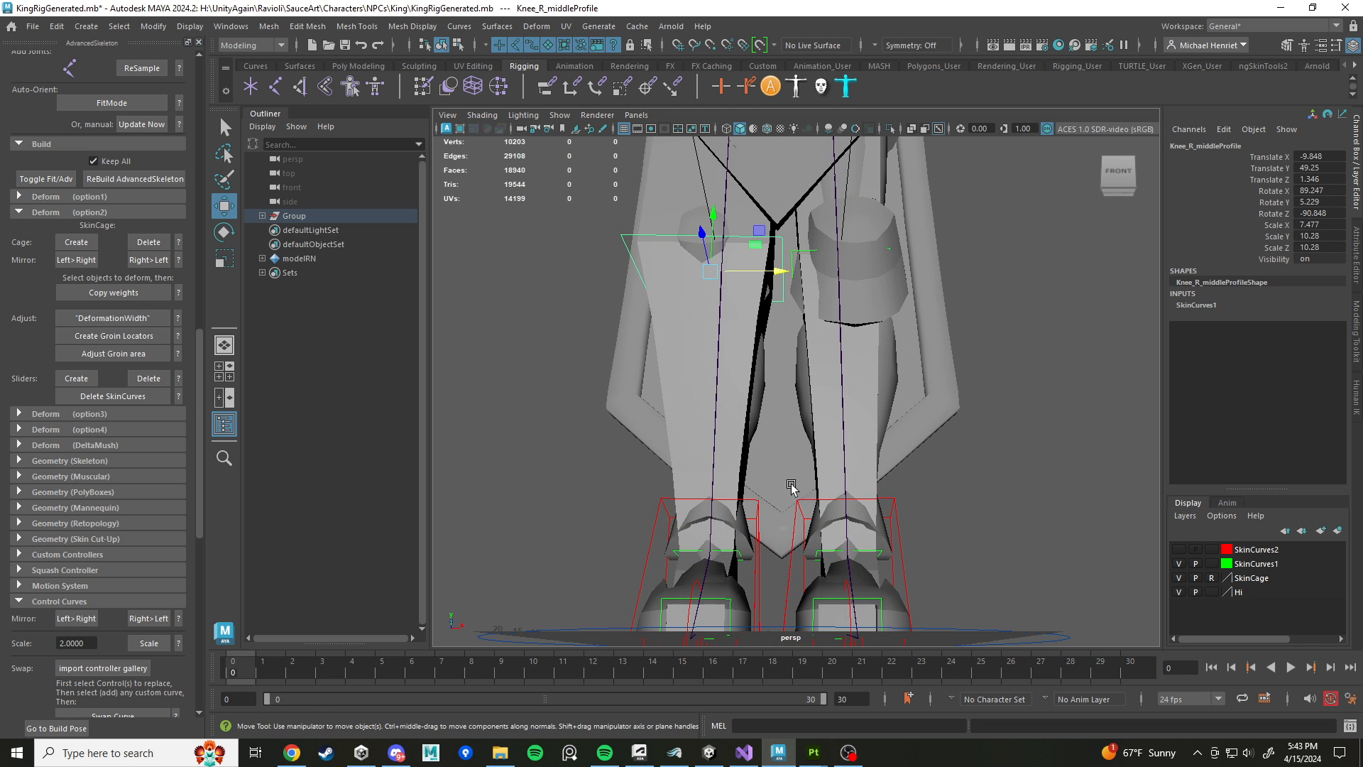
Step: Scale the Ankle_R_middleProfile cage curve up uniformly to about 8.98, 7.61, 7.61 so it surrounds the right ankle
alt+drag(785, 376, 780, 419)
click(741, 593)
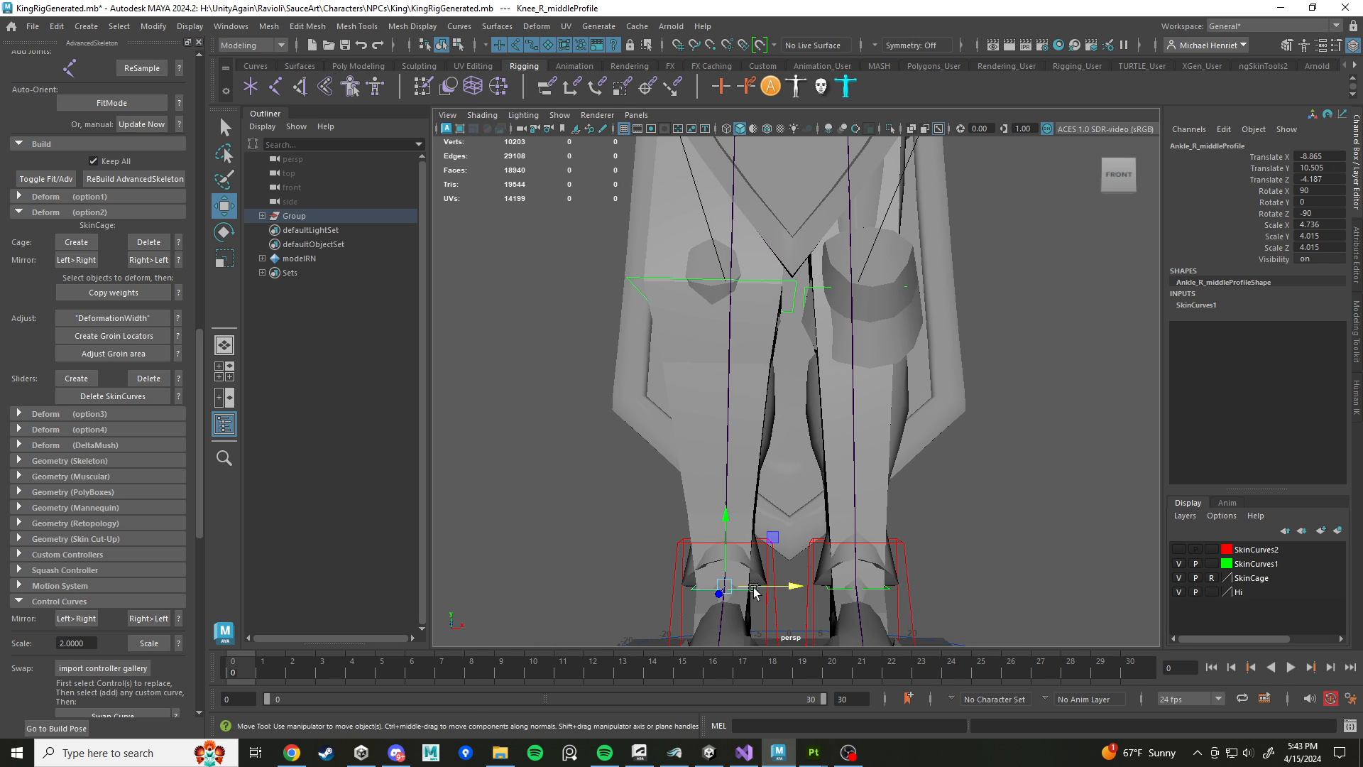
alt+middle_drag(741, 593, 733, 504)
key(r)
drag(724, 512, 792, 493)
mouse_move(833, 480)
alt+mouse_down()
mouse_move(773, 504)
mouse_move(683, 495)
alt+mouse_up()
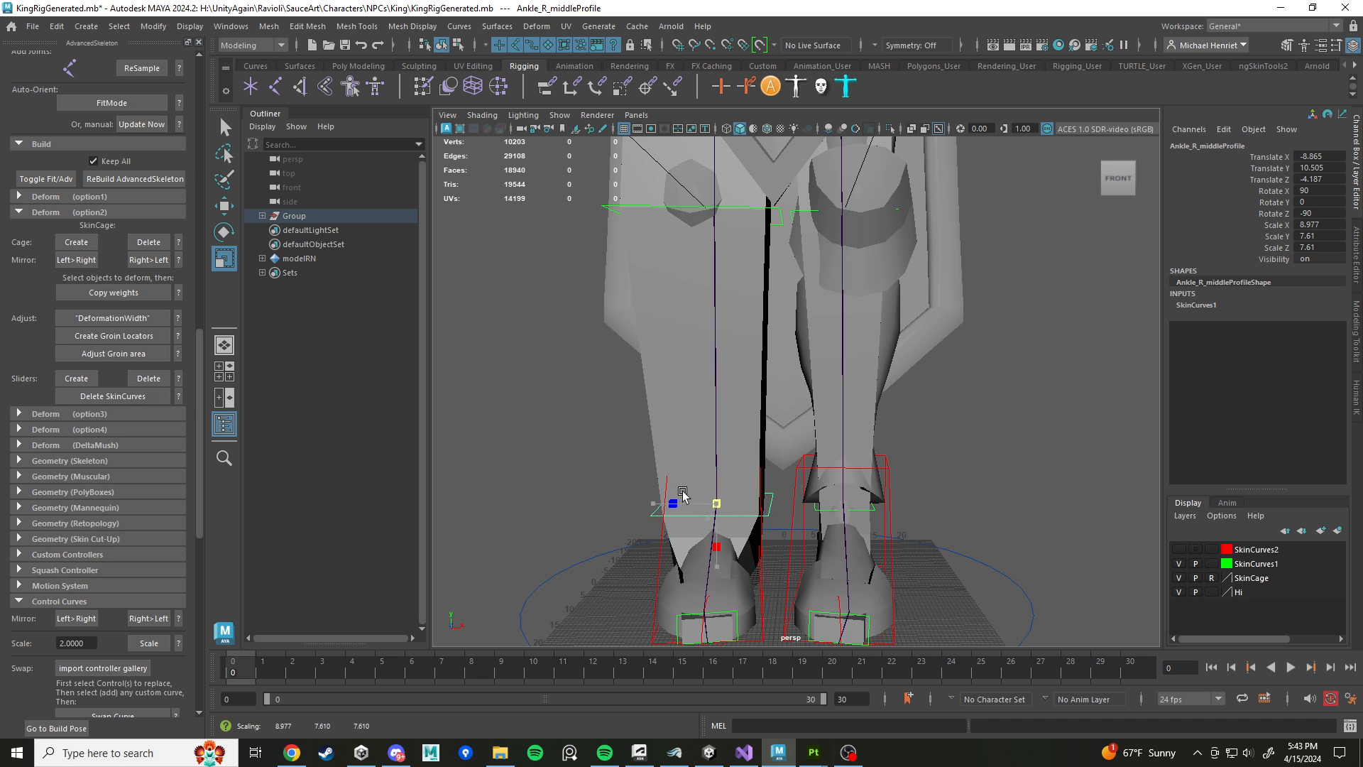
Step: In wireframe display, scale the Toes_R_middleProfile cage curve to about 9.12, 6.27, 6.27 and move it forward to Translate Z 9.87
alt+drag(779, 516, 786, 417)
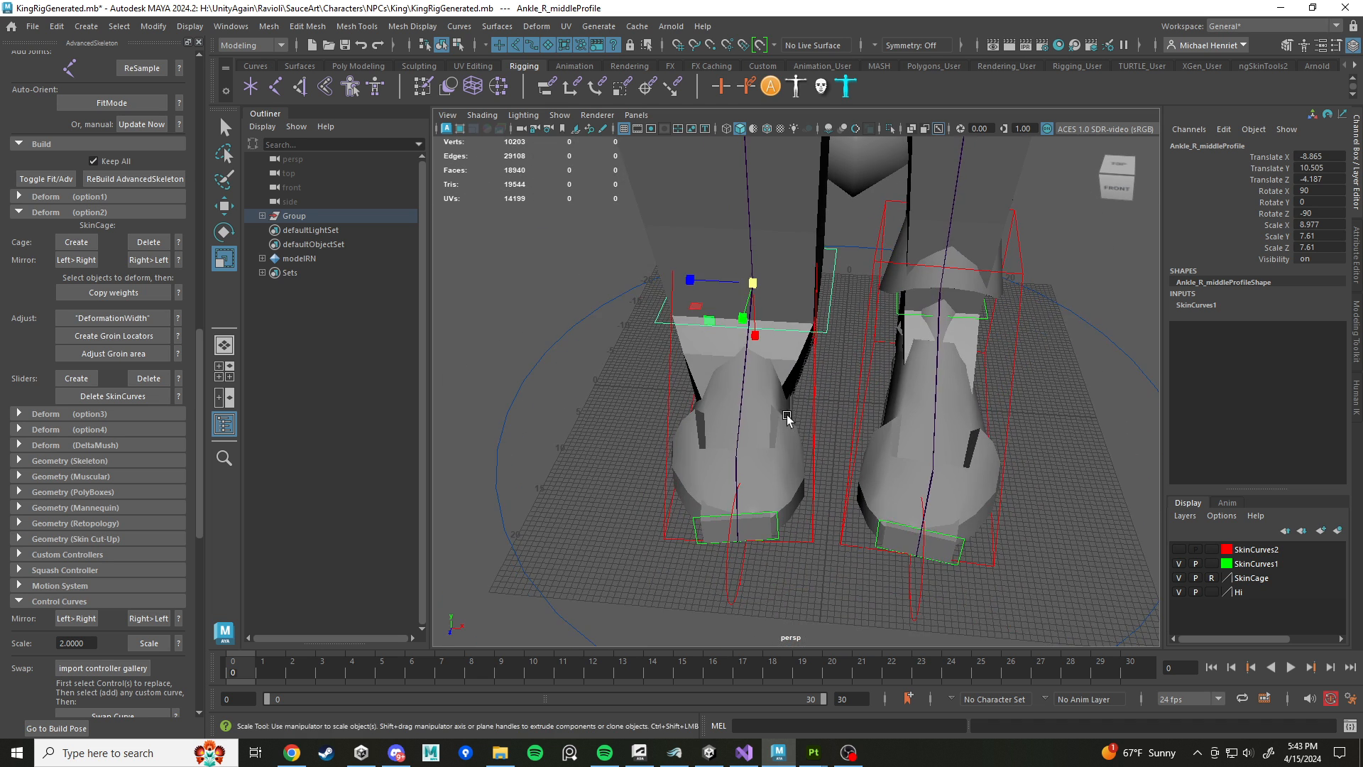
key(4)
click(697, 455)
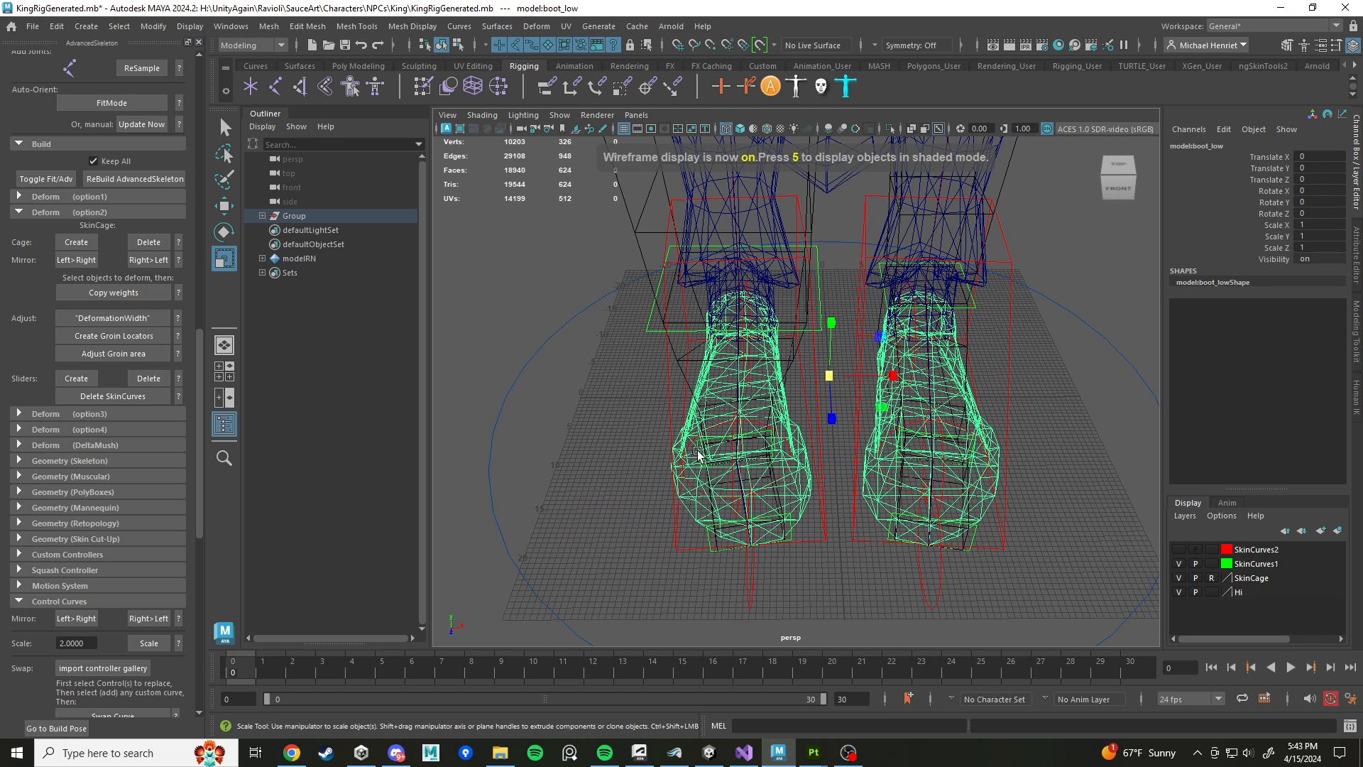
click(731, 441)
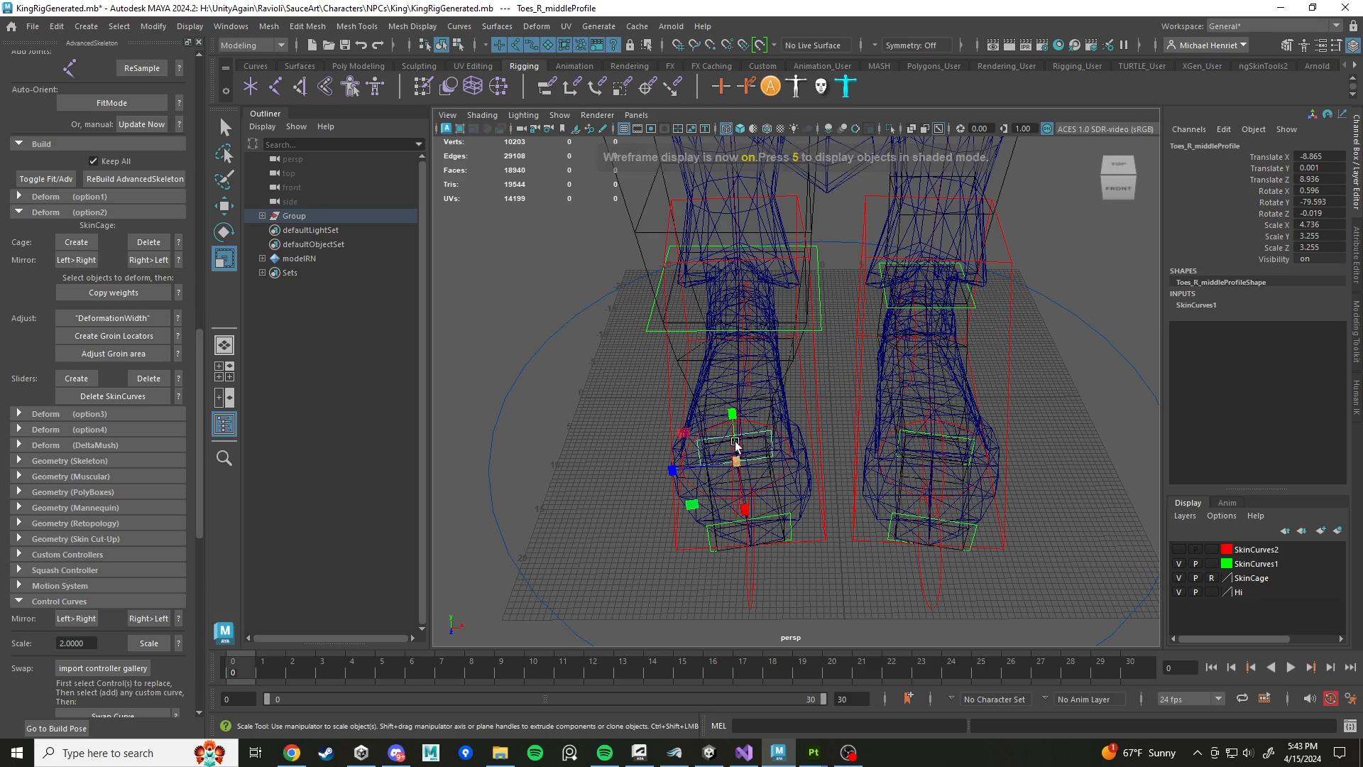
drag(740, 463, 880, 479)
key(w)
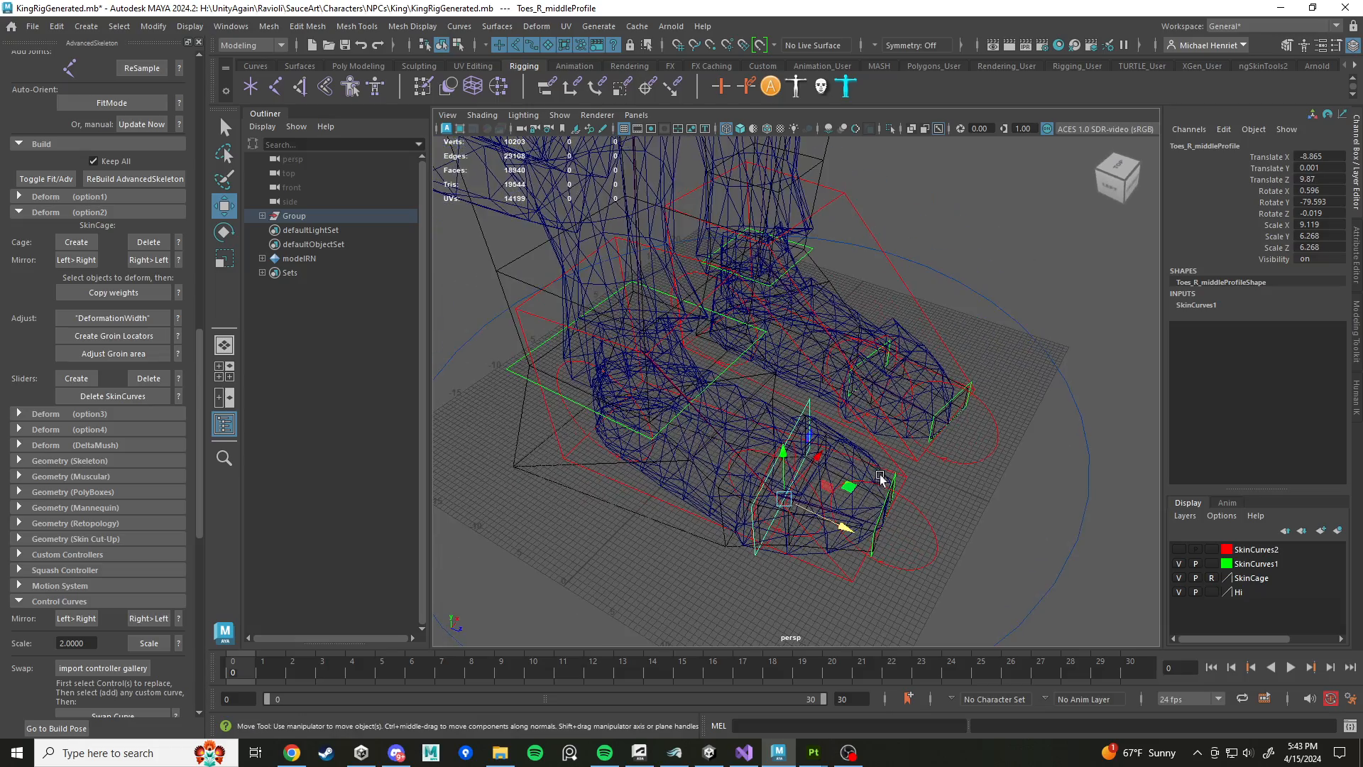
alt+drag(997, 494, 1107, 545)
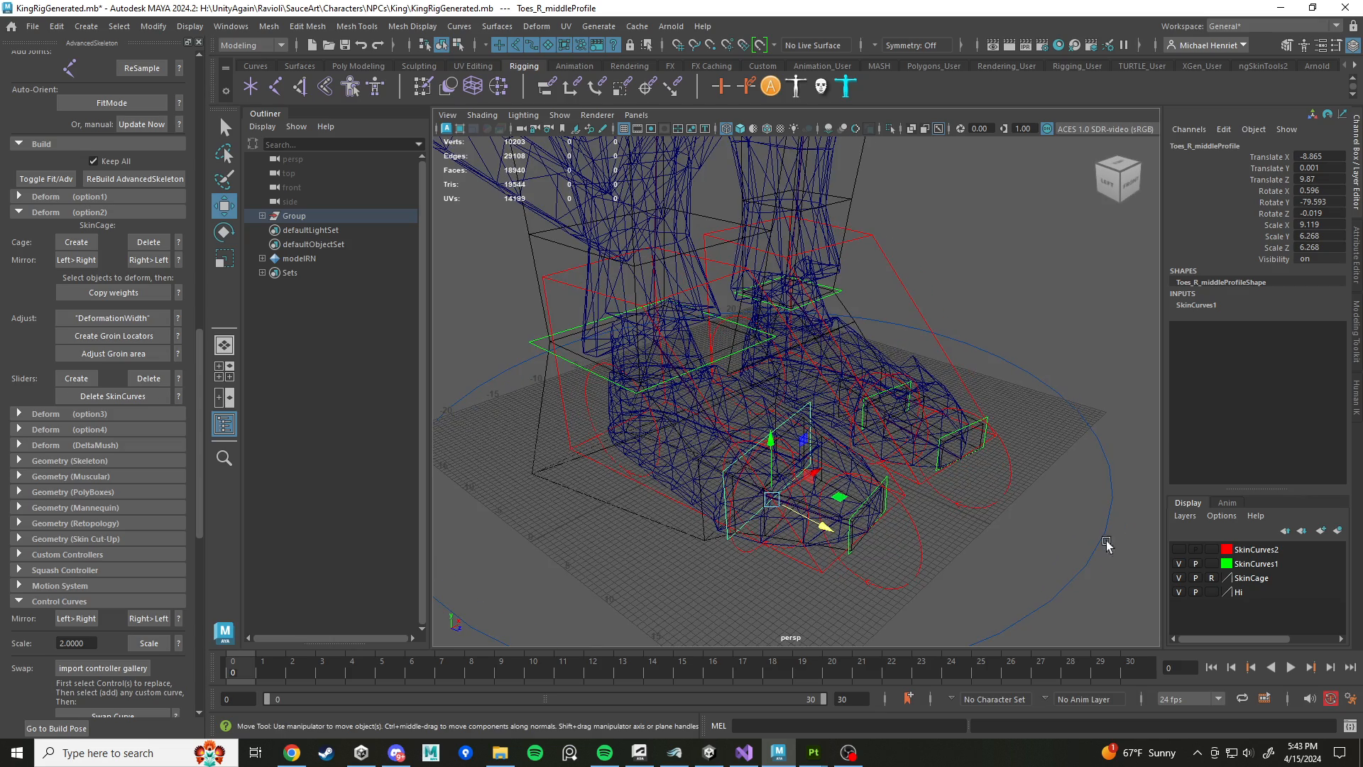
Step: In shaded display, scale the Toes_R_startProfile cage curve up uniformly to about 1.35
alt+drag(911, 465, 859, 466)
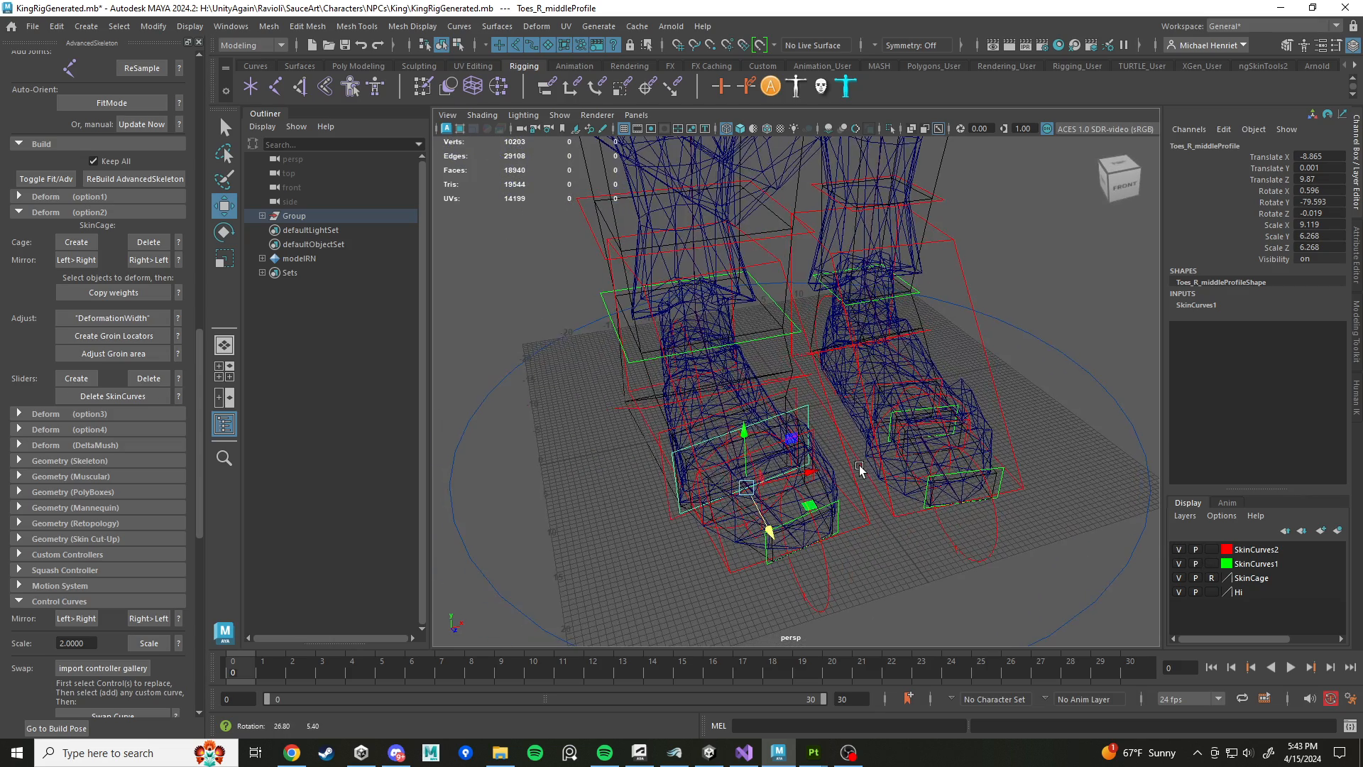
key(5)
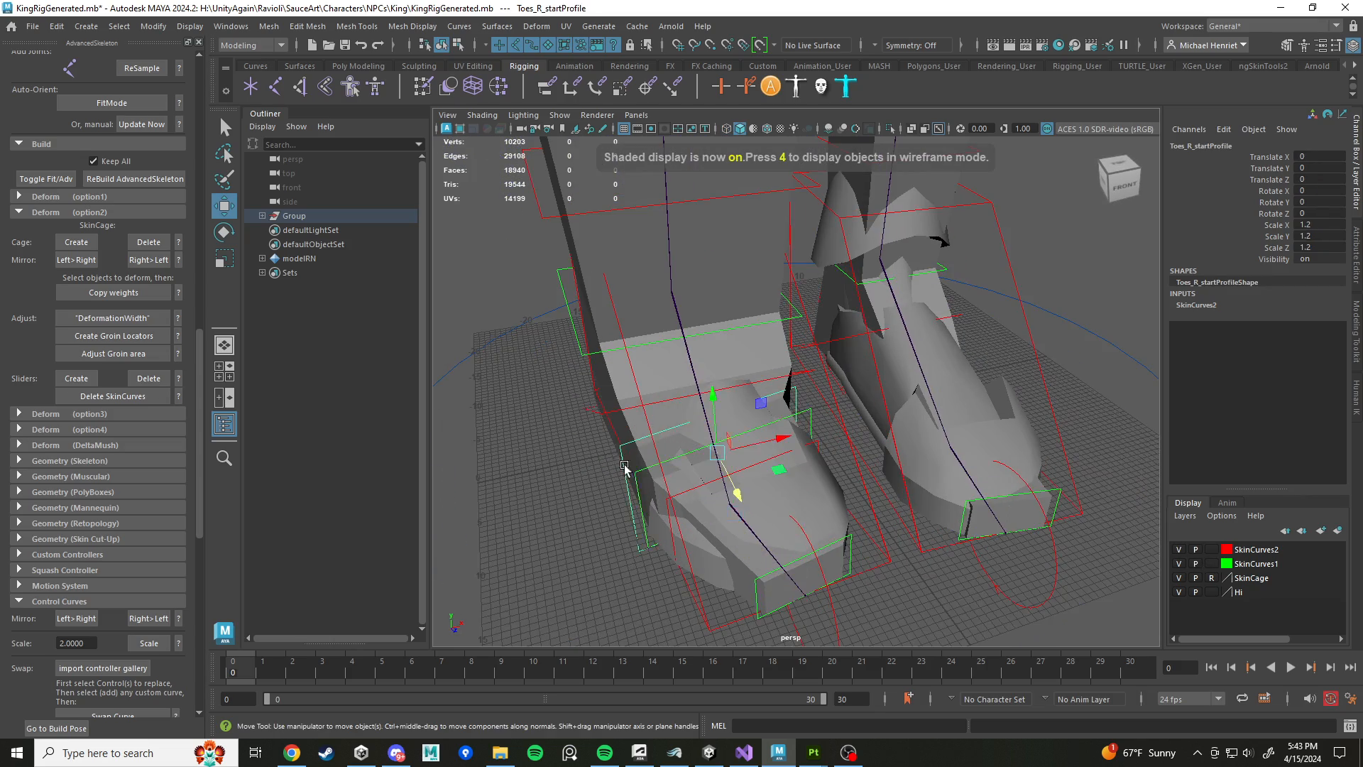
alt+drag(624, 482, 733, 517)
click(765, 485)
key(ctrl+z)
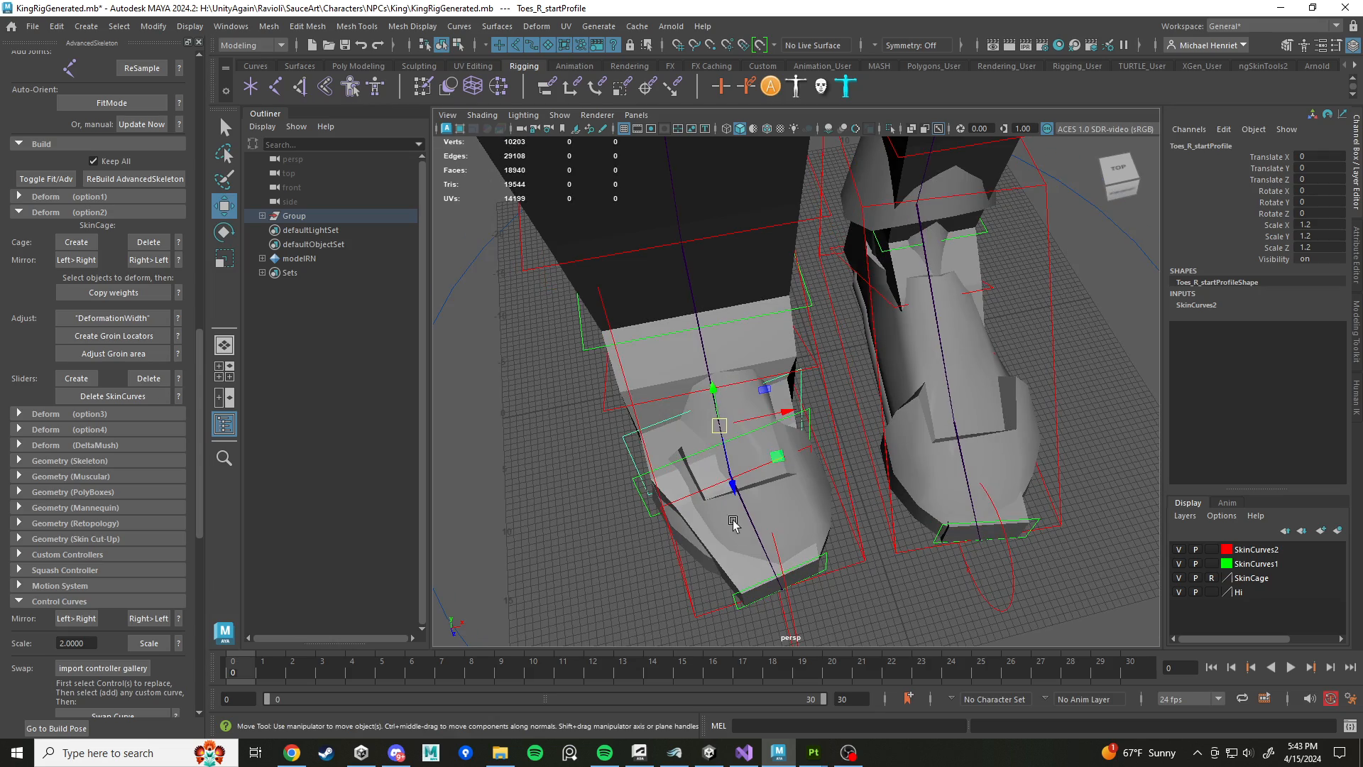
key(r)
drag(720, 426, 736, 429)
alt+drag(800, 484, 802, 415)
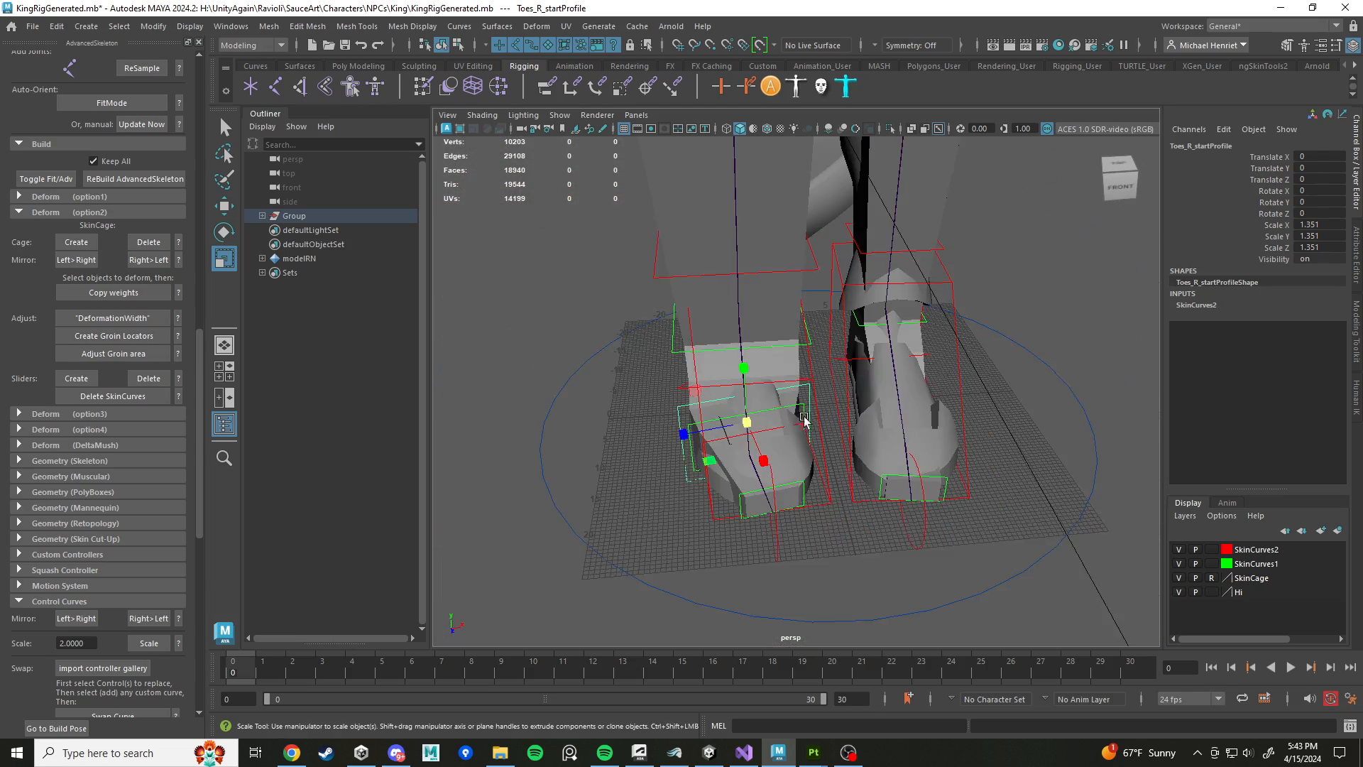
Step: Scale the Ankle_R_middleProfile cage curve down uniformly to about 6.99, 5.93, 5.93
alt+middle_drag(877, 313, 881, 456)
scroll(848, 458, up, 2)
click(819, 487)
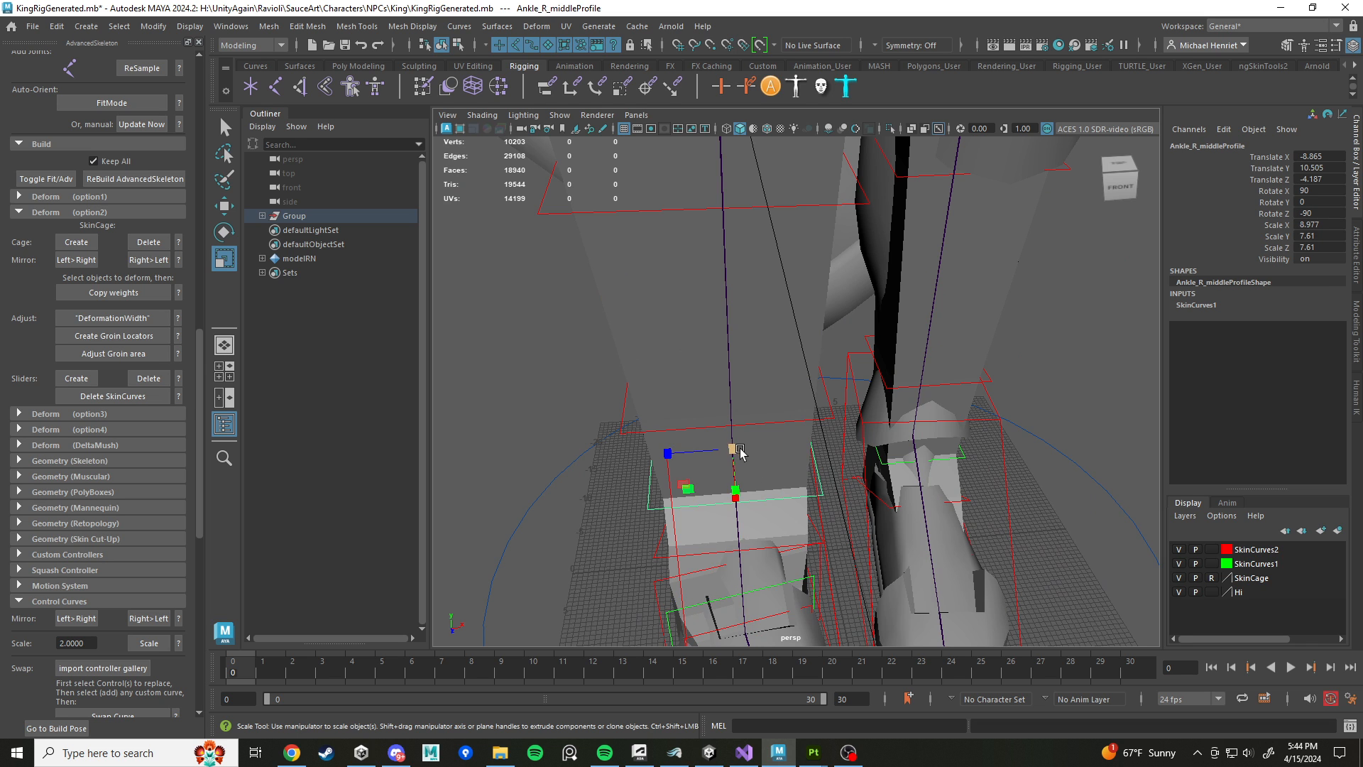
drag(739, 449, 717, 448)
alt+drag(786, 461, 736, 399)
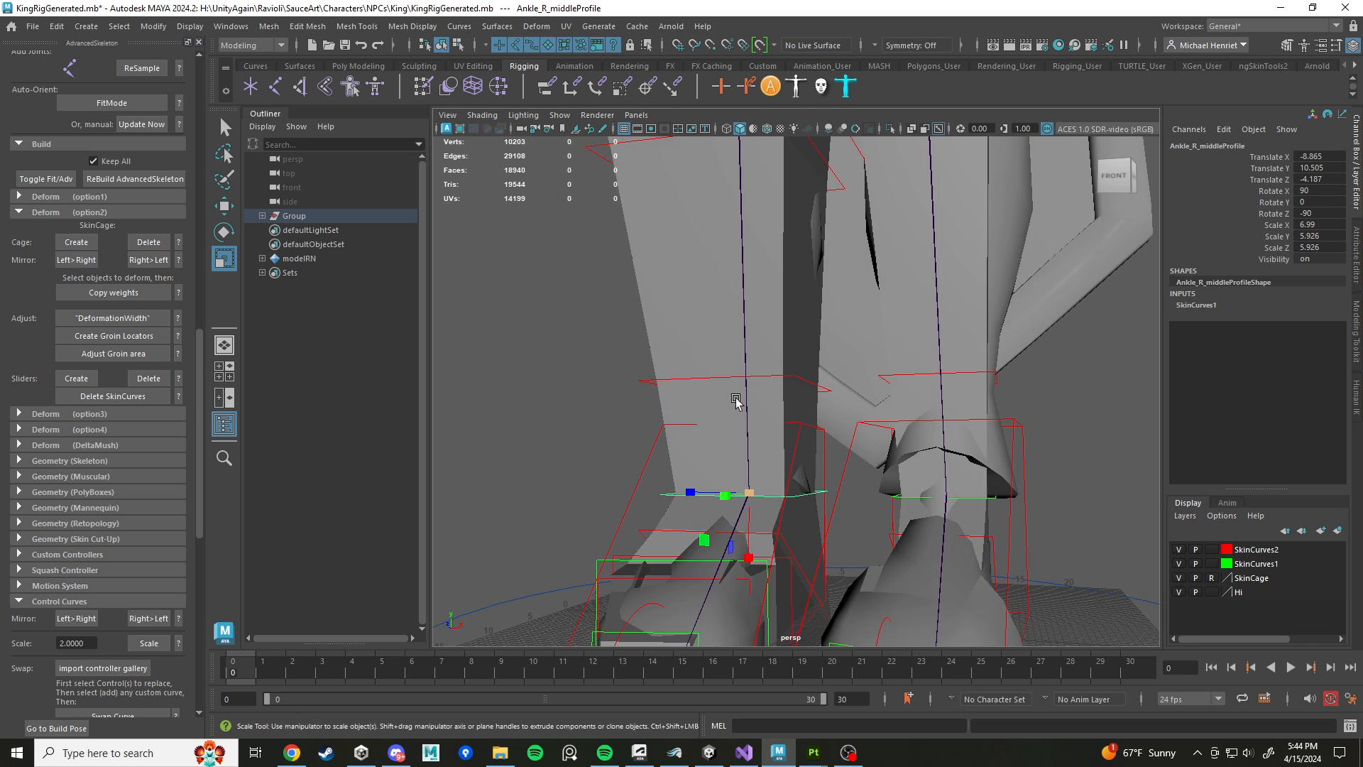
Step: Scale the Knee_R_middleProfile cage curve down slightly to about 7.08, 9.74, 9.74
scroll(746, 399, down, 2)
alt+drag(843, 386, 858, 390)
alt+middle_drag(856, 241, 849, 377)
alt+drag(849, 377, 873, 384)
alt+middle_drag(842, 291, 831, 441)
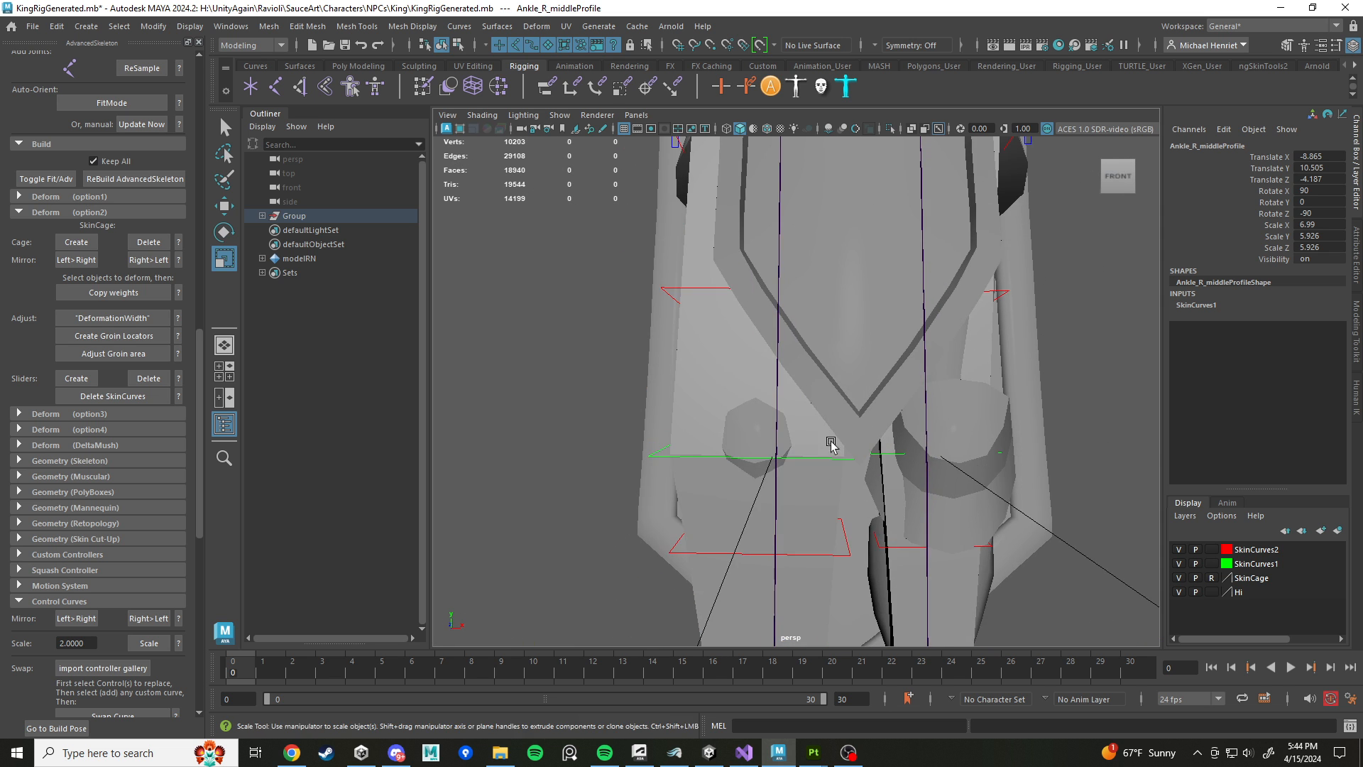
alt+drag(831, 444, 814, 410)
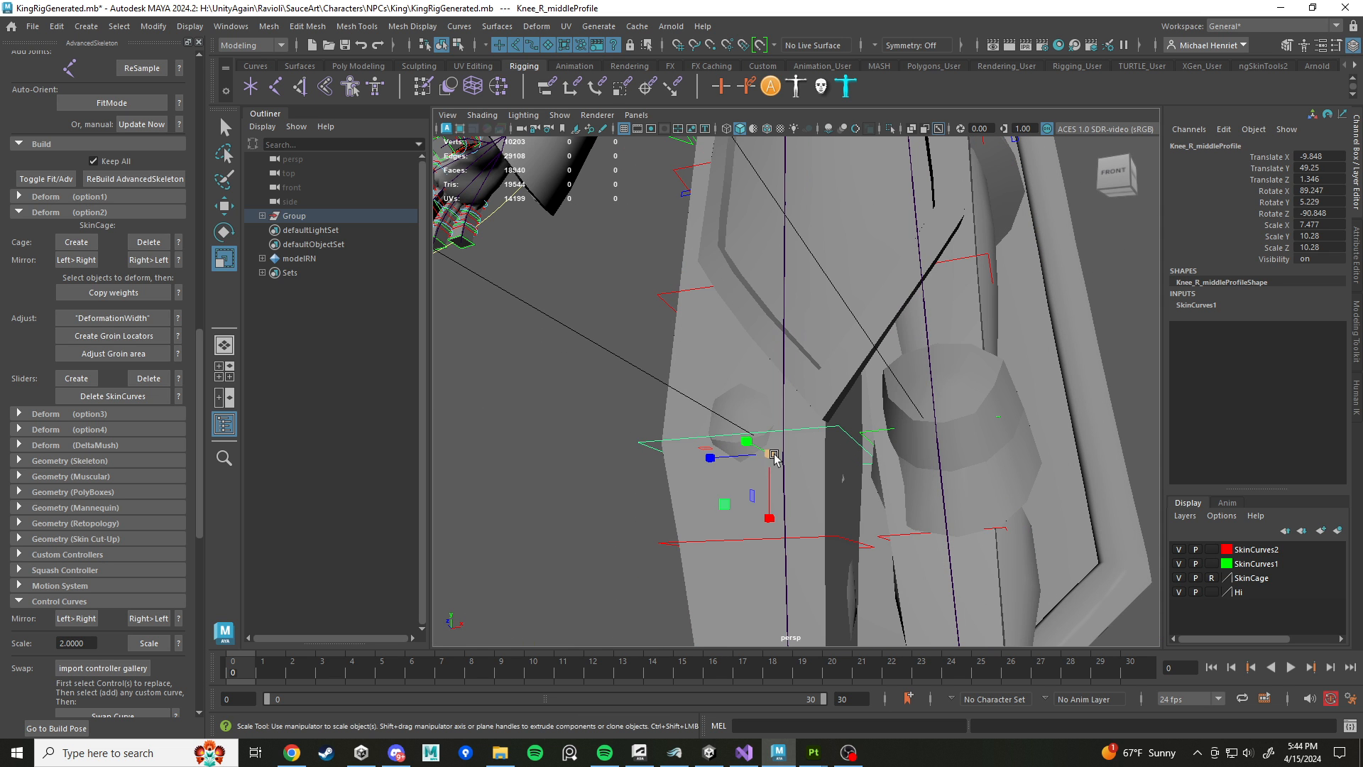
drag(774, 455, 770, 455)
scroll(835, 239, down, 5)
alt+drag(835, 238, 948, 306)
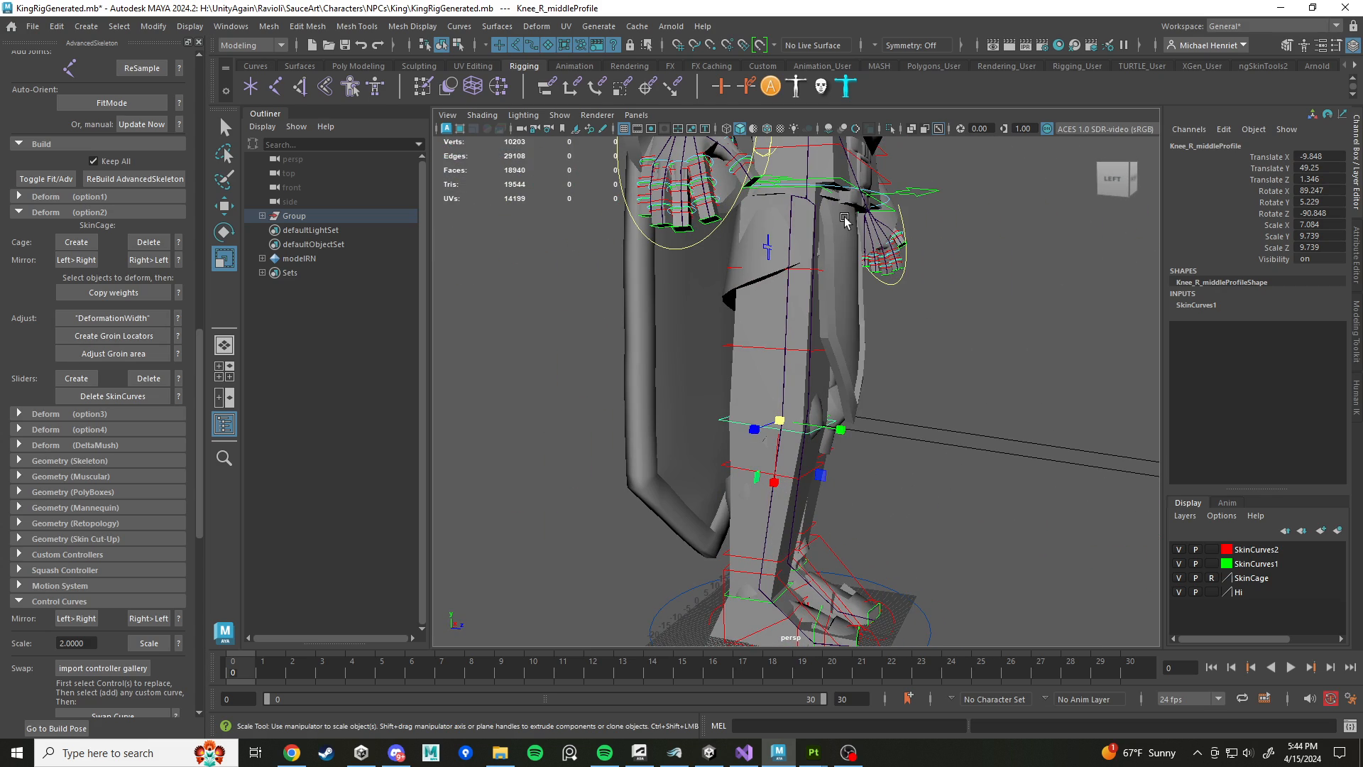
Step: Scale the Chest_M_middleProfile cage curve up uniformly to about 14.26, 13.54, 20.83
alt+drag(860, 419, 790, 463)
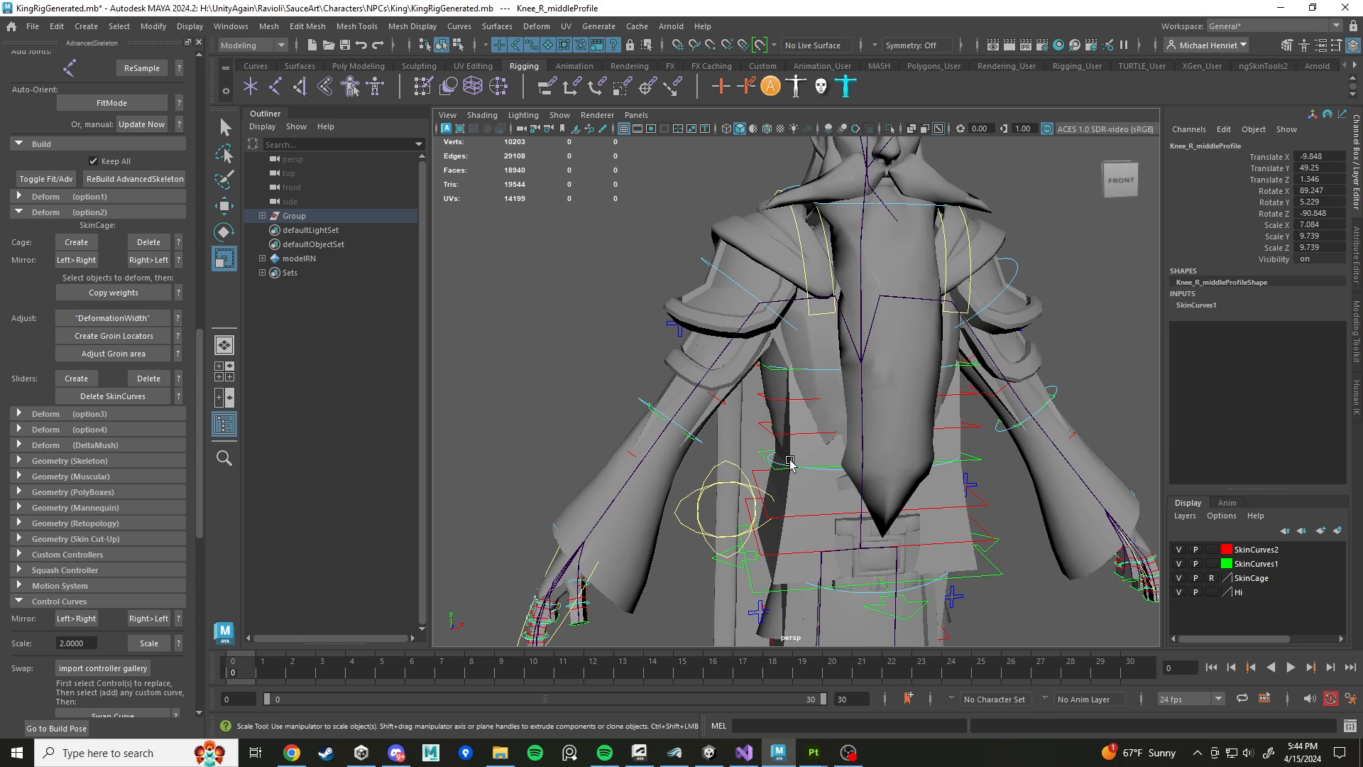
scroll(770, 367, up, 2)
click(765, 364)
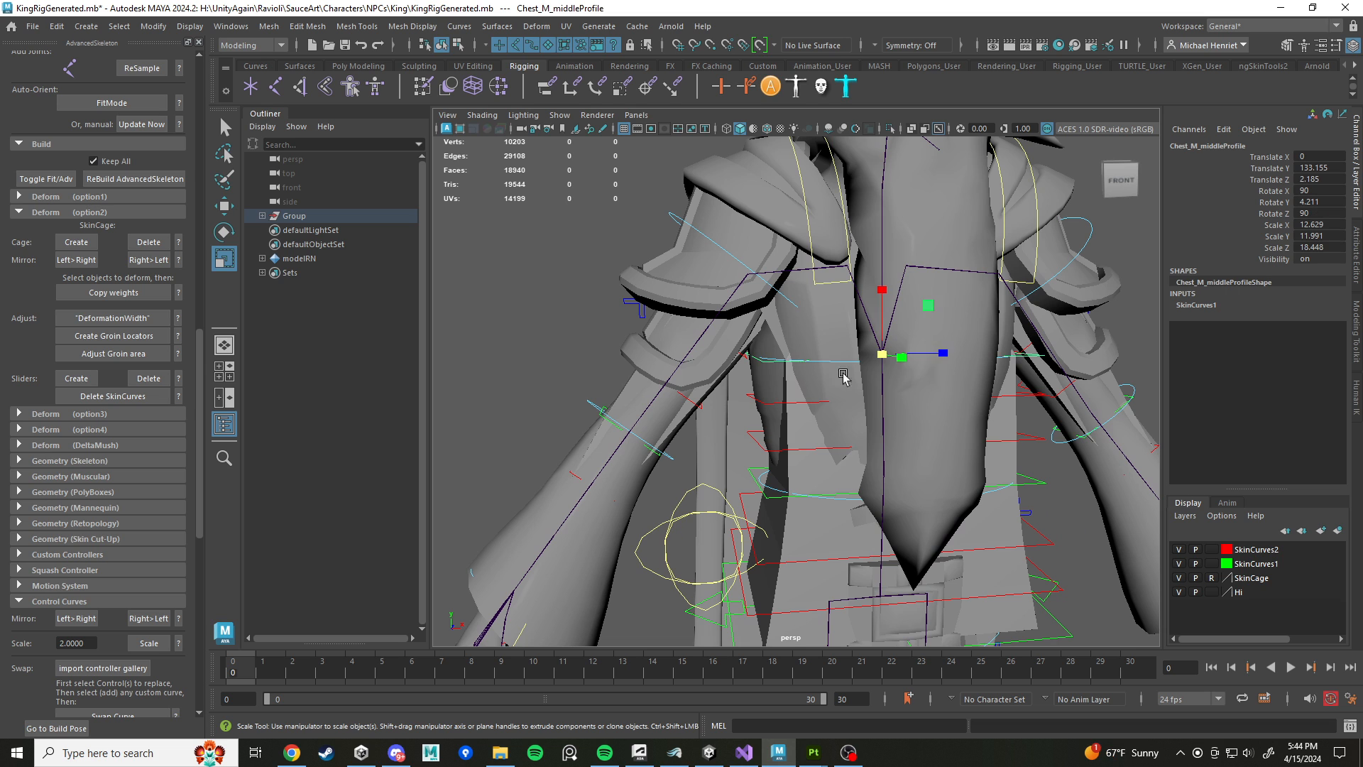
click(884, 354)
drag(892, 348, 896, 346)
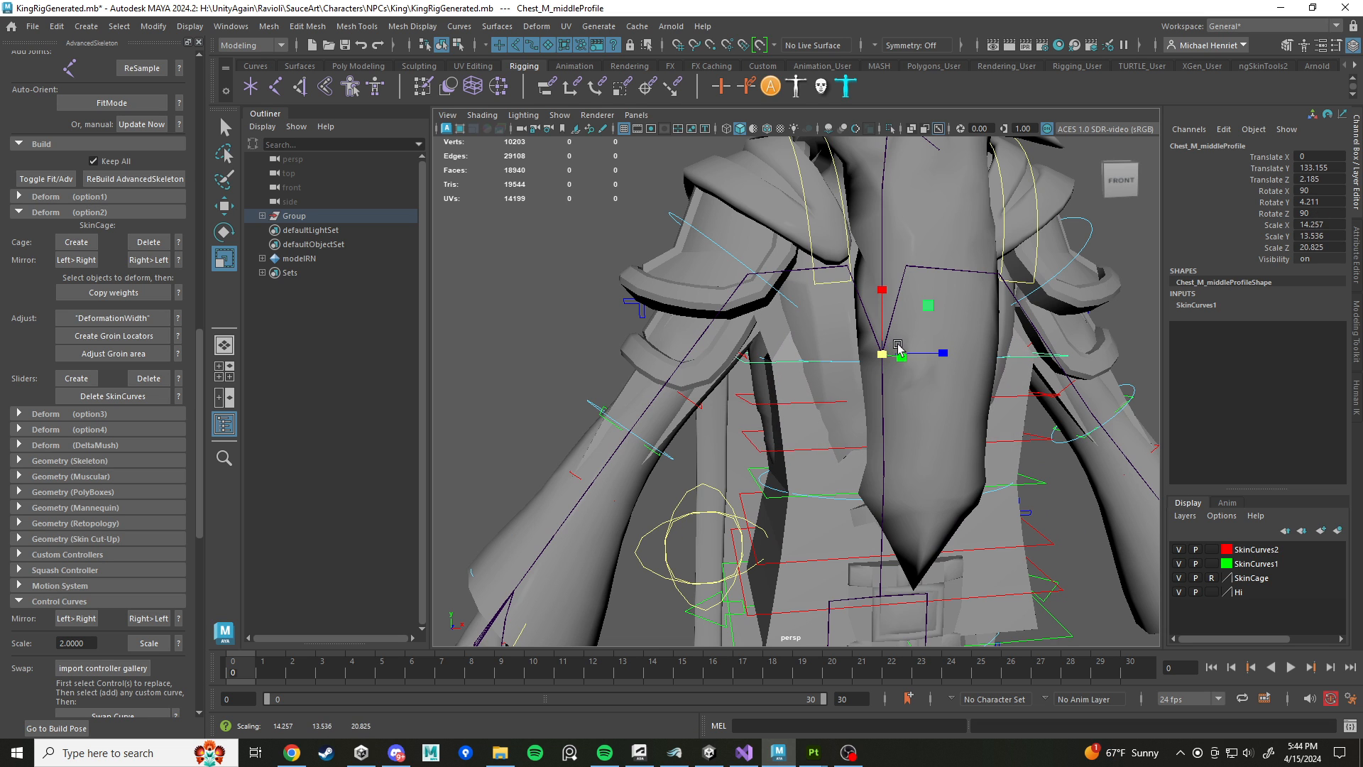
Step: In wireframe display, scale the Wrist_R_middleProfile cage curve to about 2.37, 4.26, 3.88 so it fits around the right wrist
alt+middle_drag(895, 345, 875, 462)
alt+drag(874, 463, 767, 316)
click(770, 315)
click(675, 255)
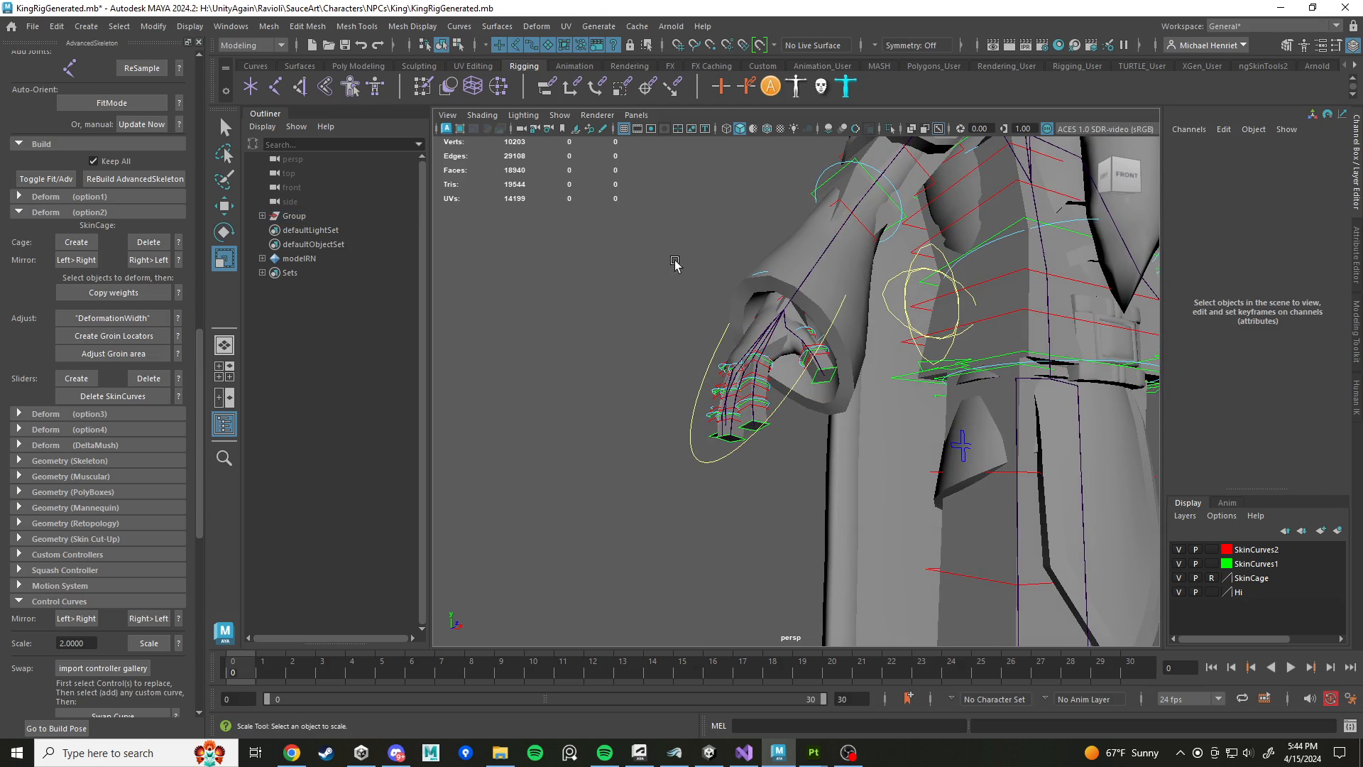
key(4)
alt+right_drag(674, 262, 772, 338)
click(772, 339)
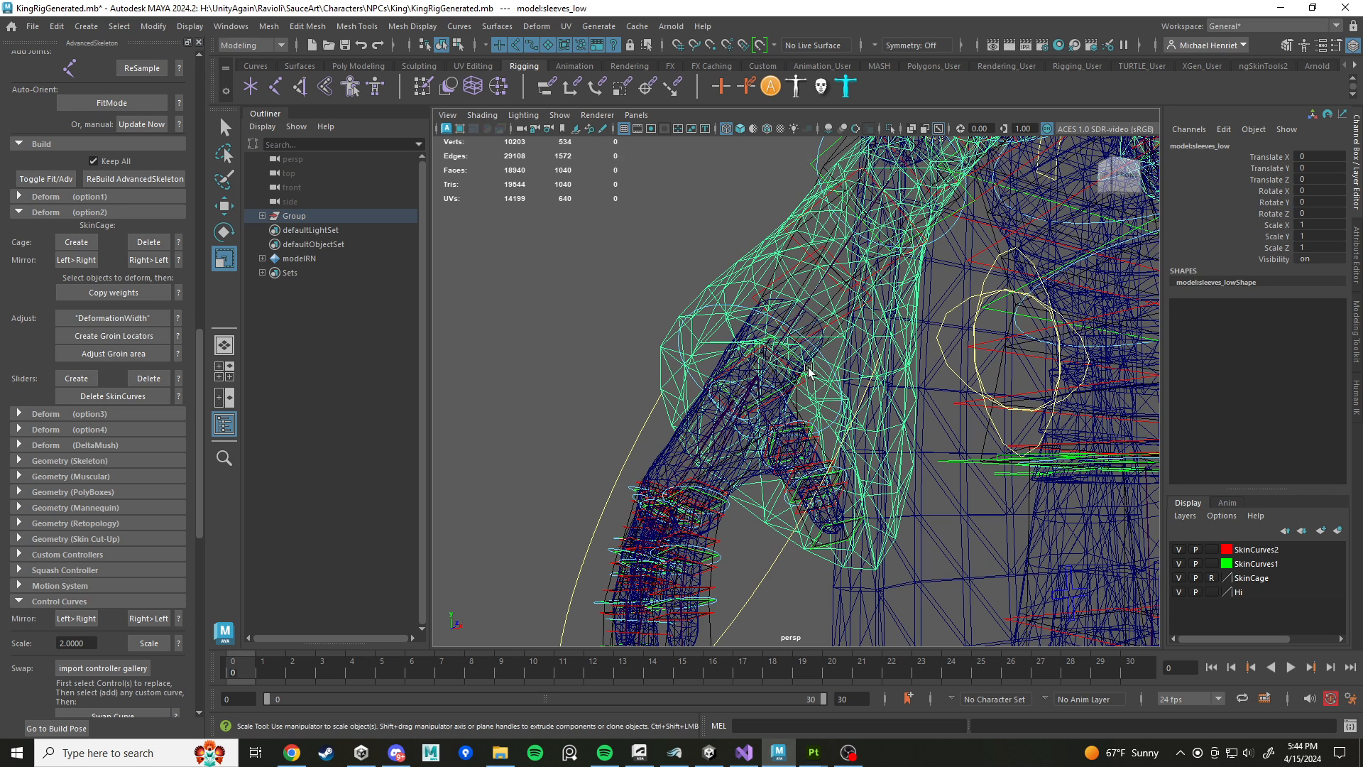
click(784, 391)
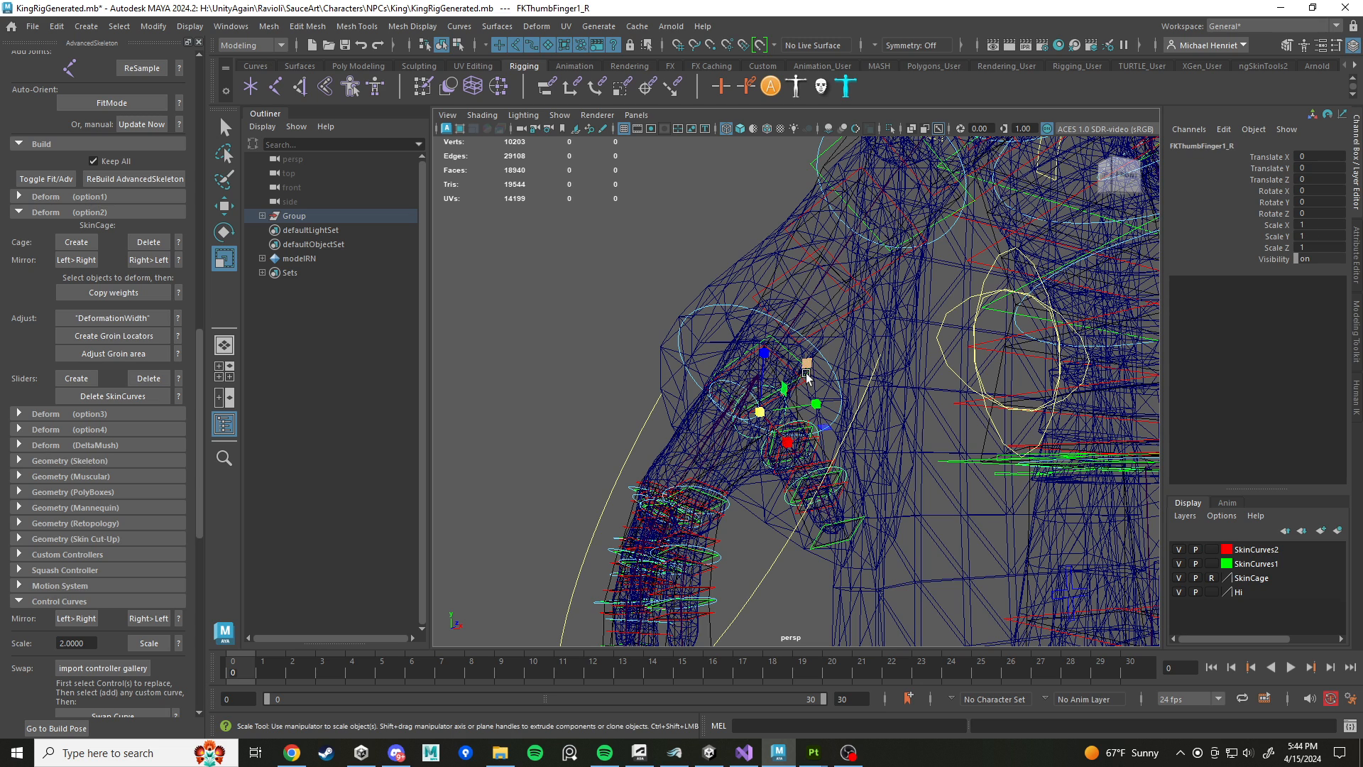
click(798, 381)
alt+drag(803, 375, 812, 356)
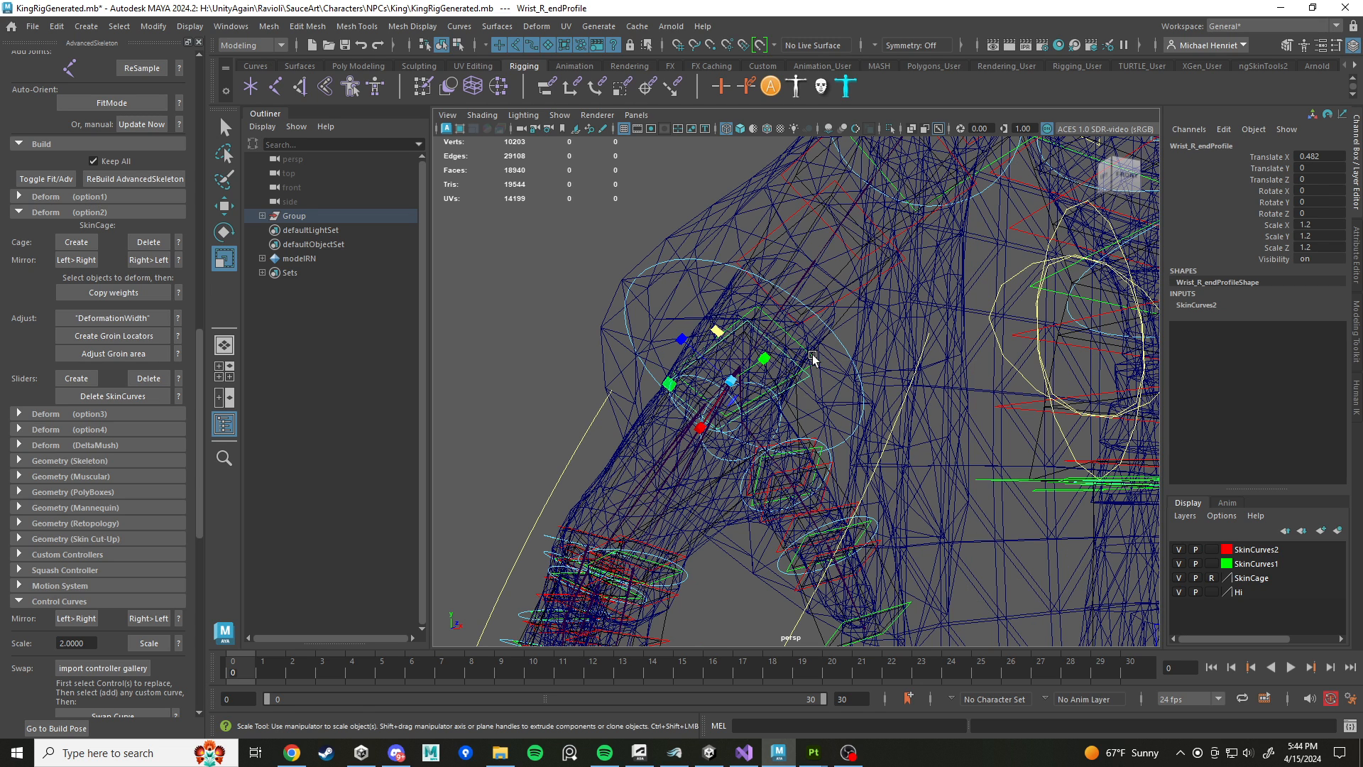
click(811, 358)
drag(690, 324, 636, 277)
scroll(732, 364, down, 3)
alt+drag(732, 364, 779, 435)
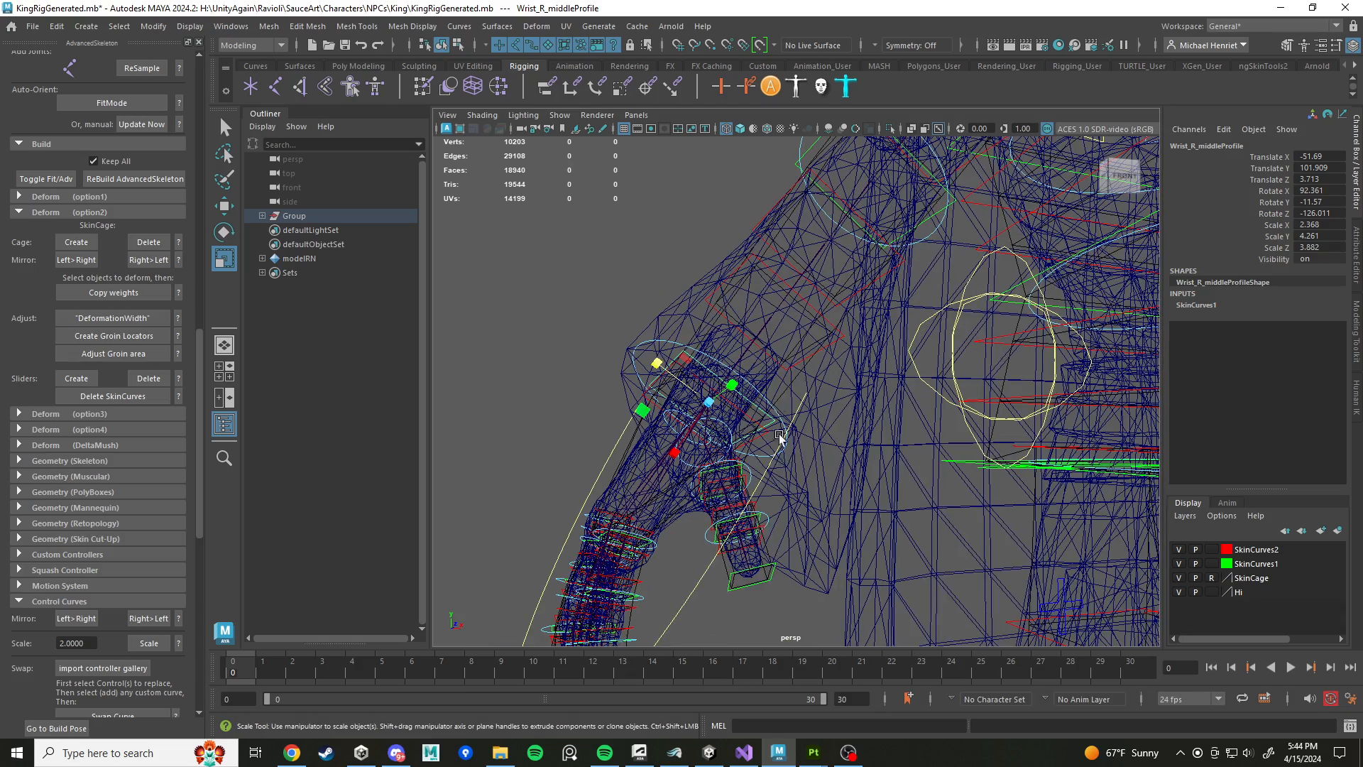
Step: Examine the fit of the right hand's finger profile curves, including IndexFinger1_R and IndexFinger2_R, in wireframe and shaded display
alt+drag(773, 568, 880, 534)
alt+middle_drag(845, 508, 766, 417)
alt+middle_drag(796, 492, 786, 423)
scroll(786, 424, up, 3)
alt+drag(786, 424, 844, 471)
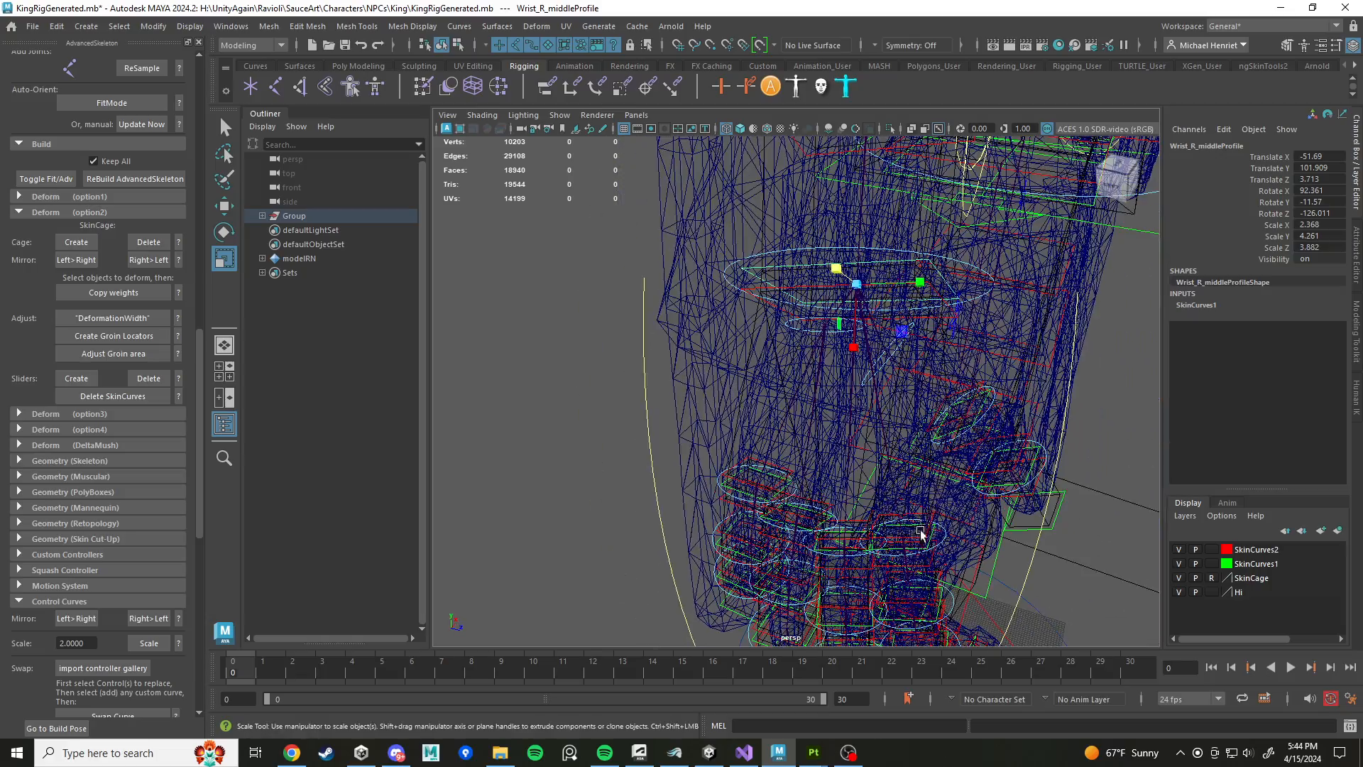
click(930, 540)
alt+drag(930, 539, 828, 450)
click(872, 498)
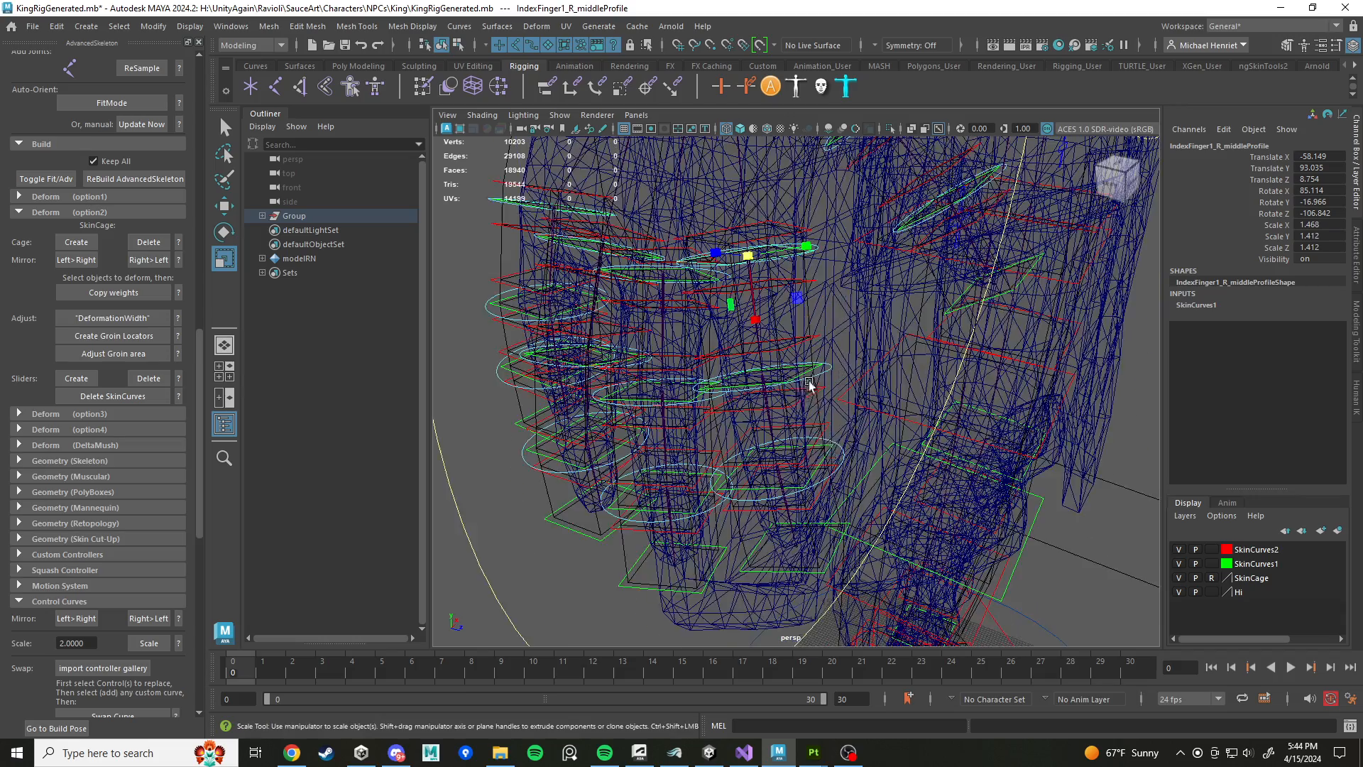
key(5)
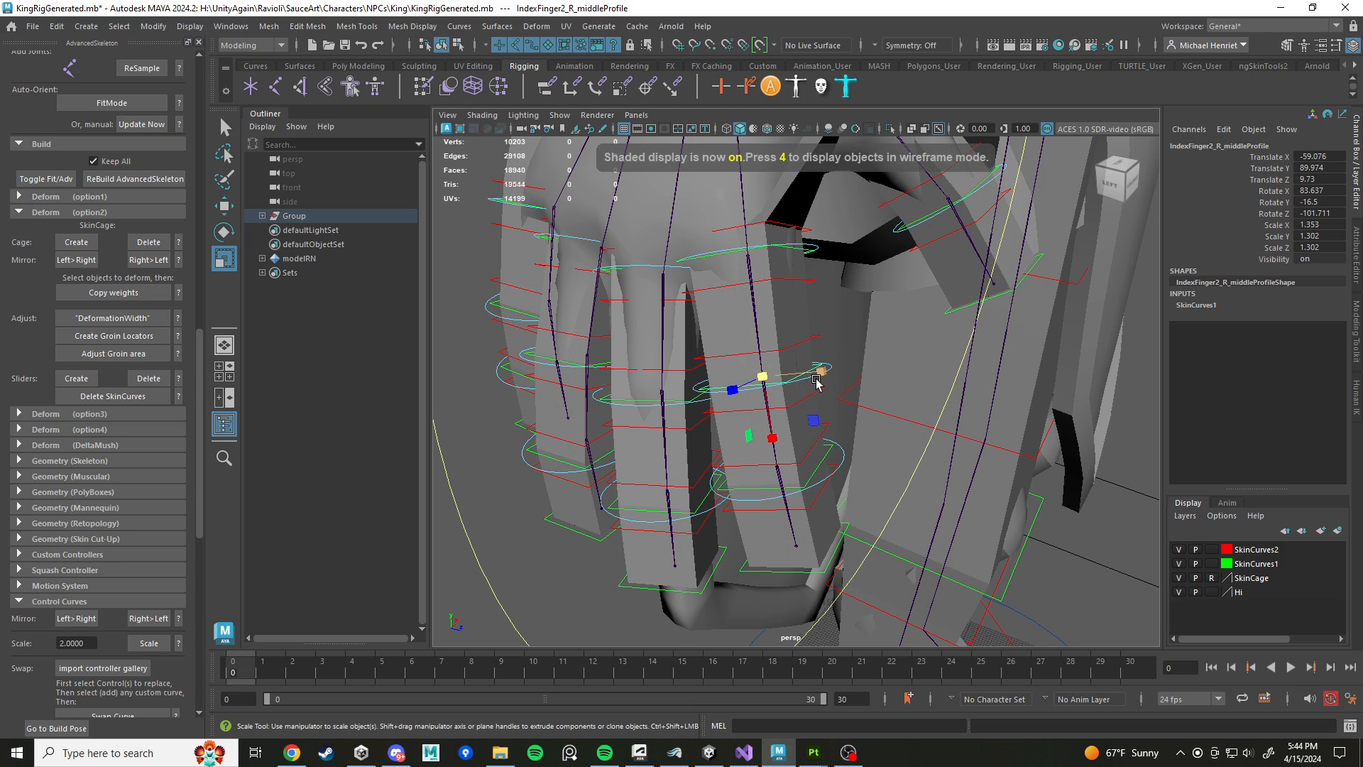
mouse_move(800, 481)
alt+mouse_down()
mouse_move(823, 351)
mouse_move(827, 426)
mouse_move(958, 320)
alt+mouse_up()
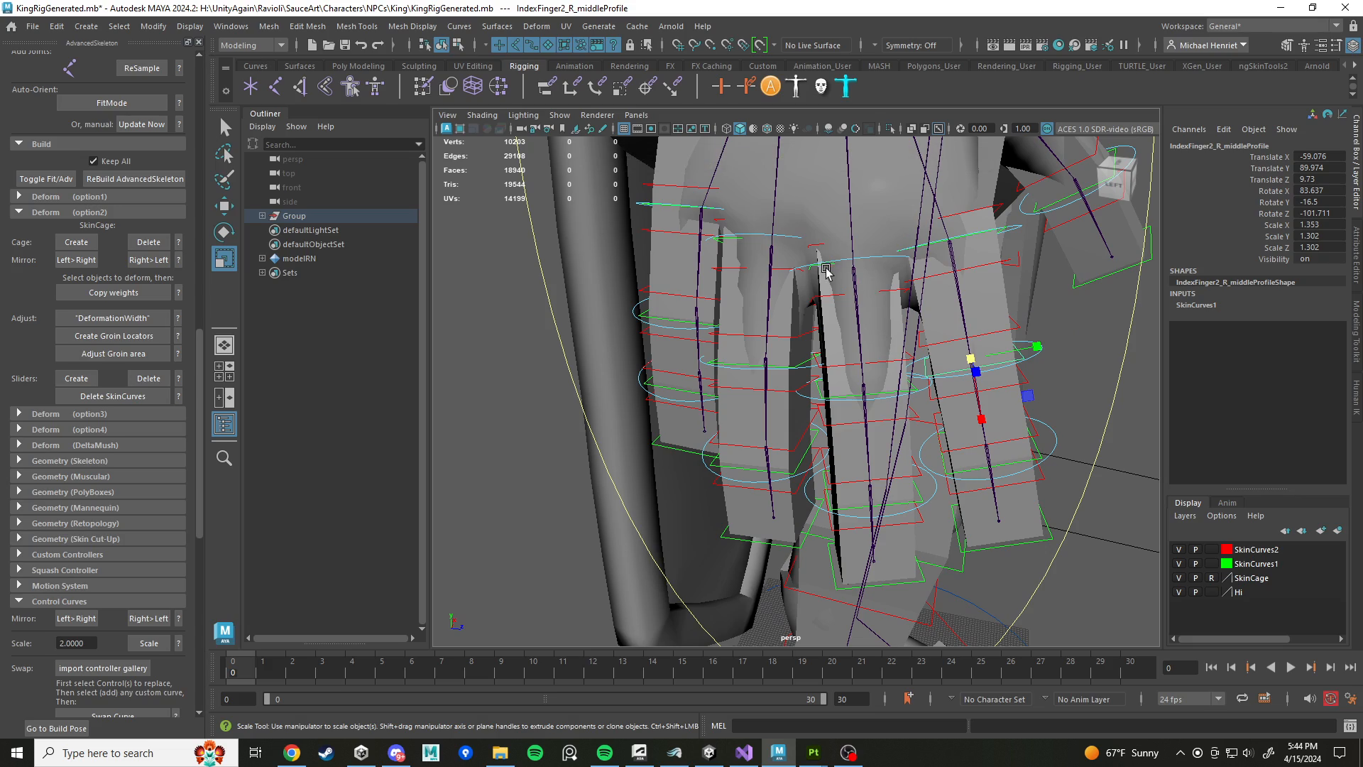
alt+drag(821, 276, 824, 338)
alt+middle_drag(825, 338, 772, 500)
alt+drag(772, 500, 754, 346)
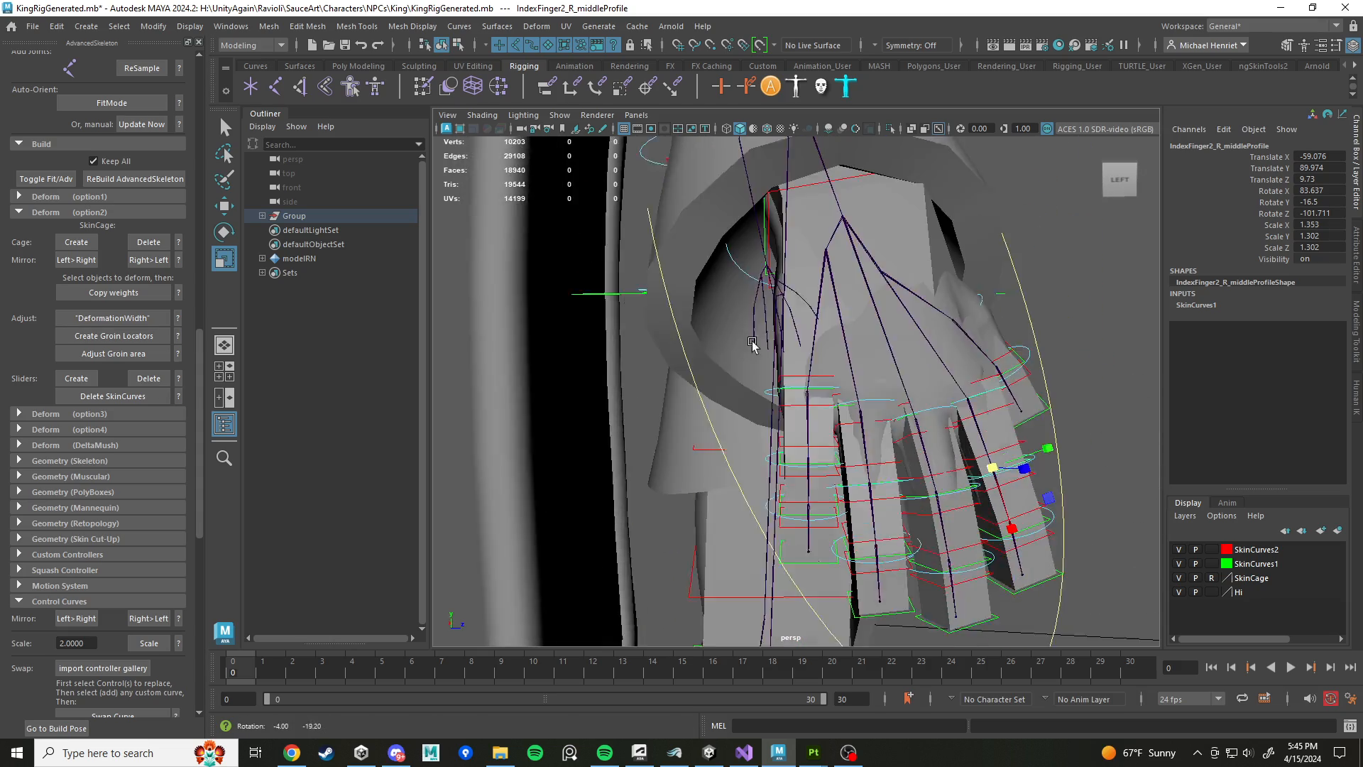
scroll(774, 355, down, 5)
alt+middle_drag(798, 362, 792, 521)
alt+drag(793, 521, 645, 454)
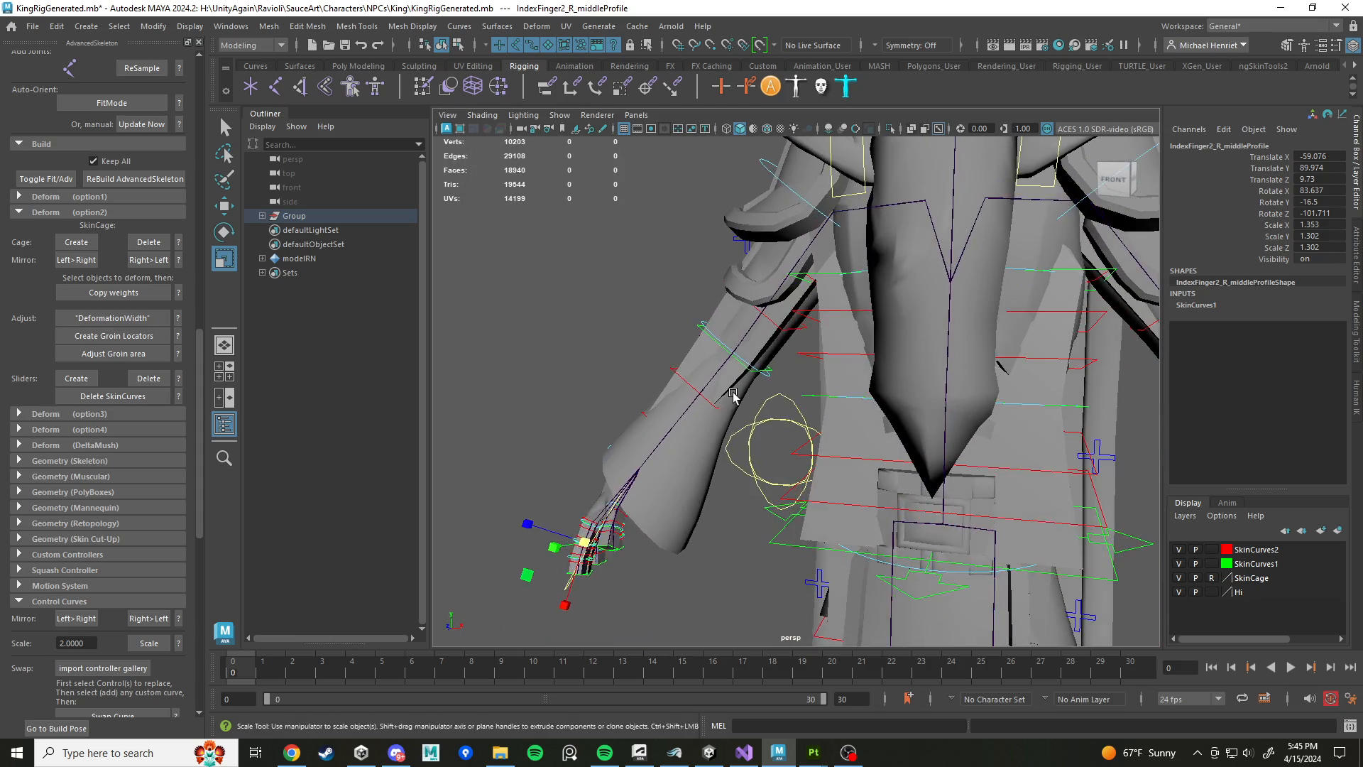
Step: In wireframe display, stretch the Head_M_middleProfile cage curve at the base of the head to a scale of about 12.63, 7.40, 3.47
alt+middle_drag(734, 395, 702, 538)
alt+drag(702, 538, 822, 485)
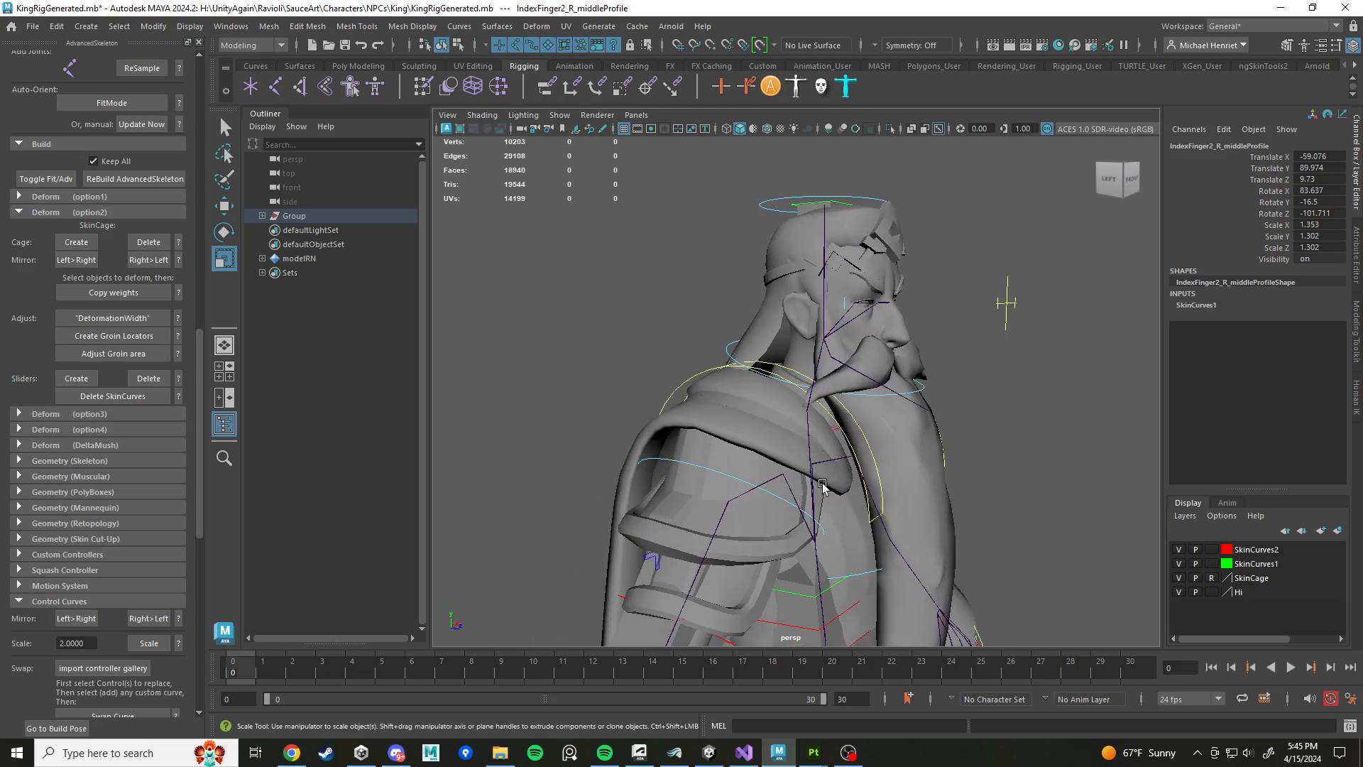
key(4)
scroll(848, 469, up, 5)
alt+drag(848, 301, 884, 315)
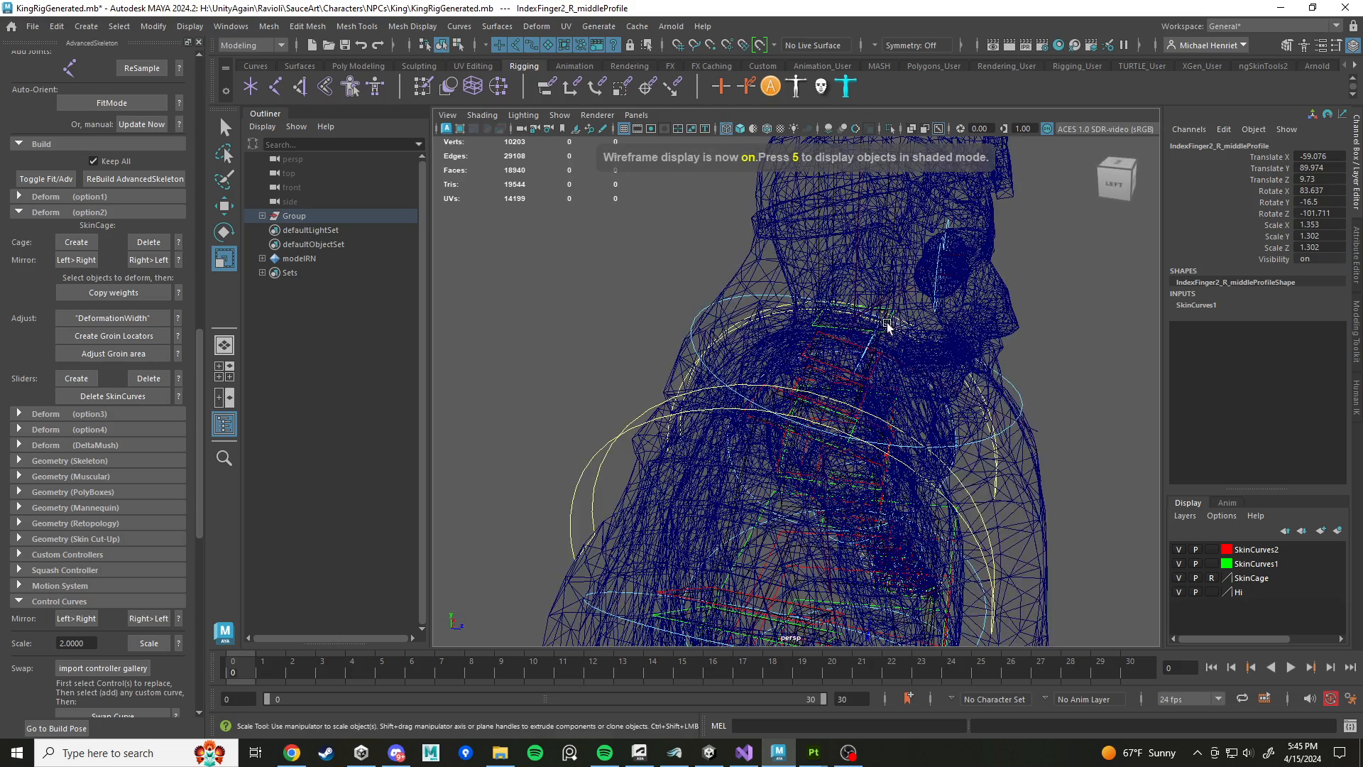
click(895, 326)
scroll(867, 395, up, 5)
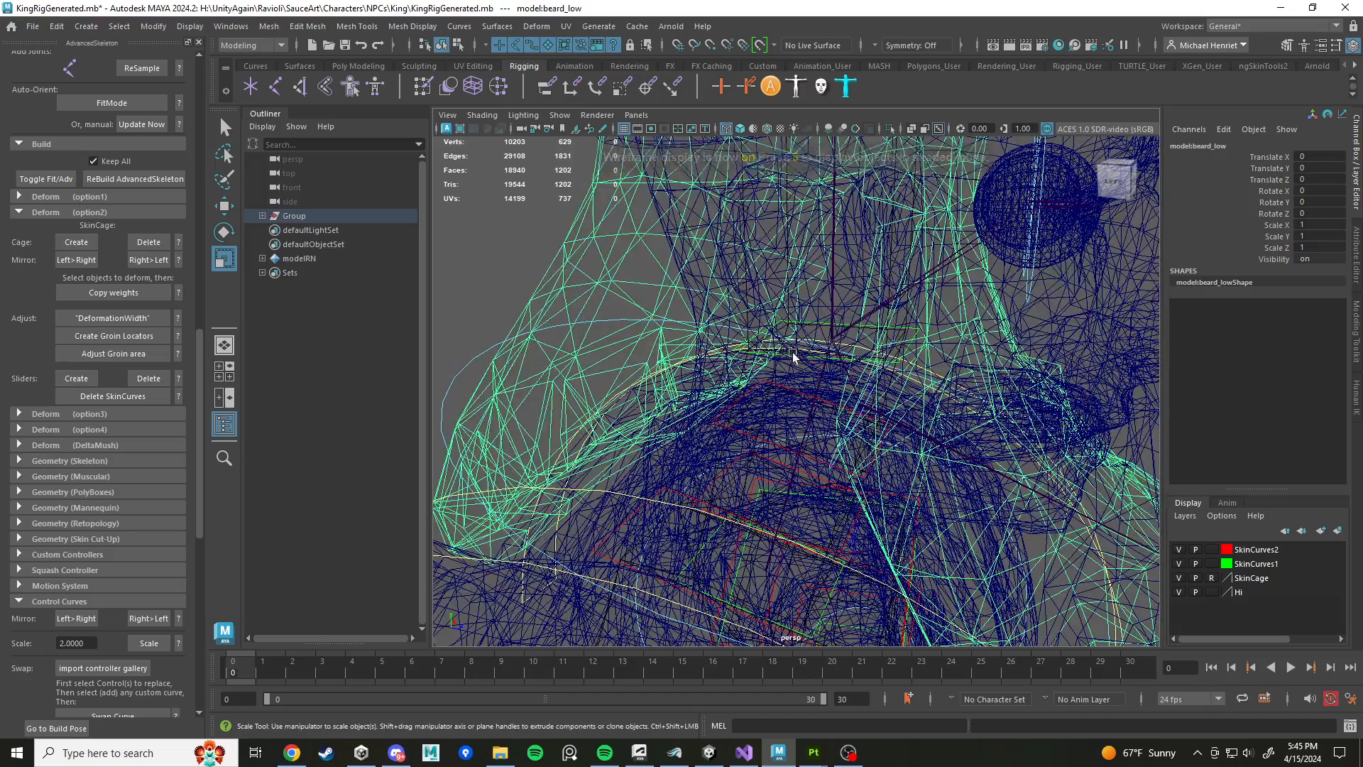
click(786, 357)
click(754, 350)
alt+drag(774, 368, 819, 360)
drag(908, 323, 994, 338)
scroll(934, 430, down, 5)
alt+drag(930, 428, 909, 405)
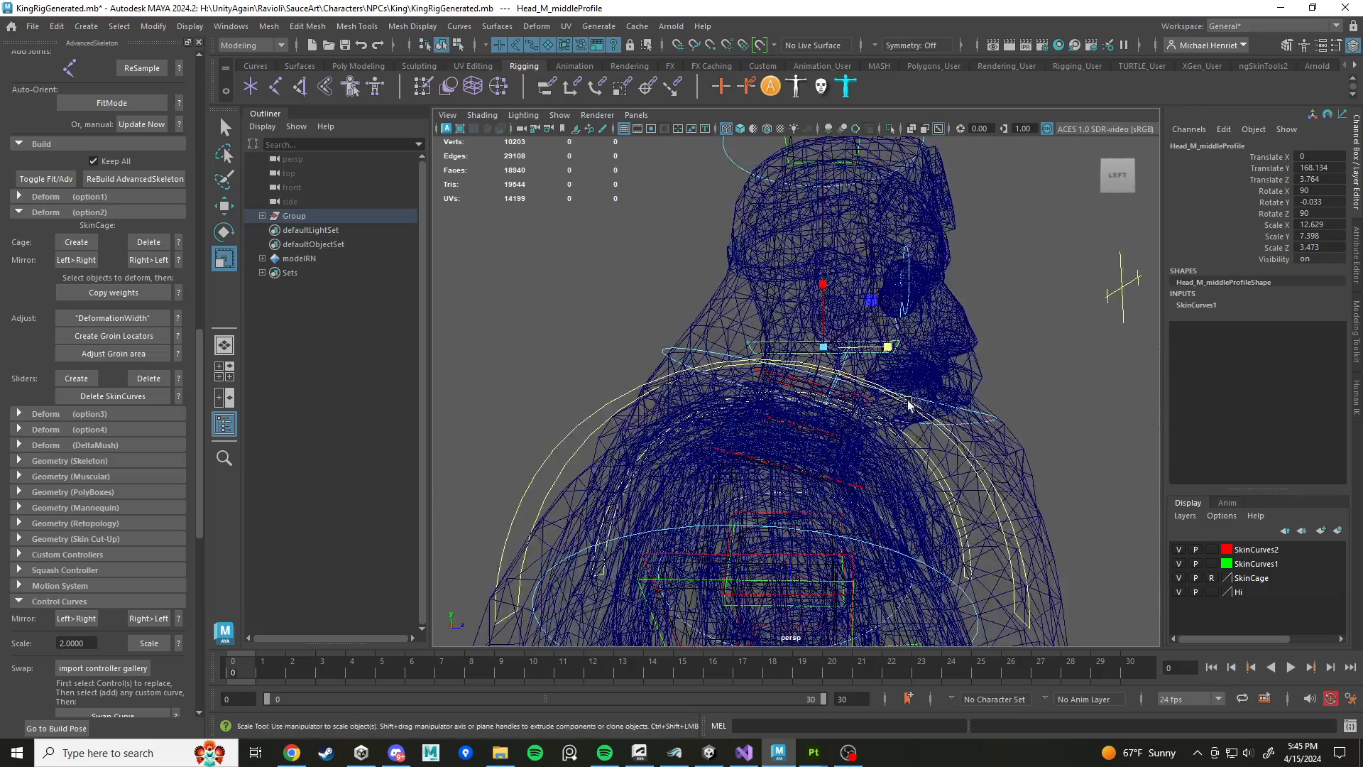
Step: Select the Neck_M_middleProfile cage curve among the overlapping shoulder meshes and scale it up uniformly to about 9.09, 6.66, 6.66
scroll(880, 436, up, 3)
mouse_move(827, 497)
alt+mouse_down()
mouse_move(798, 514)
mouse_move(813, 510)
alt+mouse_up()
click(817, 510)
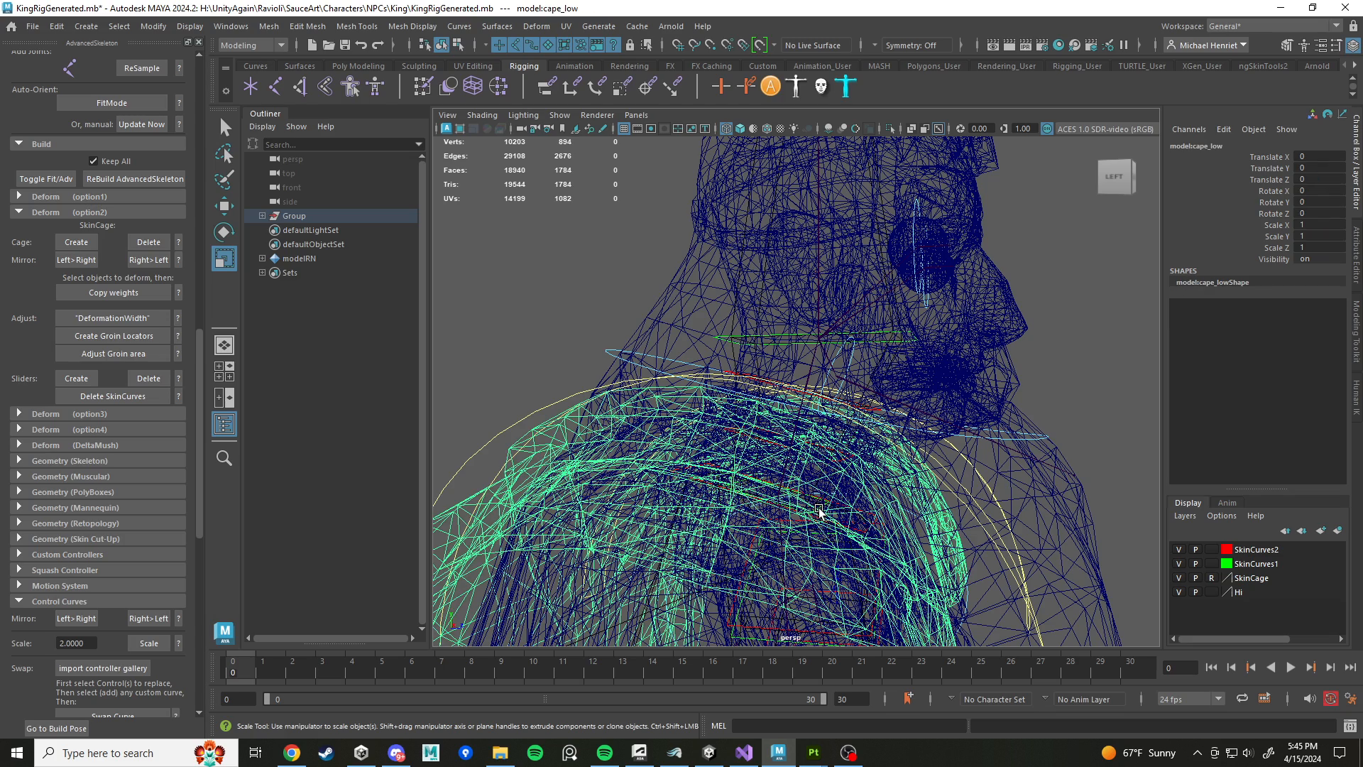
click(824, 501)
click(822, 500)
click(818, 499)
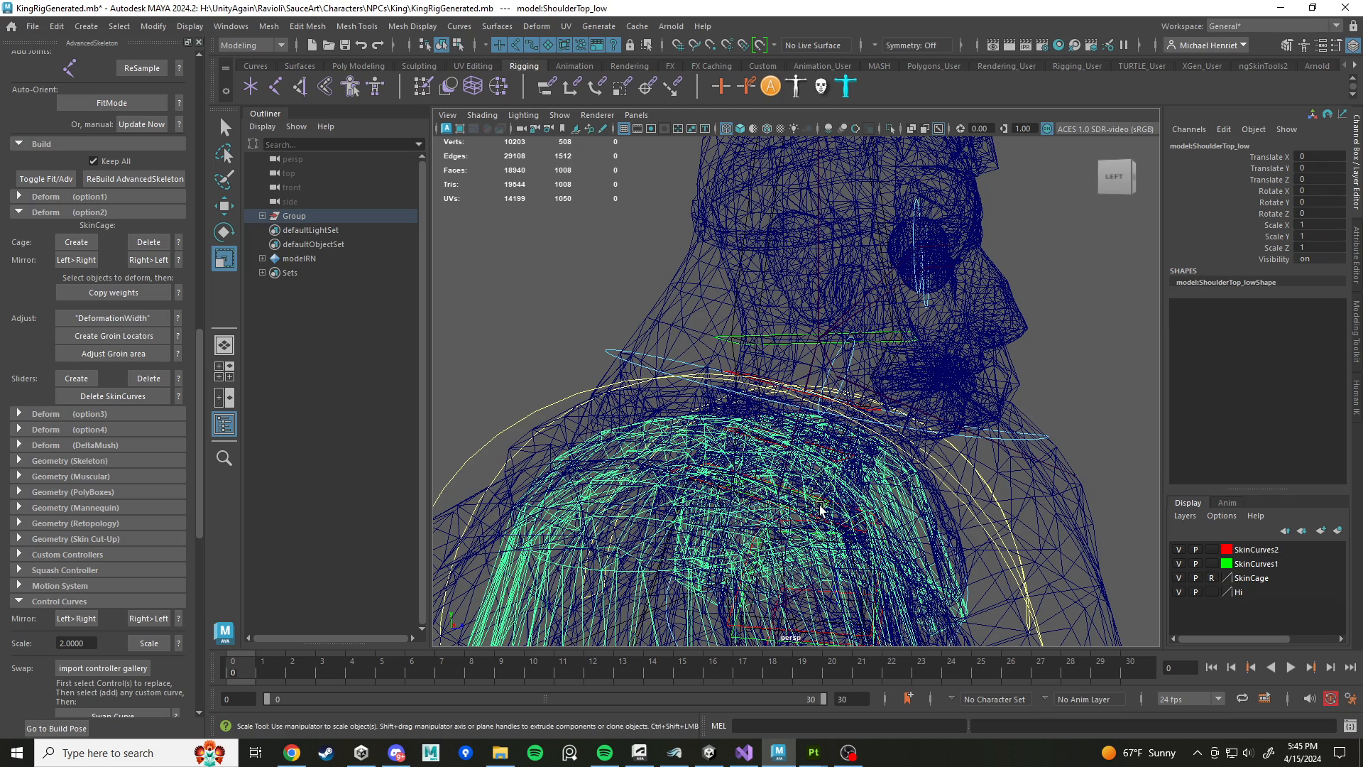
click(817, 512)
click(825, 504)
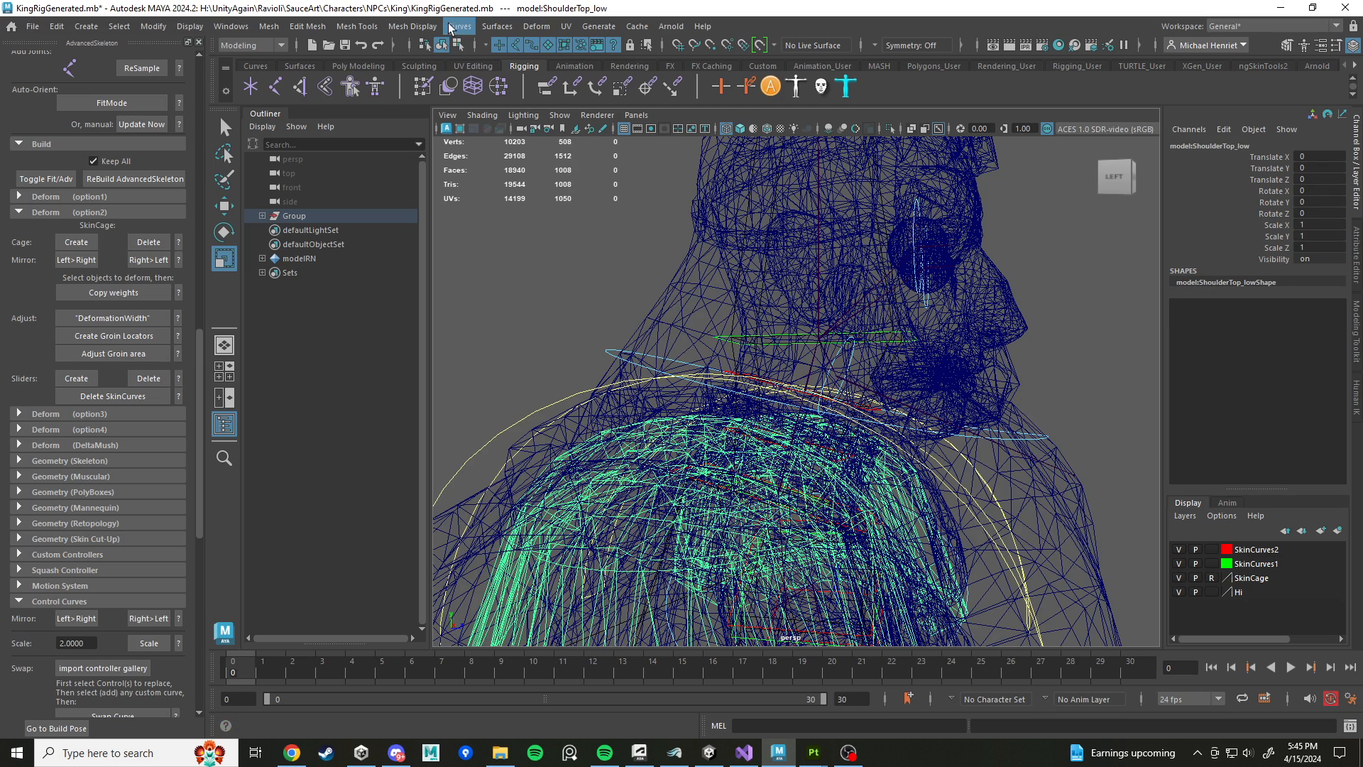
click(822, 508)
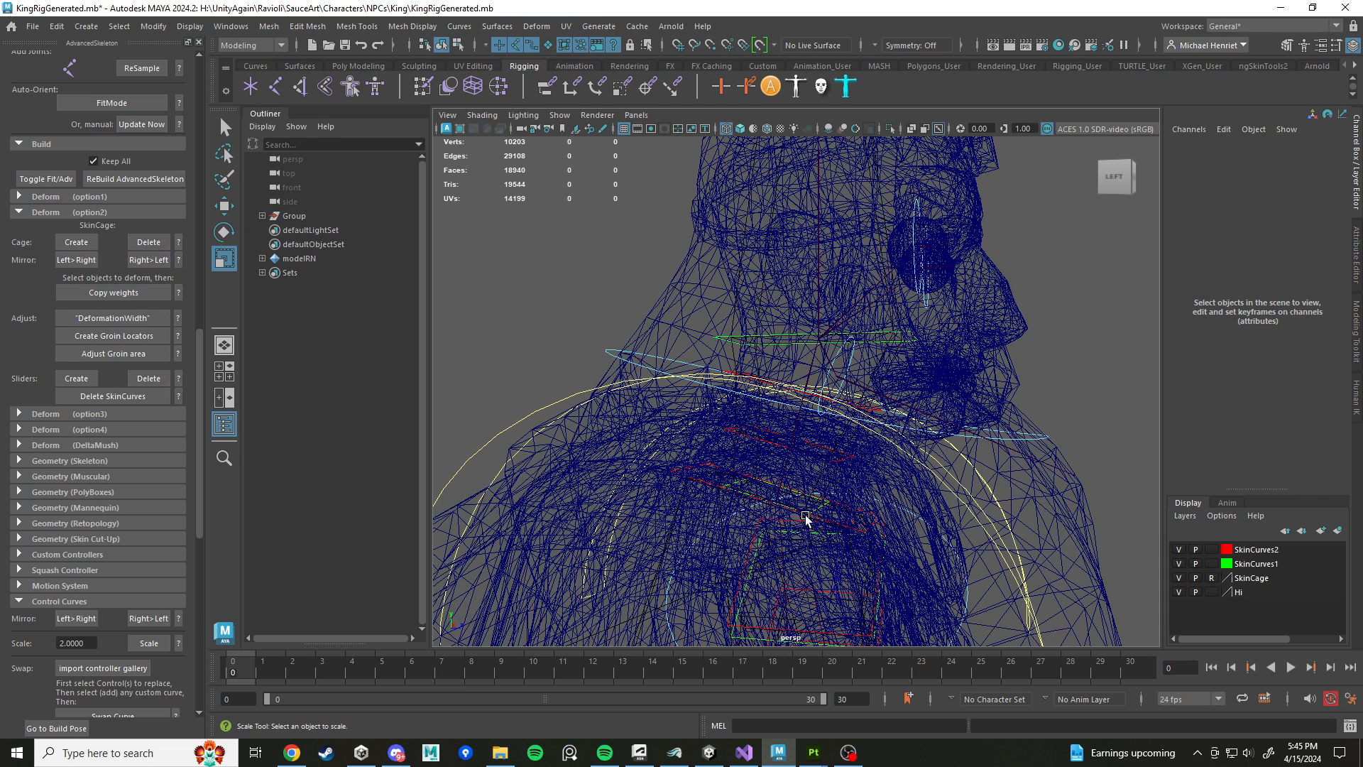
scroll(849, 499, up, 2)
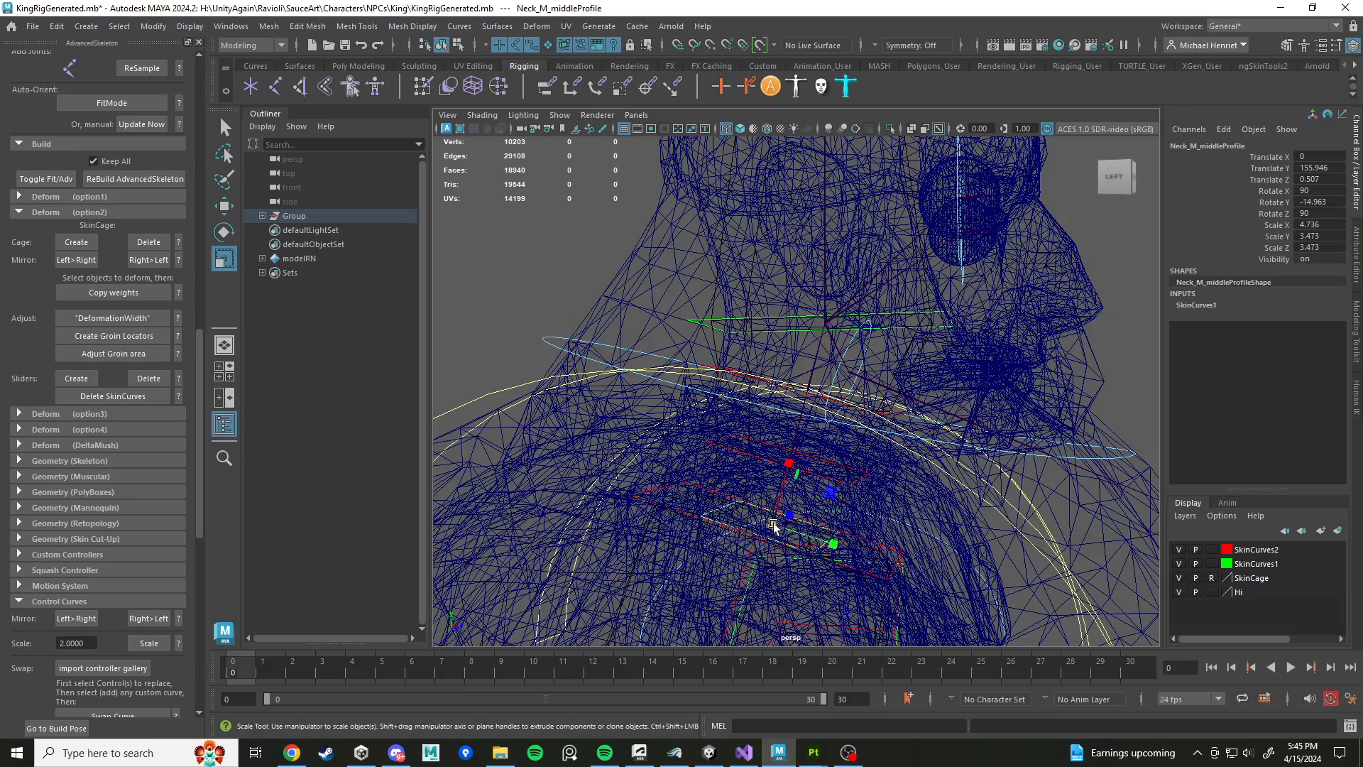
drag(774, 523, 817, 500)
scroll(821, 520, down, 2)
Step: Move the Neck_M_middleProfile cage curve up and forward to Translate Y 158.596 and Translate Z 1.137
key(w)
drag(843, 448, 848, 384)
scroll(846, 433, down, 3)
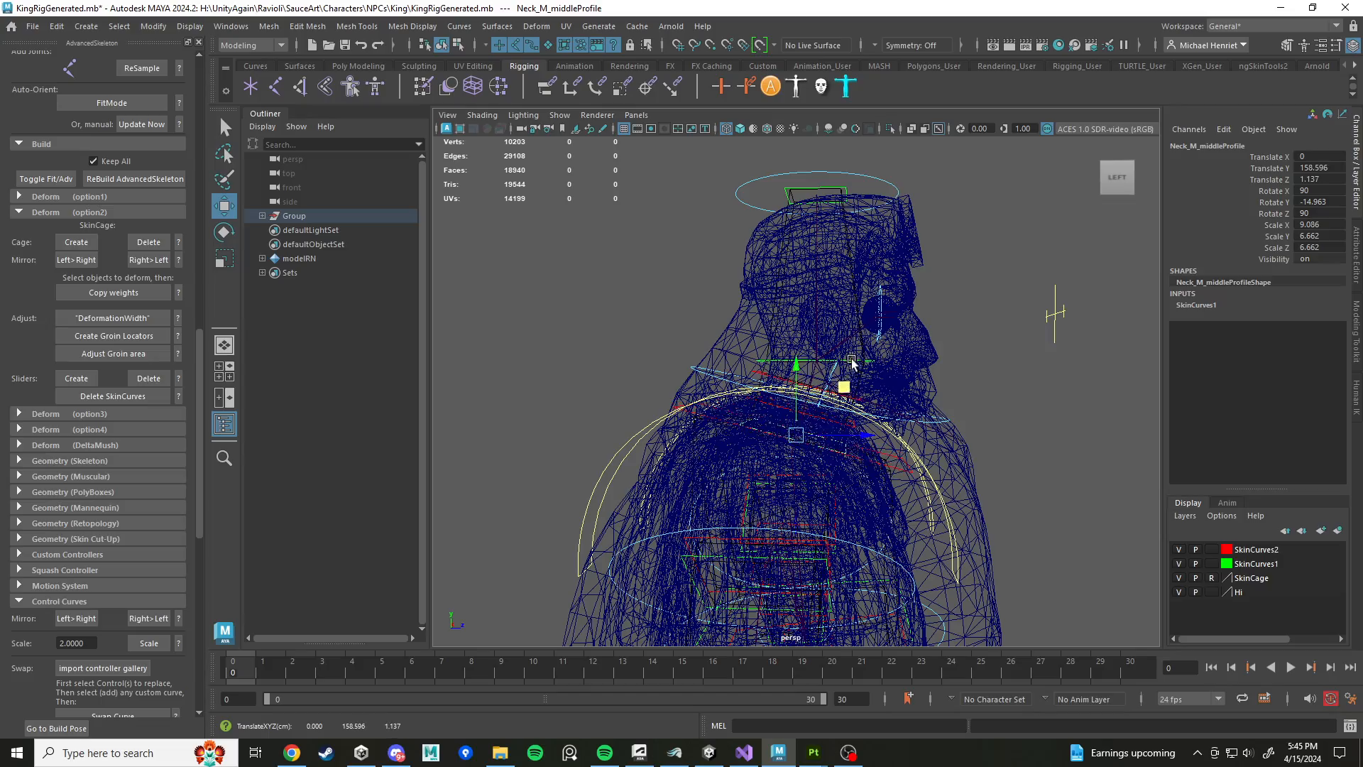
Step: Fit the Head_M_middleProfile cage curve with scale about 26.20, 17.03, 7.21, Translate Y 164.09, Translate Z 5.085 and Rotate Y -21.074
click(852, 361)
mouse_move(863, 381)
alt+mouse_down()
mouse_move(710, 361)
mouse_move(928, 391)
mouse_move(868, 384)
alt+mouse_up()
key(r)
scroll(856, 380, up, 4)
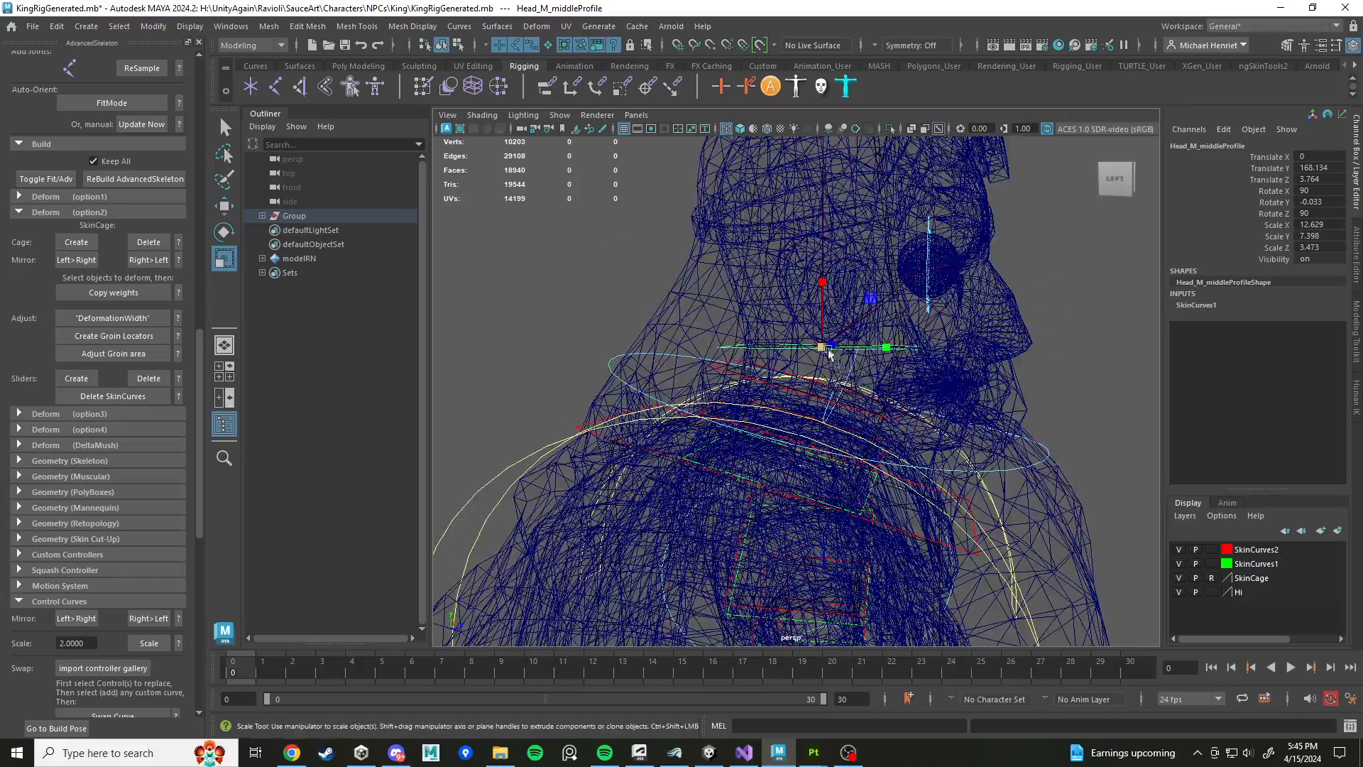
key(w)
drag(876, 299, 874, 384)
key(e)
scroll(882, 415, down, 3)
key(r)
key(w)
scroll(896, 403, down, 4)
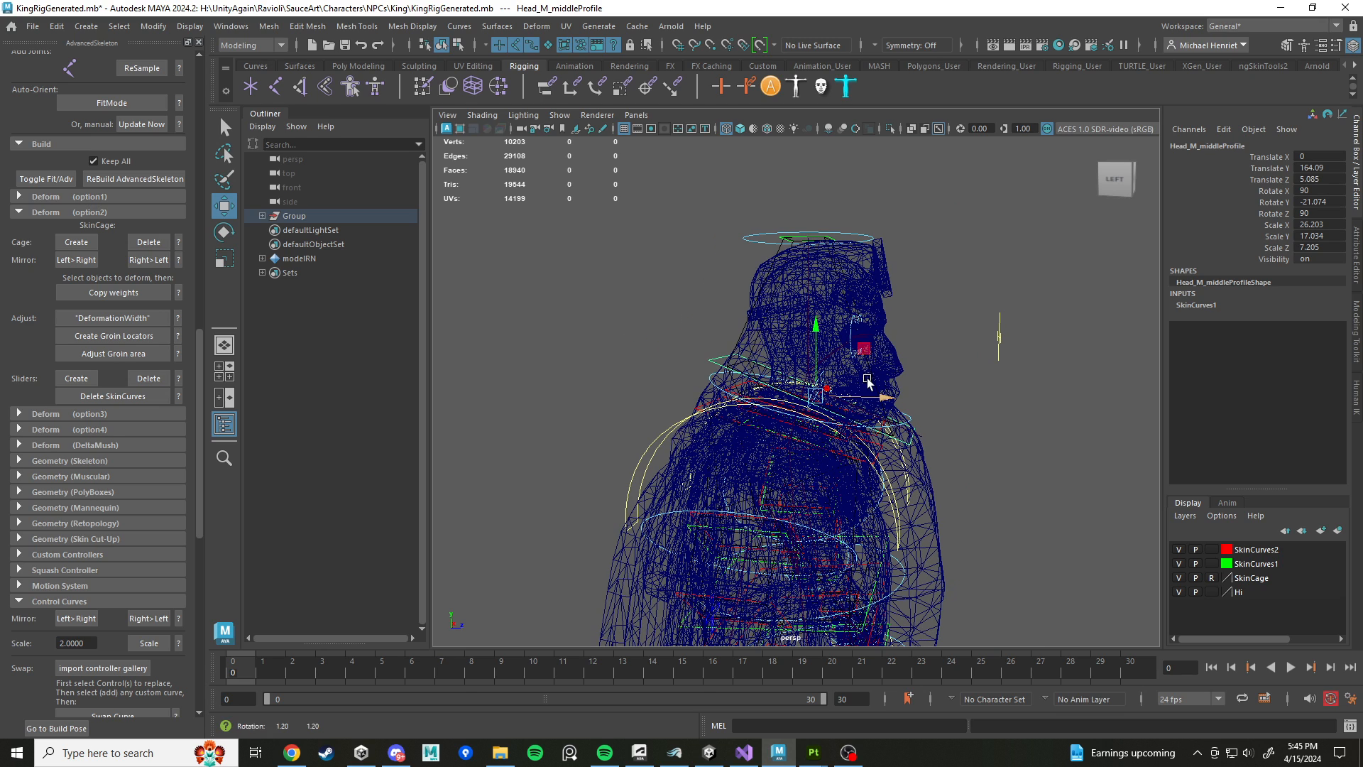
Step: Enlarge the HeadEnd_M_middleProfile cage curve above the head to a Scale Y of about 17.90 and widen it sideways around the head
click(822, 243)
key(r)
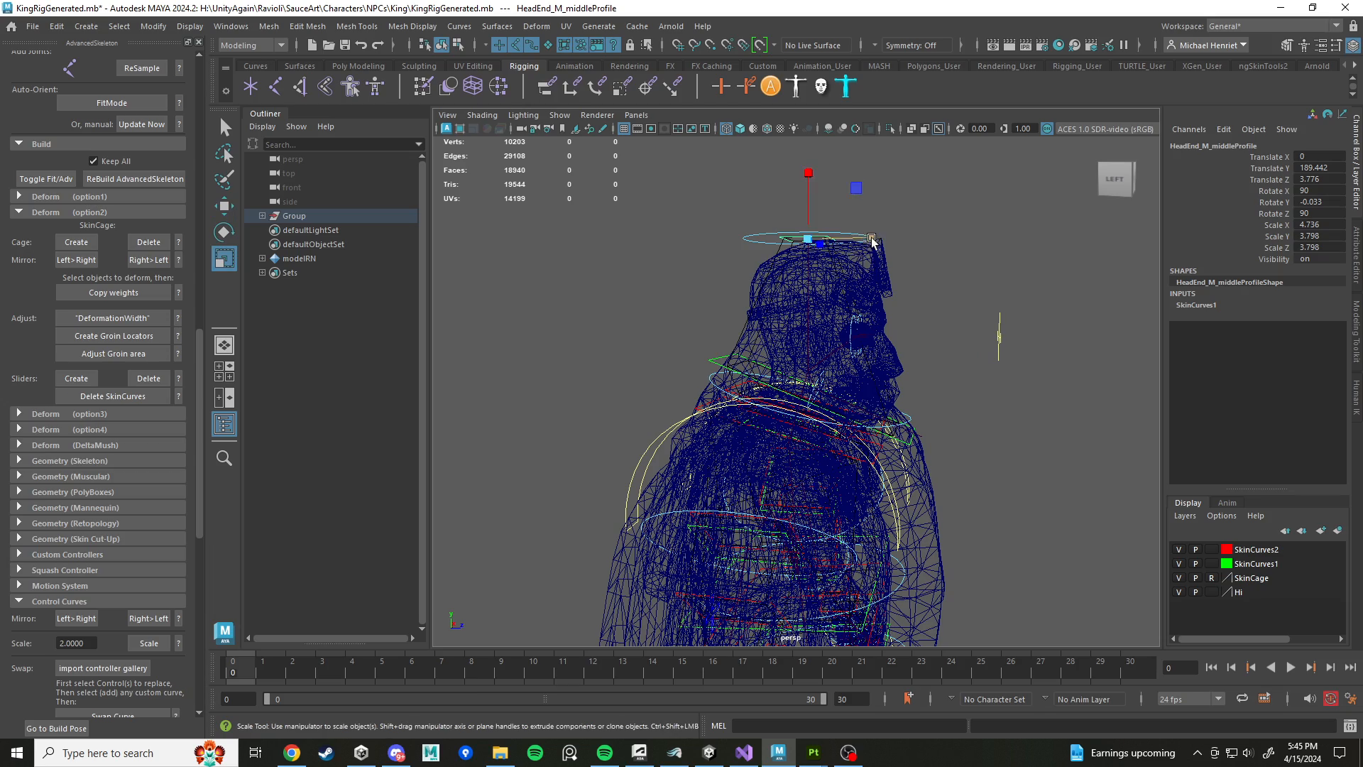
drag(872, 237, 845, 313)
key(w)
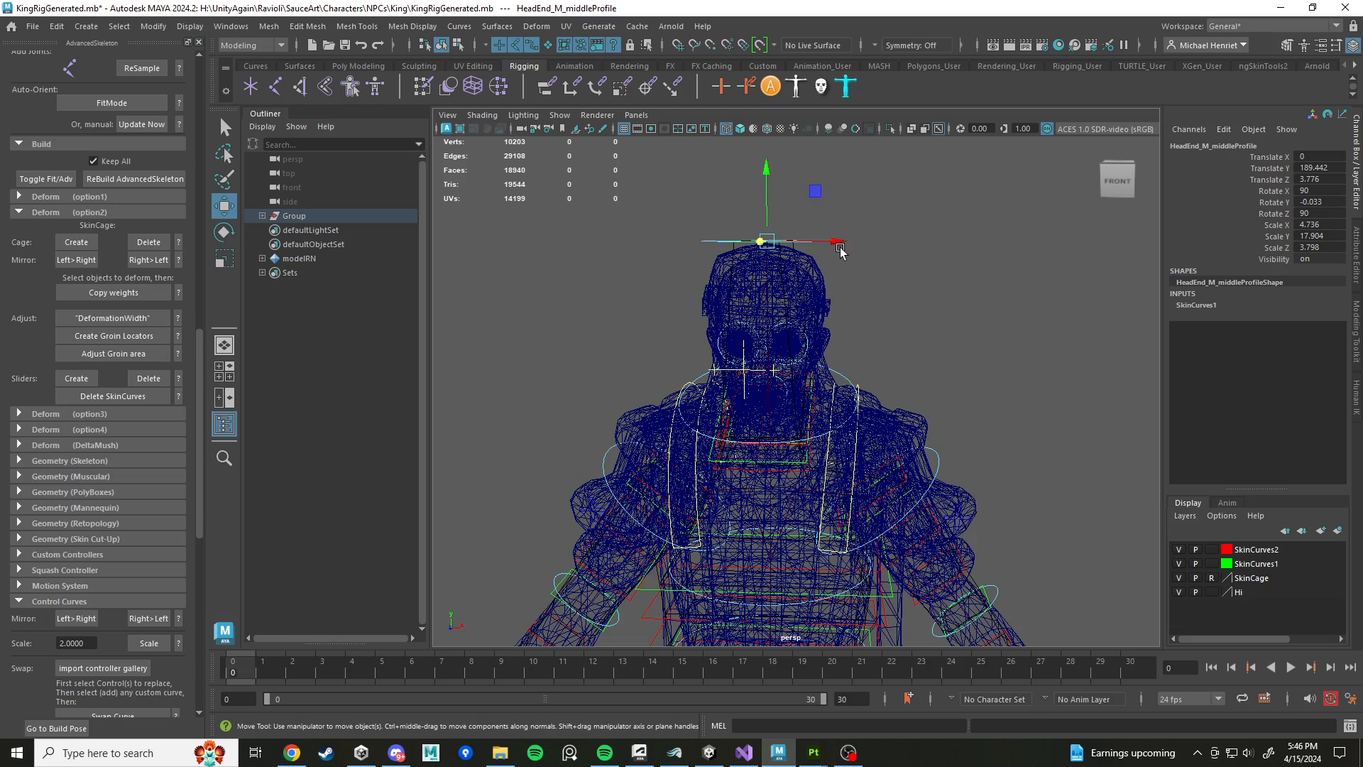
key(r)
drag(839, 245, 903, 250)
Step: Widen the Head_M_middleProfile cage curve at the base of the head to a Scale Z of about 11.05
drag(980, 272, 984, 272)
mouse_move(984, 272)
alt+mouse_down()
mouse_move(906, 287)
mouse_move(829, 377)
mouse_move(839, 387)
mouse_move(824, 381)
mouse_move(1011, 406)
mouse_move(948, 401)
mouse_move(944, 454)
mouse_move(898, 462)
alt+mouse_up()
scroll(818, 402, up, 3)
Step: Switch the viewport to shaded display and hide the Hi layer to isolate the skin cage down to the legs
key(5)
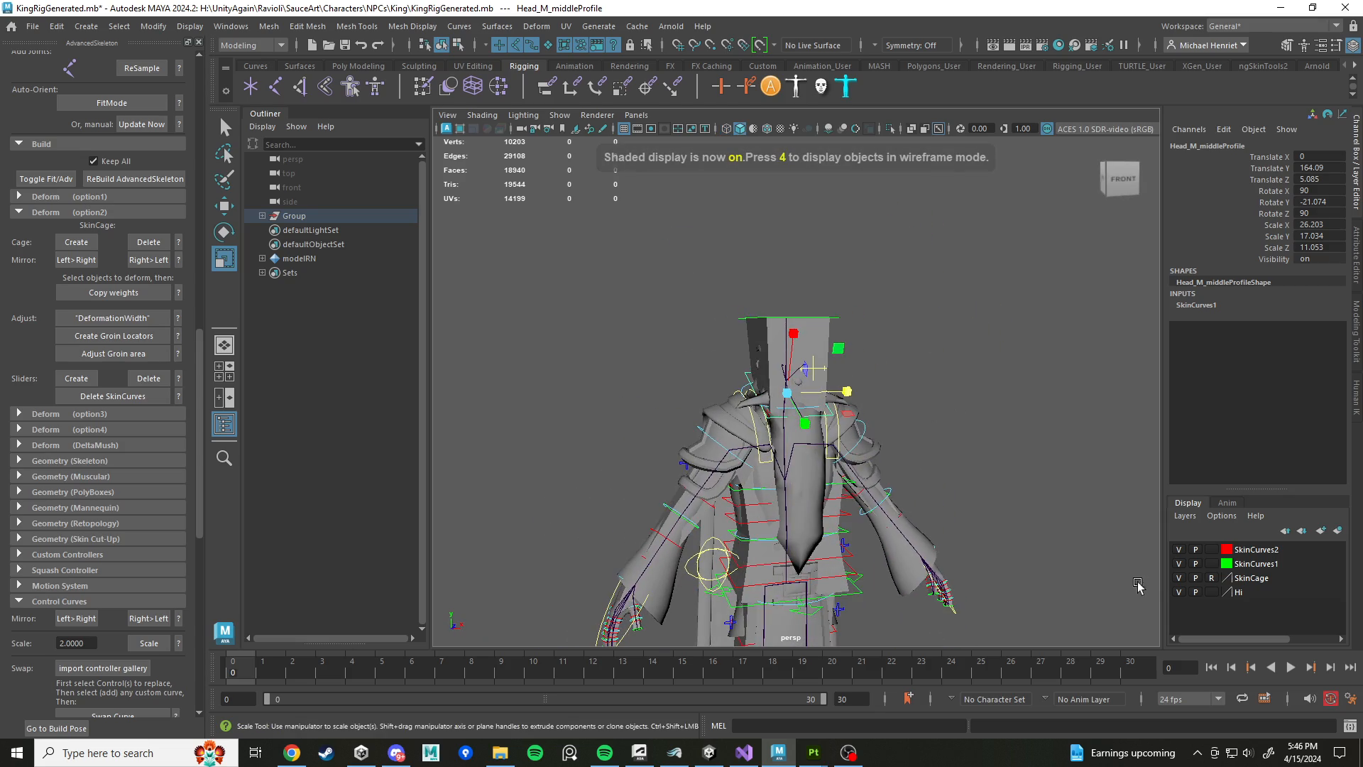
click(1179, 591)
mouse_move(951, 368)
alt+mouse_down()
mouse_move(864, 382)
mouse_move(952, 383)
alt+mouse_up()
alt+drag(841, 405, 879, 407)
alt+middle_drag(813, 376, 982, 369)
alt+drag(857, 362, 707, 375)
alt+middle_drag(808, 530, 752, 368)
scroll(781, 373, up, 4)
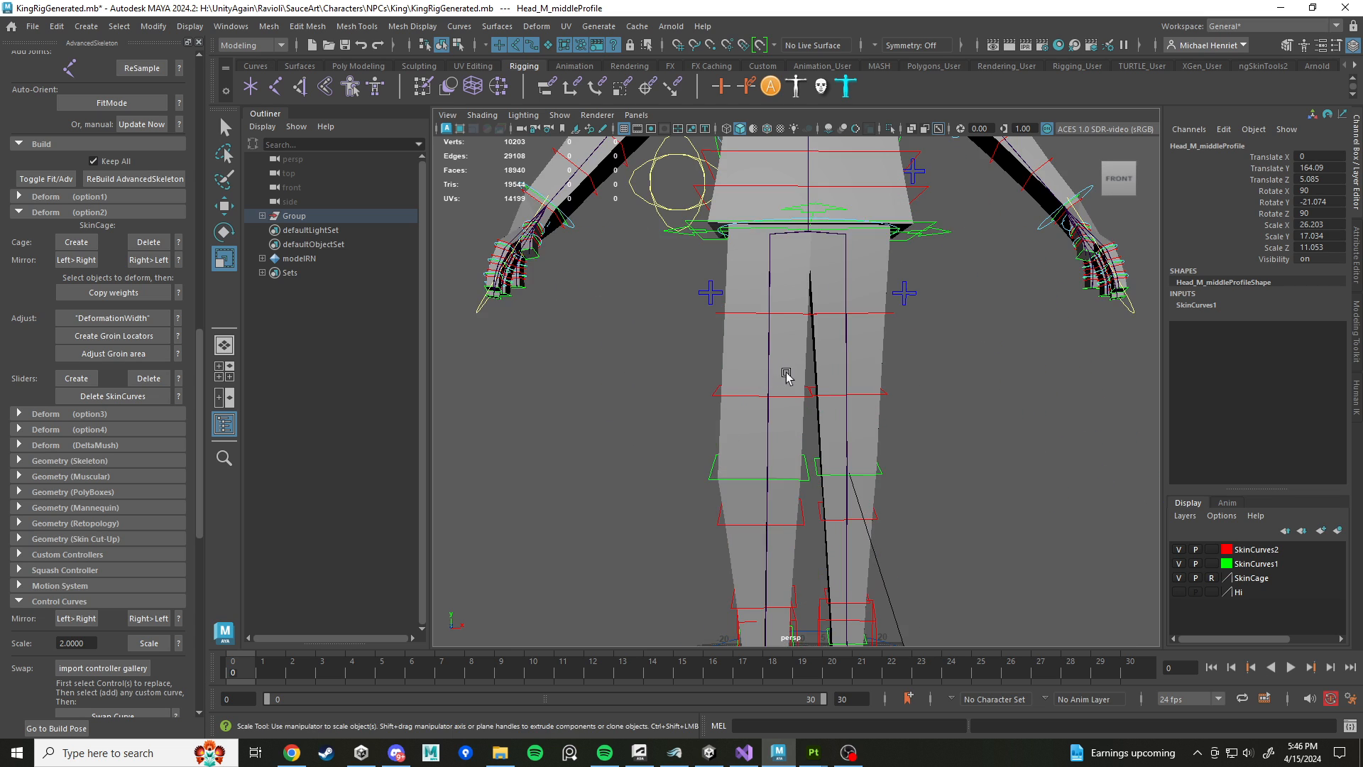
Step: Adjust the Hip_R_middleProfile cage curve to Translate X -9.515 and Translate Y 93.212, and scale it to about 9.63 in Z
alt+drag(785, 374, 768, 326)
click(762, 346)
click(759, 299)
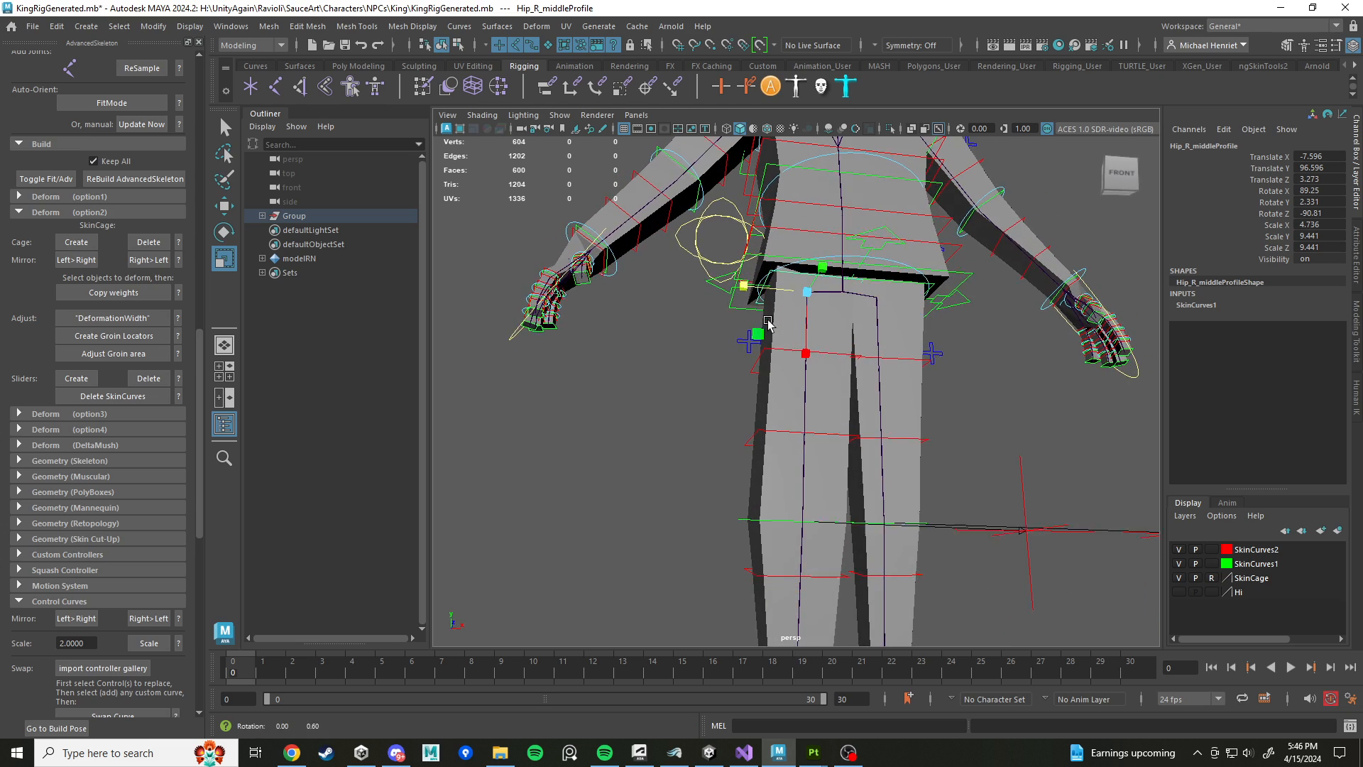
alt+middle_drag(769, 326, 779, 435)
scroll(779, 435, up, 5)
key(w)
drag(882, 308, 867, 333)
key(r)
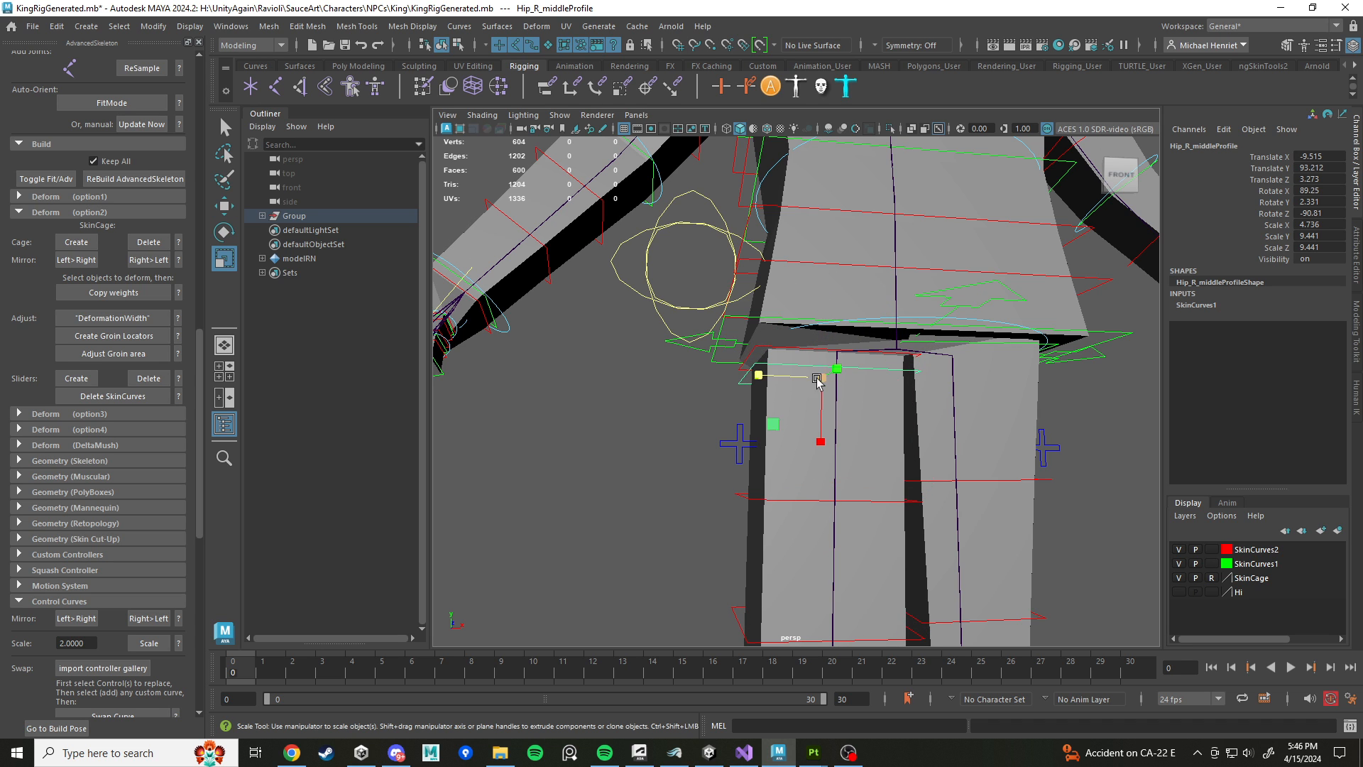
drag(816, 379, 749, 394)
scroll(750, 393, down, 3)
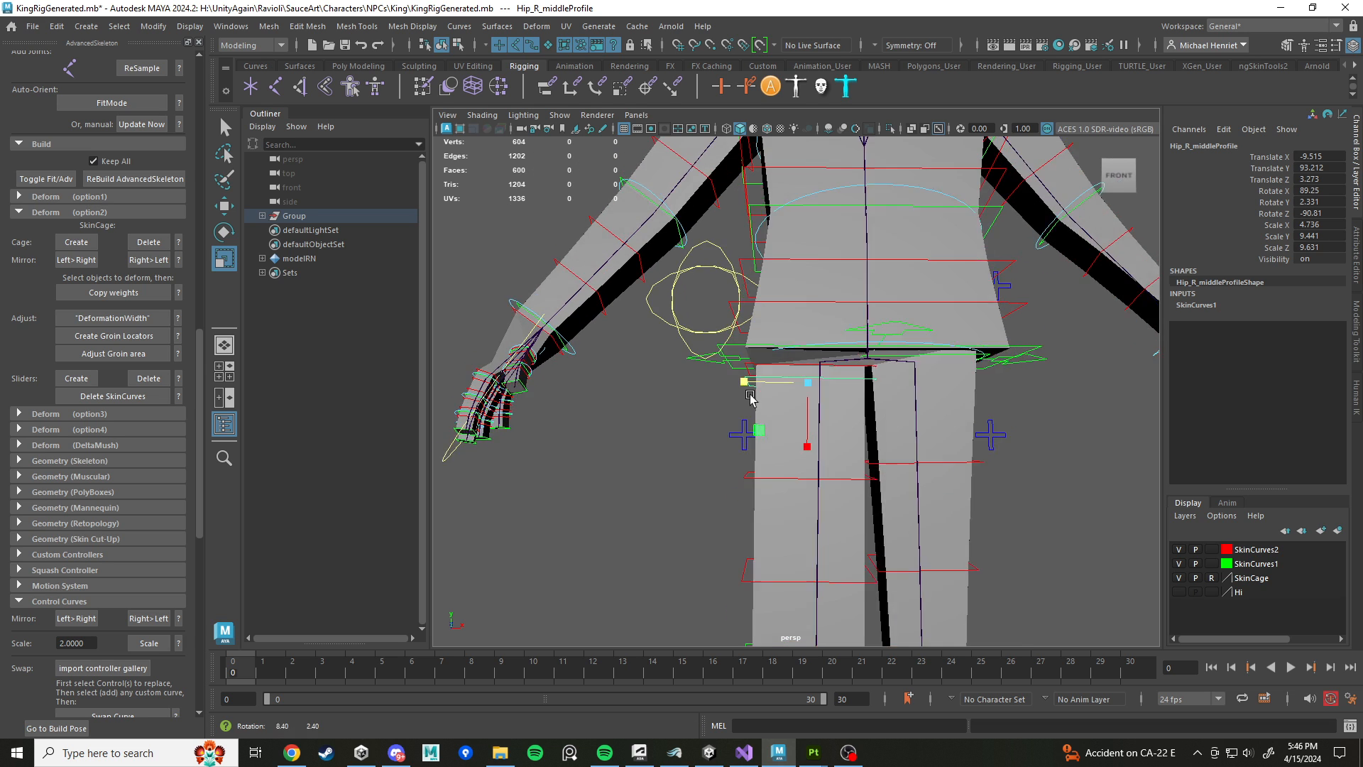
Step: Mirror the SkinCage from the right side to the left side
alt+middle_drag(802, 402, 812, 383)
scroll(812, 383, down, 3)
scroll(812, 383, down, 3)
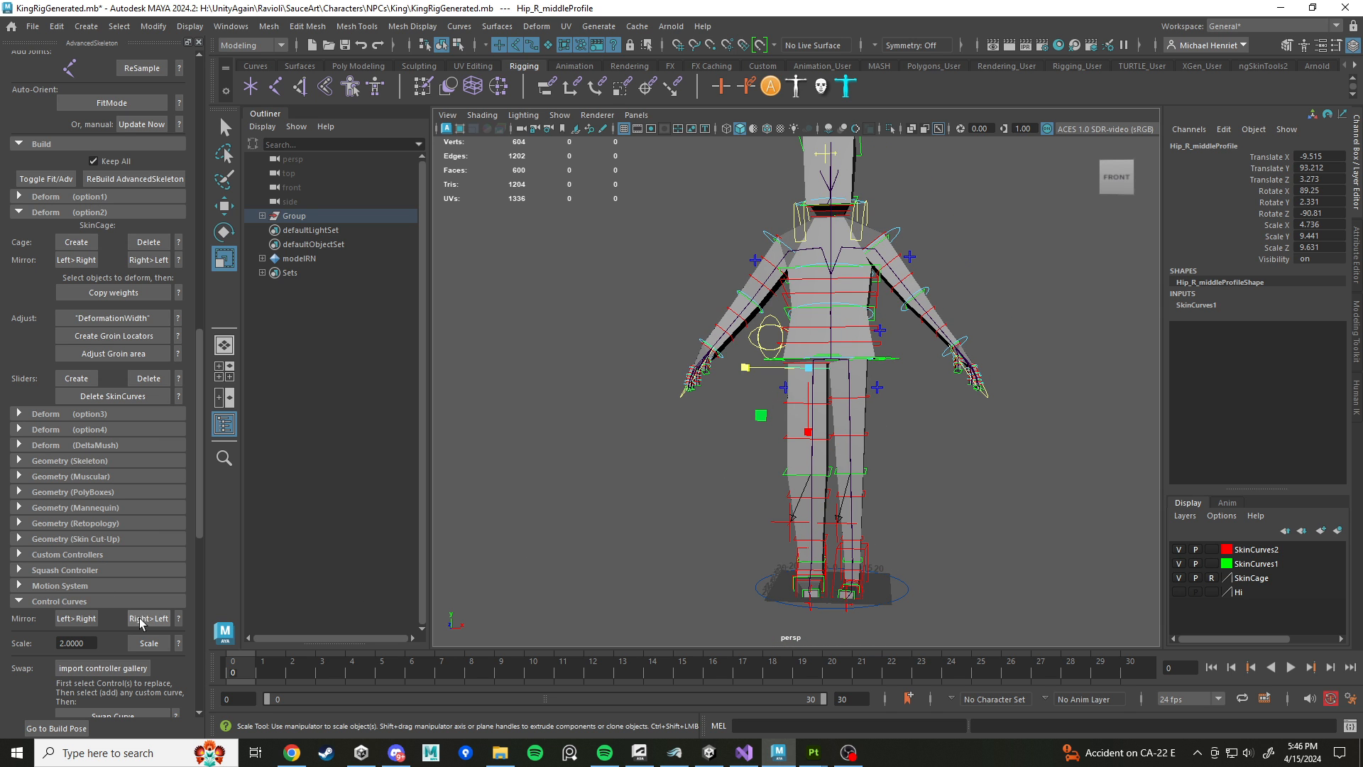
alt+drag(774, 274, 511, 360)
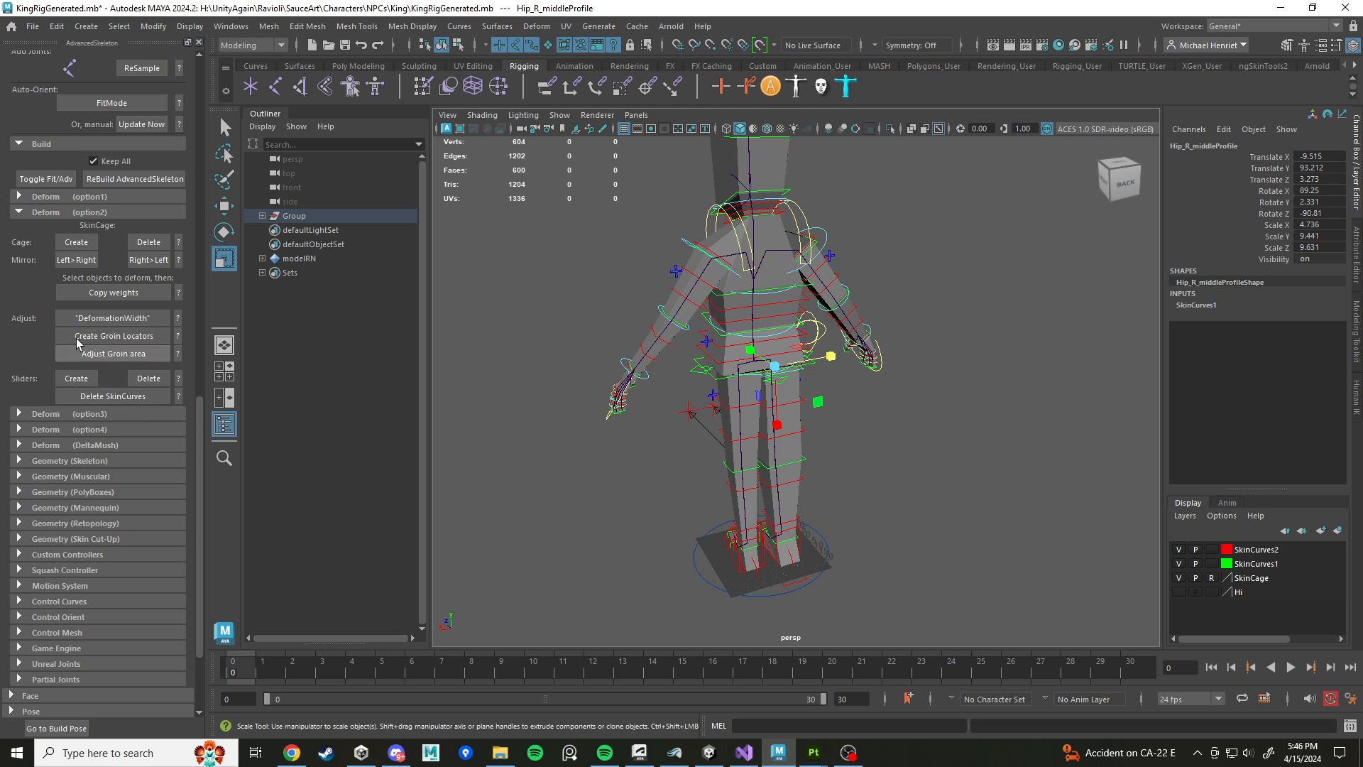
scroll(134, 352, up, 3)
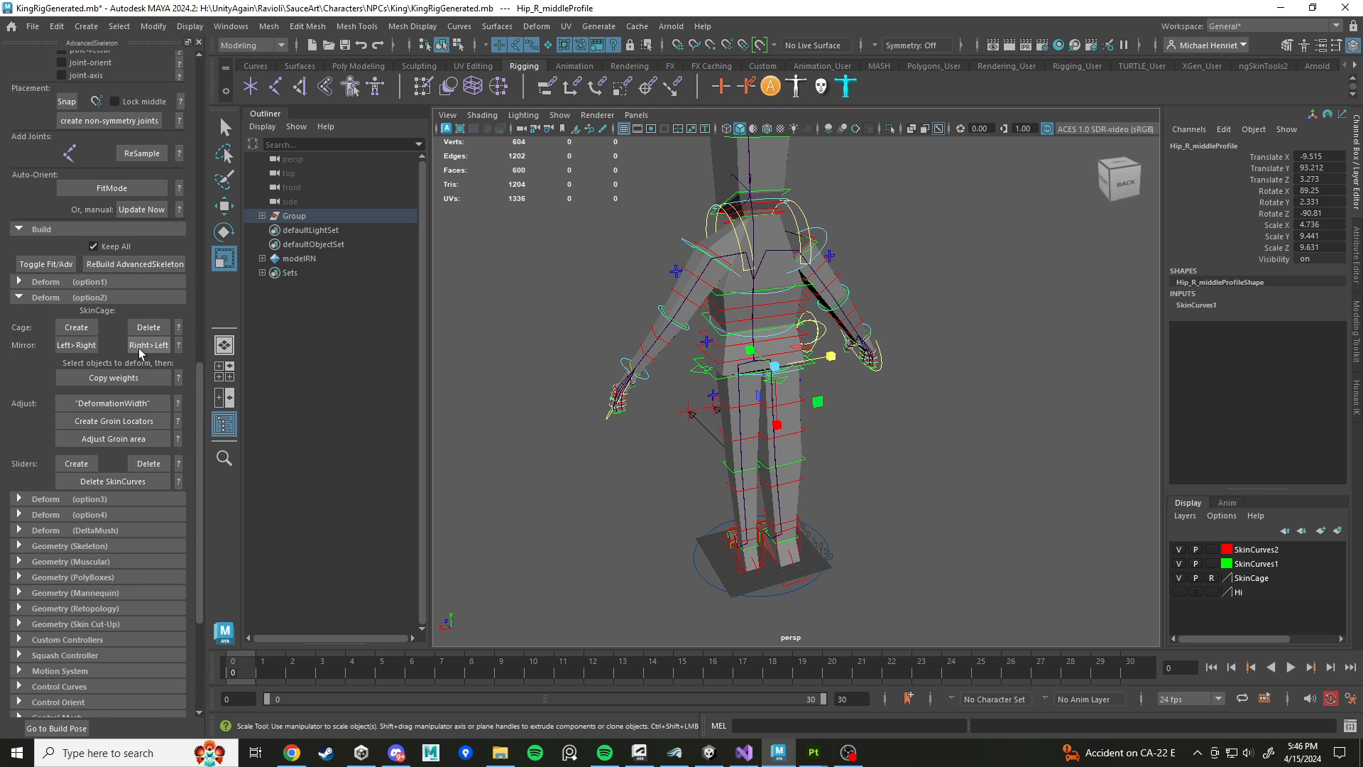
click(154, 350)
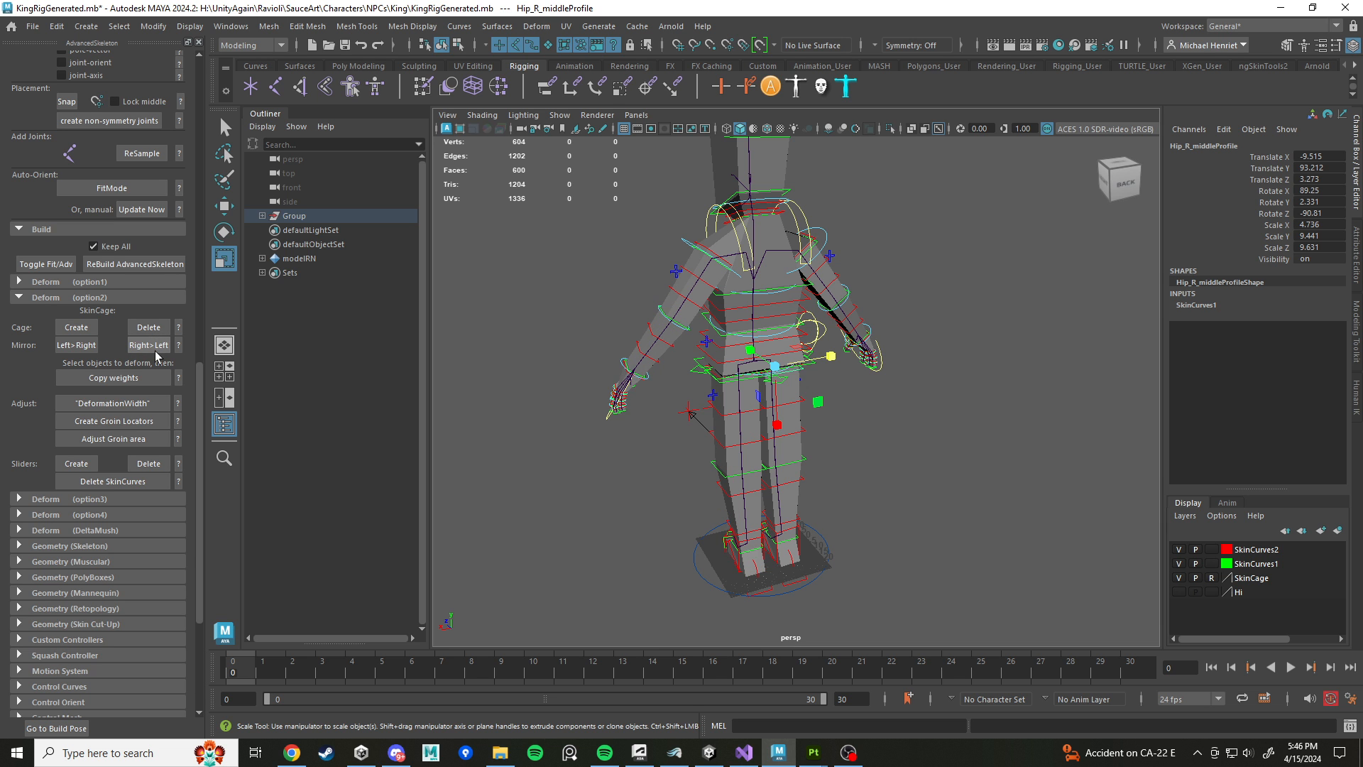
Step: Examine the mirrored skin cage from the back, side and front for symmetry across torso, arms and hips
alt+drag(595, 398, 563, 376)
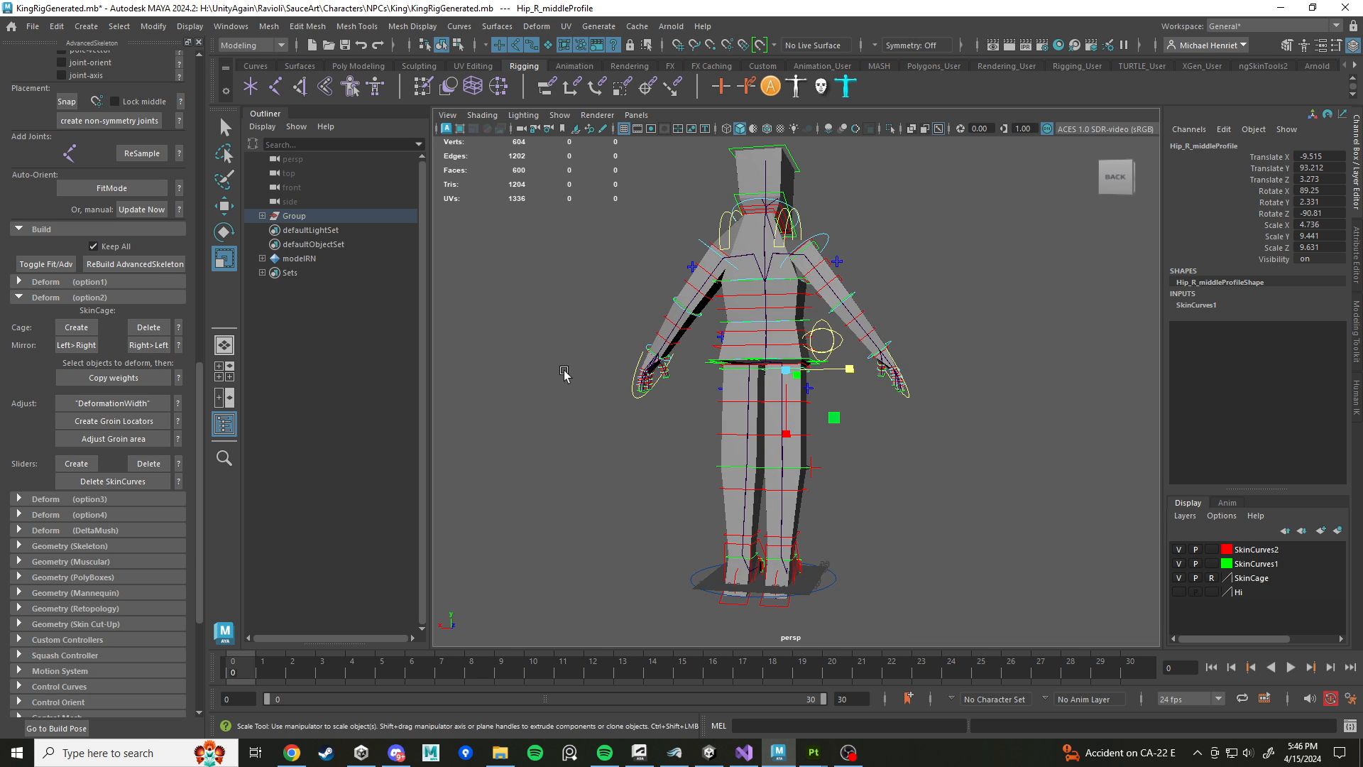
alt+middle_drag(563, 377, 579, 472)
scroll(571, 480, up, 4)
alt+drag(557, 490, 635, 463)
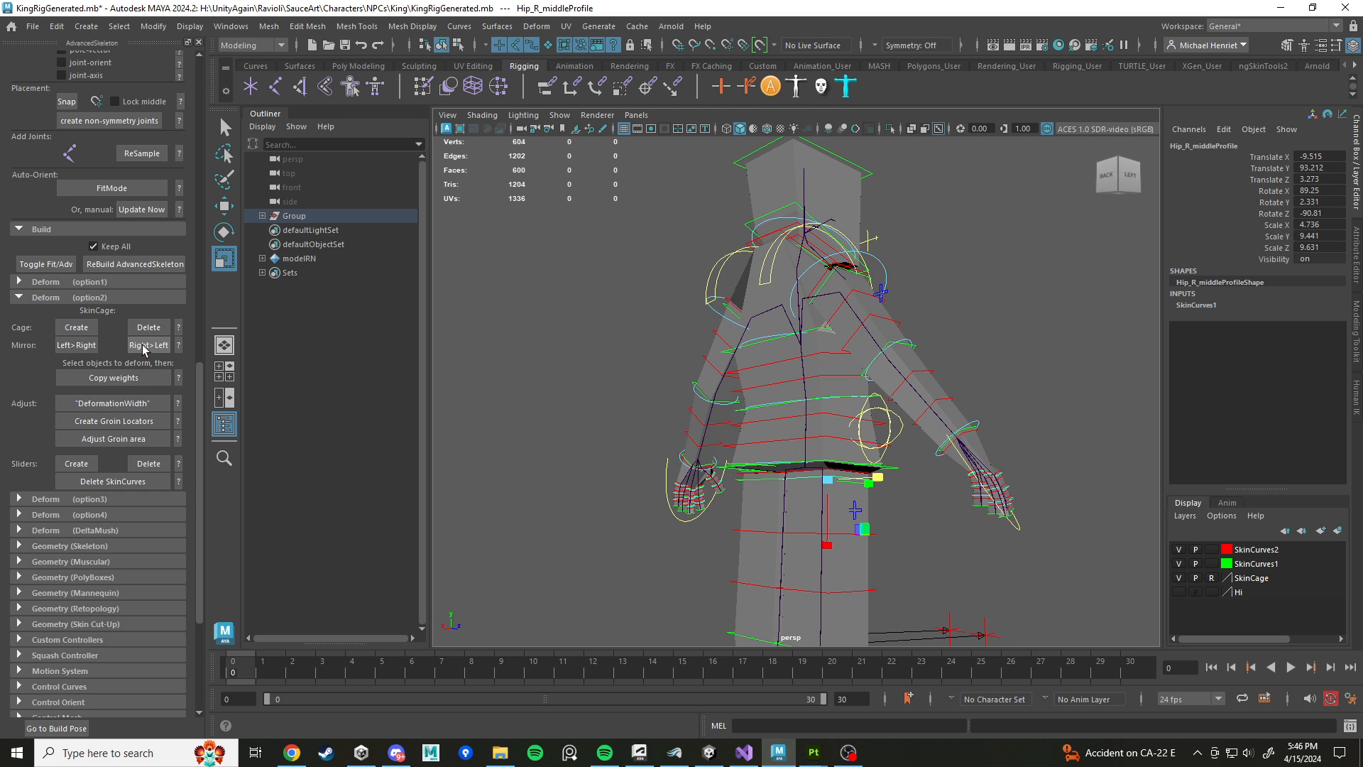
alt+drag(1008, 462, 902, 460)
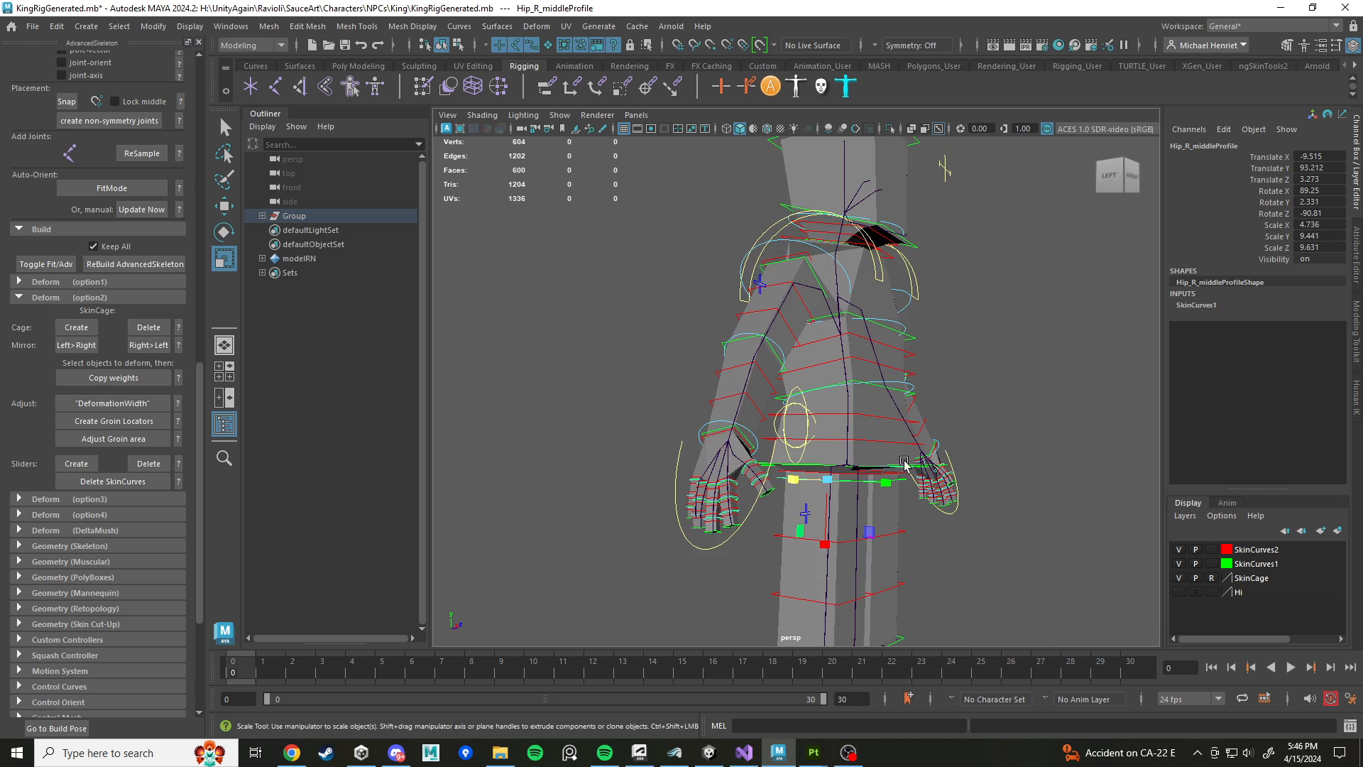
alt+drag(896, 407, 735, 420)
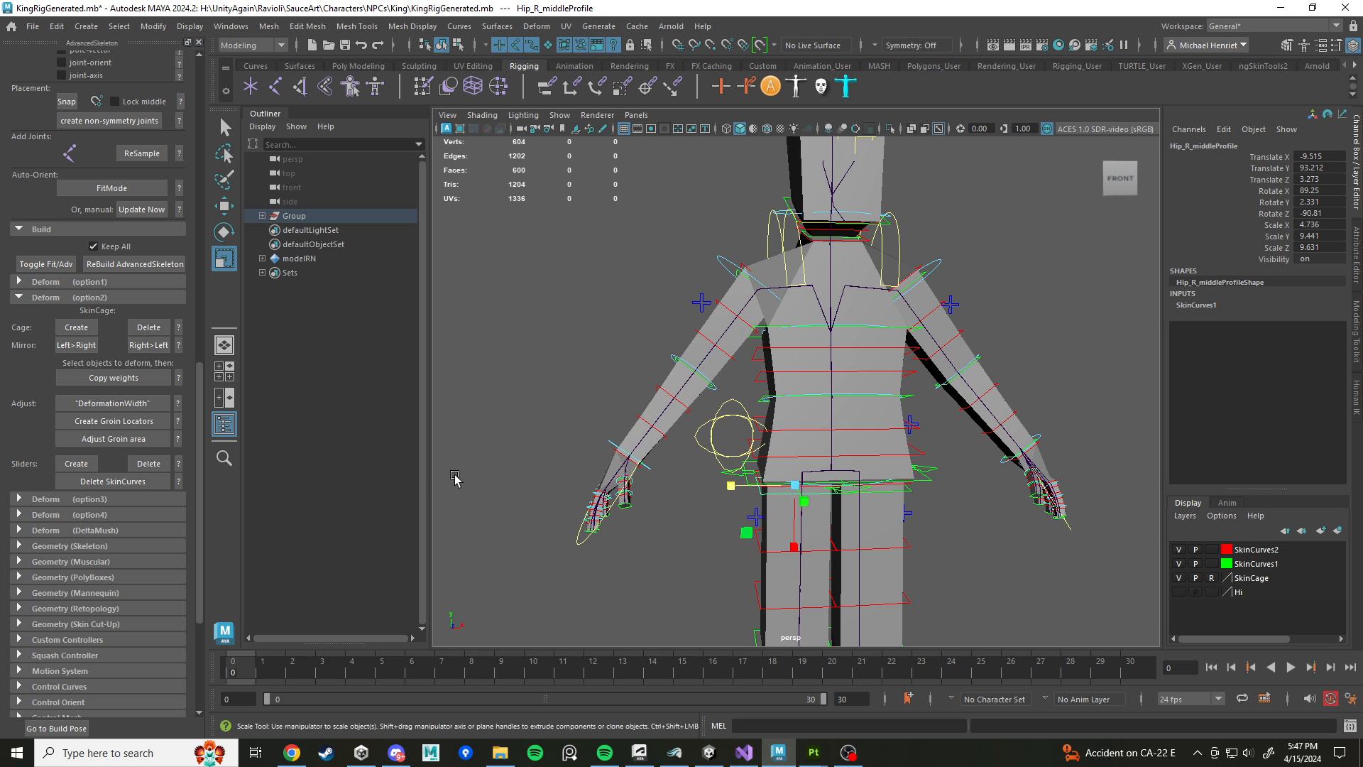
scroll(125, 460, down, 3)
scroll(667, 476, down, 3)
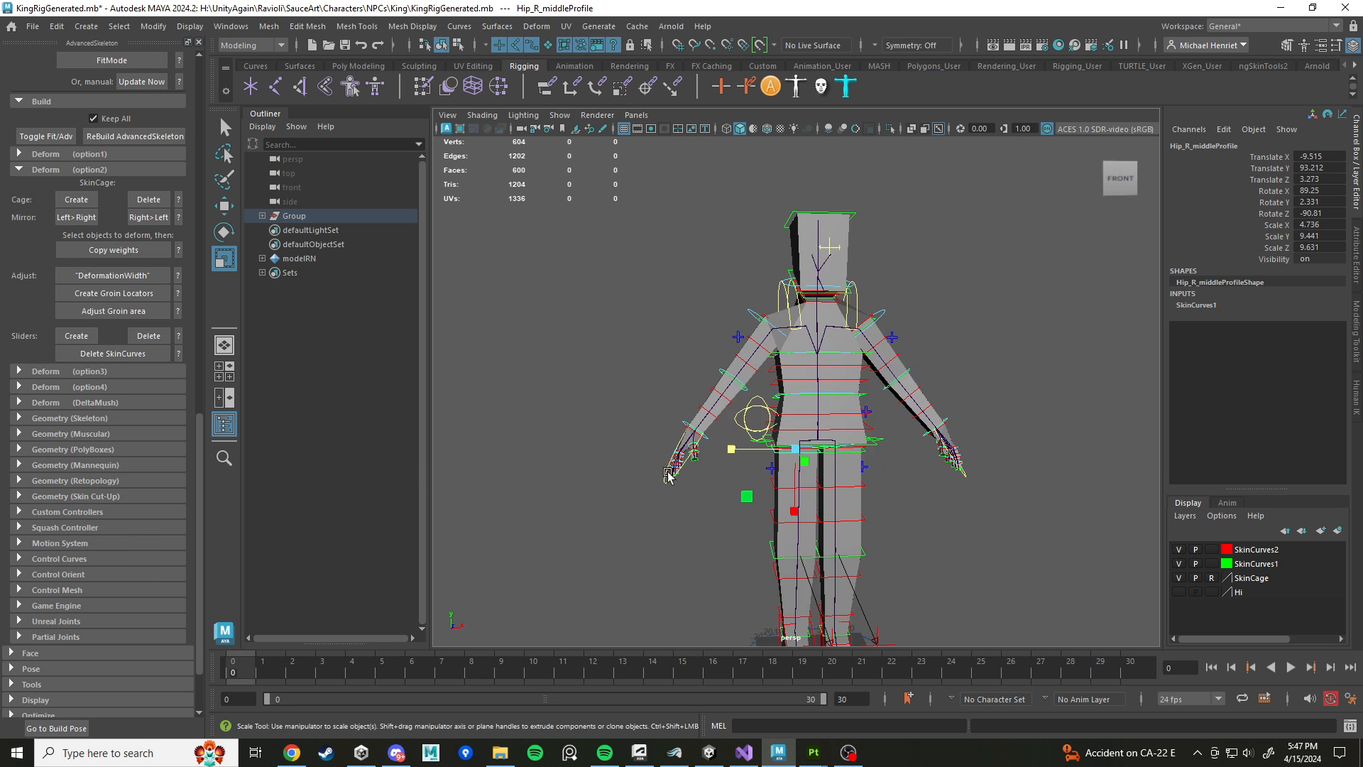
Step: Show the Hi layer alongside the SkinCage layer and expand Group, Geometry and model:geo to list the body meshes
click(1179, 578)
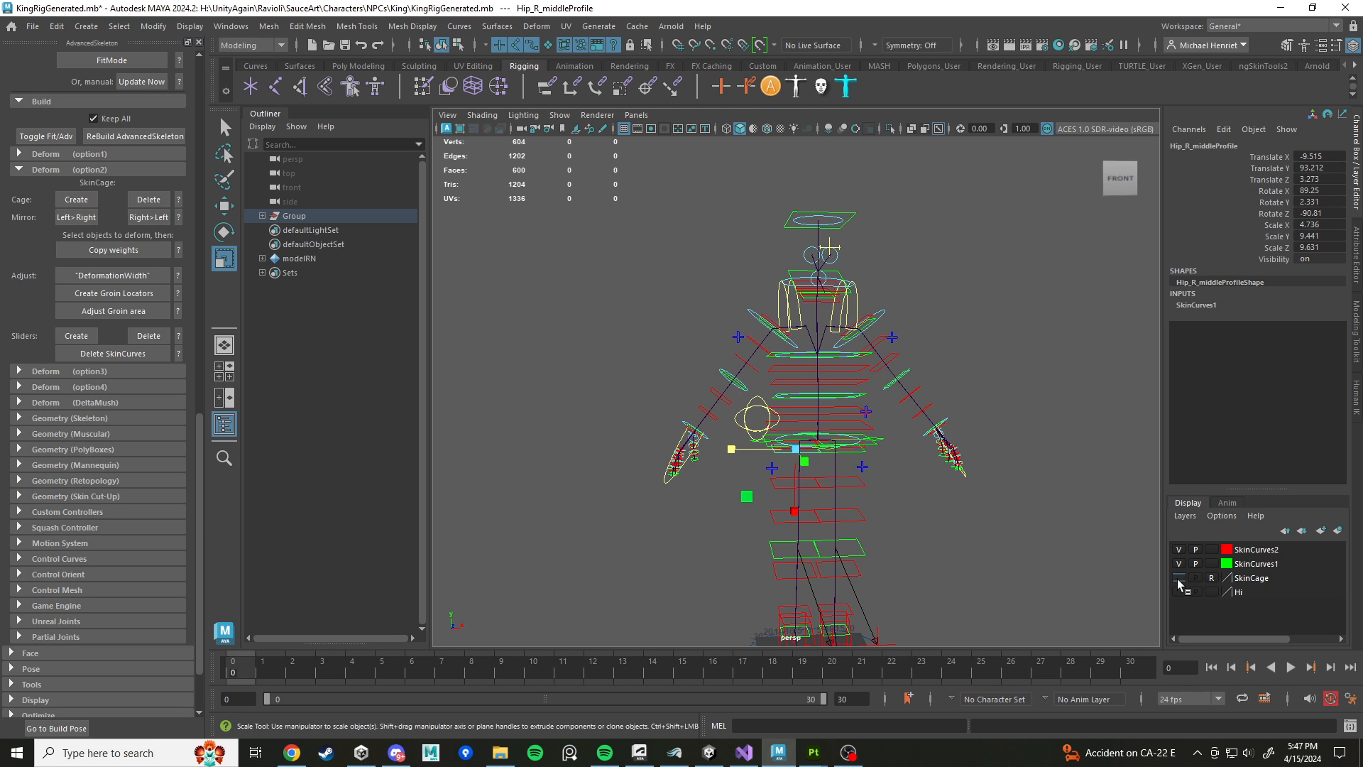
click(1178, 578)
click(1180, 592)
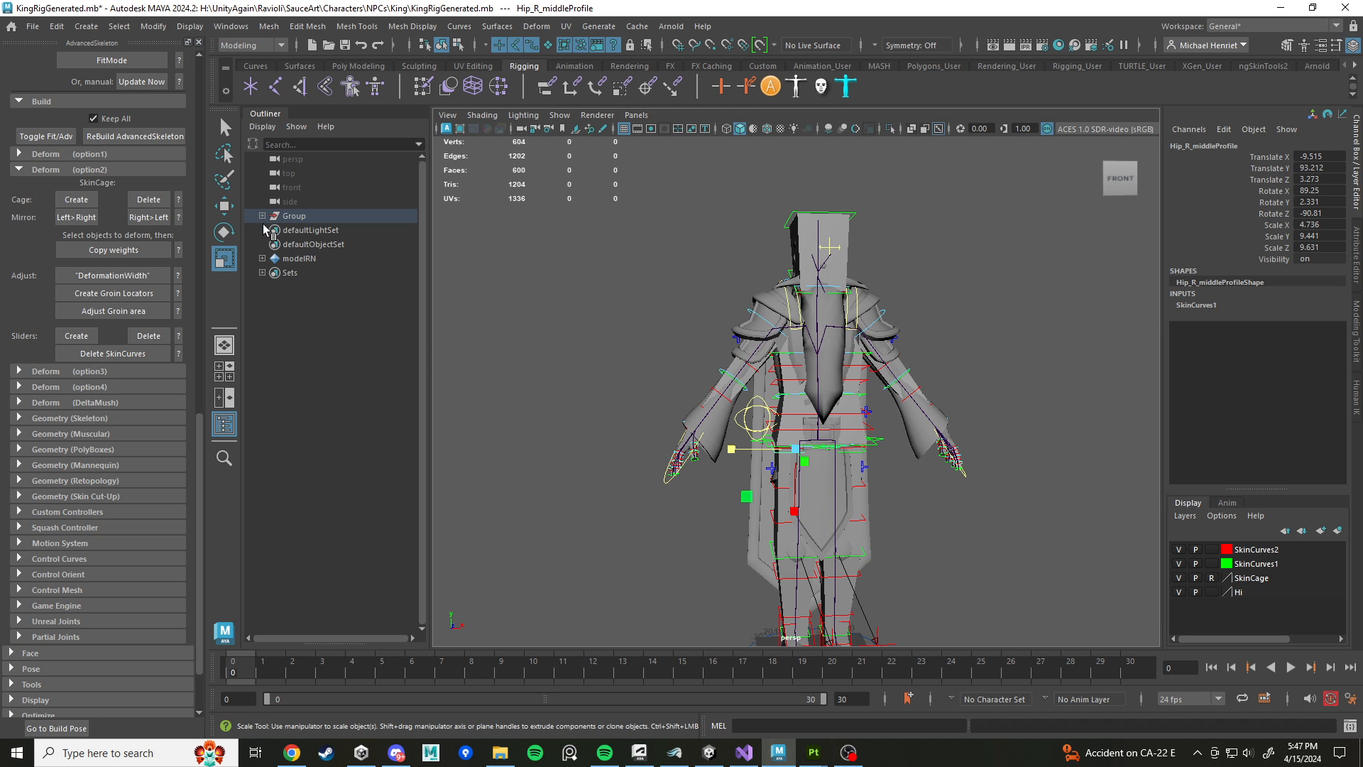
scroll(795, 490, up, 5)
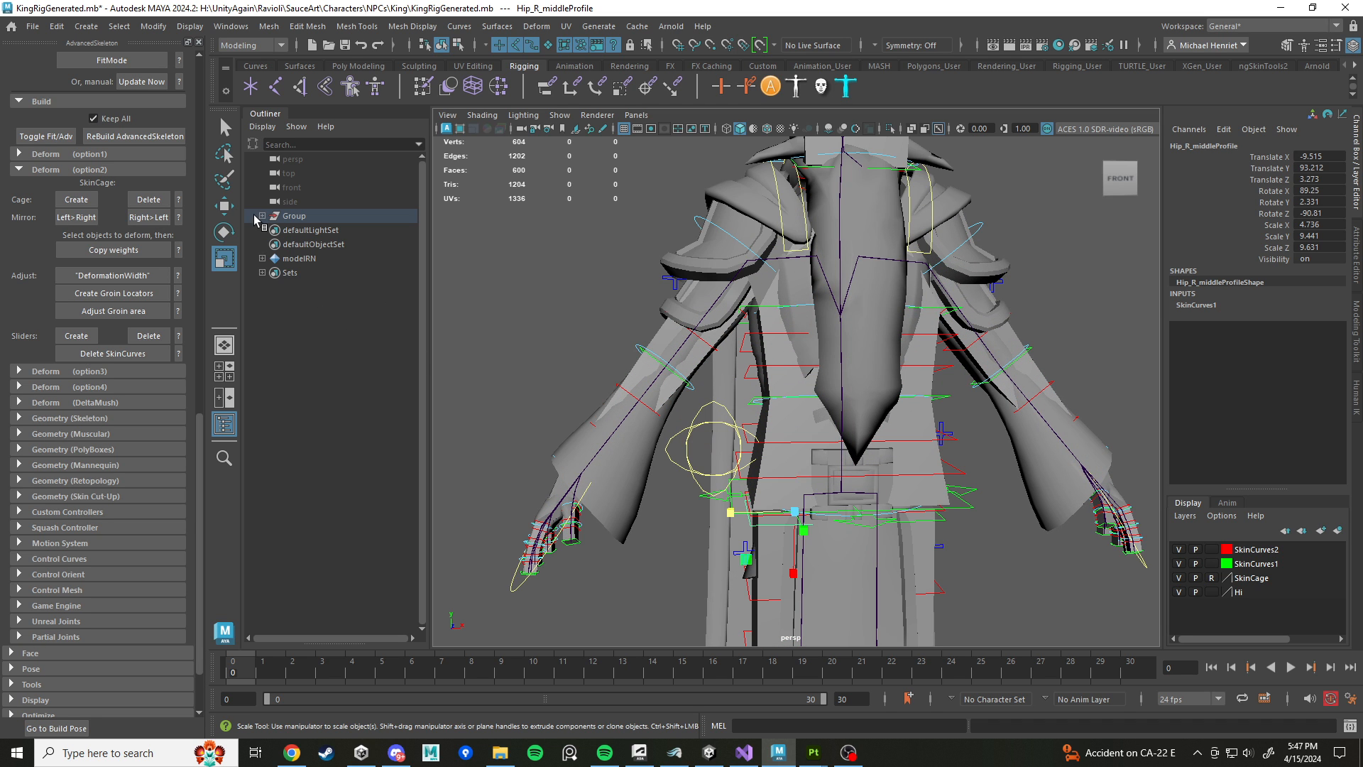
click(262, 216)
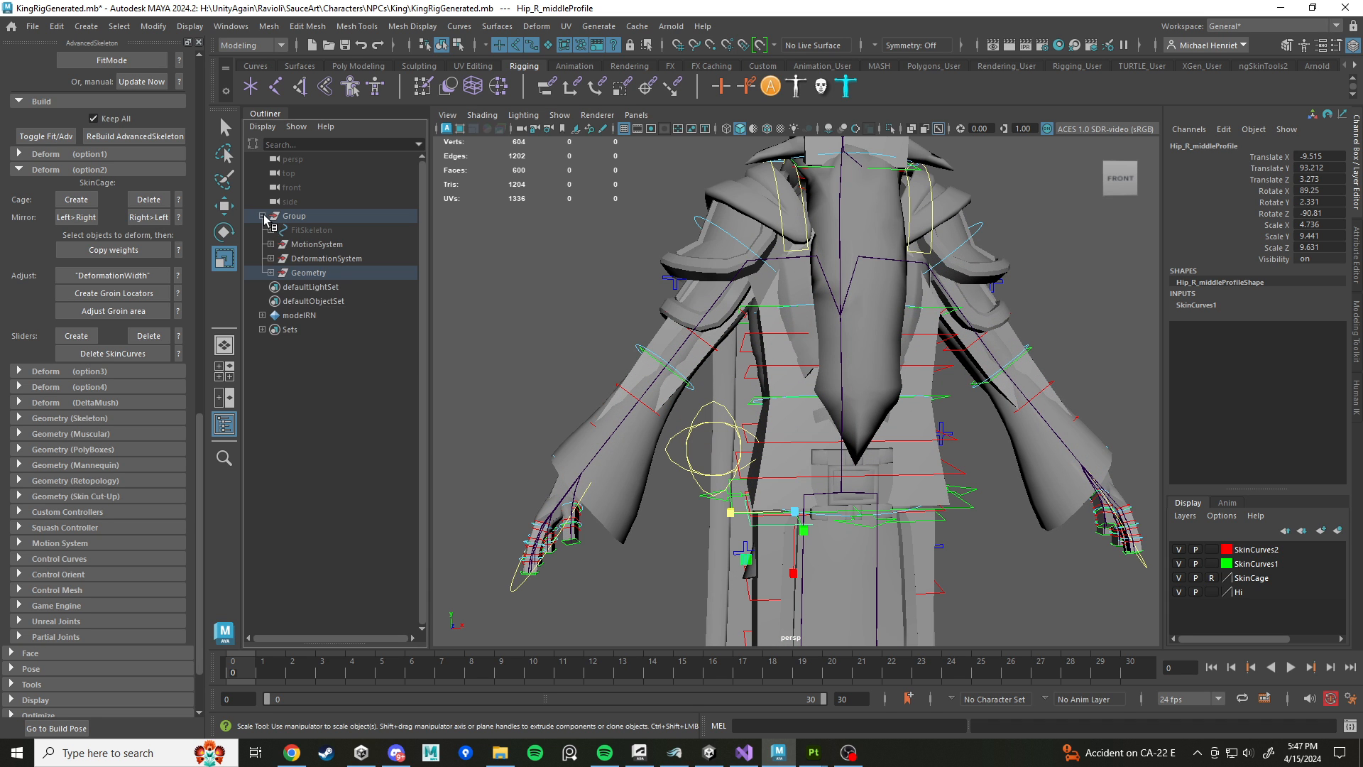
click(270, 273)
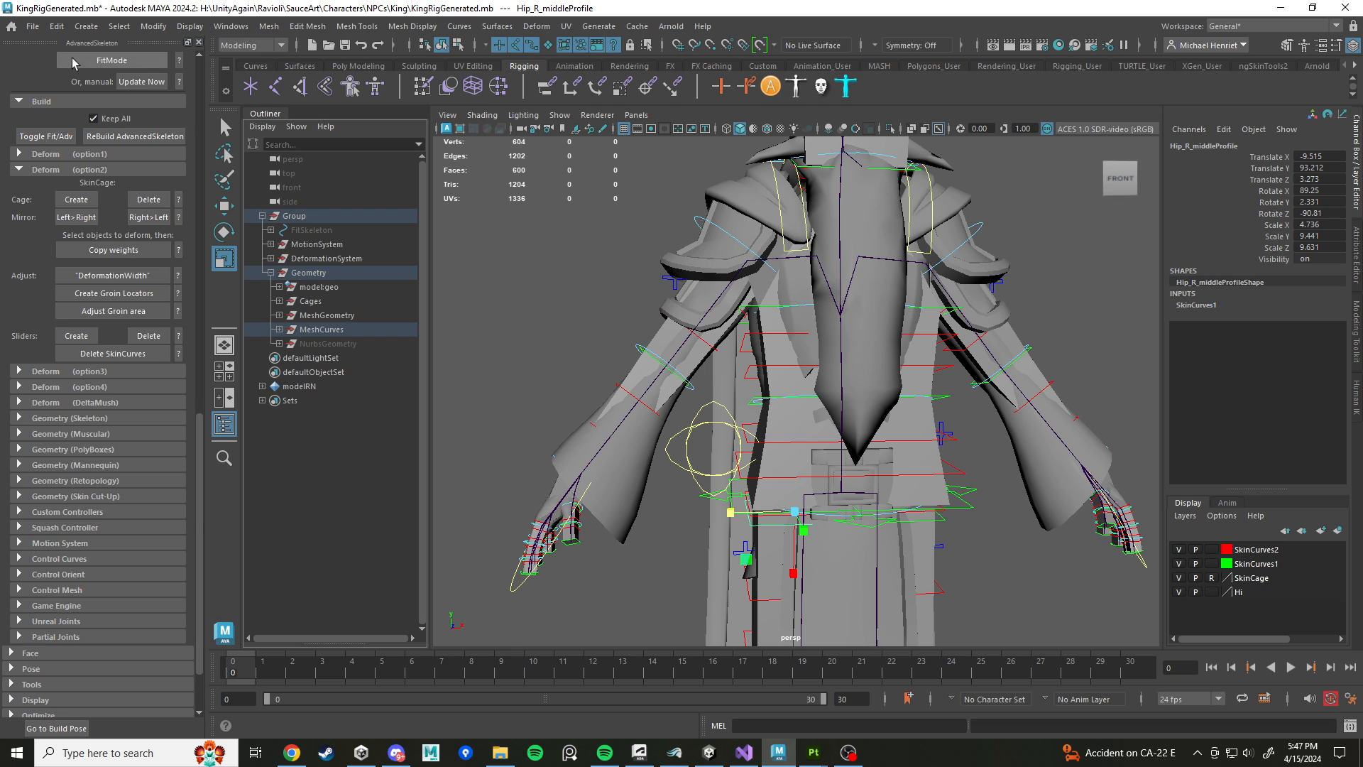
click(279, 287)
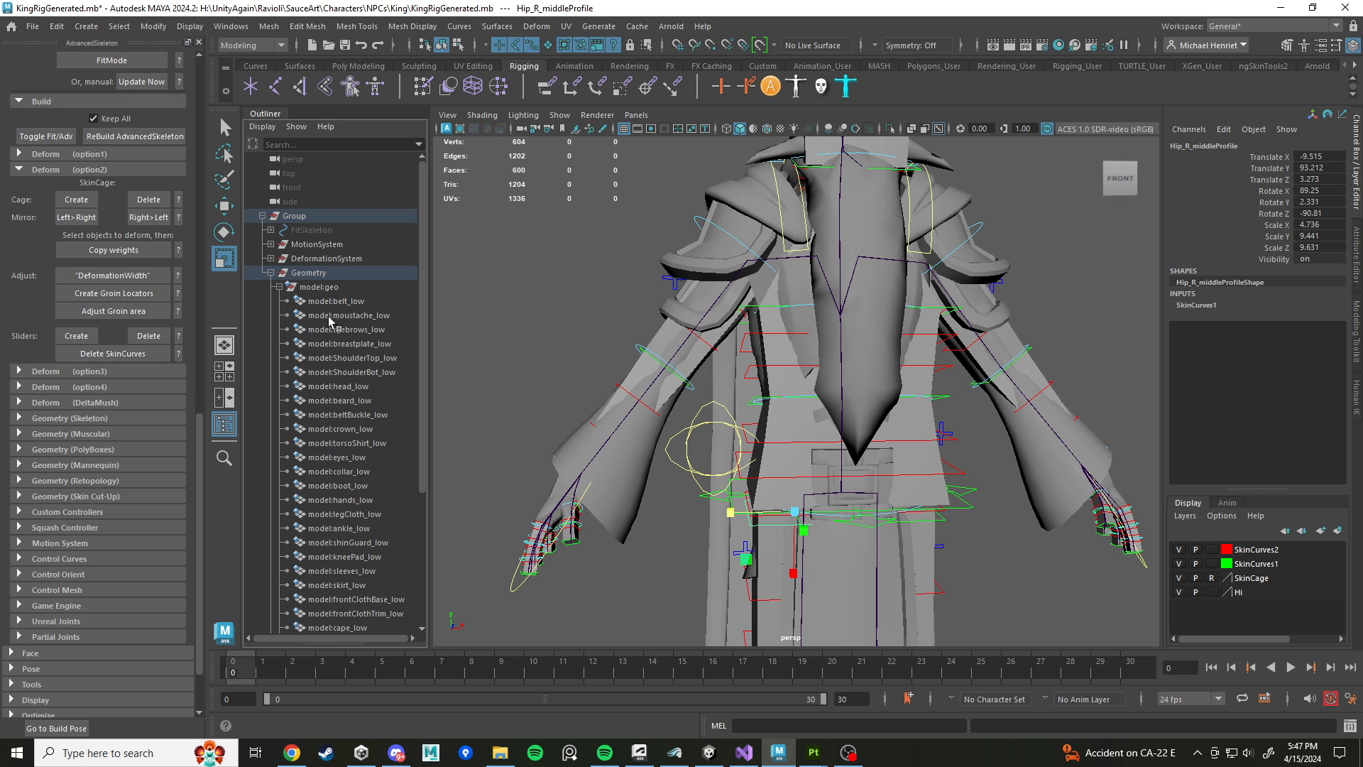
Step: Save the scene under the new name KingRigPreBind.mb in the King folder
click(32, 29)
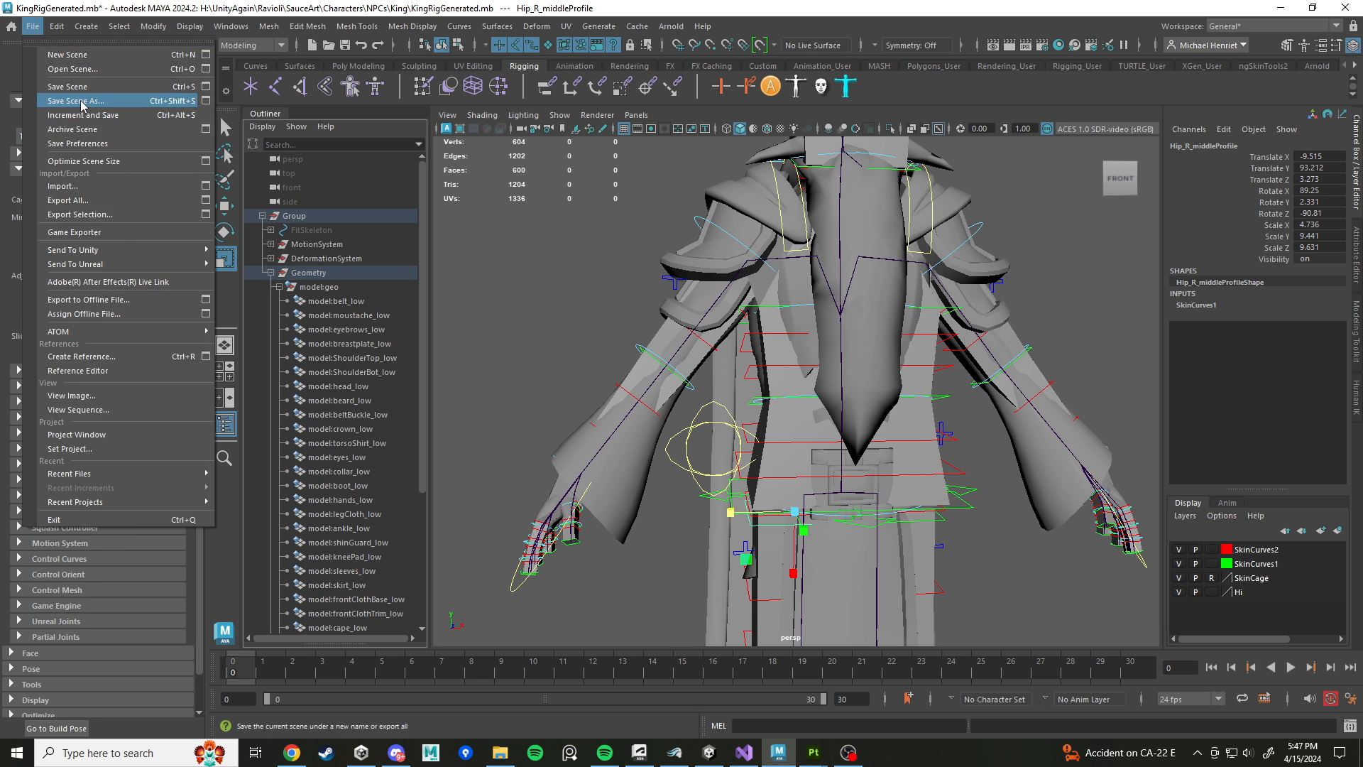
click(75, 101)
click(400, 587)
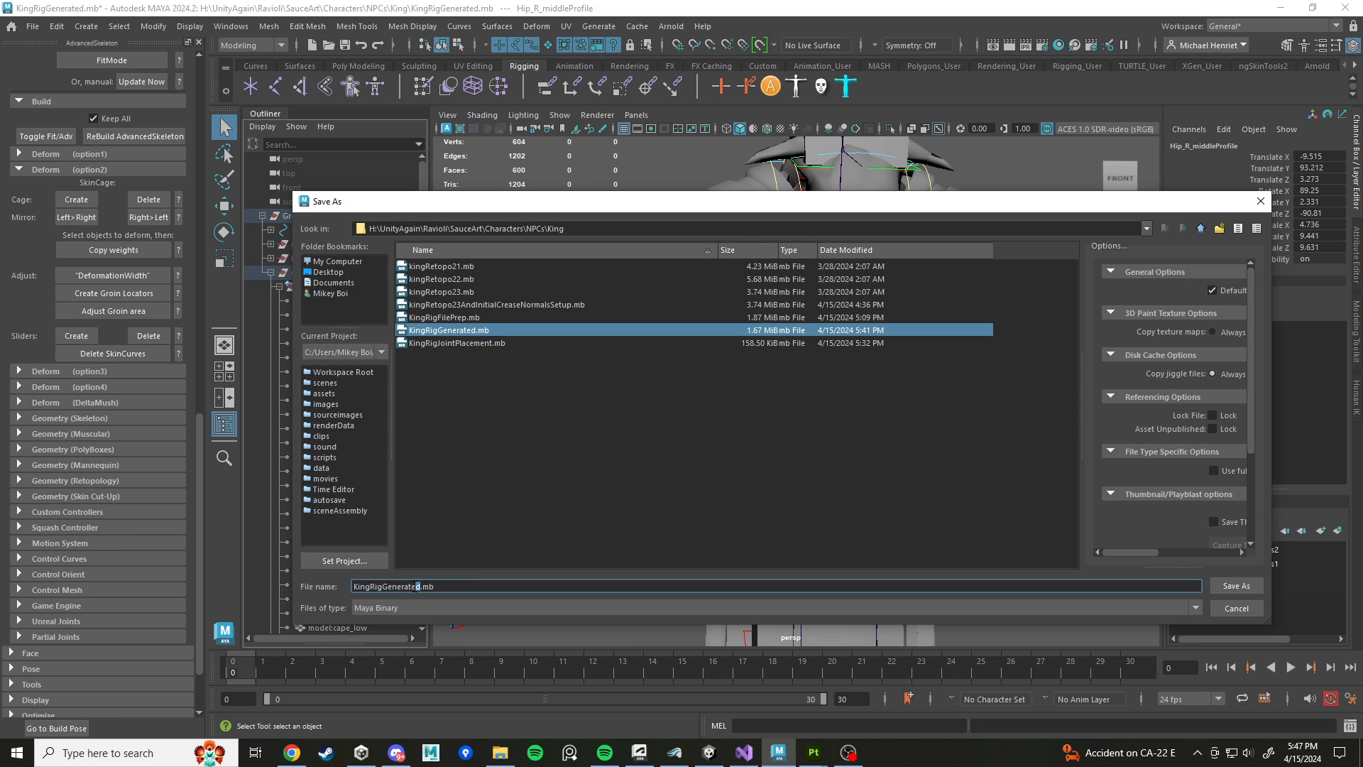
drag(418, 587, 388, 586)
text(PreBi)
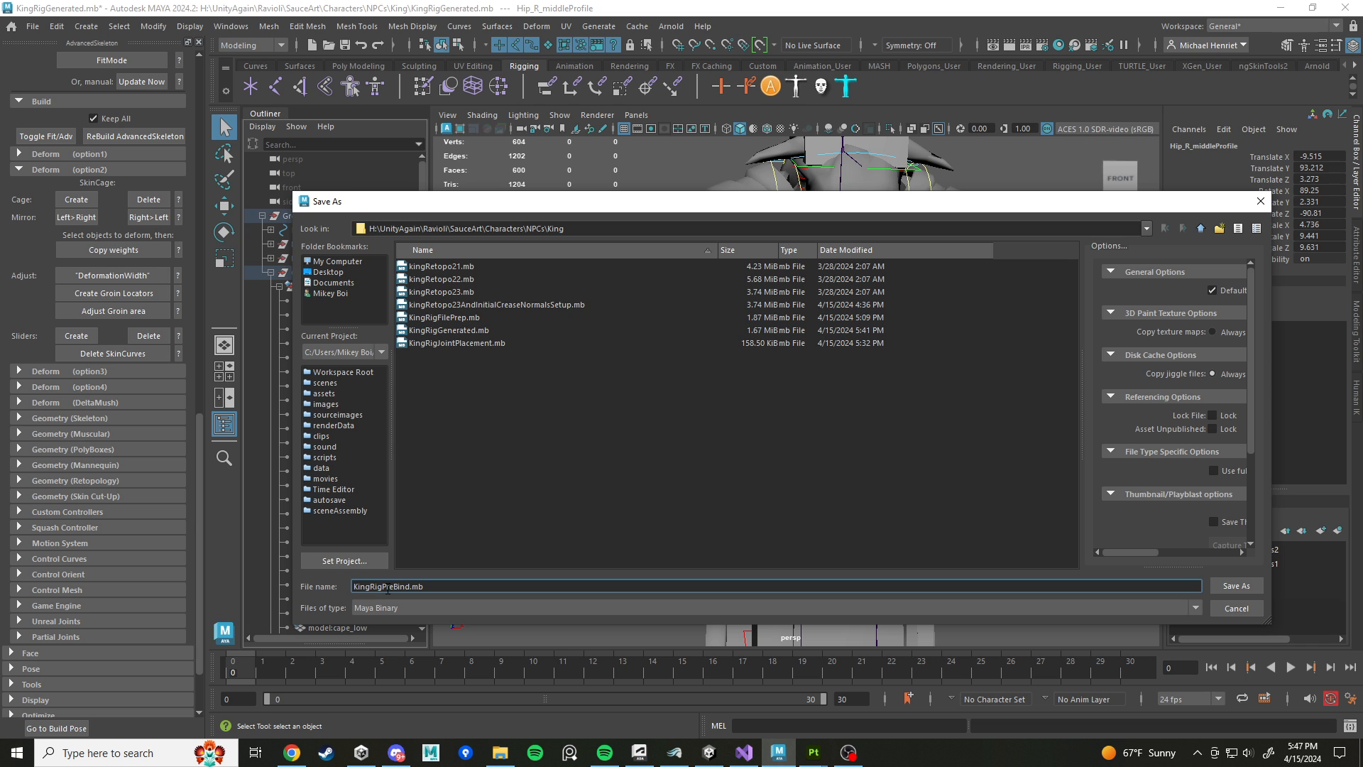
text(nd)
key(Return)
key(r)
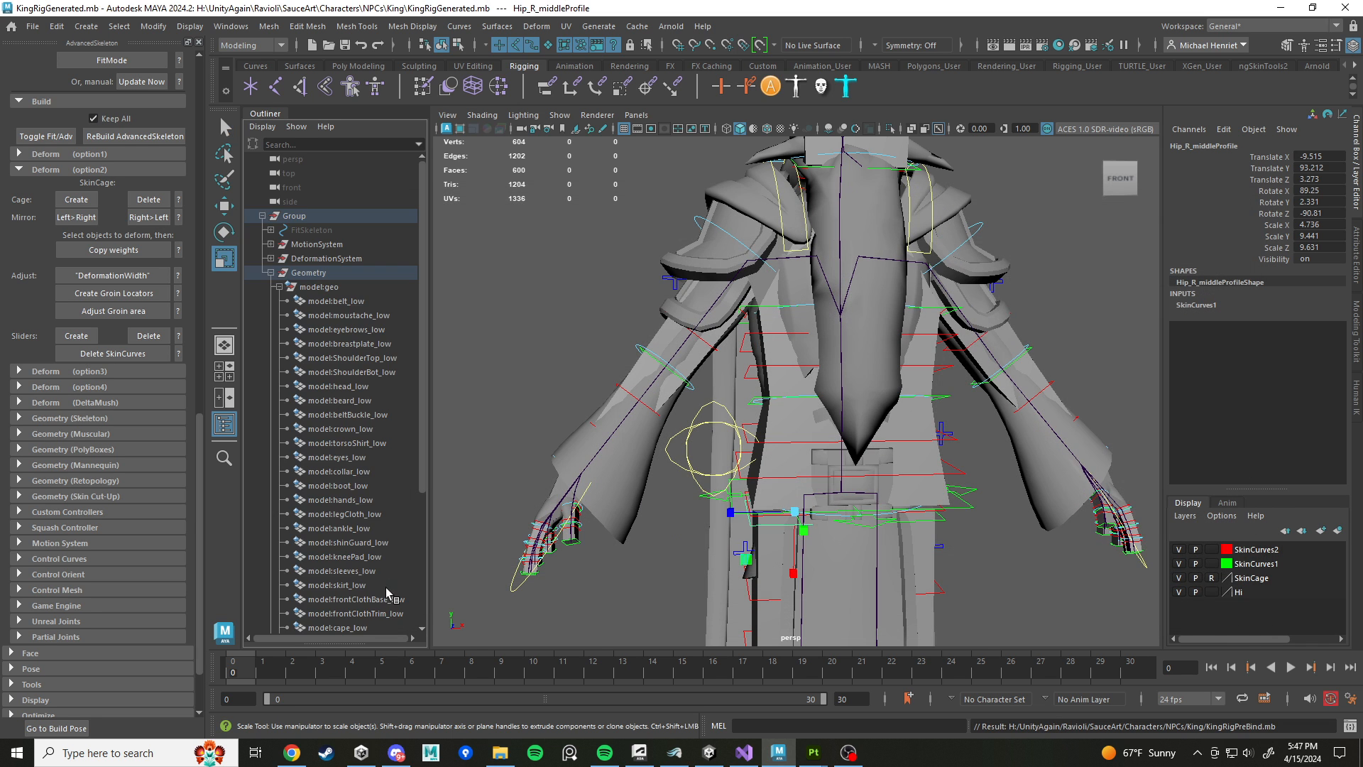
Step: Select all the king's meshes under model:geo, from model:belt_low through model:botTeeth_low
scroll(835, 429, up, 6)
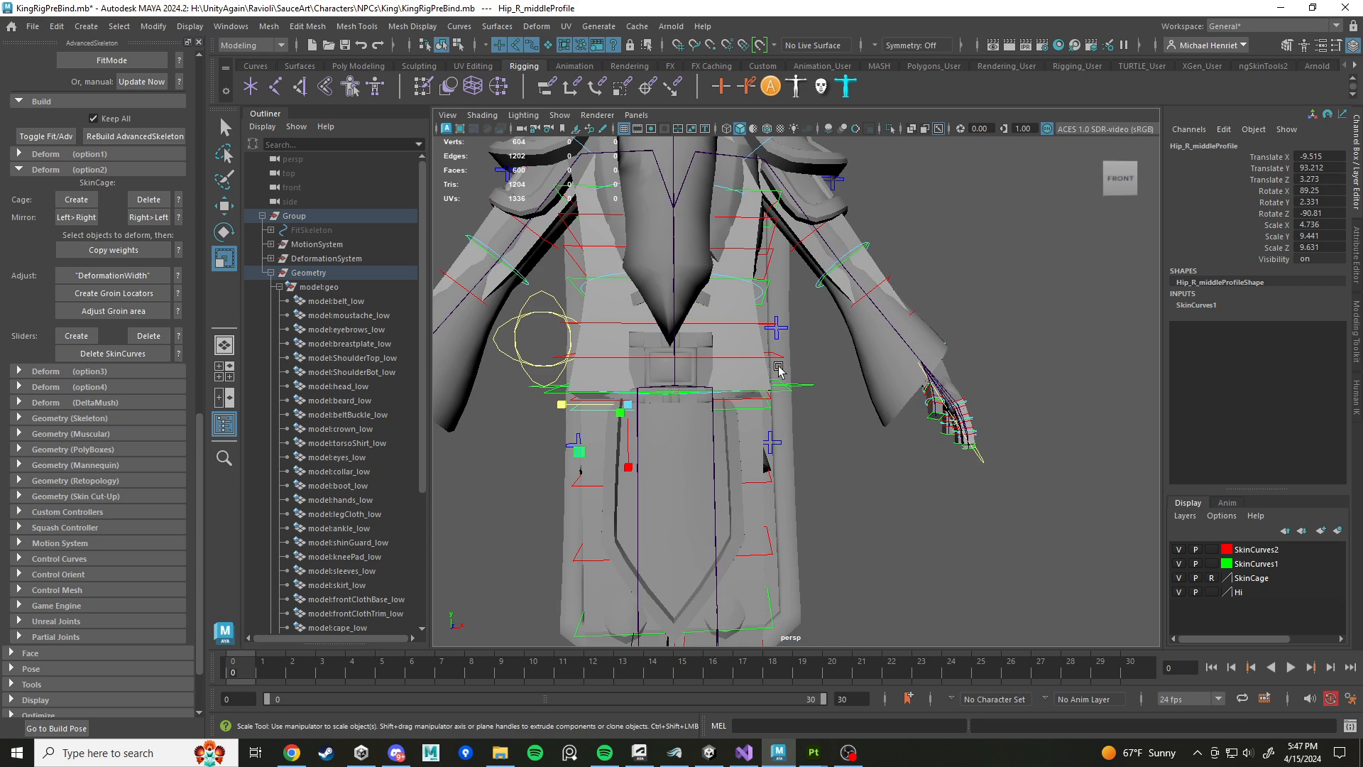
mouse_move(828, 403)
alt+mouse_down()
mouse_move(815, 399)
mouse_move(852, 402)
alt+mouse_up()
click(332, 302)
scroll(642, 403, down, 6)
scroll(642, 404, up, 2)
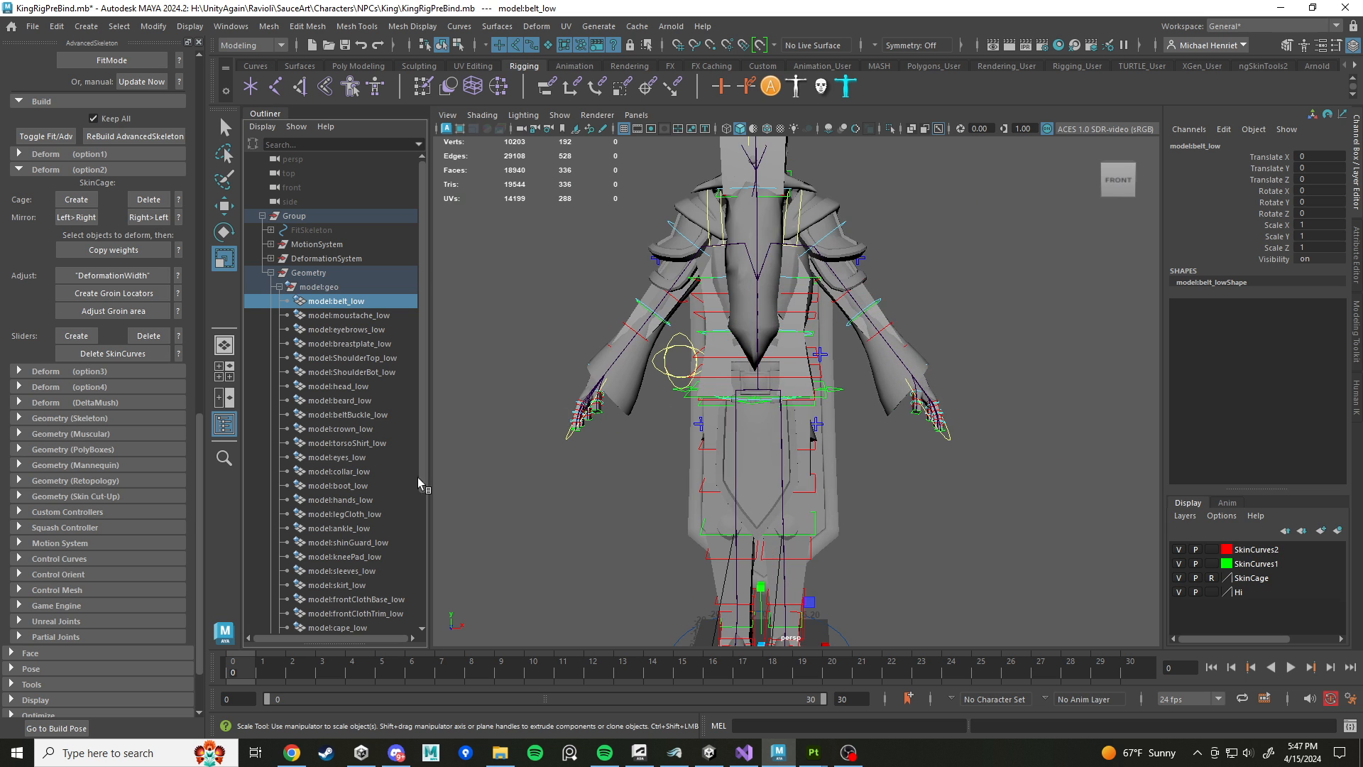
scroll(370, 607, down, 3)
shift+click(347, 569)
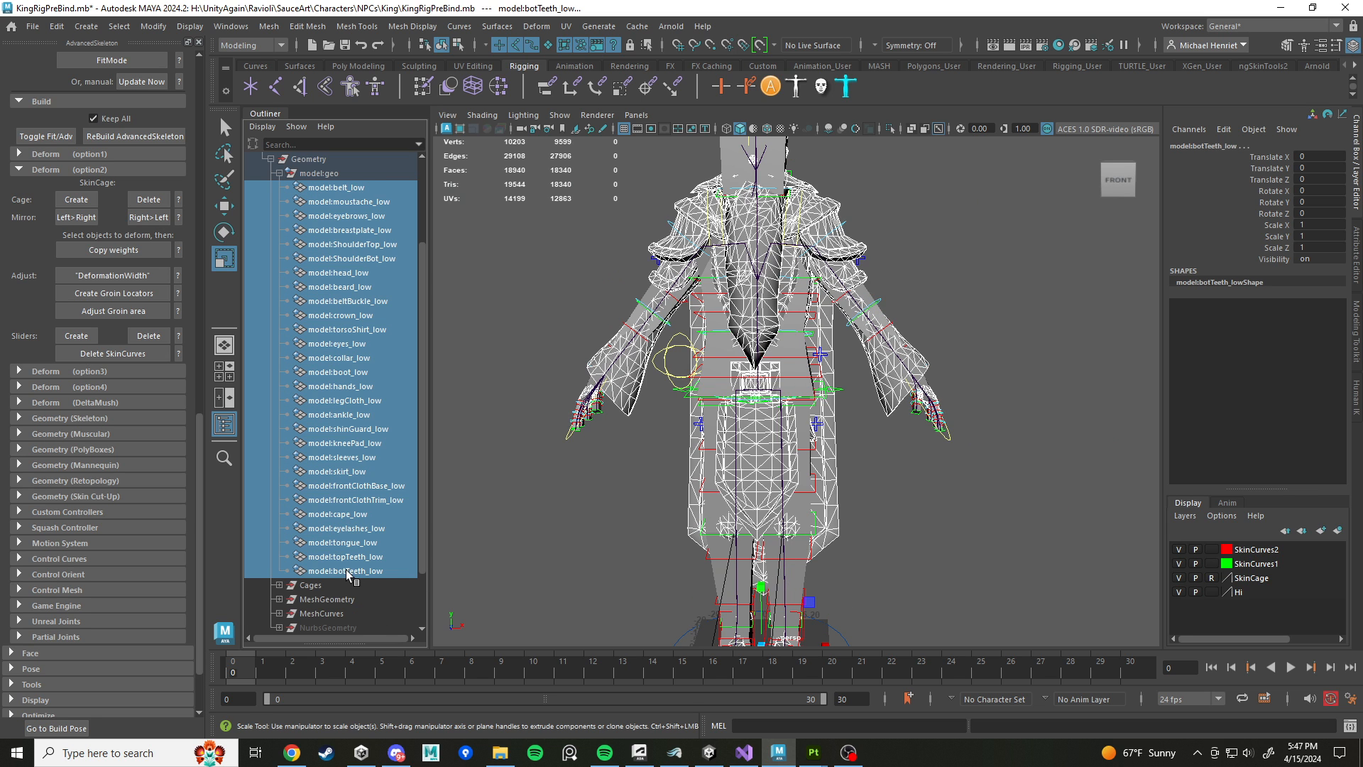
Step: Remove model:beard_low from the mesh selection and copy the SkinCage weights to the remaining meshes
alt+drag(566, 516, 856, 437)
scroll(879, 445, up, 5)
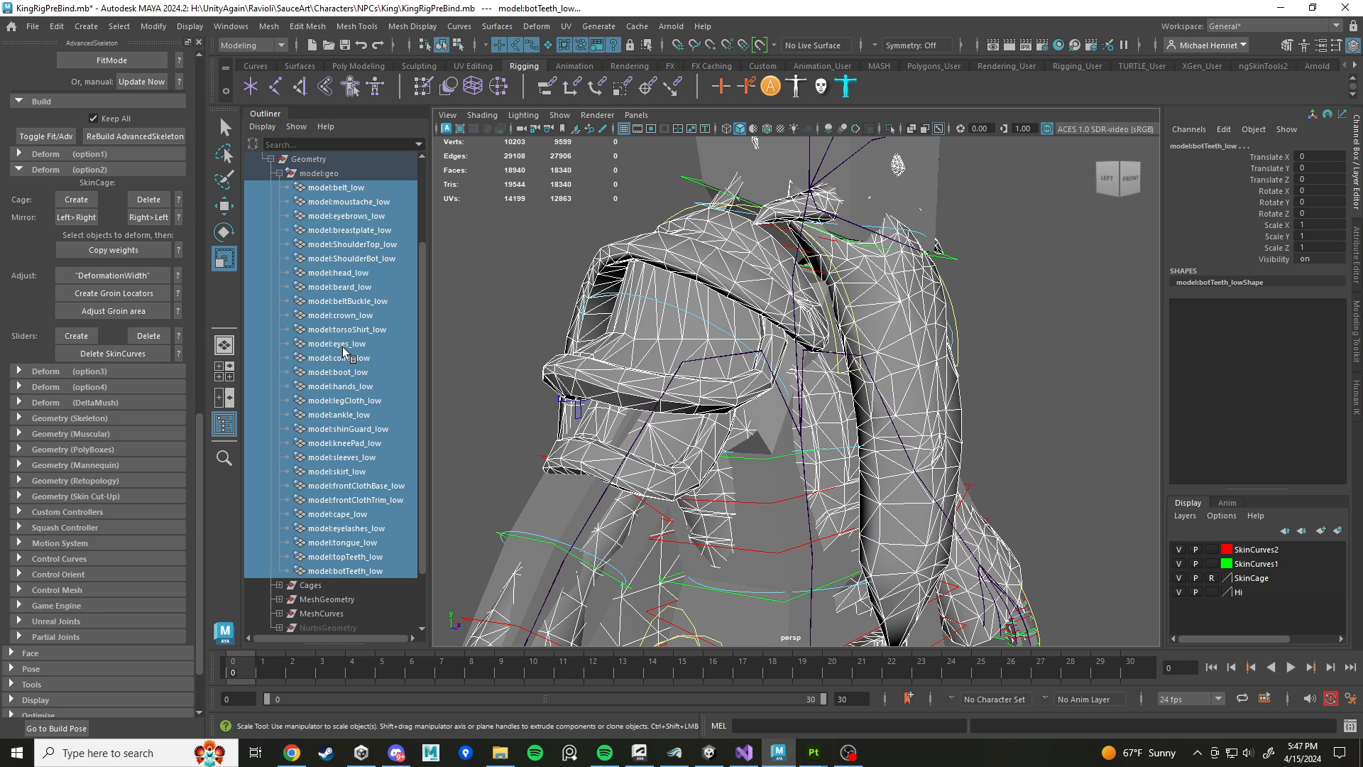
ctrl+click(345, 288)
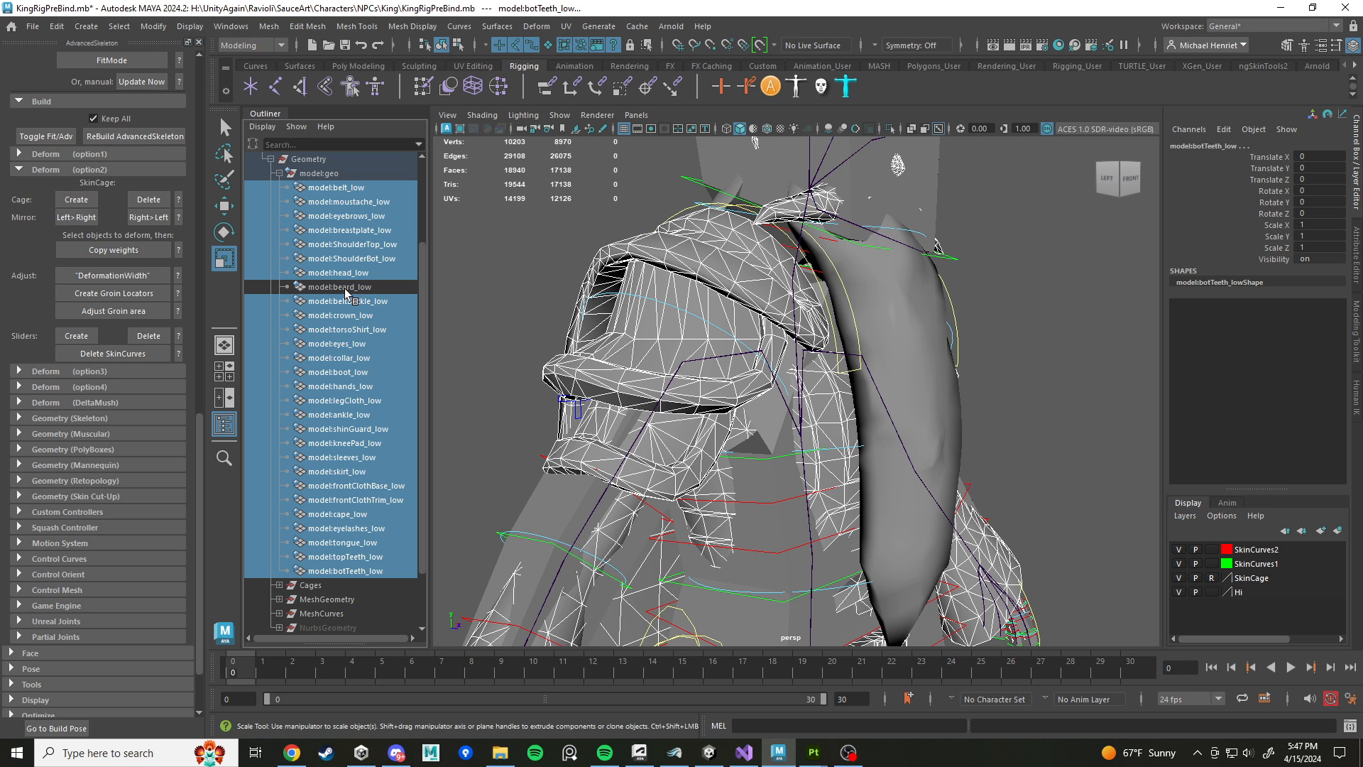
alt+drag(1008, 389, 831, 444)
scroll(831, 444, down, 5)
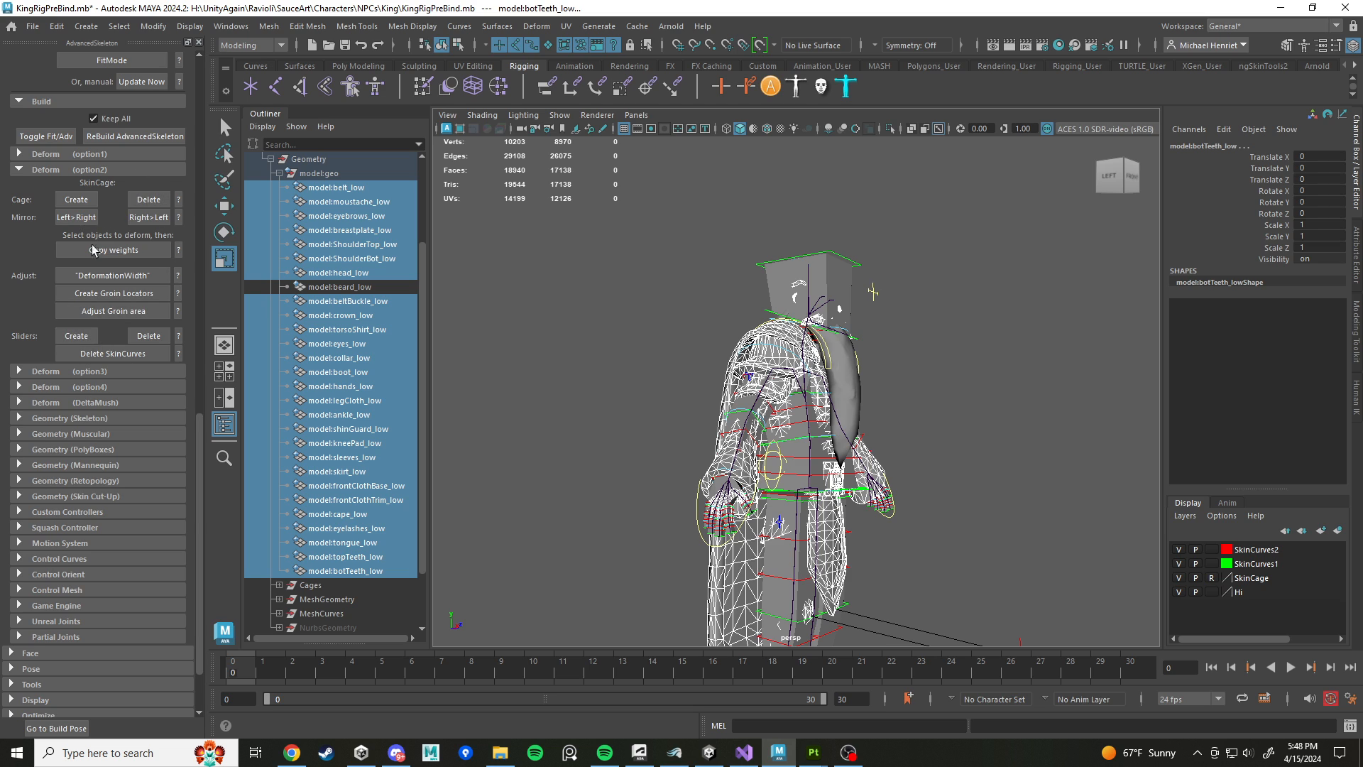
click(128, 250)
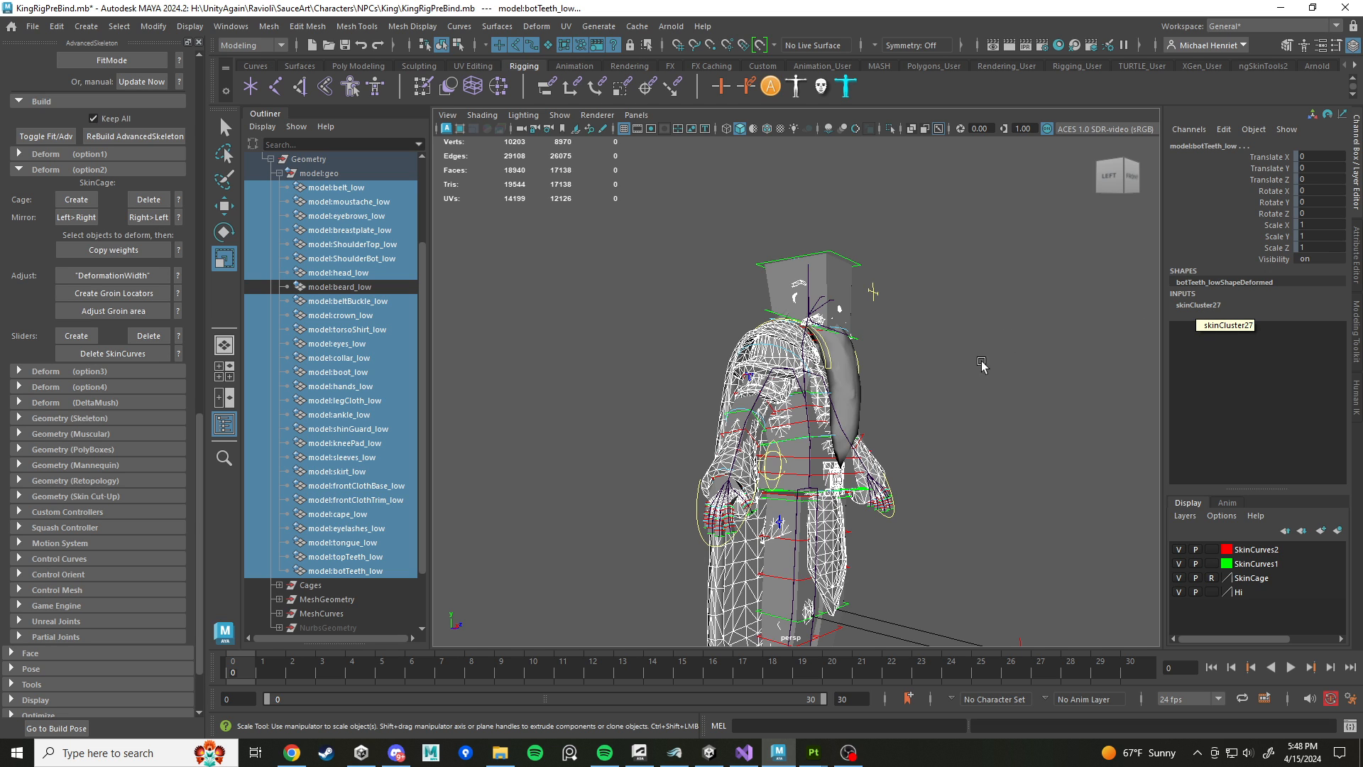
Step: Hide the model:beard_low mesh
click(352, 288)
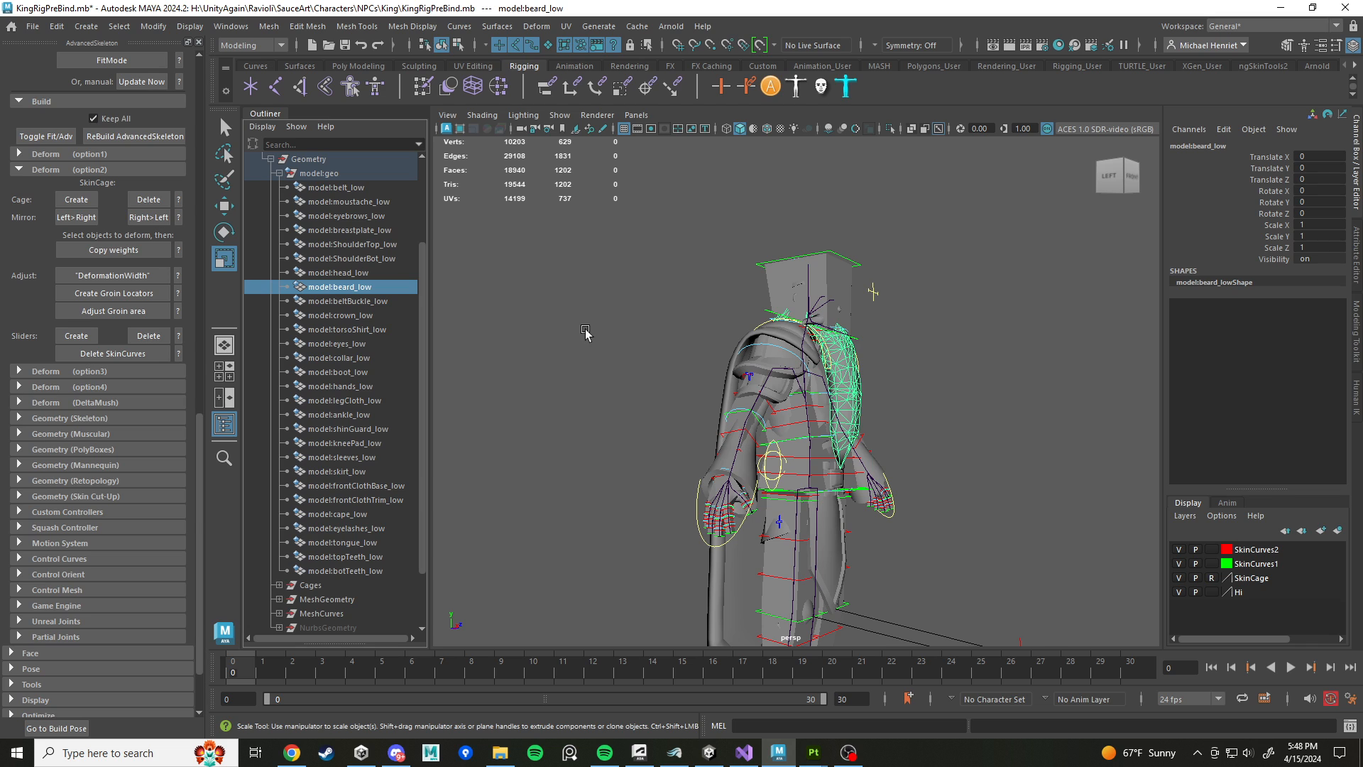
key(h)
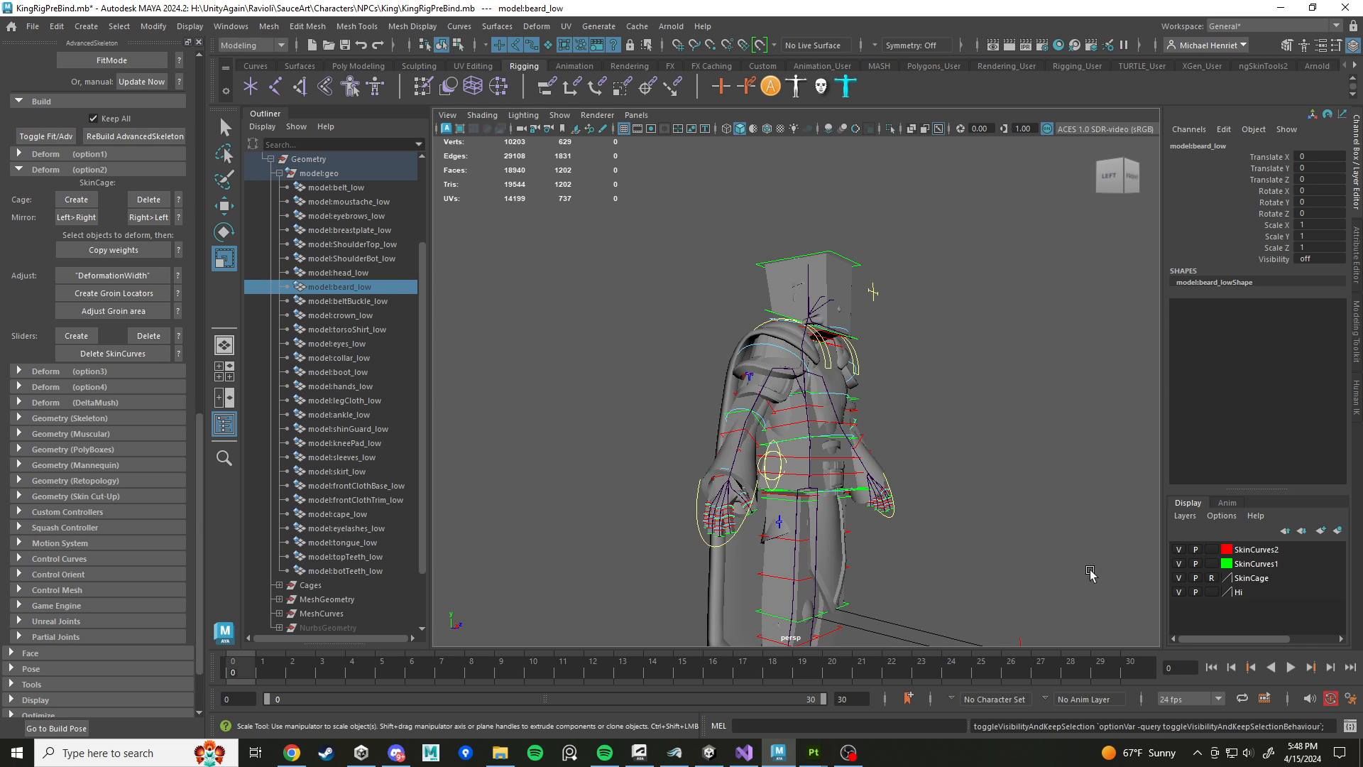
Step: Hide the SkinCage, SkinCurves1 and SkinCurves2 display layers, leaving the Hi layer shown
click(1178, 591)
click(1178, 577)
click(1178, 564)
click(1177, 549)
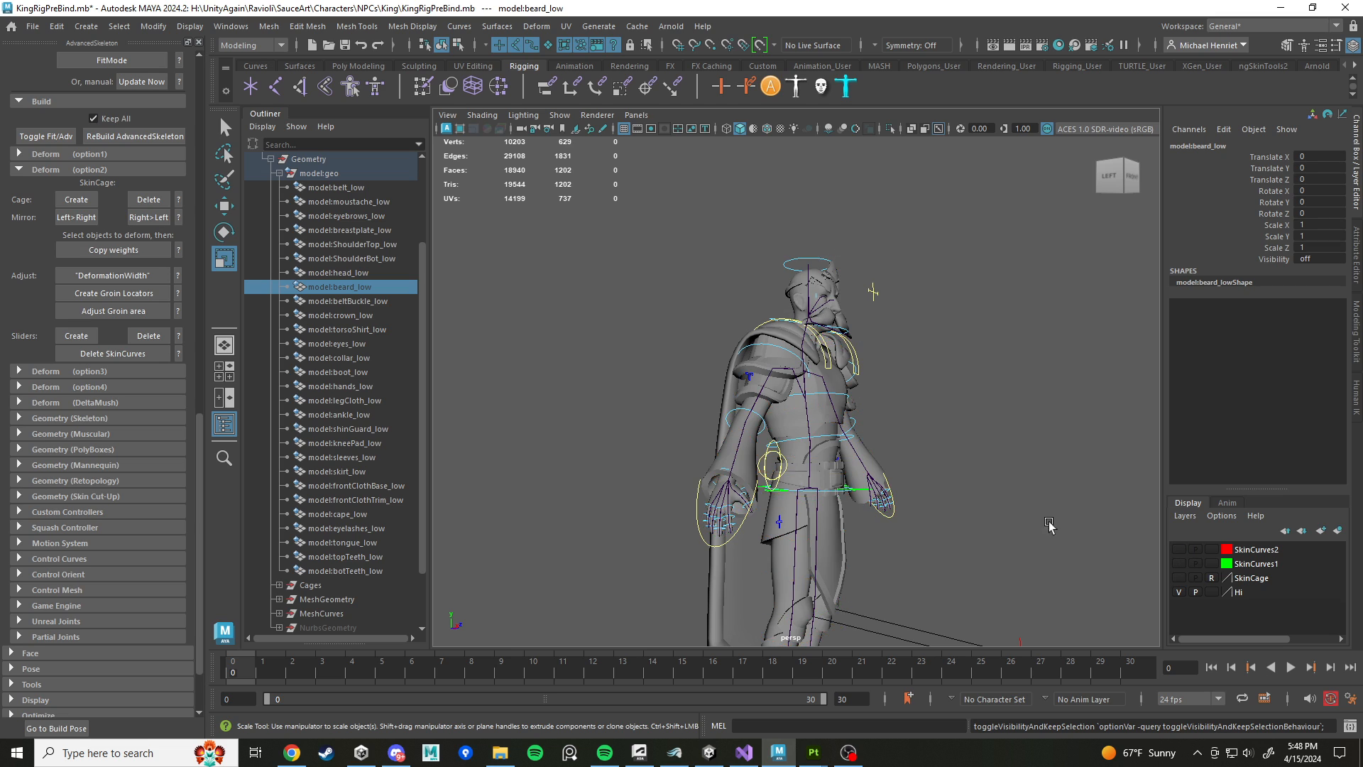
Step: Test the body deformation by moving the RootX_M control at the hips, and undo the move
alt+drag(1008, 483, 856, 324)
scroll(837, 355, up, 5)
alt+drag(815, 383, 876, 409)
click(804, 333)
scroll(851, 394, down, 5)
key(w)
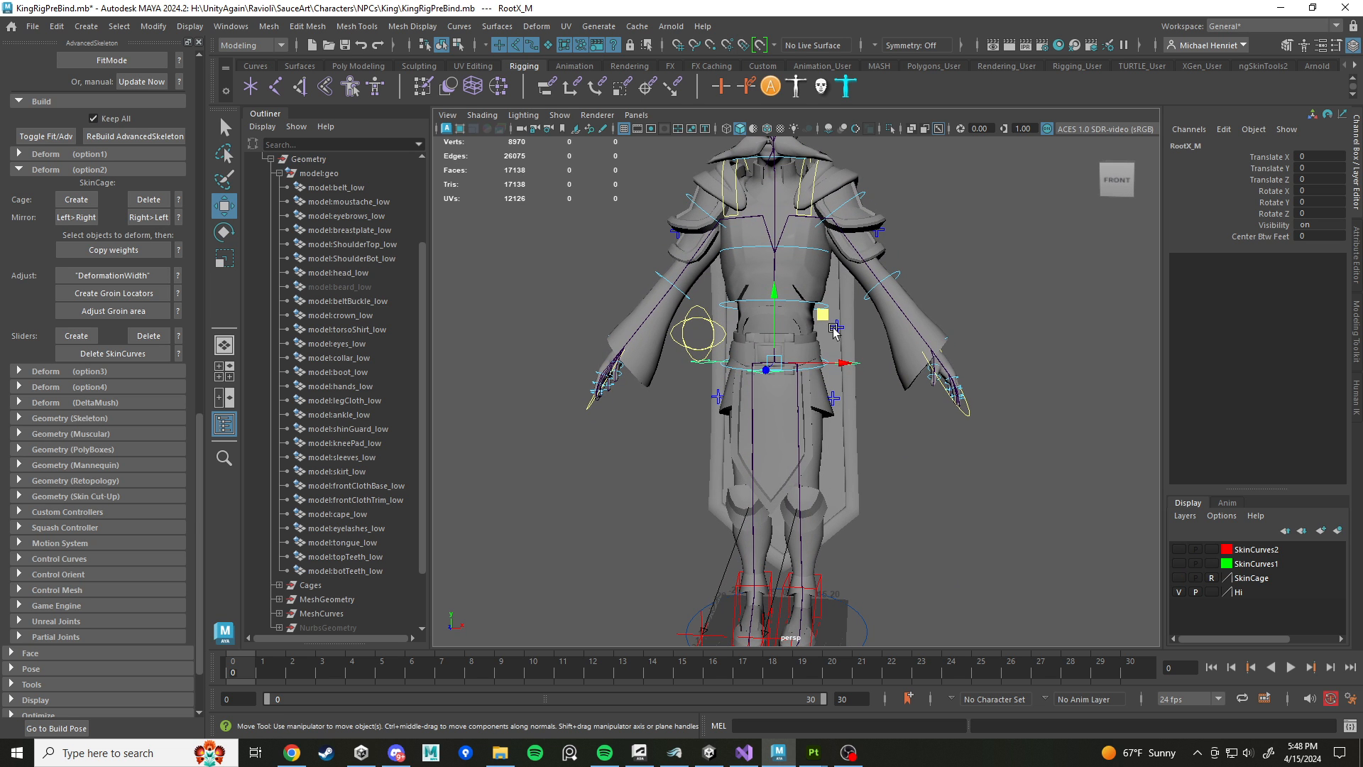
drag(824, 316, 838, 369)
key(ctrl+z)
Step: Test the head deformation by rotating the FKHead_M control, and undo the rotation
alt+middle_drag(842, 376, 851, 561)
scroll(877, 340, up, 5)
alt+drag(877, 341, 853, 341)
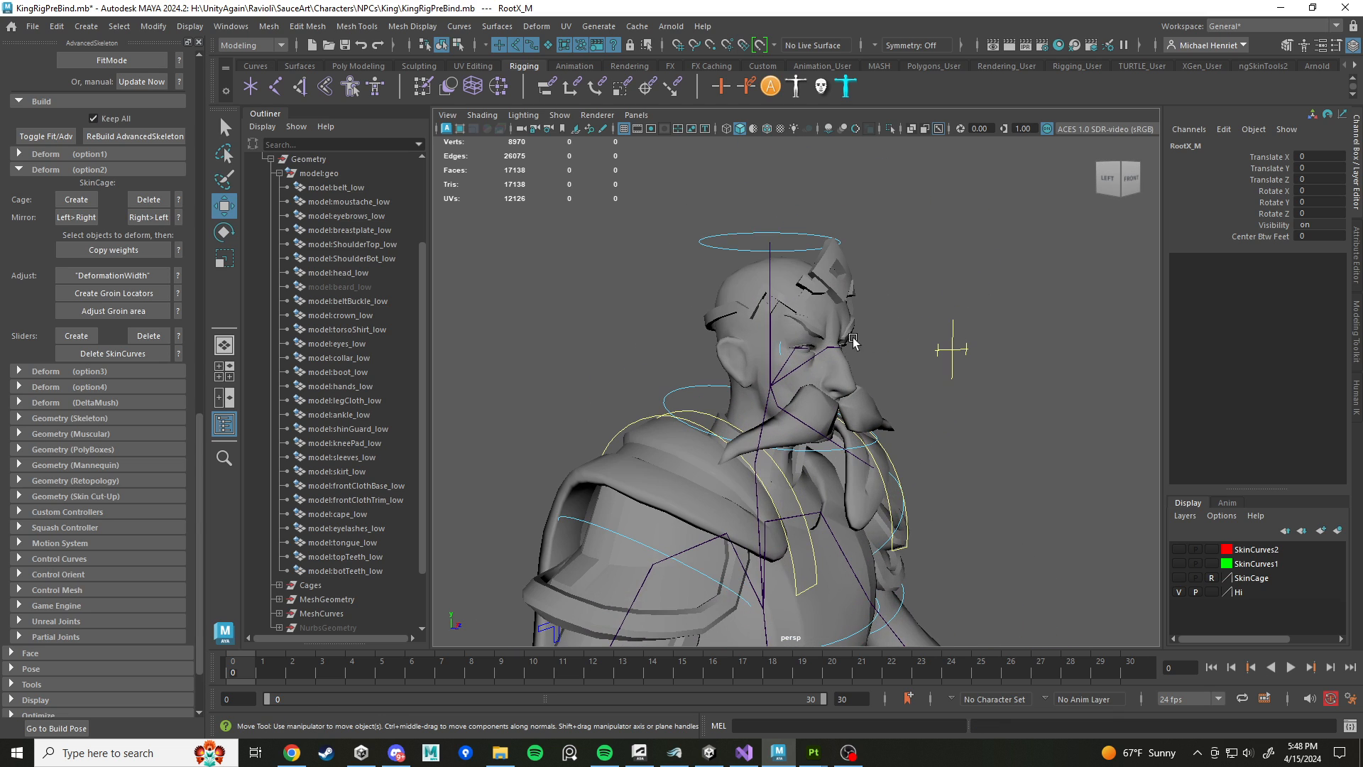
drag(795, 227, 802, 242)
key(e)
alt+drag(842, 417, 786, 362)
key(ctrl+z)
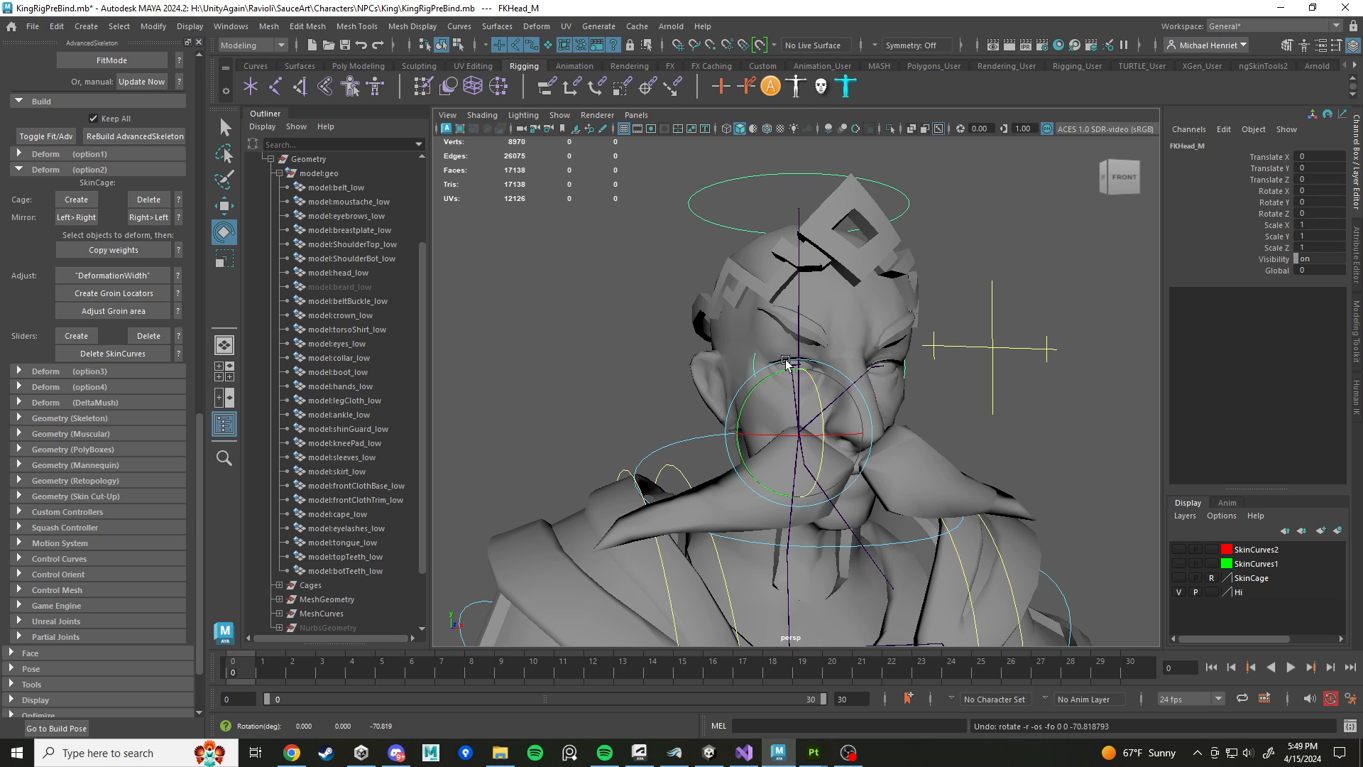
Step: Unhide the model:beard_low mesh and inspect how it sits over the chest
scroll(1034, 365, down, 4)
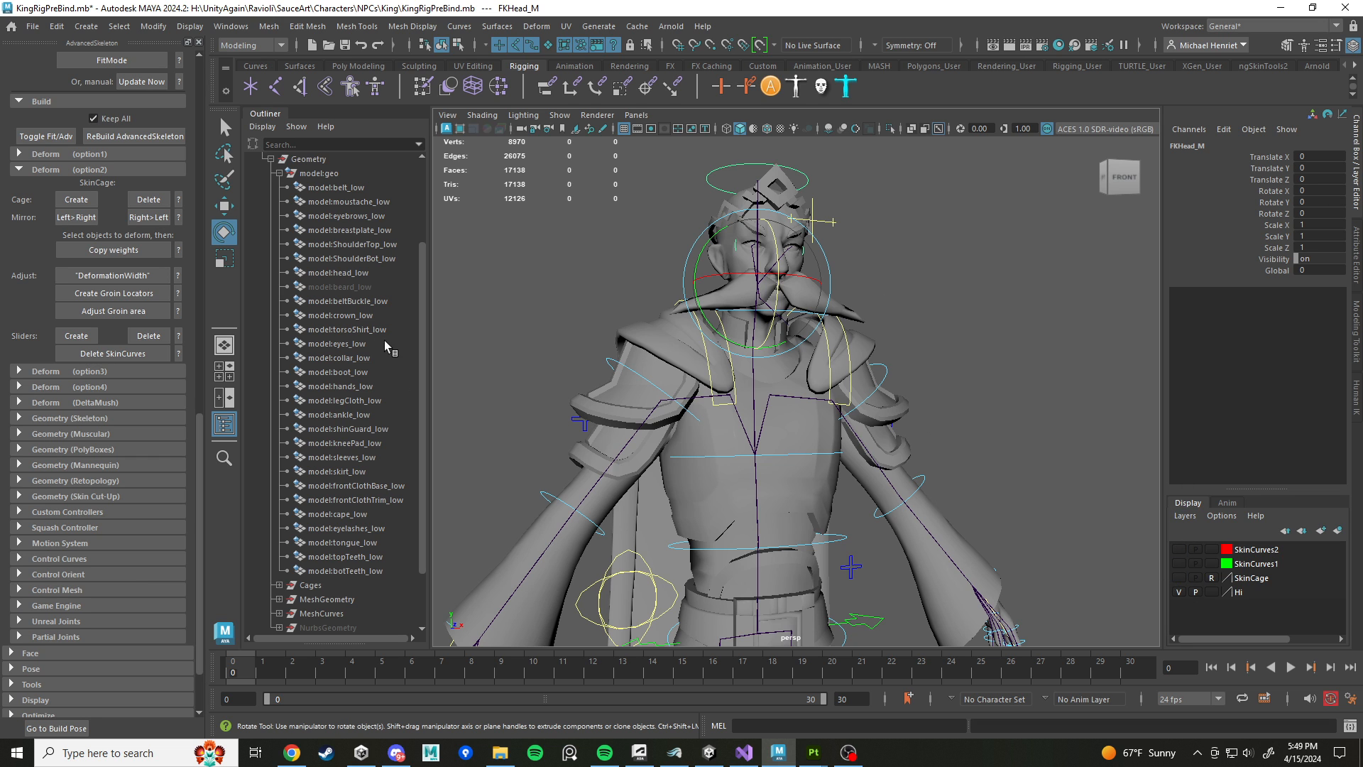
click(334, 288)
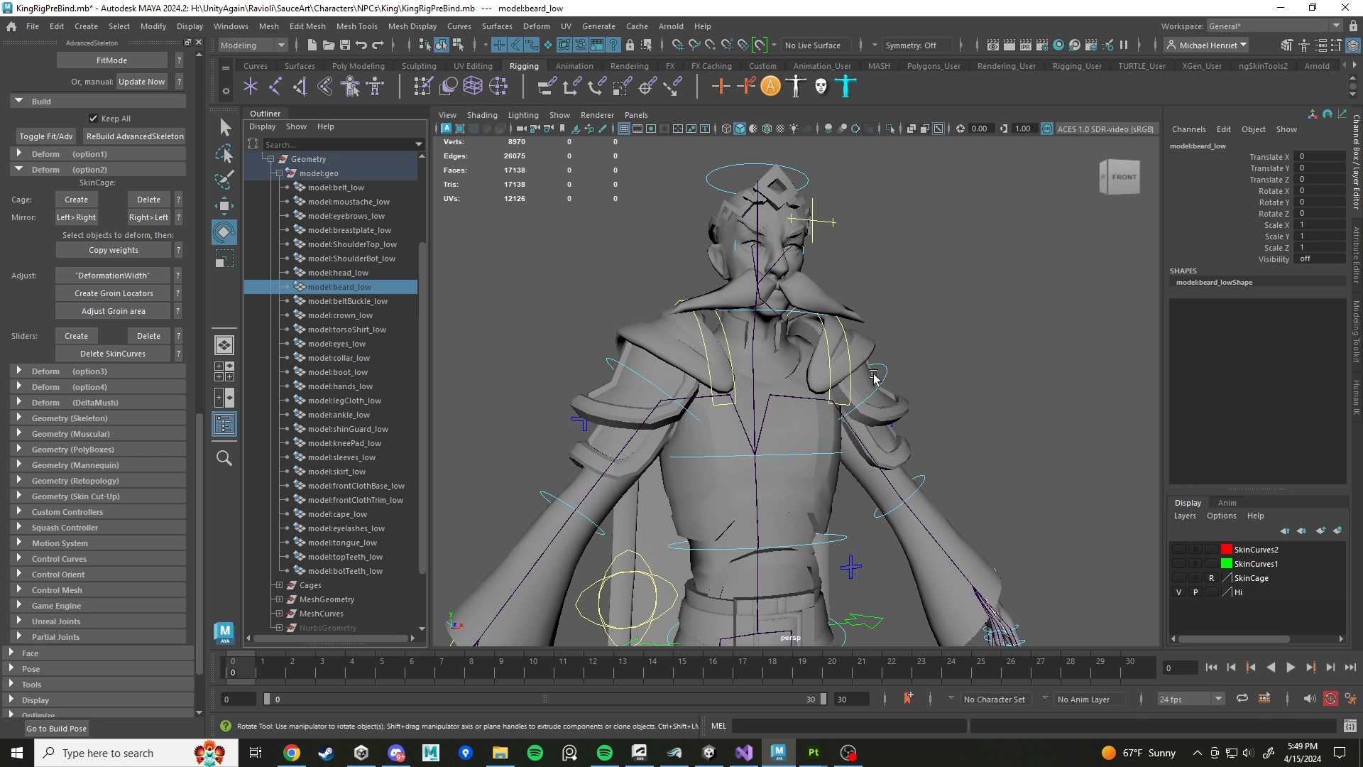
key(h)
alt+drag(923, 234, 1038, 356)
scroll(916, 359, up, 5)
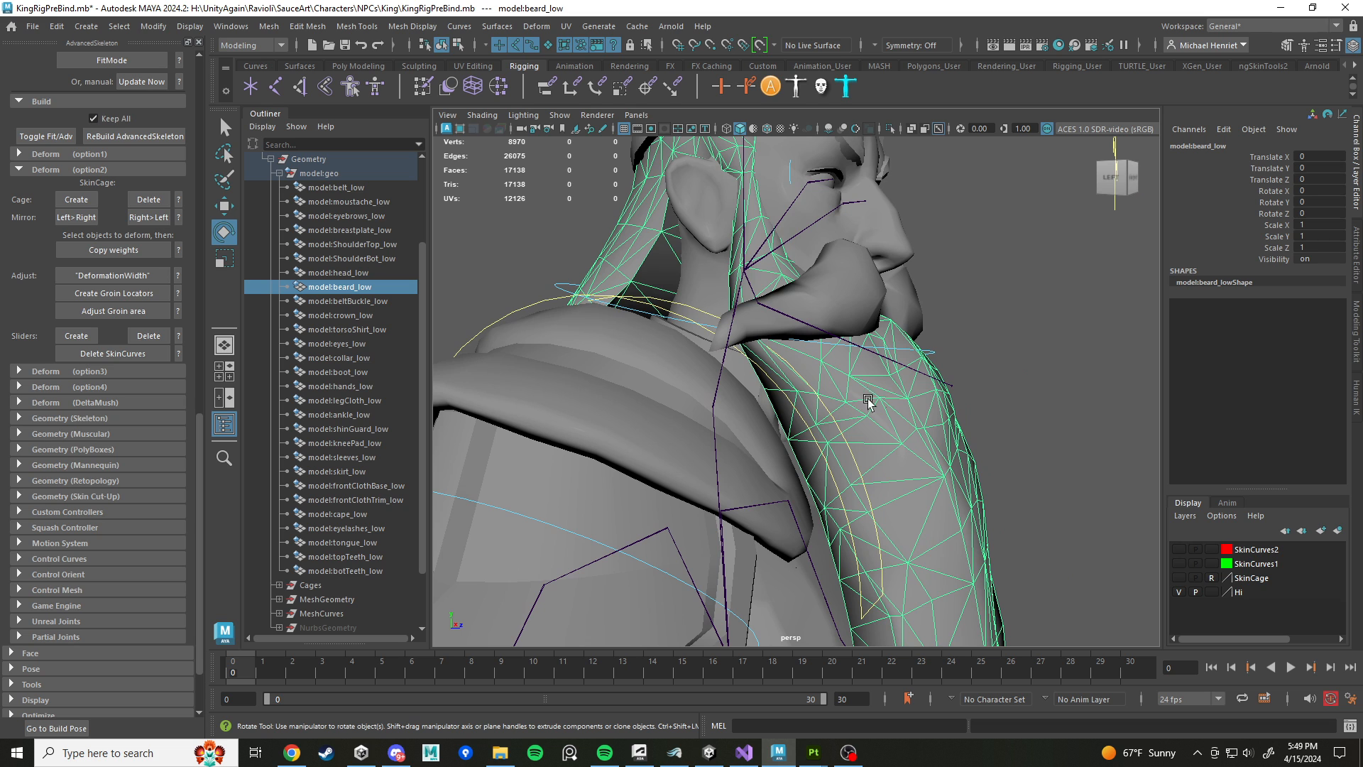
scroll(1120, 630, down, 5)
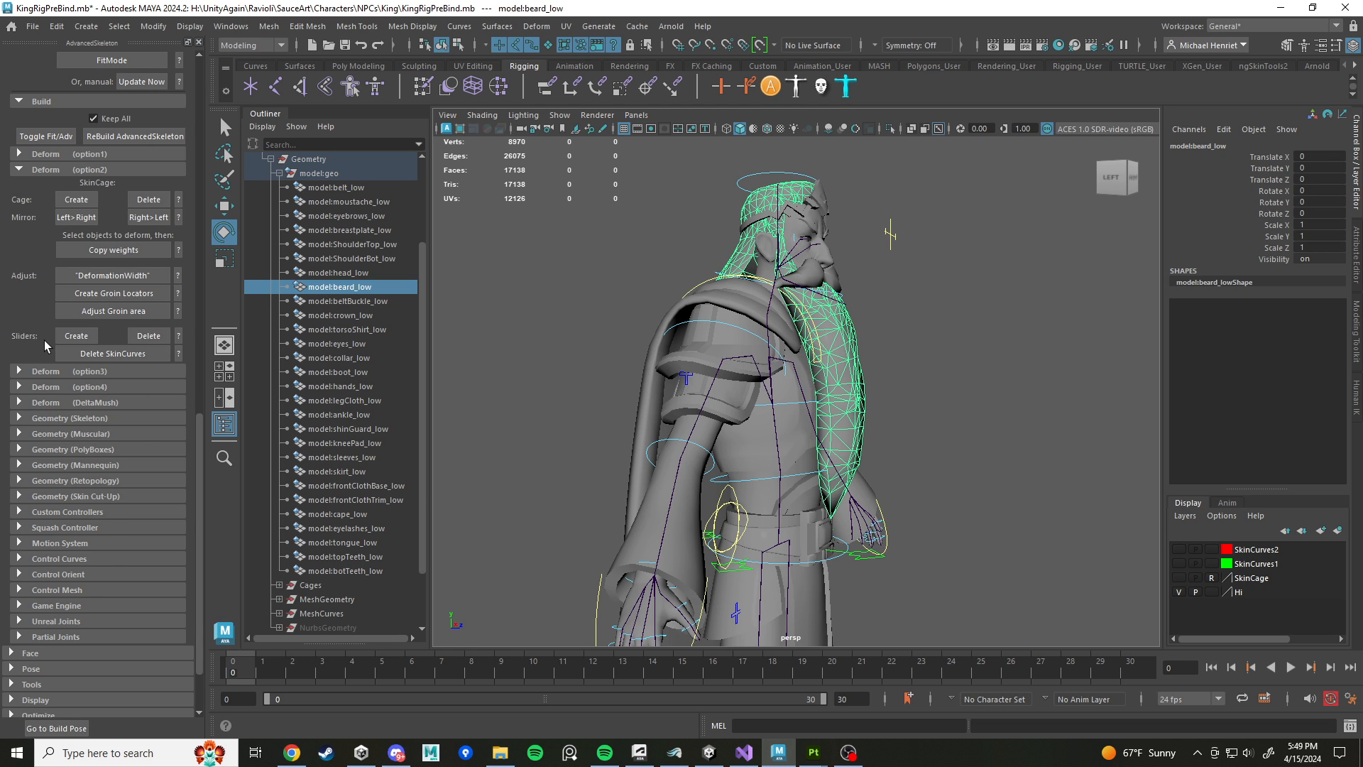
Step: Save the scene under the new name KingRigPostBind.mb in the King folder
scroll(44, 340, up, 3)
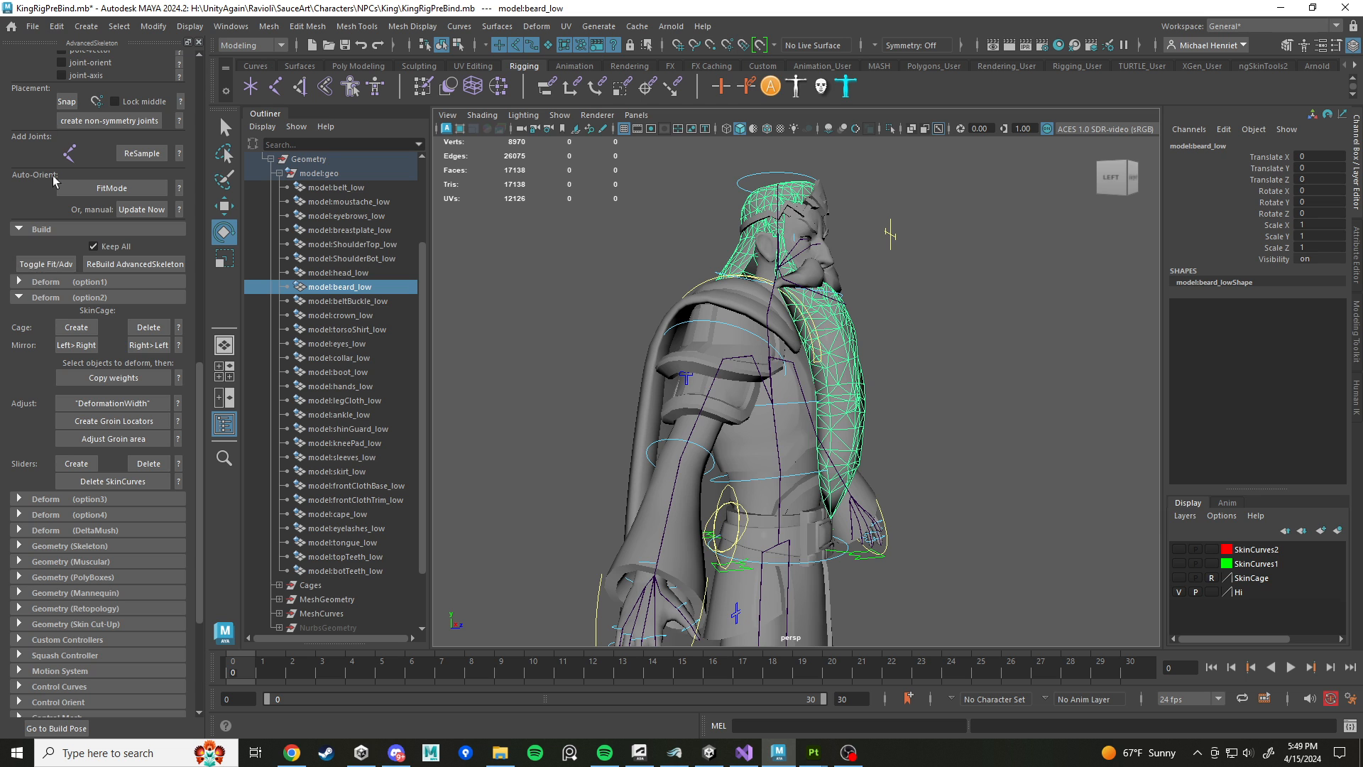
click(33, 27)
click(73, 101)
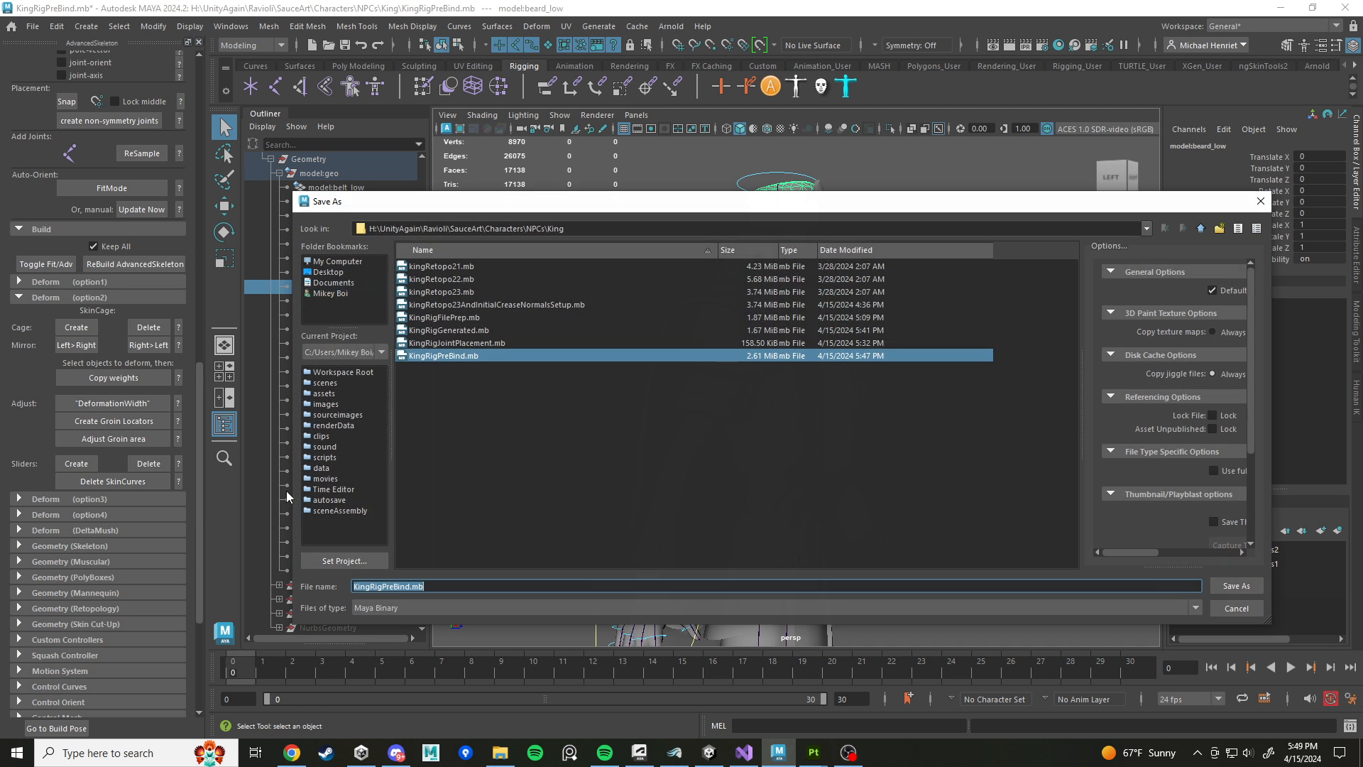
click(396, 586)
key(BackSpace)
key(BackSpace)
text(ost)
key(Return)
Step: Frame the beard mesh and toggle the rig from the Advanced skeleton back to the Fit skeleton
key(e)
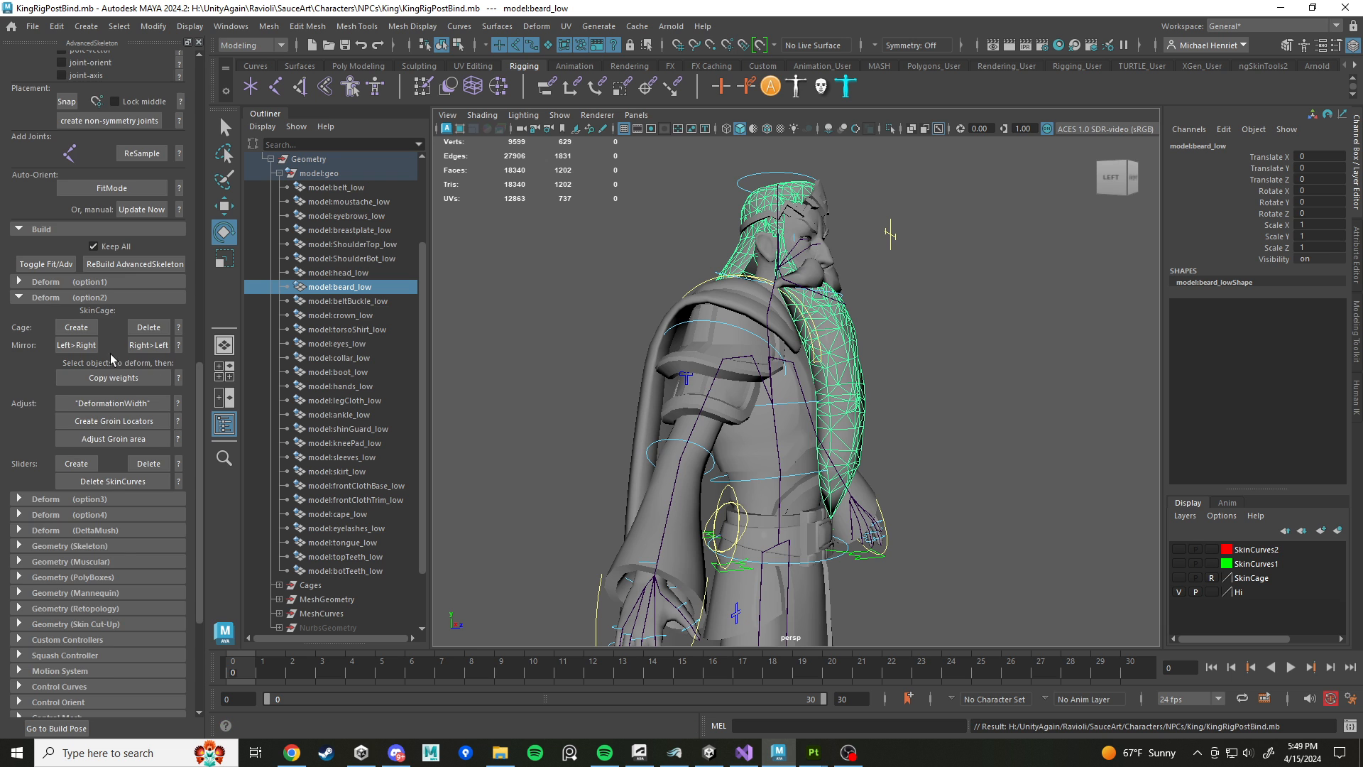
scroll(108, 342, up, 4)
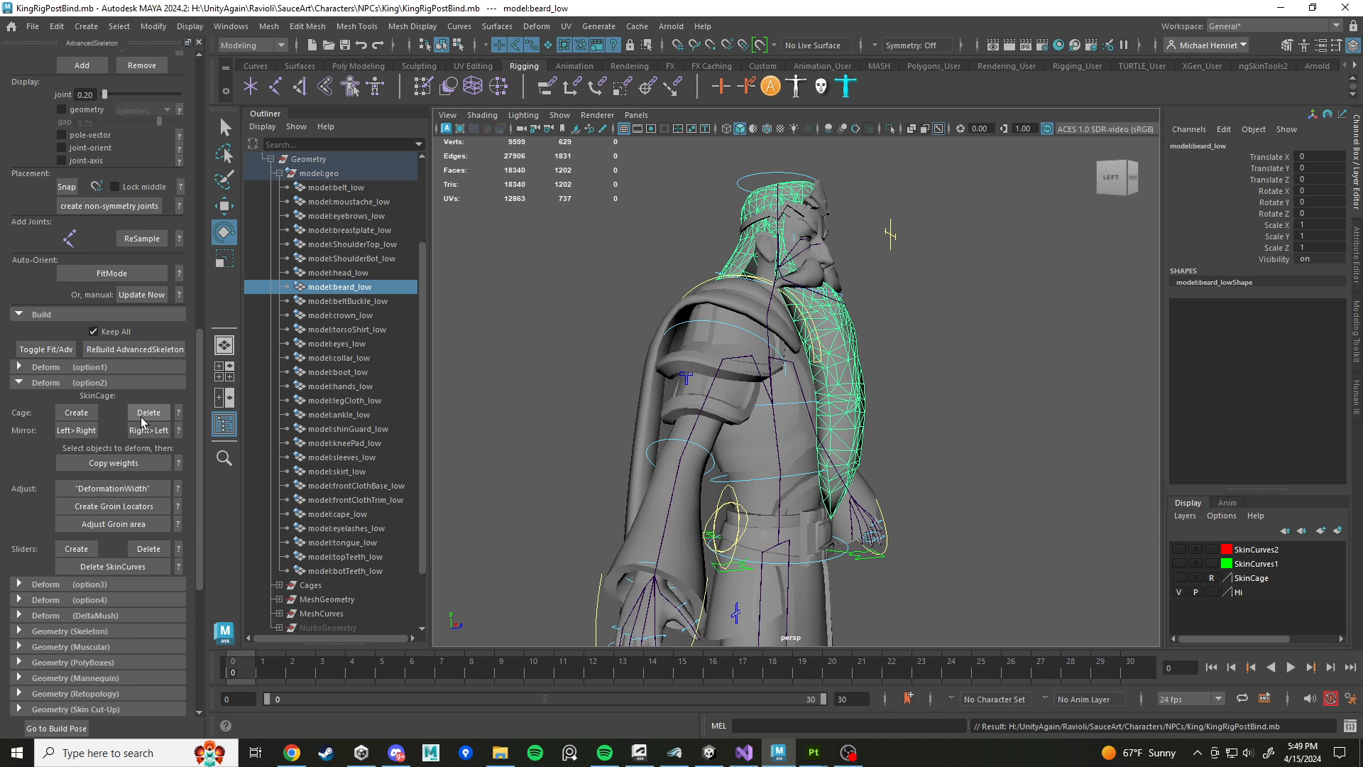
alt+drag(730, 346, 543, 342)
key(f)
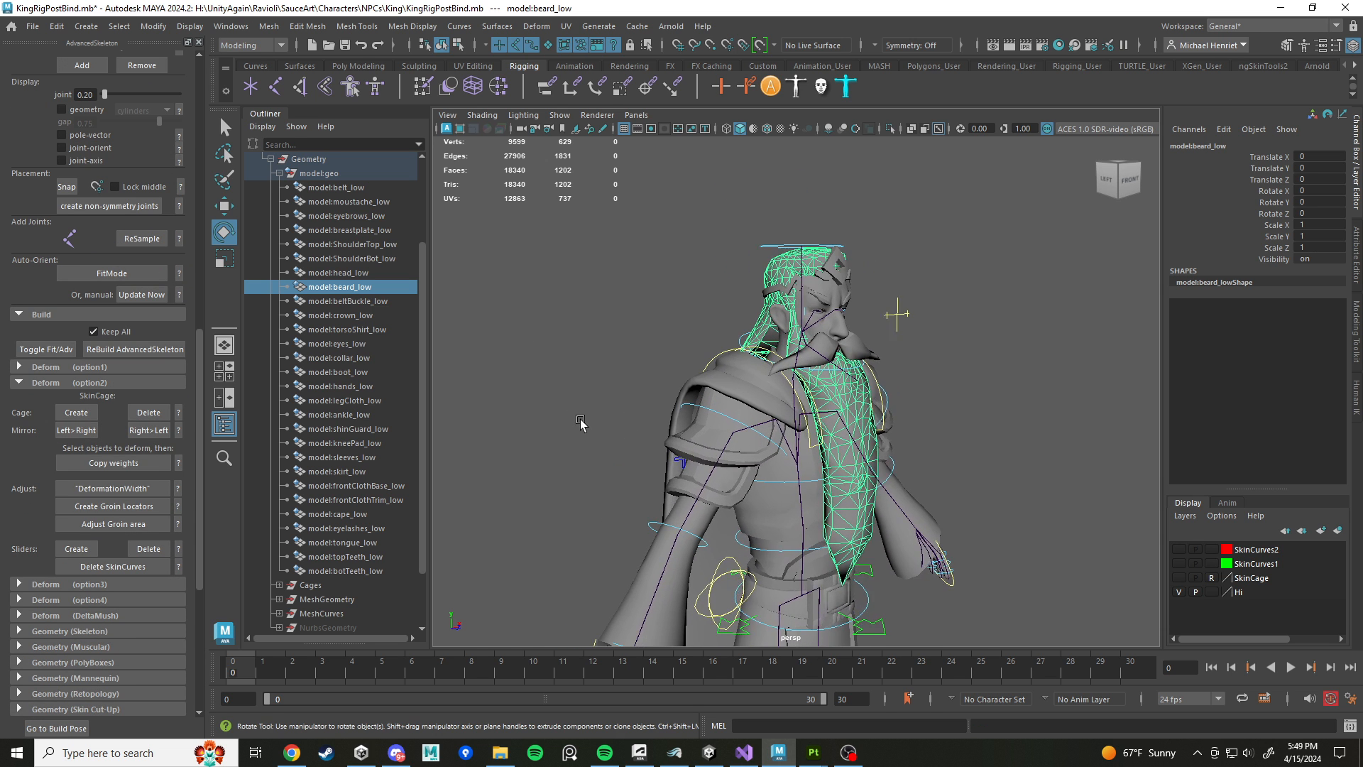
click(47, 350)
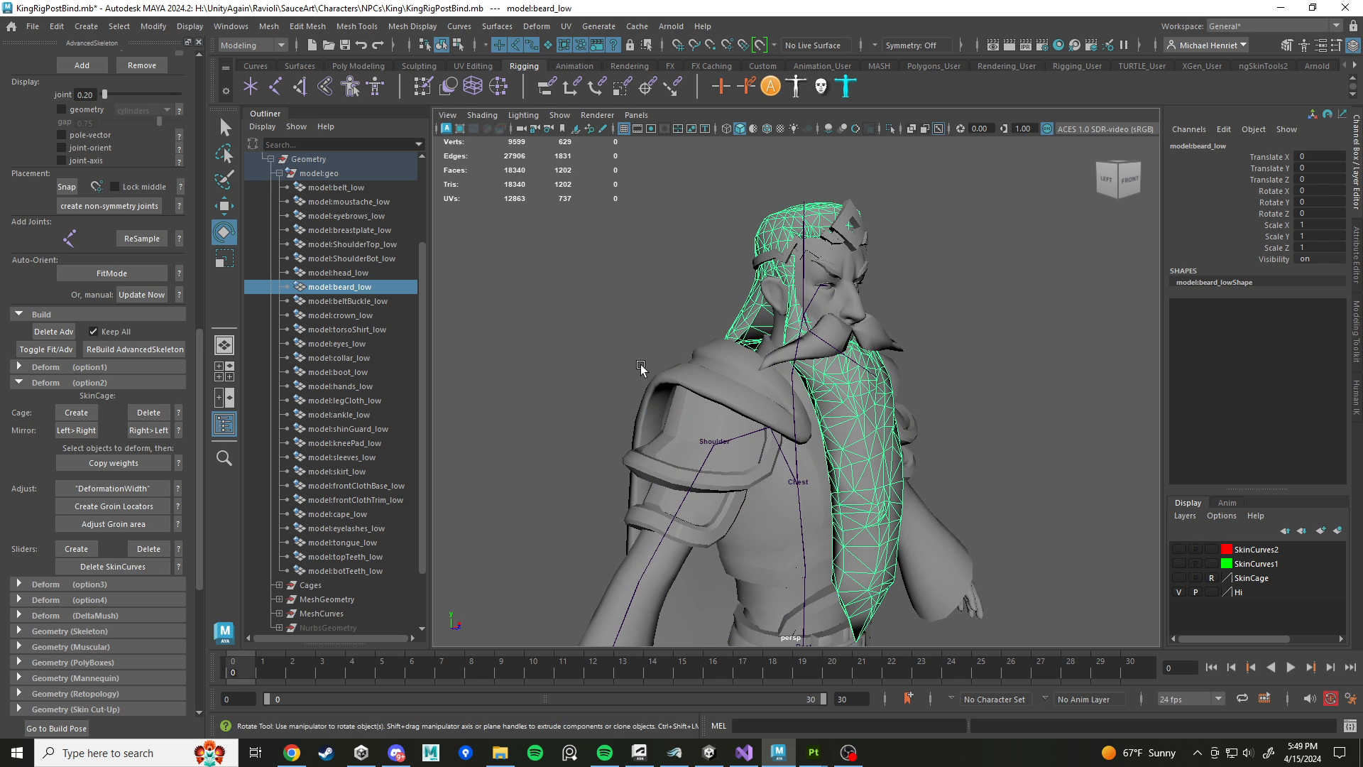
Step: Inspect the JawEnd joint near the beard and set the joint display size to 0.87
alt+drag(555, 379, 979, 376)
scroll(844, 362, up, 3)
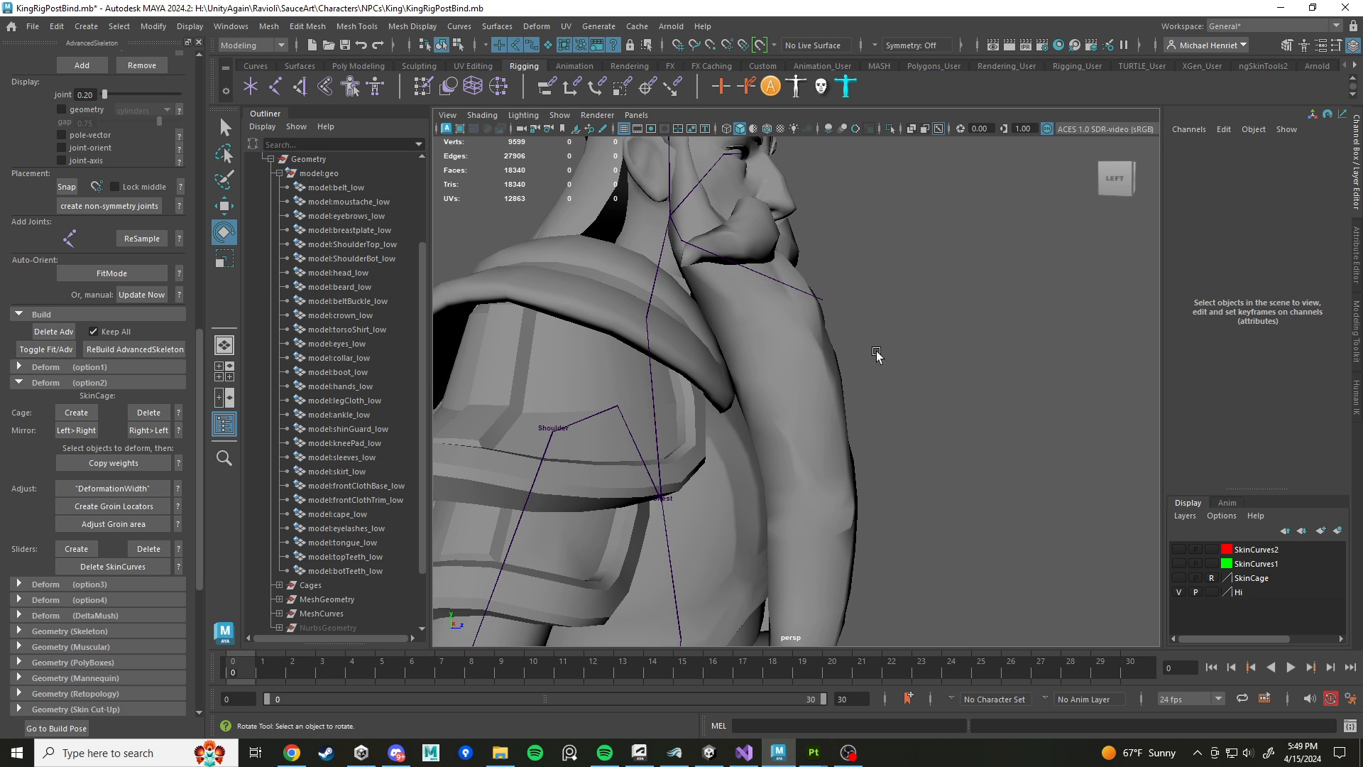
click(818, 300)
alt+drag(935, 363, 944, 364)
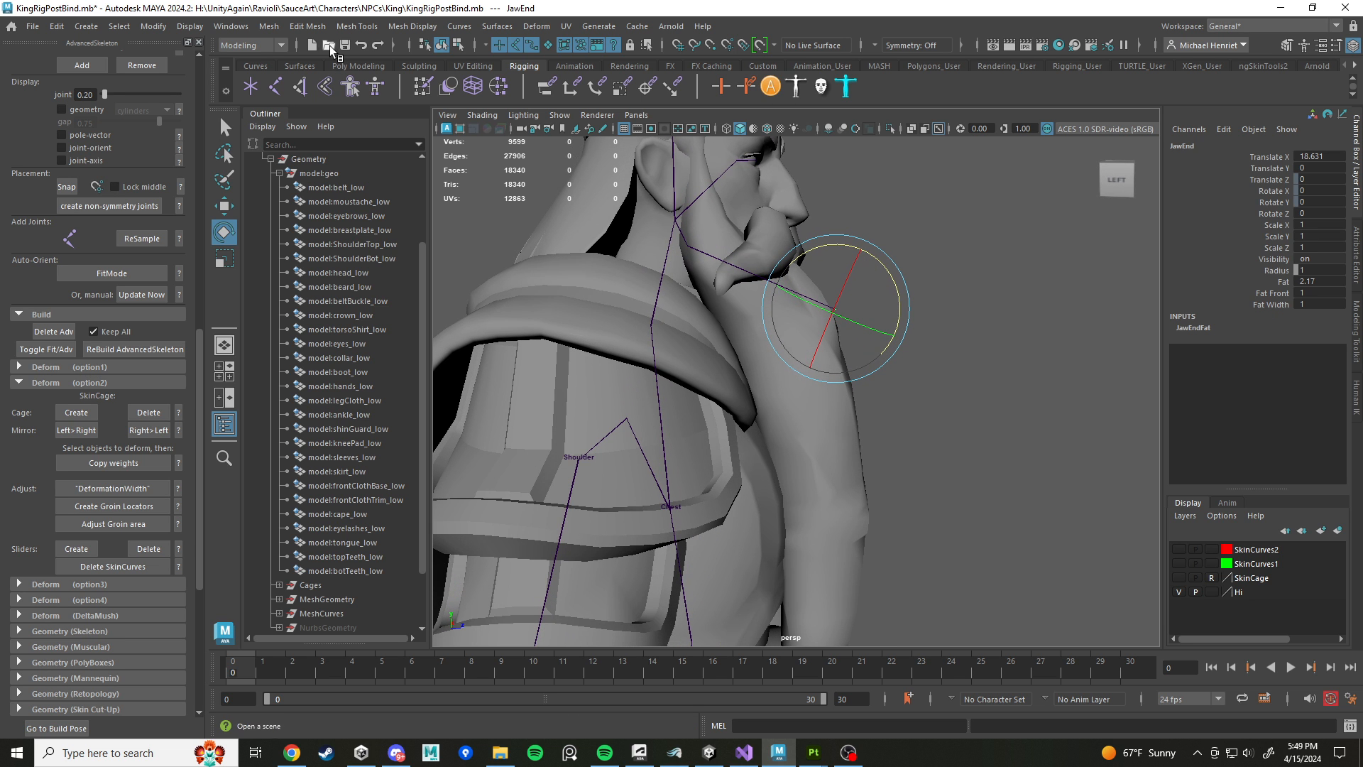
click(189, 27)
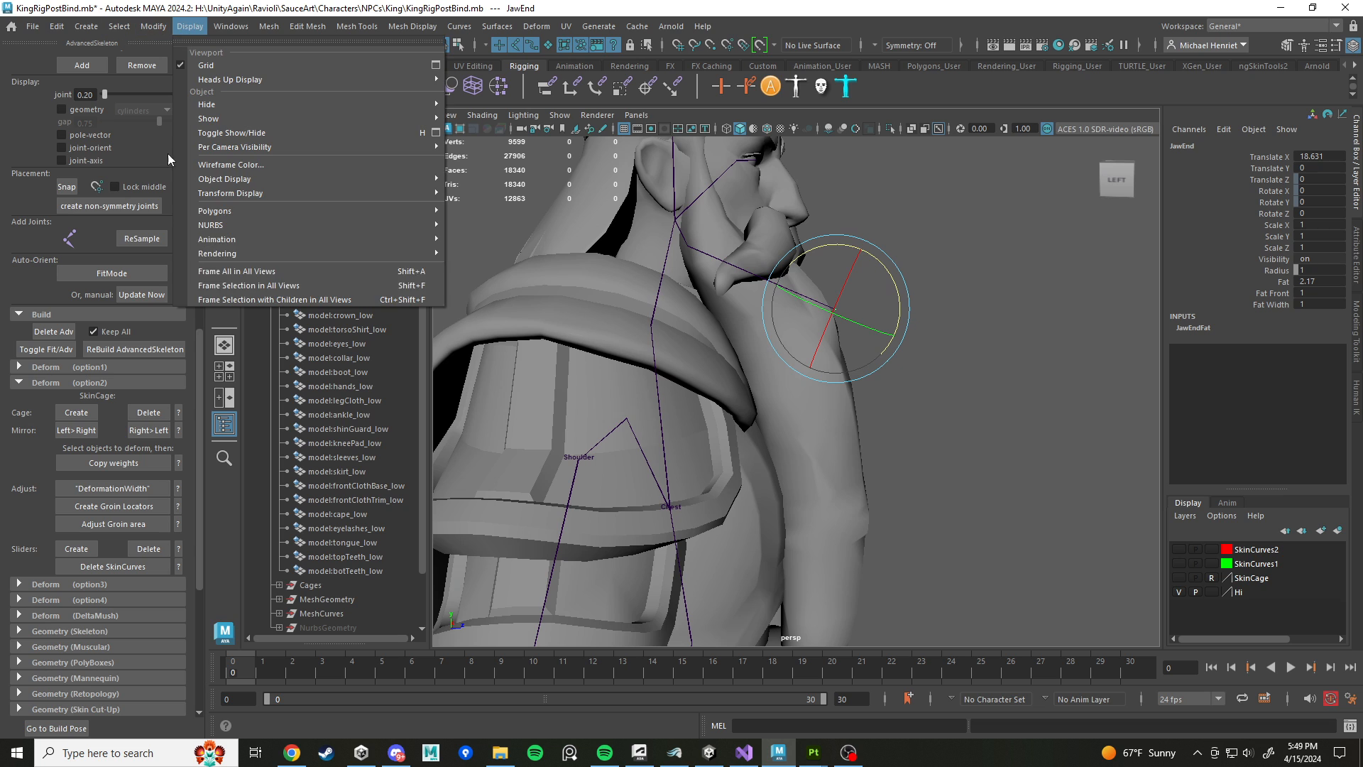
mouse_move(347, 193)
mouse_move(411, 245)
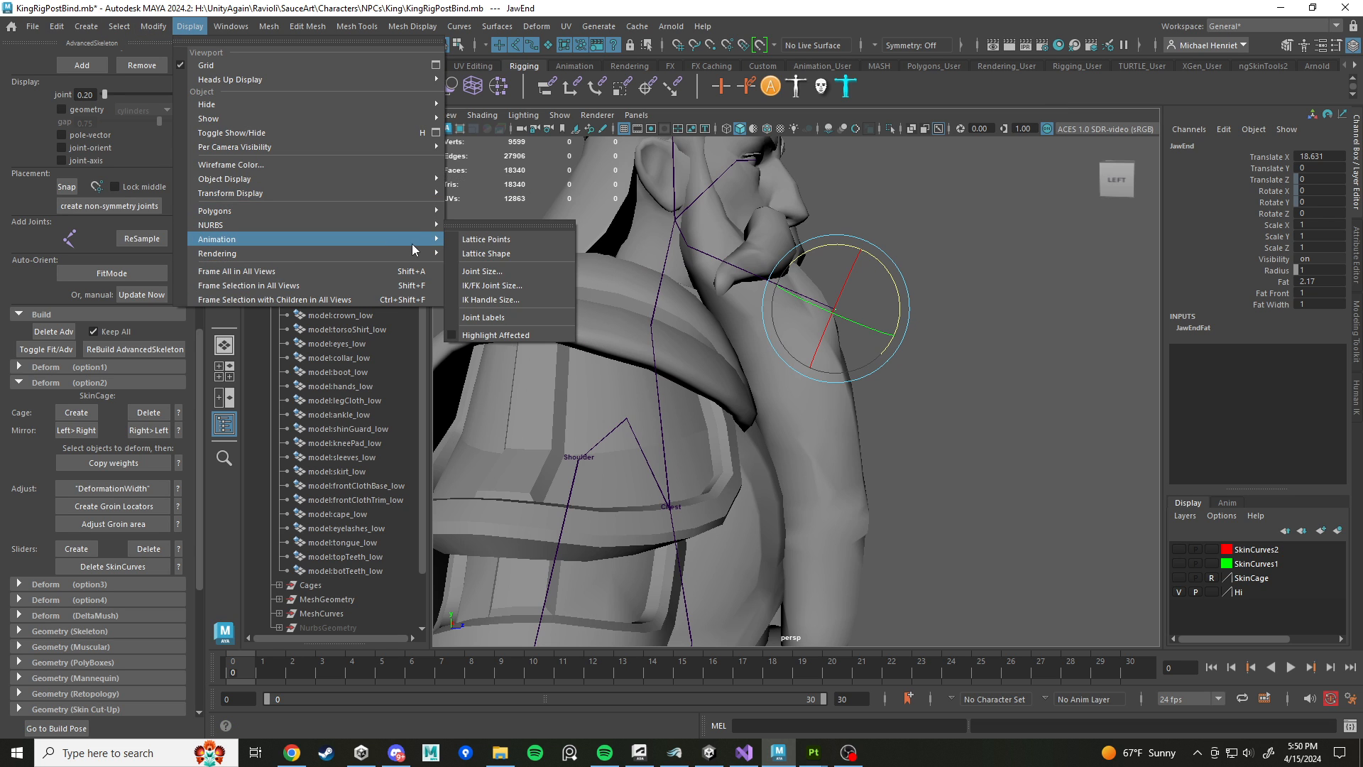
click(500, 275)
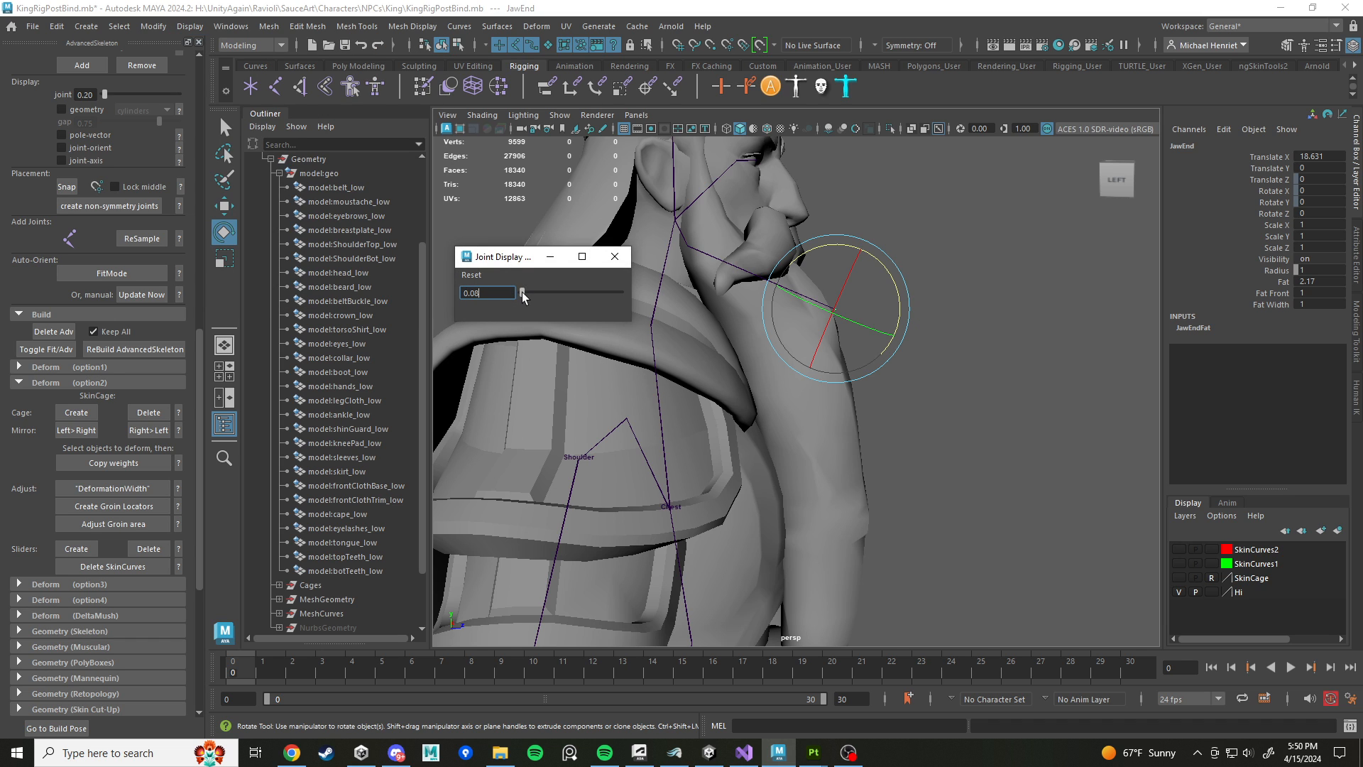
drag(523, 297, 531, 296)
click(615, 256)
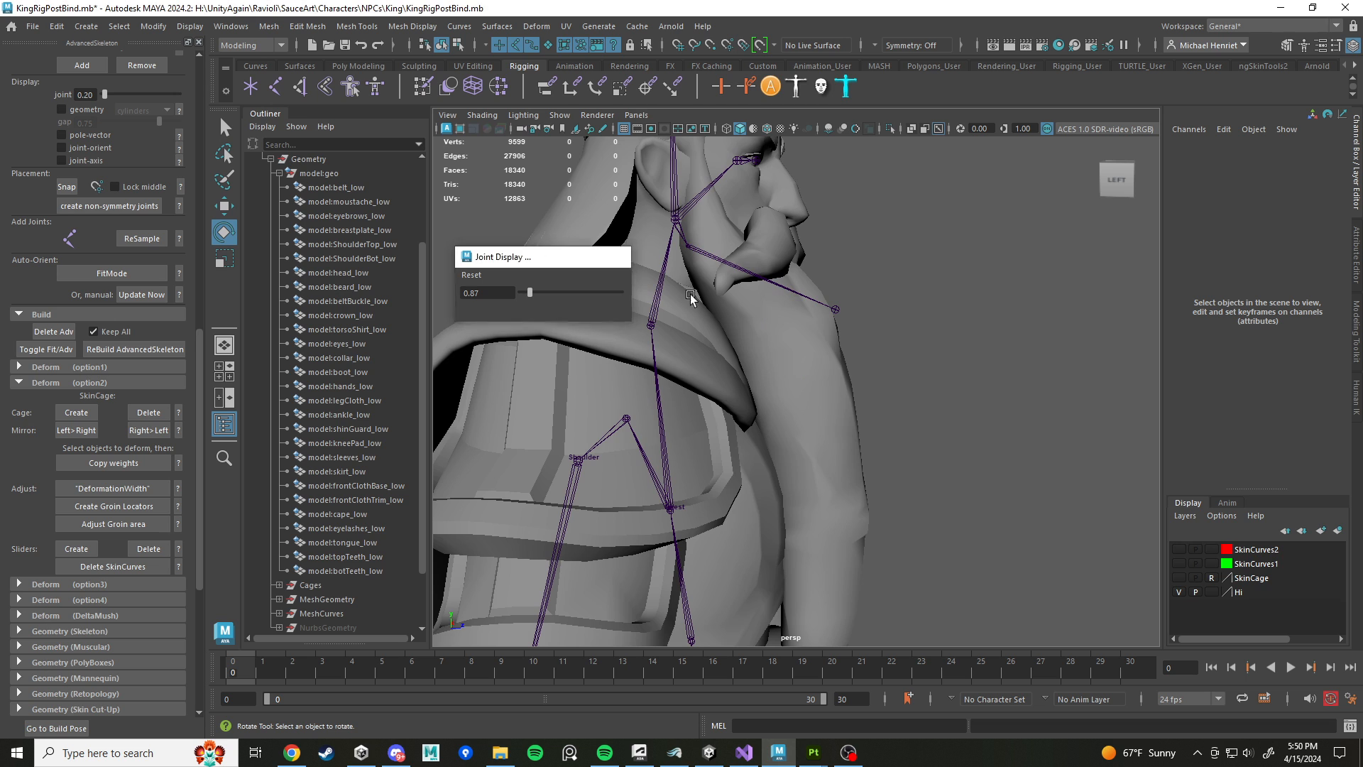
Step: Switch to a full-size side view, locate the JawEnd joint and frame the beard with nothing selected
alt+drag(983, 369, 946, 351)
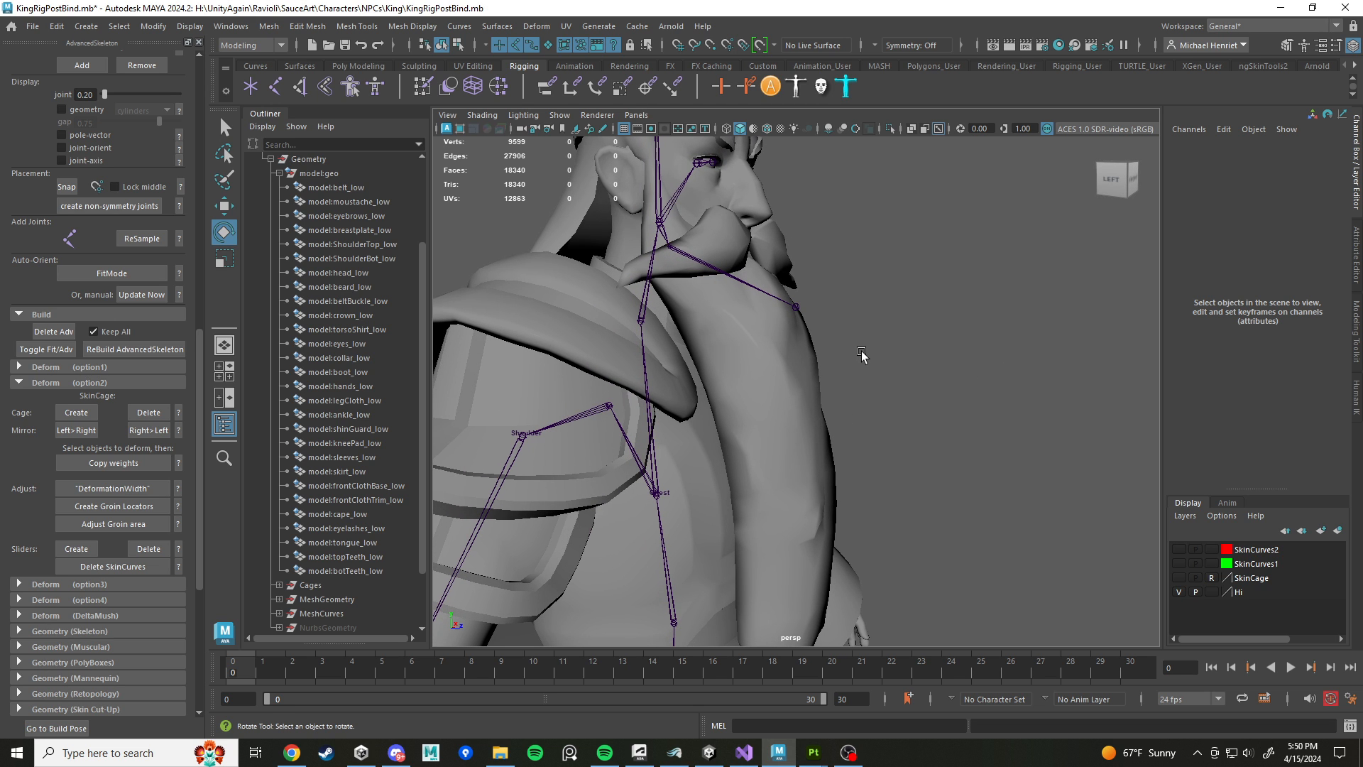
scroll(861, 355, down, 8)
key(space)
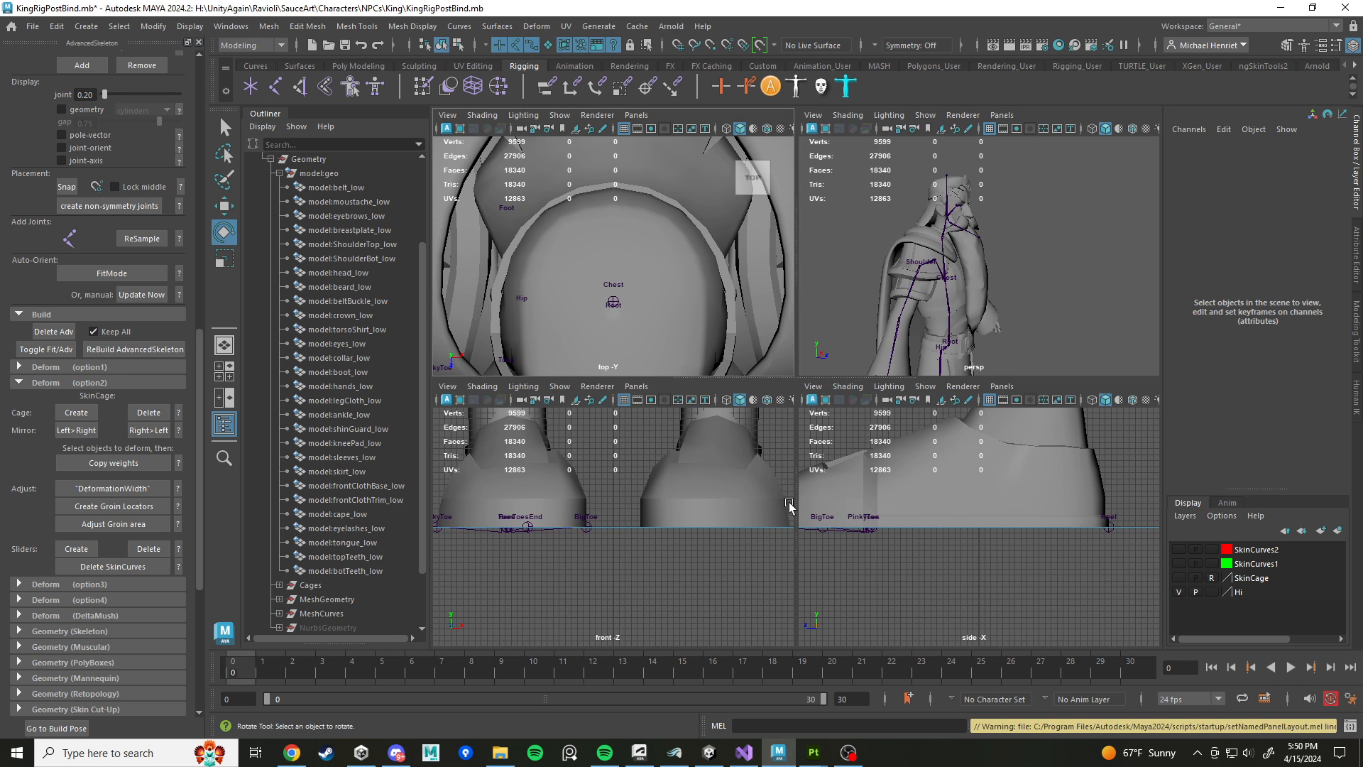
key(space)
scroll(898, 374, down, 5)
scroll(876, 391, down, 6)
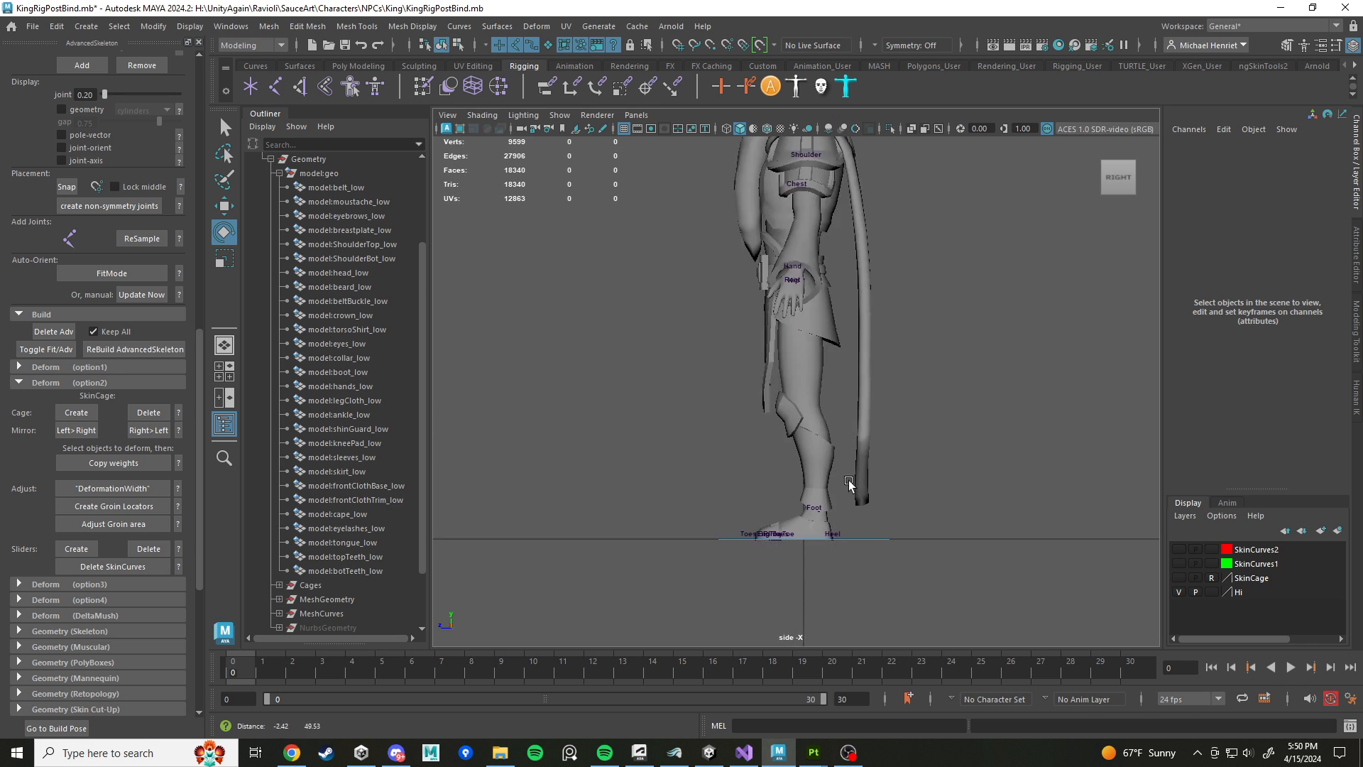
key(space)
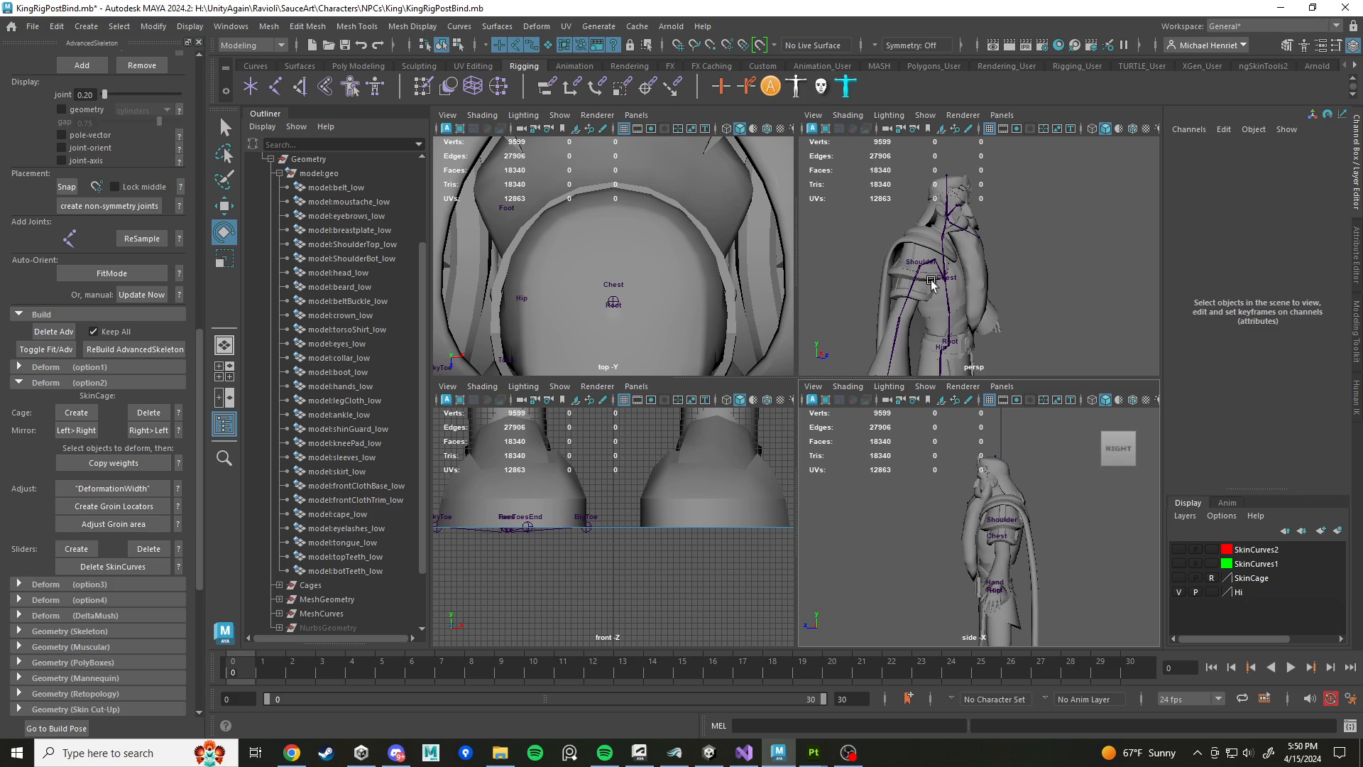
key(space)
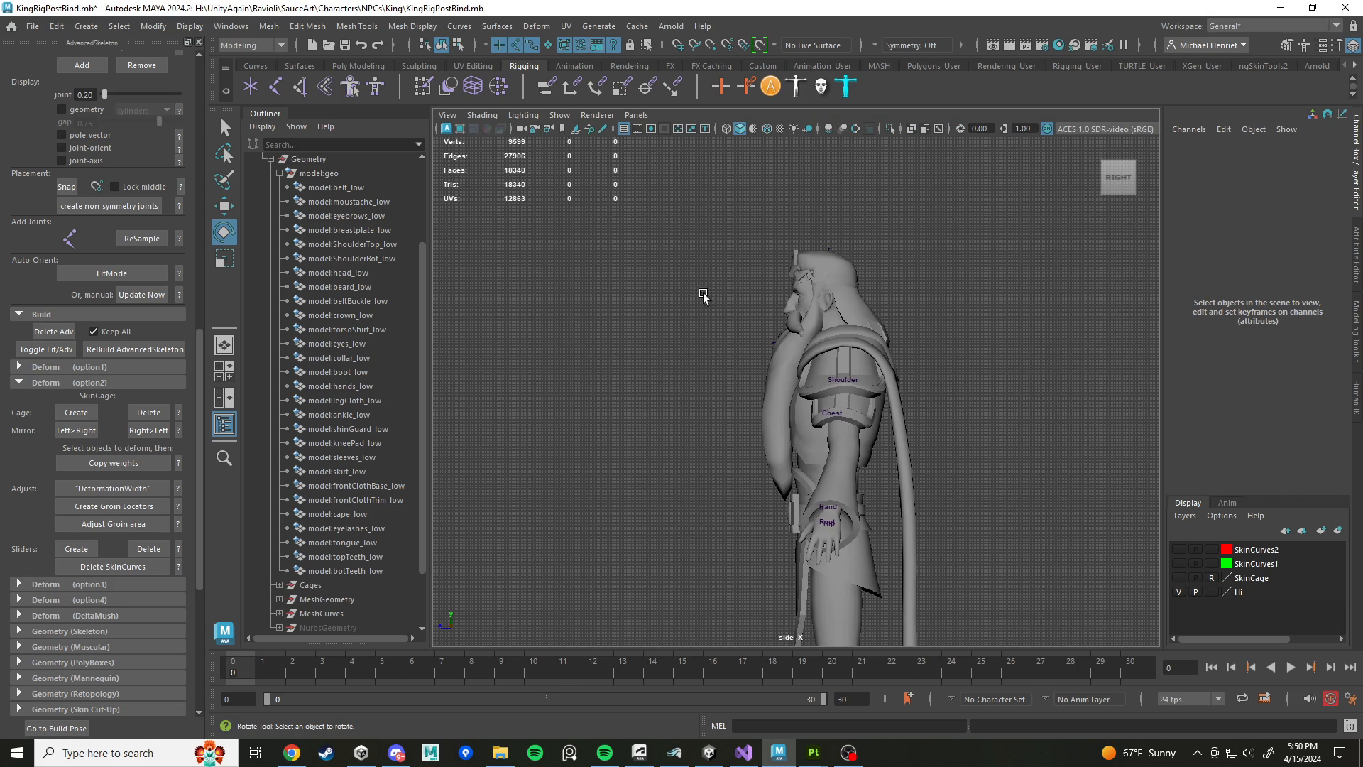
scroll(724, 396, up, 8)
alt+middle_drag(849, 317, 863, 296)
click(837, 352)
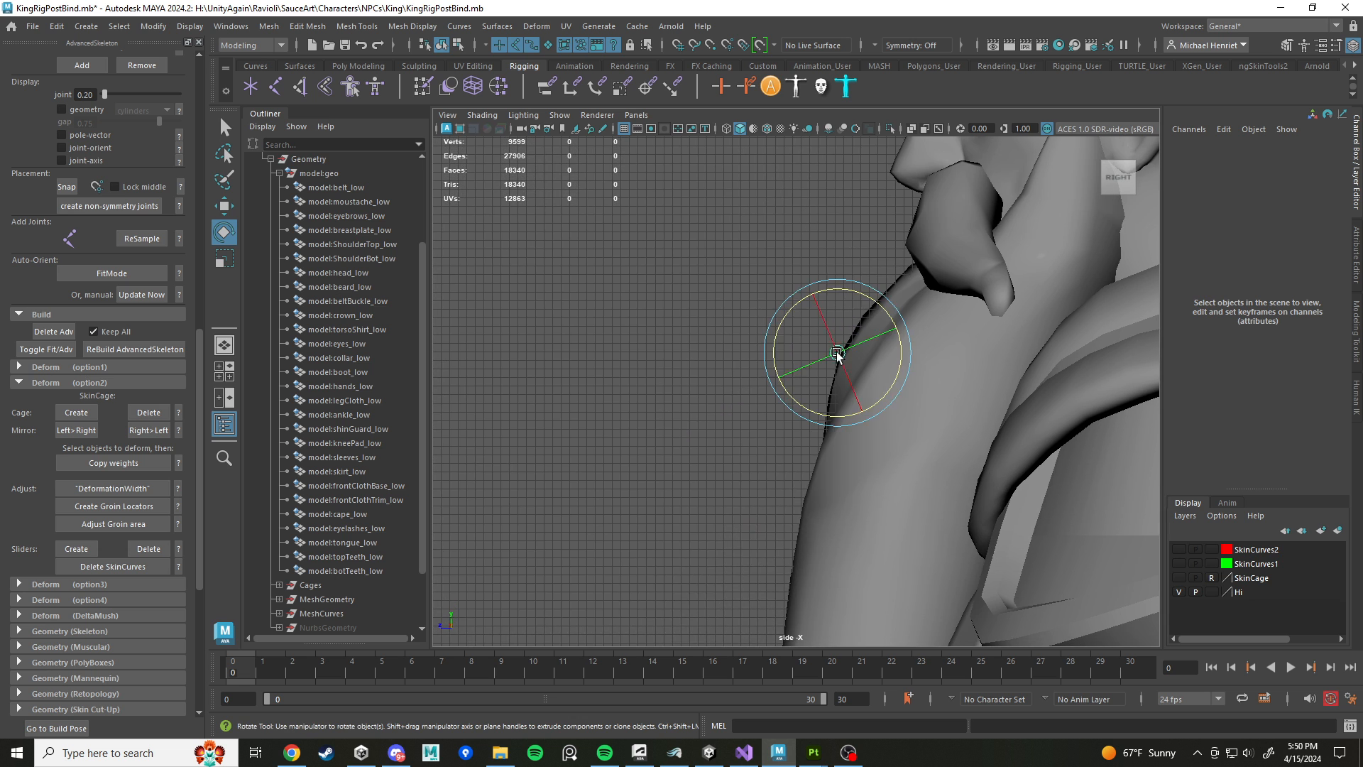
scroll(788, 437, down, 3)
scroll(777, 448, down, 4)
alt+middle_drag(778, 451, 721, 338)
click(561, 452)
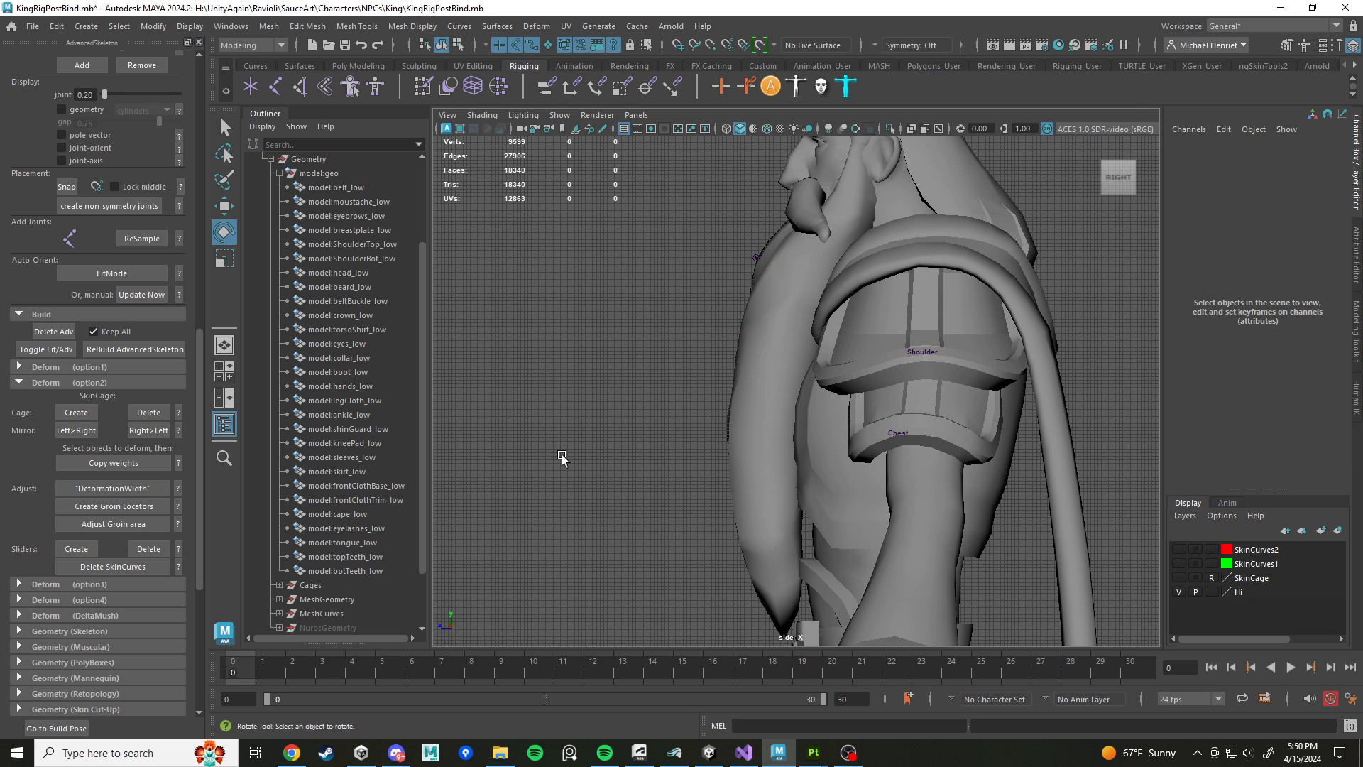
Step: Change the menu set from Modeling to Rigging
scroll(21, 447, up, 3)
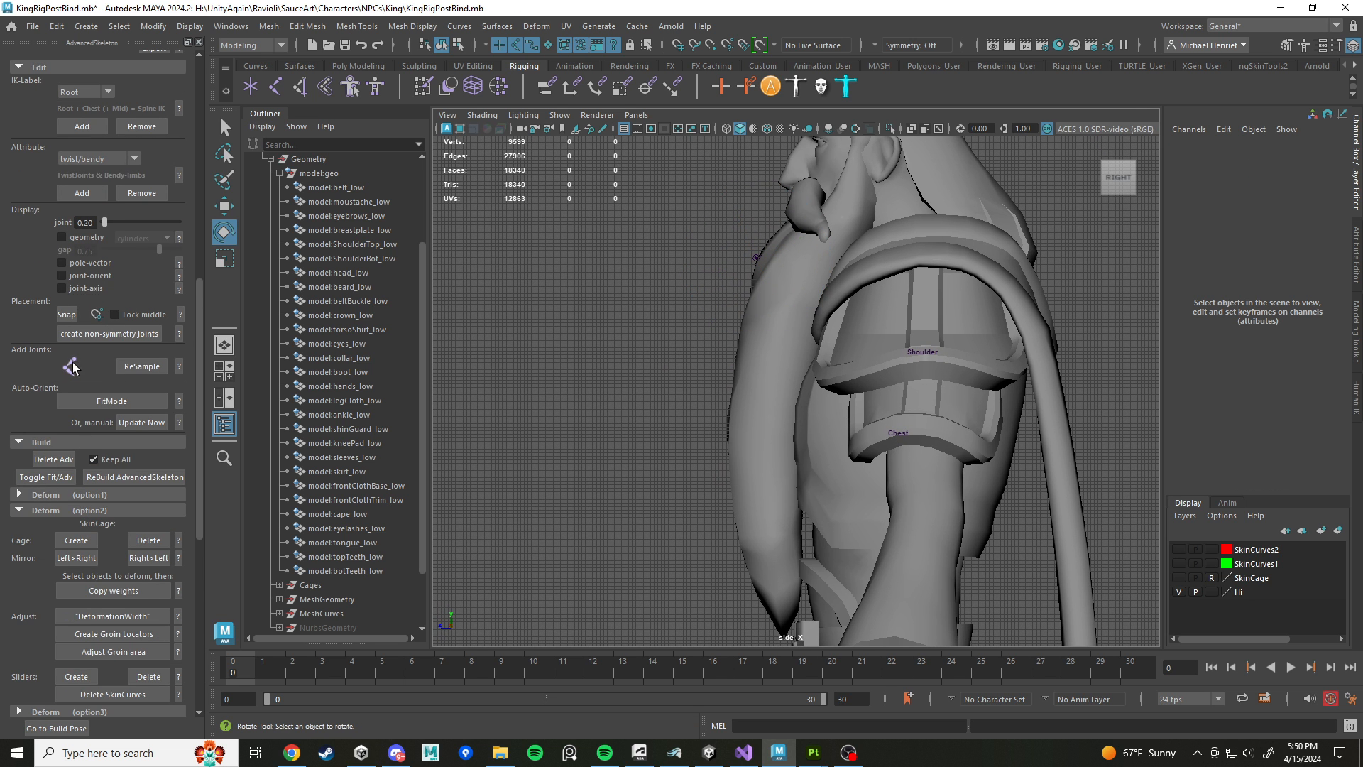
click(253, 45)
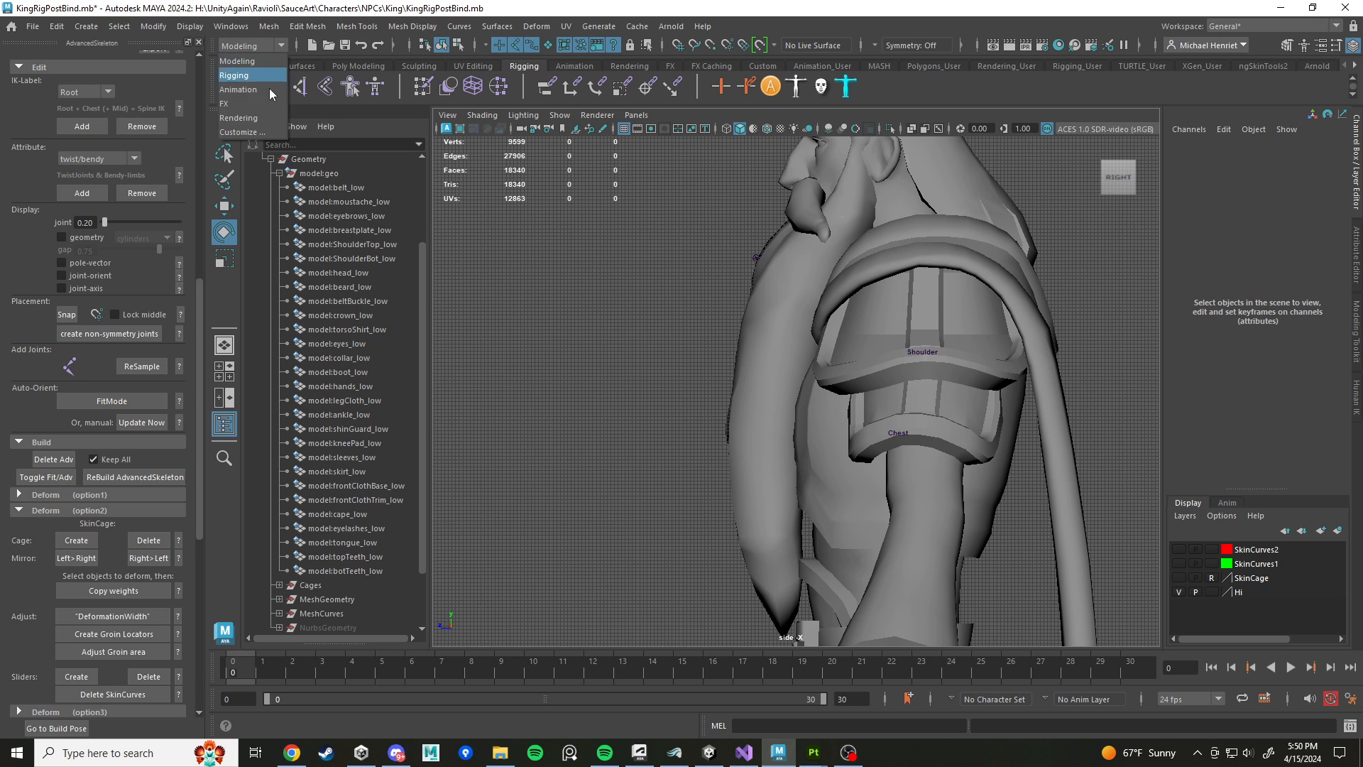
click(240, 76)
click(272, 27)
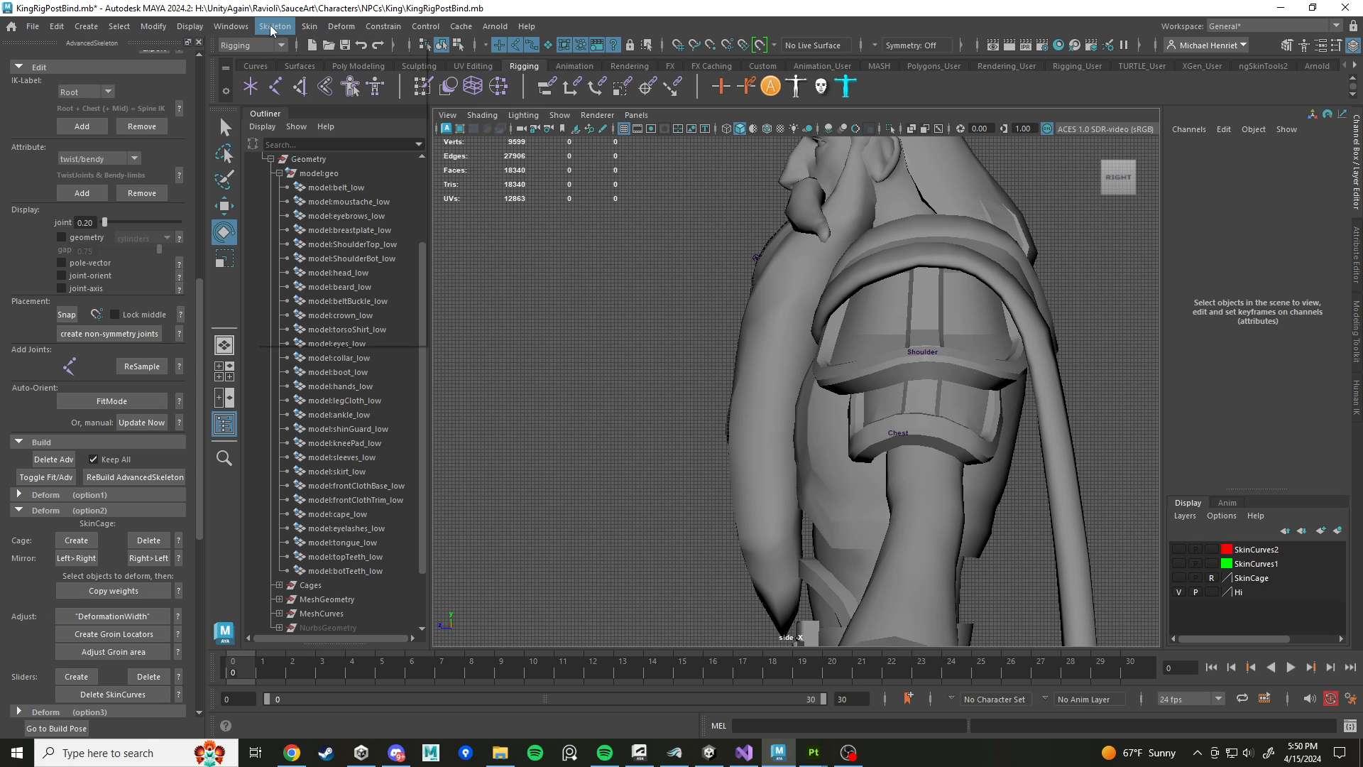
click(19, 381)
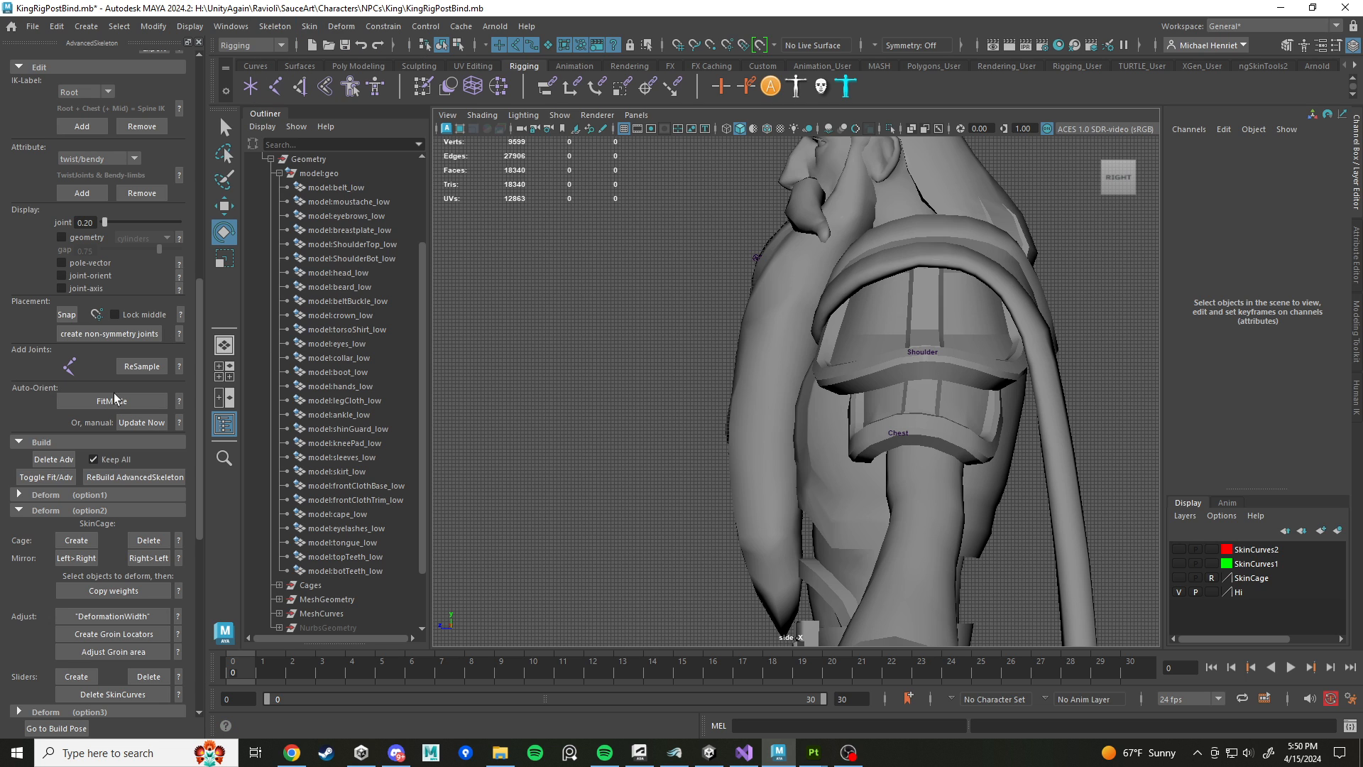
Step: Draw a chain of five joints through the middle of the beard, from below the chin to its tip, in wireframe side view
click(69, 366)
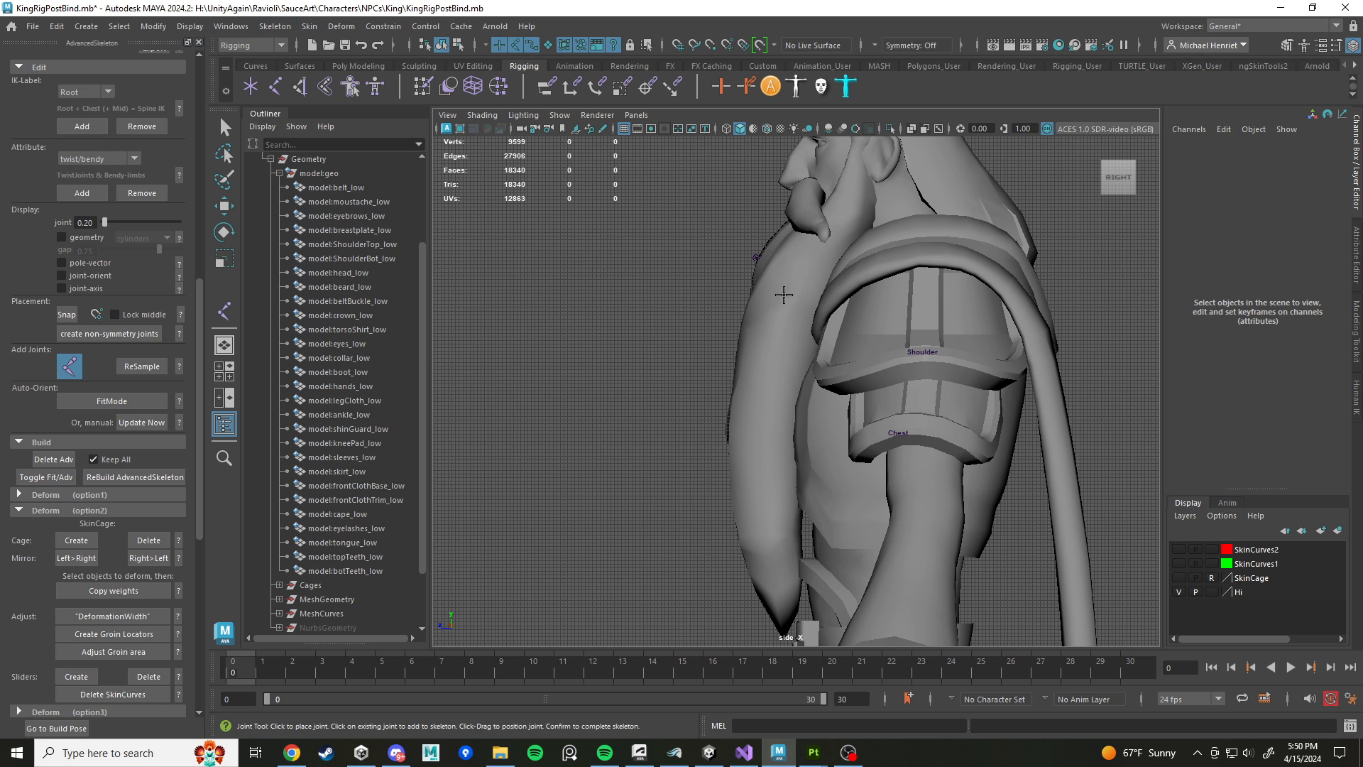
alt+middle_drag(770, 299, 760, 340)
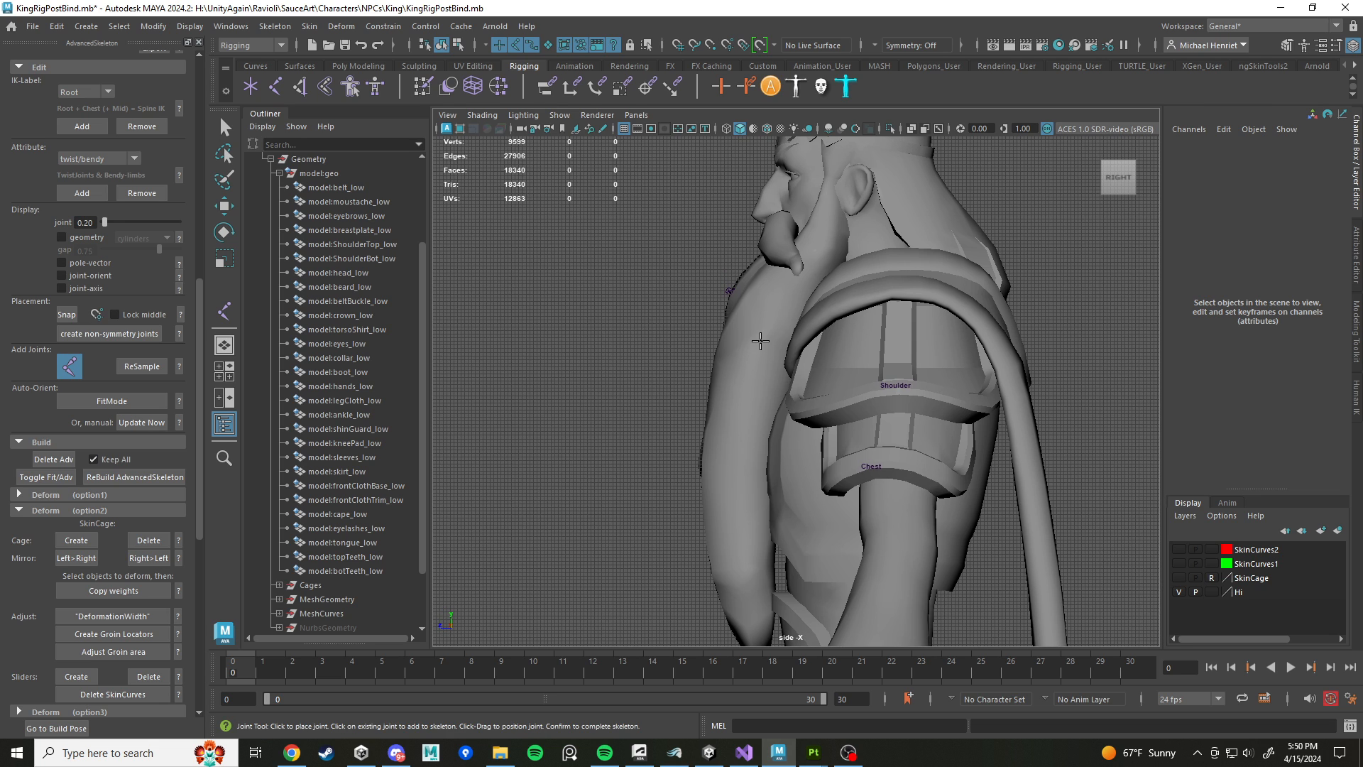
click(761, 341)
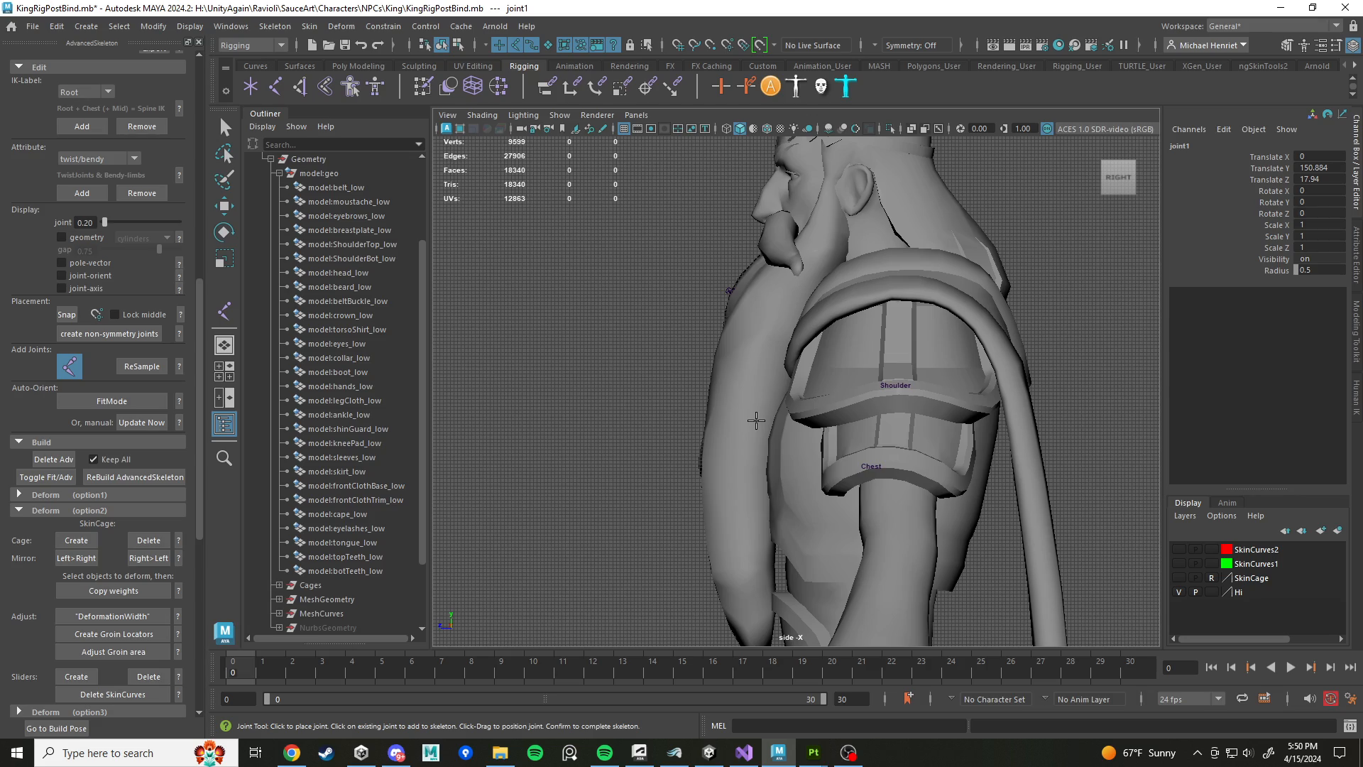
key(4)
scroll(756, 418, up, 5)
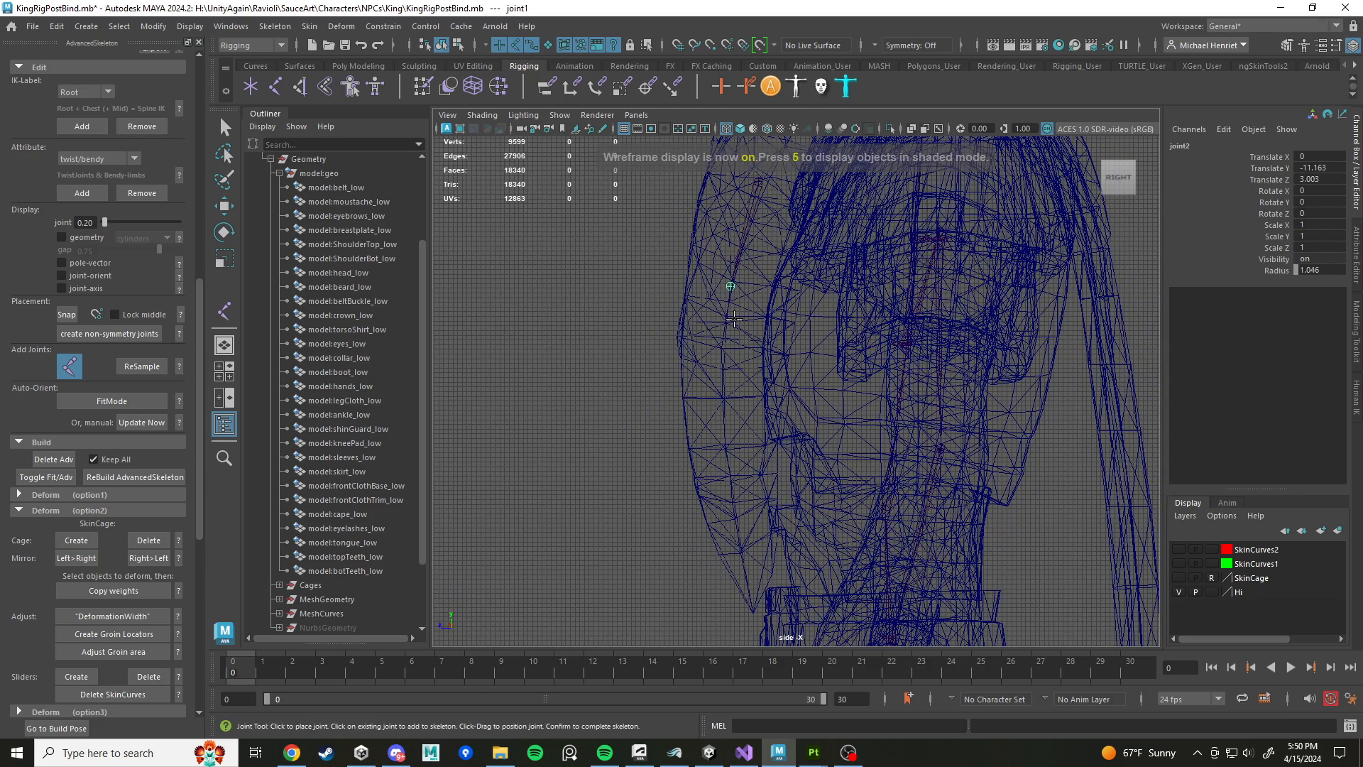
click(725, 377)
drag(726, 378, 724, 391)
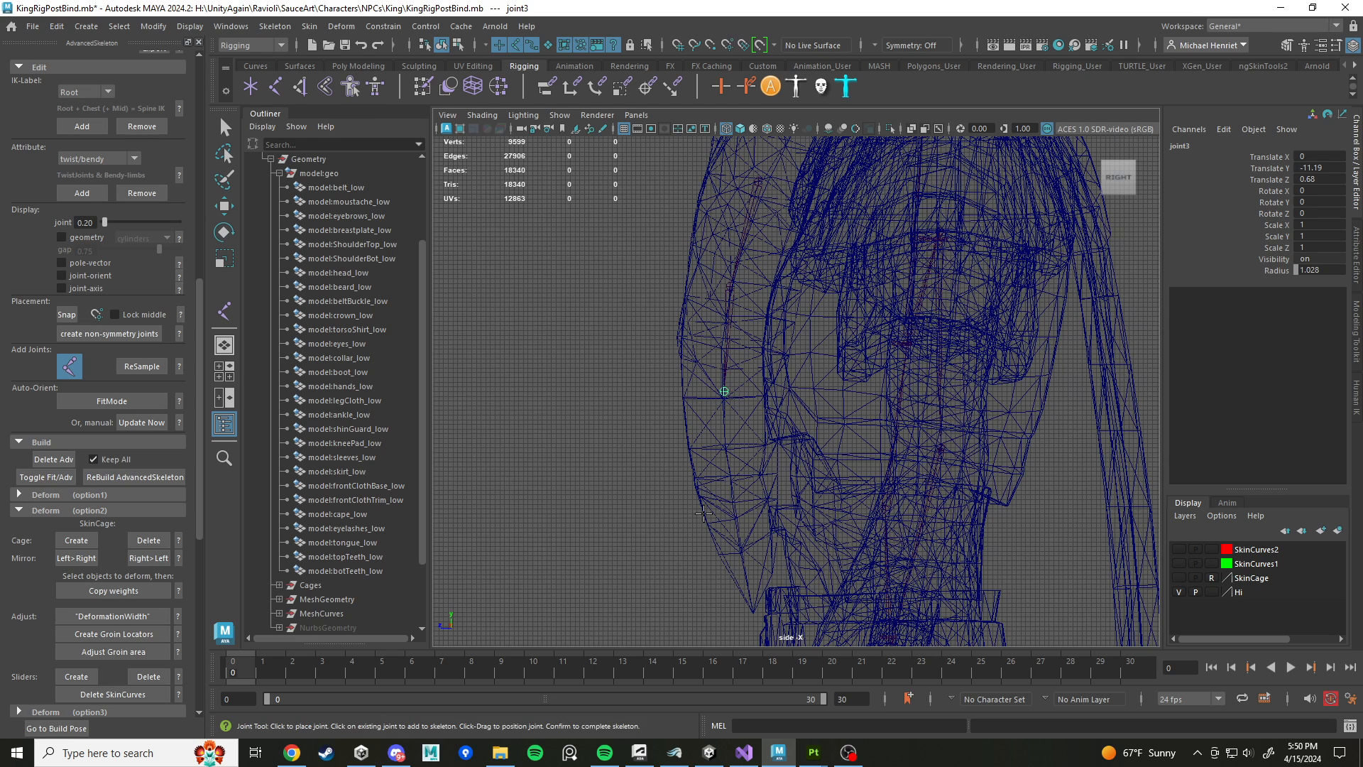
click(730, 482)
drag(730, 481, 733, 492)
alt+middle_drag(734, 492, 720, 382)
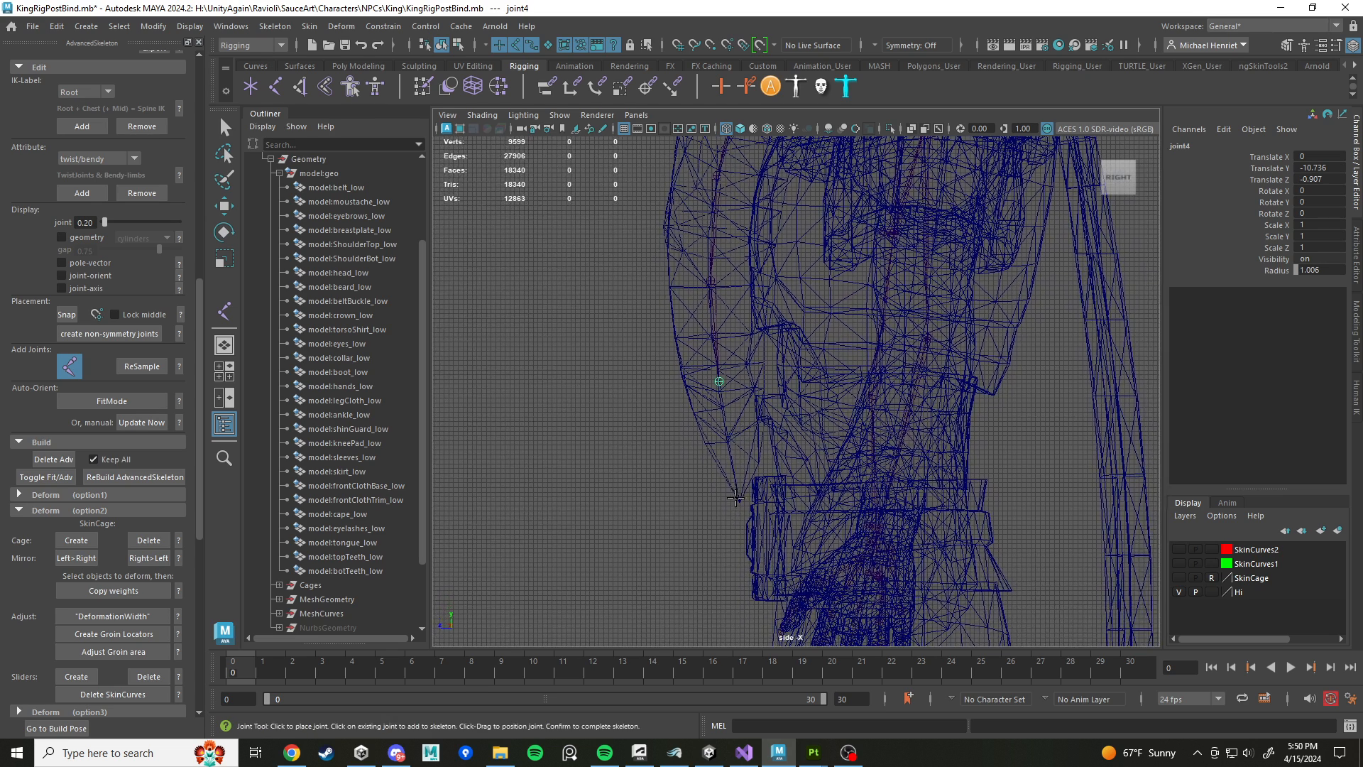
click(739, 502)
key(Return)
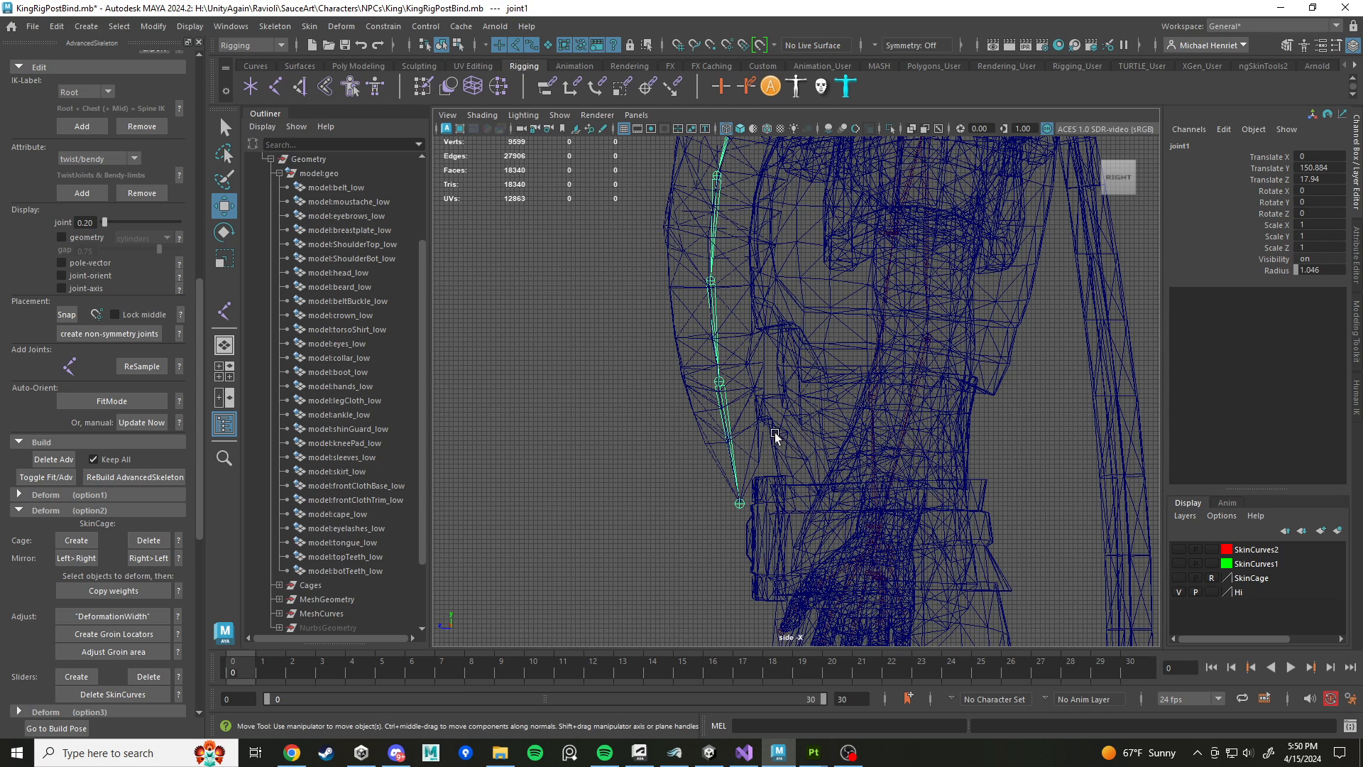
Step: Expand the full hierarchy of the new beard joint chain in the Outliner, from joint1 to joint5
scroll(743, 465, down, 2)
alt+middle_drag(744, 463, 744, 539)
scroll(337, 472, down, 2)
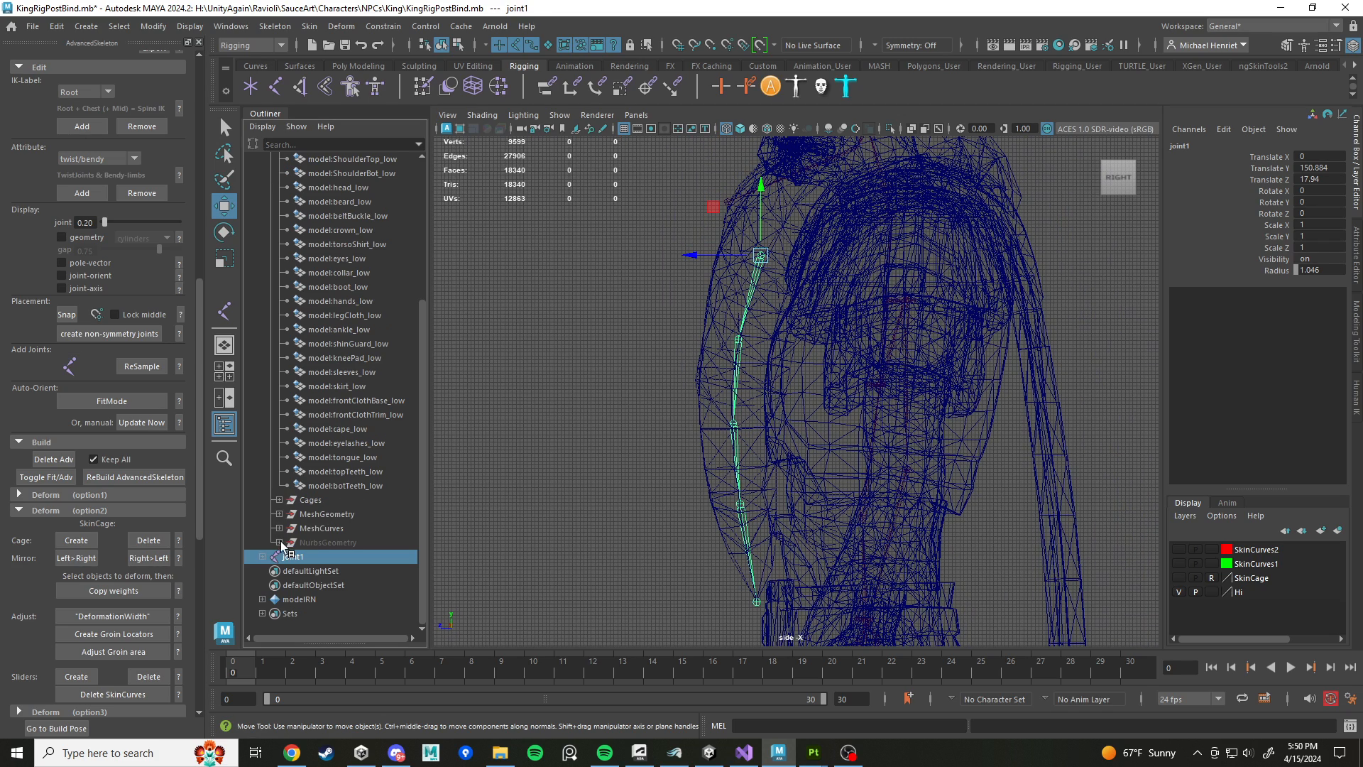
shift+click(263, 557)
shift+click(336, 558)
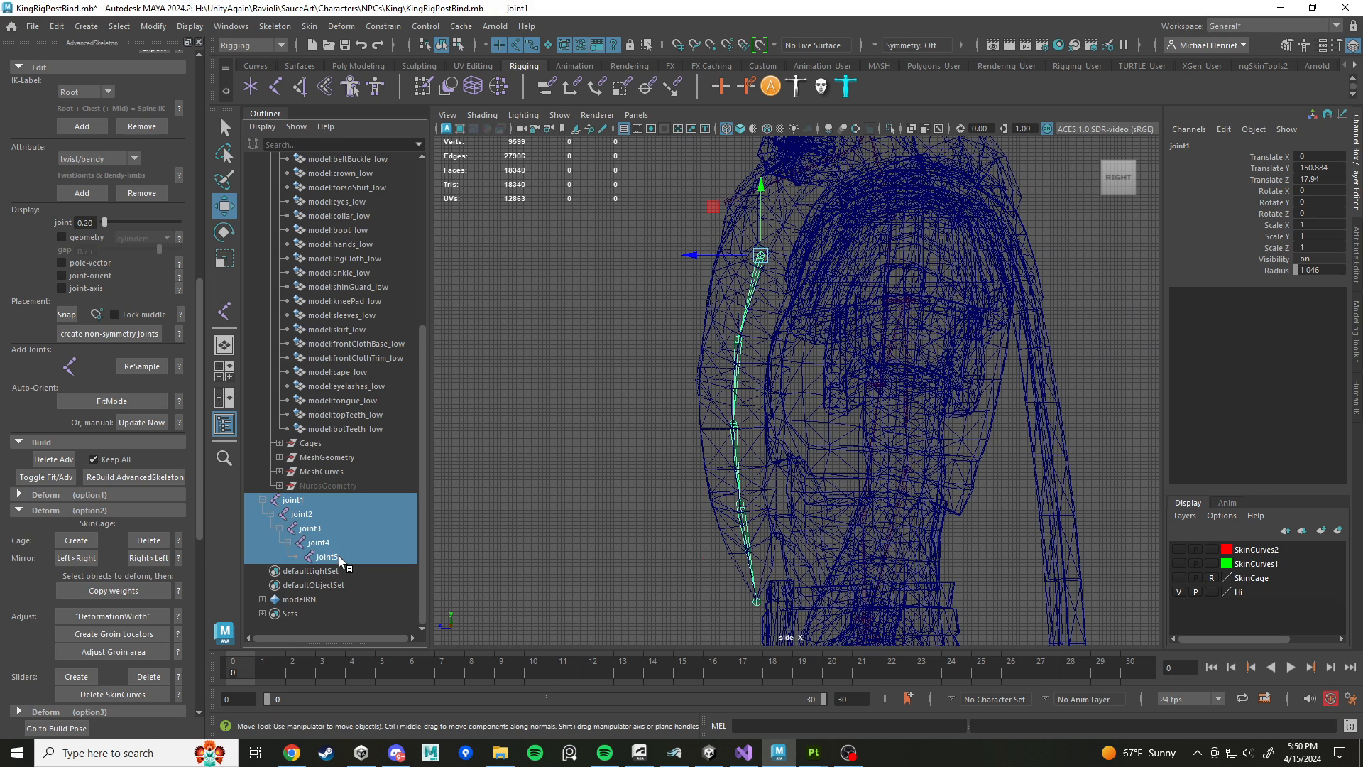
click(294, 500)
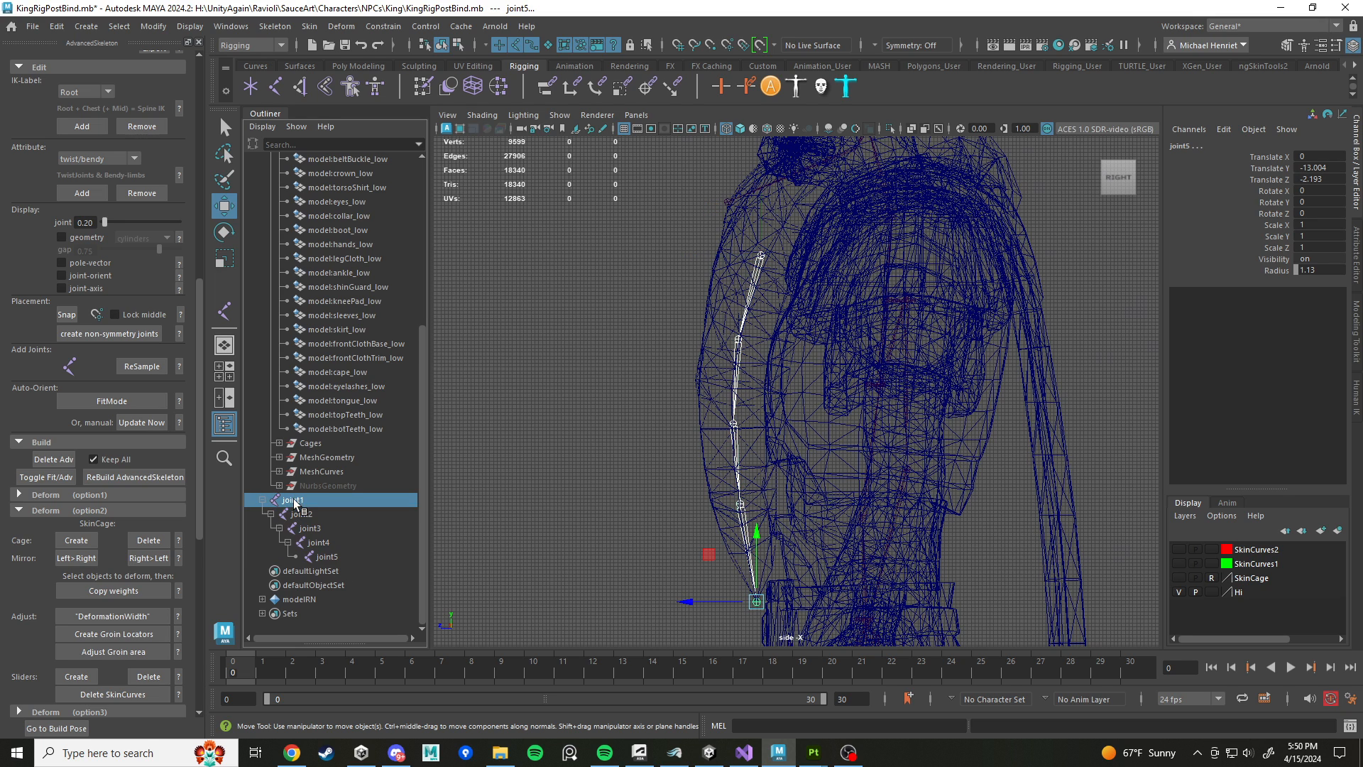
click(318, 527)
Step: Rename the five selected chain joints by searching for "joint" and replacing it with "beardJoint"
click(291, 499)
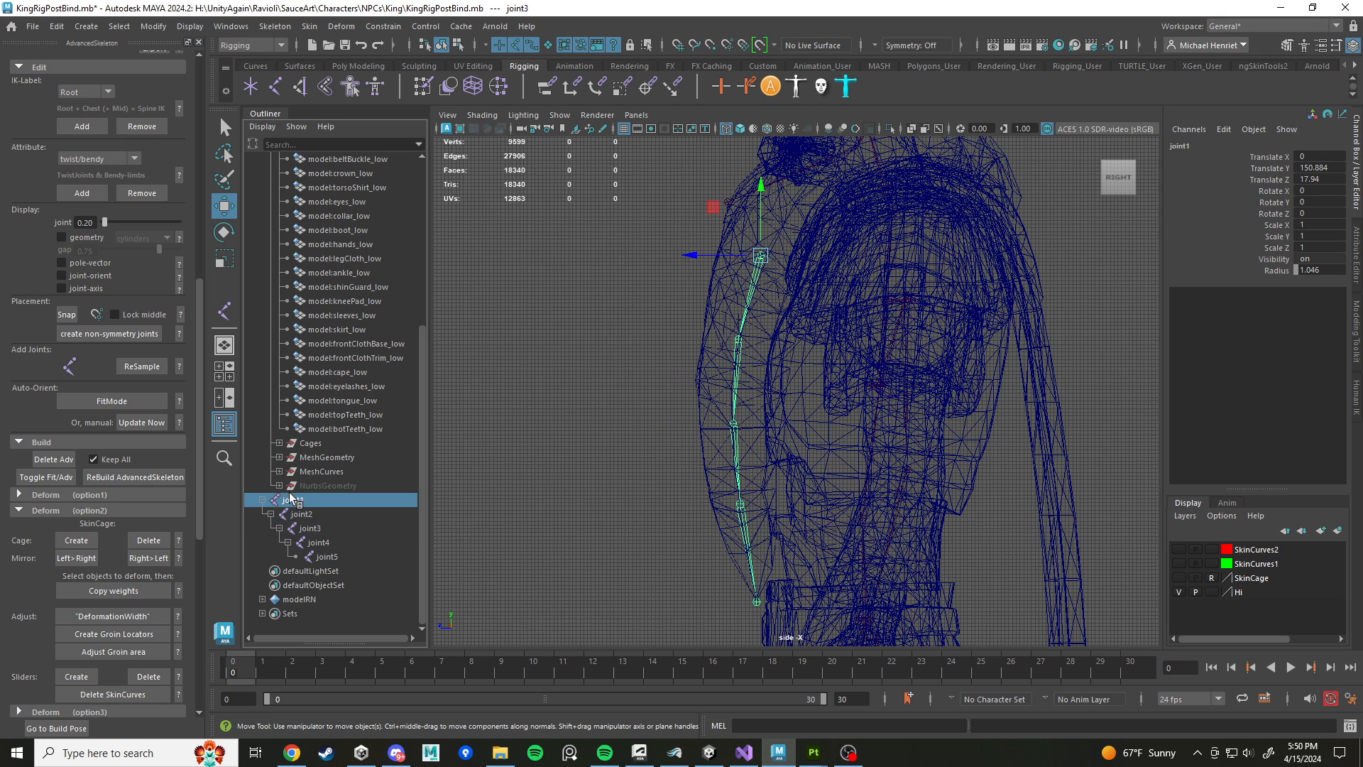
shift+click(338, 555)
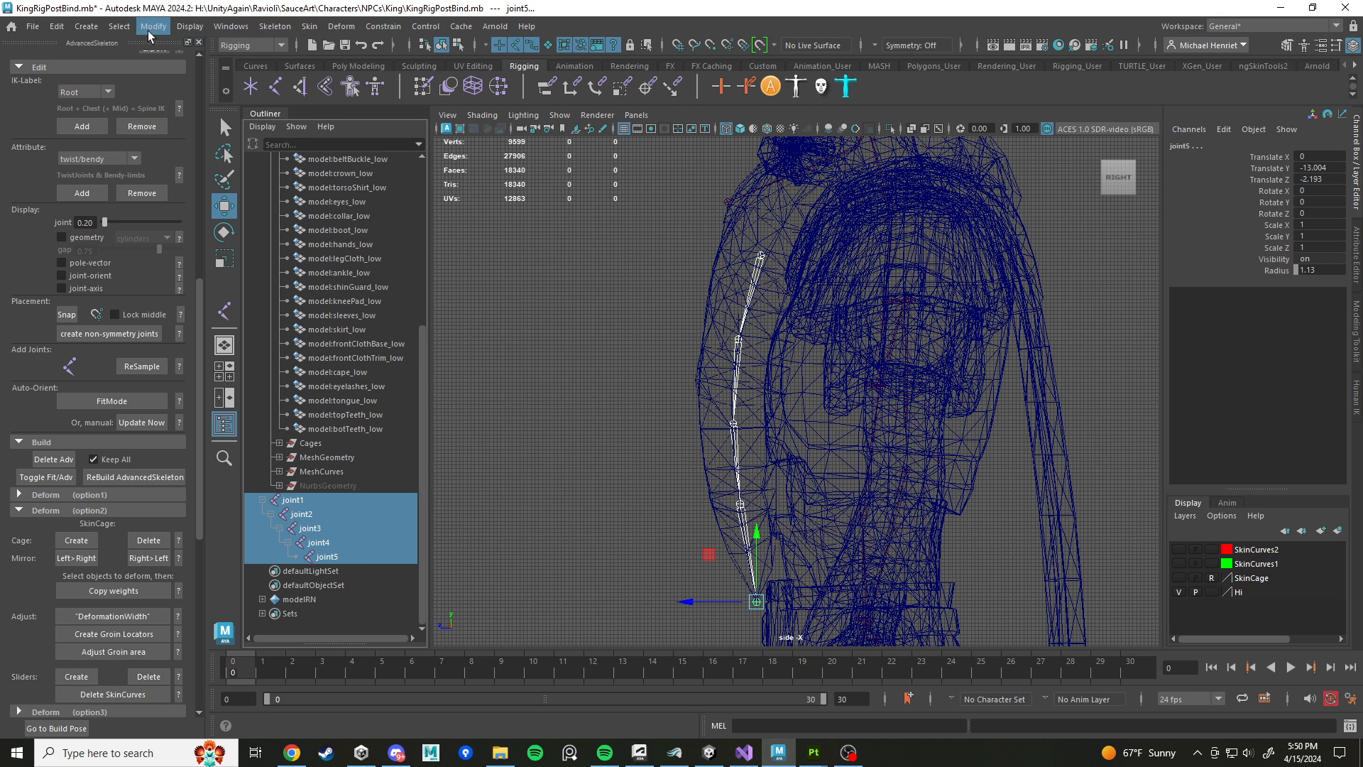
click(119, 28)
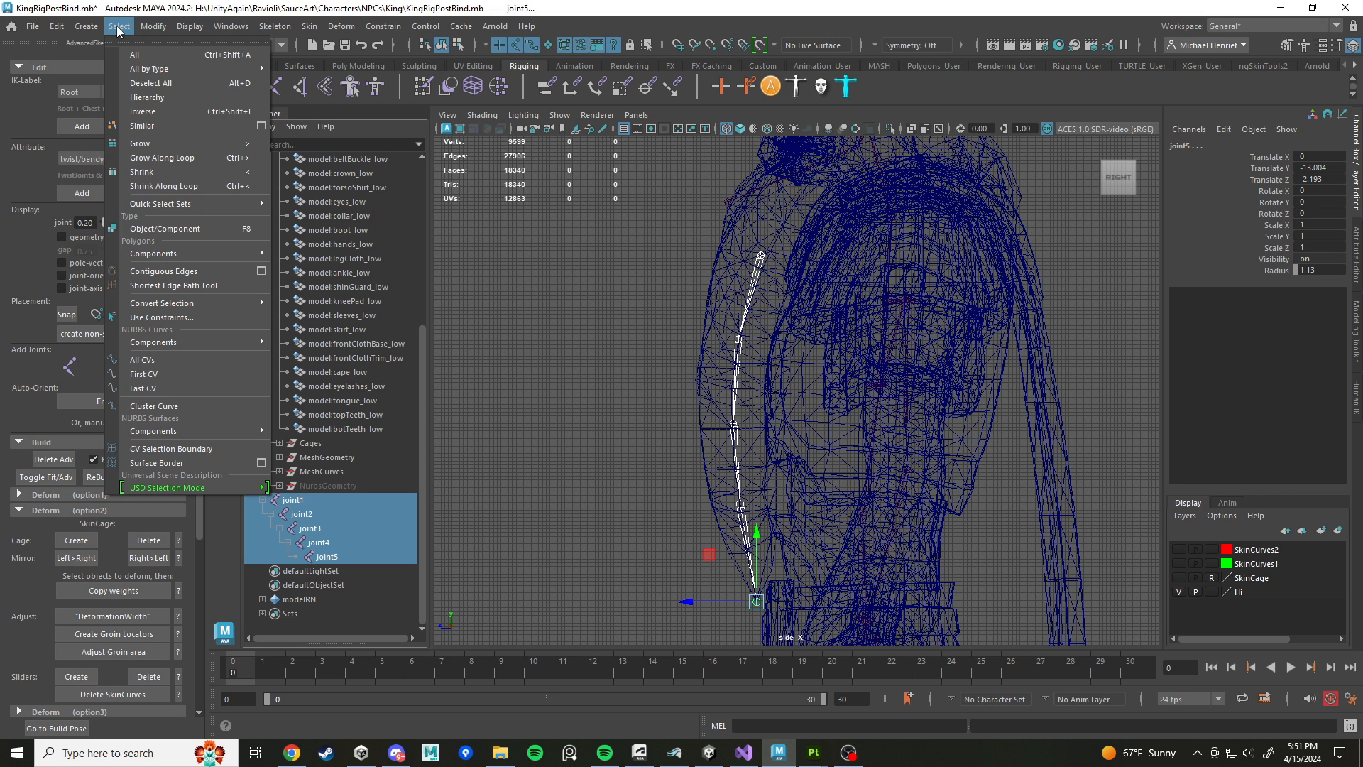
mouse_move(158, 31)
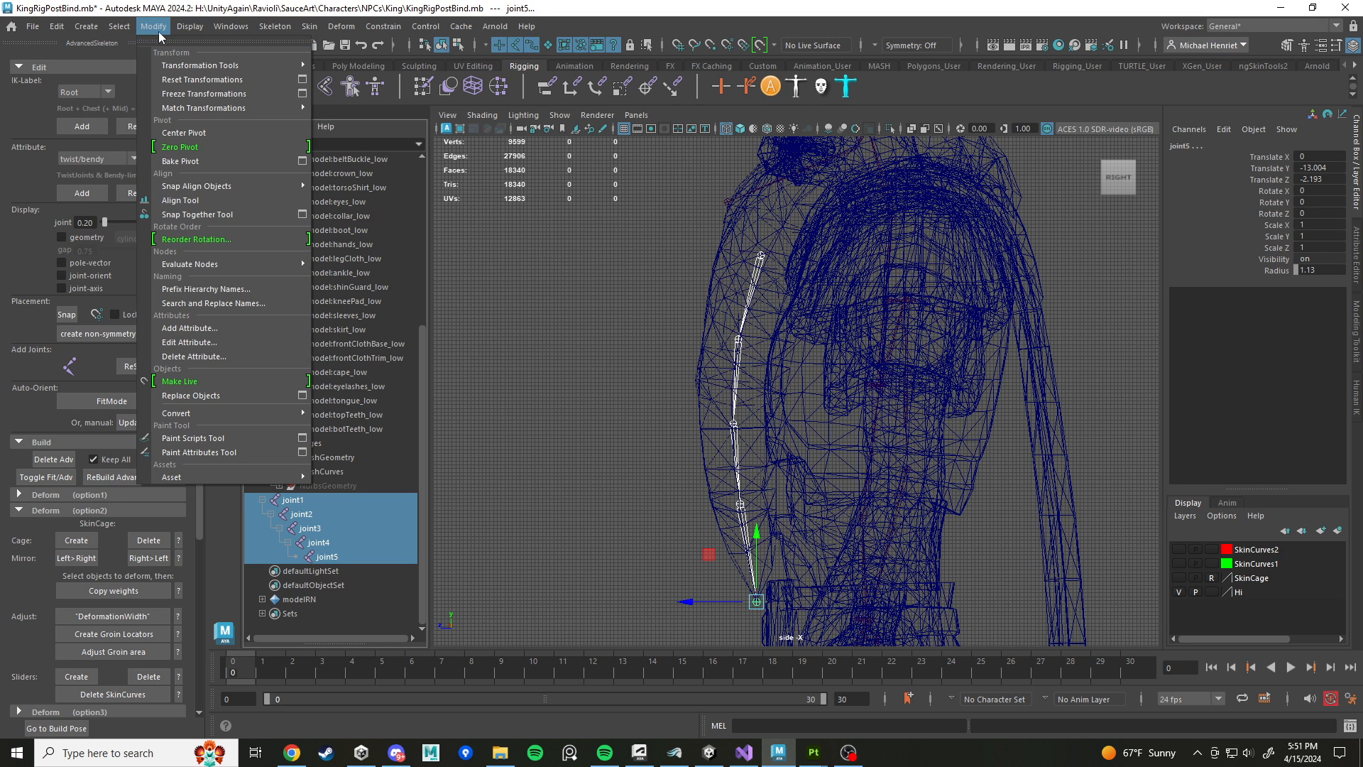
click(216, 303)
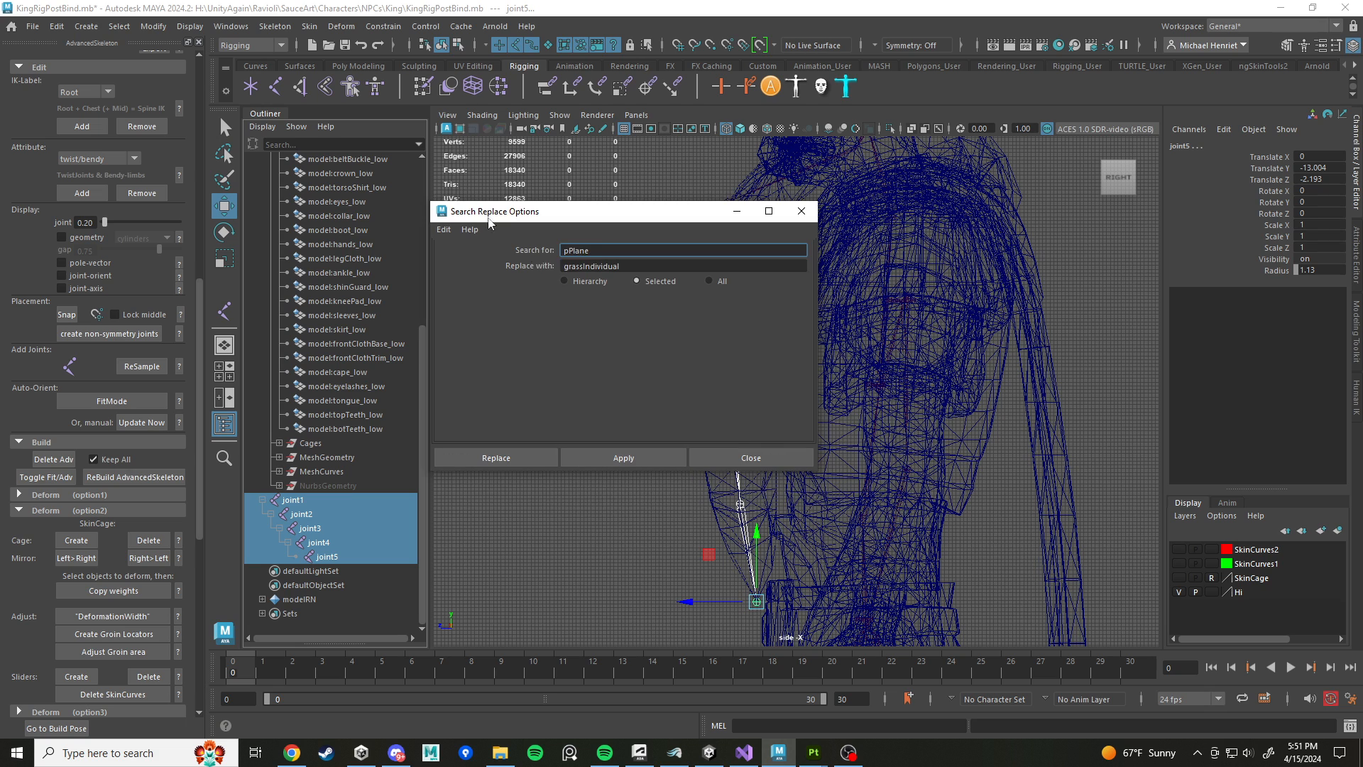
double_click(602, 252)
text(joint)
double_click(648, 267)
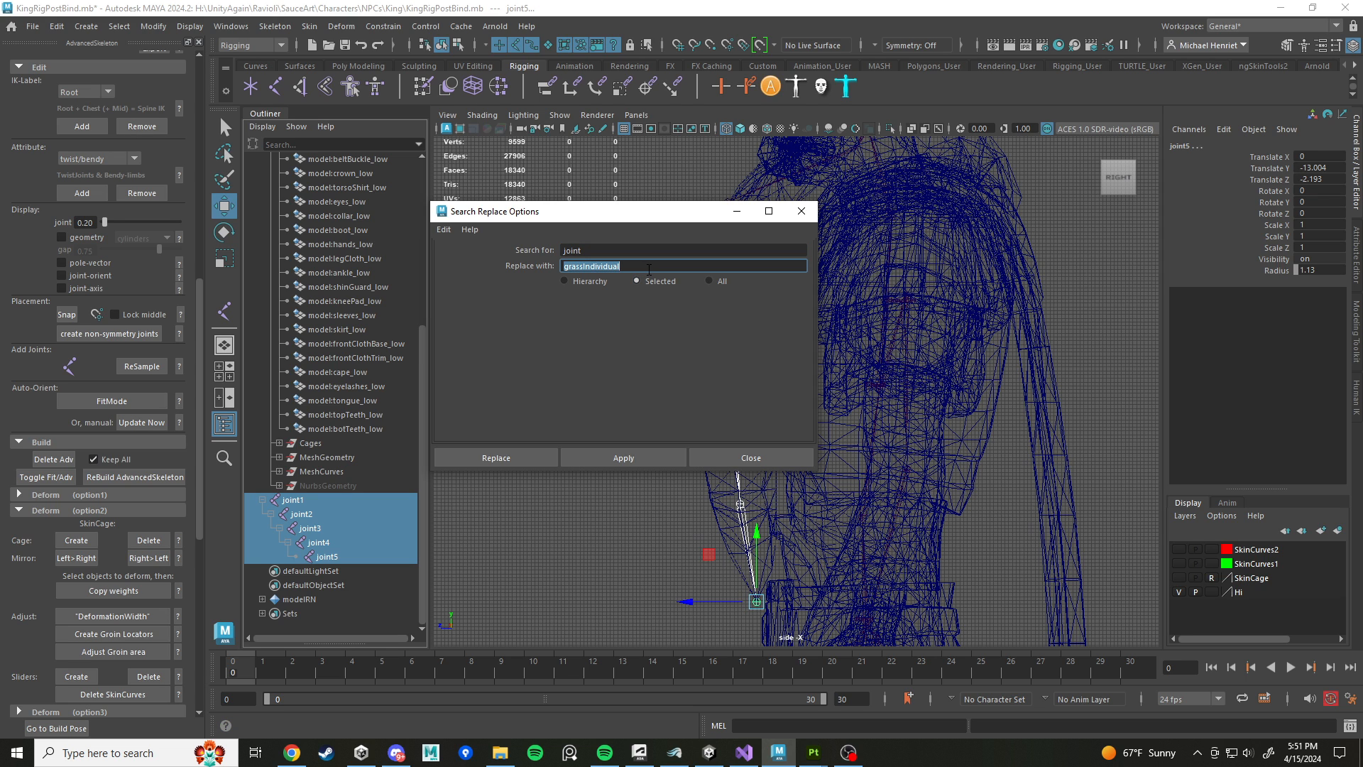
text(beardJoint)
click(496, 457)
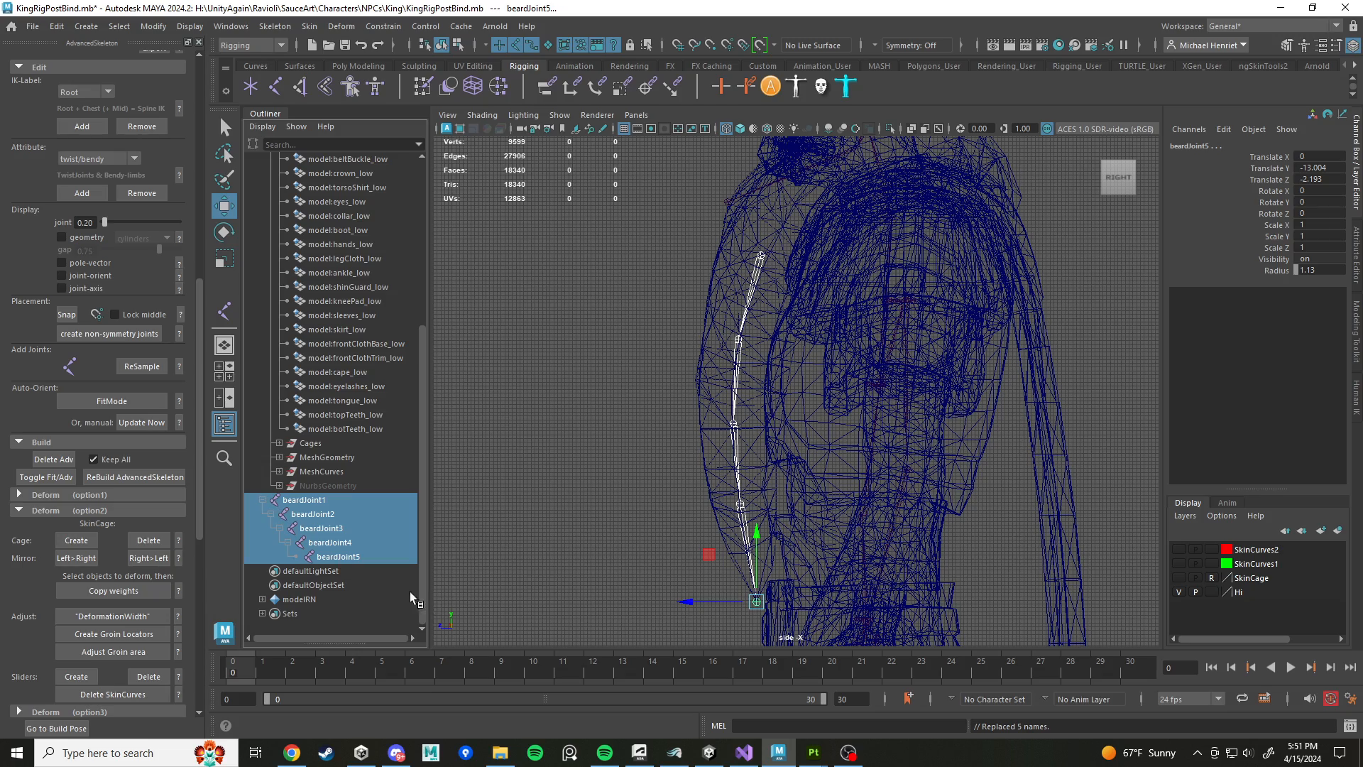
Step: Parent beardJoint1 to the JawEnd joint and check its place in the FitSkeleton hierarchy
click(731, 203)
alt+middle_drag(759, 237, 766, 403)
scroll(732, 323, up, 4)
scroll(731, 323, up, 2)
click(761, 387)
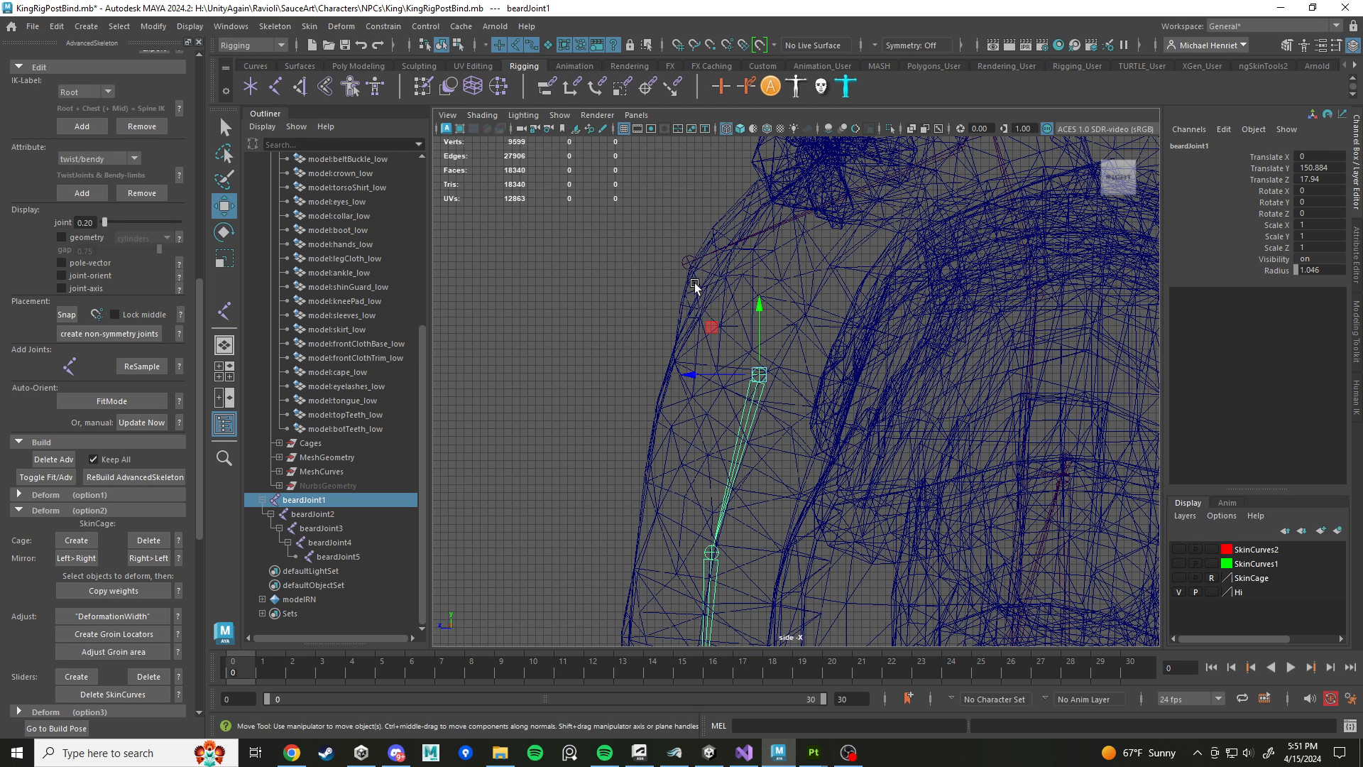
click(688, 263)
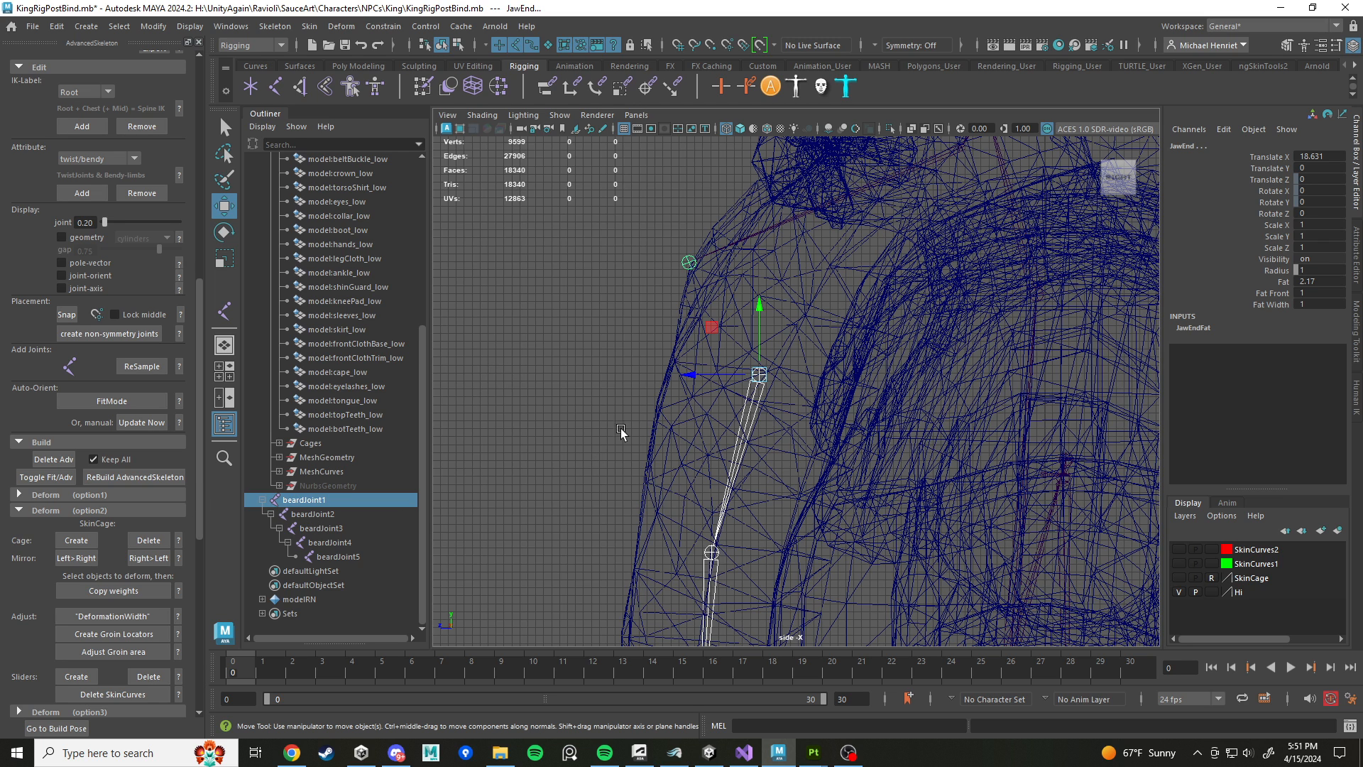
key(p)
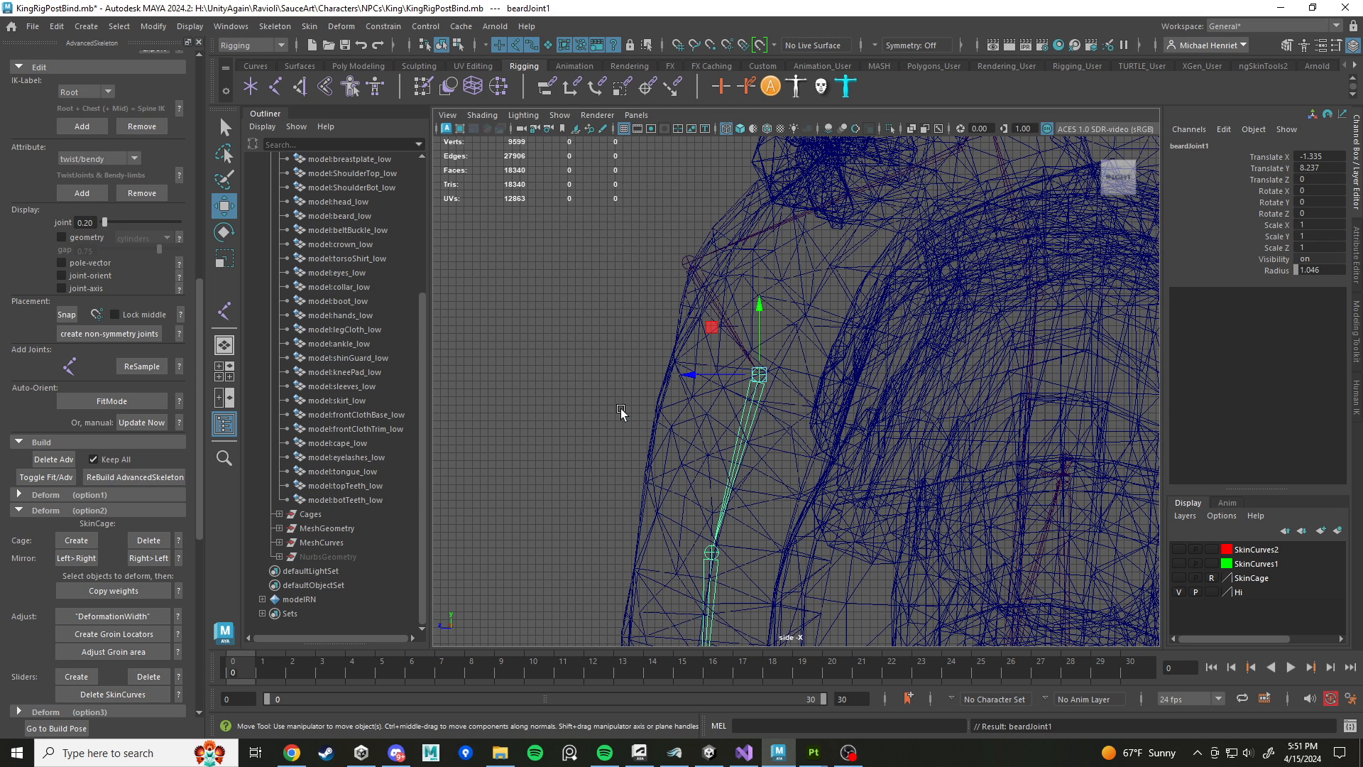
click(619, 330)
click(763, 377)
scroll(341, 423, up, 4)
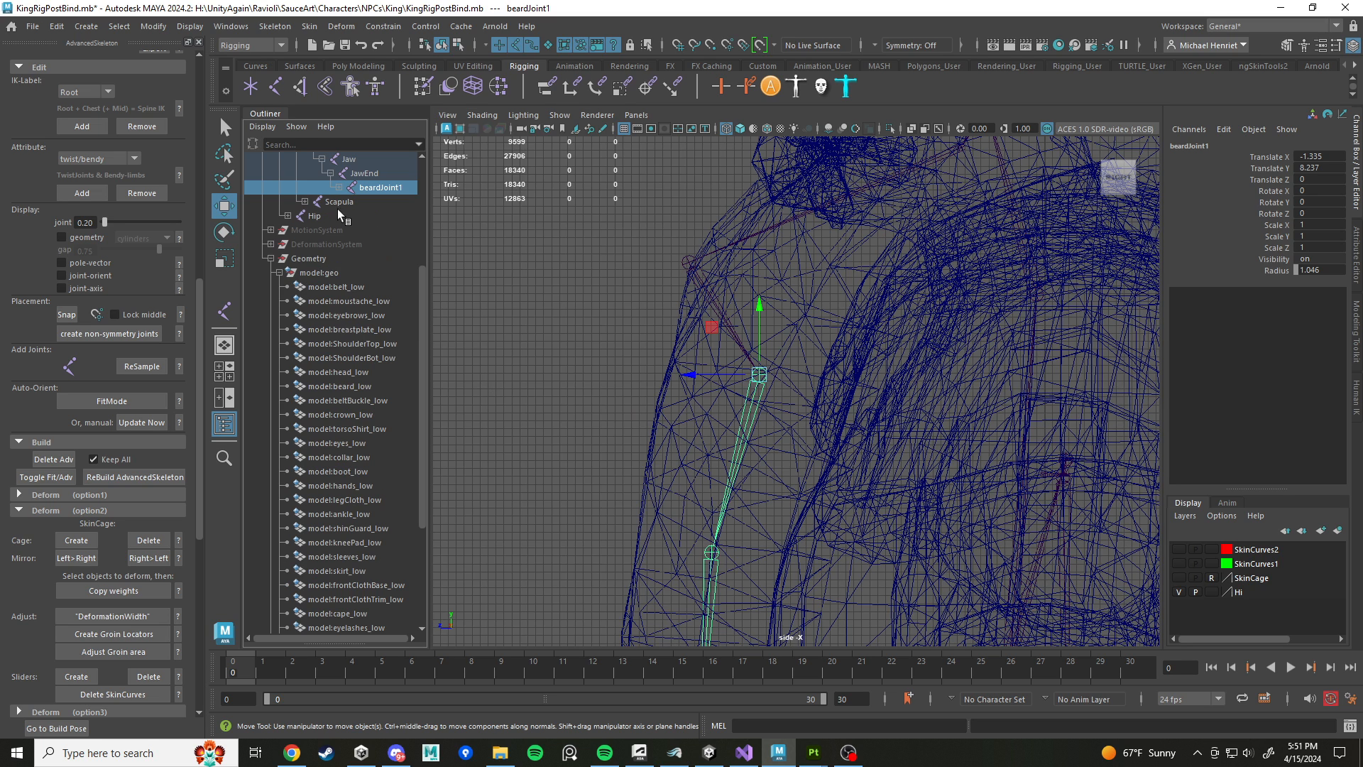
scroll(339, 209, up, 4)
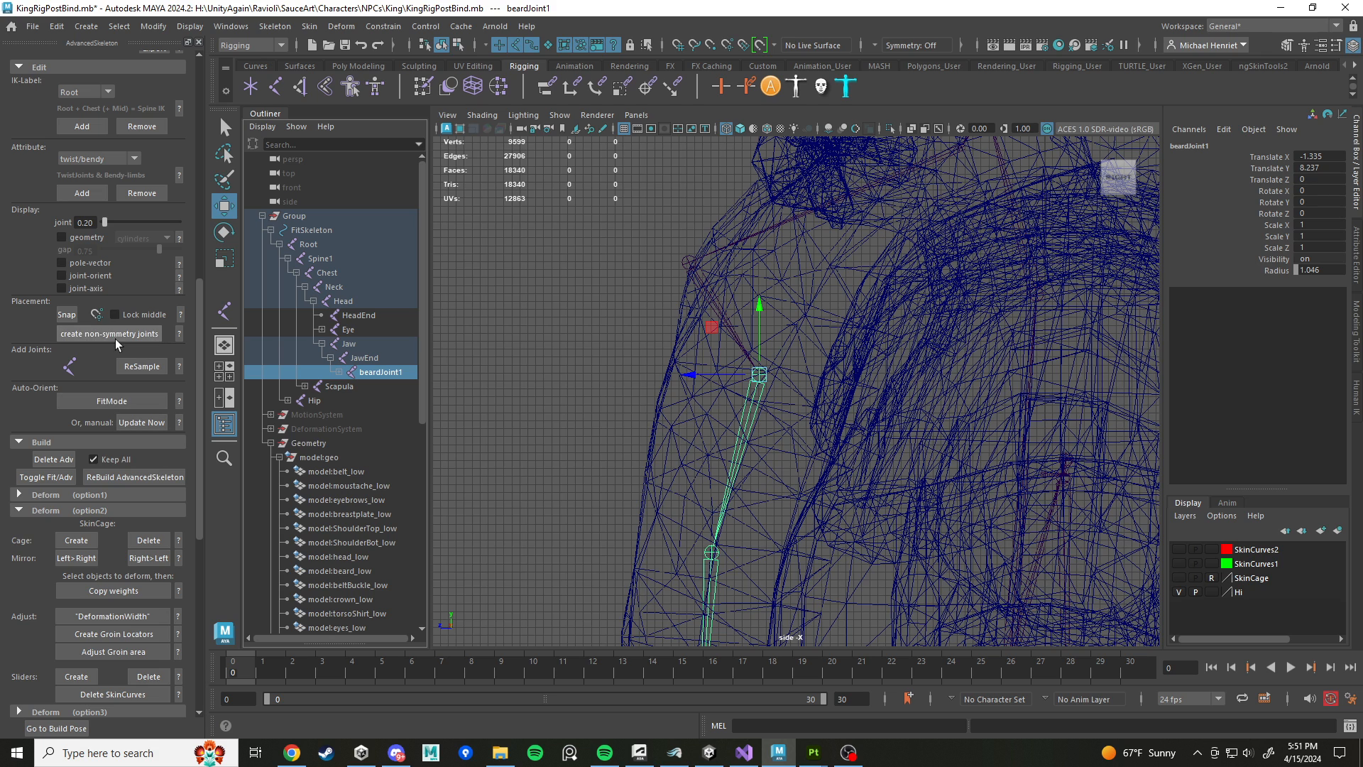
Step: Look through the available IK-Label options for the Fit skeleton, leaving the label at Root
scroll(104, 390, up, 2)
scroll(103, 390, up, 2)
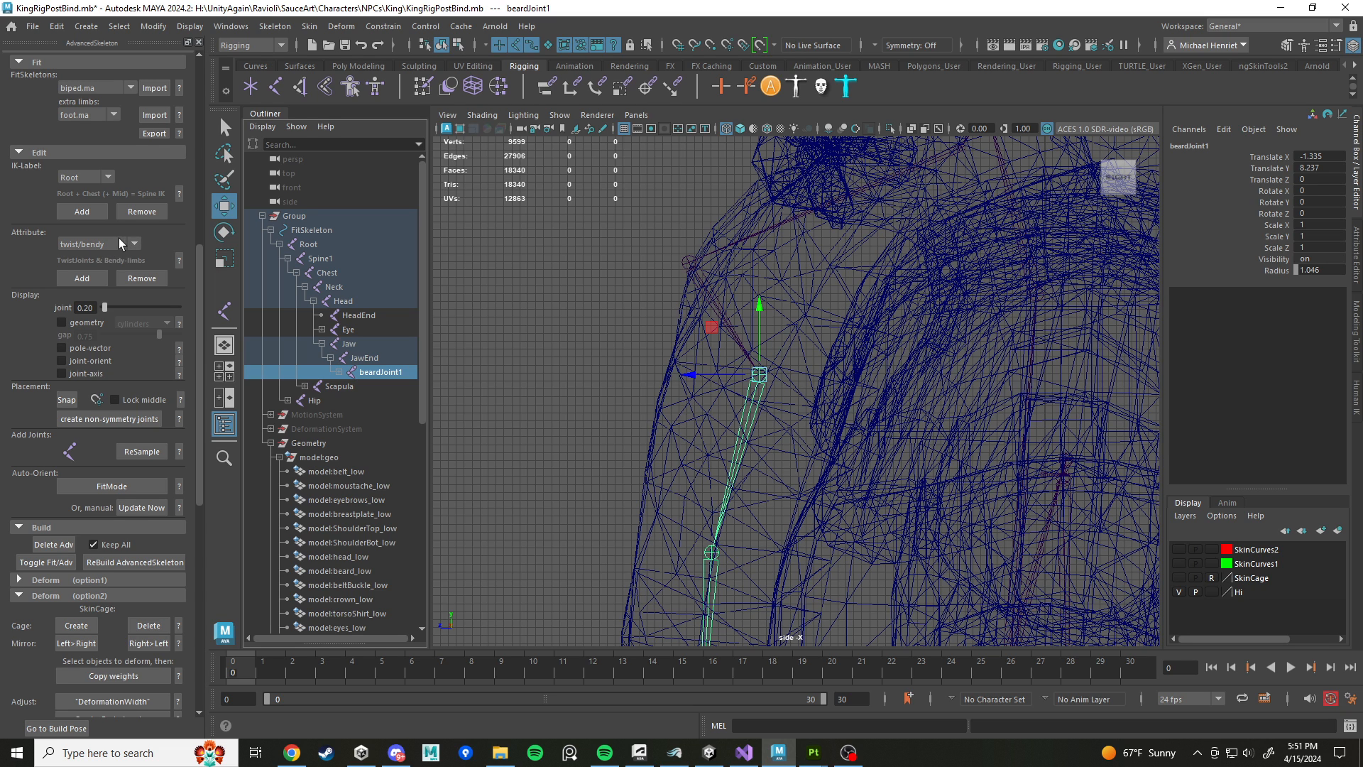
click(107, 178)
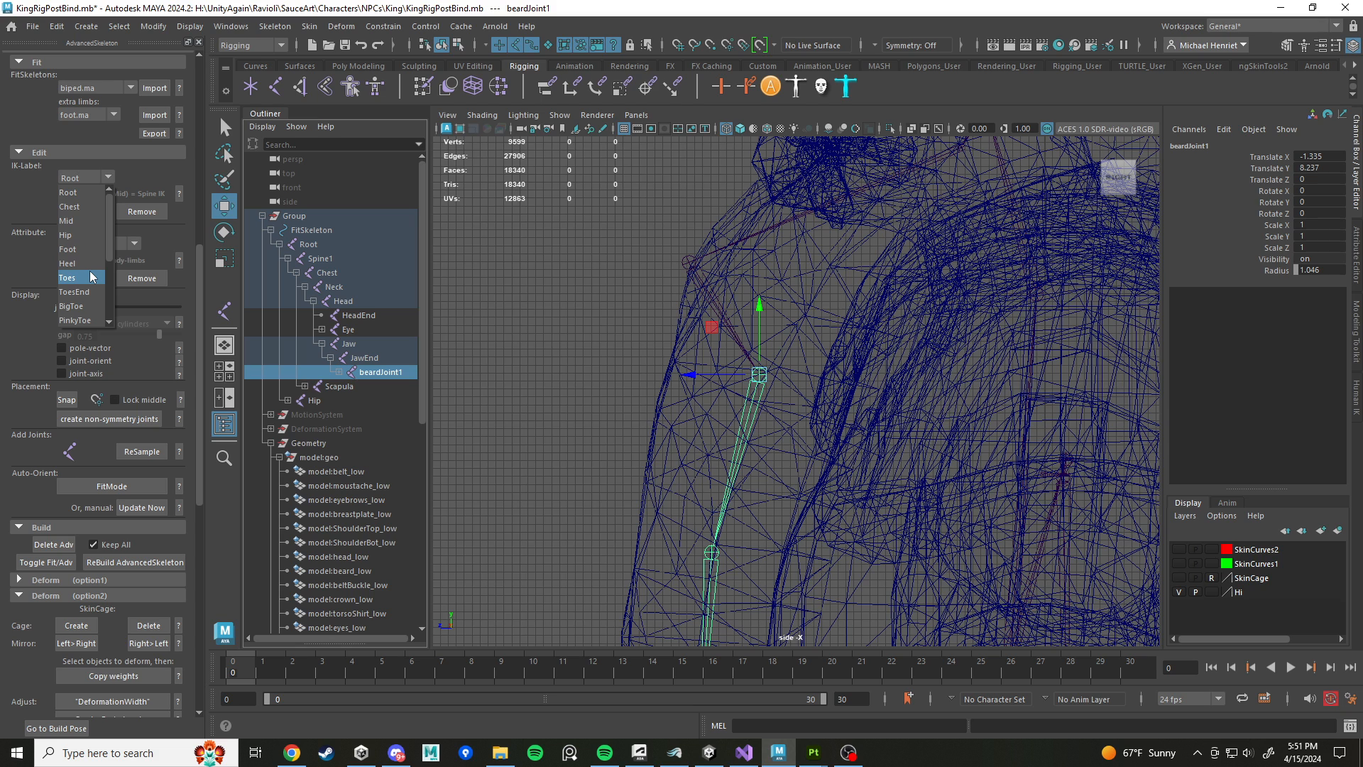
scroll(90, 276, down, 3)
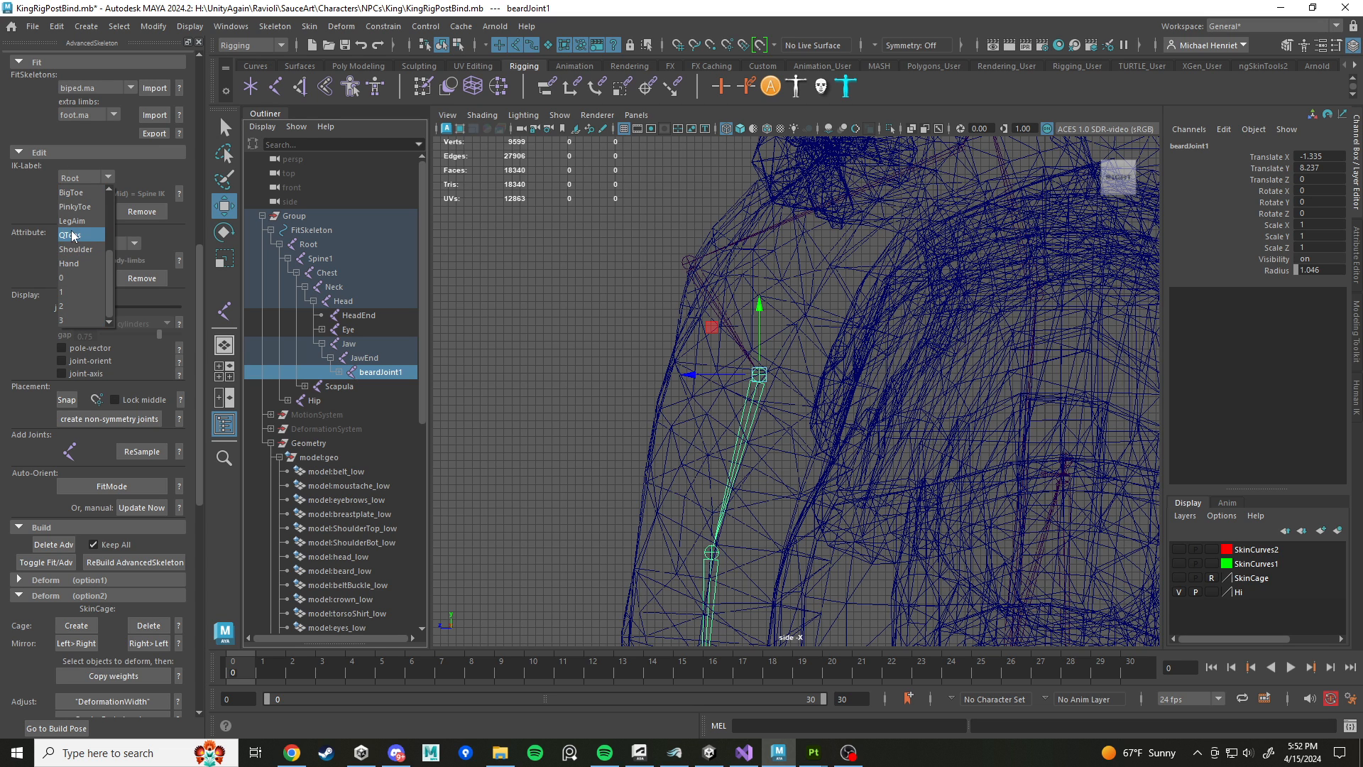
scroll(75, 249, up, 3)
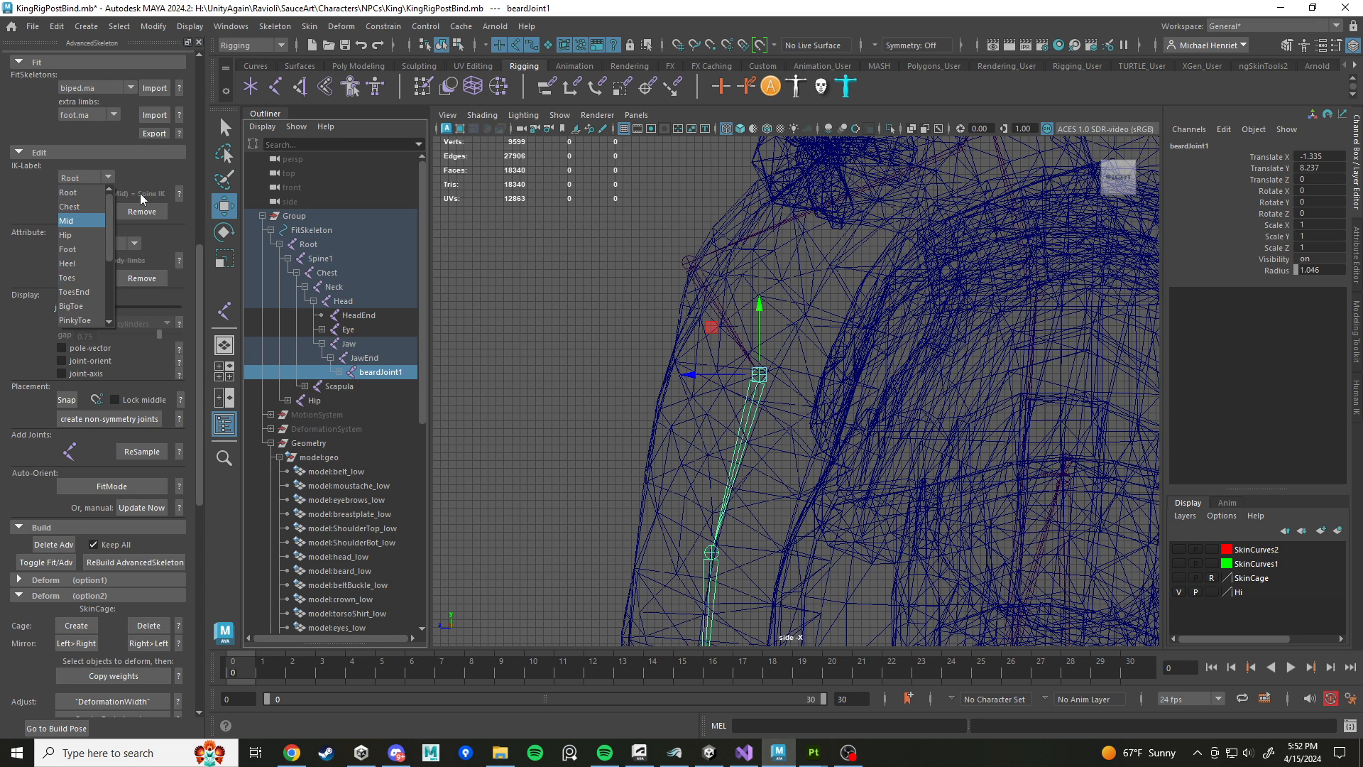
click(159, 168)
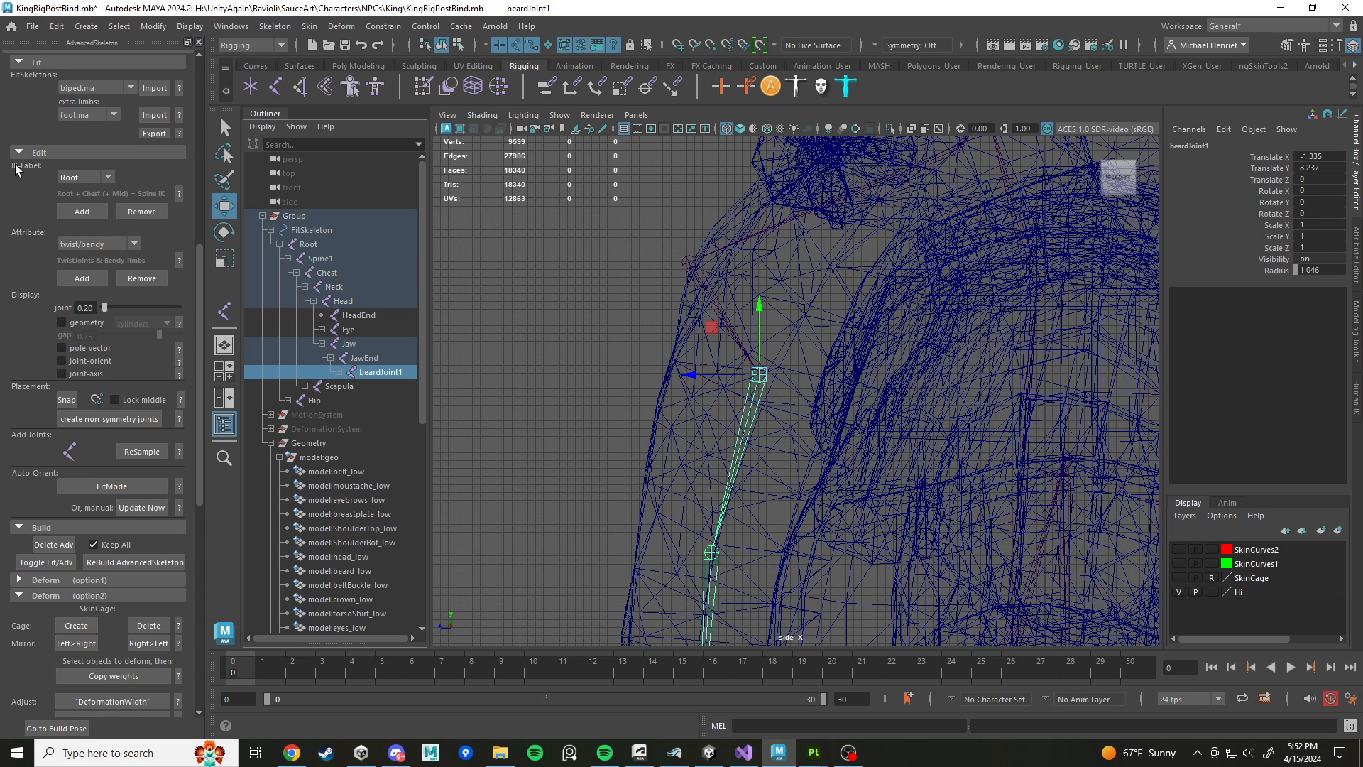
Step: Read the AdvancedSkeleton help on using IK labels, through to the Spline IK and custom label notes
click(181, 193)
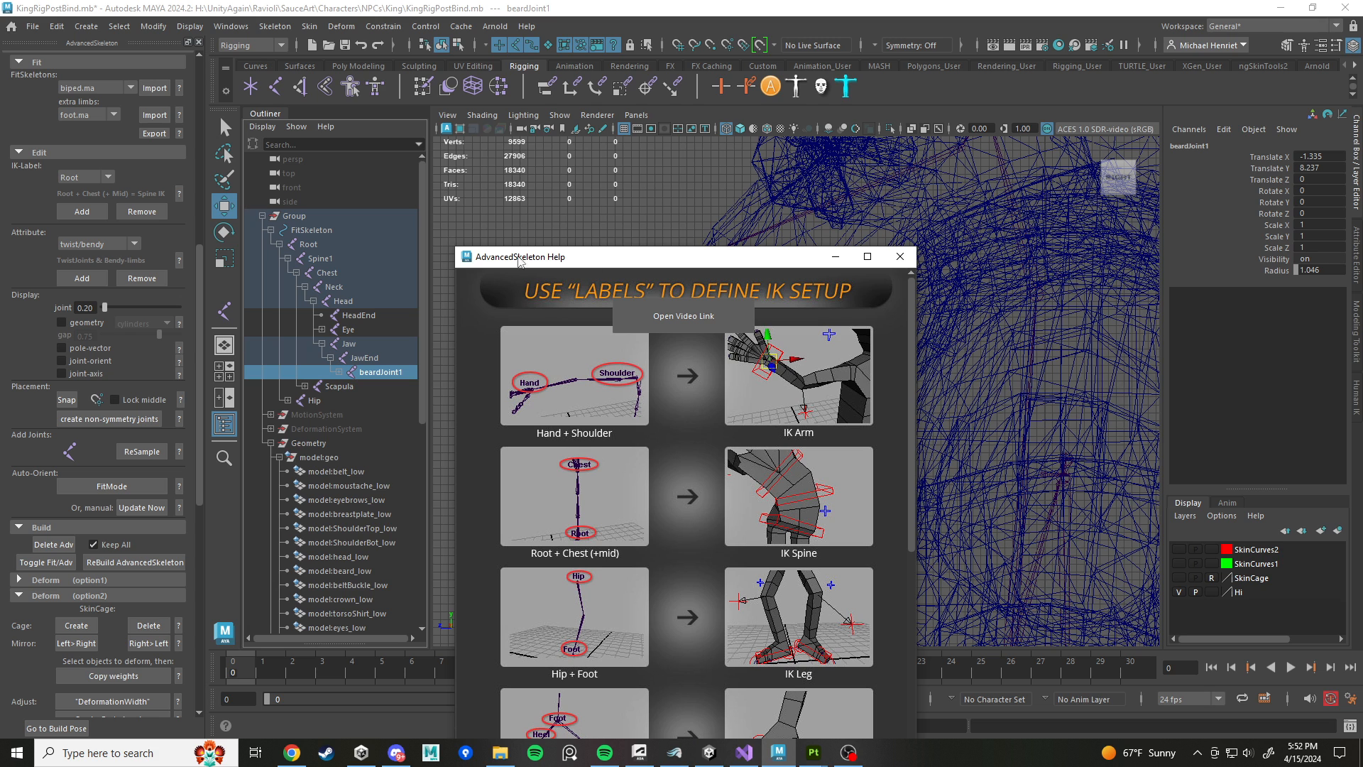
drag(521, 260, 428, 135)
scroll(441, 312, down, 3)
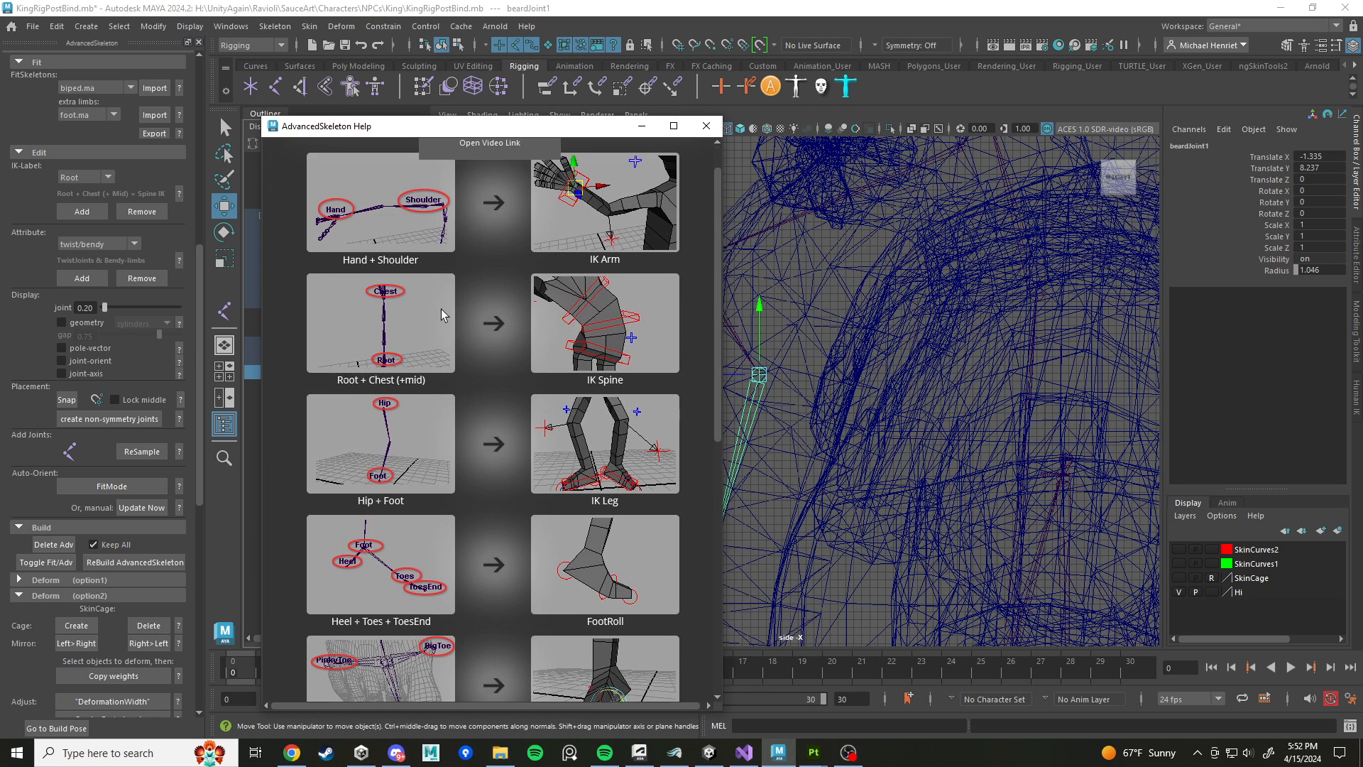
scroll(463, 318, down, 3)
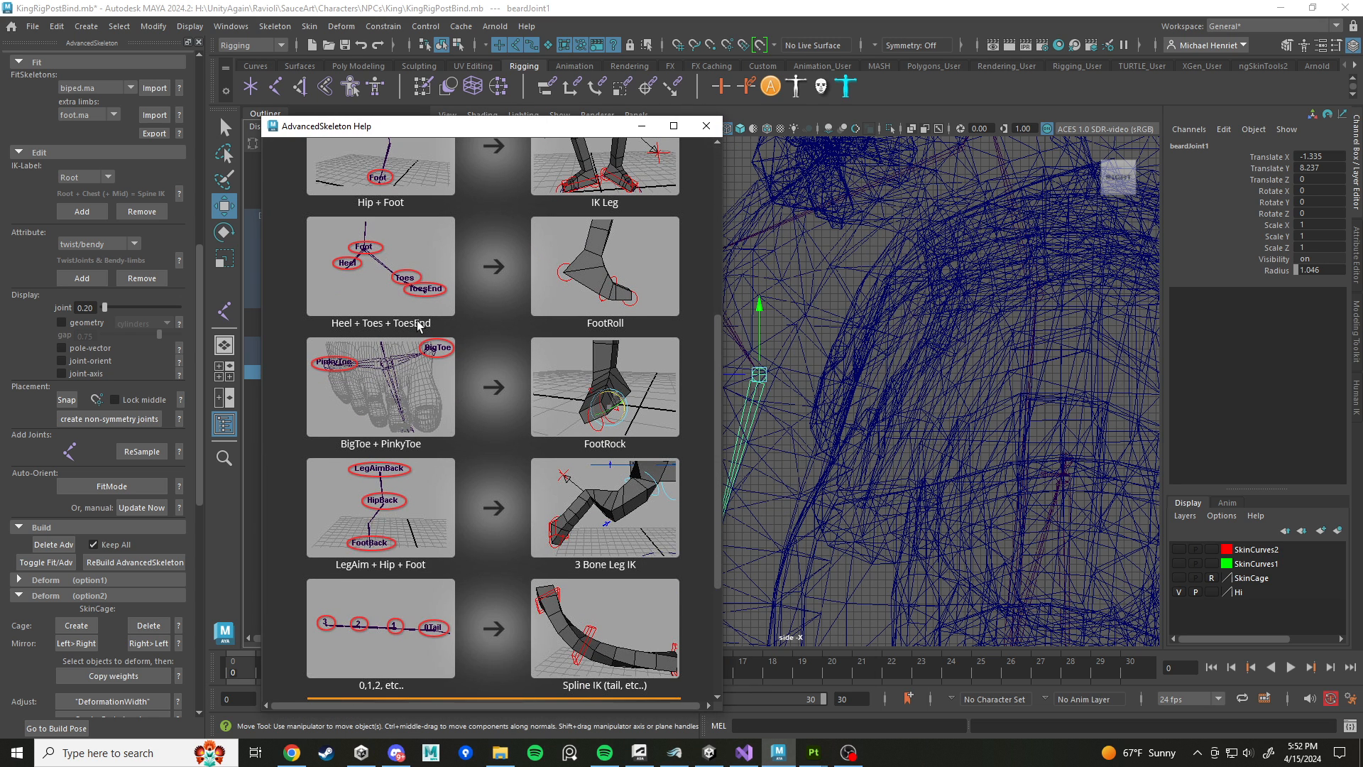
scroll(540, 364, down, 1)
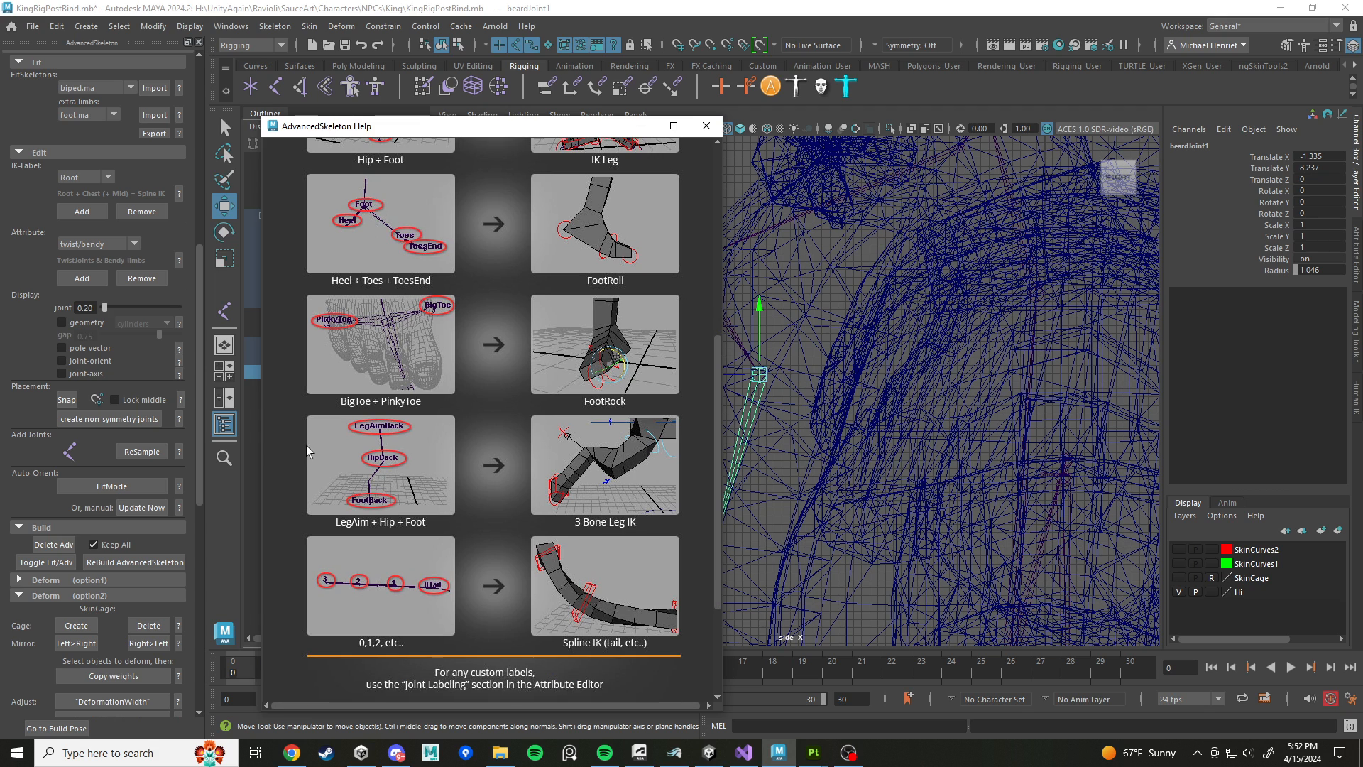
click(706, 126)
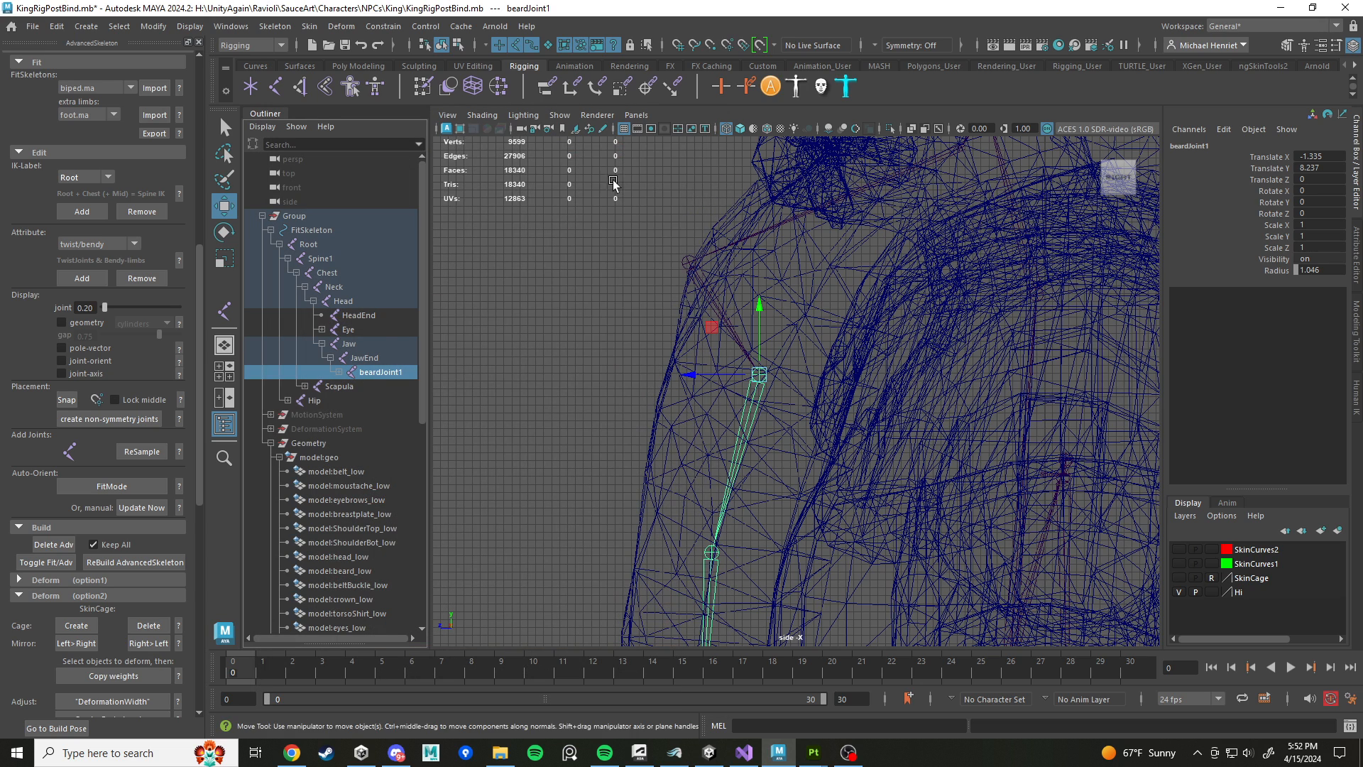
Step: Read the AdvancedSkeleton help on the joint attributes, from twist/bendy through to FlipOrient, and close it
click(180, 262)
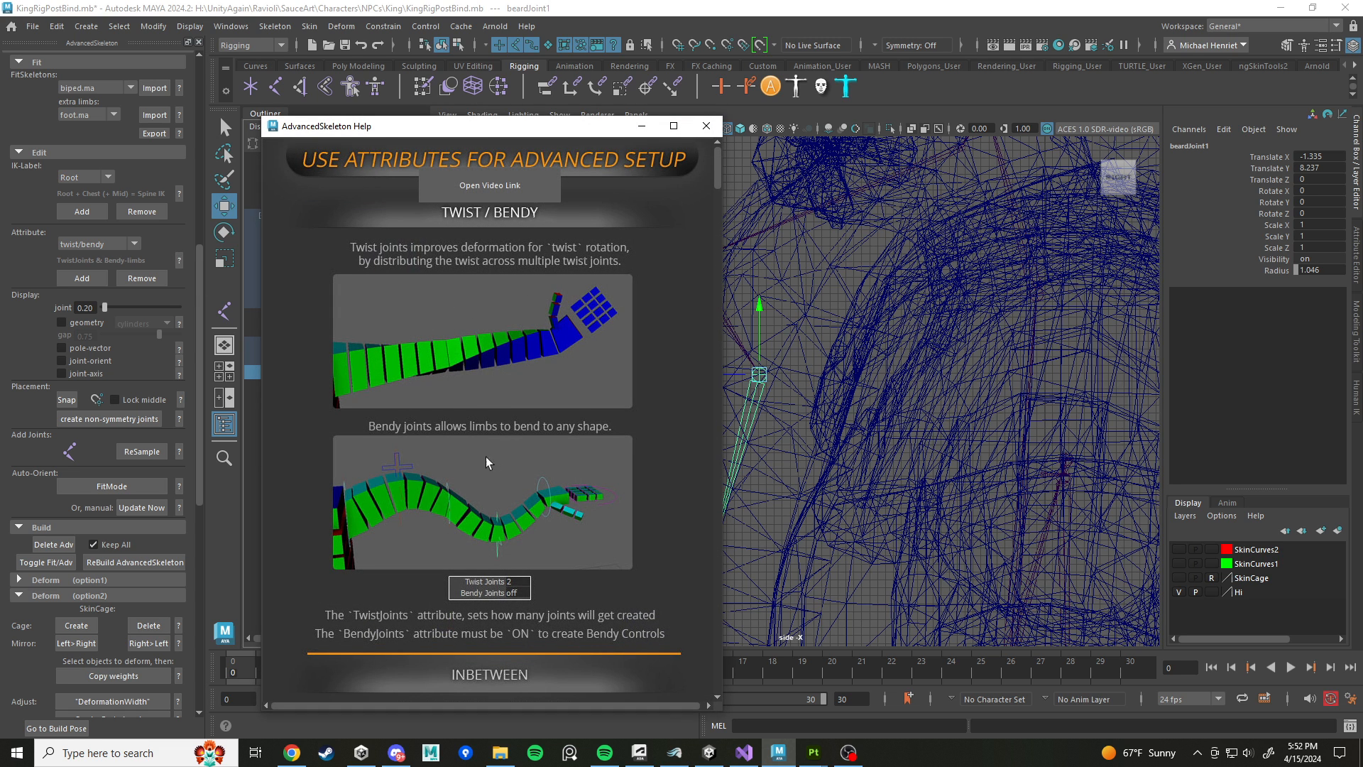
scroll(541, 428, down, 10)
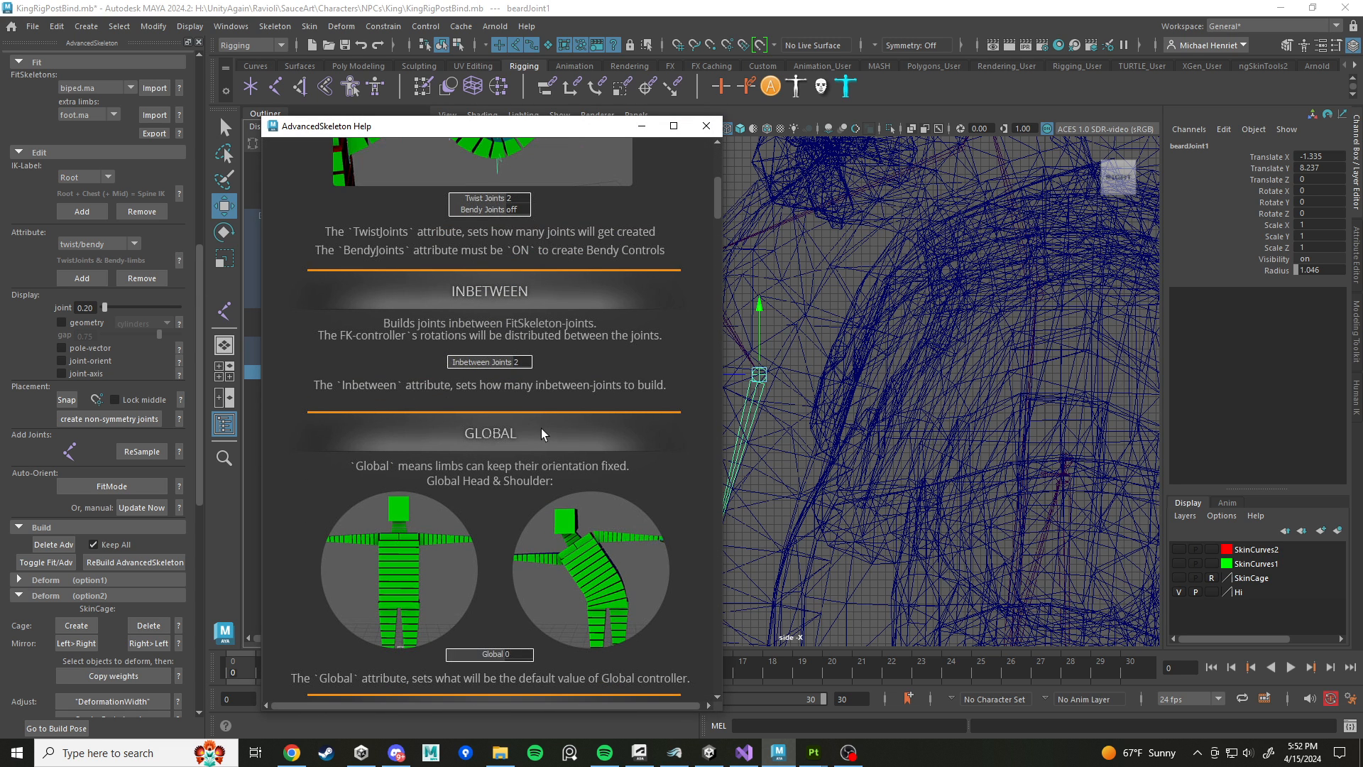
scroll(559, 416, down, 2)
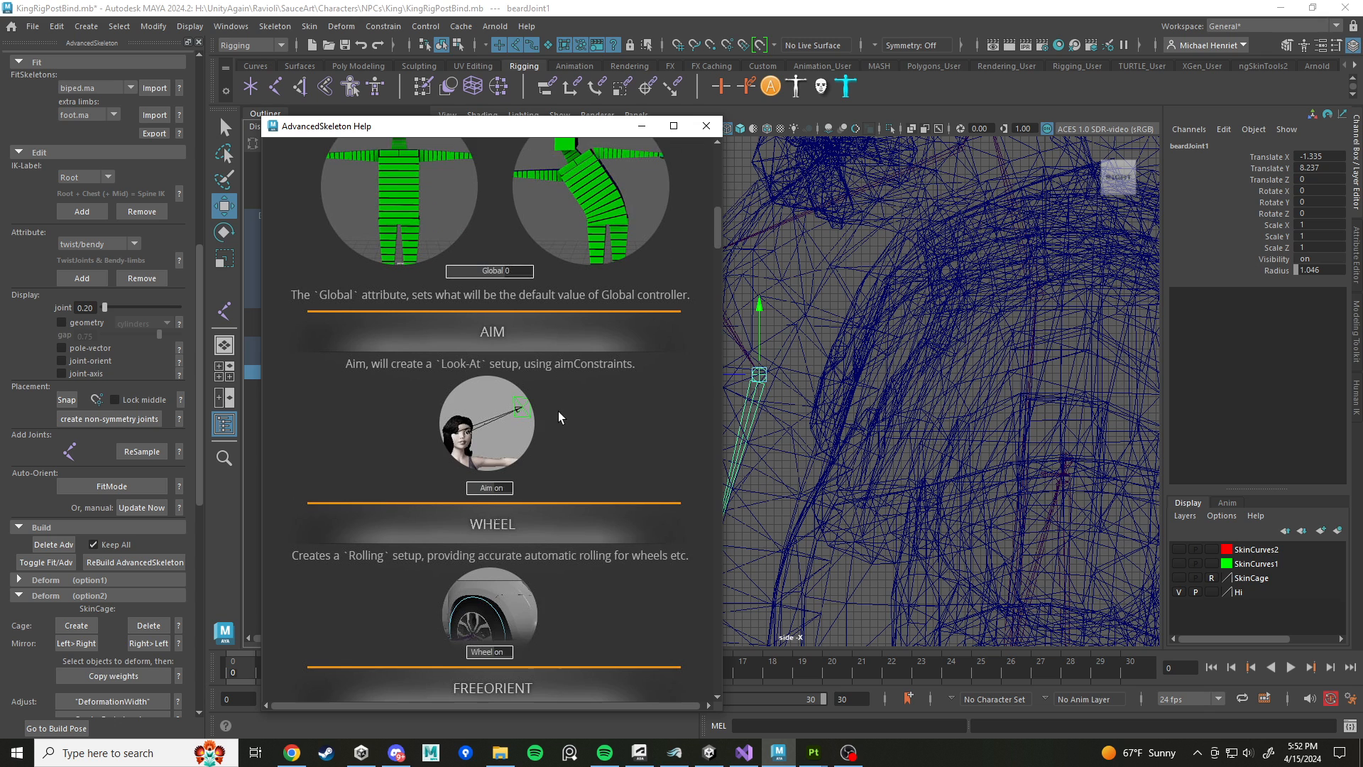
scroll(561, 419, down, 8)
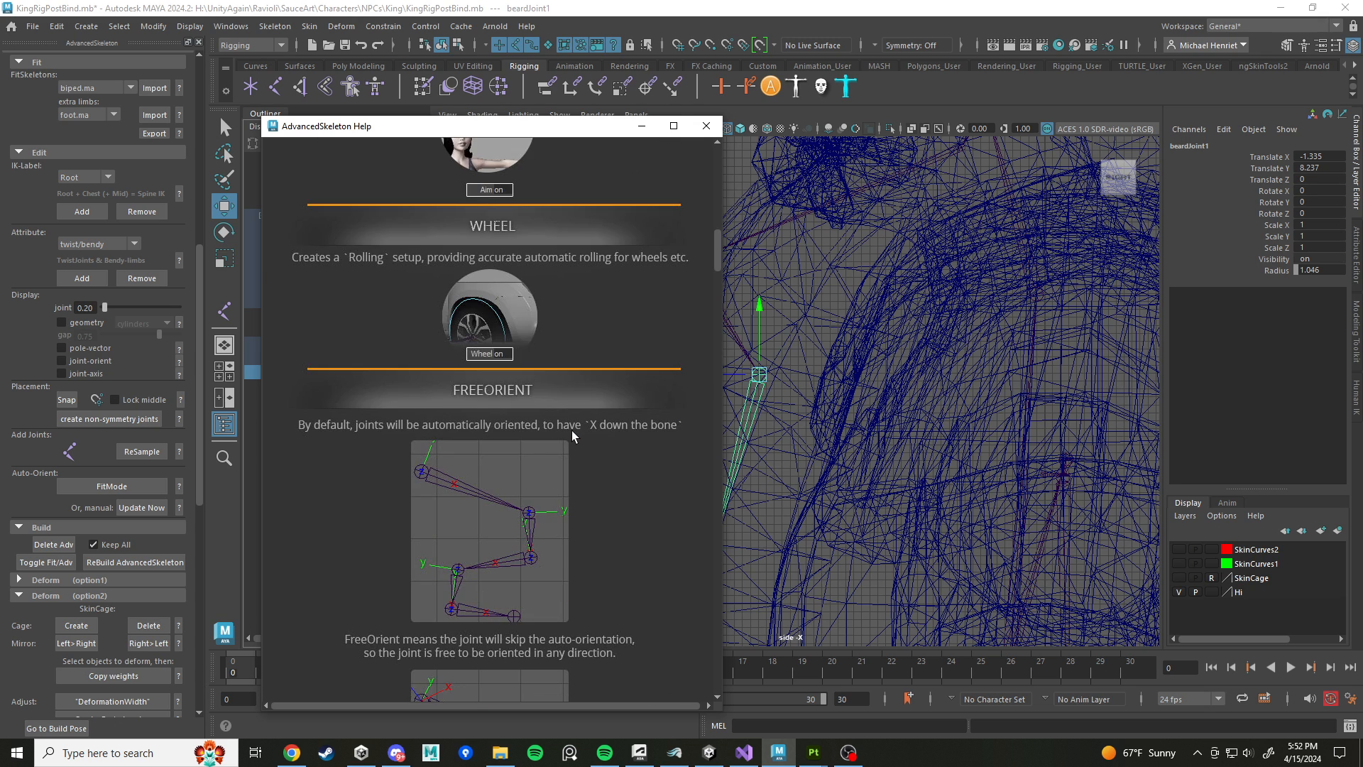
scroll(572, 424, down, 3)
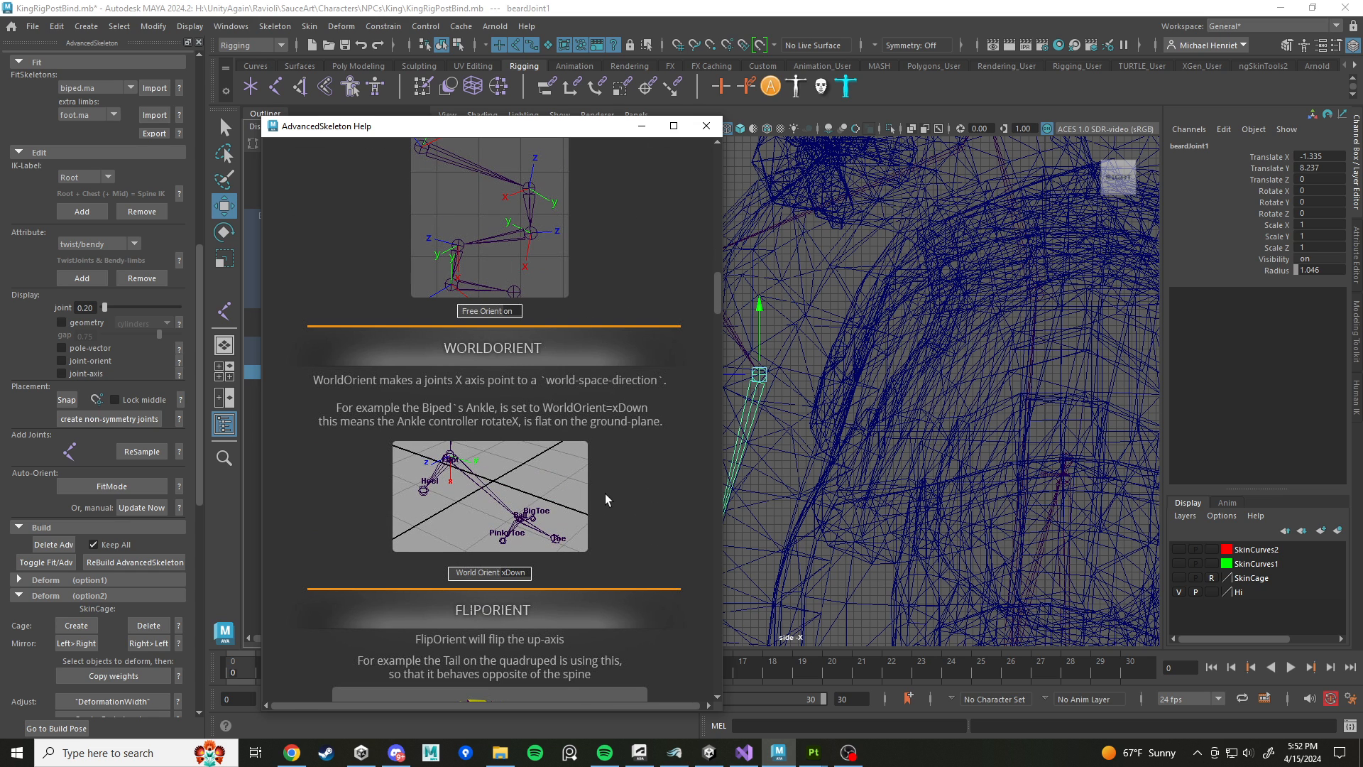
scroll(546, 212, down, 7)
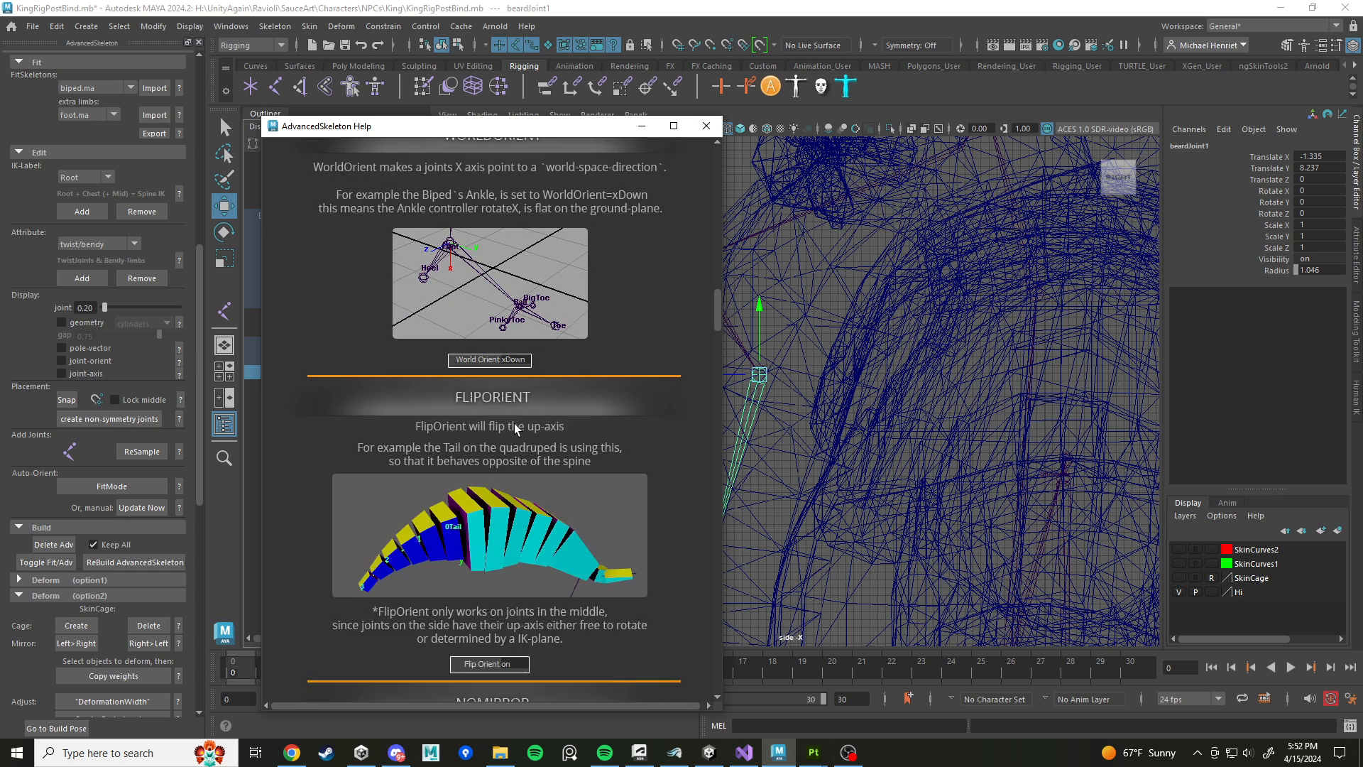
click(705, 126)
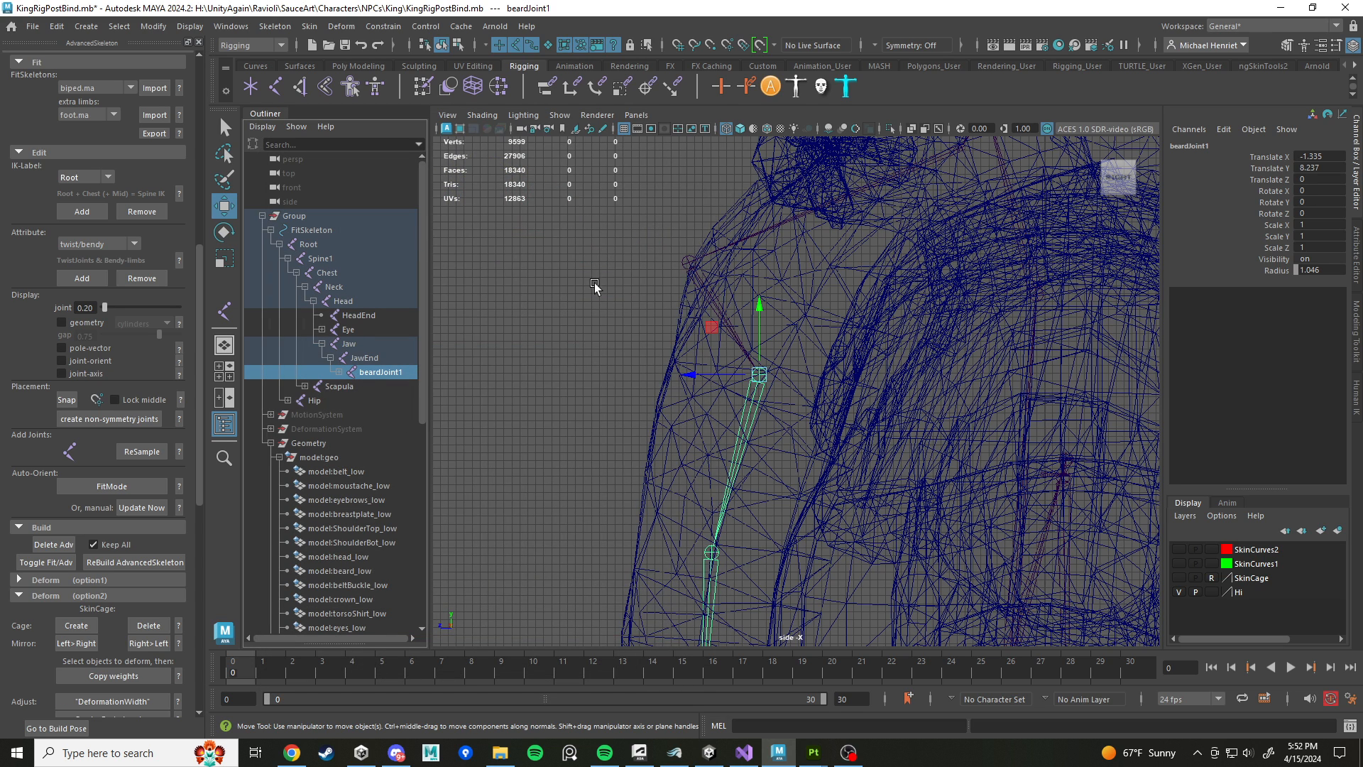
Step: Add the noMirror attribute to beardJoint1 at the start of the beard chain
click(126, 245)
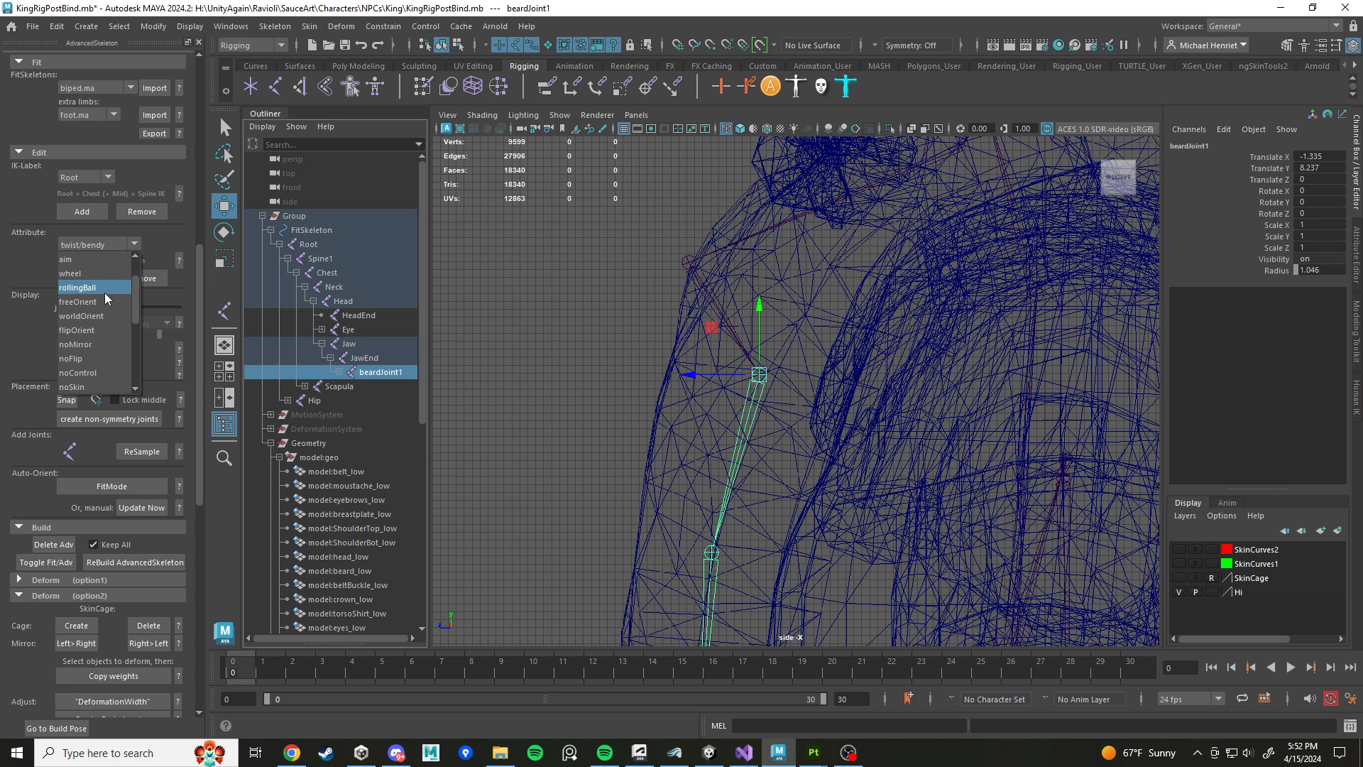
click(104, 344)
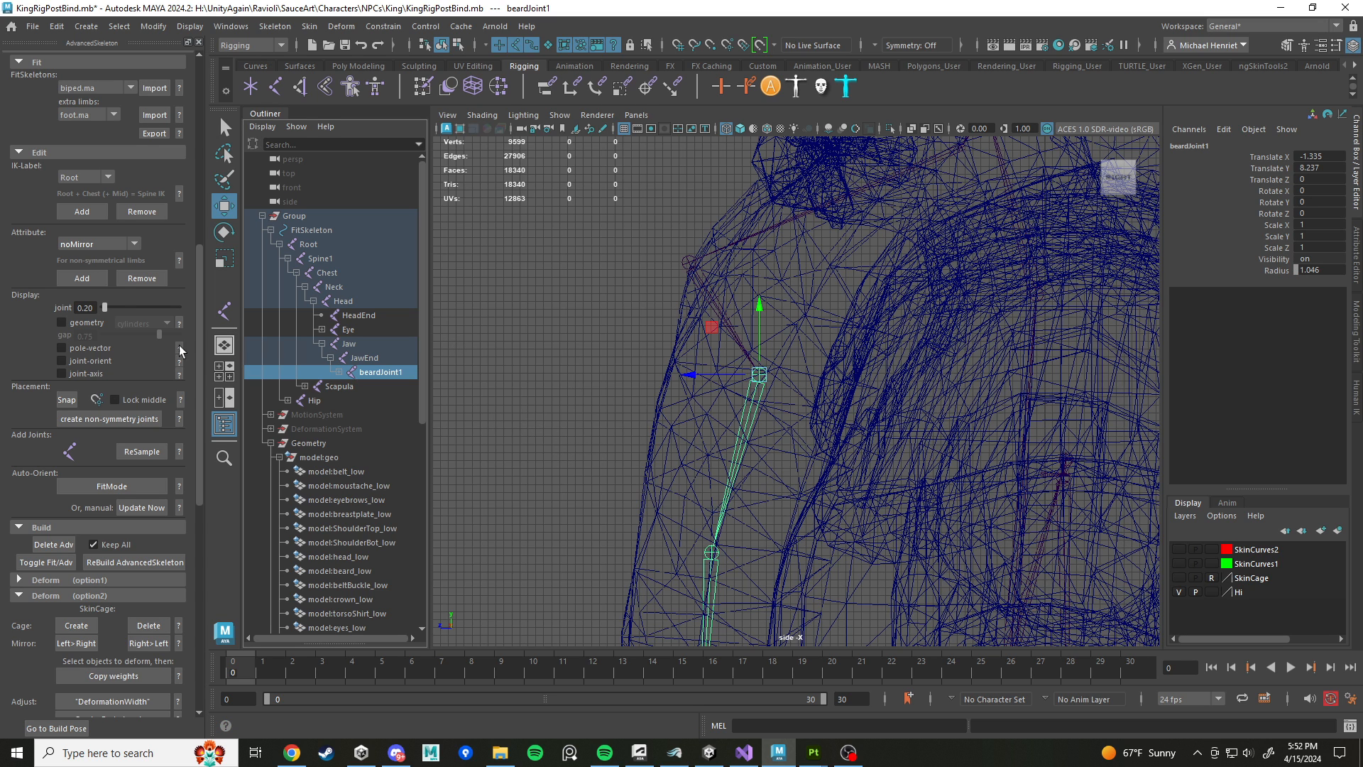
click(74, 275)
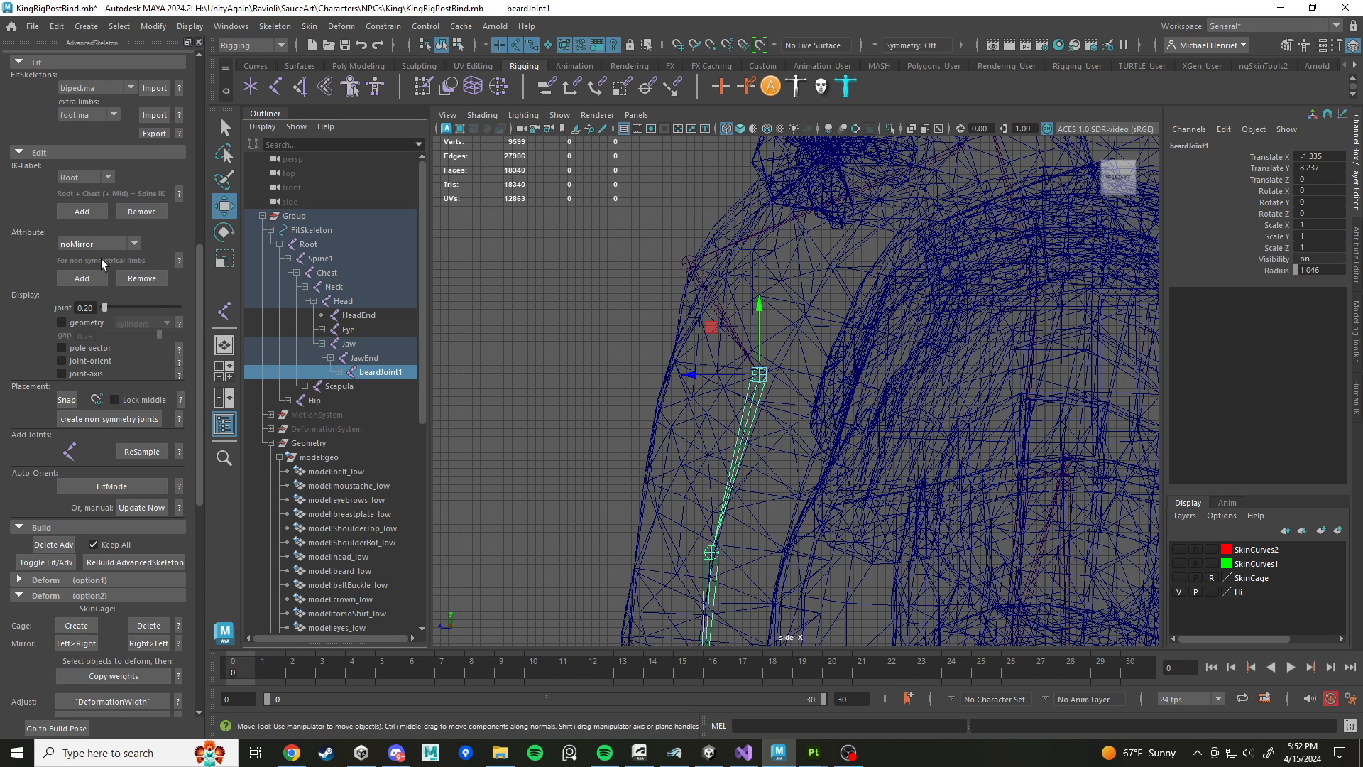
click(81, 279)
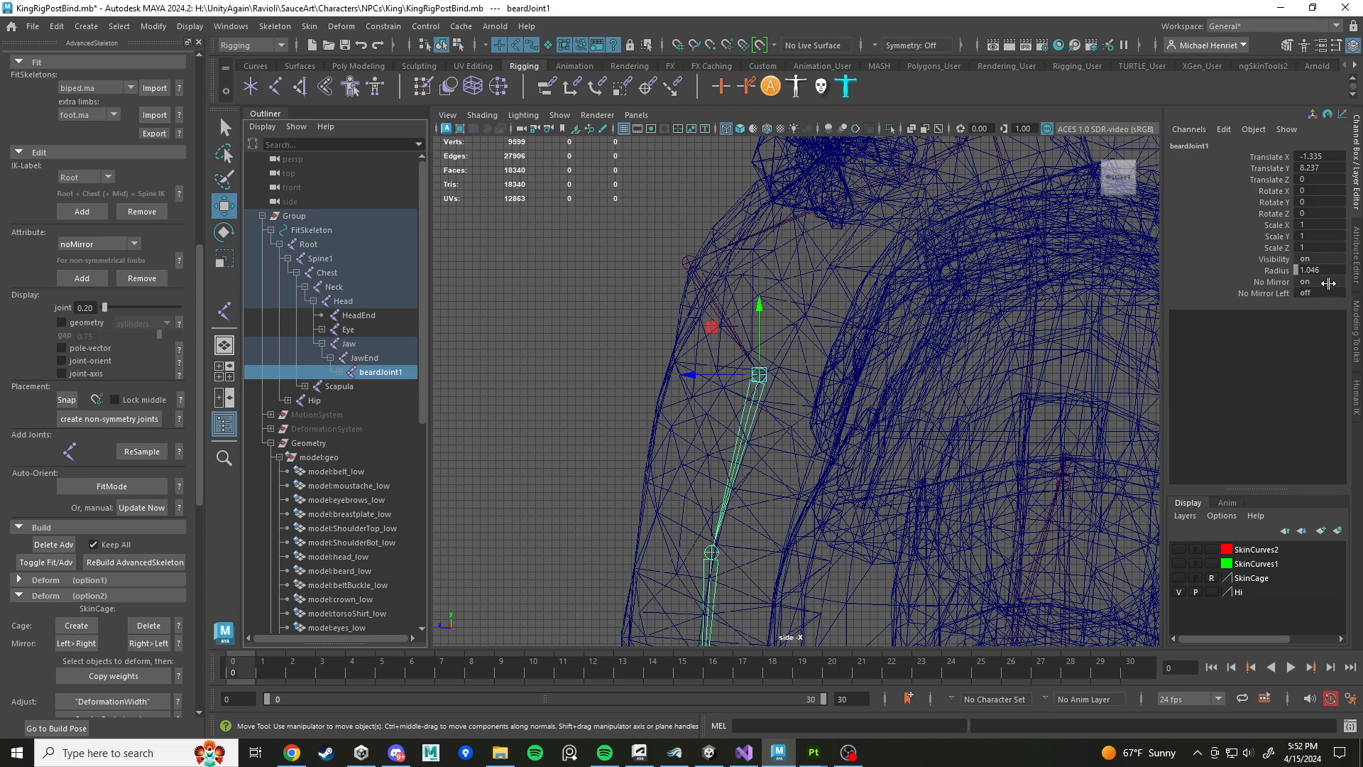
Step: Add the control attribute to beardJoint5 at the lower tip of the beard chain
scroll(701, 458, down, 5)
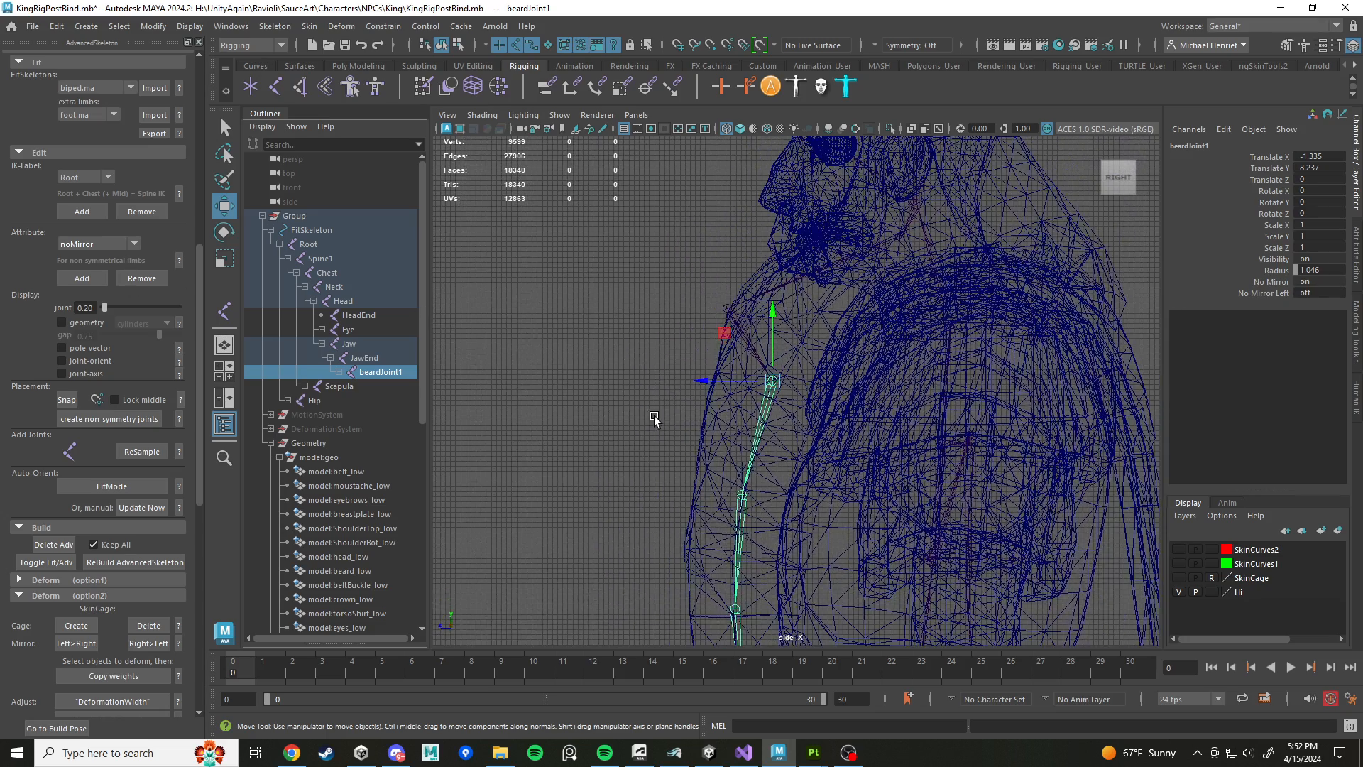
scroll(726, 564, up, 5)
scroll(731, 430, up, 3)
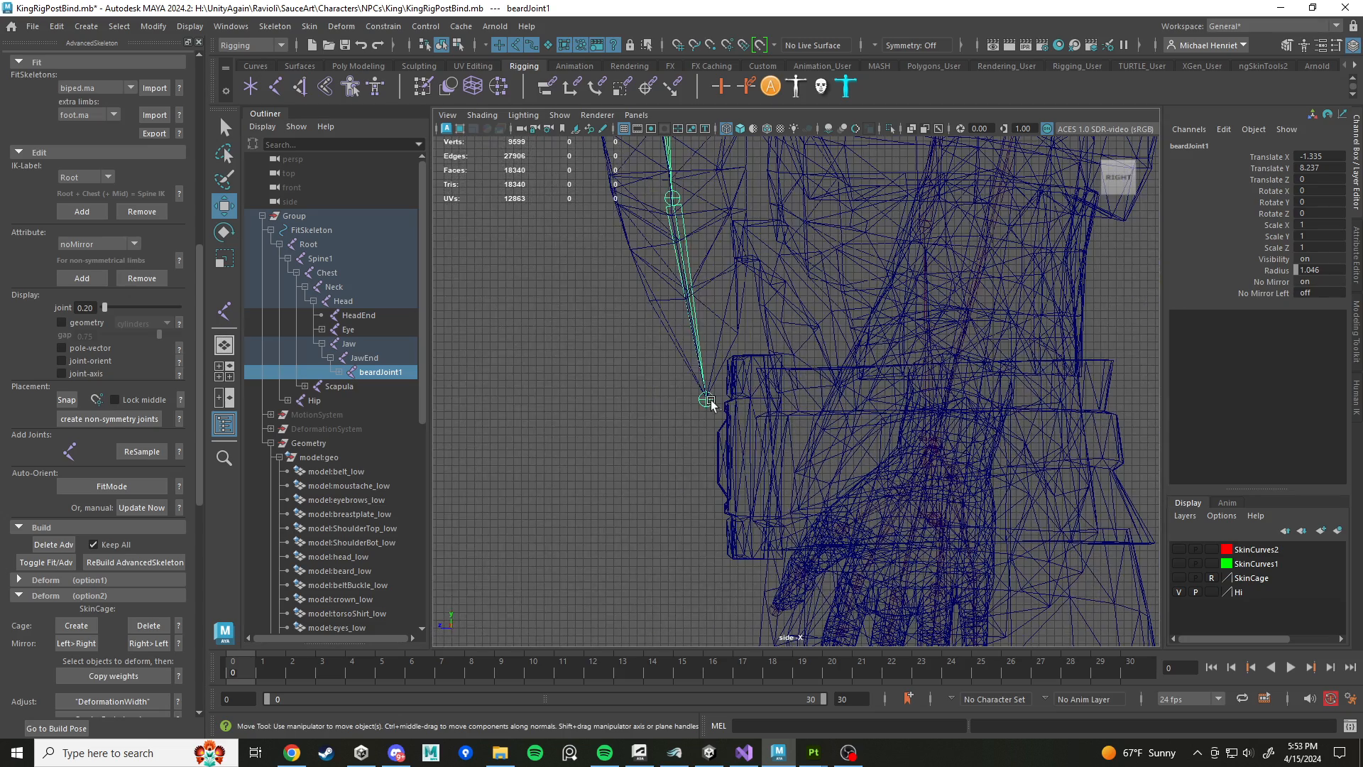
click(707, 401)
click(122, 244)
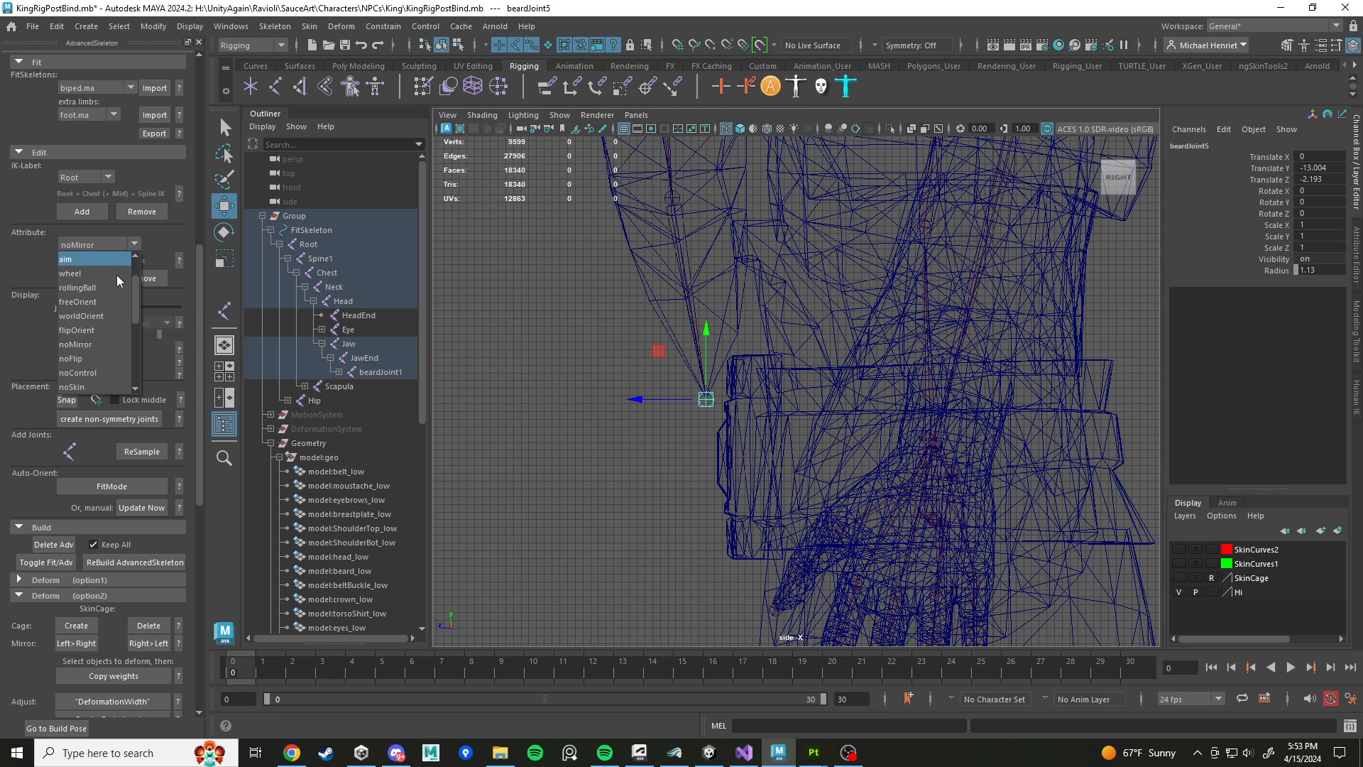
scroll(104, 366, down, 3)
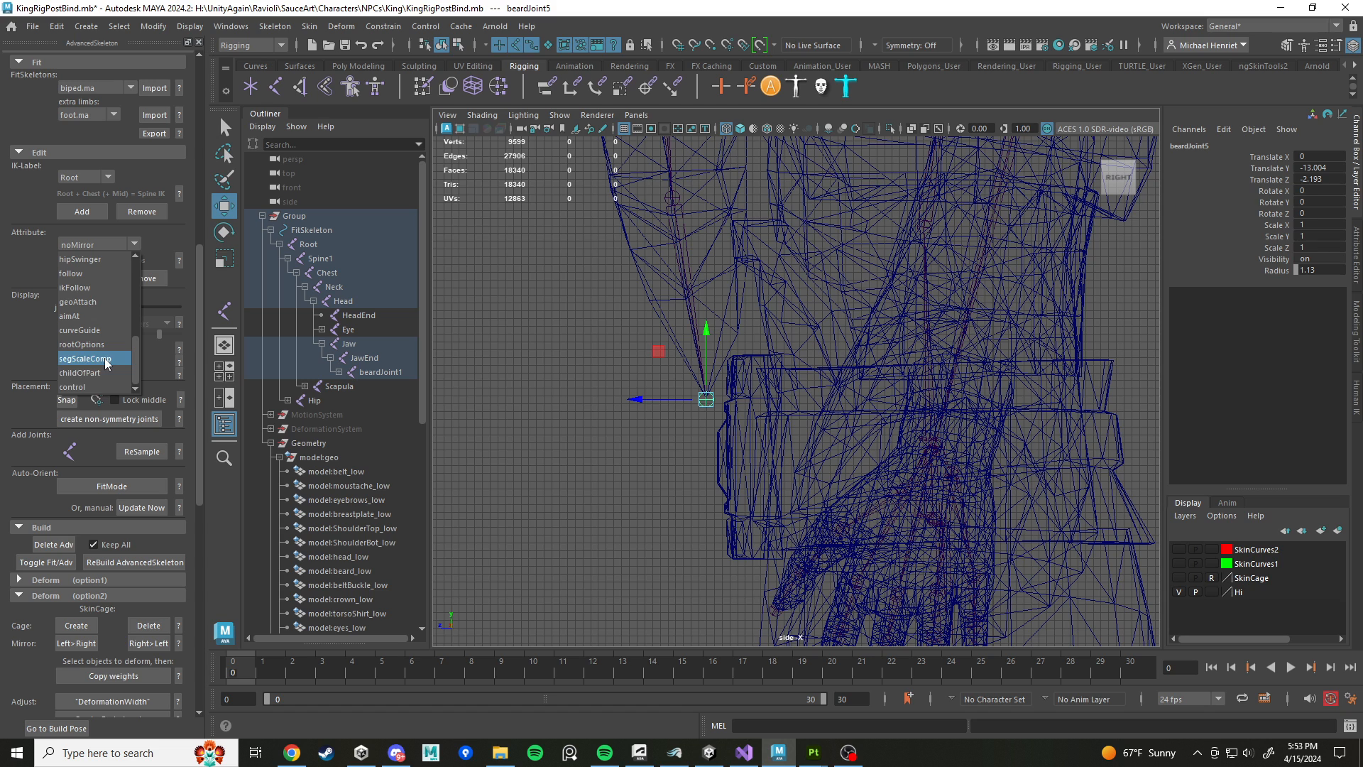
click(74, 387)
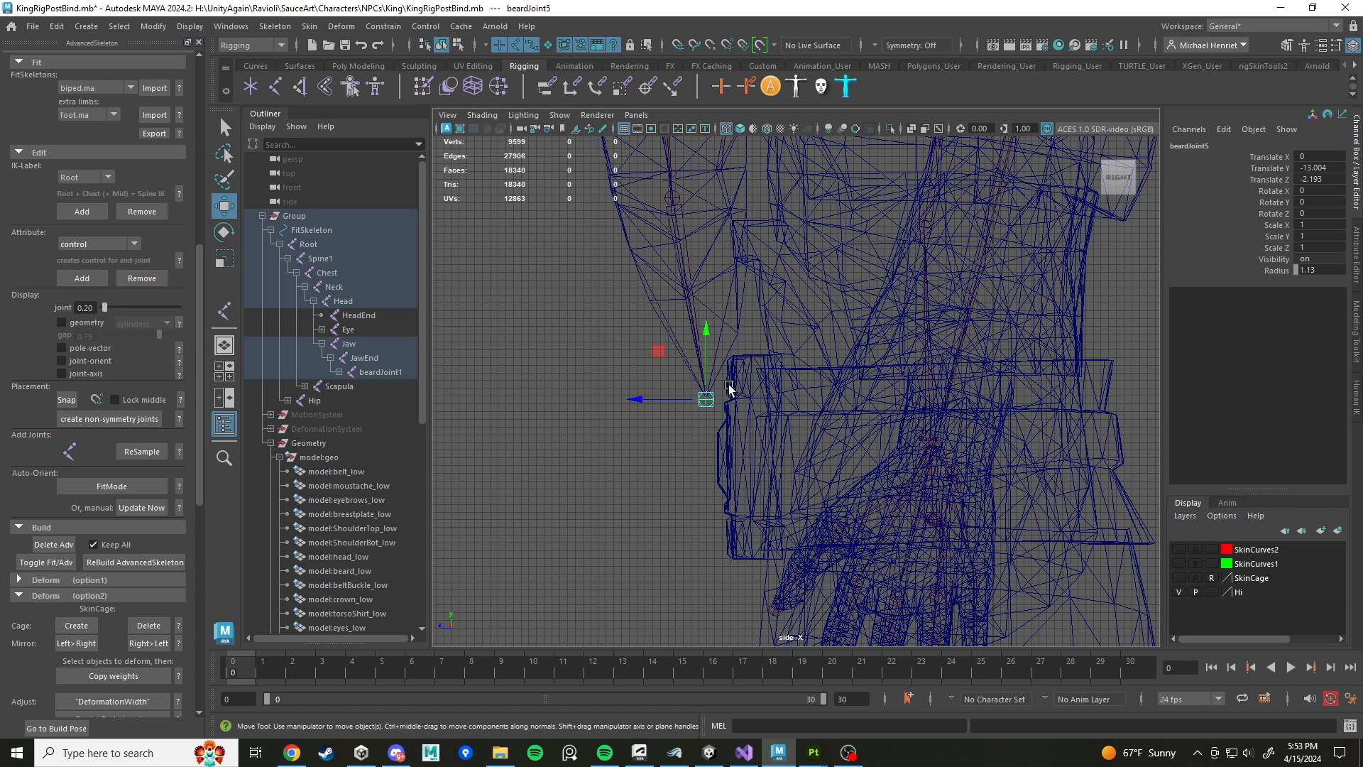
click(91, 276)
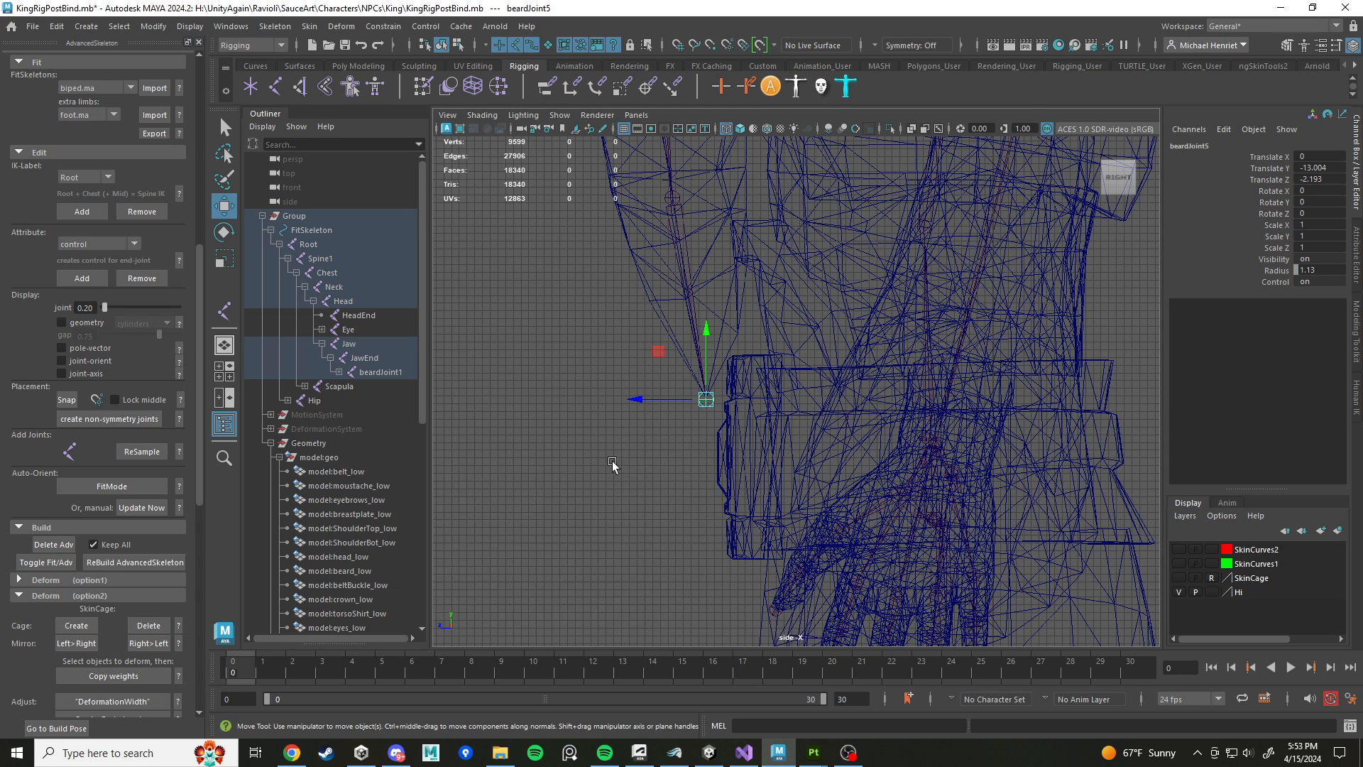
Step: Return to the shaded perspective view, clear the selection and rebuild the AdvancedSkeleton with Keep All enabled
key(space)
key(space)
alt+drag(885, 386, 931, 381)
scroll(887, 355, up, 4)
click(931, 380)
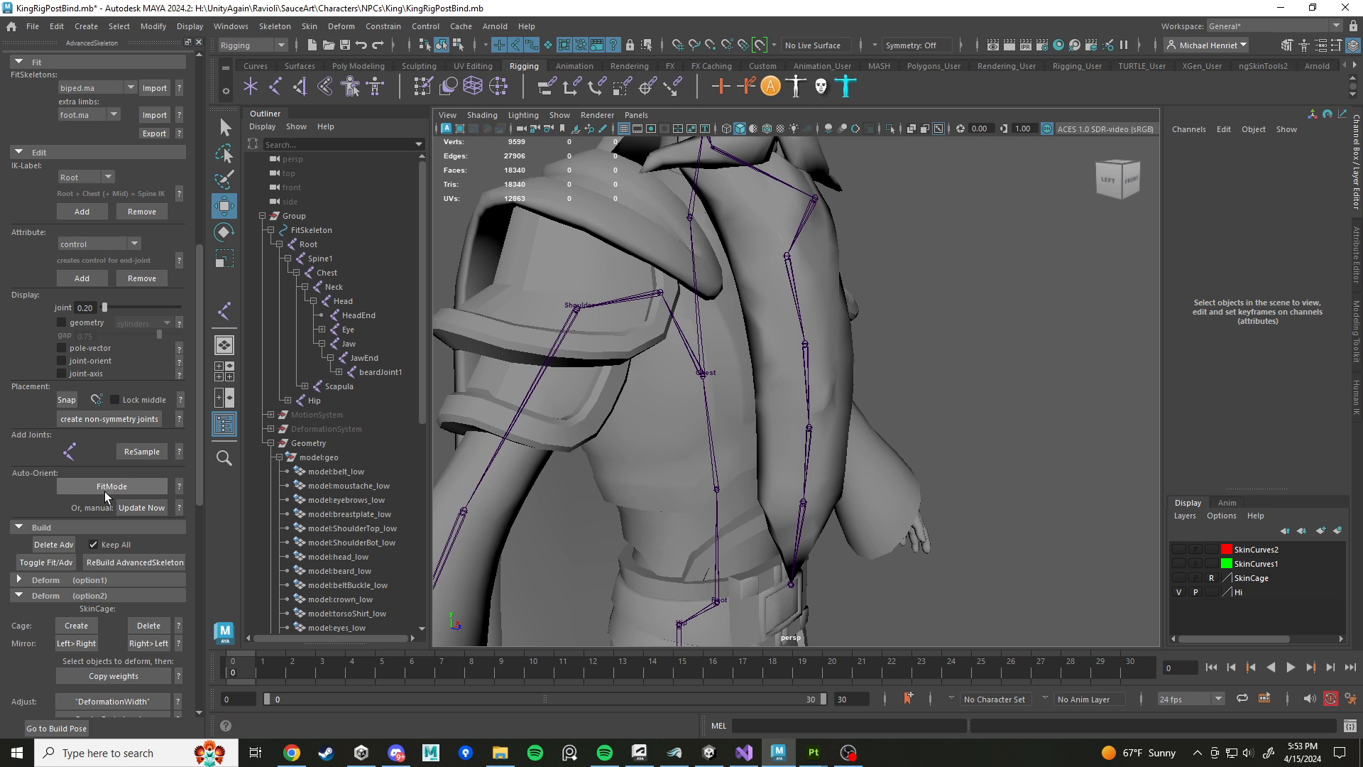
scroll(114, 497, down, 2)
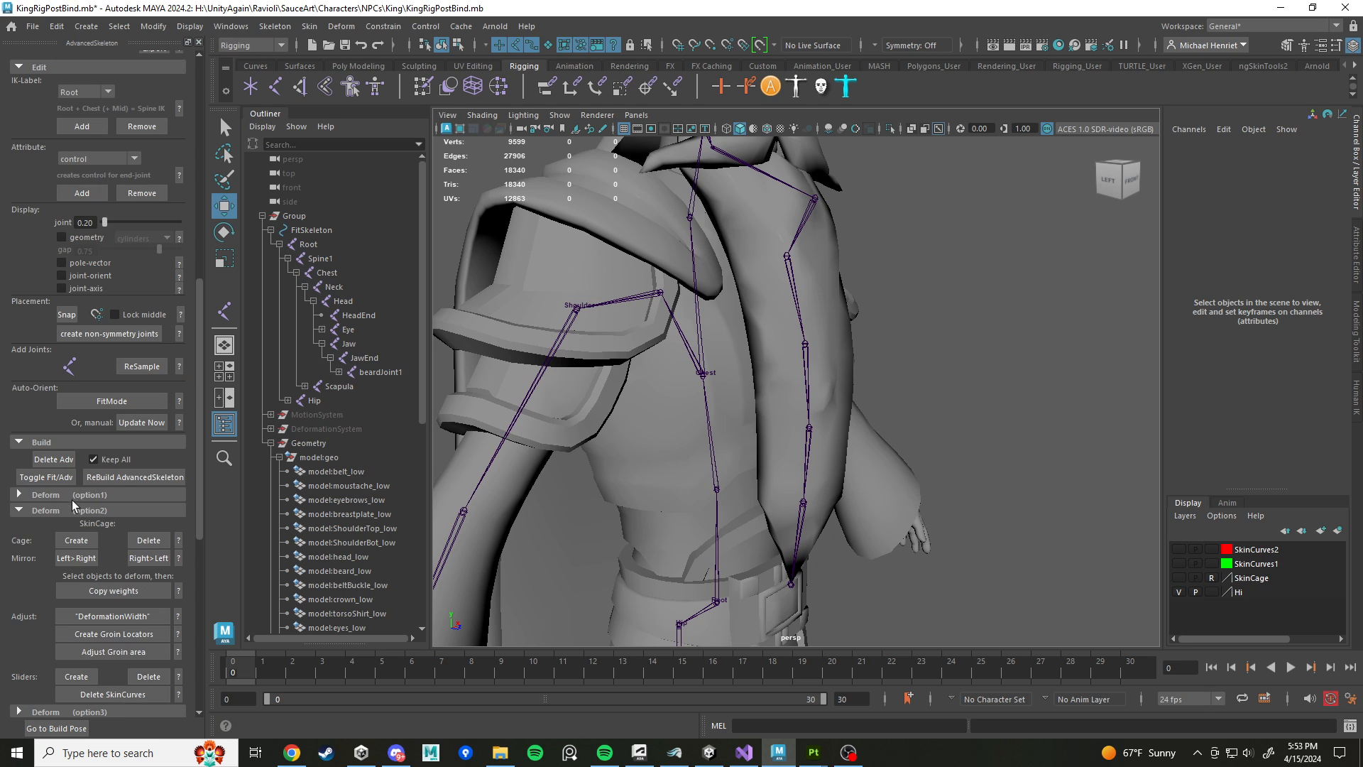
click(124, 481)
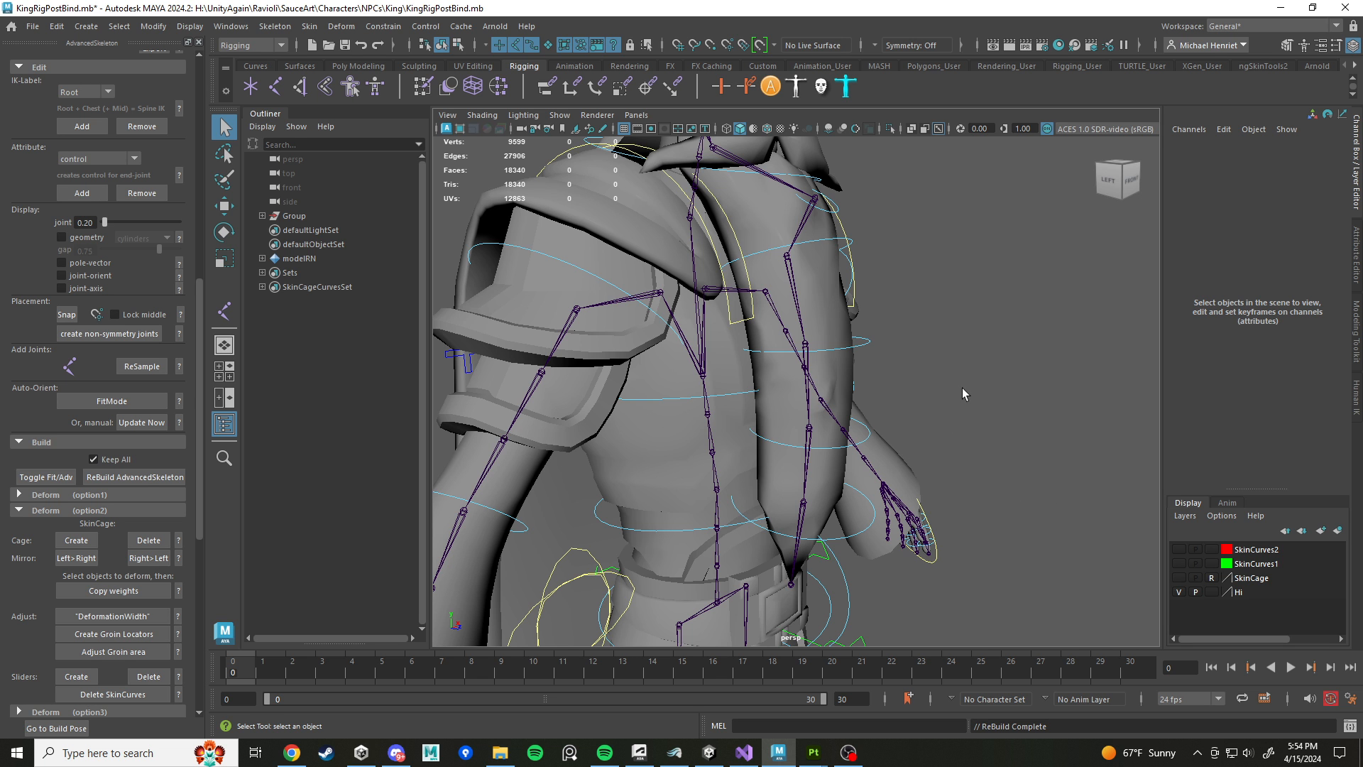
Step: Select the beard FK controls from FKbeardJoint1_M to FKbeardJoint4_M and try rotating them together
alt+drag(961, 386, 851, 285)
alt+middle_drag(852, 285, 818, 328)
scroll(817, 327, up, 3)
click(806, 311)
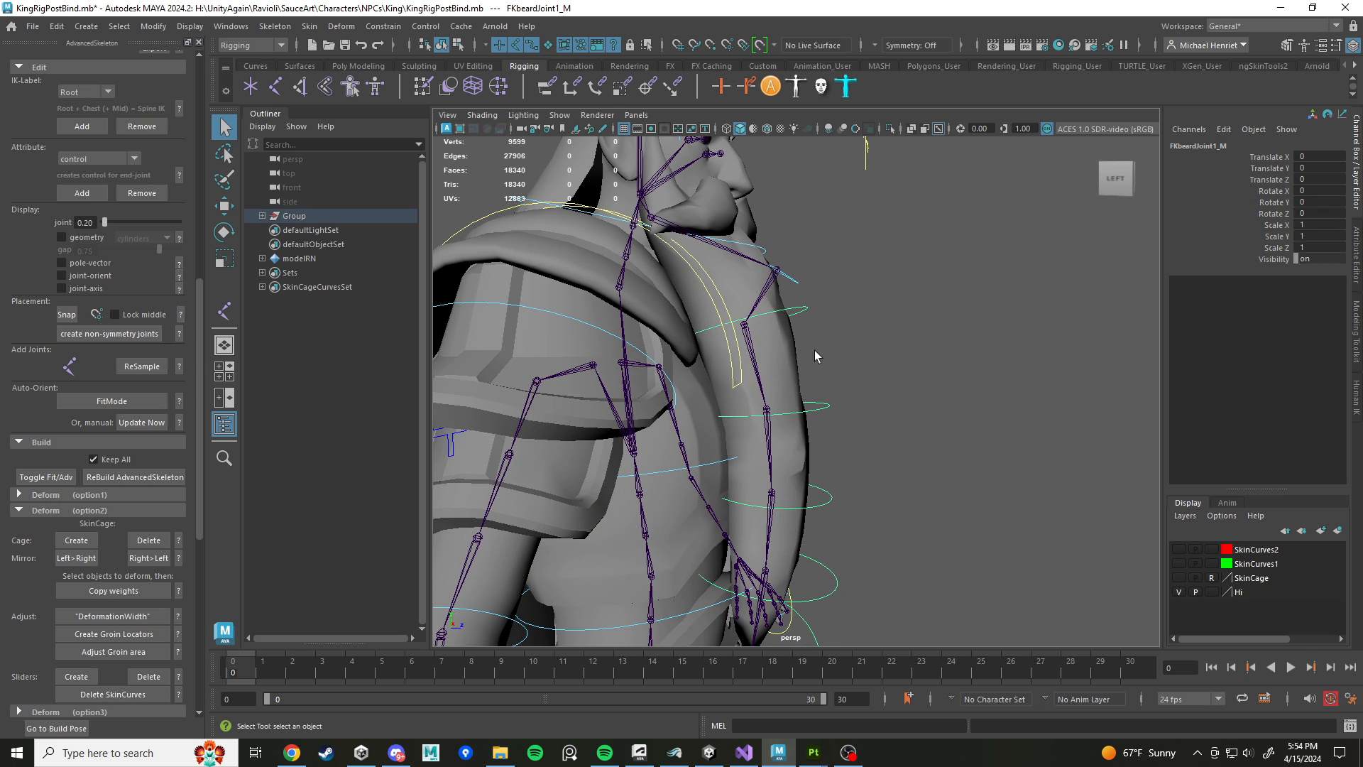
drag(828, 513, 829, 515)
alt+drag(919, 591, 949, 395)
key(e)
scroll(931, 388, down, 4)
alt+middle_drag(863, 355, 883, 436)
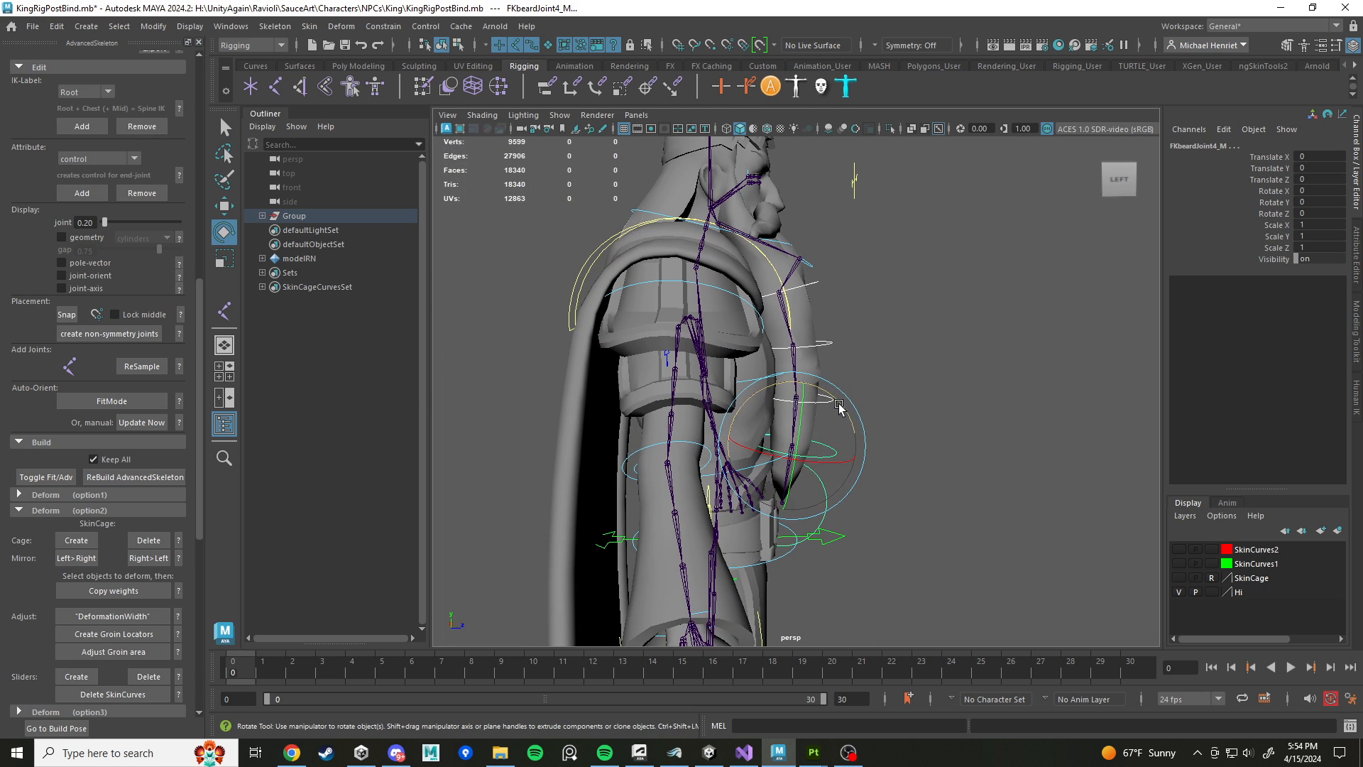
drag(852, 415, 916, 291)
scroll(831, 325, down, 4)
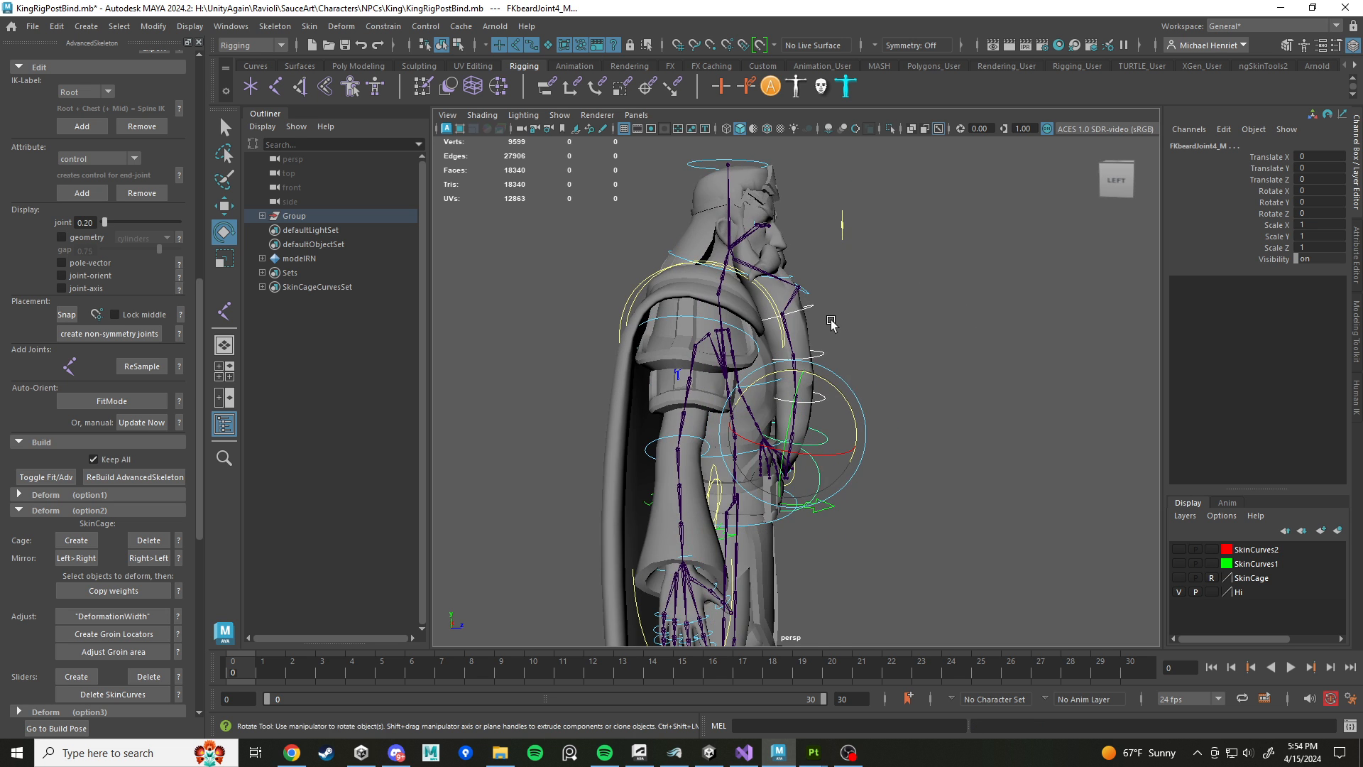
Step: Inspect the beard FK controls up close, checking FKbeardJoint1_M, and clear the selection
scroll(837, 347, up, 8)
alt+drag(840, 356, 792, 361)
click(896, 379)
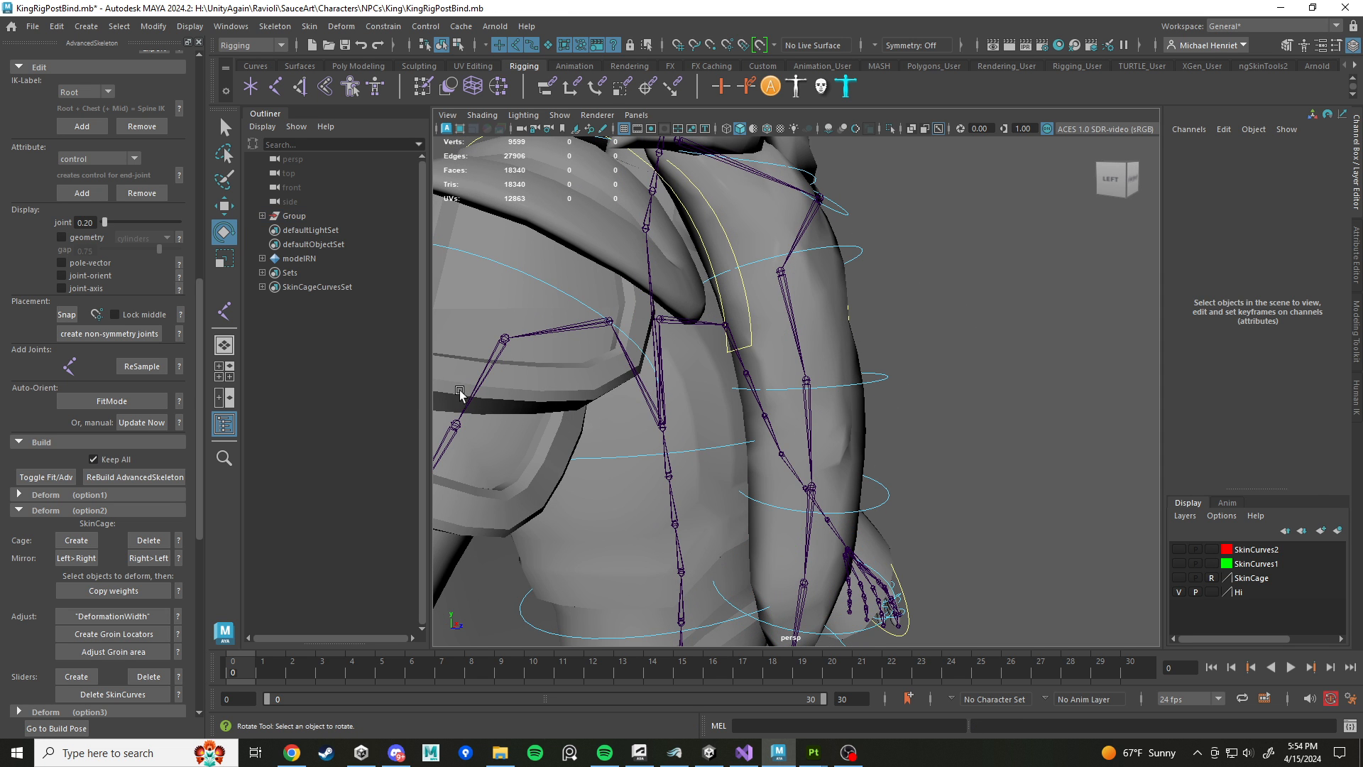
click(842, 289)
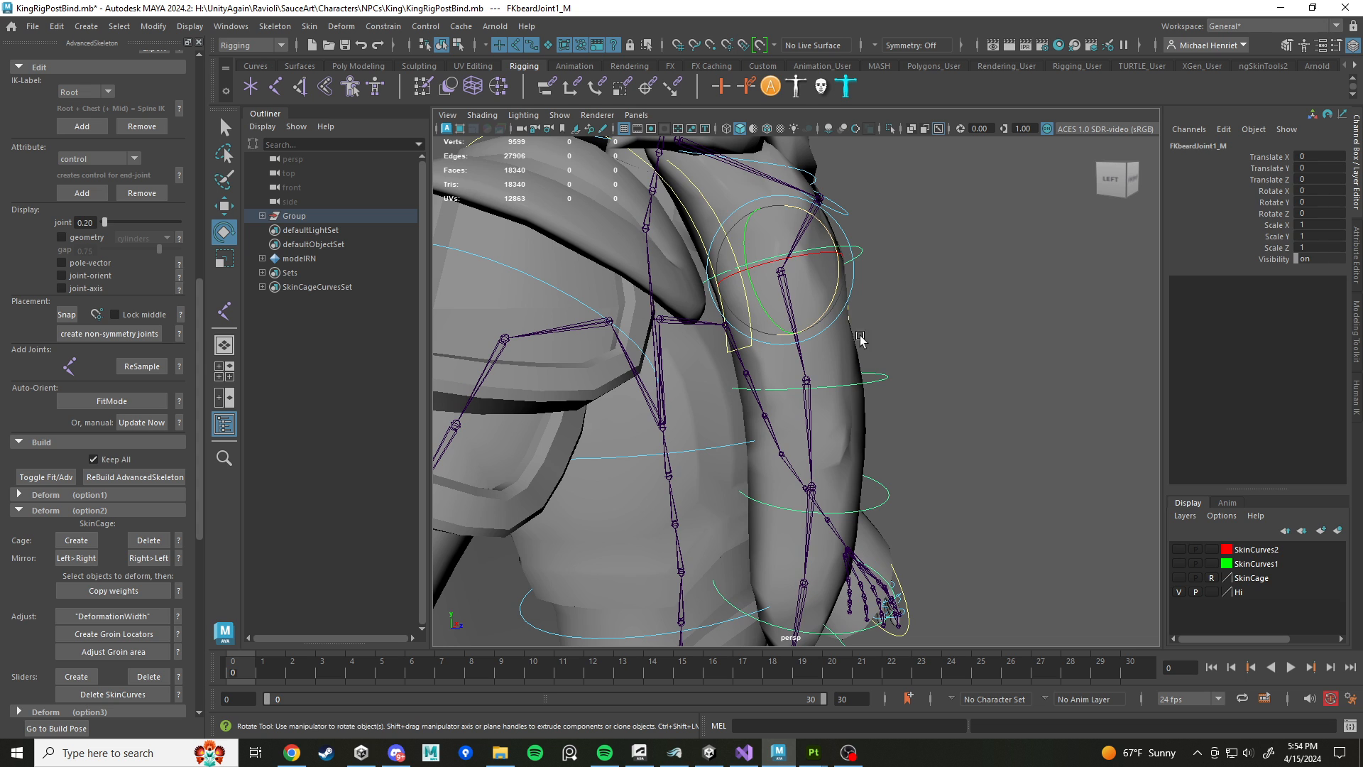
click(998, 343)
scroll(873, 309, down, 5)
alt+drag(923, 415, 795, 553)
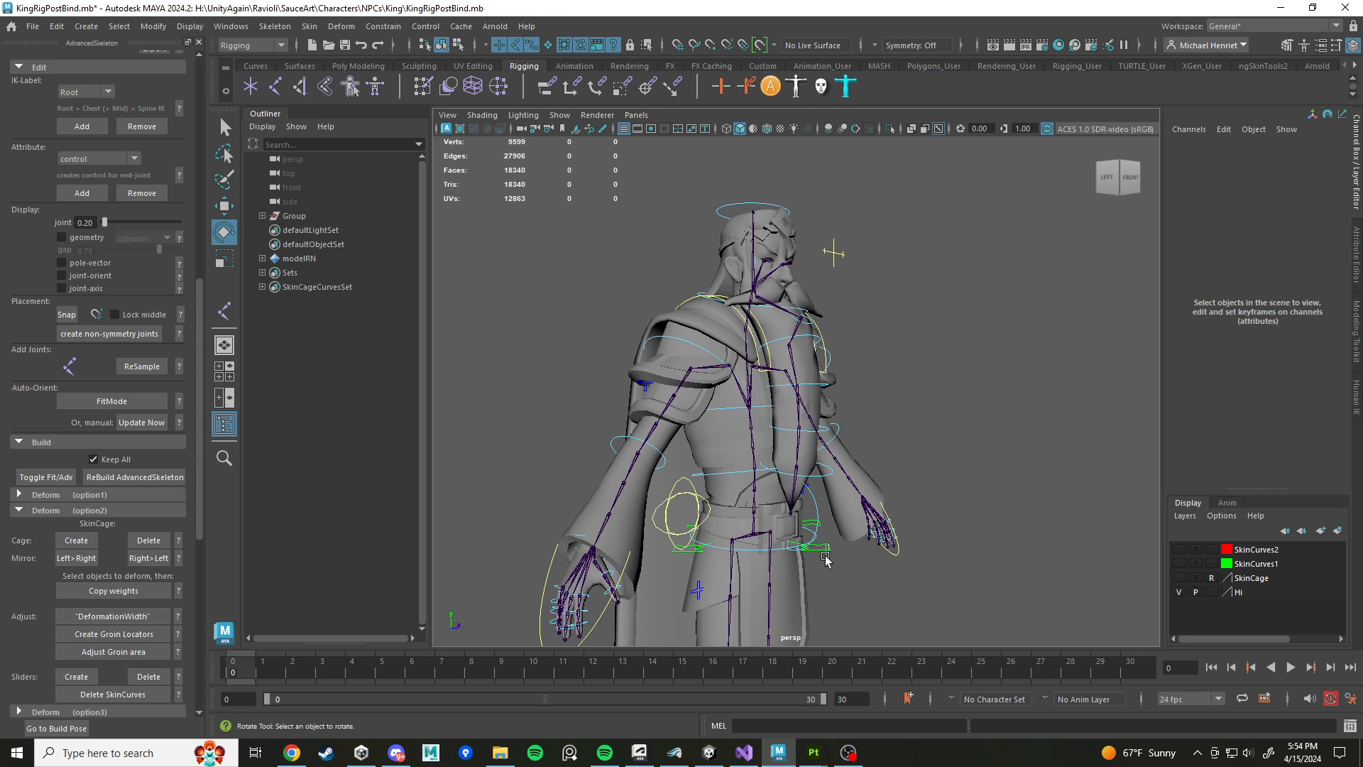
Step: Try moving the RootX_M control to test the body, undo the move and deselect the control
click(753, 480)
key(w)
mouse_move(754, 480)
mouse_down()
mouse_move(751, 522)
mouse_move(749, 472)
mouse_up()
key(ctrl+z)
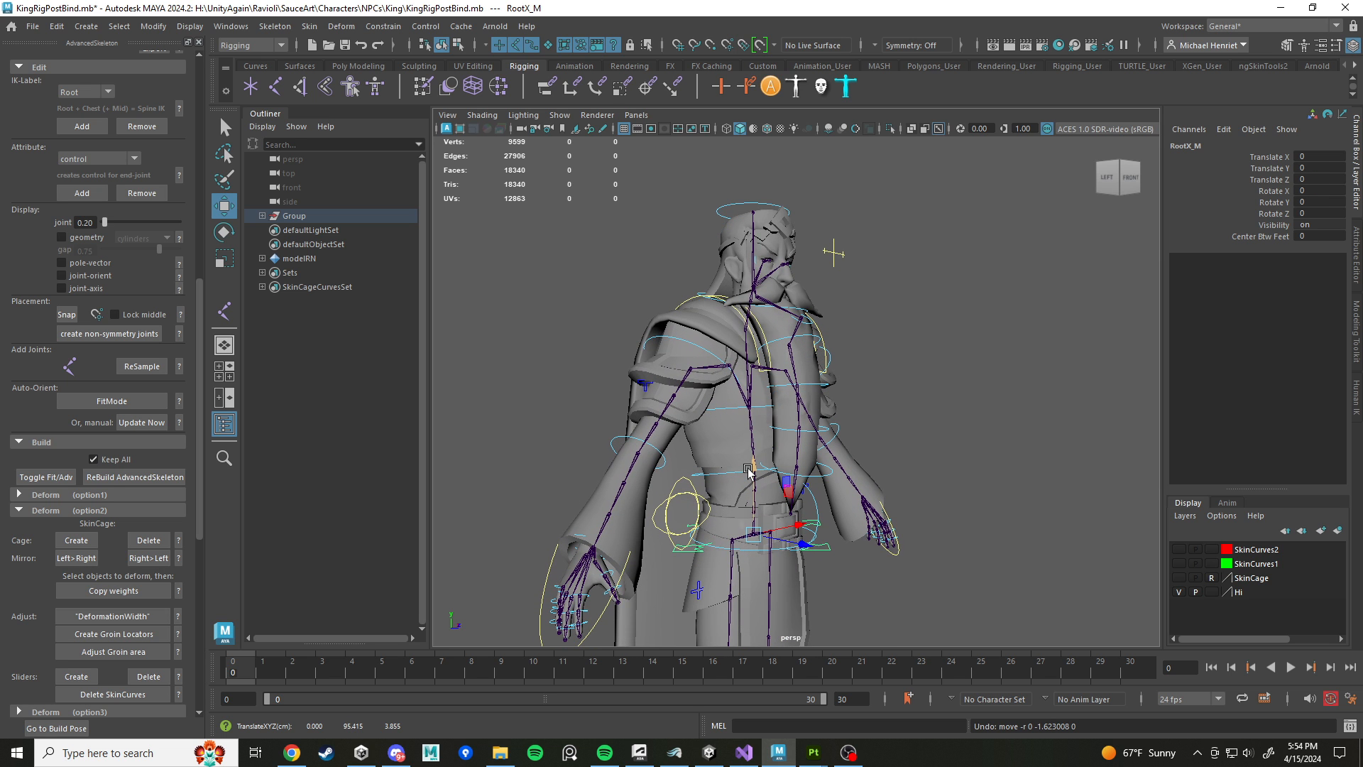
scroll(749, 473, up, 5)
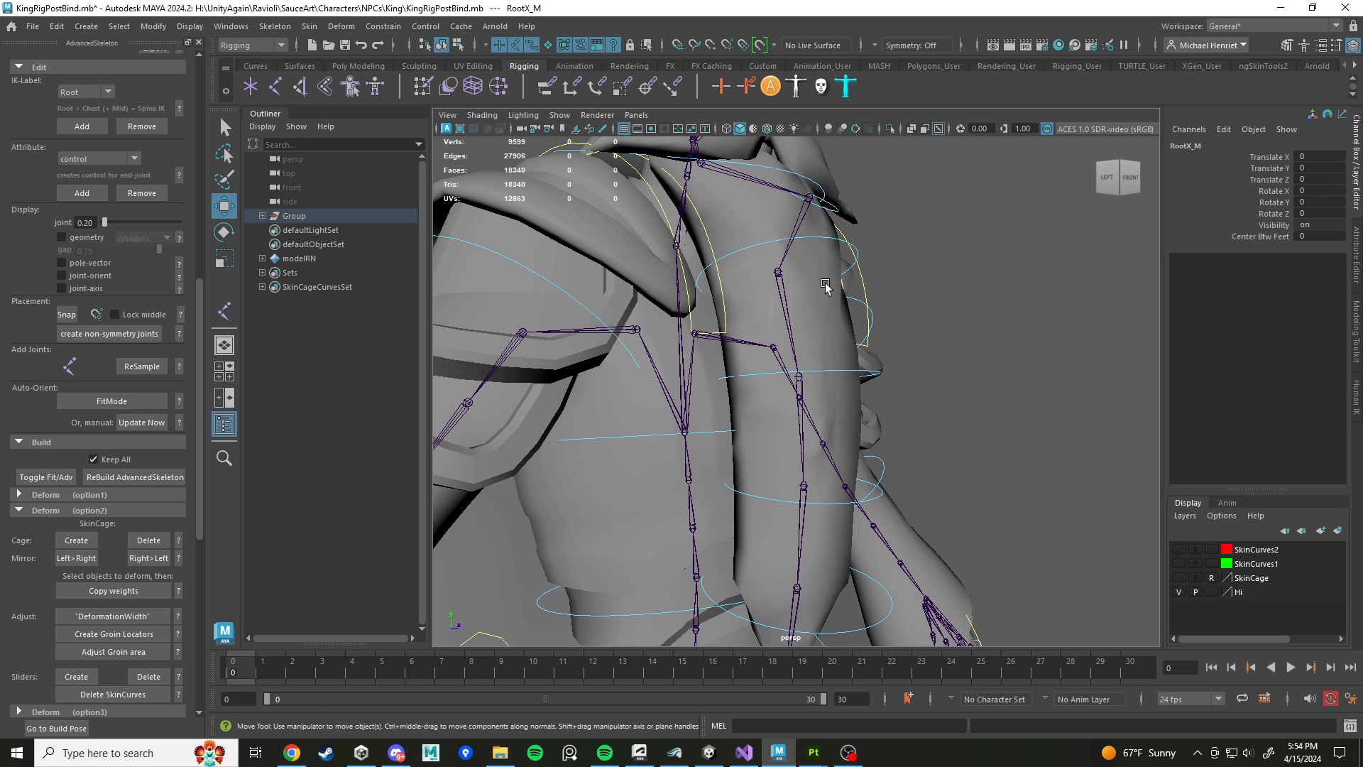
click(1115, 302)
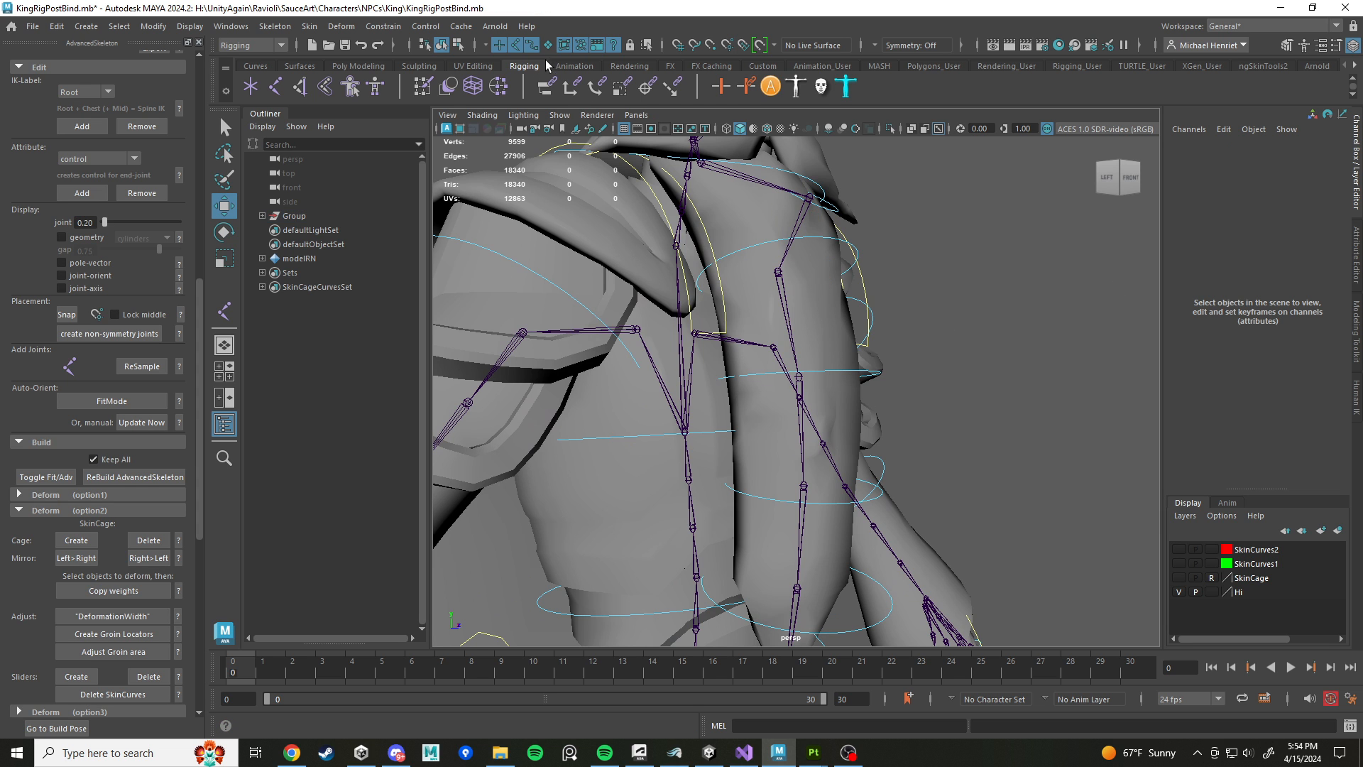
Step: Select the five rebuilt beard joints together, from beardJoint1_M down to beardJoint5_M
alt+drag(792, 285, 825, 298)
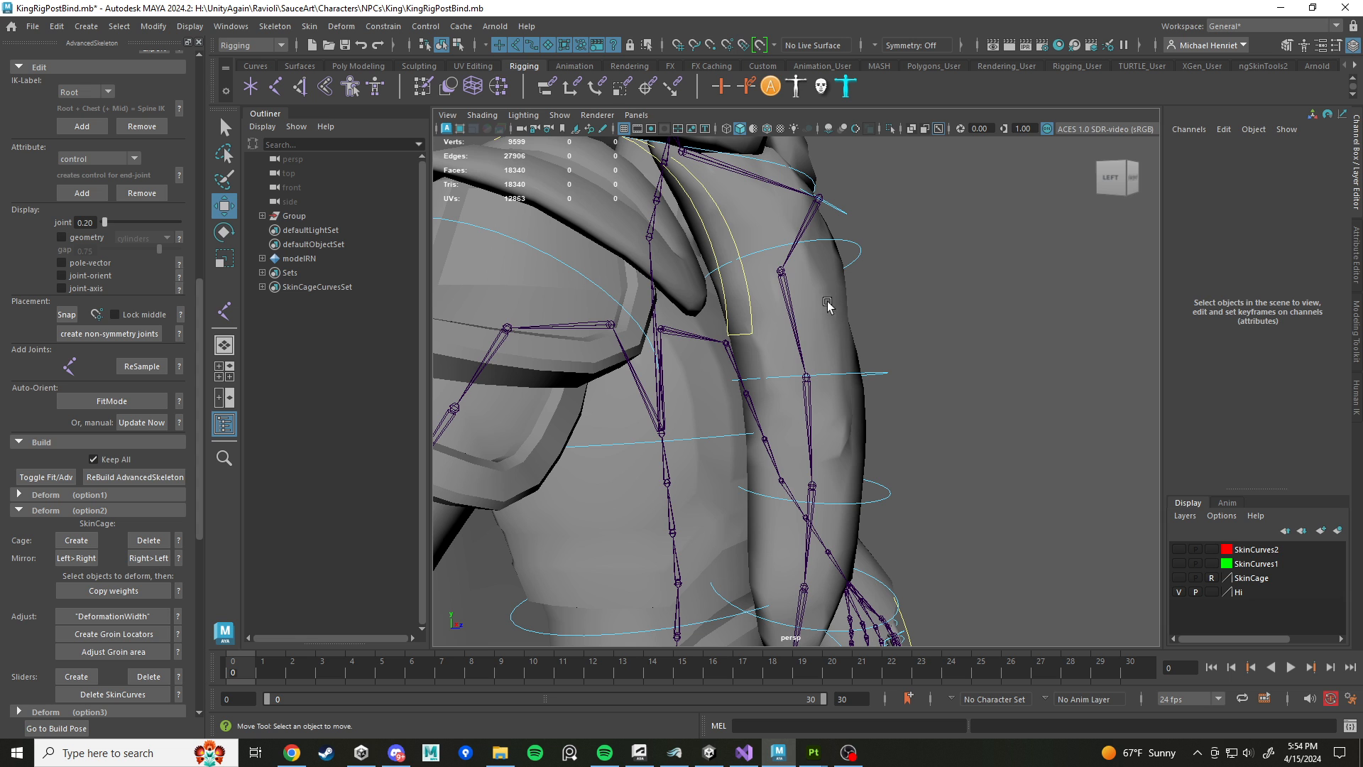
click(783, 286)
alt+drag(920, 416, 860, 342)
click(812, 314)
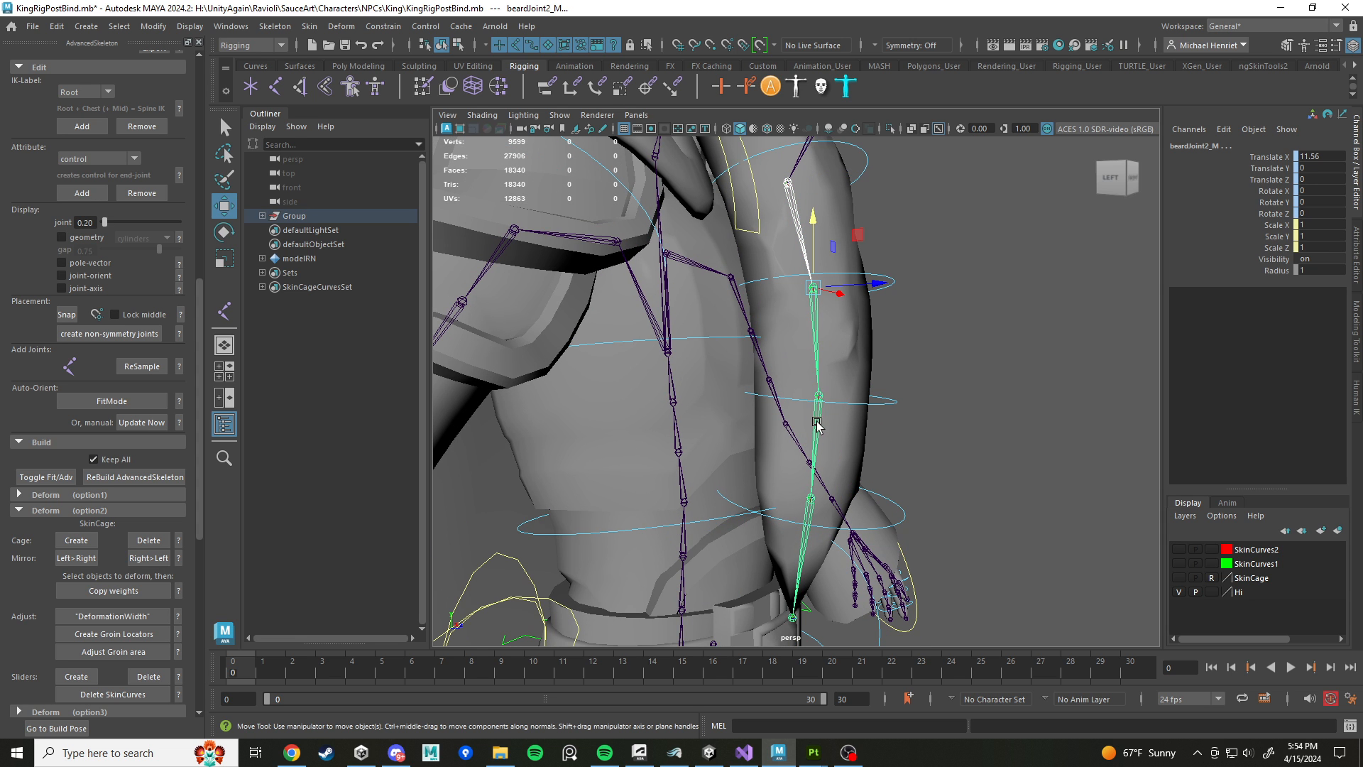
click(818, 423)
click(811, 502)
key(f)
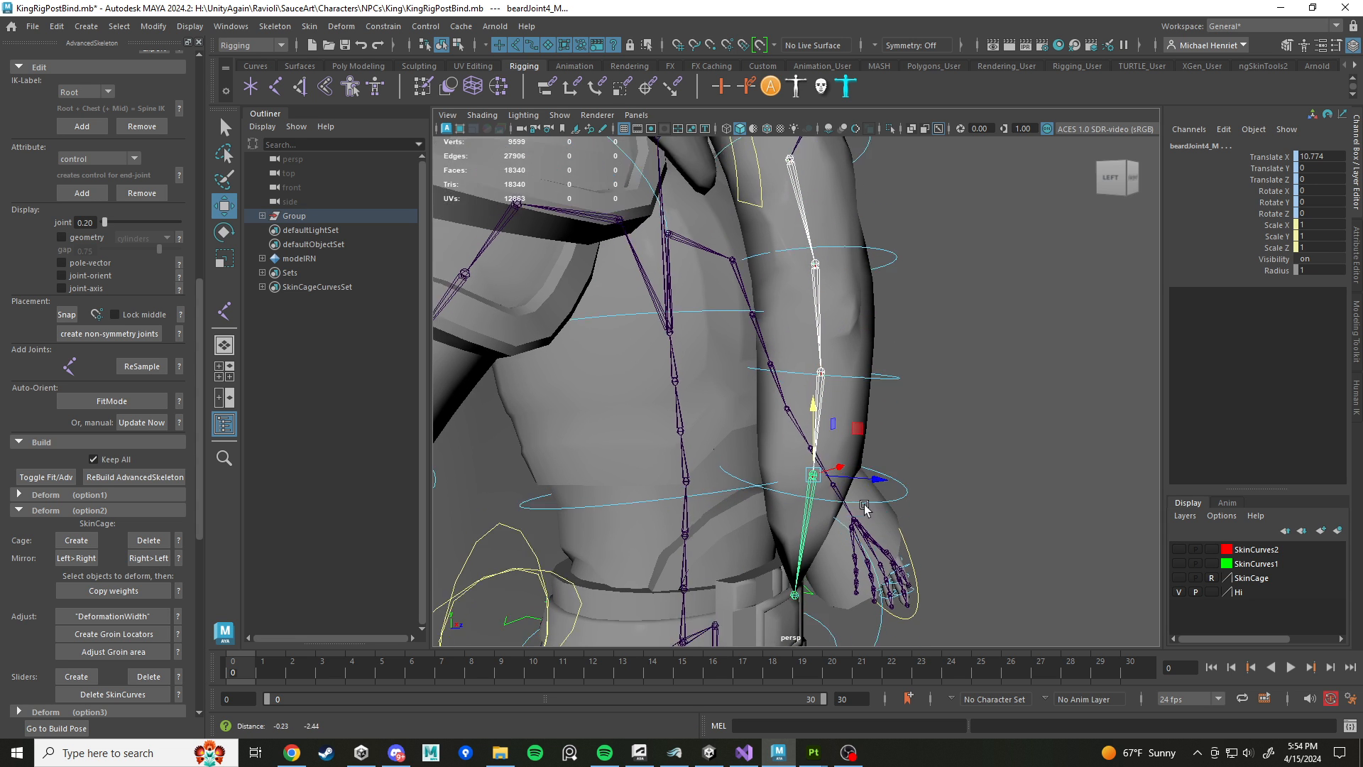
click(789, 545)
Step: Add JawEnd_M to the beard joint selection, undoing the extra selection of Jaw_M
scroll(901, 326, down, 6)
alt+middle_drag(898, 331, 879, 518)
alt+middle_drag(859, 298, 852, 401)
scroll(851, 402, down, 2)
alt+drag(849, 403, 779, 405)
alt+drag(830, 405, 806, 404)
scroll(817, 418, up, 5)
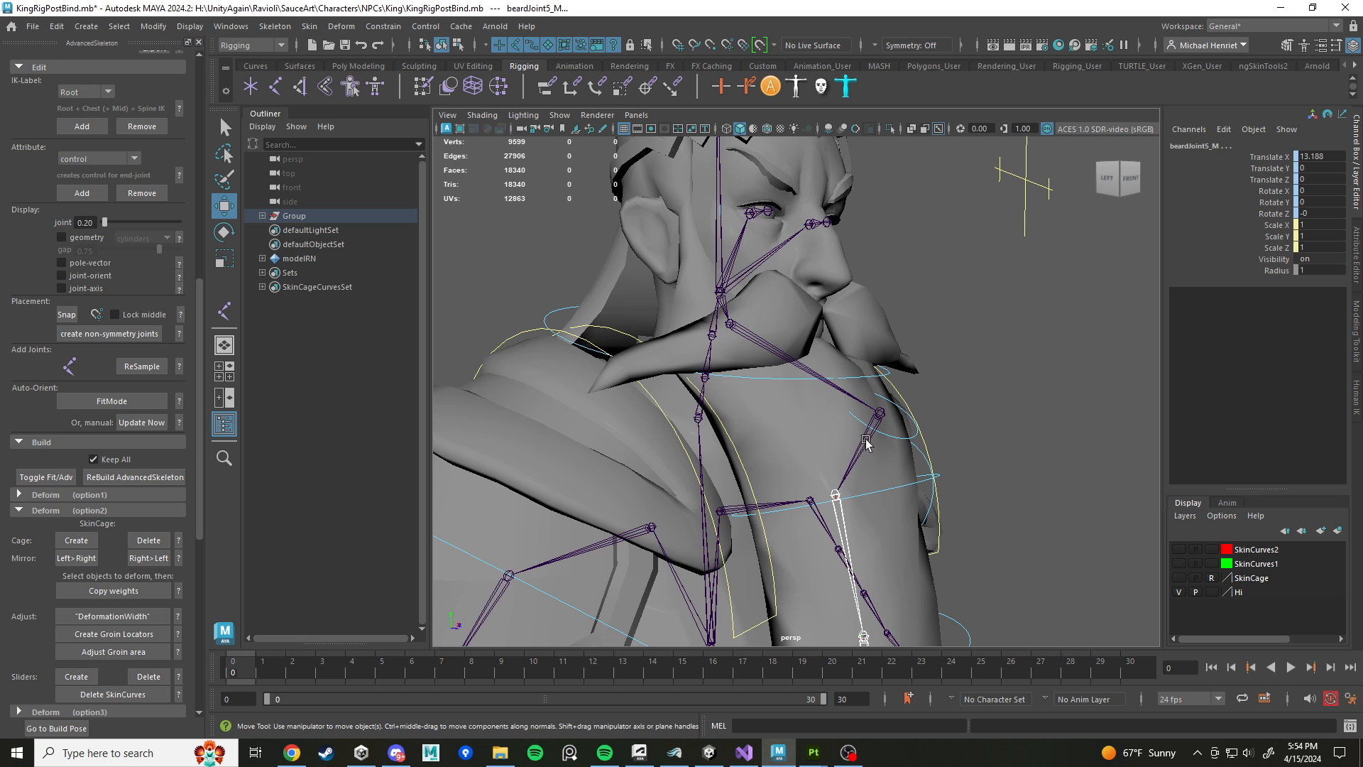
click(866, 440)
click(746, 335)
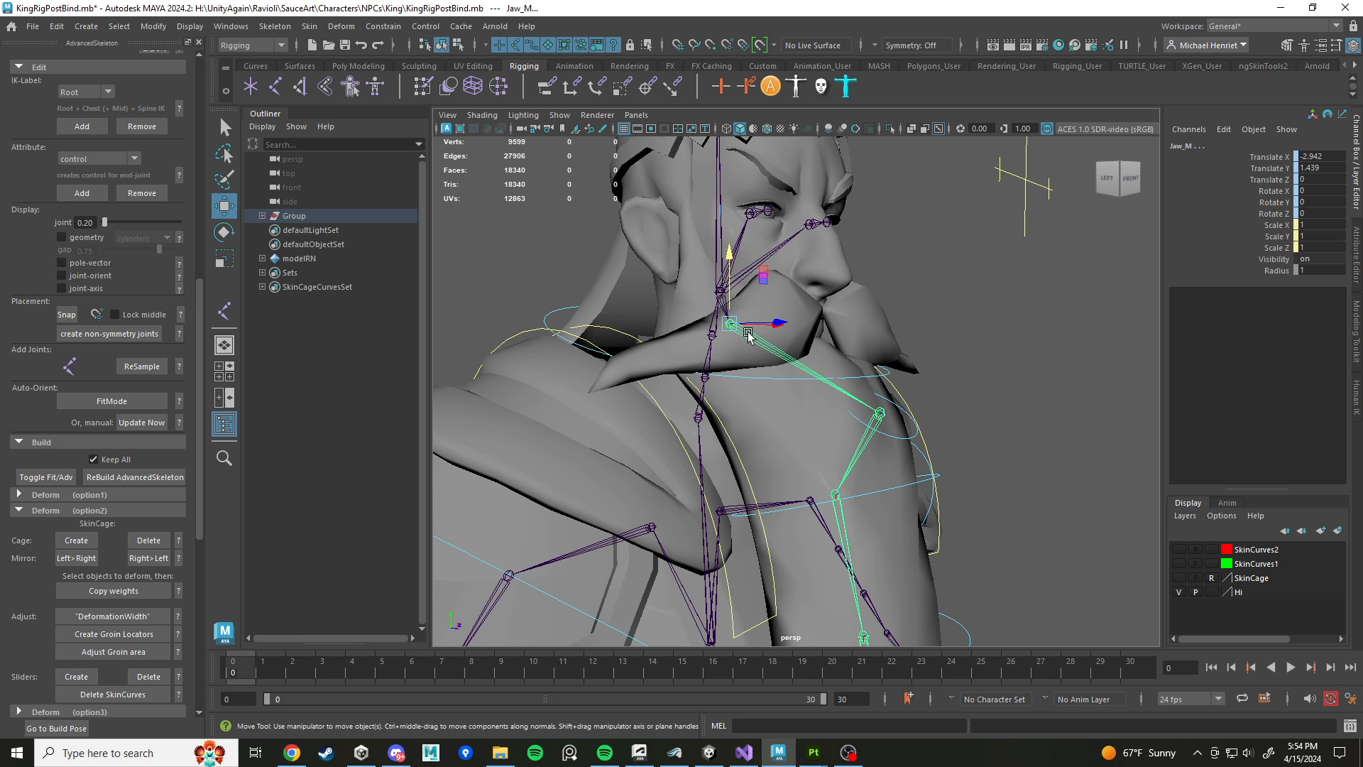
alt+drag(751, 340, 791, 351)
key(ctrl+z)
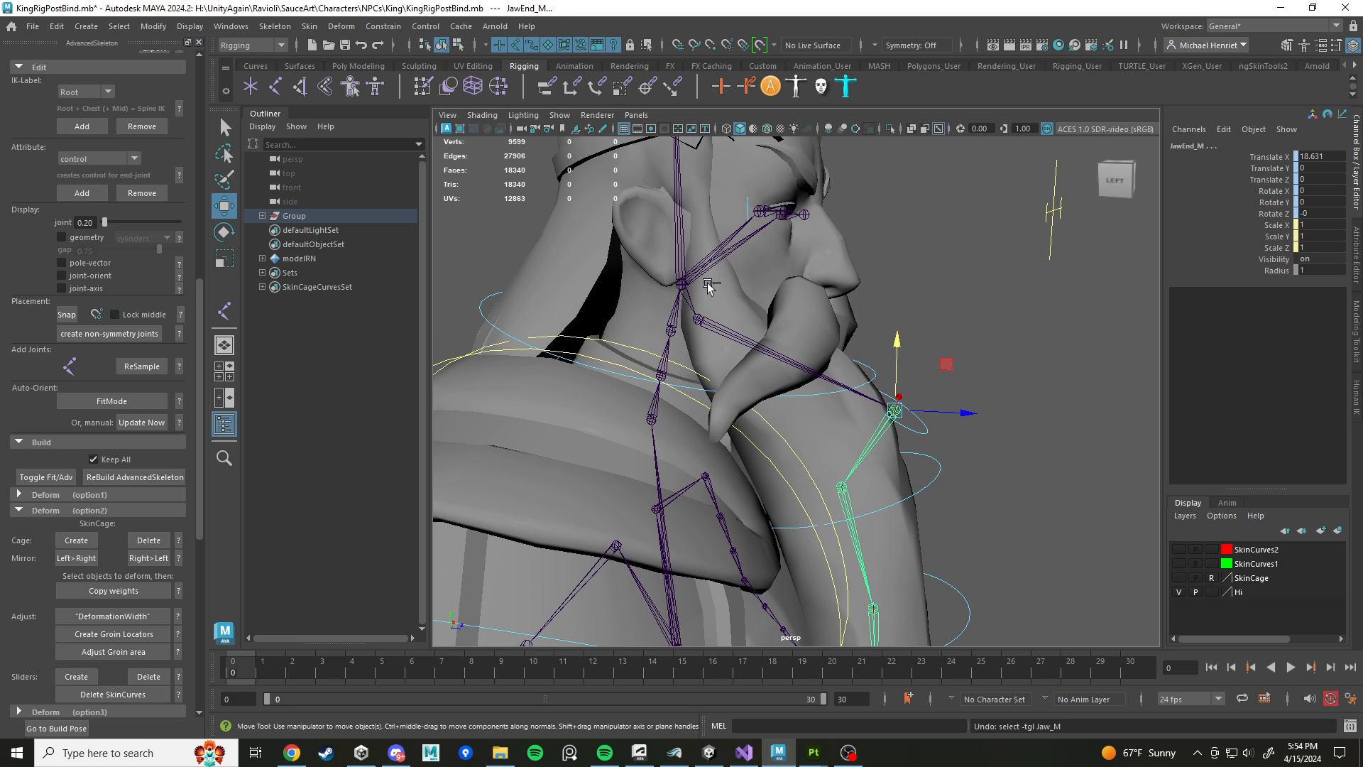
Step: Add the Head_M joint and the beard_low mesh to the selected beard and JawEnd joints
click(680, 252)
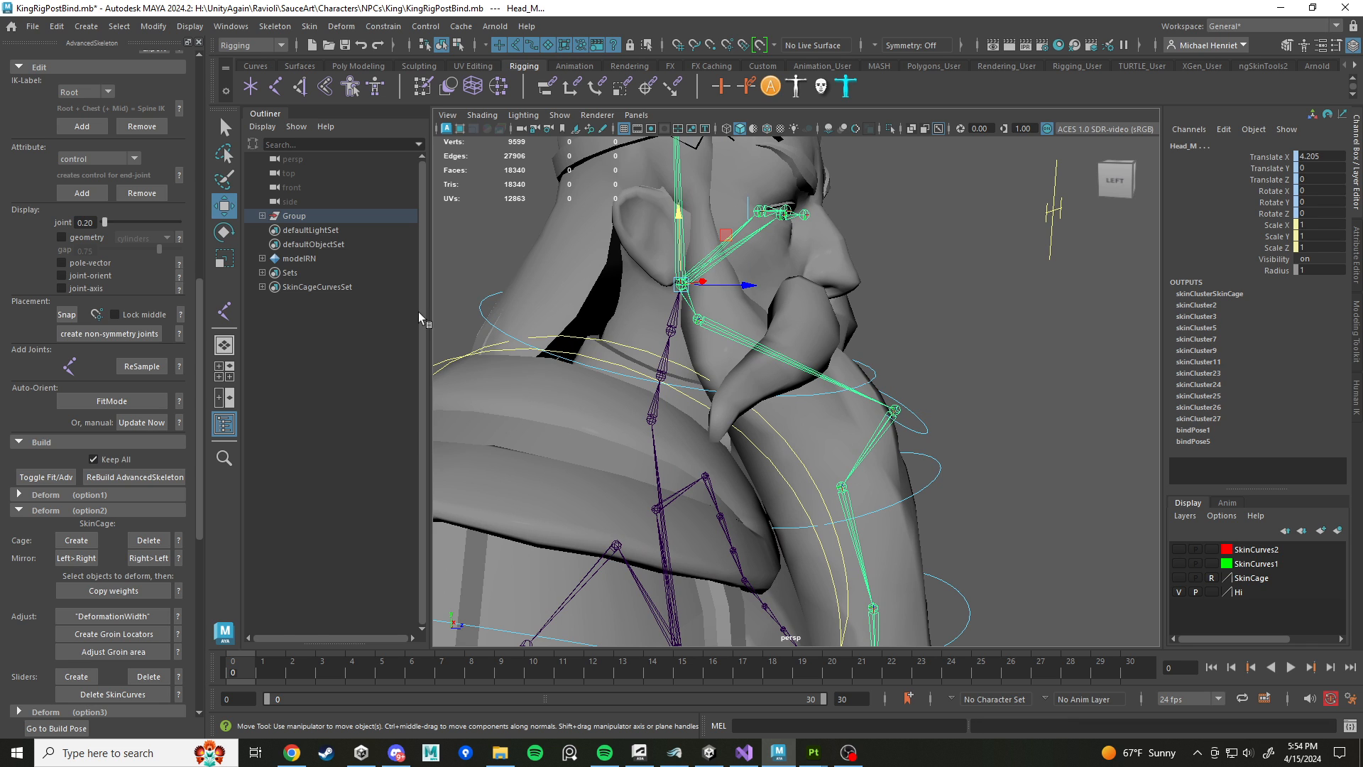
key(f)
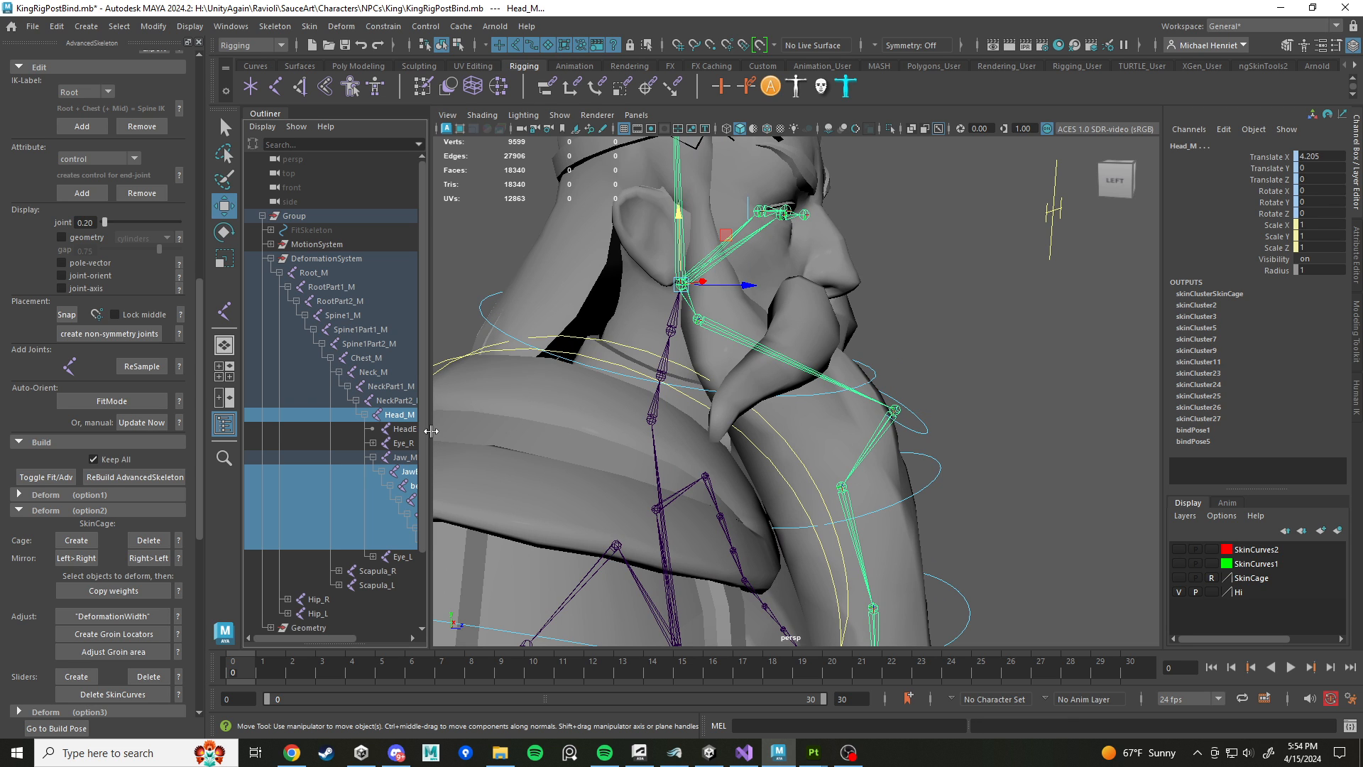
scroll(751, 437, down, 5)
alt+middle_drag(855, 428, 851, 368)
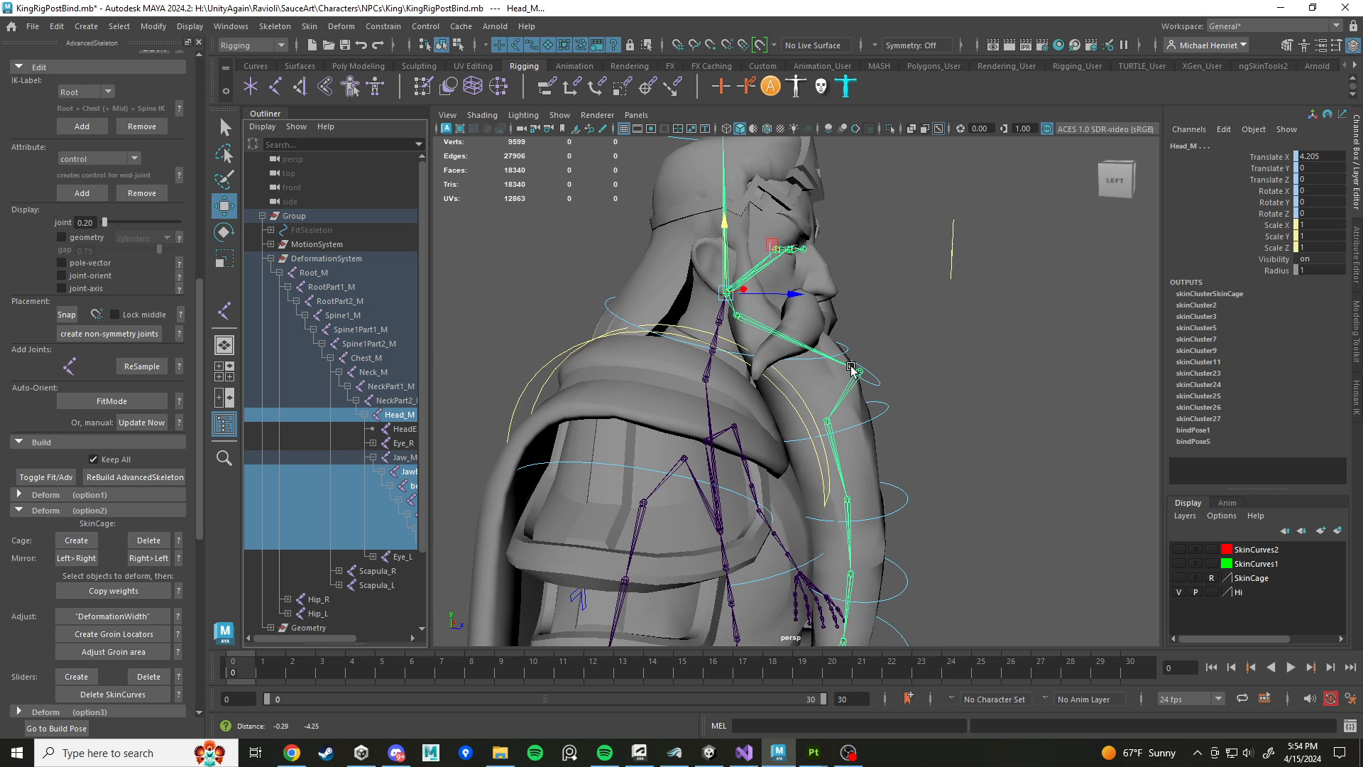
alt+drag(851, 367, 808, 427)
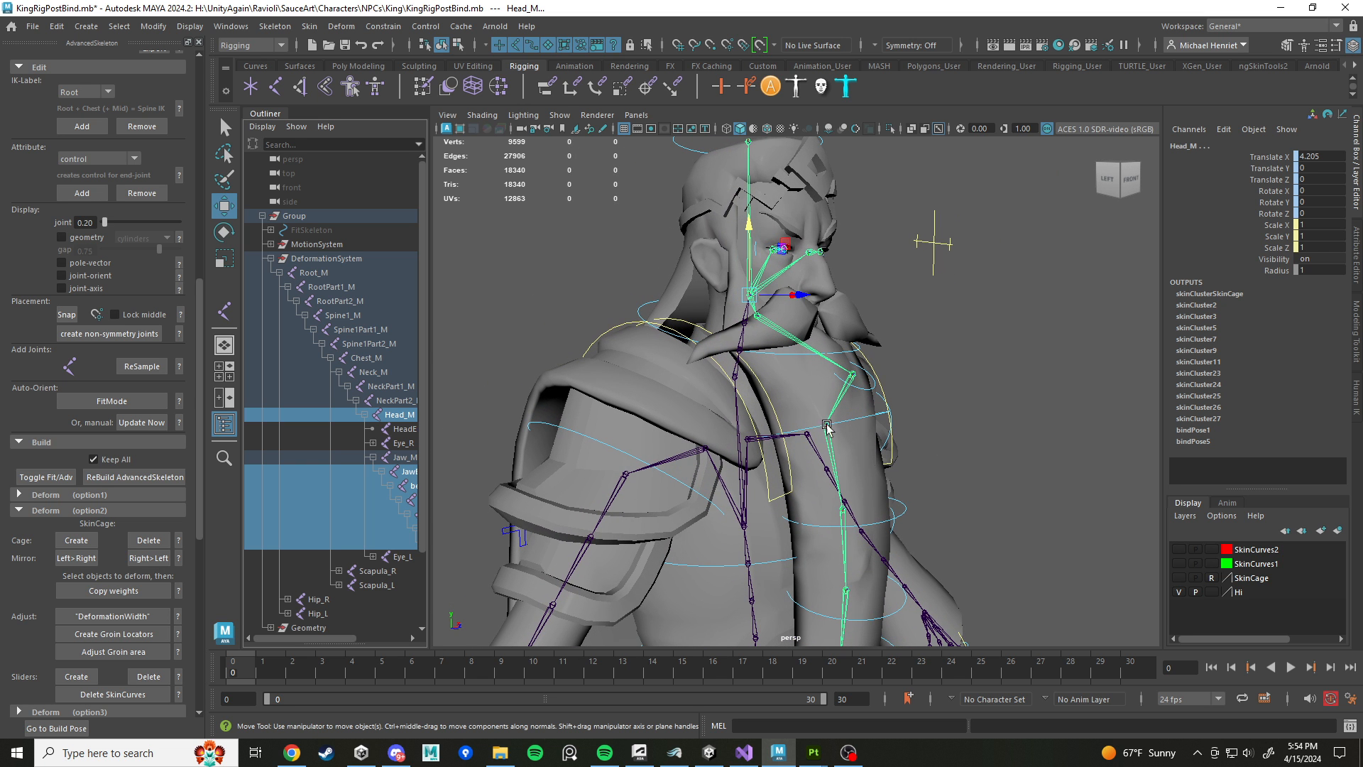
click(872, 460)
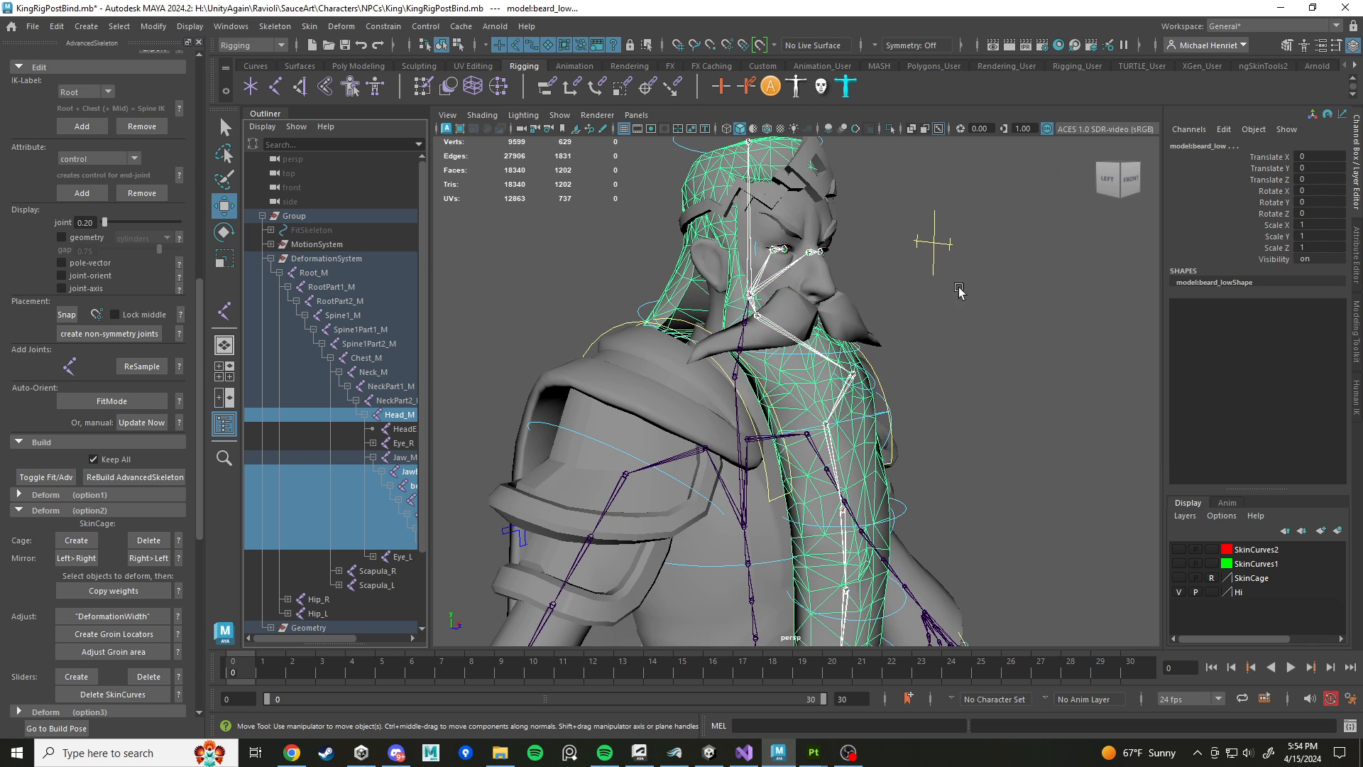
Step: Bind the beard mesh to the chosen joints only, with Bind to set to Selected joints and the Geodesic Voxel method
click(305, 27)
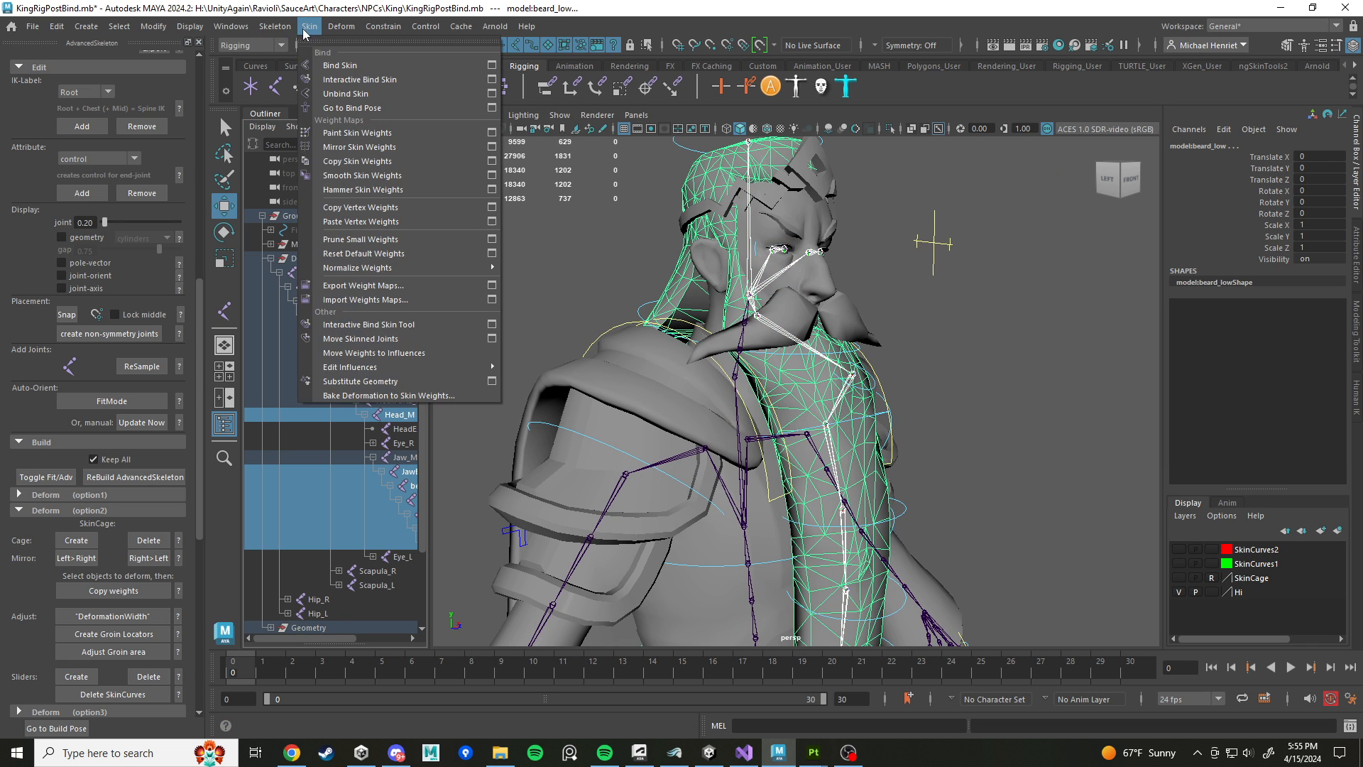
mouse_move(286, 29)
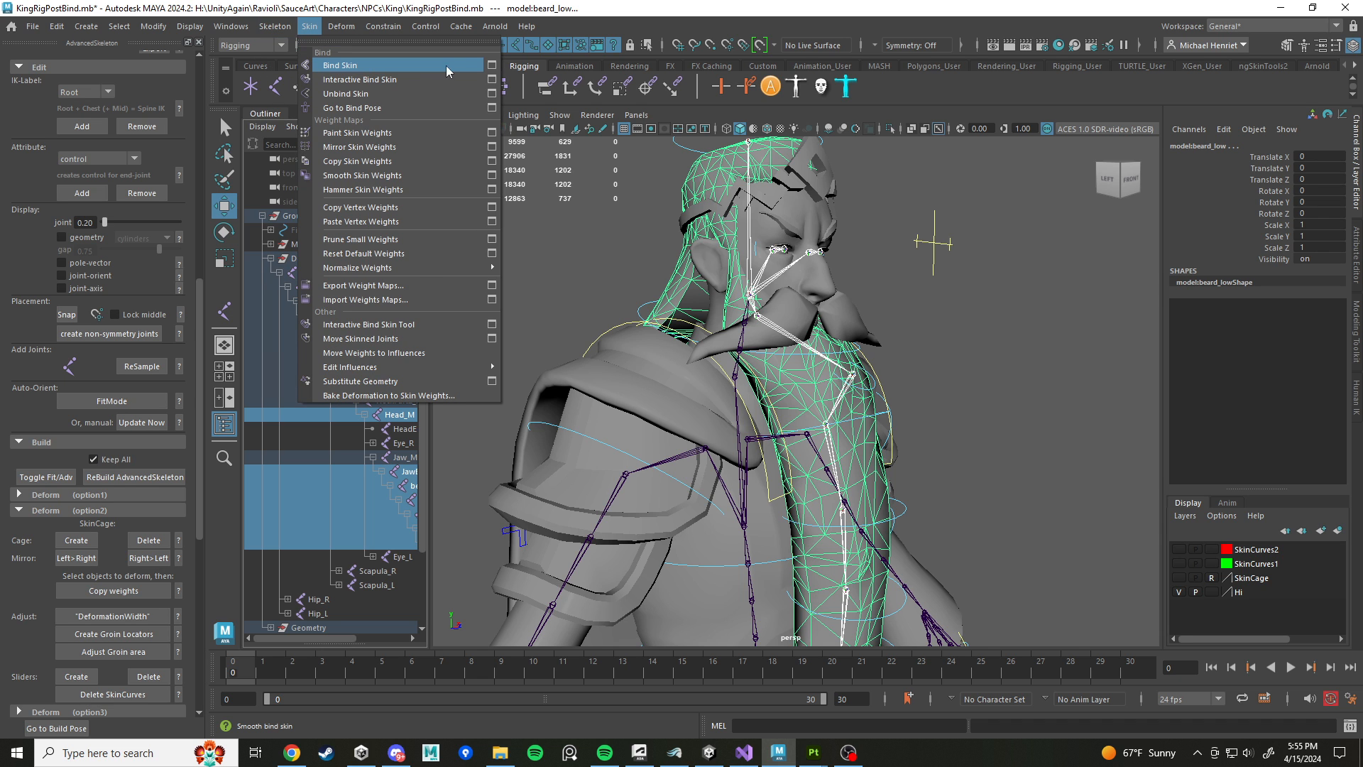
click(491, 66)
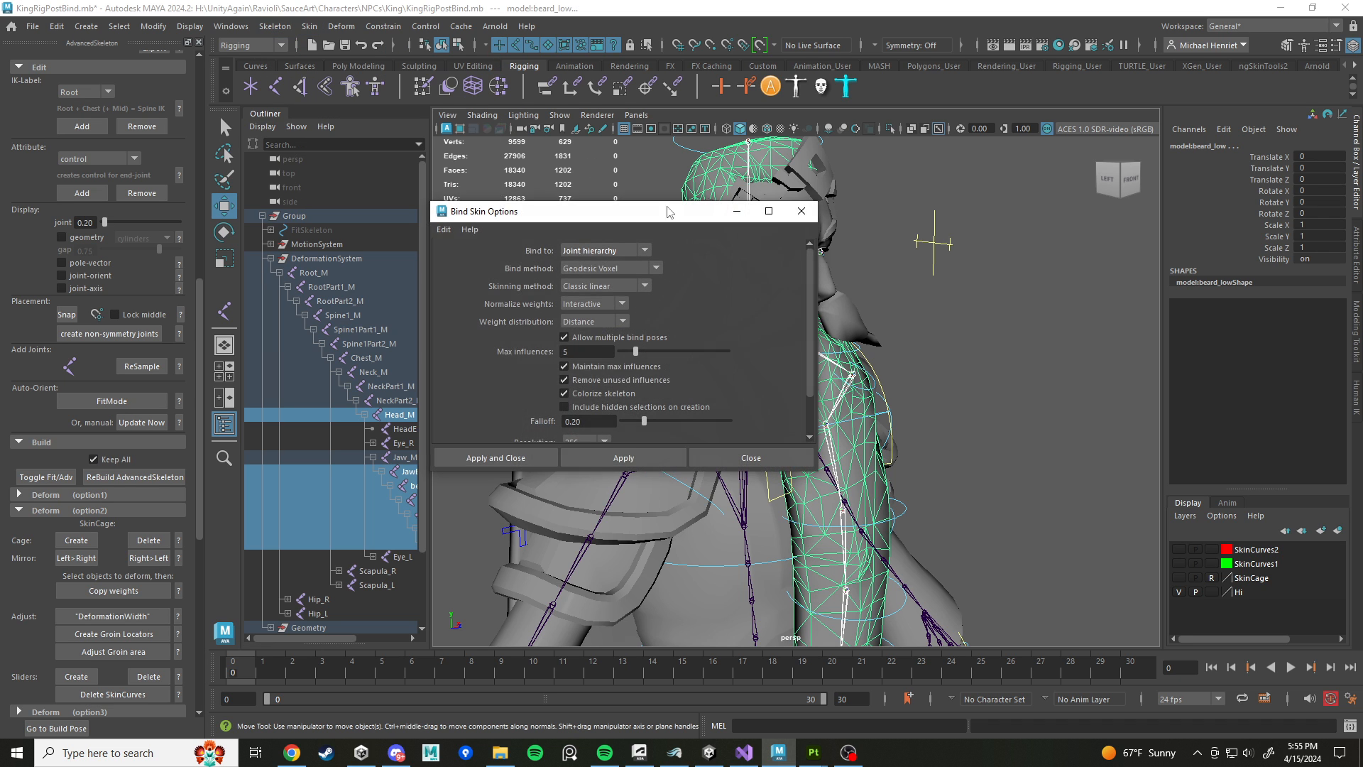
drag(627, 215, 492, 194)
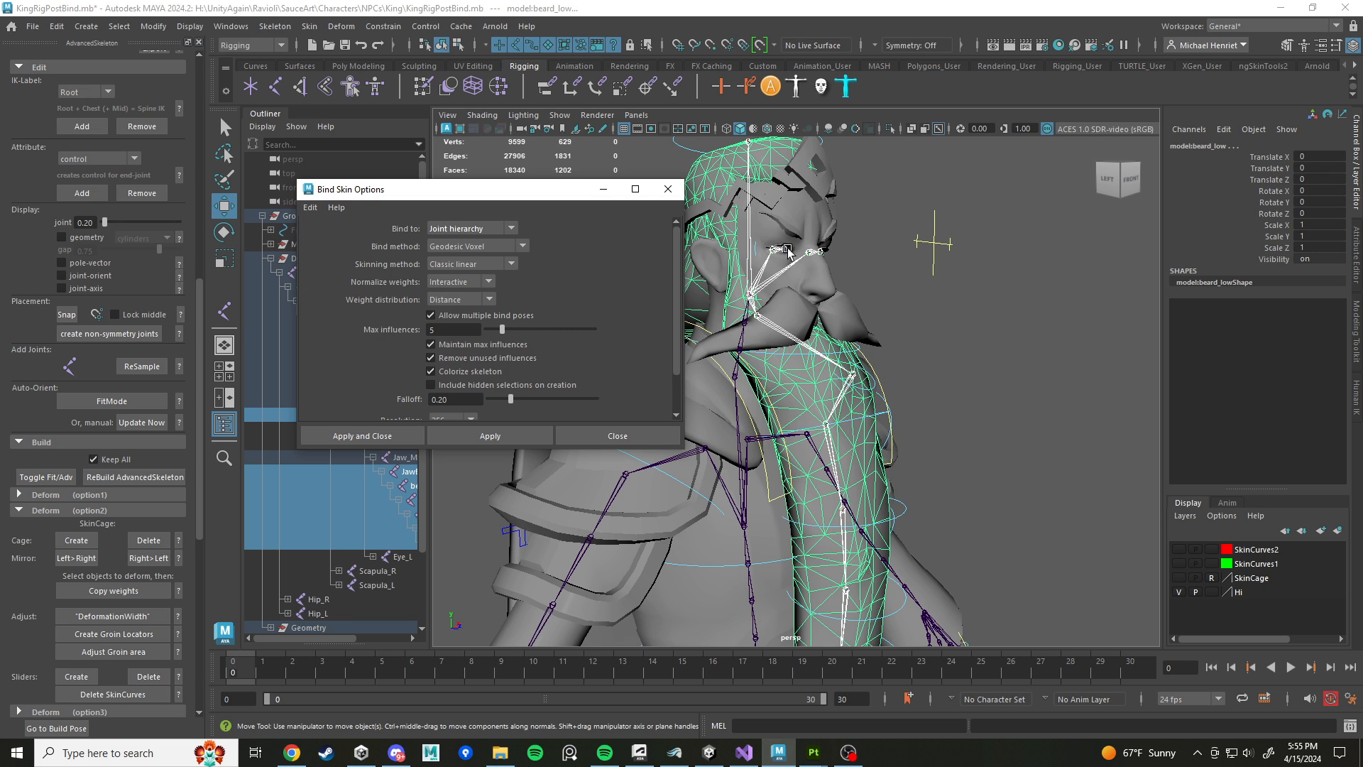
click(510, 228)
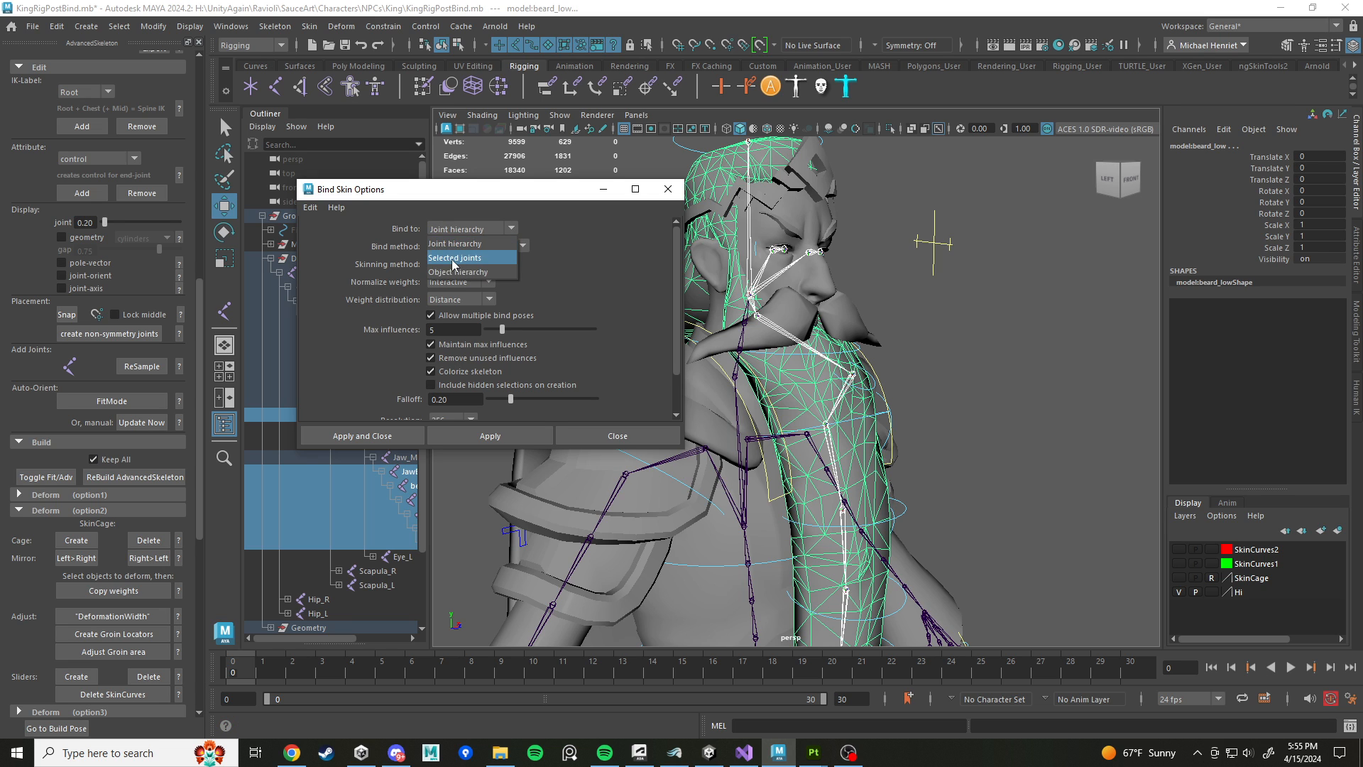
click(469, 249)
click(363, 437)
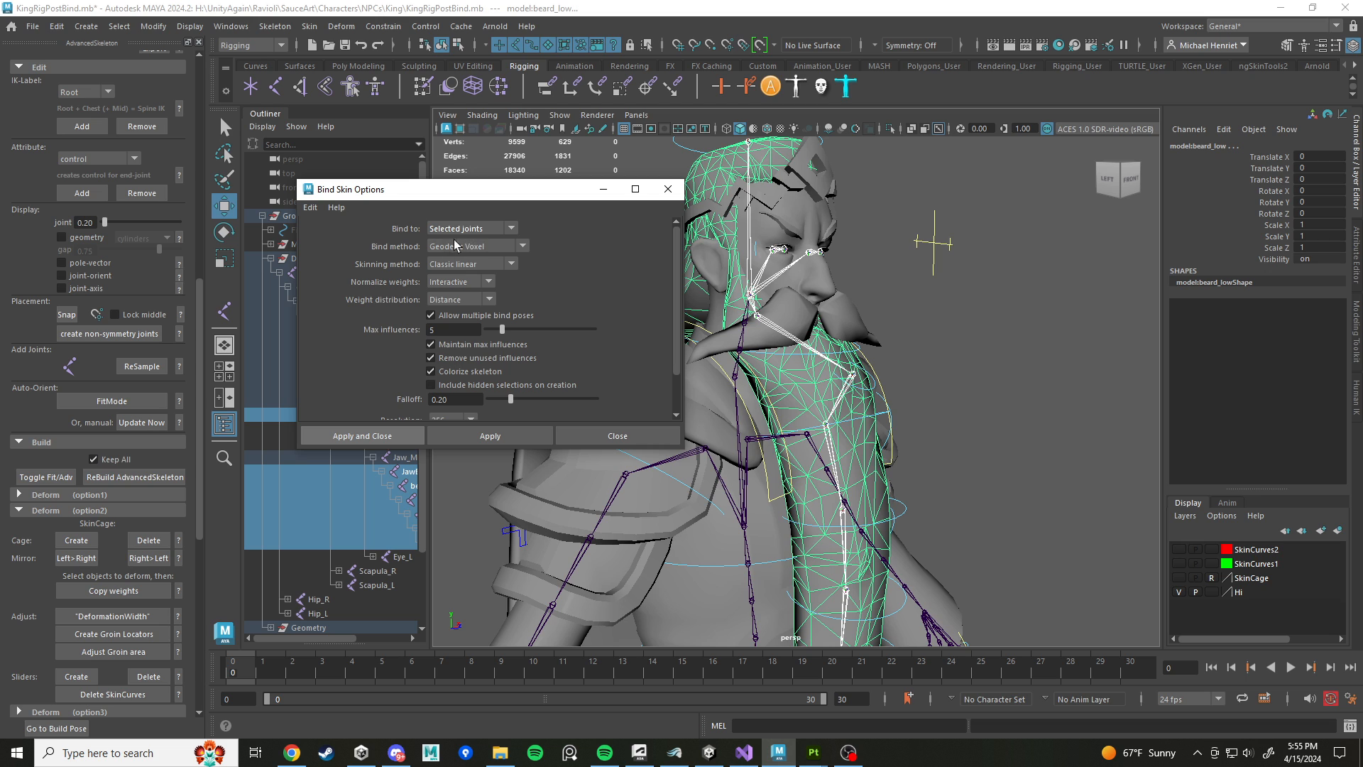
click(363, 435)
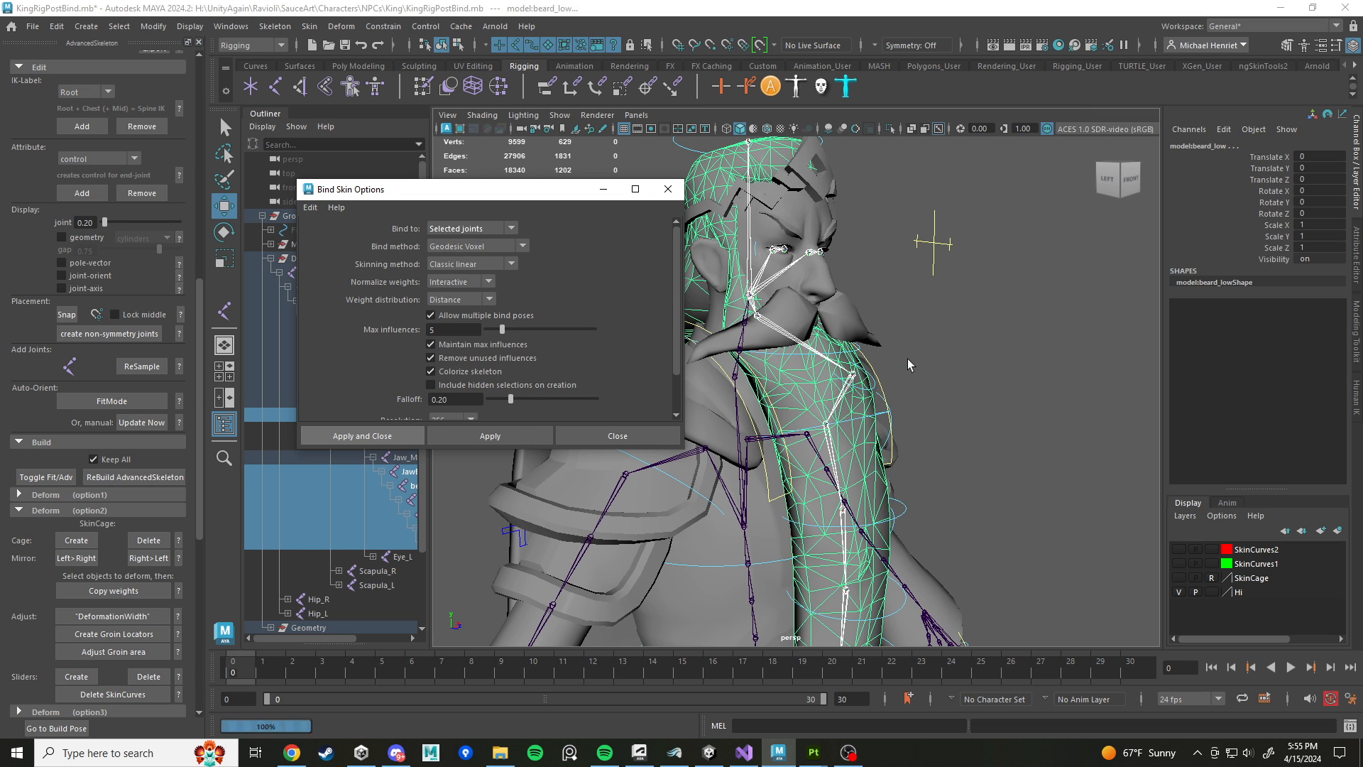
Step: Test the beard binding by rotating the FK beard controls from FKbeardJoint1_M to FKbeardJoint4_M together, and undo the rotation
click(937, 389)
alt+drag(901, 473, 765, 287)
click(833, 343)
alt+middle_drag(895, 425, 861, 350)
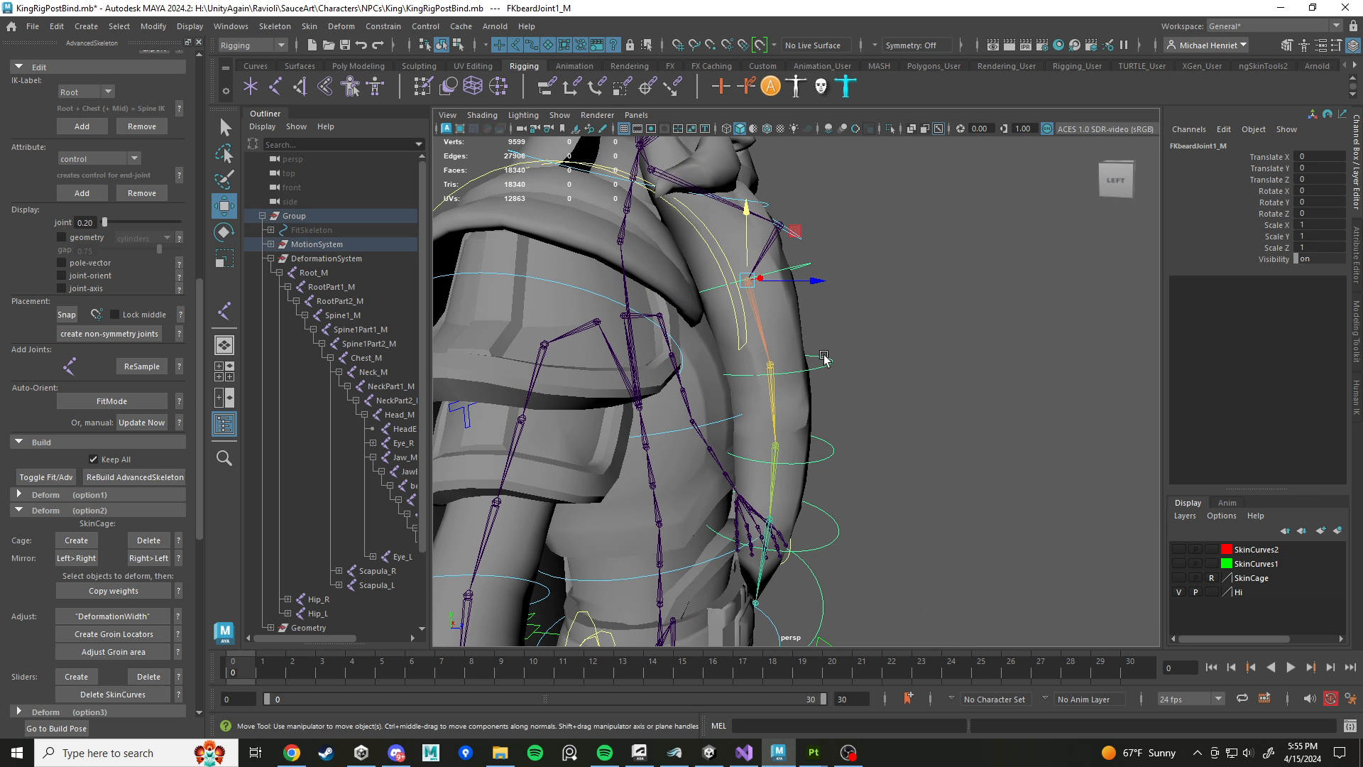
shift+click(828, 364)
click(847, 540)
scroll(851, 504, down, 3)
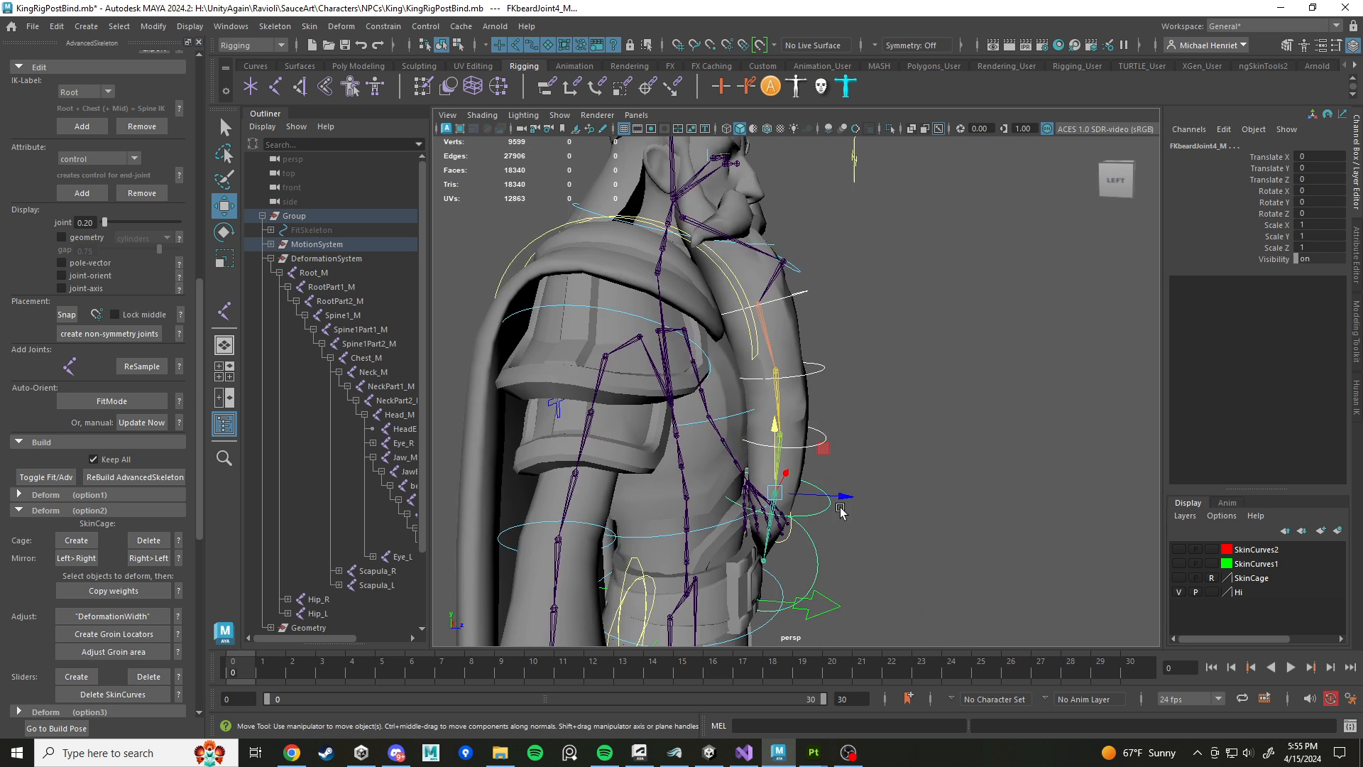
key(e)
drag(822, 463, 870, 405)
alt+drag(922, 397, 837, 348)
key(ctrl+z)
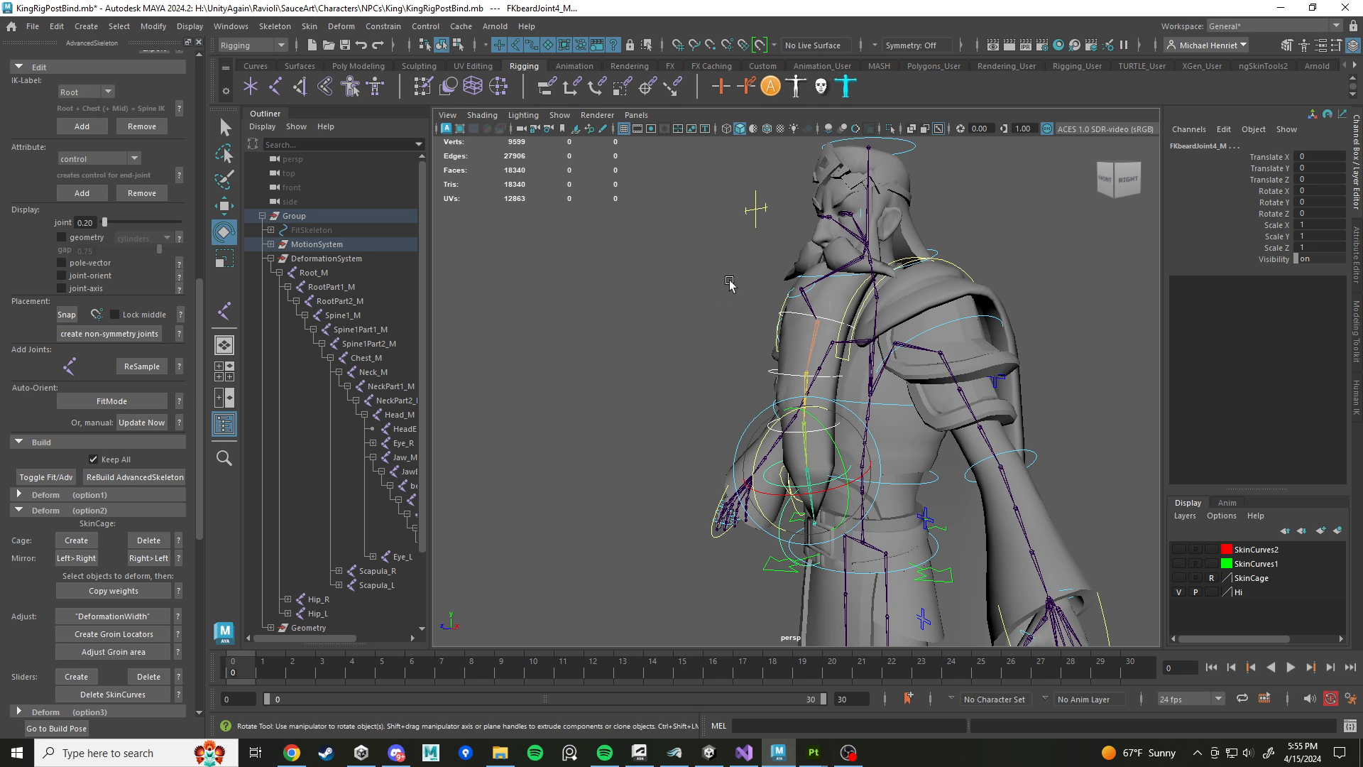
Step: Test the arm deformation by rotating FKShoulder_L about -48 degrees in Y, and undo the rotation
alt+drag(946, 316, 800, 264)
click(855, 325)
alt+drag(809, 266, 867, 226)
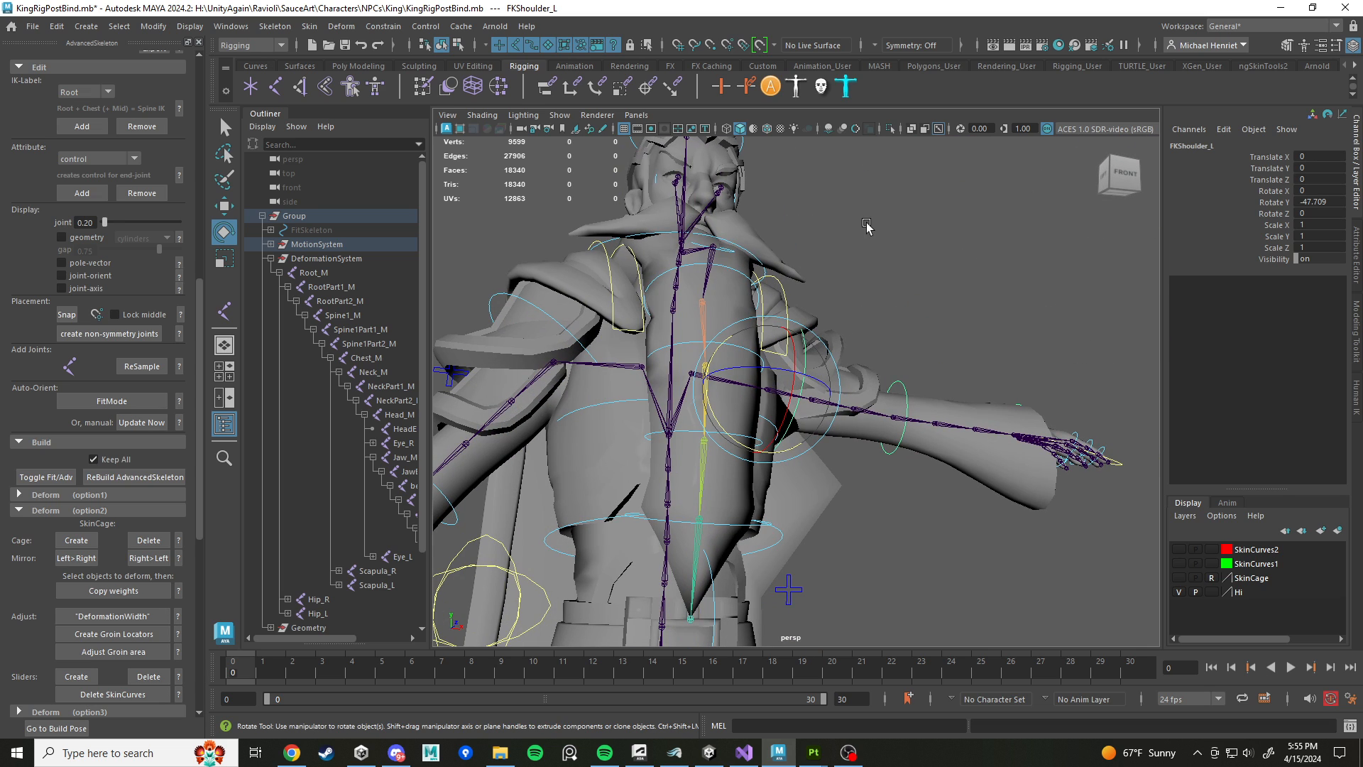
key(ctrl+z)
scroll(888, 301, down, 6)
alt+drag(888, 301, 900, 347)
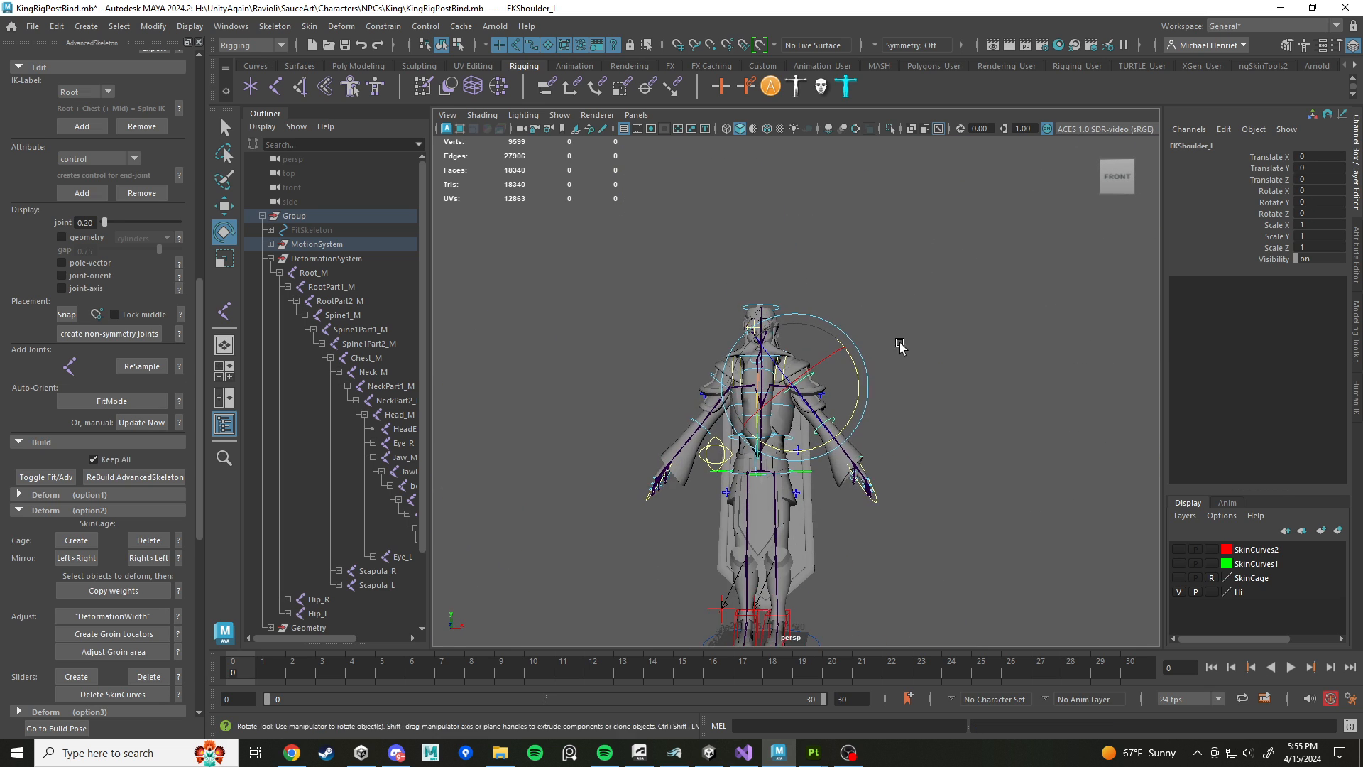